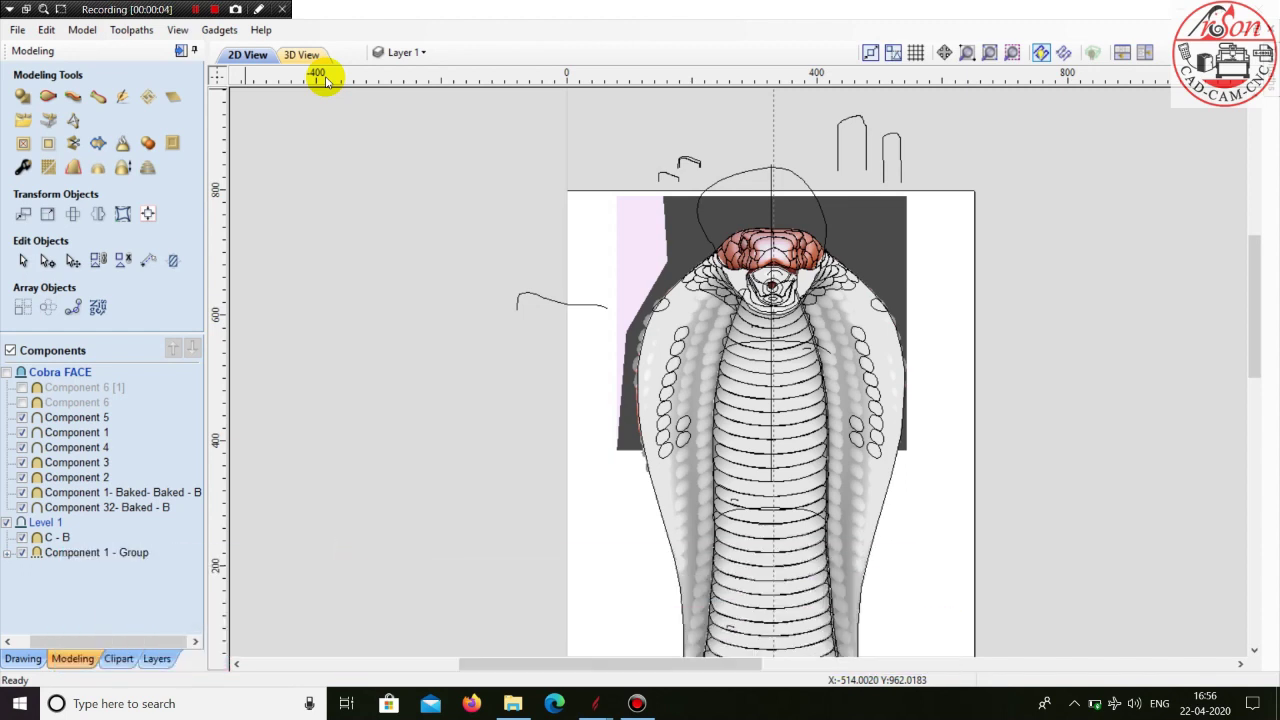
# - Examine the cobra relief in the 3D view and its component vectors in the 2D view
pyautogui.scroll(-1, 318, 88)
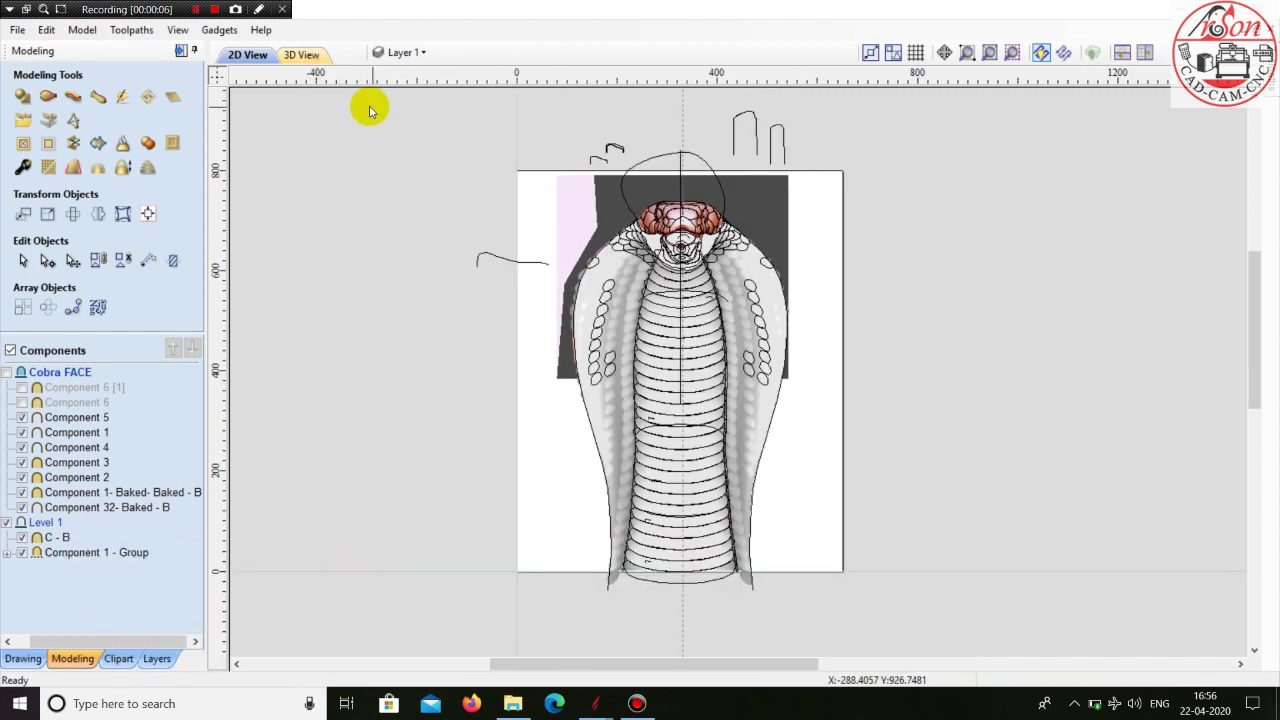
pyautogui.click(313, 58)
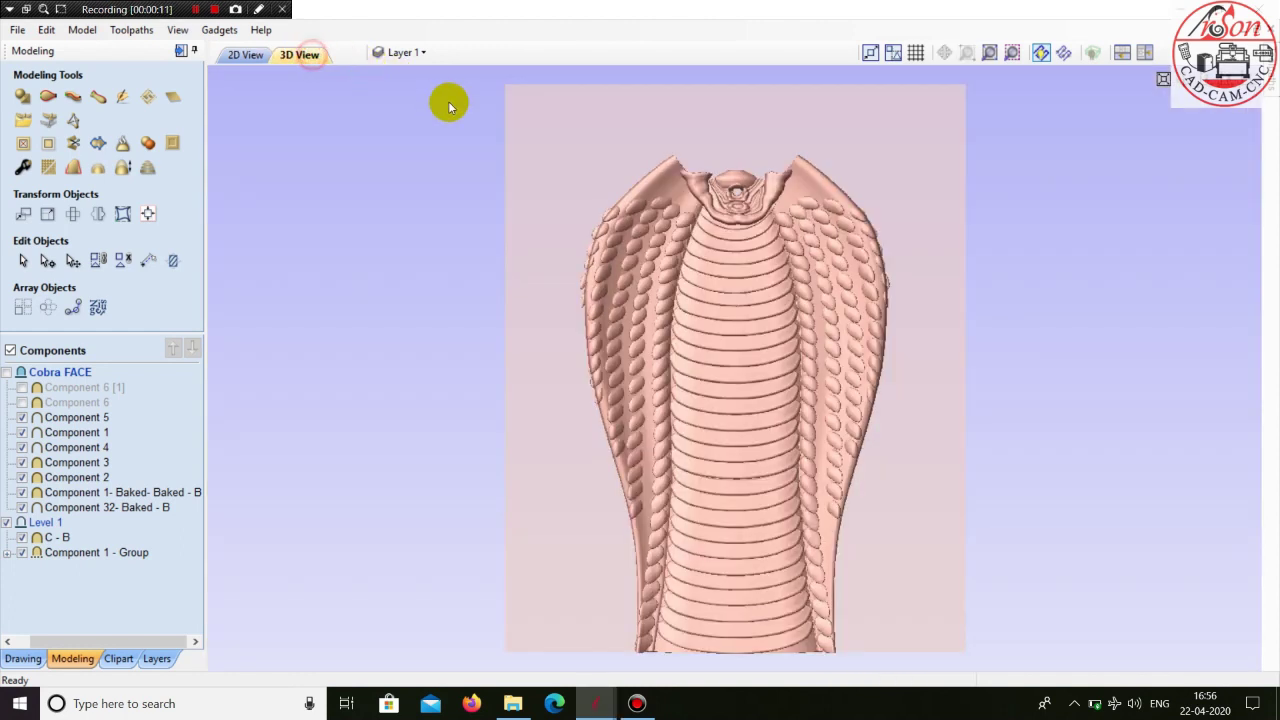
pyautogui.click(247, 56)
pyautogui.scroll(3, 640, 175)
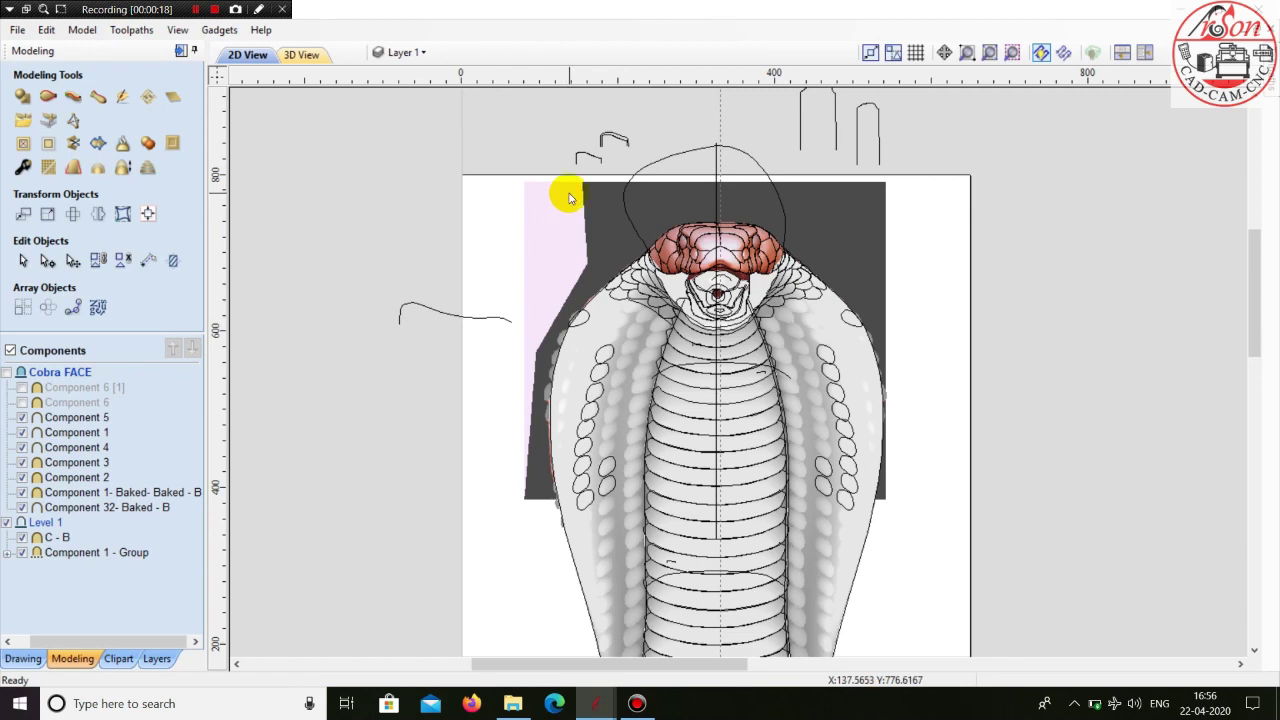
pyautogui.scroll(-1, 570, 198)
pyautogui.scroll(-2, 660, 175)
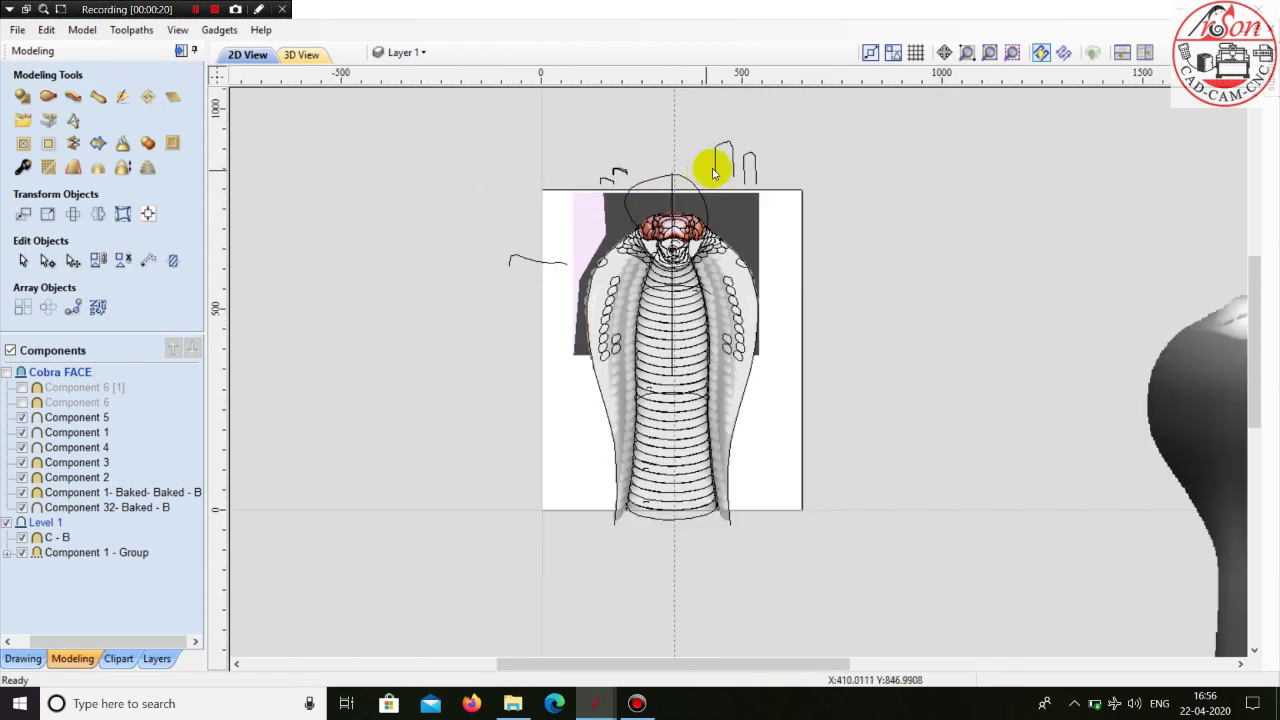
pyautogui.scroll(2, 777, 191)
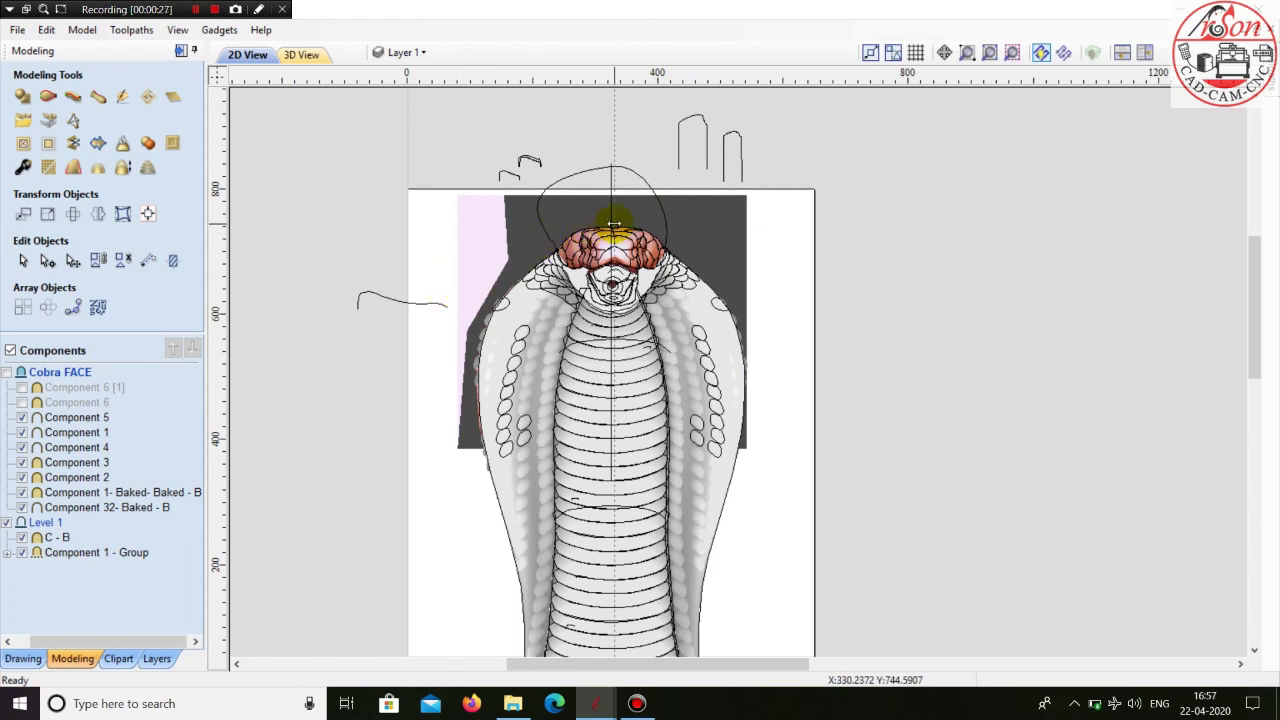
pyautogui.scroll(1, 638, 218)
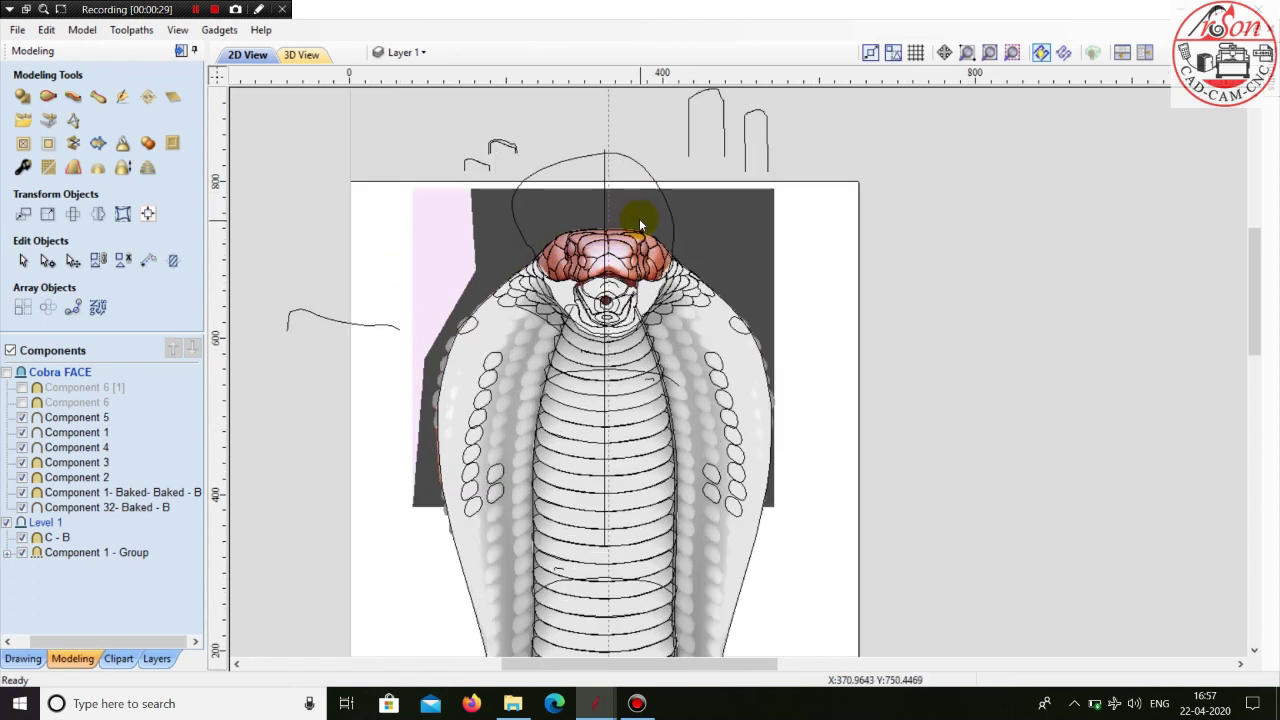
pyautogui.scroll(1, 325, 285)
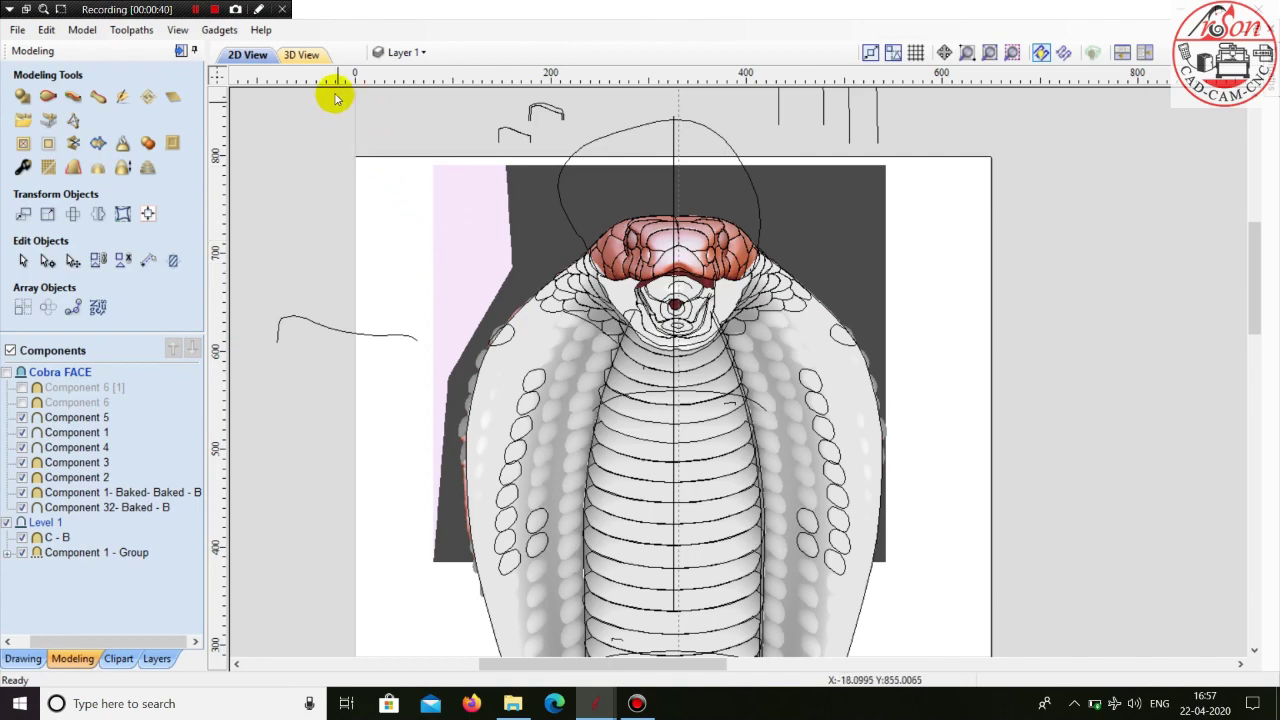
# - Examine the vectors at the edge of the cobra's head where it meets the neck scales
pyautogui.scroll(5, 663, 194)
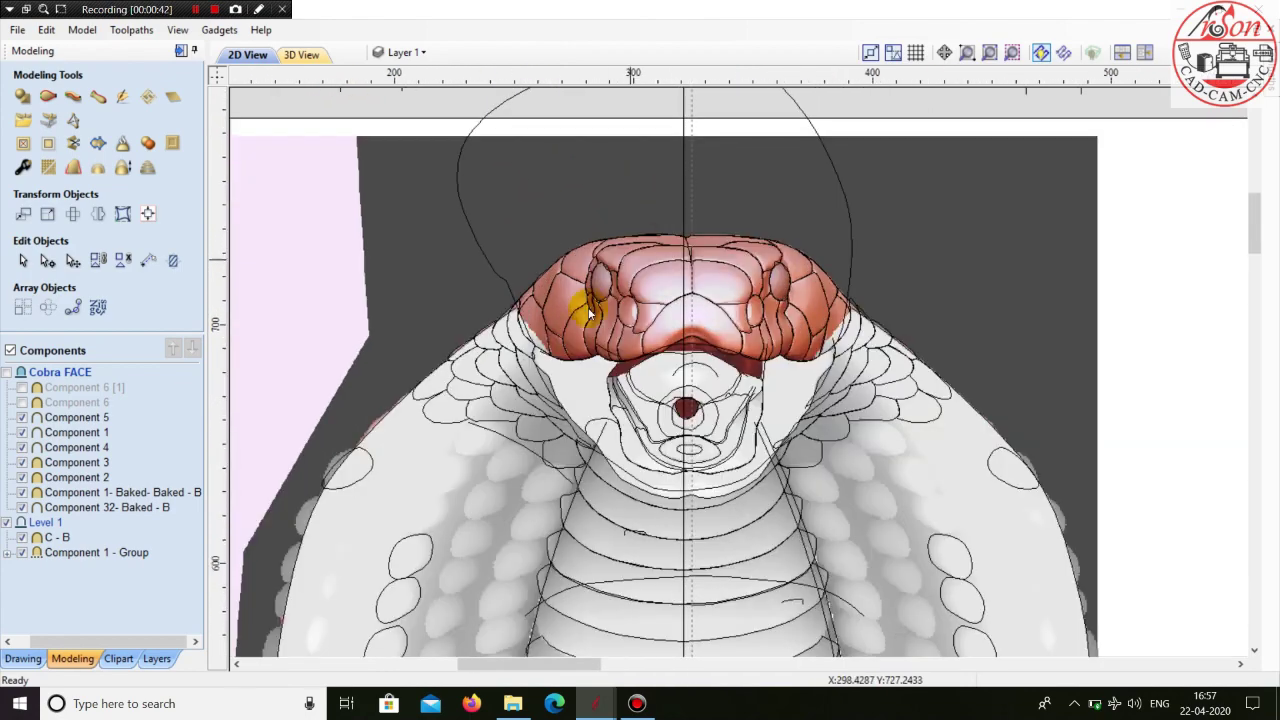
pyautogui.scroll(-1, 560, 345)
pyautogui.scroll(3, 460, 330)
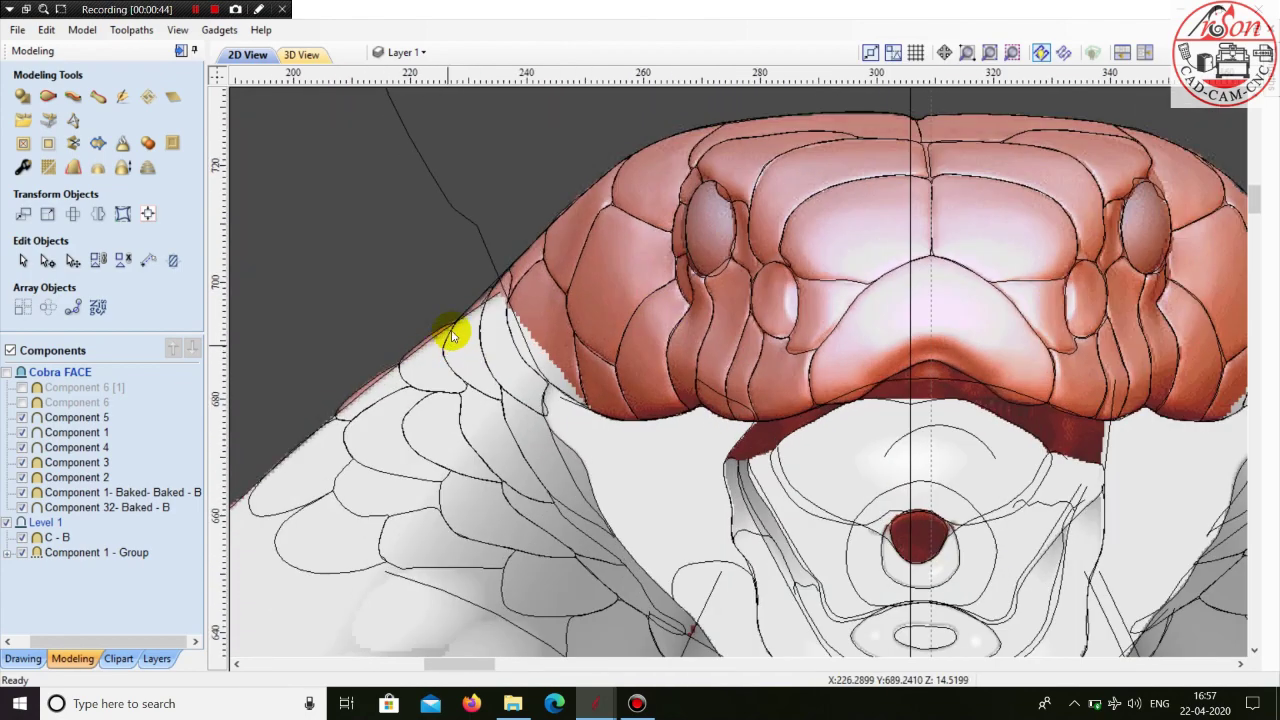
pyautogui.scroll(2, 465, 310)
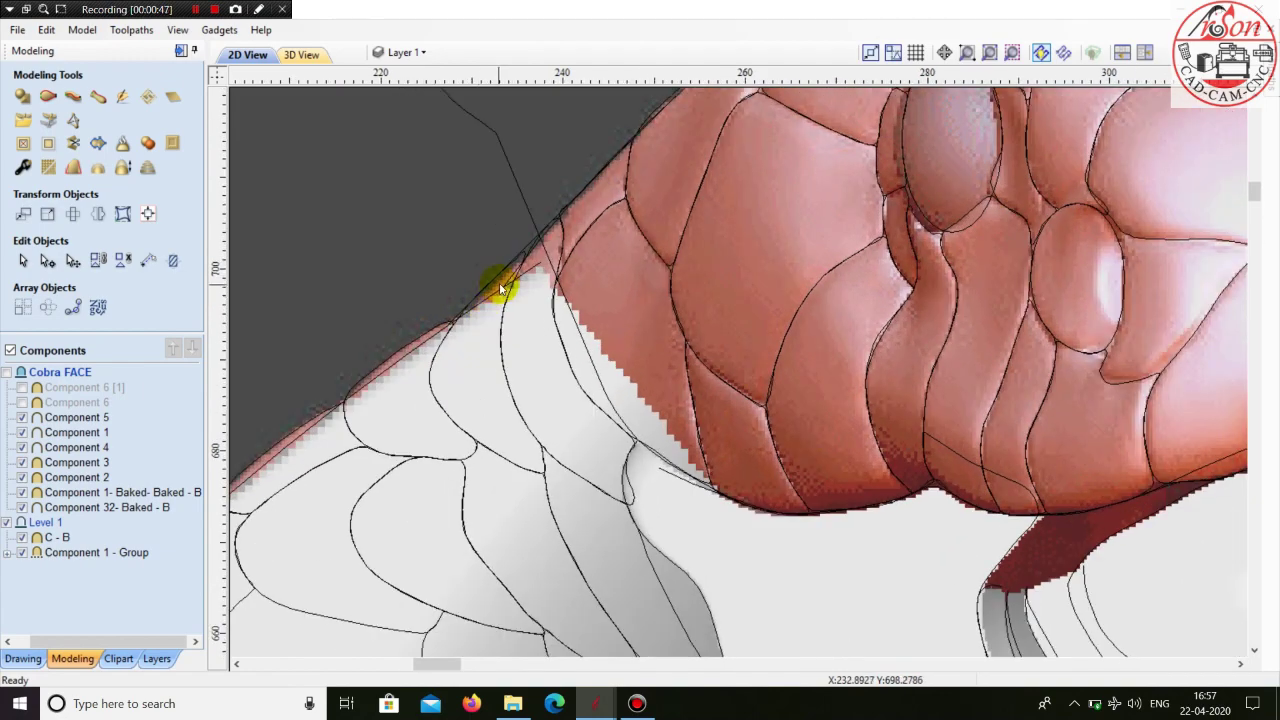
pyautogui.scroll(-2, 450, 302)
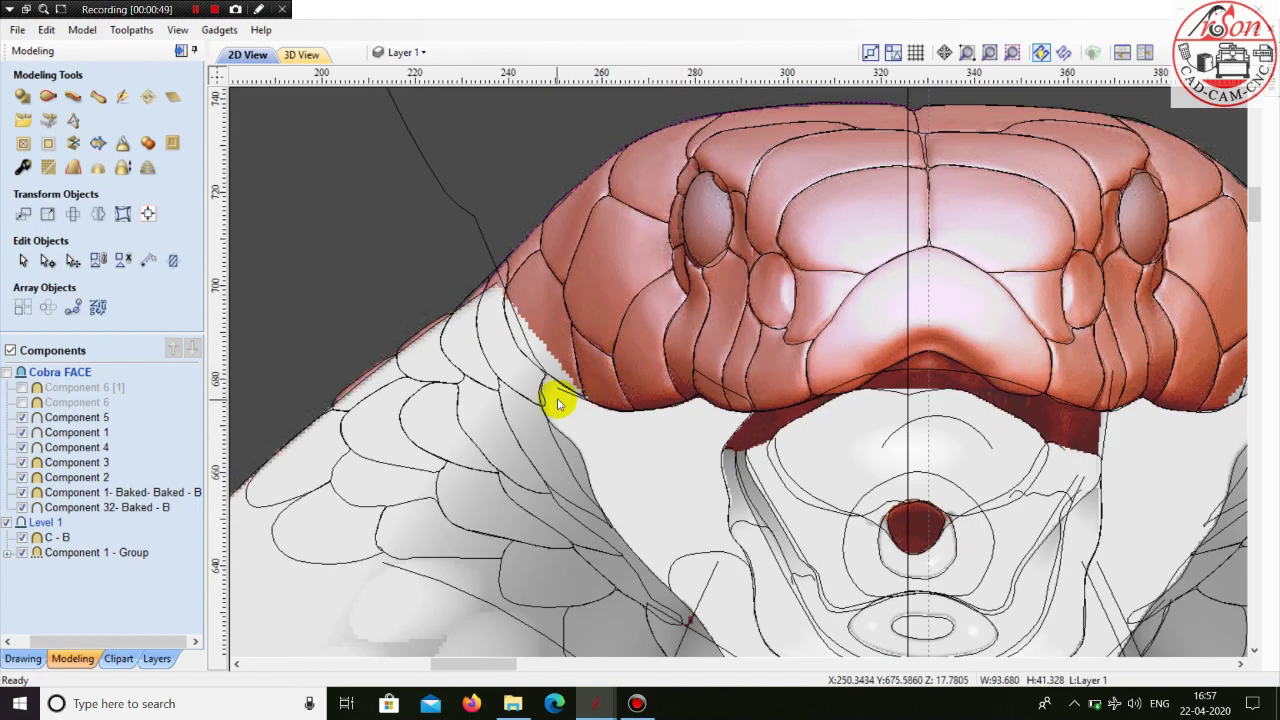
pyautogui.scroll(-1, 550, 337)
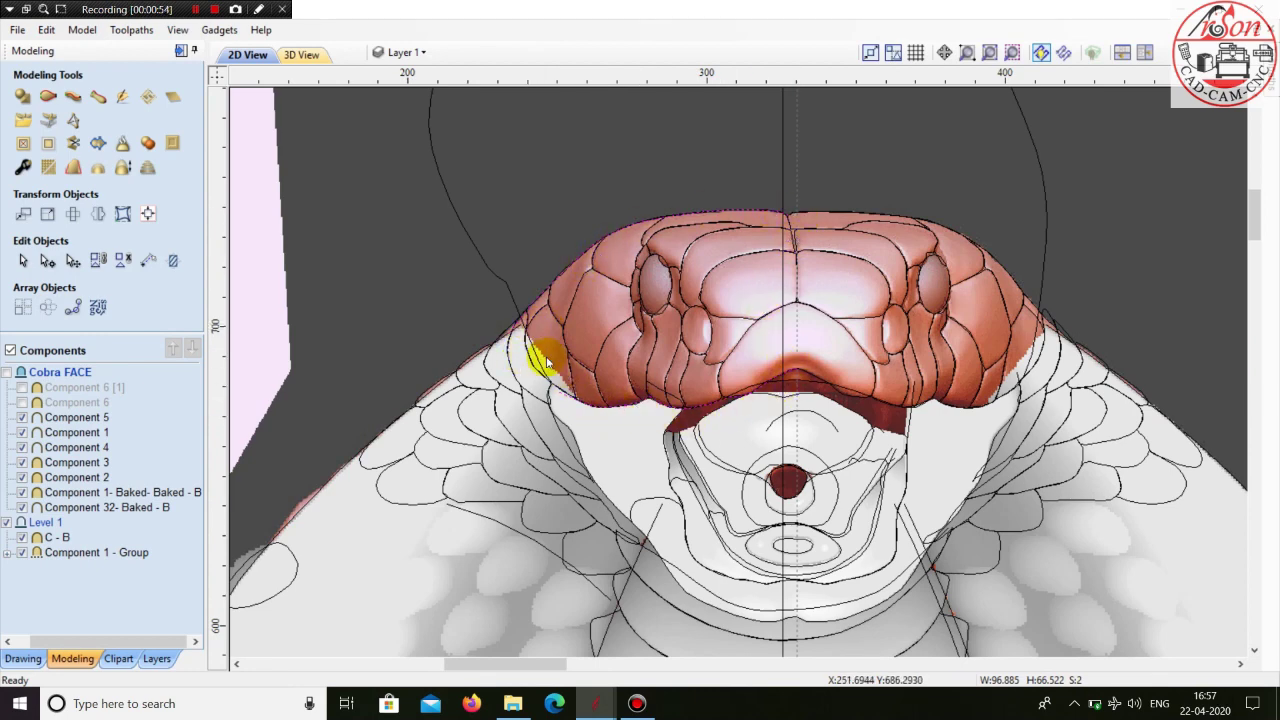
pyautogui.scroll(-3, 400, 418)
pyautogui.moveTo(580, 245); pyautogui.dragTo(512, 287, button='middle')
pyautogui.scroll(1, 512, 282)
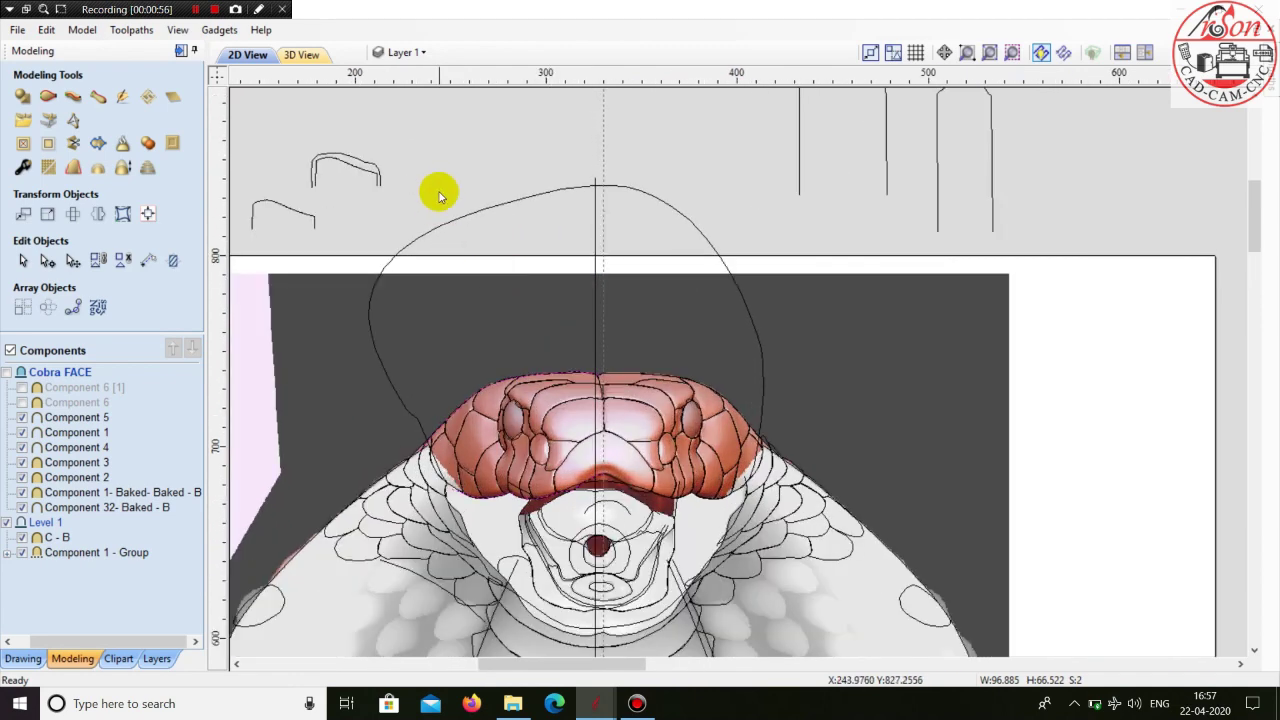
pyautogui.click(22, 658)
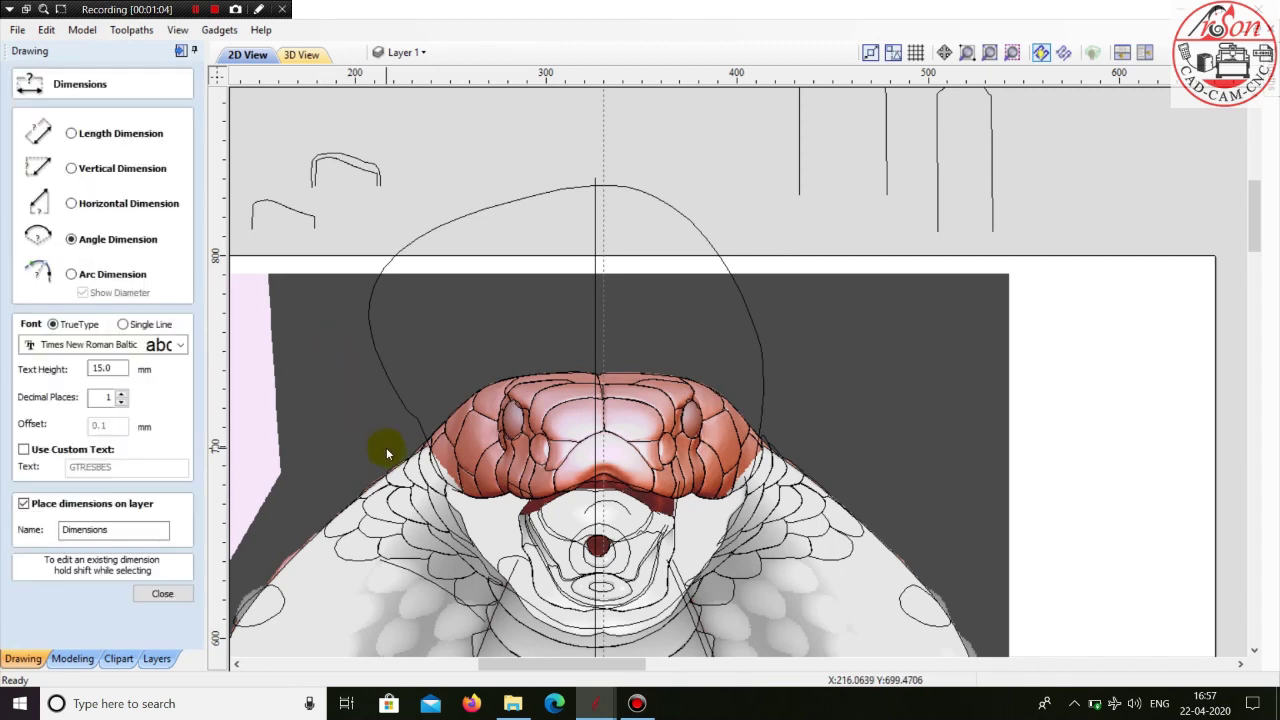
pyautogui.scroll(5, 440, 495)
pyautogui.scroll(2, 527, 568)
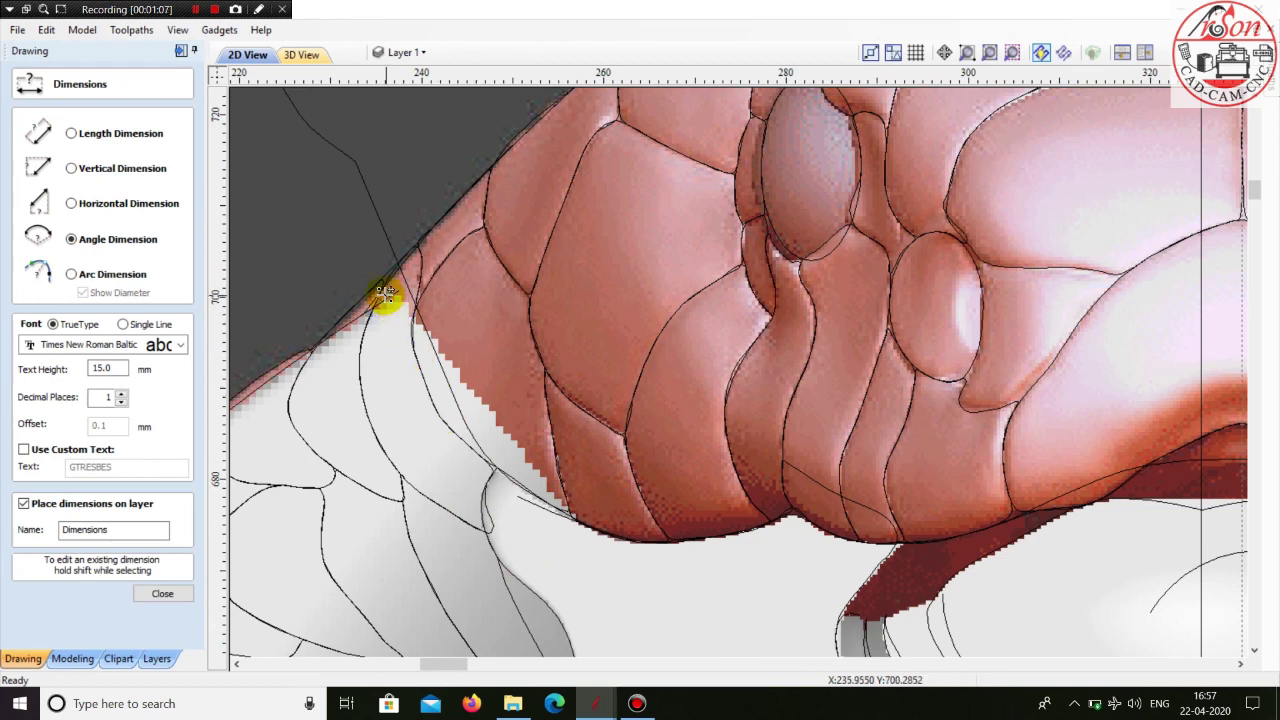
pyautogui.click(364, 316)
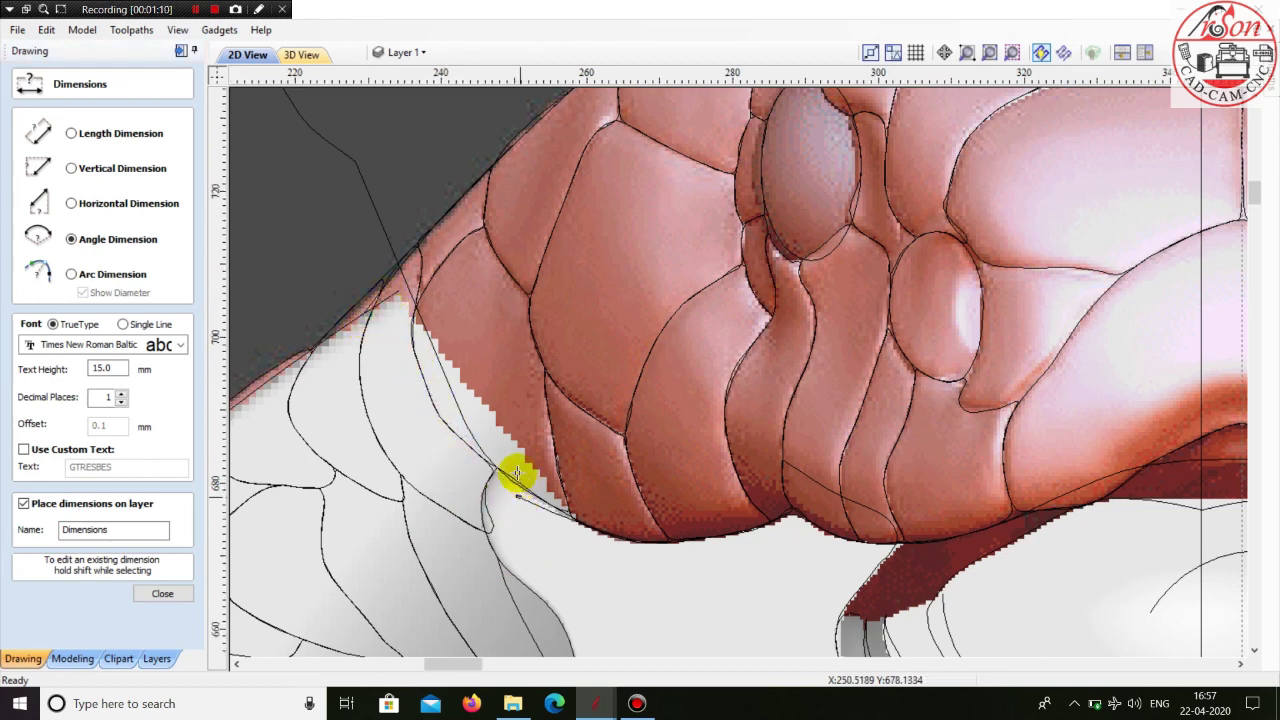
pyautogui.scroll(-1, 495, 467)
pyautogui.click(167, 593)
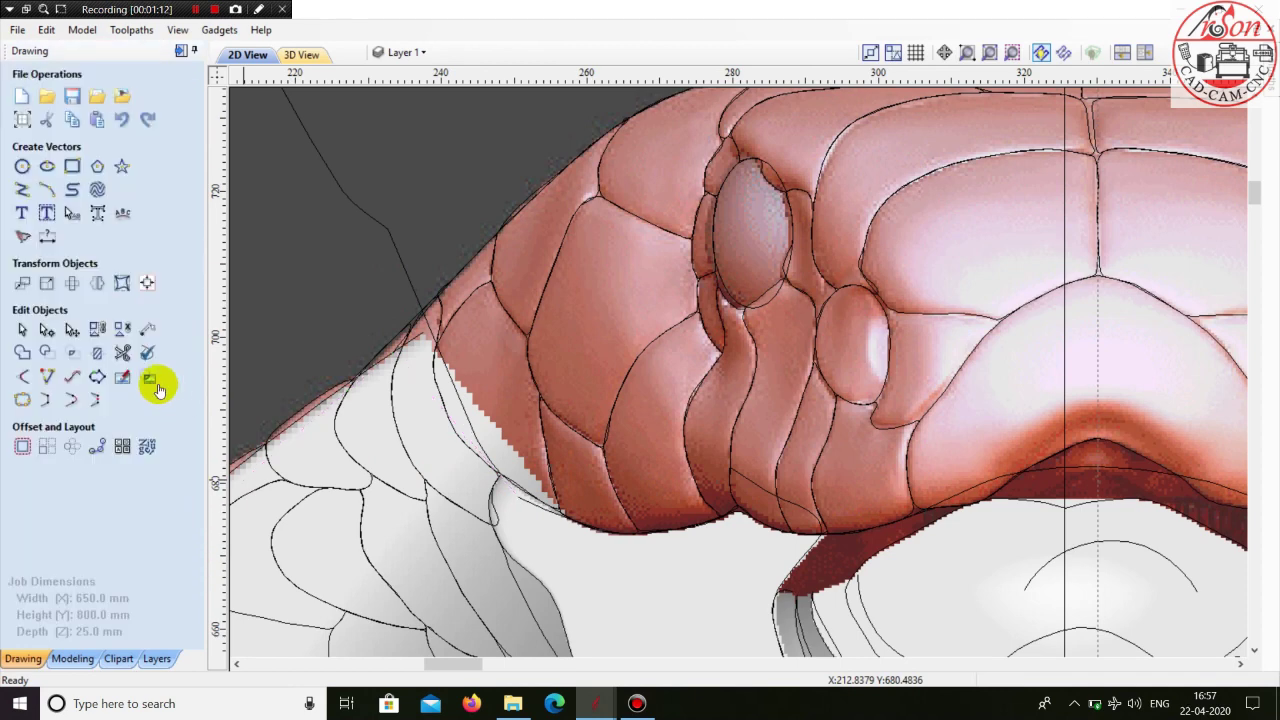
# - Create a model cross-section vector from the neck's outer edge beside the head to the head's lower corner
pyautogui.click(145, 335)
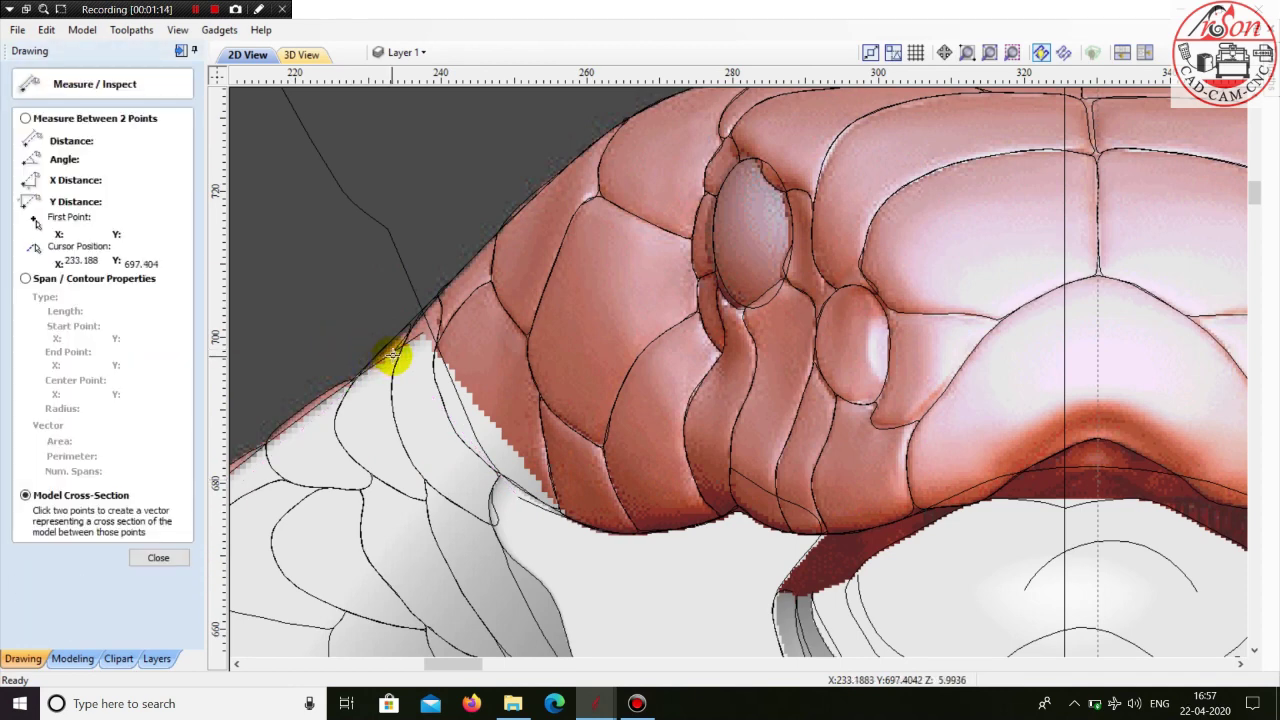
pyautogui.click(395, 350)
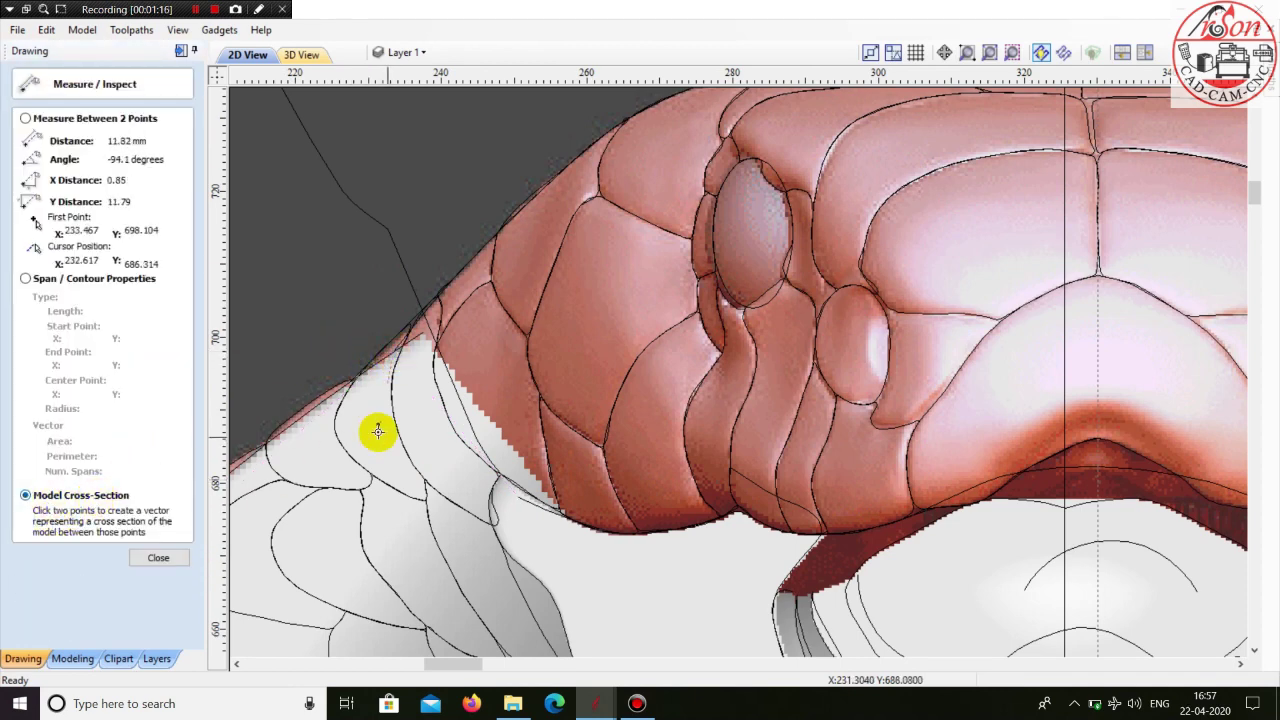
pyautogui.click(521, 487)
pyautogui.scroll(-3, 531, 449)
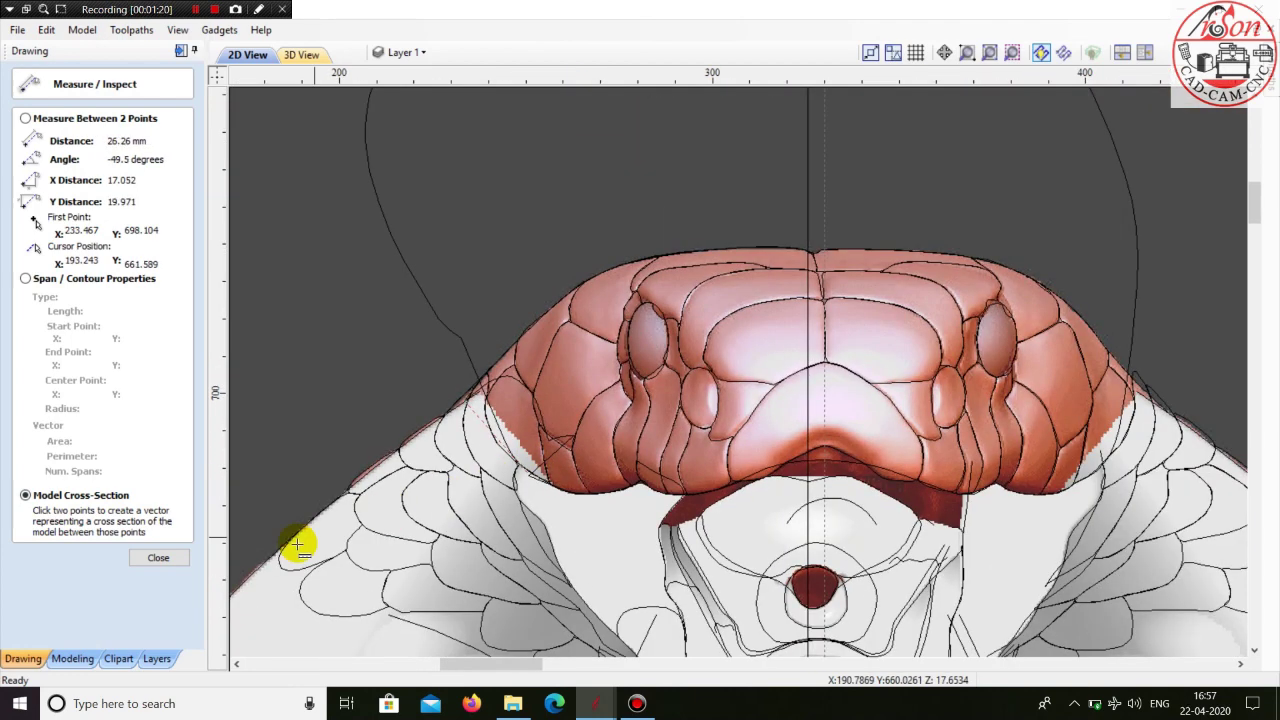
pyautogui.click(160, 558)
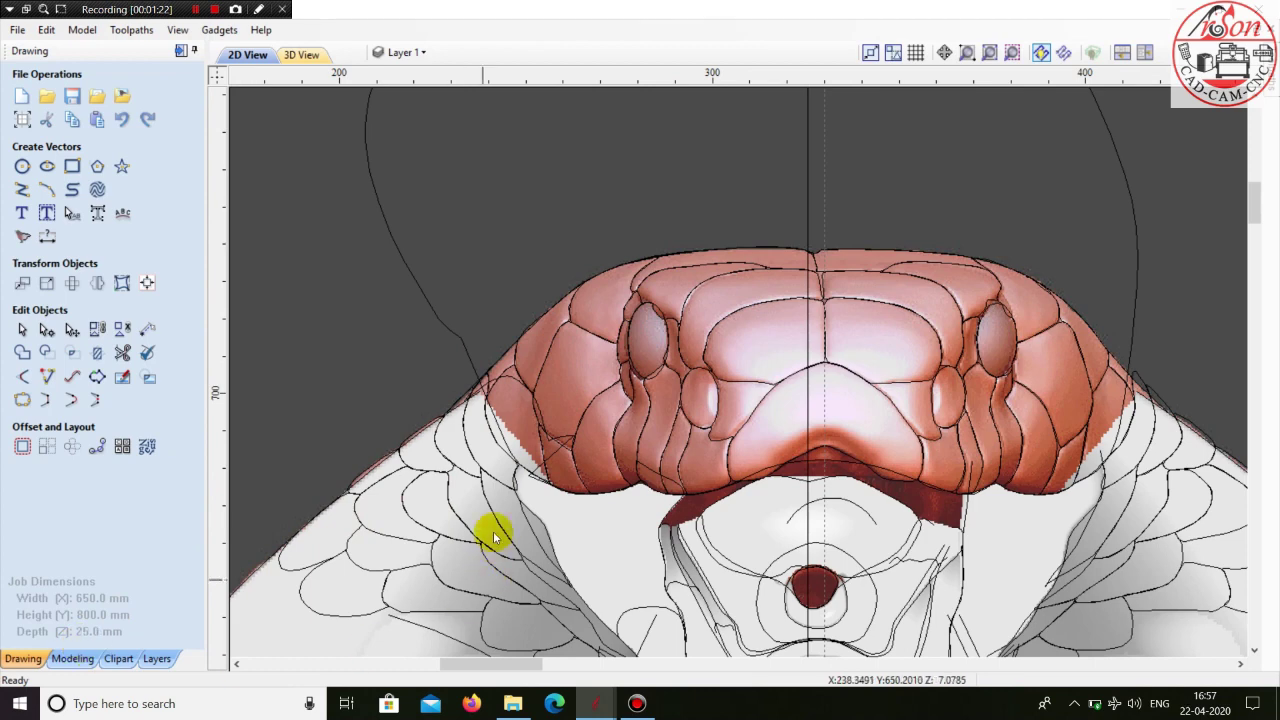
pyautogui.click(581, 515)
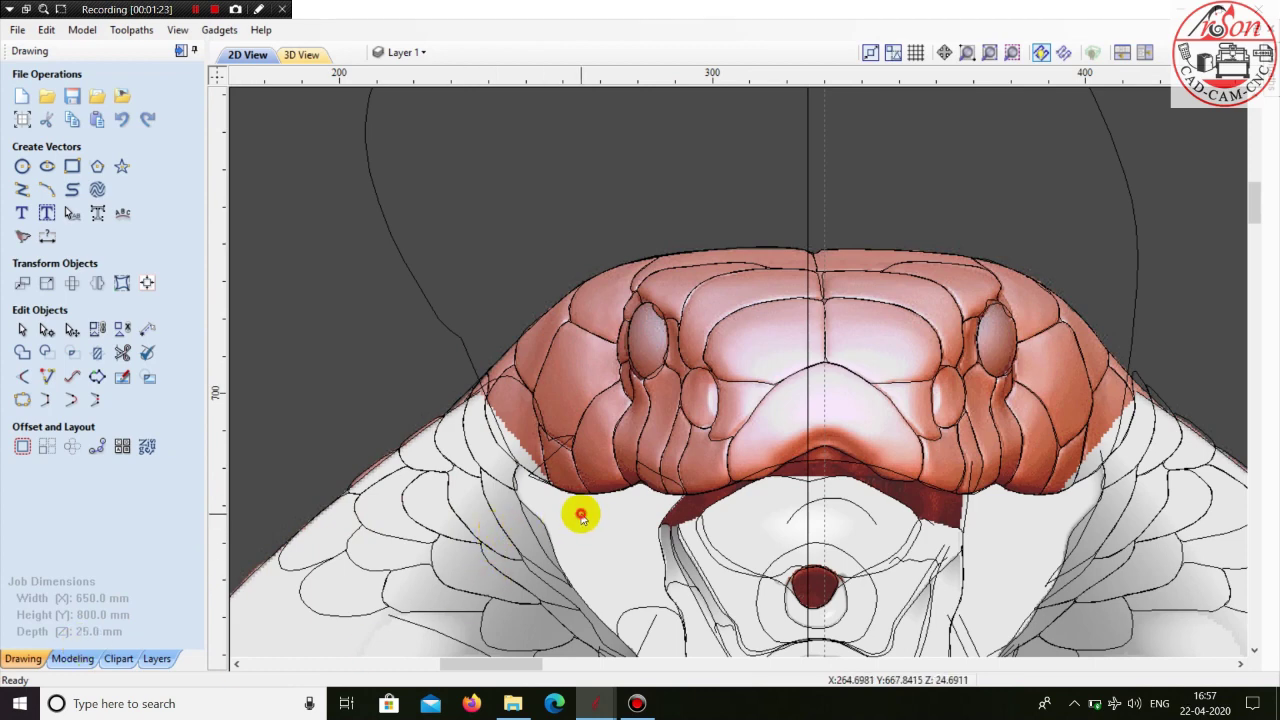
# - Hide Component 32- Baked - B and delete the cross-section vector beside the head
pyautogui.click(62, 658)
pyautogui.click(22, 507)
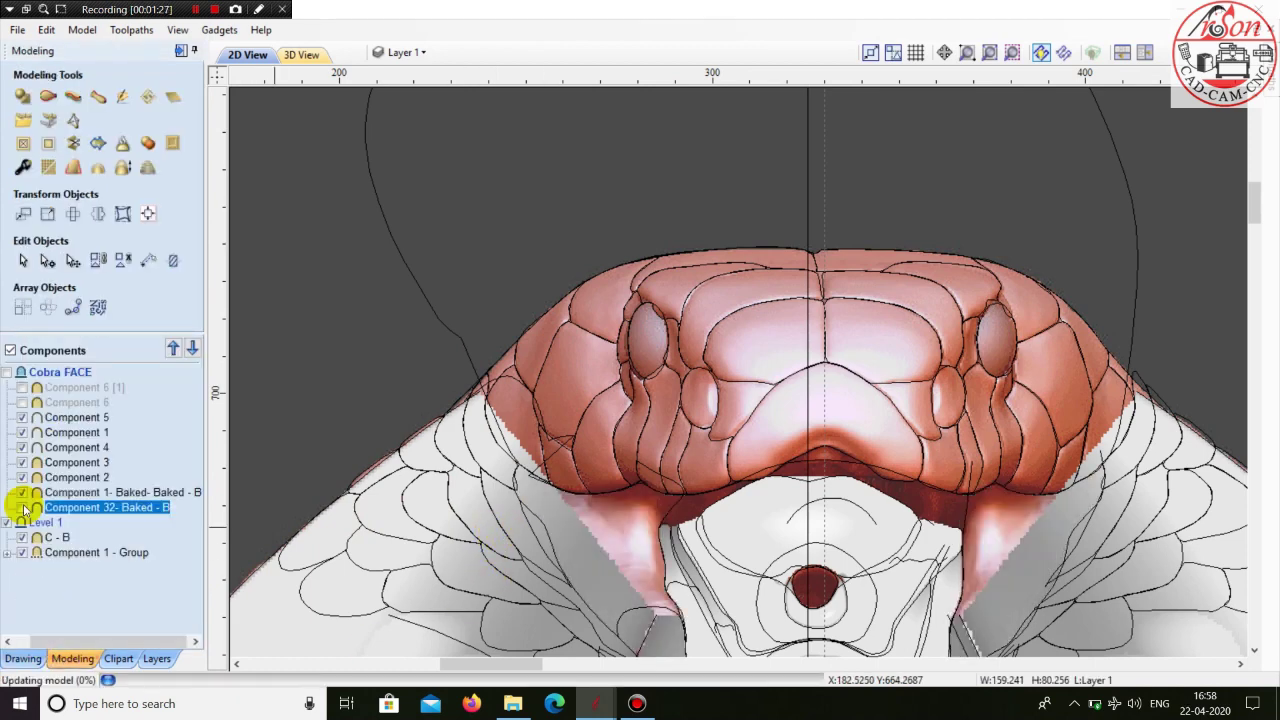
pyautogui.rightClick(514, 380)
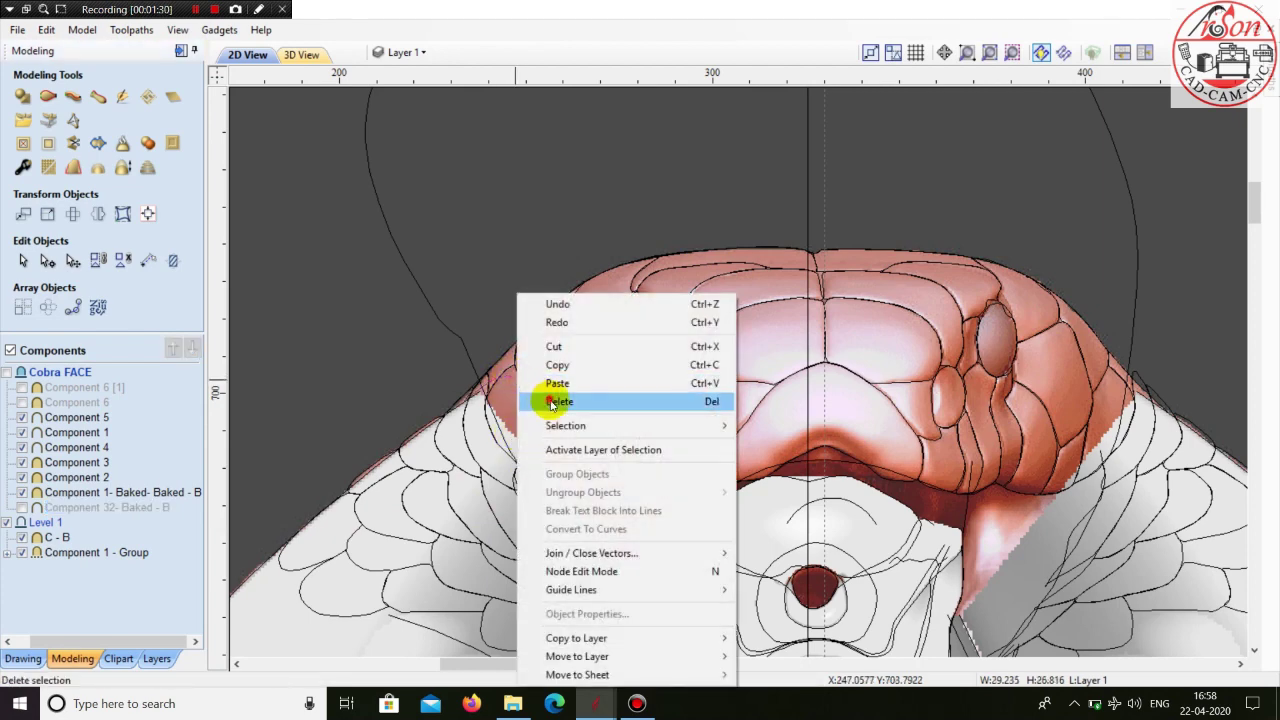
pyautogui.click(552, 401)
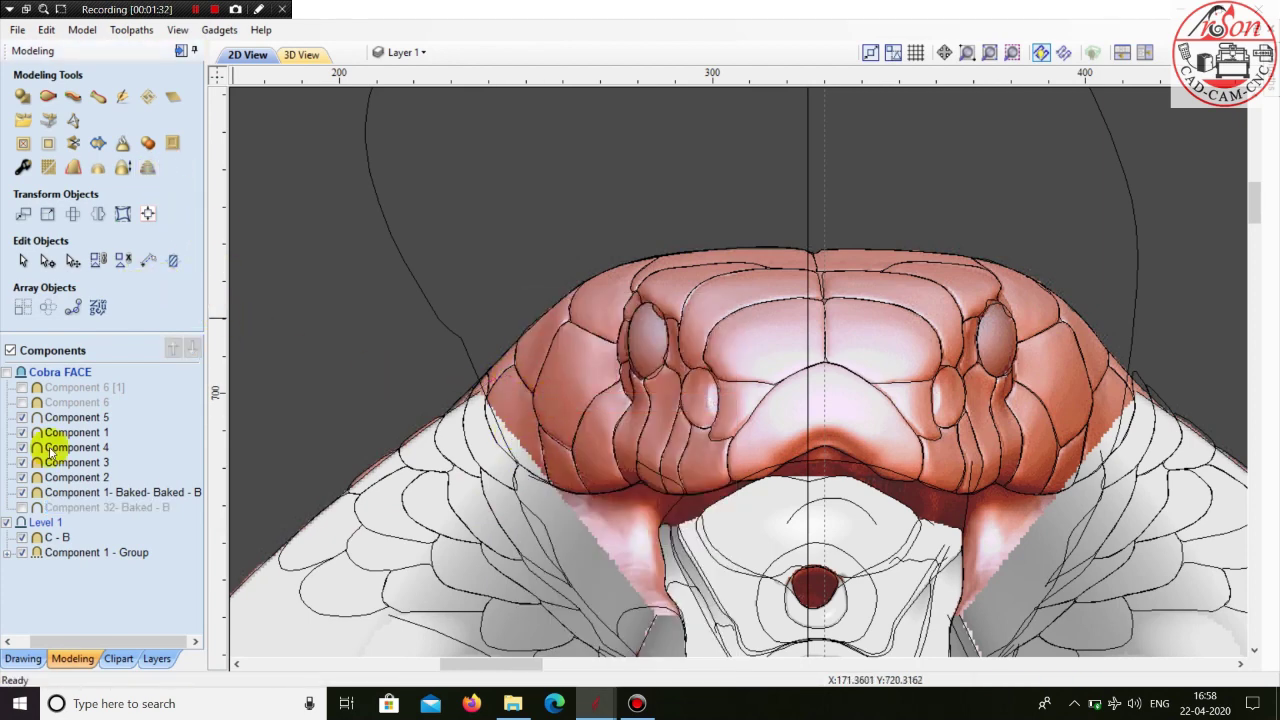
# - Create a model cross-section from the neck's outer edge to the head's lower corner with Component 32- Baked - B hidden
pyautogui.click(23, 660)
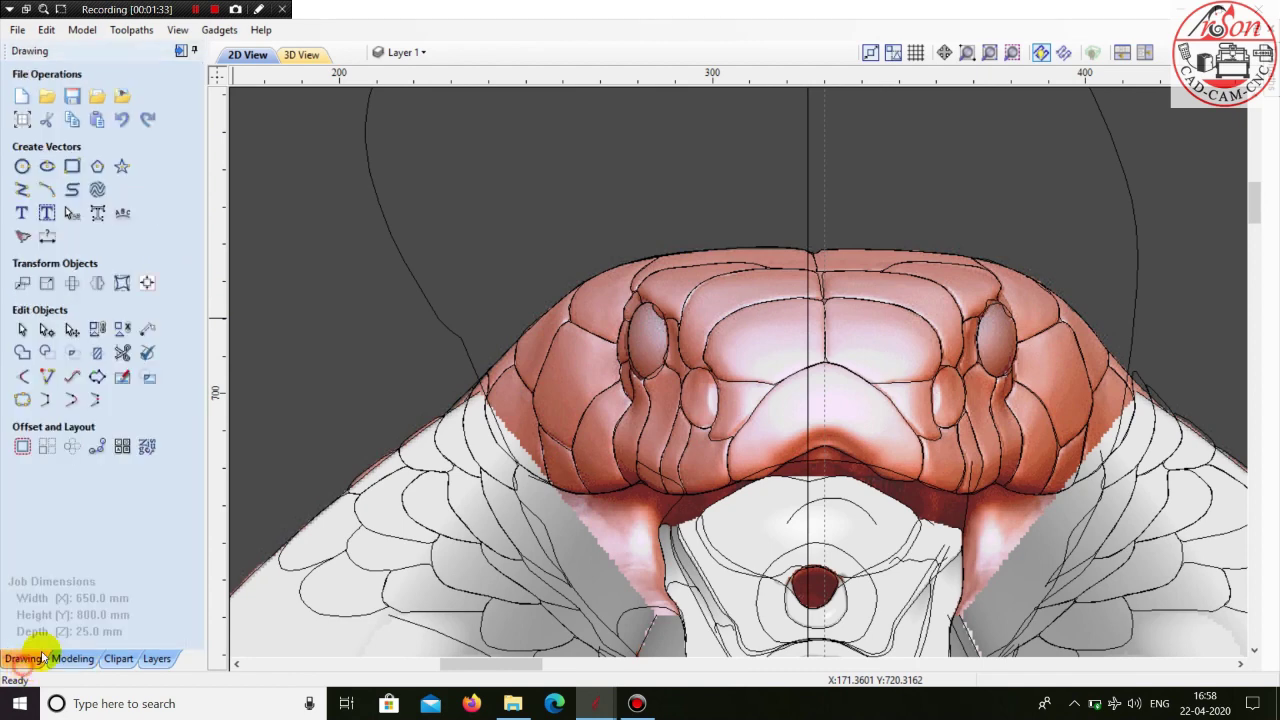
pyautogui.click(146, 323)
pyautogui.scroll(3, 486, 443)
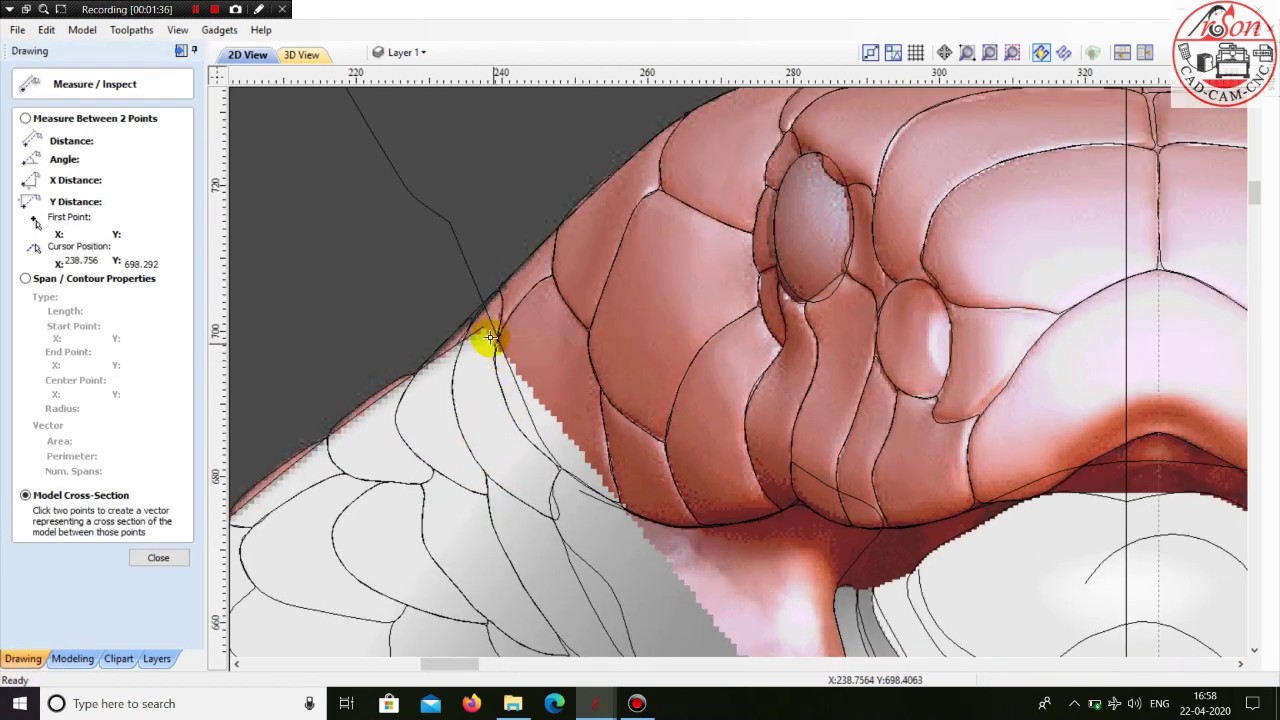
pyautogui.moveTo(454, 342); pyautogui.dragTo(571, 490)
pyautogui.scroll(-3, 575, 490)
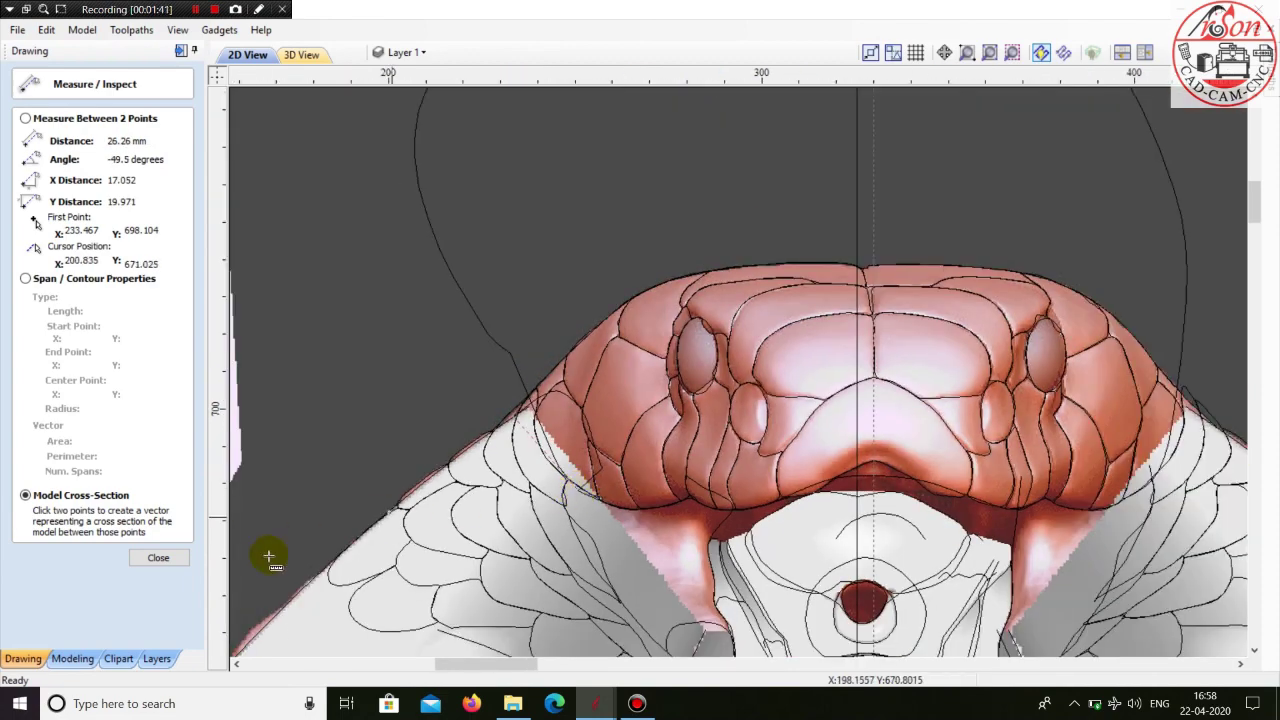
pyautogui.click(158, 557)
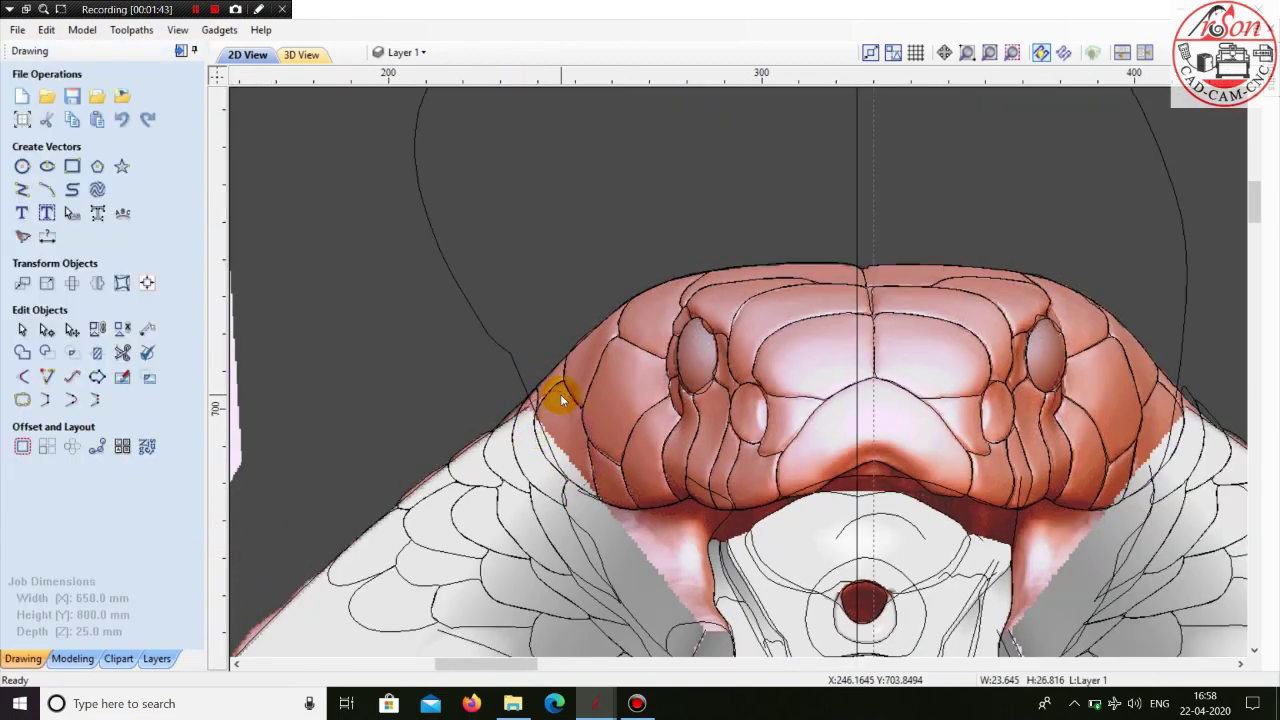
# - Move the new cross-section curve off the head to the blank area beside the existing profile curves
pyautogui.scroll(-2, 560, 396)
pyautogui.click(562, 393)
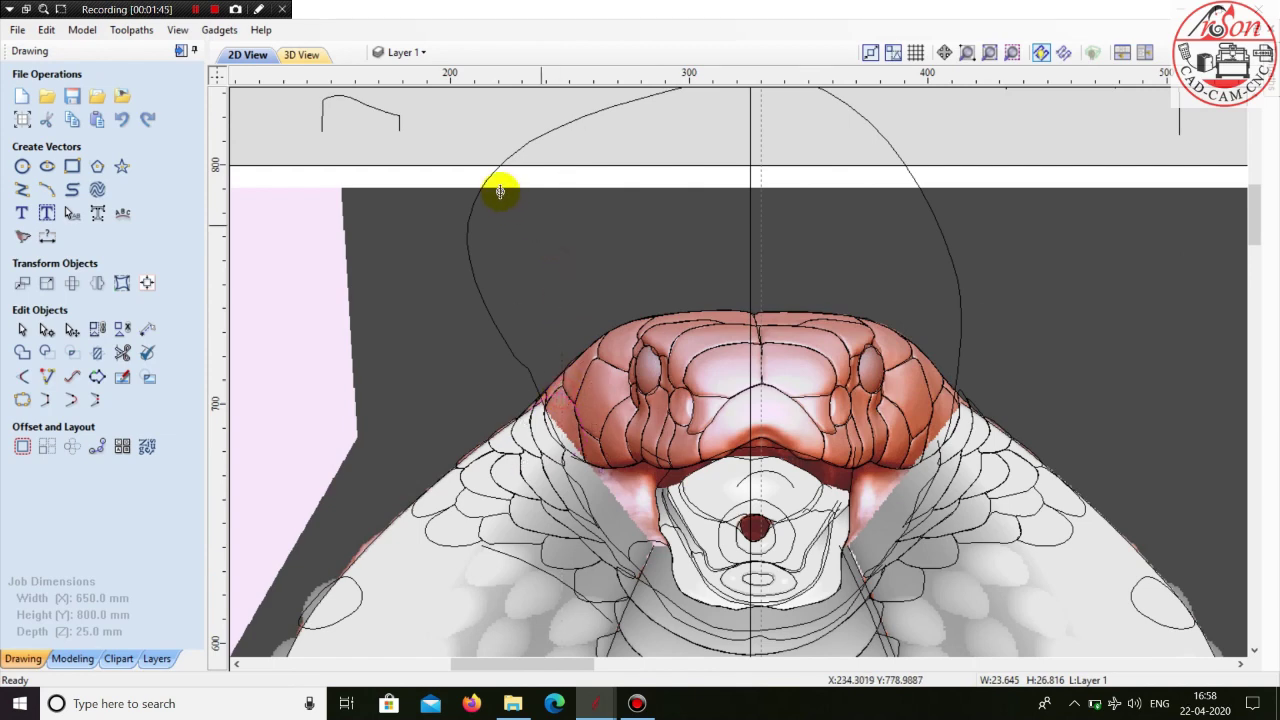
pyautogui.moveTo(343, 133); pyautogui.dragTo(344, 132)
pyautogui.scroll(3, 349, 117)
pyautogui.scroll(-6, 498, 327)
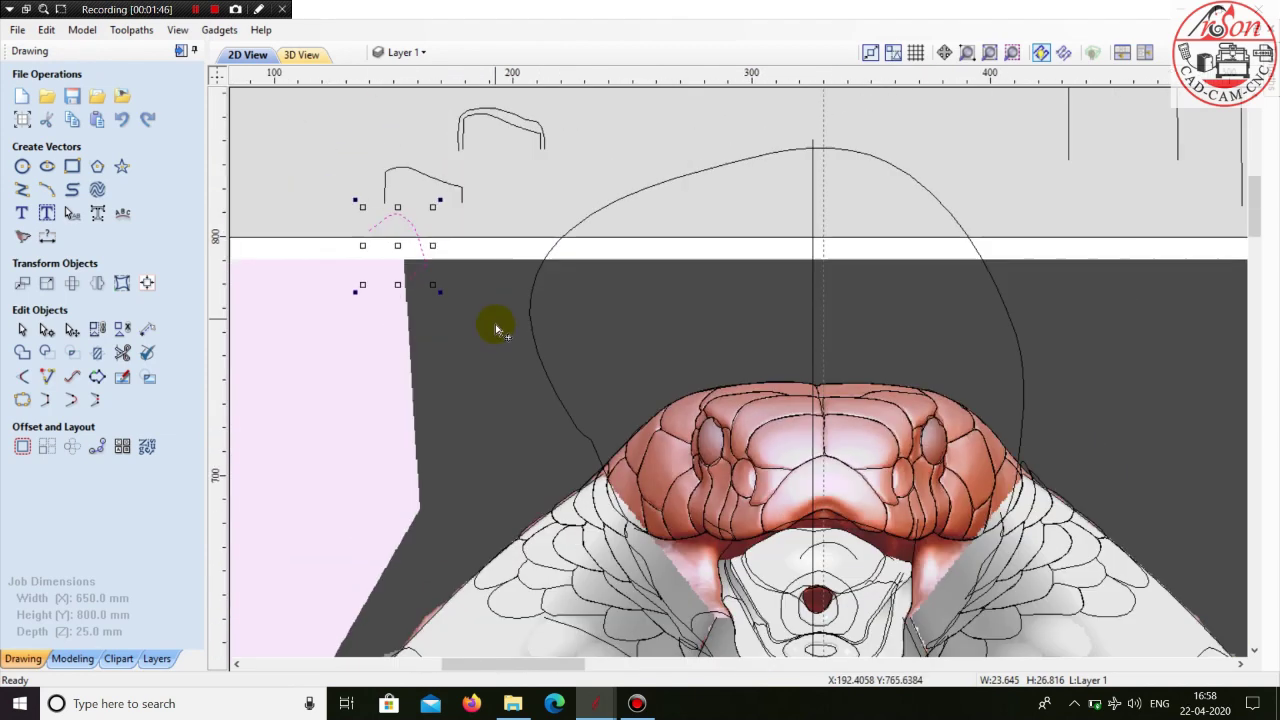
pyautogui.moveTo(450, 262); pyautogui.dragTo(491, 234)
pyautogui.scroll(3, 560, 252)
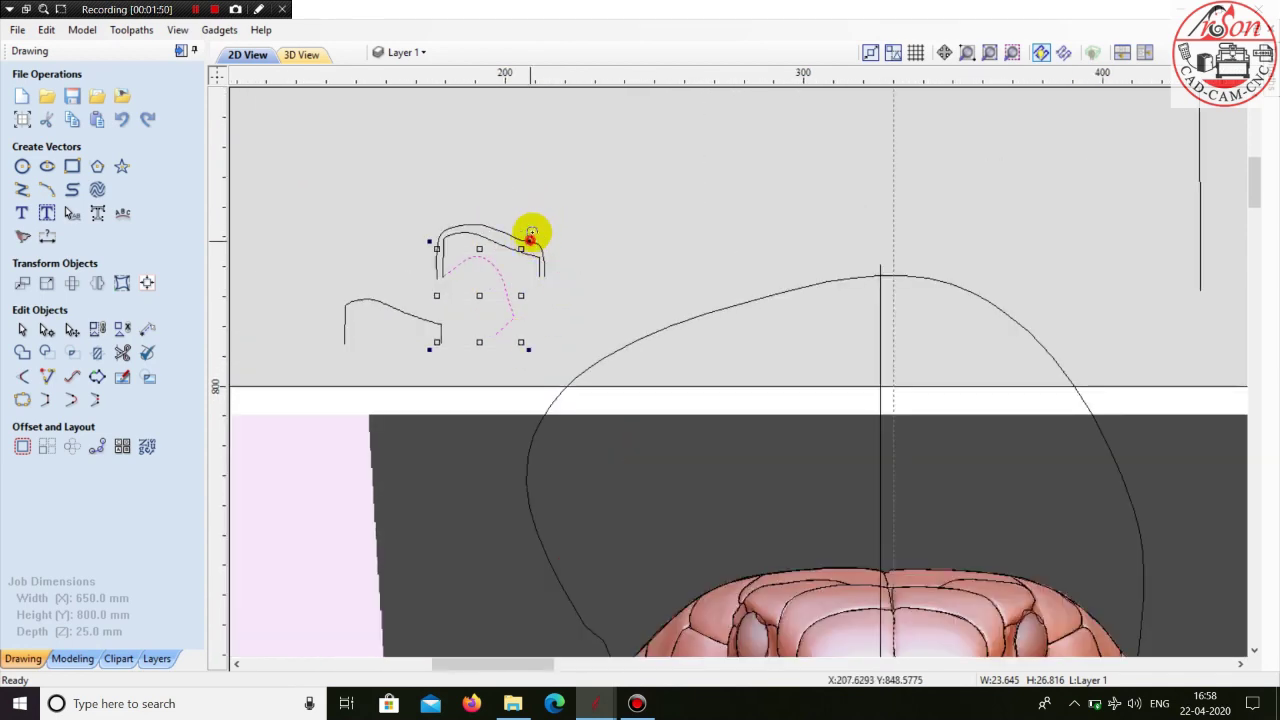
# - Rotate the cross-section curve upright so its open ends point down like the neighbouring profile curves
pyautogui.click(531, 234)
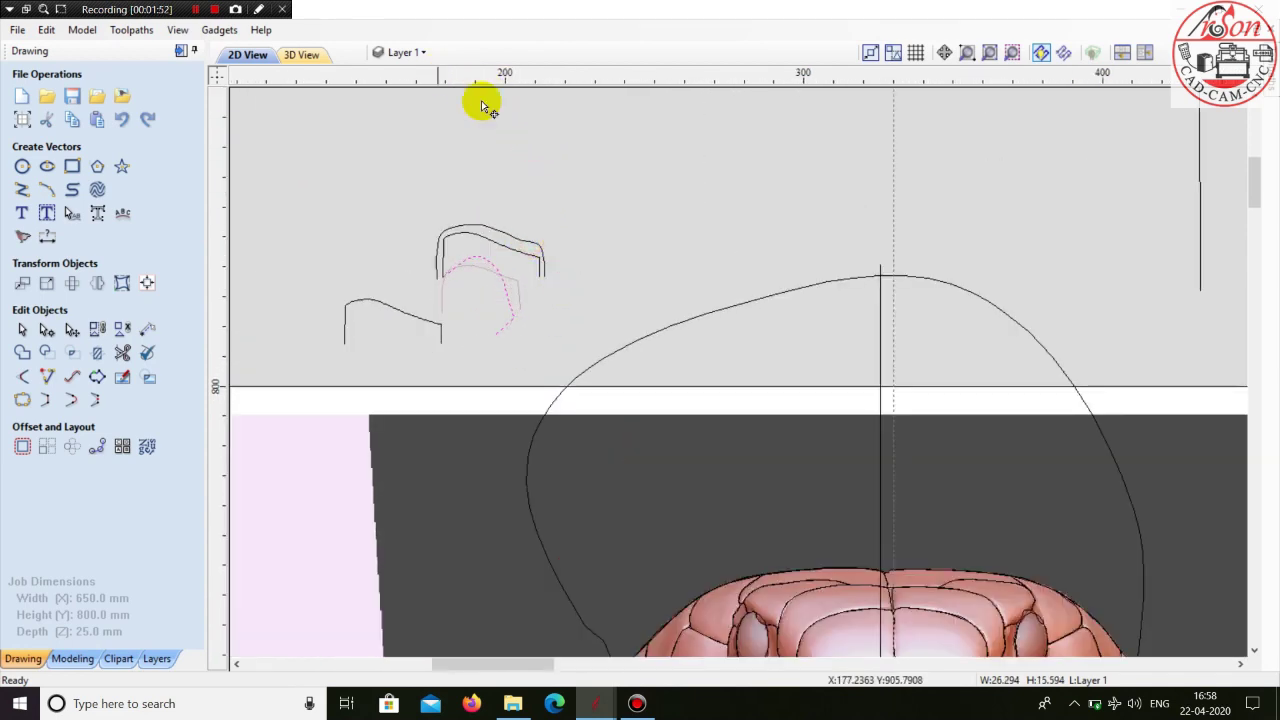
pyautogui.moveTo(481, 106); pyautogui.dragTo(472, 142)
pyautogui.hotkey('ctrl', 'z')
# - Move the new cross-section curve clear of the neighbouring profile curves into the blank area above the large outline around the head
pyautogui.scroll(2, 482, 186)
pyautogui.click(528, 293)
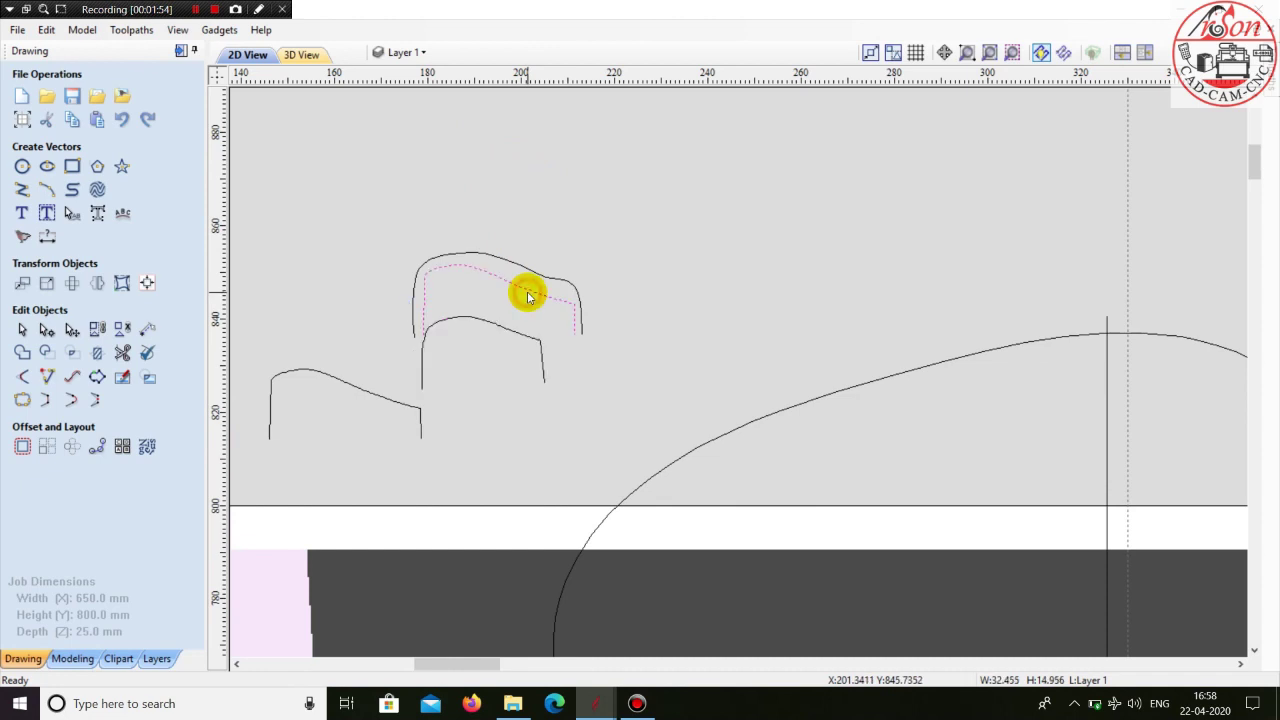
pyautogui.click(580, 341)
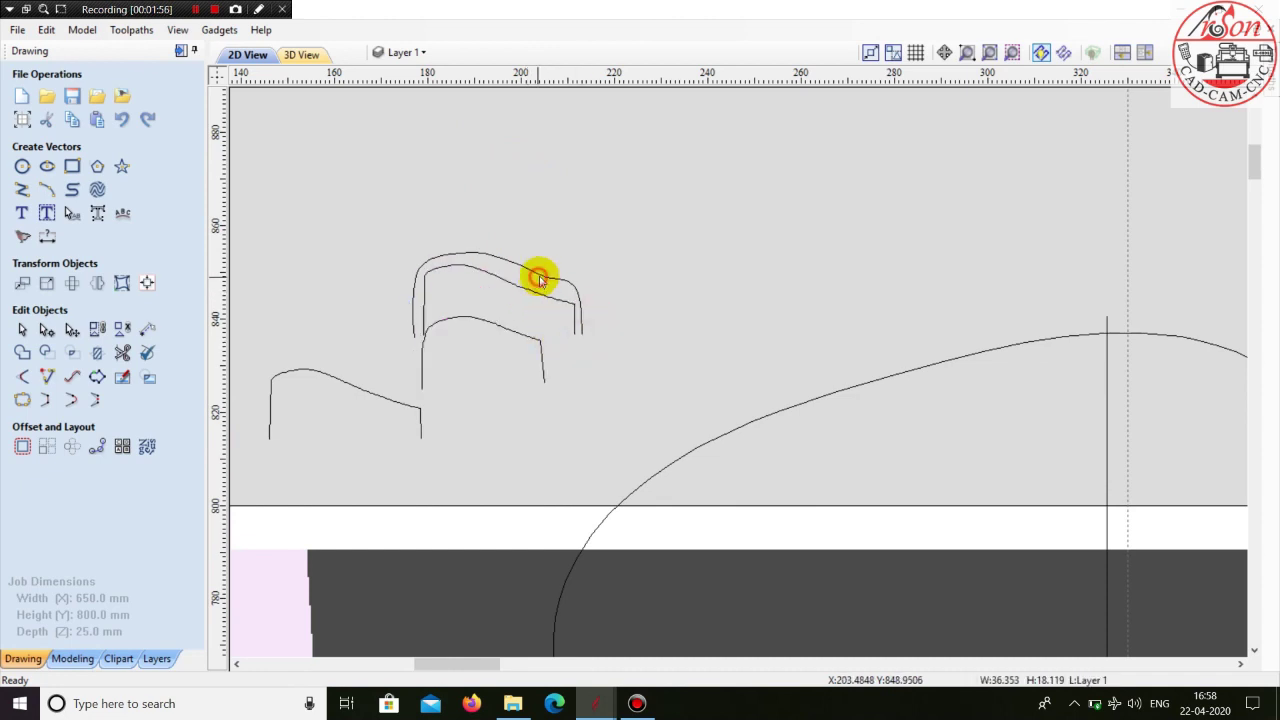
pyautogui.moveTo(548, 269); pyautogui.dragTo(832, 414)
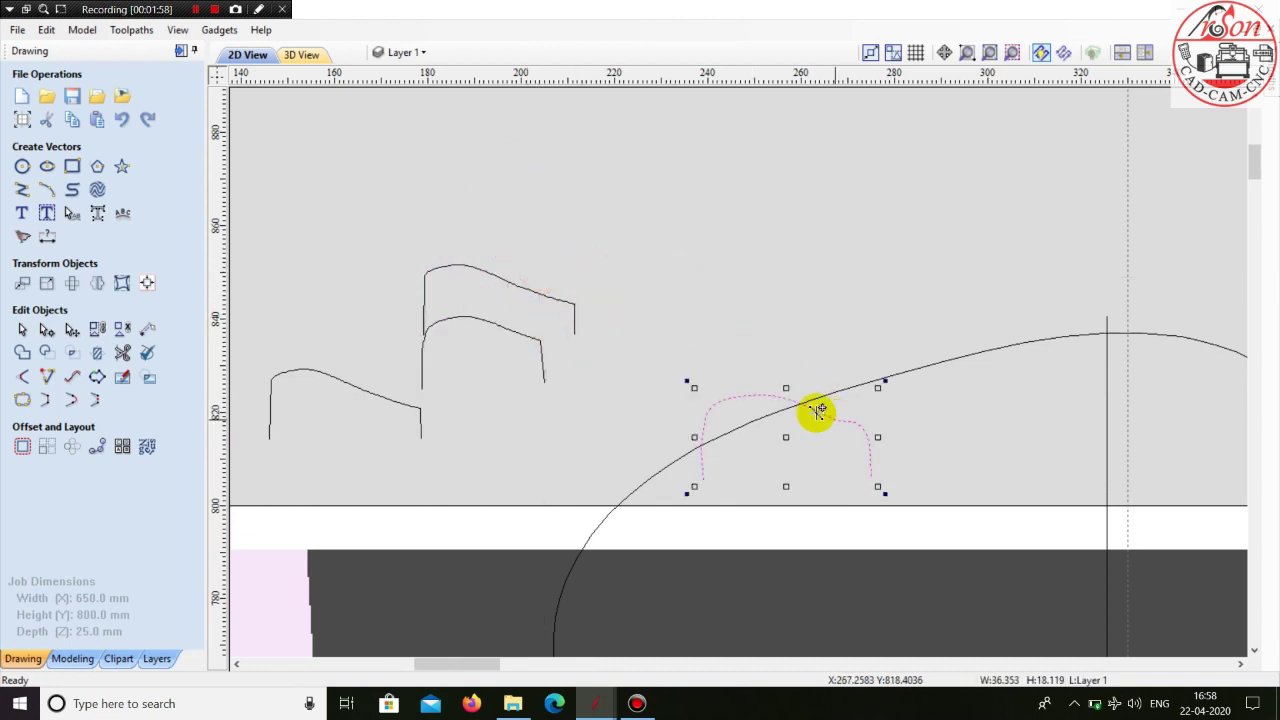
pyautogui.scroll(-4, 548, 305)
pyautogui.scroll(2, 670, 377)
pyautogui.scroll(1, 645, 390)
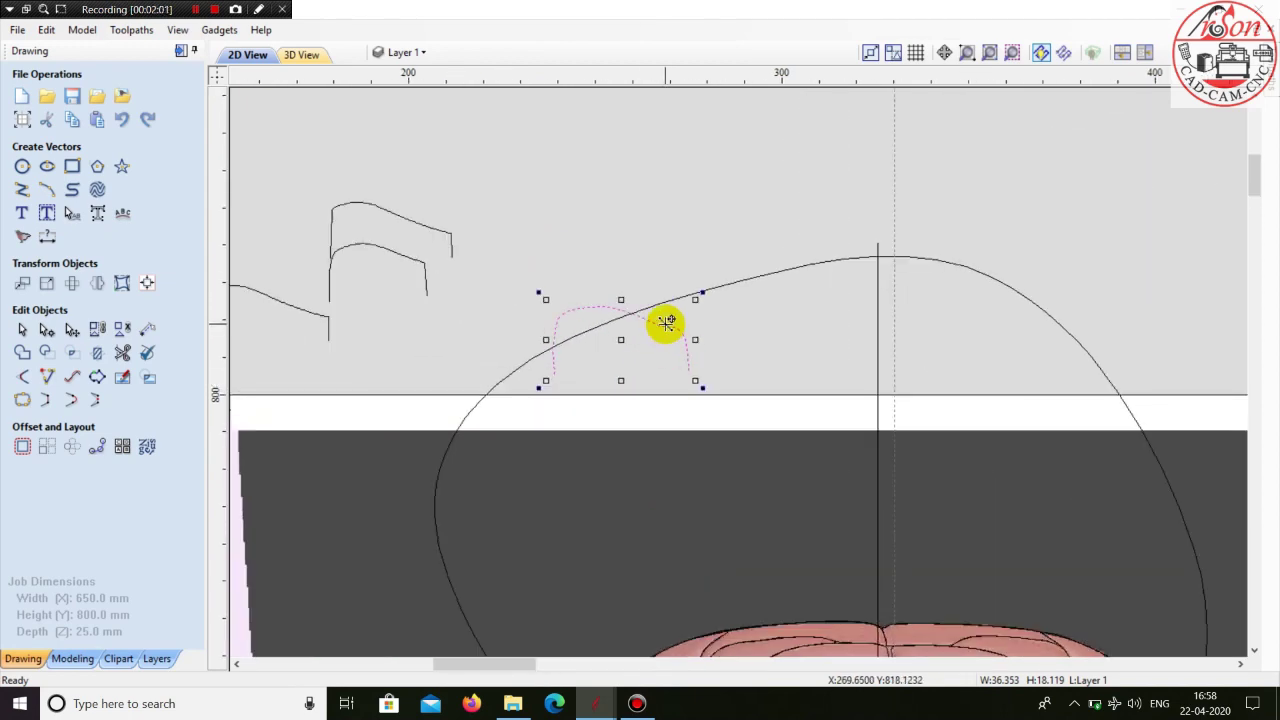
pyautogui.moveTo(666, 320); pyautogui.dragTo(577, 251)
# - Set the upper outline and lower edge of the head's left half as the drive rails for a Two Rail Sweep
pyautogui.scroll(-2, 512, 397)
pyautogui.scroll(-1, 600, 330)
pyautogui.scroll(-1, 691, 343)
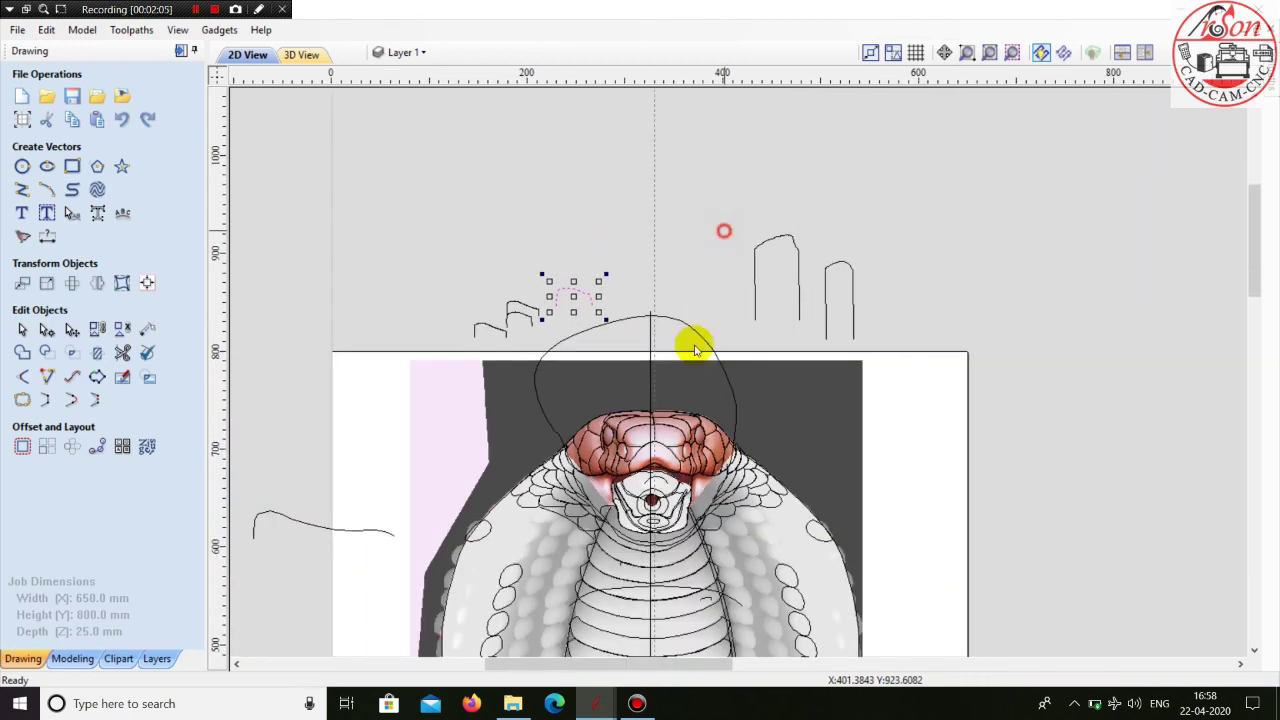
pyautogui.scroll(3, 565, 458)
pyautogui.scroll(1, 530, 461)
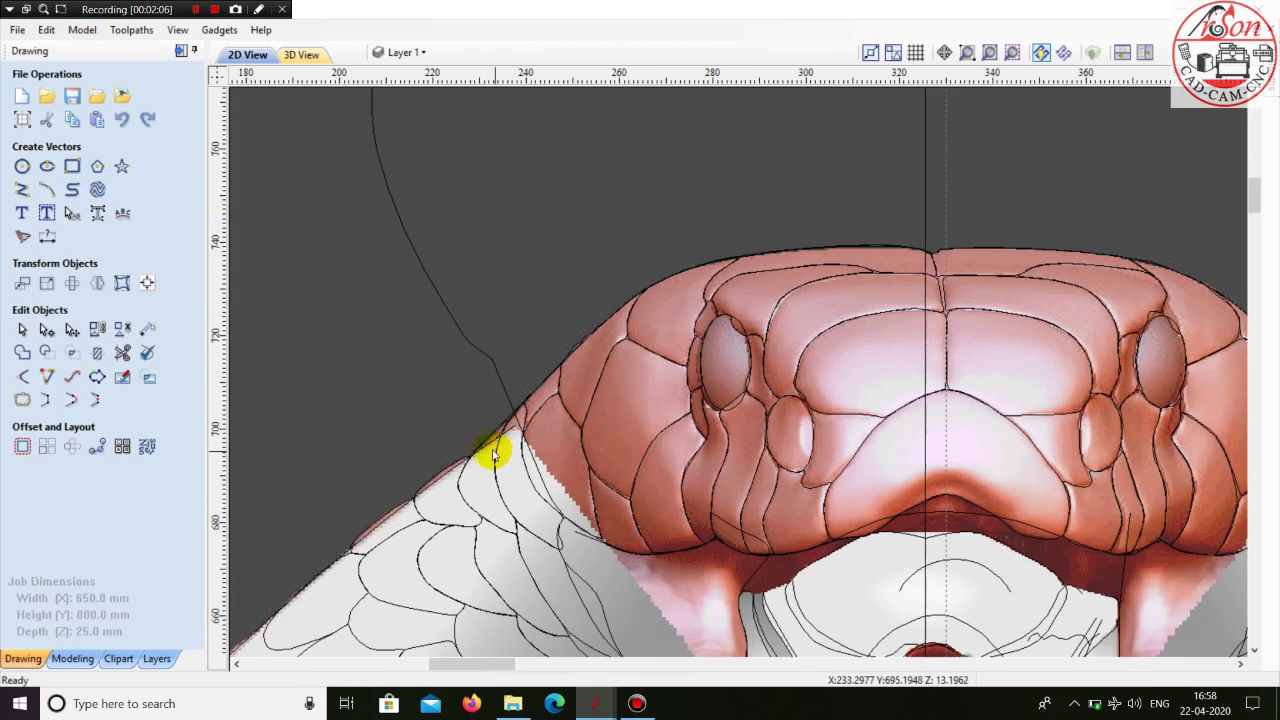
pyautogui.click(493, 435)
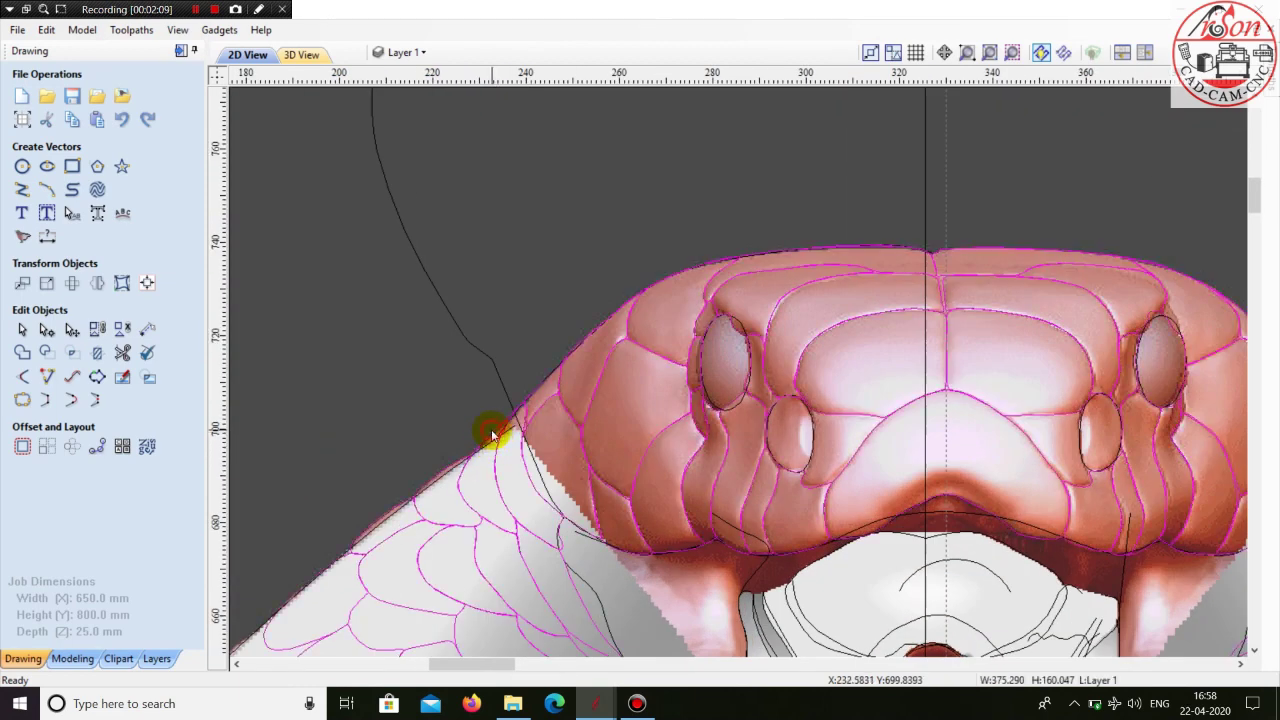
pyautogui.scroll(-2, 500, 440)
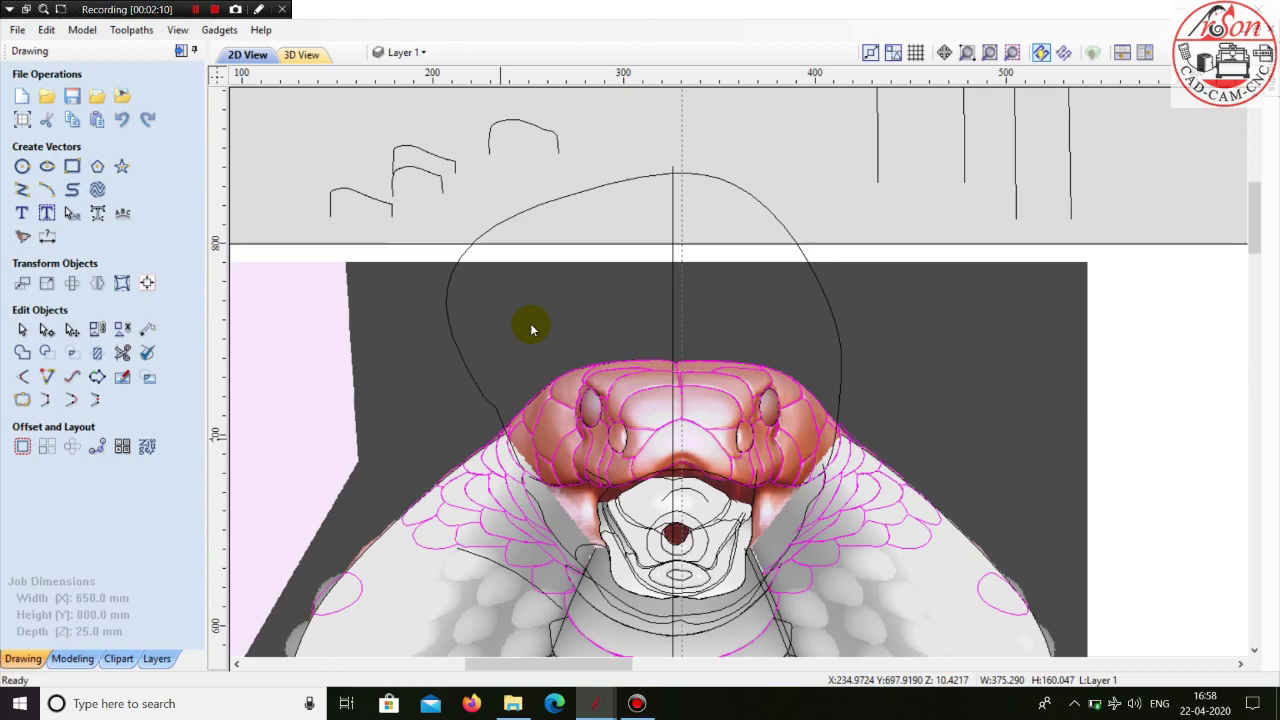
pyautogui.click(557, 210)
pyautogui.scroll(4, 518, 425)
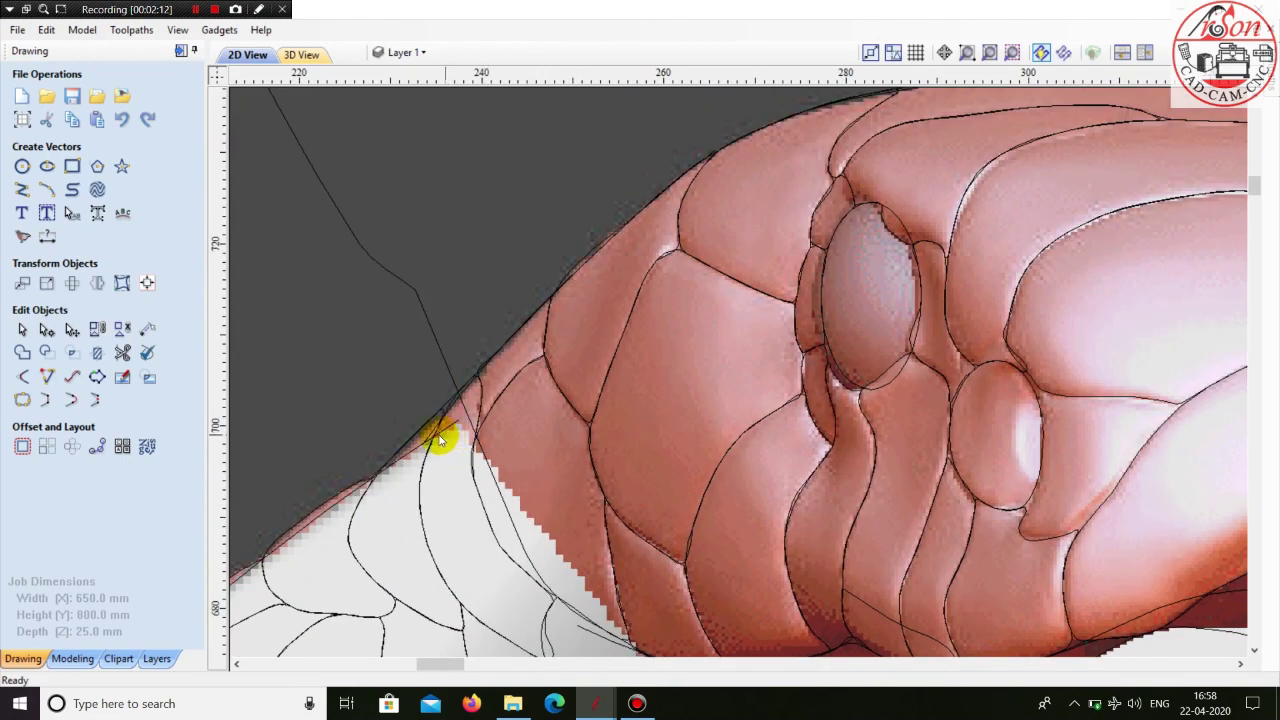
pyautogui.scroll(-2, 489, 457)
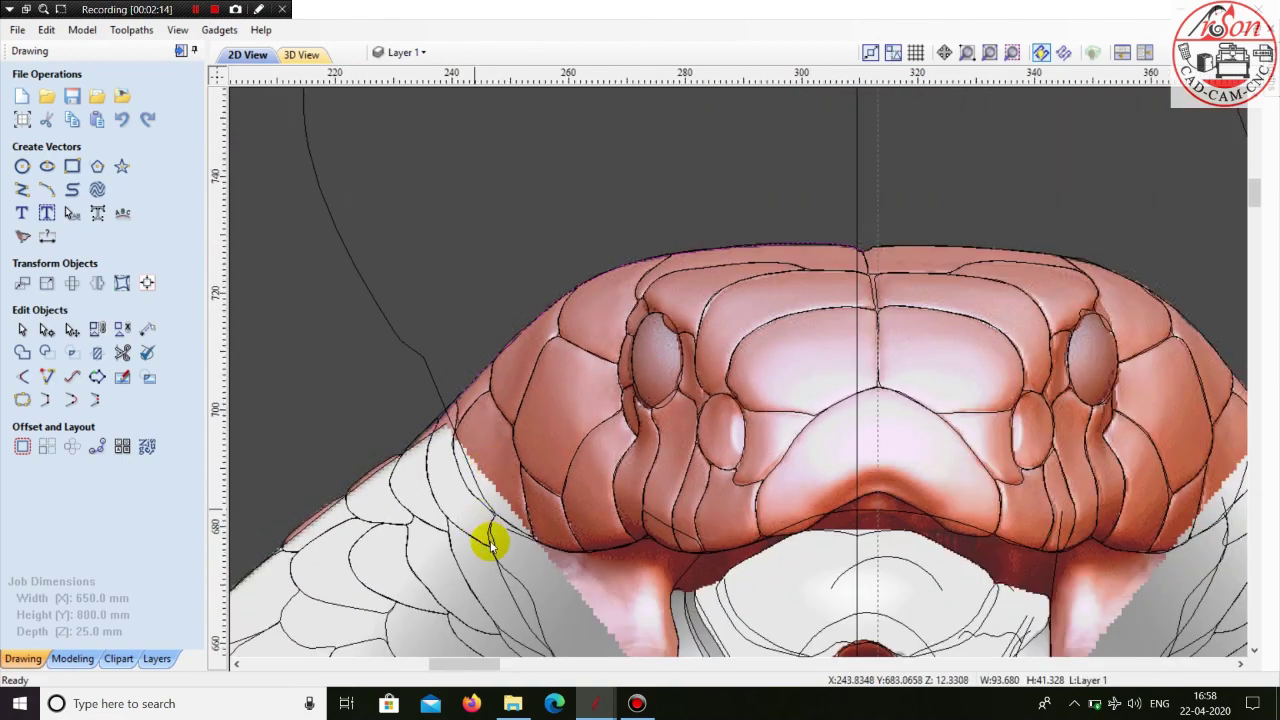
pyautogui.scroll(1, 489, 537)
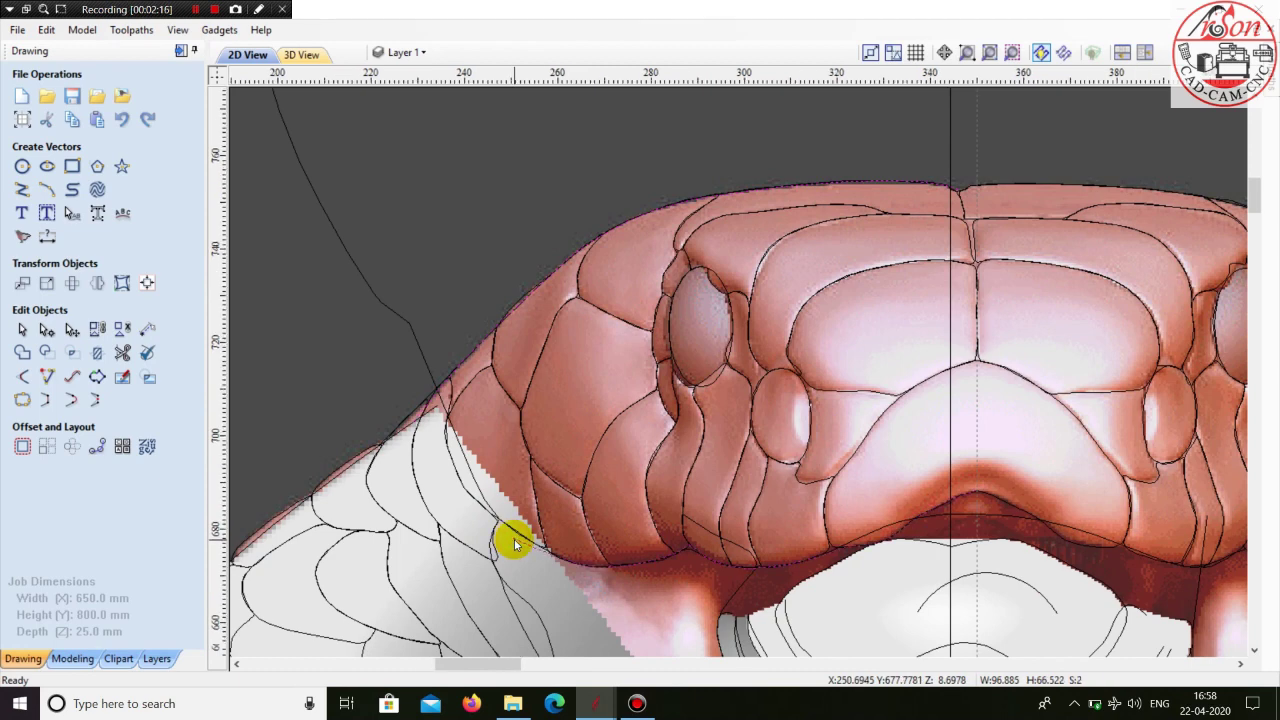
pyautogui.scroll(-1, 514, 540)
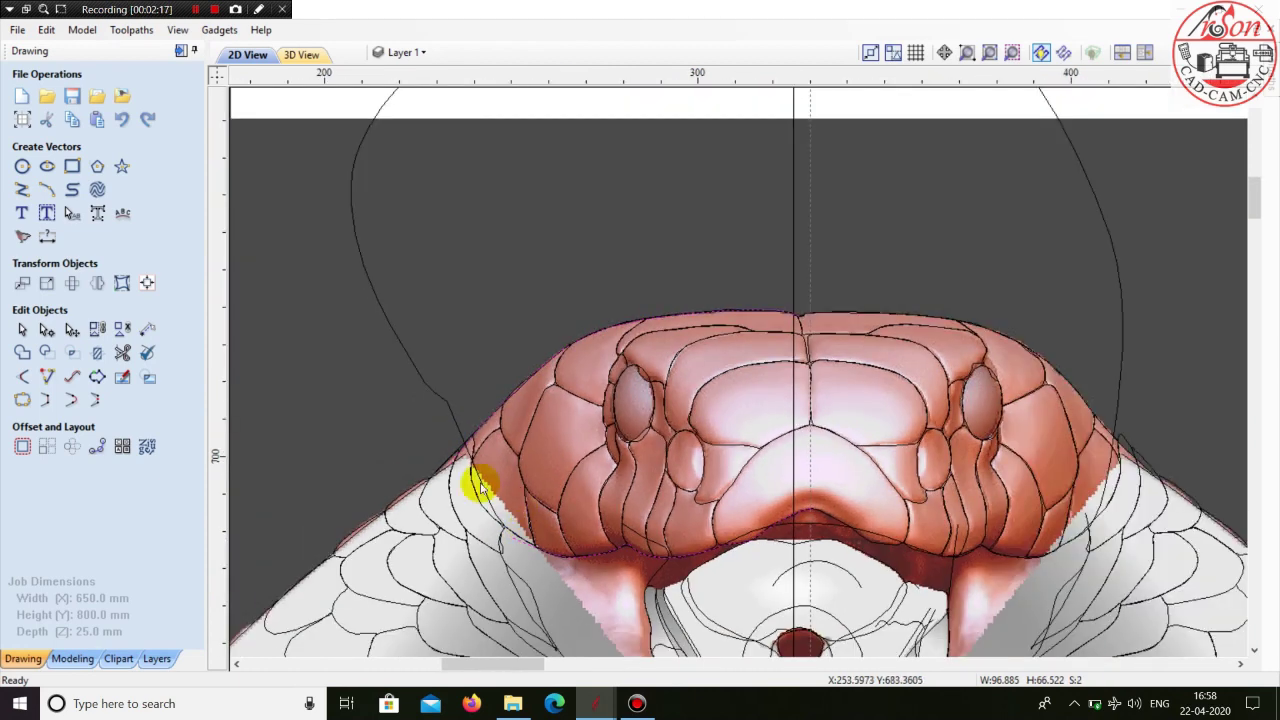
pyautogui.click(72, 658)
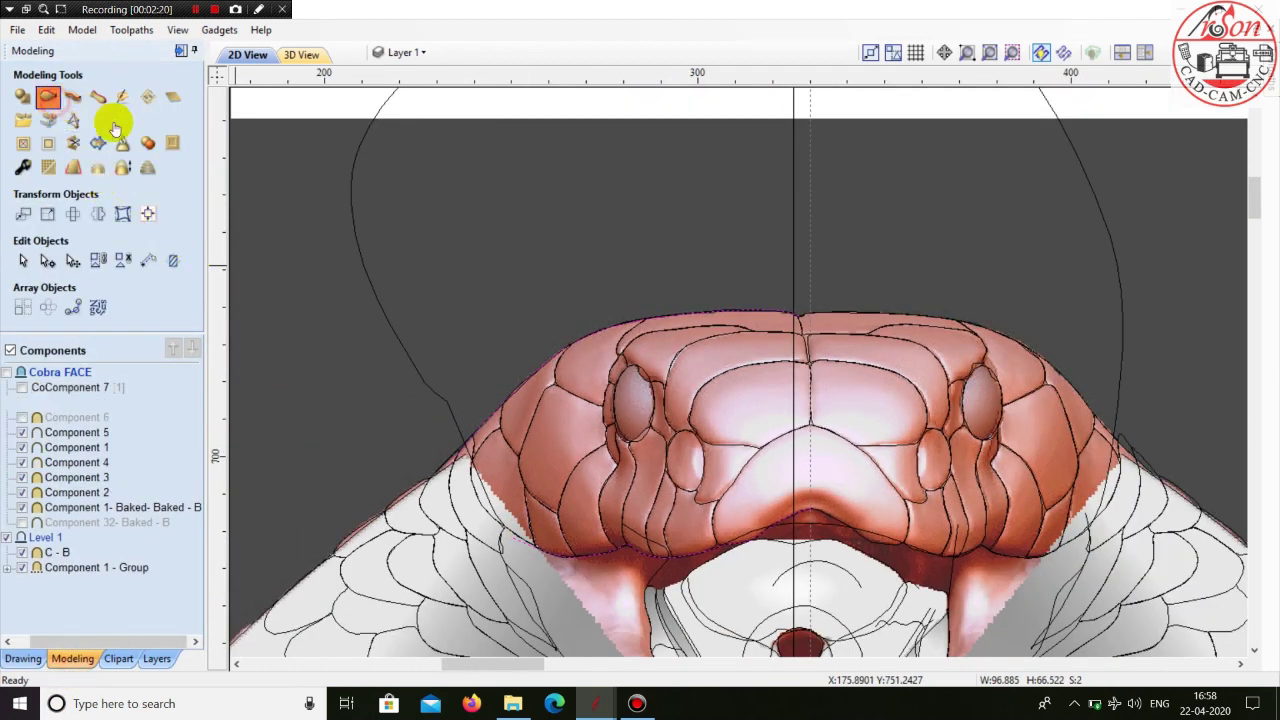
pyautogui.click(48, 98)
pyautogui.click(143, 133)
# - Sweep the separated cross-section curve along both rails as merged Component 7, then select the resulting half head
pyautogui.scroll(-2, 470, 462)
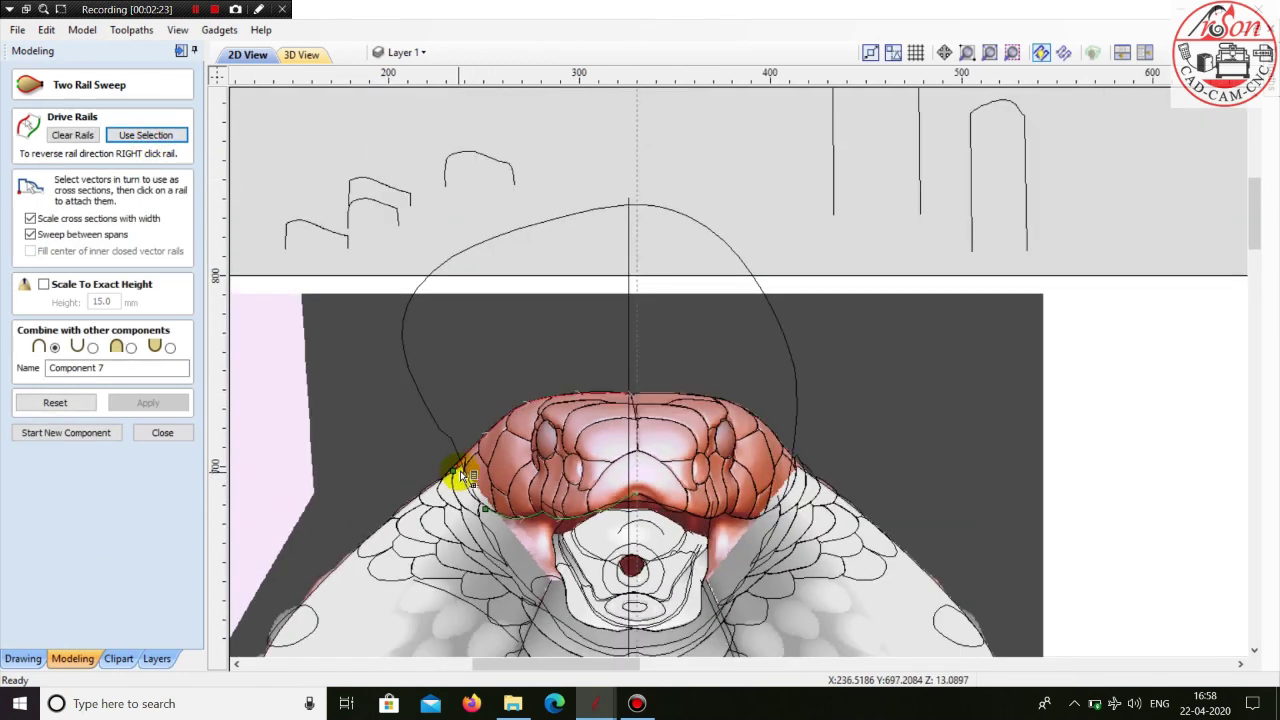
pyautogui.click(449, 160)
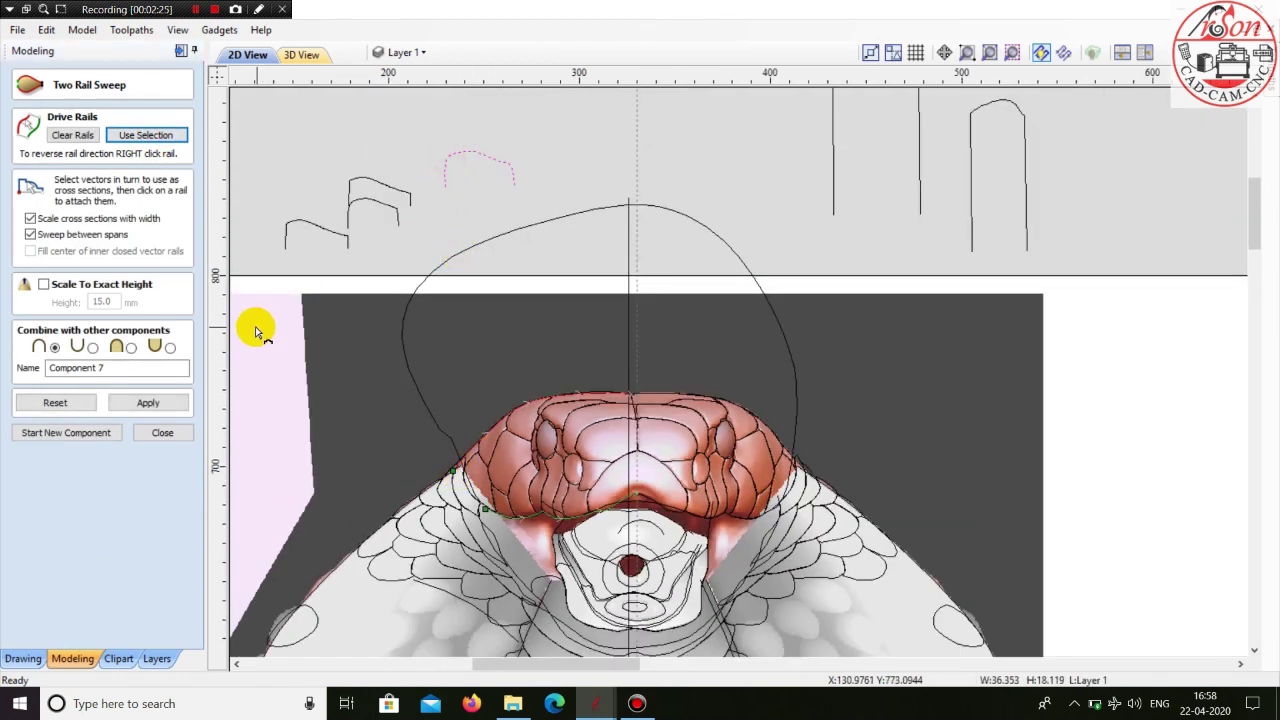
pyautogui.click(130, 348)
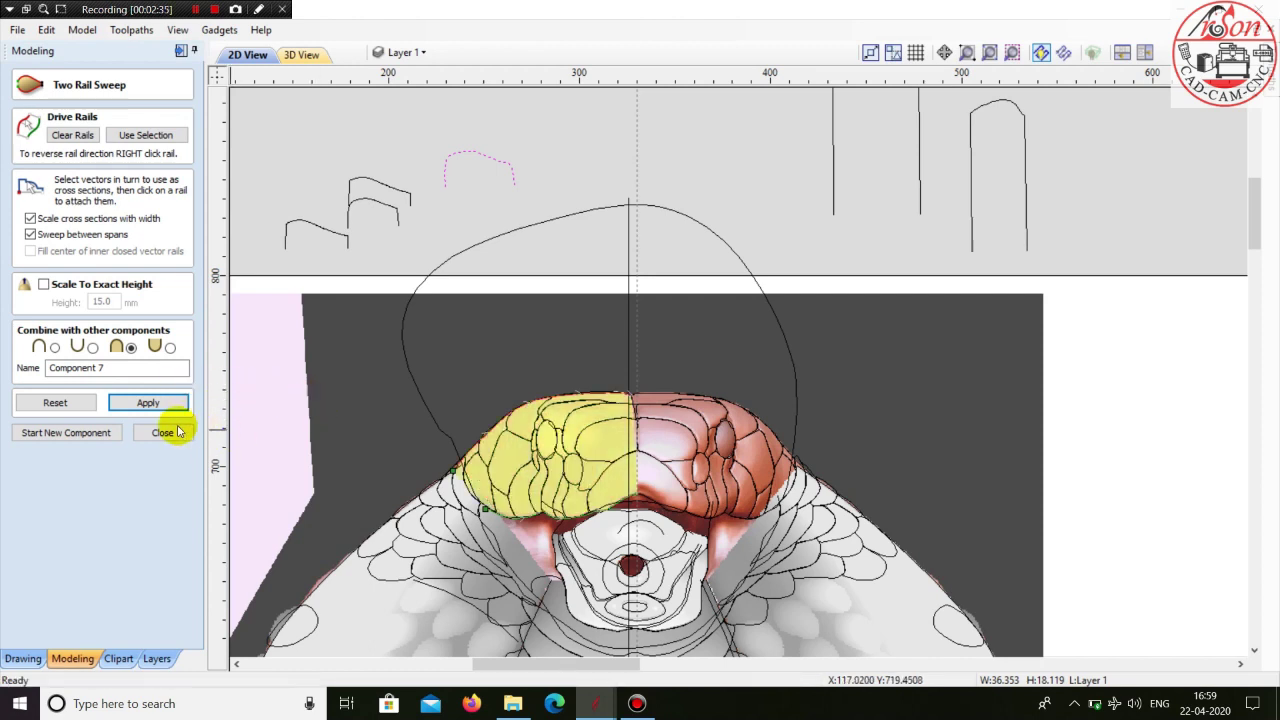
pyautogui.click(80, 434)
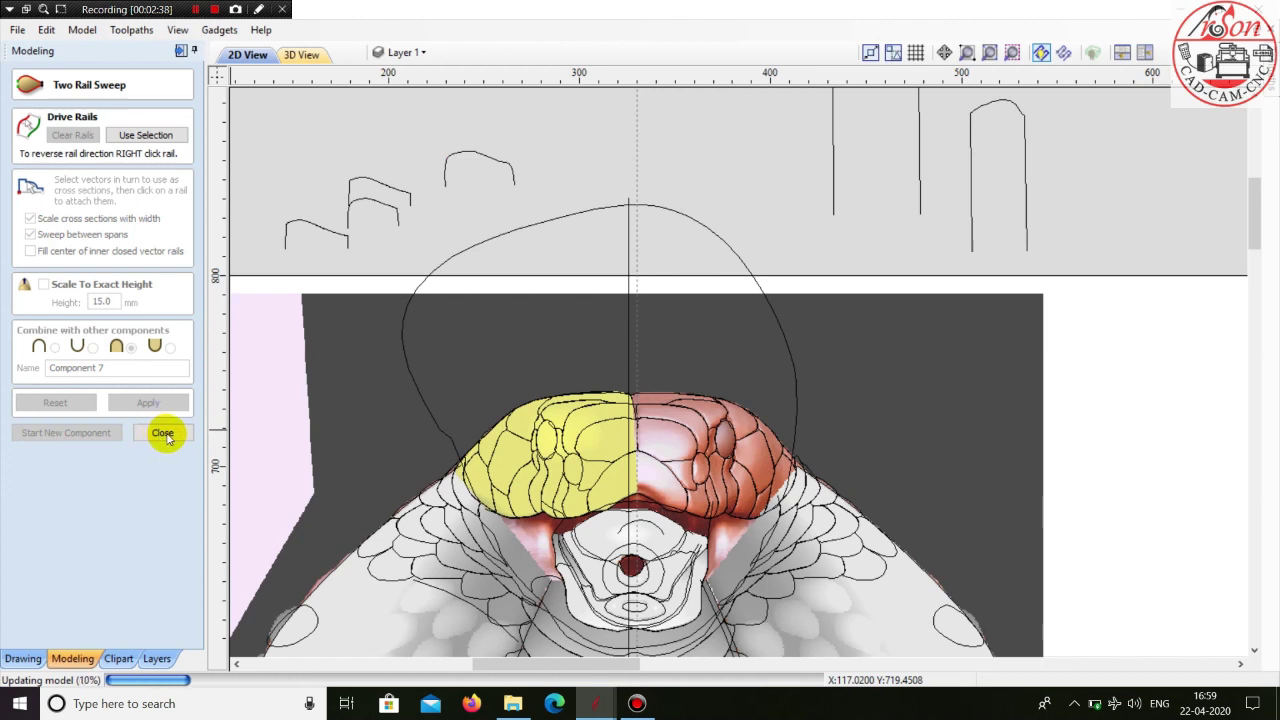
pyautogui.click(163, 434)
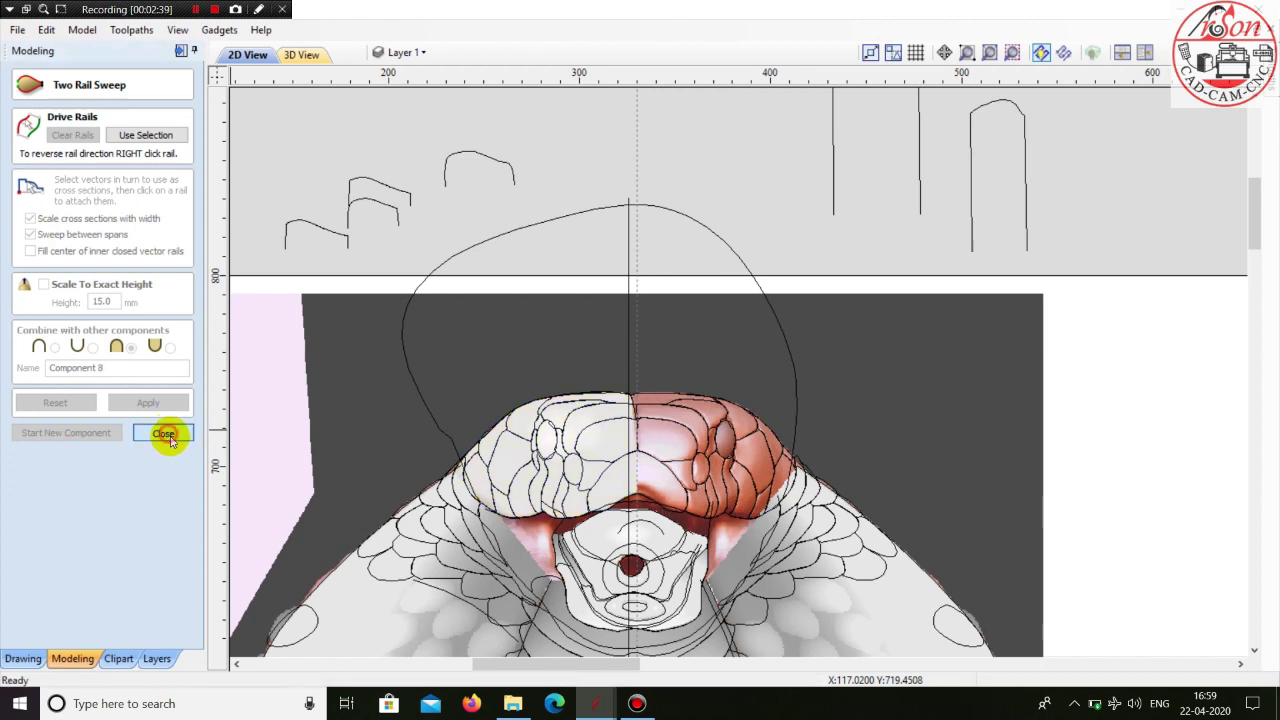
pyautogui.click(605, 440)
# - Examine the half head up close in 3D and show Component 32- Baked - B beneath it
pyautogui.click(308, 58)
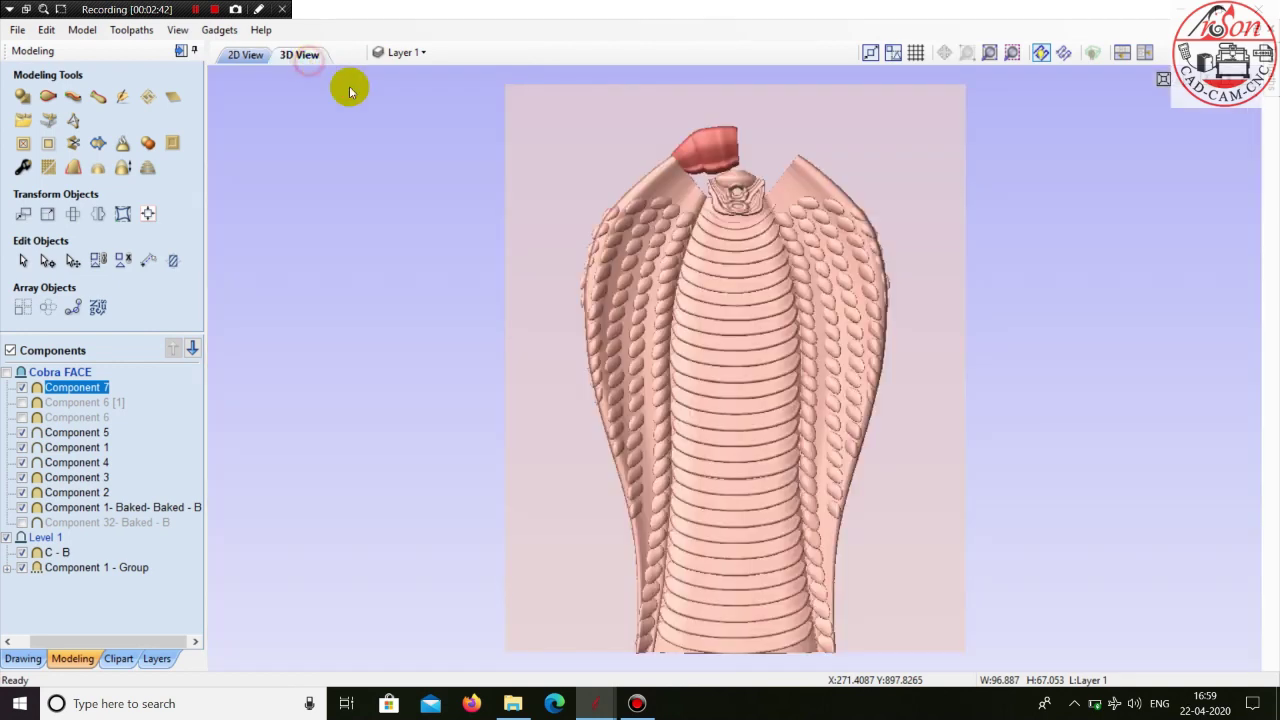
pyautogui.moveTo(891, 457); pyautogui.dragTo(497, 324)
pyautogui.moveTo(651, 357); pyautogui.dragTo(640, 522)
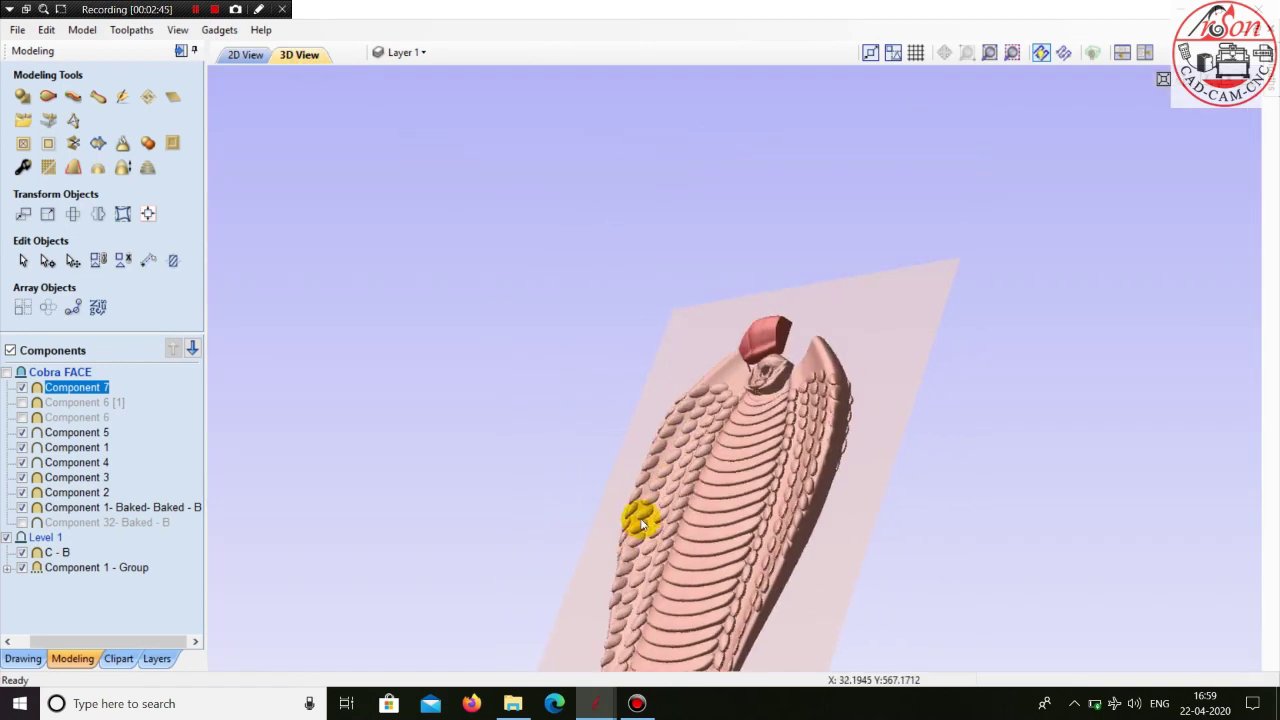
pyautogui.scroll(5, 691, 429)
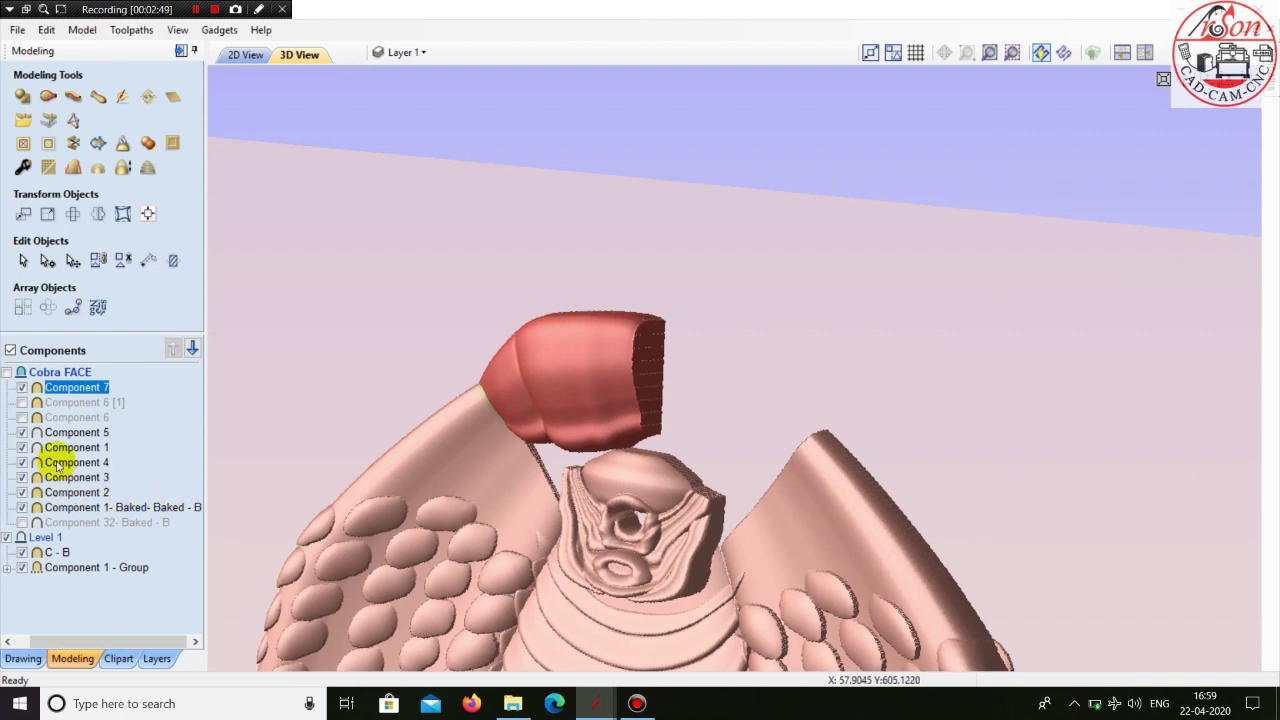
pyautogui.click(20, 522)
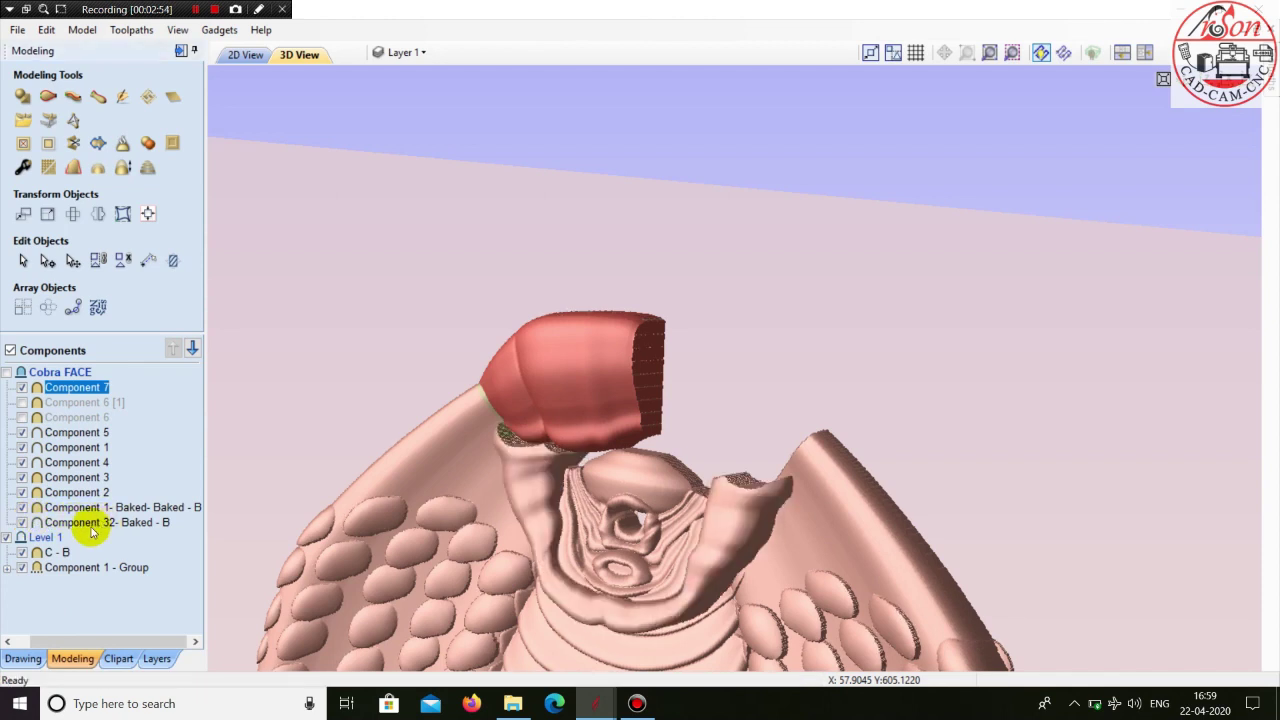
# - Enable tilt for Component 7, define its tilt direction in the 2D view, and set the tilt angle to 20°
pyautogui.doubleClick(99, 388)
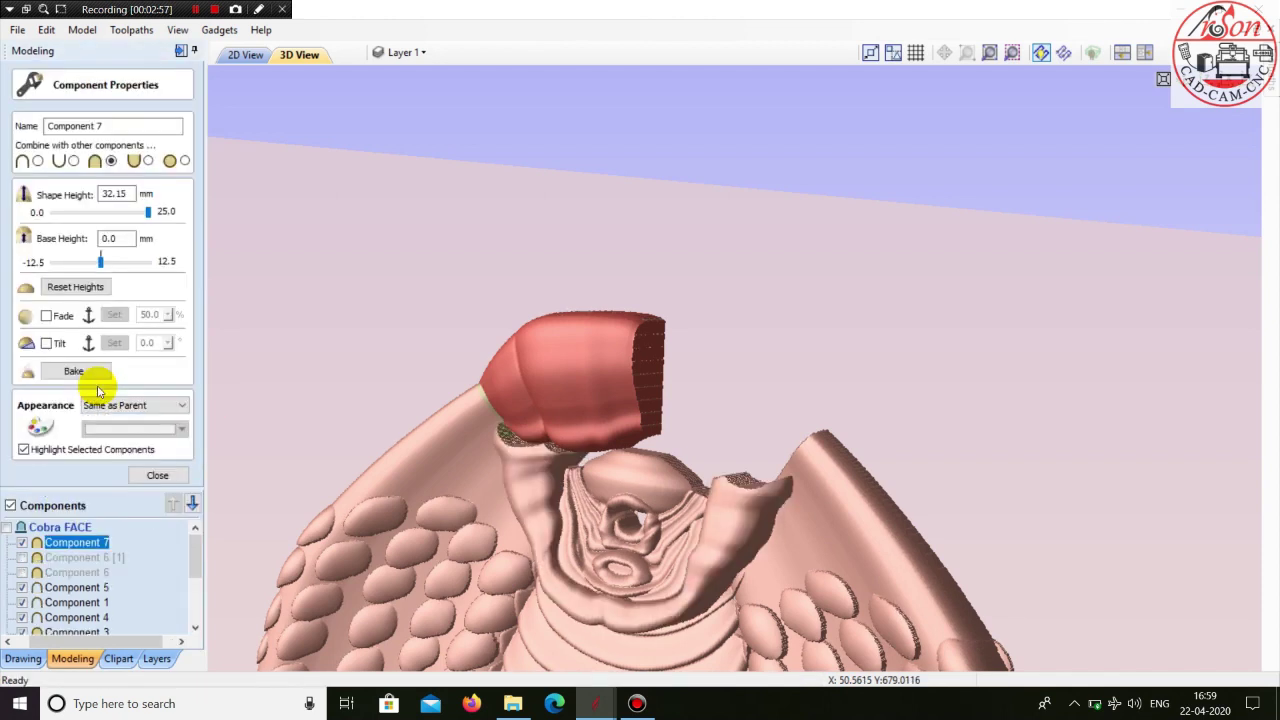
pyautogui.click(47, 344)
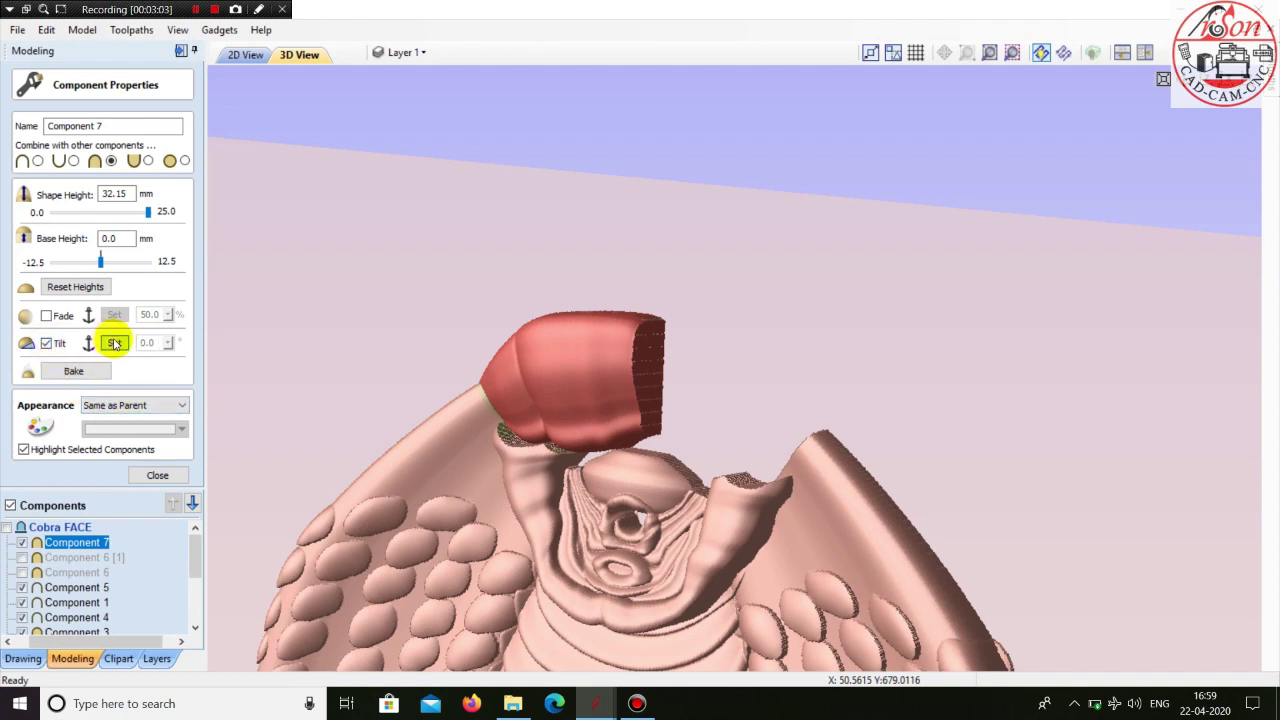
pyautogui.click(114, 343)
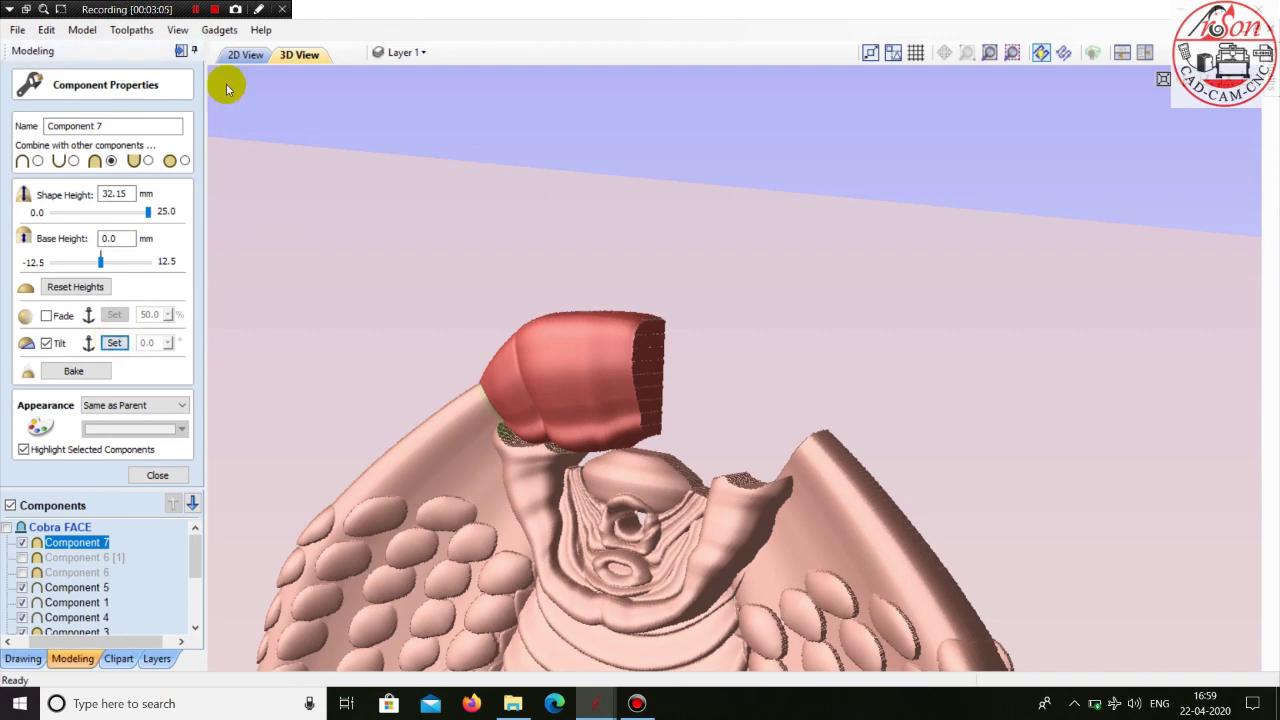
pyautogui.click(244, 53)
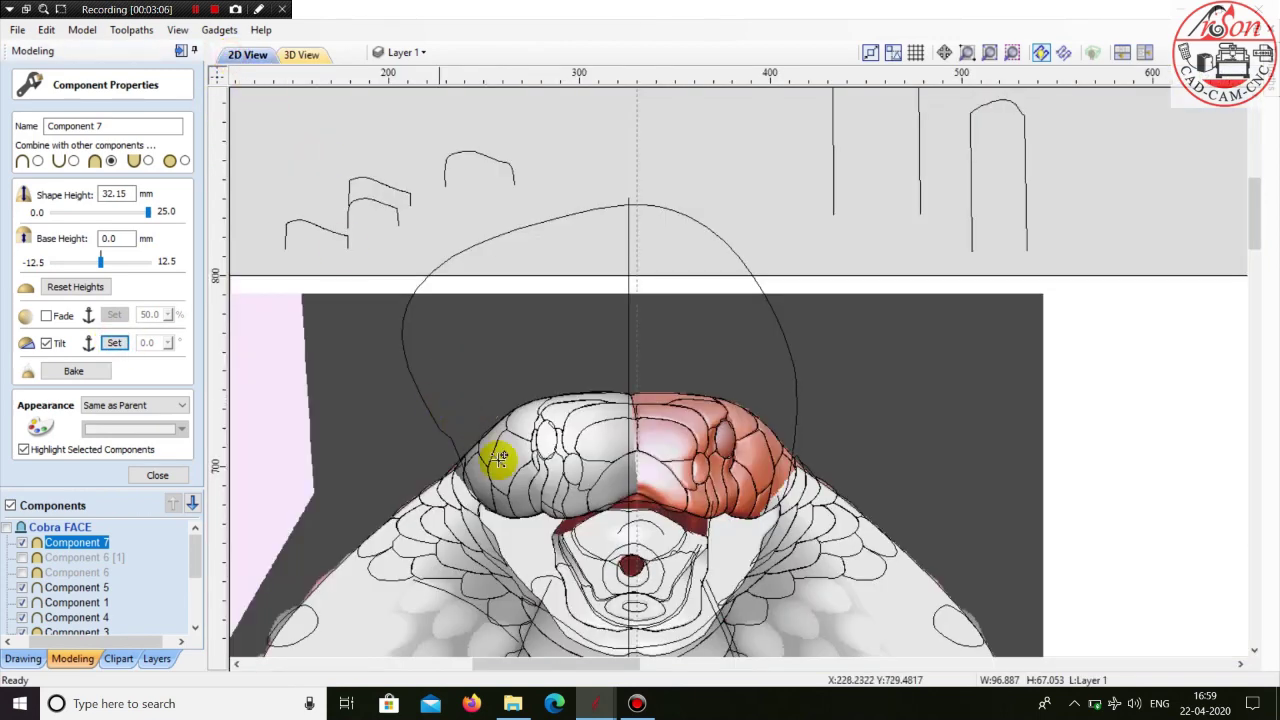
pyautogui.scroll(3, 485, 475)
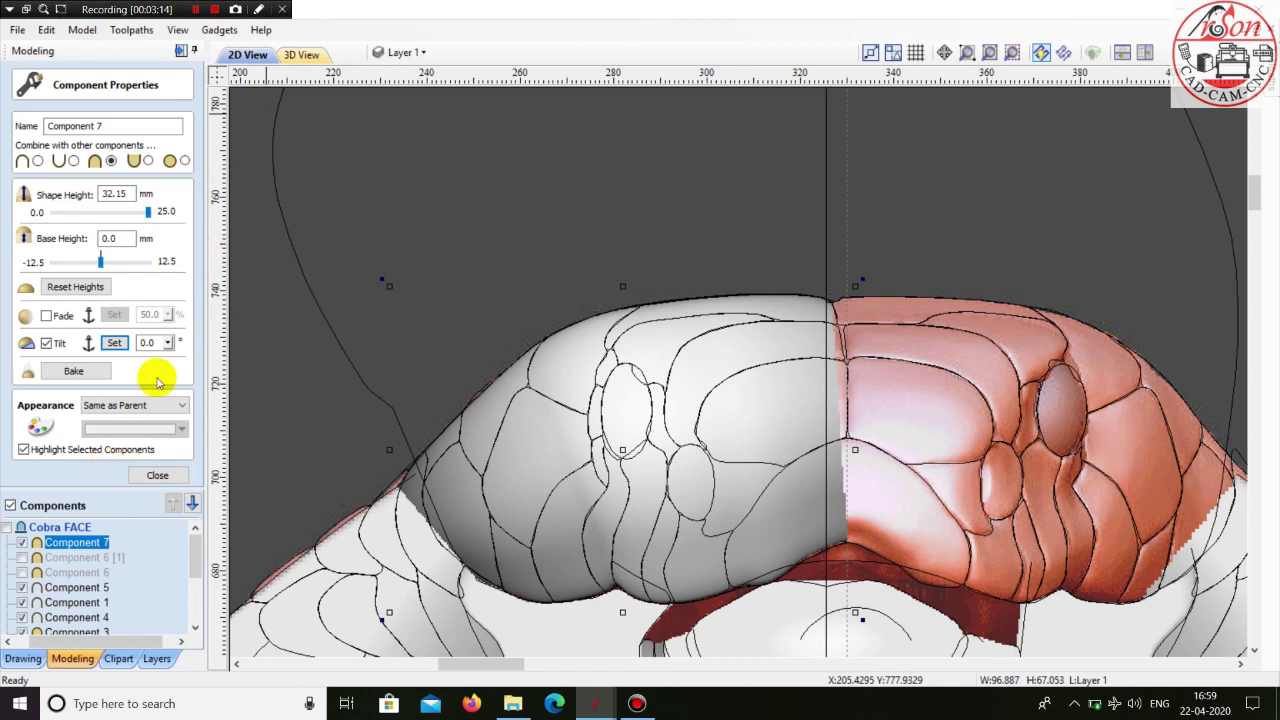
pyautogui.click(168, 342)
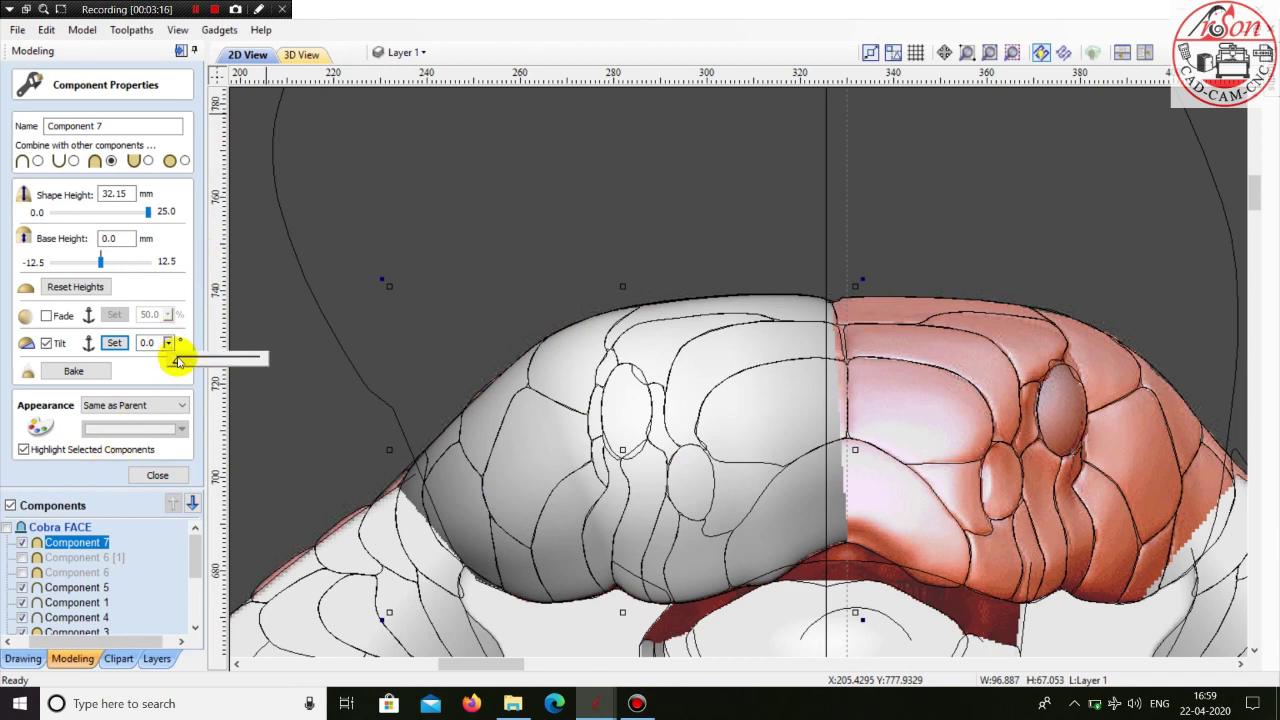
pyautogui.moveTo(180, 363); pyautogui.dragTo(281, 373)
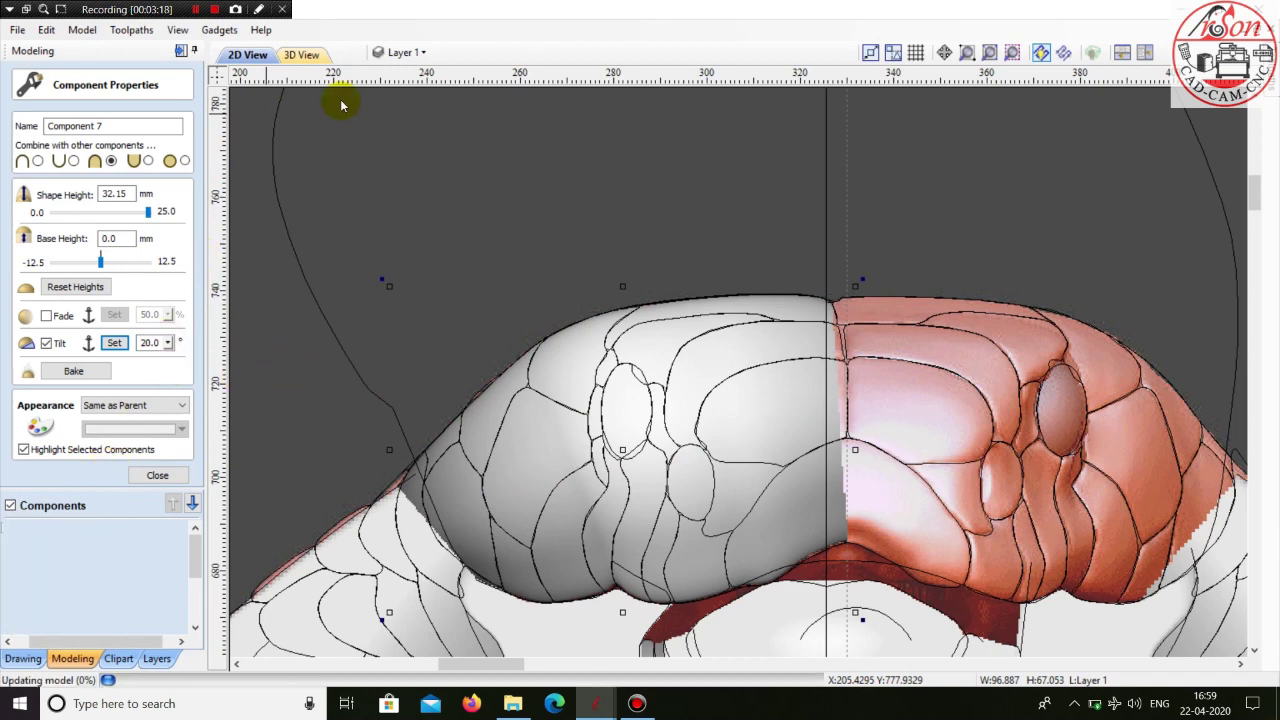
# - Examine how the tilted half head meets the neck and jaw in 3D, closing the component's properties
pyautogui.click(305, 55)
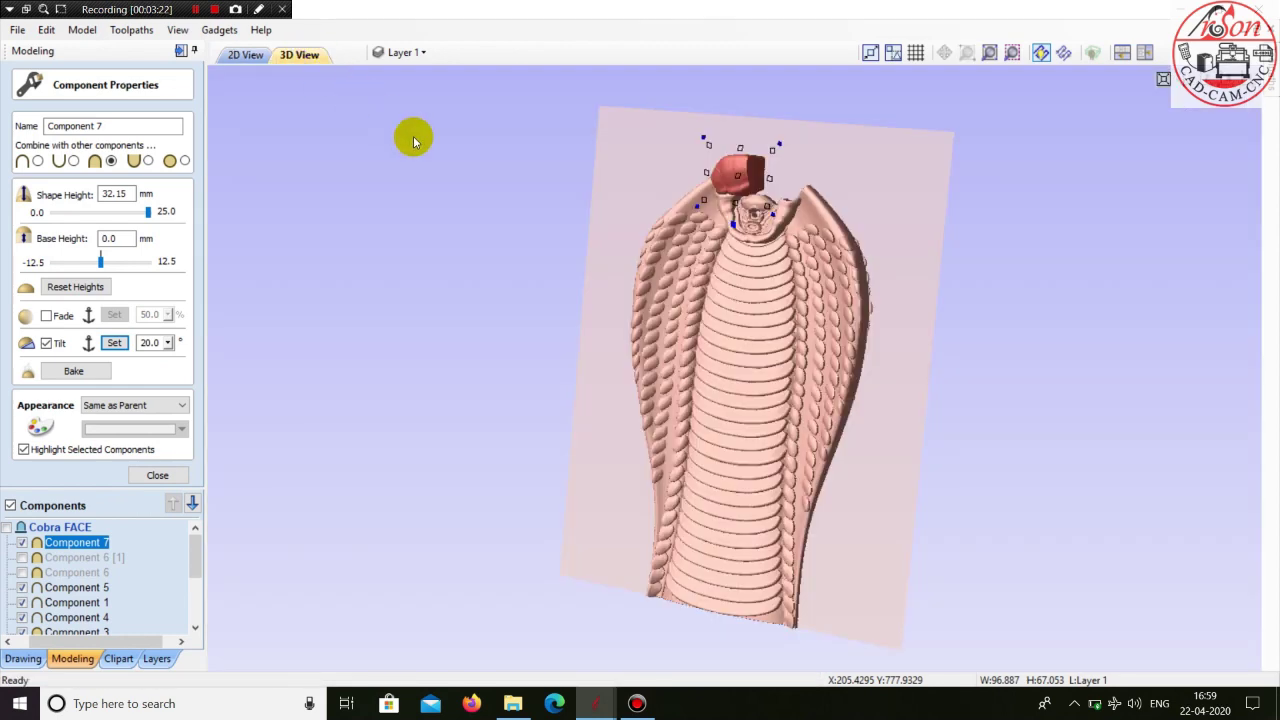
pyautogui.moveTo(886, 469); pyautogui.dragTo(534, 437)
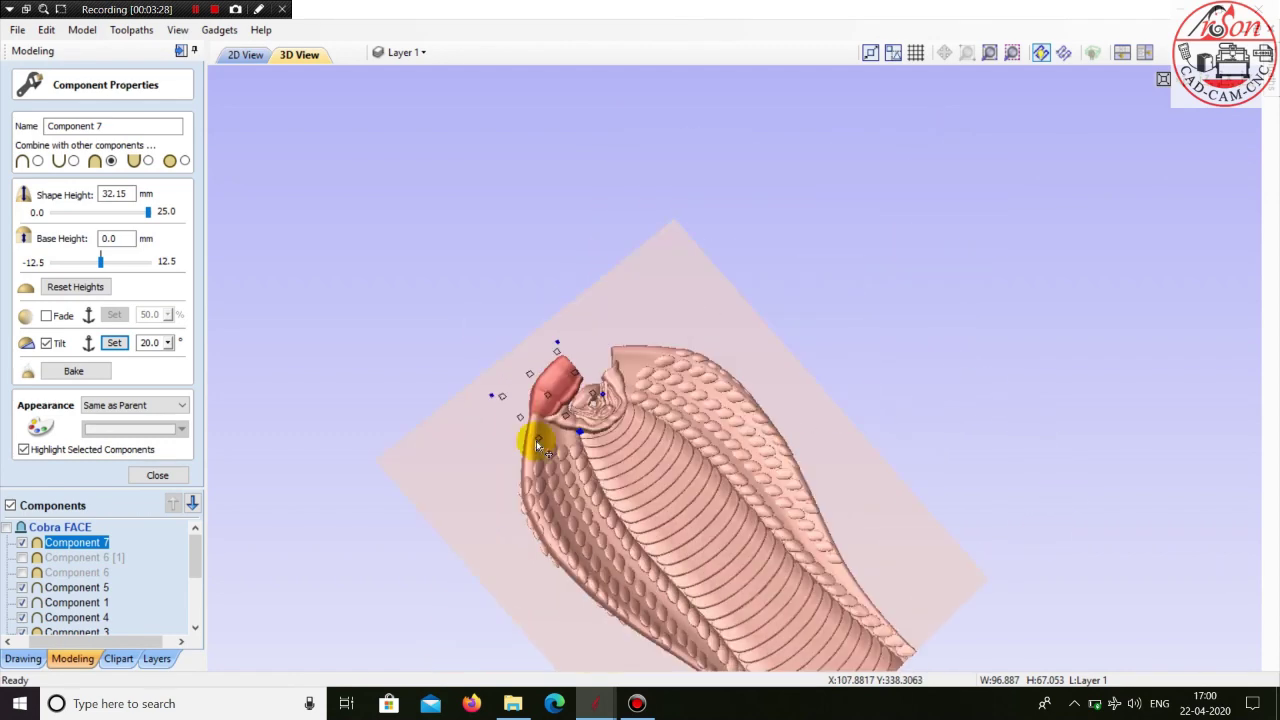
pyautogui.scroll(3, 503, 420)
pyautogui.moveTo(718, 352); pyautogui.dragTo(855, 459)
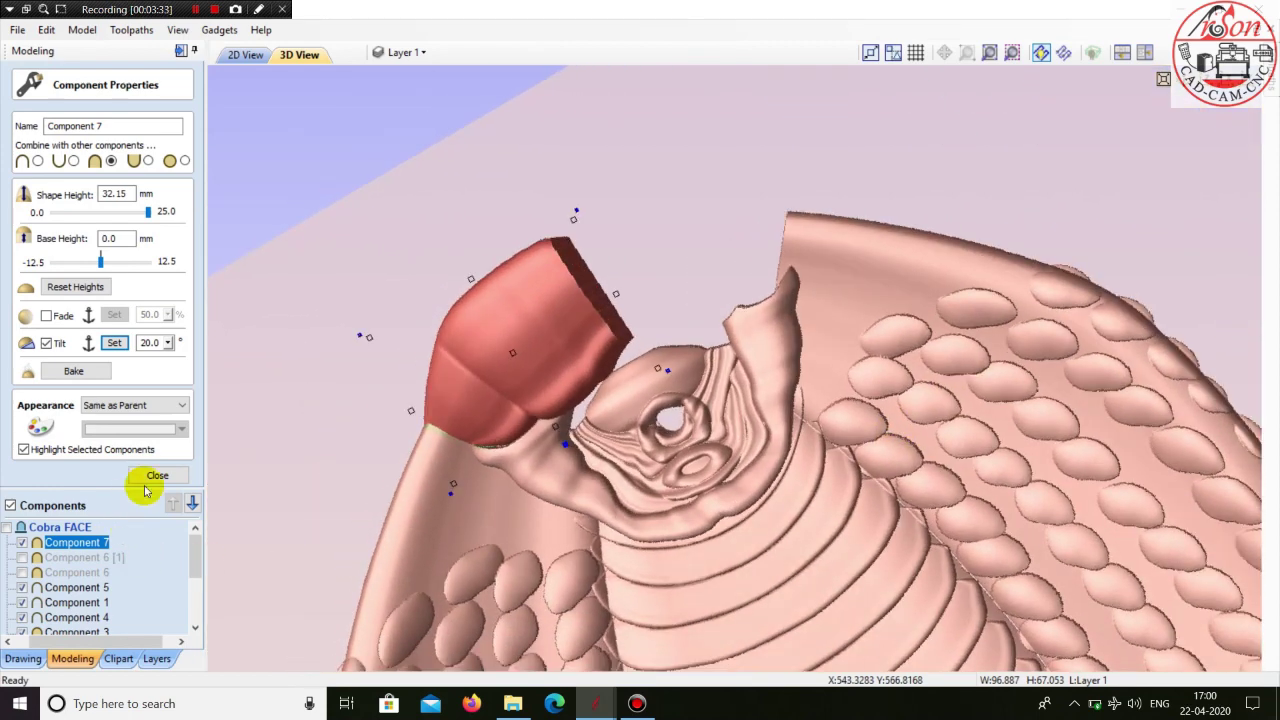
pyautogui.click(157, 476)
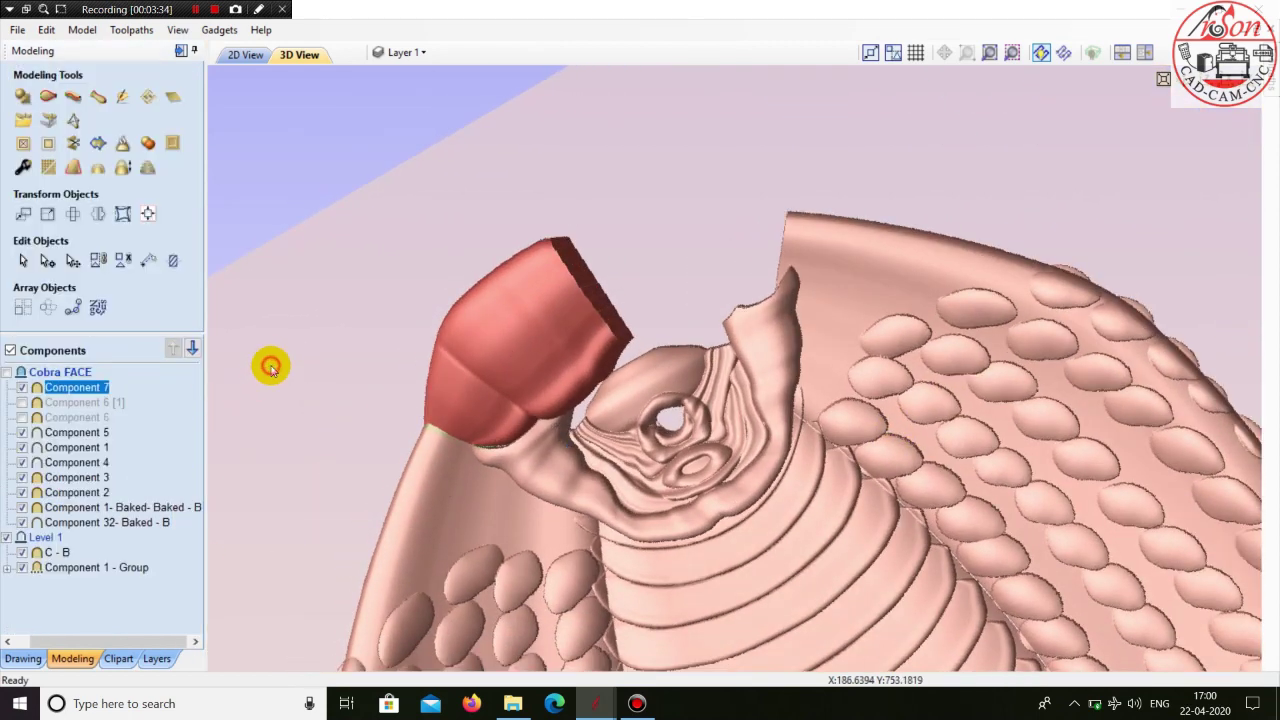
pyautogui.click(270, 367)
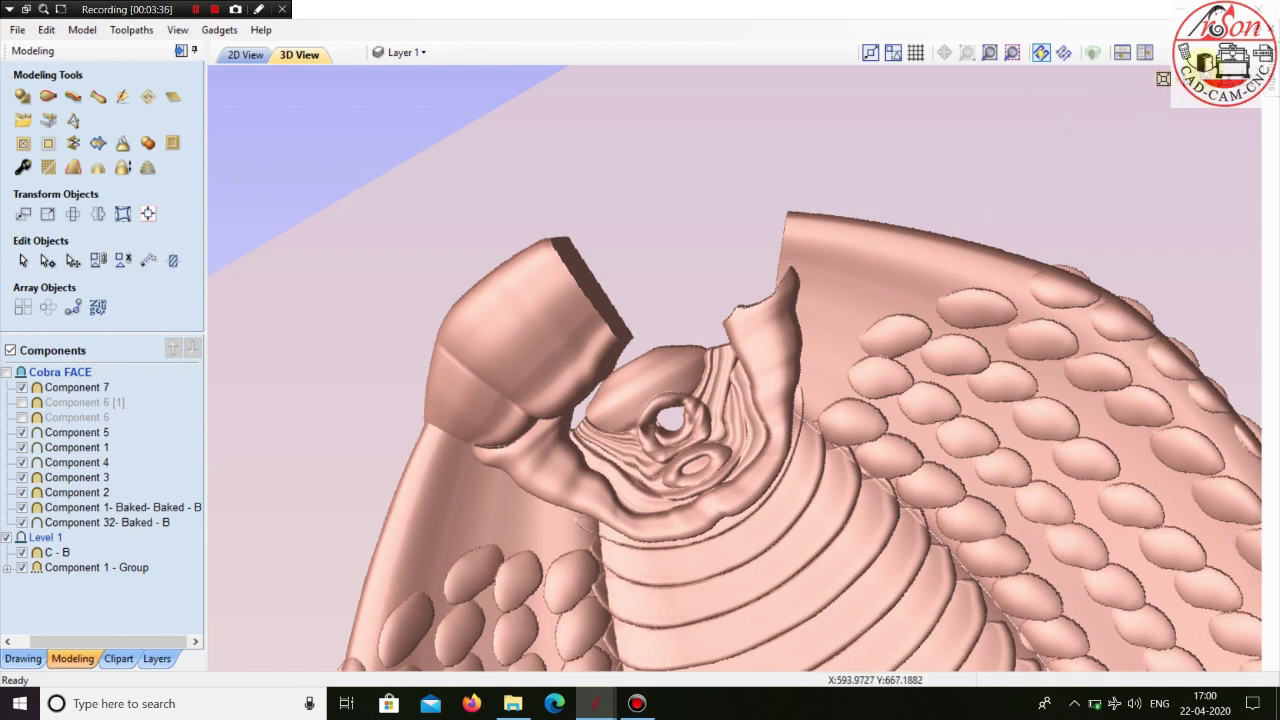
pyautogui.click(1204, 82)
pyautogui.moveTo(857, 432); pyautogui.dragTo(798, 620, button='middle')
pyautogui.scroll(3, 675, 459)
pyautogui.scroll(4, 640, 457)
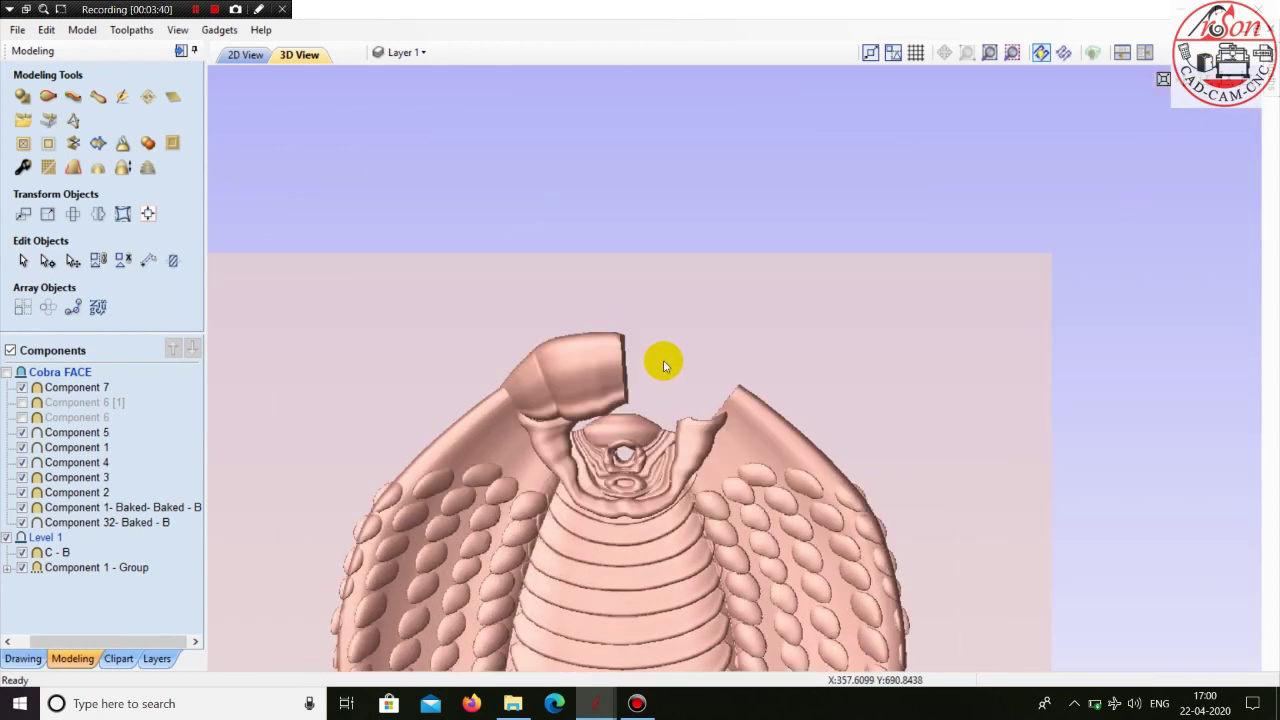
# - Mirror the half head, Component 7, to the right as a mirrored copy and check its fit in the 2D view
pyautogui.click(598, 355)
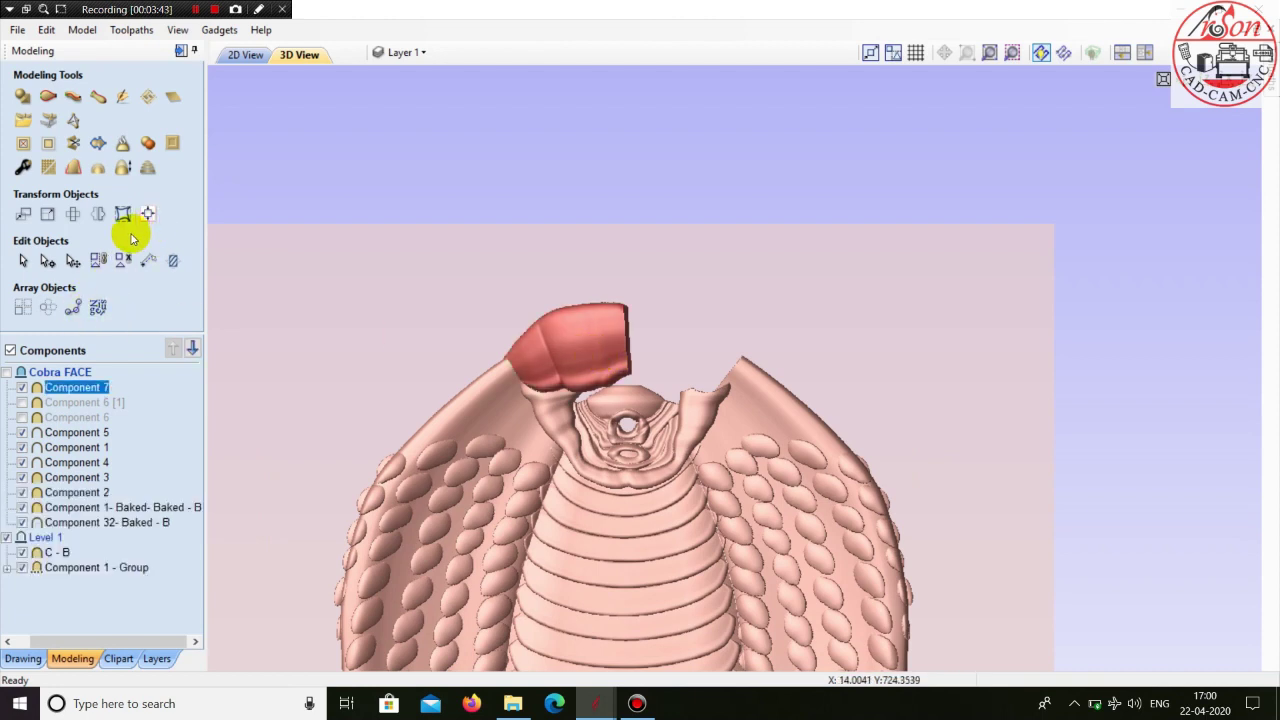
pyautogui.click(98, 213)
pyautogui.click(149, 165)
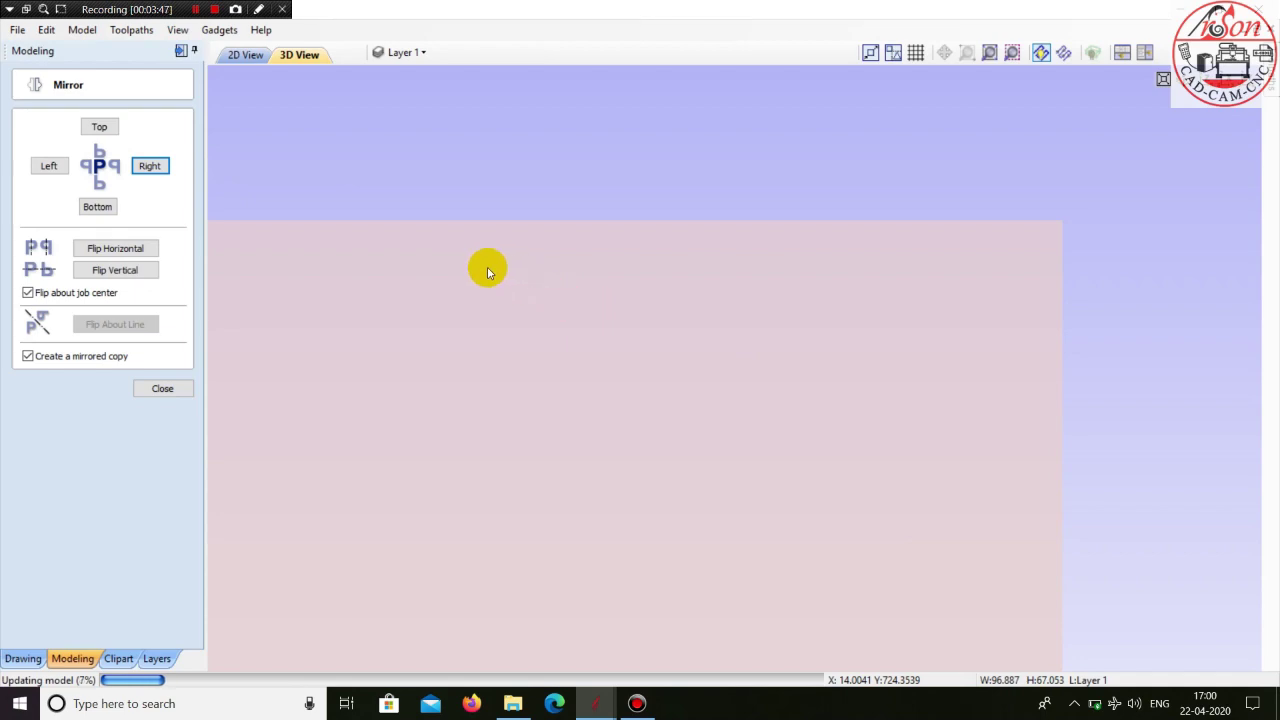
pyautogui.click(242, 58)
pyautogui.scroll(-2, 700, 271)
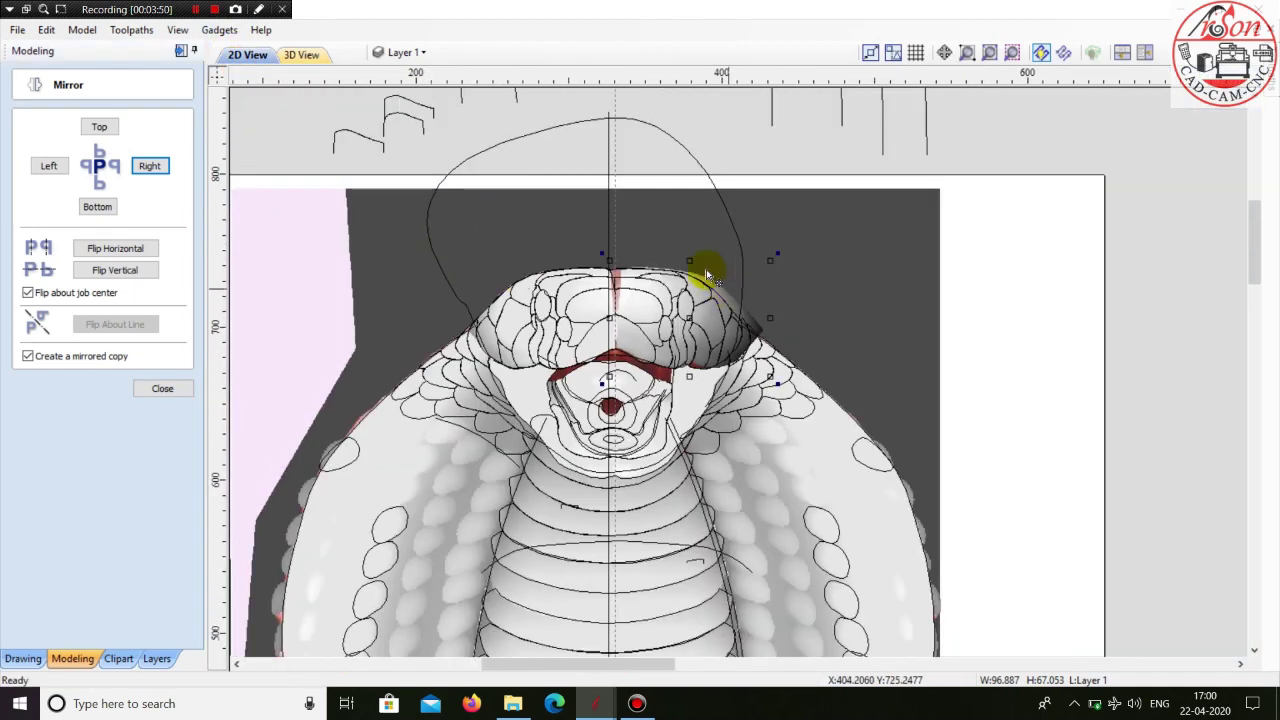
pyautogui.scroll(1, 705, 269)
pyautogui.scroll(1, 705, 269)
pyautogui.click(162, 388)
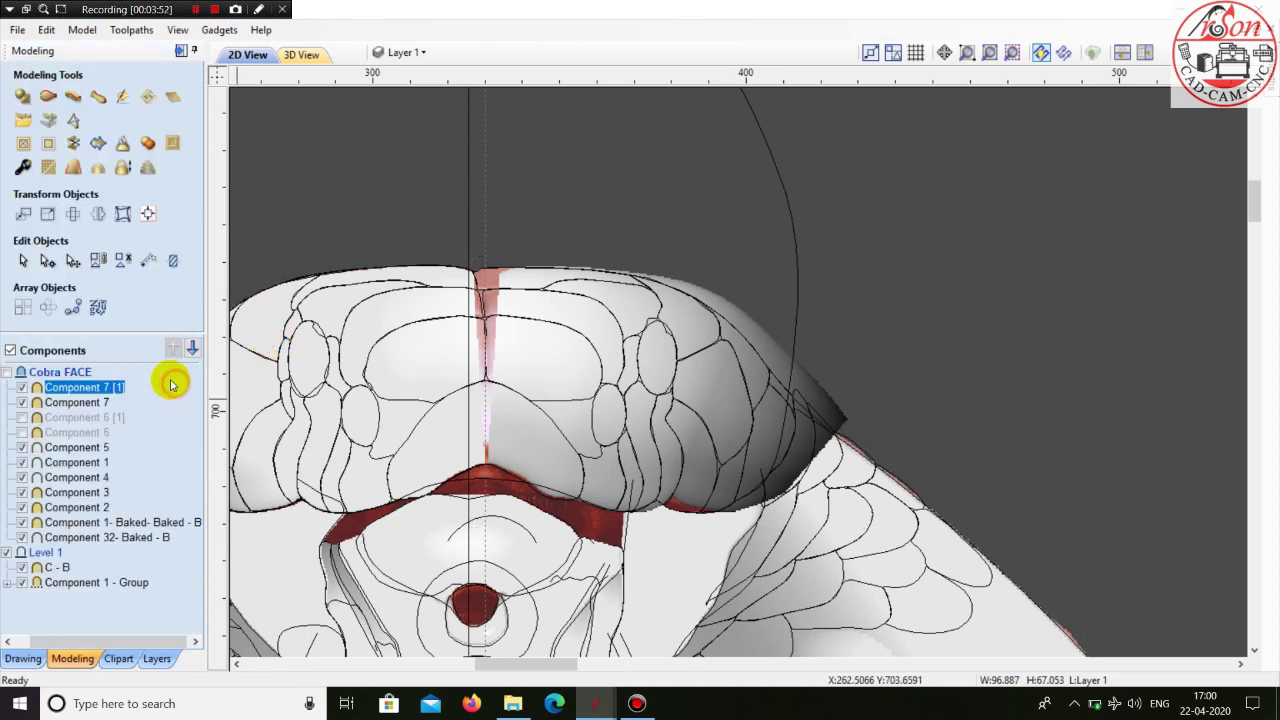
# - Distort the mirrored half head with a bounding-box envelope, pulling its upper inner corner past the centreline to close the gap between the halves
pyautogui.click(121, 213)
pyautogui.scroll(2, 495, 260)
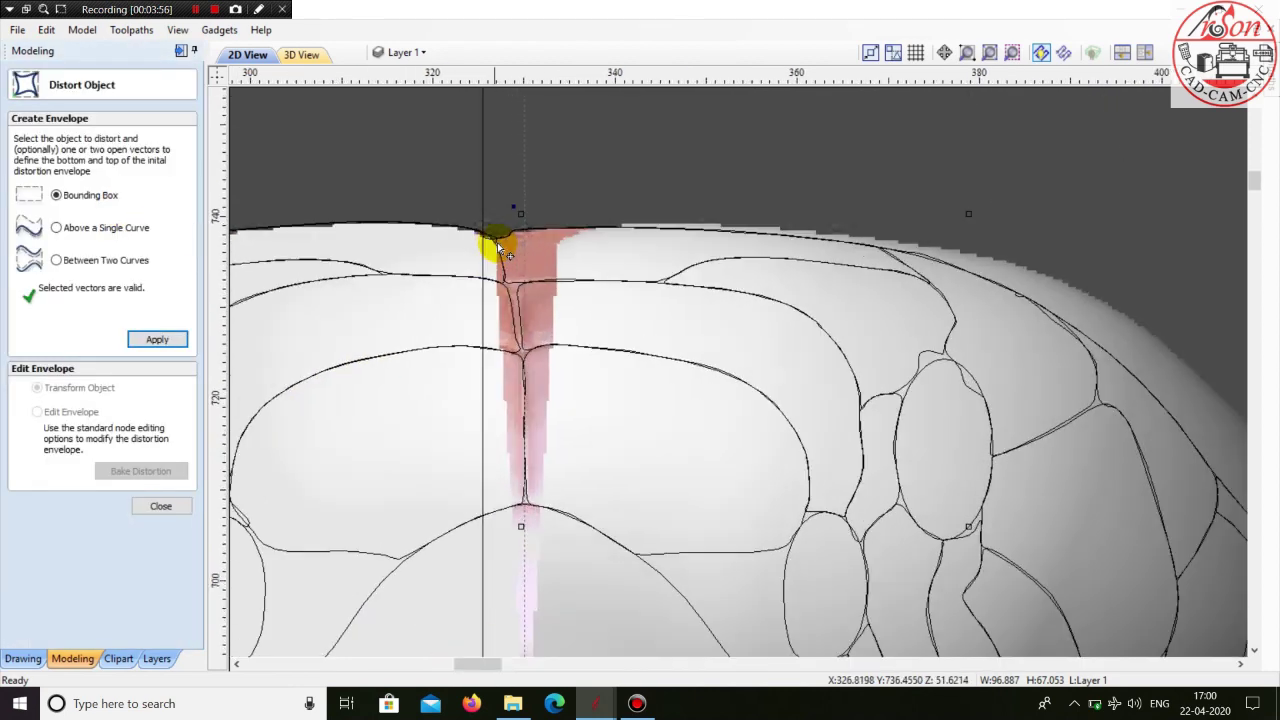
pyautogui.click(162, 340)
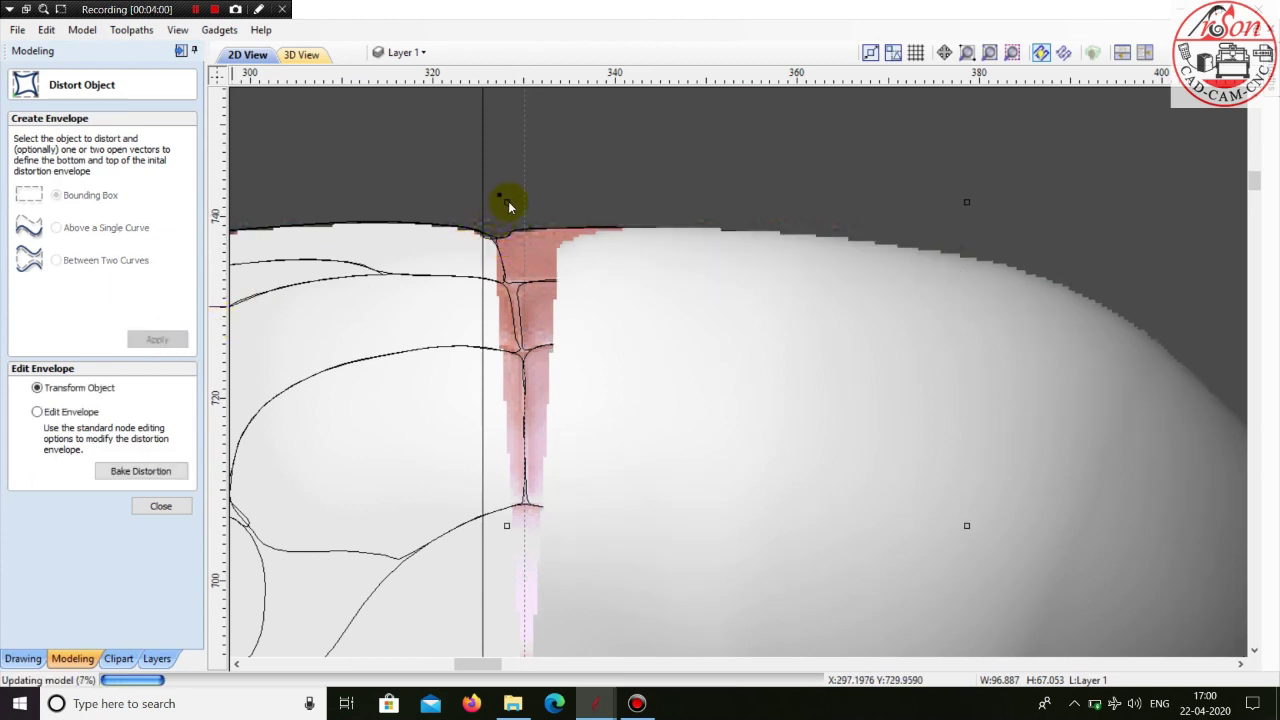
pyautogui.moveTo(509, 208); pyautogui.dragTo(456, 194)
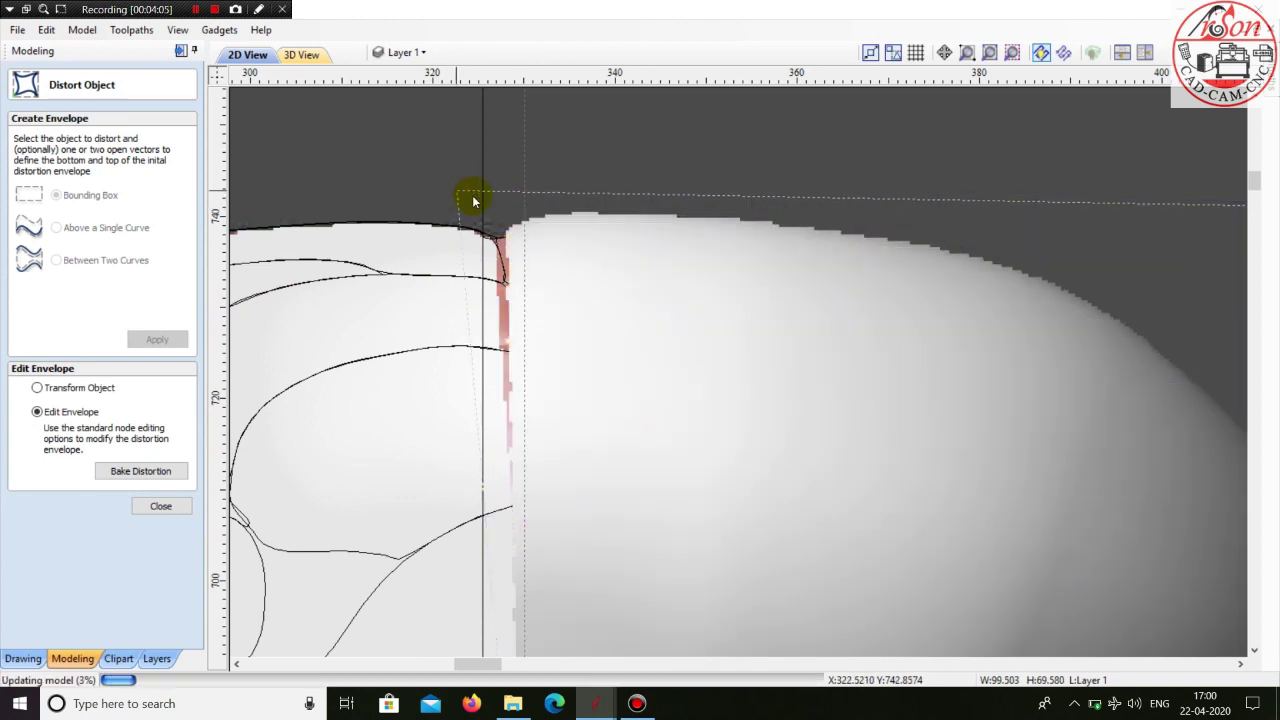
pyautogui.scroll(1, 461, 194)
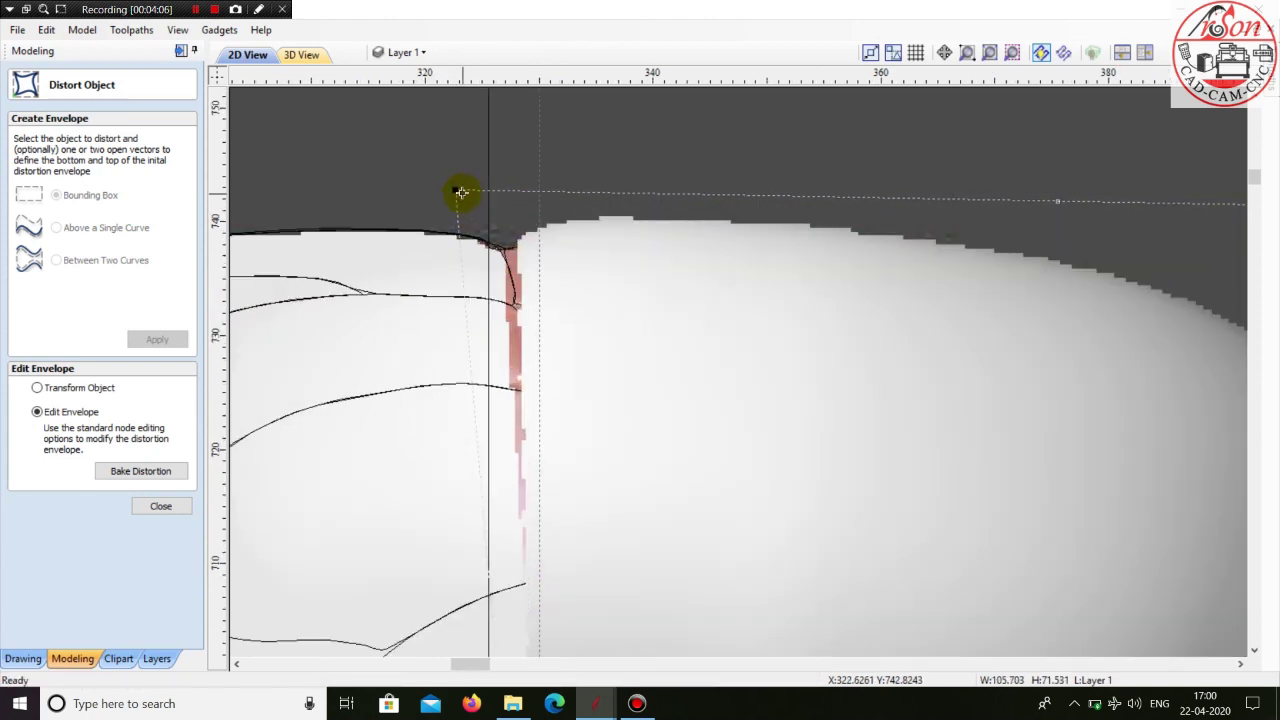
pyautogui.moveTo(447, 208); pyautogui.dragTo(448, 212)
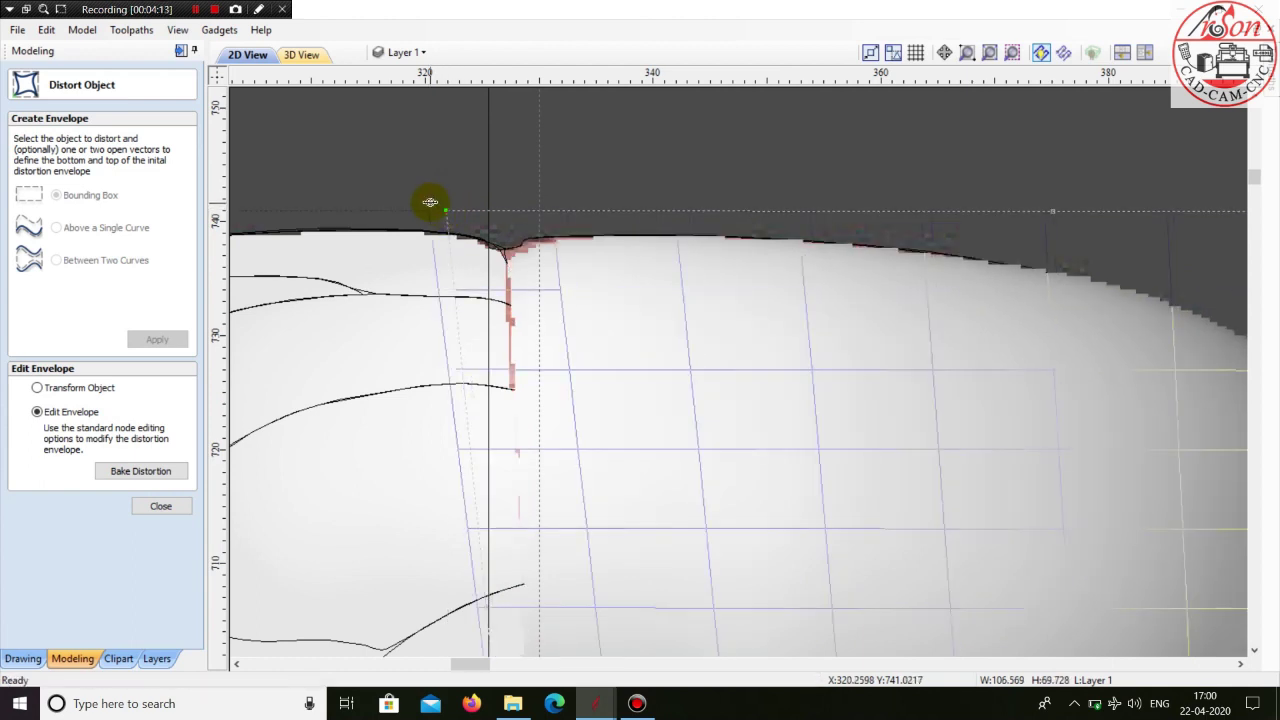
pyautogui.moveTo(430, 202); pyautogui.dragTo(428, 201)
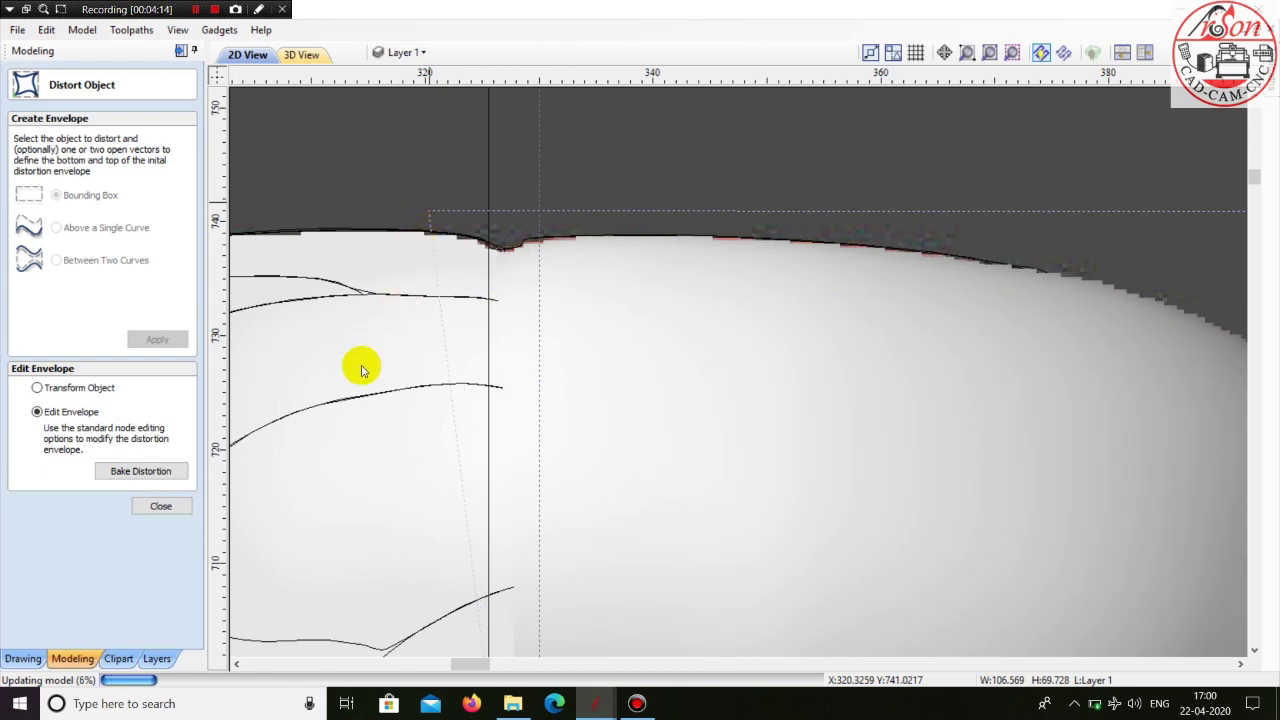
pyautogui.scroll(-4, 320, 360)
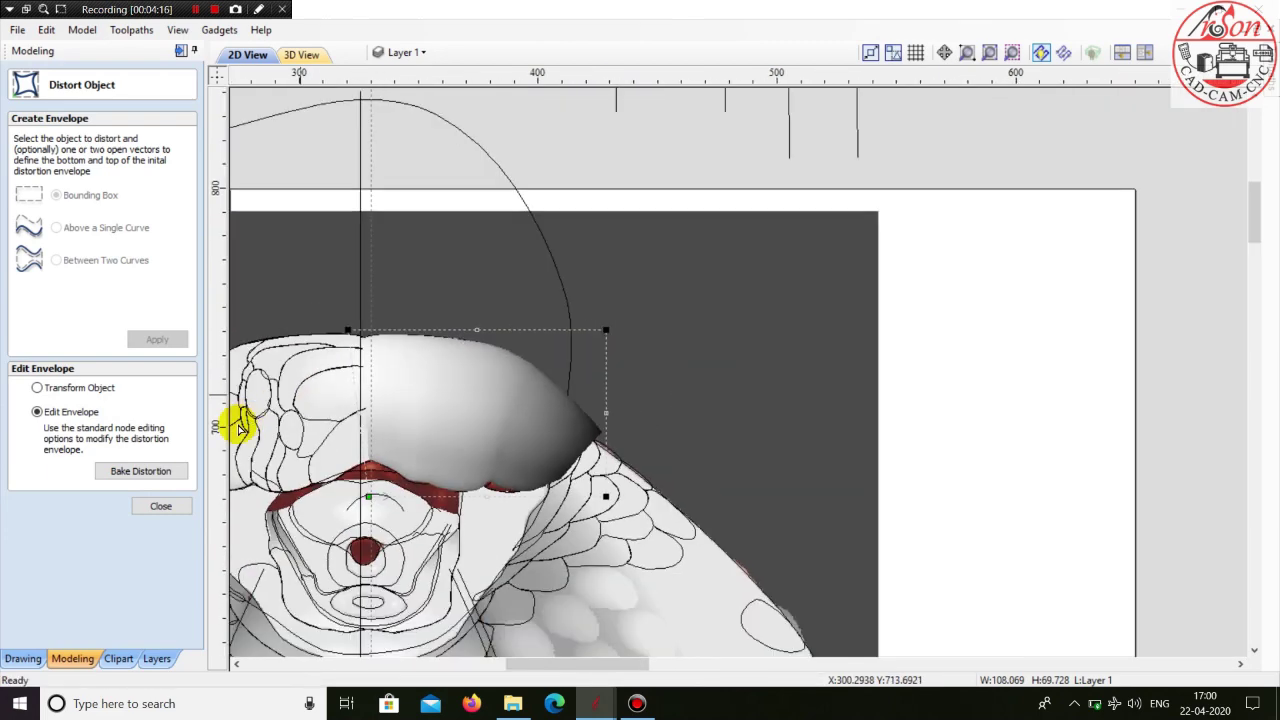
pyautogui.click(161, 506)
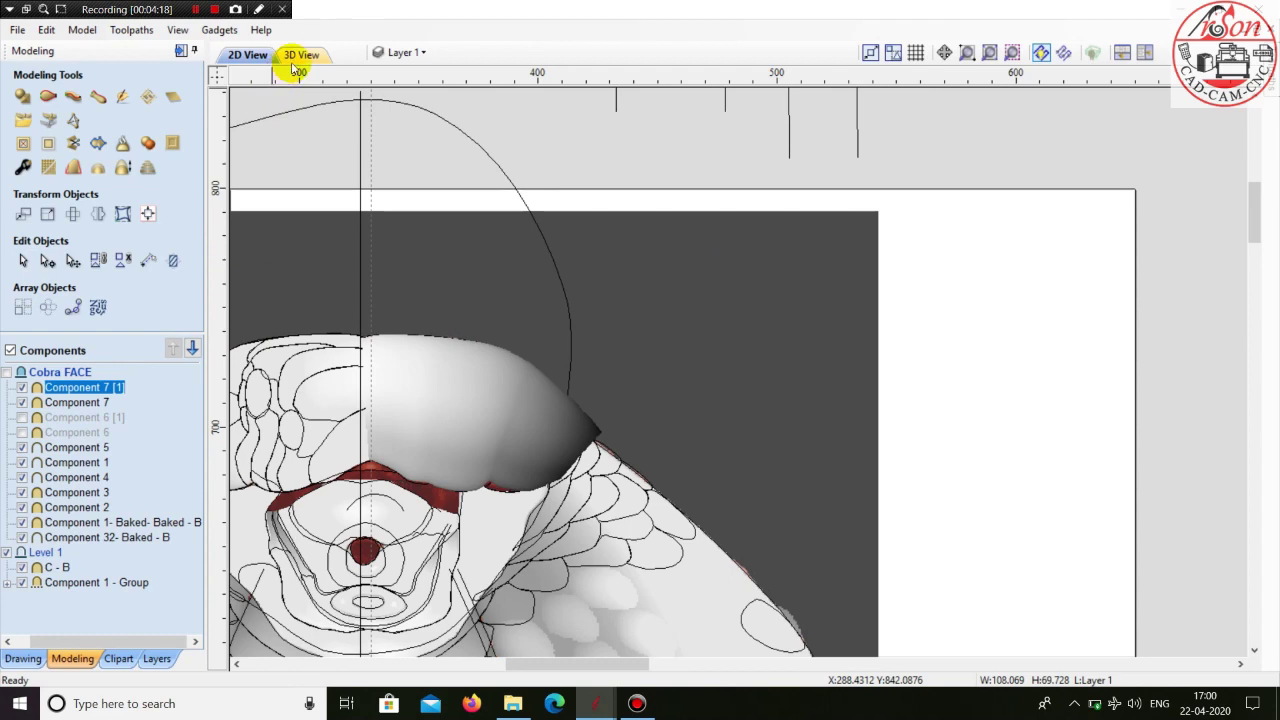
# - Check the joined head in 3D and delete Component 7 together with its mirrored copy, Component 7 [1]
pyautogui.click(300, 55)
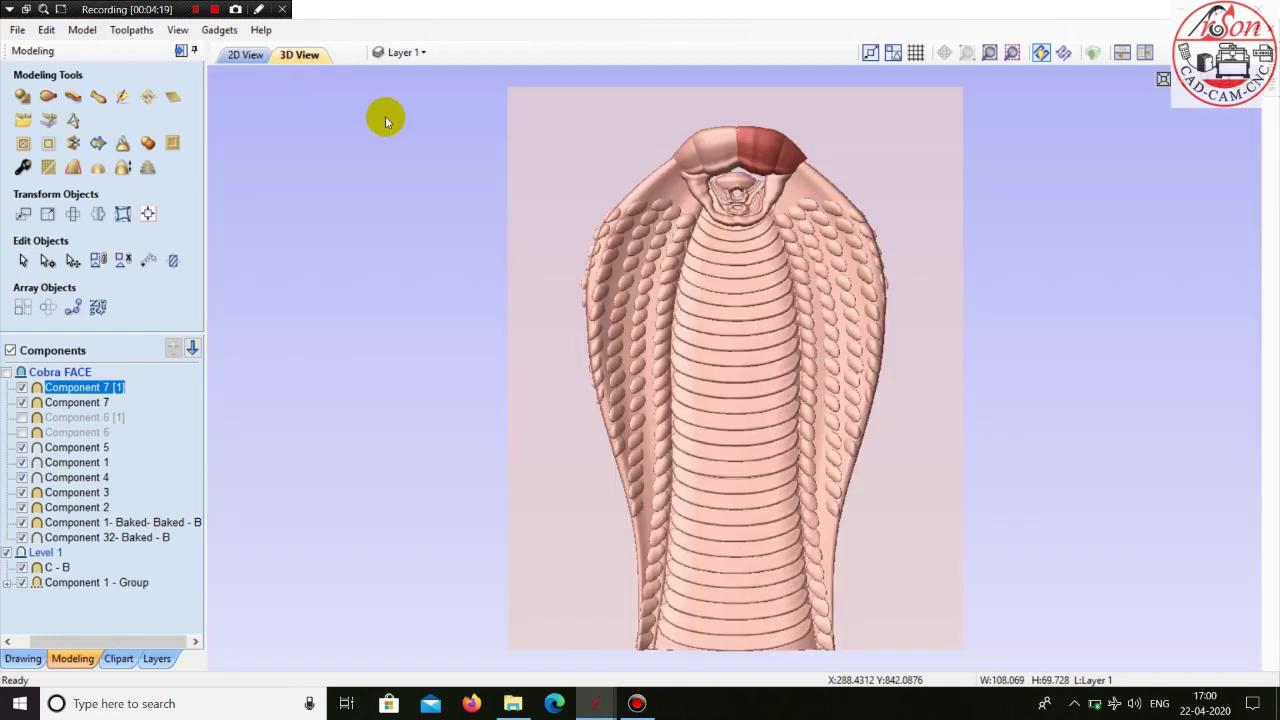
pyautogui.click(955, 284)
pyautogui.moveTo(776, 458); pyautogui.dragTo(763, 363)
pyautogui.scroll(3, 763, 363)
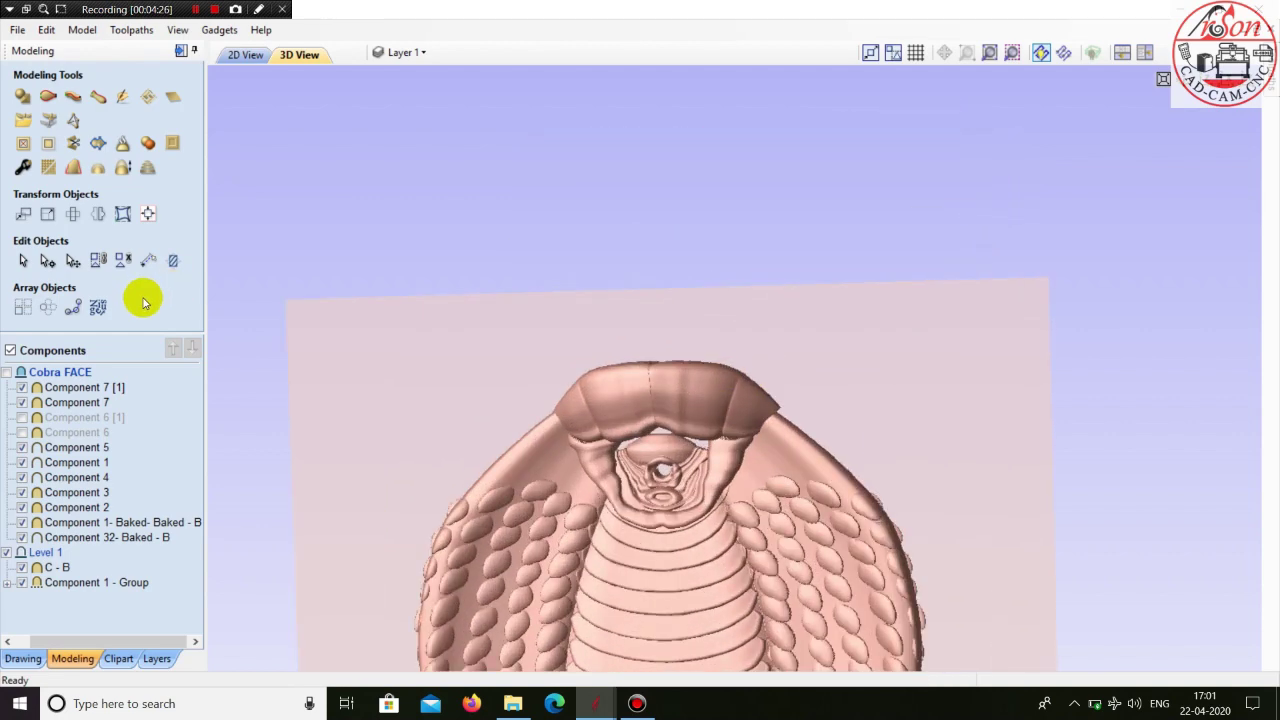
pyautogui.click(80, 402)
pyautogui.keyDown('ctrl'); pyautogui.click(90, 388); pyautogui.keyUp('ctrl')
pyautogui.rightClick(93, 389)
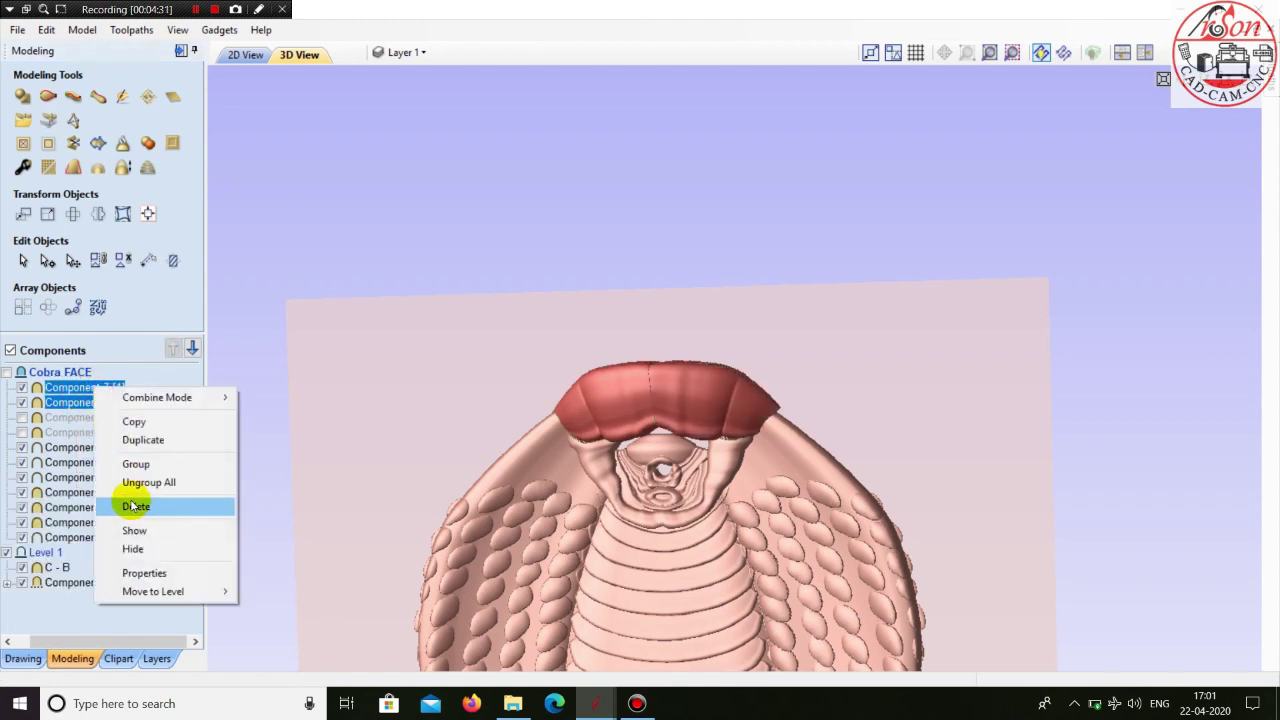
pyautogui.click(146, 508)
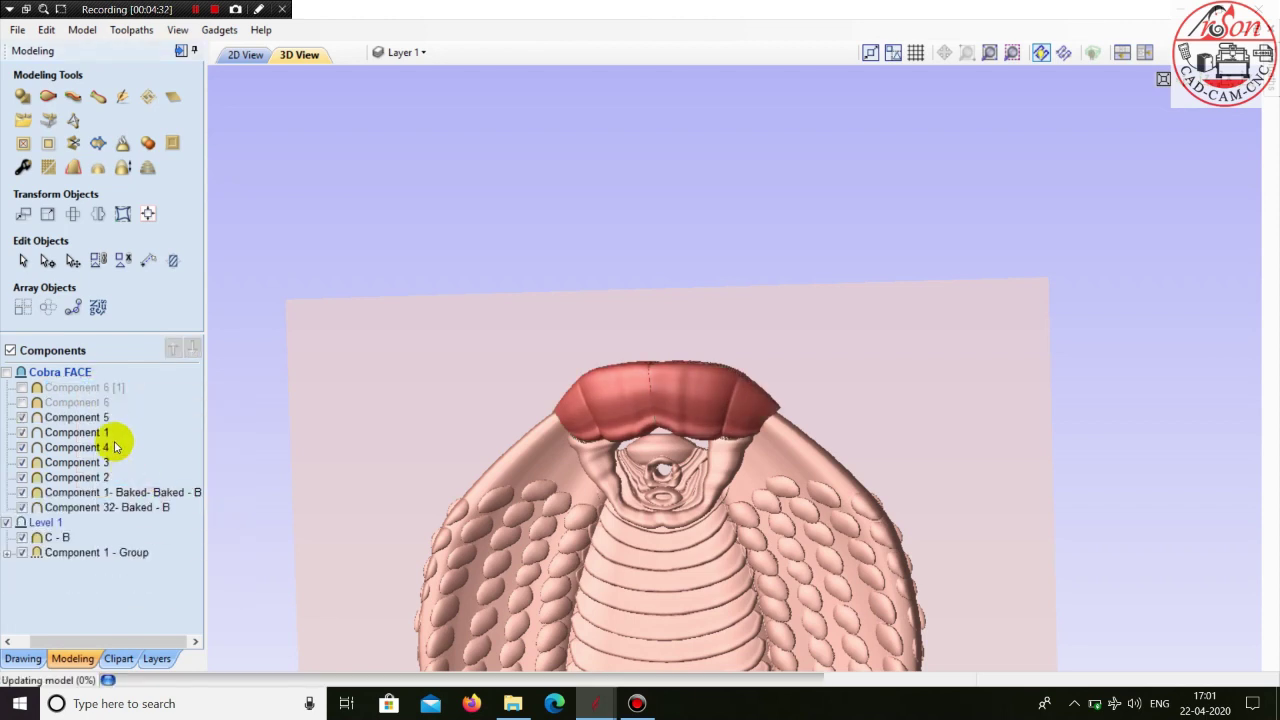
# - Show Component 6 and Component 6 [1] and inspect the head in 3D, dismissing the low battery notification
pyautogui.click(22, 402)
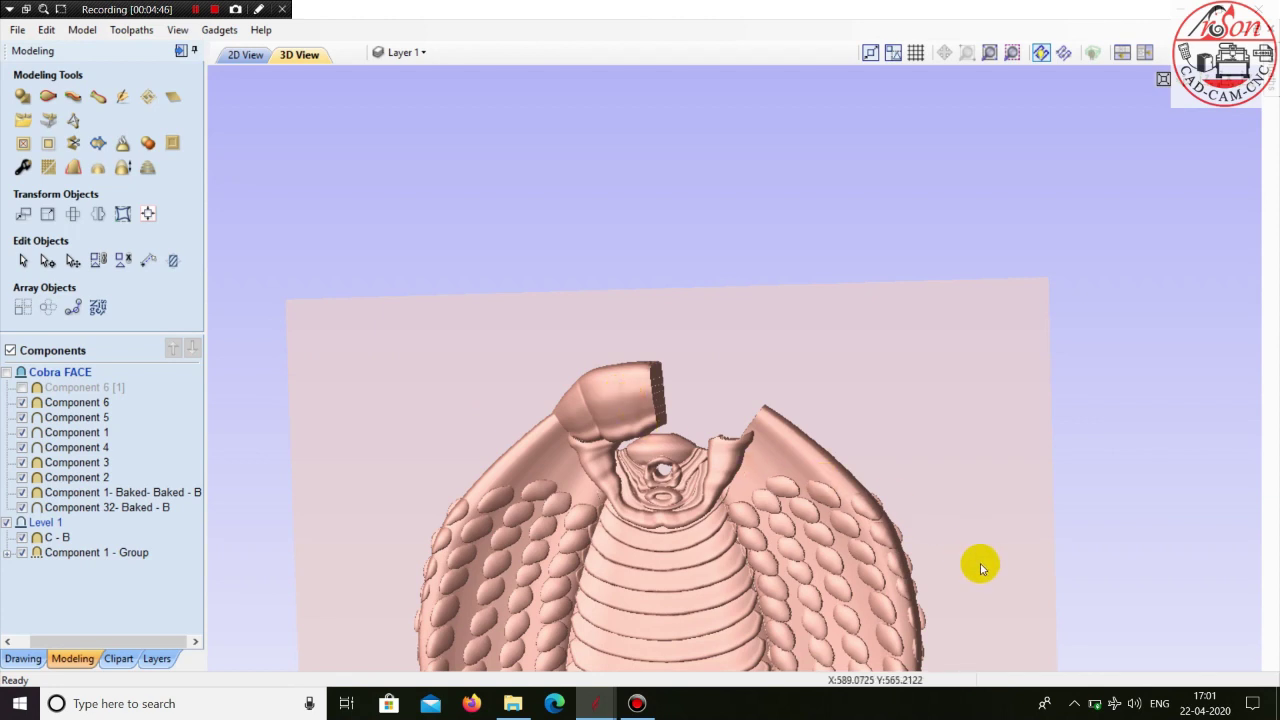
pyautogui.click(22, 388)
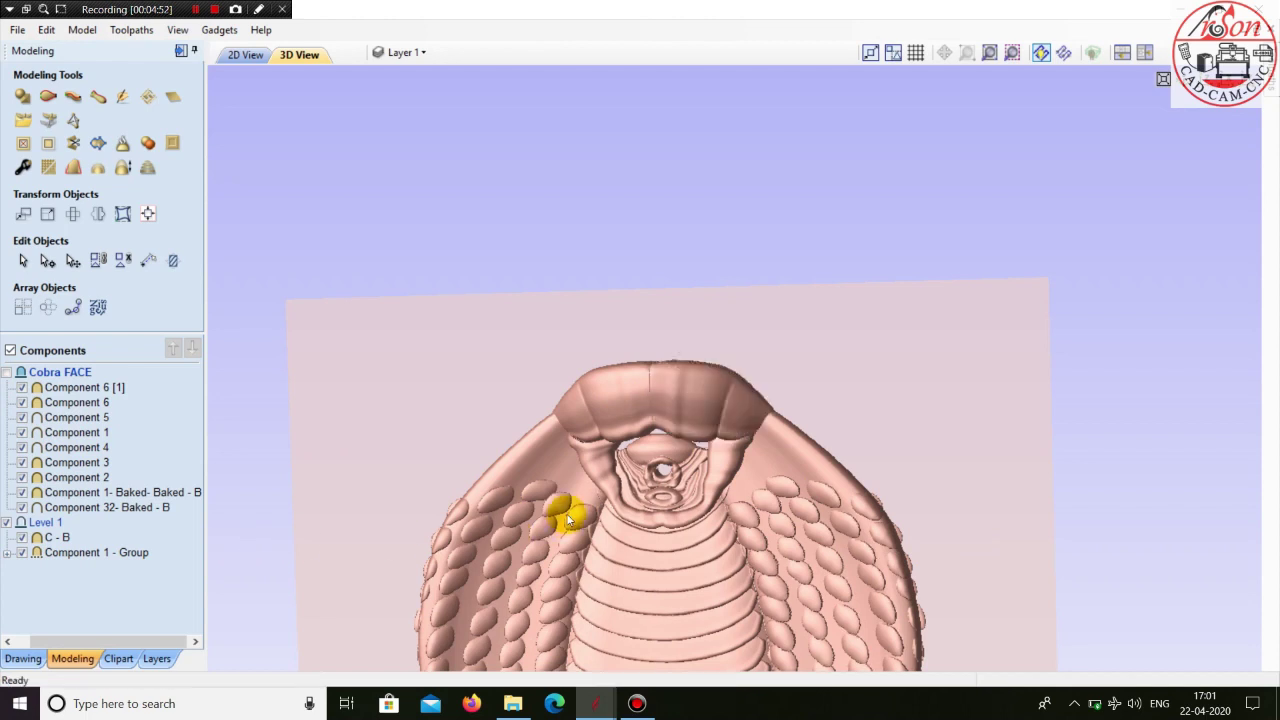
pyautogui.moveTo(677, 354)
pyautogui.mouseDown()
pyautogui.moveTo(737, 569)
pyautogui.moveTo(674, 337)
pyautogui.moveTo(345, 505)
pyautogui.moveTo(660, 340)
pyautogui.mouseUp()
pyautogui.moveTo(720, 377); pyautogui.dragTo(688, 382)
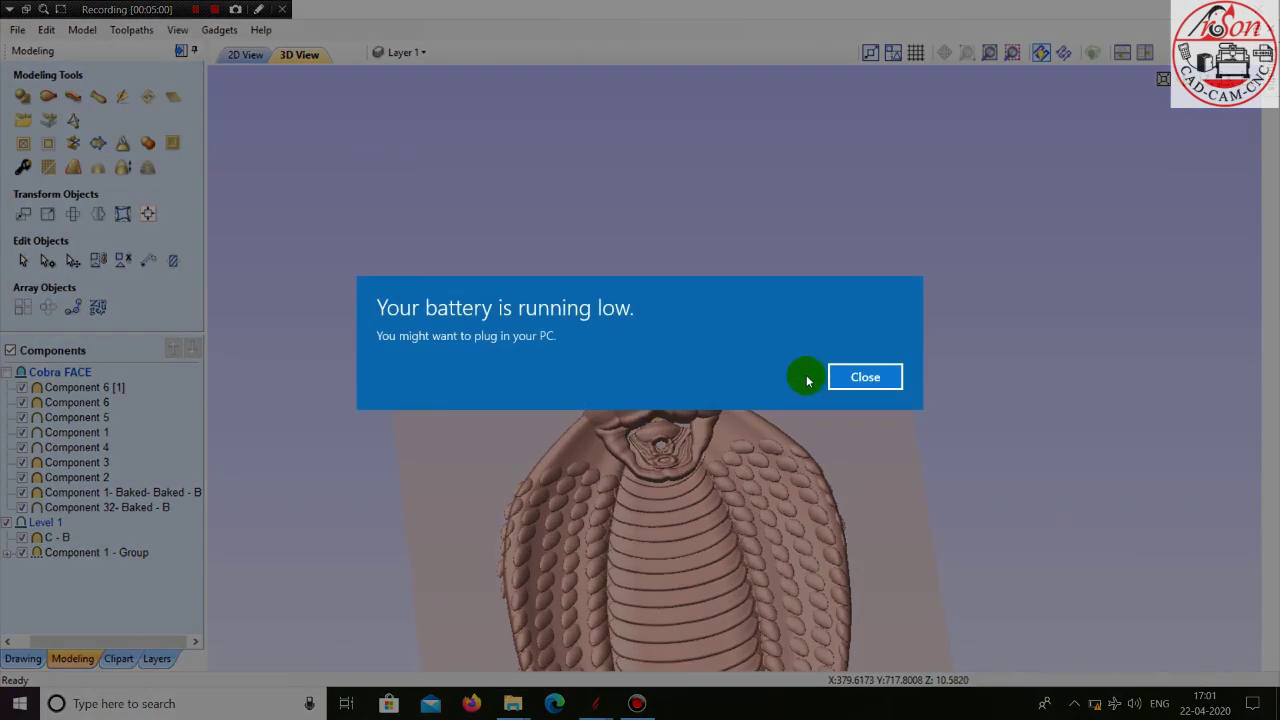
pyautogui.click(864, 376)
pyautogui.click(195, 9)
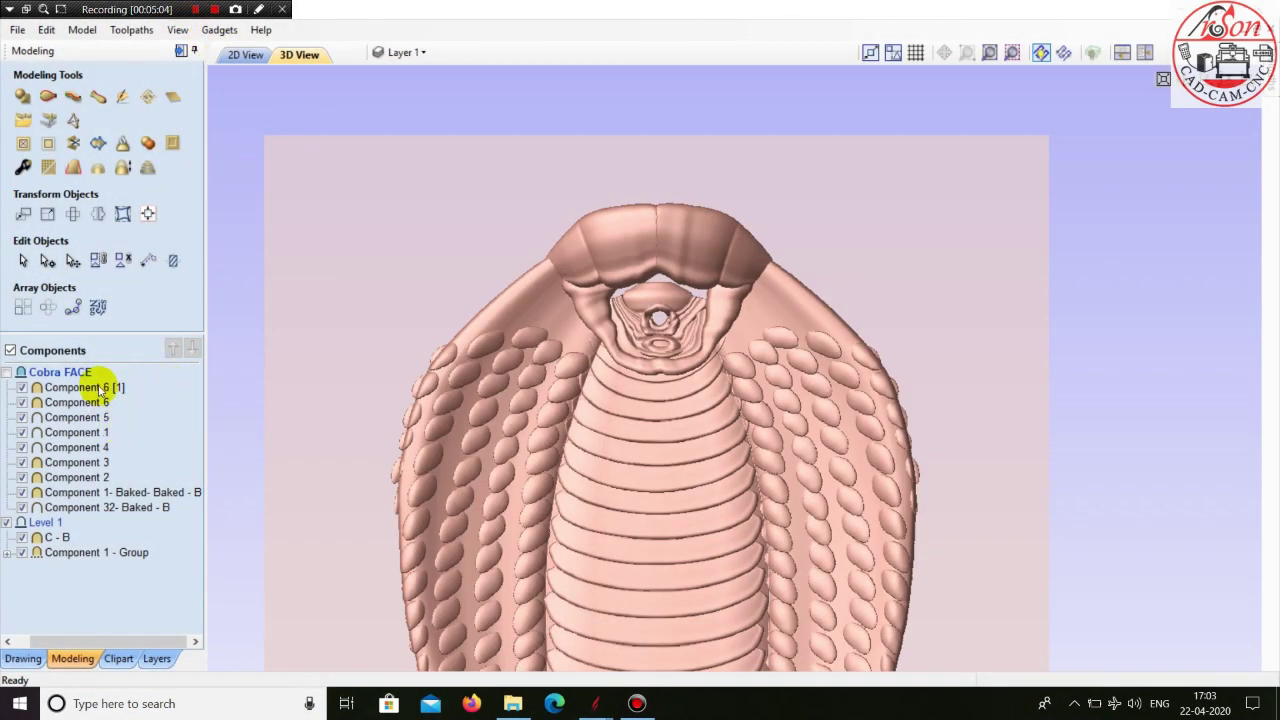
# - Bake Component 6 and Component 6 [1] together into a single component
pyautogui.click(92, 387)
pyautogui.keyDown('ctrl'); pyautogui.click(97, 403); pyautogui.keyUp('ctrl')
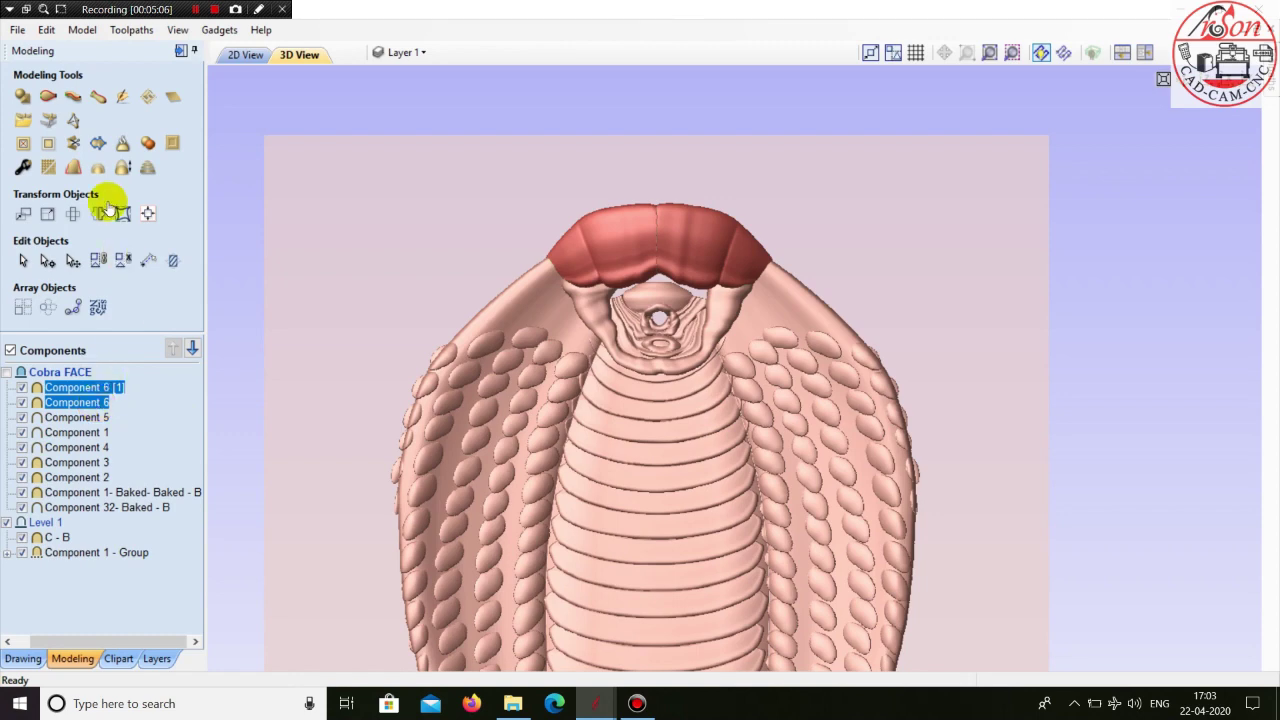
pyautogui.click(123, 143)
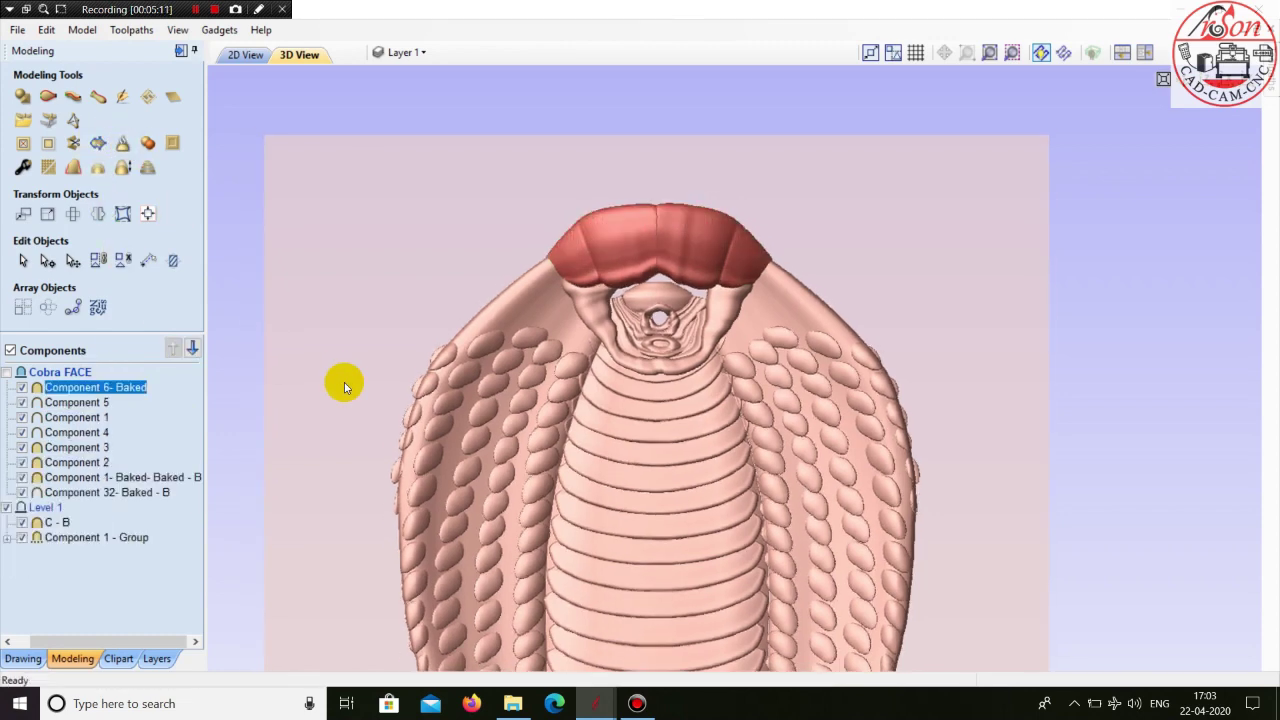
# - Select the cobra reference bitmap in the 2D view as the tracing guide for the head scales
pyautogui.click(244, 54)
pyautogui.scroll(-4, 808, 346)
pyautogui.click(896, 423)
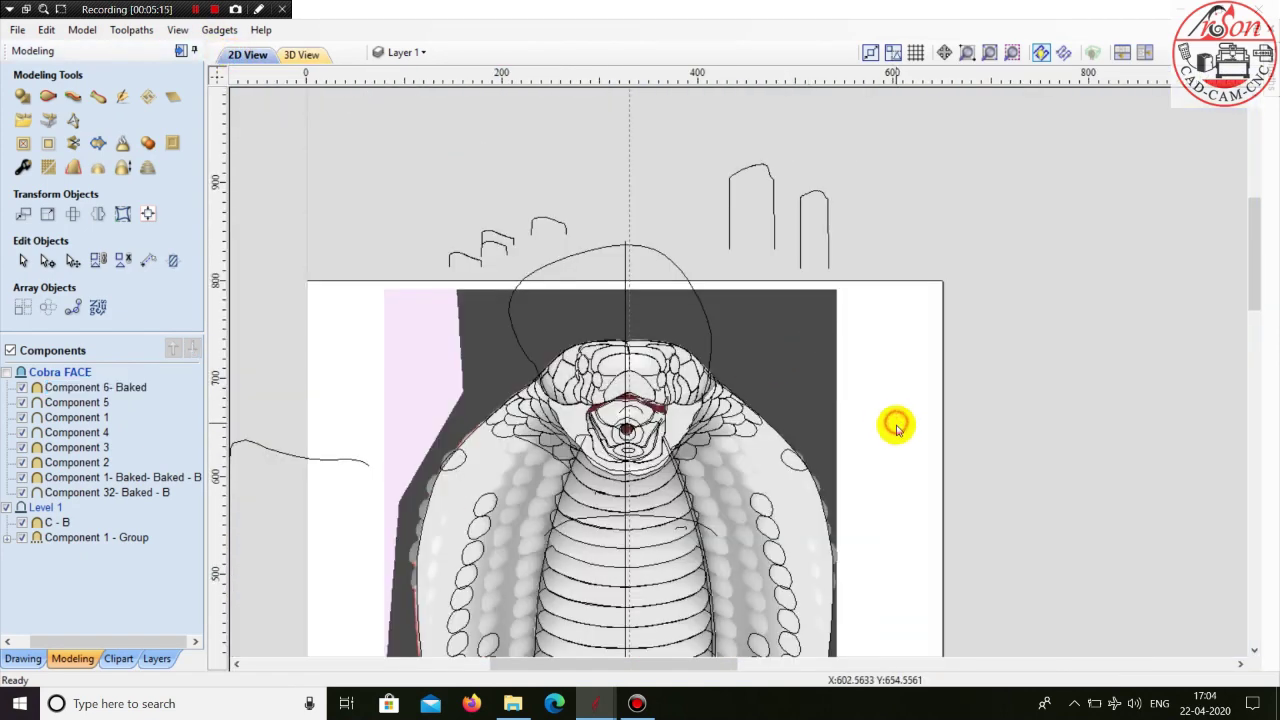
pyautogui.click(785, 382)
pyautogui.scroll(3, 700, 408)
pyautogui.scroll(2, 563, 347)
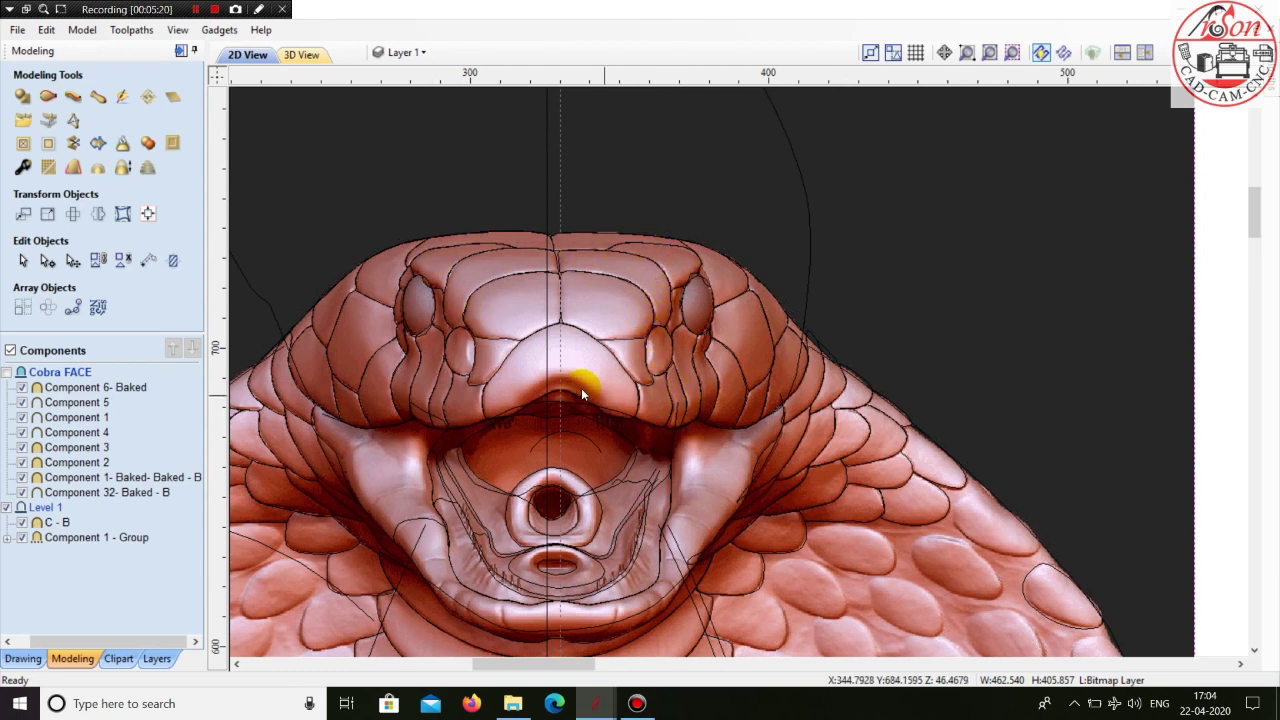
pyautogui.scroll(1, 418, 271)
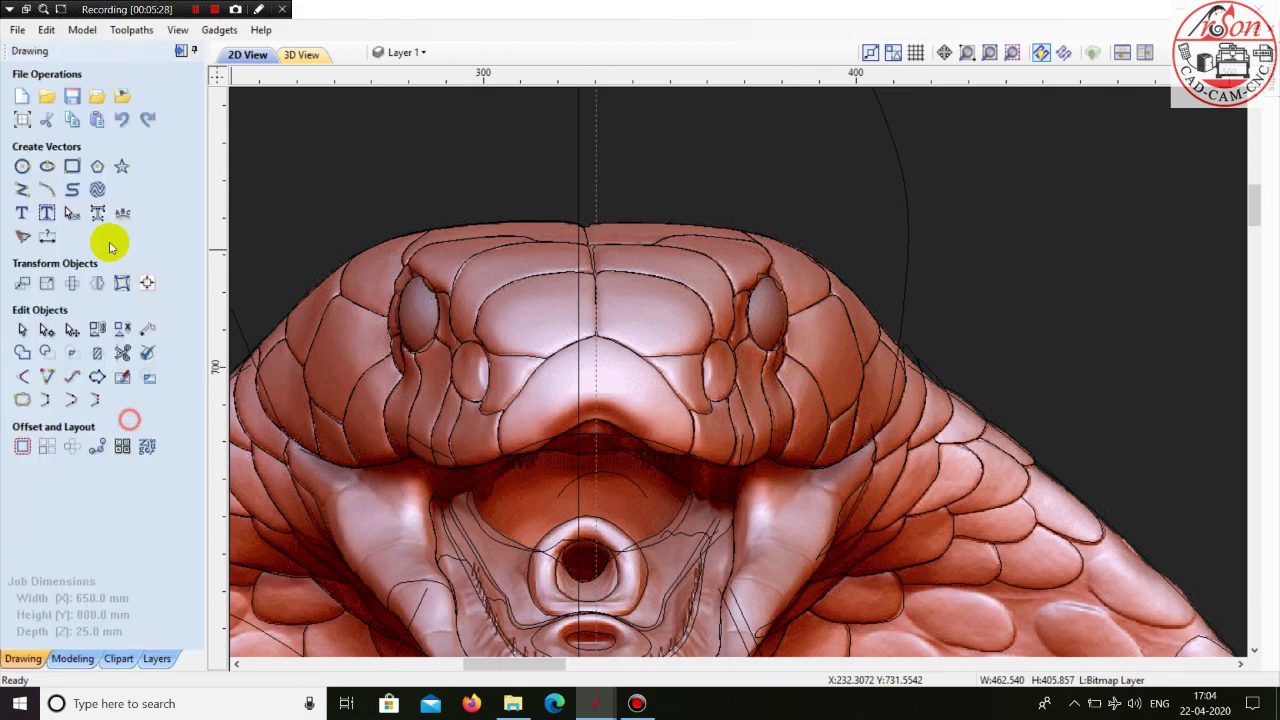
# - Start a curve at the head's centre seam and trace the upper edge of the brow scale outward to the left
pyautogui.click(72, 189)
pyautogui.scroll(2, 451, 212)
pyautogui.scroll(3, 529, 249)
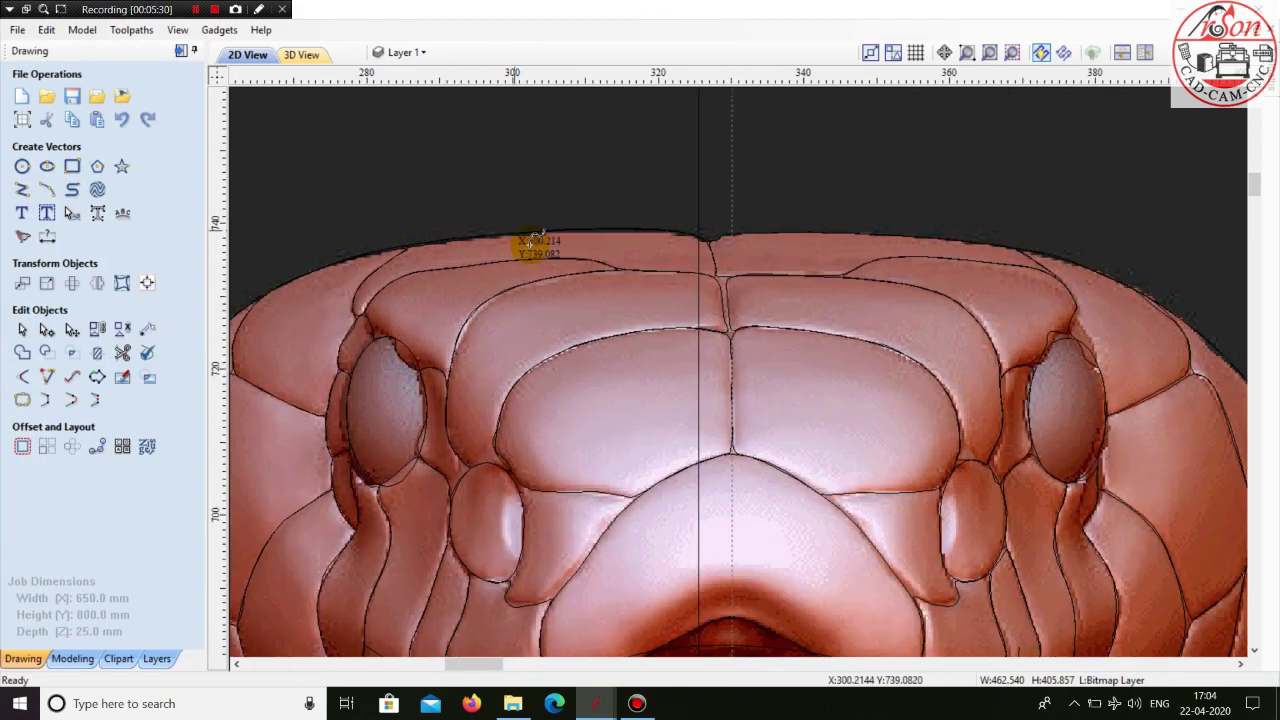
pyautogui.scroll(-3, 643, 300)
pyautogui.scroll(3, 644, 301)
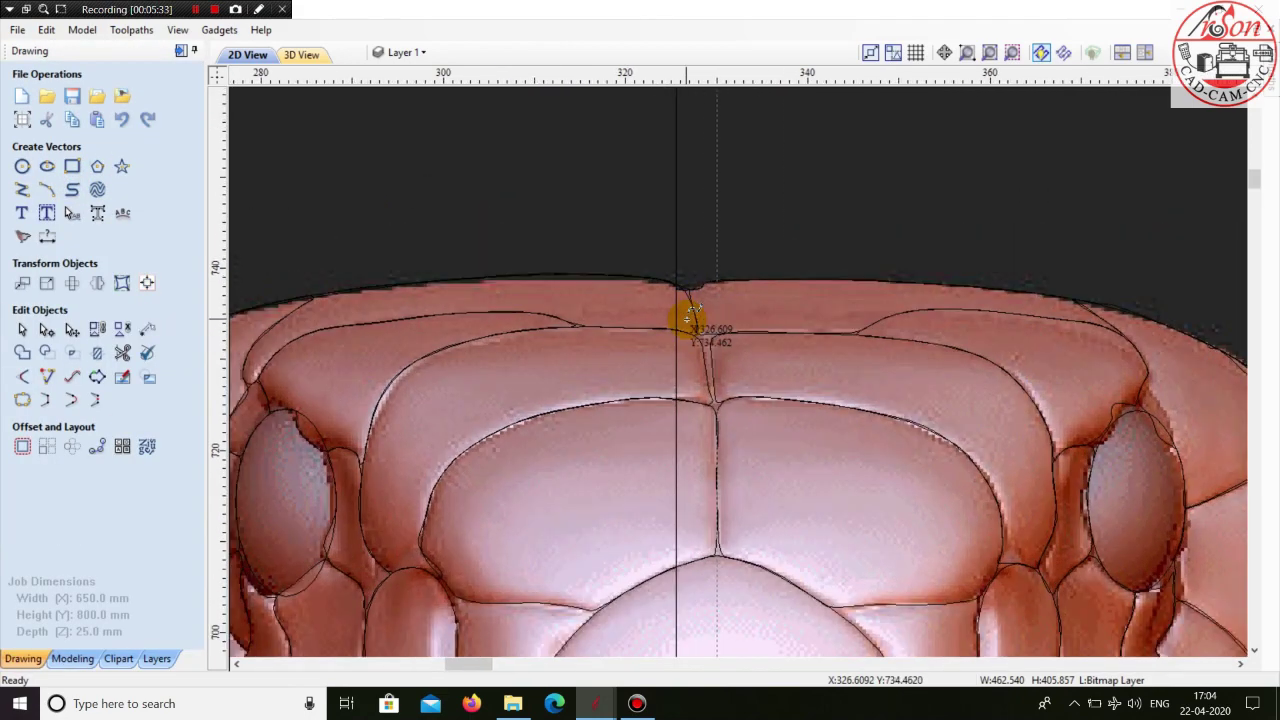
pyautogui.click(700, 340)
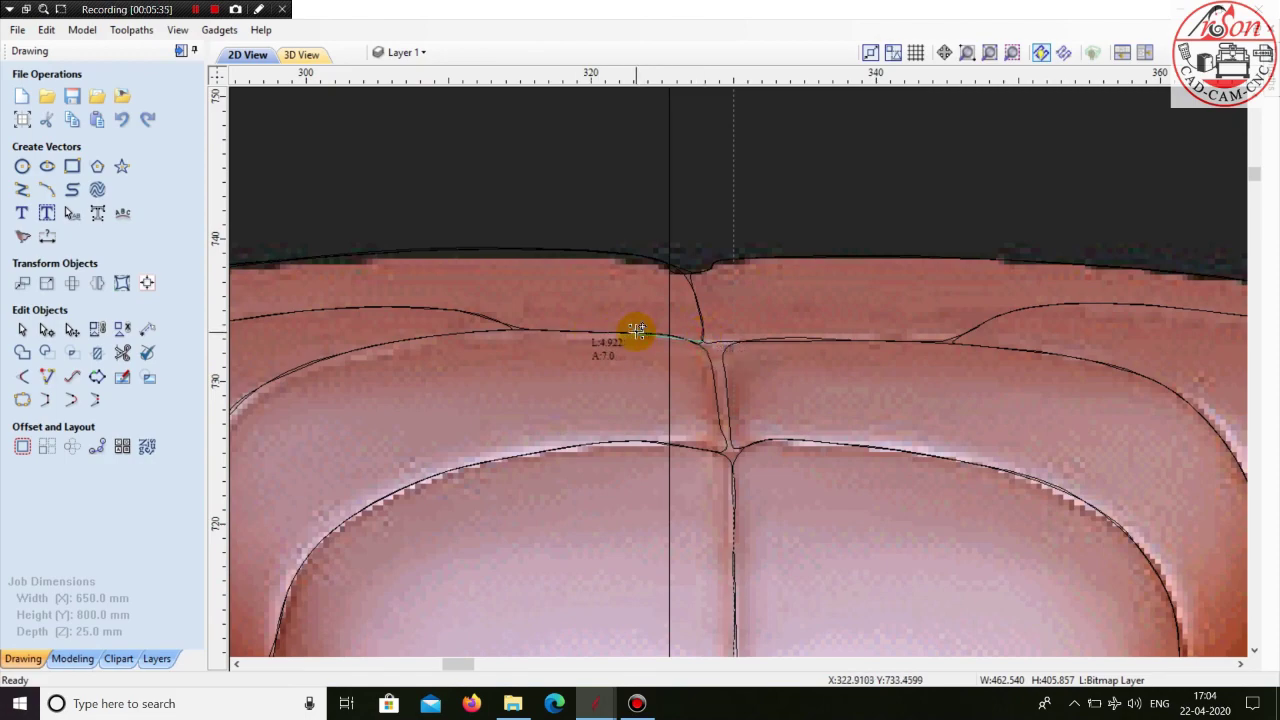
pyautogui.scroll(2, 499, 323)
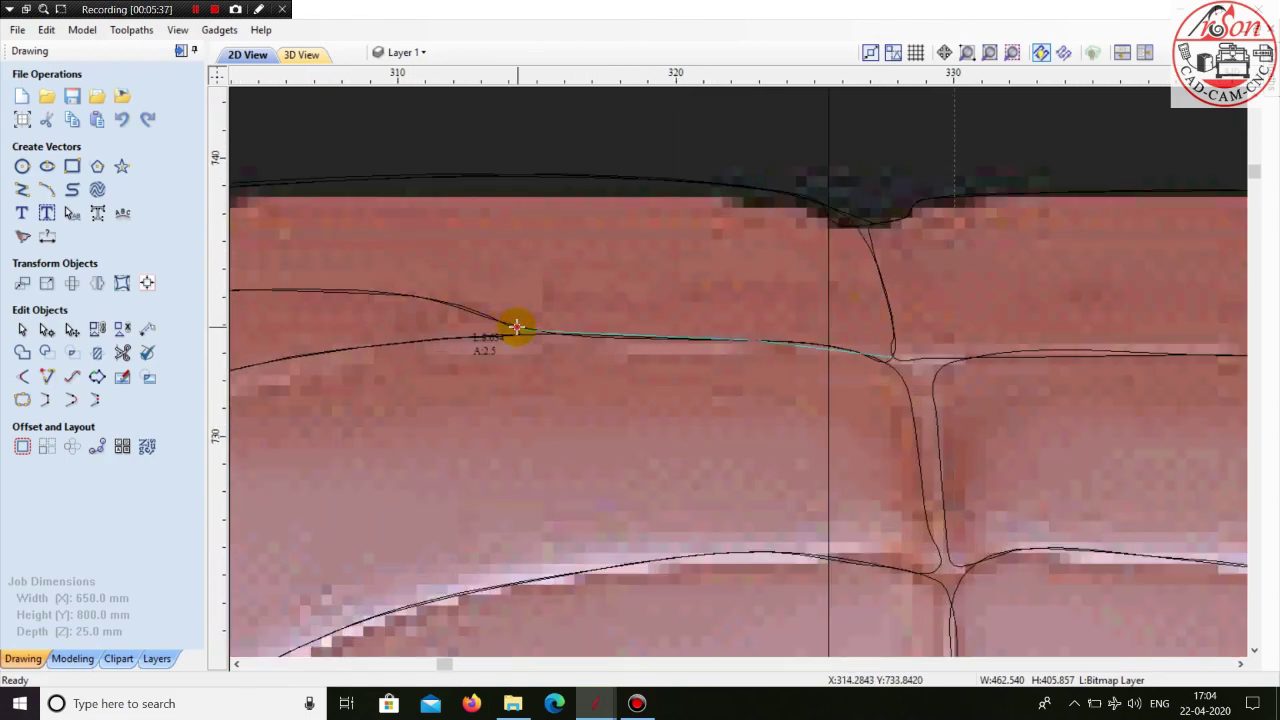
pyautogui.scroll(-4, 790, 342)
pyautogui.scroll(2, 553, 328)
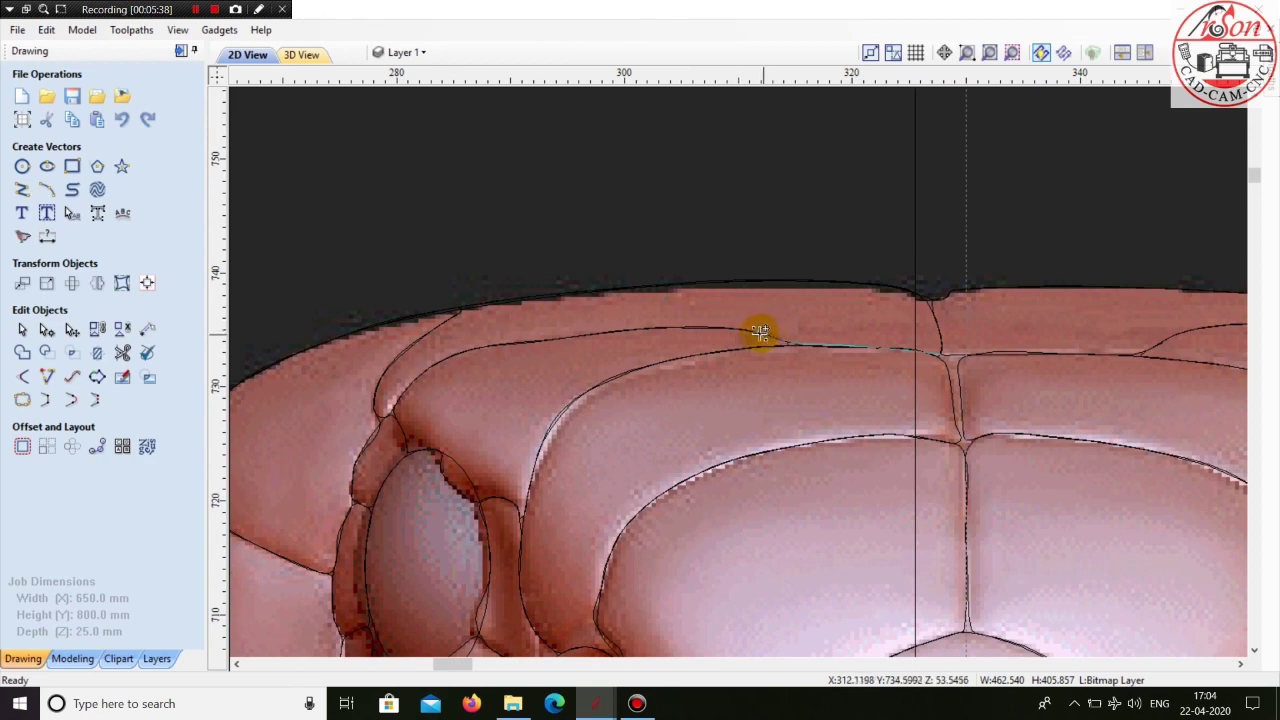
pyautogui.click(635, 332)
pyautogui.click(455, 343)
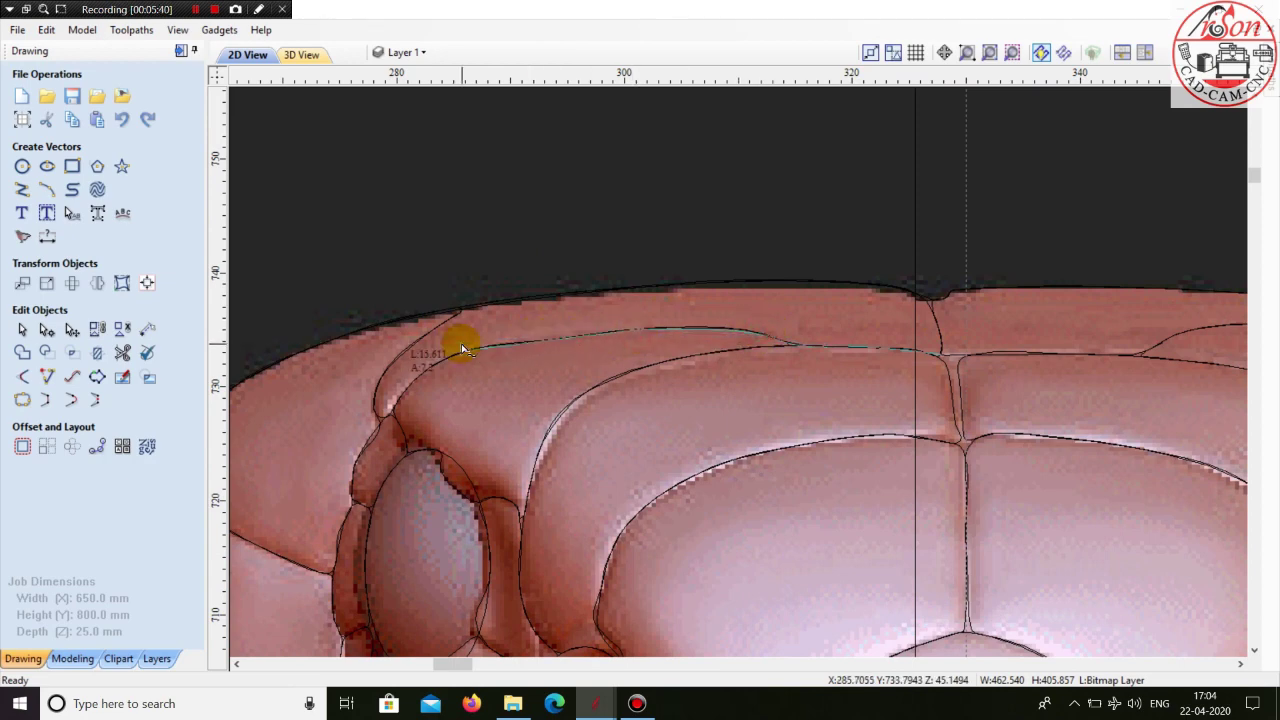
# - Continue the curve around the outer end of the left brow scale and along its lower edge above the left eye
pyautogui.click(396, 392)
pyautogui.scroll(-3, 434, 394)
pyautogui.scroll(3, 405, 413)
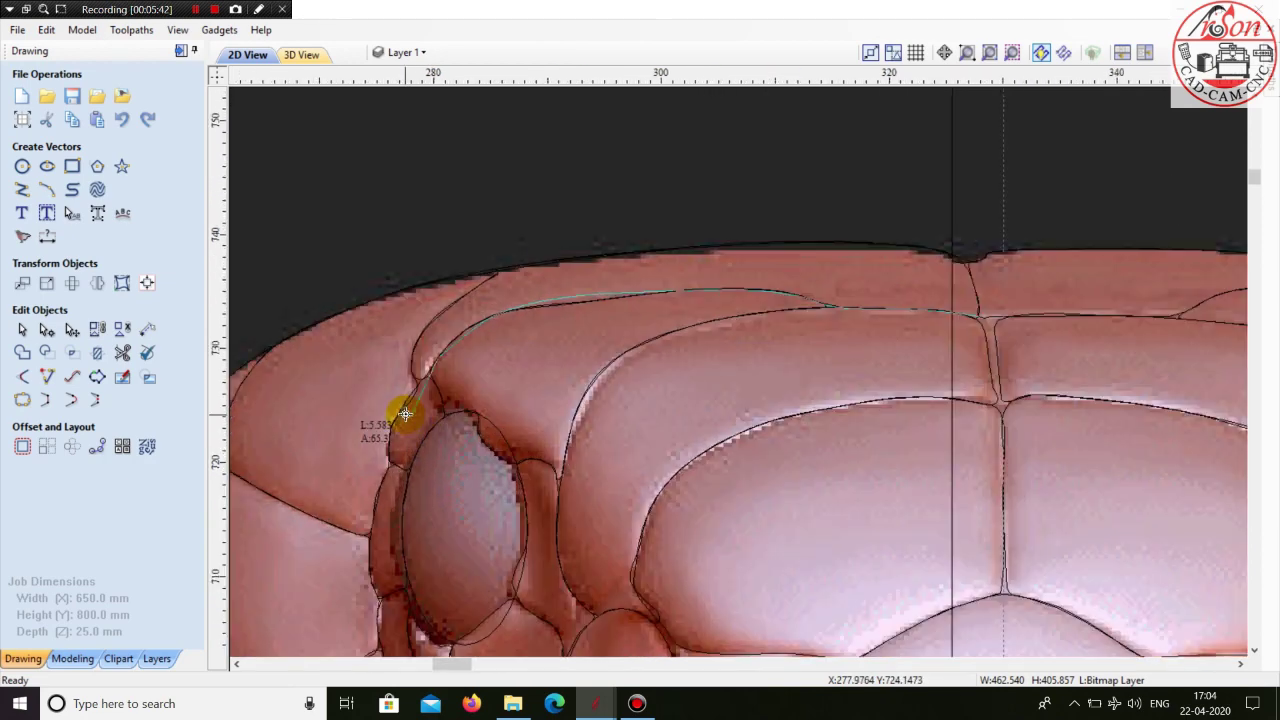
pyautogui.scroll(-4, 395, 416)
pyautogui.scroll(3, 506, 331)
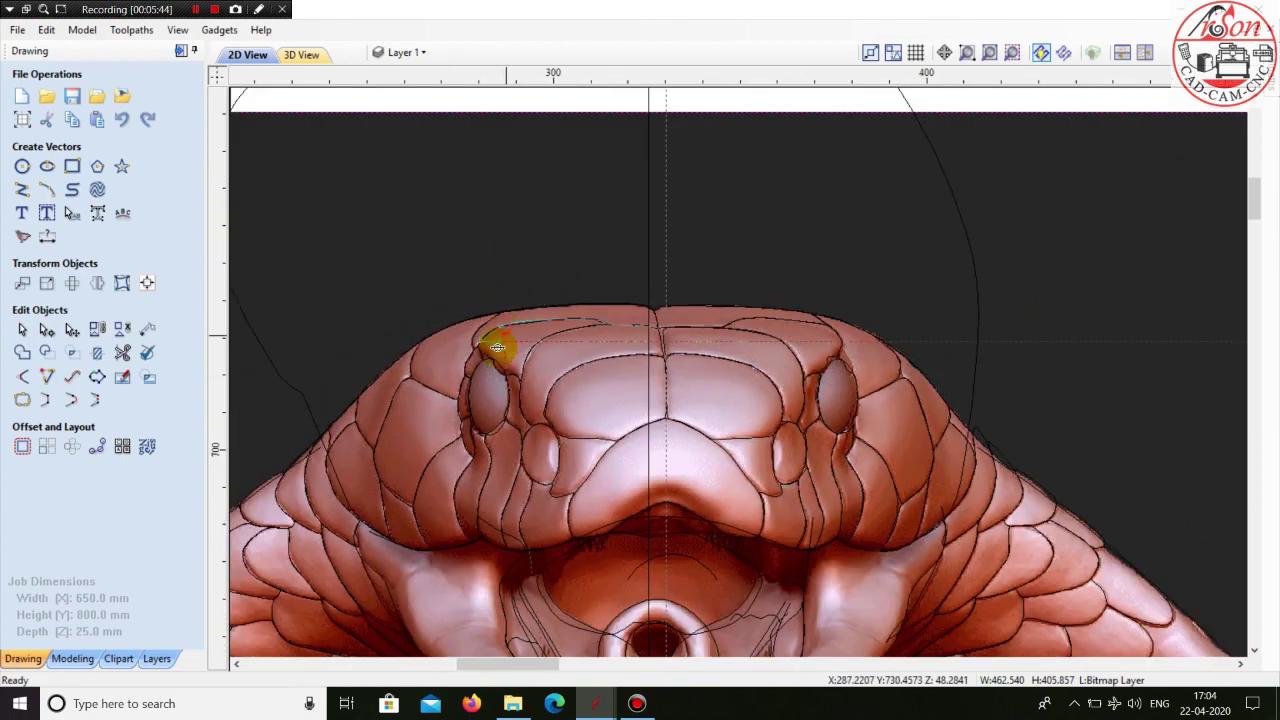
pyautogui.scroll(3, 486, 356)
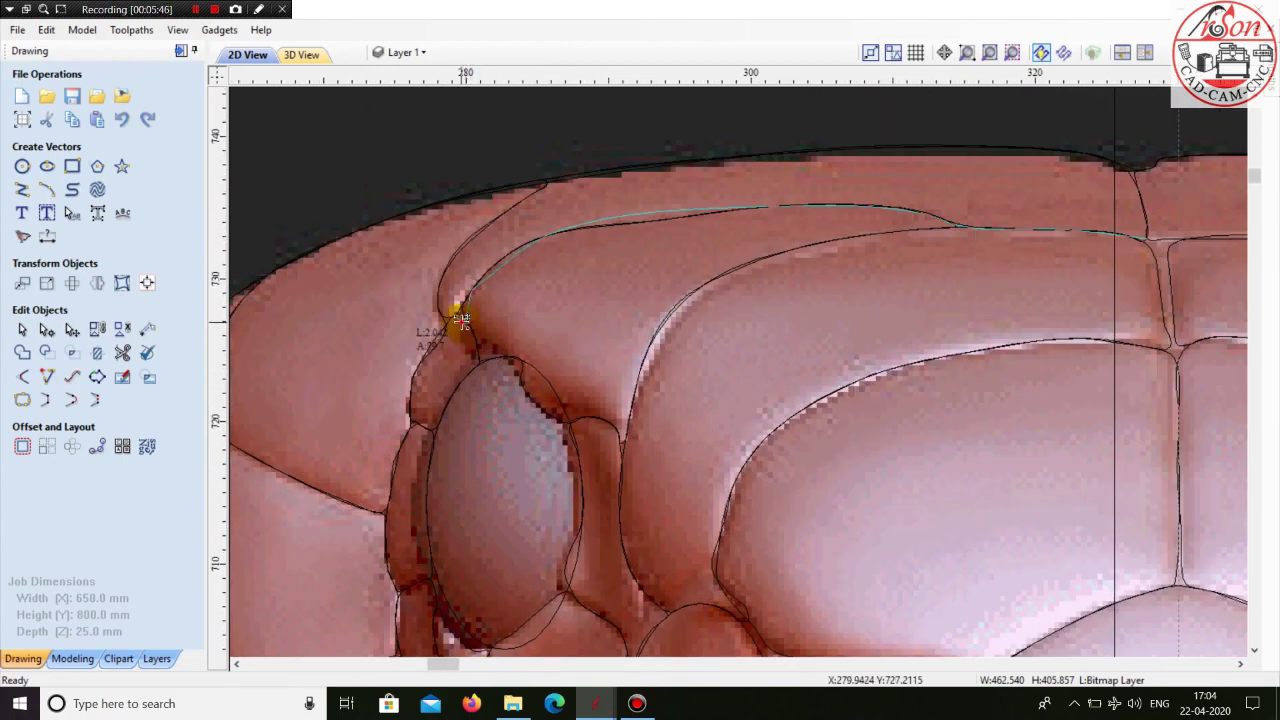
pyautogui.click(460, 305)
pyautogui.click(542, 414)
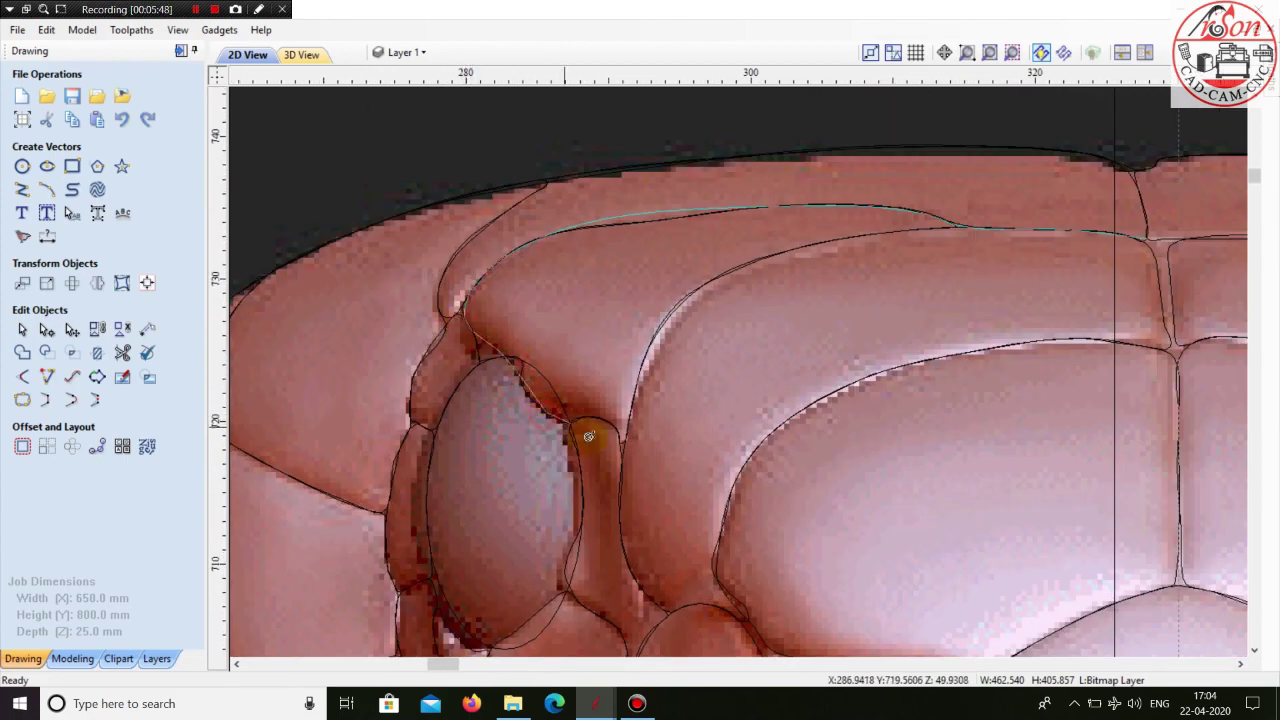
# - Trace the curve down the inner edge of the left eye and along the outer side of the oval scale below it
pyautogui.scroll(-4, 491, 334)
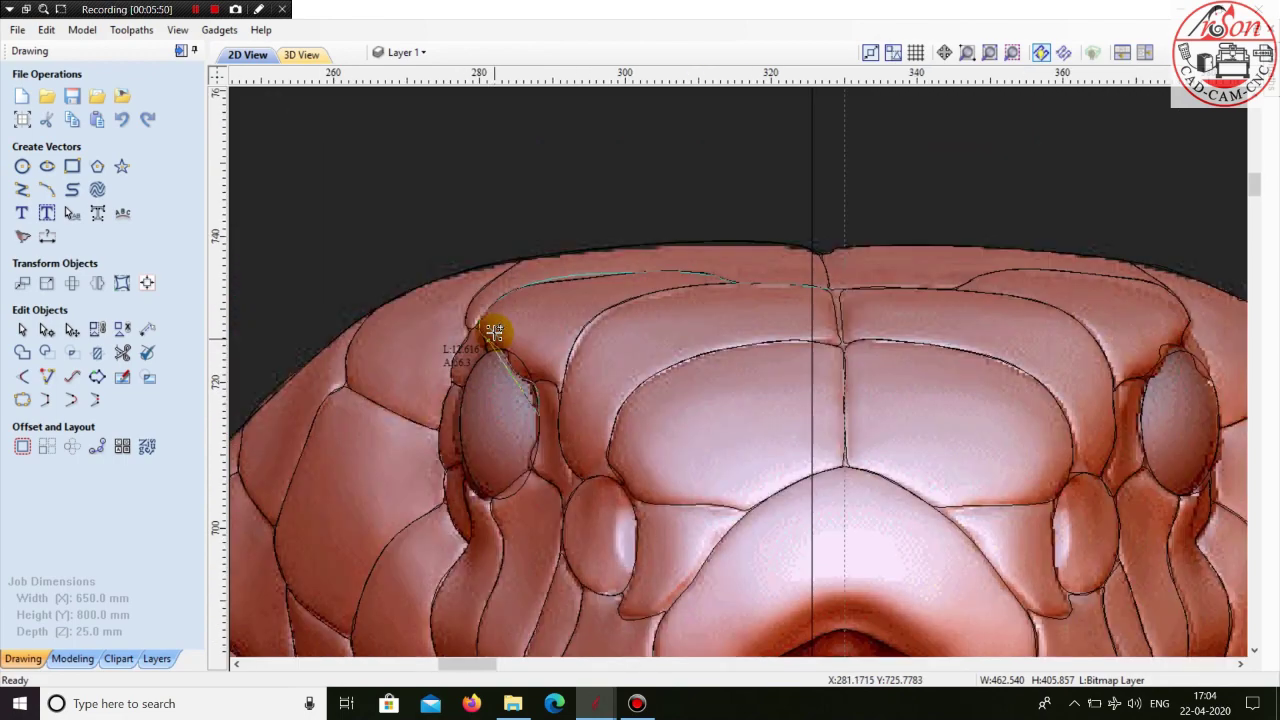
pyautogui.scroll(4, 514, 429)
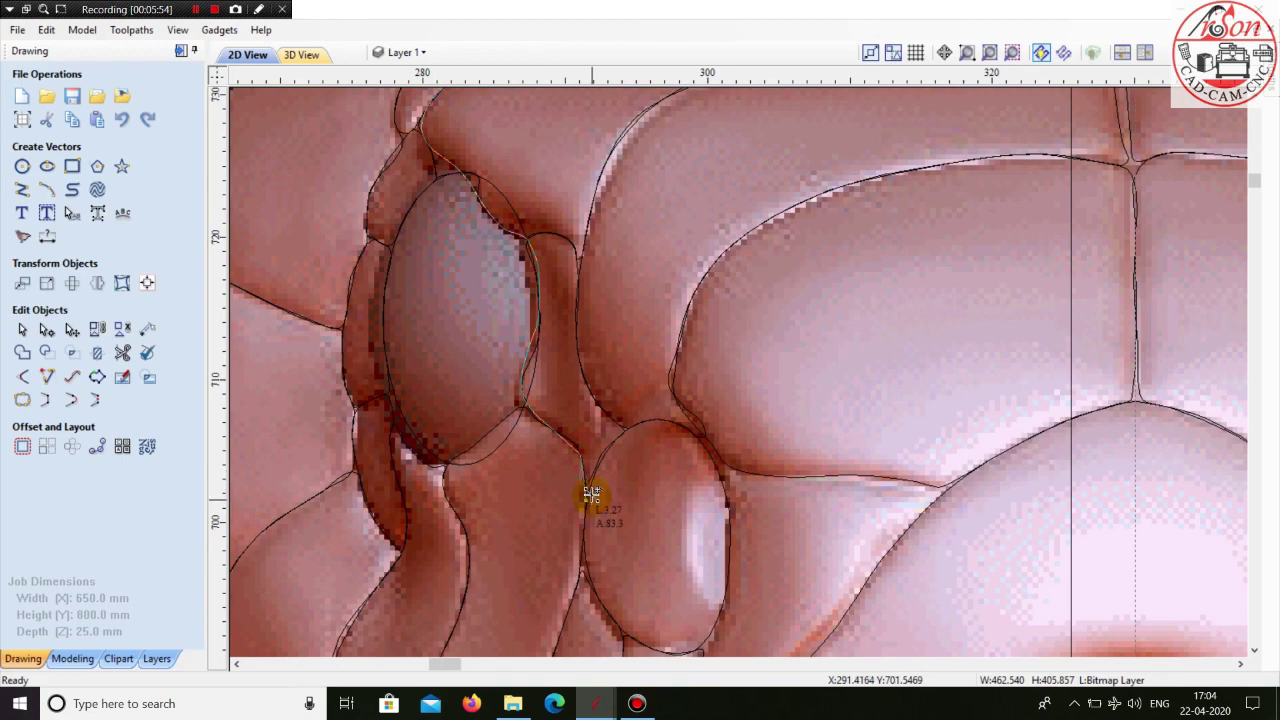
pyautogui.scroll(-3, 530, 355)
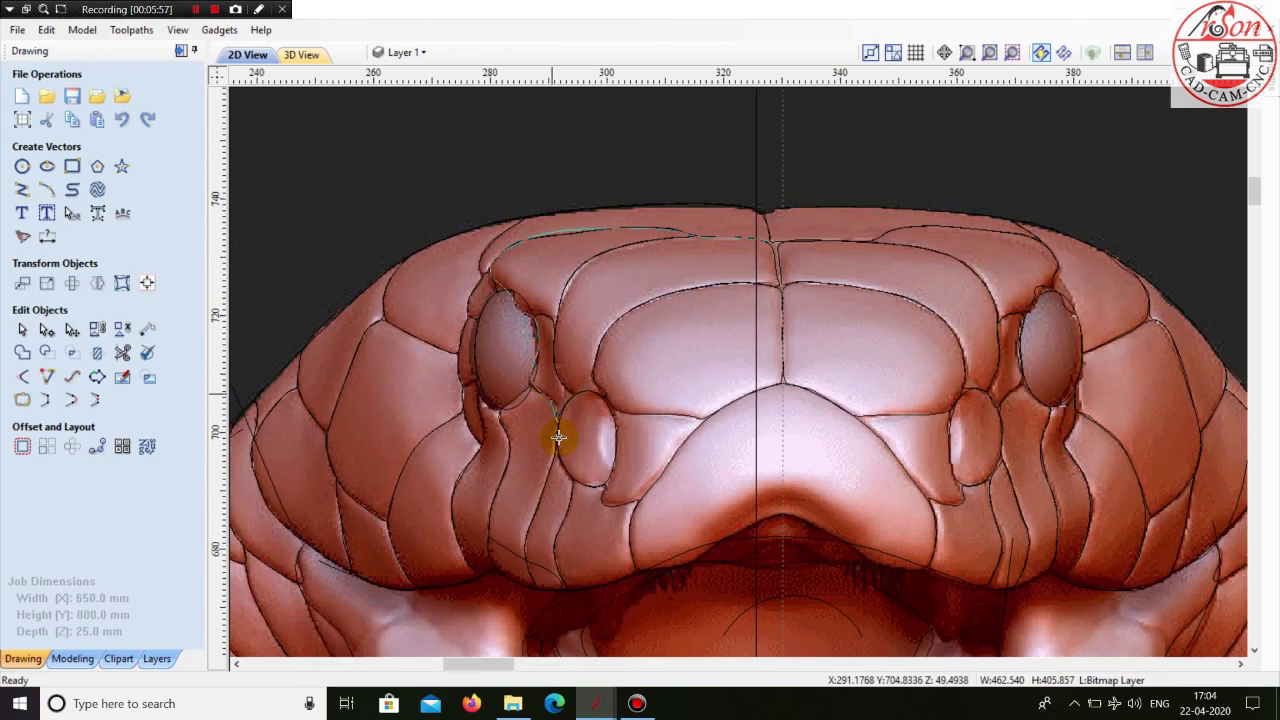
pyautogui.scroll(3, 556, 445)
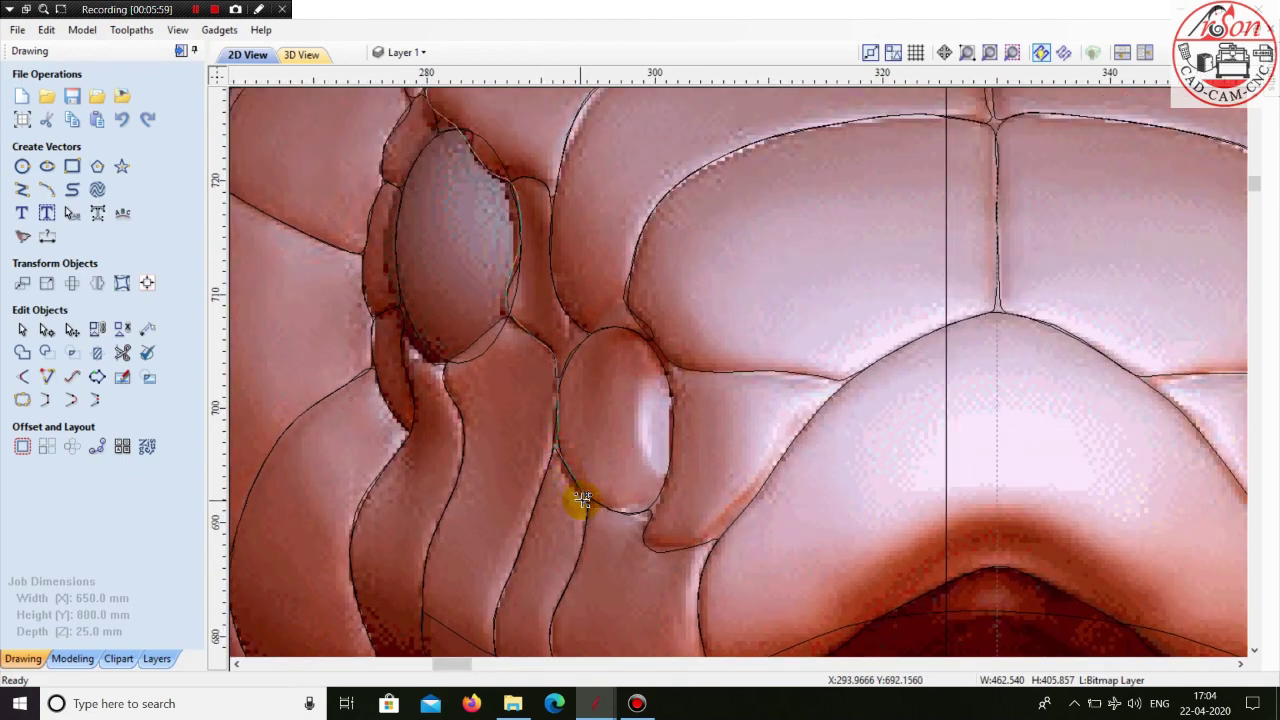
# - Trace the bottom of the left oval scale and the notch beneath it to the snout plate's left corner
pyautogui.scroll(-3, 529, 400)
pyautogui.scroll(3, 543, 429)
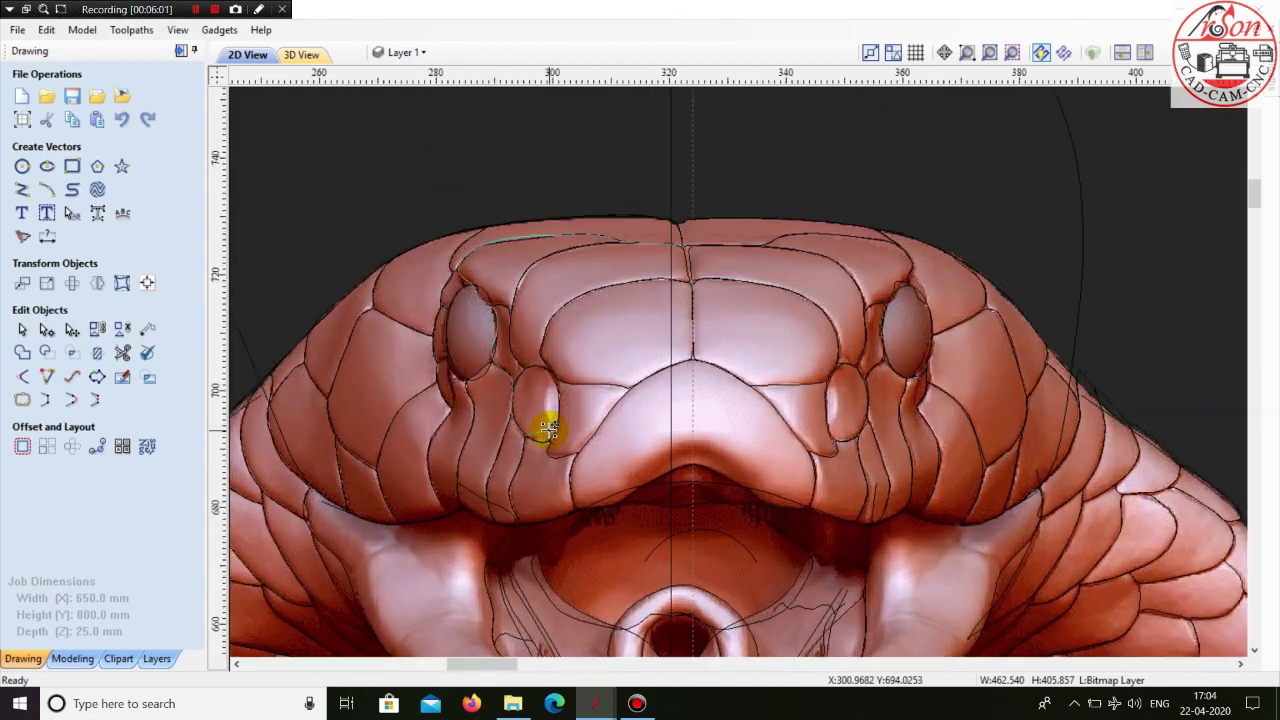
pyautogui.click(528, 452)
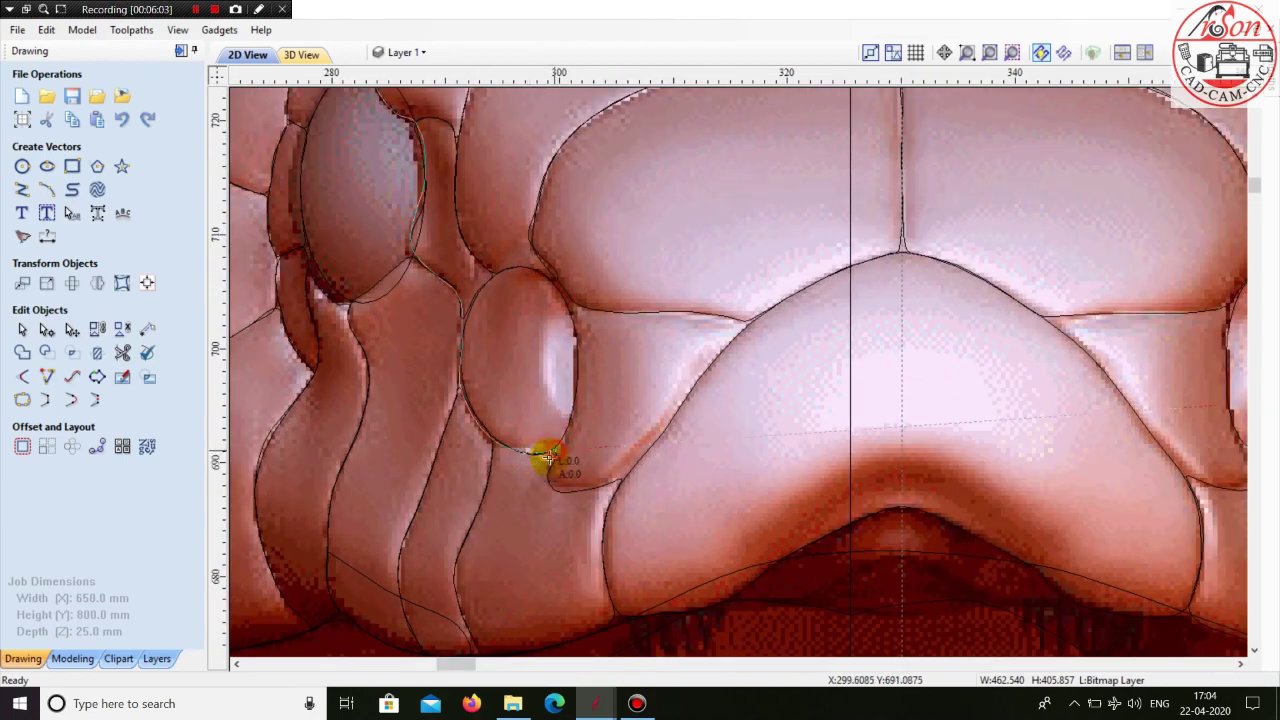
pyautogui.scroll(3, 548, 457)
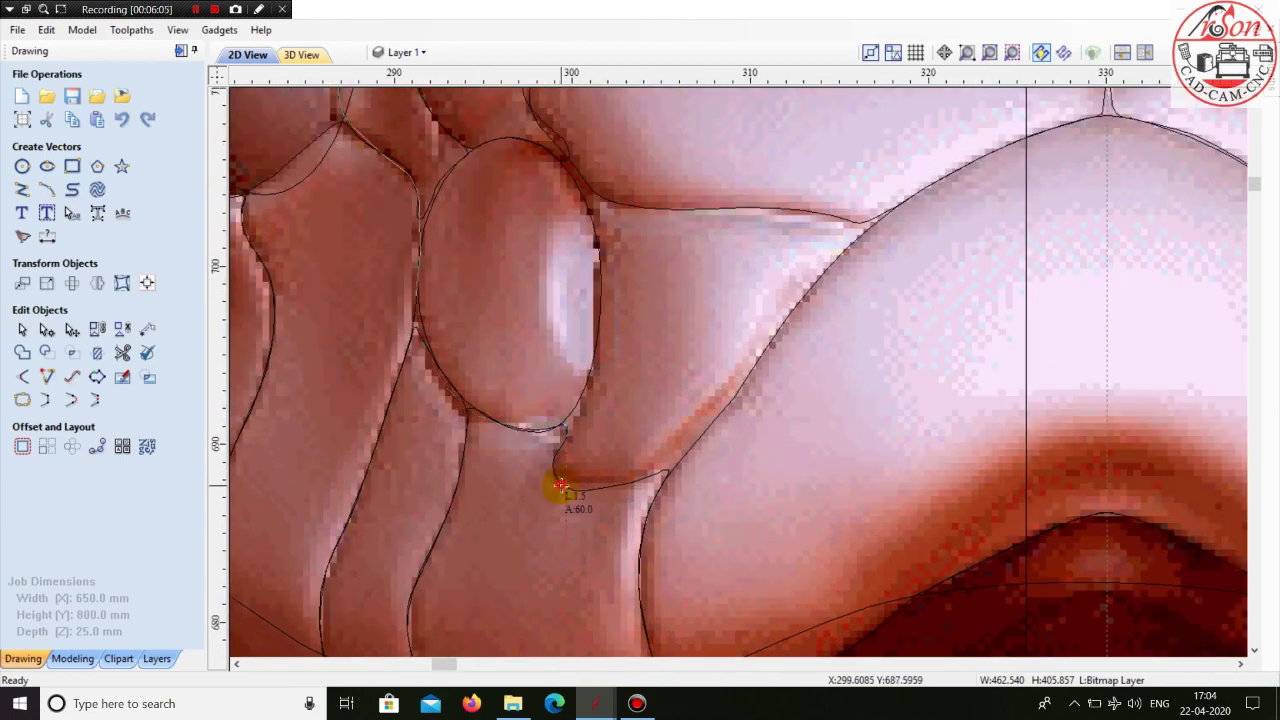
pyautogui.click(667, 471)
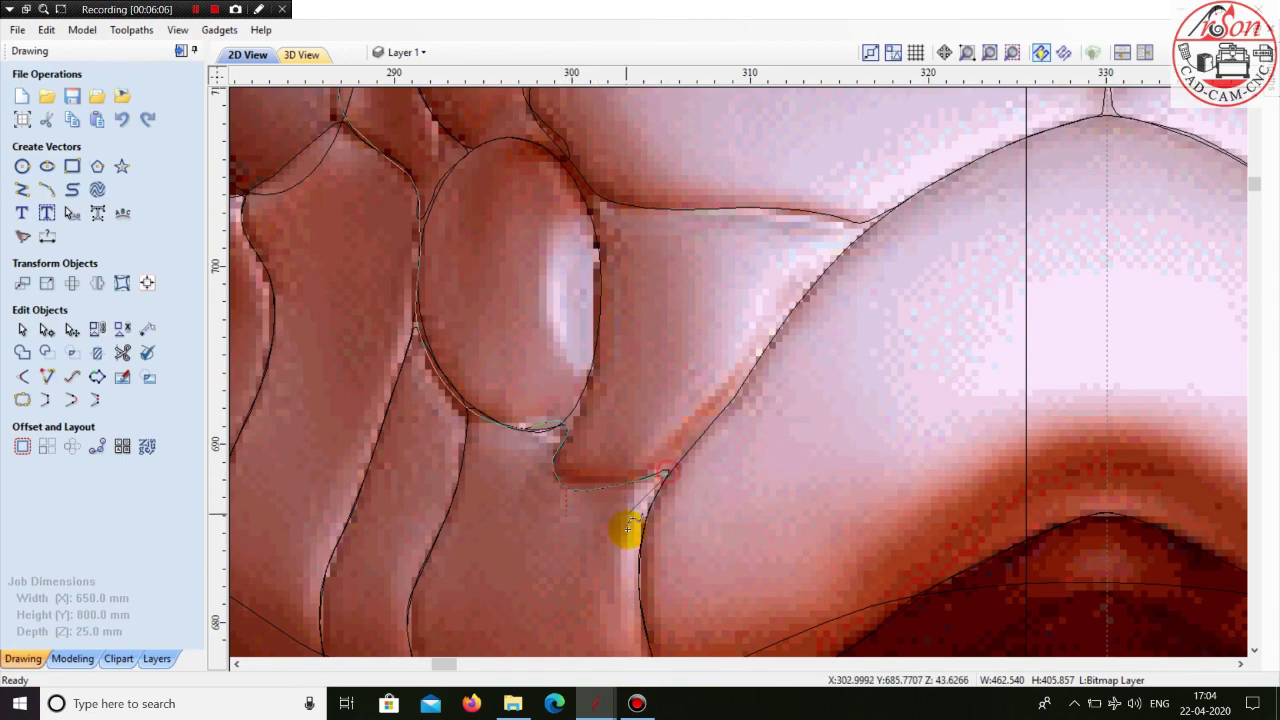
pyautogui.scroll(-4, 510, 403)
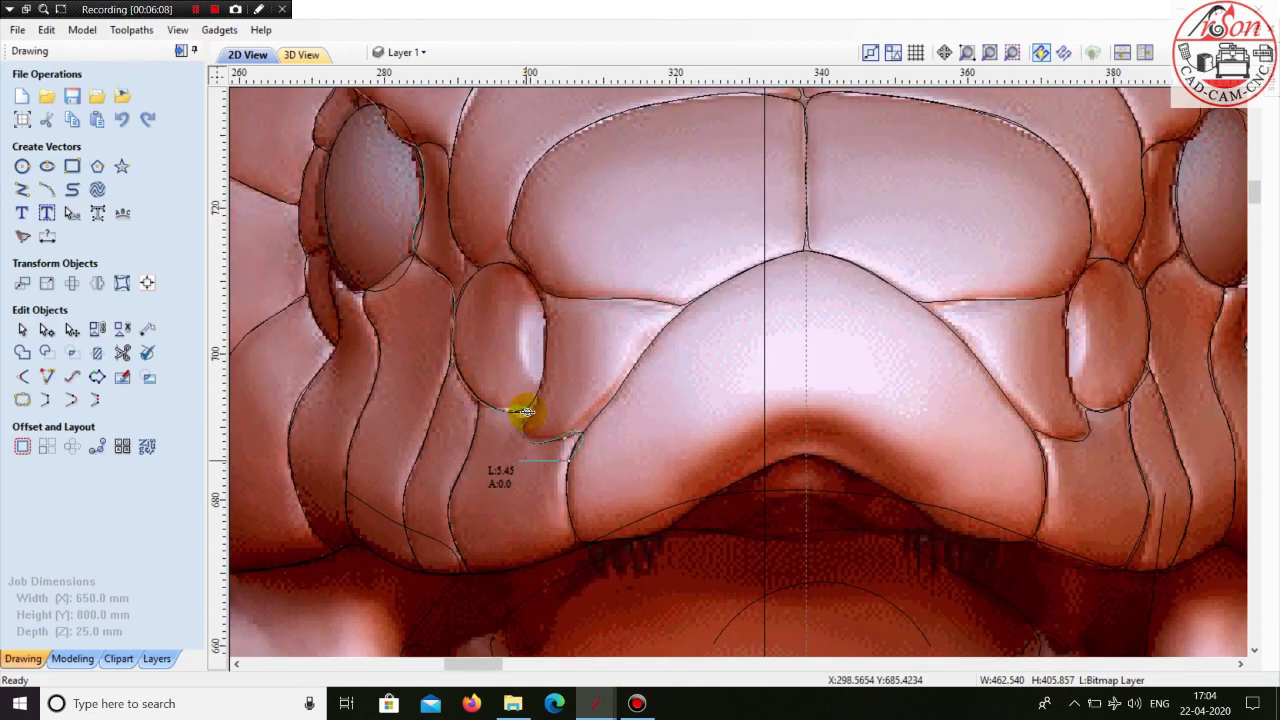
# - Trace down the snout plate's left side, along its arched lower edge and up its right side to the right corner
pyautogui.scroll(2, 565, 500)
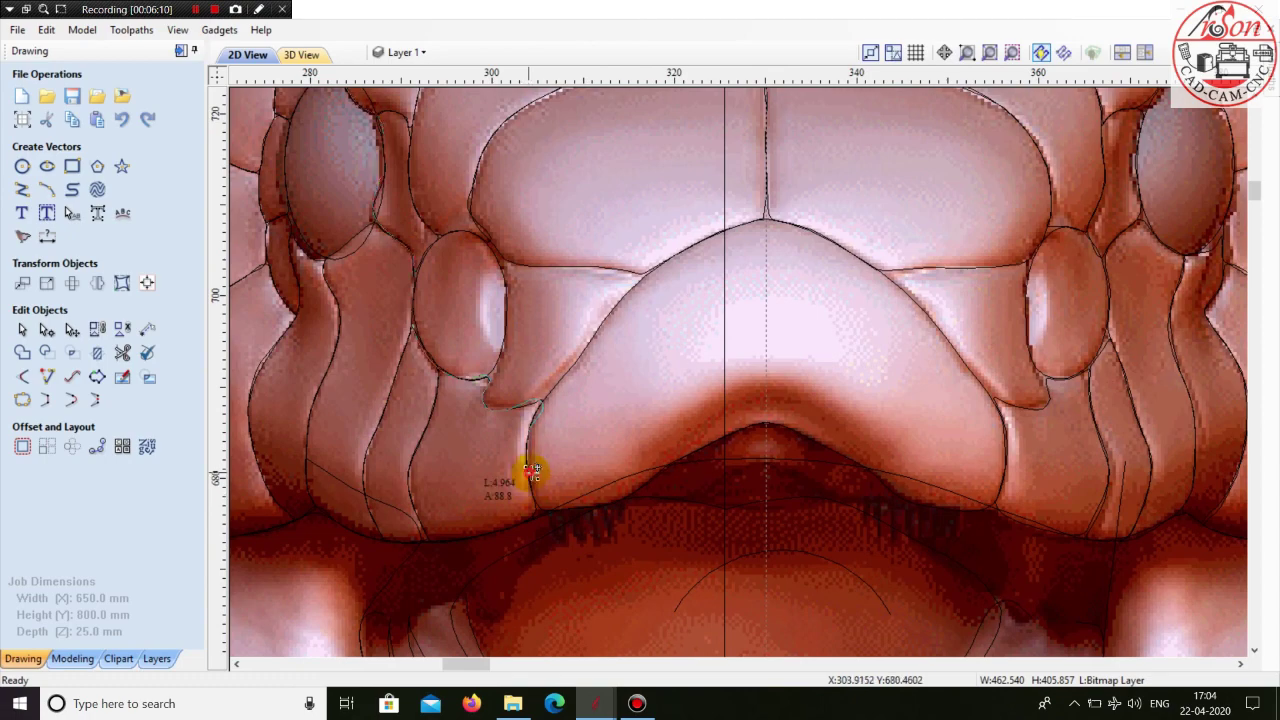
pyautogui.scroll(1, 567, 511)
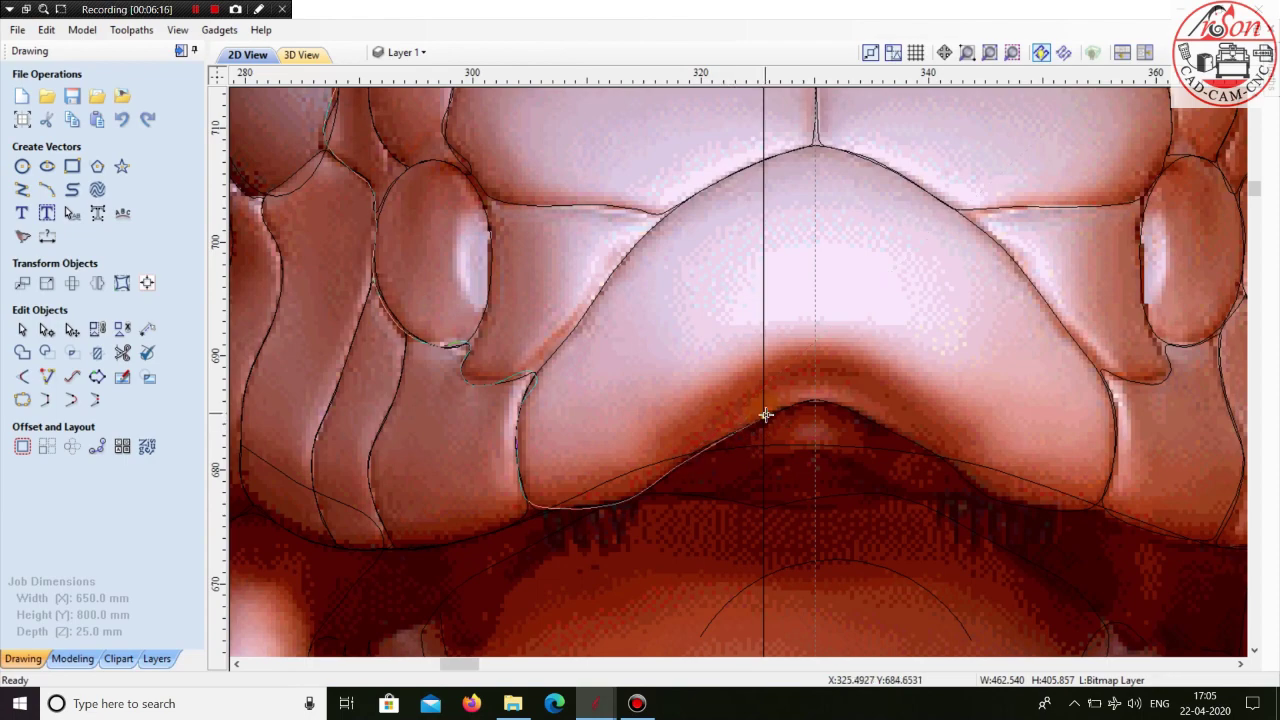
pyautogui.scroll(3, 790, 405)
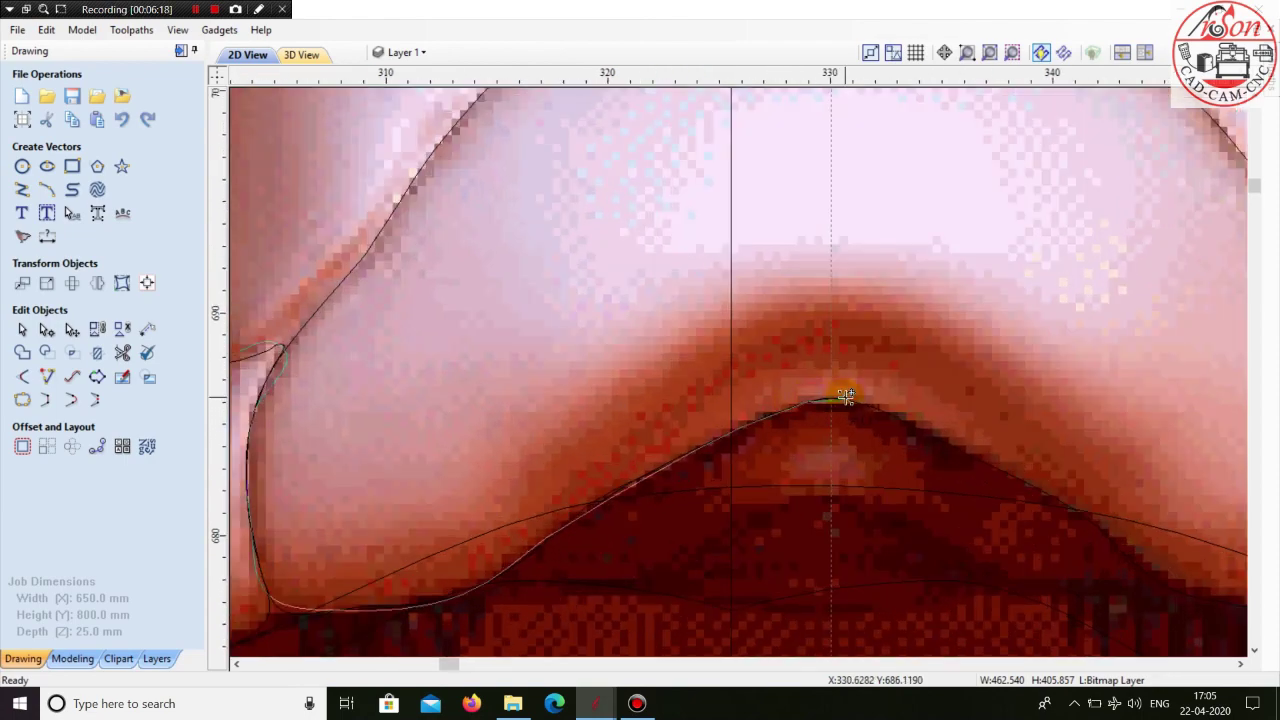
pyautogui.click(986, 460)
pyautogui.scroll(-6, 616, 490)
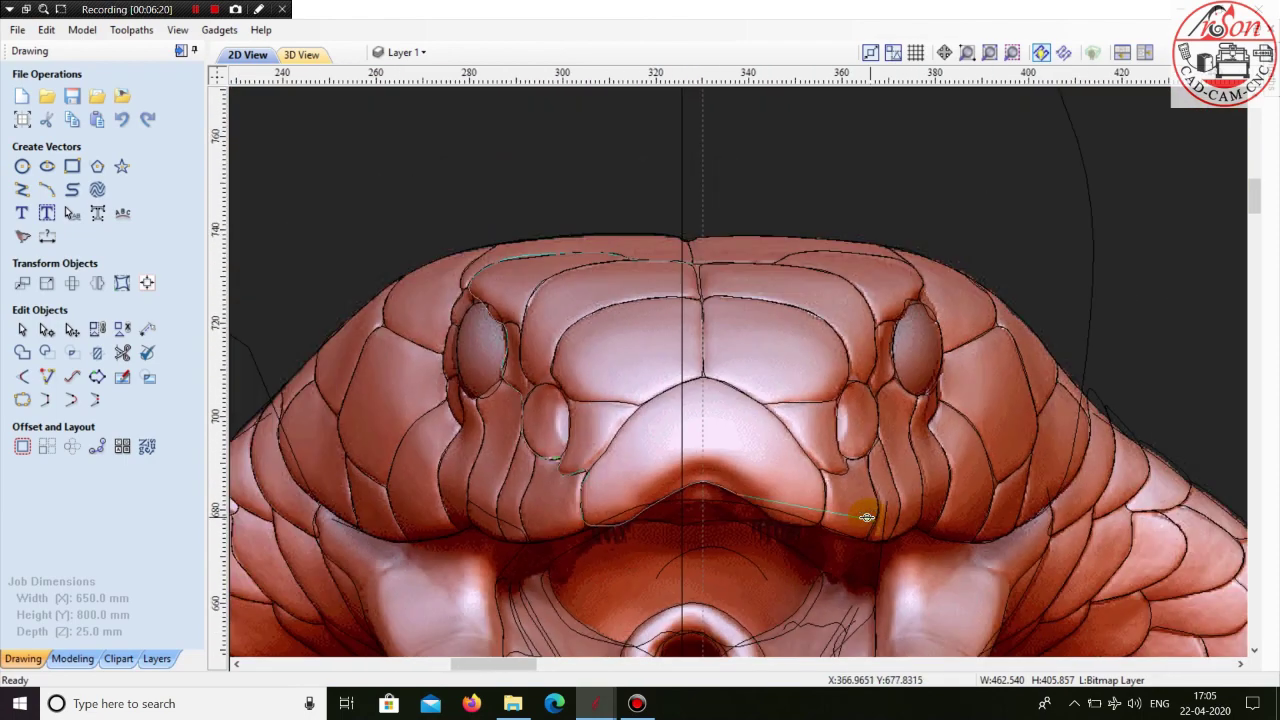
pyautogui.scroll(4, 868, 515)
pyautogui.scroll(3, 615, 530)
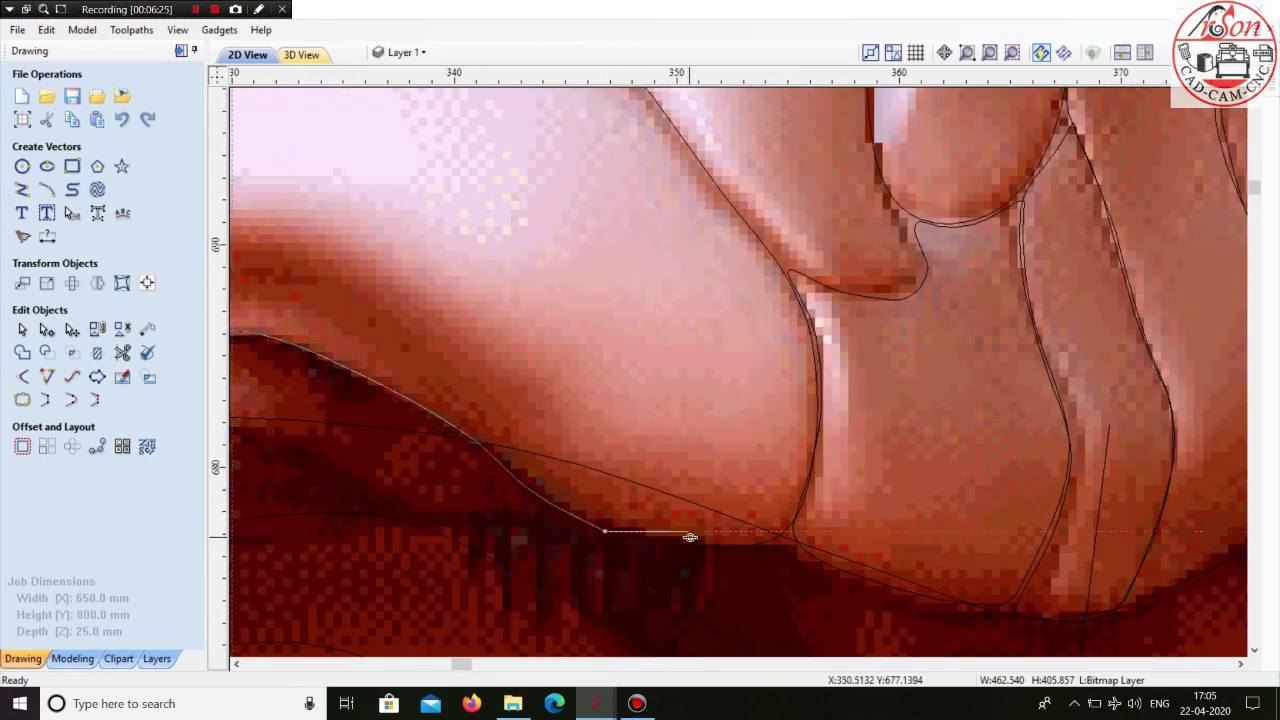
pyautogui.moveTo(789, 518)
pyautogui.mouseDown()
pyautogui.moveTo(809, 491)
pyautogui.moveTo(837, 357)
pyautogui.moveTo(785, 271)
pyautogui.mouseUp()
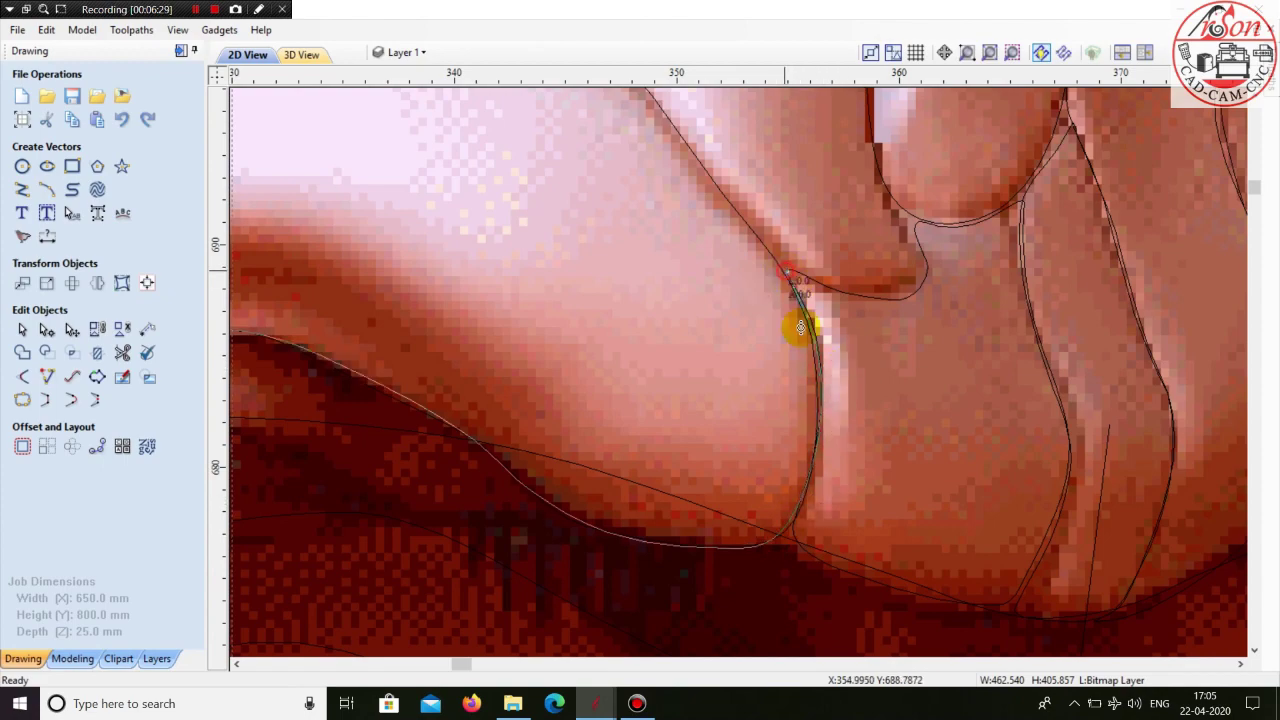
# - Trace the notch beside the snout plate's right corner and continue up the inner edge of the right oval scale
pyautogui.scroll(-6, 794, 329)
pyautogui.scroll(2, 815, 317)
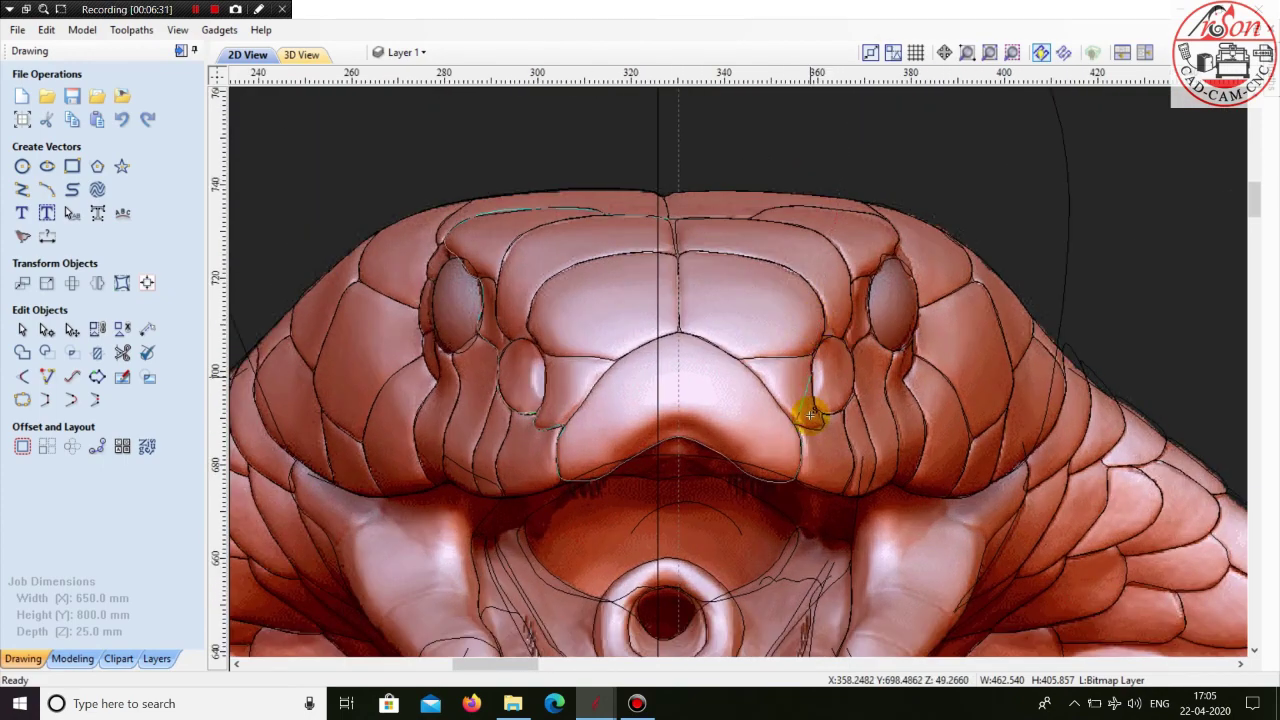
pyautogui.scroll(2, 810, 430)
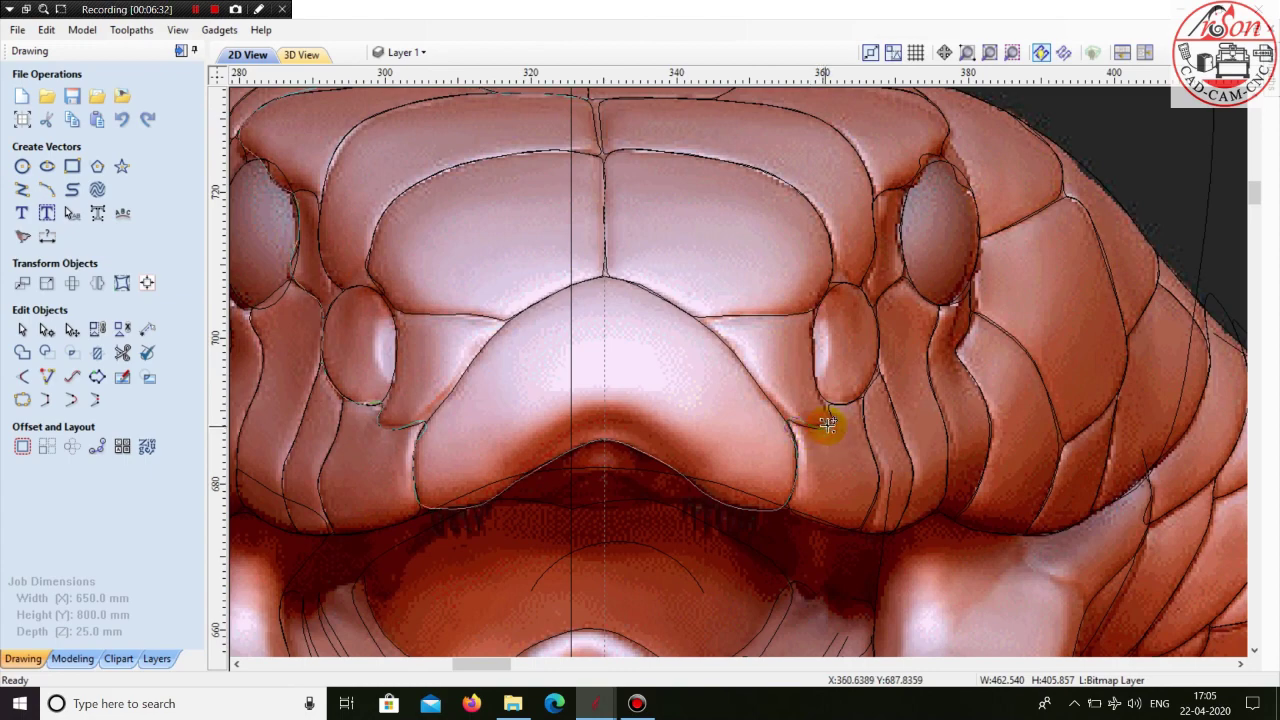
pyautogui.scroll(3, 829, 424)
pyautogui.click(796, 299)
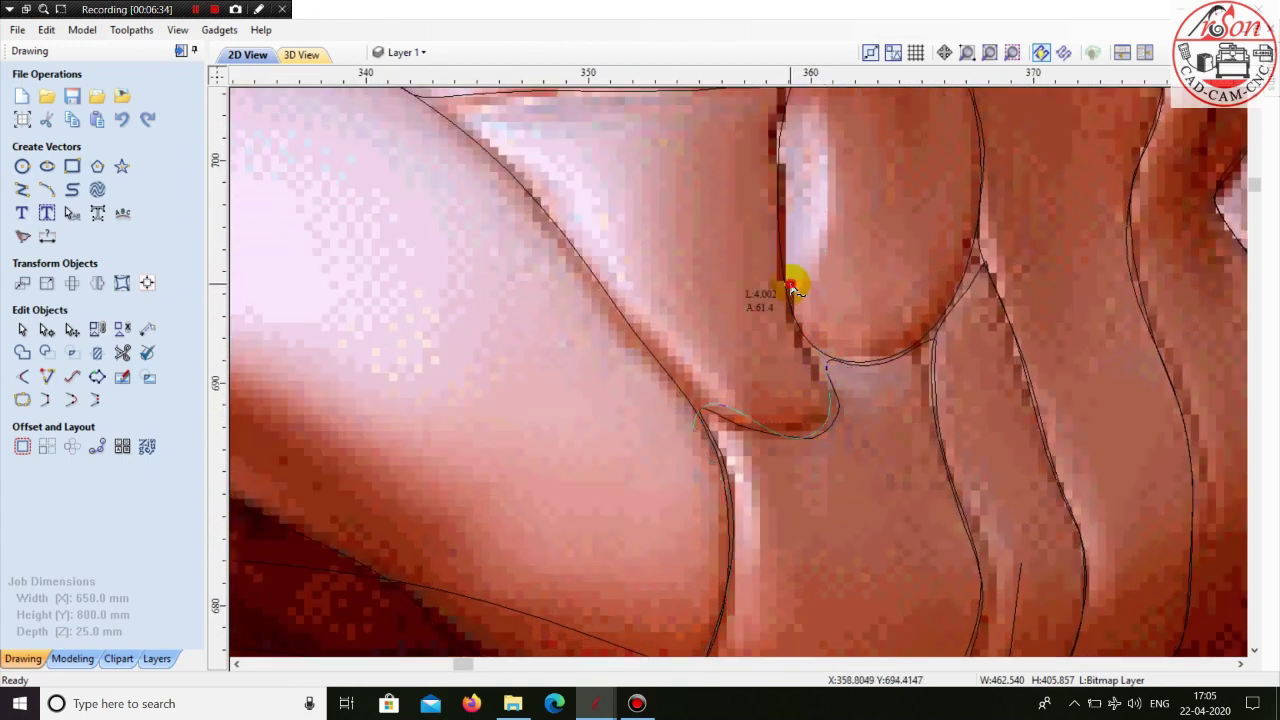
pyautogui.scroll(-3, 799, 262)
pyautogui.scroll(2, 803, 189)
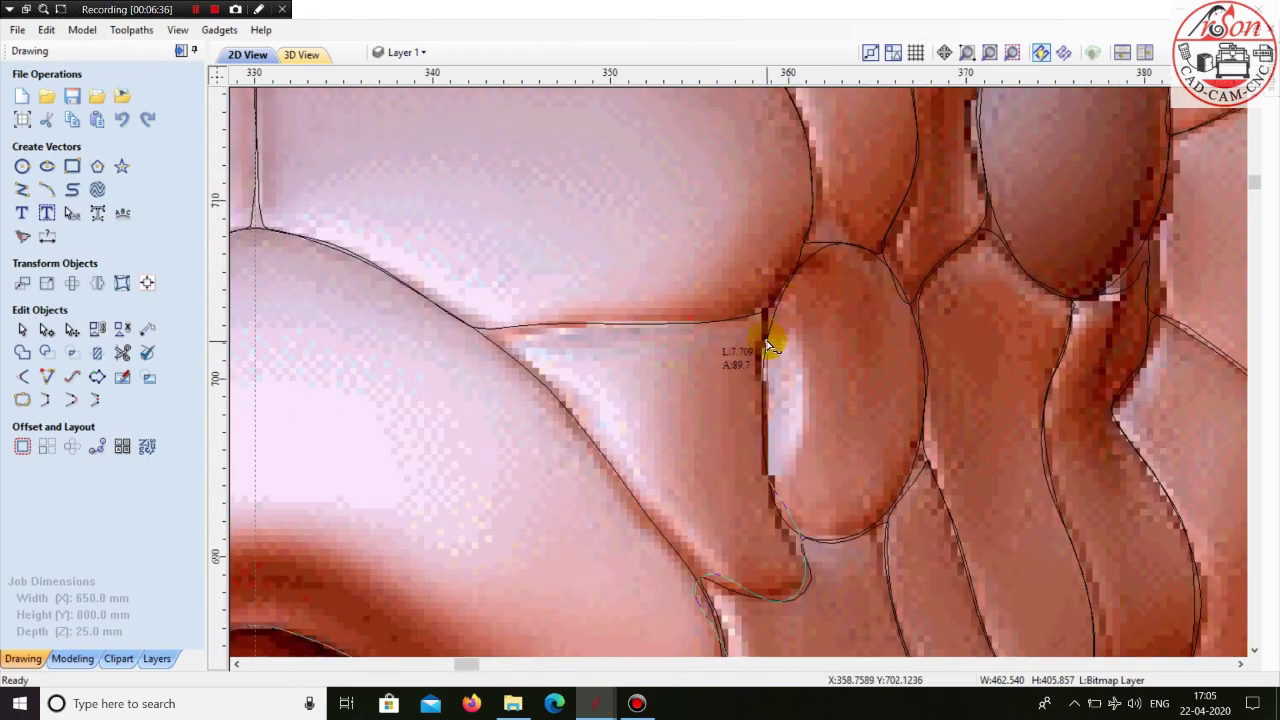
pyautogui.click(767, 342)
pyautogui.scroll(-4, 709, 363)
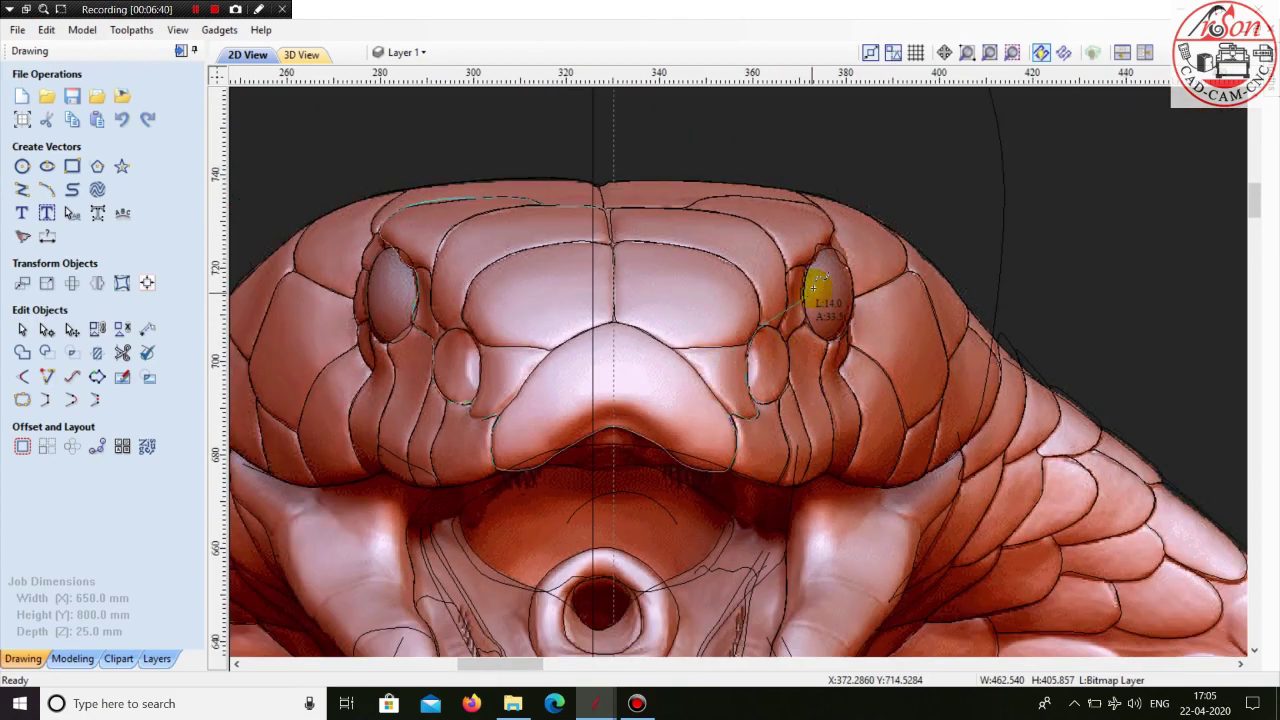
# - Trace from the right oval scale up beside the right eye and over the forehead scale, closing the outline at the centre seam
pyautogui.scroll(2, 800, 335)
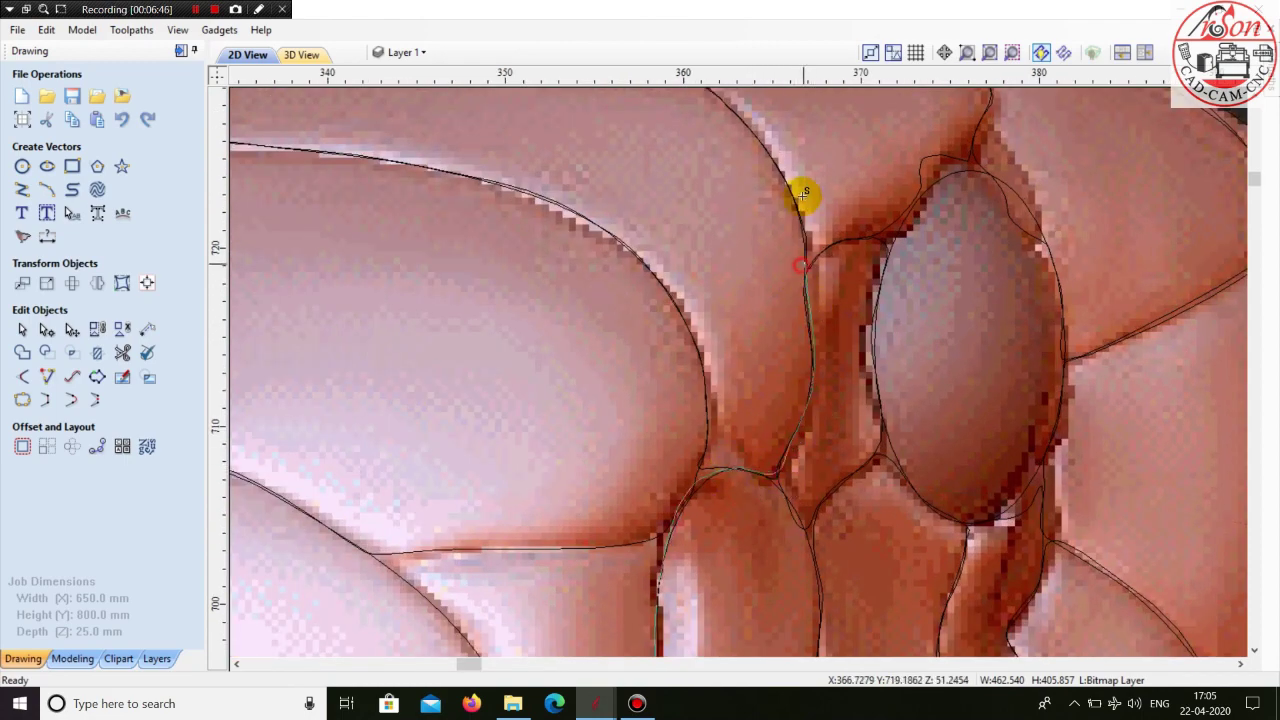
pyautogui.scroll(-4, 809, 380)
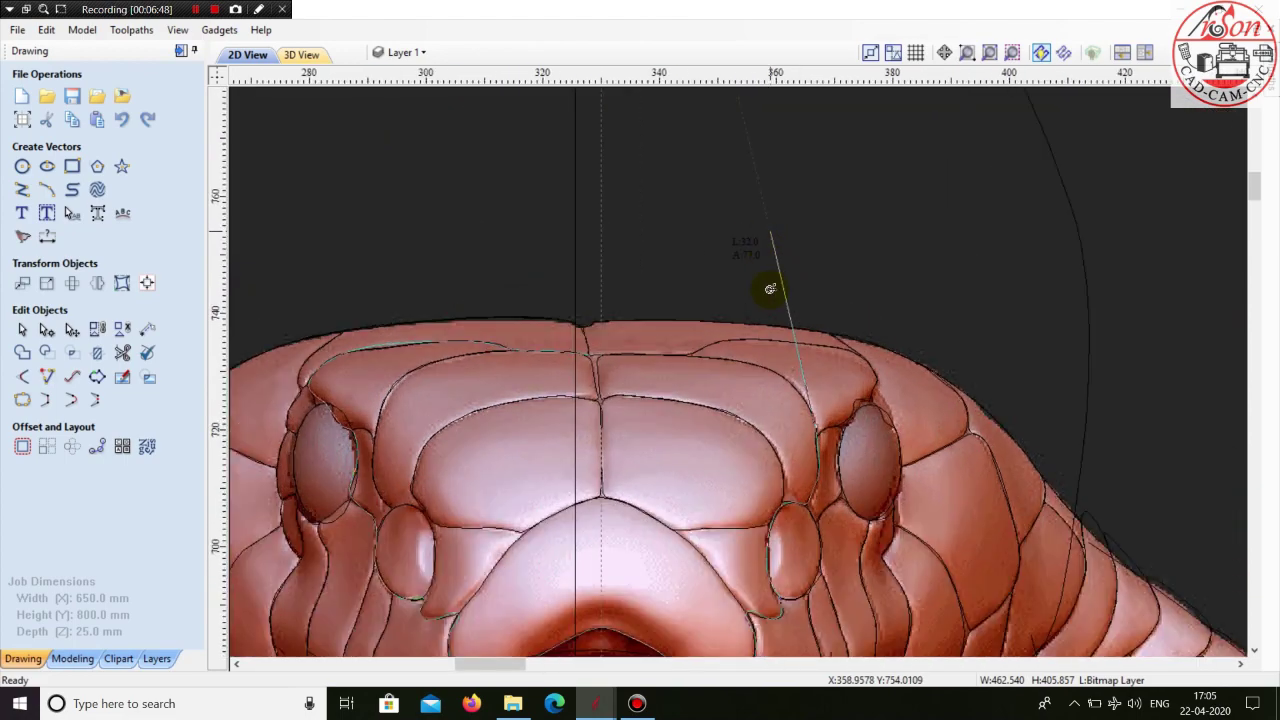
pyautogui.scroll(4, 777, 486)
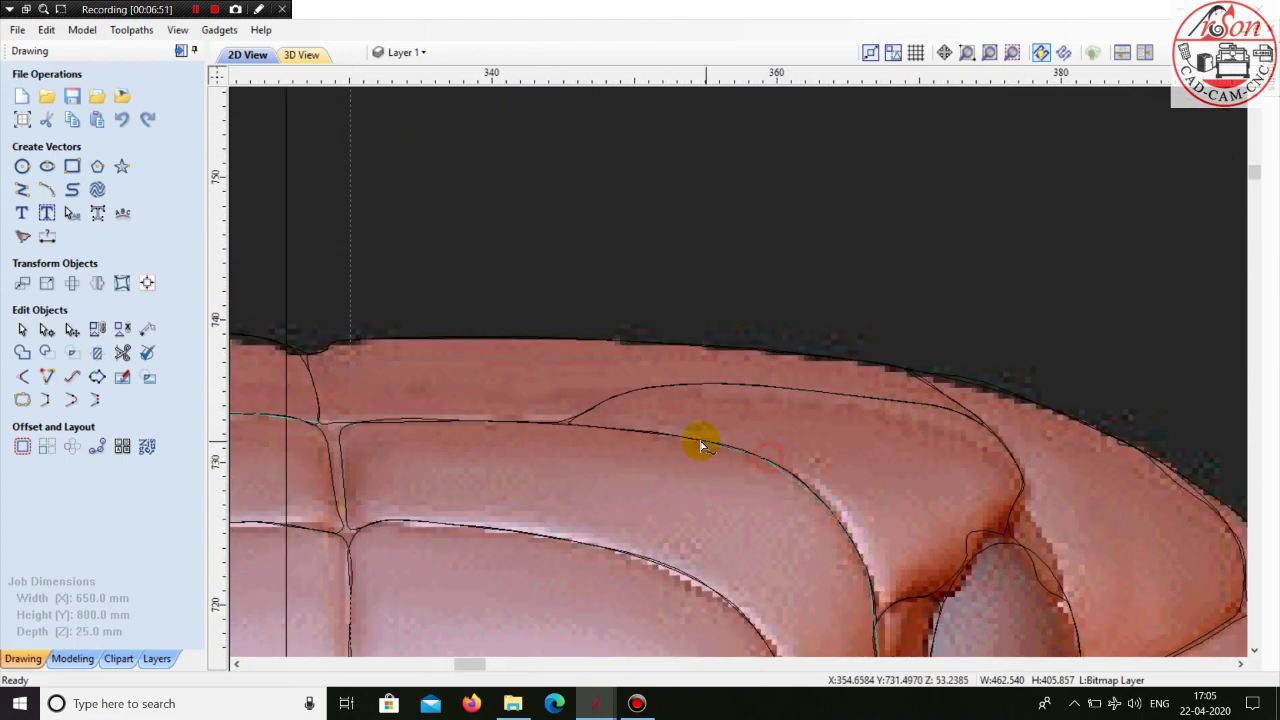
pyautogui.scroll(2, 600, 437)
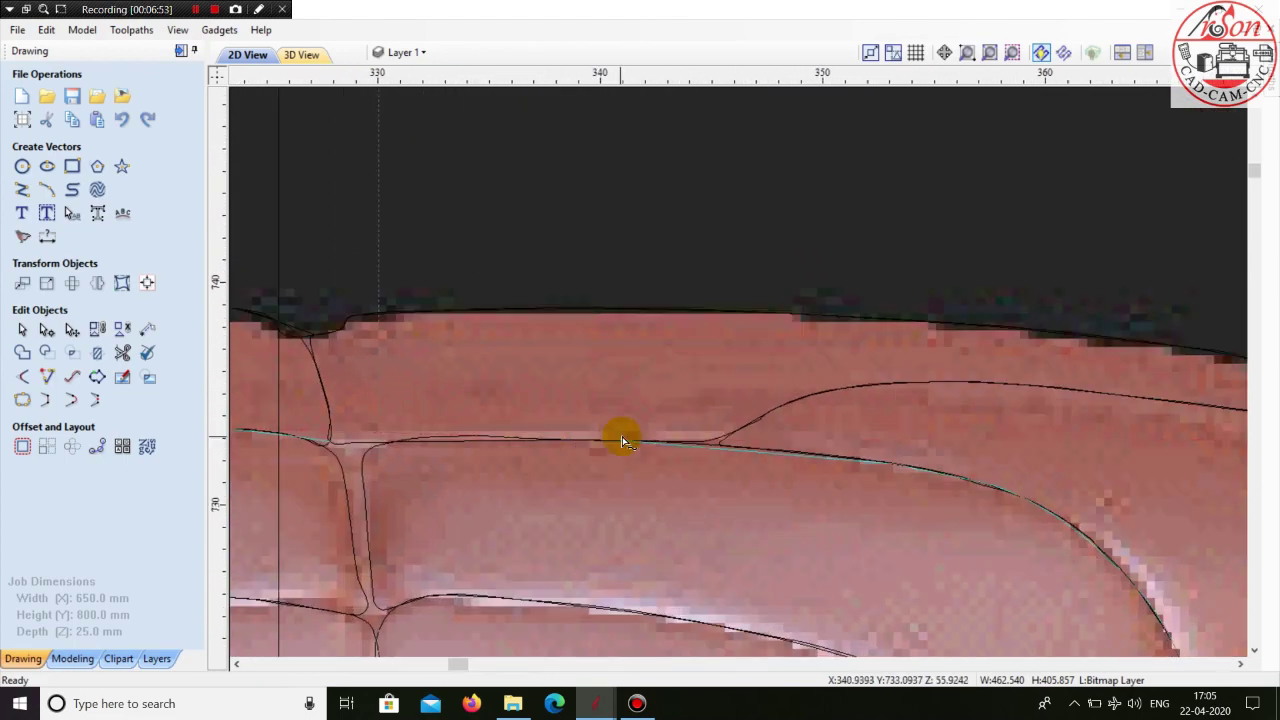
pyautogui.scroll(-2, 586, 443)
pyautogui.scroll(4, 614, 446)
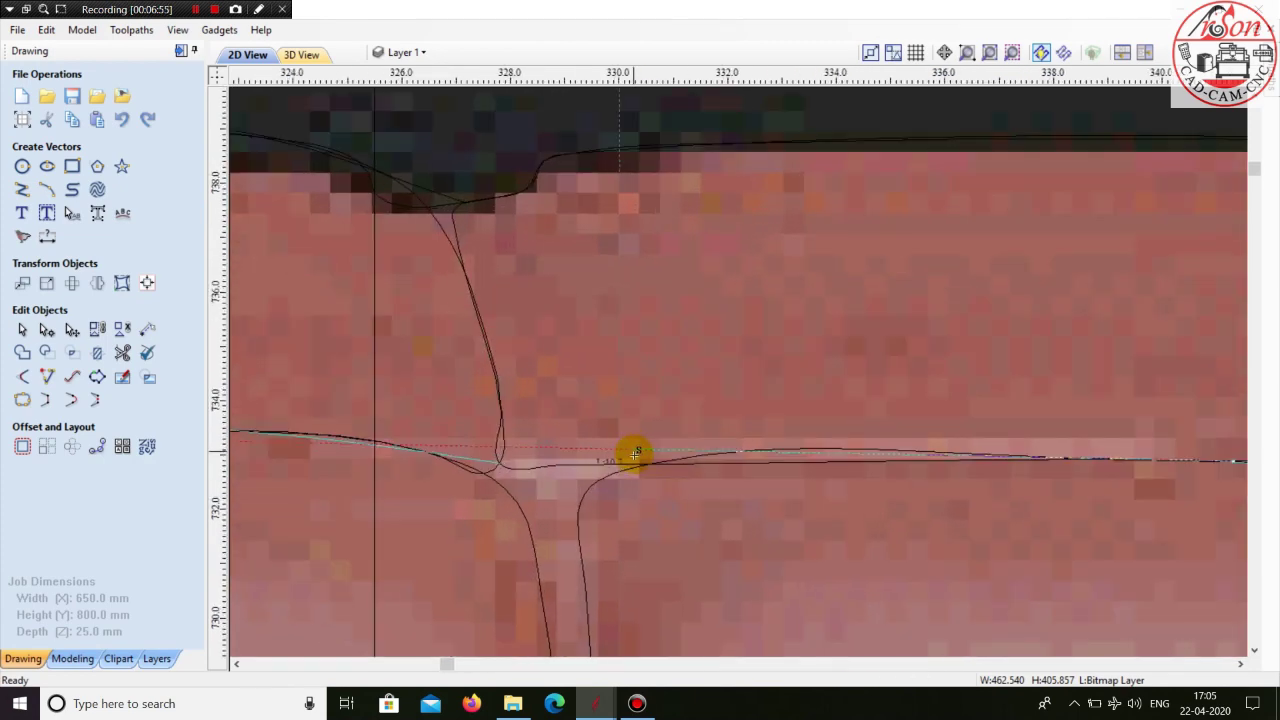
pyautogui.scroll(3, 600, 466)
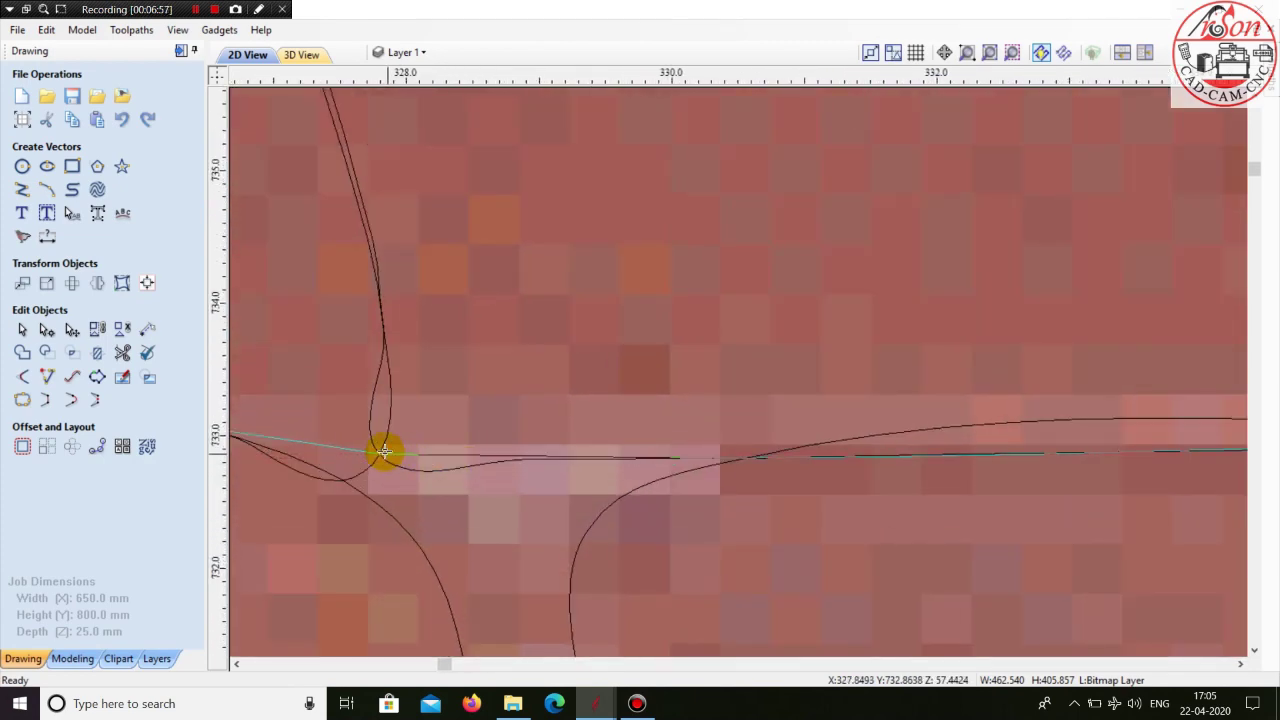
pyautogui.scroll(-5, 826, 343)
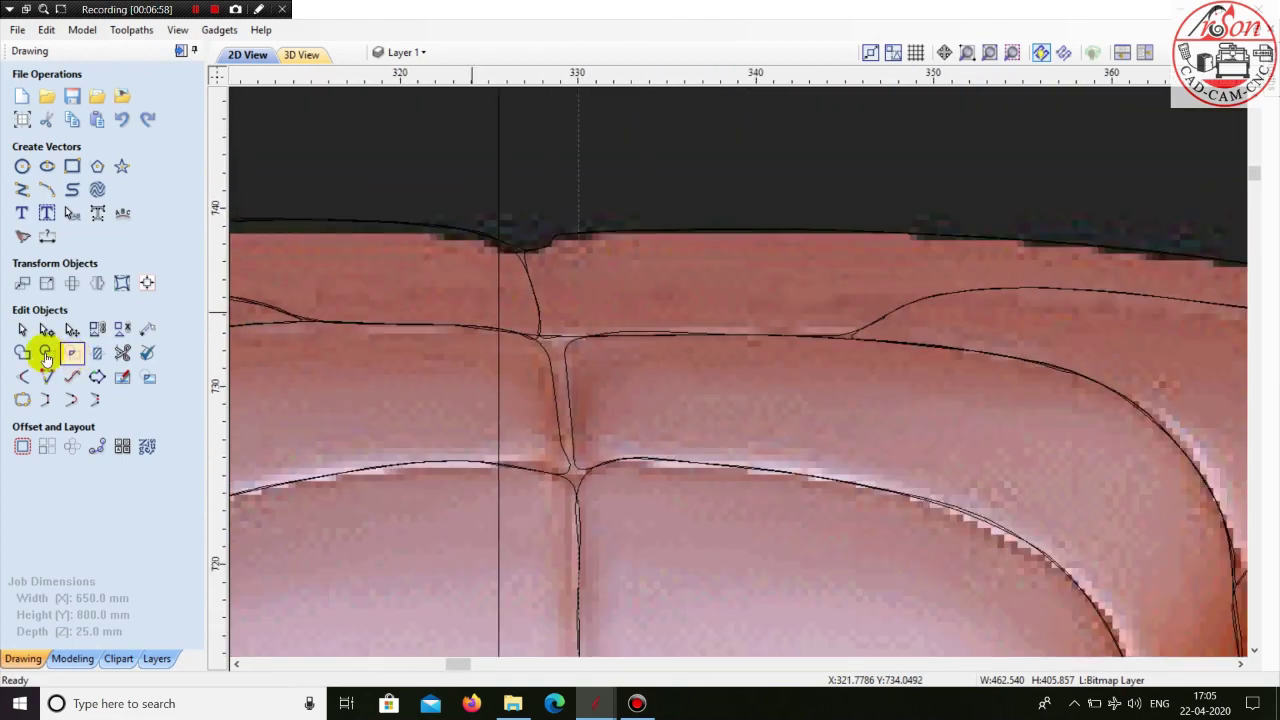
# - Create a rounded shape from the closed forehead and snout outline with a 48.6° angle, 0.0 mm base height and no height limit
pyautogui.click(22, 334)
pyautogui.click(566, 342)
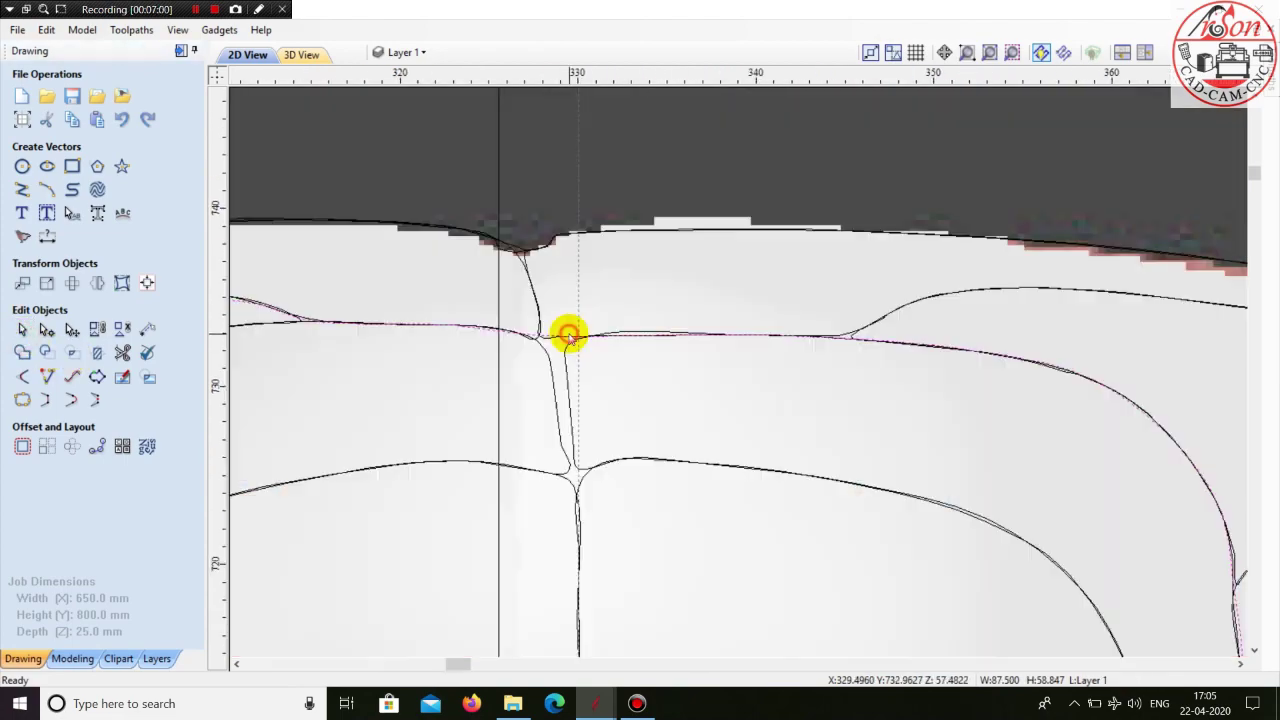
pyautogui.scroll(-5, 605, 276)
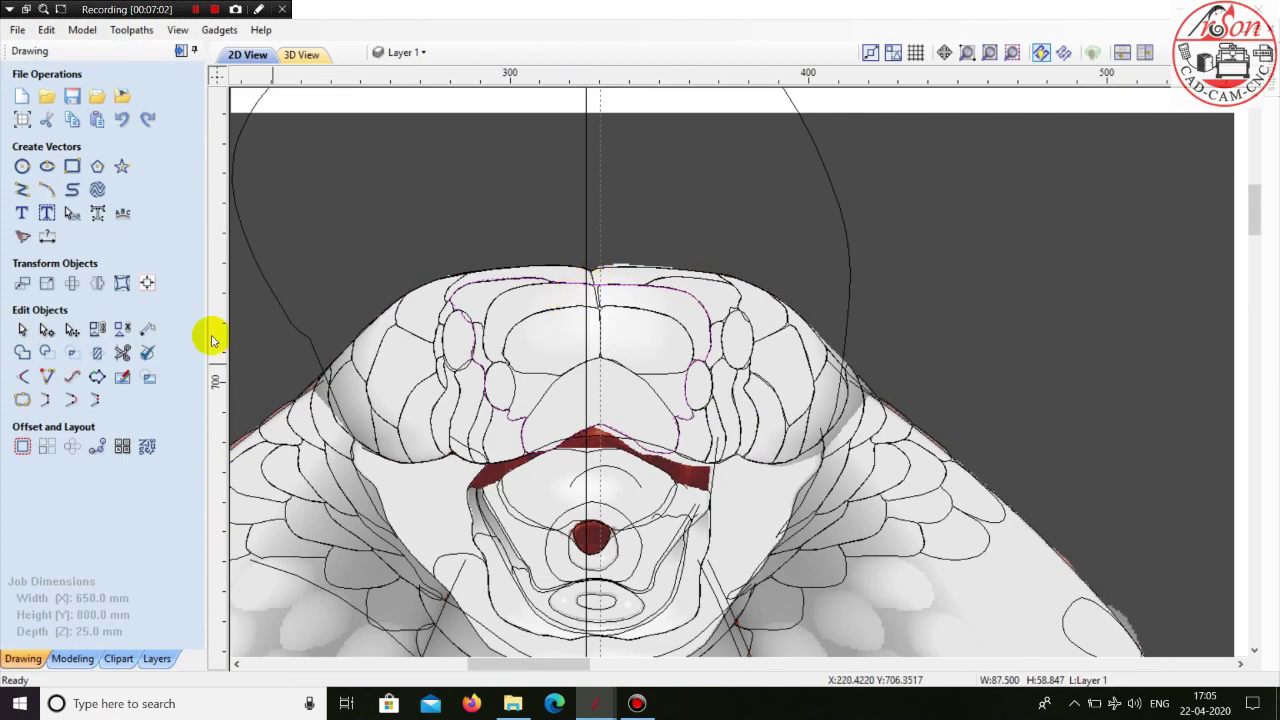
pyautogui.click(72, 658)
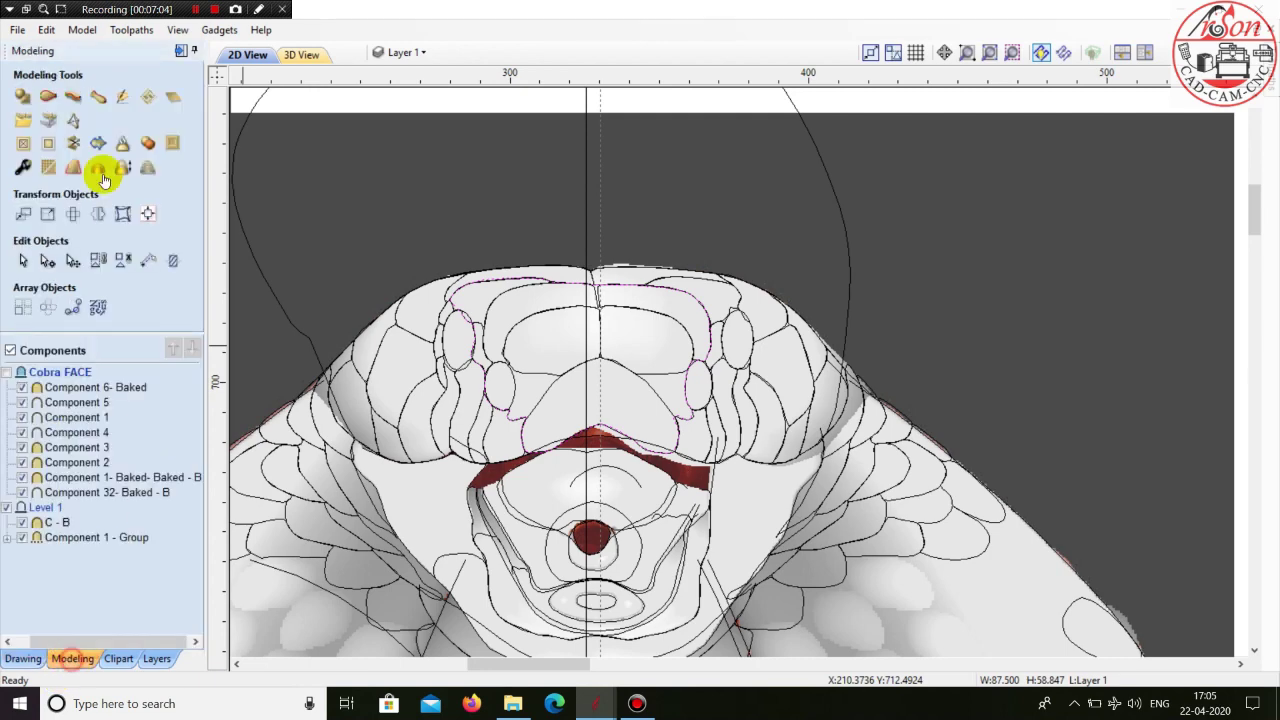
pyautogui.click(47, 97)
pyautogui.click(285, 55)
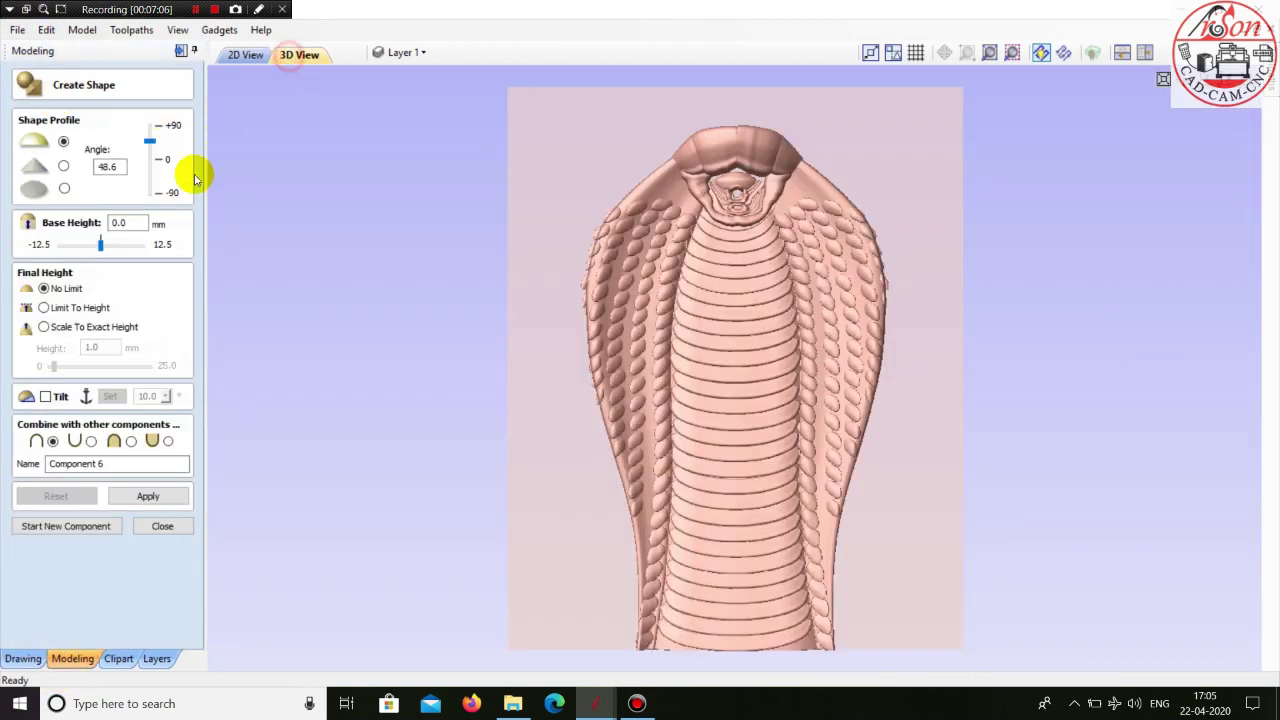
pyautogui.click(148, 497)
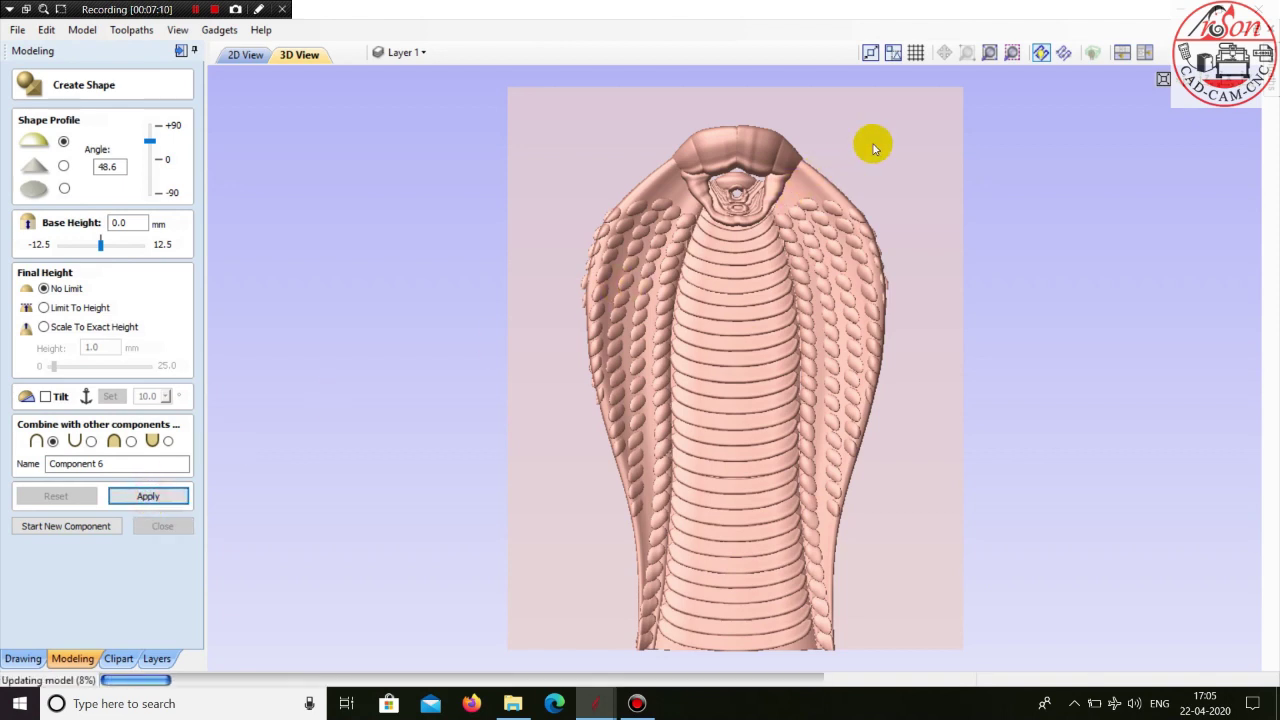
# - Raise the forehead shape's angle to 66.6°, reapply it and finish the component
pyautogui.moveTo(877, 145); pyautogui.dragTo(640, 190)
pyautogui.moveTo(149, 141); pyautogui.dragTo(150, 140)
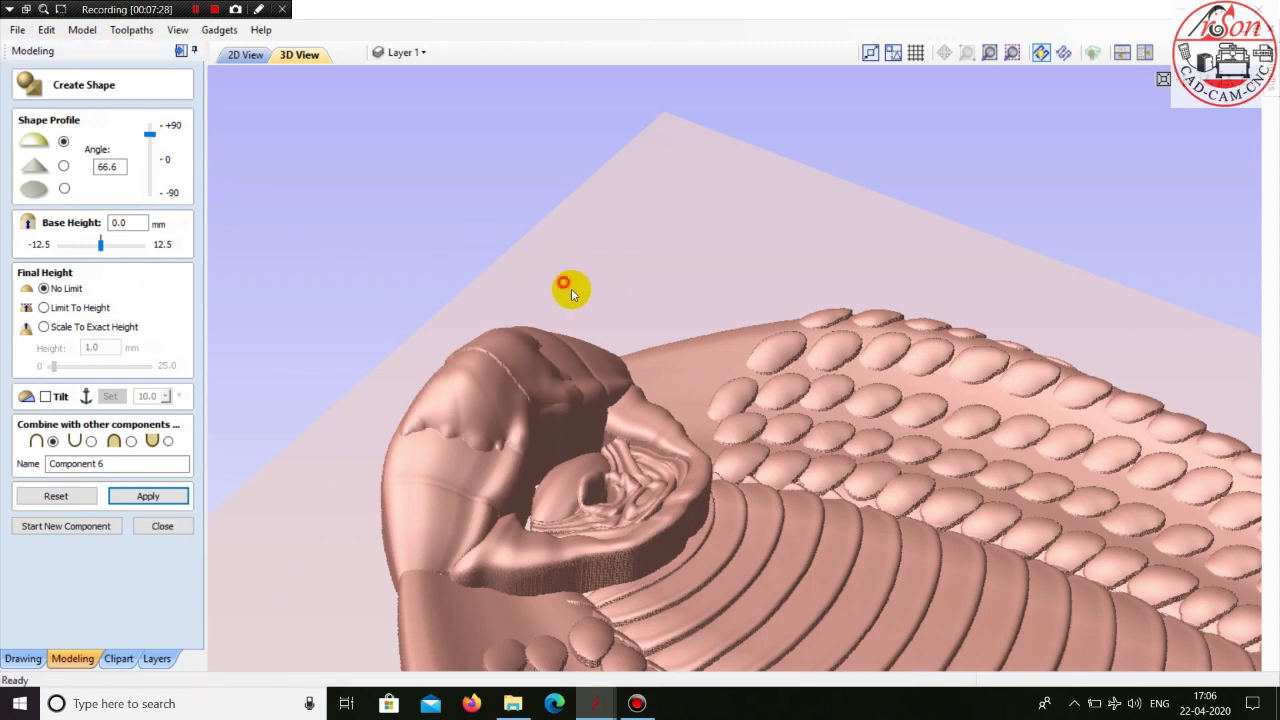
pyautogui.moveTo(571, 288); pyautogui.dragTo(760, 300)
pyautogui.scroll(5, 831, 346)
pyautogui.moveTo(1125, 338); pyautogui.dragTo(1194, 434)
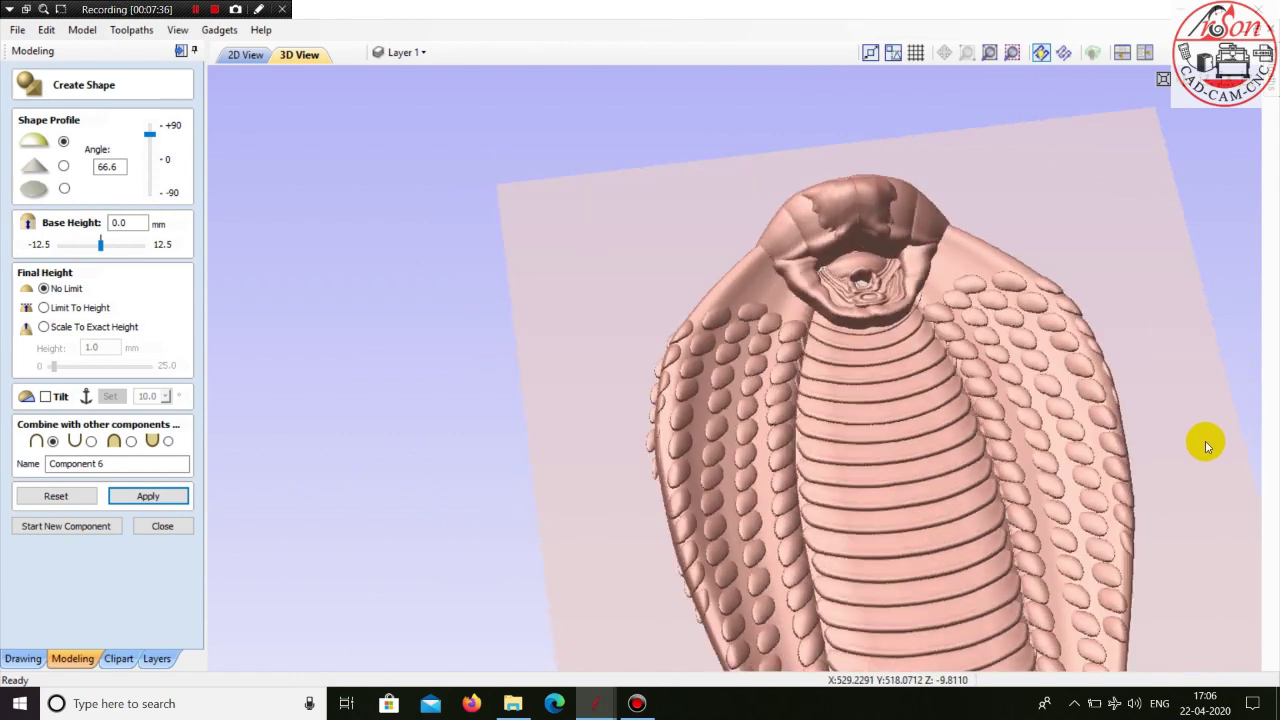
pyautogui.moveTo(1103, 194); pyautogui.dragTo(785, 289)
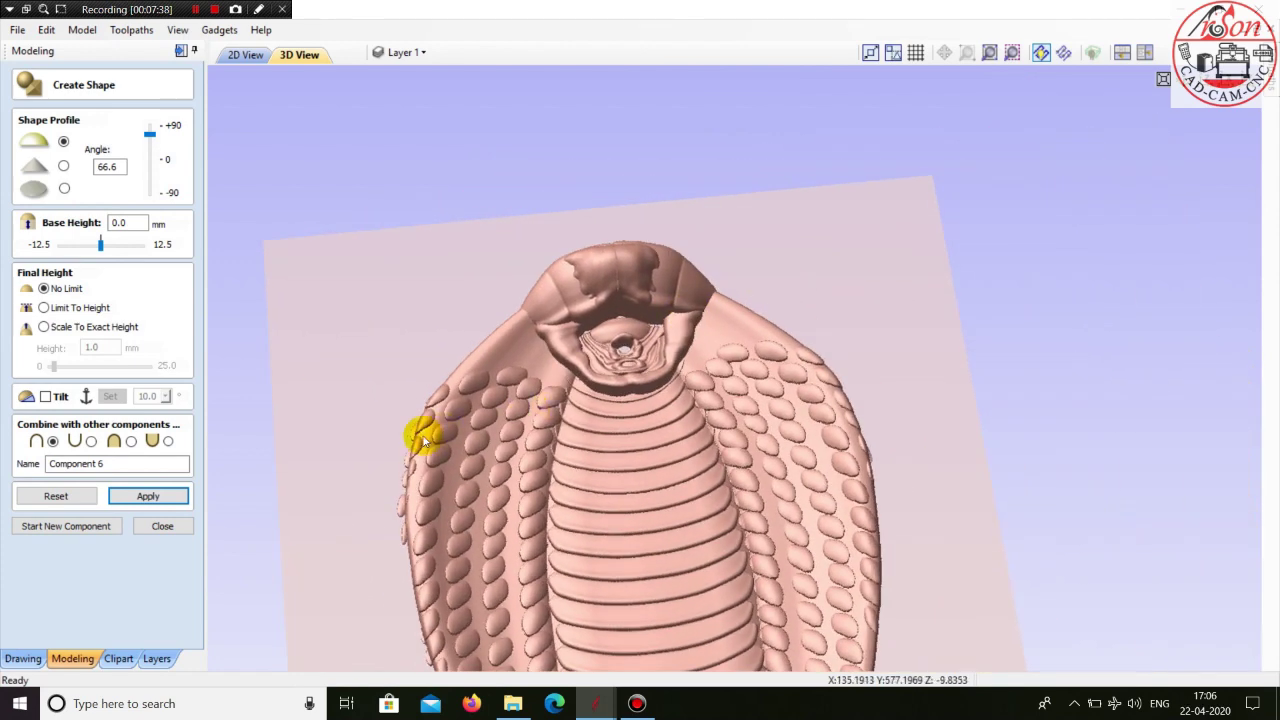
pyautogui.click(90, 527)
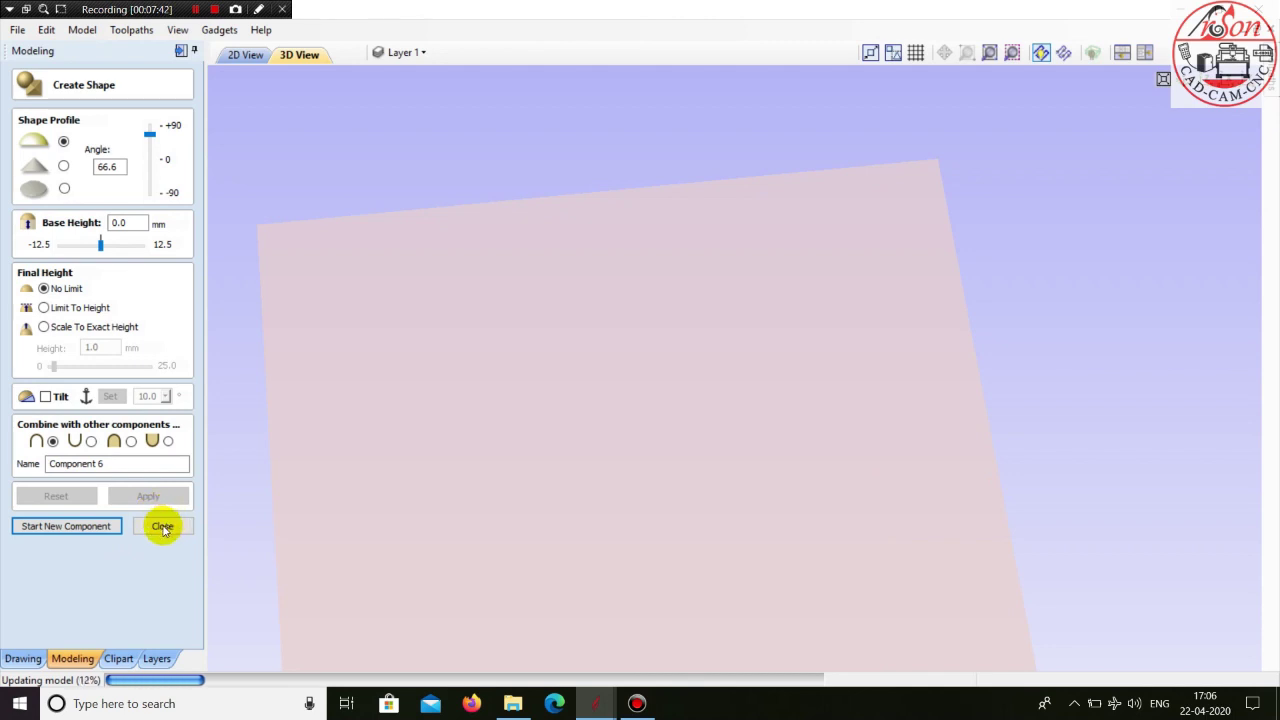
pyautogui.click(163, 527)
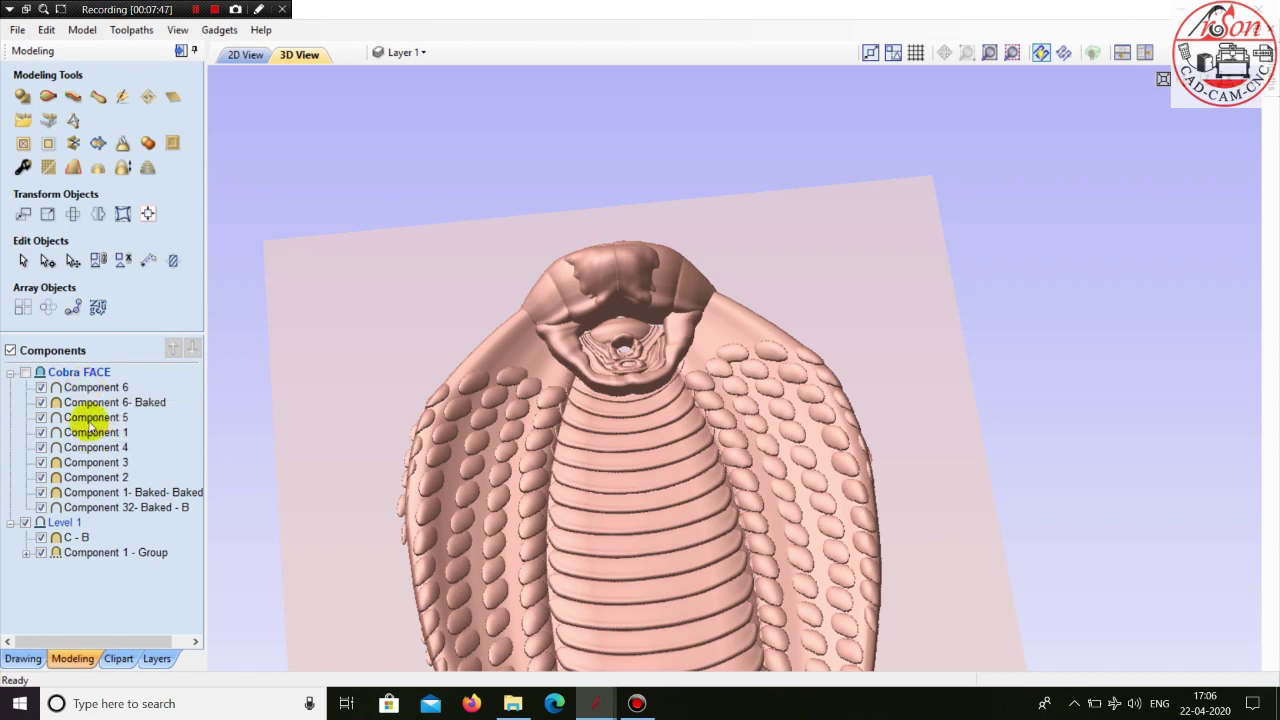
pyautogui.rightClick(79, 374)
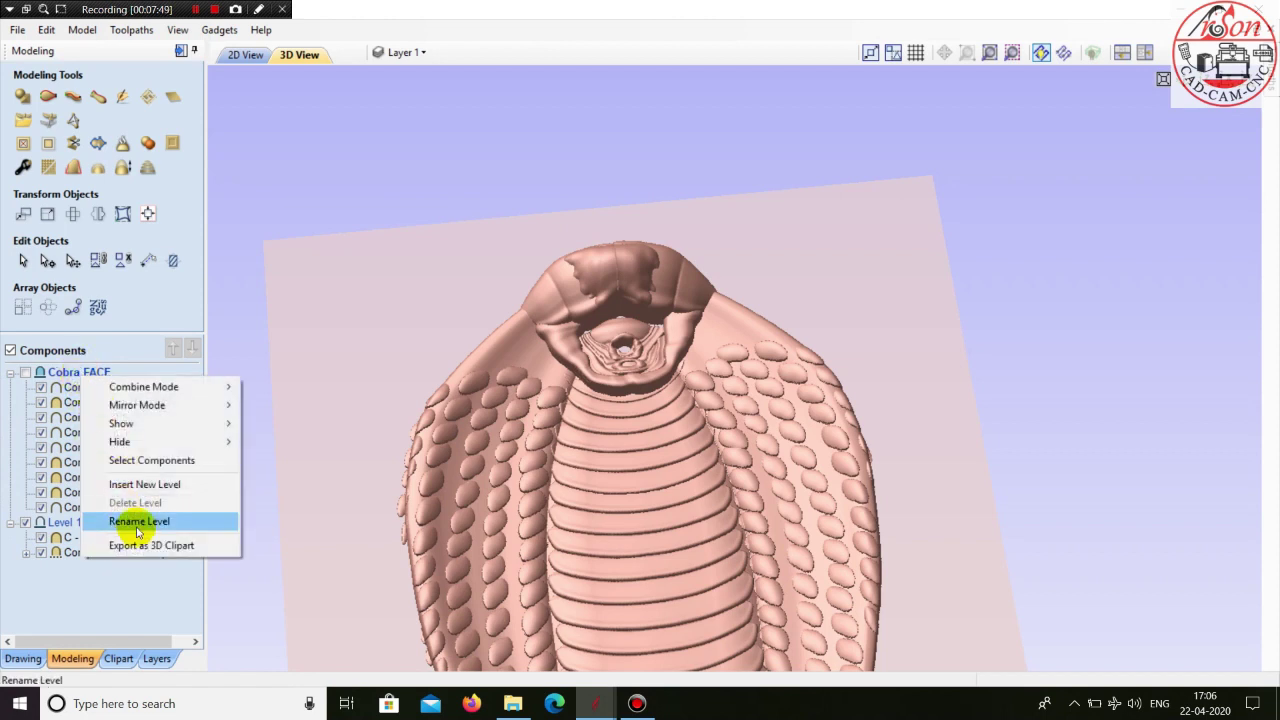
pyautogui.click(128, 596)
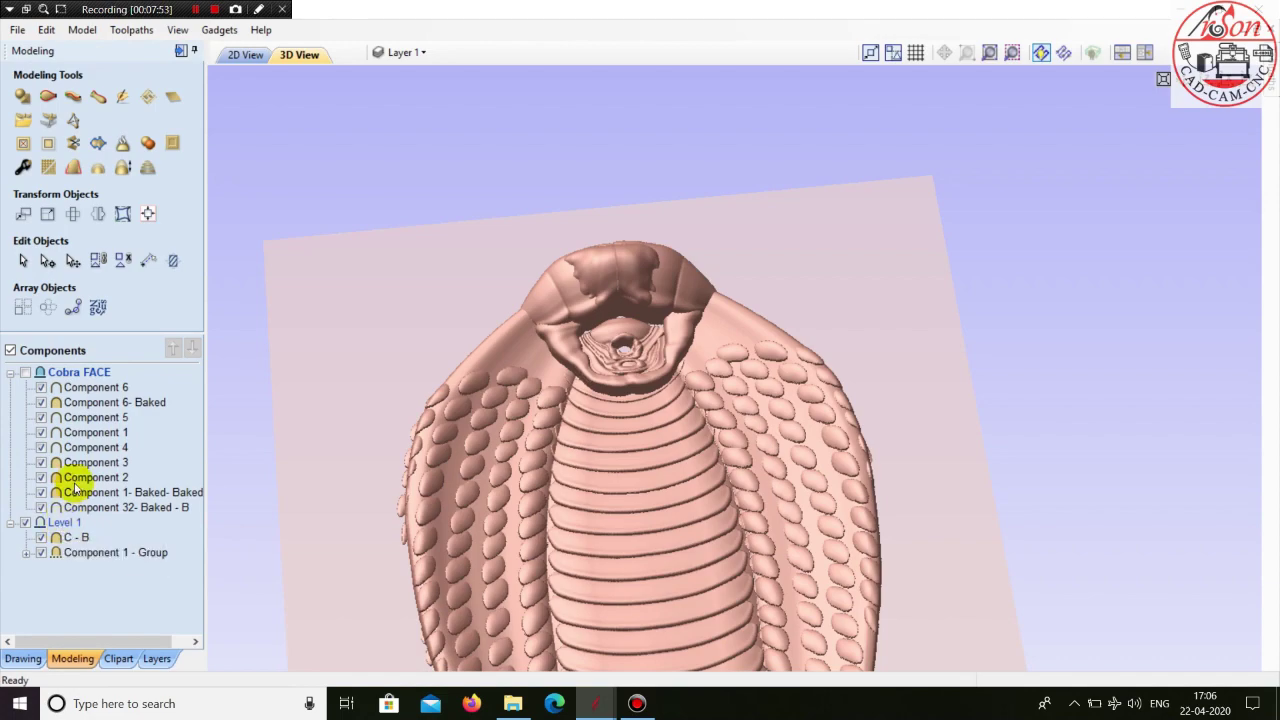
# - Select the cobra reference image in the 2D view and create a 3D component from that bitmap
pyautogui.click(248, 58)
pyautogui.scroll(-5, 623, 329)
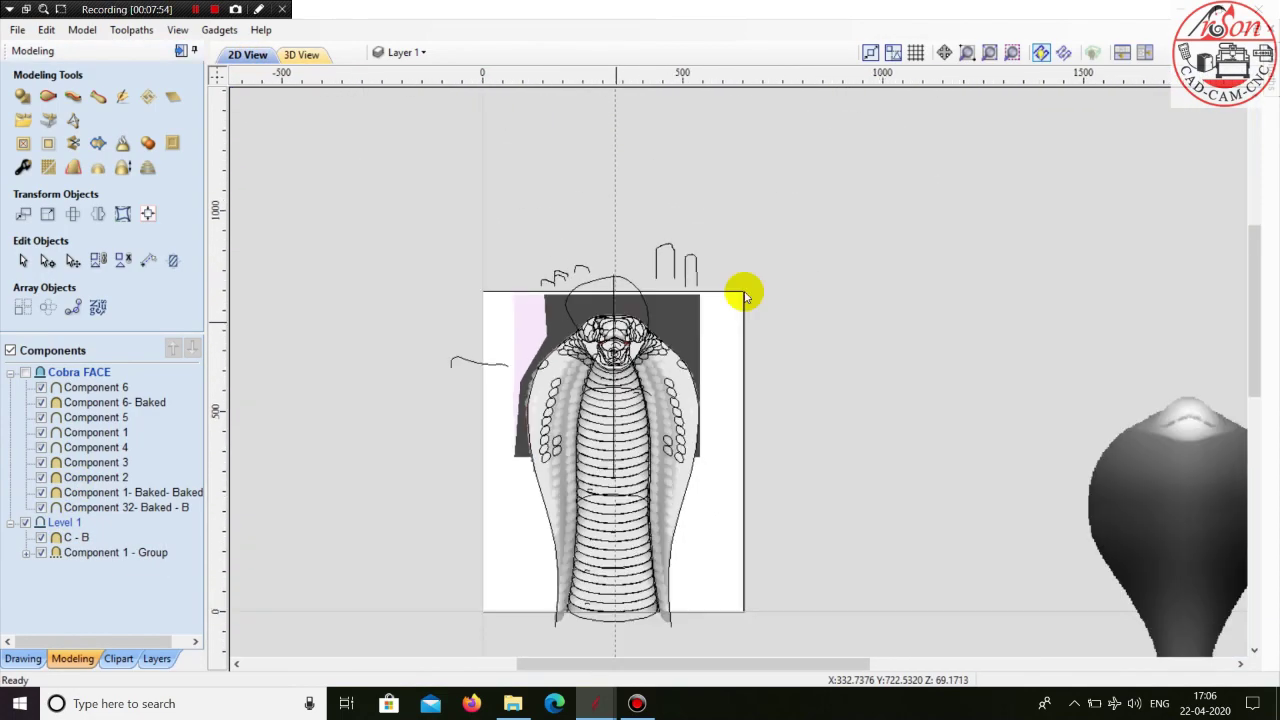
pyautogui.scroll(2, 701, 296)
pyautogui.click(659, 345)
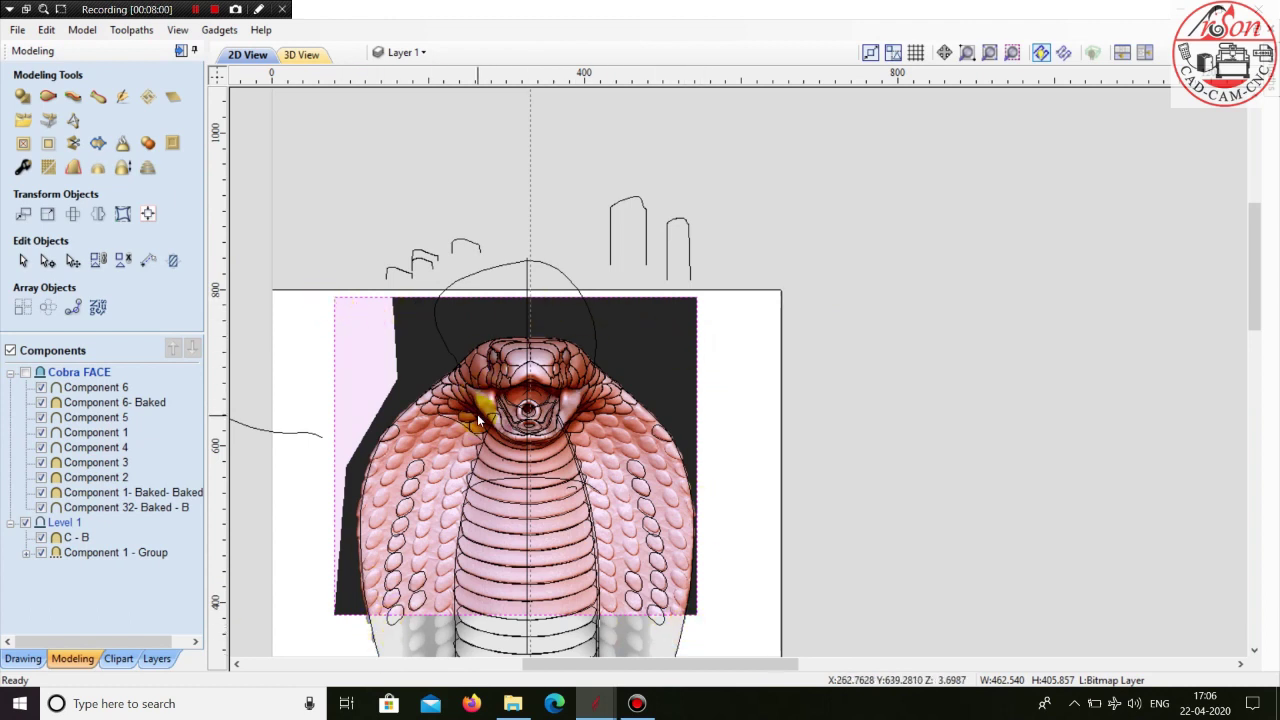
pyautogui.scroll(1, 462, 418)
pyautogui.scroll(2, 502, 362)
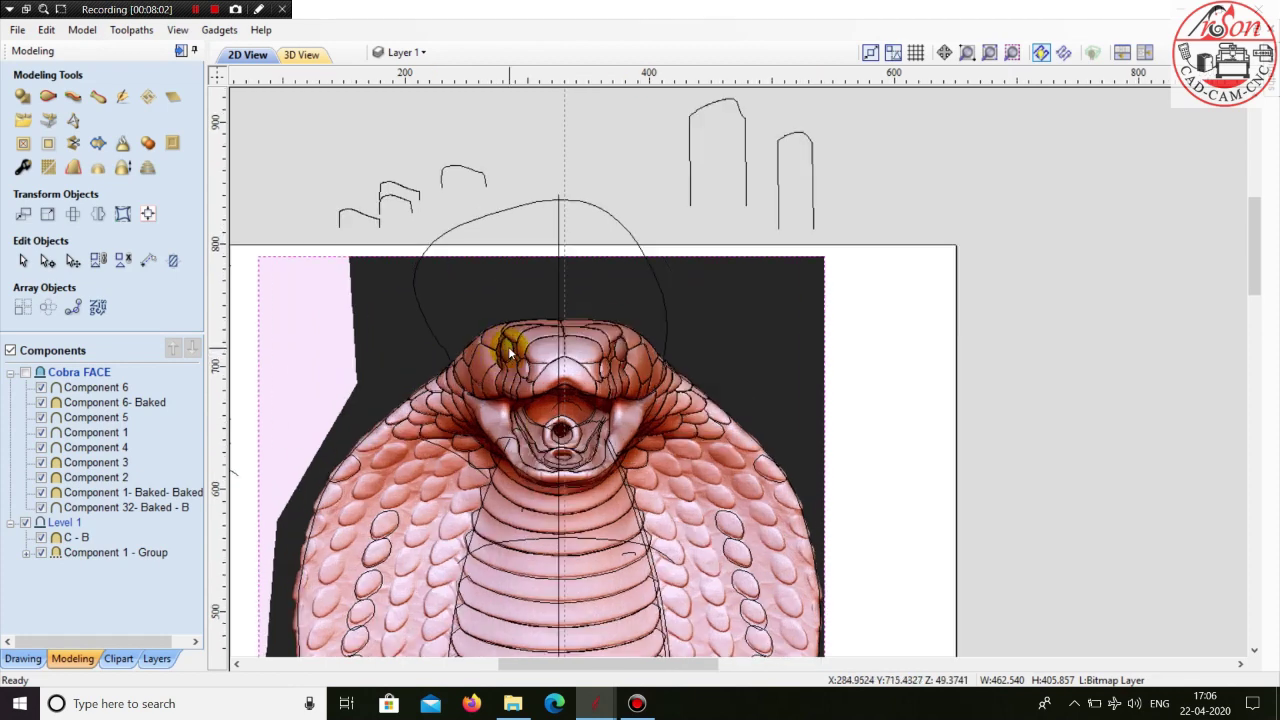
pyautogui.scroll(-2, 579, 399)
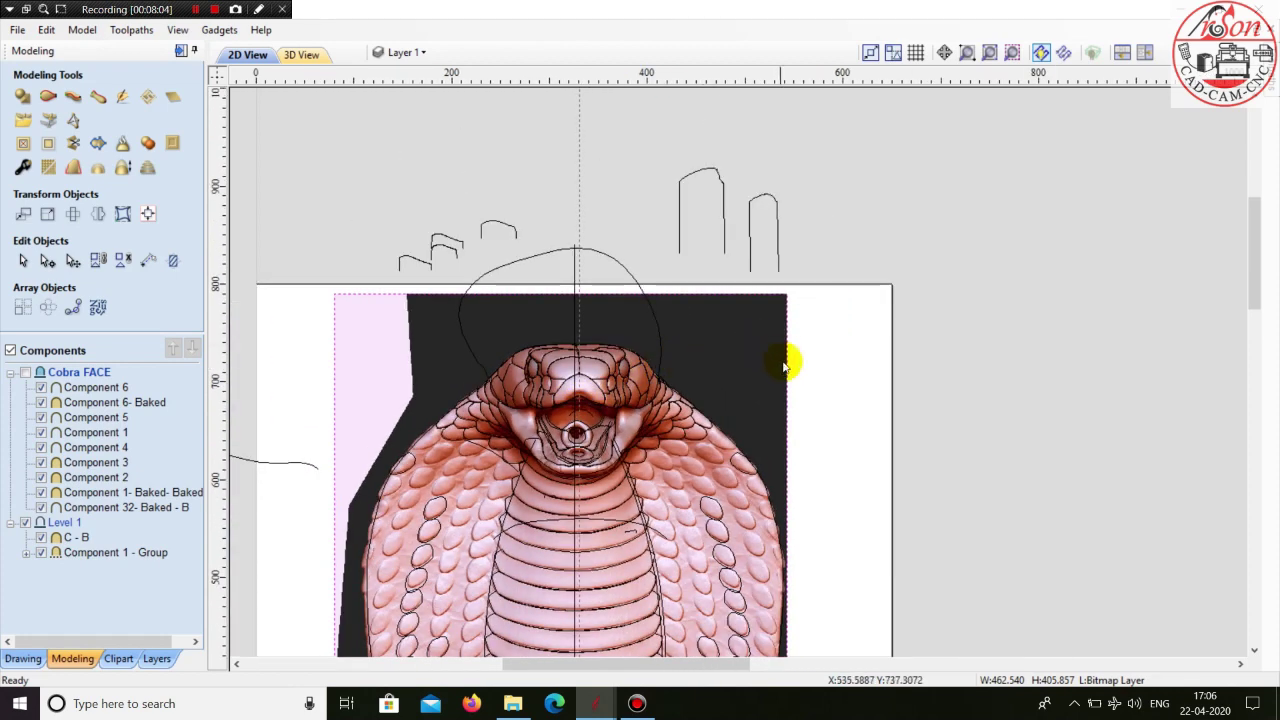
pyautogui.scroll(-4, 784, 365)
pyautogui.click(822, 398)
pyautogui.scroll(1, 760, 370)
pyautogui.click(764, 365)
pyautogui.scroll(2, 828, 392)
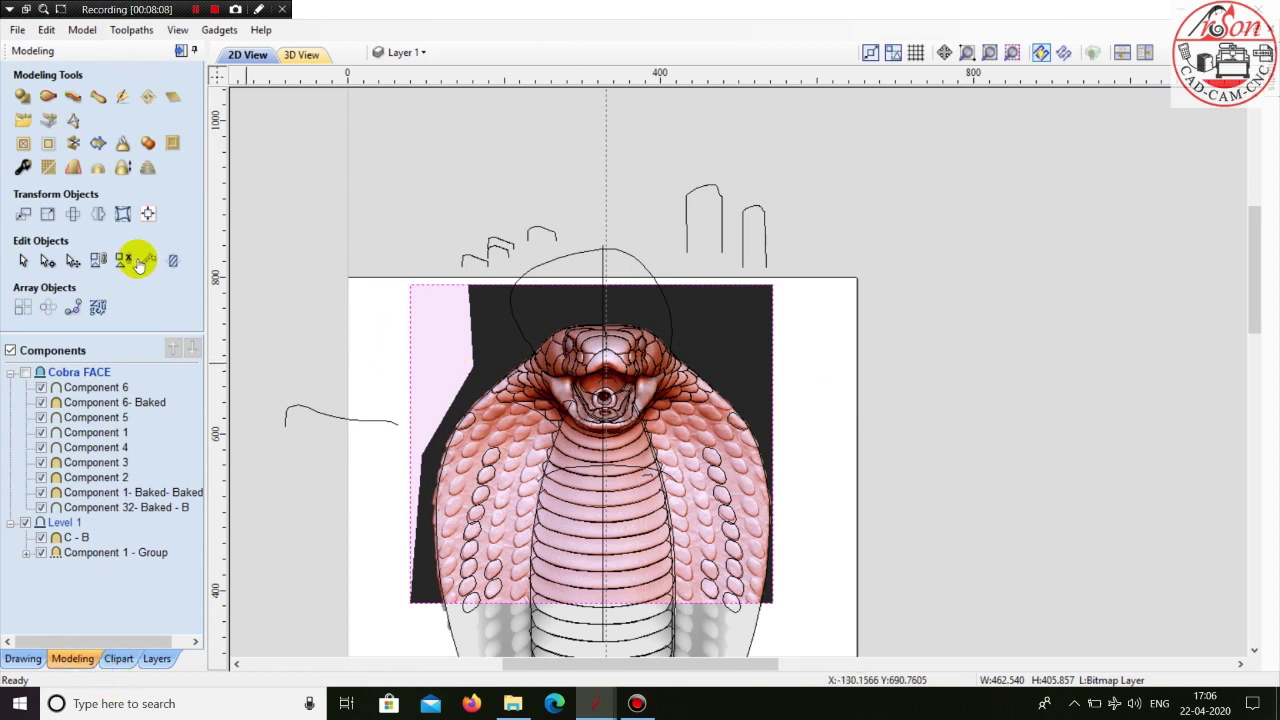
pyautogui.click(49, 124)
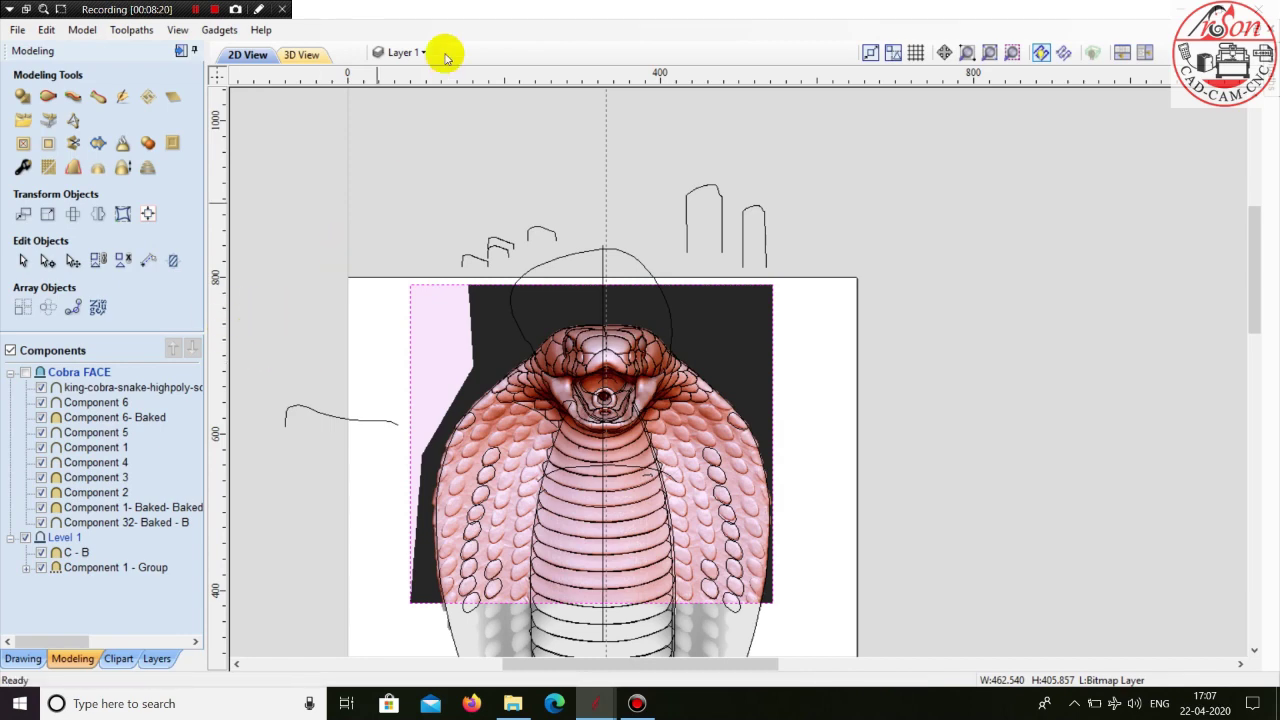
# - Examine the bitmap-based relief around the cobra's head and hood in the 3D view
pyautogui.click(315, 54)
pyautogui.moveTo(966, 434); pyautogui.dragTo(723, 457)
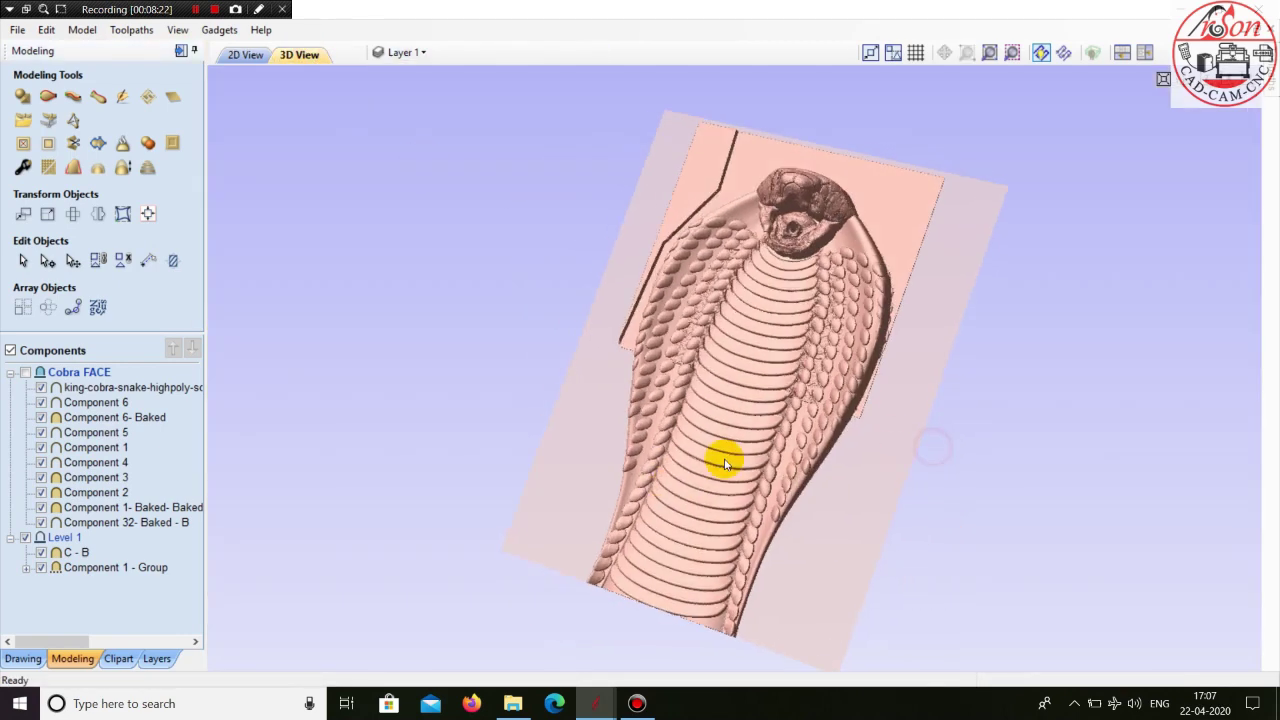
pyautogui.moveTo(923, 366); pyautogui.dragTo(778, 362)
pyautogui.scroll(3, 778, 362)
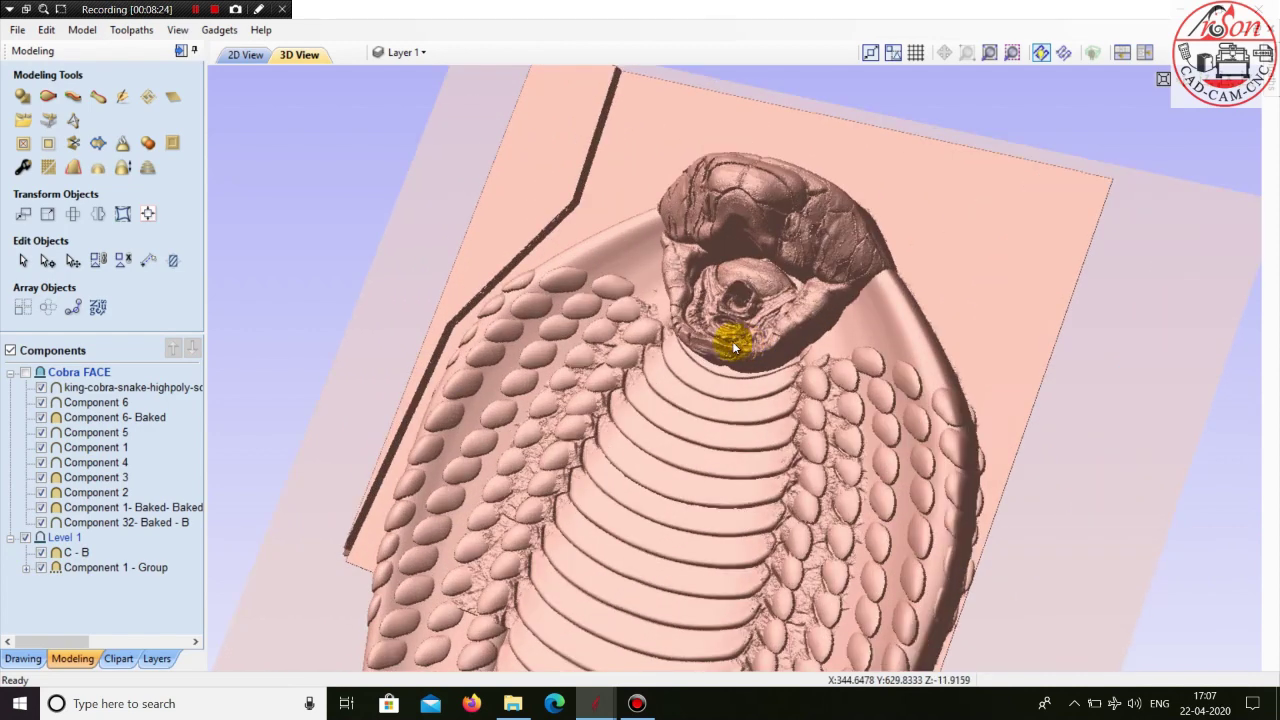
pyautogui.scroll(1, 657, 368)
pyautogui.scroll(-2, 657, 368)
pyautogui.moveTo(491, 617); pyautogui.dragTo(529, 586)
# - Move the king-cobra image component to a new level named COBRA IMAGE RELIEF with combine mode Add
pyautogui.click(666, 242)
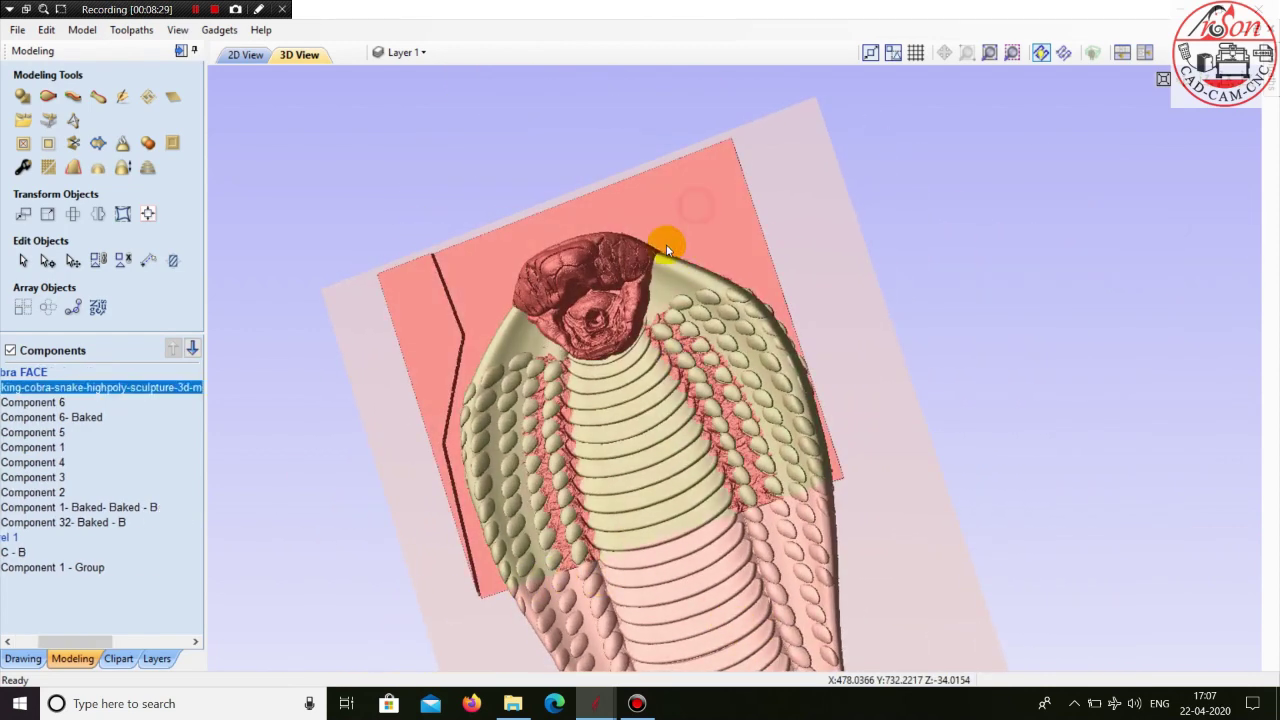
pyautogui.moveTo(56, 641); pyautogui.dragTo(14, 646)
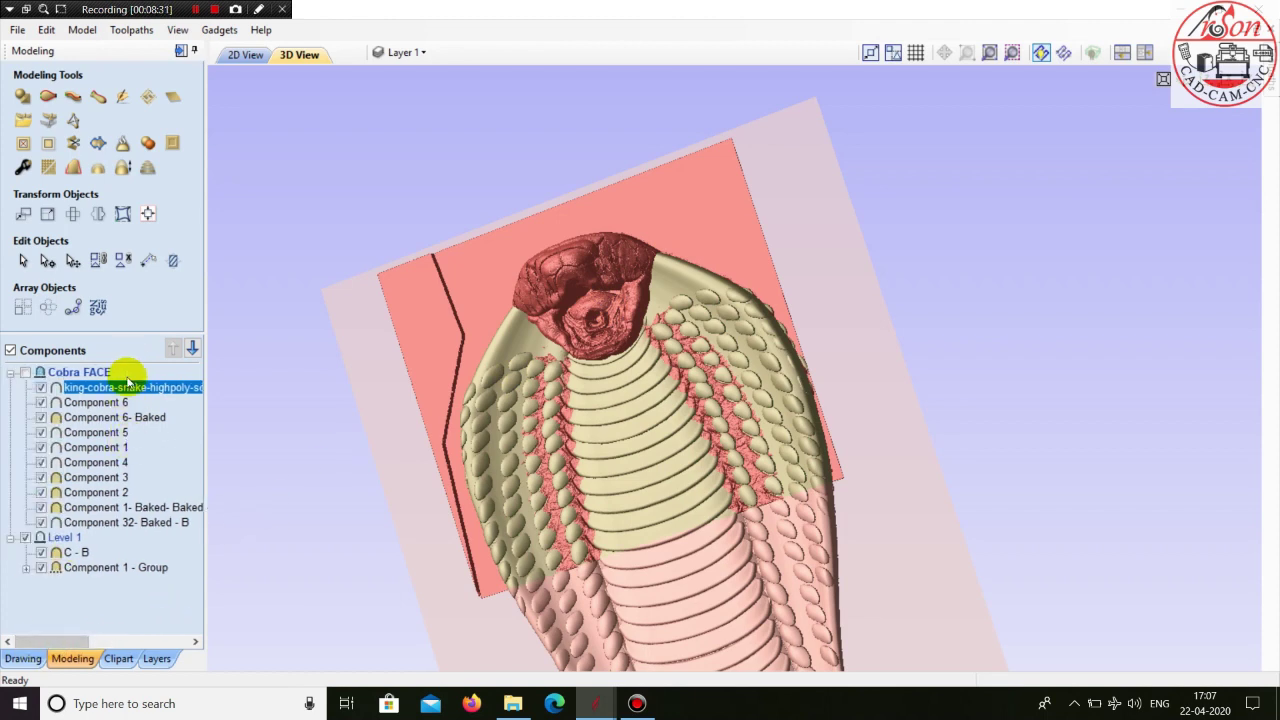
pyautogui.moveTo(109, 396)
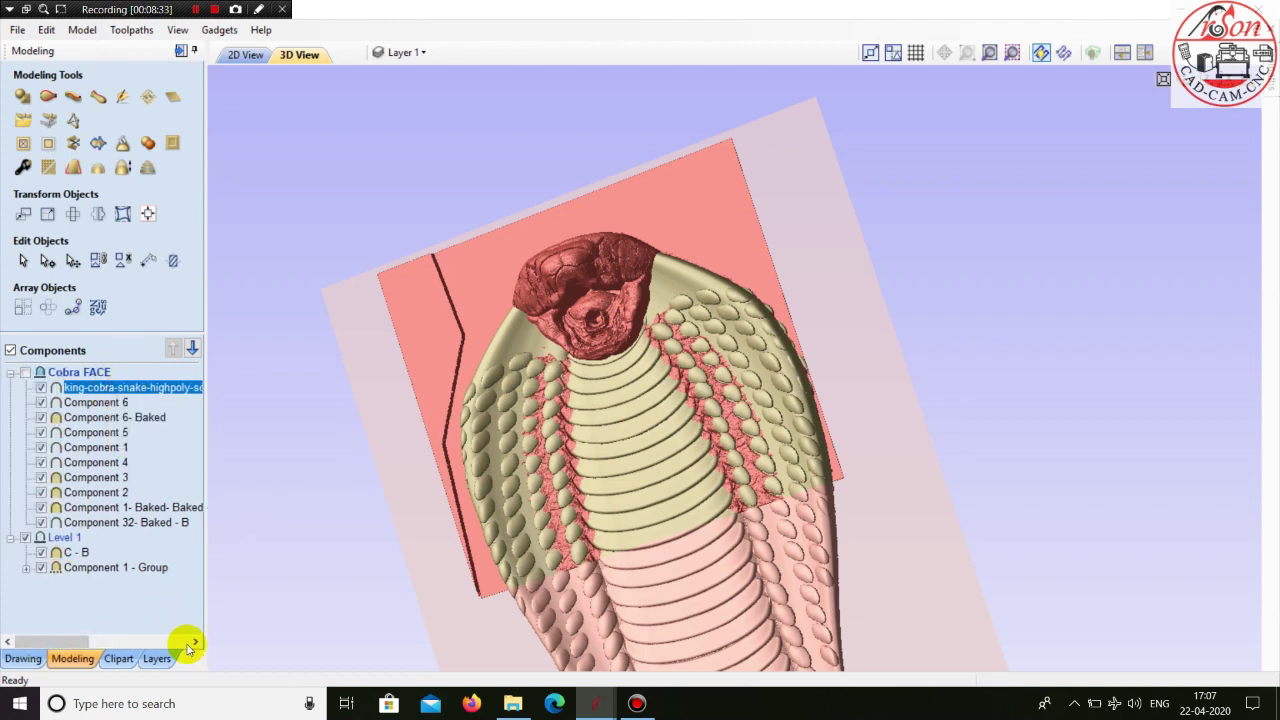
pyautogui.moveTo(86, 645)
pyautogui.mouseDown()
pyautogui.moveTo(186, 638)
pyautogui.moveTo(88, 640)
pyautogui.mouseUp()
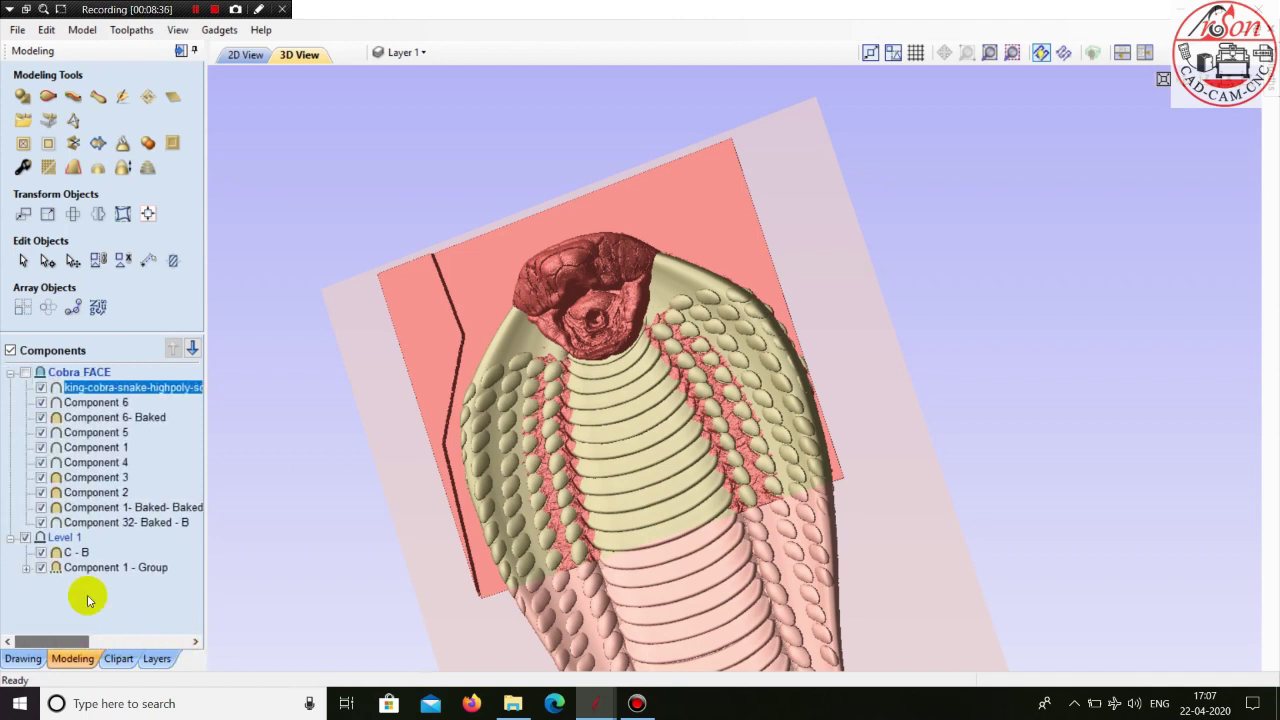
pyautogui.rightClick(136, 391)
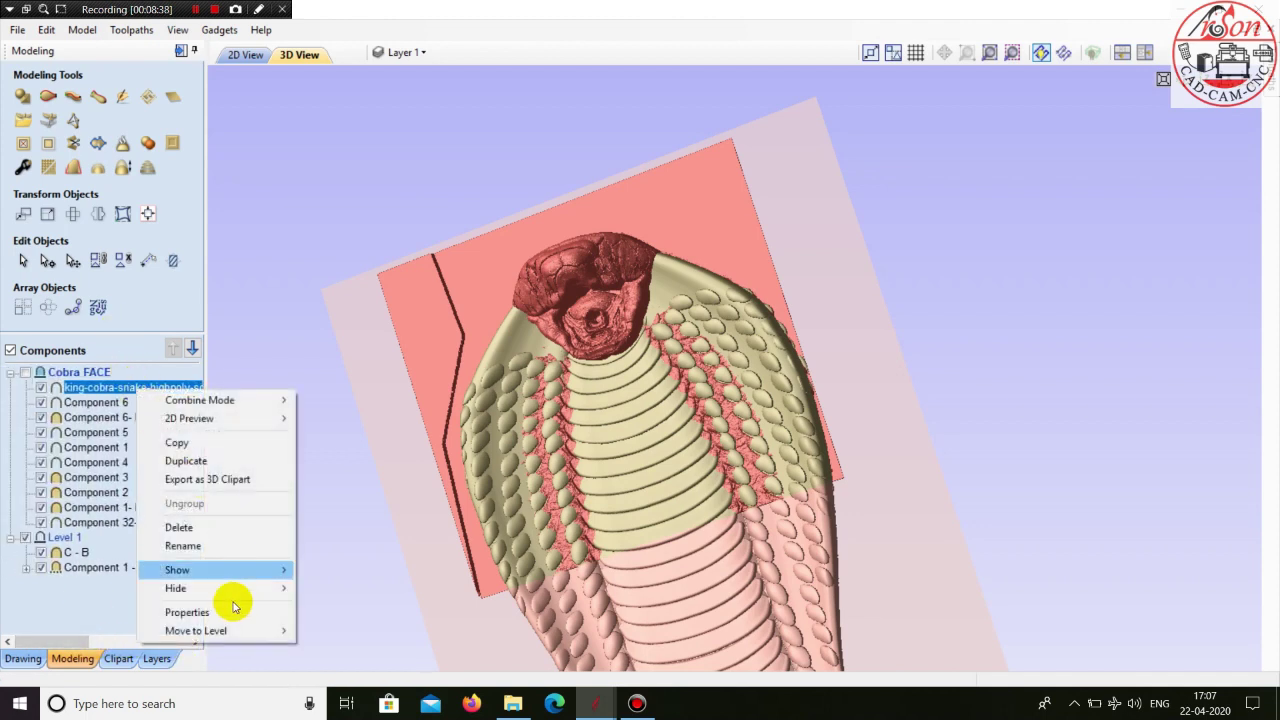
pyautogui.moveTo(238, 630)
pyautogui.click(352, 672)
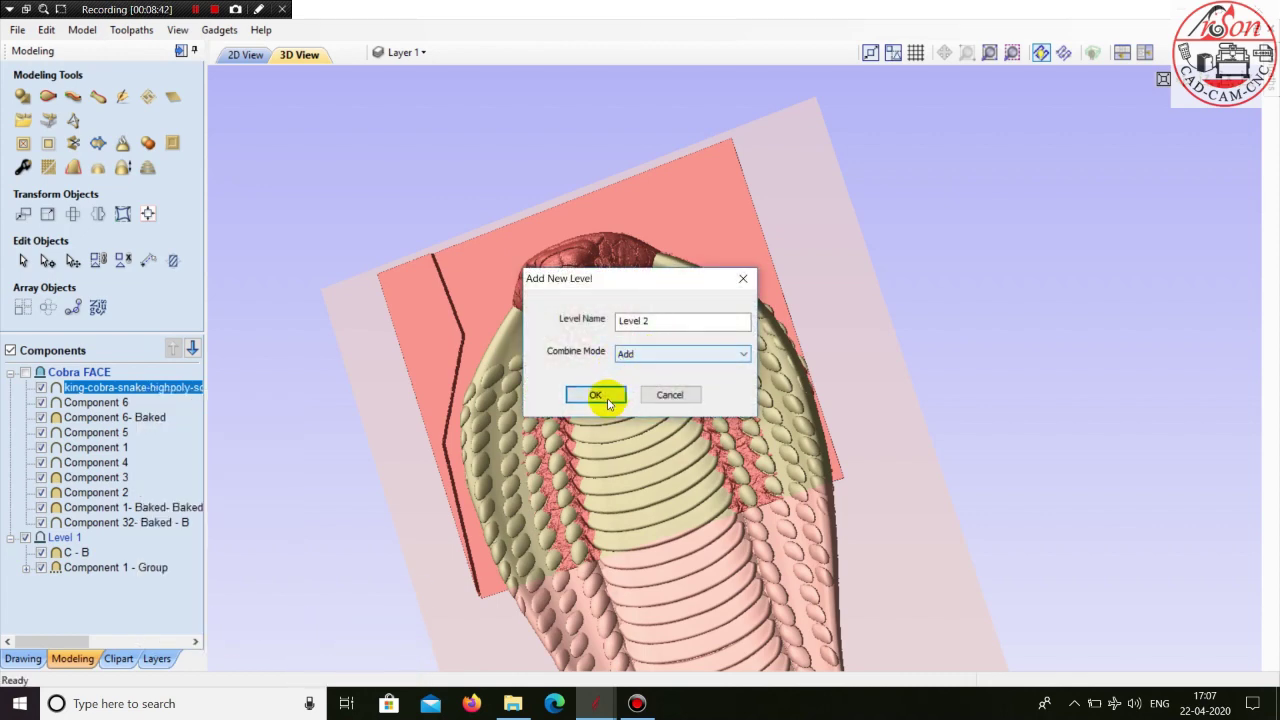
pyautogui.click(659, 319)
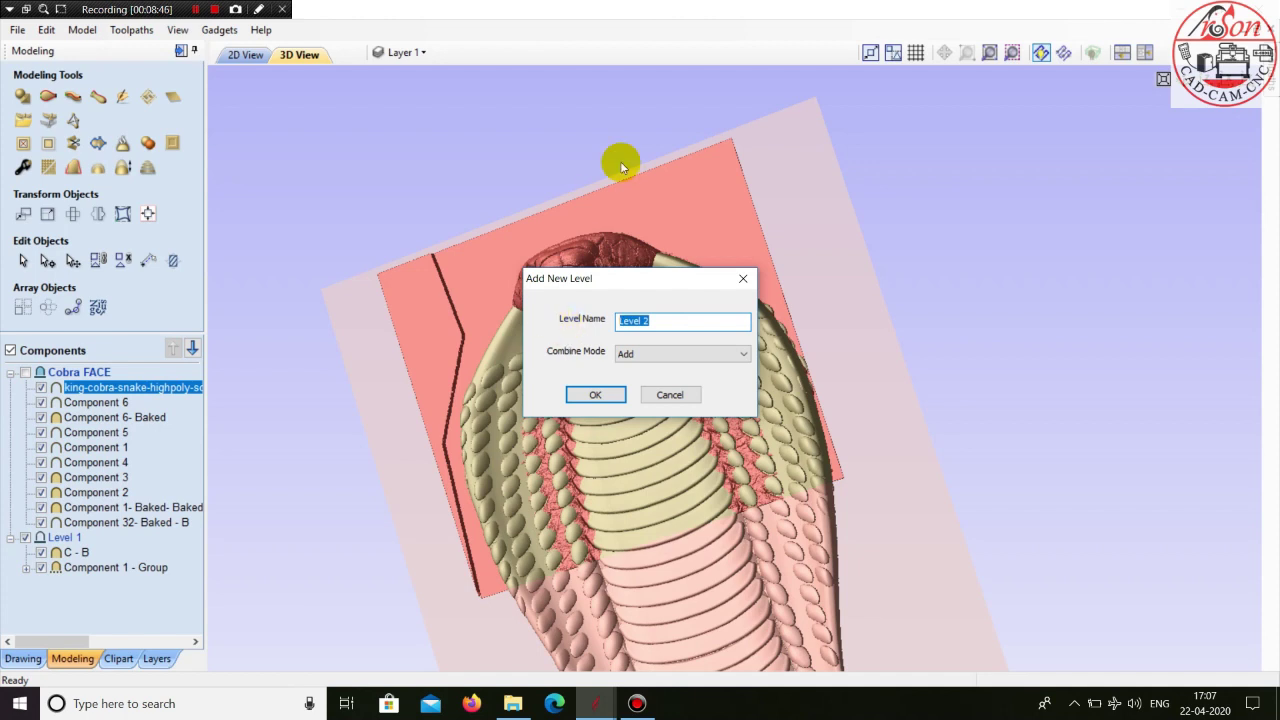
pyautogui.write('COBRA IMAGE RELIEF')
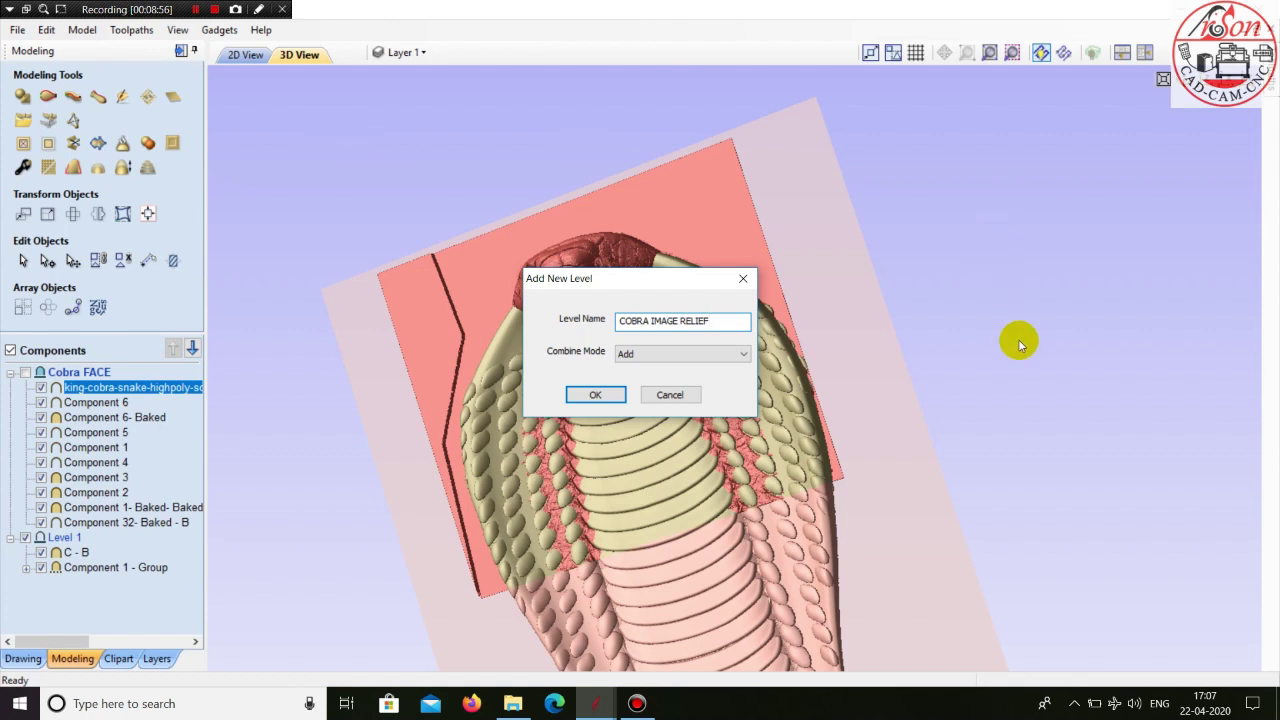
pyautogui.click(591, 396)
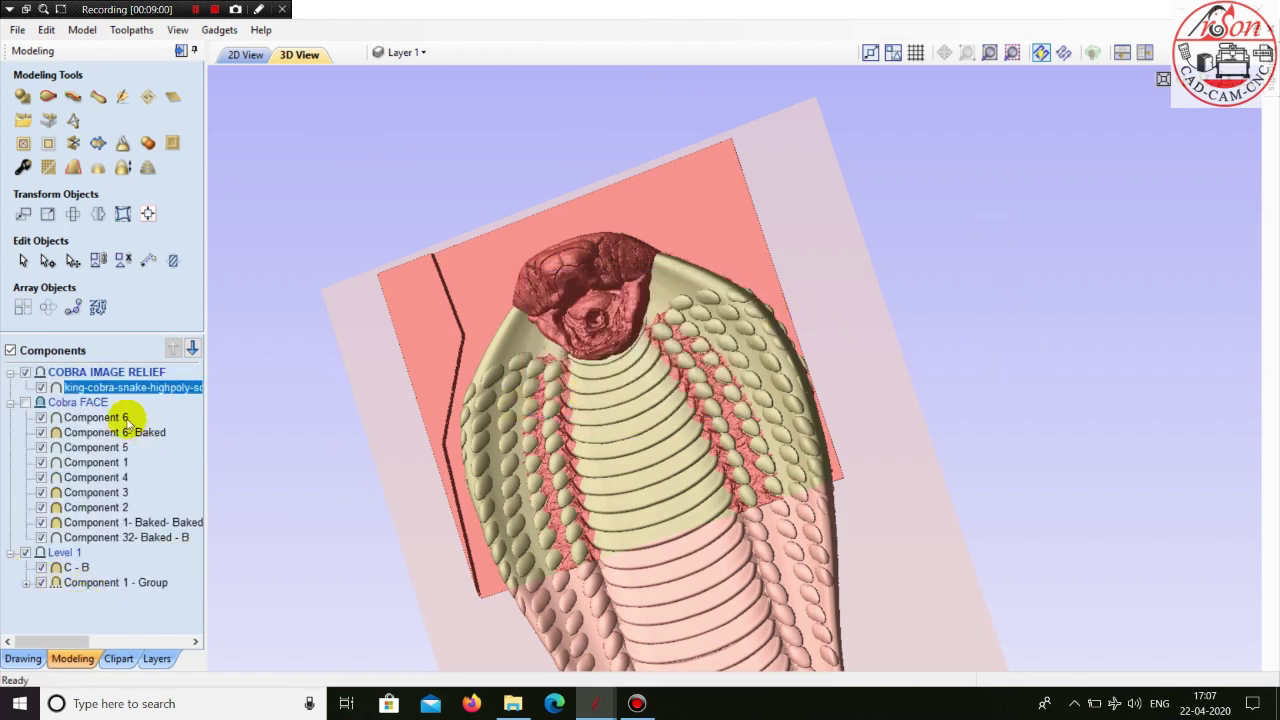
# - Rename the king-cobra image component as CI
pyautogui.rightClick(119, 391)
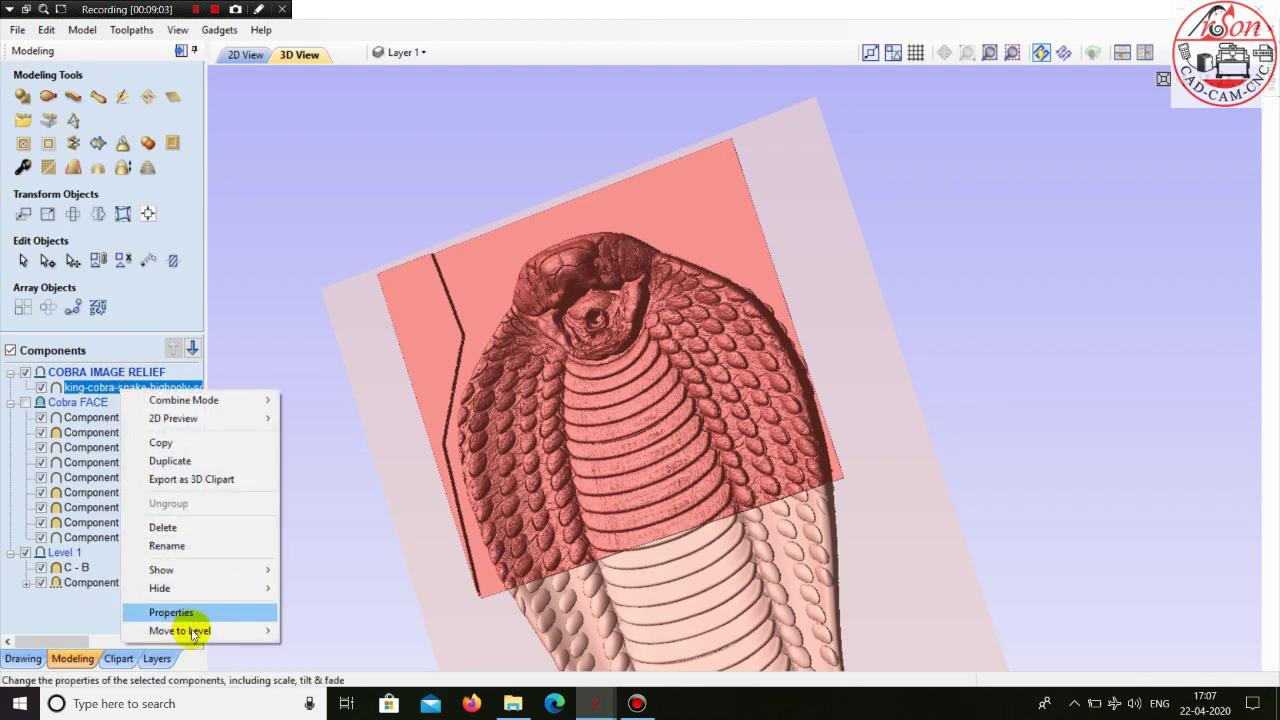
pyautogui.click(200, 545)
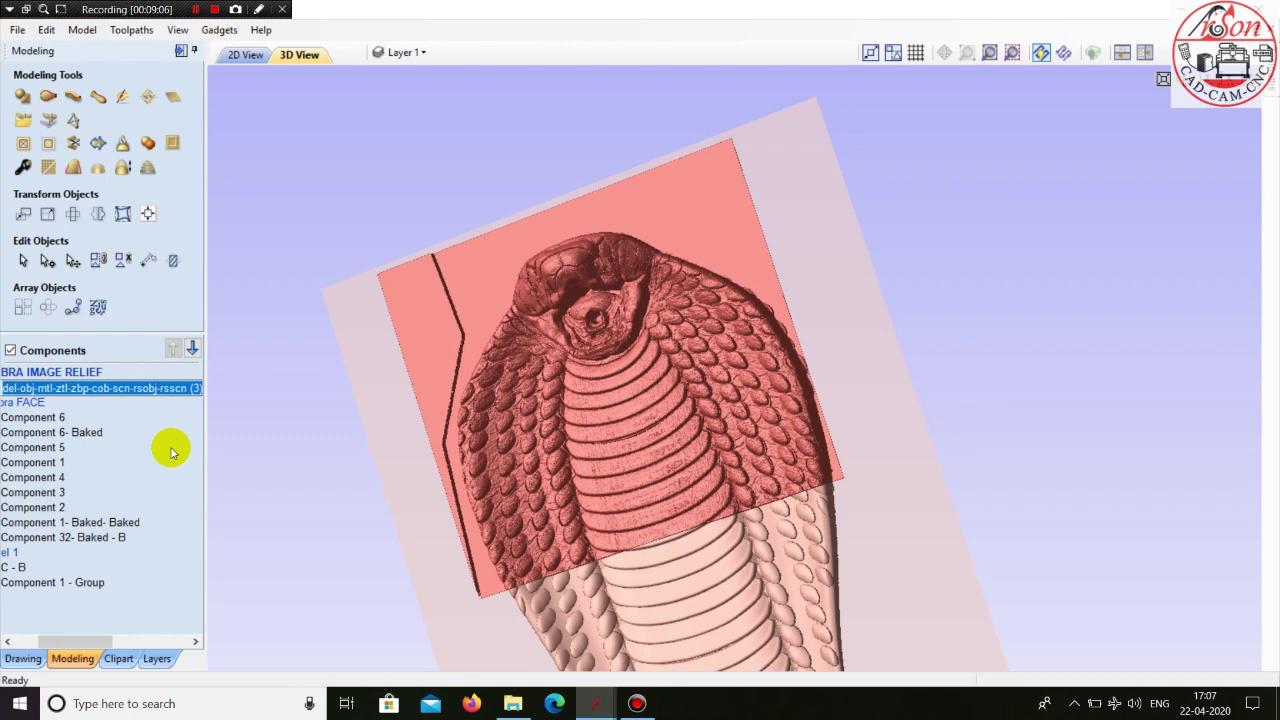
pyautogui.write('C')
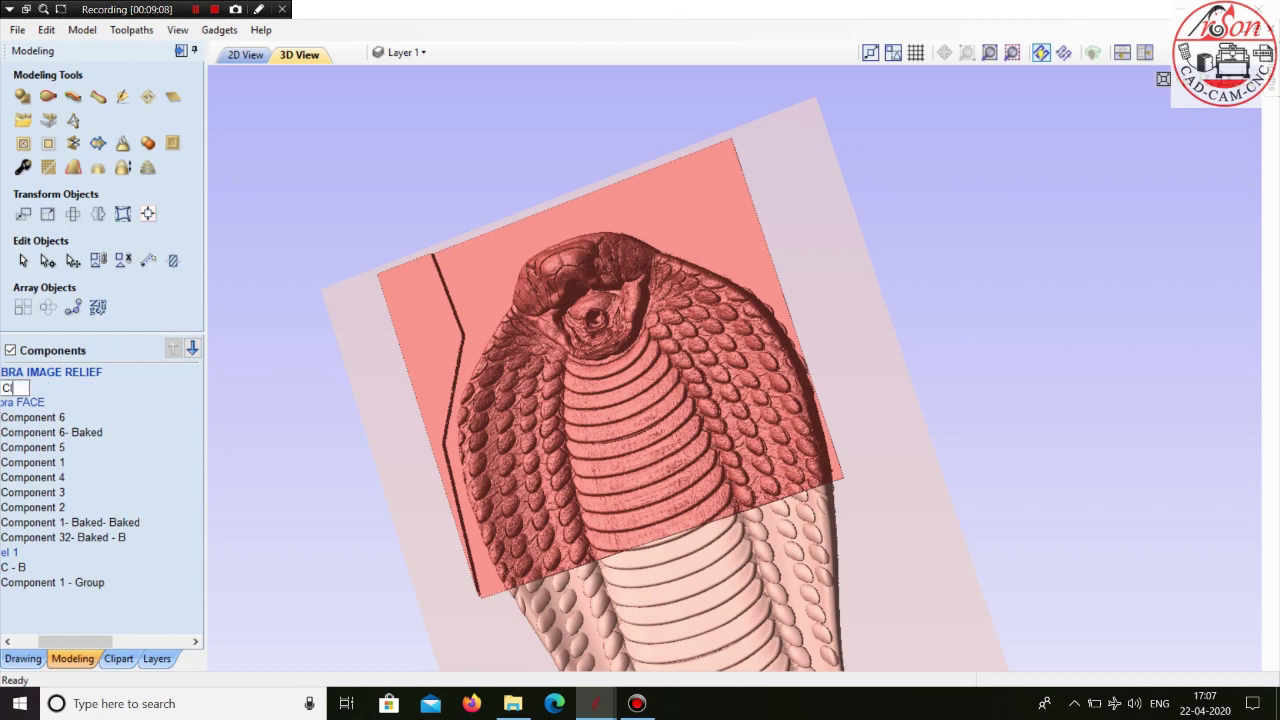
pyautogui.click(120, 423)
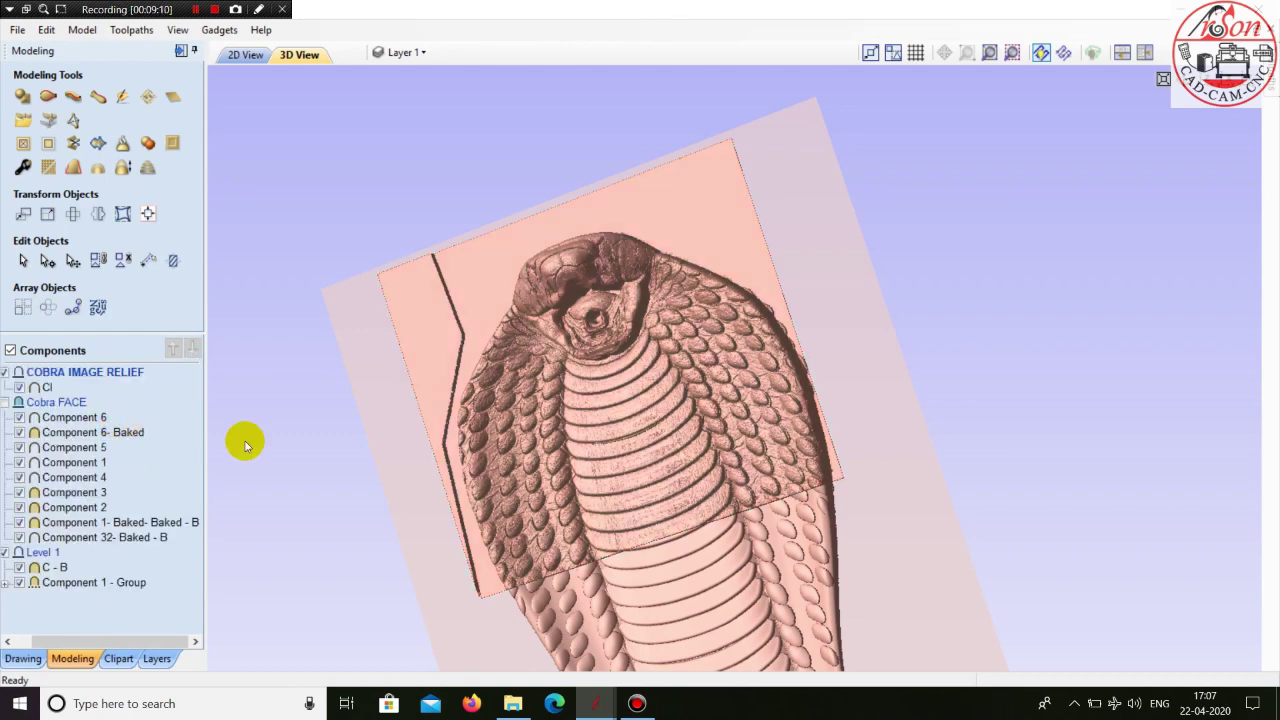
# - Inspect the image relief's surface detail over the head, hood scales and belly plates from several angles
pyautogui.moveTo(1003, 480); pyautogui.dragTo(826, 397)
pyautogui.scroll(3, 534, 321)
pyautogui.moveTo(852, 452); pyautogui.dragTo(991, 391)
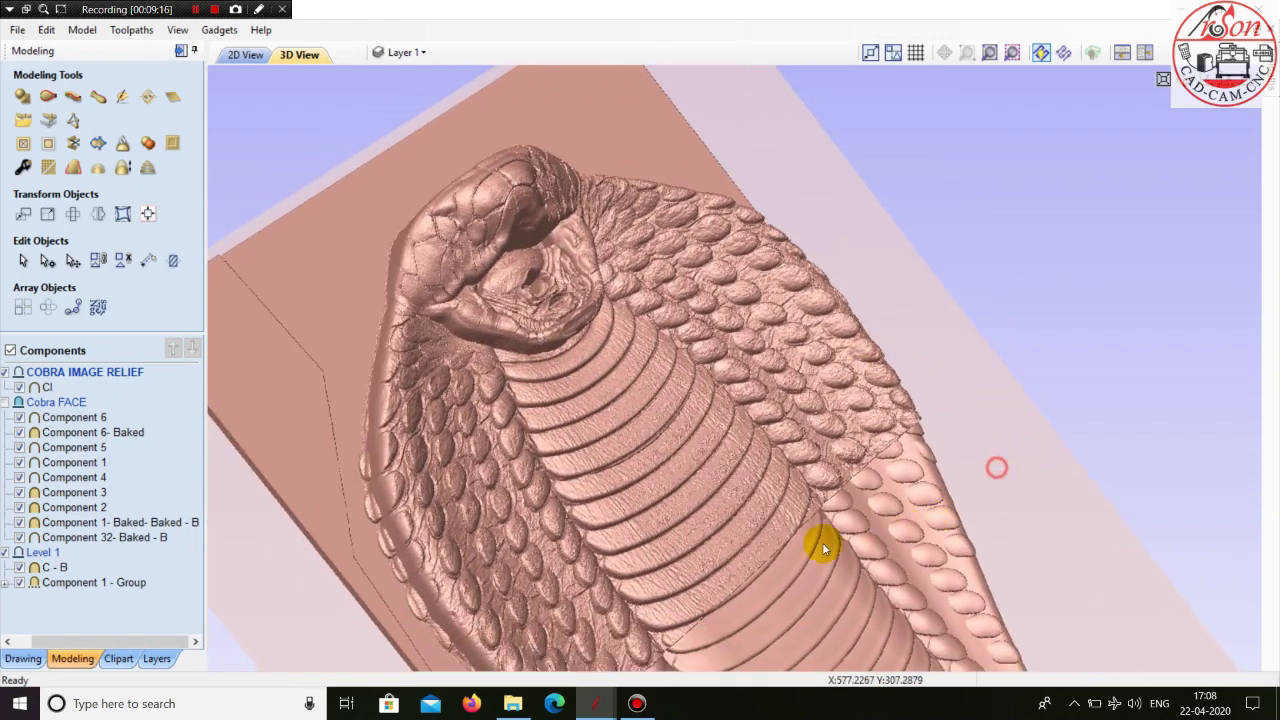
pyautogui.moveTo(826, 543); pyautogui.dragTo(891, 363)
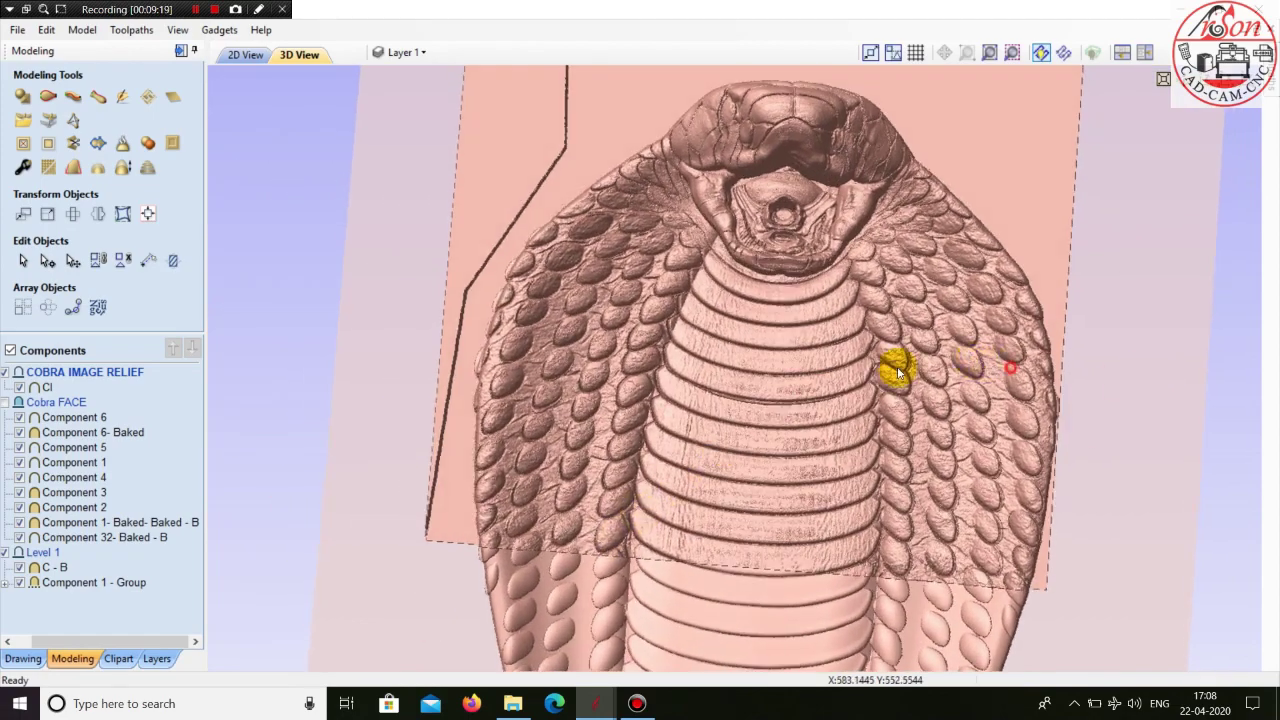
# - Hide Component 6, Component 6- Baked, Component 5 and Component 1 in the Cobra FACE level
pyautogui.moveTo(811, 366); pyautogui.dragTo(830, 383)
pyautogui.moveTo(849, 429); pyautogui.dragTo(640, 556)
pyautogui.moveTo(489, 634); pyautogui.dragTo(357, 189)
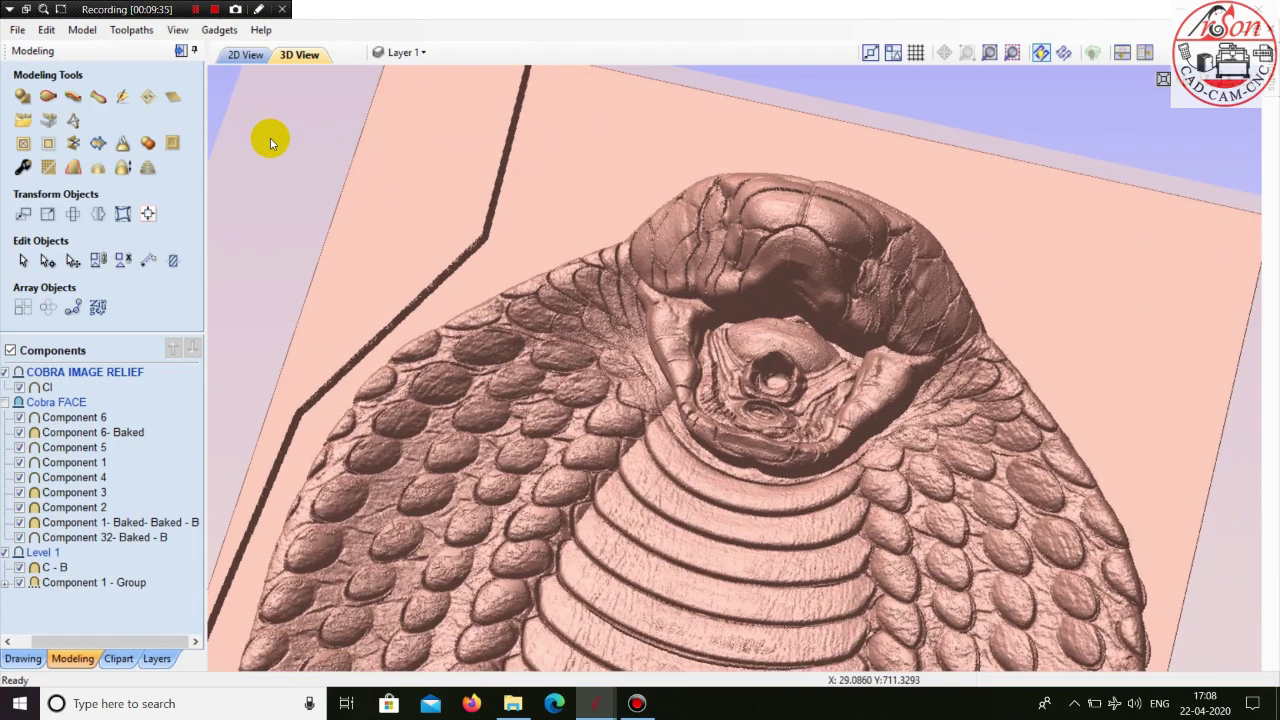
pyautogui.click(48, 388)
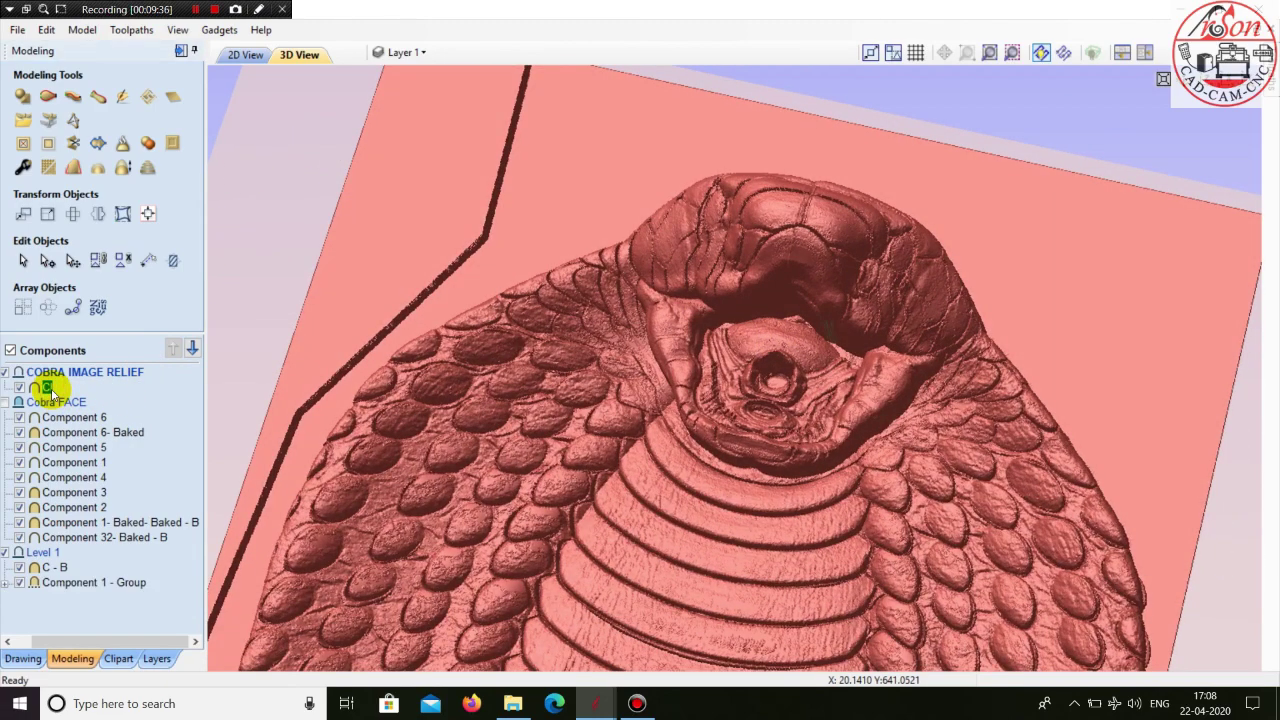
pyautogui.moveTo(45, 640); pyautogui.dragTo(25, 636)
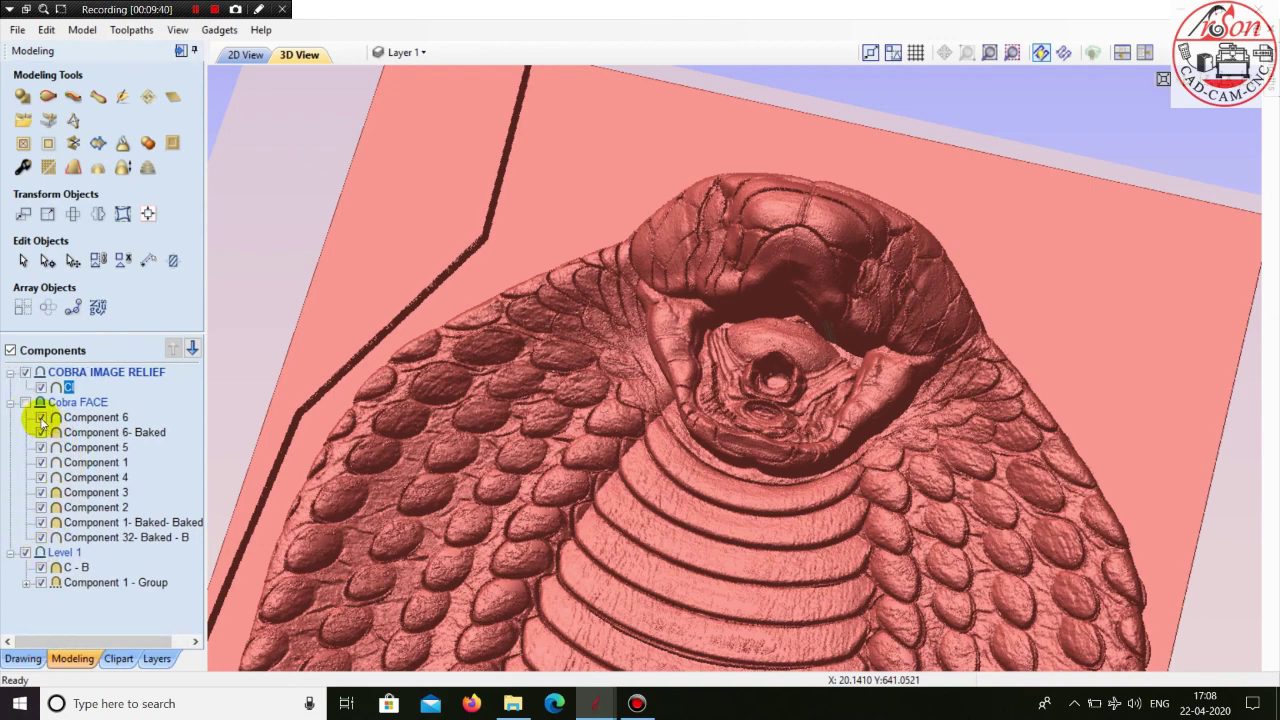
pyautogui.click(41, 418)
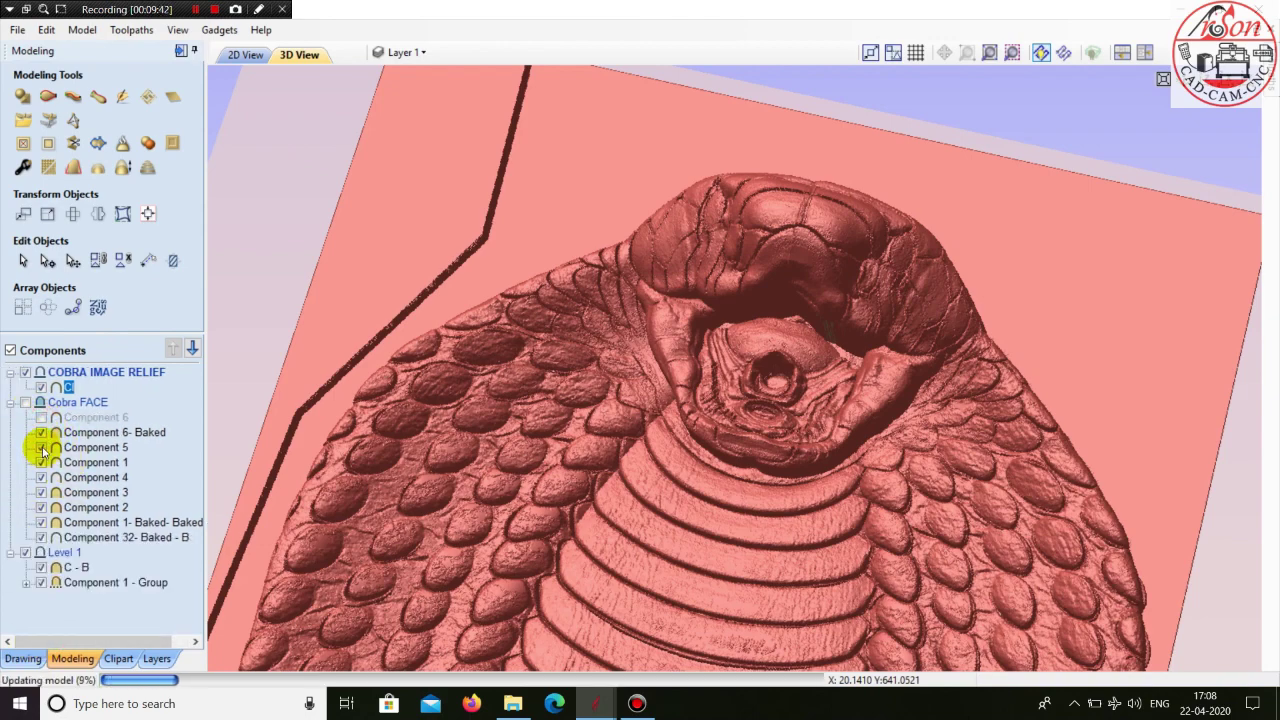
pyautogui.click(41, 448)
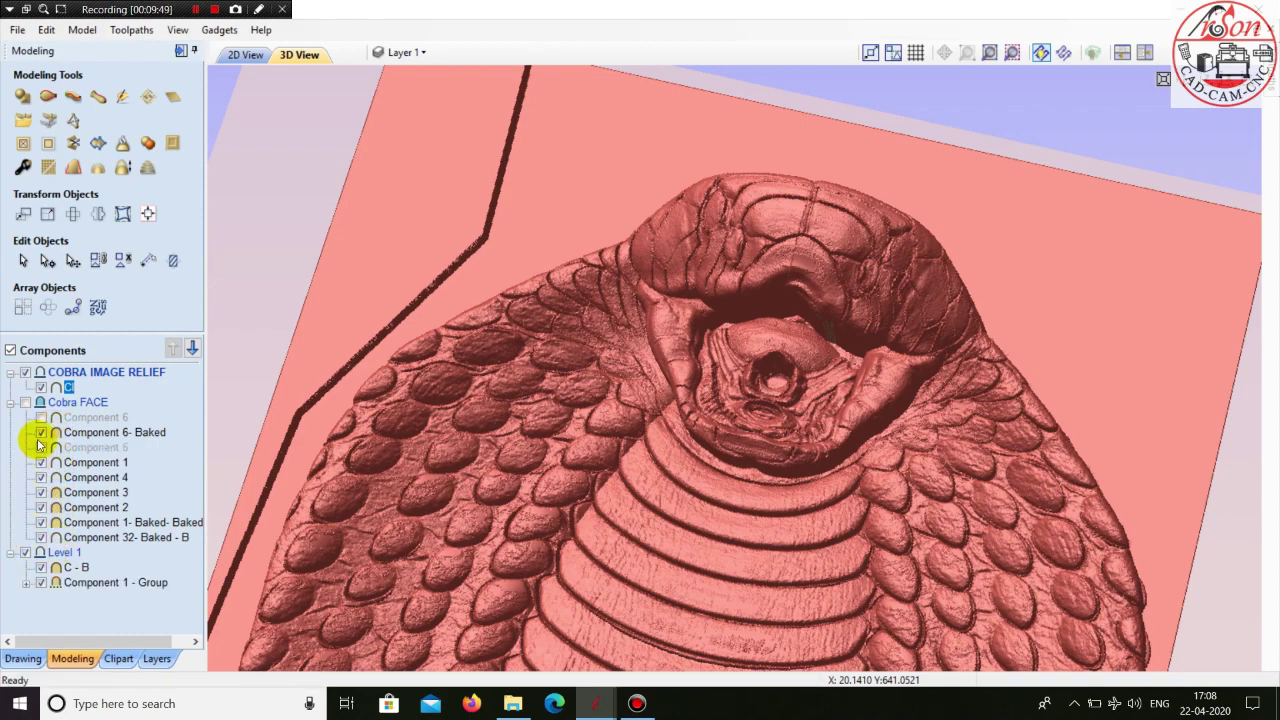
pyautogui.click(41, 447)
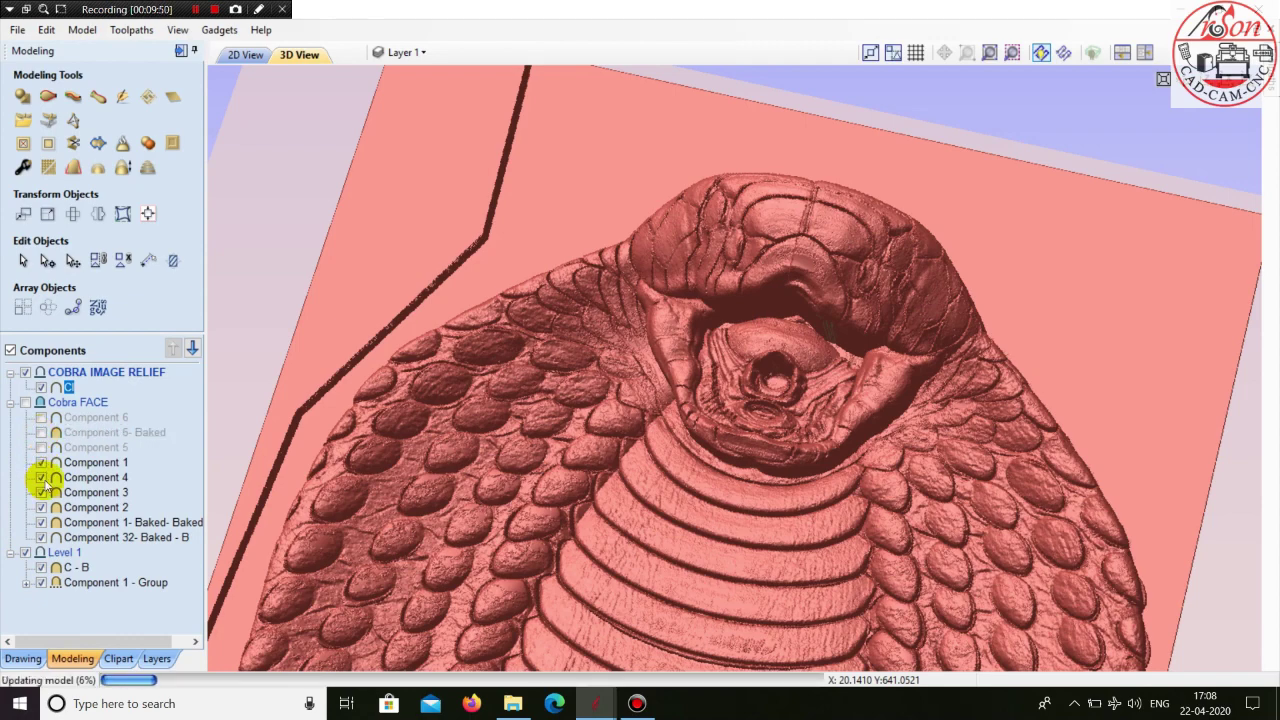
pyautogui.click(41, 462)
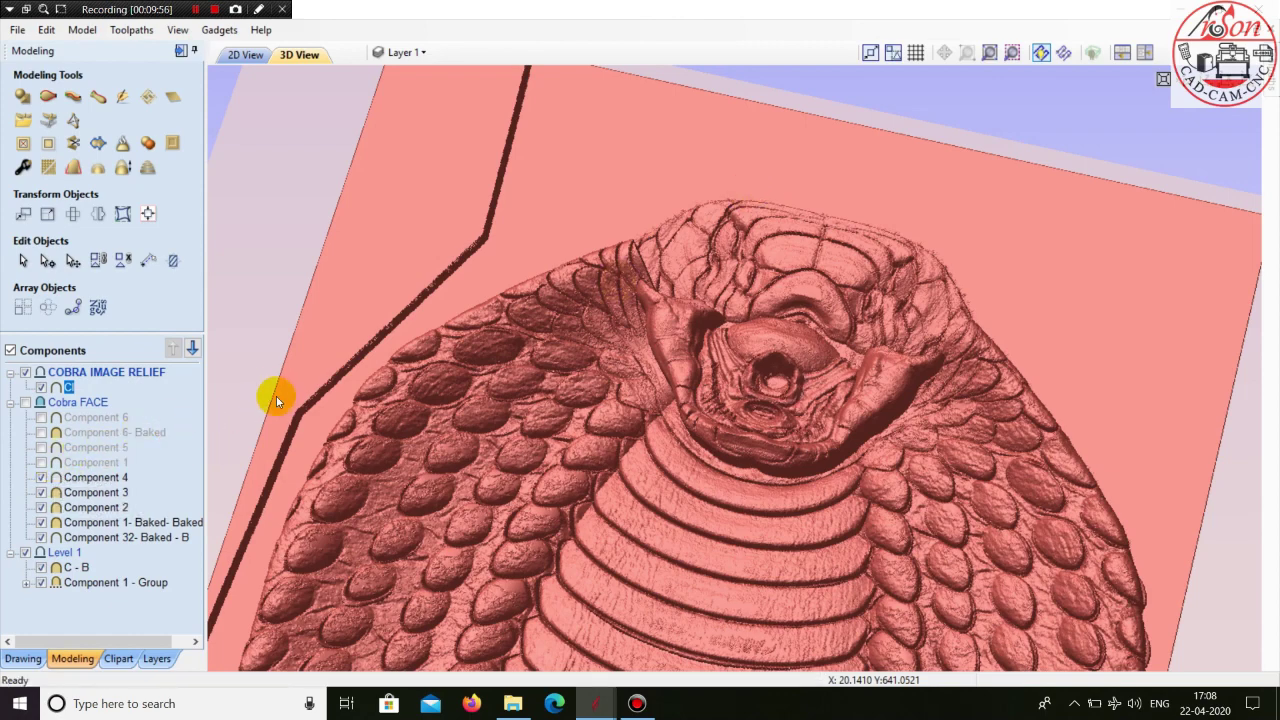
# - Examine the head and hood relief from the front and at a slight tilt with the four Cobra FACE components hidden
pyautogui.scroll(-5, 349, 266)
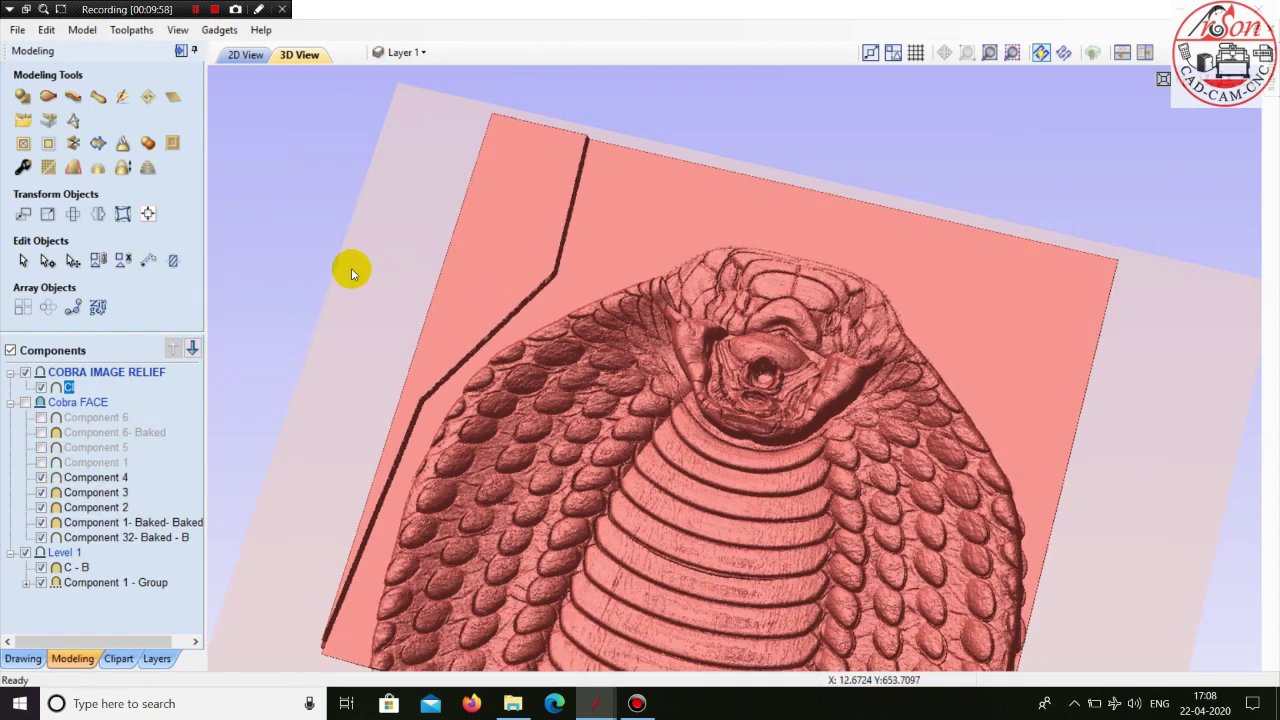
pyautogui.click(1207, 79)
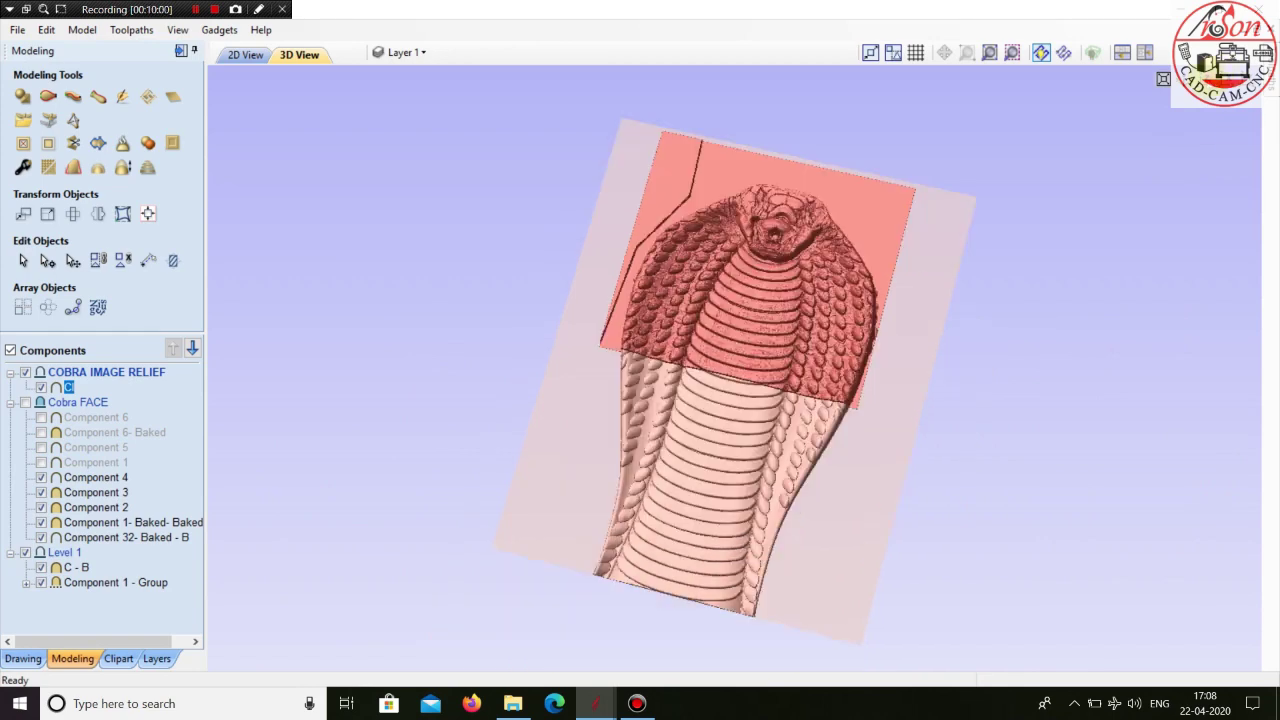
pyautogui.scroll(5, 1050, 130)
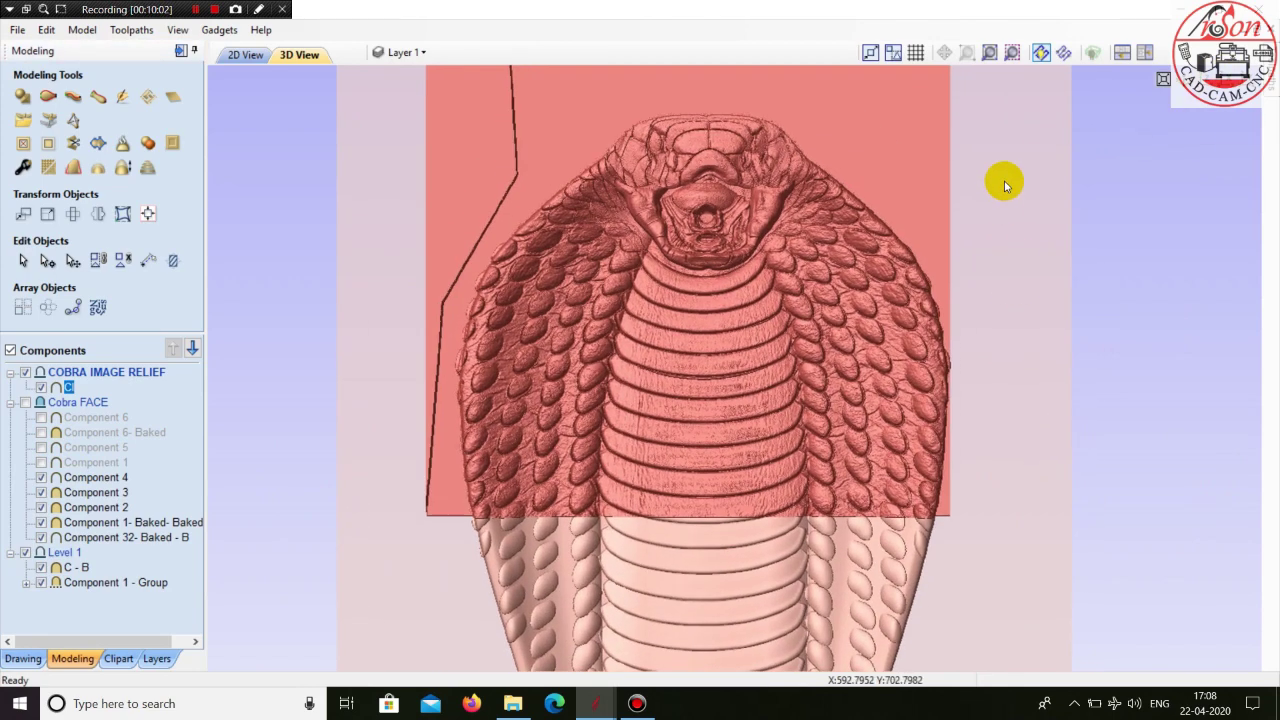
pyautogui.moveTo(1000, 186); pyautogui.dragTo(992, 220, button='middle')
pyautogui.moveTo(1004, 162); pyautogui.dragTo(980, 211, button='middle')
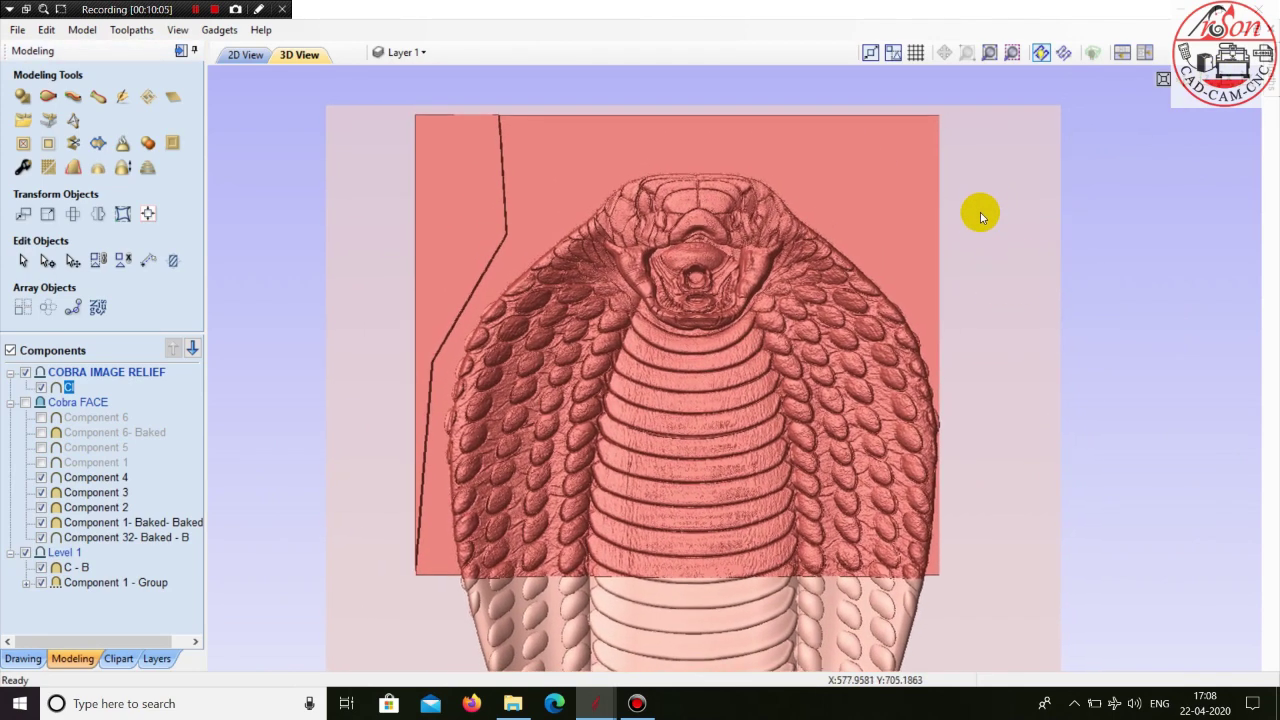
pyautogui.scroll(2, 990, 158)
pyautogui.moveTo(914, 304); pyautogui.dragTo(960, 271)
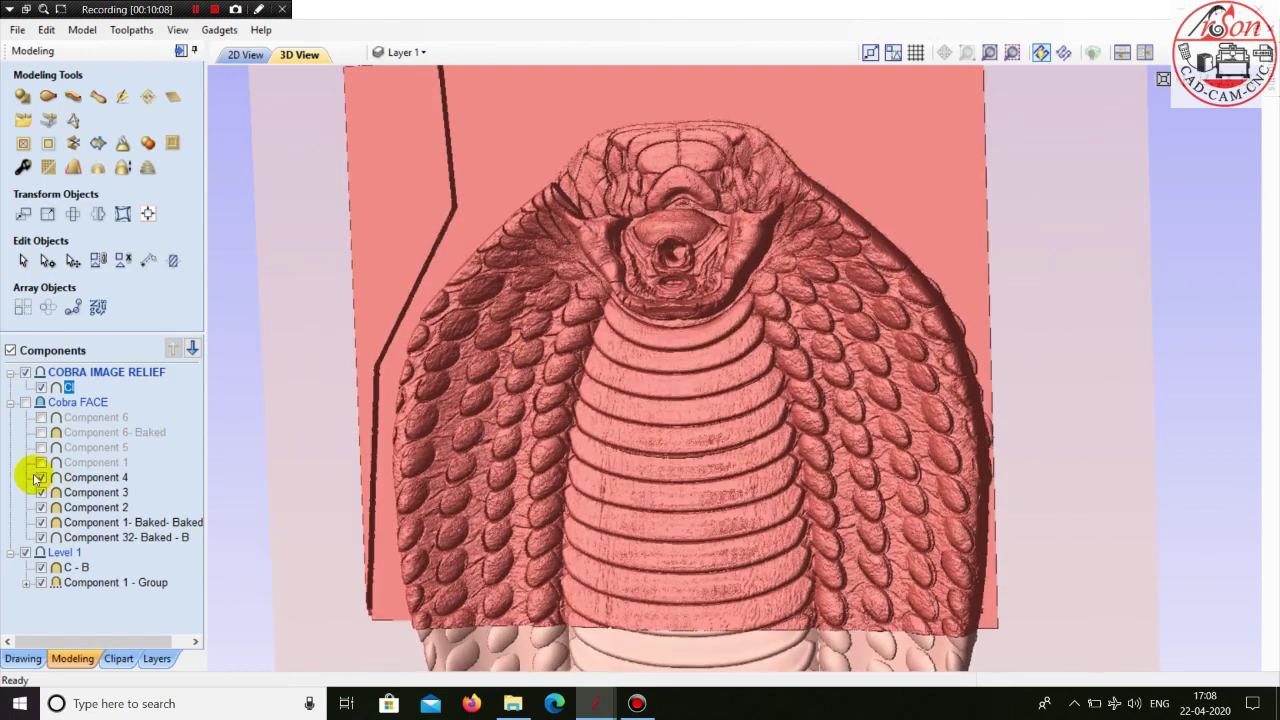
# - Hide the remaining Cobra FACE components and both Level 1 components, C - B and Component 1 - Group, leaving only CI shown
pyautogui.click(41, 478)
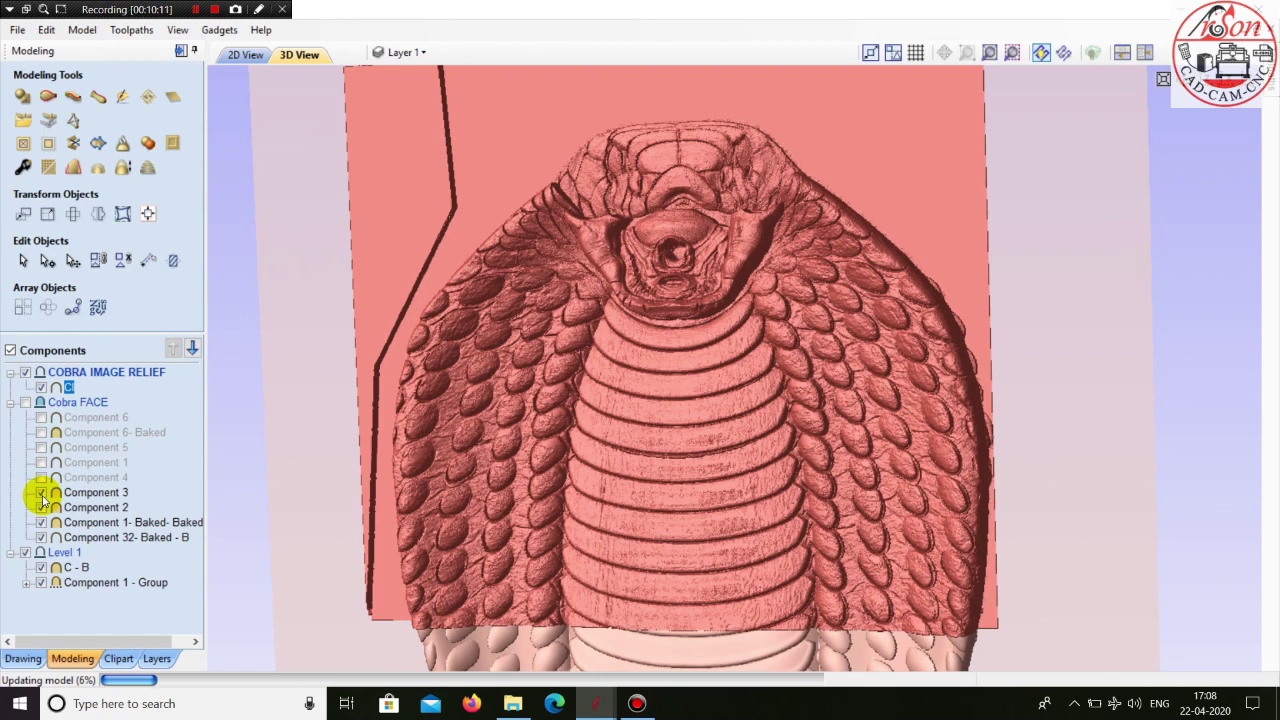
pyautogui.click(41, 493)
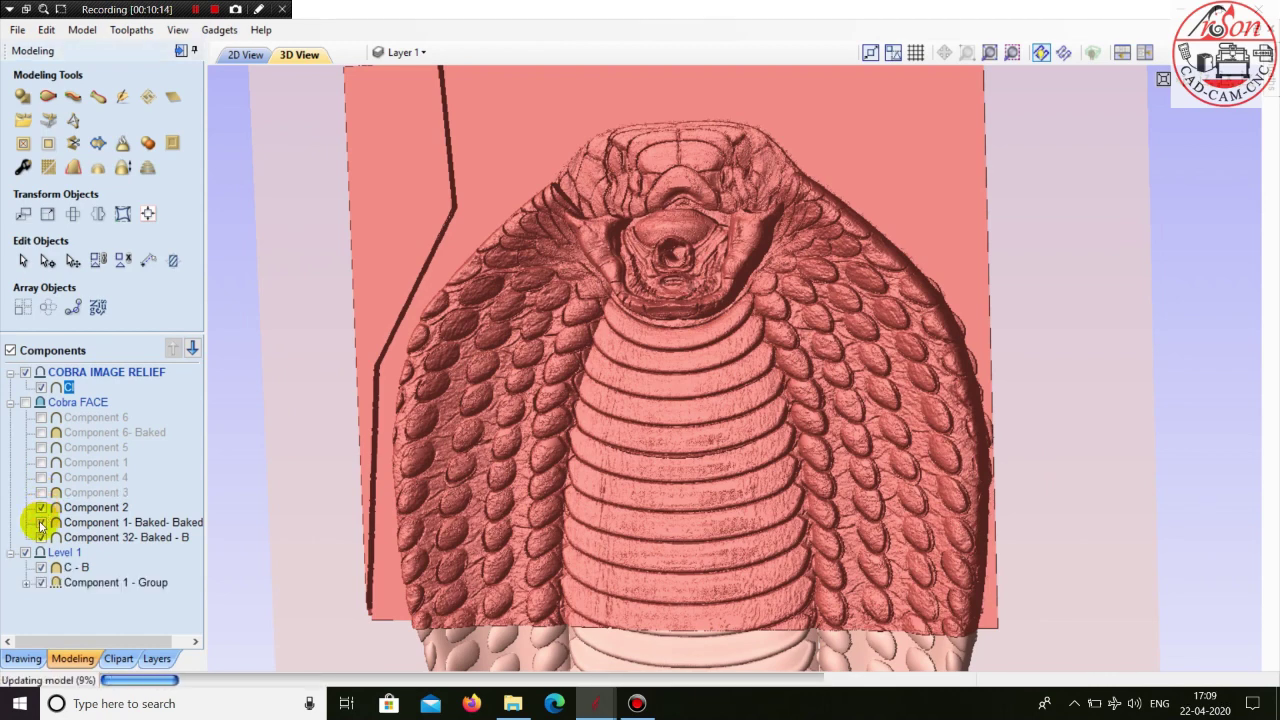
pyautogui.click(41, 523)
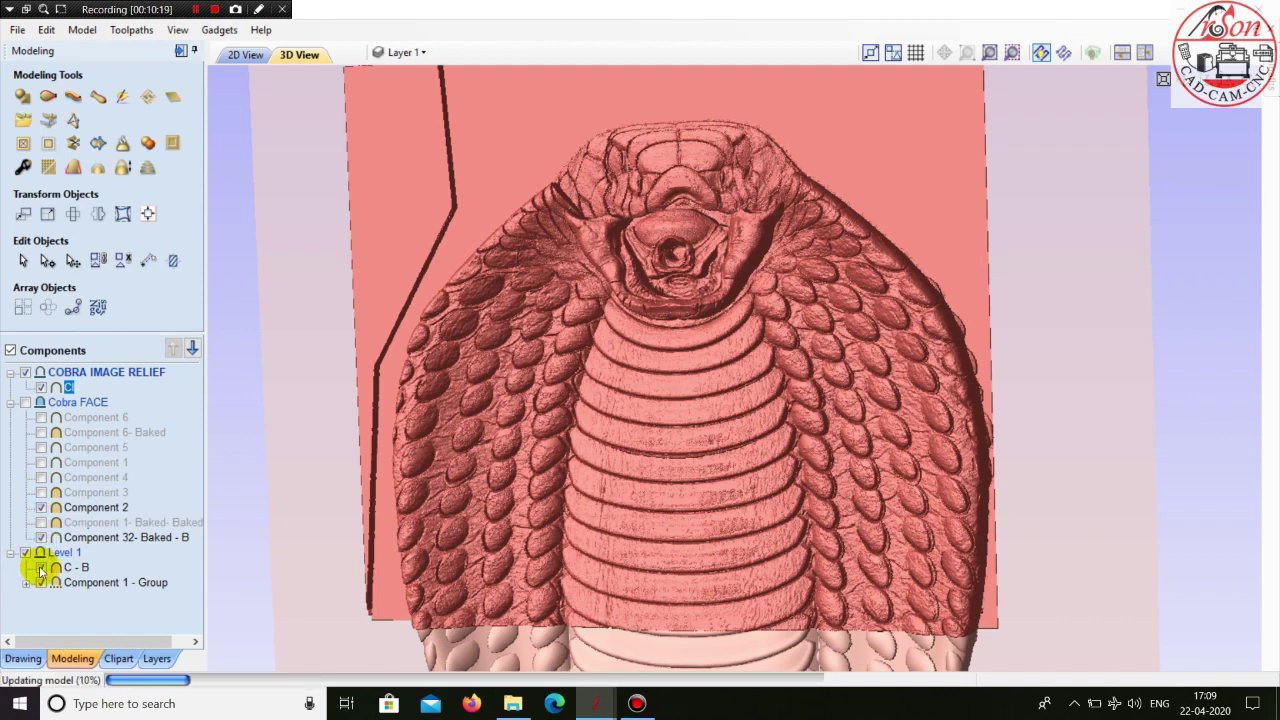
pyautogui.click(41, 568)
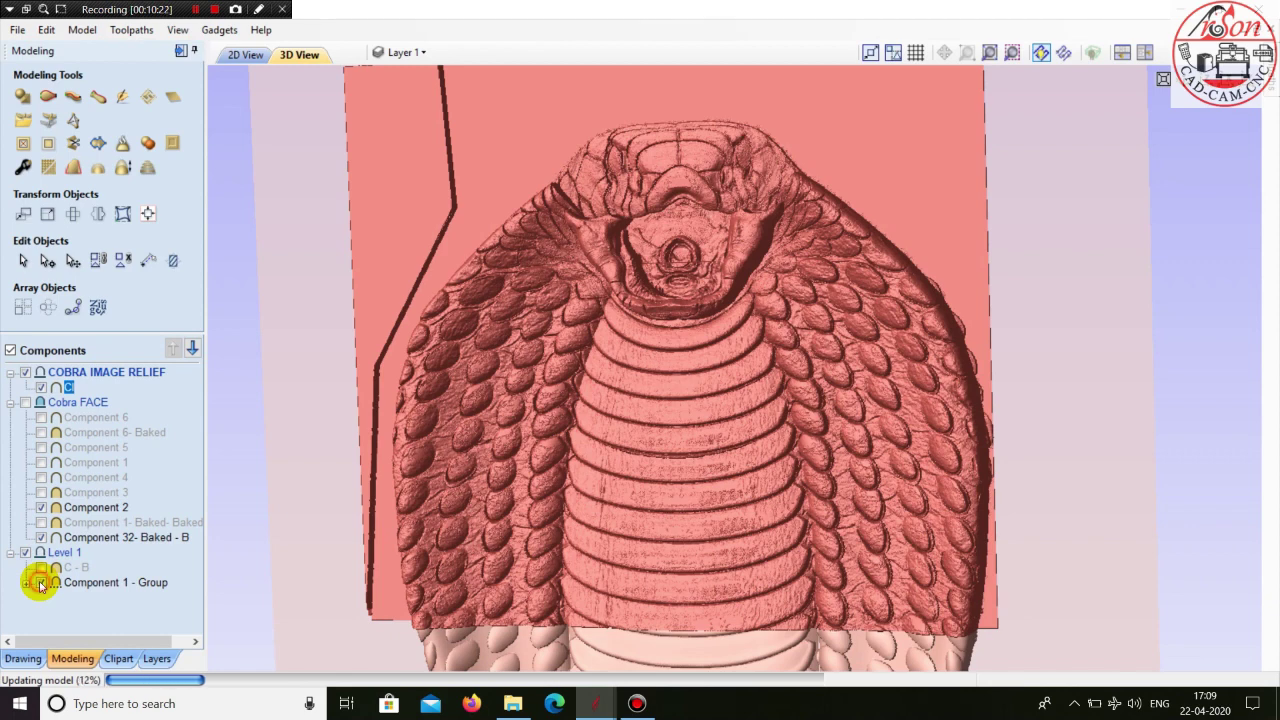
pyautogui.click(41, 583)
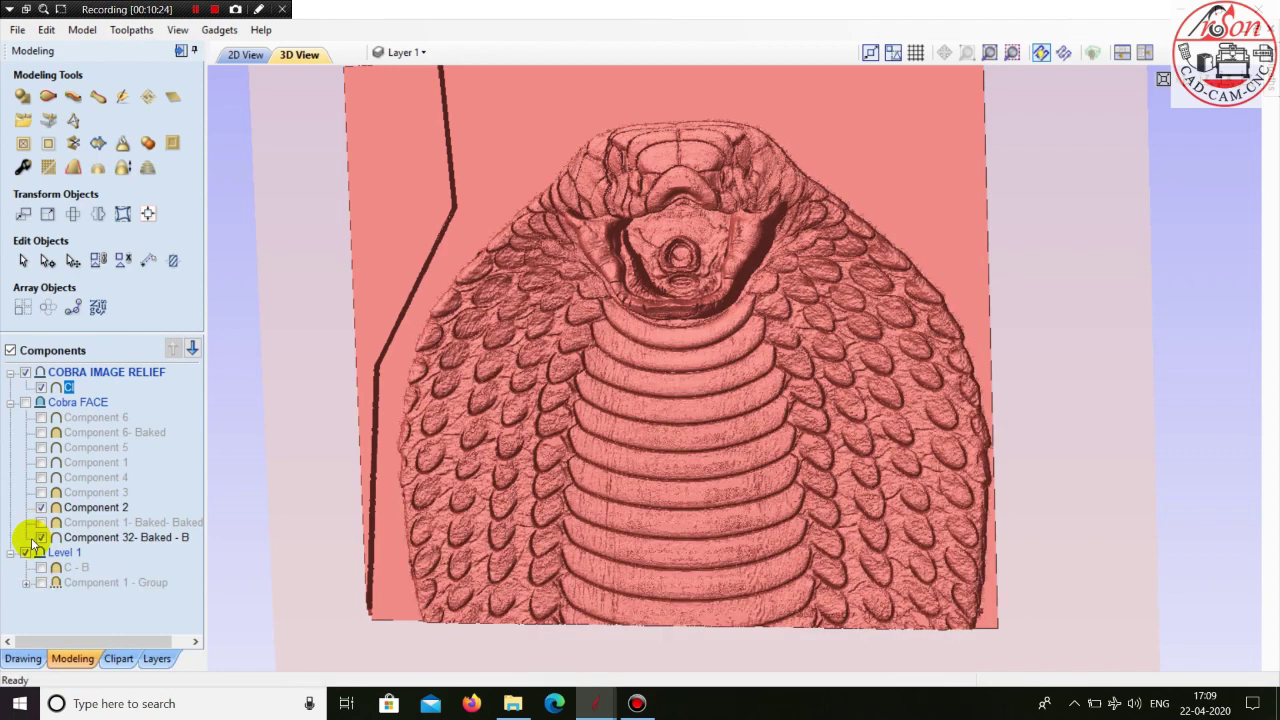
pyautogui.click(40, 538)
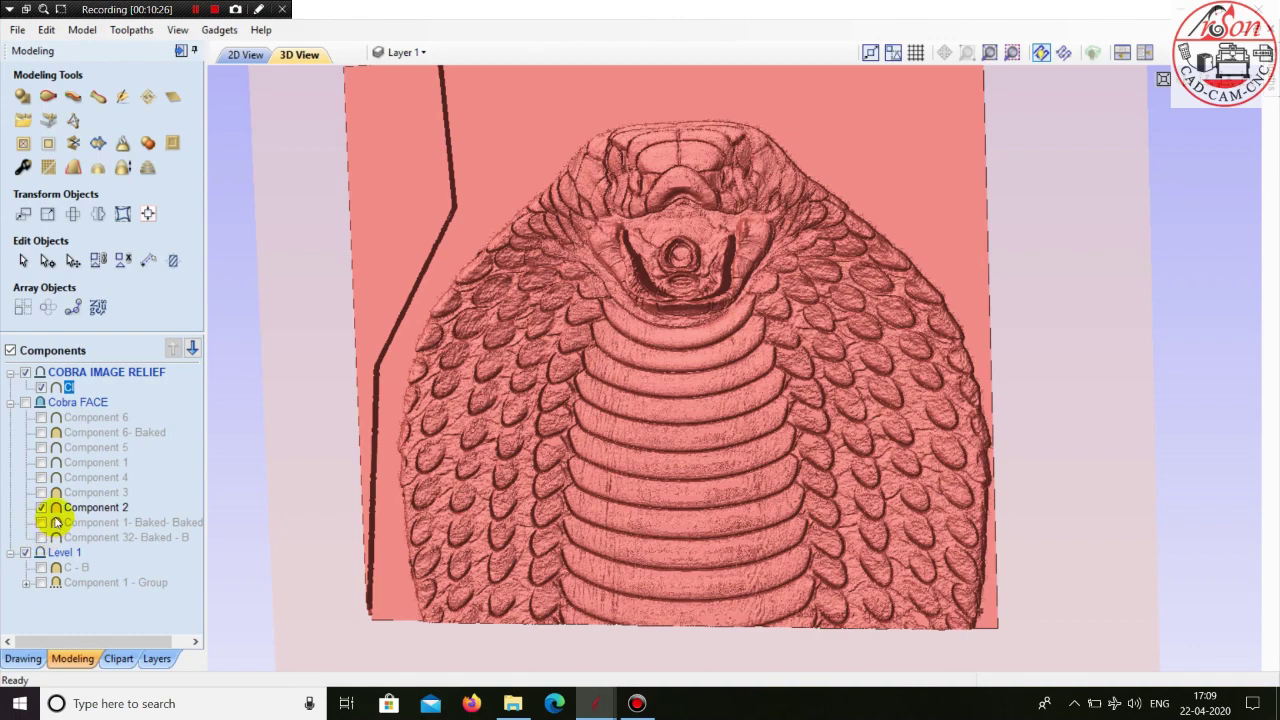
pyautogui.click(41, 508)
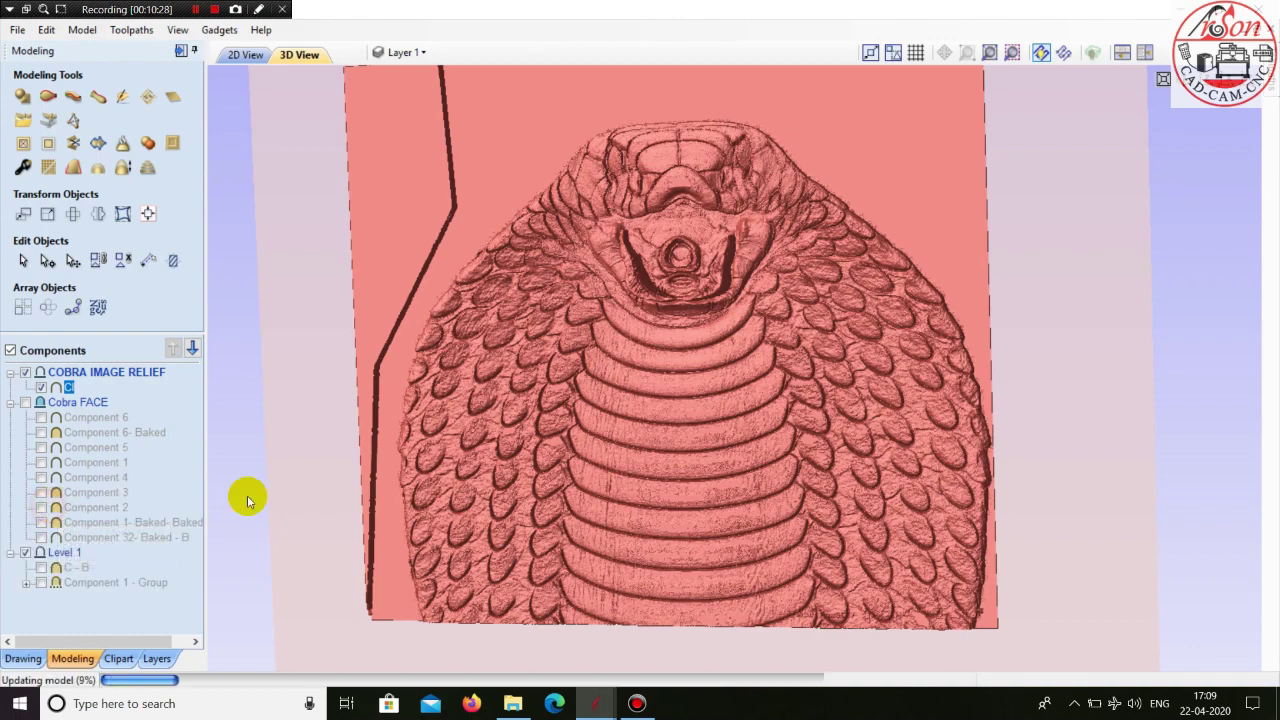
# - Inspect the isolated CI image relief around the mouth, belly plates and hood scales from several angles
pyautogui.moveTo(903, 509); pyautogui.dragTo(543, 470)
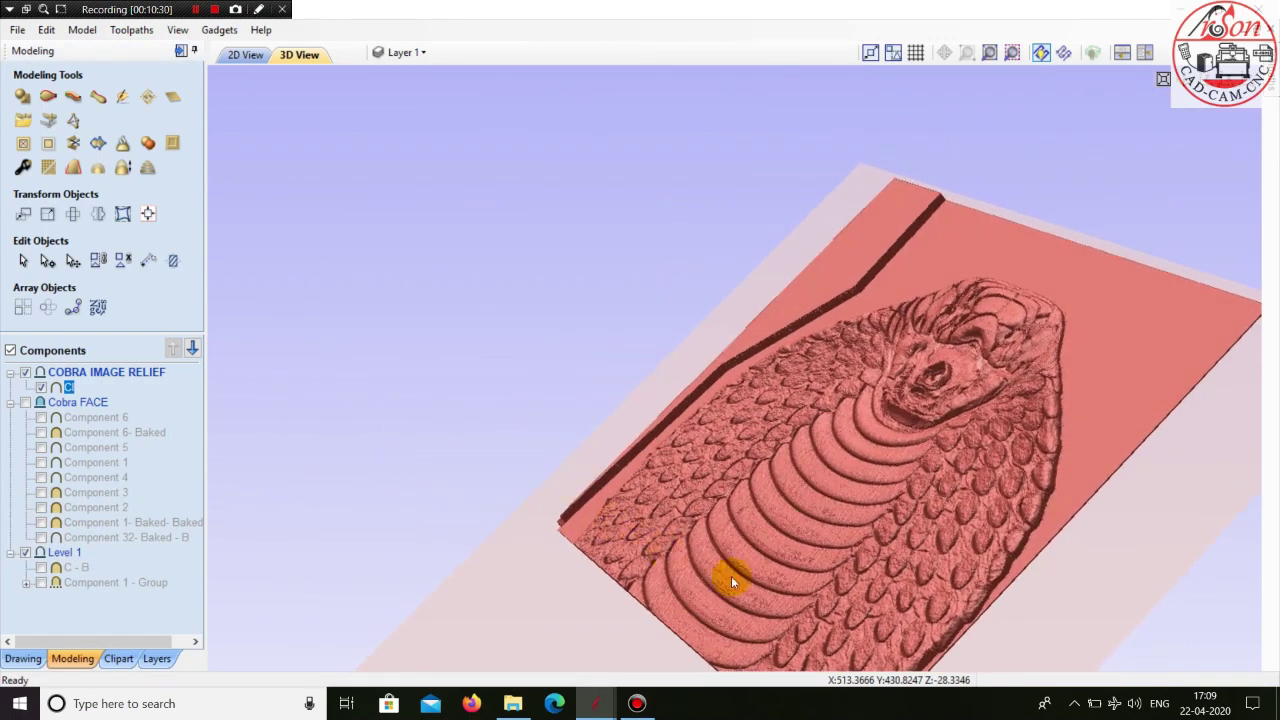
pyautogui.moveTo(731, 576); pyautogui.dragTo(798, 266)
pyautogui.scroll(3, 680, 204)
pyautogui.moveTo(876, 405); pyautogui.dragTo(1065, 427)
pyautogui.scroll(3, 938, 309)
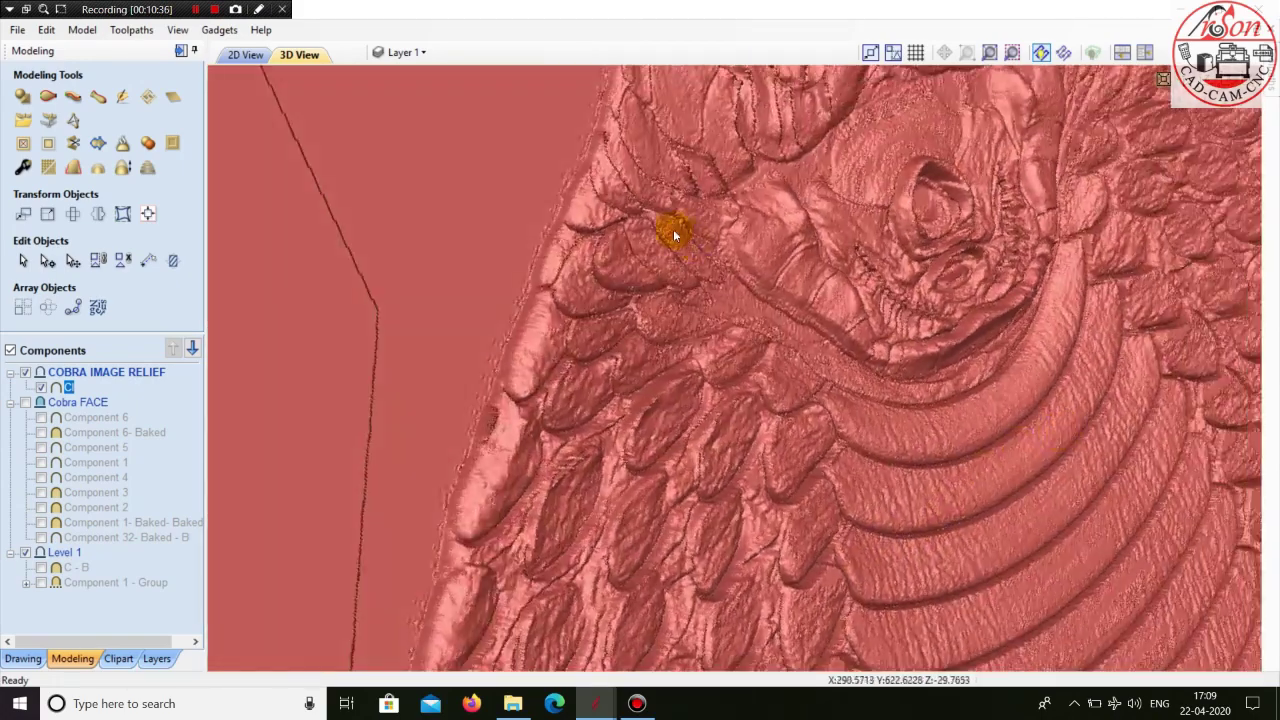
pyautogui.scroll(-4, 890, 423)
pyautogui.moveTo(890, 423); pyautogui.dragTo(617, 366)
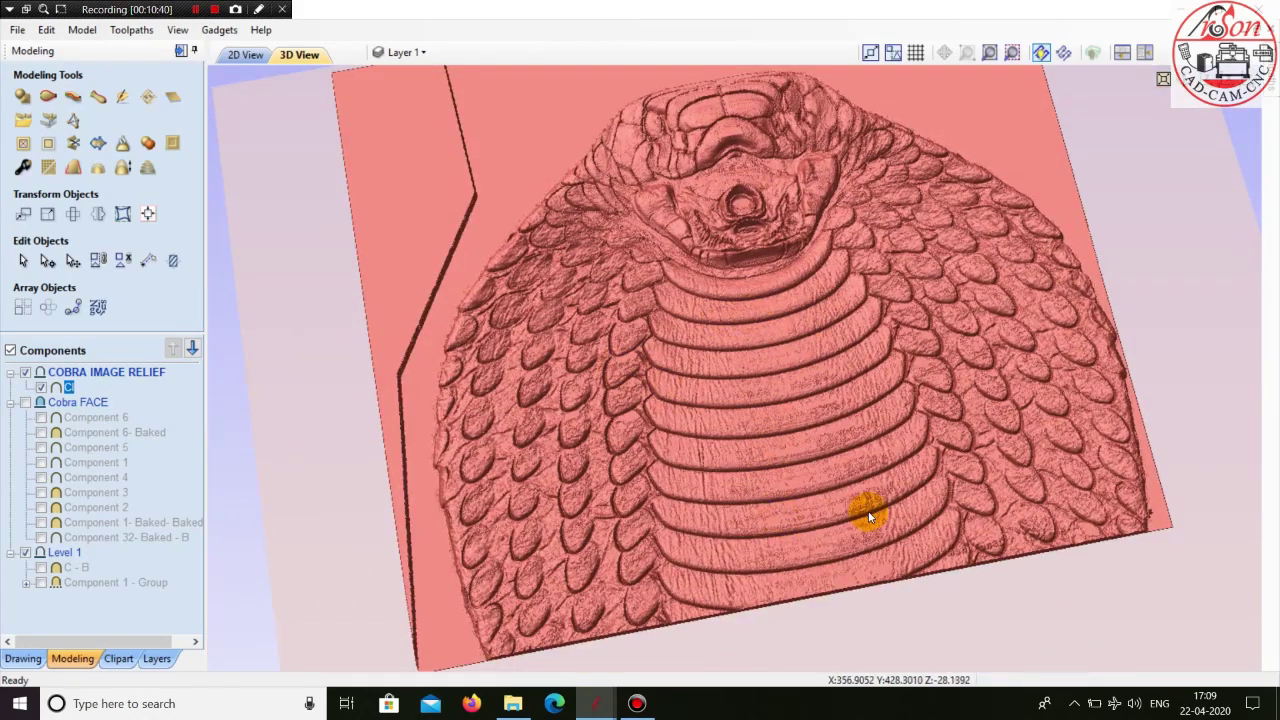
pyautogui.moveTo(870, 515); pyautogui.dragTo(514, 306)
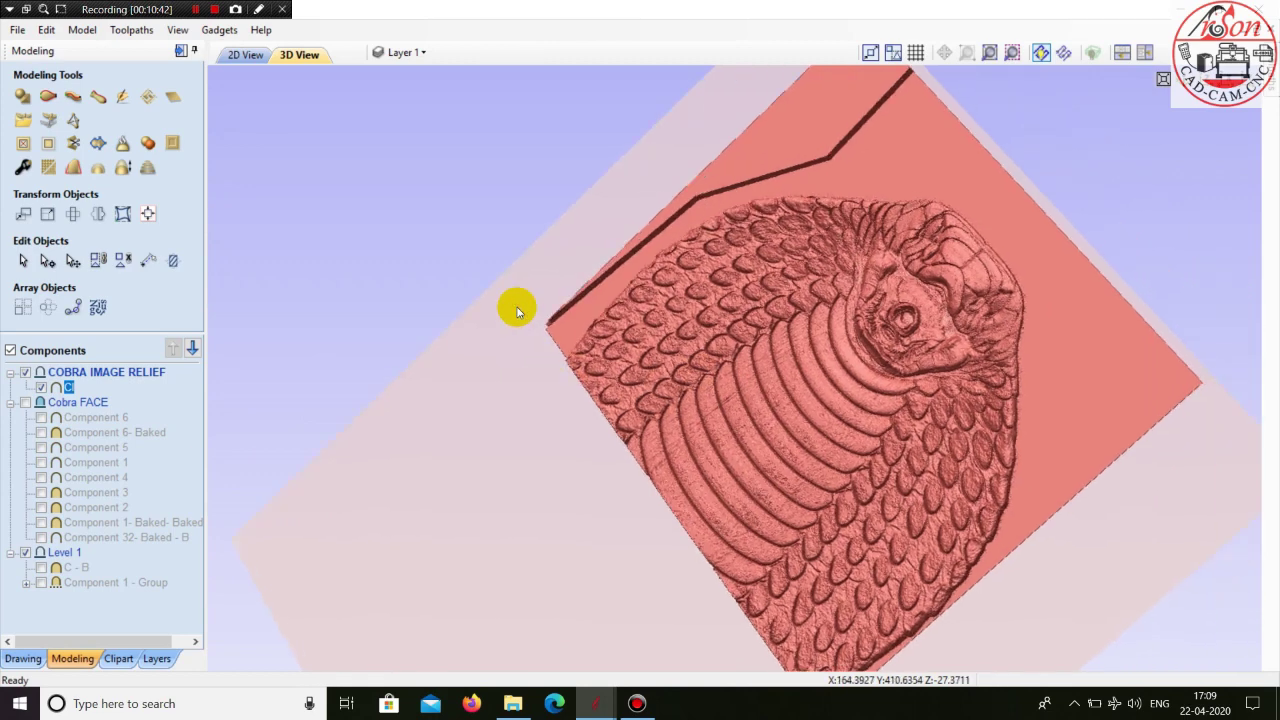
# - Start a curve in the 2D view just below the cobra image and trace it onto the hood's lower left edge
pyautogui.click(246, 55)
pyautogui.scroll(-2, 580, 406)
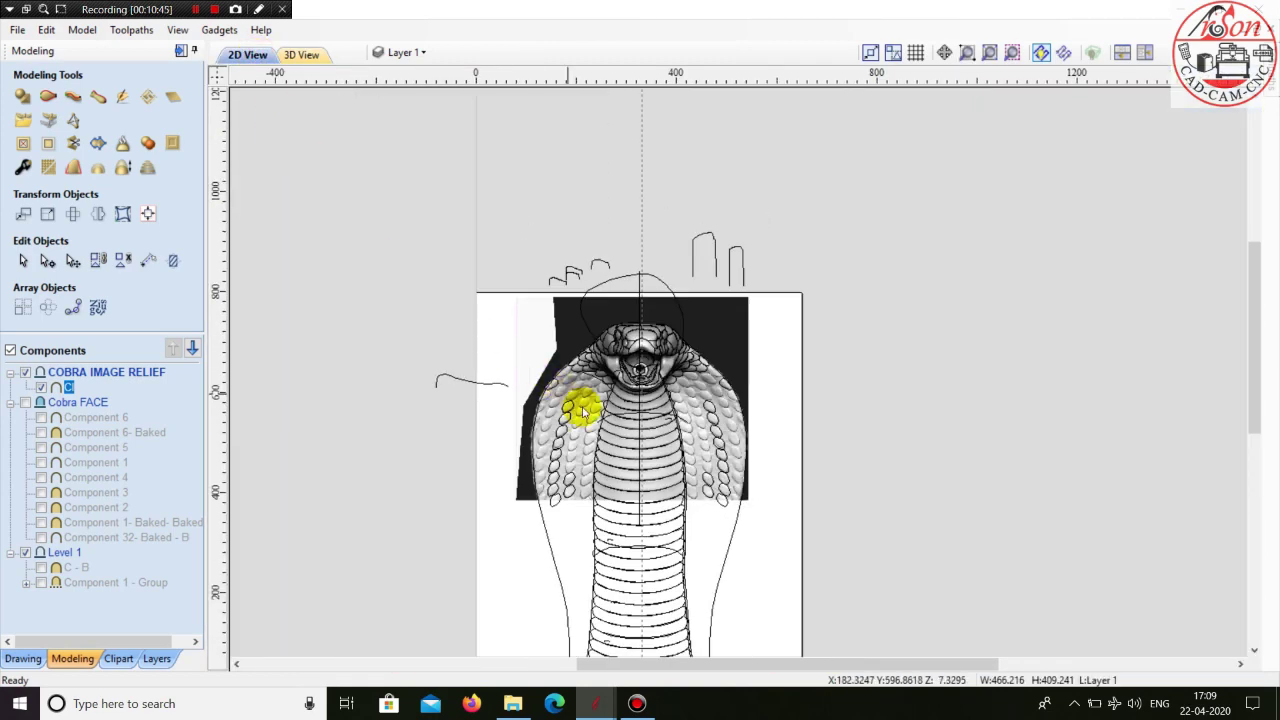
pyautogui.scroll(3, 487, 555)
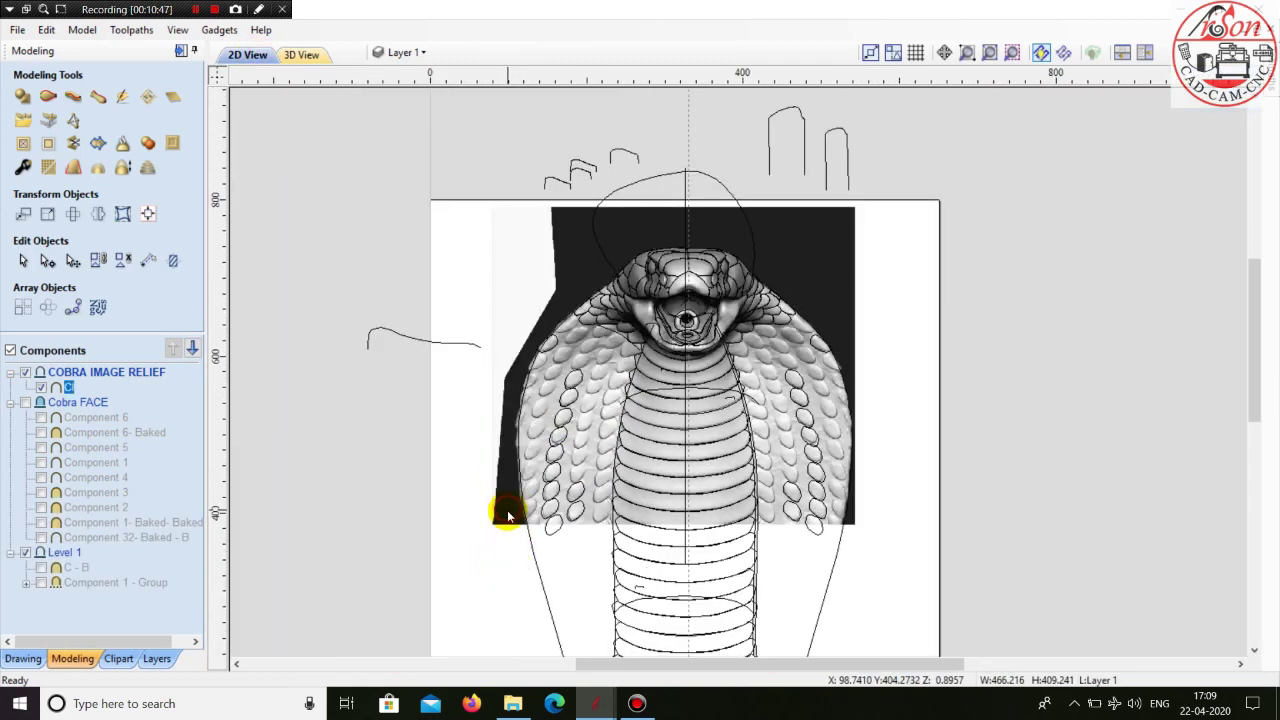
pyautogui.click(18, 658)
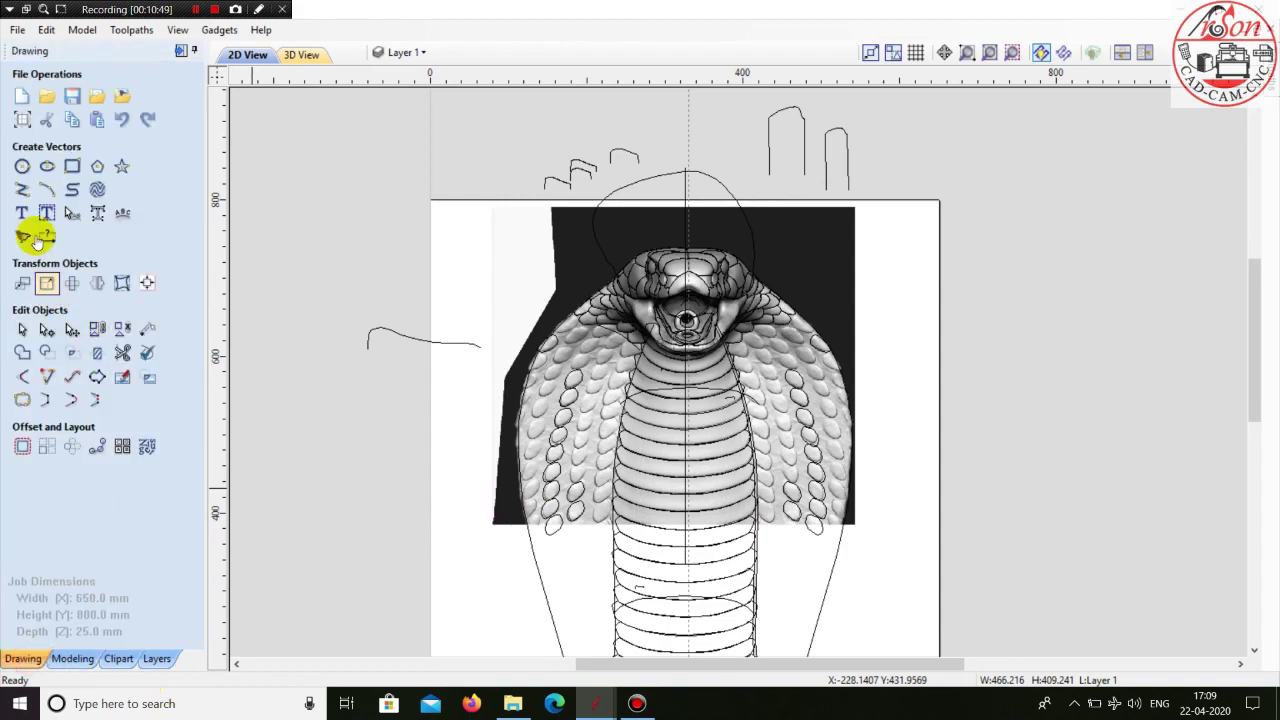
pyautogui.click(72, 189)
pyautogui.click(516, 555)
pyautogui.scroll(8, 522, 540)
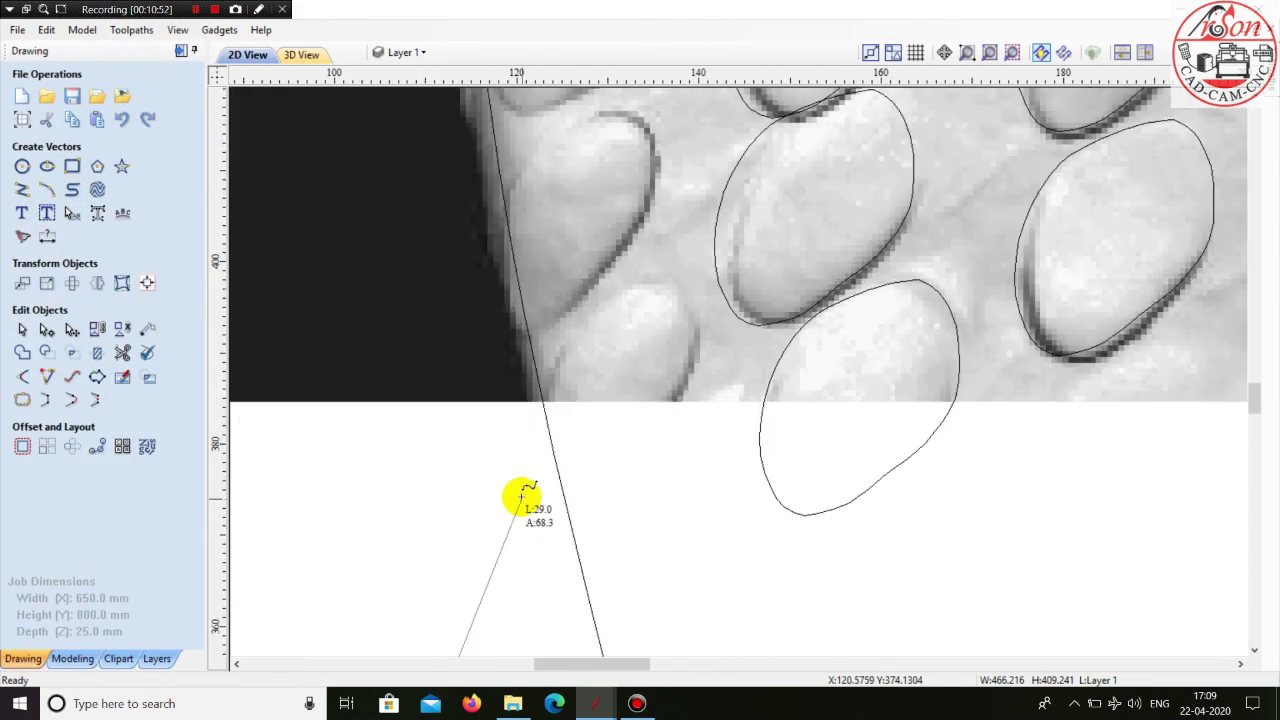
pyautogui.click(521, 496)
pyautogui.click(538, 440)
pyautogui.scroll(4, 537, 437)
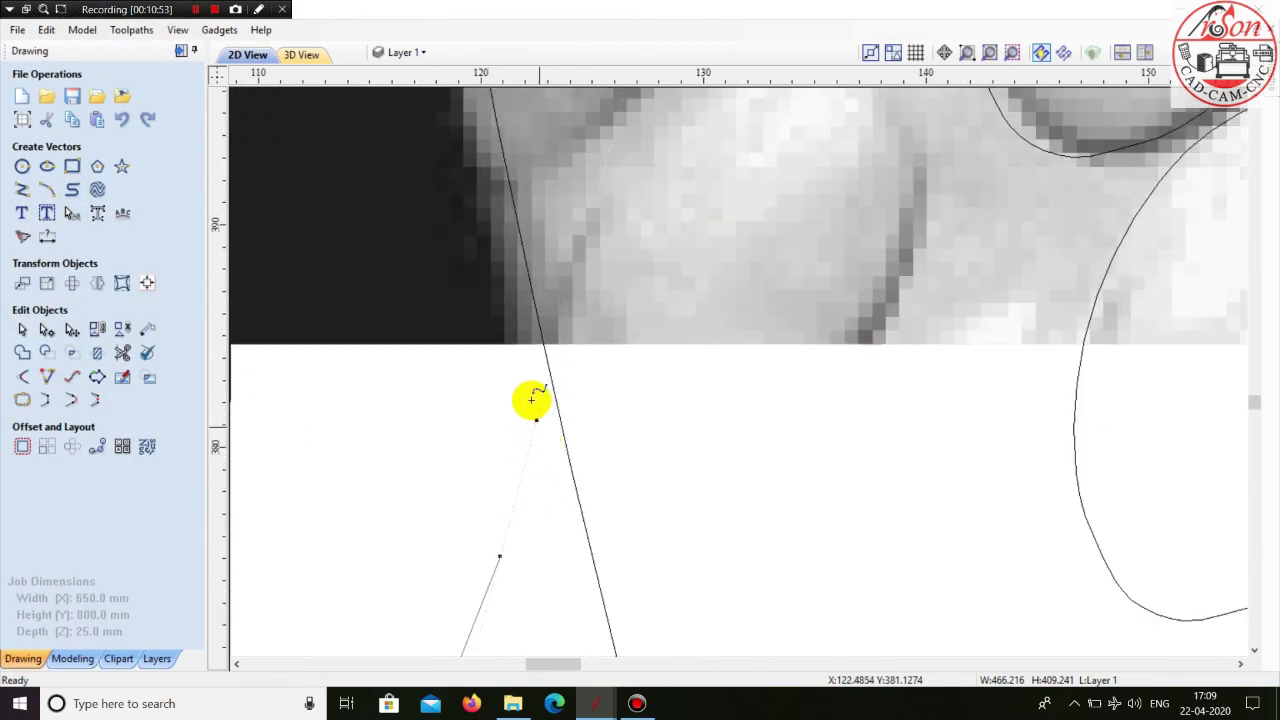
pyautogui.click(527, 394)
pyautogui.click(528, 326)
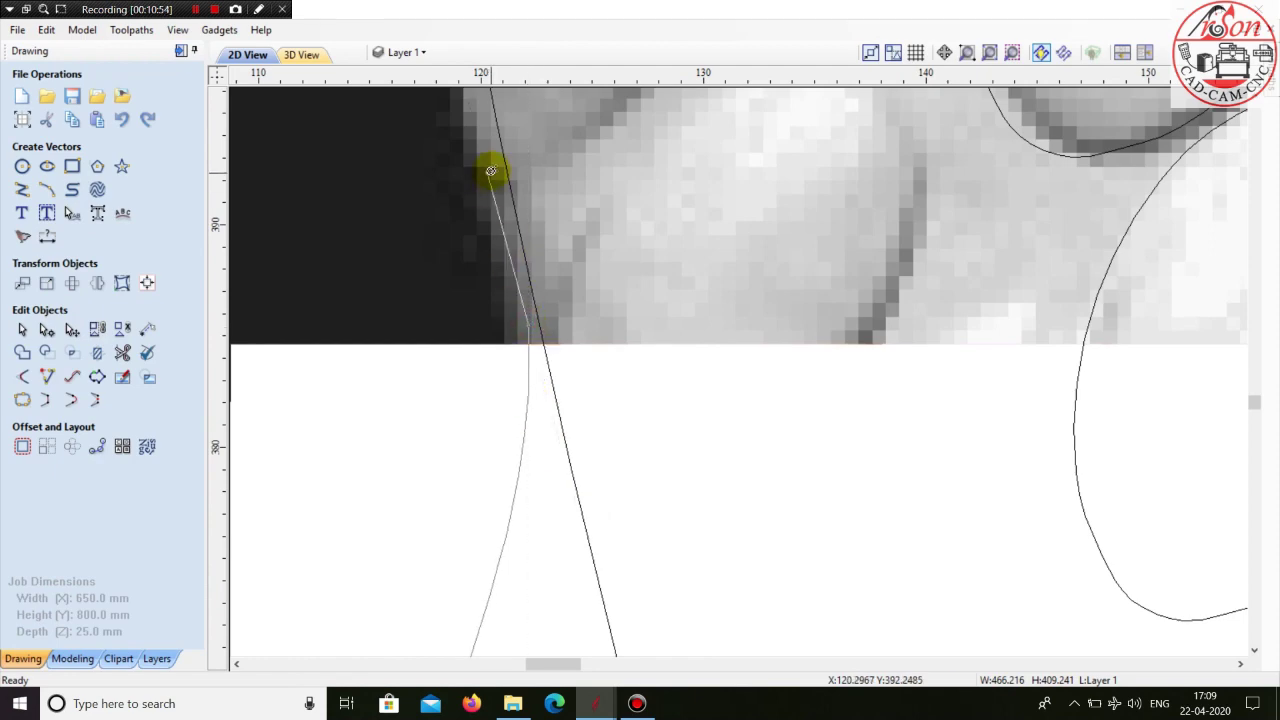
pyautogui.click(480, 141)
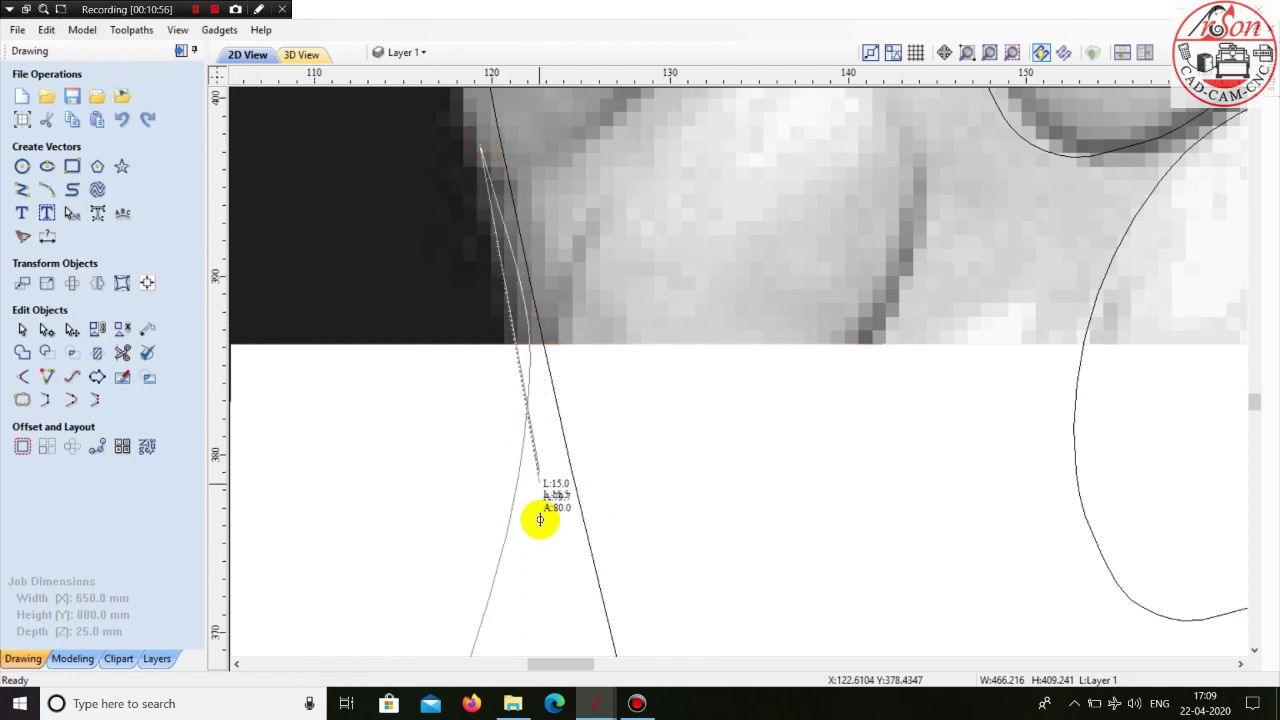
# - Continue the outline curve up the hood's lower left edge to about Y 480 mm, just below the small ledge
pyautogui.scroll(-8, 494, 306)
pyautogui.scroll(4, 551, 420)
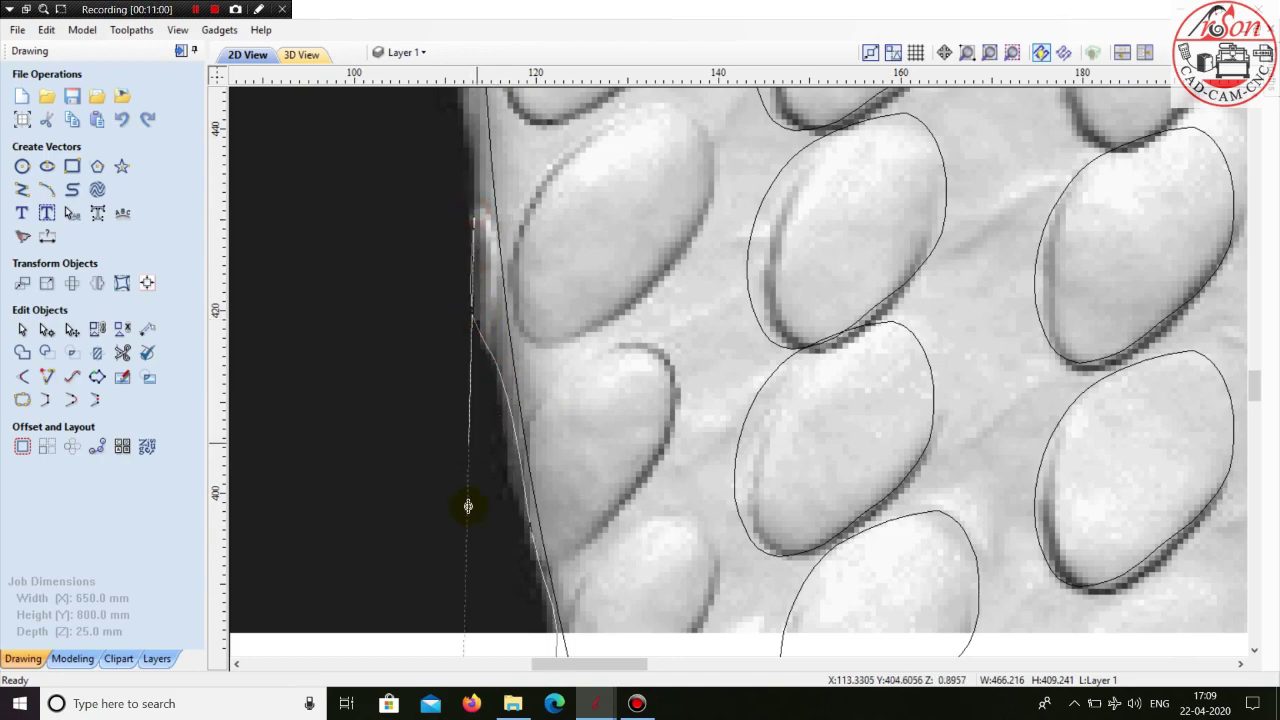
pyautogui.scroll(-6, 472, 515)
pyautogui.scroll(3, 465, 560)
pyautogui.scroll(4, 465, 560)
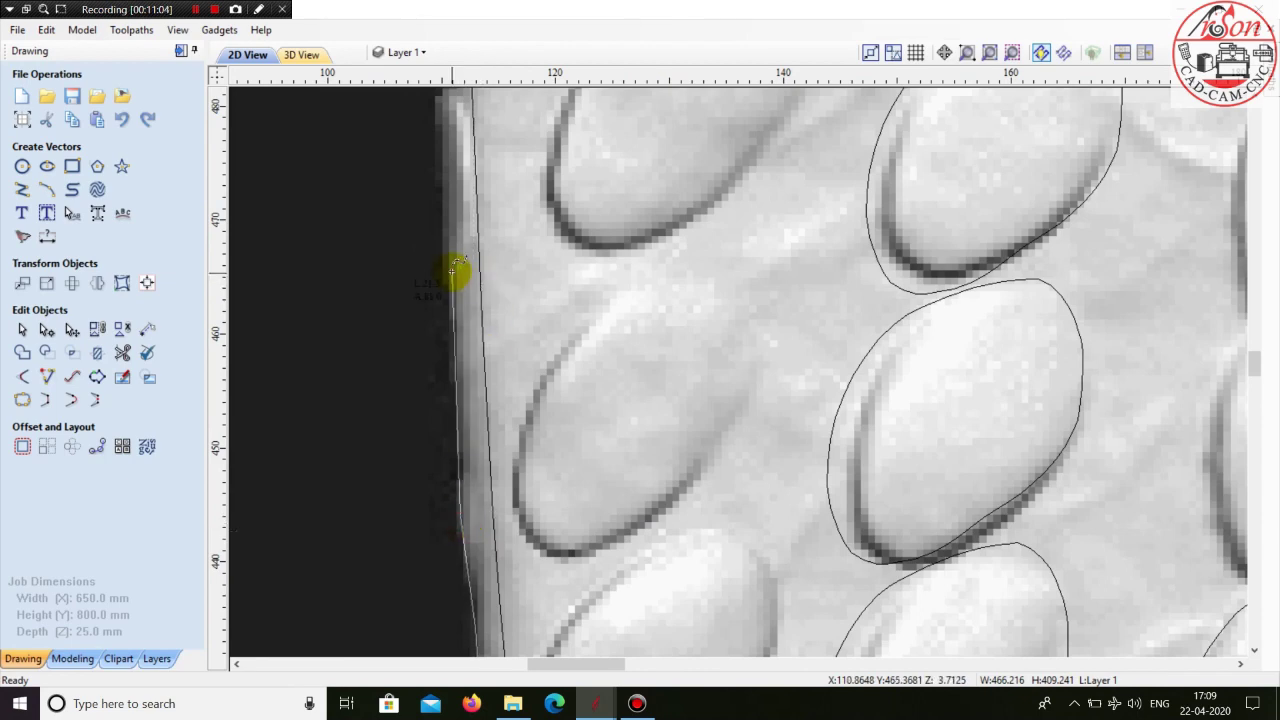
pyautogui.scroll(-3, 478, 489)
pyautogui.scroll(4, 443, 343)
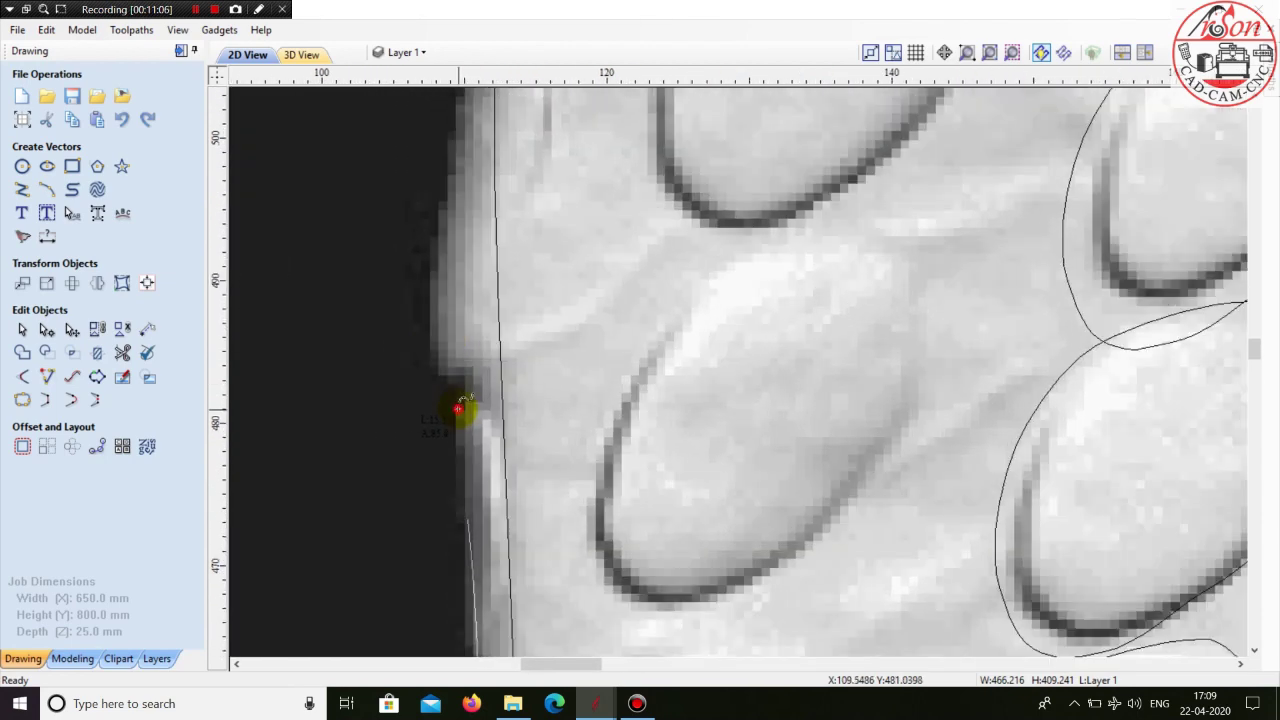
# - Trace the hood's left edge past the ledge and the indentation near Y 510 mm, up to about Y 535 mm
pyautogui.click(433, 158)
pyautogui.scroll(-3, 429, 229)
pyautogui.scroll(4, 400, 366)
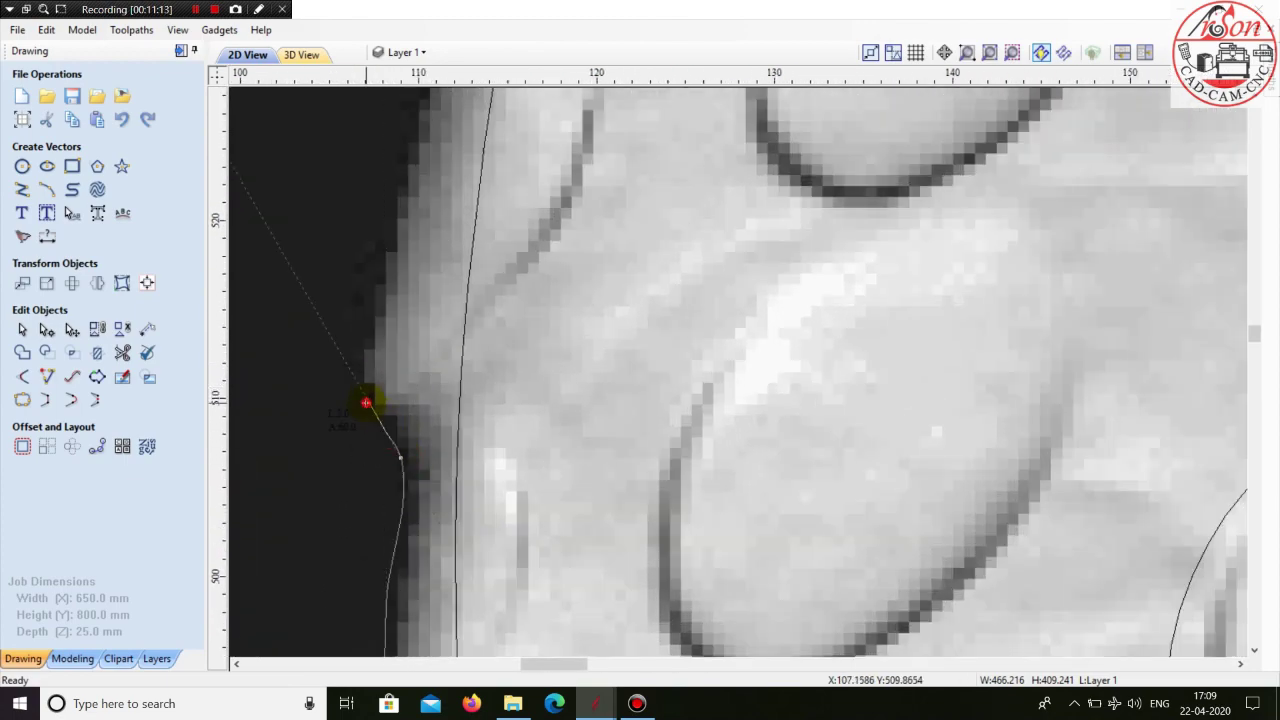
pyautogui.scroll(-3, 297, 551)
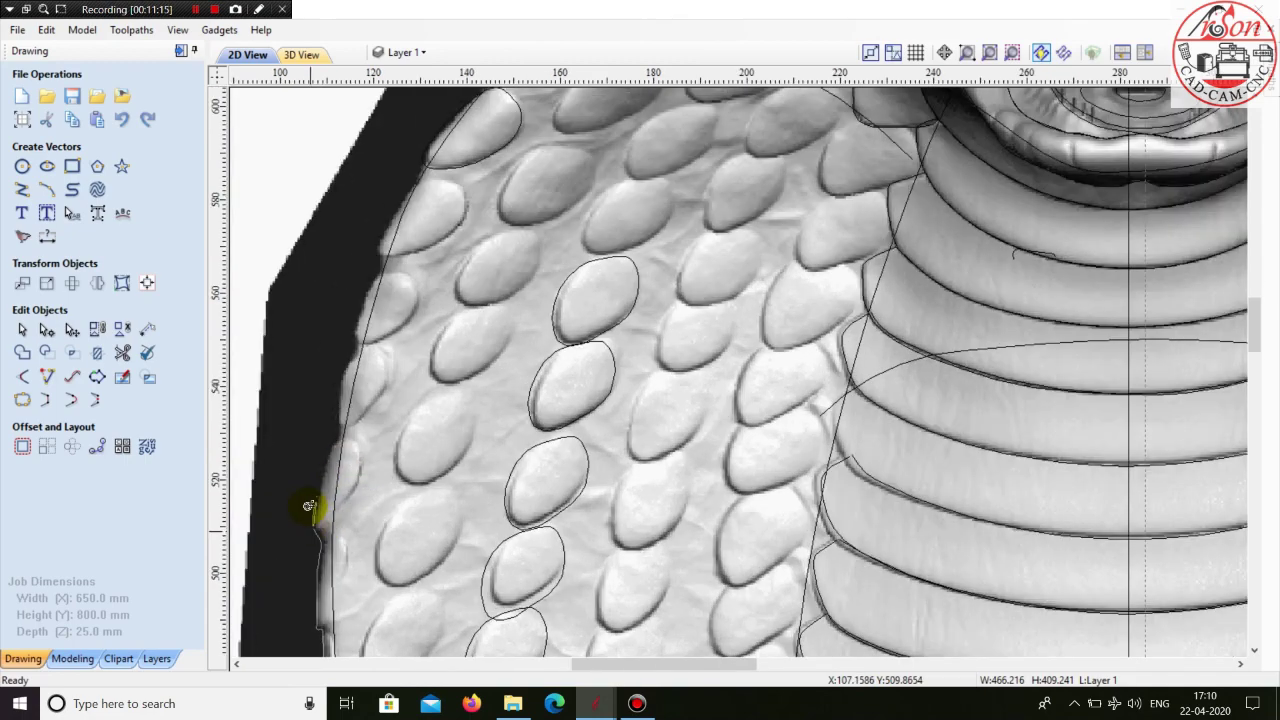
pyautogui.scroll(3, 314, 509)
pyautogui.click(382, 340)
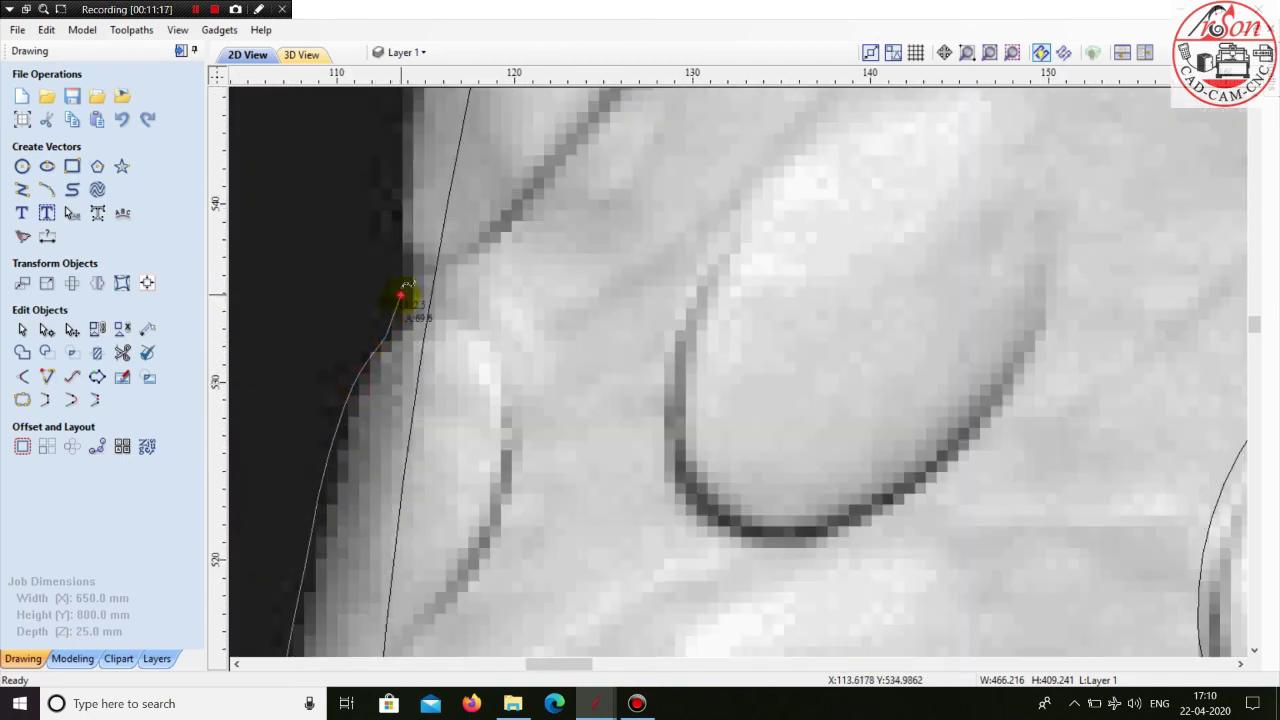
# - Extend the outline curve around the next bulging edge scale of the left hood to about Y 558 mm
pyautogui.scroll(-3, 449, 409)
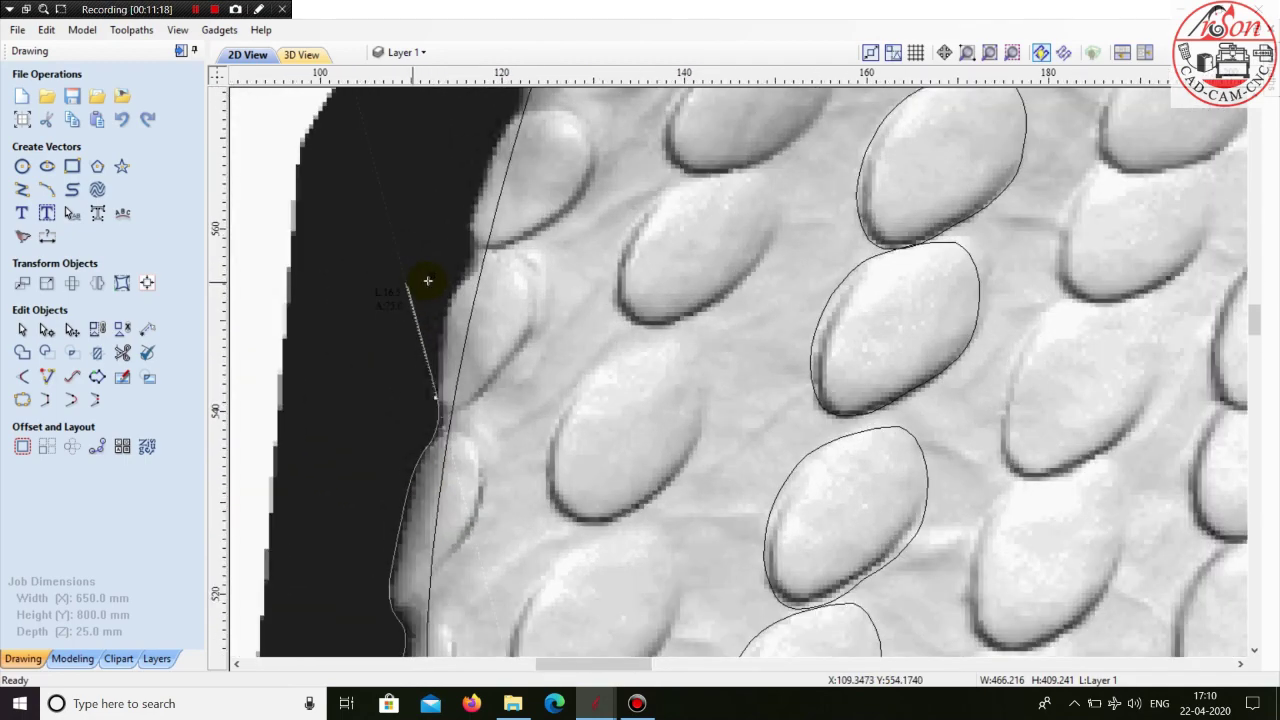
pyautogui.scroll(3, 423, 280)
pyautogui.click(469, 376)
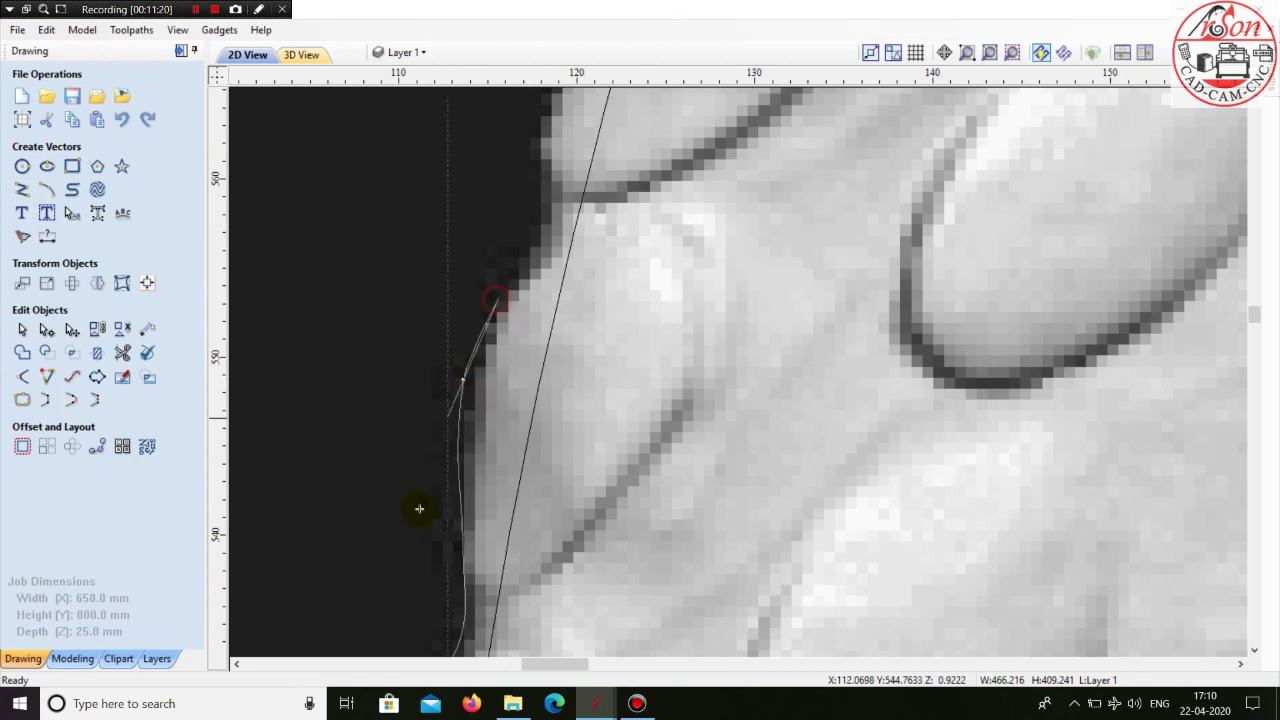
pyautogui.scroll(-3, 419, 509)
pyautogui.scroll(5, 466, 423)
pyautogui.click(480, 445)
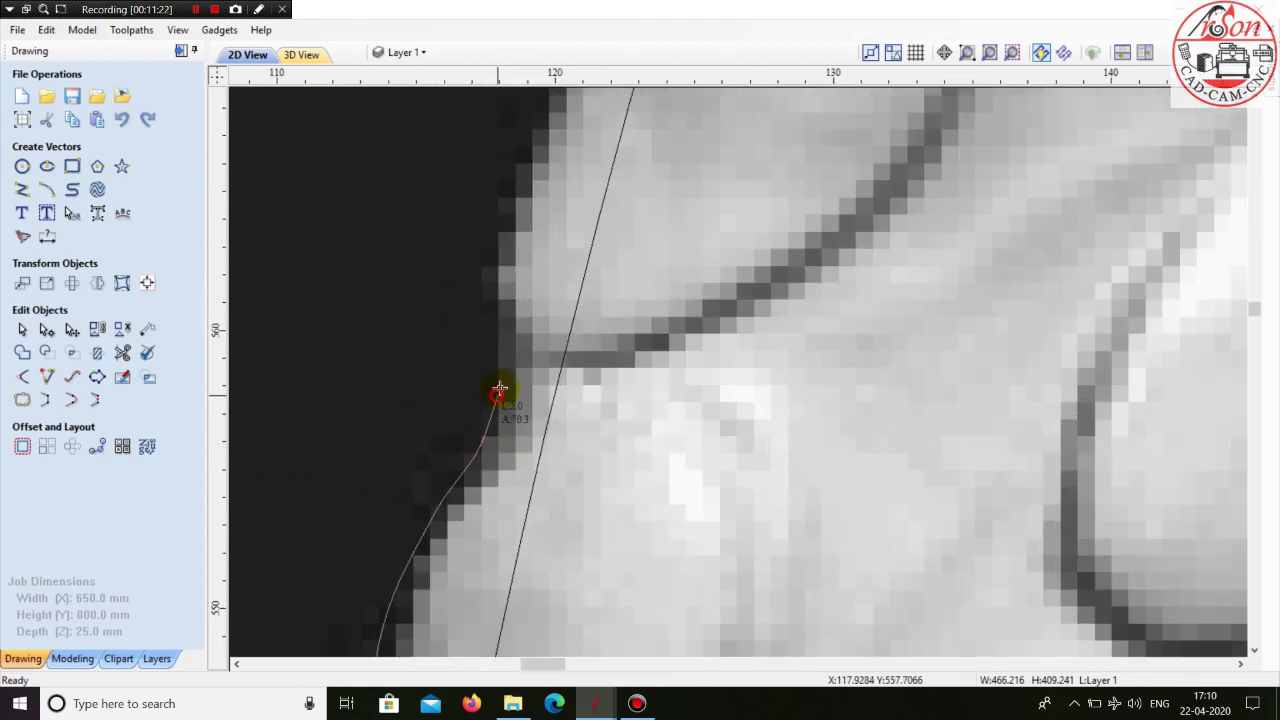
# - Trace the outer side of the following left edge scale up to the indentation at about Y 579 mm
pyautogui.scroll(-4, 518, 652)
pyautogui.scroll(3, 526, 449)
pyautogui.click(526, 451)
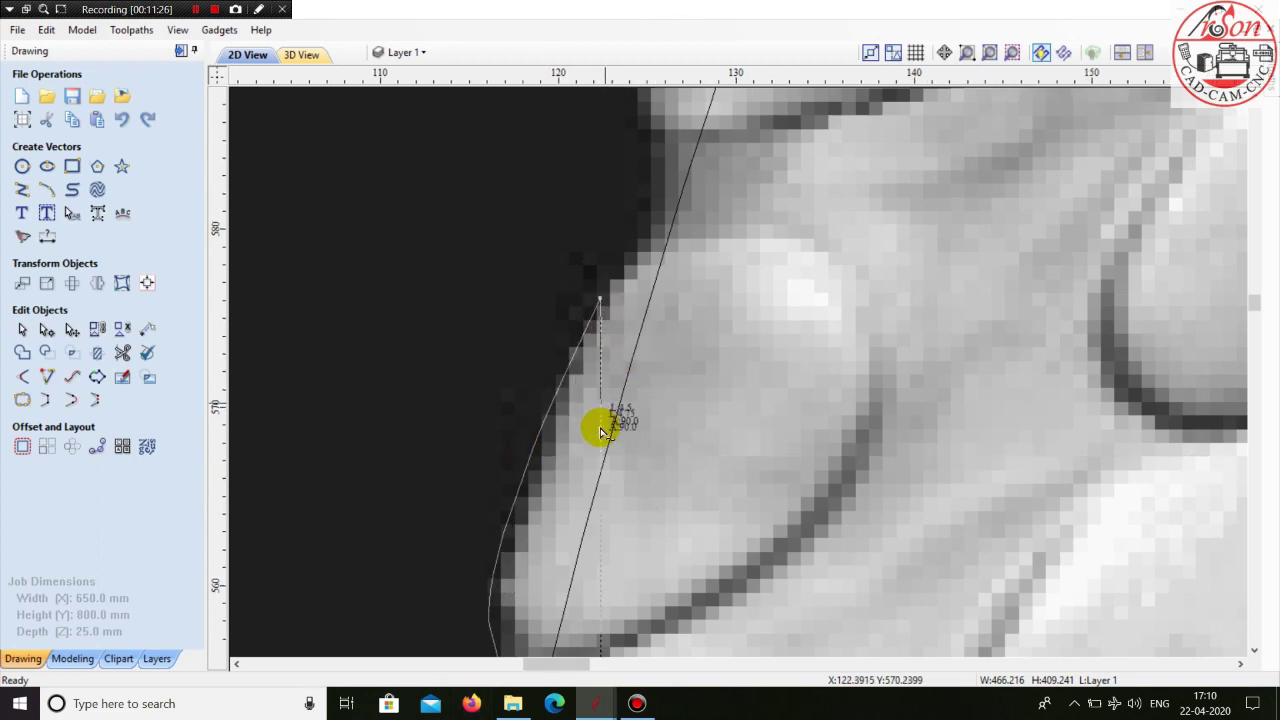
pyautogui.scroll(4, 620, 325)
pyautogui.click(605, 344)
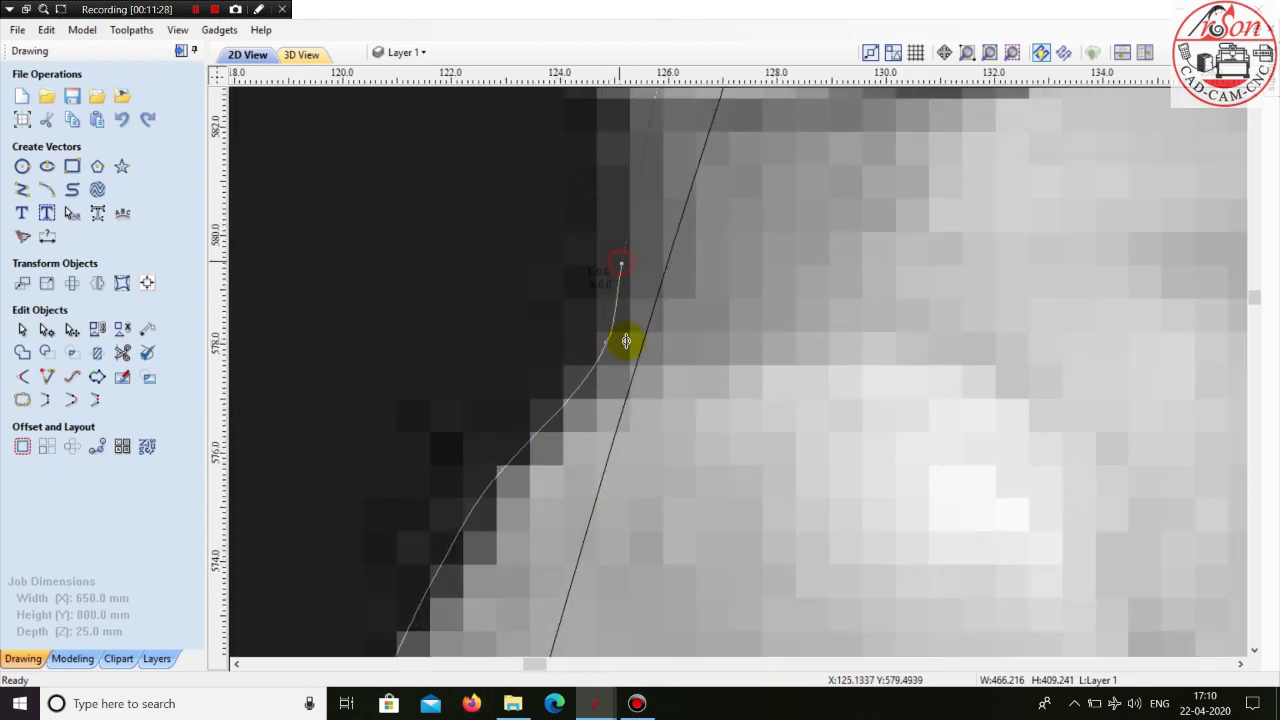
# - Continue the curve along the slanting left hood edge from the indentation up to about Y 600 mm
pyautogui.scroll(-4, 571, 557)
pyautogui.scroll(4, 571, 591)
pyautogui.click(581, 557)
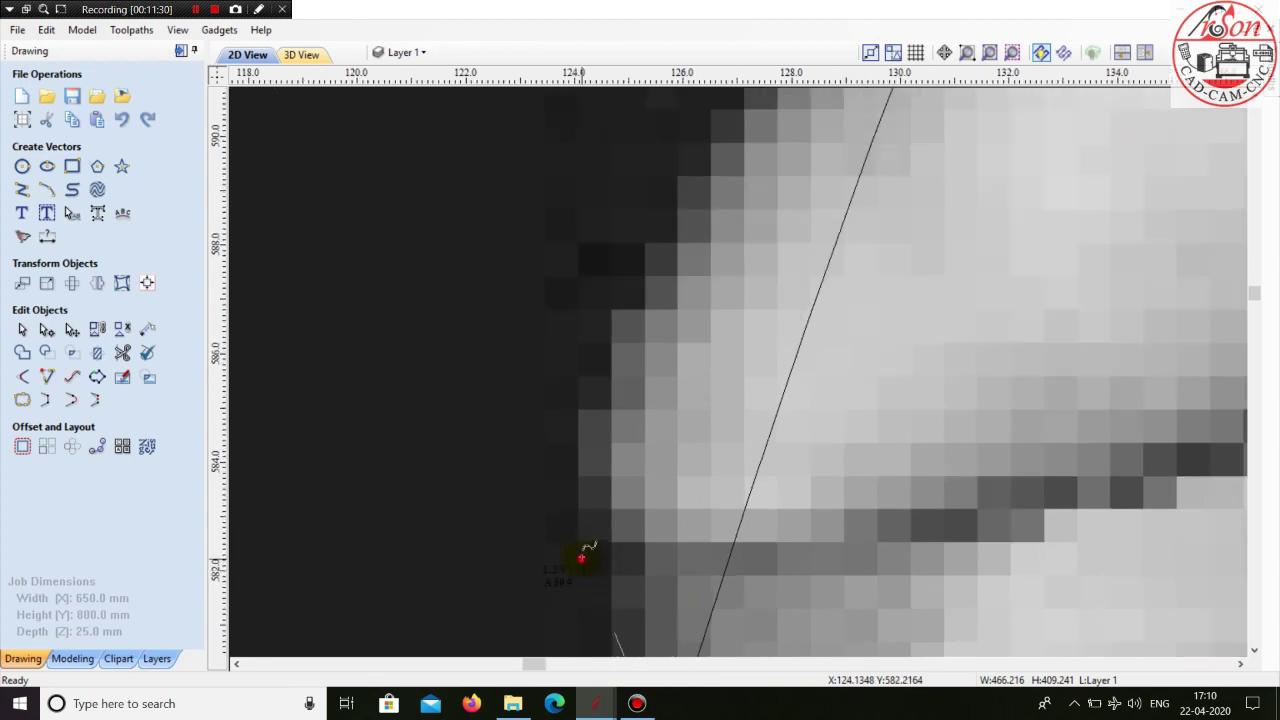
pyautogui.click(689, 191)
pyautogui.scroll(-2, 506, 491)
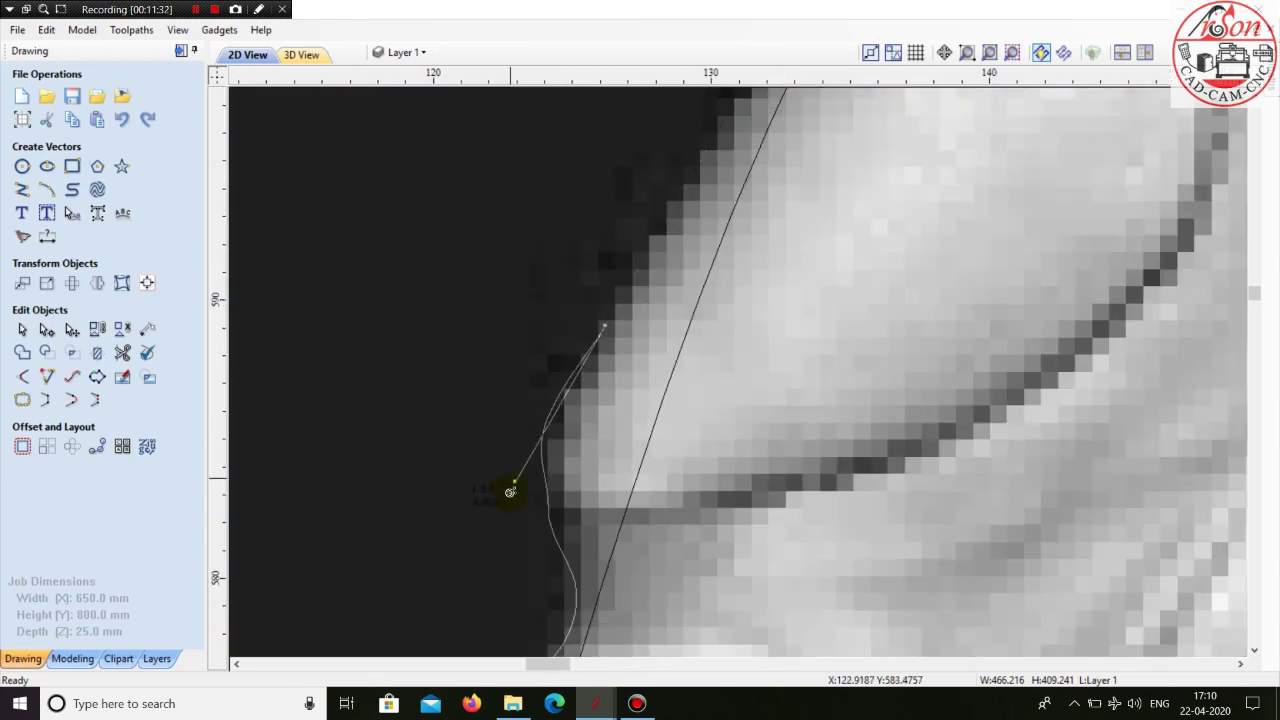
pyautogui.scroll(-2, 620, 252)
pyautogui.scroll(4, 620, 252)
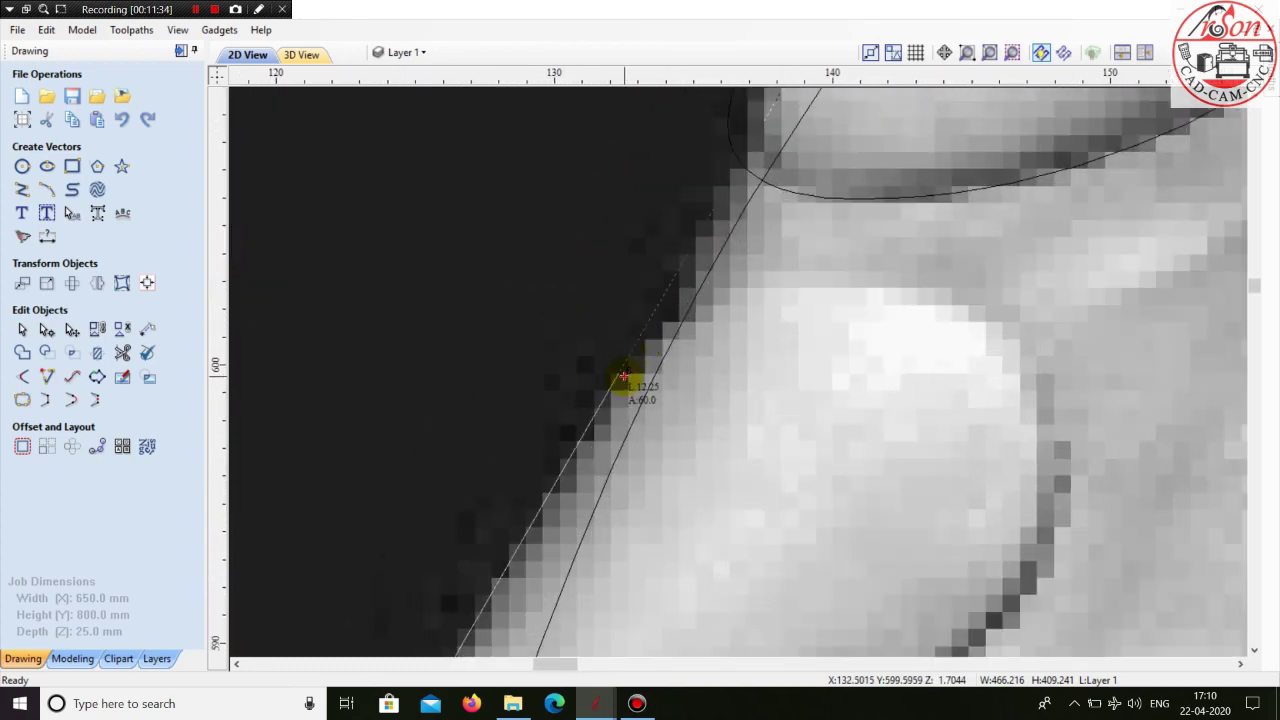
# - Trace around the outside of the already outlined scale on the hood's upper left edge to about Y 628 mm
pyautogui.scroll(-2, 649, 338)
pyautogui.scroll(2, 623, 323)
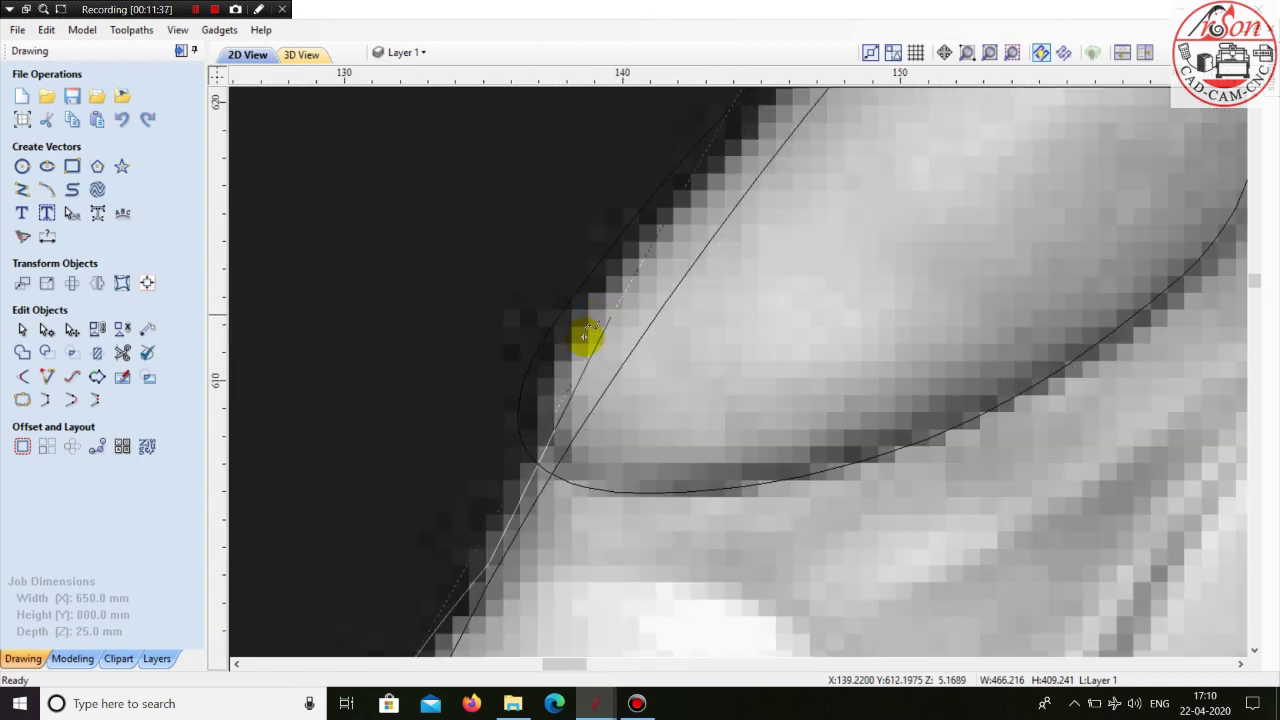
pyautogui.scroll(2, 586, 334)
pyautogui.click(534, 378)
pyautogui.scroll(-4, 424, 438)
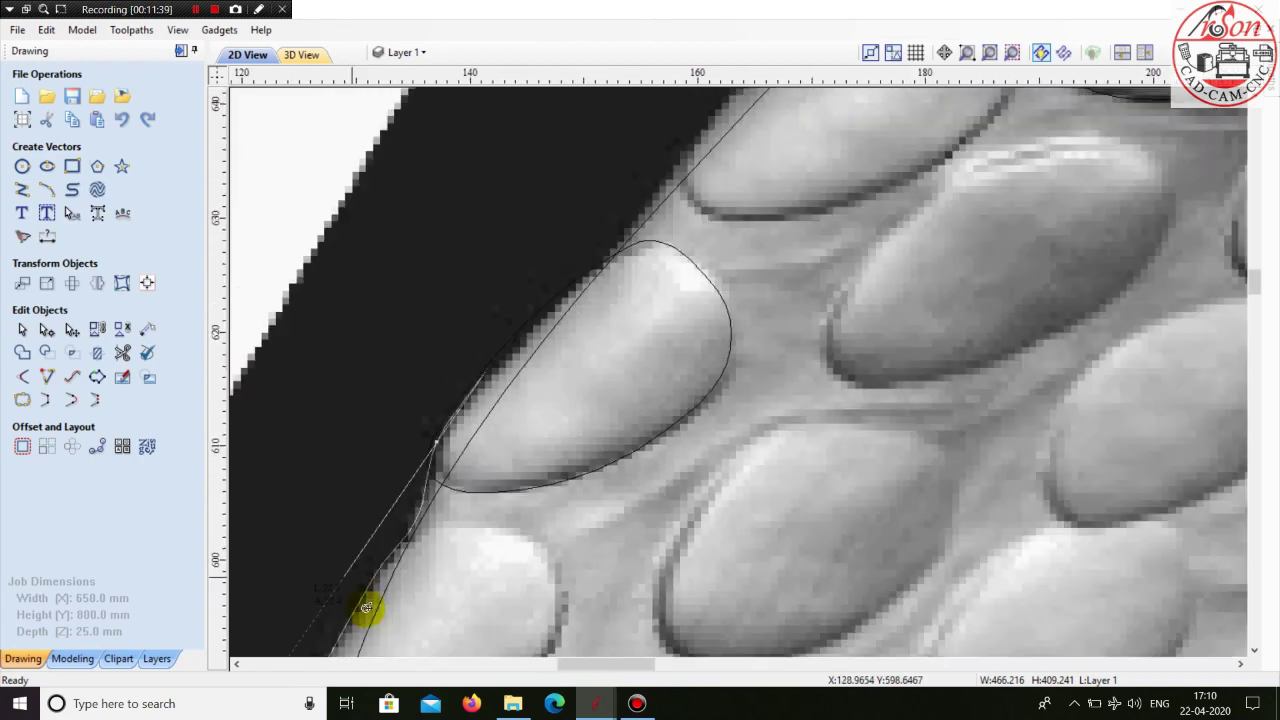
pyautogui.scroll(3, 471, 443)
pyautogui.click(467, 474)
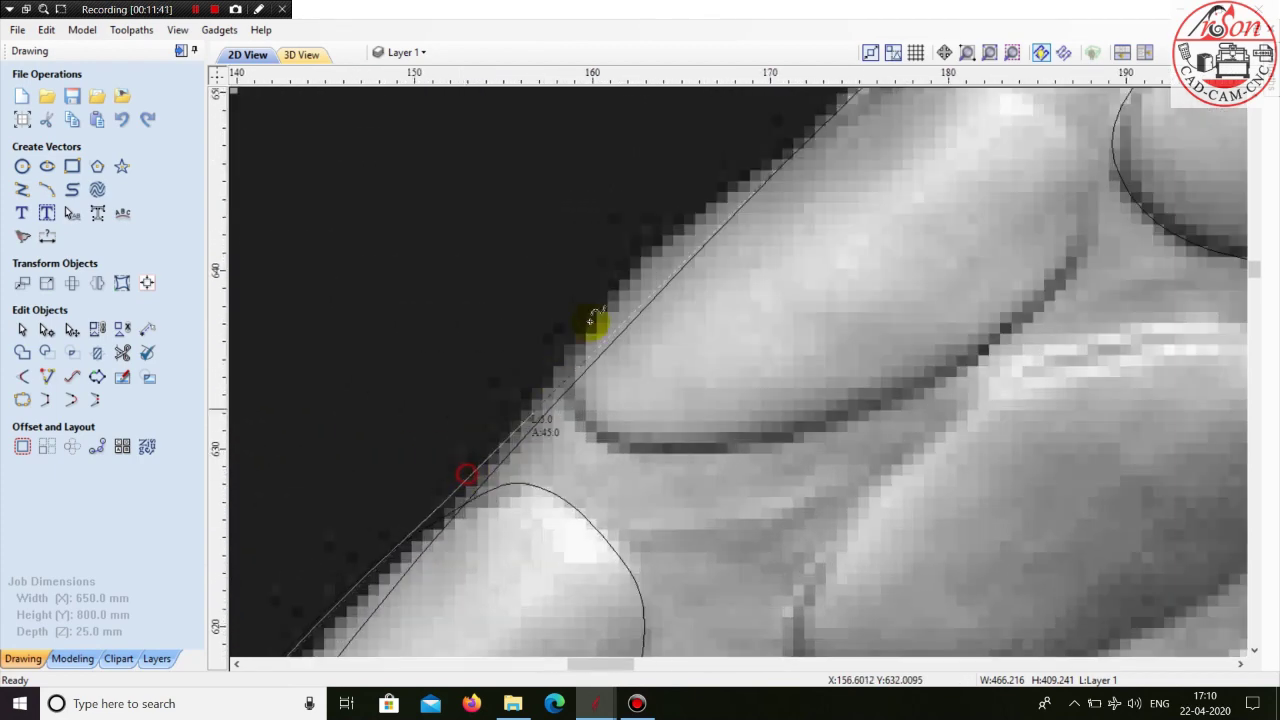
# - Extend the curve along the hood's upper left slope to the first head scales, at about X 203 mm, Y 676 mm
pyautogui.click(712, 191)
pyautogui.scroll(-1, 403, 577)
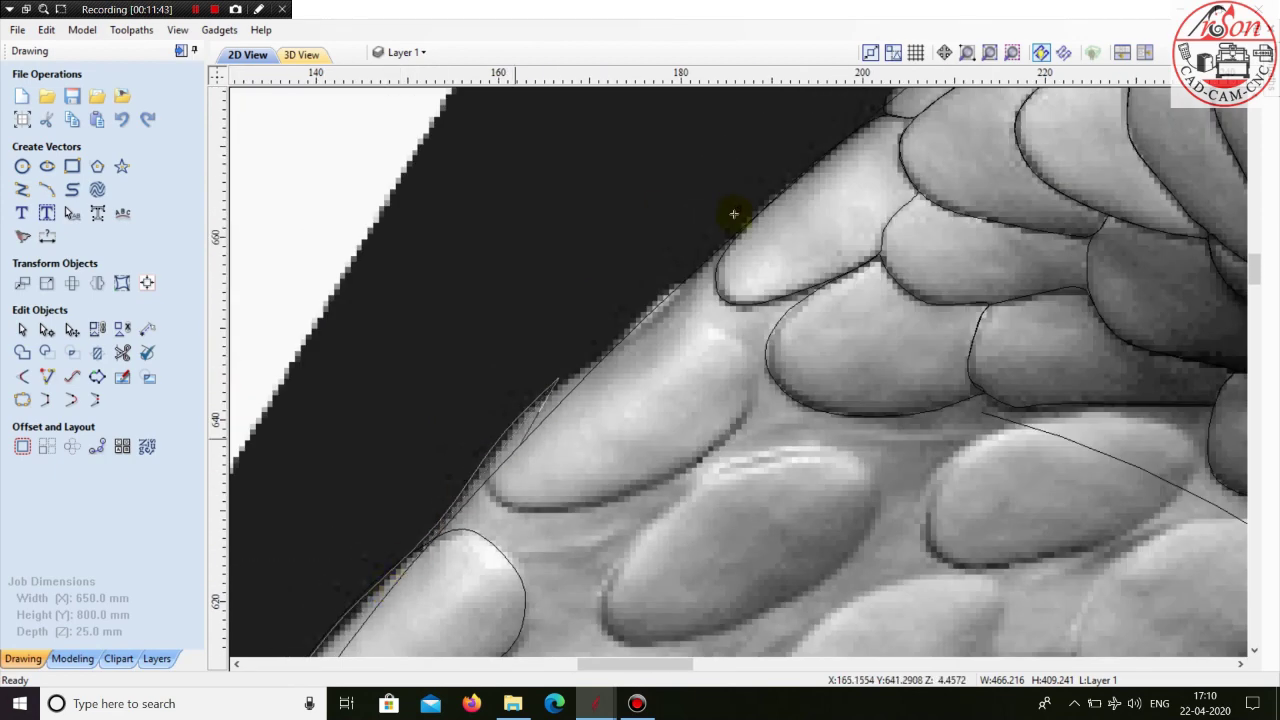
pyautogui.scroll(1, 713, 222)
pyautogui.scroll(2, 600, 320)
pyautogui.click(486, 520)
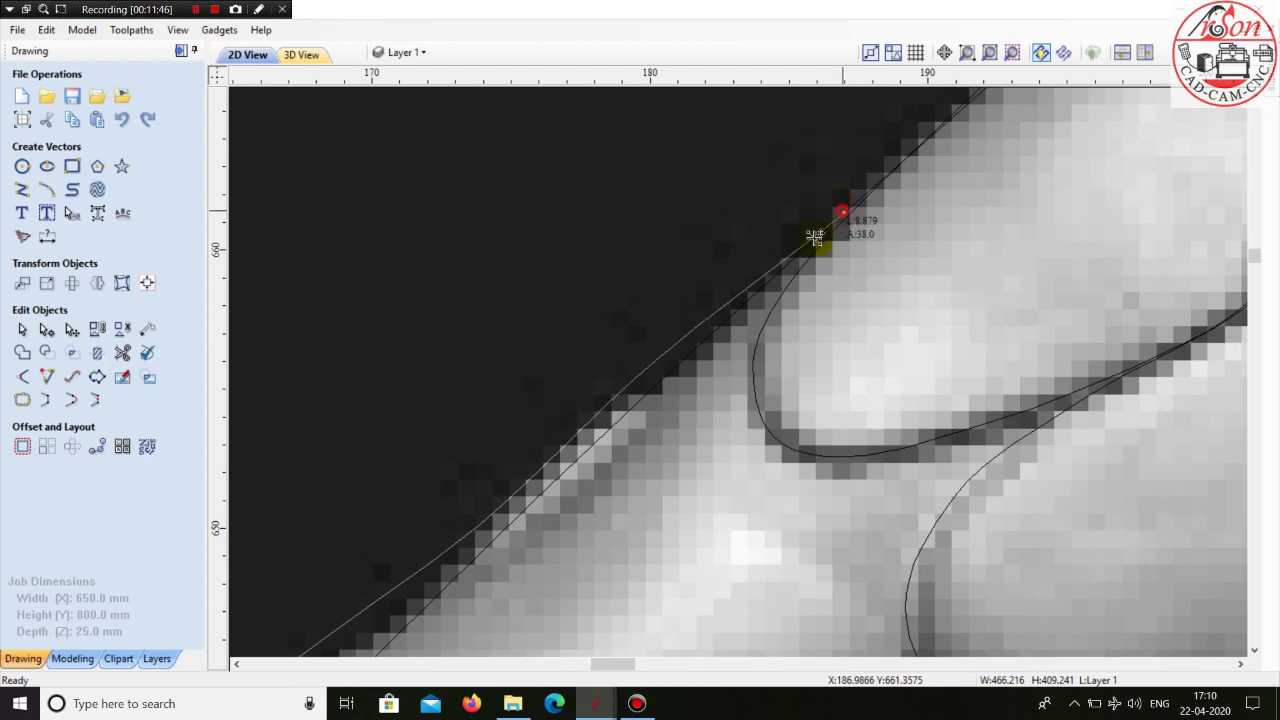
pyautogui.scroll(-3, 430, 547)
pyautogui.scroll(2, 728, 268)
pyautogui.click(935, 121)
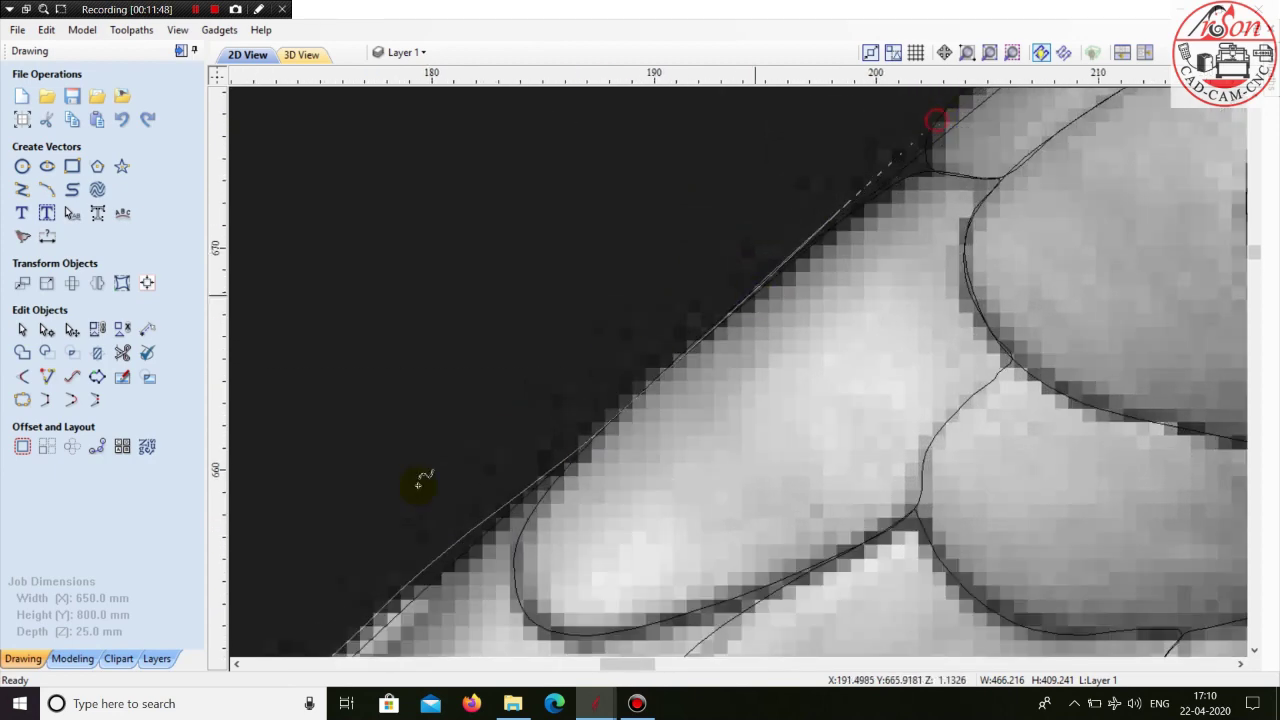
# - Trace the lower left side of the head along its outer scales to about X 233 mm, Y 700 mm
pyautogui.scroll(-3, 380, 515)
pyautogui.scroll(3, 500, 440)
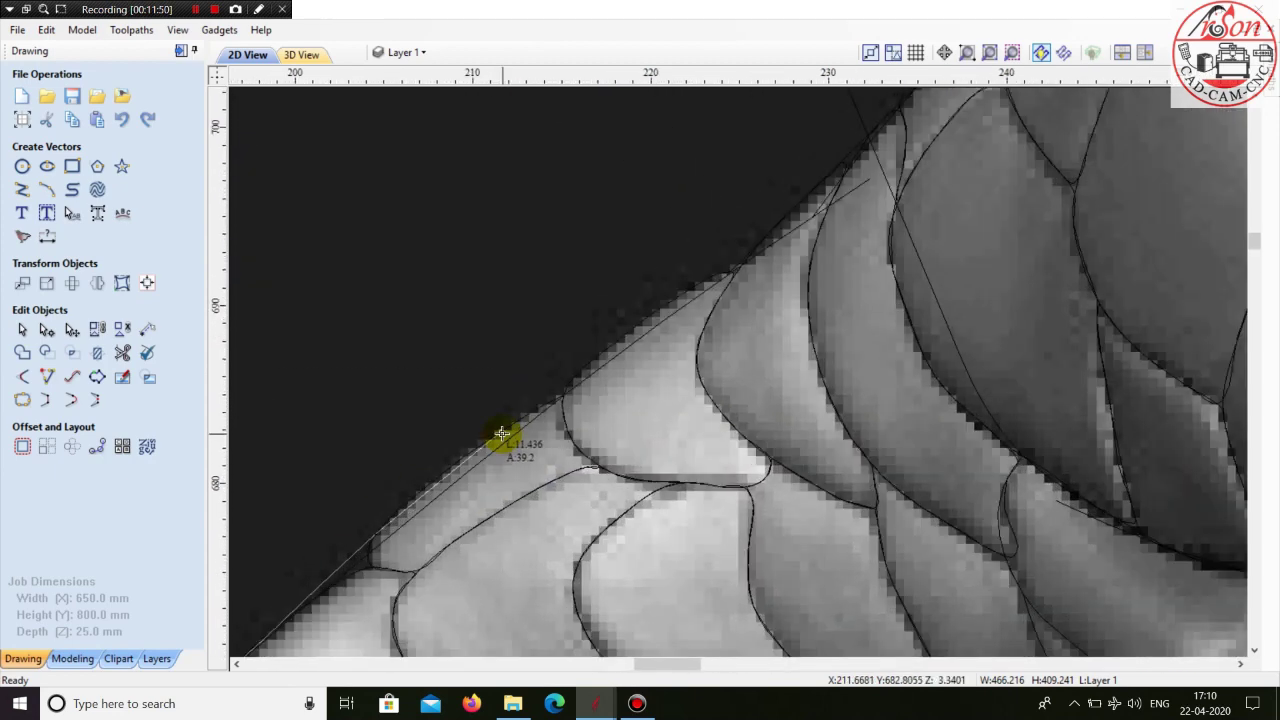
pyautogui.scroll(1, 502, 434)
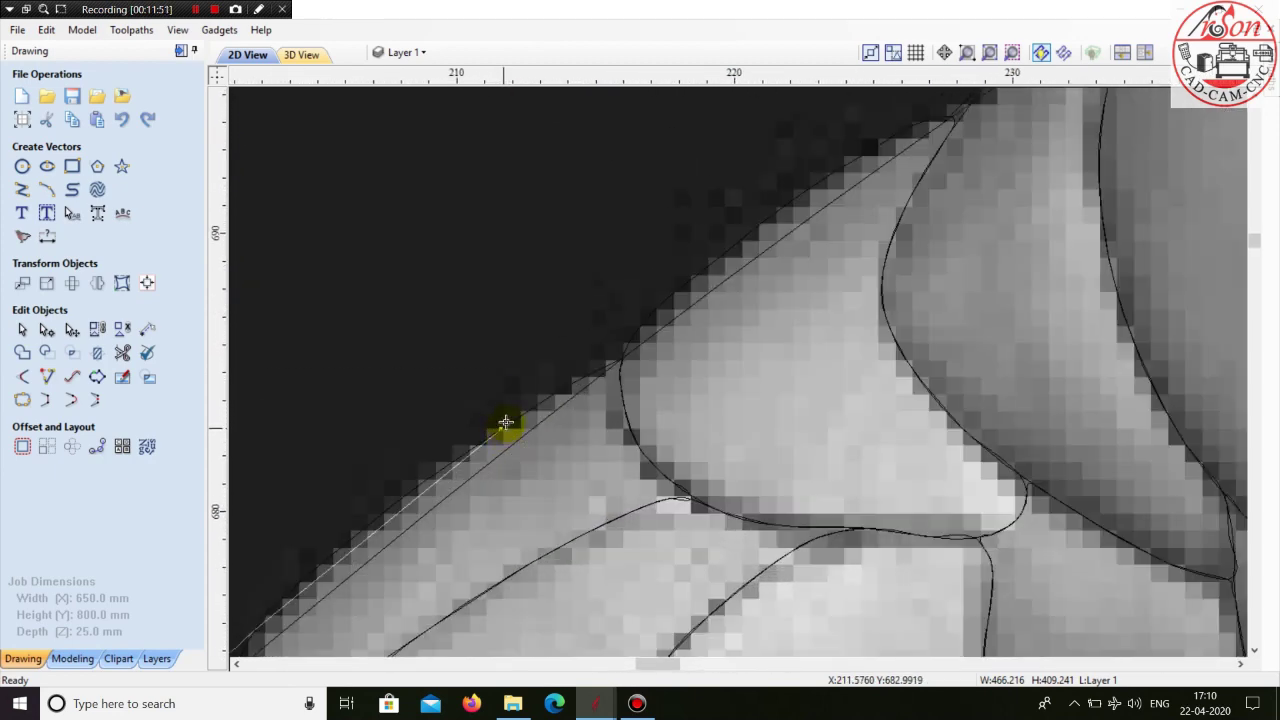
pyautogui.click(728, 250)
pyautogui.scroll(-3, 271, 551)
pyautogui.scroll(3, 686, 283)
pyautogui.scroll(1, 523, 357)
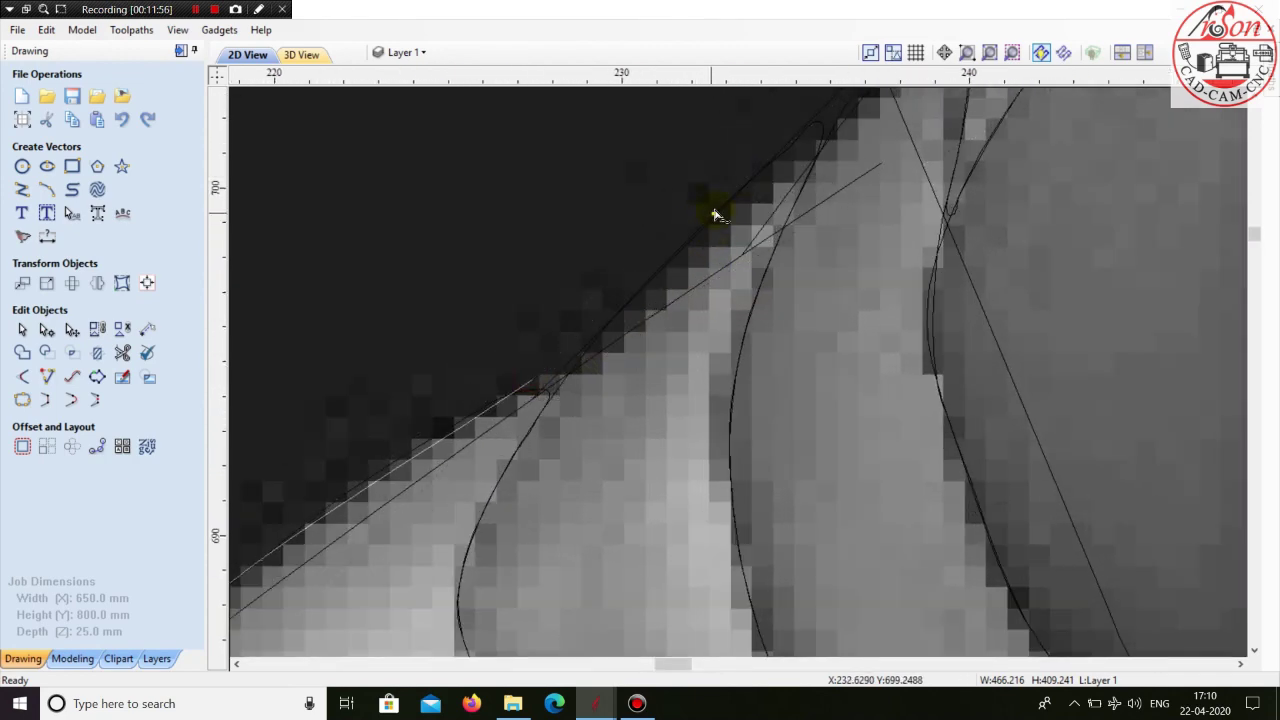
pyautogui.click(744, 201)
# - Continue the curve up the head's left side and around the upper left corner to about X 269 mm, Y 732 mm
pyautogui.scroll(-5, 371, 566)
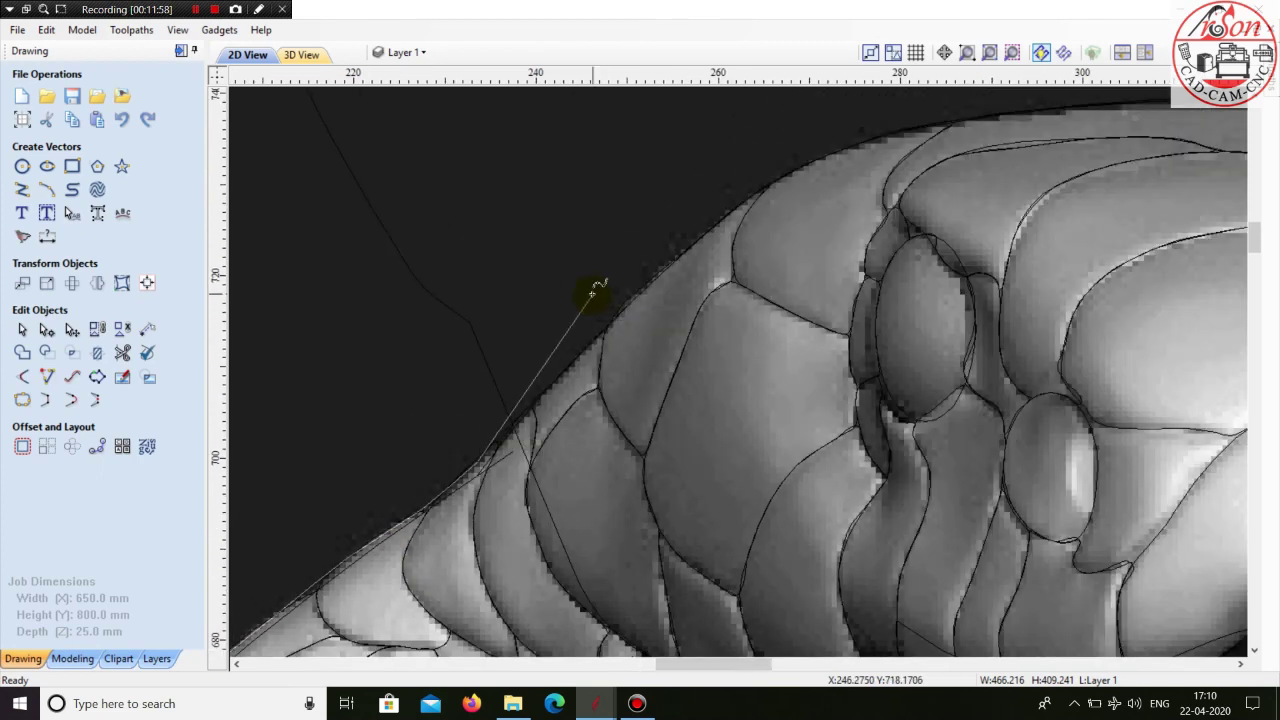
pyautogui.scroll(4, 600, 286)
pyautogui.click(594, 373)
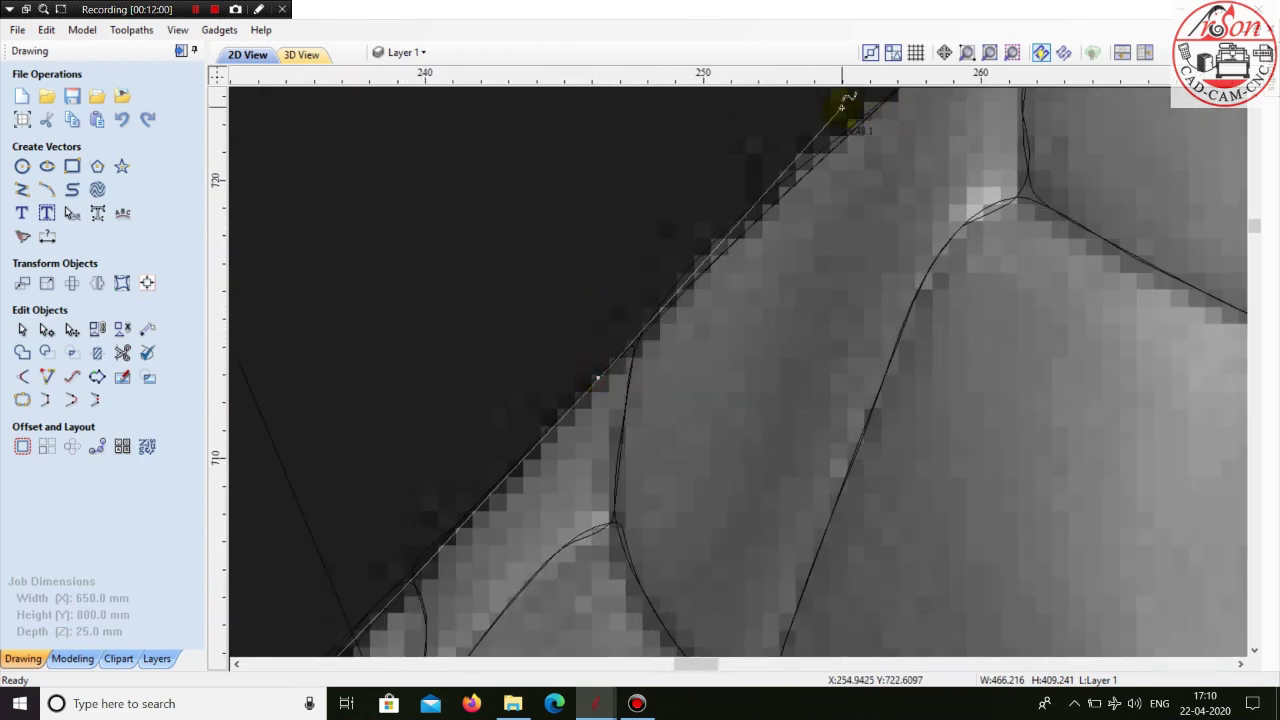
pyautogui.click(849, 120)
pyautogui.scroll(-3, 358, 533)
pyautogui.scroll(-3, 358, 533)
pyautogui.scroll(4, 506, 366)
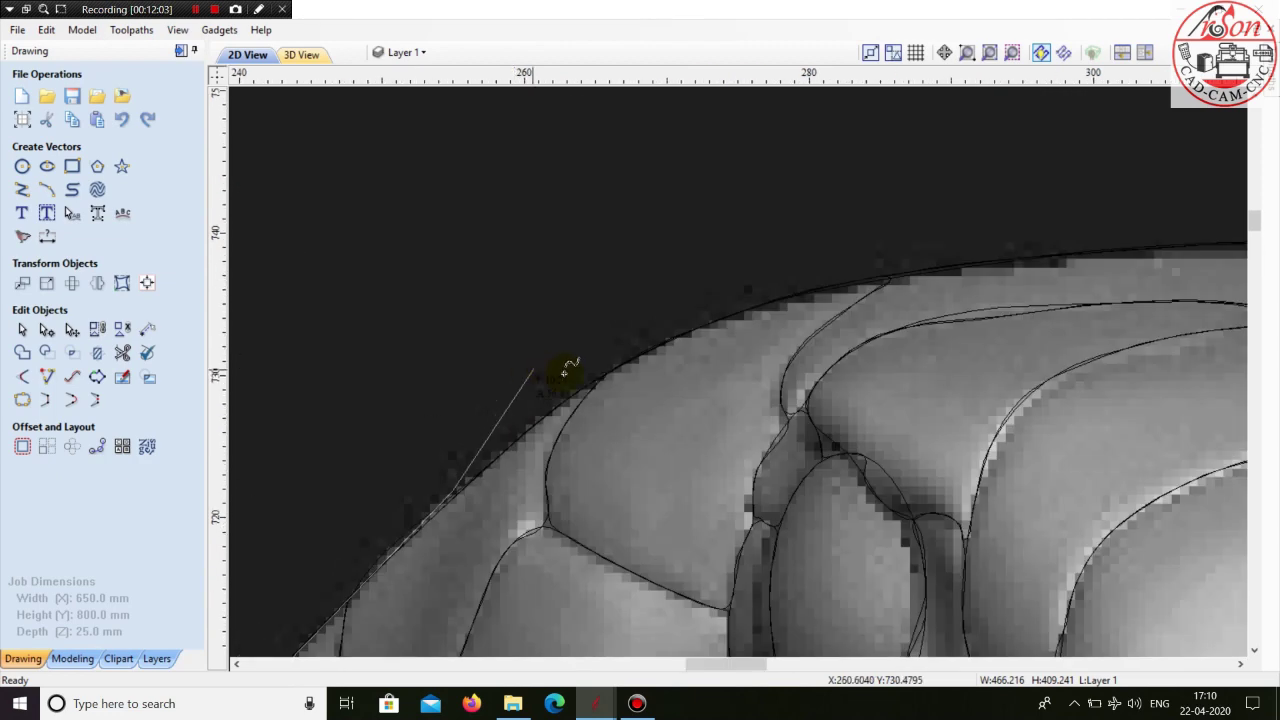
pyautogui.click(578, 420)
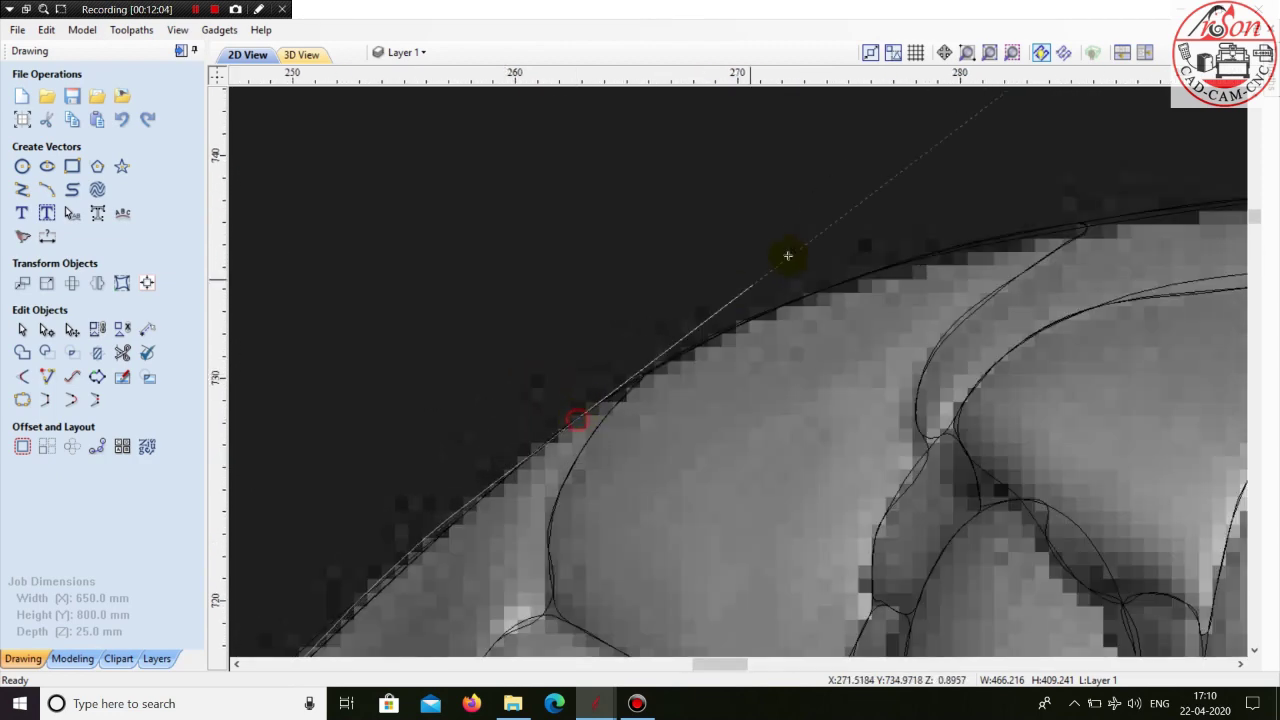
pyautogui.click(723, 326)
# - Trace the left half of the head's crown toward the small notch at its middle
pyautogui.scroll(-5, 390, 433)
pyautogui.scroll(3, 637, 346)
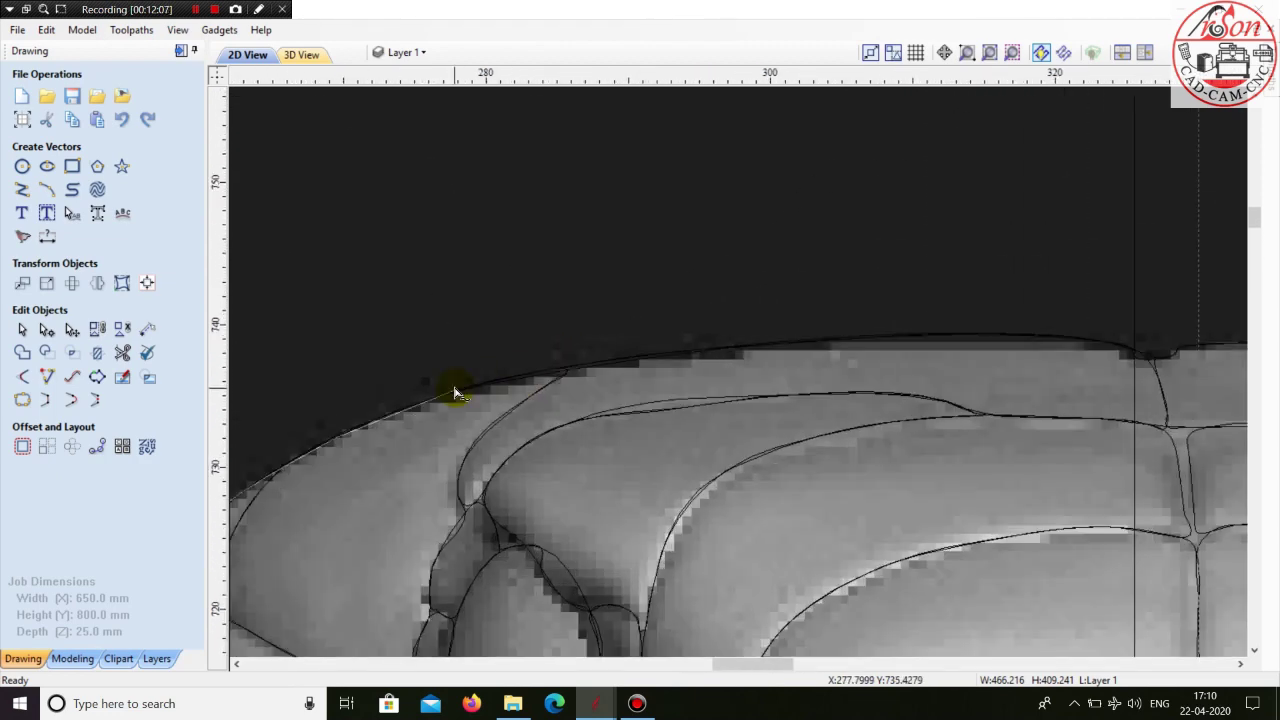
pyautogui.click(735, 352)
pyautogui.scroll(-3, 366, 434)
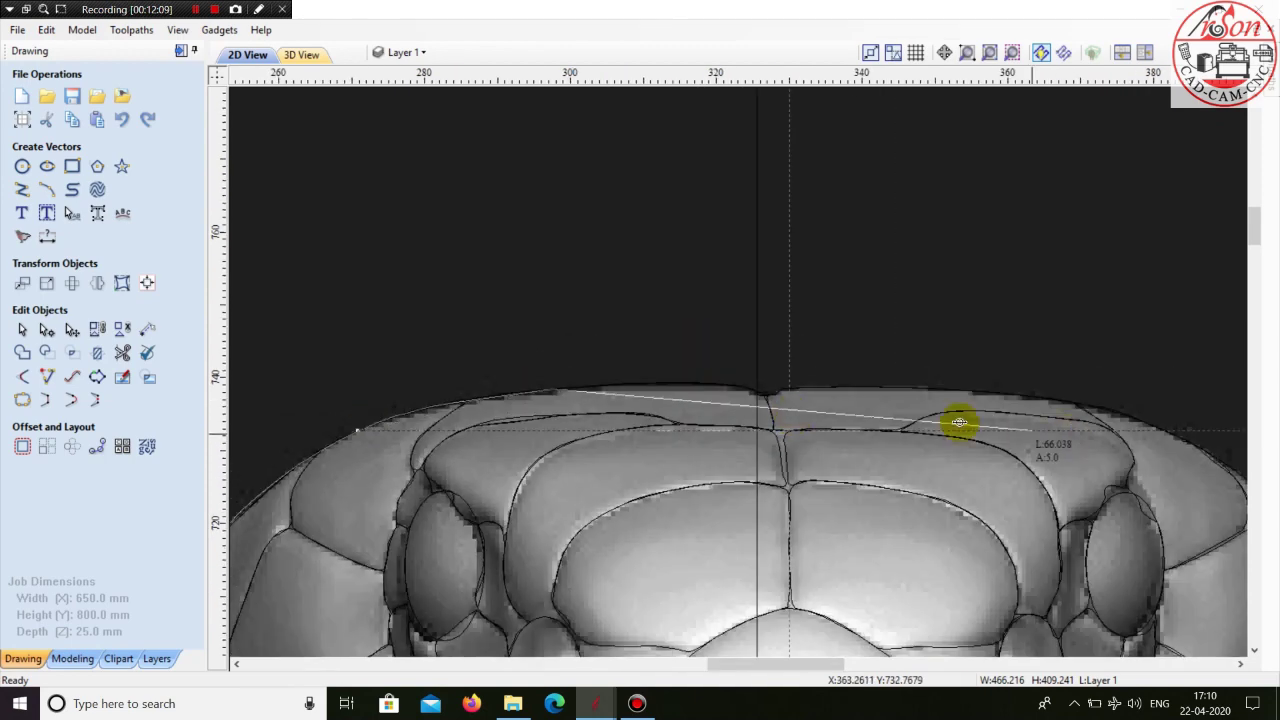
pyautogui.scroll(4, 700, 380)
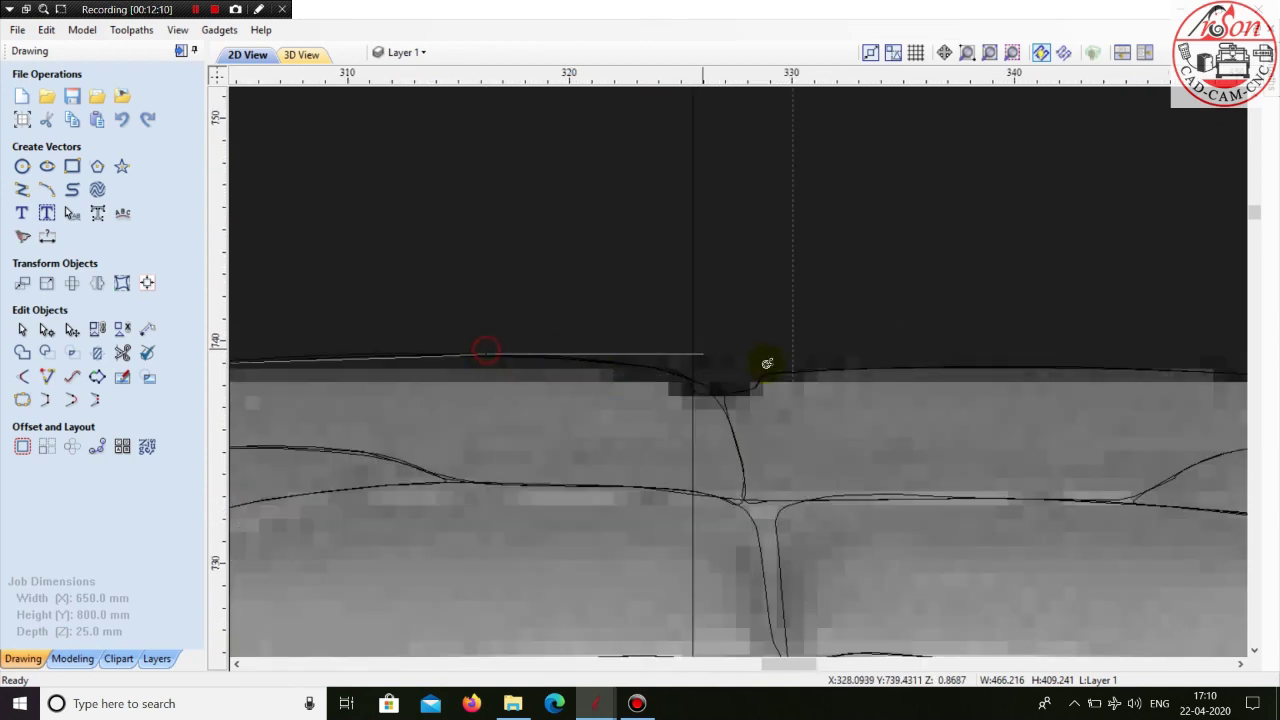
pyautogui.scroll(3, 666, 366)
pyautogui.click(574, 353)
# - Trace the curve through the small notch in the middle of the head's crown to about X 331 mm, Y 739 mm
pyautogui.scroll(2, 617, 394)
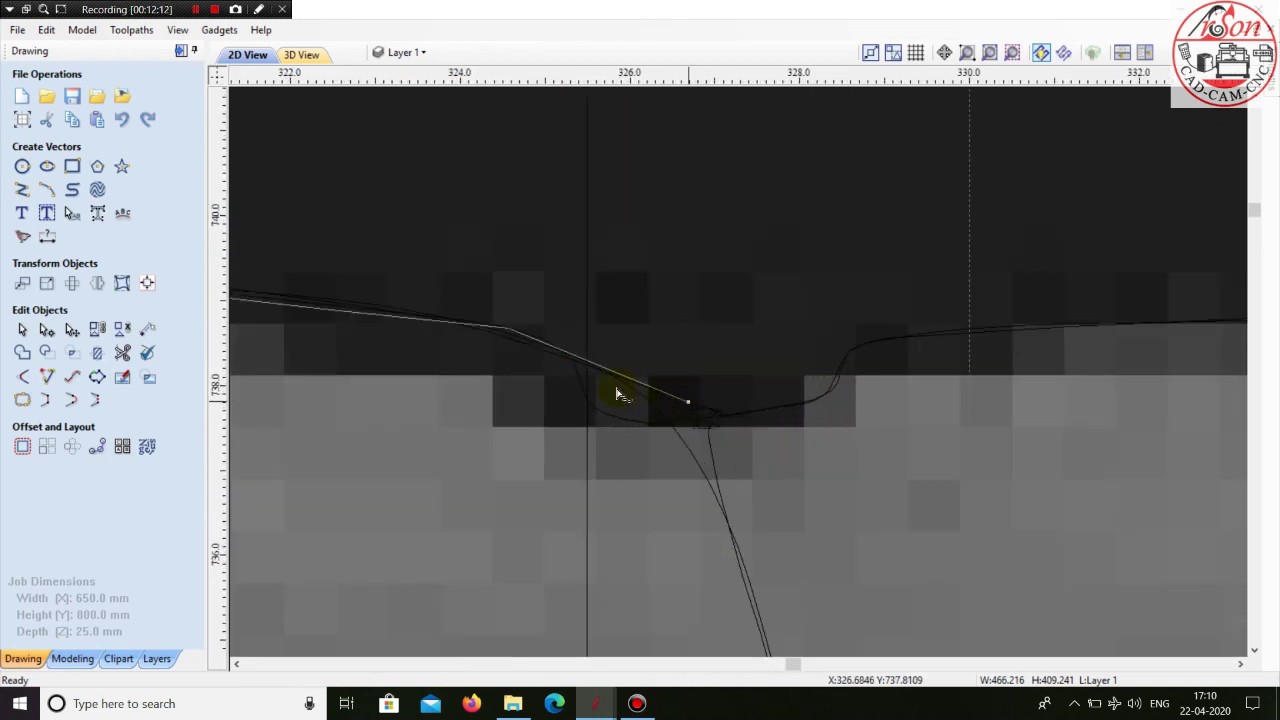
pyautogui.scroll(1, 617, 394)
pyautogui.click(534, 347)
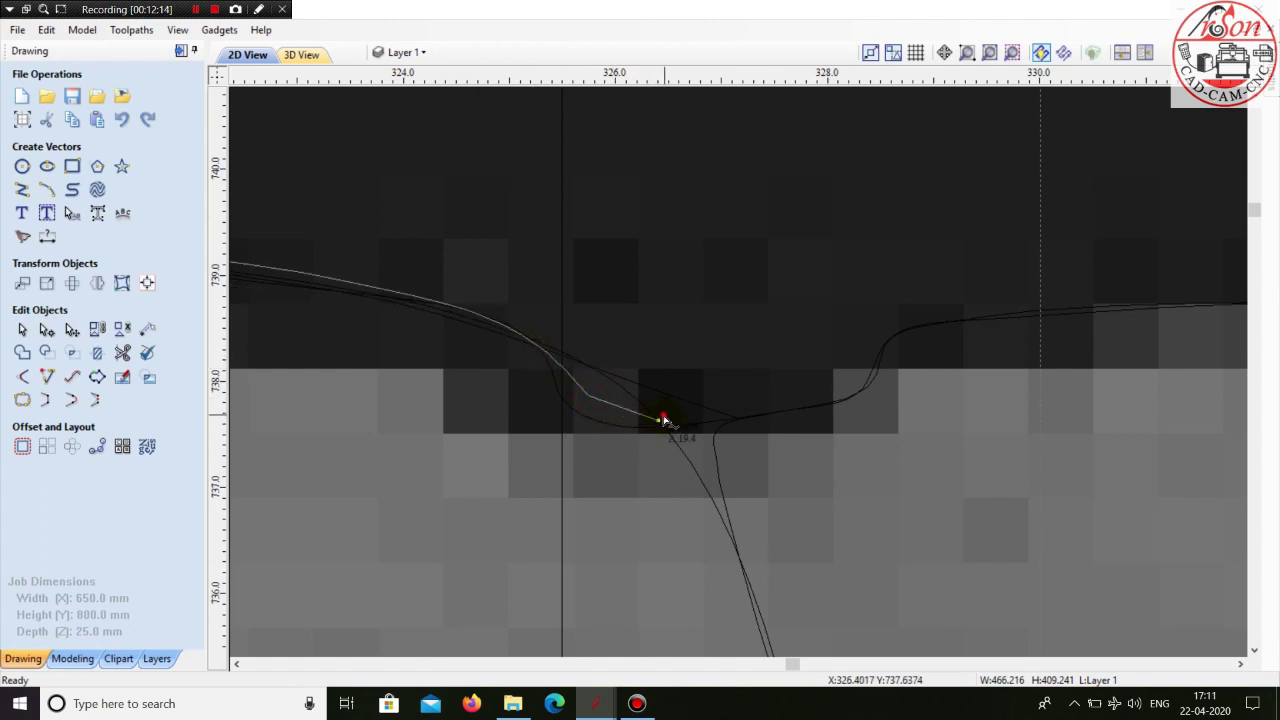
pyautogui.click(791, 408)
pyautogui.click(864, 380)
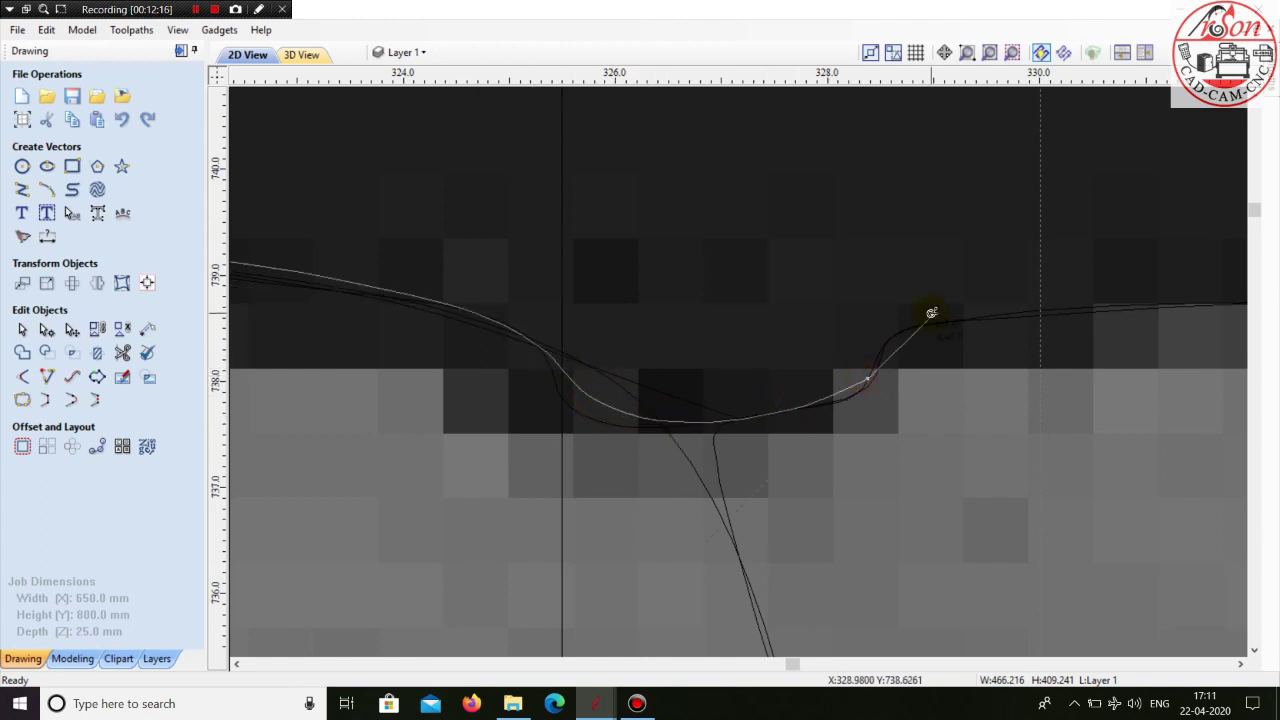
pyautogui.click(1185, 308)
pyautogui.scroll(-10, 316, 292)
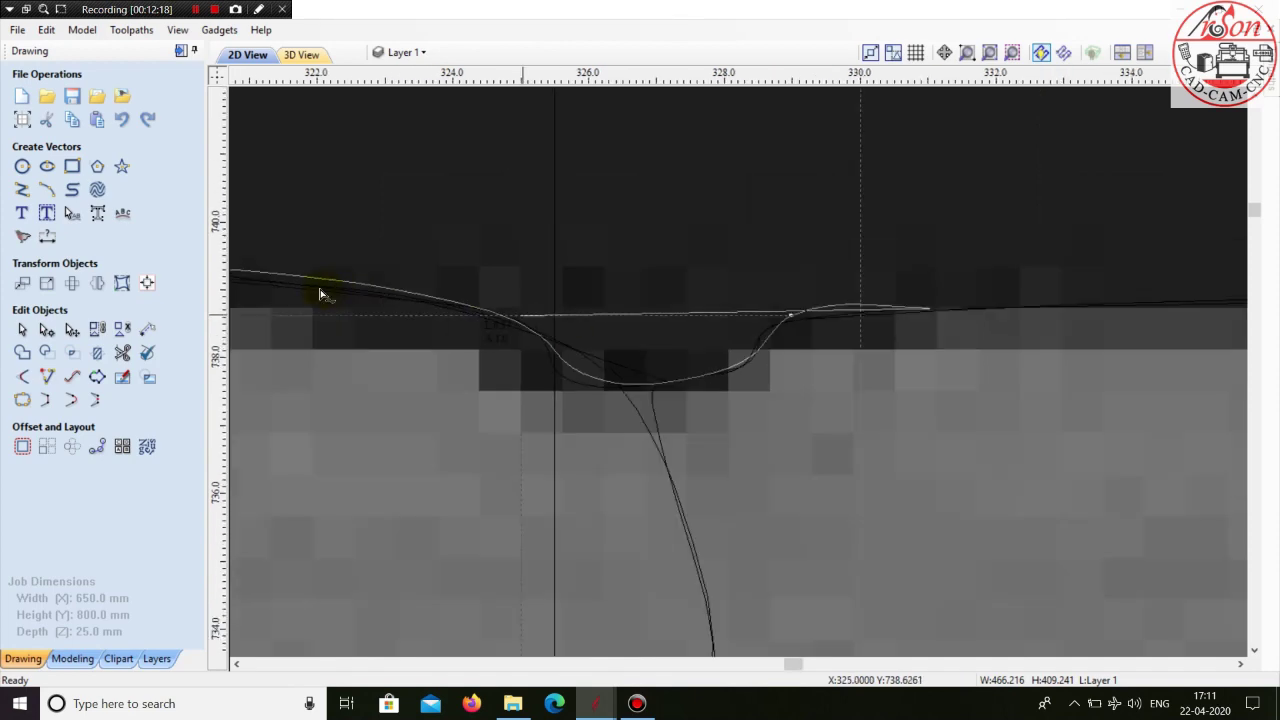
# - Trace the right half of the head's crown to about X 385 mm, Y 731 mm
pyautogui.scroll(3, 740, 293)
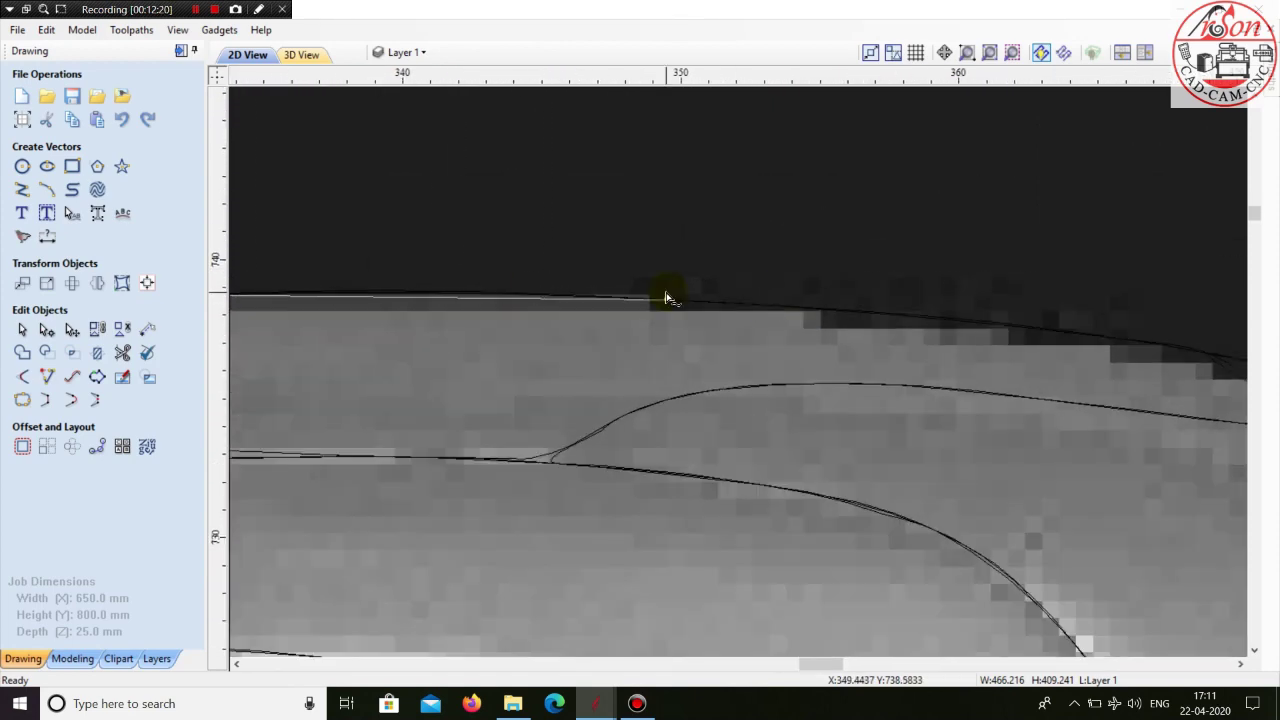
pyautogui.click(665, 292)
pyautogui.click(1065, 335)
pyautogui.scroll(-3, 488, 250)
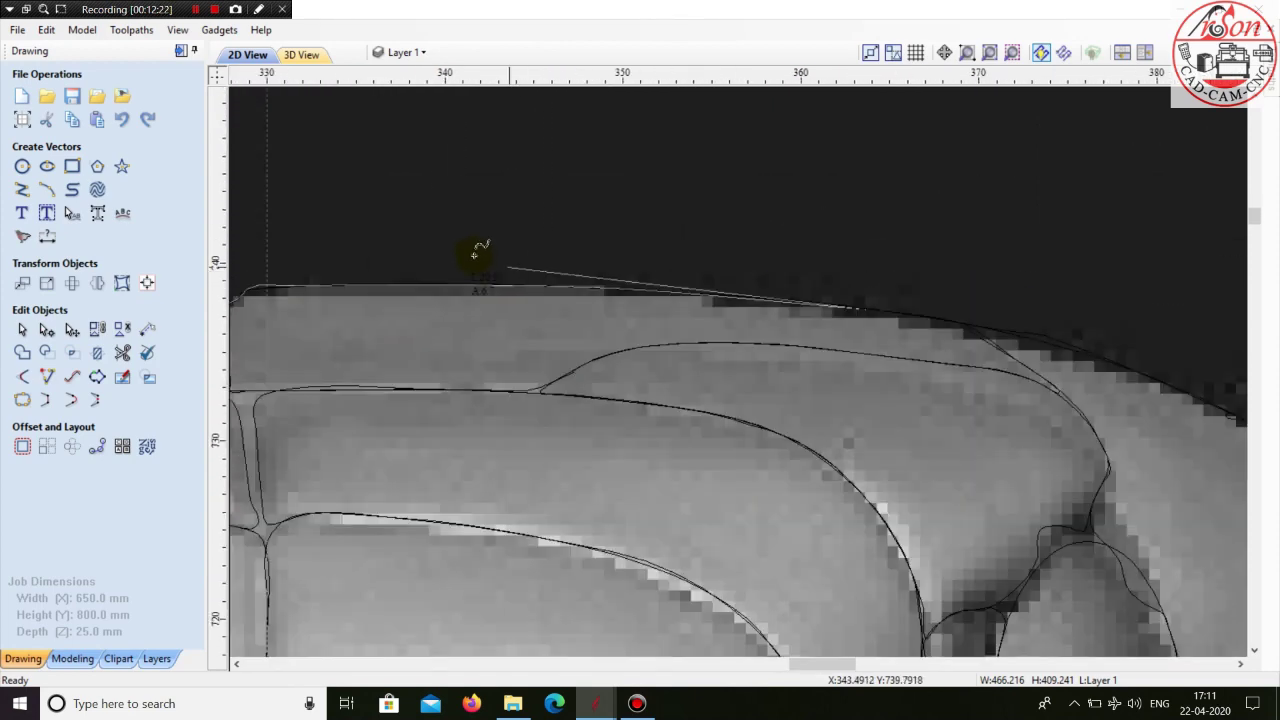
pyautogui.scroll(2, 665, 282)
pyautogui.scroll(2, 700, 300)
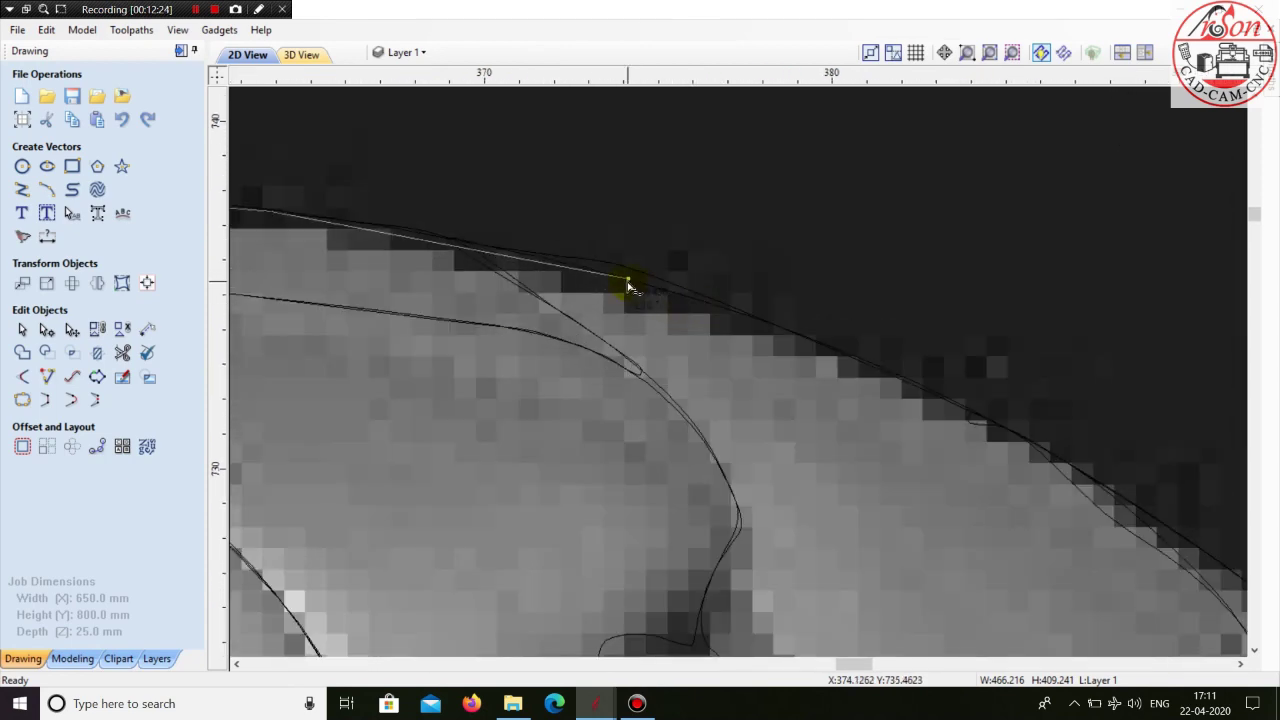
pyautogui.click(628, 282)
pyautogui.click(998, 424)
pyautogui.scroll(-3, 437, 251)
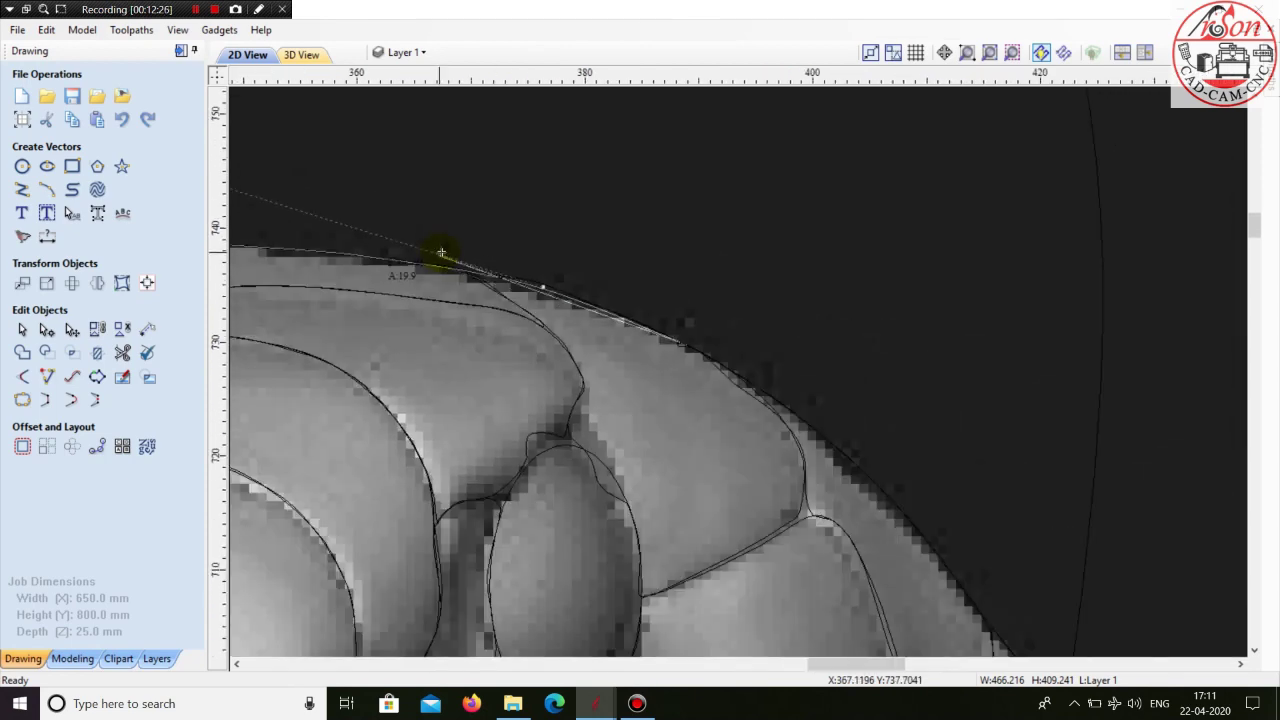
# - Continue the curve down the head's right side to the first hood scales, at about X 421 mm, Y 696 mm
pyautogui.scroll(2, 480, 250)
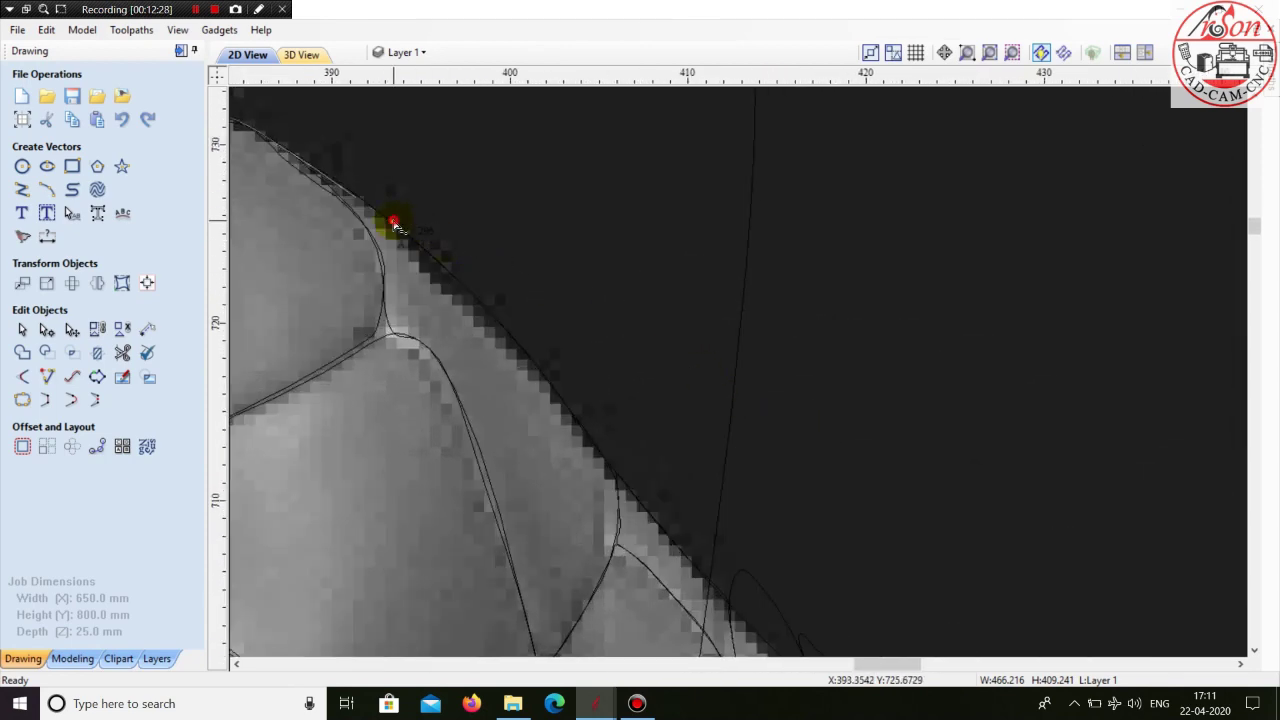
pyautogui.click(631, 500)
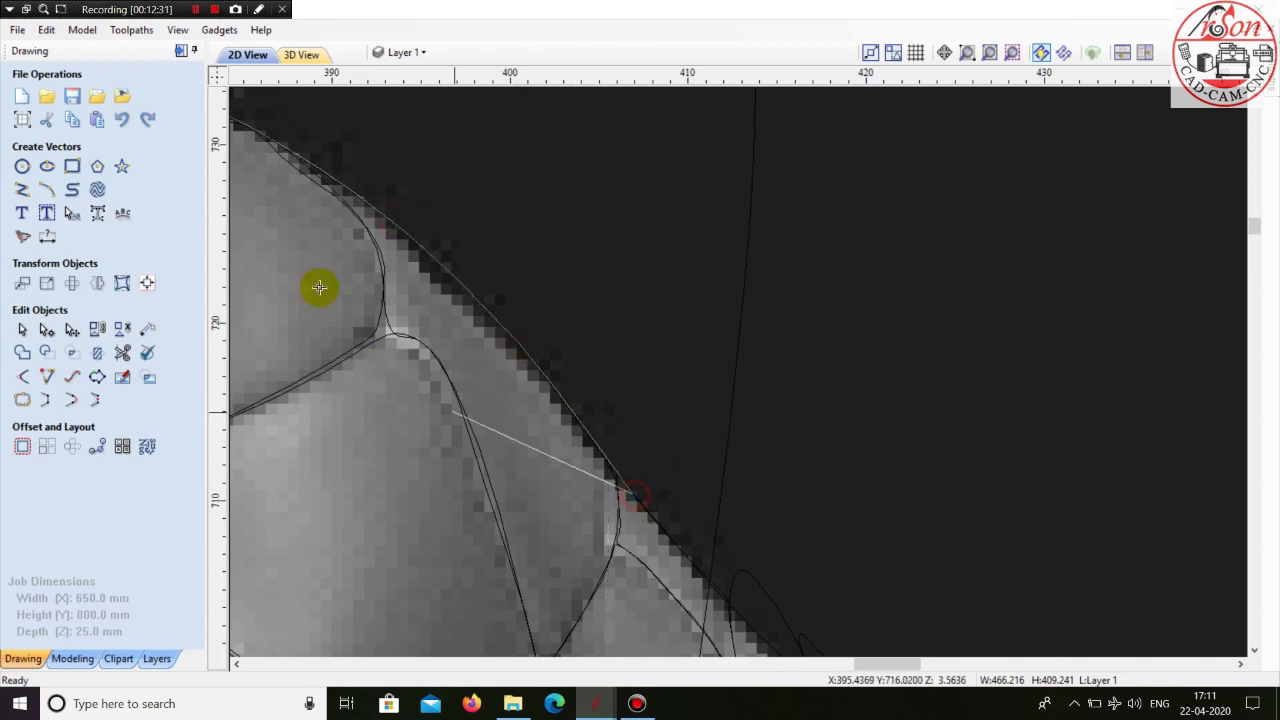
pyautogui.scroll(-2, 509, 449)
pyautogui.scroll(3, 509, 444)
pyautogui.scroll(2, 509, 444)
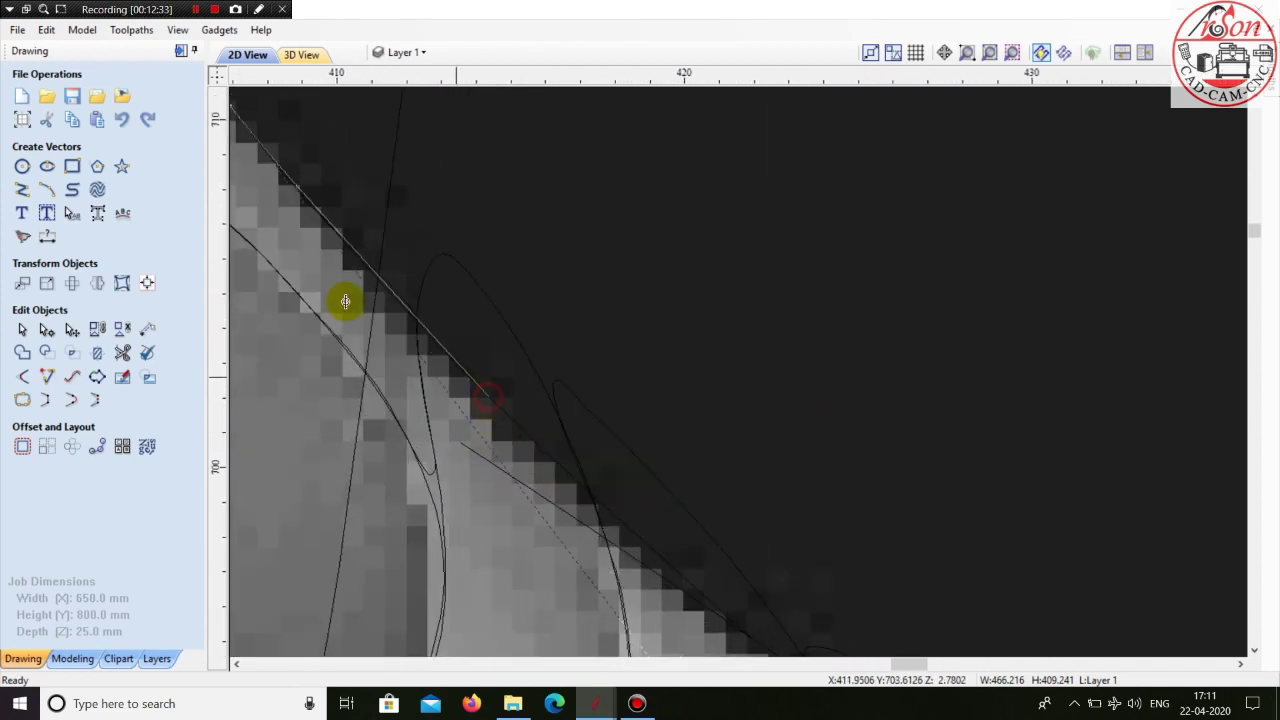
pyautogui.scroll(-3, 275, 235)
pyautogui.scroll(3, 504, 430)
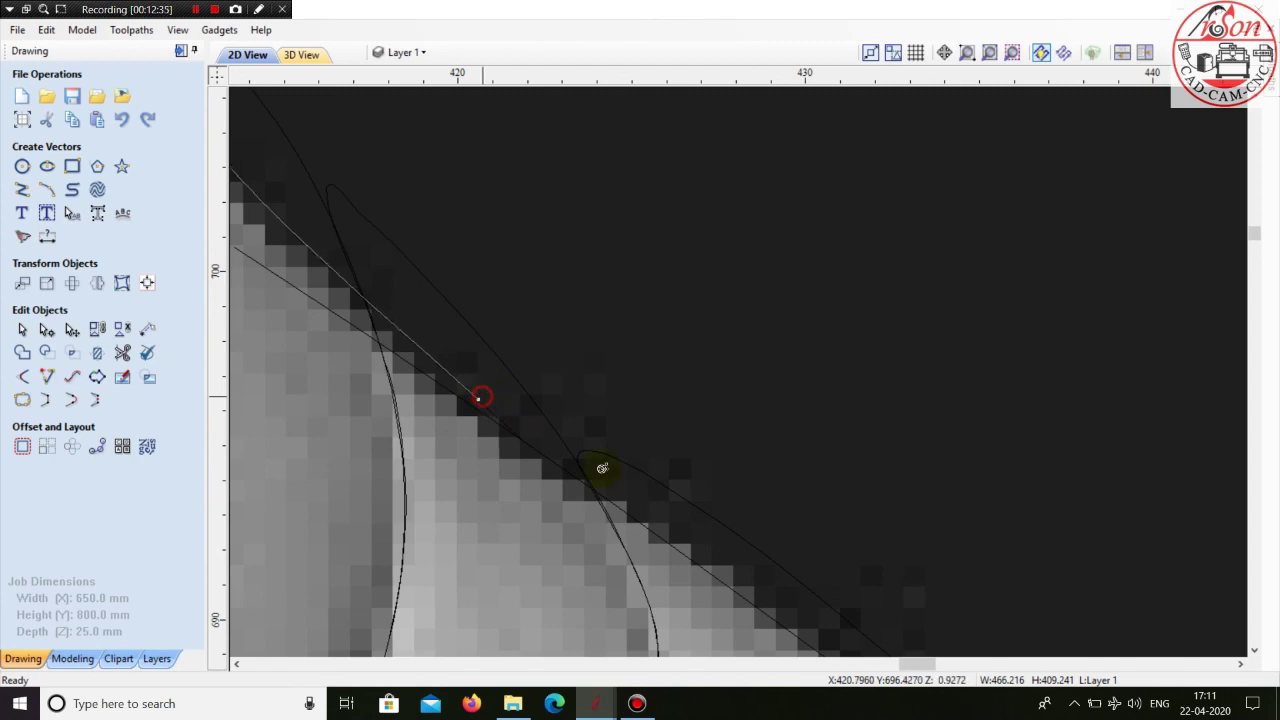
# - Extend the curve along the hood's upper right slope to about X 489 mm, Y 637 mm
pyautogui.scroll(-6, 290, 248)
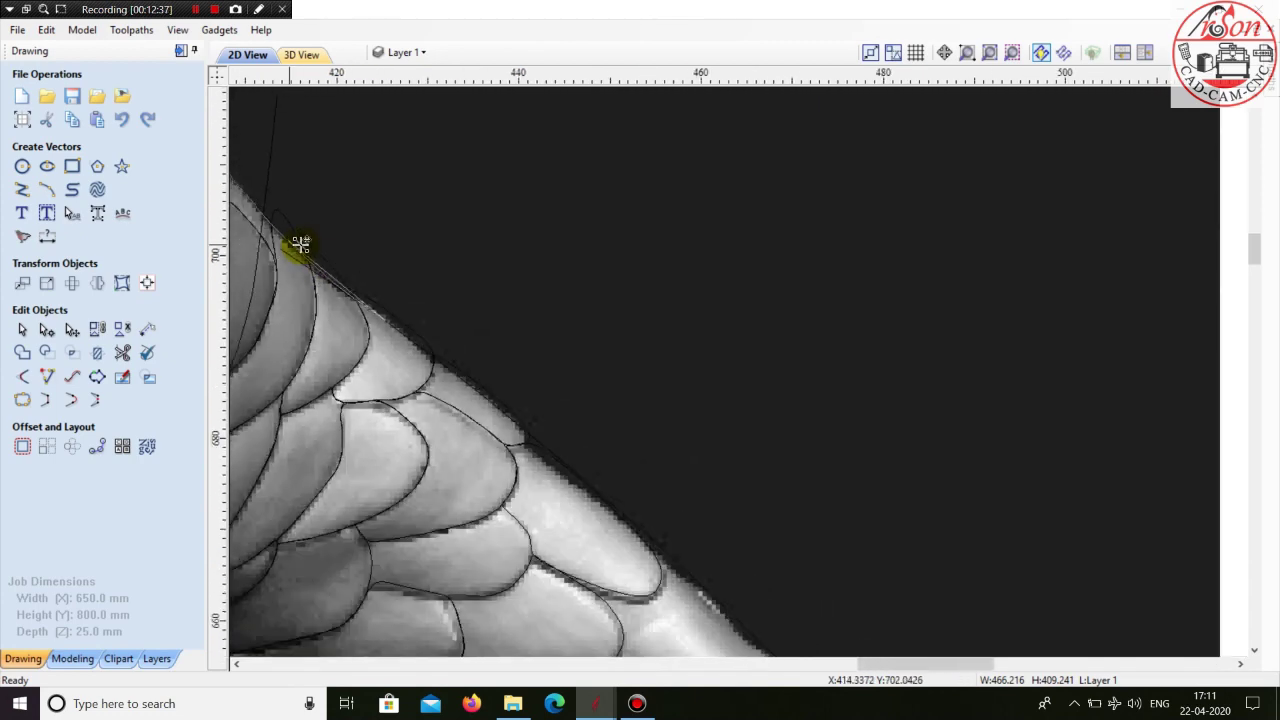
pyautogui.scroll(2, 305, 232)
pyautogui.scroll(3, 305, 232)
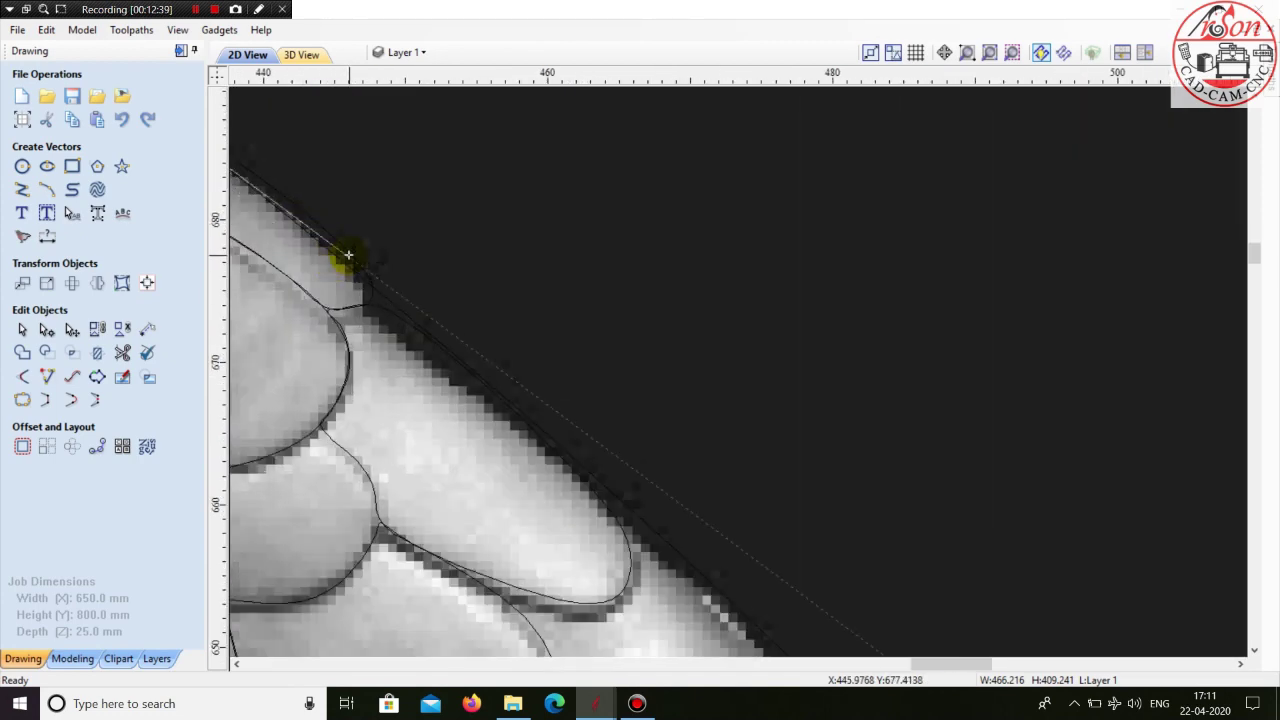
pyautogui.click(372, 300)
pyautogui.scroll(3, 425, 354)
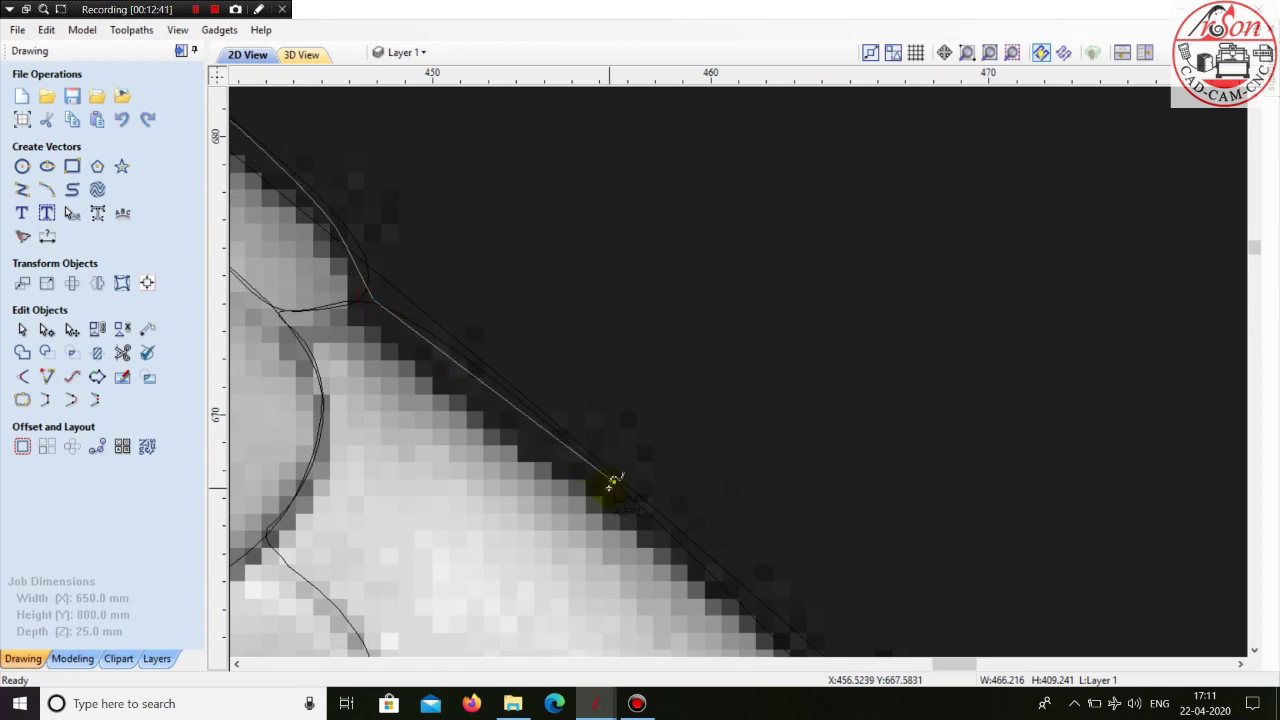
pyautogui.scroll(-6, 394, 251)
pyautogui.scroll(3, 494, 343)
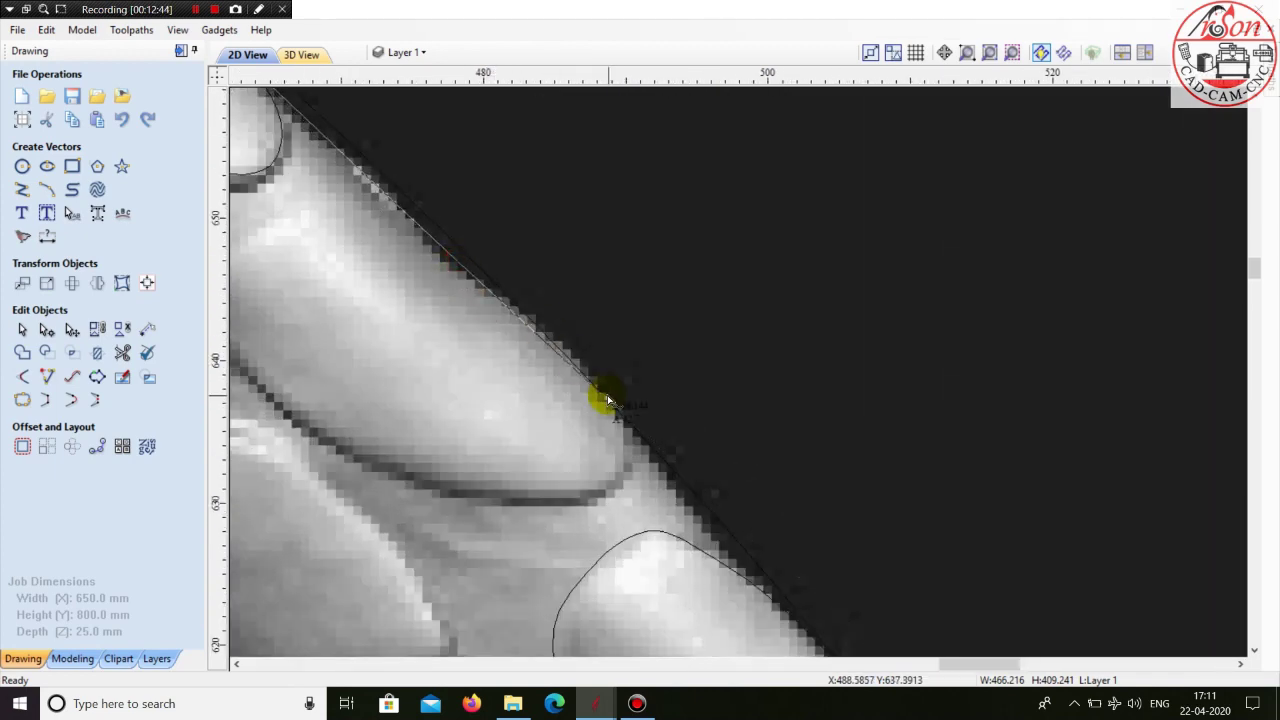
# - Trace the hood's right edge past the outlined outer scale to about X 525 mm, Y 581 mm
pyautogui.scroll(-3, 537, 514)
pyautogui.scroll(4, 613, 388)
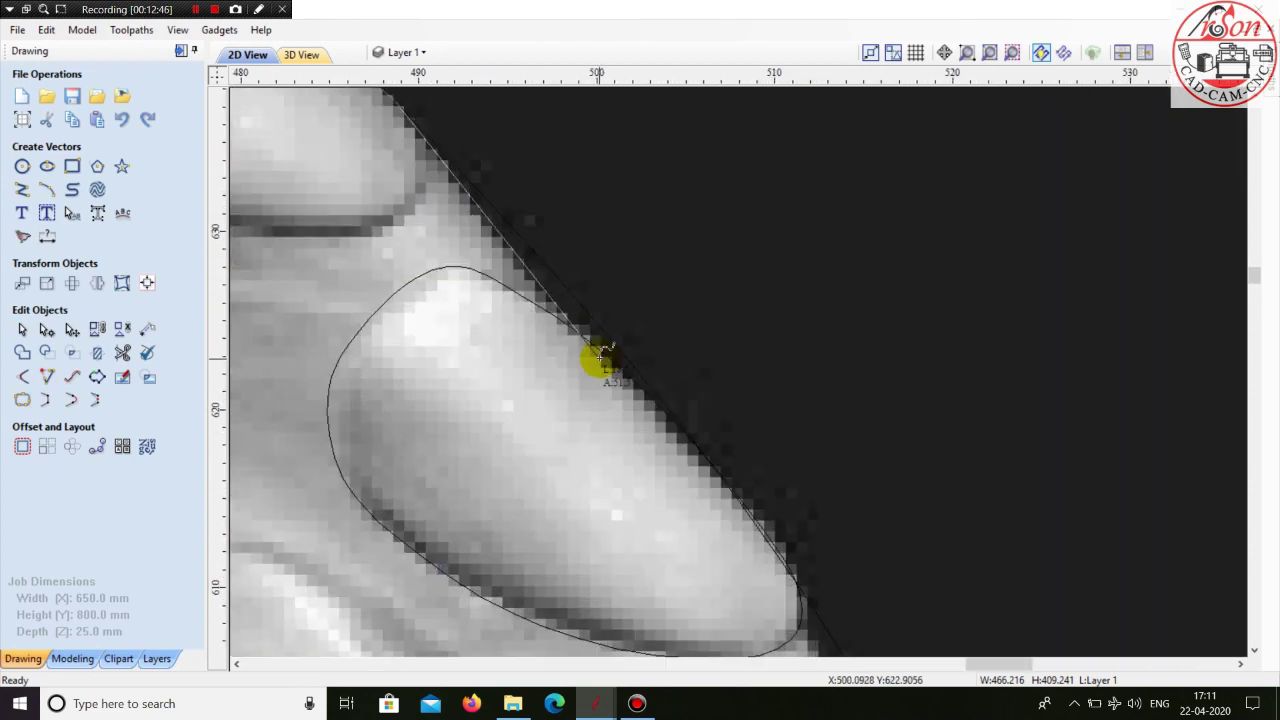
pyautogui.click(611, 360)
pyautogui.scroll(-4, 379, 200)
pyautogui.scroll(-4, 427, 249)
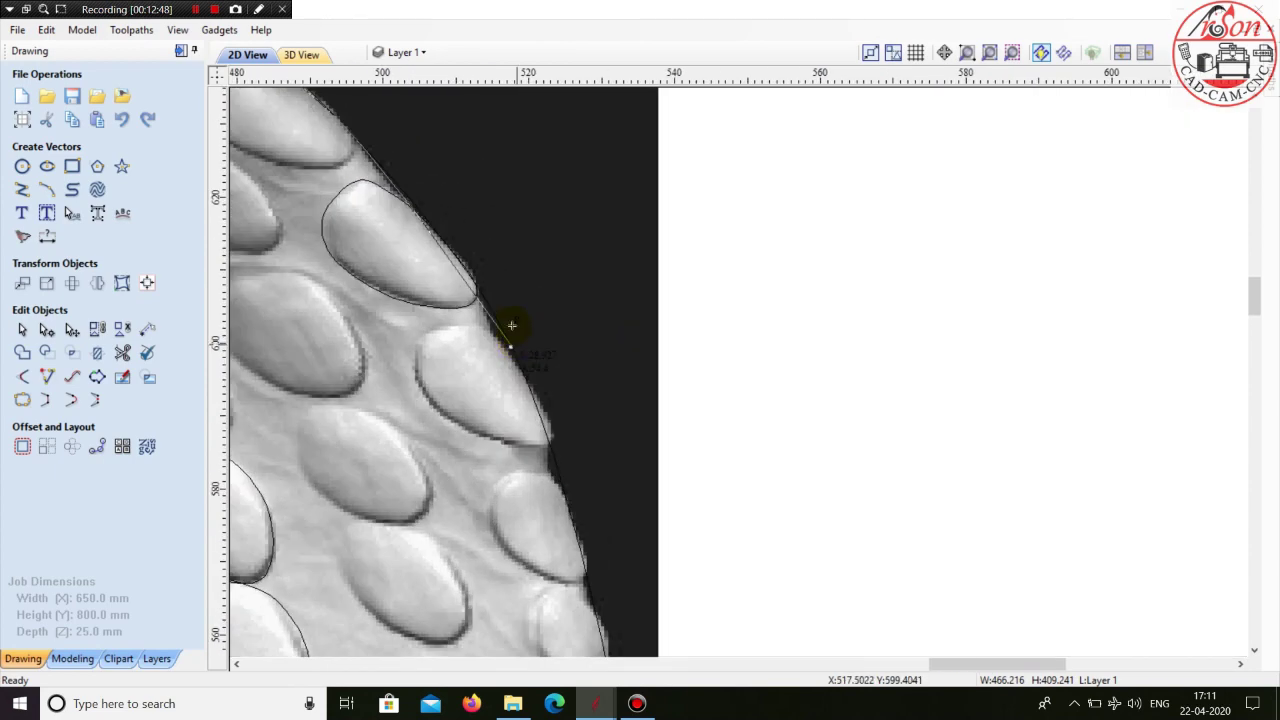
pyautogui.scroll(5, 509, 329)
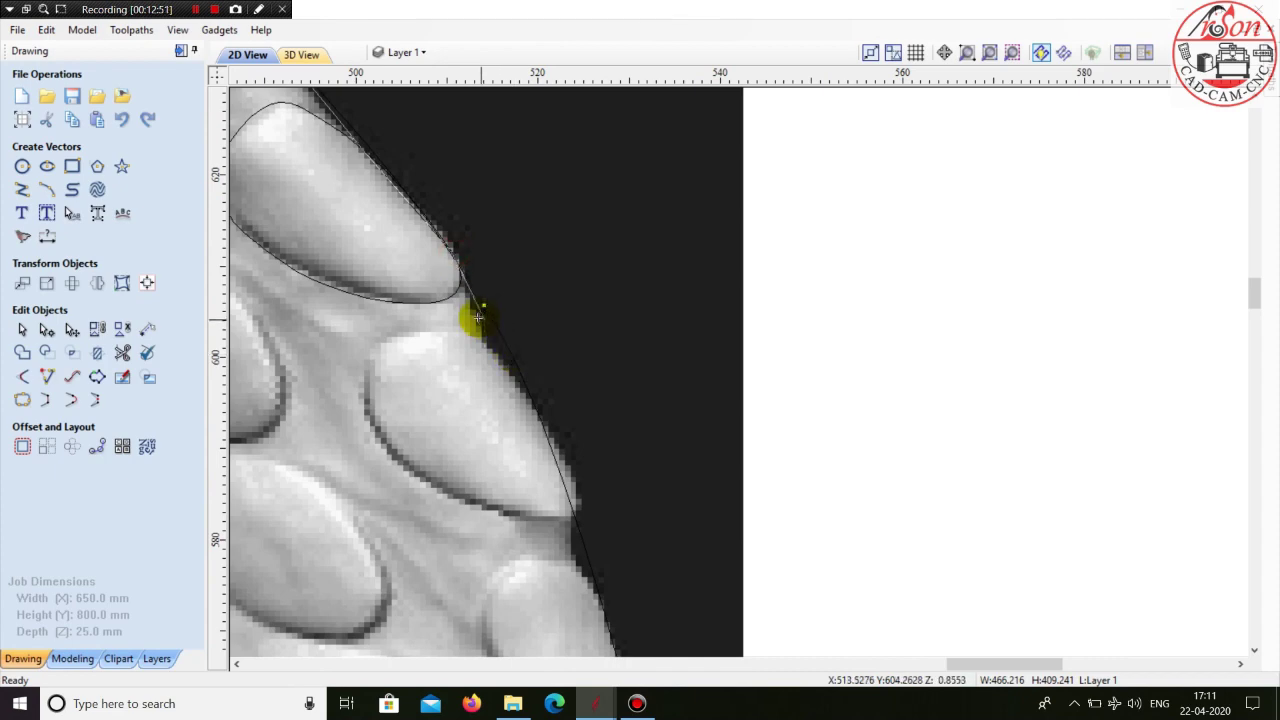
pyautogui.click(554, 429)
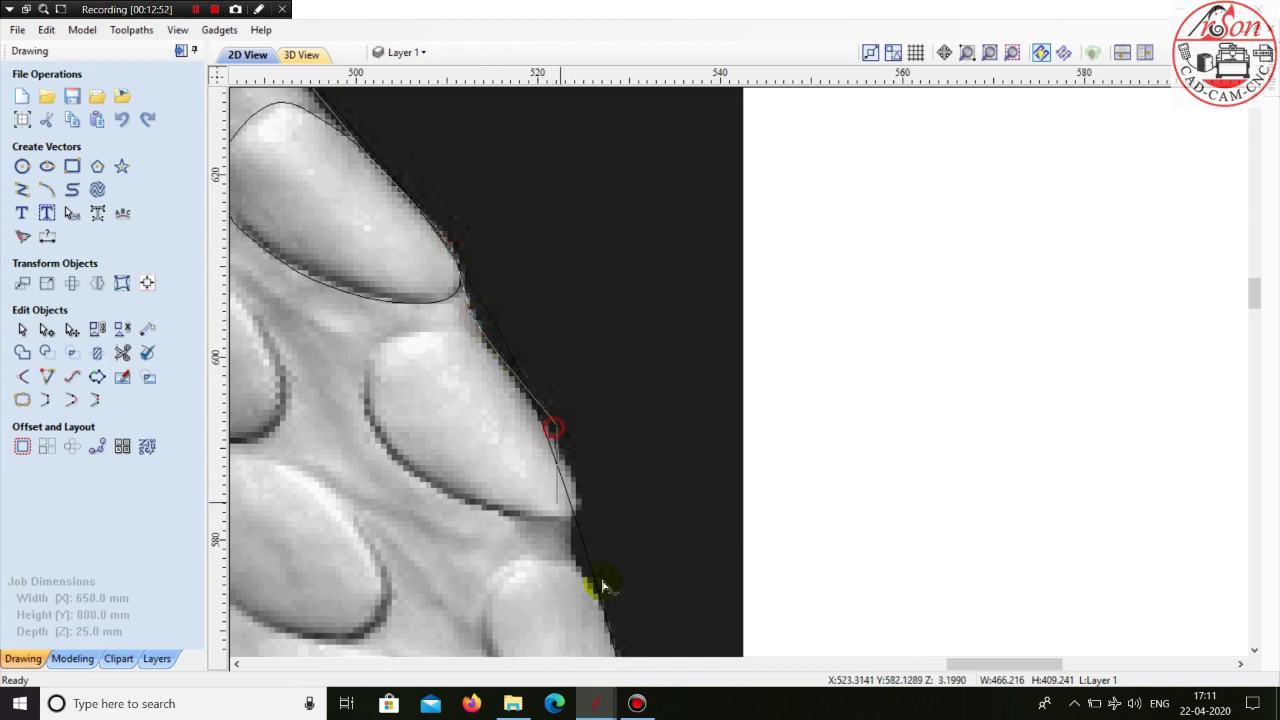
pyautogui.click(580, 532)
# - Trace the curve around the next outer scale on the hood's right edge to about X 532 mm, Y 554 mm
pyautogui.scroll(-8, 437, 168)
pyautogui.scroll(7, 451, 301)
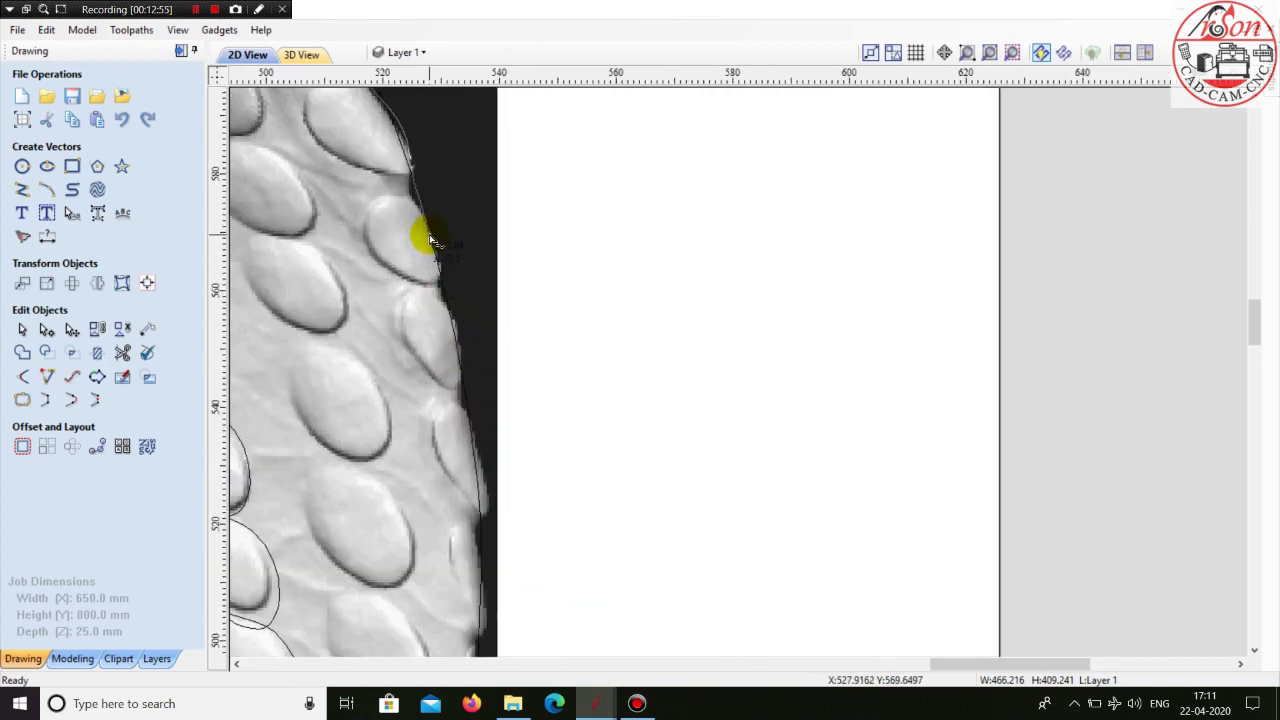
pyautogui.scroll(7, 427, 112)
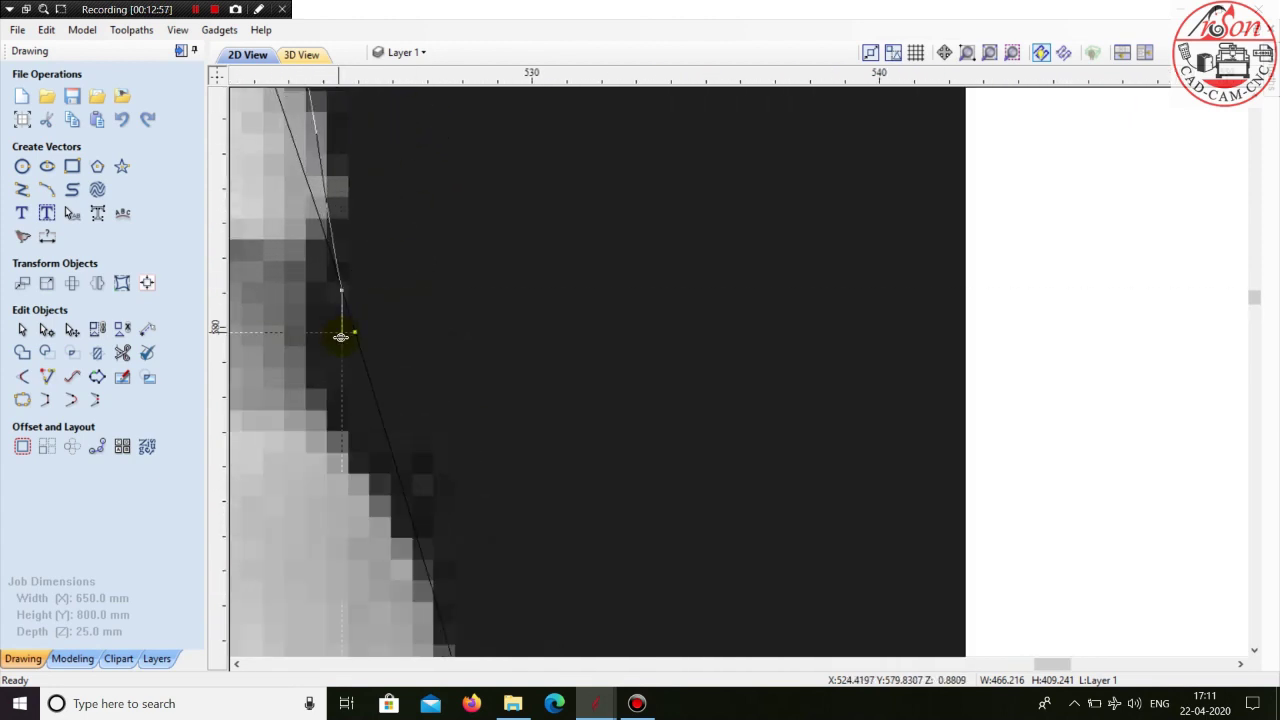
pyautogui.click(331, 343)
pyautogui.click(394, 466)
pyautogui.scroll(-6, 326, 236)
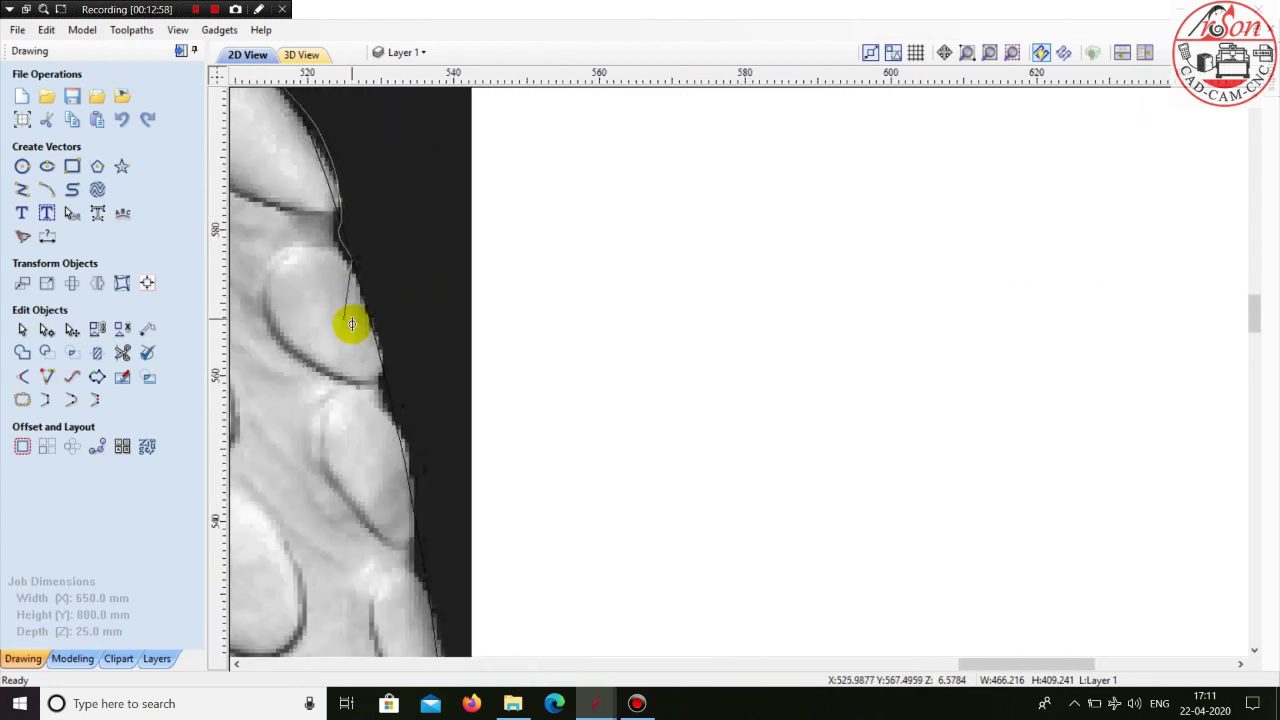
pyautogui.scroll(2, 354, 324)
pyautogui.scroll(3, 405, 437)
pyautogui.click(384, 391)
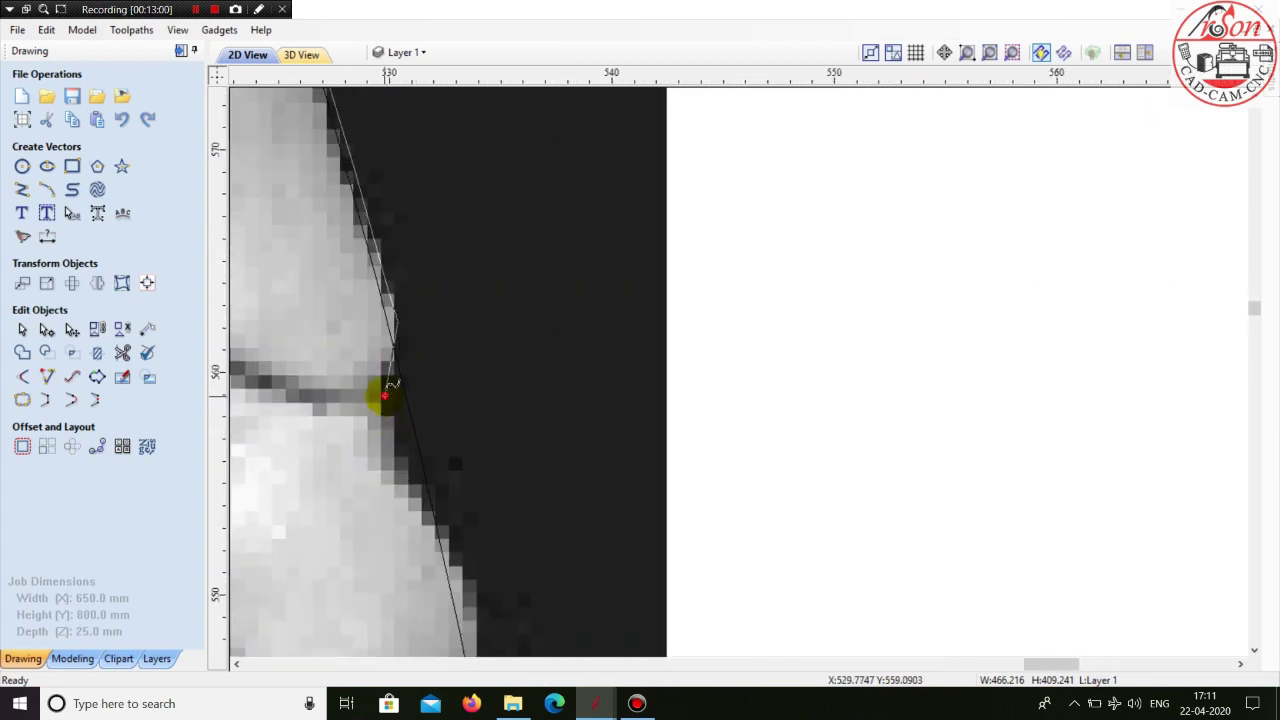
pyautogui.click(438, 510)
# - Follow the bulging scales down the hood's right edge to the indent at about X 538 mm, Y 507 mm
pyautogui.scroll(-5, 385, 354)
pyautogui.scroll(3, 430, 471)
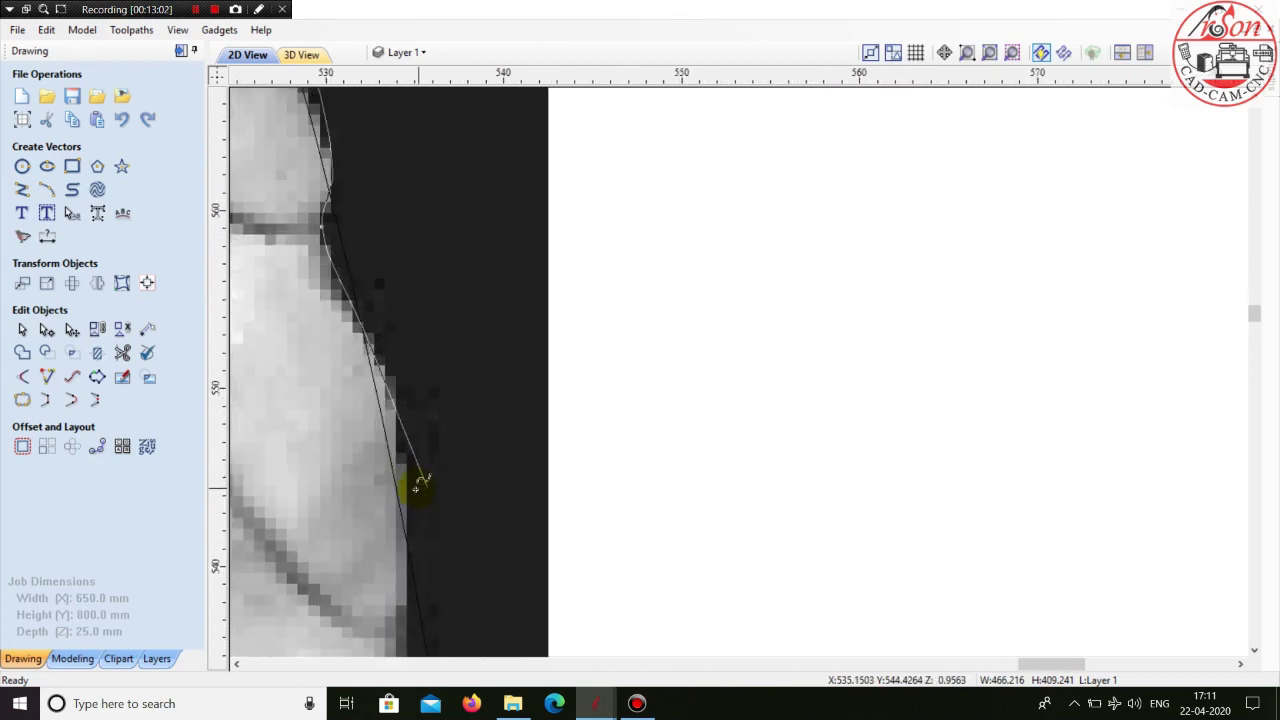
pyautogui.scroll(-5, 406, 440)
pyautogui.scroll(4, 411, 449)
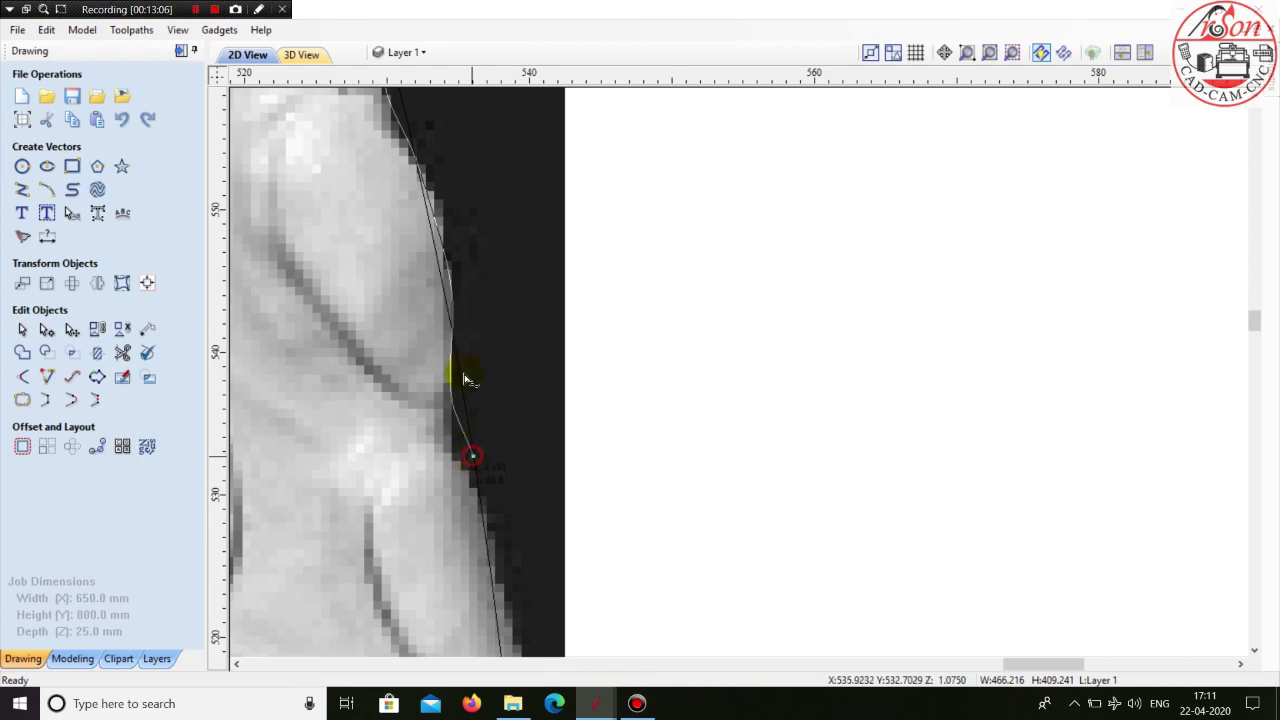
pyautogui.scroll(-3, 480, 390)
pyautogui.scroll(5, 495, 430)
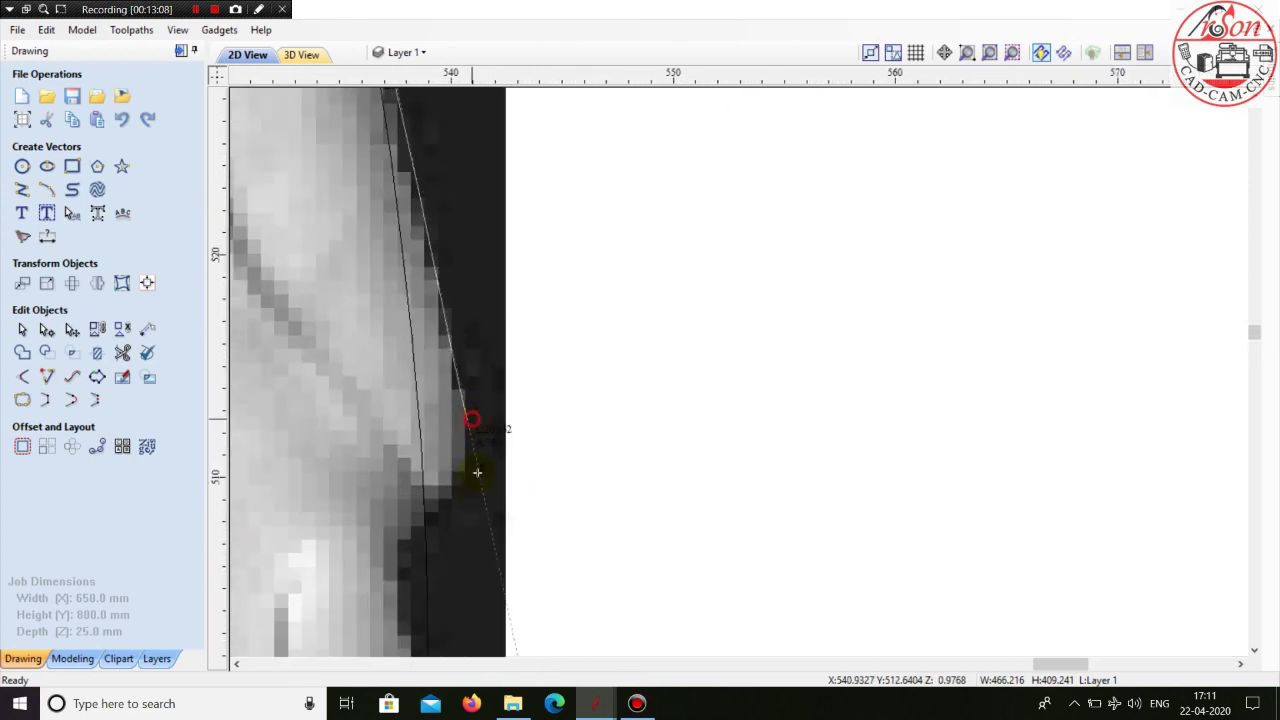
pyautogui.click(406, 547)
pyautogui.scroll(-2, 406, 547)
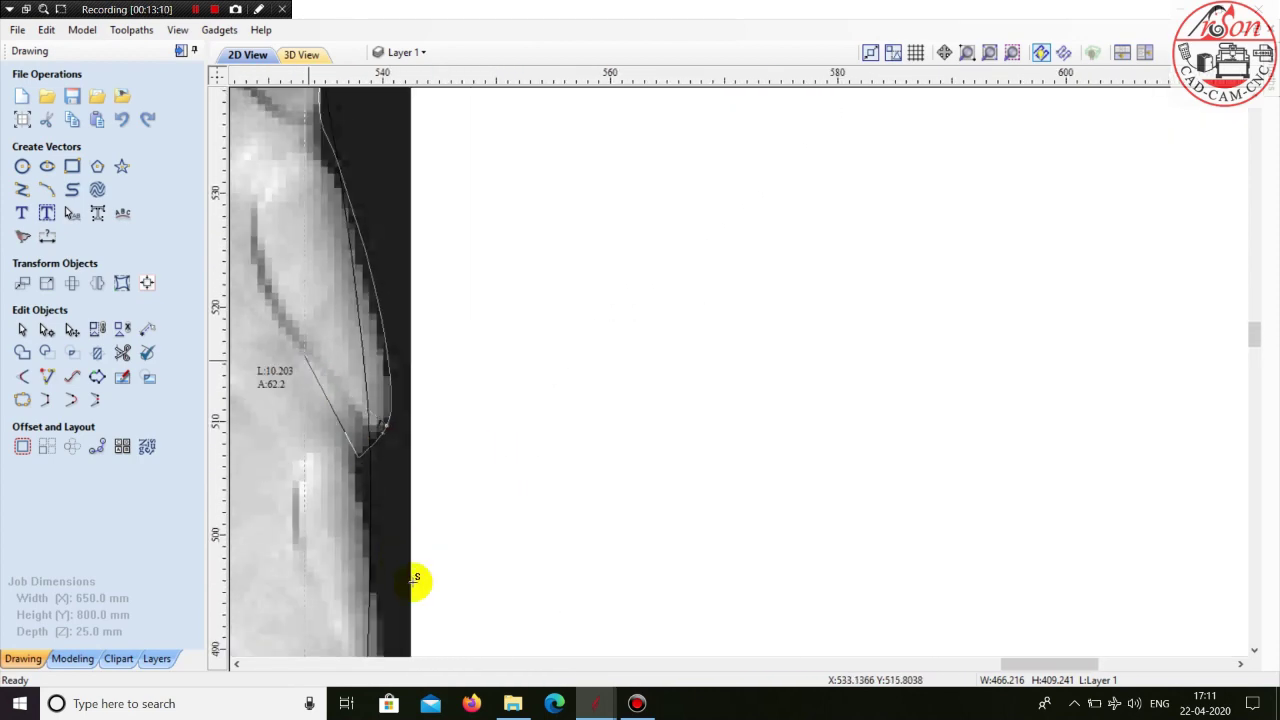
# - Trace the remaining right edge of the hood to just below the image's lower edge, at about X 526 mm, Y 384 mm
pyautogui.scroll(-4, 497, 451)
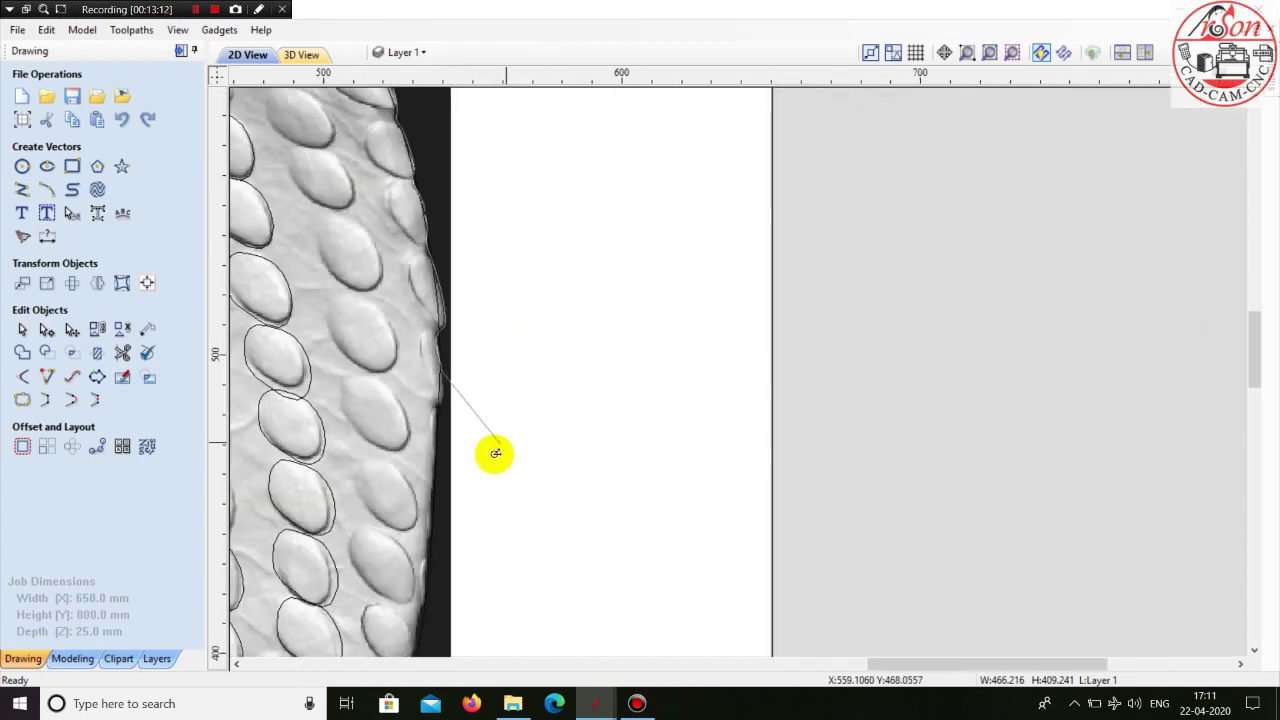
pyautogui.scroll(3, 428, 371)
pyautogui.click(419, 362)
pyautogui.scroll(2, 405, 377)
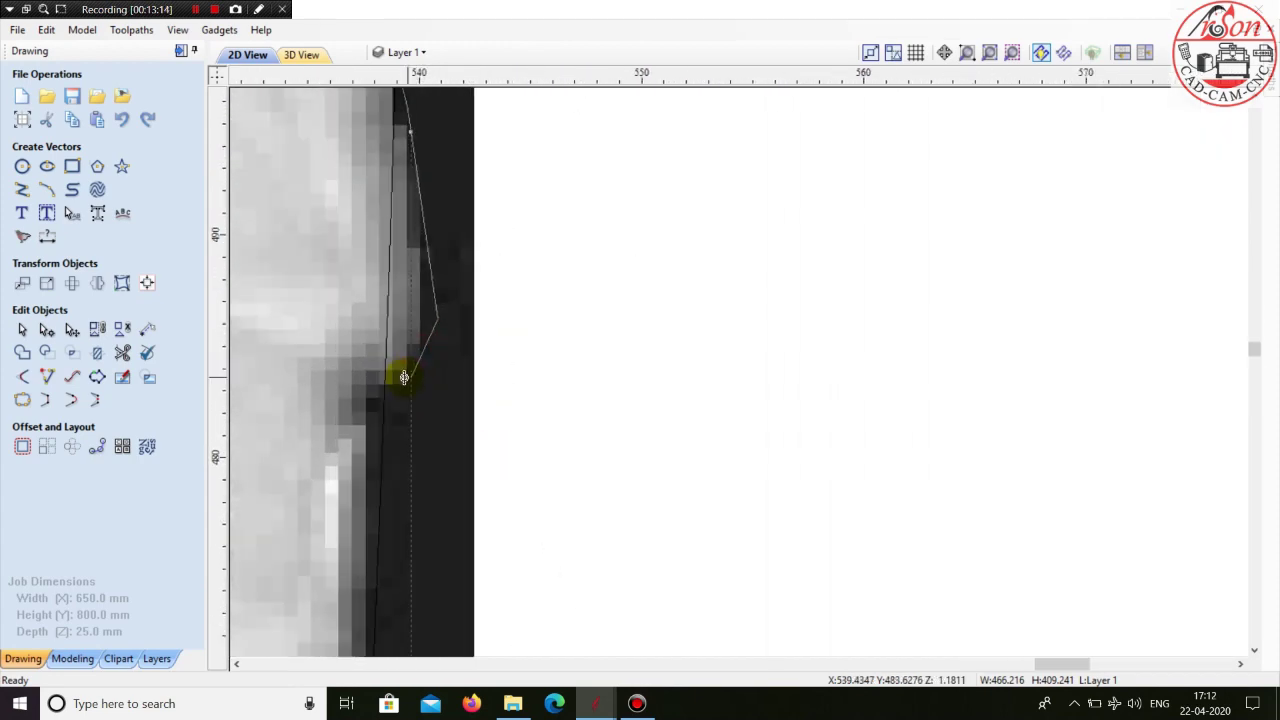
pyautogui.scroll(-3, 389, 352)
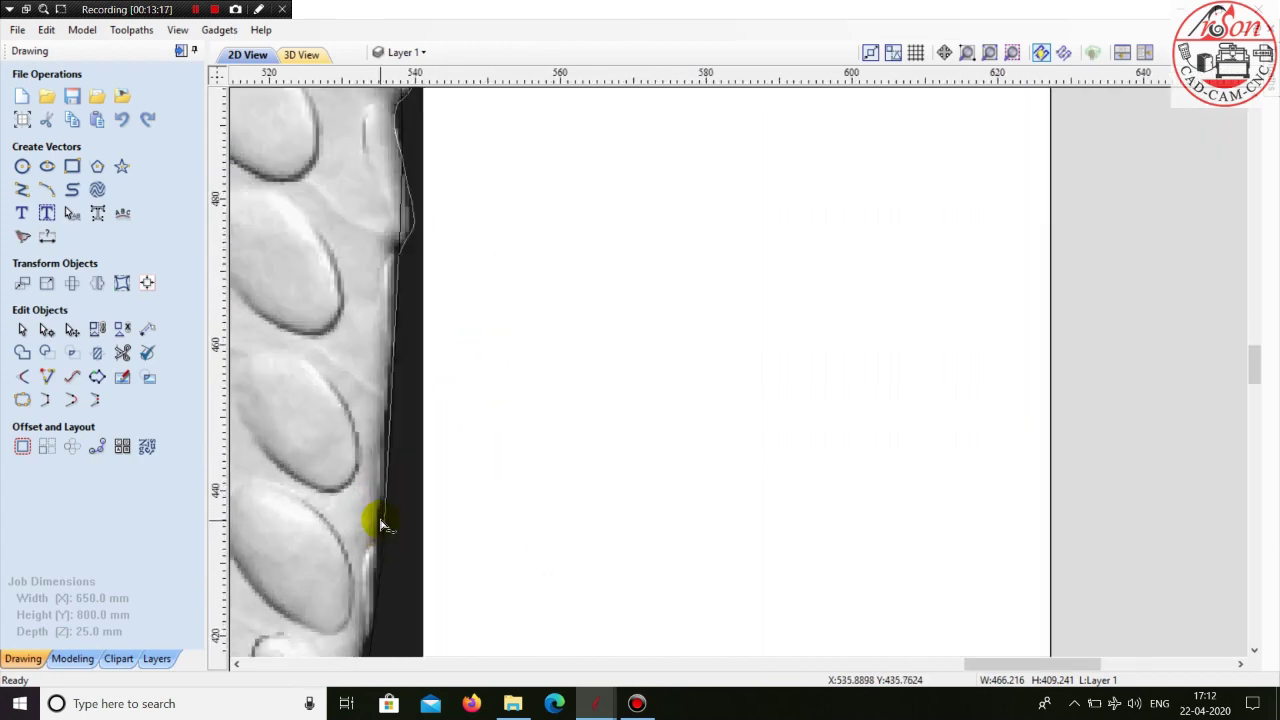
pyautogui.scroll(-1, 407, 440)
pyautogui.scroll(3, 383, 580)
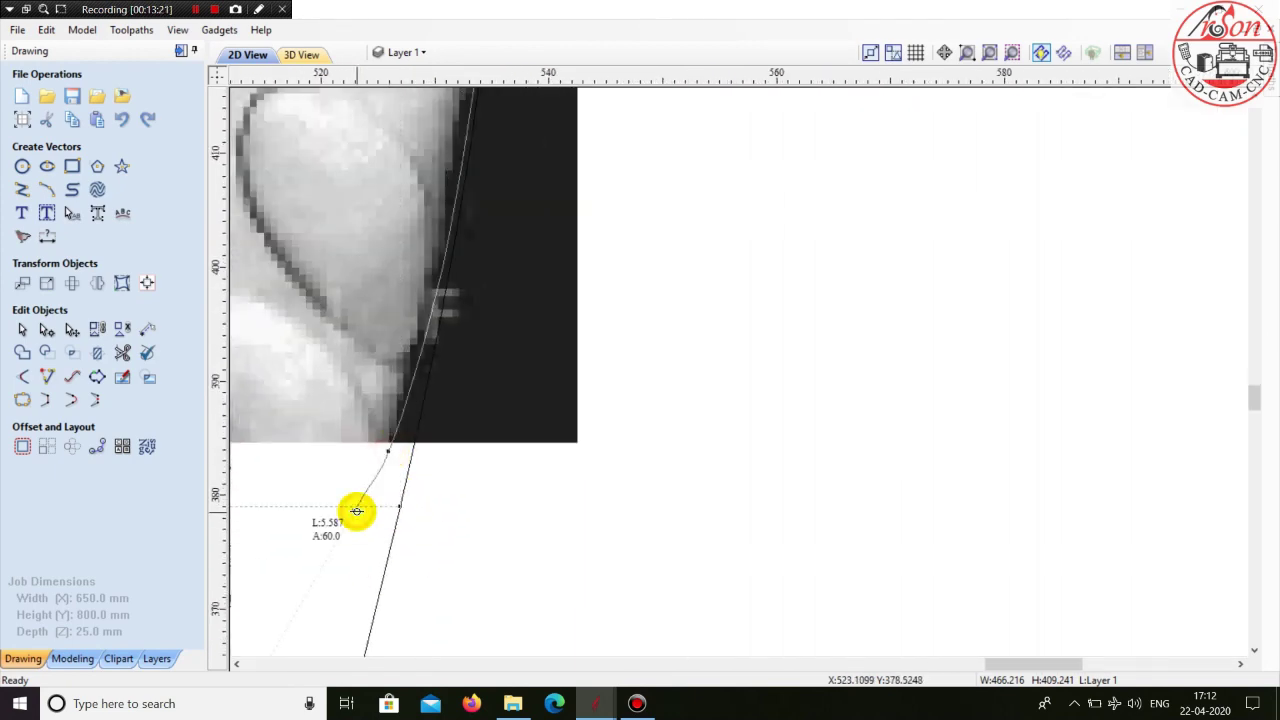
# - Carry the outline from the hood's lower right edge outward around the image's right side to above it, about X 545 mm, Y 1039 mm
pyautogui.scroll(-2, 357, 511)
pyautogui.click(456, 594)
pyautogui.click(568, 580)
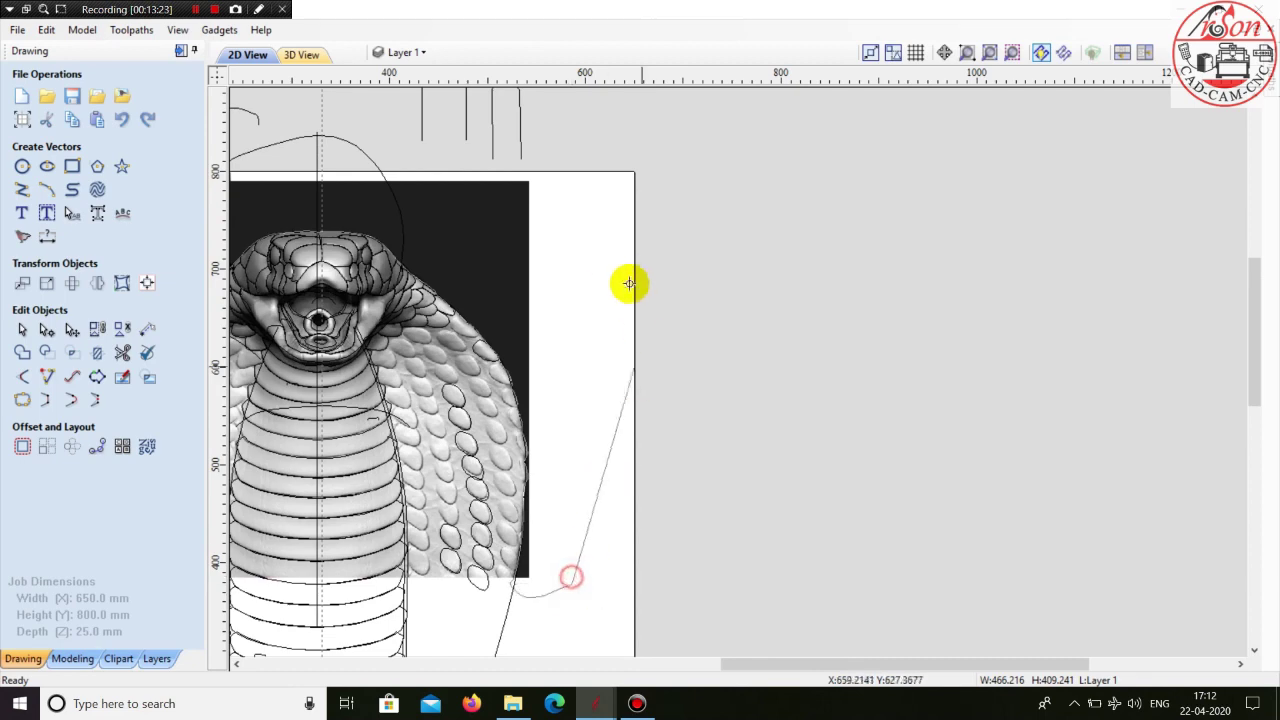
pyautogui.click(606, 260)
pyautogui.scroll(-2, 663, 317)
pyautogui.click(827, 167)
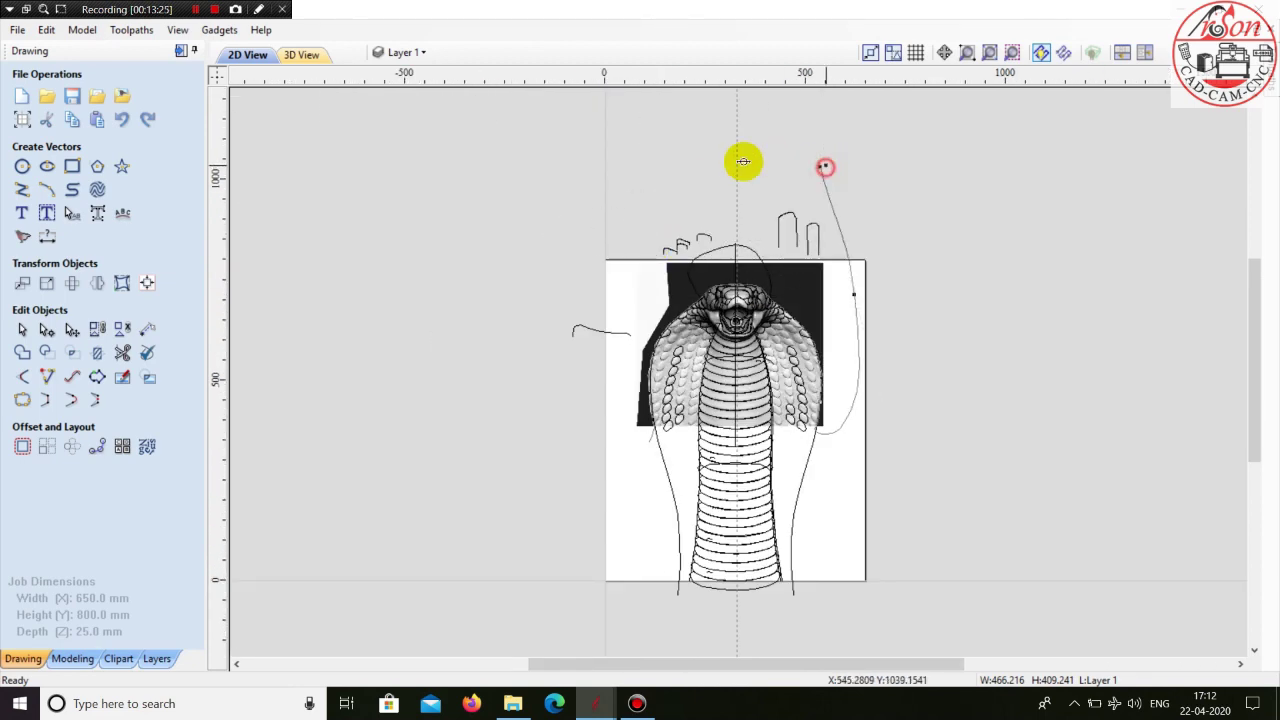
# - Continue the outline over the top and down the left side of the image, closing it at the hood's lower left edge
pyautogui.click(651, 160)
pyautogui.scroll(3, 632, 279)
pyautogui.click(593, 388)
pyautogui.scroll(-2, 571, 540)
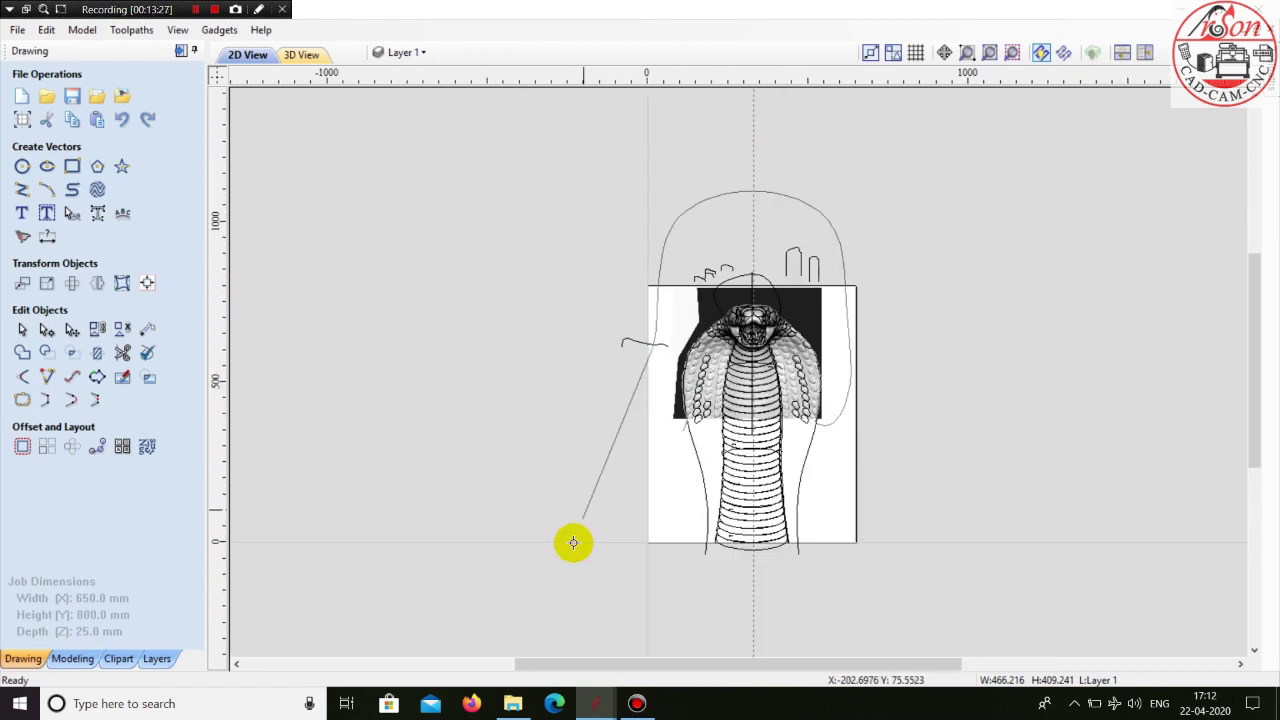
pyautogui.scroll(4, 674, 420)
pyautogui.click(650, 305)
pyautogui.click(701, 278)
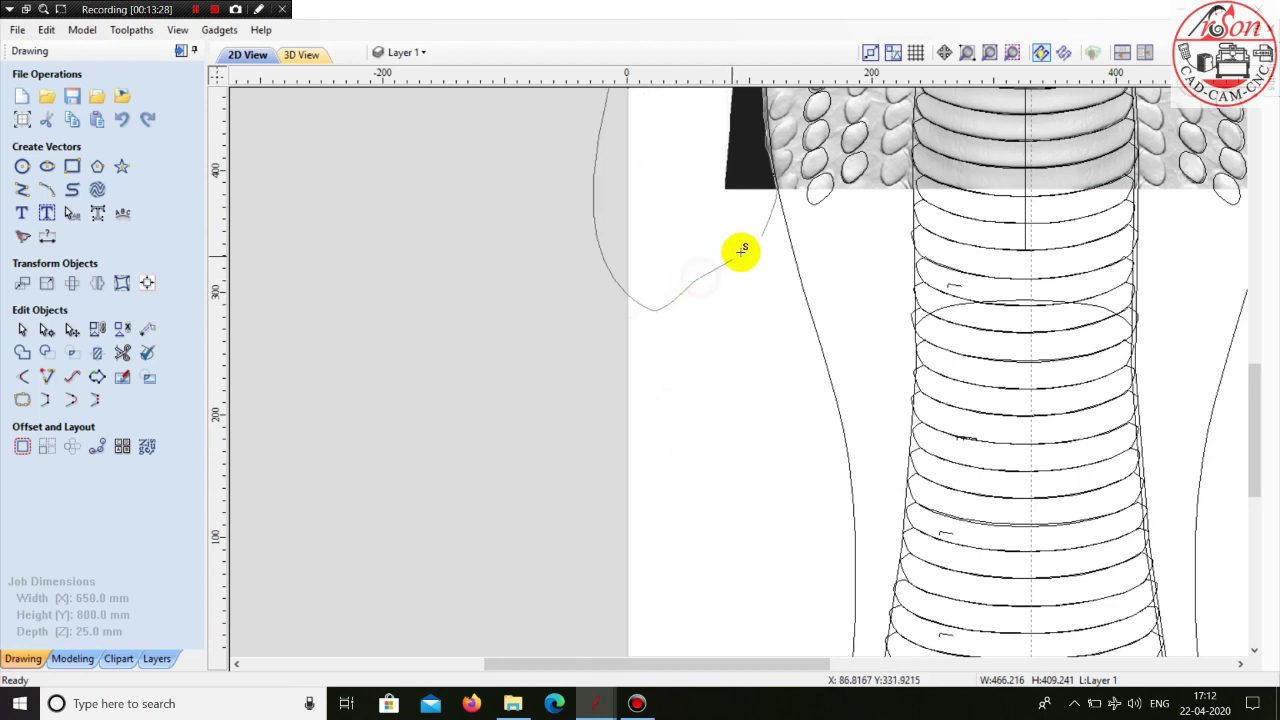
pyautogui.click(759, 235)
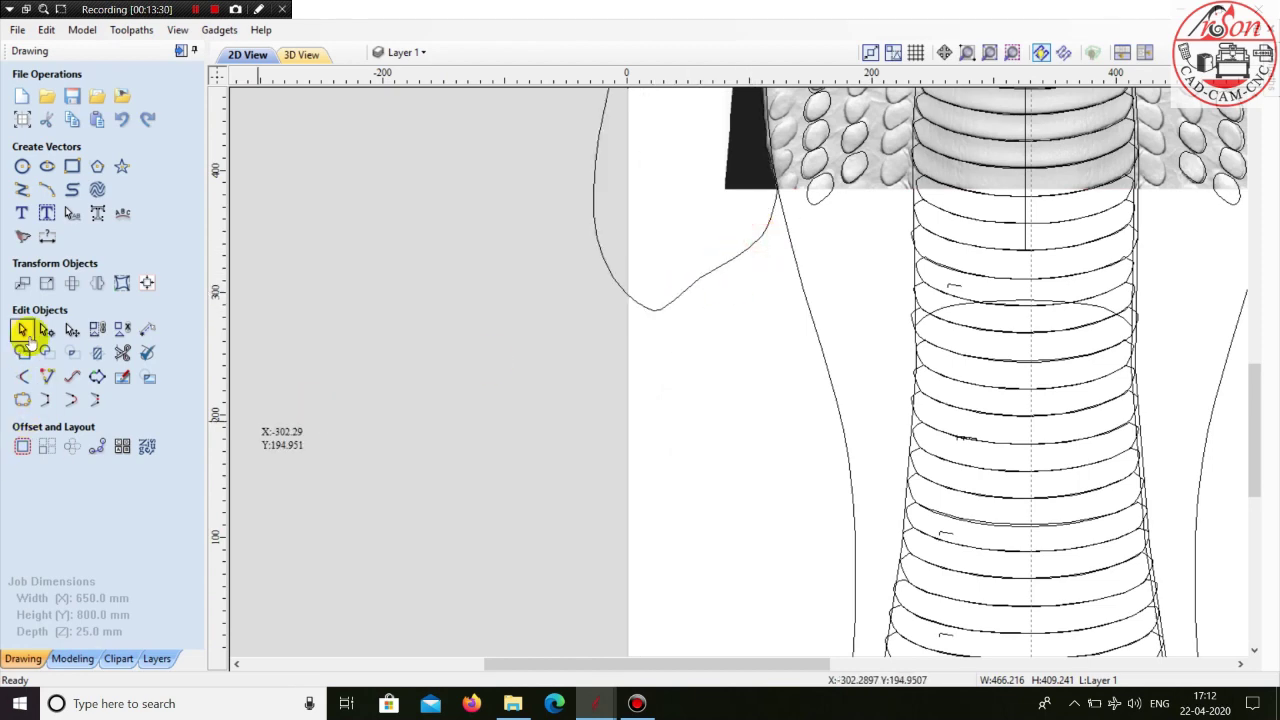
# - Split the CI image relief component using the closed outline around the cobra as the cutting vector
pyautogui.scroll(-5, 886, 329)
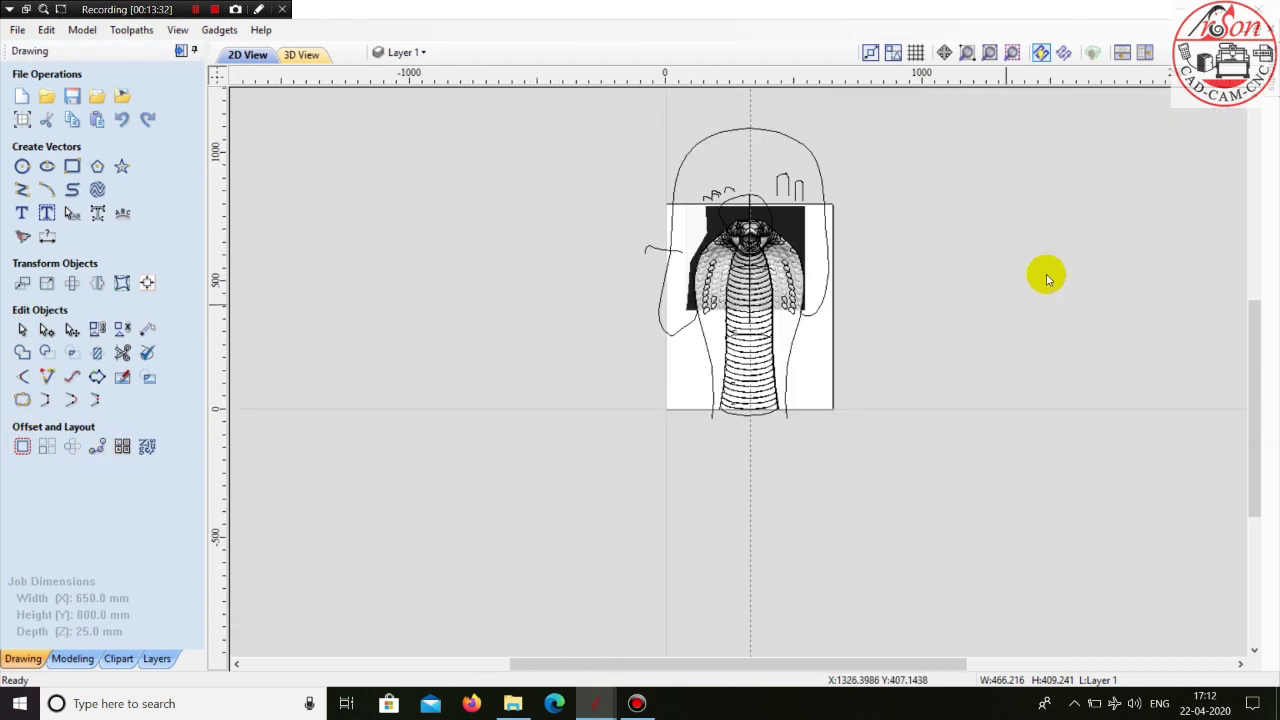
pyautogui.scroll(3, 1046, 274)
pyautogui.scroll(4, 820, 255)
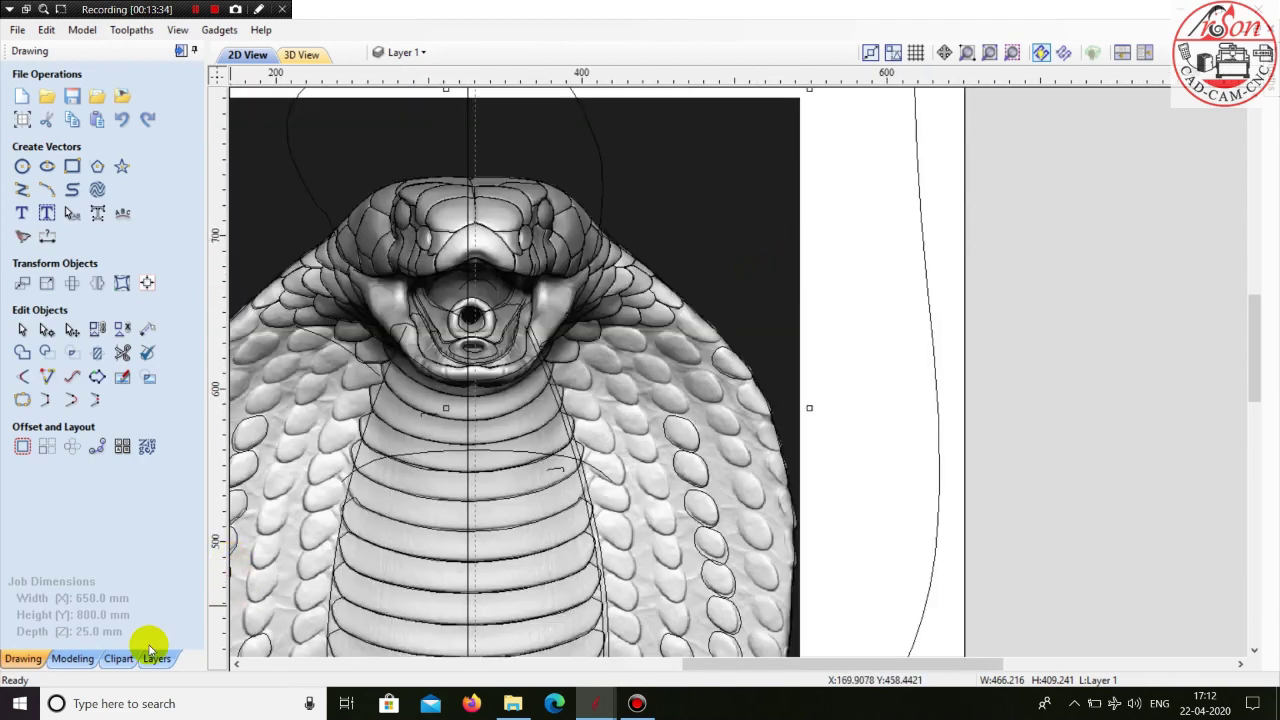
pyautogui.click(74, 660)
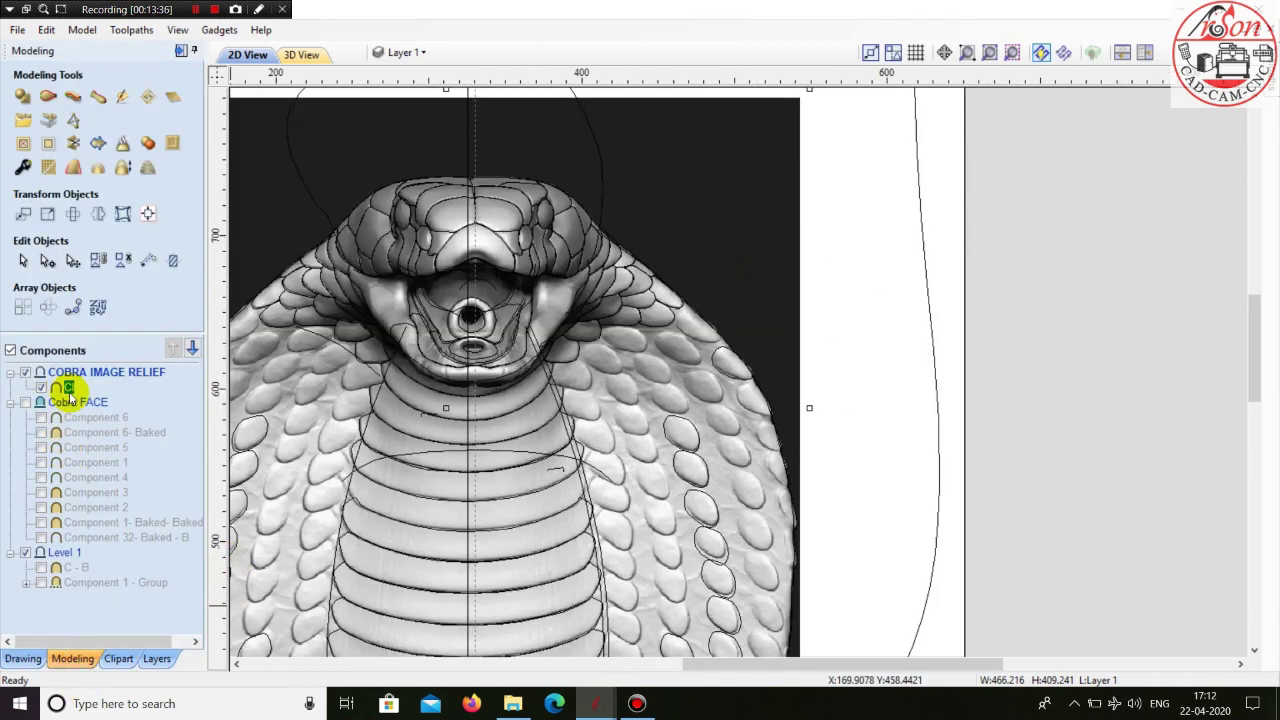
pyautogui.scroll(-4, 728, 443)
pyautogui.scroll(2, 514, 520)
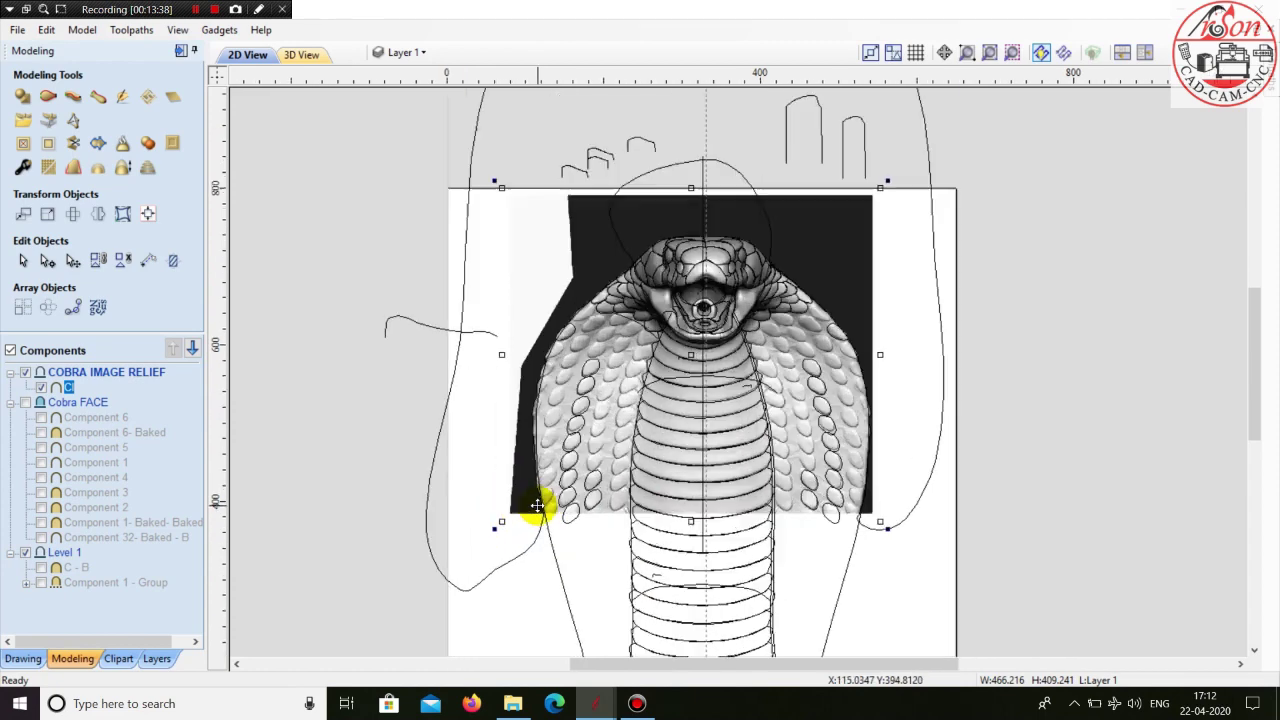
pyautogui.scroll(1, 537, 506)
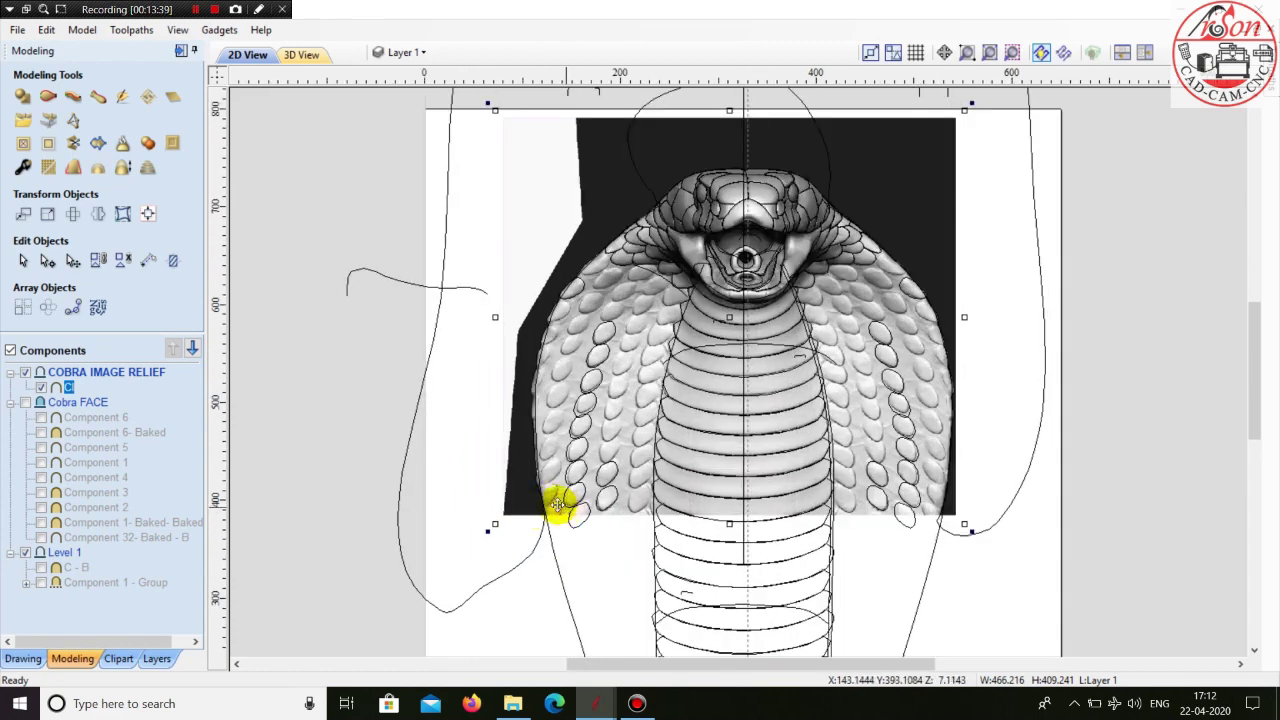
pyautogui.click(528, 562)
pyautogui.scroll(-2, 520, 505)
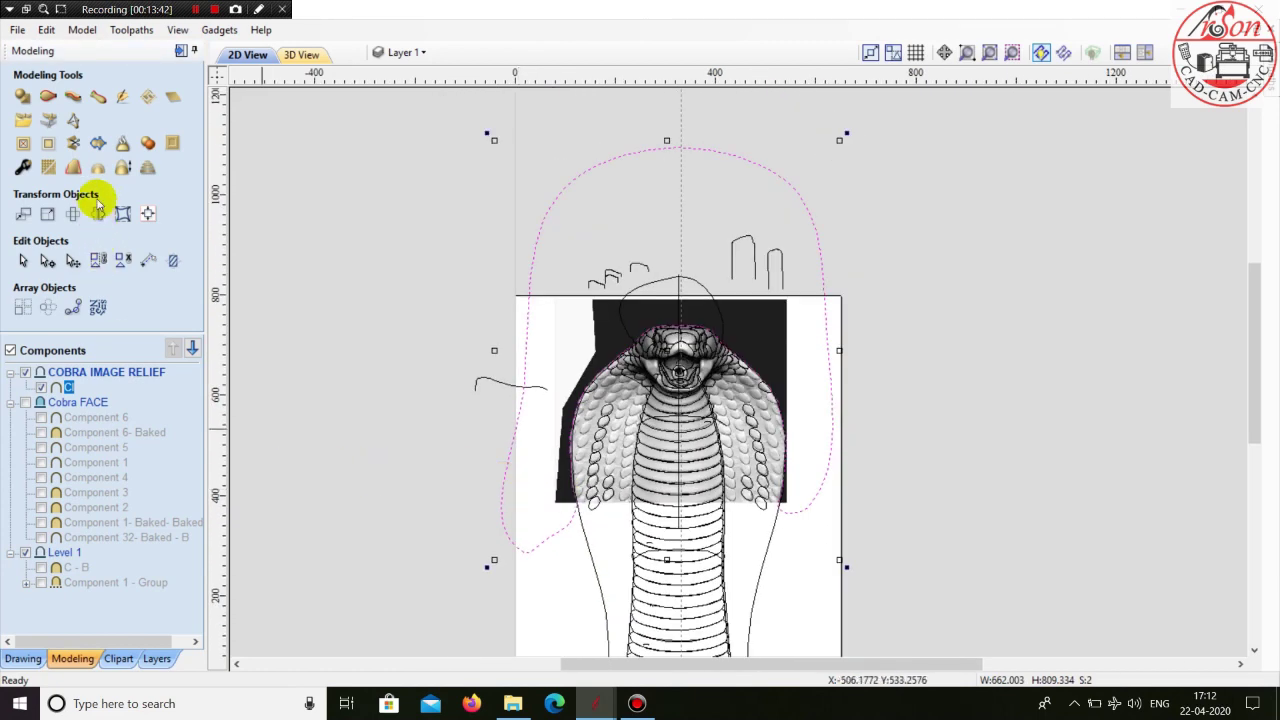
pyautogui.click(75, 143)
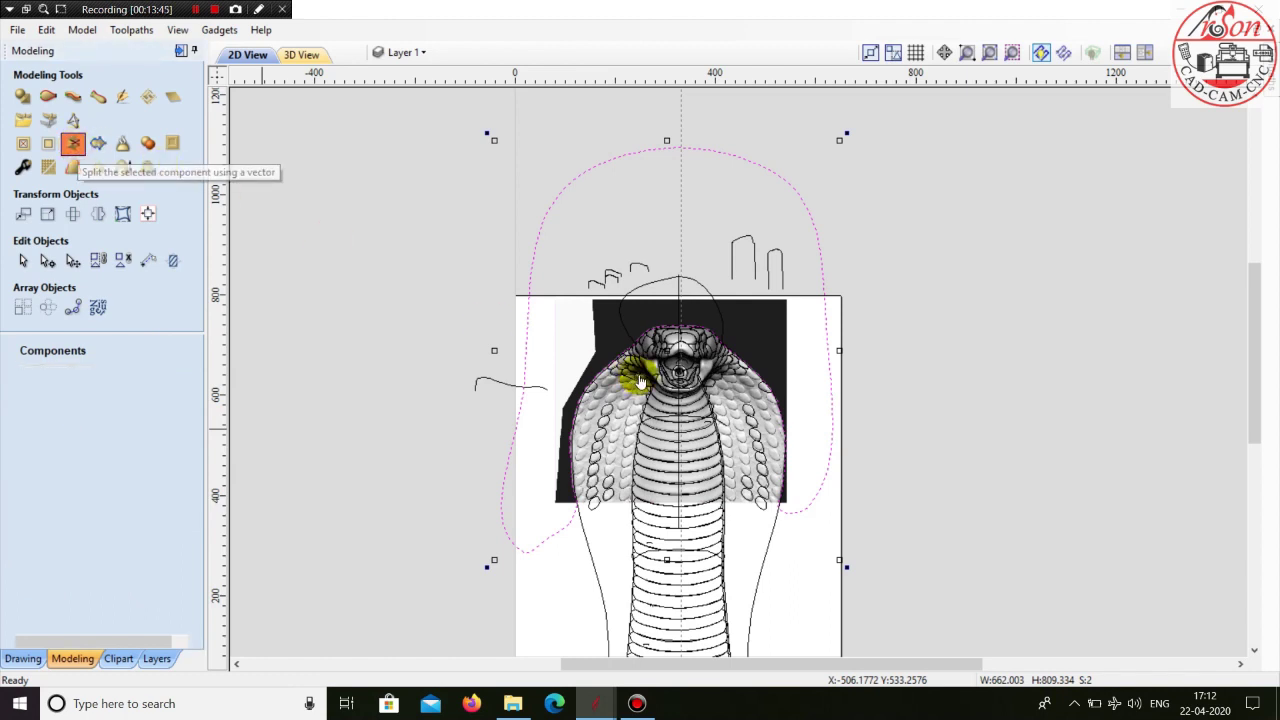
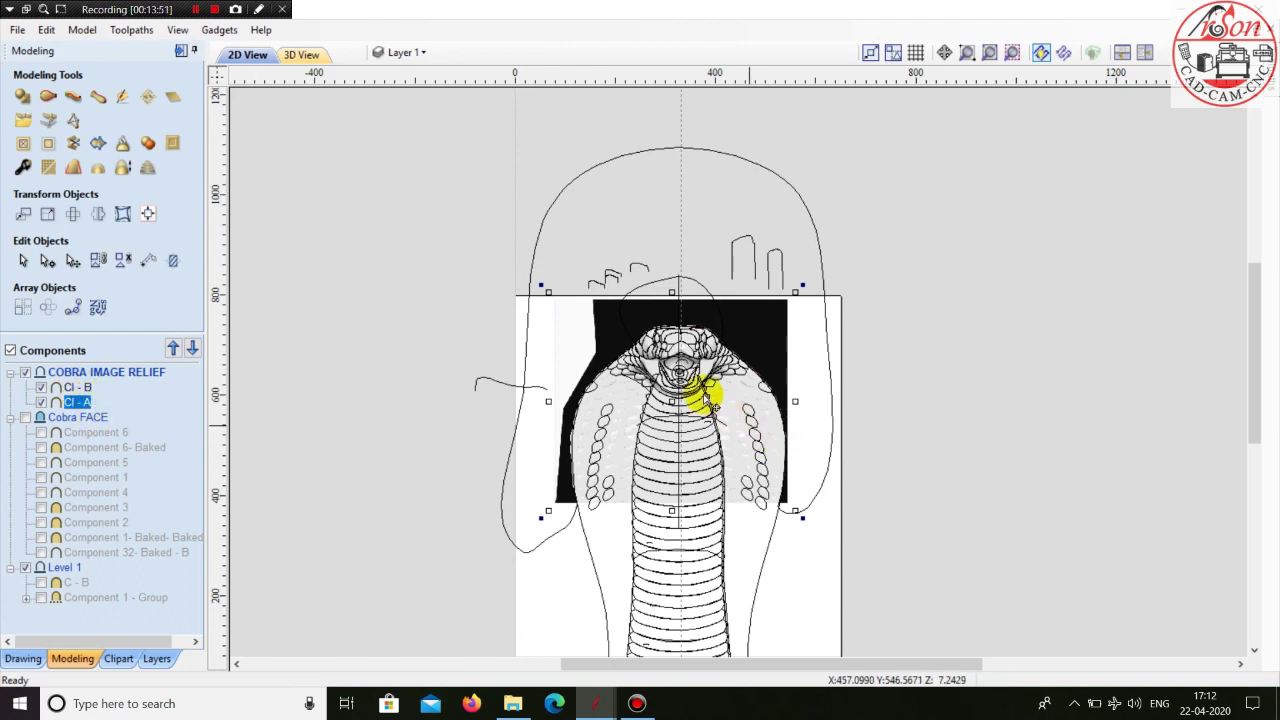
# - Delete the background piece CI - A and inspect the remaining cobra relief up close in 3D
pyautogui.rightClick(603, 338)
pyautogui.click(651, 445)
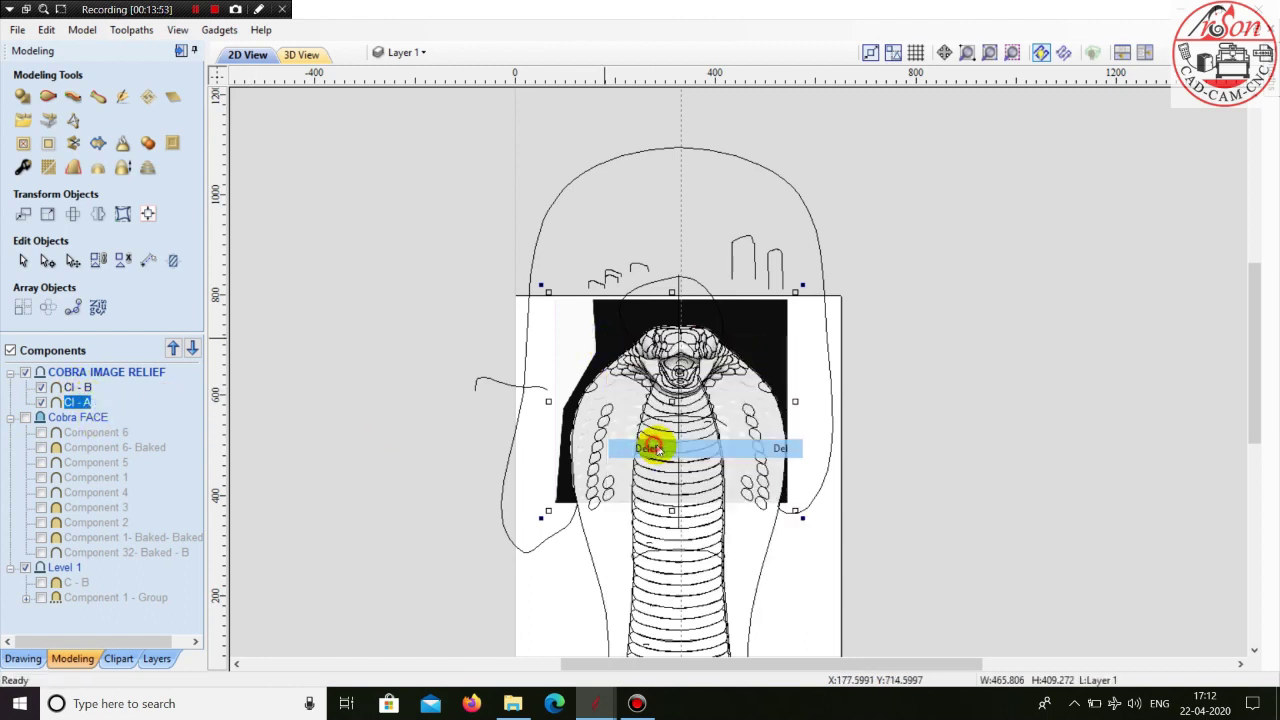
pyautogui.click(302, 54)
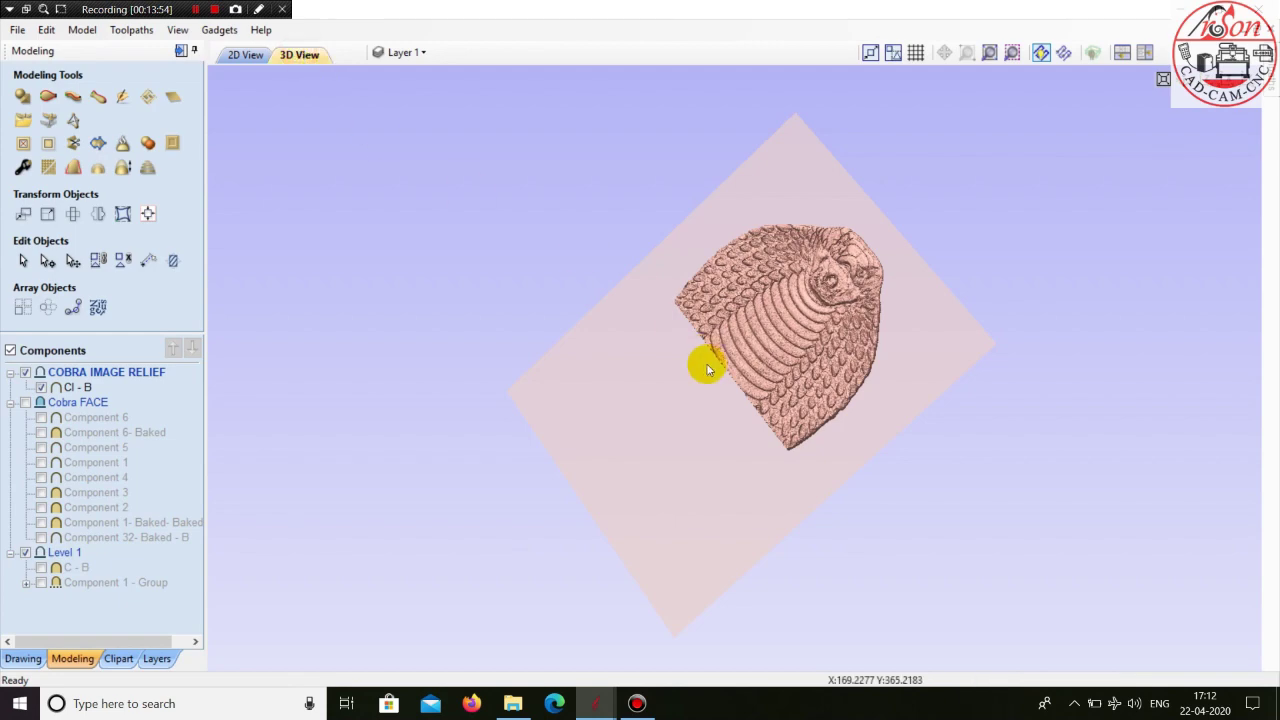
pyautogui.moveTo(831, 430); pyautogui.dragTo(663, 334)
pyautogui.scroll(5, 652, 320)
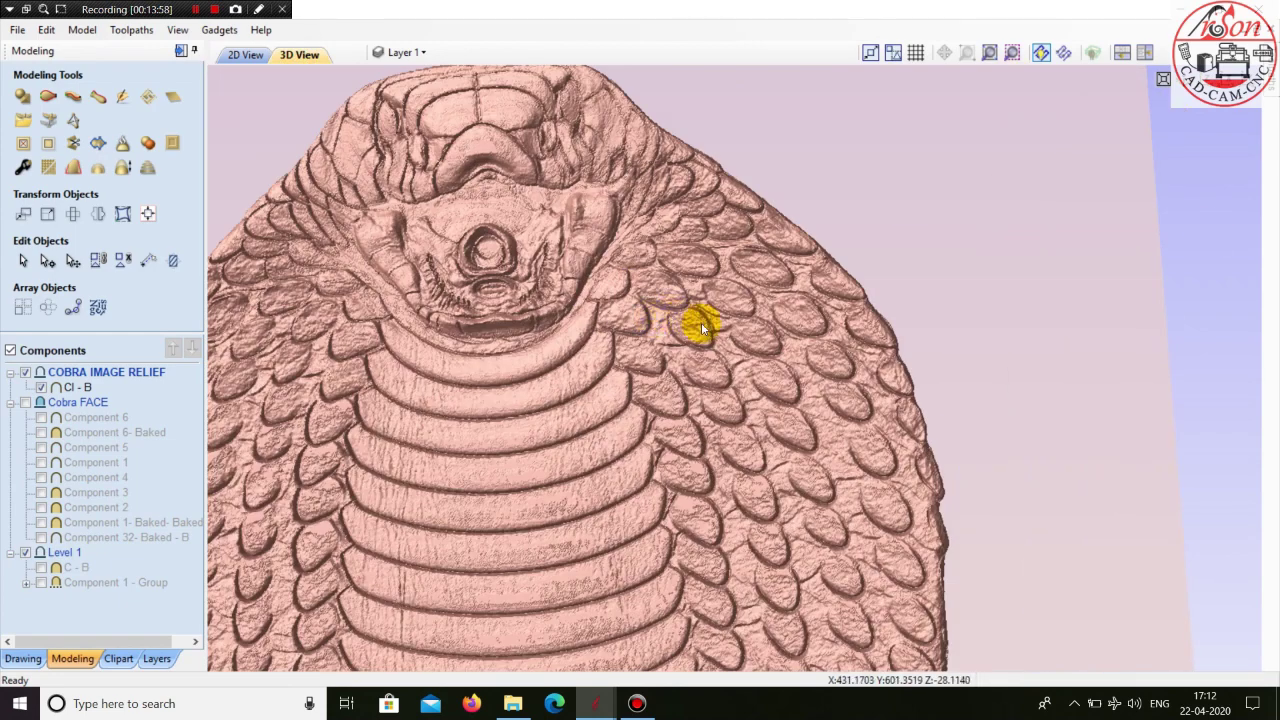
pyautogui.scroll(-6, 337, 434)
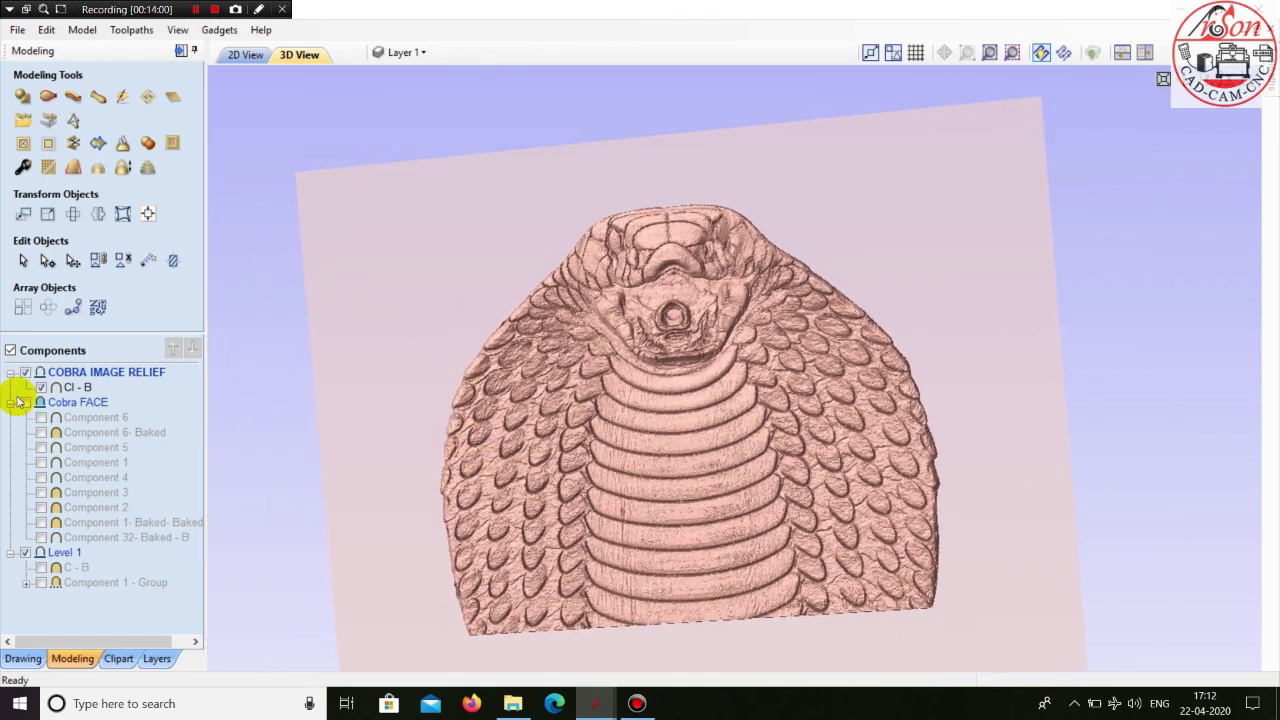
# - Hide CI - B and make every component in the Cobra FACE level visible, from Component 6 down to Component 32- Baked - B
pyautogui.click(40, 387)
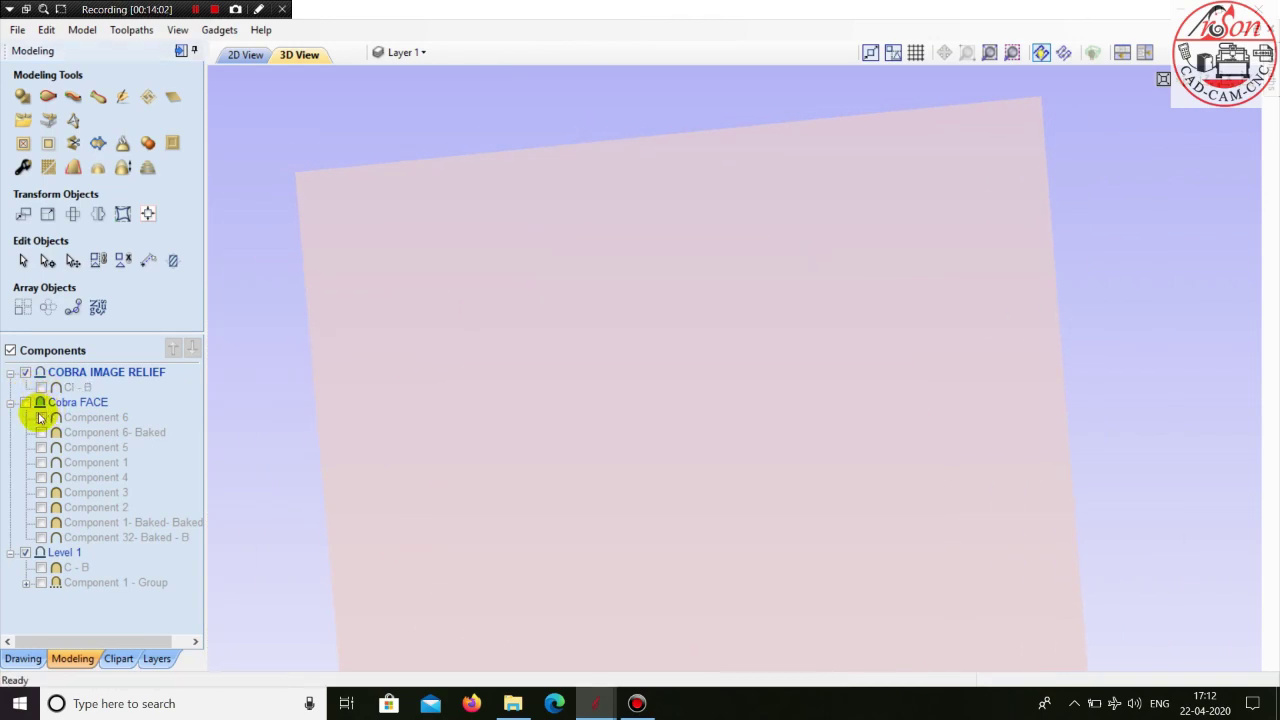
pyautogui.click(40, 417)
pyautogui.click(40, 432)
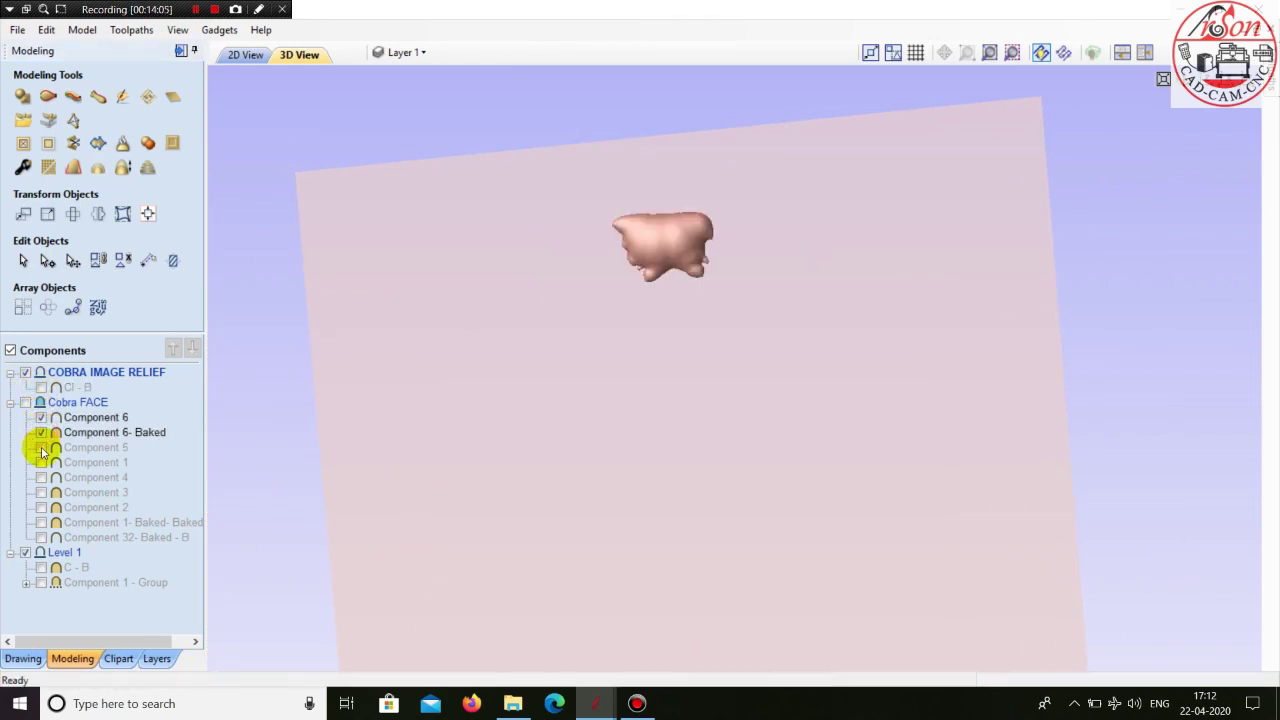
pyautogui.click(40, 447)
pyautogui.click(40, 462)
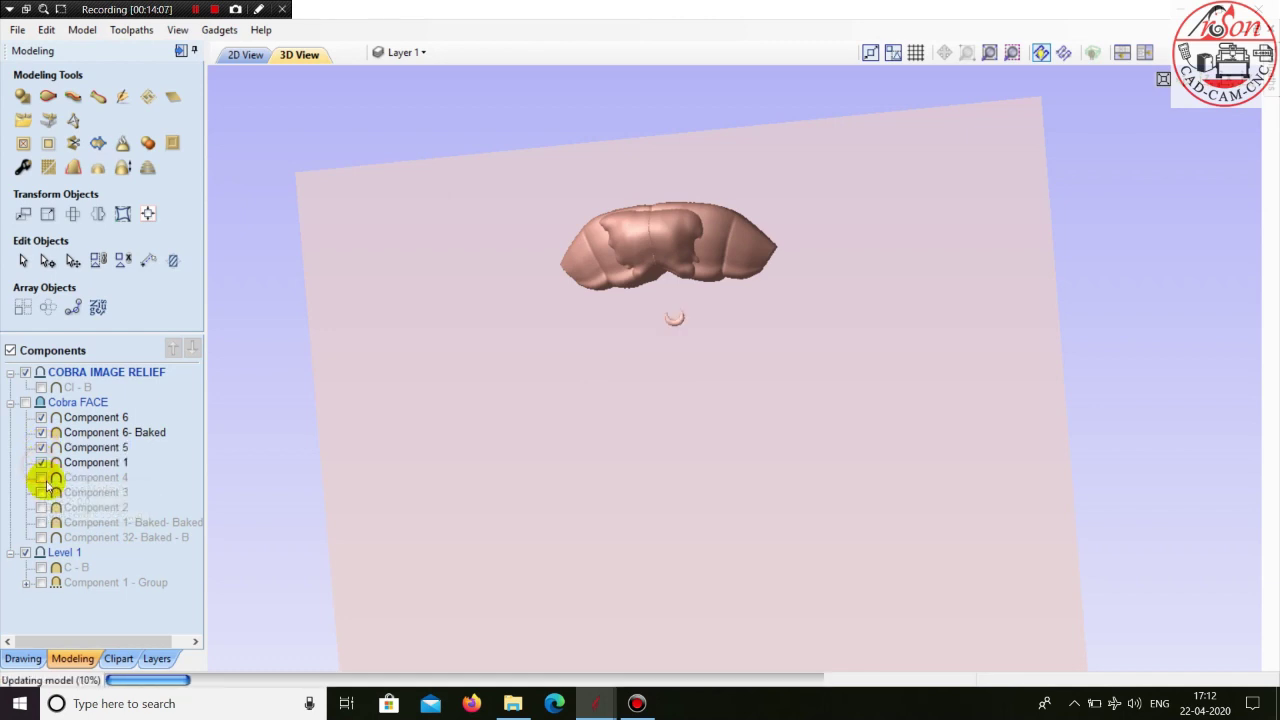
pyautogui.click(41, 477)
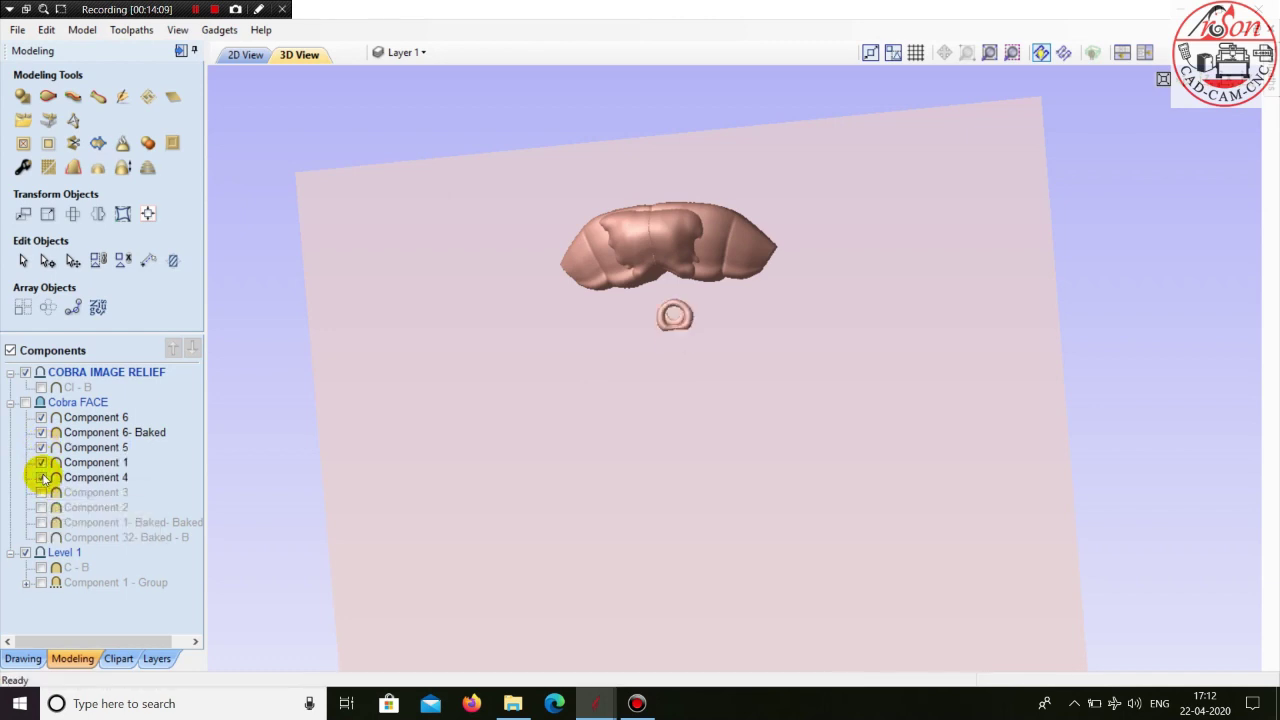
pyautogui.click(41, 492)
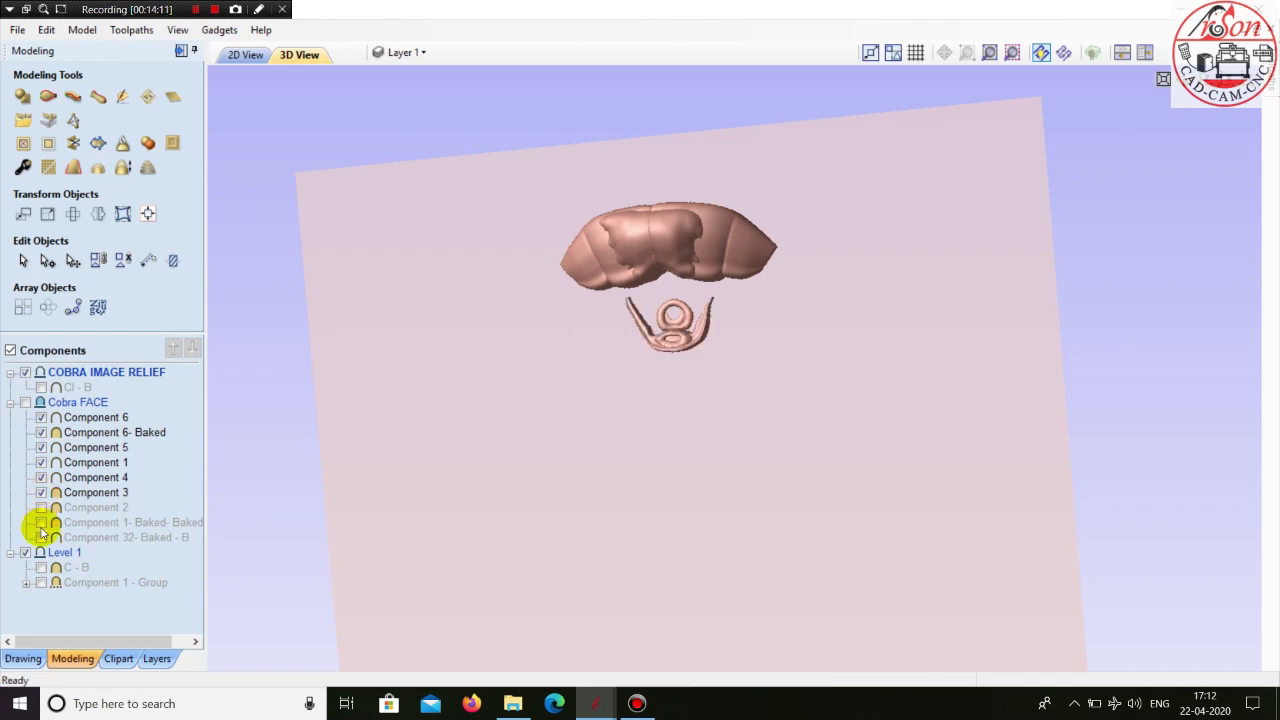
pyautogui.click(41, 507)
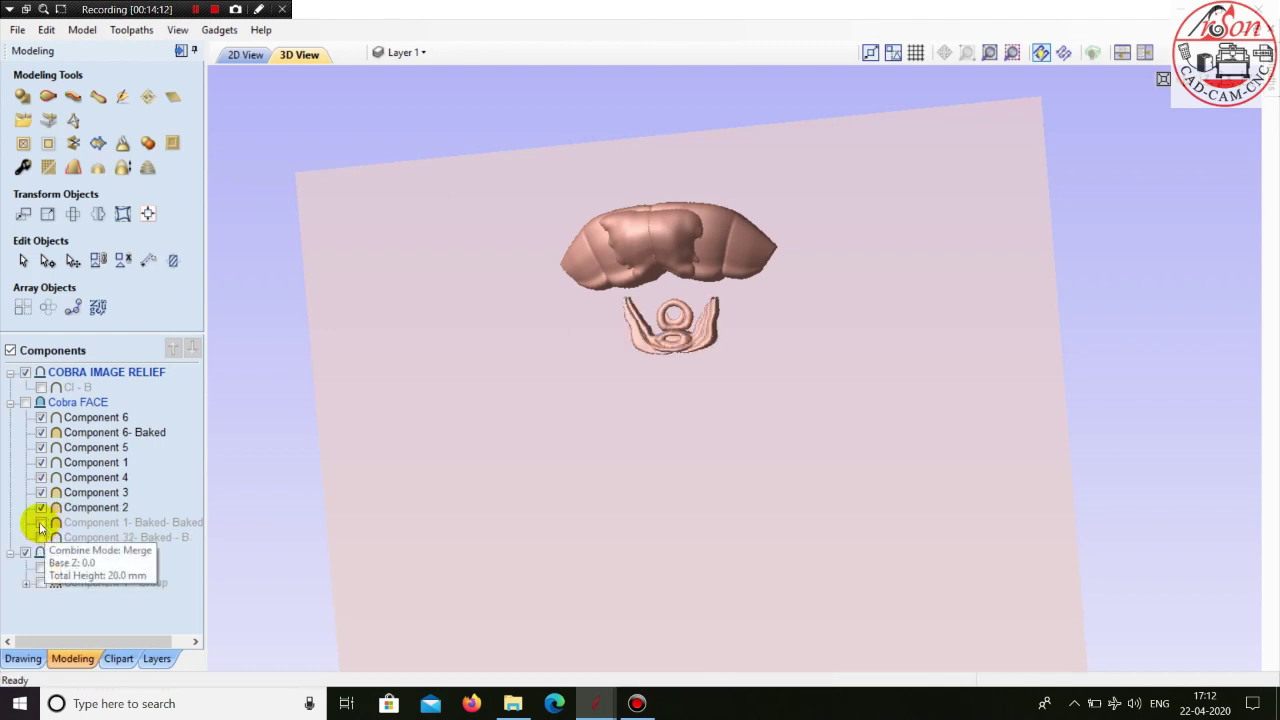
pyautogui.click(41, 522)
pyautogui.click(41, 537)
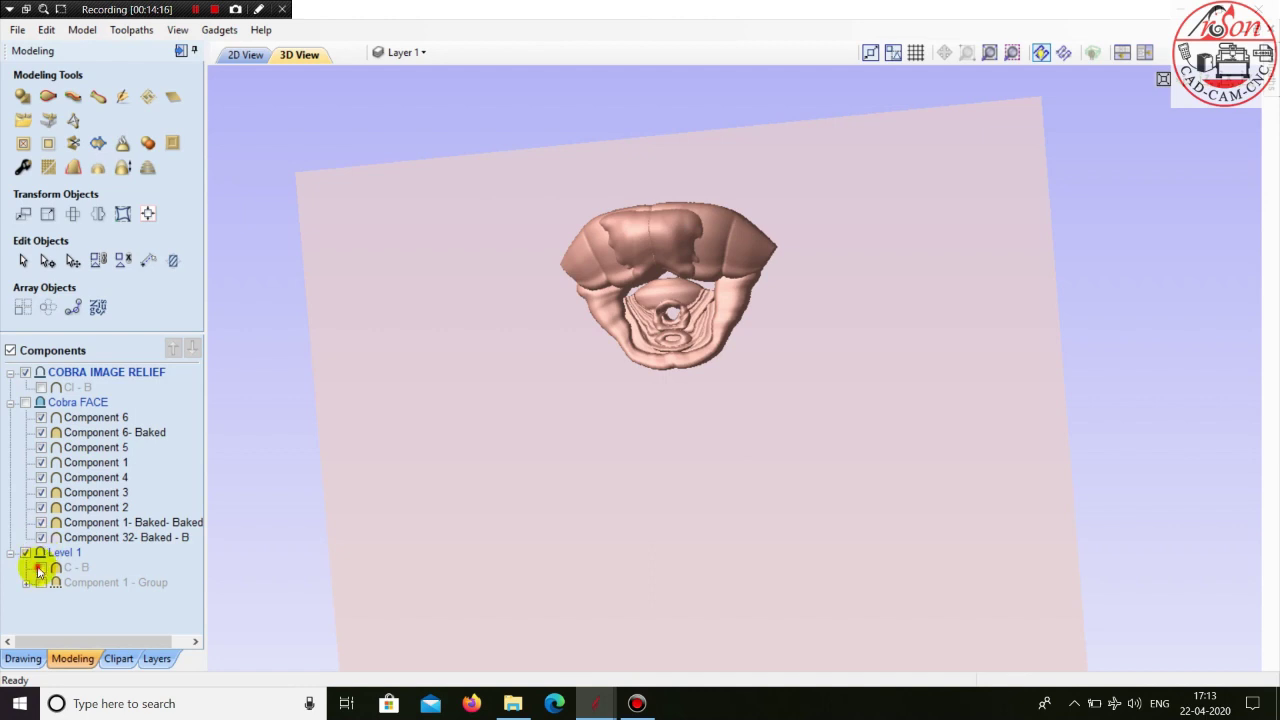
# - Show C - B and Component 1 - Group in Level 1 and view the combined cobra model in 3D
pyautogui.click(41, 567)
pyautogui.click(41, 582)
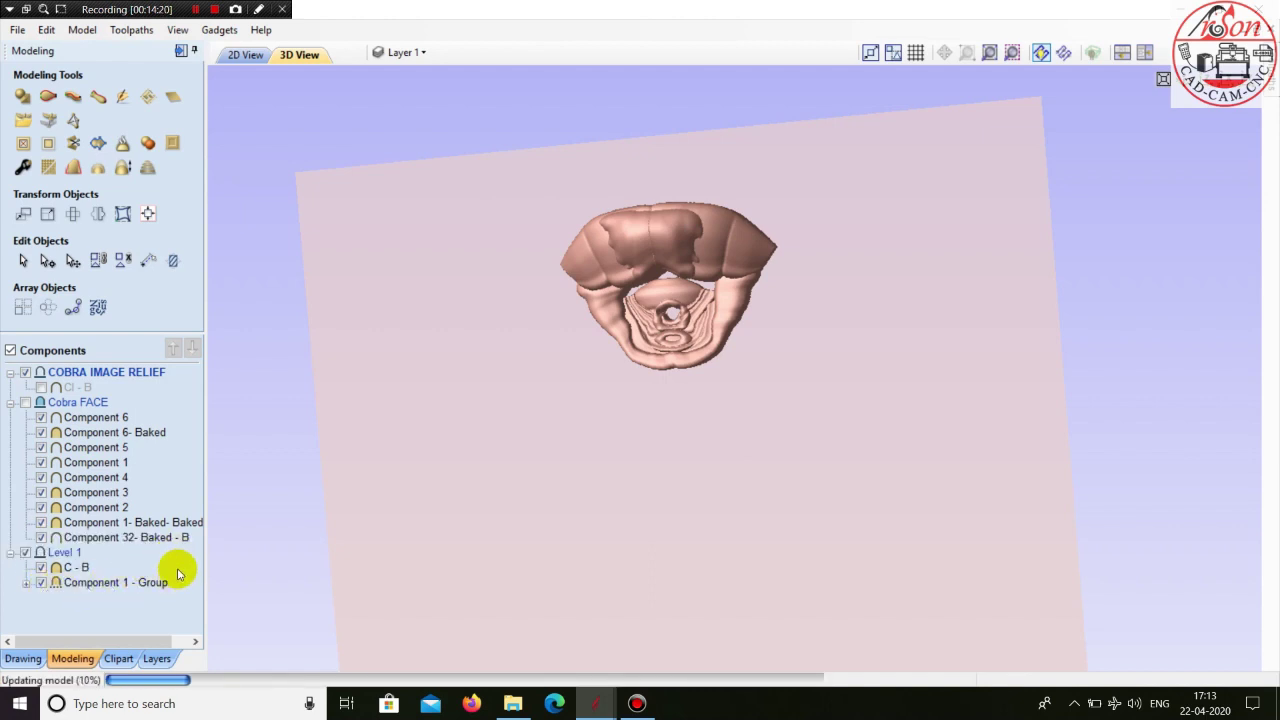
pyautogui.moveTo(357, 511); pyautogui.dragTo(586, 328)
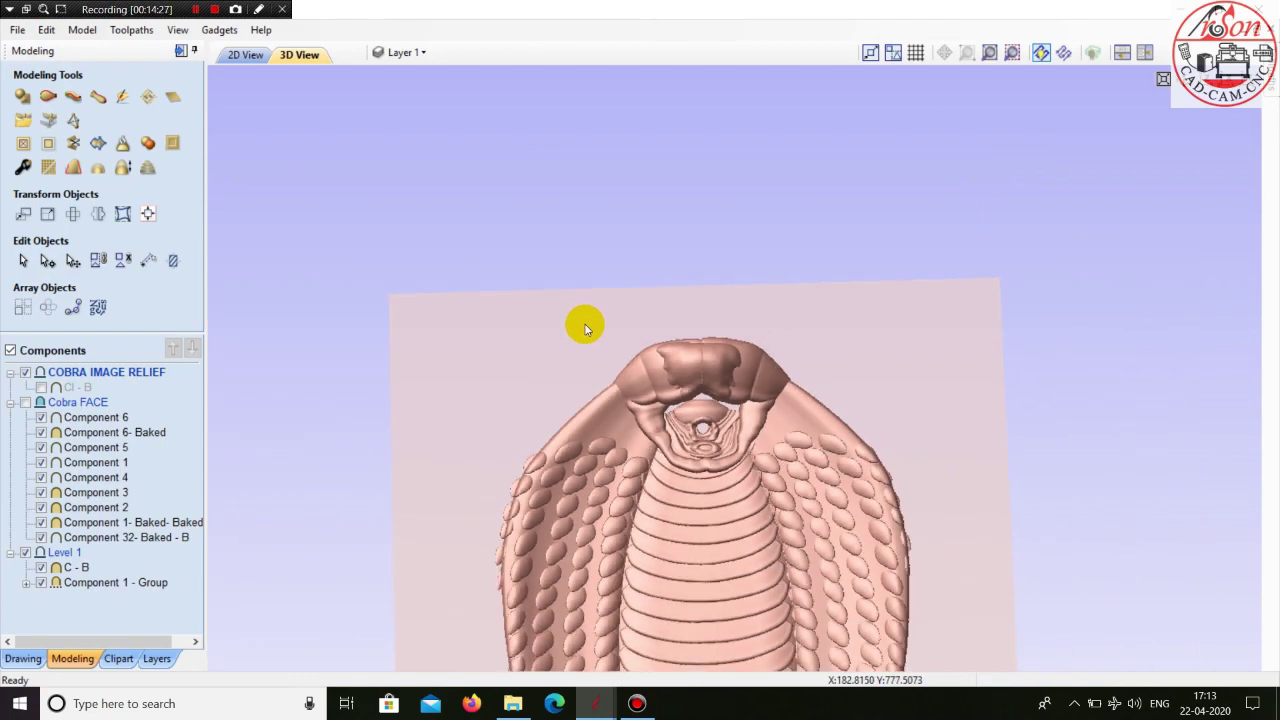
pyautogui.scroll(-2, 586, 328)
# - Examine the traced head and neck scale vectors against the combined relief in the 2D and 3D views
pyautogui.click(249, 57)
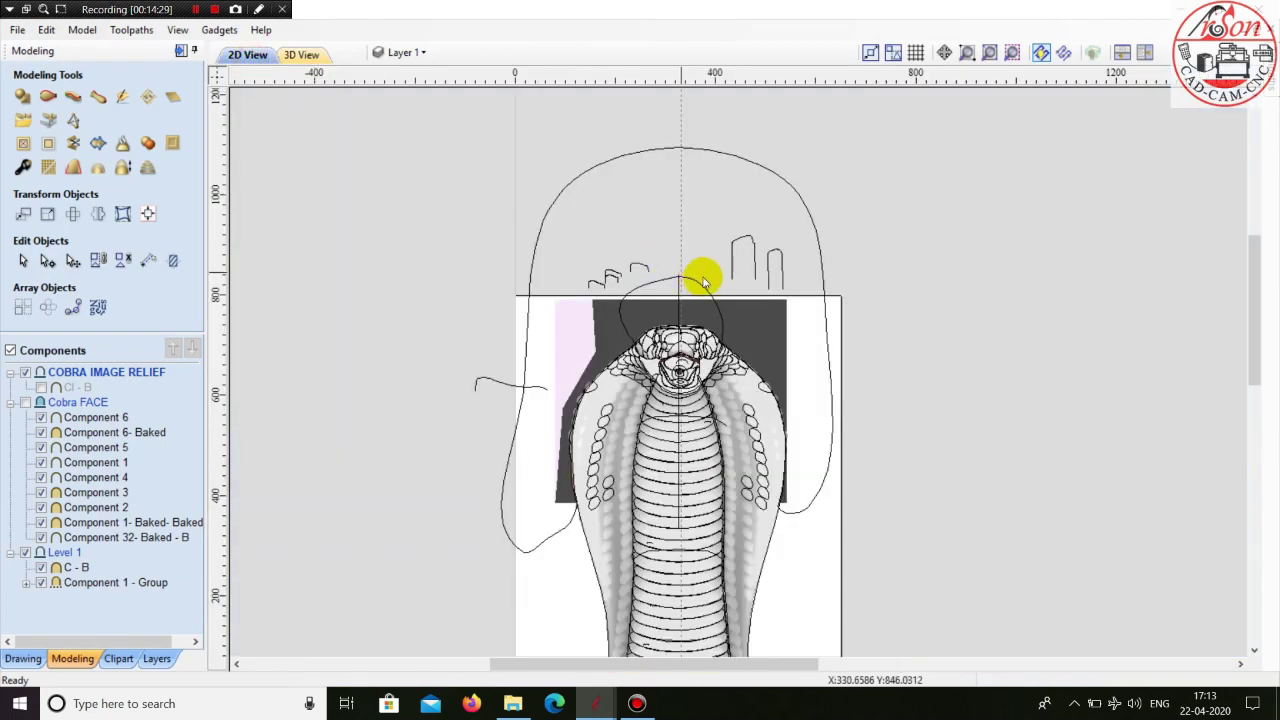
pyautogui.scroll(4, 740, 340)
pyautogui.scroll(3, 523, 400)
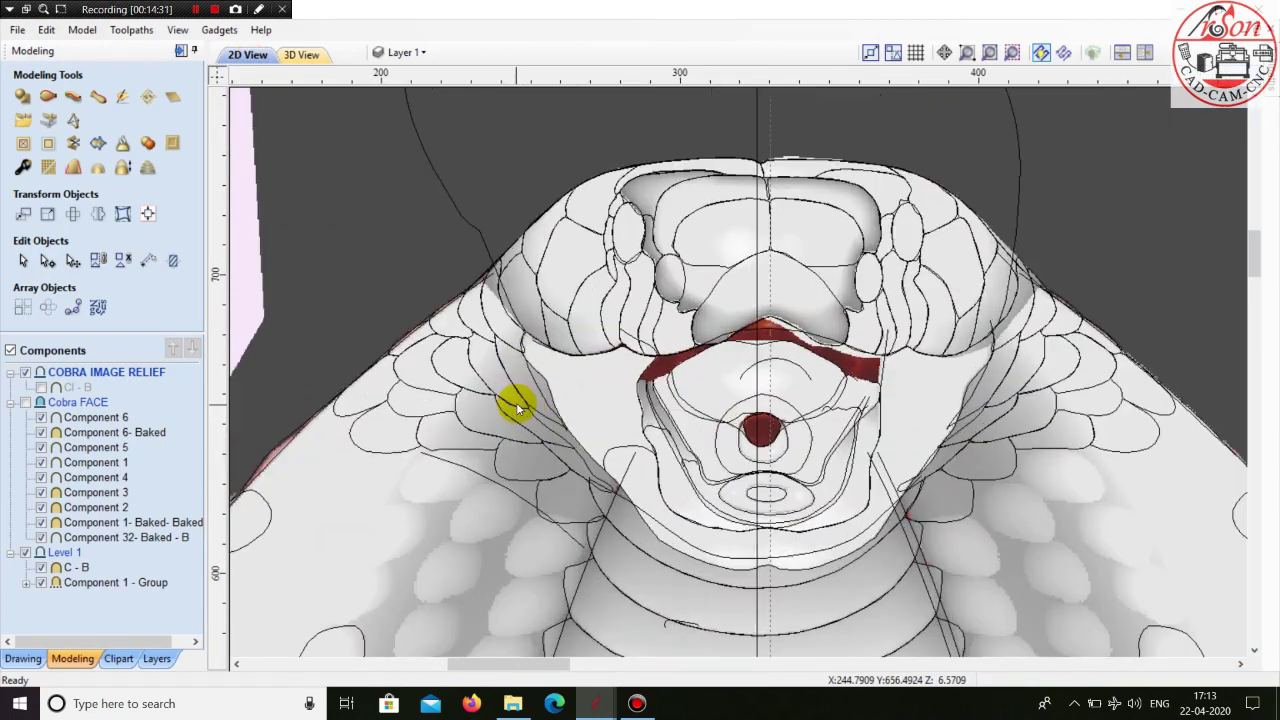
pyautogui.scroll(-1, 528, 408)
pyautogui.scroll(5, 571, 294)
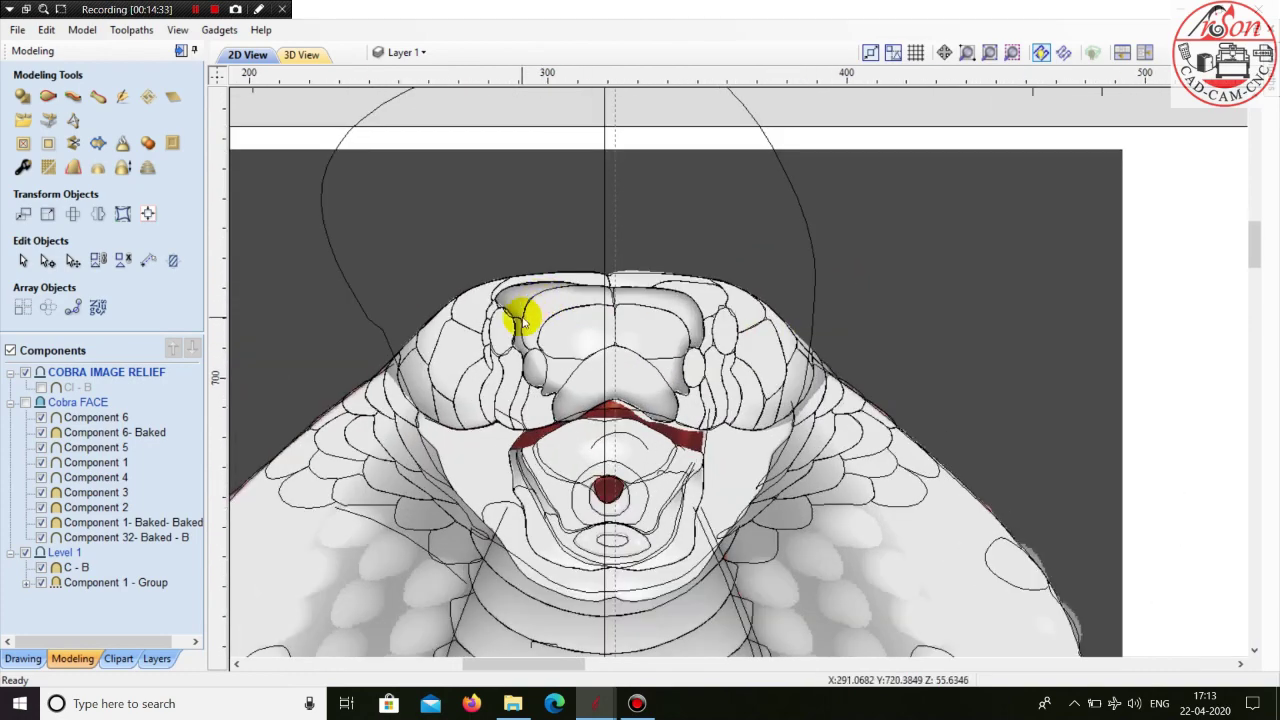
pyautogui.scroll(-5, 494, 405)
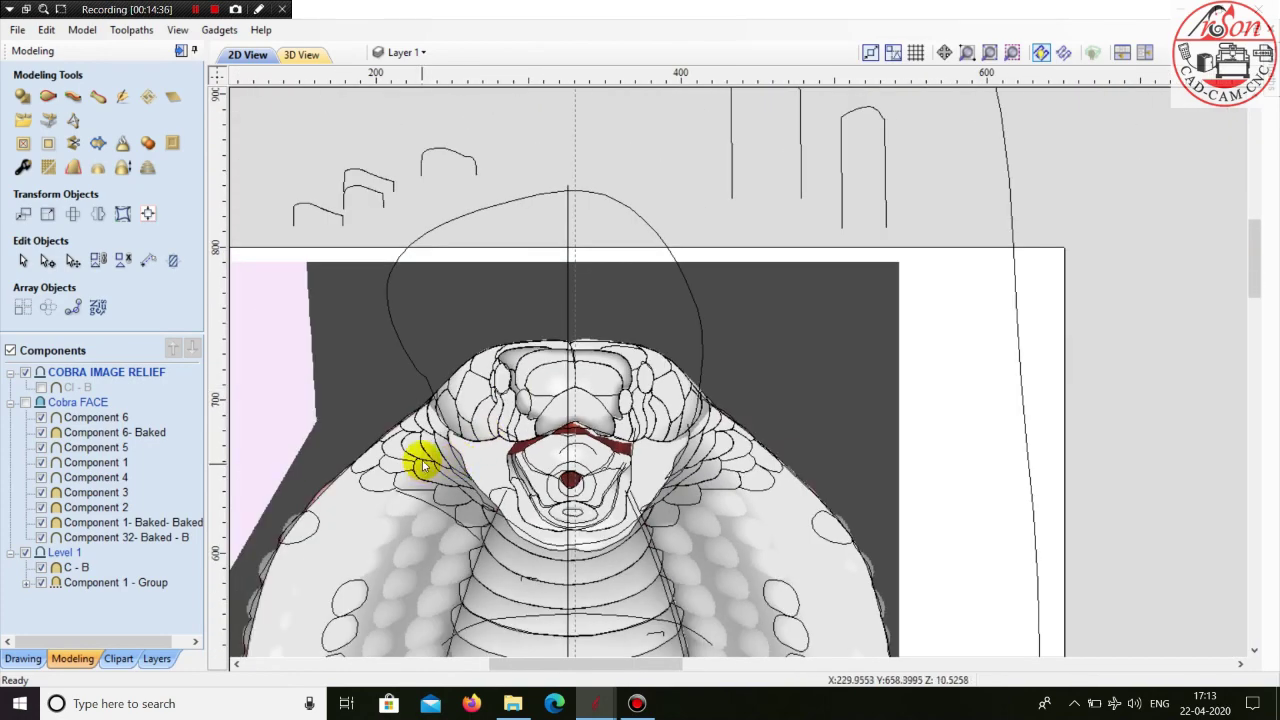
pyautogui.click(423, 464)
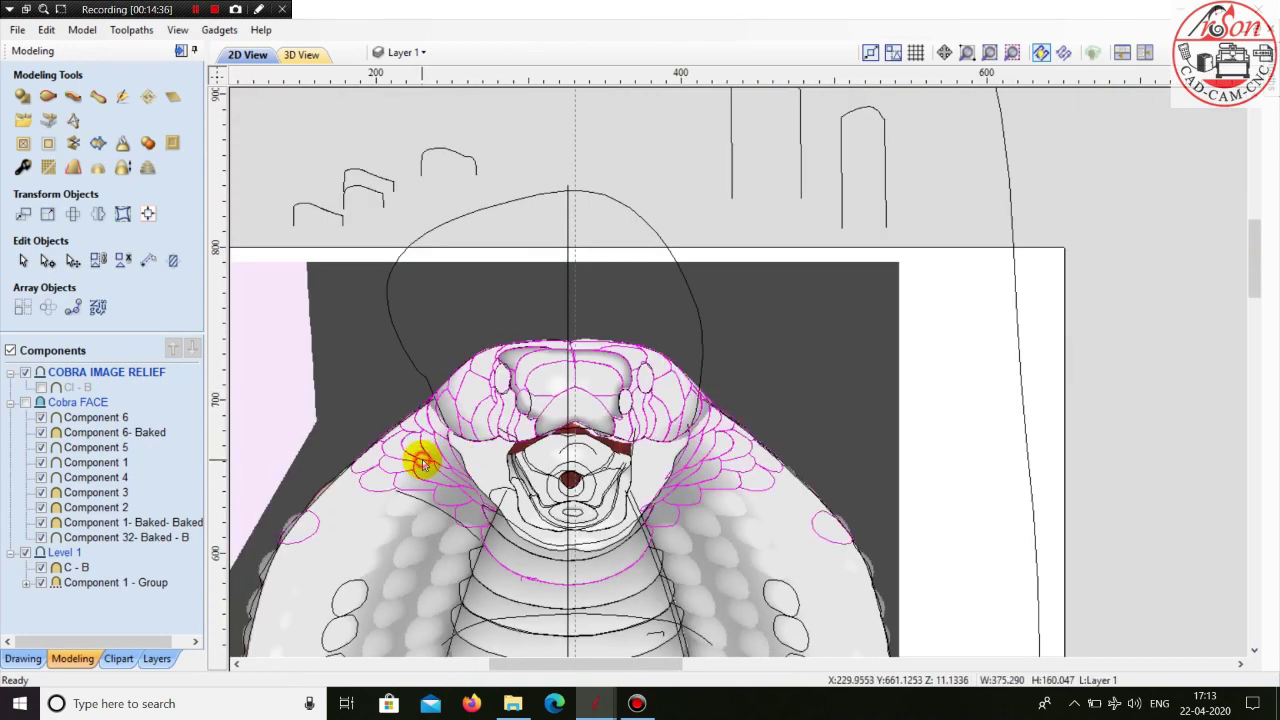
pyautogui.scroll(-2, 423, 464)
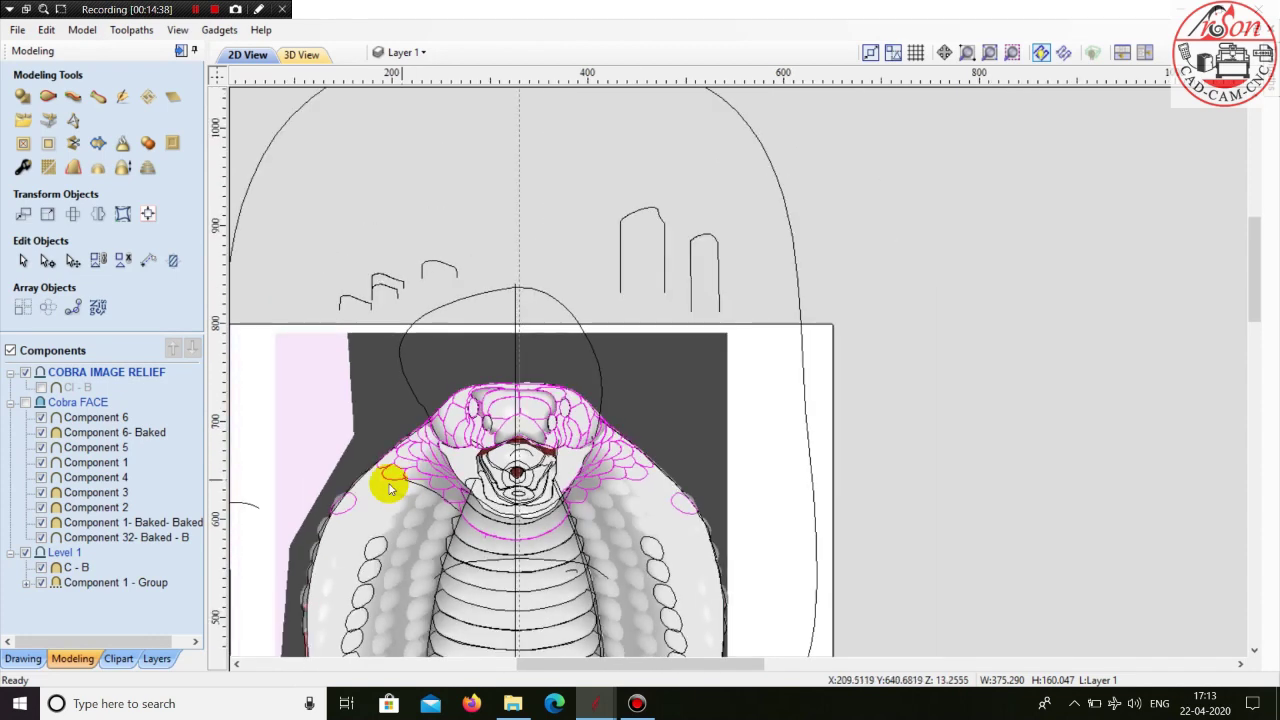
pyautogui.click(302, 55)
pyautogui.click(247, 55)
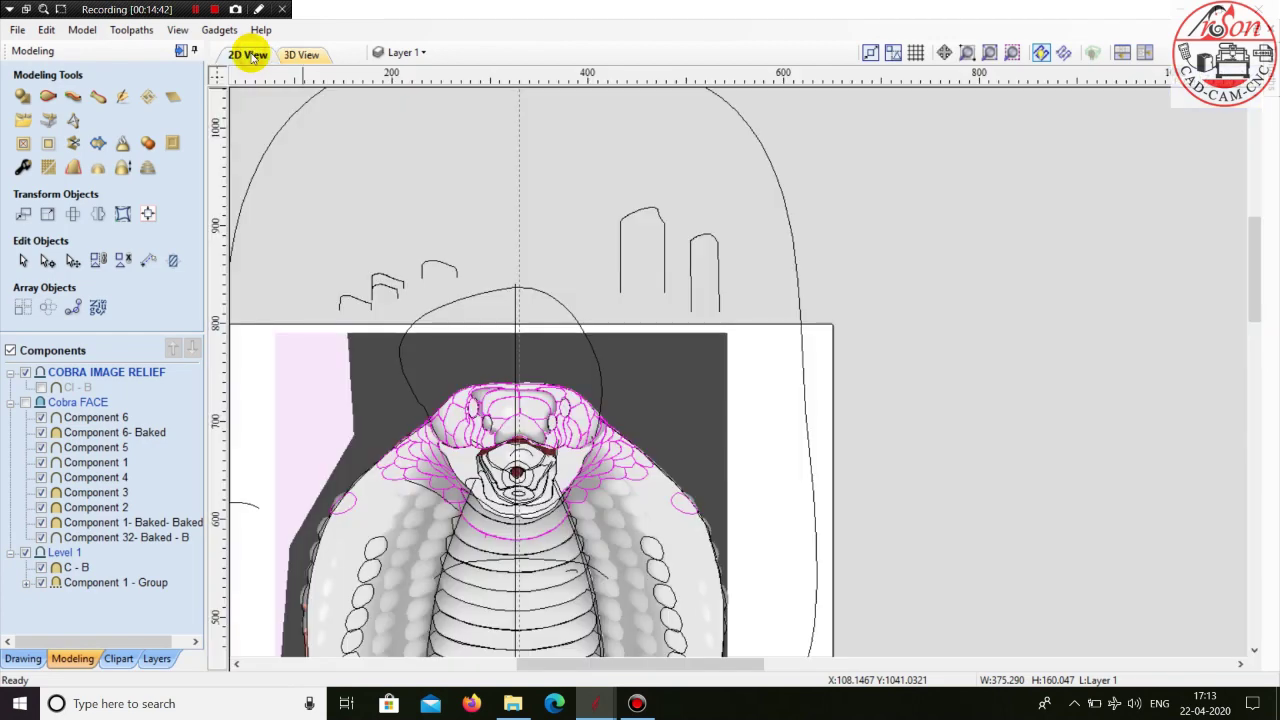
# - Ungroup the traced vectors of the cobra's head and neck scales
pyautogui.click(370, 506)
pyautogui.scroll(1, 370, 506)
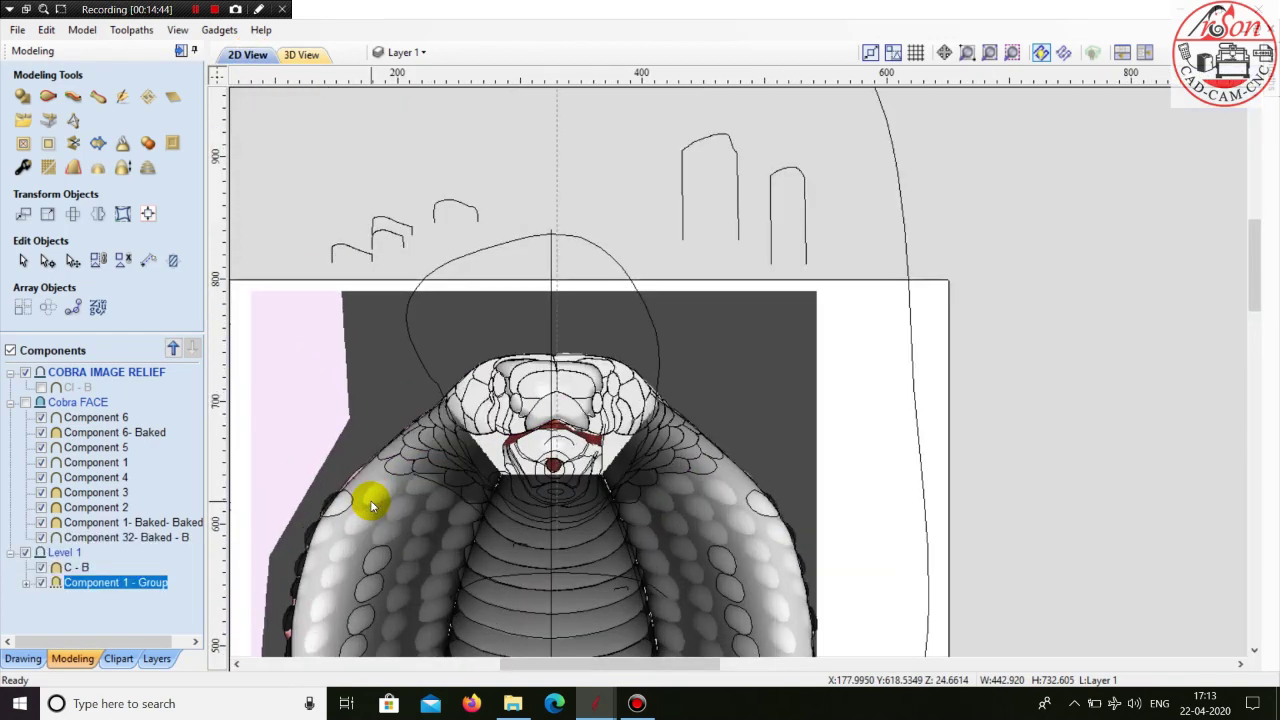
pyautogui.click(350, 512)
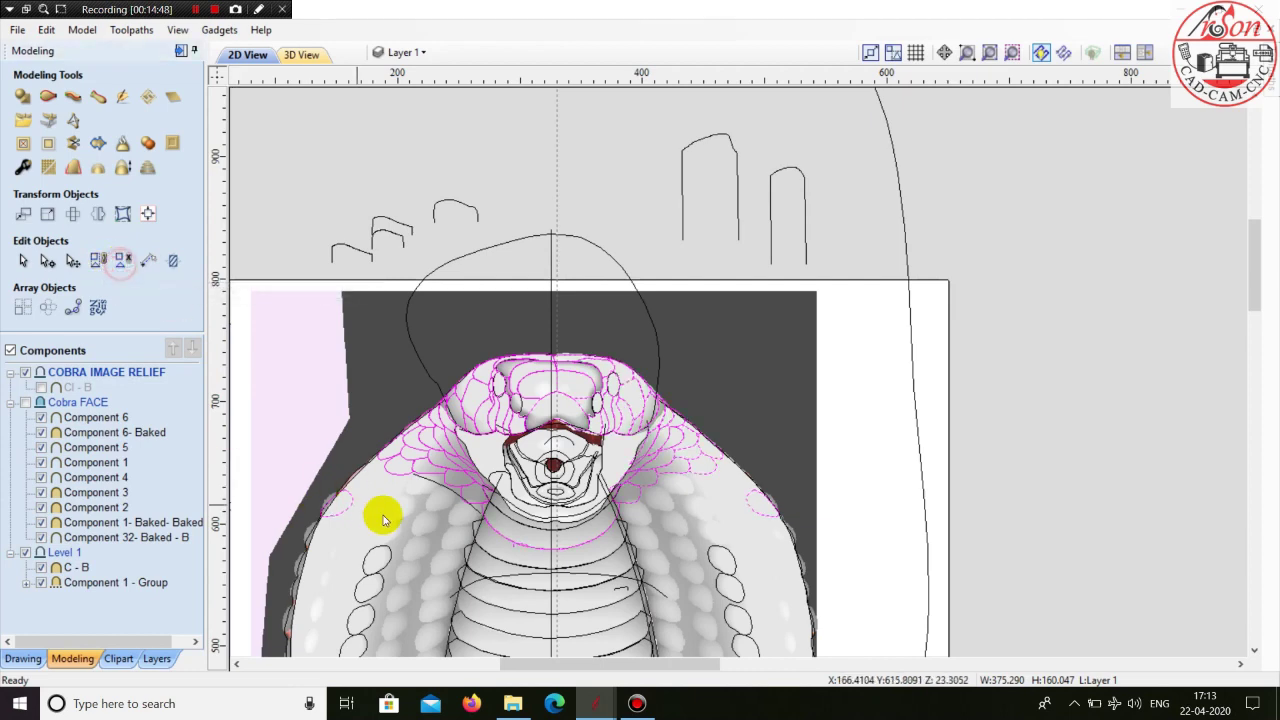
# - Exclude the two hood-edge scales and the belly curves from the selection and group the remaining head and neck scale vectors
pyautogui.keyDown('shift'); pyautogui.click(340, 516); pyautogui.keyUp('shift')
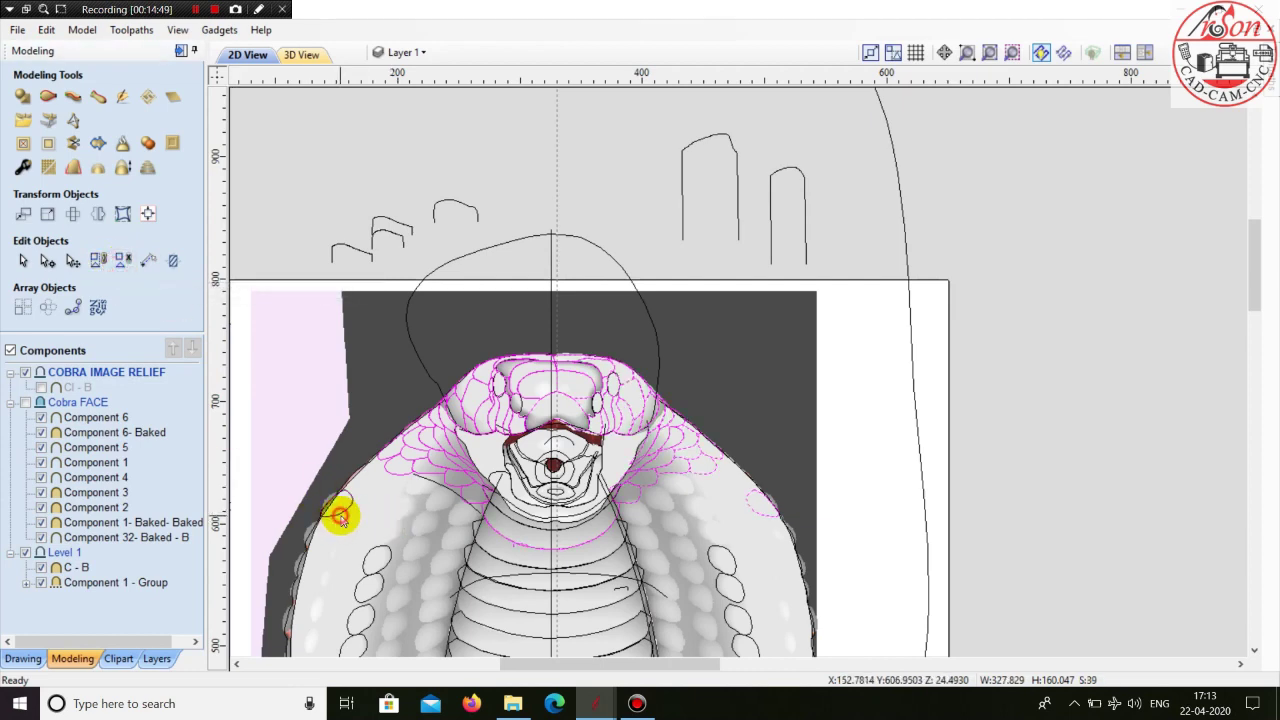
pyautogui.keyDown('shift'); pyautogui.click(773, 523); pyautogui.keyUp('shift')
pyautogui.scroll(2, 540, 570)
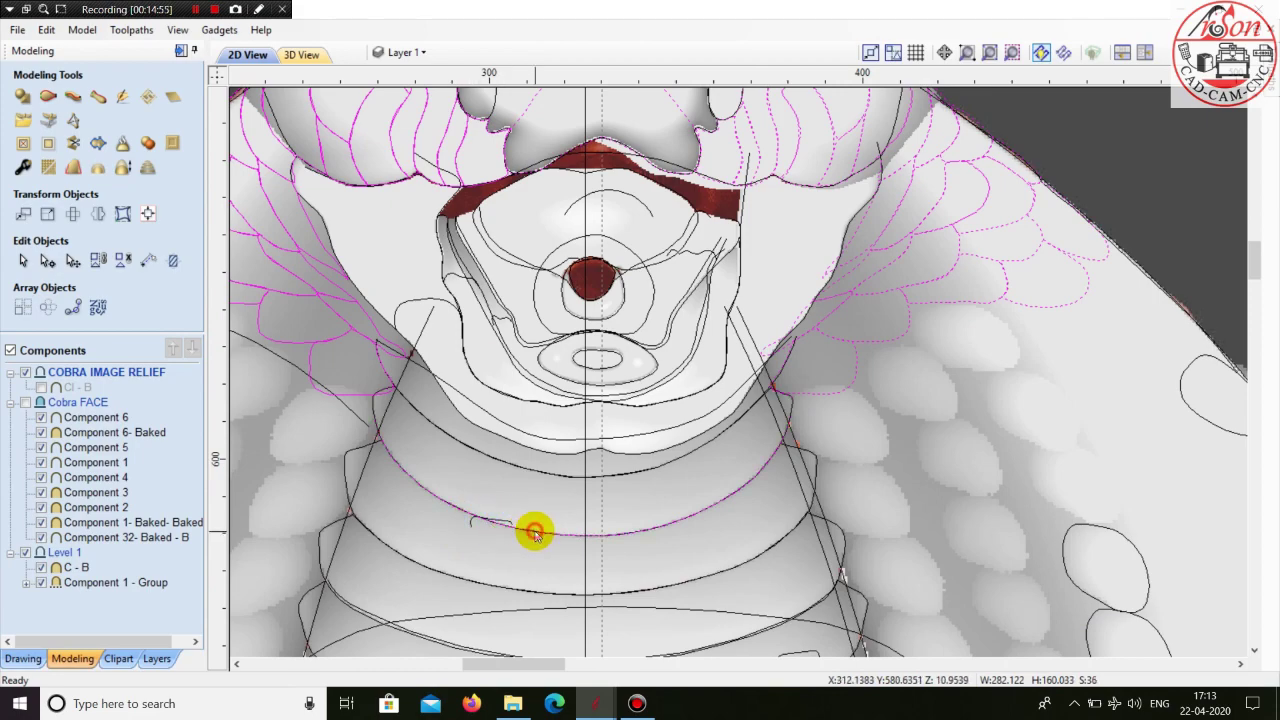
pyautogui.scroll(3, 378, 438)
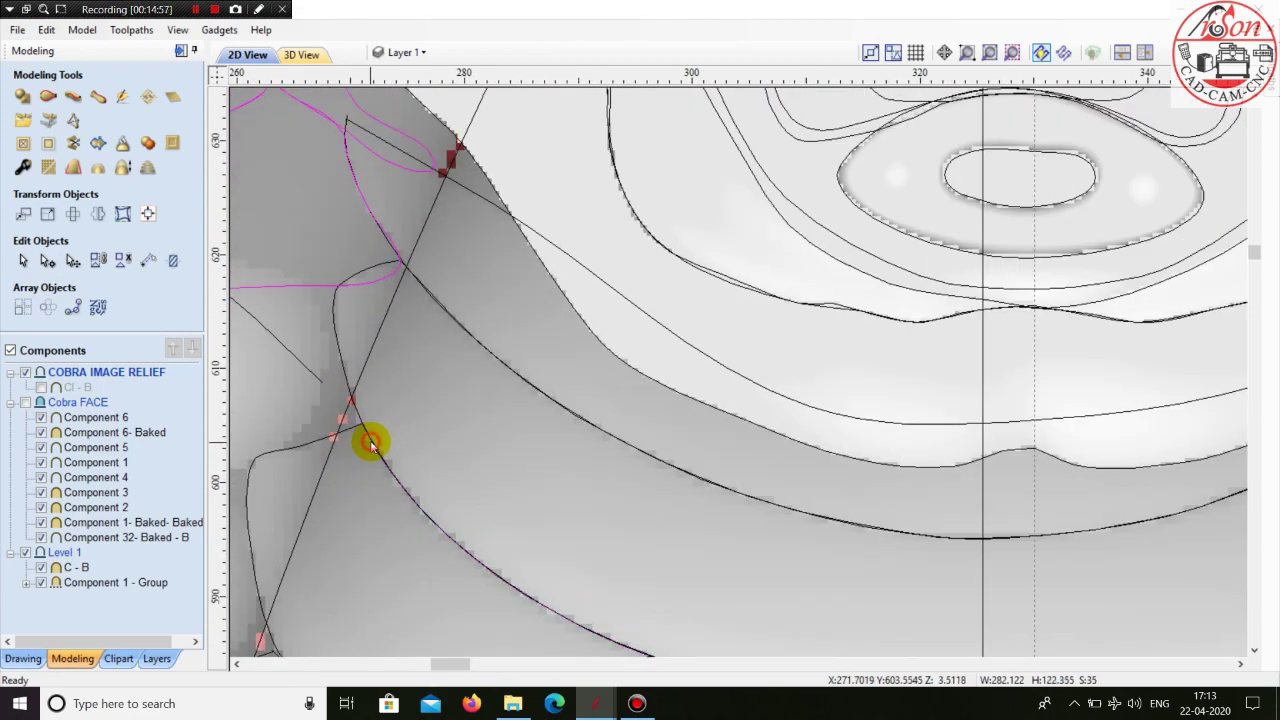
pyautogui.scroll(-3, 370, 445)
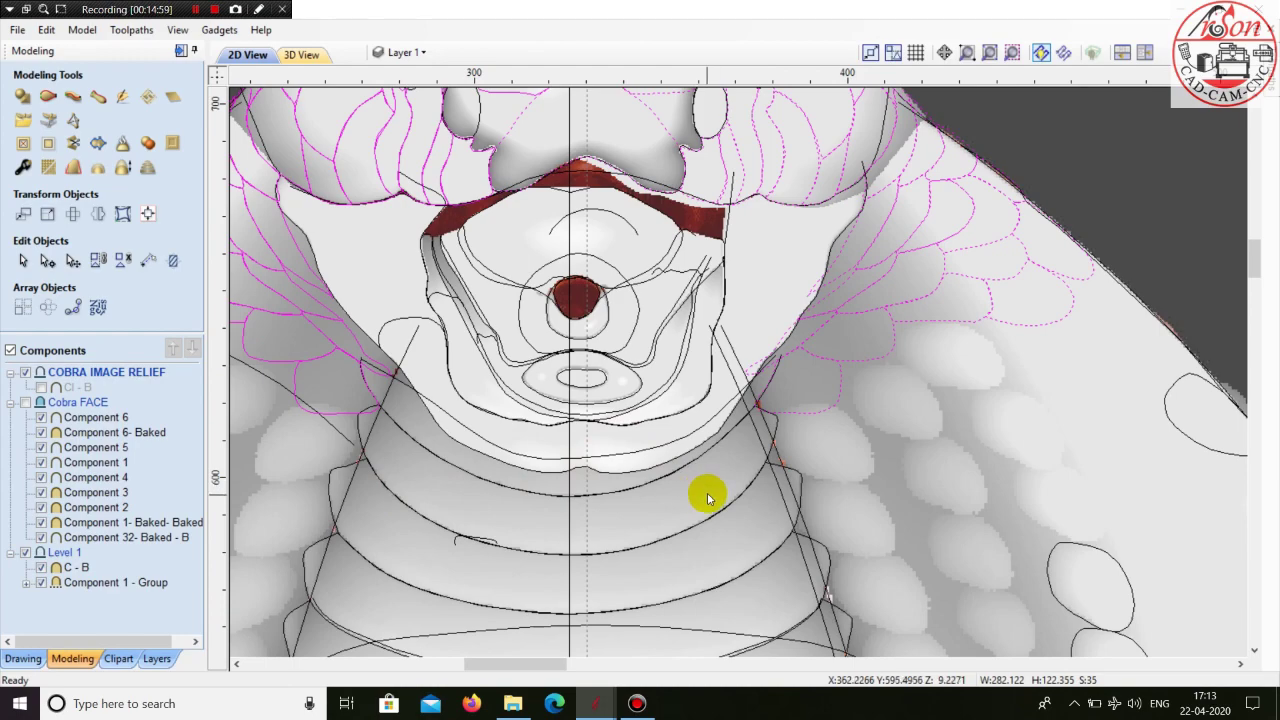
pyautogui.scroll(-2, 760, 516)
pyautogui.scroll(1, 755, 226)
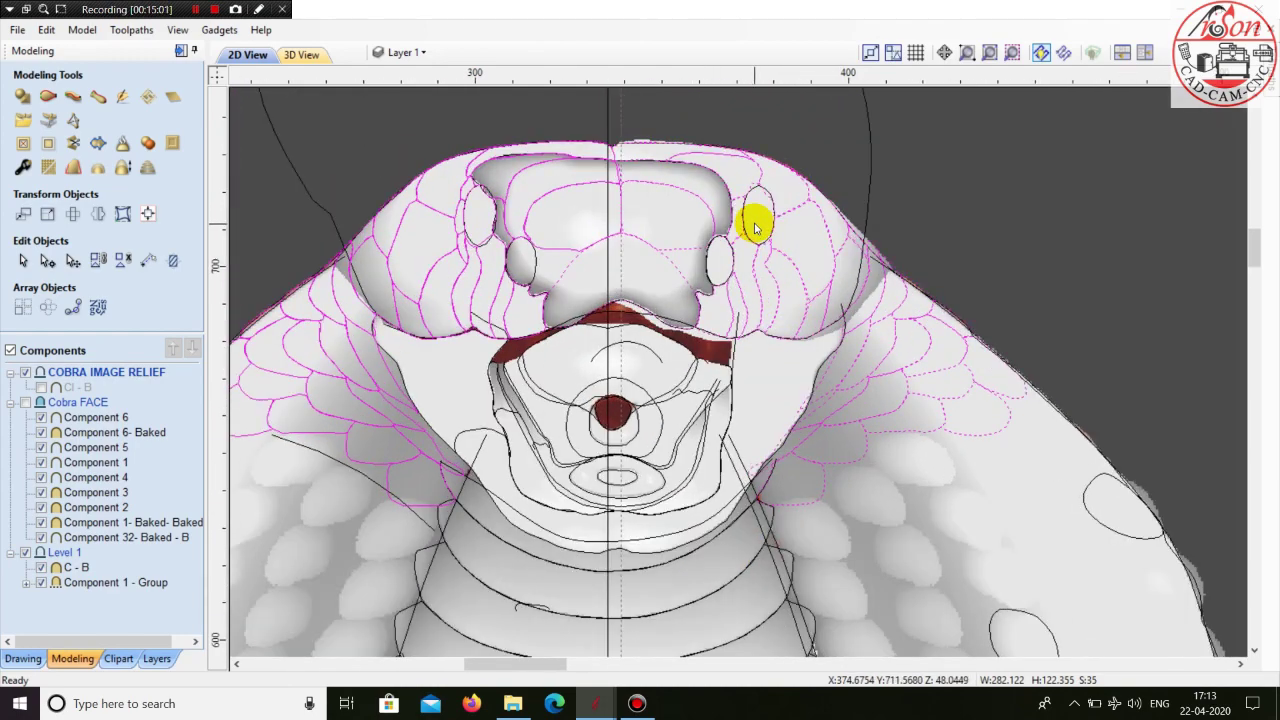
pyautogui.scroll(-3, 752, 240)
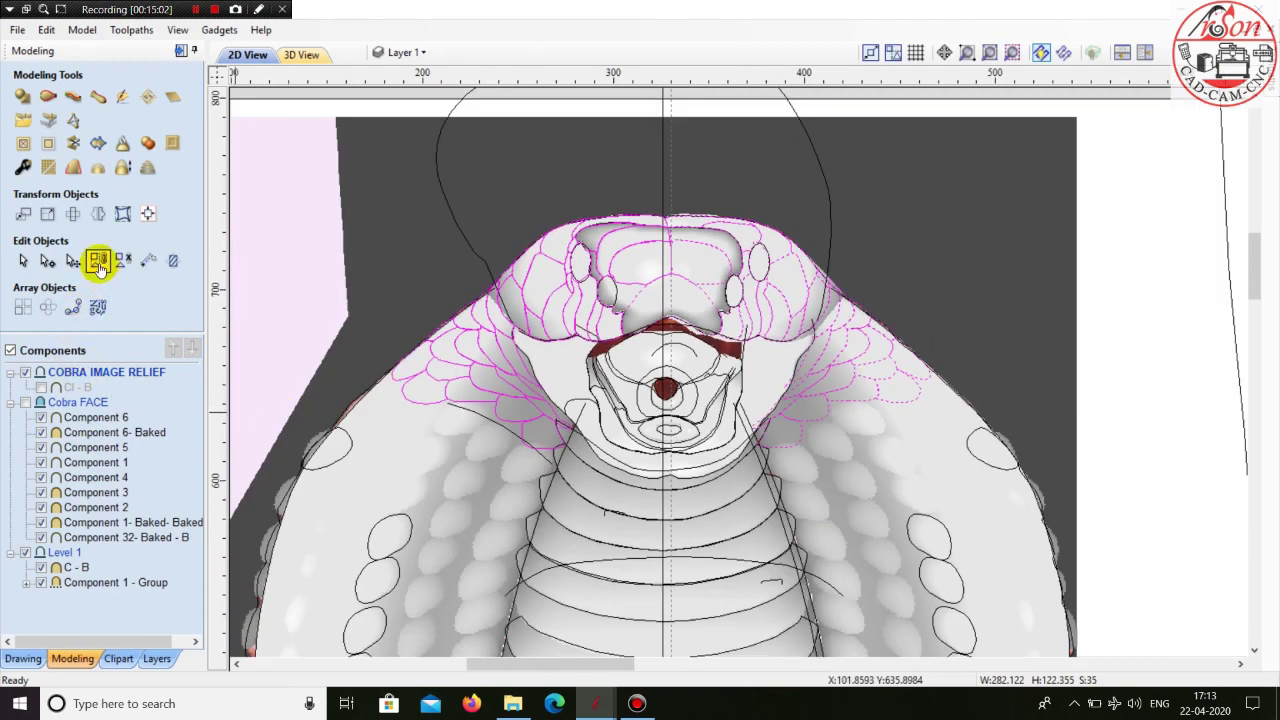
pyautogui.scroll(-3, 446, 454)
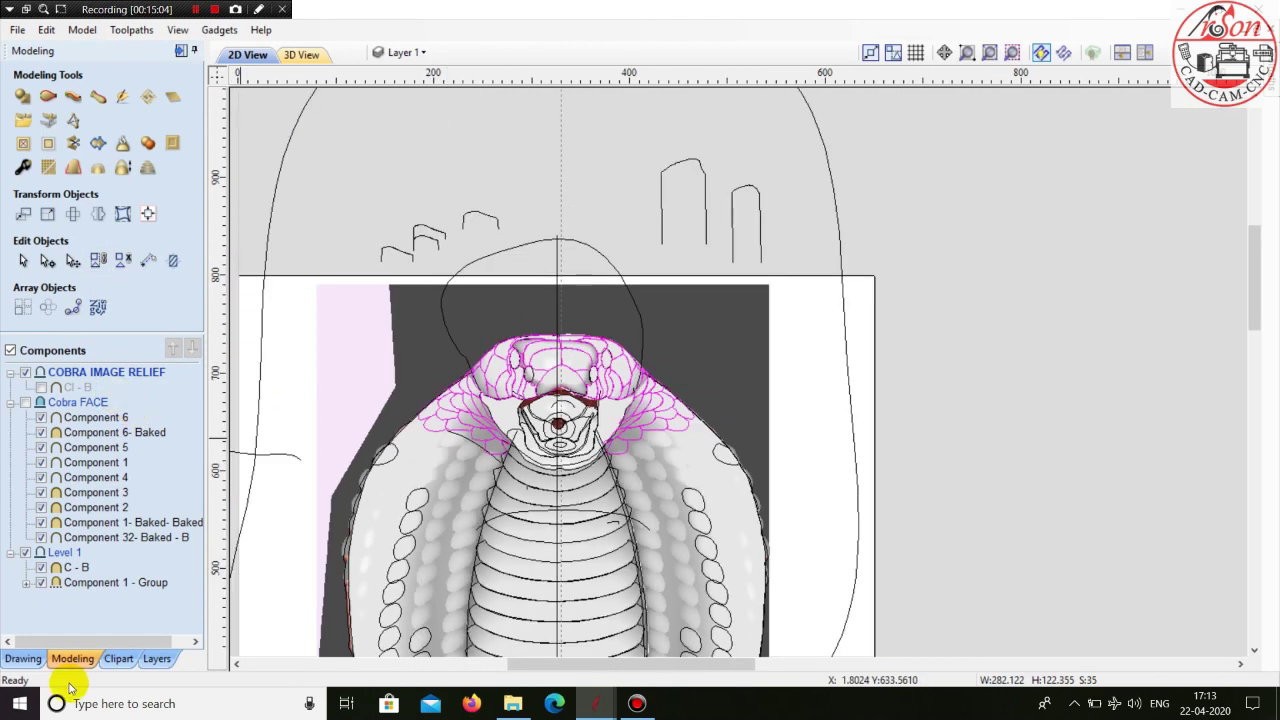
pyautogui.click(23, 658)
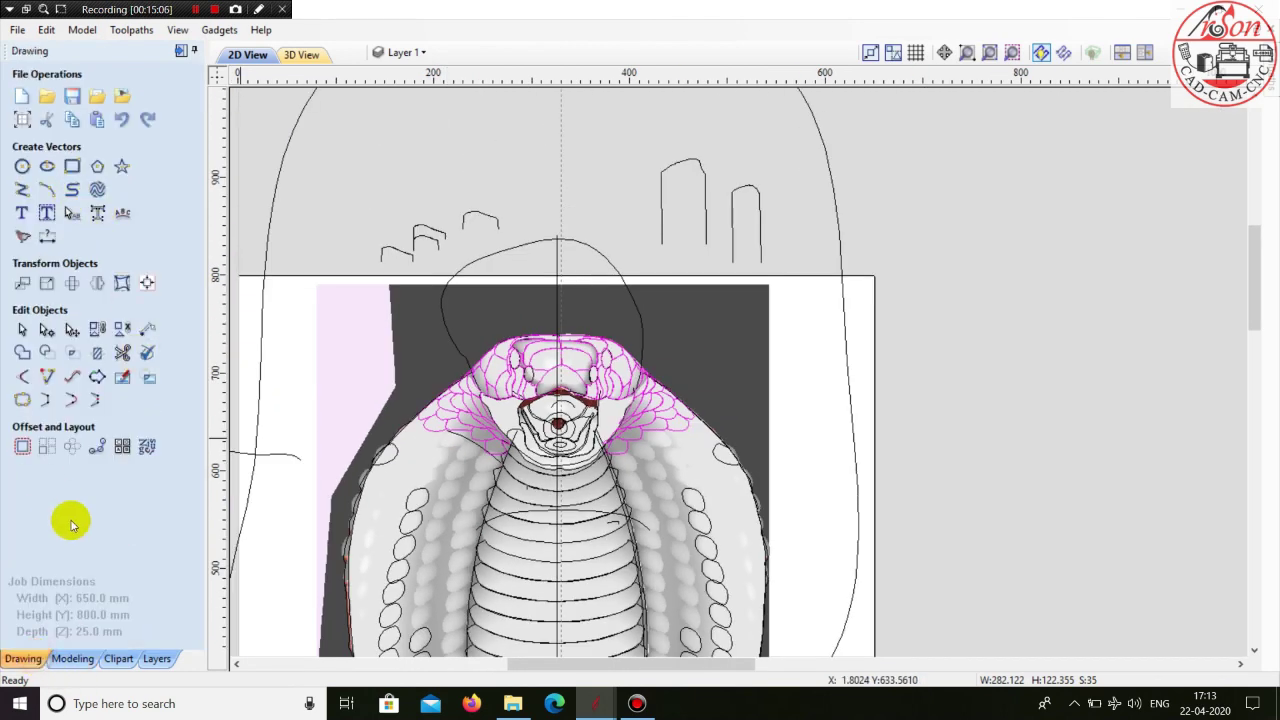
pyautogui.click(72, 658)
pyautogui.click(27, 95)
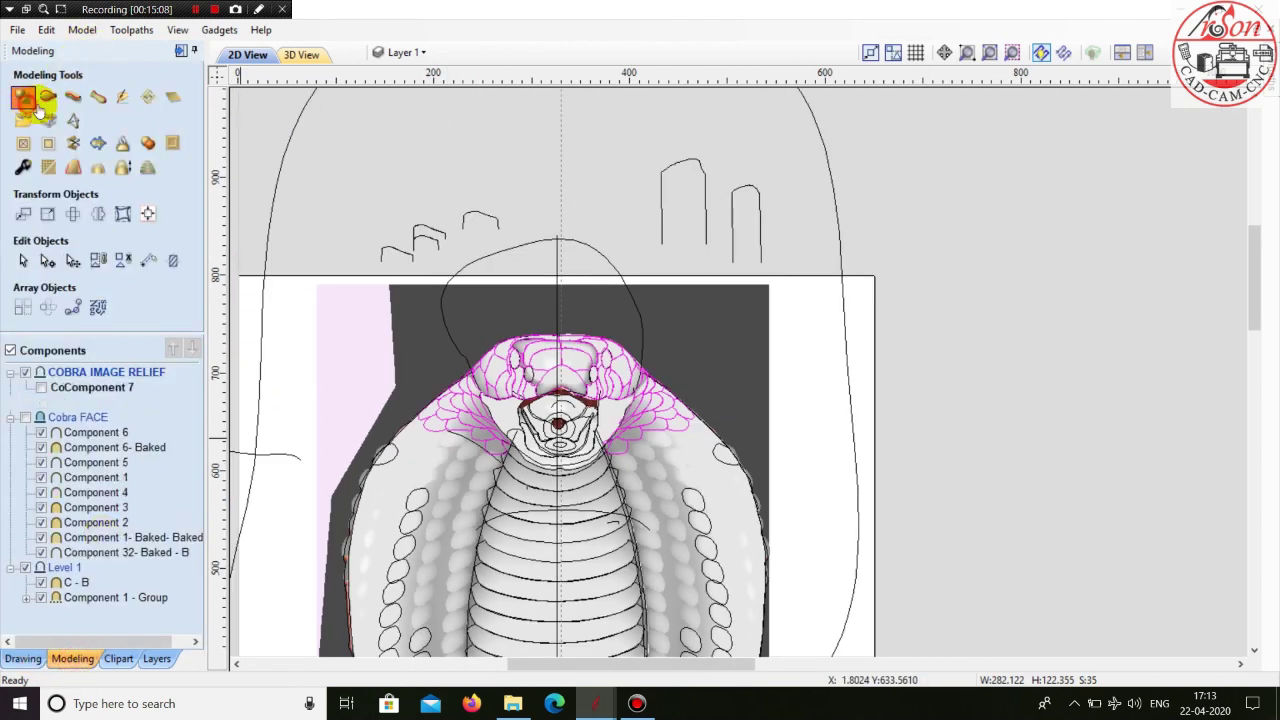
pyautogui.click(302, 55)
pyautogui.moveTo(672, 221); pyautogui.dragTo(628, 359)
pyautogui.scroll(5, 680, 428)
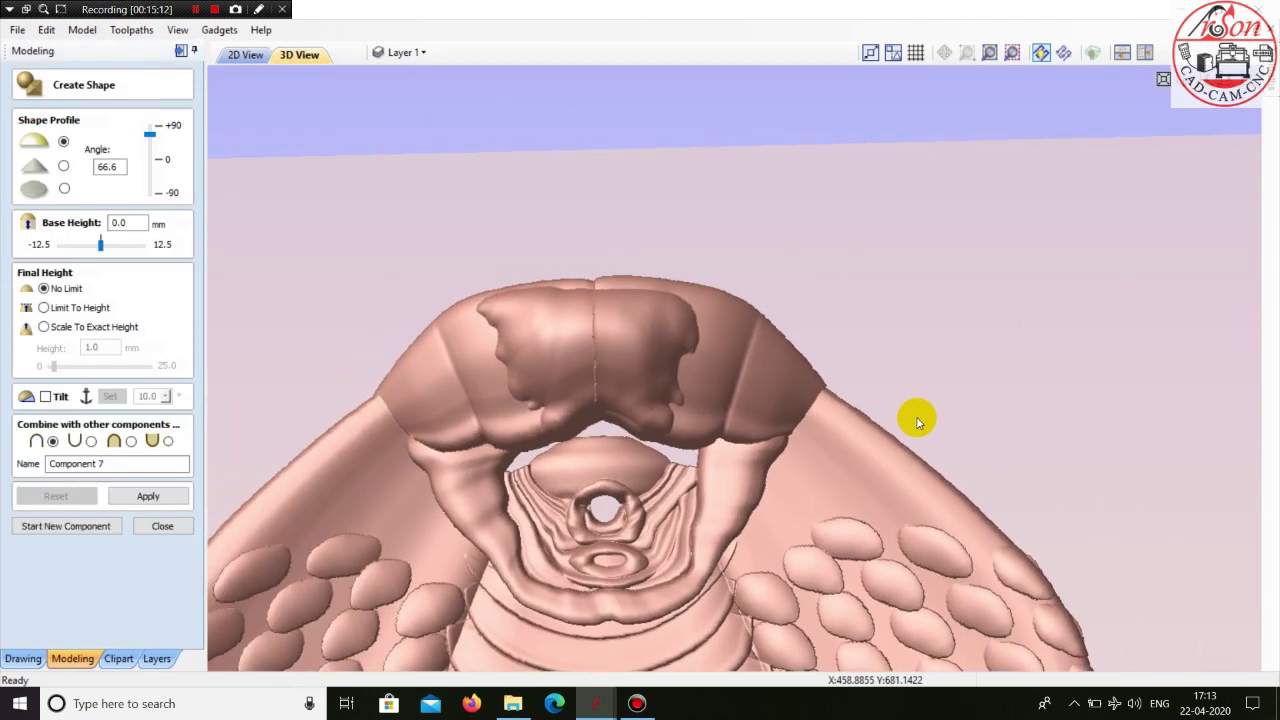
pyautogui.moveTo(937, 410); pyautogui.dragTo(415, 392)
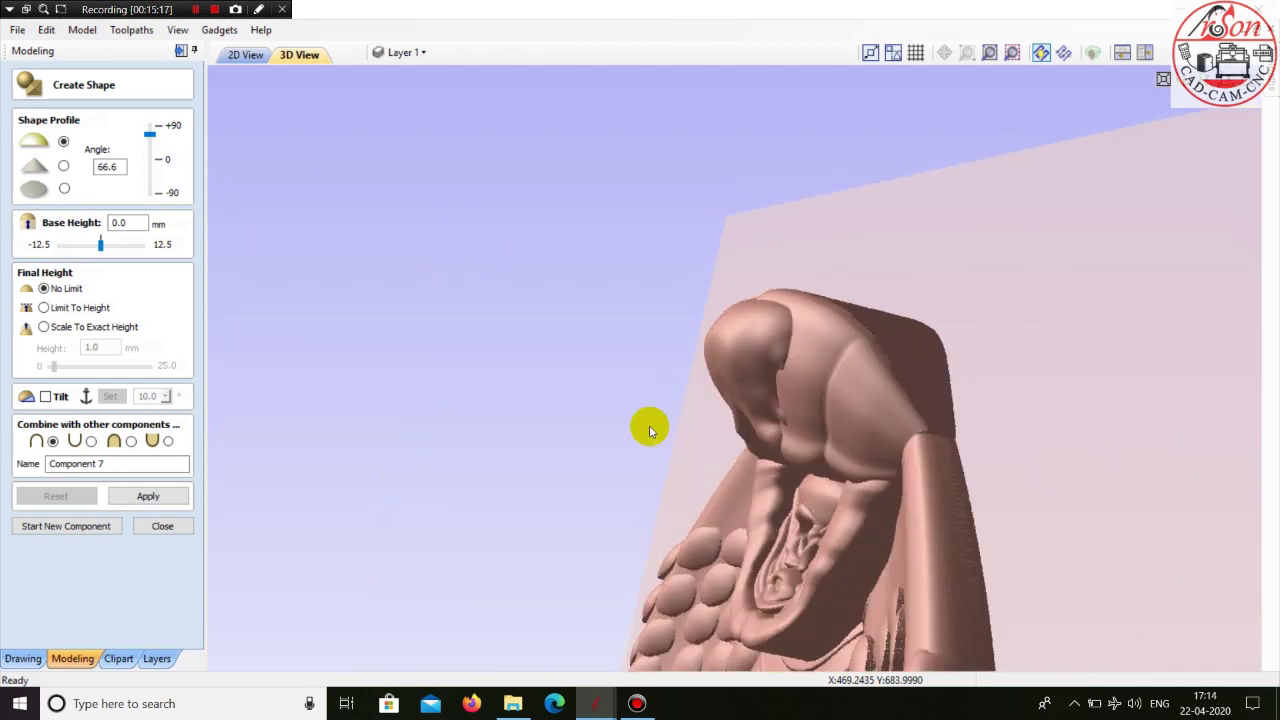
pyautogui.moveTo(650, 430); pyautogui.dragTo(910, 376)
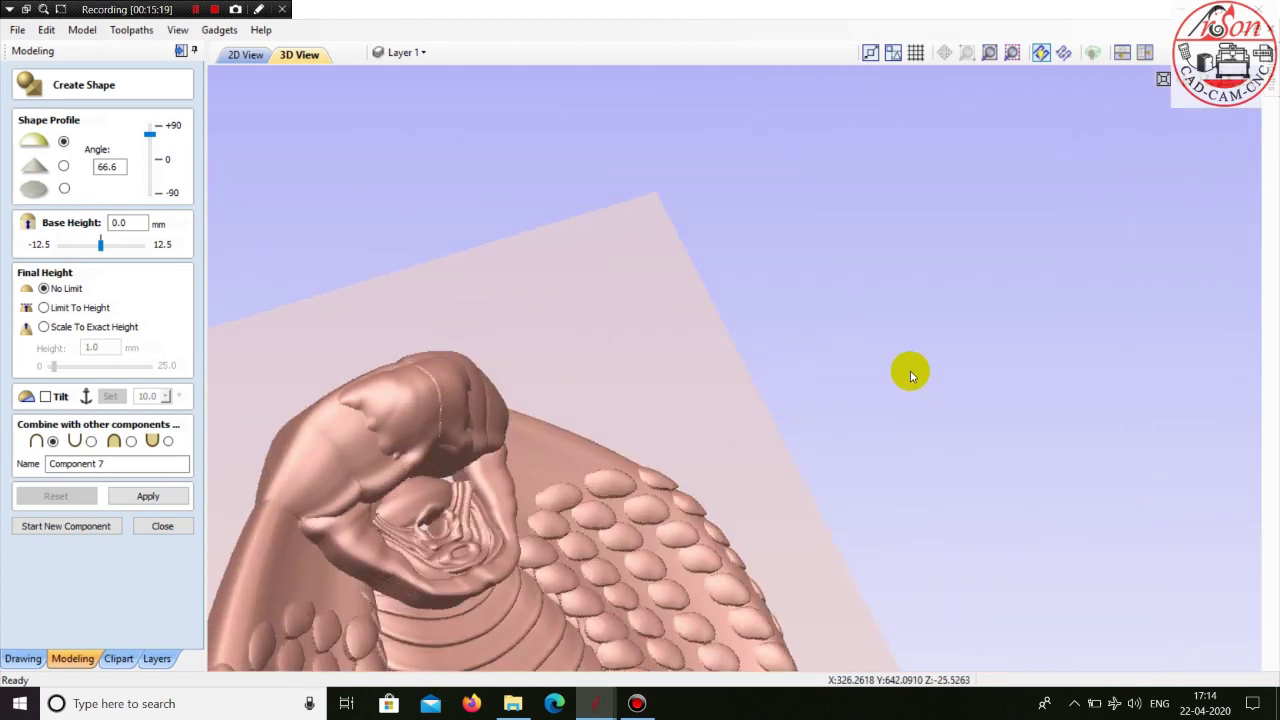
pyautogui.click(184, 517)
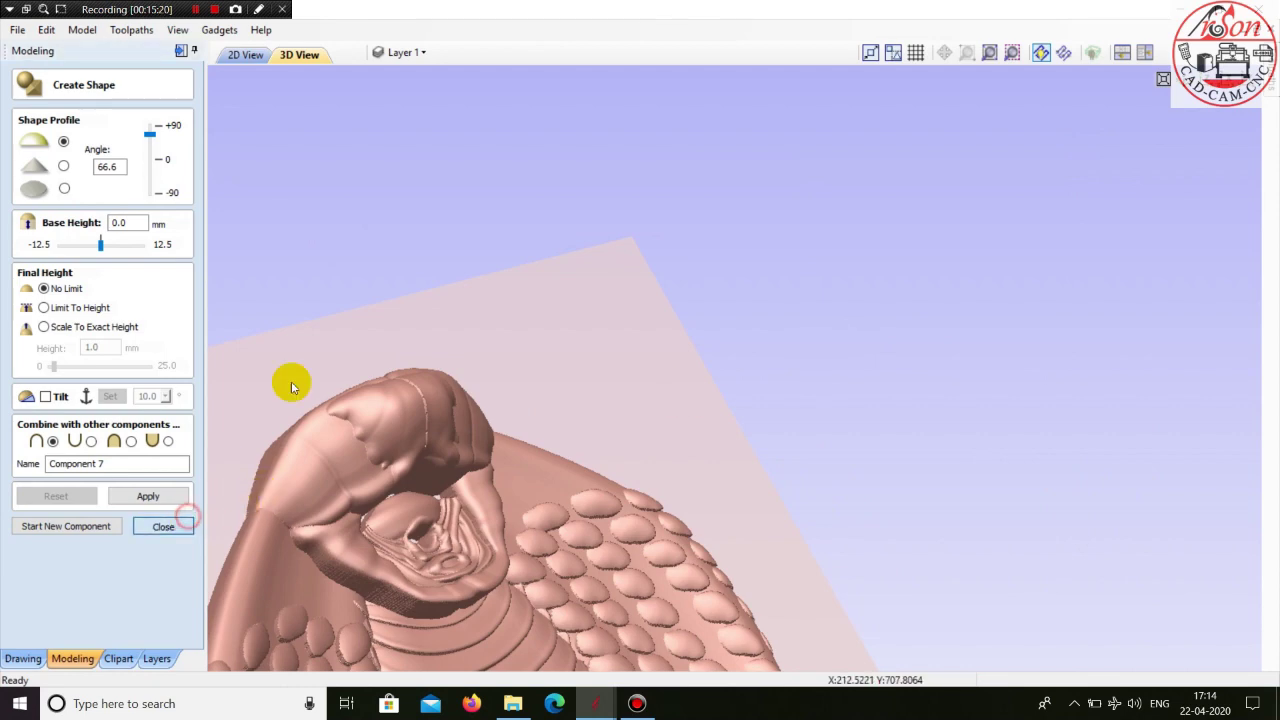
# - Bake all components in the Cobra FACE level, from Component 6 to Component 32- Baked - B, into a single component
pyautogui.click(255, 58)
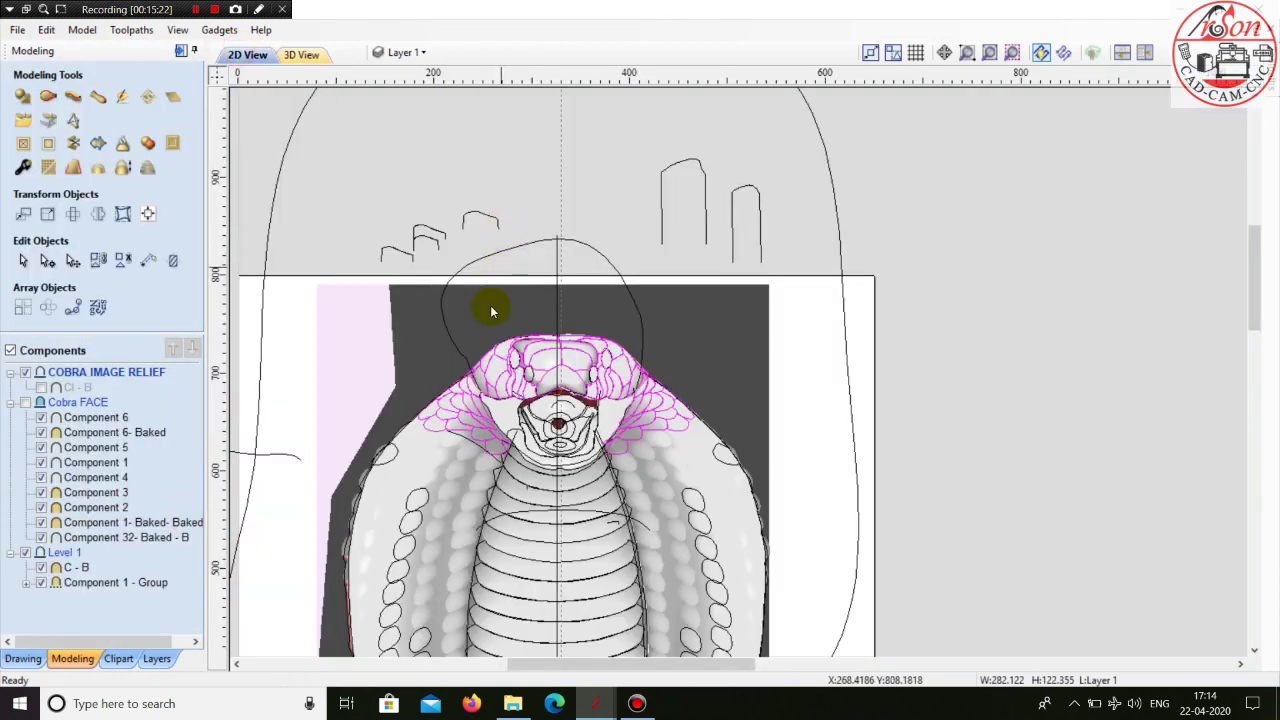
pyautogui.scroll(1, 490, 310)
pyautogui.scroll(-2, 290, 200)
pyautogui.moveTo(277, 192); pyautogui.dragTo(591, 388)
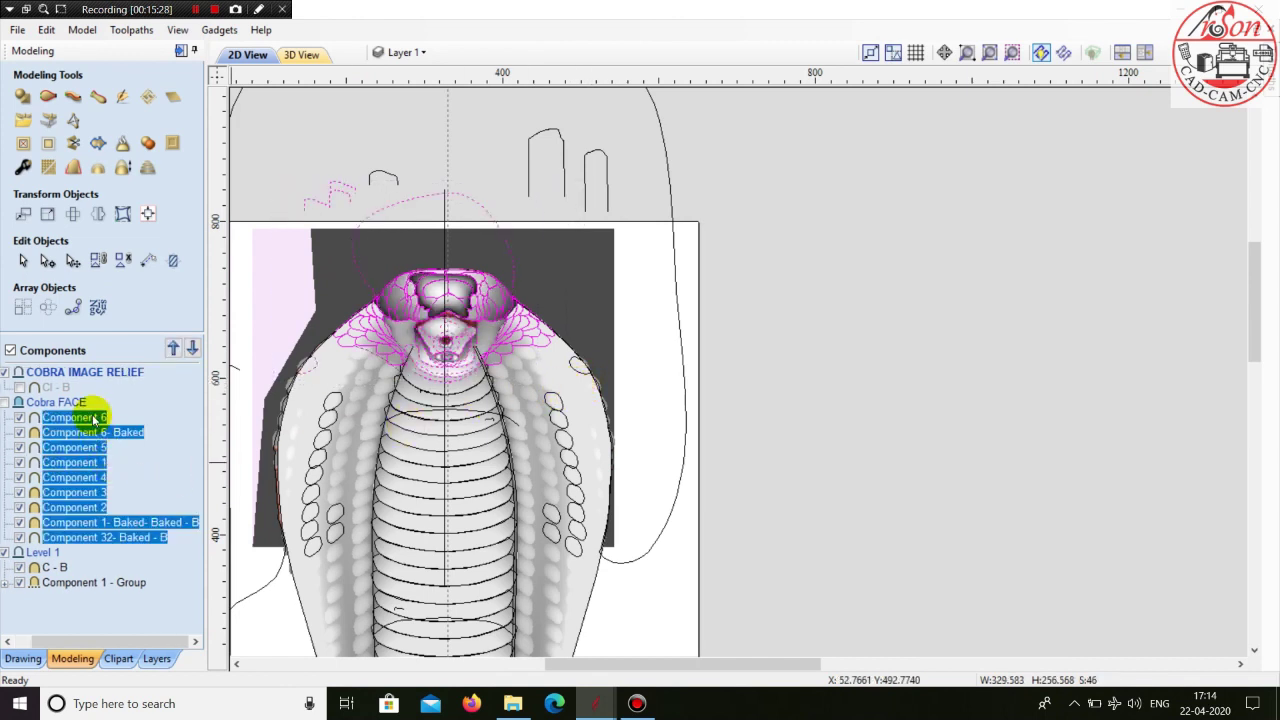
pyautogui.click(302, 55)
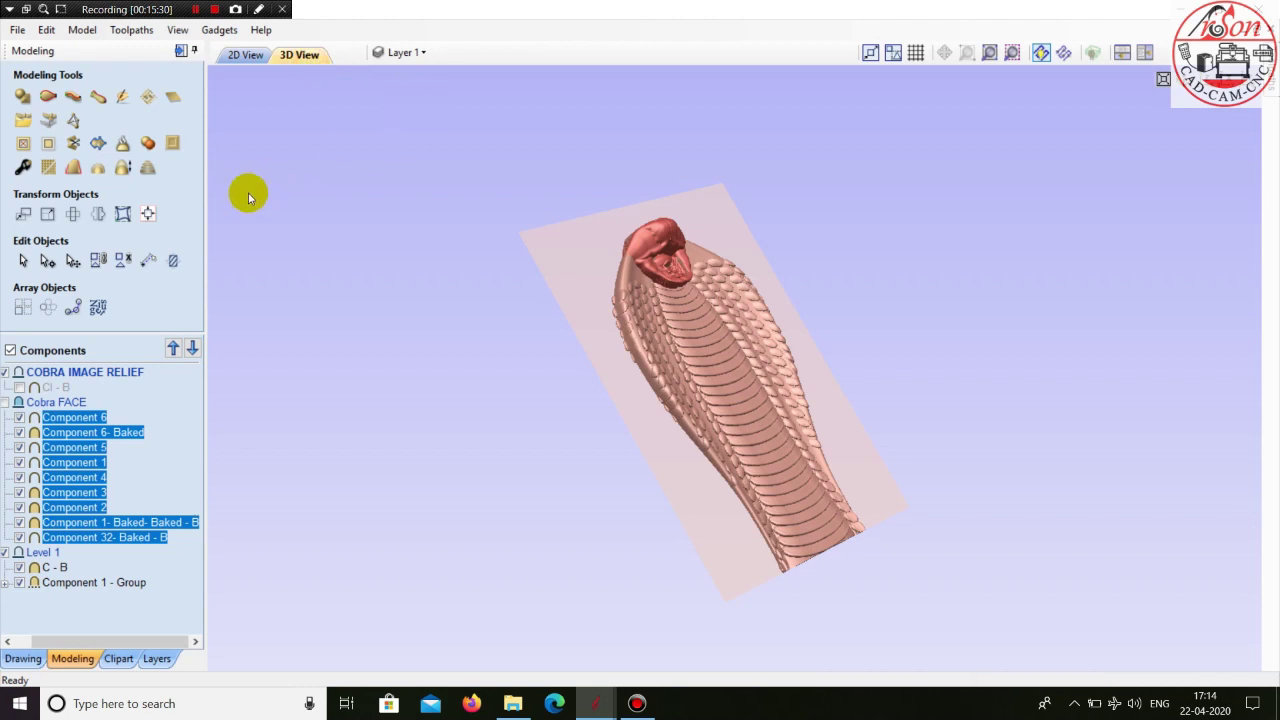
pyautogui.click(118, 146)
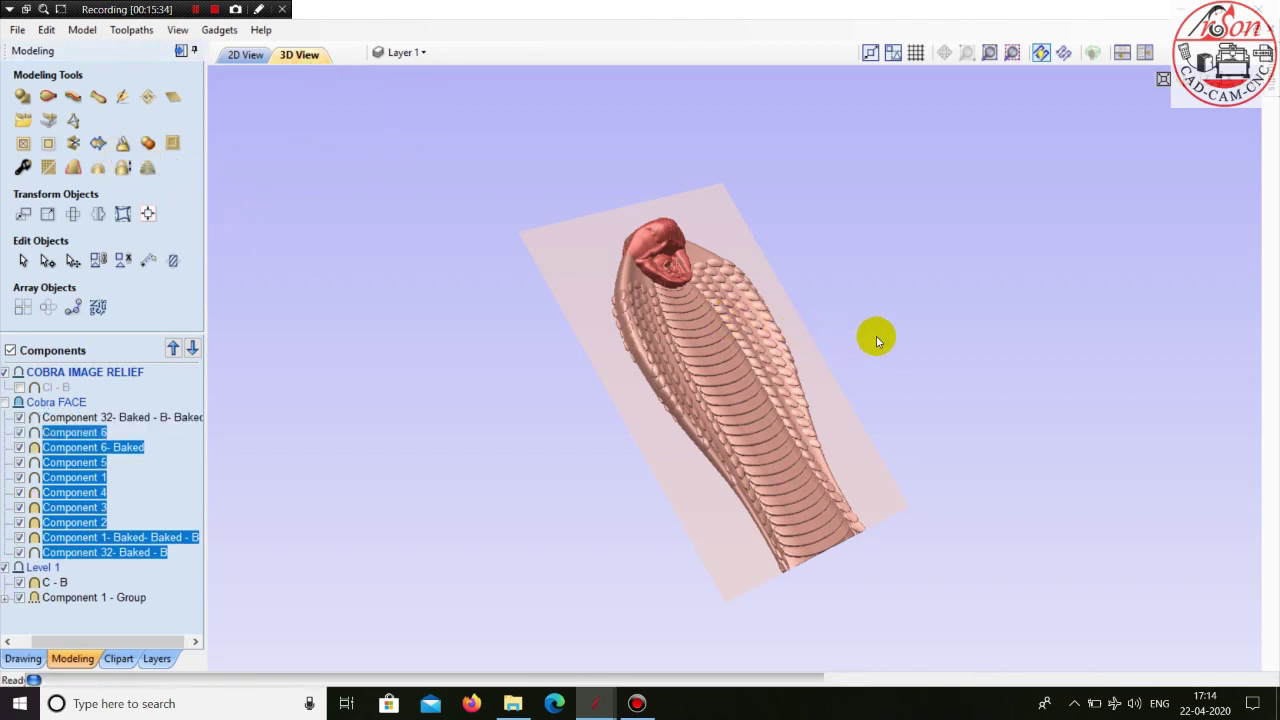
# - Examine the baked cobra face in the 3D view from the front, the side and straight above
pyautogui.moveTo(897, 330); pyautogui.dragTo(700, 550)
pyautogui.moveTo(551, 580); pyautogui.dragTo(723, 391)
pyautogui.scroll(7, 723, 391)
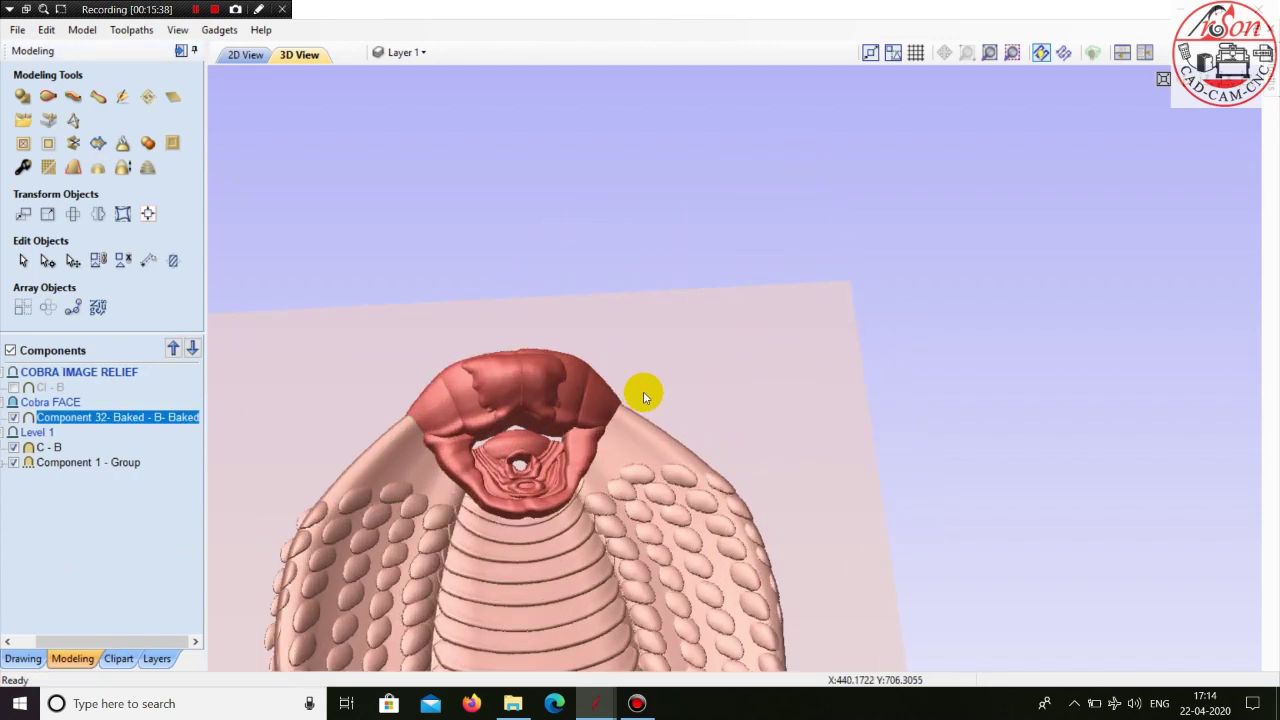
pyautogui.moveTo(784, 360); pyautogui.dragTo(1094, 274, button='middle')
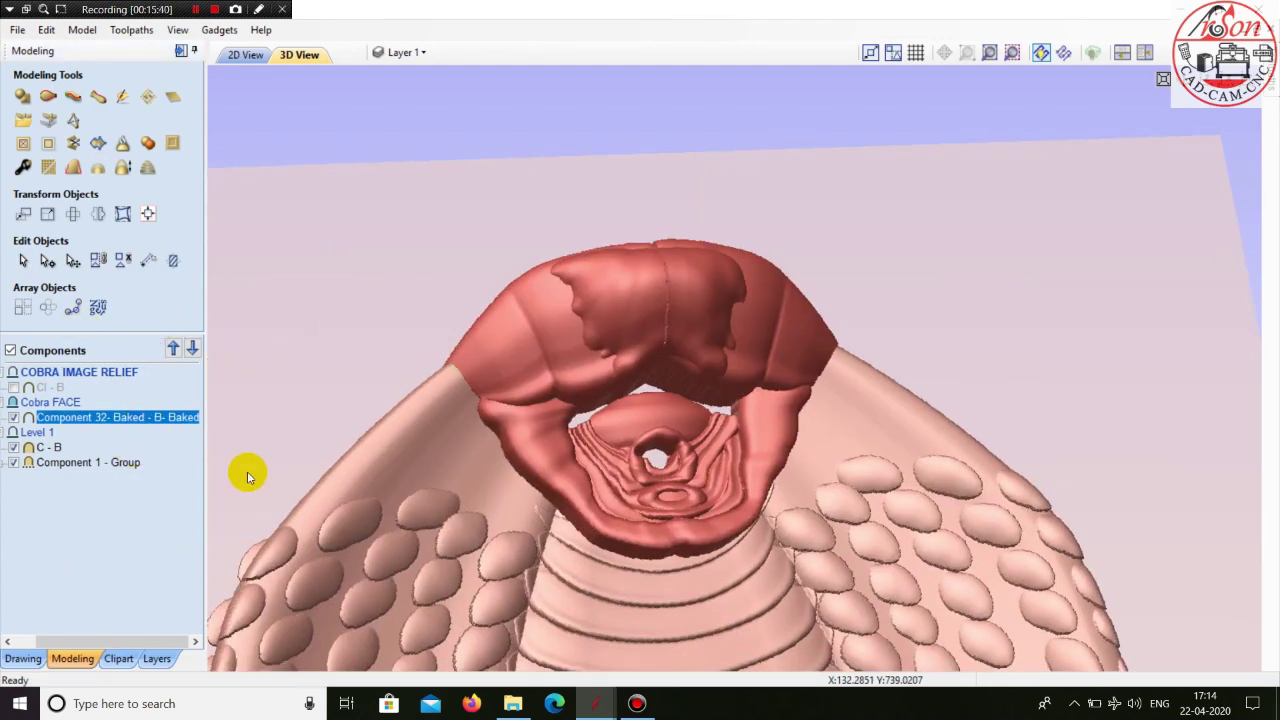
pyautogui.moveTo(939, 352); pyautogui.dragTo(550, 472)
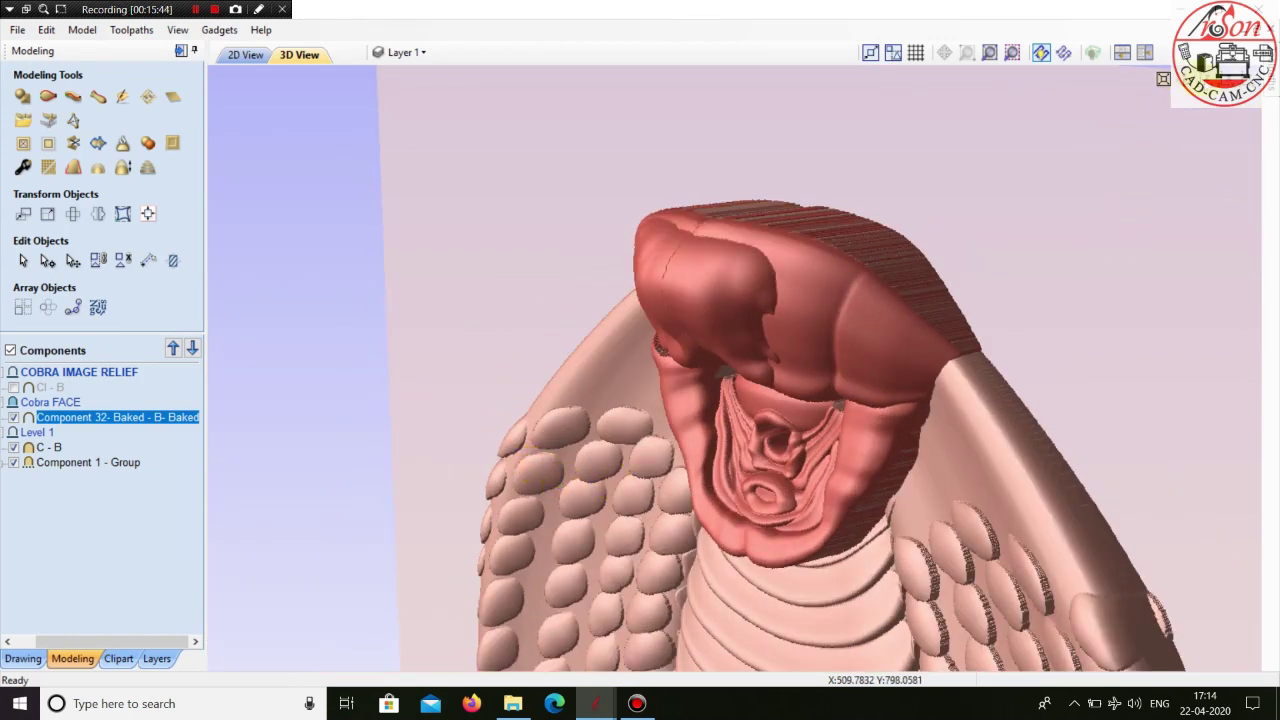
pyautogui.click(1175, 86)
pyautogui.moveTo(798, 228); pyautogui.dragTo(748, 443, button='middle')
pyautogui.scroll(6, 743, 400)
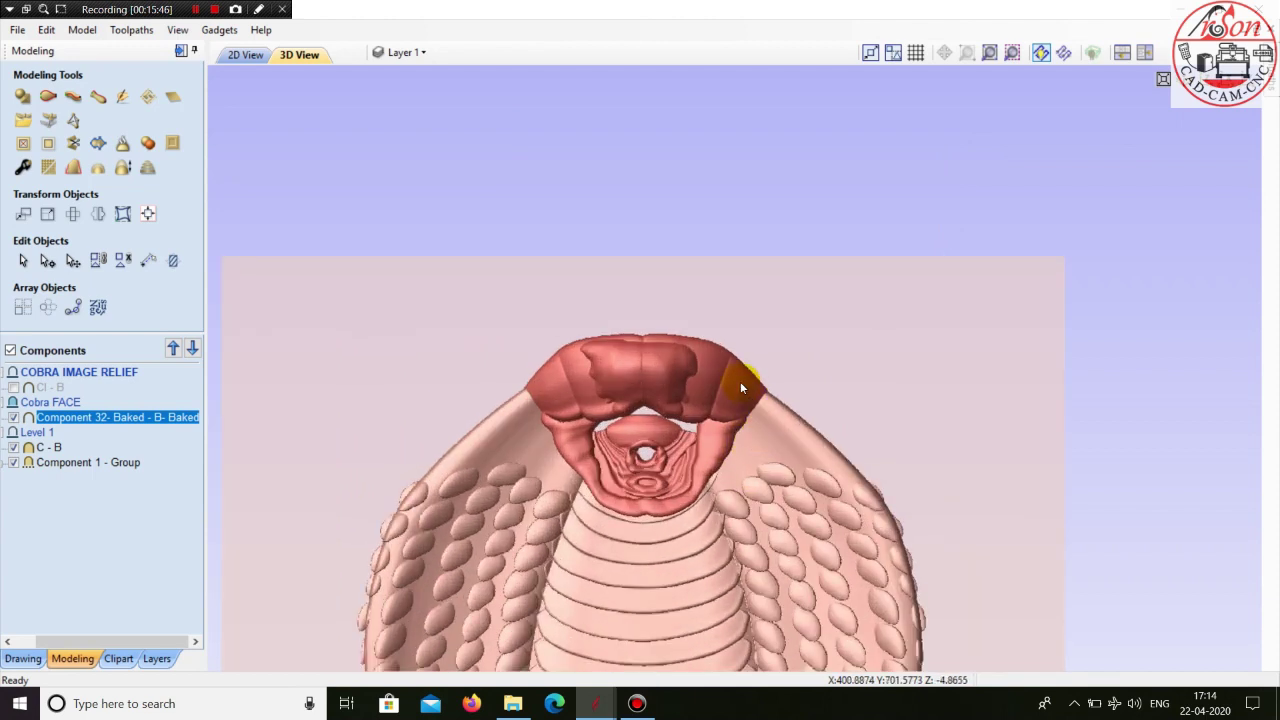
pyautogui.scroll(2, 740, 387)
# - Start sculpting the baked cobra face component and activate the Twiddle tool to bring the head into close view
pyautogui.click(124, 100)
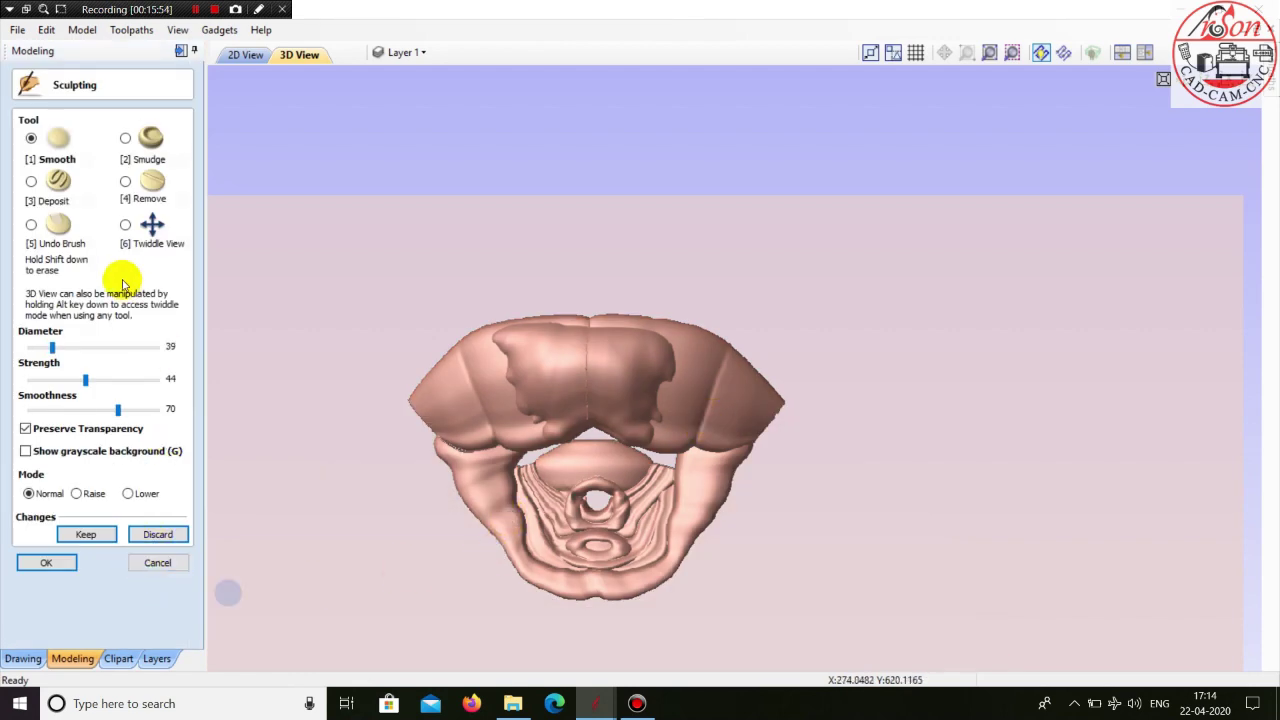
pyautogui.click(124, 227)
pyautogui.scroll(5, 420, 571)
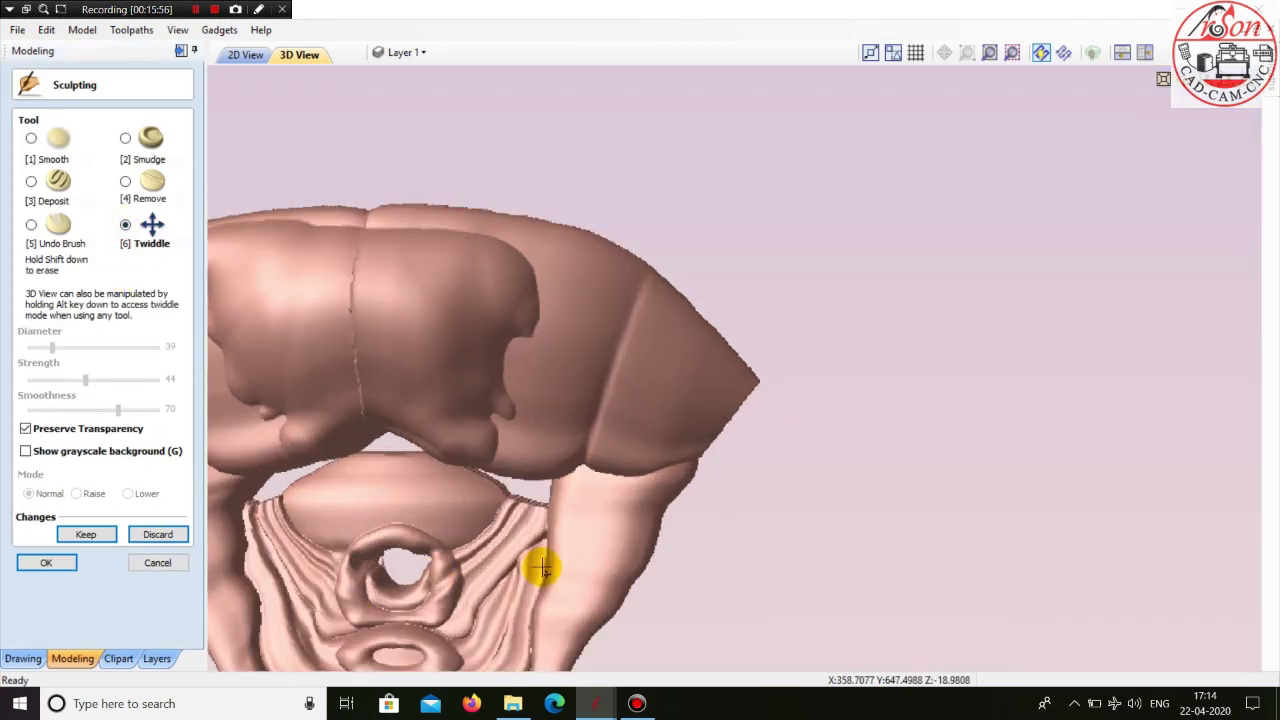
pyautogui.moveTo(636, 543); pyautogui.dragTo(930, 540)
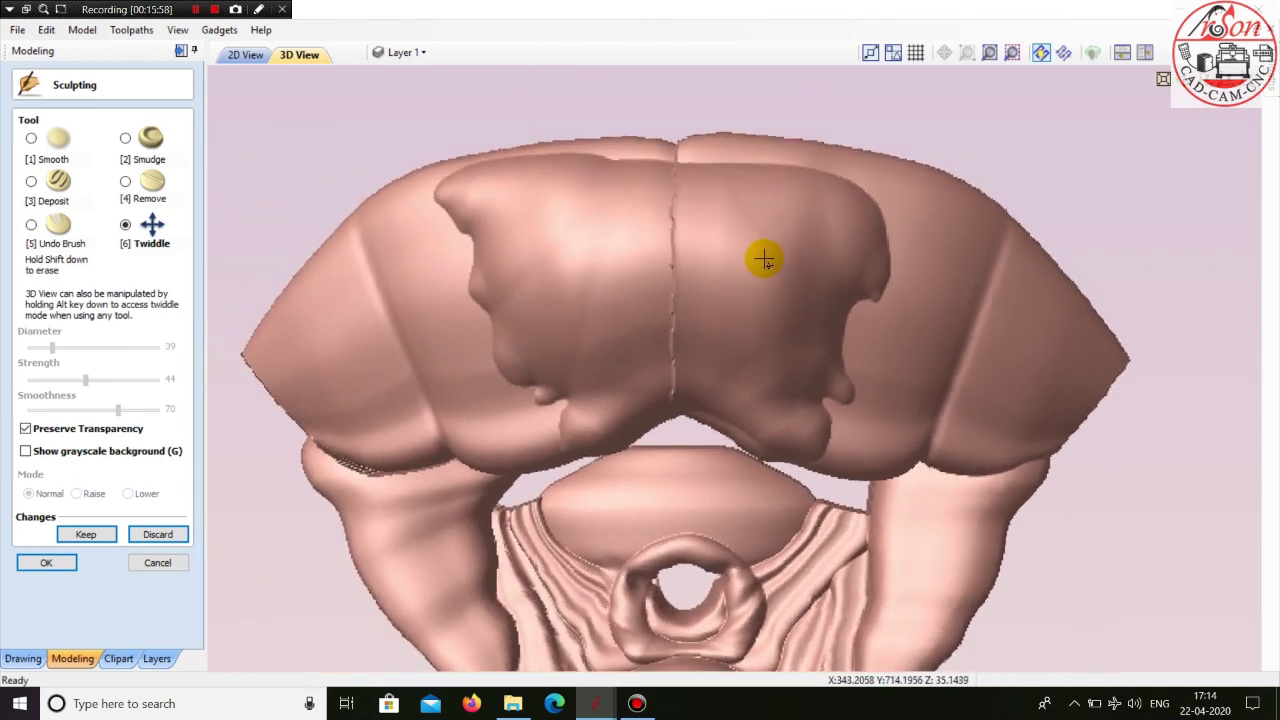
# - Smooth away the vertical seam down the middle of the cobra's forehead with the Smooth sculpting tool
pyautogui.scroll(2, 764, 260)
pyautogui.moveTo(762, 287); pyautogui.dragTo(778, 293)
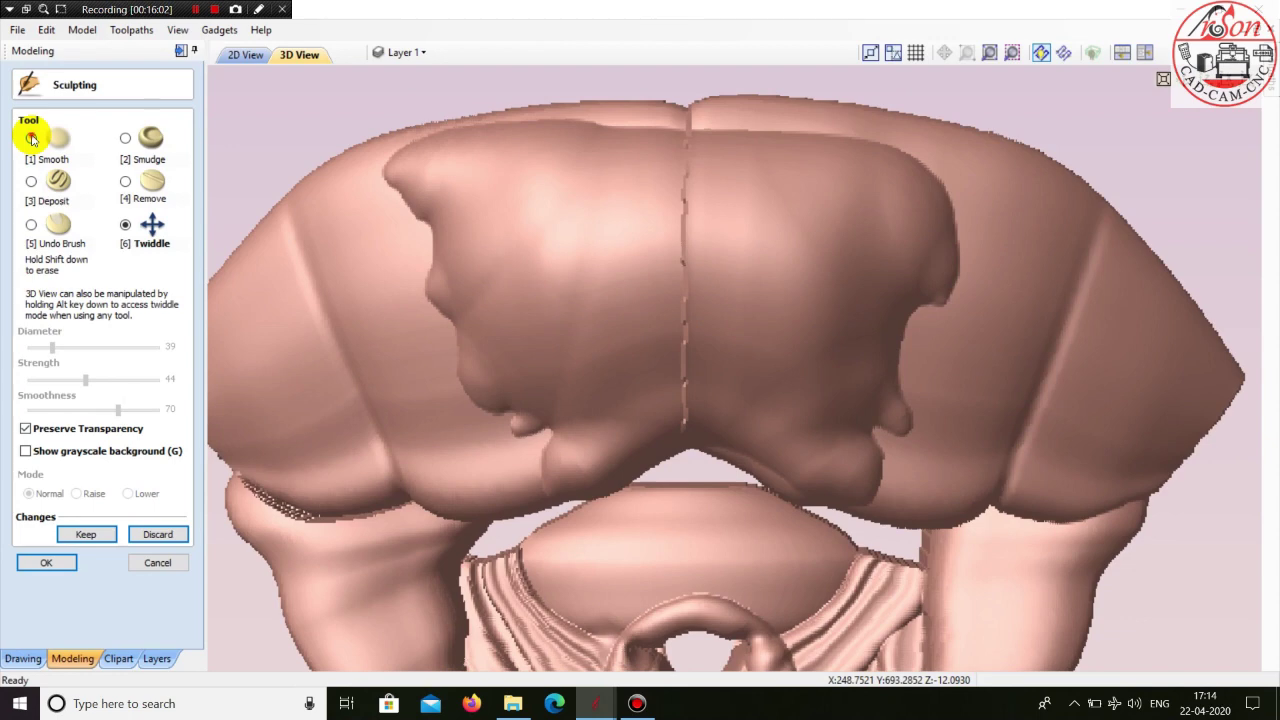
pyautogui.click(31, 138)
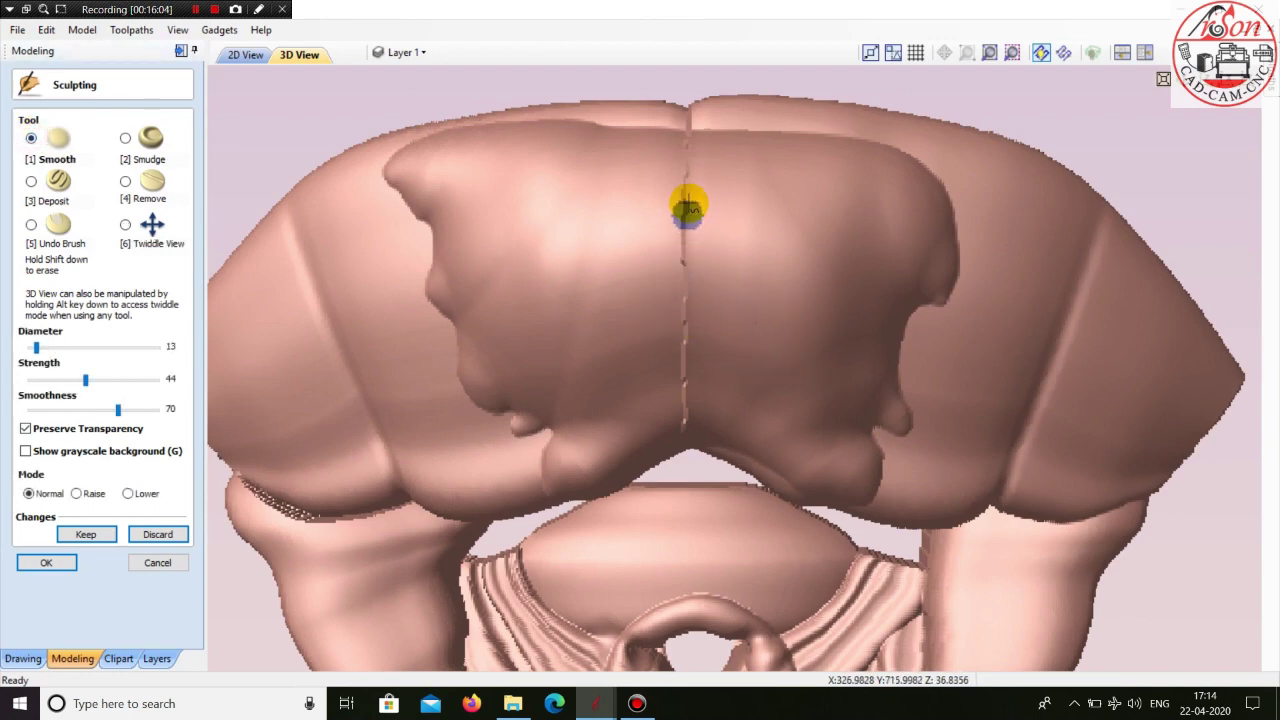
pyautogui.moveTo(688, 207); pyautogui.dragTo(682, 340)
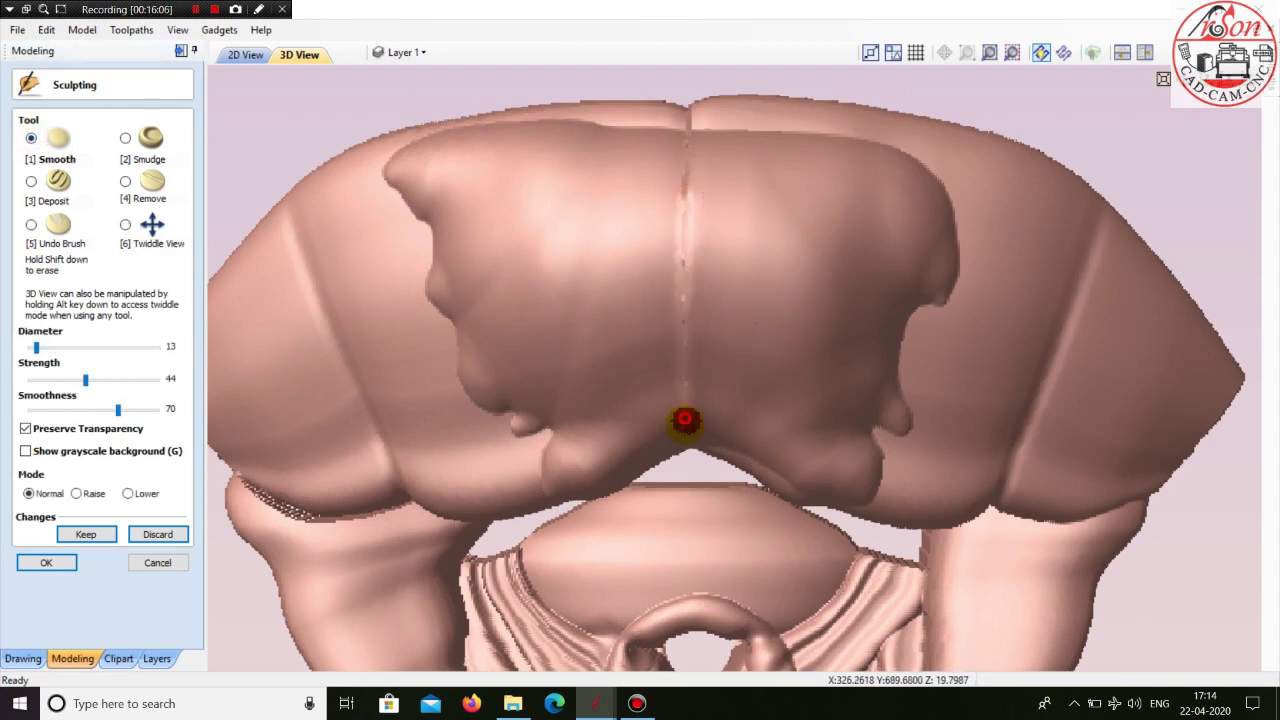
pyautogui.moveTo(691, 412); pyautogui.dragTo(683, 153)
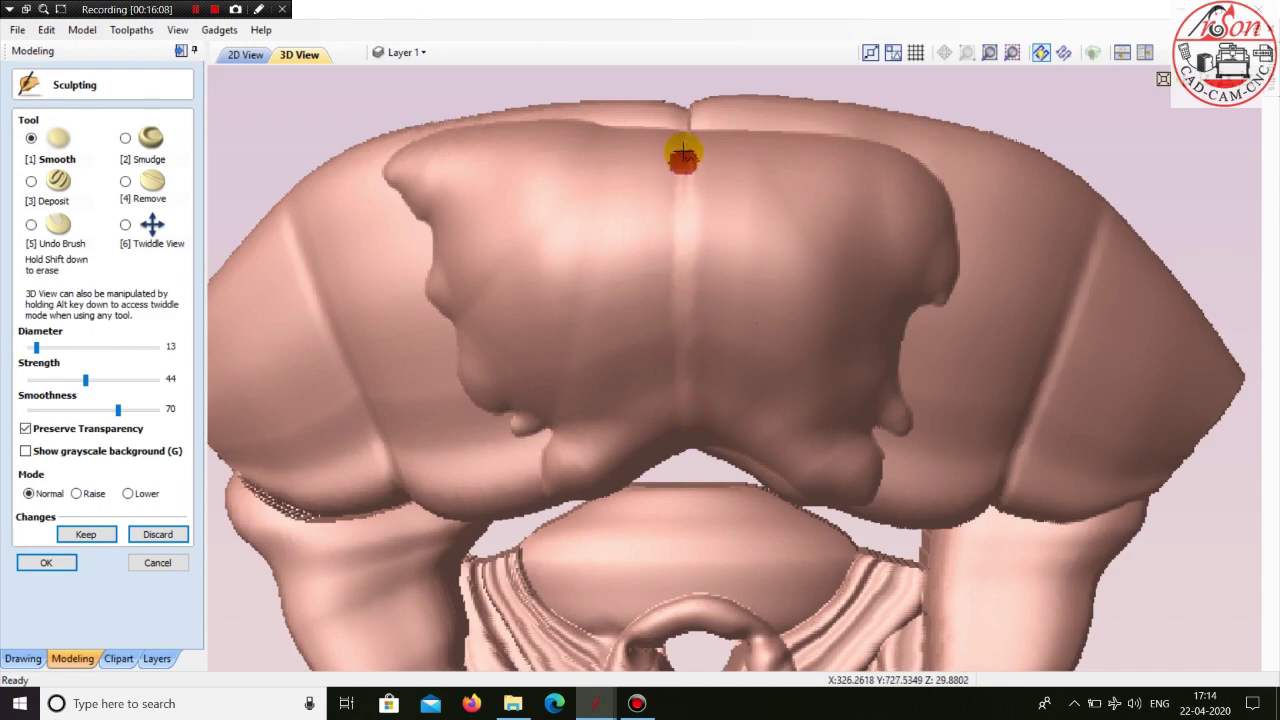
pyautogui.moveTo(683, 211)
pyautogui.mouseDown()
pyautogui.moveTo(666, 298)
pyautogui.moveTo(676, 320)
pyautogui.moveTo(698, 316)
pyautogui.moveTo(700, 392)
pyautogui.mouseUp()
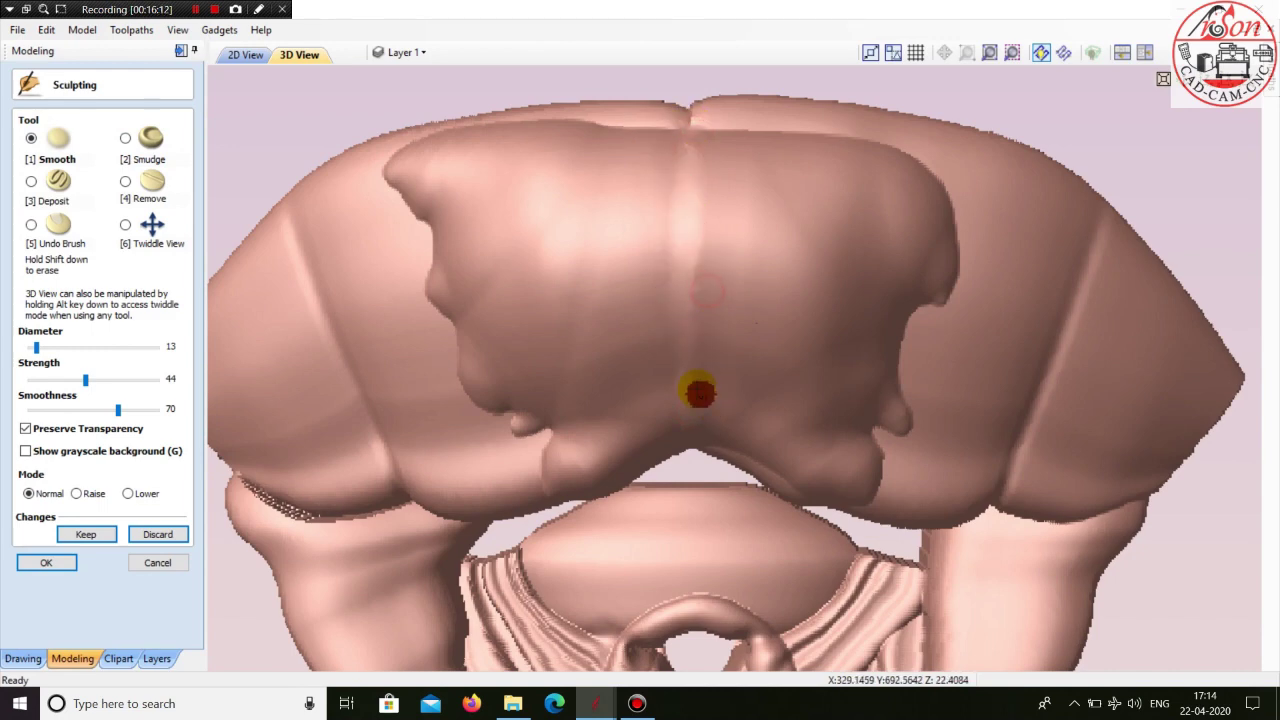
# - Blend the edges of the raised forehead area on both sides using a Smooth brush of diameter 33, and accept the sculpting
pyautogui.moveTo(451, 370); pyautogui.dragTo(473, 400)
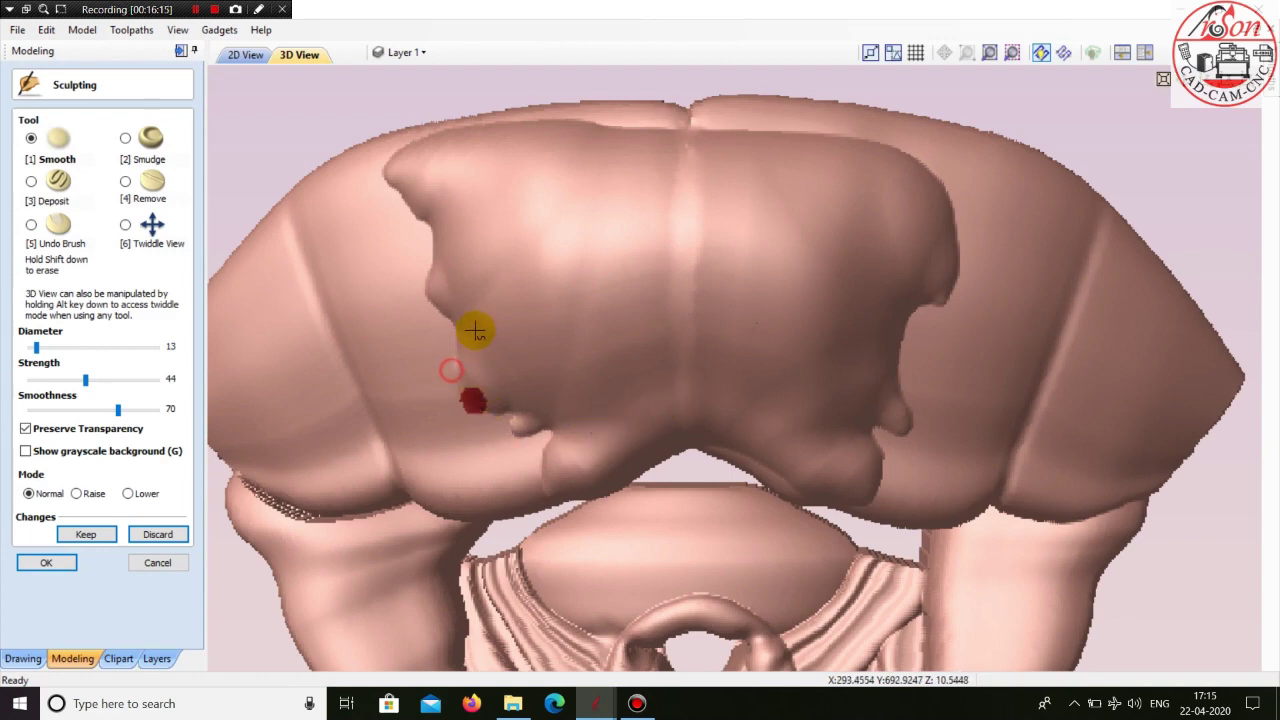
pyautogui.scroll(5, 468, 325)
pyautogui.scroll(-3, 419, 255)
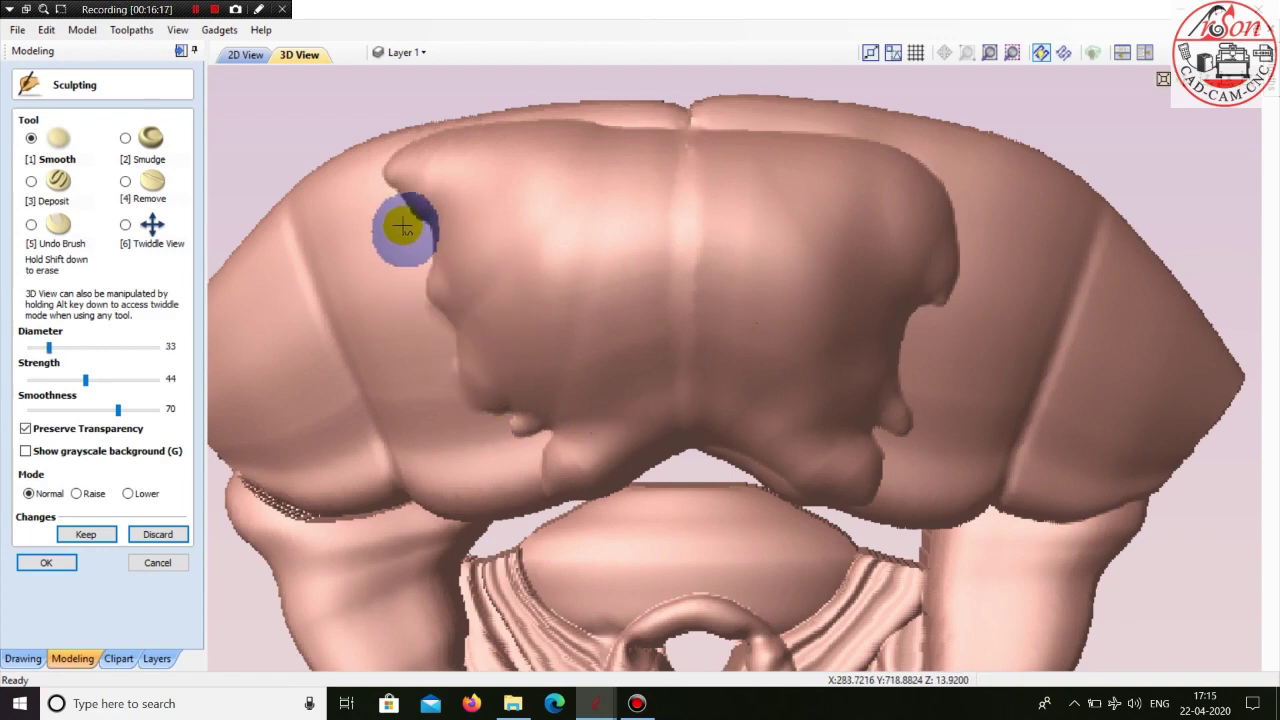
pyautogui.moveTo(393, 201)
pyautogui.mouseDown()
pyautogui.moveTo(413, 219)
pyautogui.moveTo(435, 316)
pyautogui.moveTo(436, 255)
pyautogui.moveTo(478, 412)
pyautogui.moveTo(540, 432)
pyautogui.mouseUp()
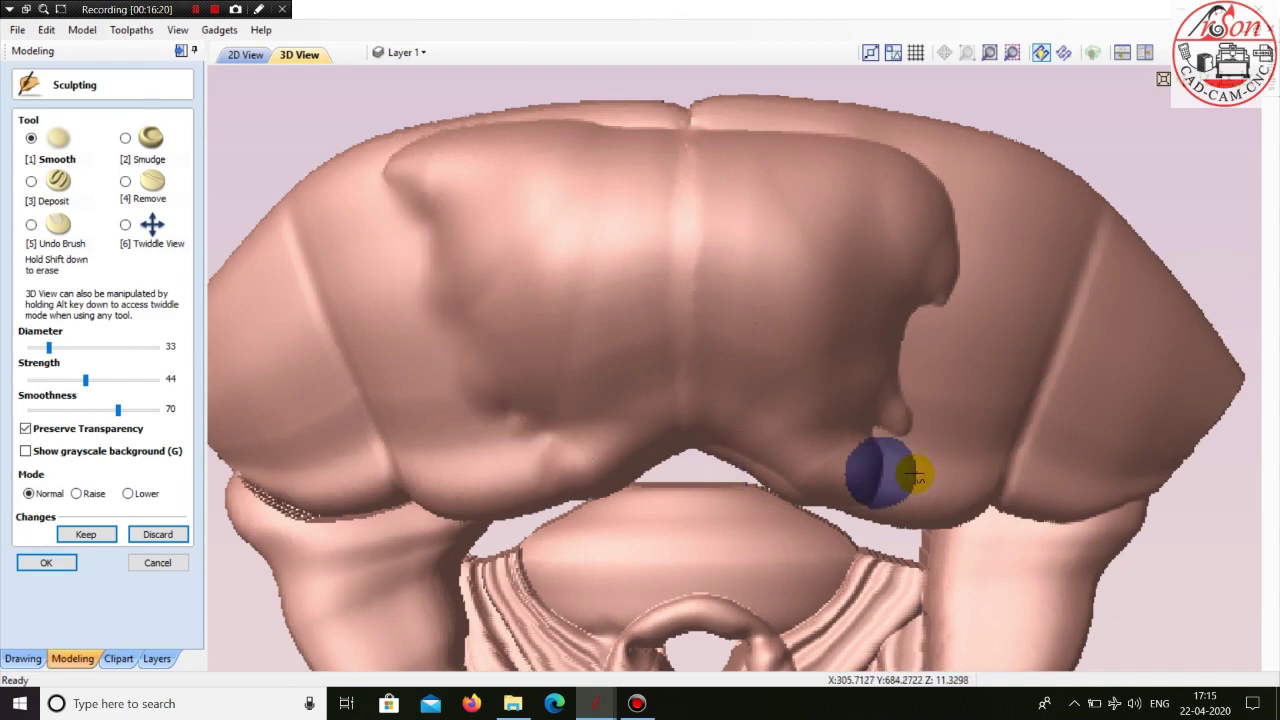
pyautogui.moveTo(874, 469)
pyautogui.mouseDown()
pyautogui.moveTo(903, 480)
pyautogui.moveTo(866, 486)
pyautogui.moveTo(861, 441)
pyautogui.moveTo(908, 400)
pyautogui.moveTo(943, 316)
pyautogui.moveTo(920, 340)
pyautogui.moveTo(951, 289)
pyautogui.moveTo(937, 181)
pyautogui.moveTo(931, 209)
pyautogui.moveTo(909, 169)
pyautogui.moveTo(868, 152)
pyautogui.mouseUp()
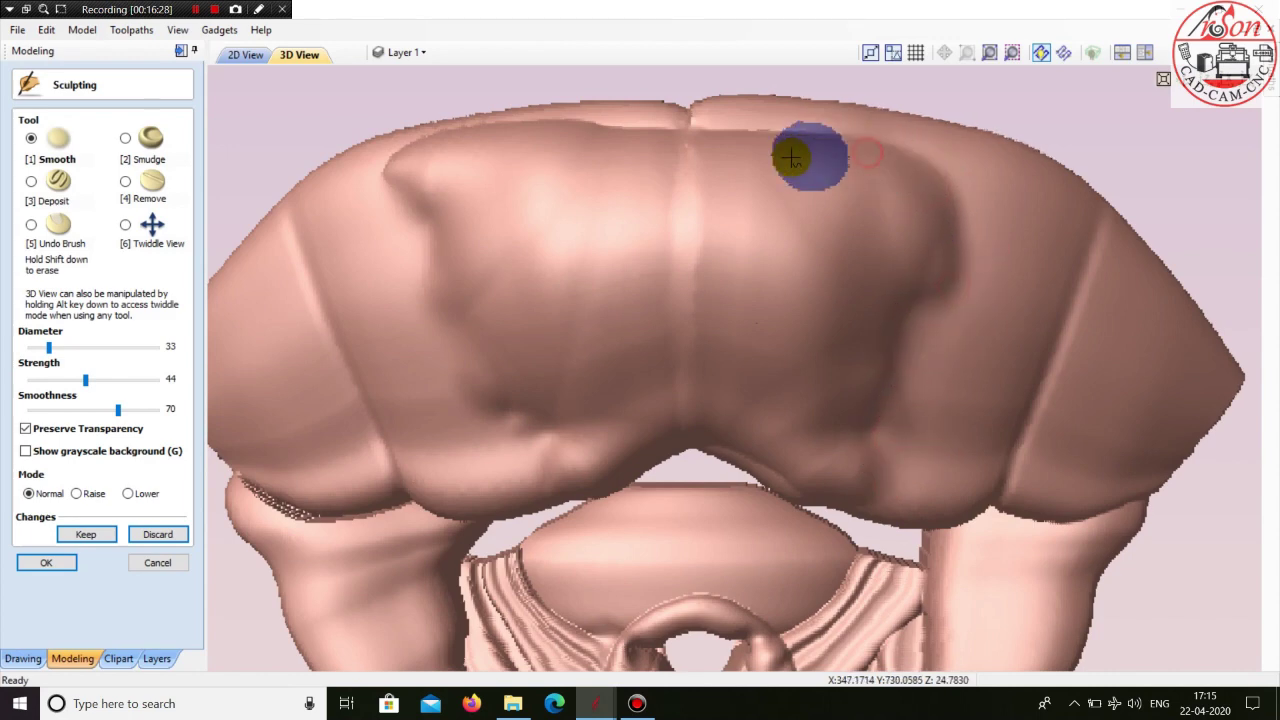
pyautogui.moveTo(395, 165)
pyautogui.mouseDown()
pyautogui.moveTo(447, 307)
pyautogui.moveTo(455, 384)
pyautogui.mouseUp()
pyautogui.moveTo(558, 440); pyautogui.dragTo(797, 436)
pyautogui.moveTo(868, 457); pyautogui.dragTo(893, 391)
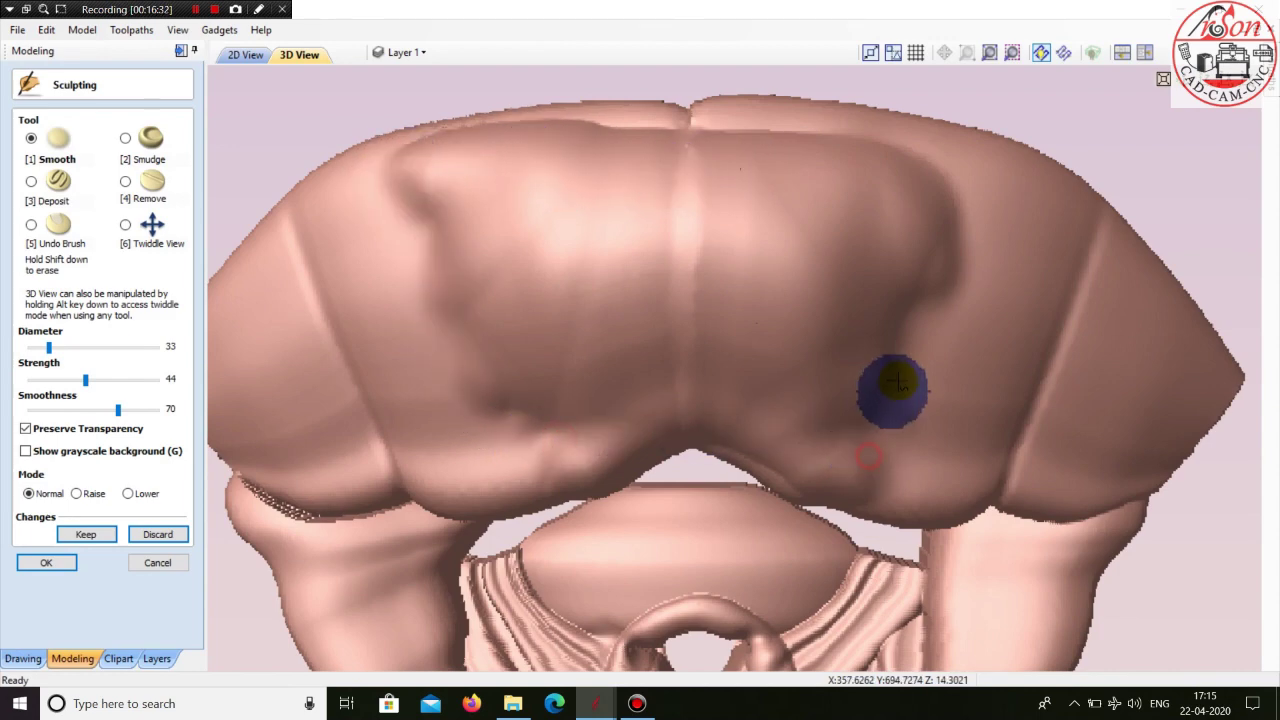
pyautogui.scroll(-2, 563, 370)
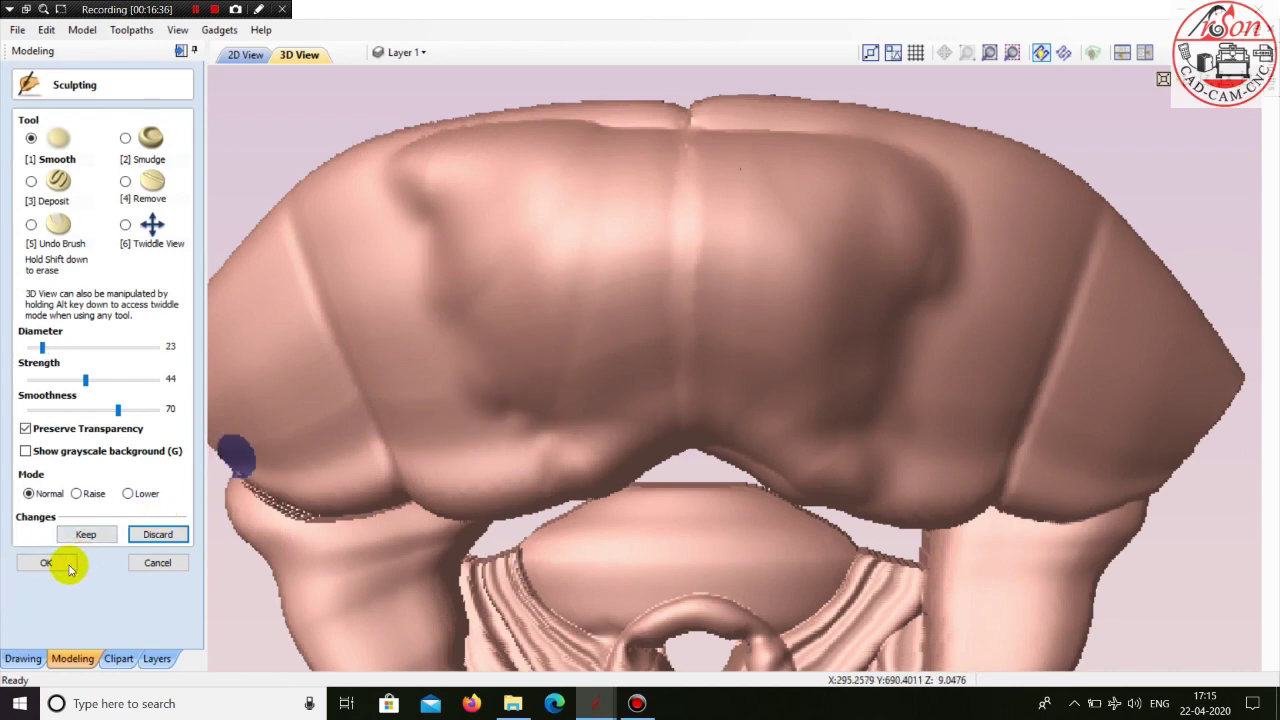
pyautogui.click(68, 566)
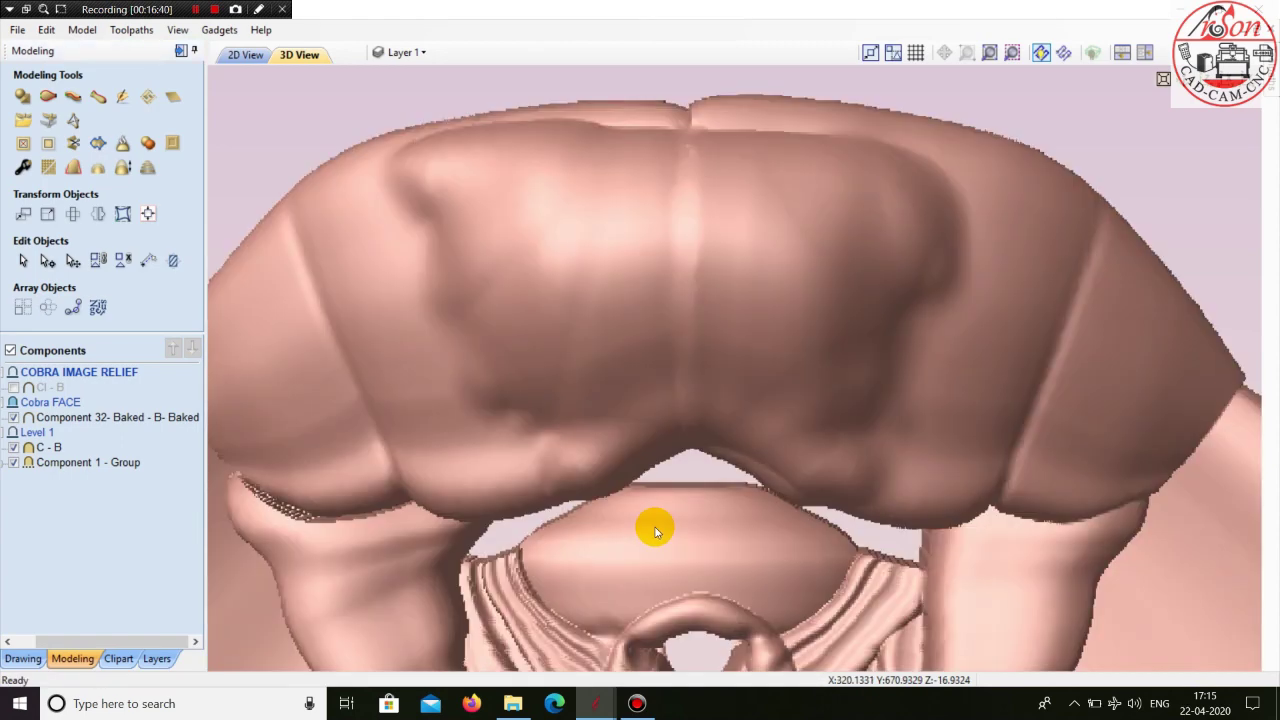
# - In the 2D view, clear the current vector selection and select the grouped scale outlines on the cobra's head
pyautogui.moveTo(654, 529); pyautogui.dragTo(711, 492)
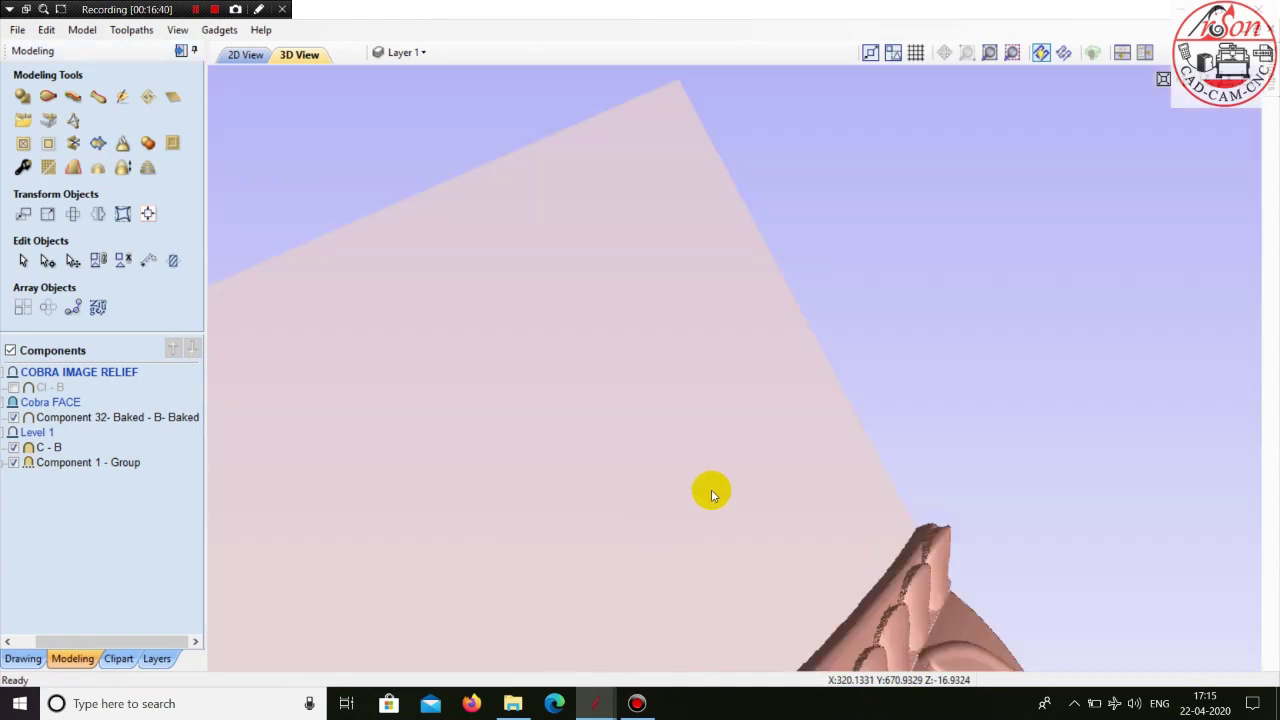
pyautogui.scroll(-3, 711, 492)
pyautogui.click(1240, 79)
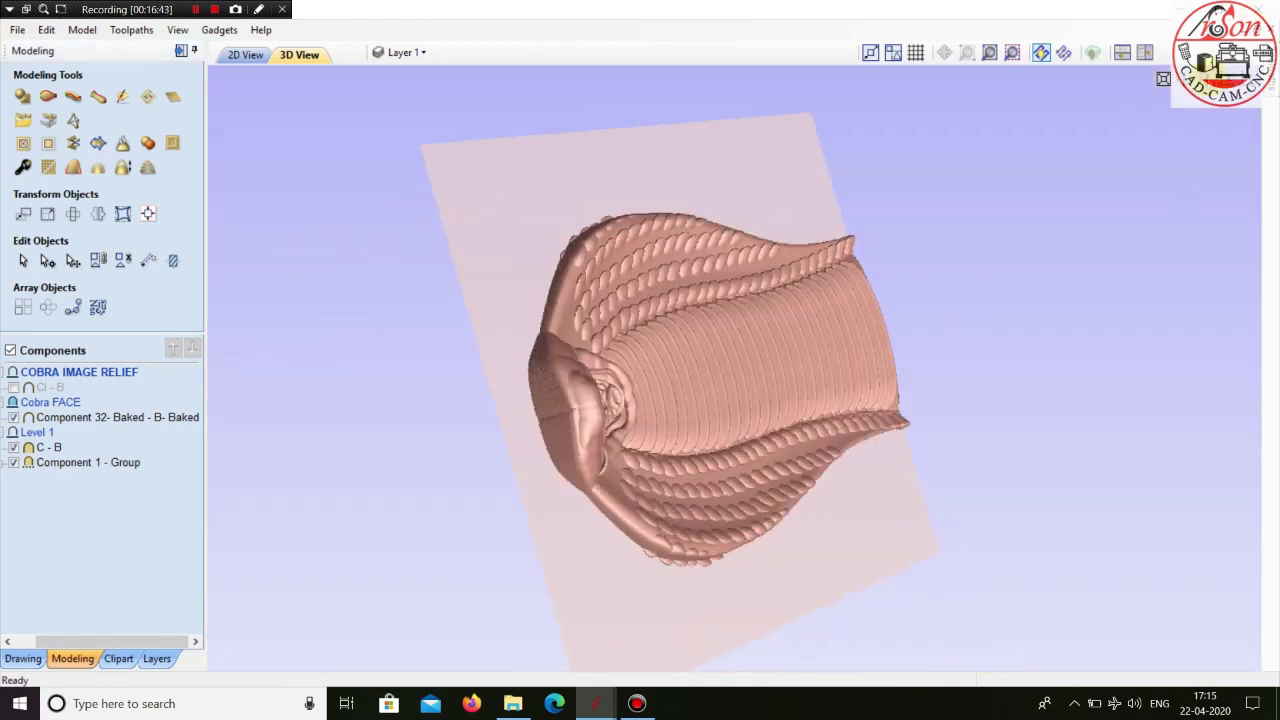
pyautogui.scroll(10, 891, 293)
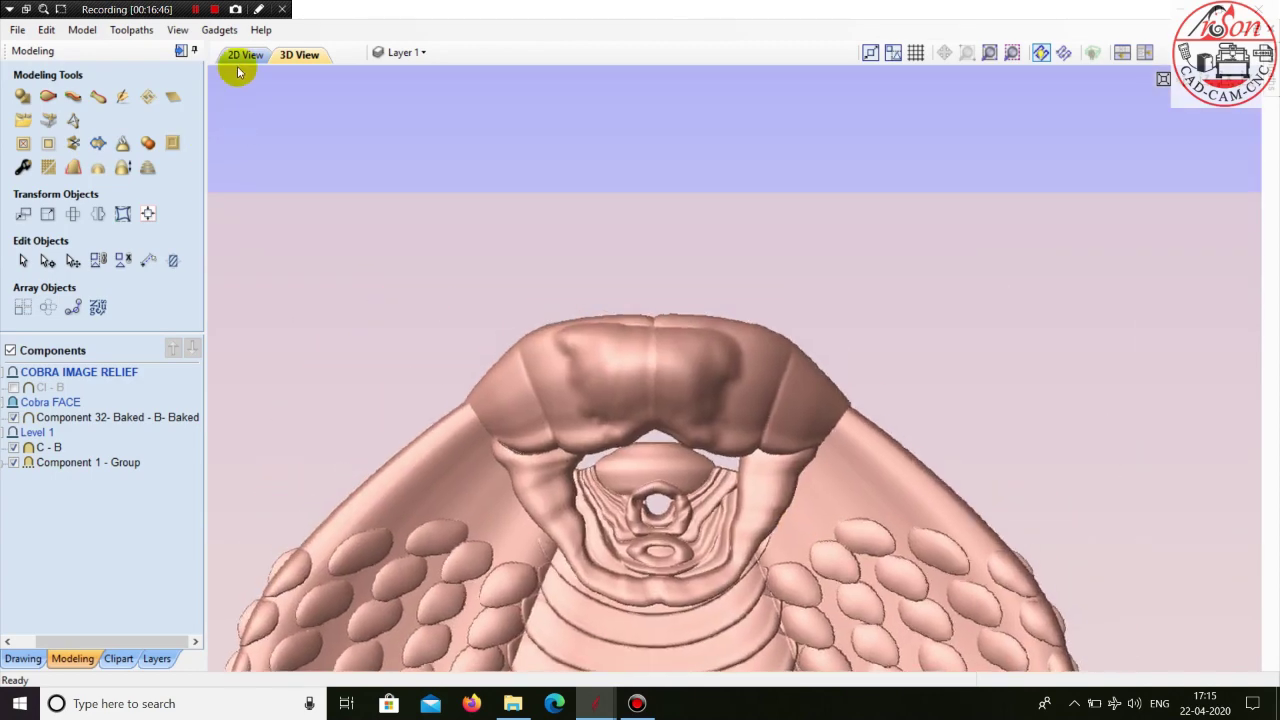
pyautogui.click(245, 55)
pyautogui.scroll(1, 815, 272)
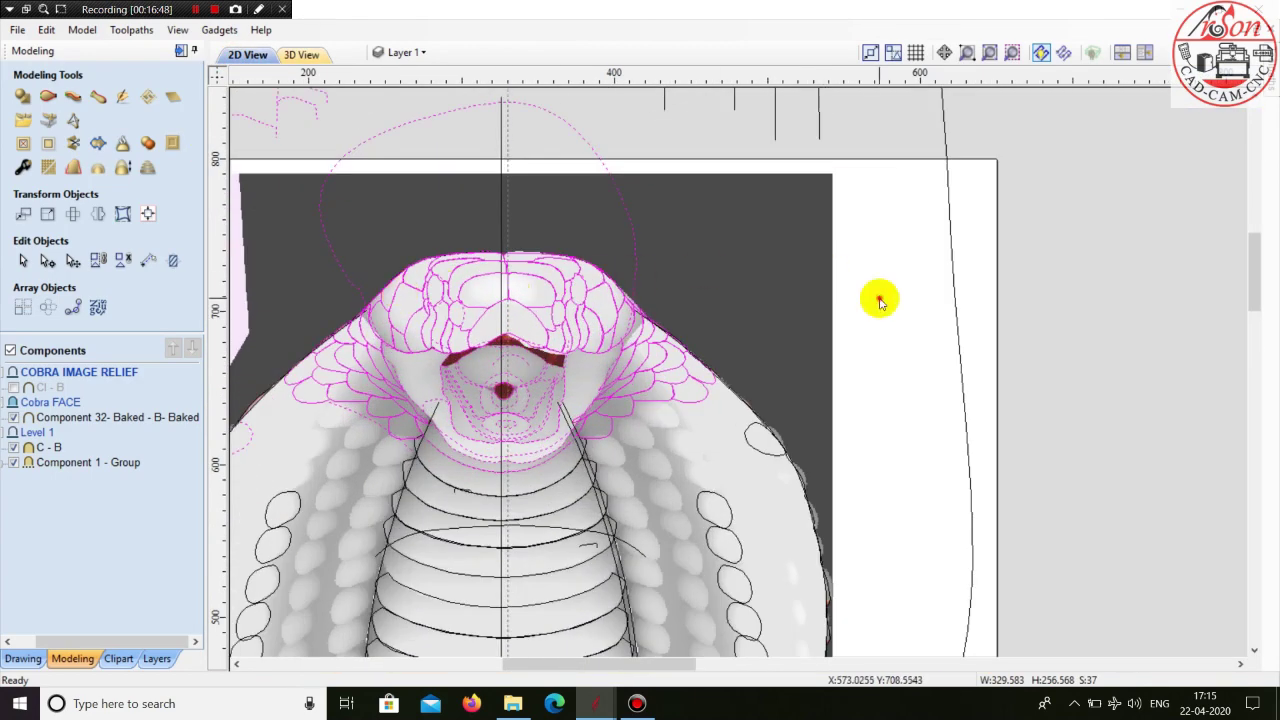
pyautogui.click(565, 286)
pyautogui.click(565, 290)
pyautogui.scroll(-1, 657, 329)
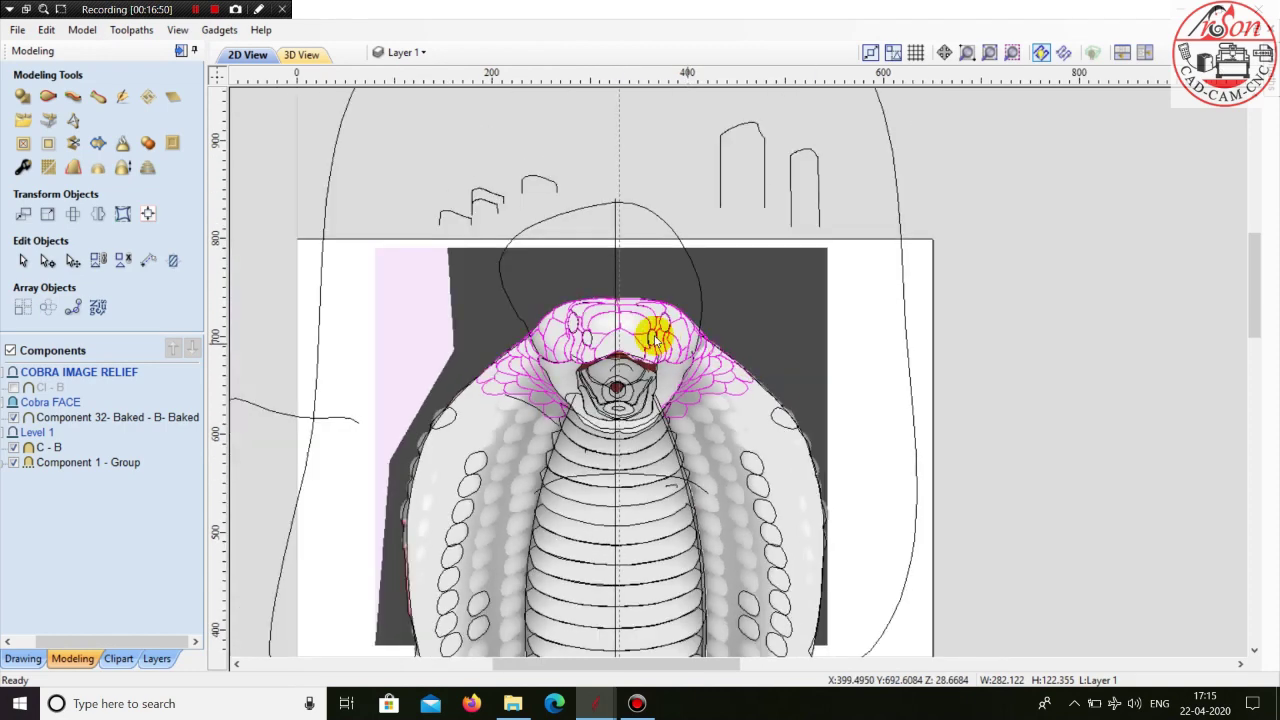
pyautogui.scroll(3, 563, 337)
pyautogui.scroll(1, 514, 368)
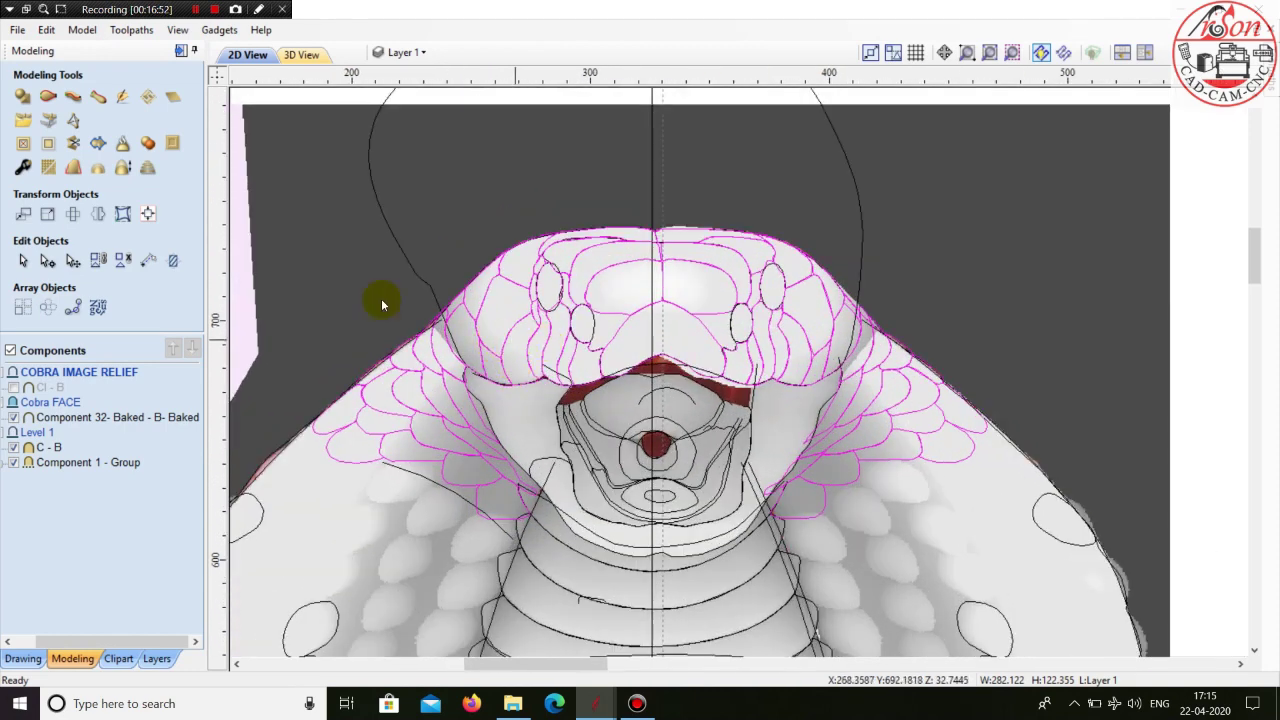
# - Try to create a rounded shape from the grouped head-scale outlines with a 66.6° angle, 0.0 mm base height and no height limit
pyautogui.click(24, 98)
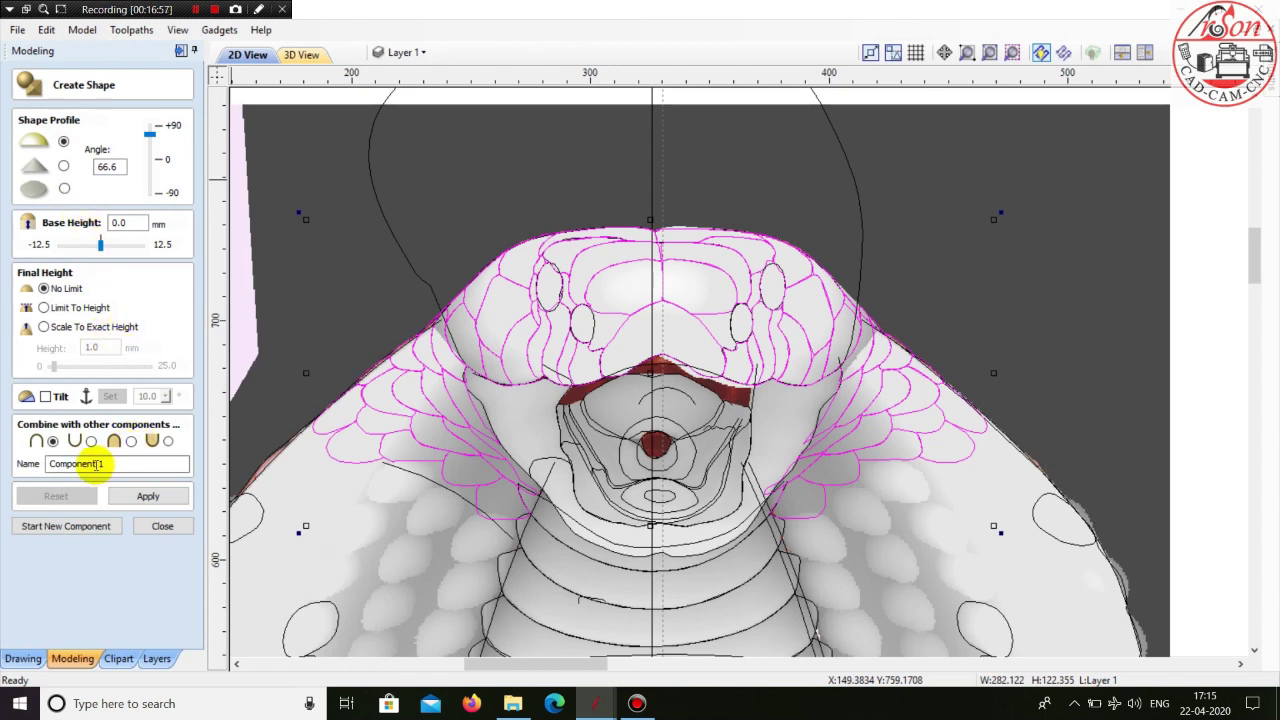
pyautogui.click(150, 494)
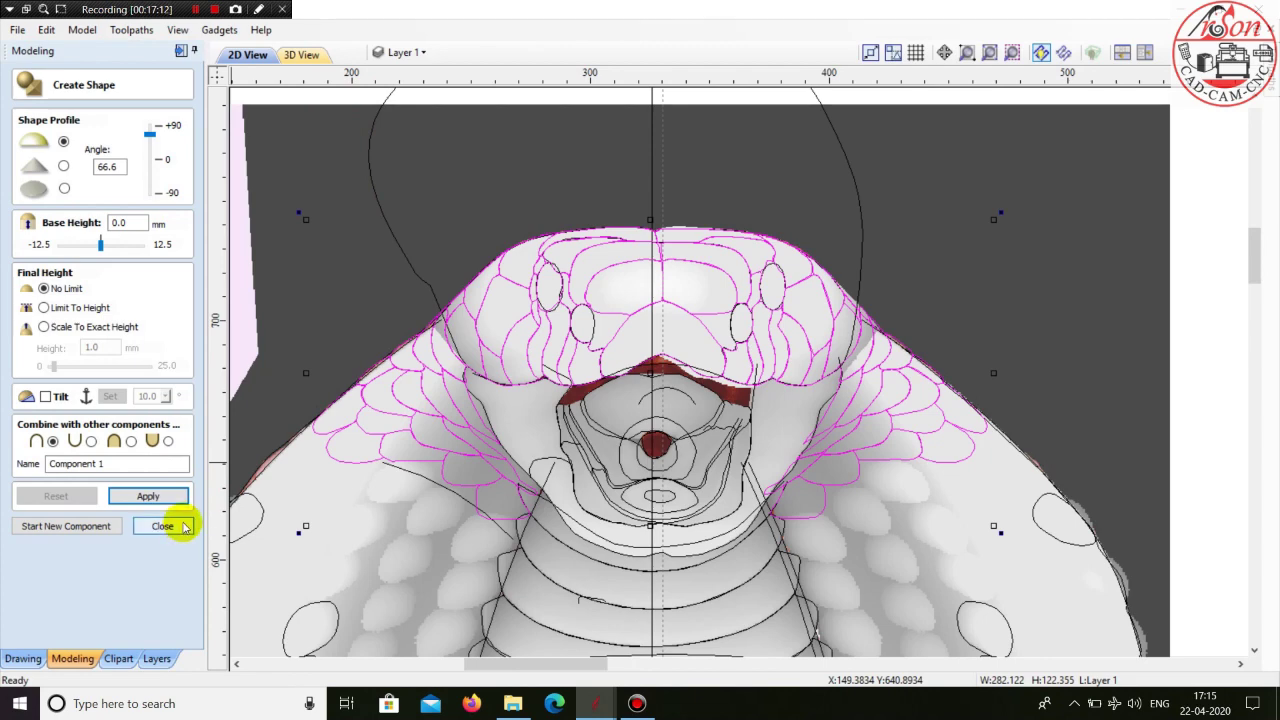
pyautogui.click(299, 54)
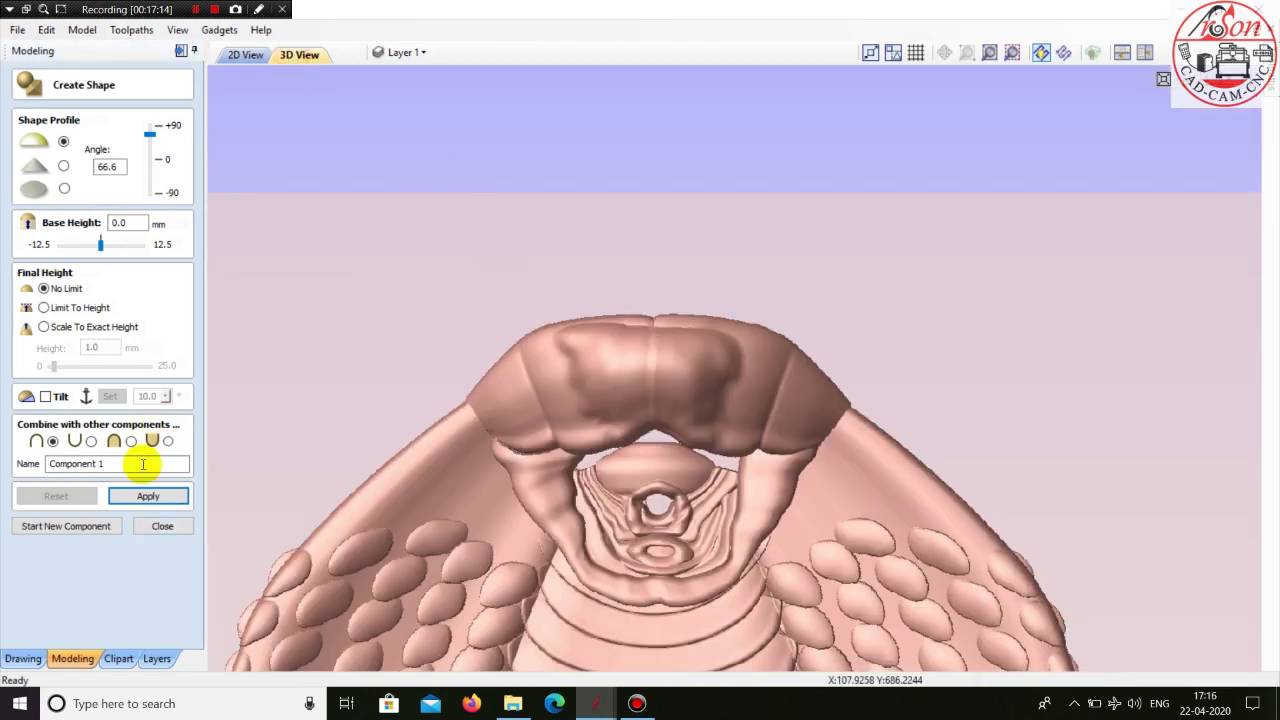
pyautogui.click(148, 497)
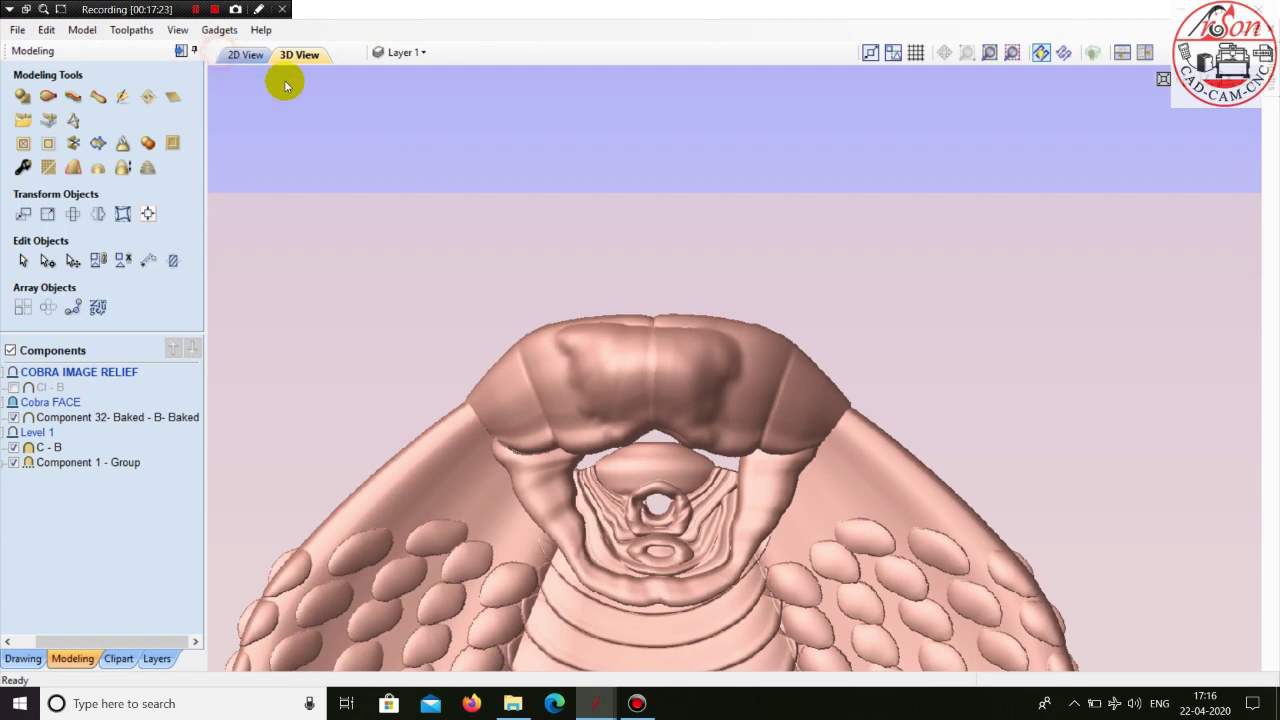
# - Ungroup the head-scale outlines and join their open vectors with a 1.0 mm tolerance
pyautogui.click(254, 55)
pyautogui.moveTo(515, 177); pyautogui.dragTo(521, 198, button='middle')
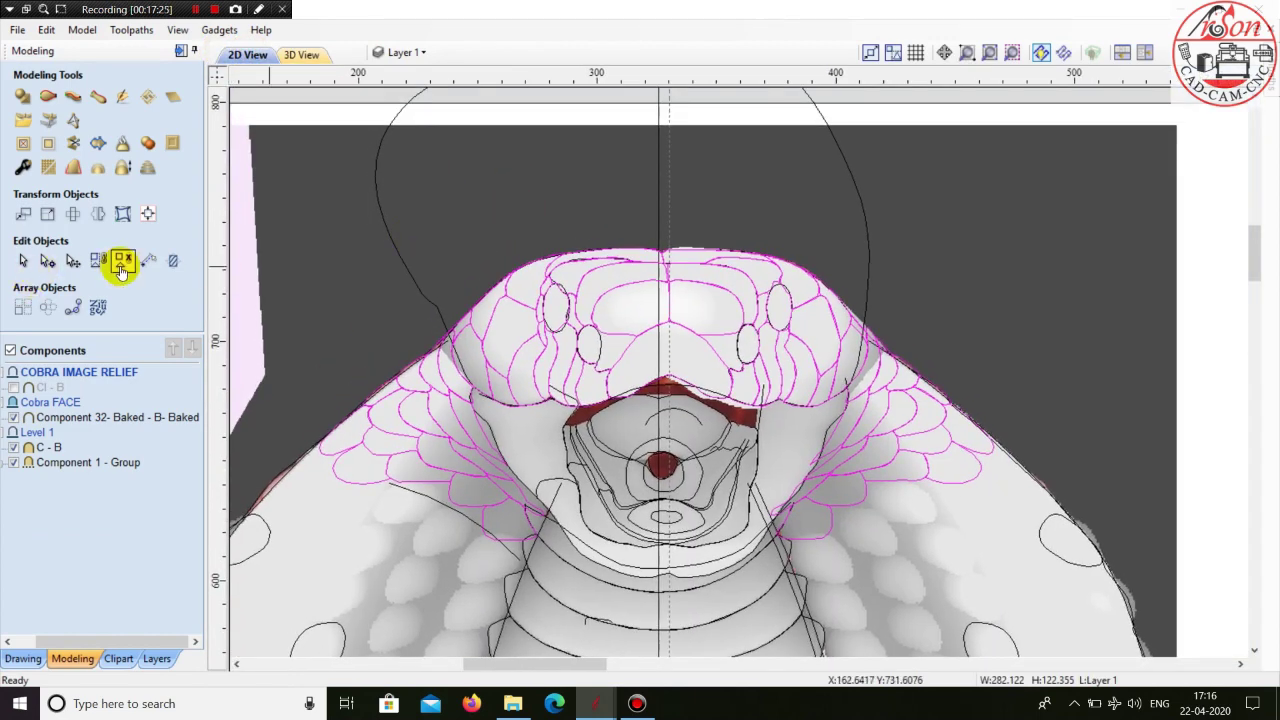
pyautogui.click(123, 266)
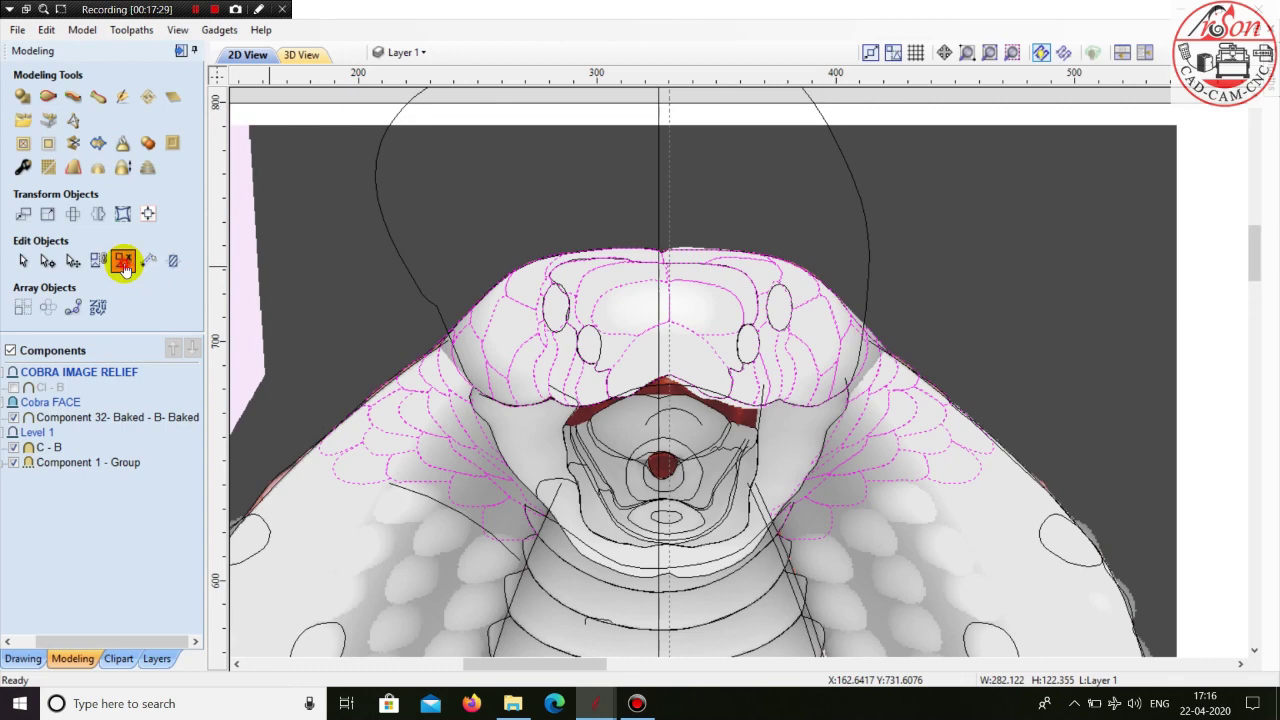
pyautogui.click(22, 658)
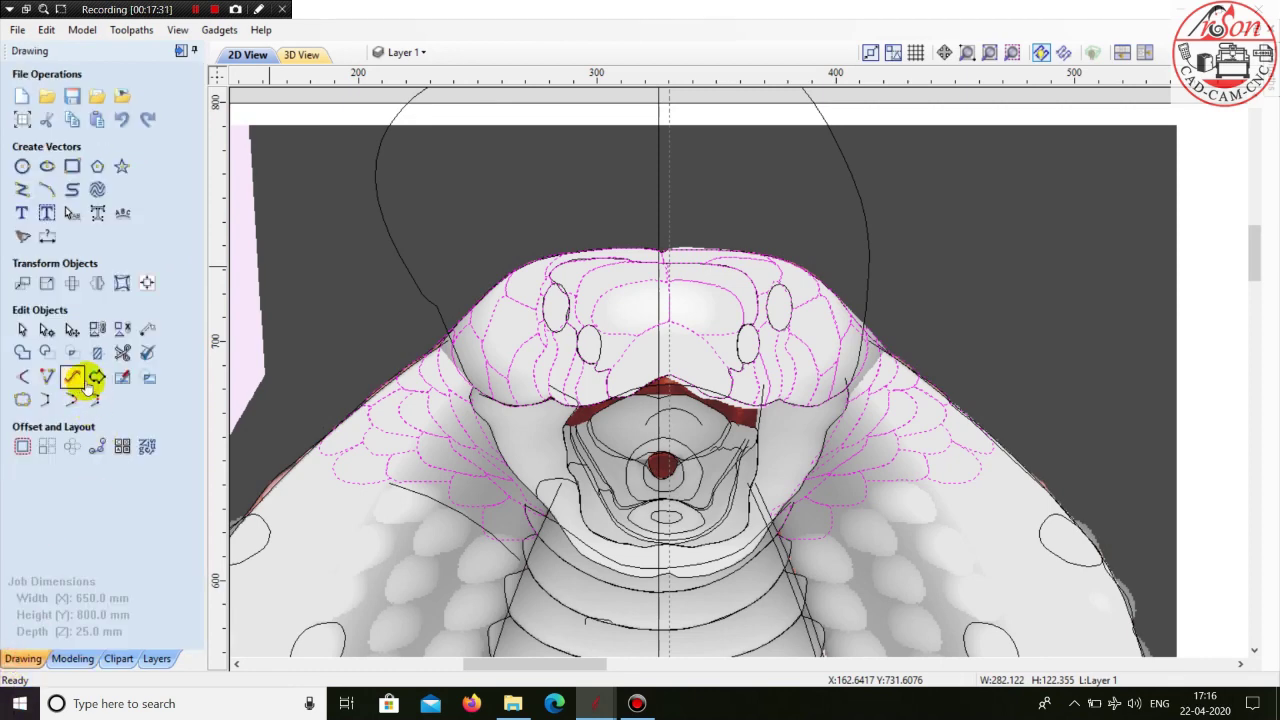
pyautogui.click(22, 400)
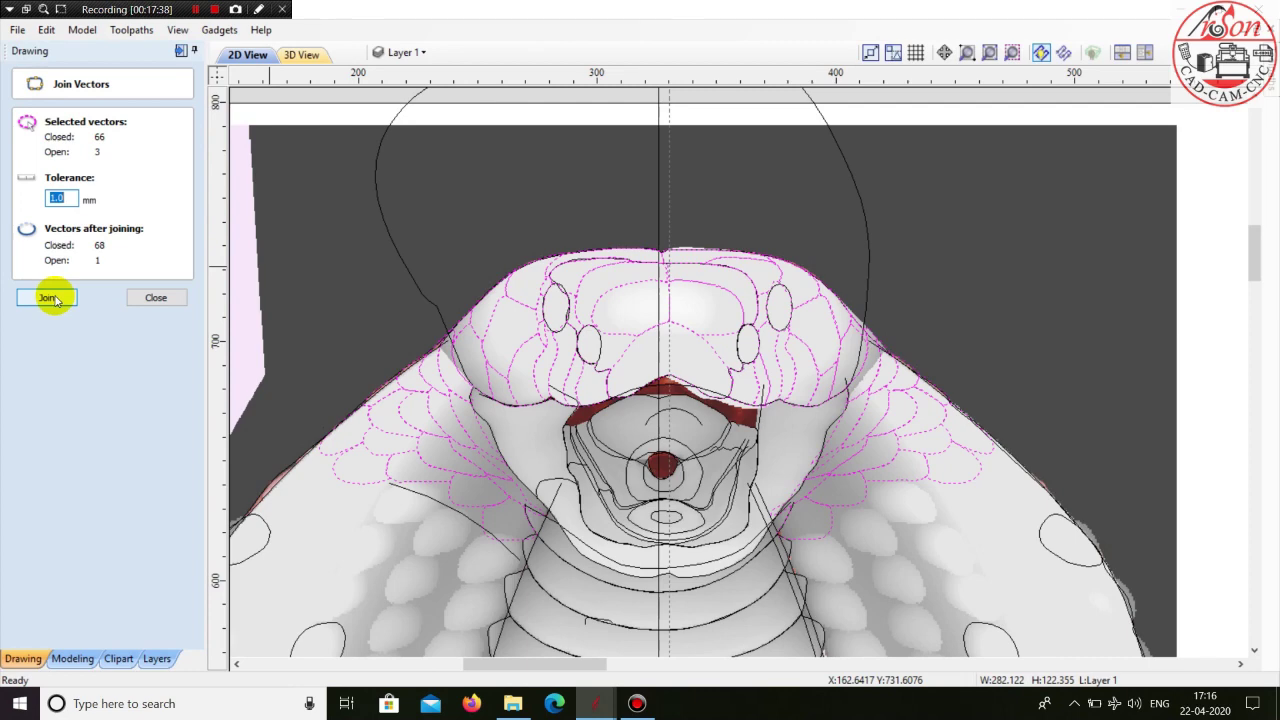
pyautogui.click(50, 298)
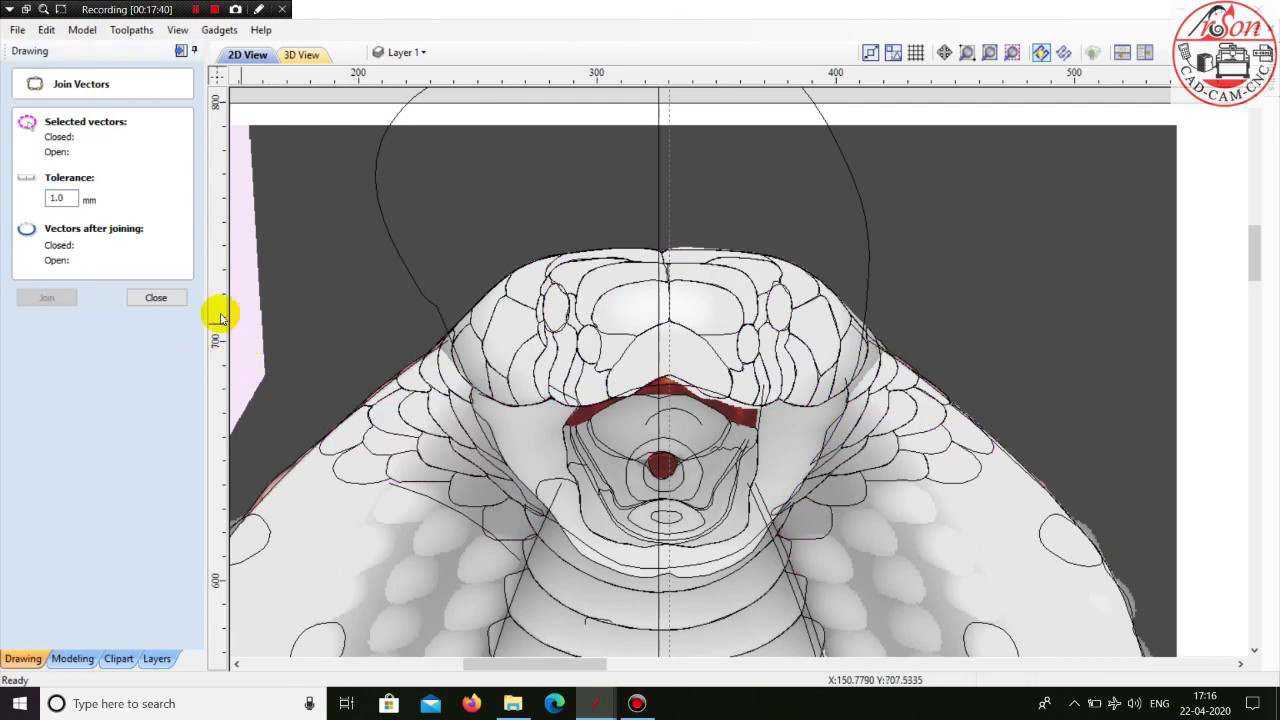
pyautogui.click(160, 299)
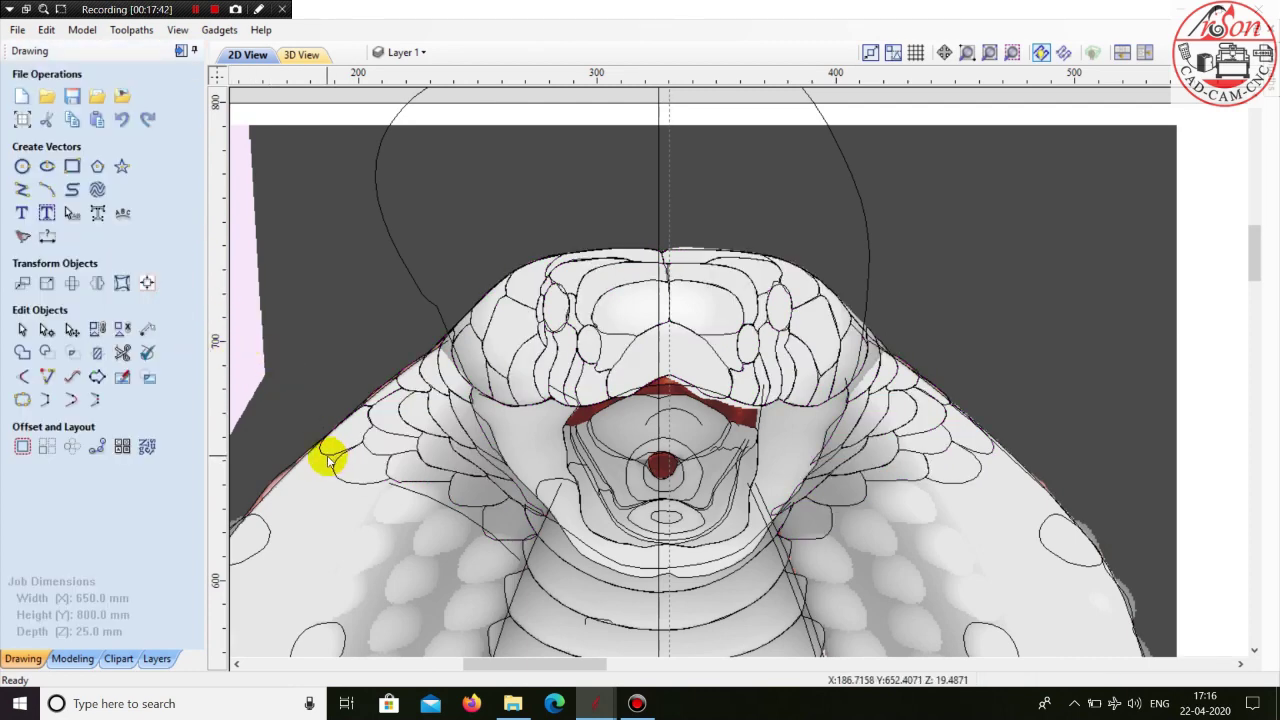
# - Start Join Vectors on an outer neck scale left of the cobra's head and add the lower neck-scale outlines to the selection
pyautogui.click(330, 456)
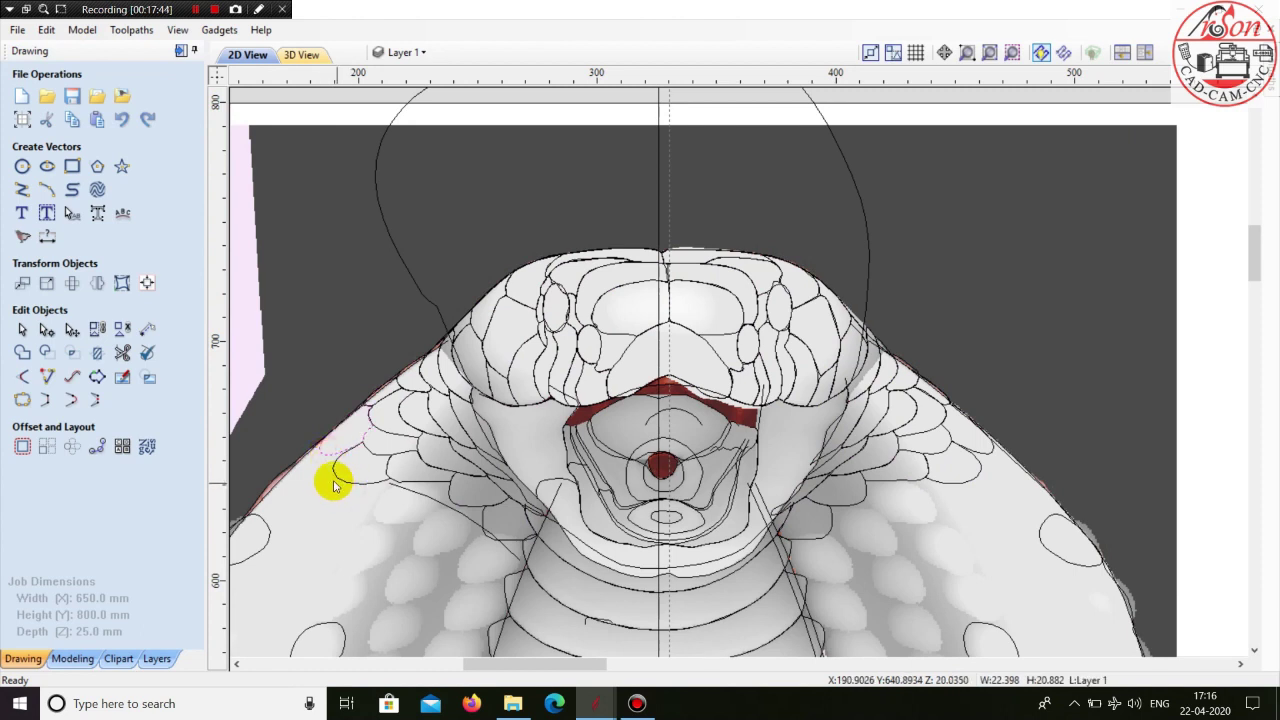
pyautogui.click(23, 400)
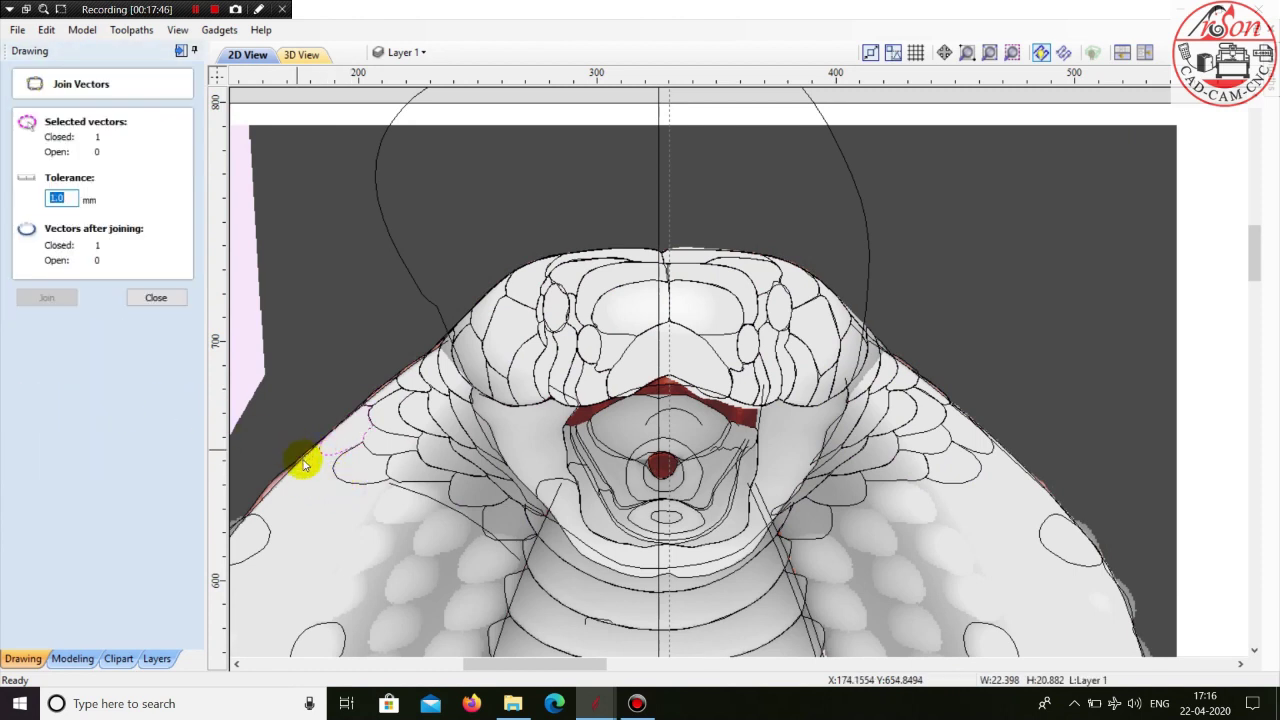
pyautogui.keyDown('shift'); pyautogui.click(380, 481); pyautogui.keyUp('shift')
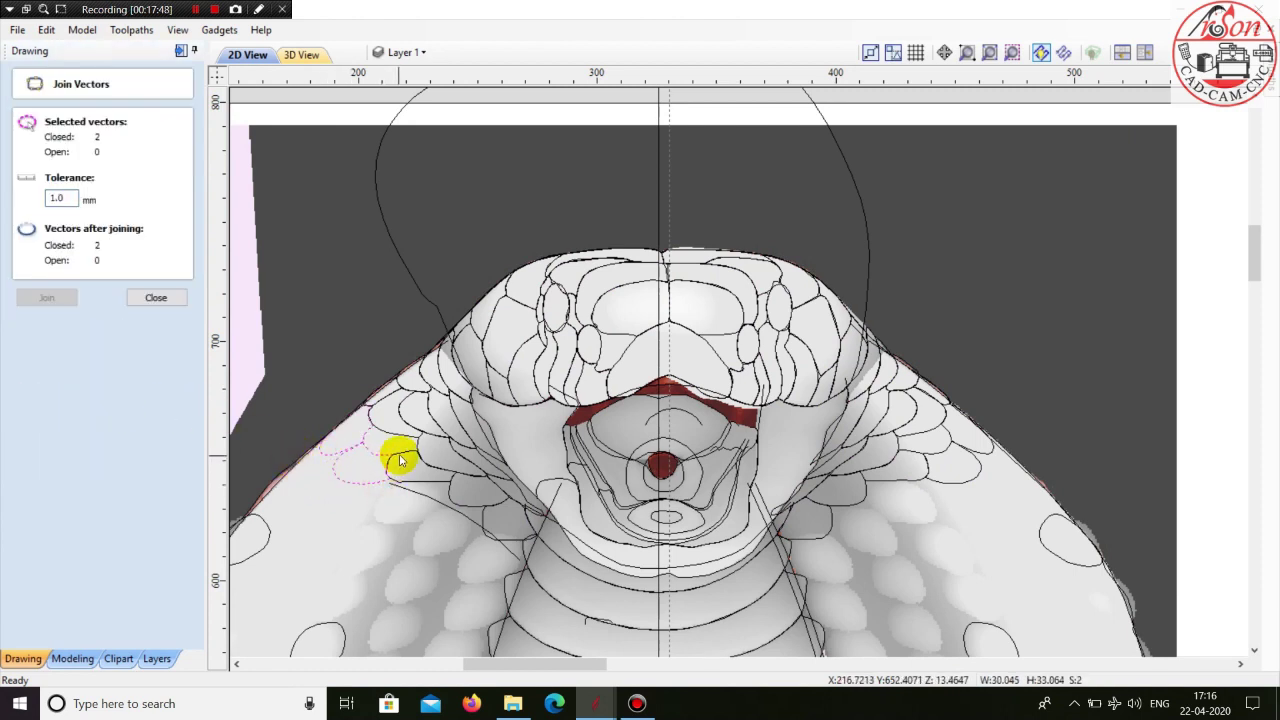
pyautogui.keyDown('shift'); pyautogui.click(452, 497); pyautogui.keyUp('shift')
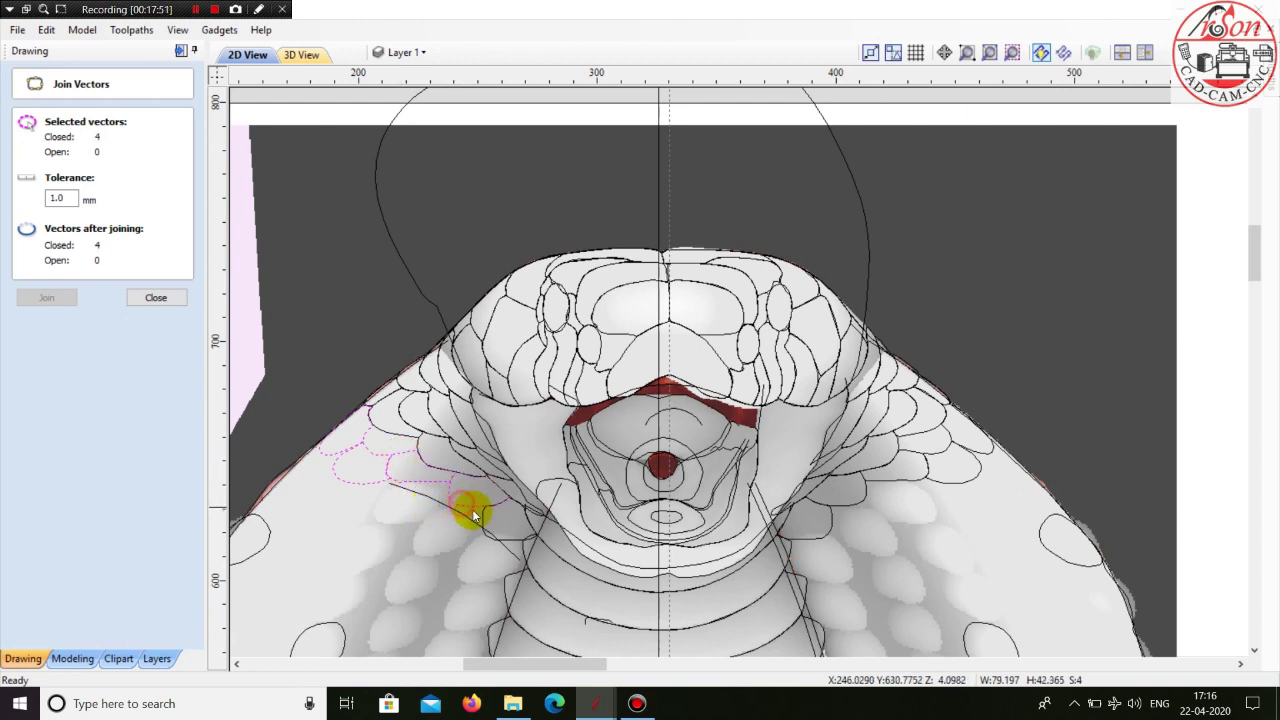
pyautogui.keyDown('shift'); pyautogui.click(483, 520); pyautogui.keyUp('shift')
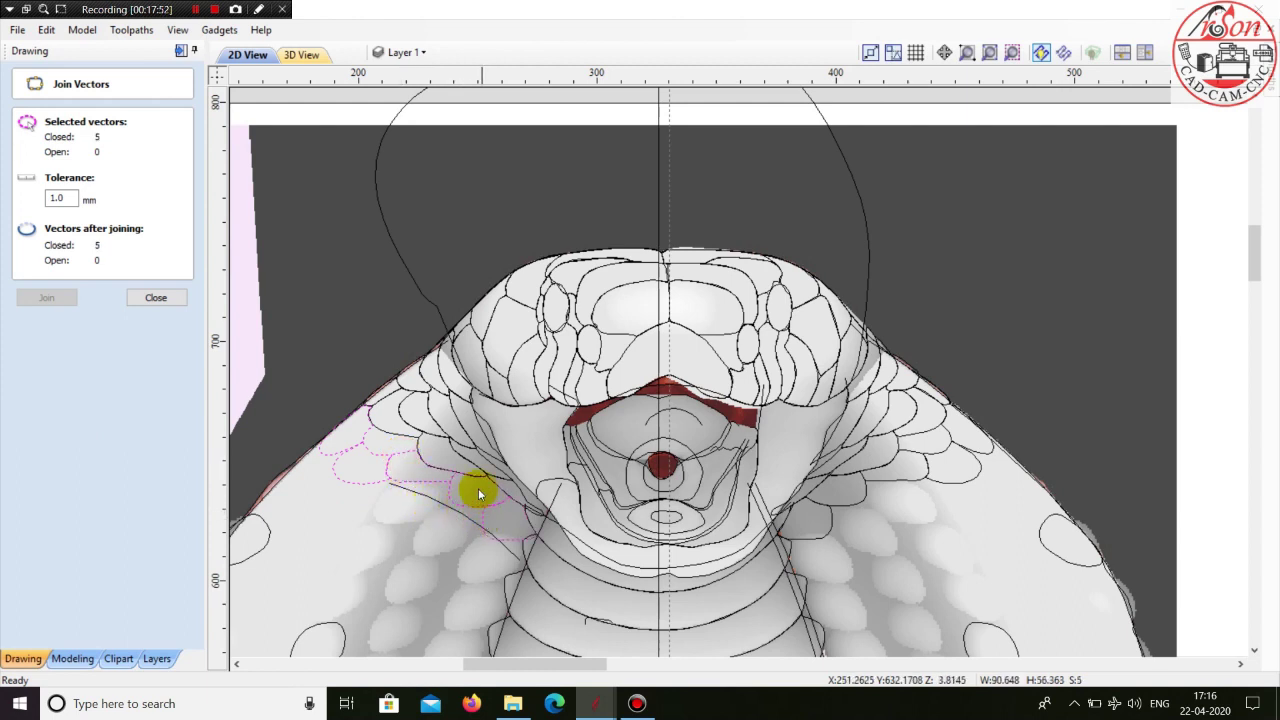
pyautogui.keyDown('shift'); pyautogui.click(401, 410); pyautogui.keyUp('shift')
# - Add the upper left neck-scale outlines, from the hood's outer edge up to the corner of the head, to the selection
pyautogui.scroll(3, 368, 403)
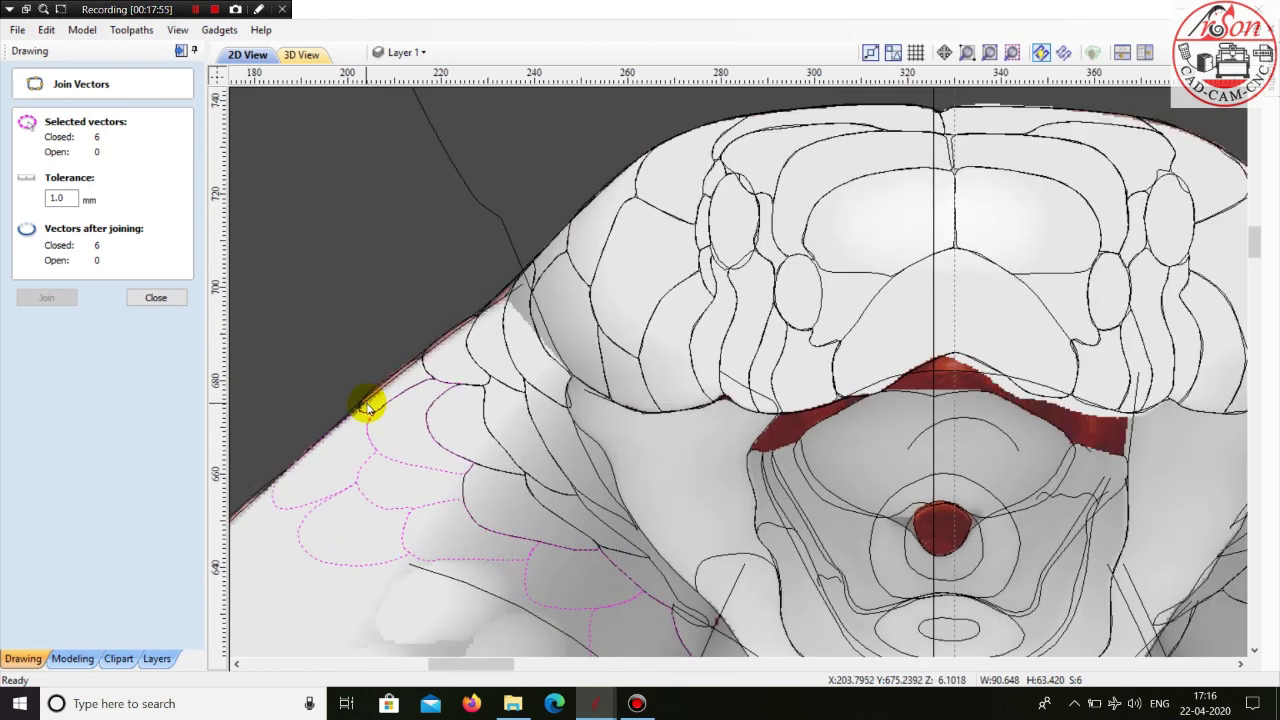
pyautogui.keyDown('shift'); pyautogui.click(295, 511); pyautogui.keyUp('shift')
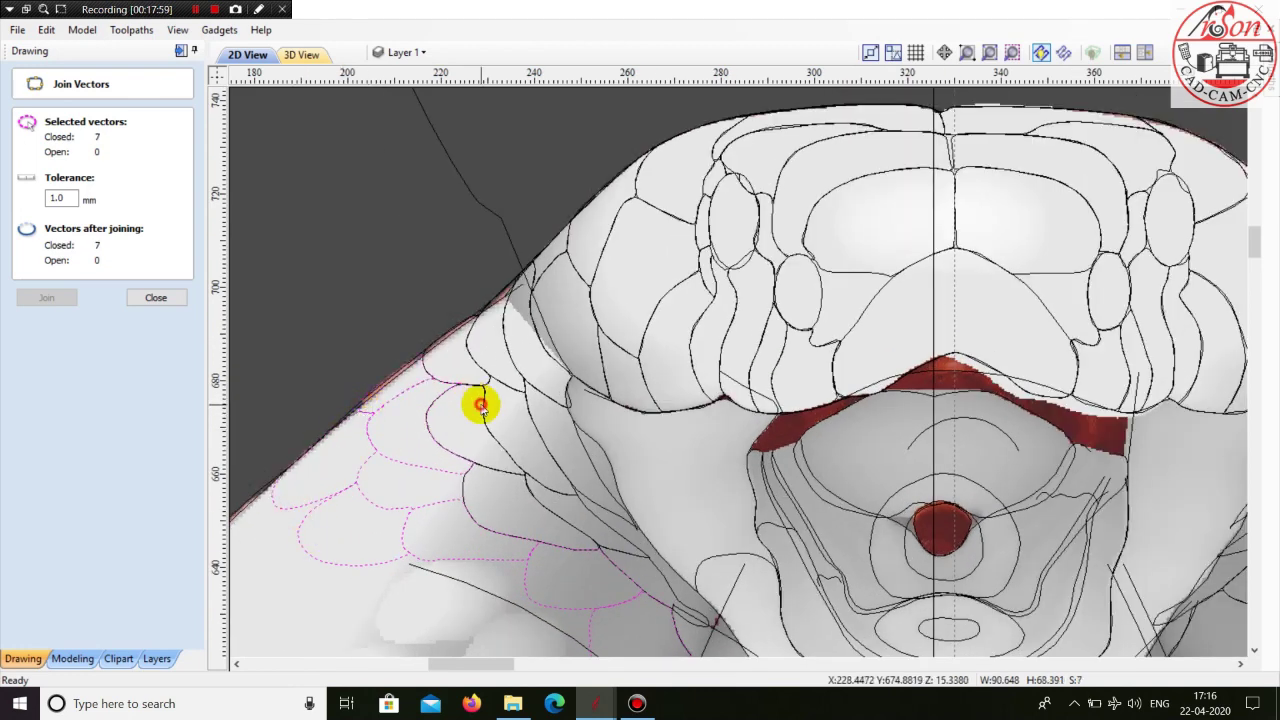
pyautogui.keyDown('shift'); pyautogui.click(481, 405); pyautogui.keyUp('shift')
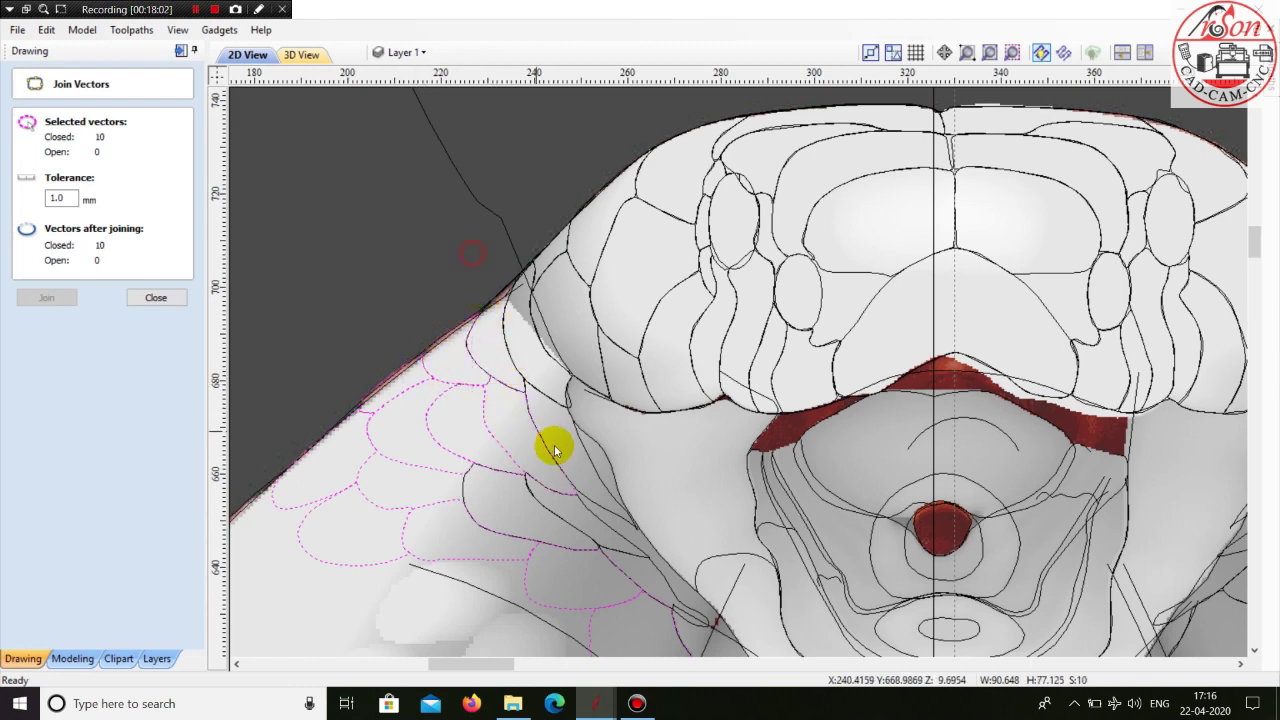
pyautogui.keyDown('shift'); pyautogui.click(468, 305); pyautogui.keyUp('shift')
pyautogui.scroll(-3, 468, 305)
pyautogui.scroll(4, 491, 343)
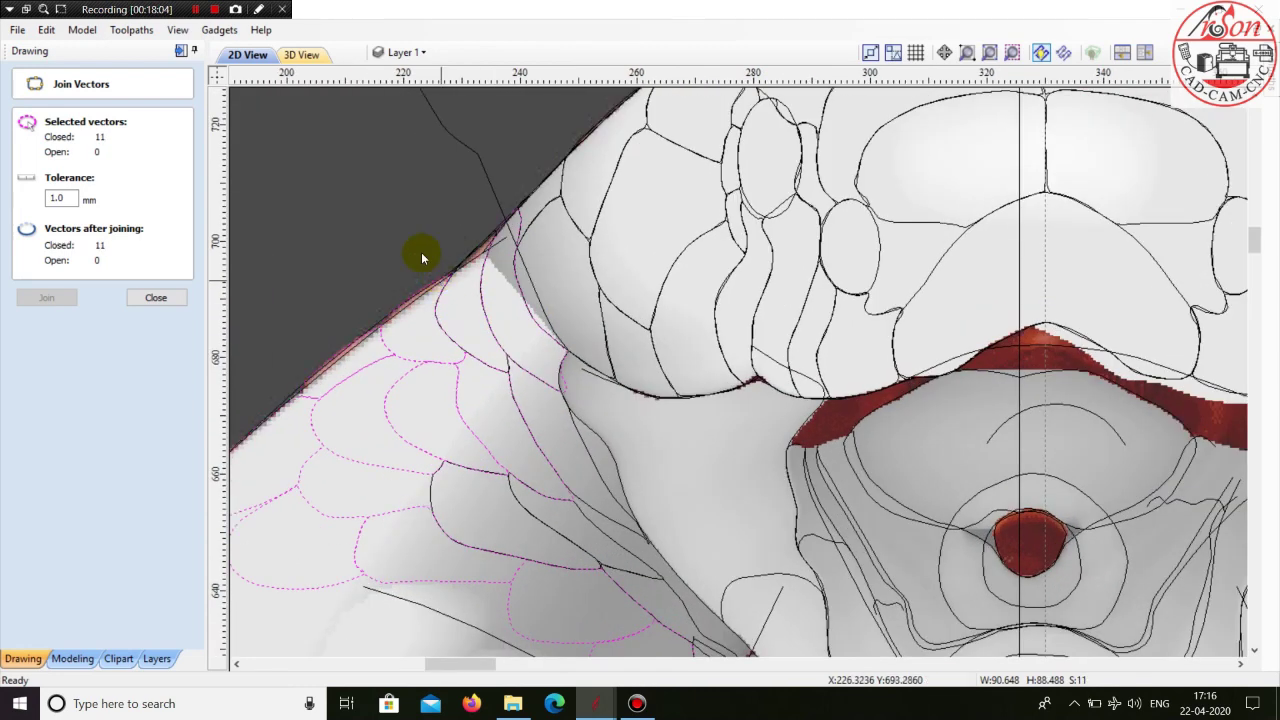
pyautogui.keyDown('shift'); pyautogui.click(527, 412); pyautogui.keyUp('shift')
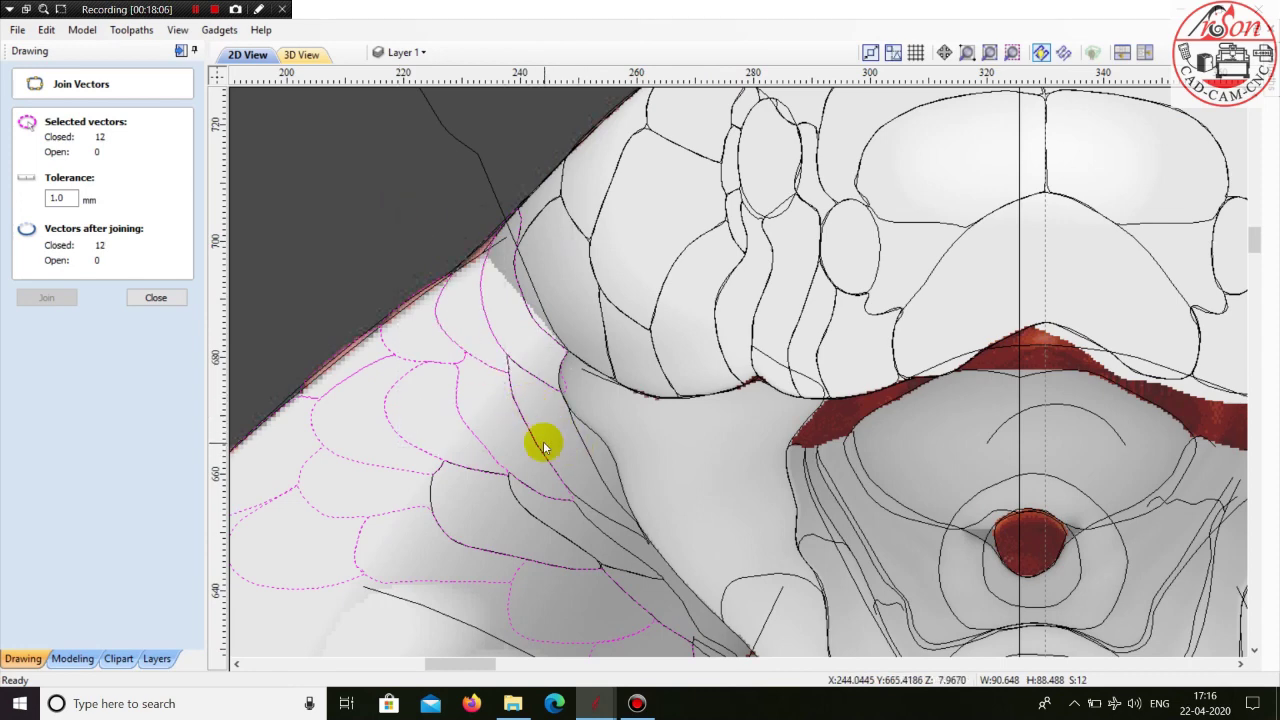
pyautogui.scroll(-2, 521, 430)
pyautogui.scroll(2, 529, 529)
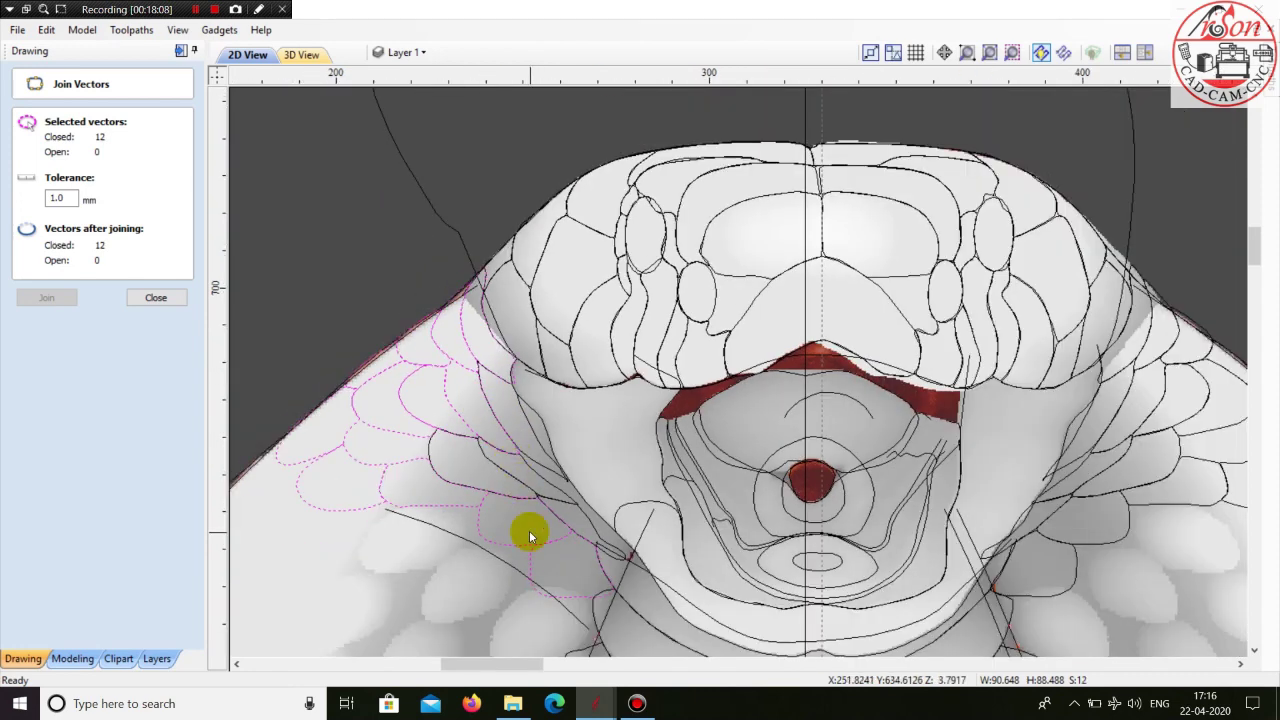
# - Add the remaining inner left neck-scale outlines along the jaw to the selection
pyautogui.click(346, 333)
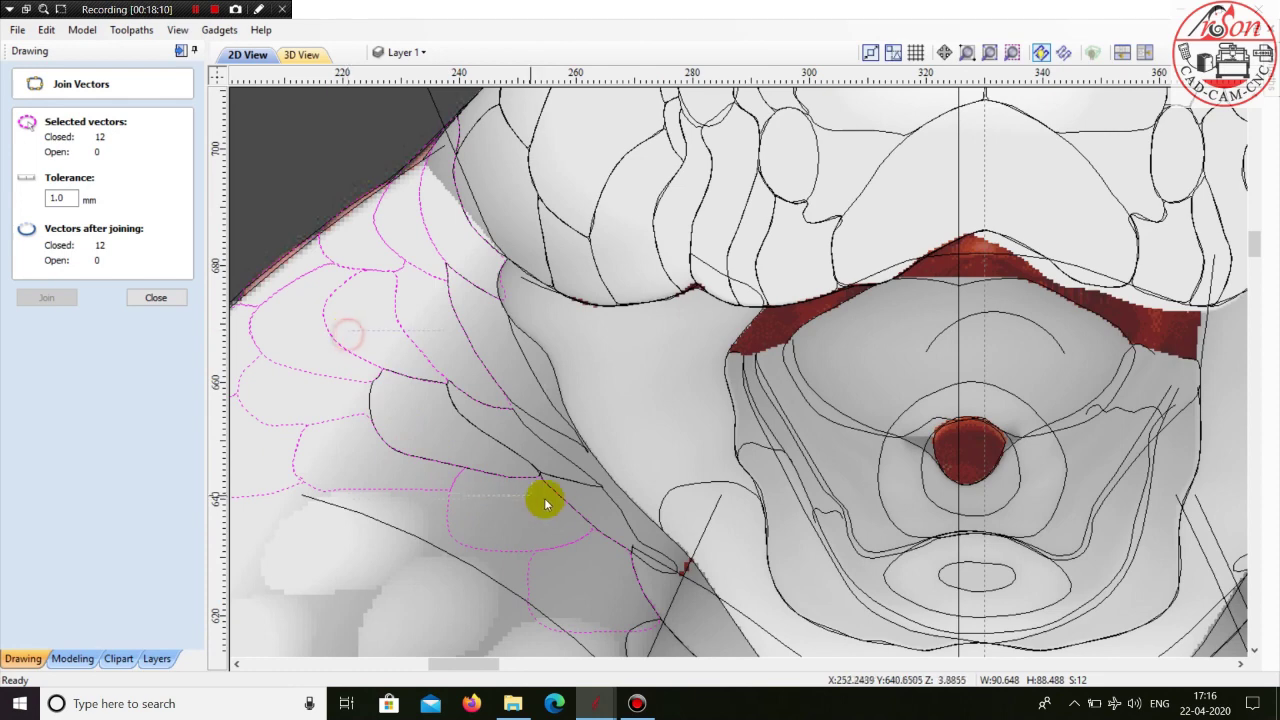
pyautogui.keyDown('shift'); pyautogui.click(680, 598); pyautogui.keyUp('shift')
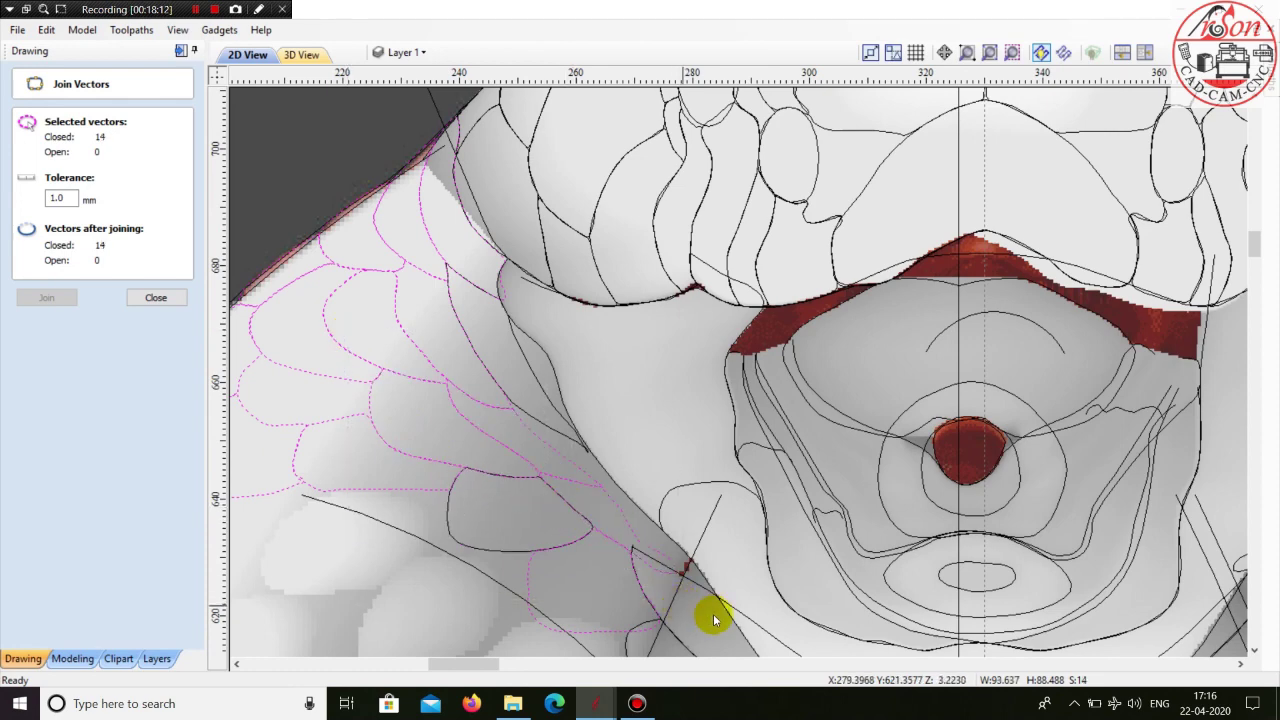
pyautogui.scroll(-2, 700, 545)
pyautogui.scroll(1, 597, 551)
pyautogui.keyDown('shift'); pyautogui.click(456, 465); pyautogui.keyUp('shift')
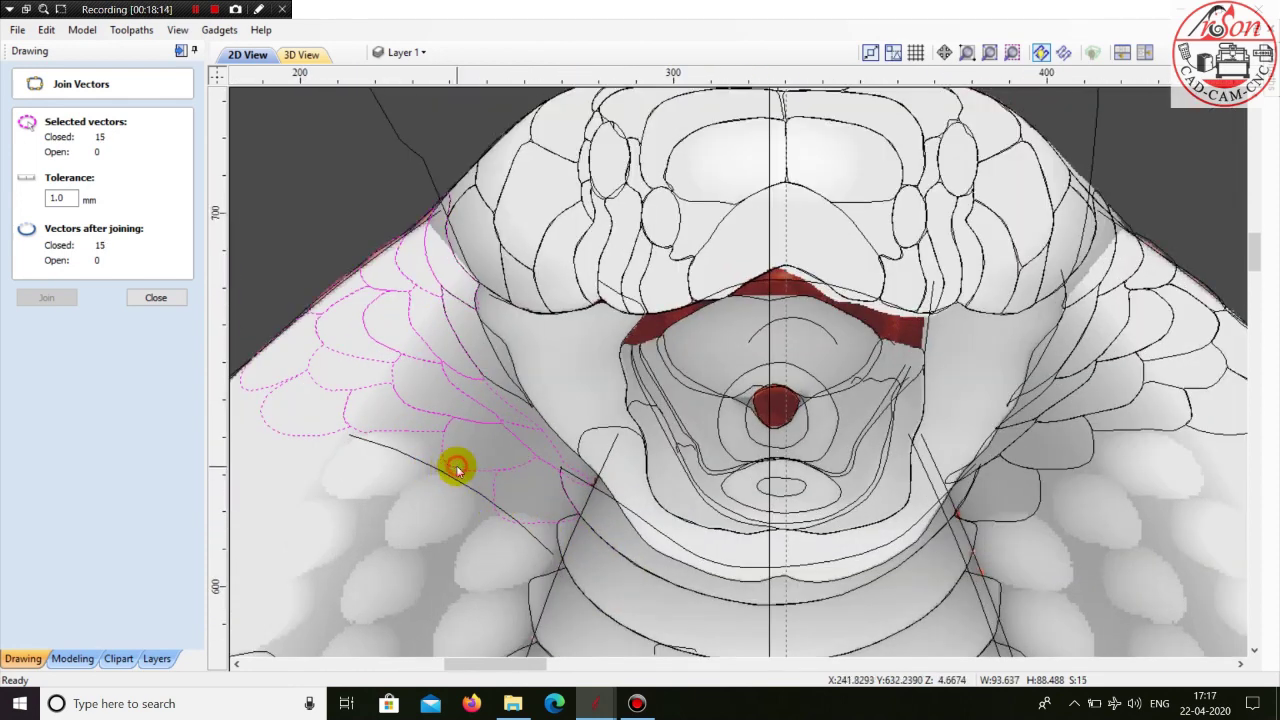
pyautogui.scroll(-2, 550, 545)
pyautogui.scroll(3, 496, 449)
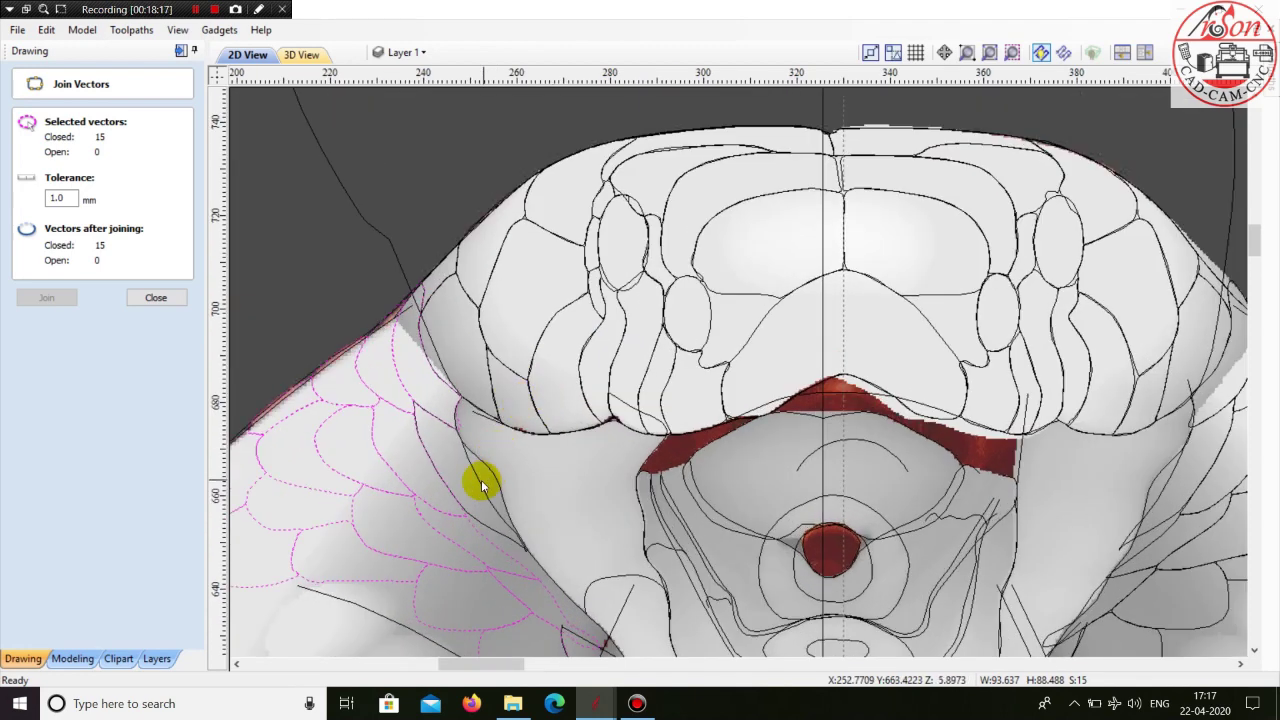
pyautogui.keyDown('shift'); pyautogui.click(482, 484); pyautogui.keyUp('shift')
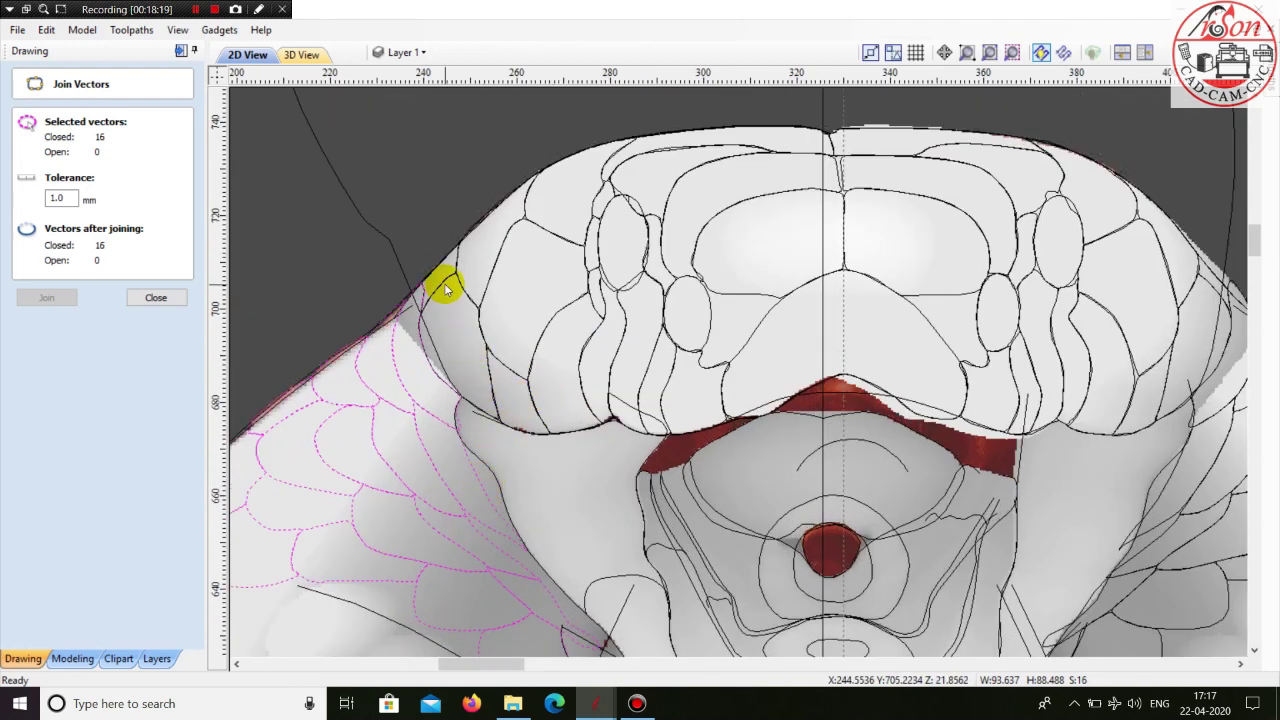
# - Add the left cheek scales between the head's outer edge and the left eye to the selection
pyautogui.keyDown('shift'); pyautogui.click(612, 440); pyautogui.keyUp('shift')
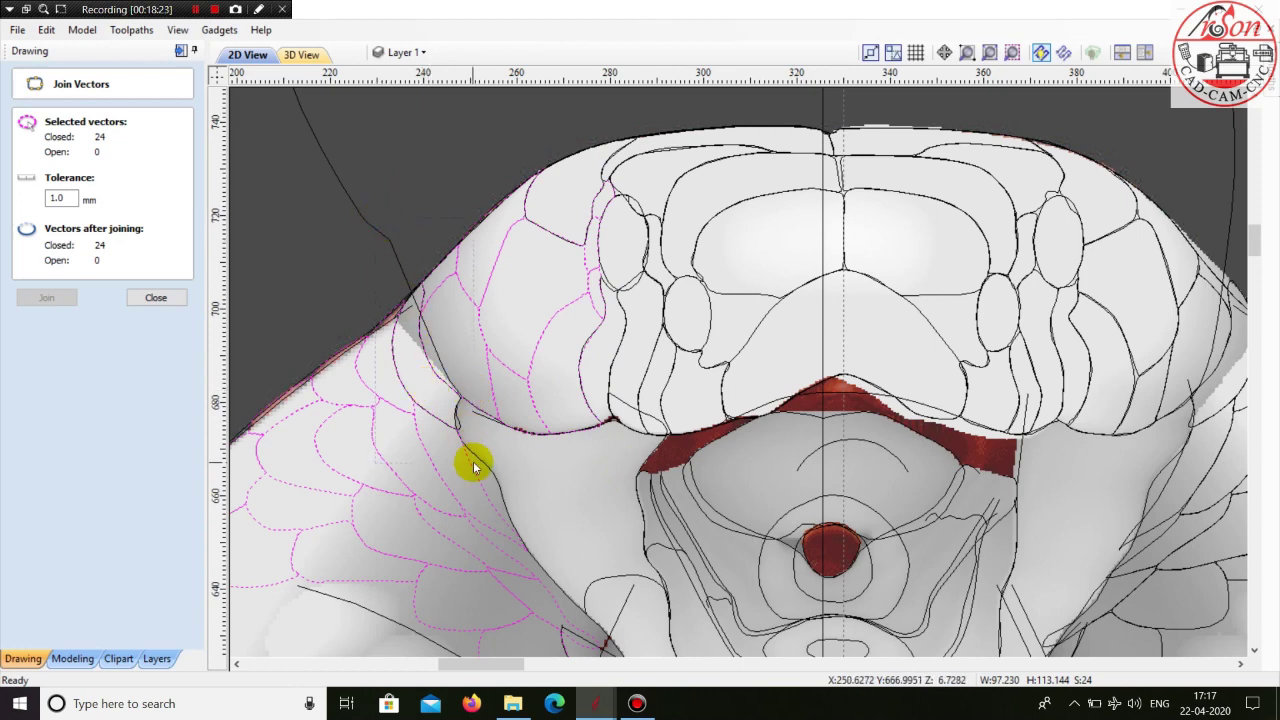
pyautogui.scroll(2, 524, 210)
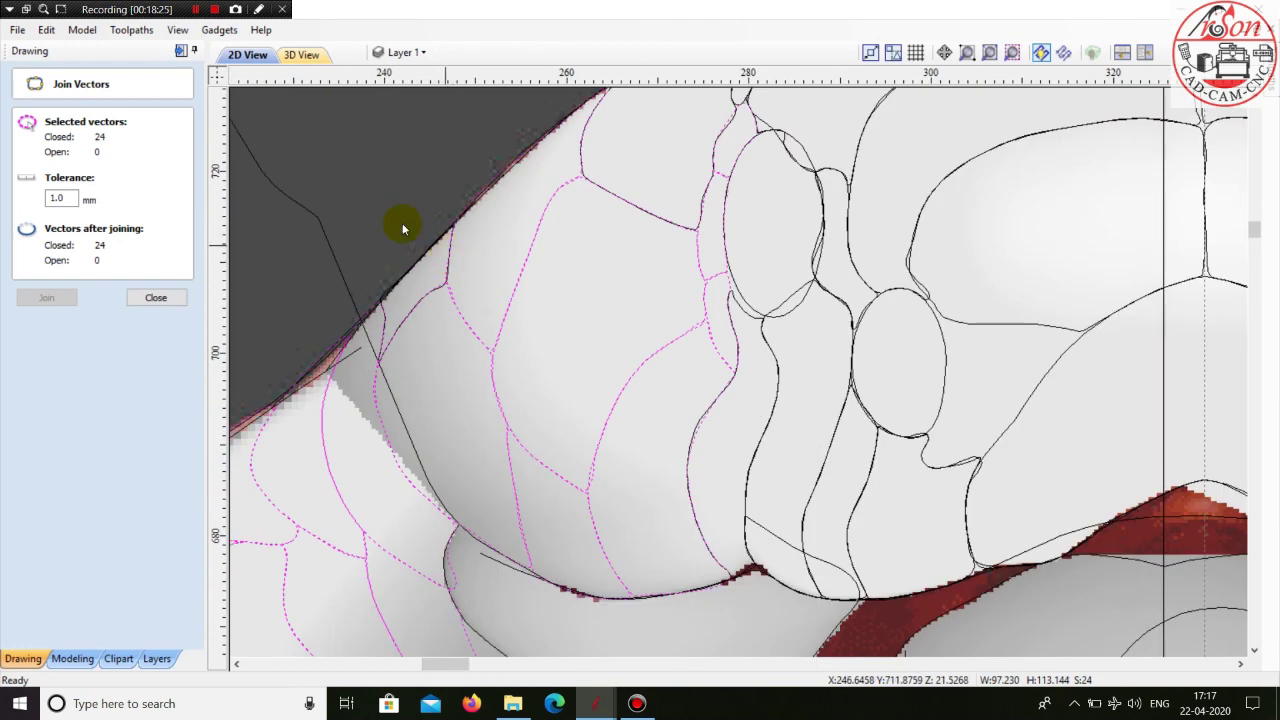
pyautogui.keyDown('shift'); pyautogui.moveTo(344, 183); pyautogui.dragTo(491, 411); pyautogui.keyUp('shift')
pyautogui.scroll(-4, 360, 364)
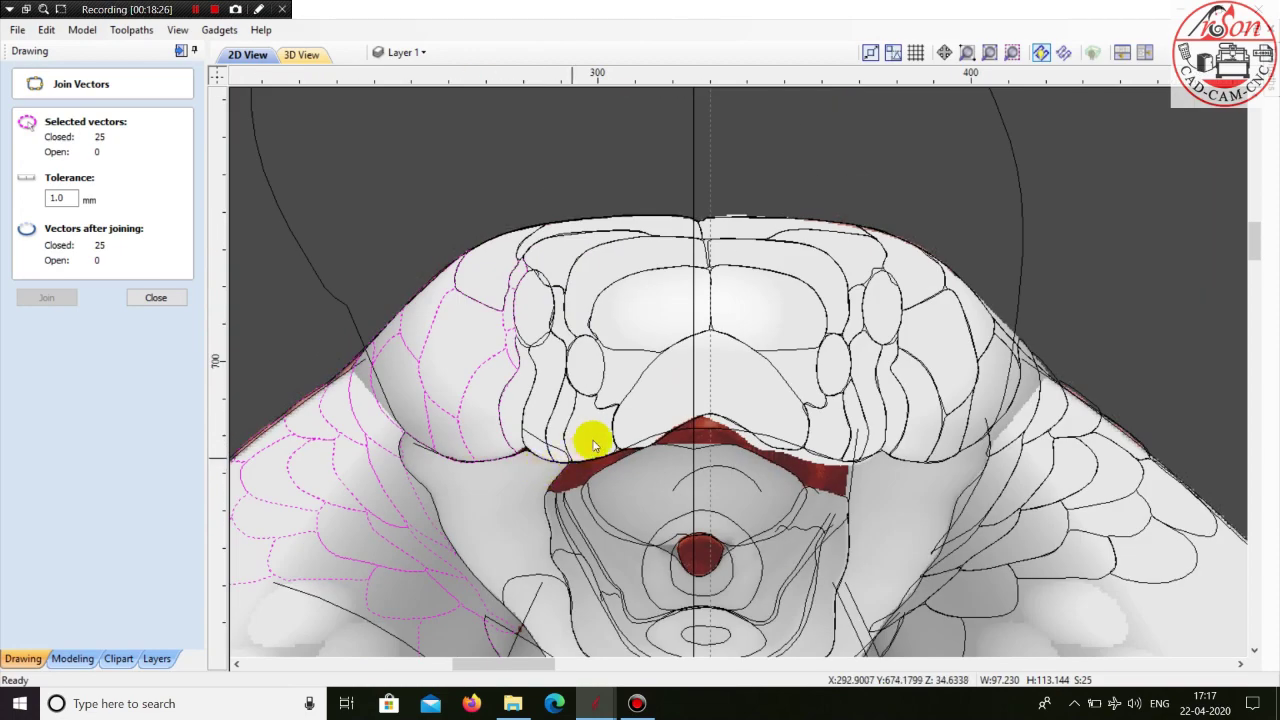
pyautogui.scroll(1, 628, 362)
pyautogui.keyDown('shift'); pyautogui.moveTo(373, 152); pyautogui.dragTo(513, 305); pyautogui.keyUp('shift')
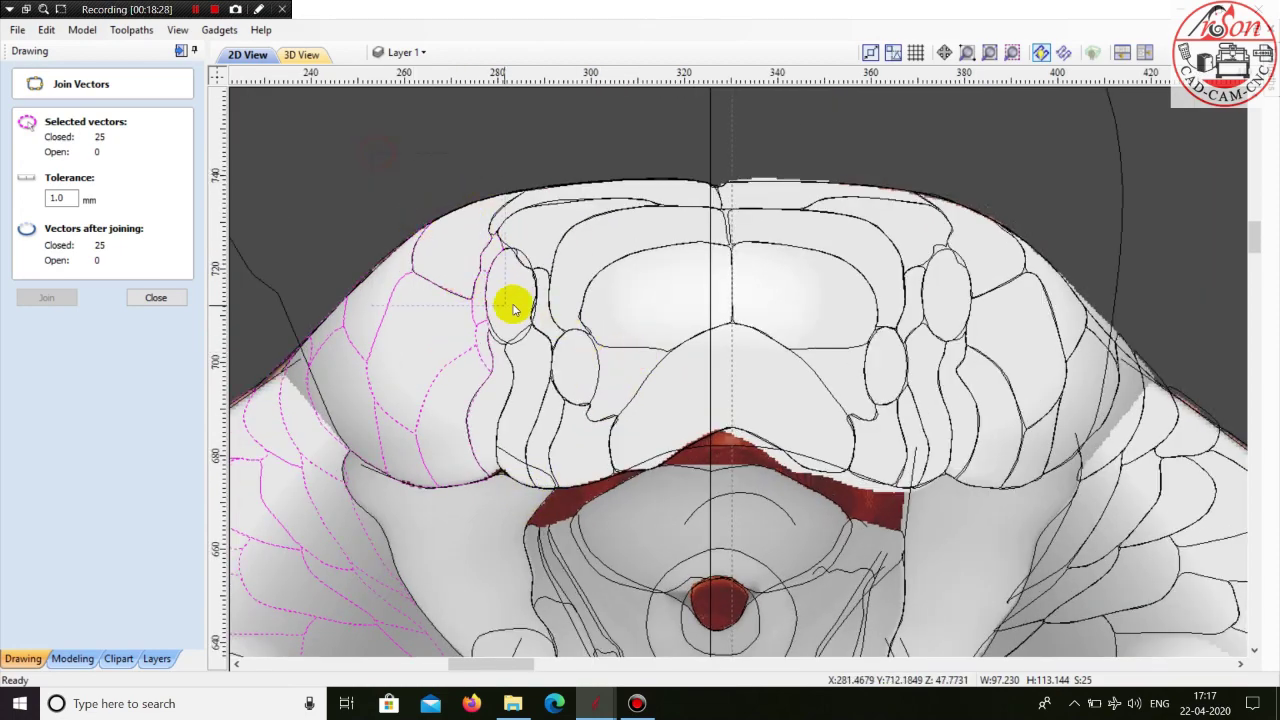
# - Add the narrow lip-scale outlines below the left eye and nostril to the selection
pyautogui.scroll(-2, 527, 289)
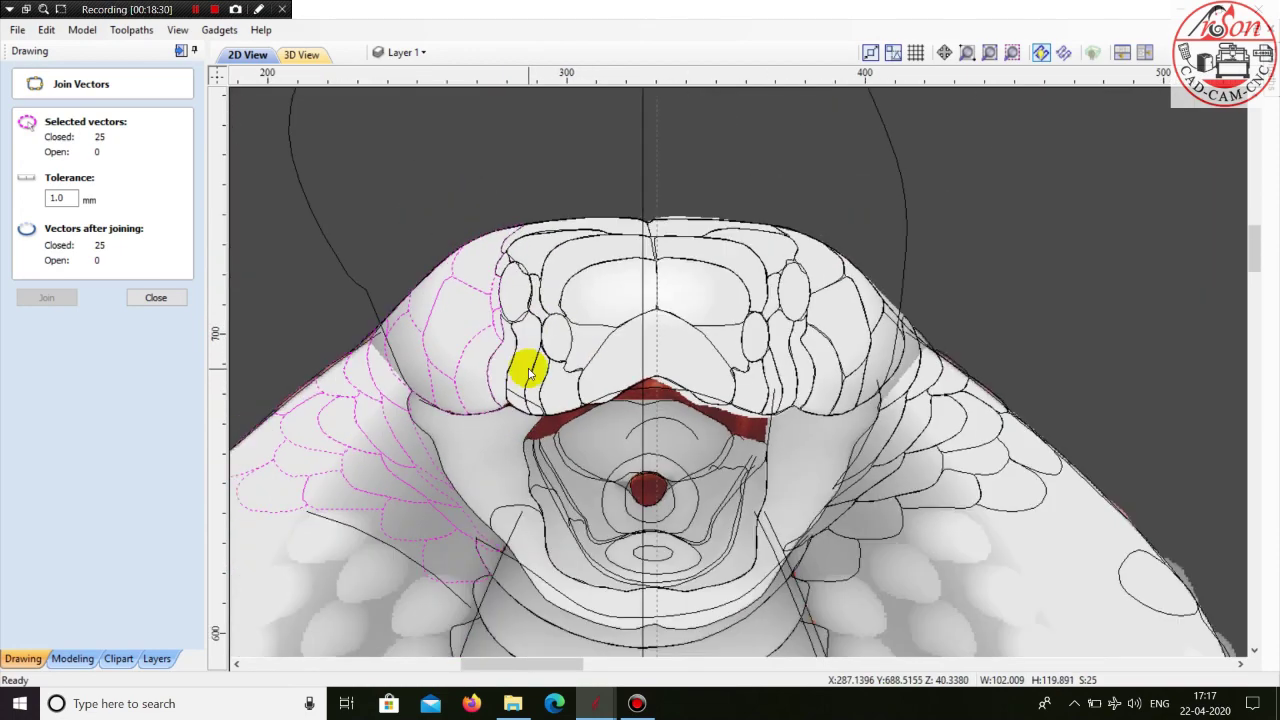
pyautogui.scroll(2, 529, 370)
pyautogui.keyDown('shift'); pyautogui.moveTo(438, 243); pyautogui.dragTo(550, 460); pyautogui.keyUp('shift')
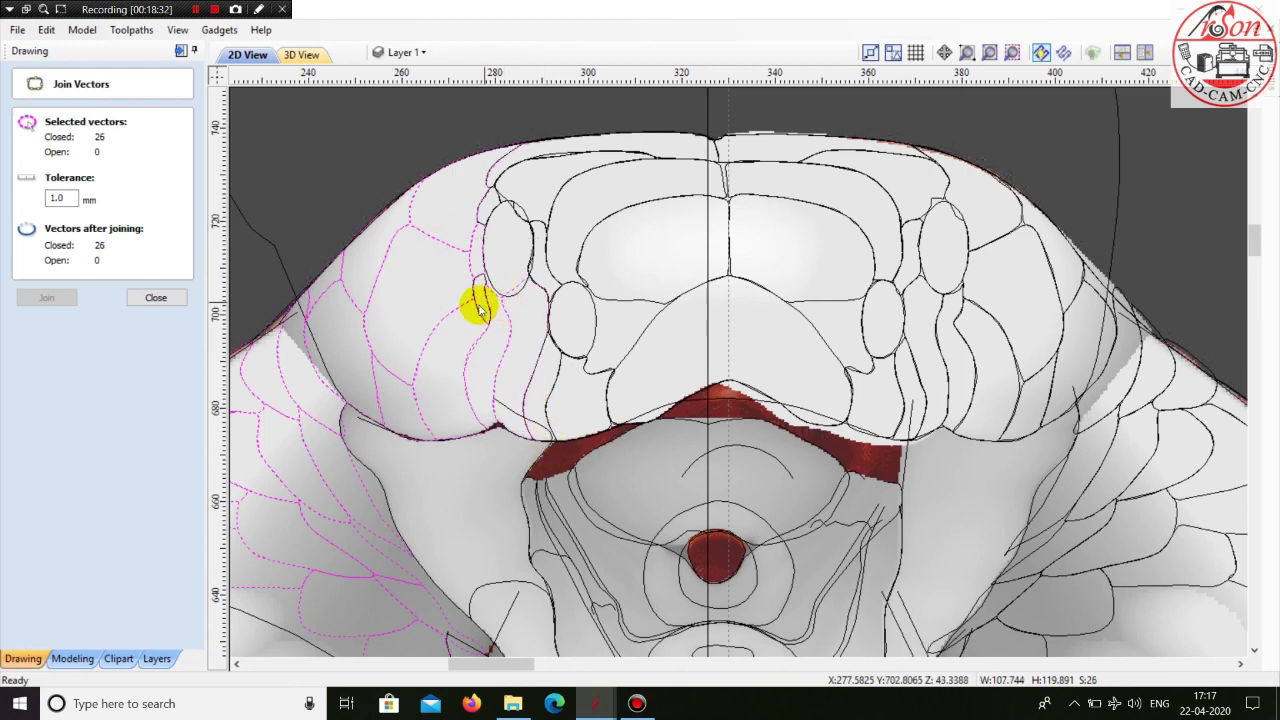
pyautogui.scroll(2, 482, 275)
pyautogui.scroll(-2, 567, 400)
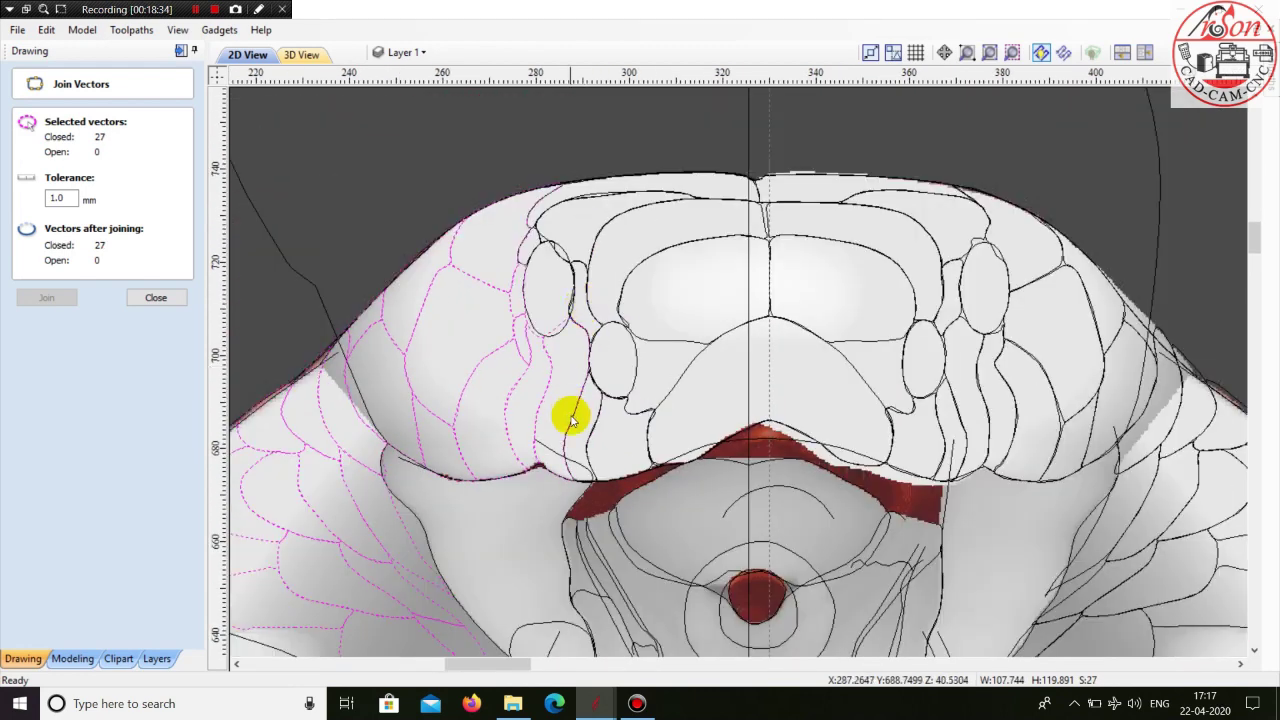
pyautogui.keyDown('shift'); pyautogui.moveTo(538, 316); pyautogui.dragTo(593, 438); pyautogui.keyUp('shift')
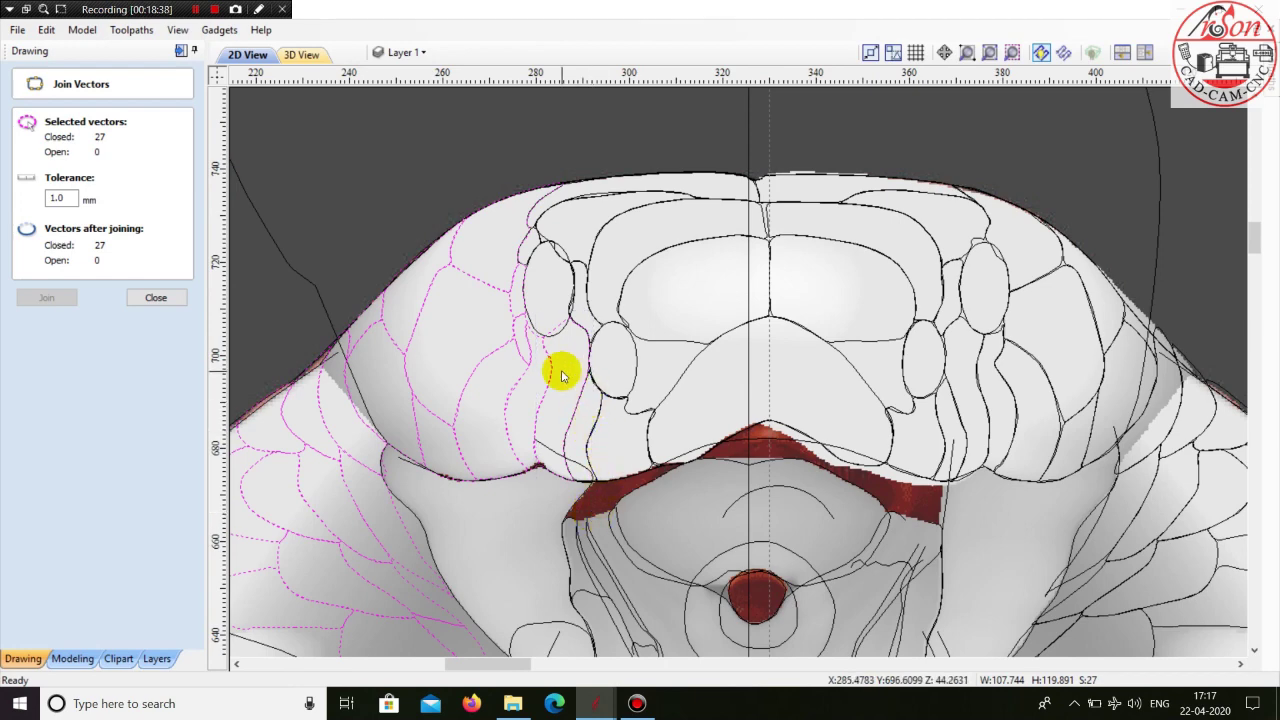
pyautogui.keyDown('shift'); pyautogui.moveTo(564, 381); pyautogui.dragTo(665, 514); pyautogui.keyUp('shift')
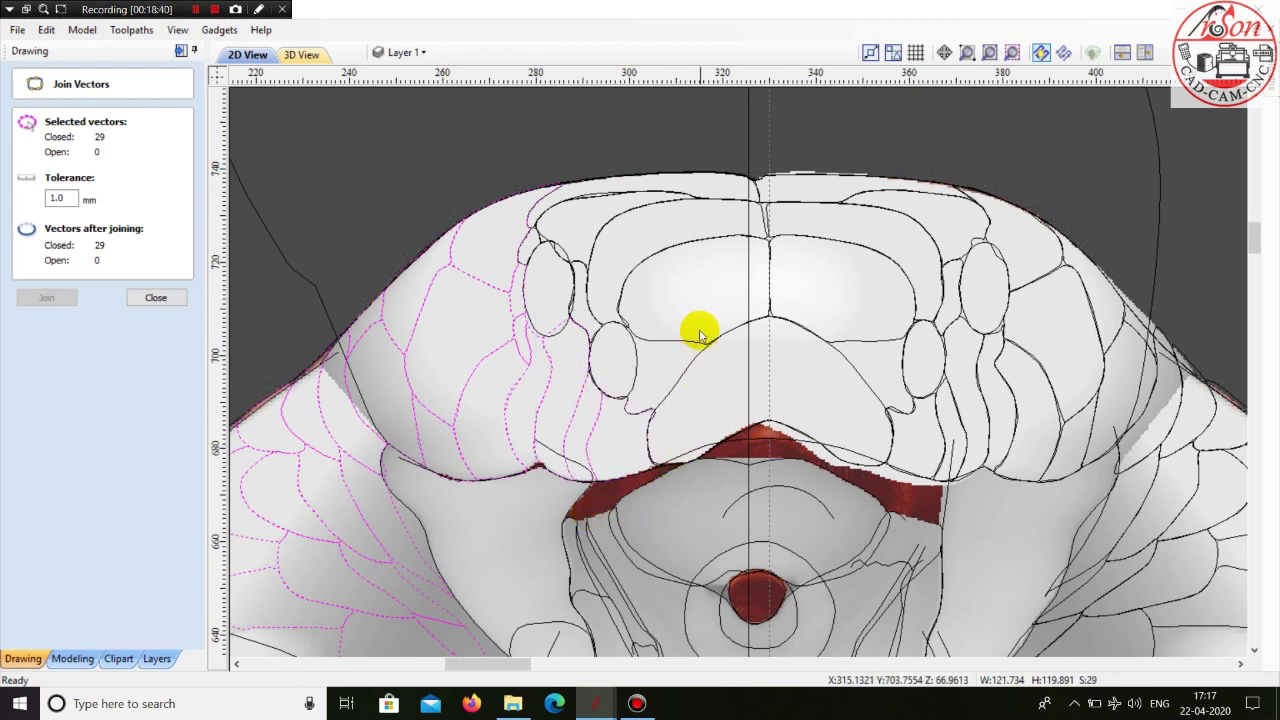
# - Add the central snout scale and the left forehead scale outlines to the selection
pyautogui.scroll(2, 660, 380)
pyautogui.keyDown('shift'); pyautogui.click(676, 430); pyautogui.keyUp('shift')
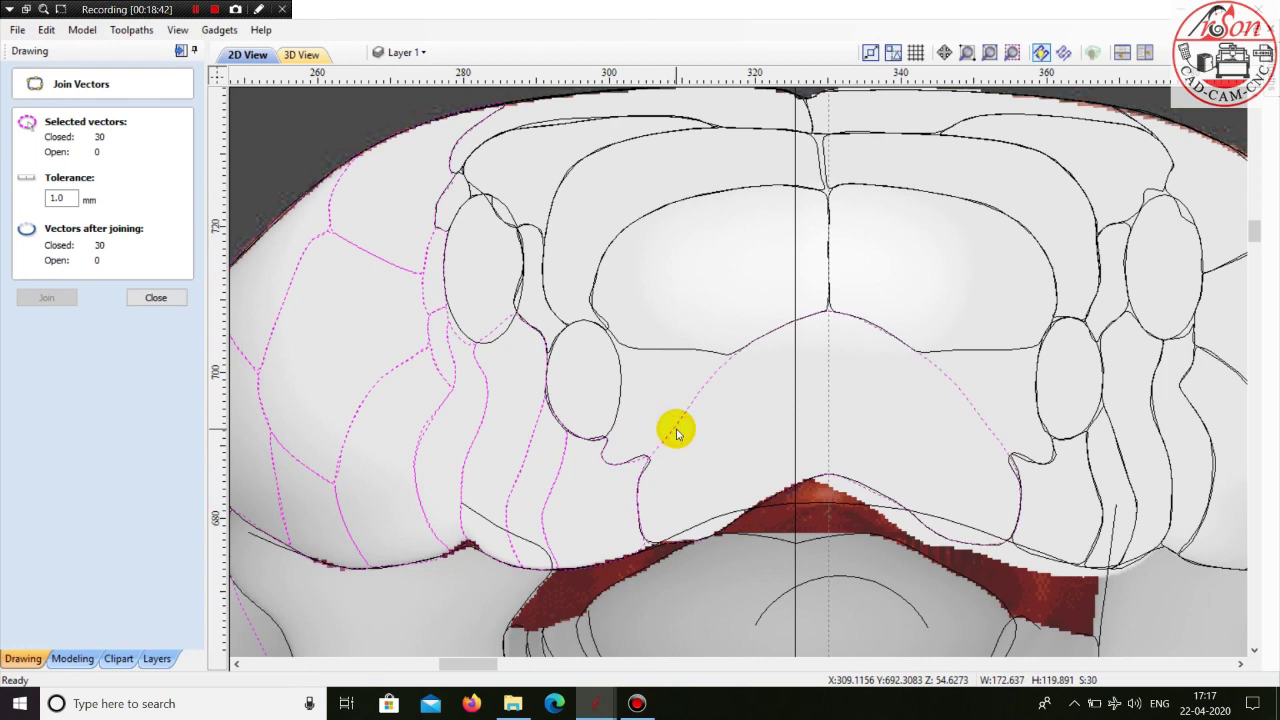
pyautogui.keyDown('shift'); pyautogui.click(635, 347); pyautogui.keyUp('shift')
pyautogui.scroll(-3, 573, 512)
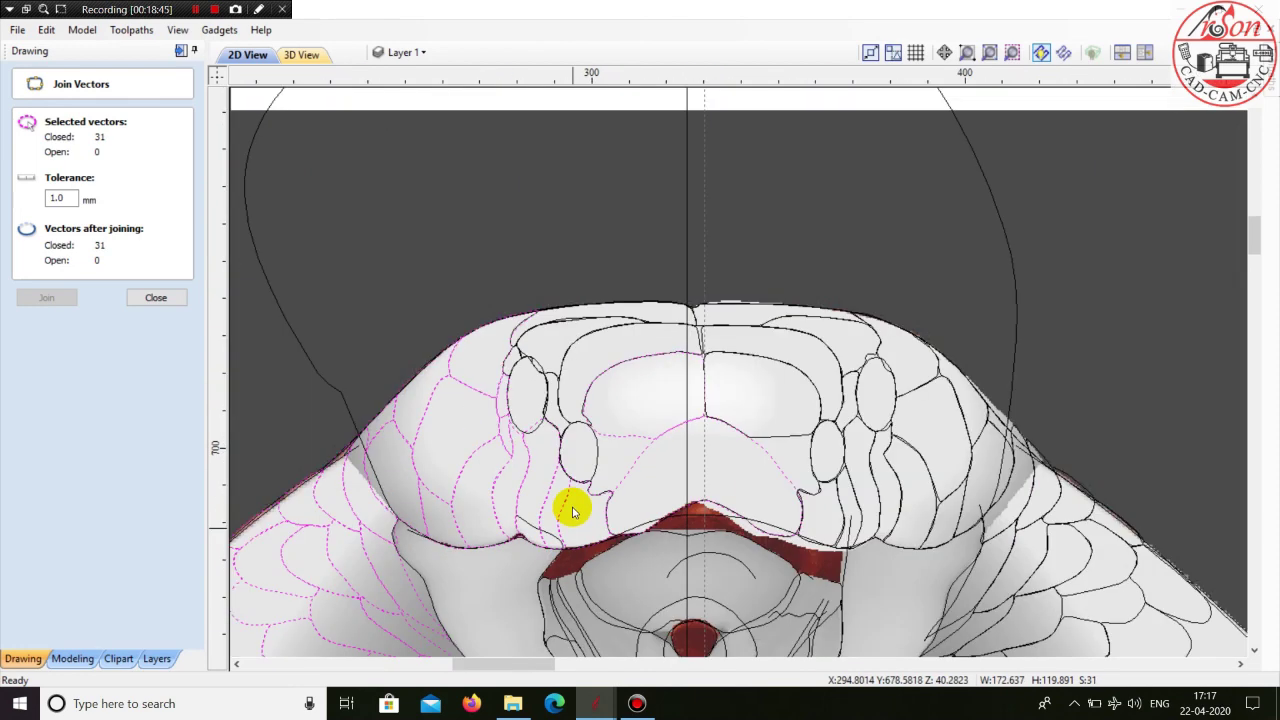
pyautogui.scroll(3, 543, 451)
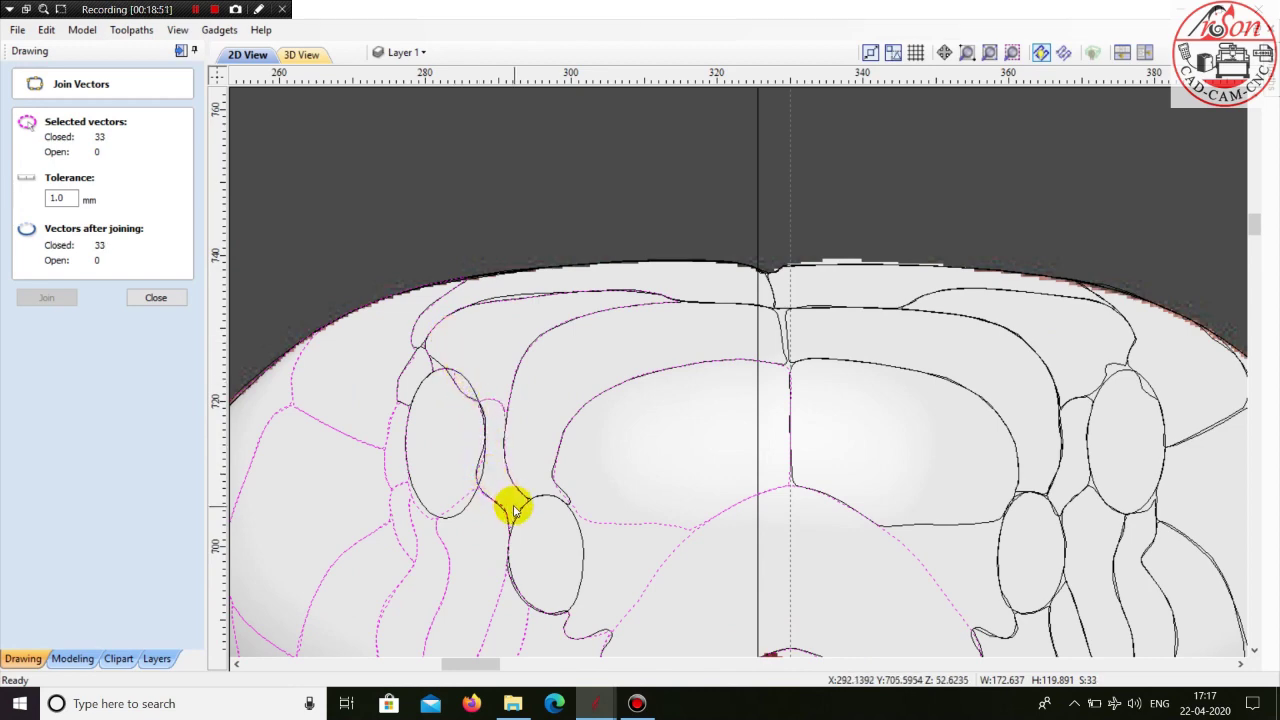
# - Add the brow and small scale outlines bordering the top of the left eye to the selection
pyautogui.scroll(-2, 530, 527)
pyautogui.scroll(3, 514, 343)
pyautogui.scroll(2, 437, 437)
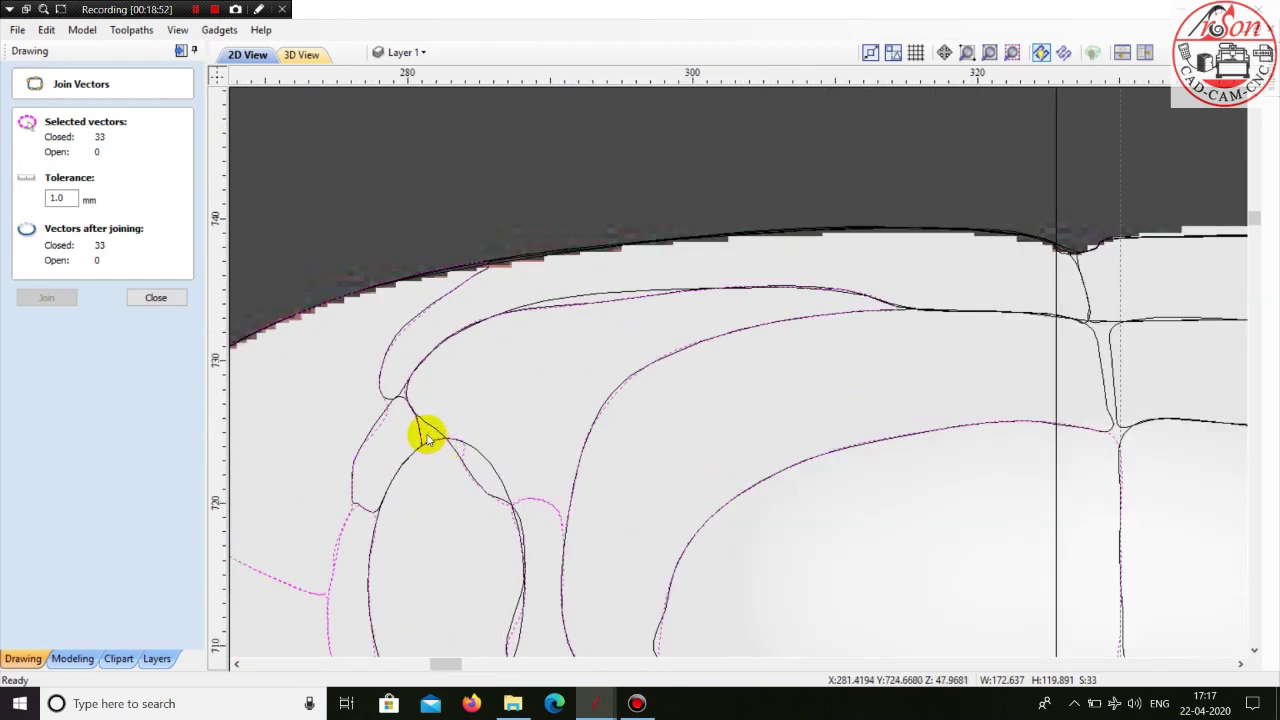
pyautogui.keyDown('shift'); pyautogui.click(425, 424); pyautogui.keyUp('shift')
pyautogui.scroll(2, 403, 402)
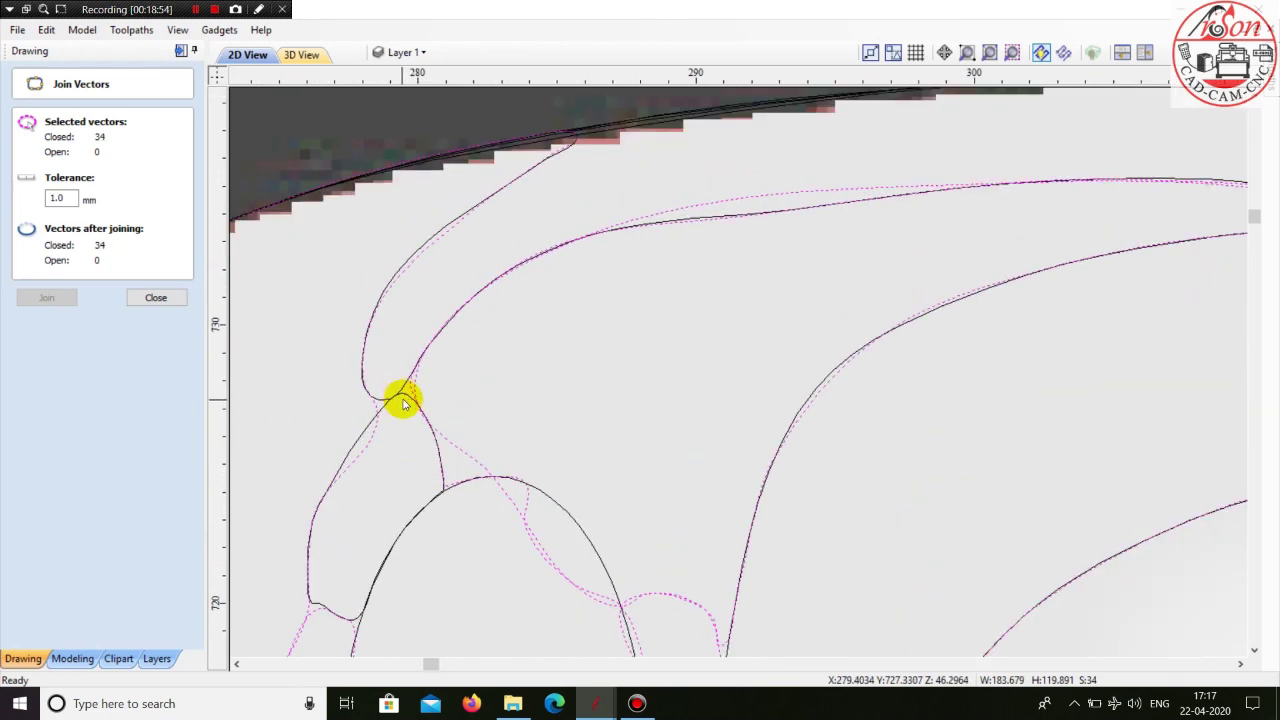
pyautogui.keyDown('shift'); pyautogui.click(405, 398); pyautogui.keyUp('shift')
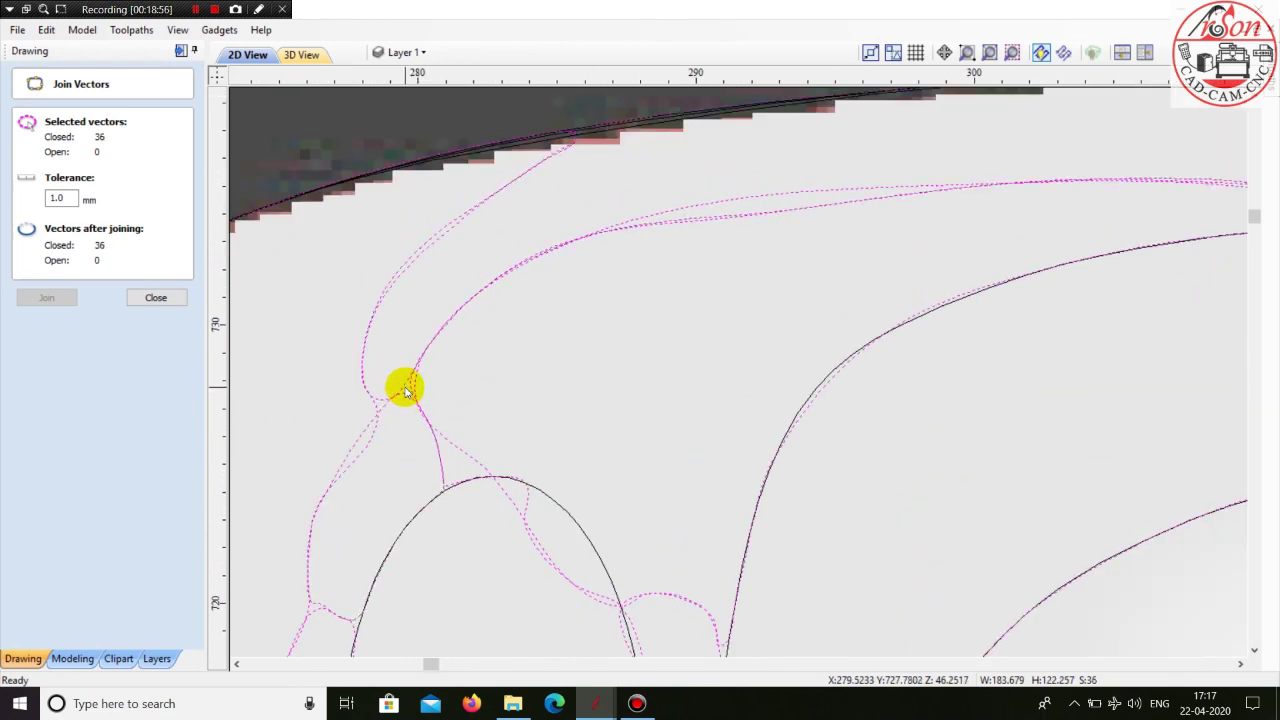
pyautogui.keyDown('shift'); pyautogui.click(380, 417); pyautogui.keyUp('shift')
pyautogui.scroll(-4, 386, 420)
pyautogui.scroll(-5, 691, 503)
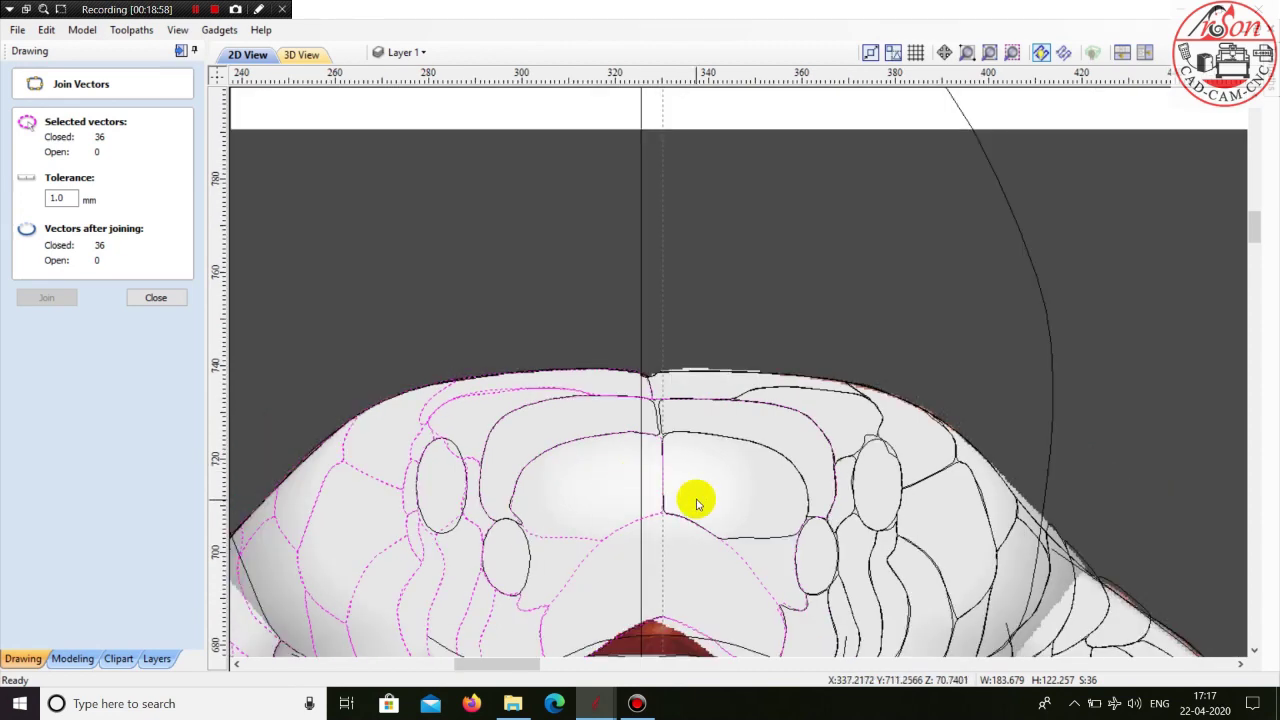
# - Add the right inner forehead scale and the outlines meeting at the narrow gap on the head's centreline to the selection
pyautogui.scroll(5, 760, 510)
pyautogui.scroll(1, 742, 483)
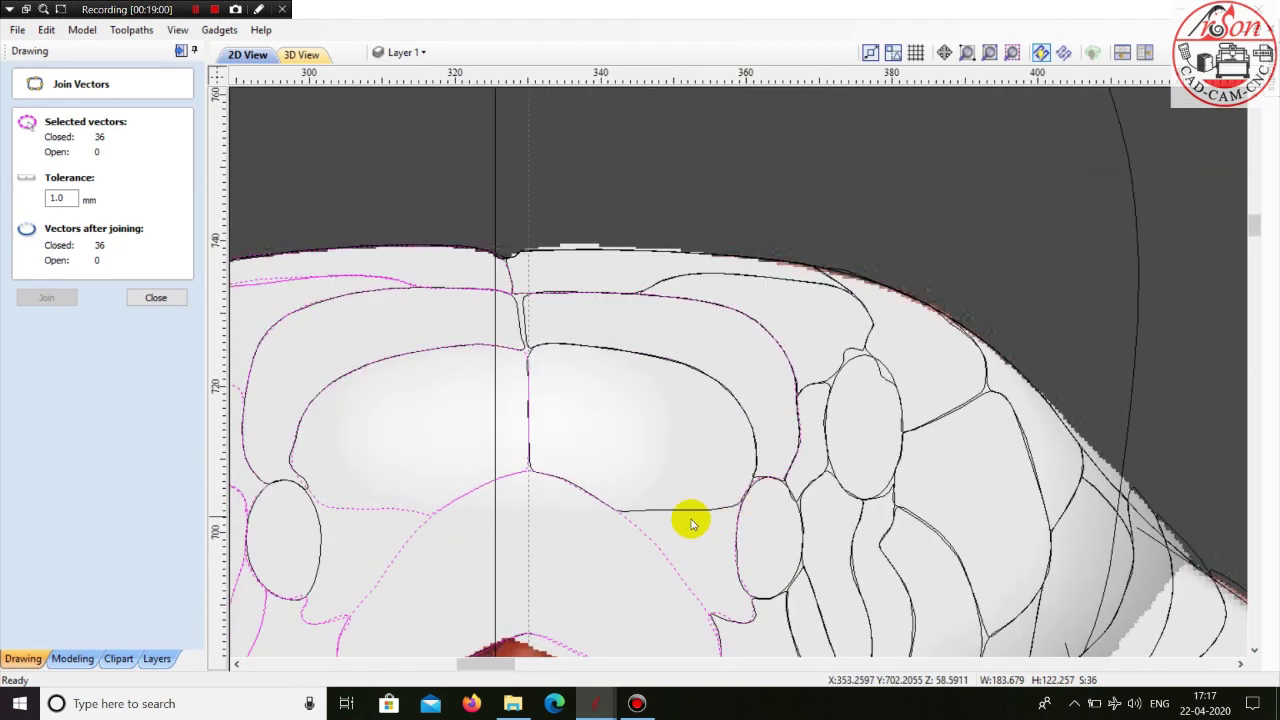
pyautogui.keyDown('shift'); pyautogui.click(677, 512); pyautogui.keyUp('shift')
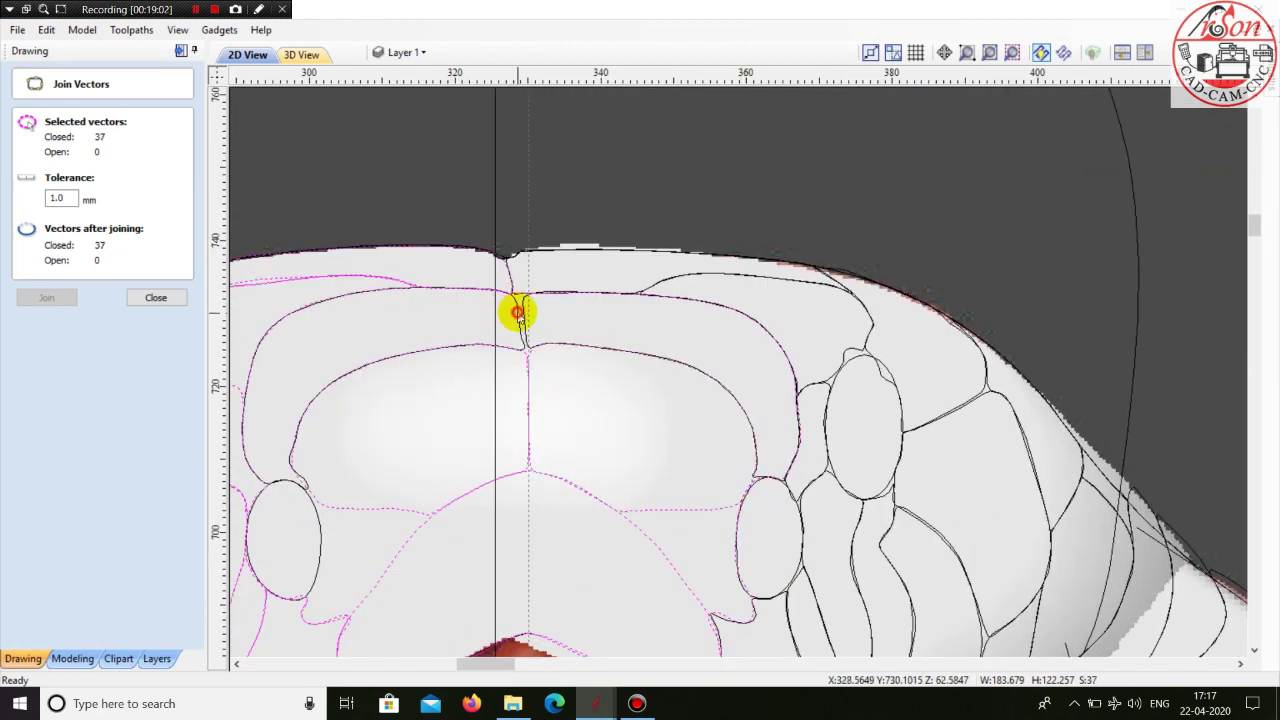
pyautogui.keyDown('shift'); pyautogui.click(517, 312); pyautogui.keyUp('shift')
pyautogui.scroll(3, 521, 309)
pyautogui.keyDown('shift'); pyautogui.click(526, 304); pyautogui.keyUp('shift')
pyautogui.scroll(-4, 468, 308)
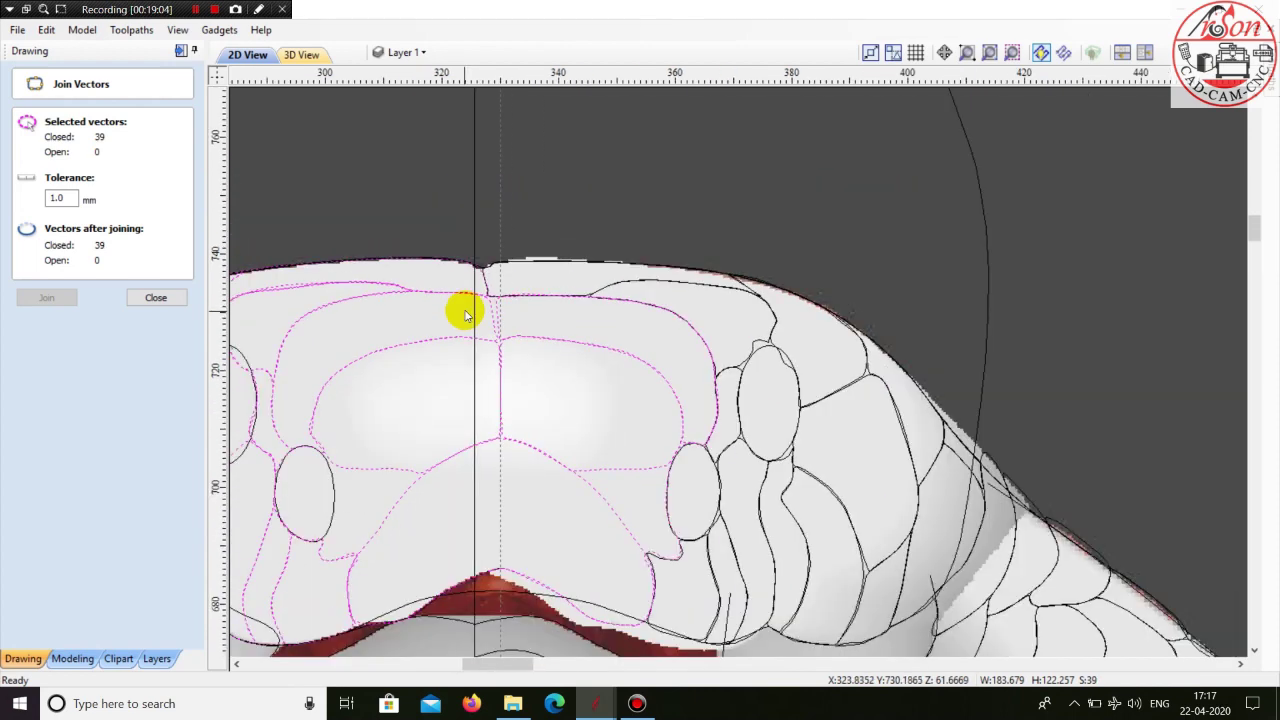
# - Add the right brow outlines and the small scales bordering the top of the right eye to the selection
pyautogui.scroll(-2, 465, 315)
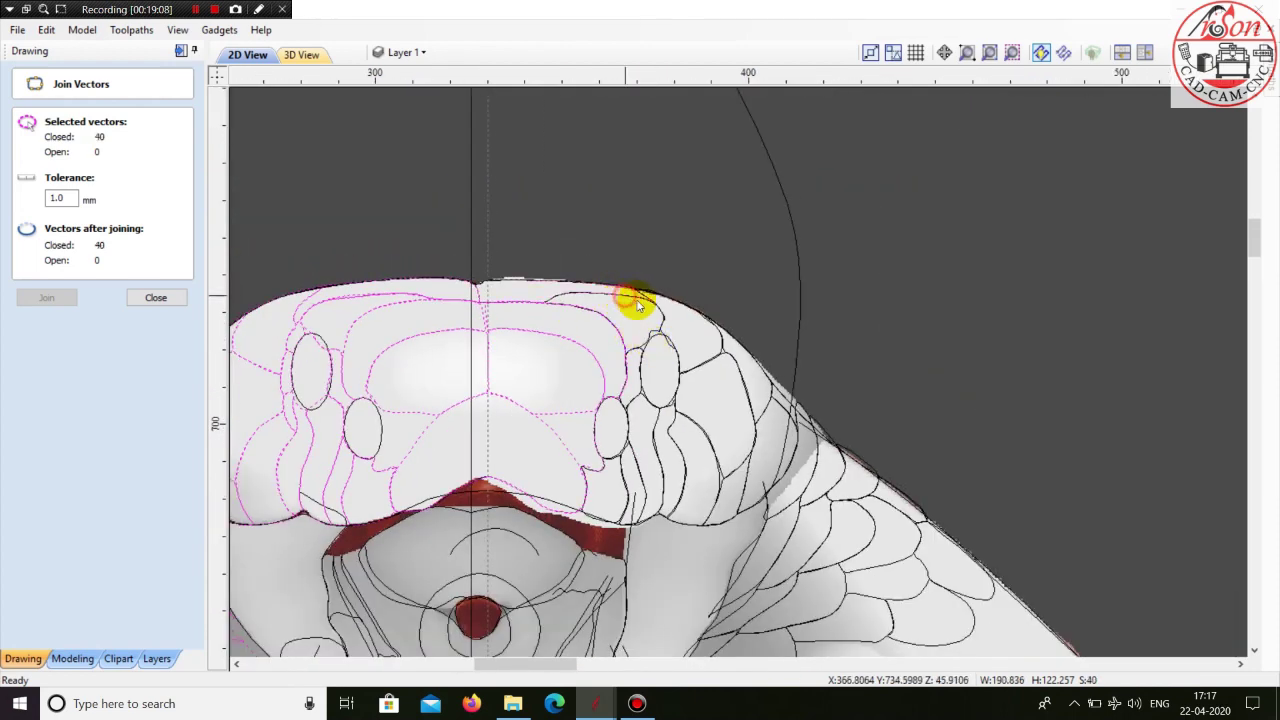
pyautogui.scroll(5, 636, 304)
pyautogui.scroll(-3, 486, 366)
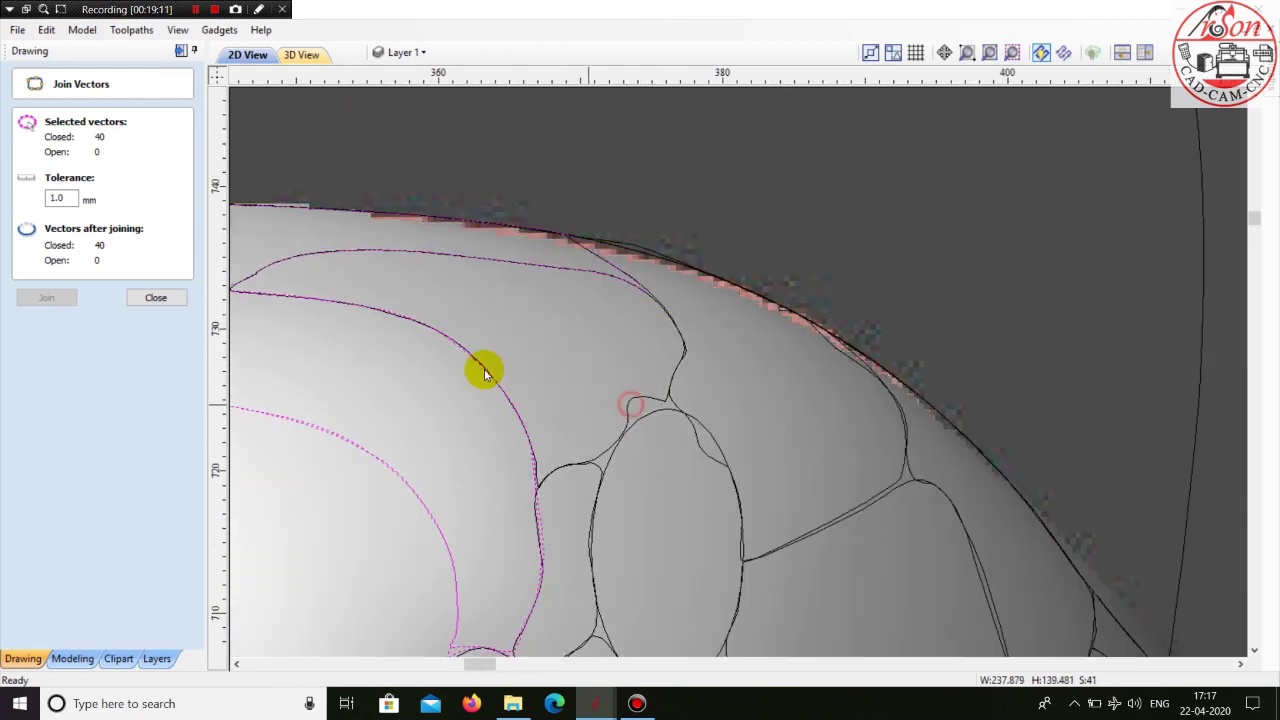
pyautogui.scroll(2, 517, 363)
pyautogui.keyDown('shift'); pyautogui.click(519, 366); pyautogui.keyUp('shift')
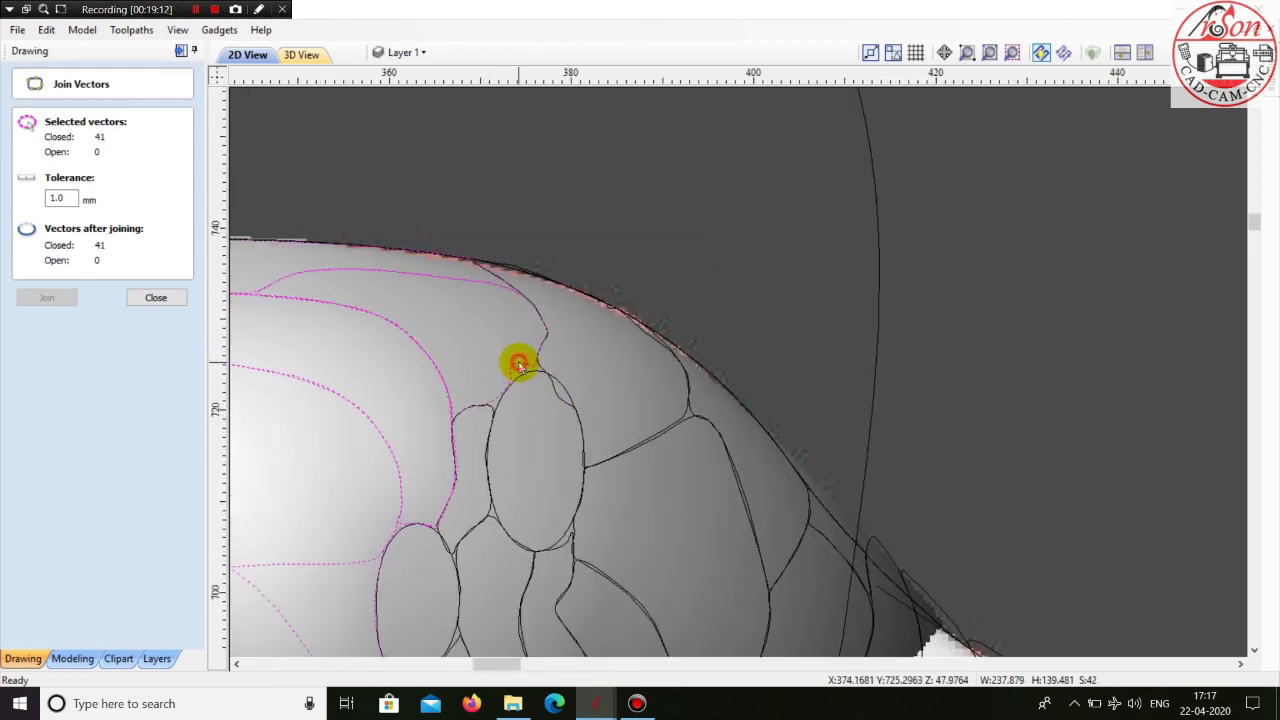
pyautogui.keyDown('shift'); pyautogui.click(558, 396); pyautogui.keyUp('shift')
pyautogui.scroll(3, 490, 410)
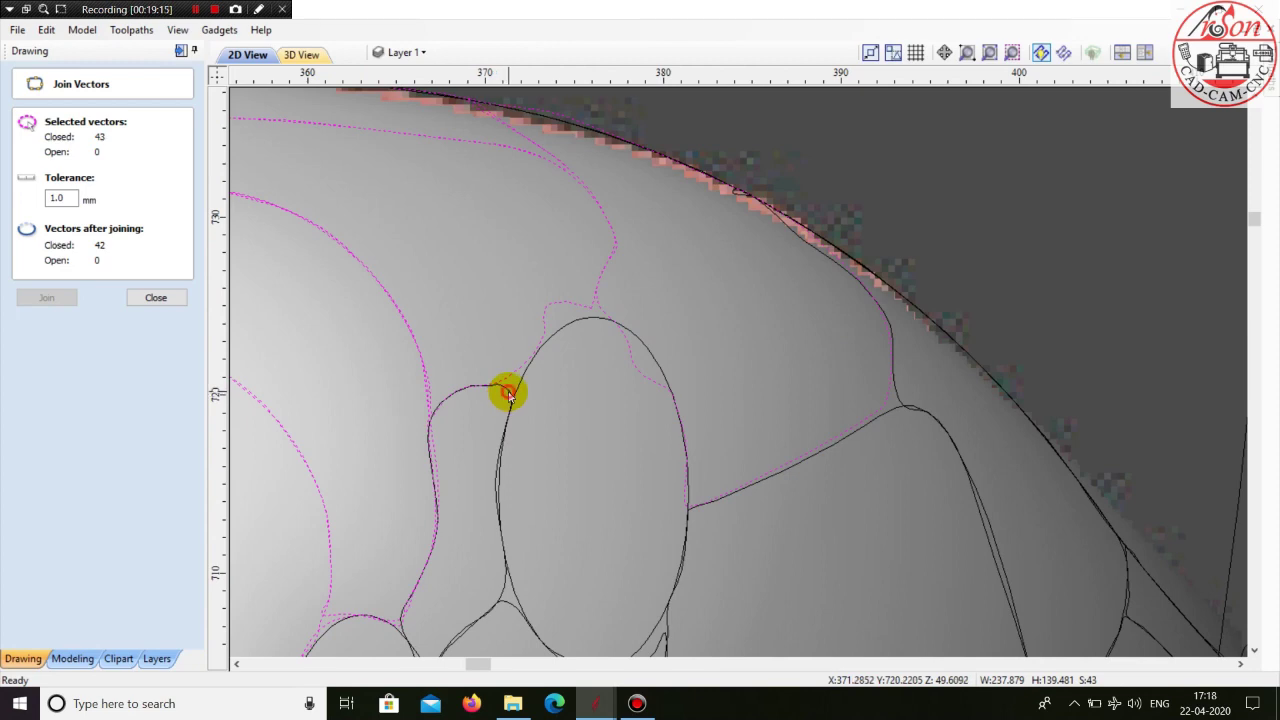
# - Add the narrow lip-scale outlines below the right nostril and right eye to the selection
pyautogui.scroll(-4, 515, 430)
pyautogui.scroll(3, 433, 436)
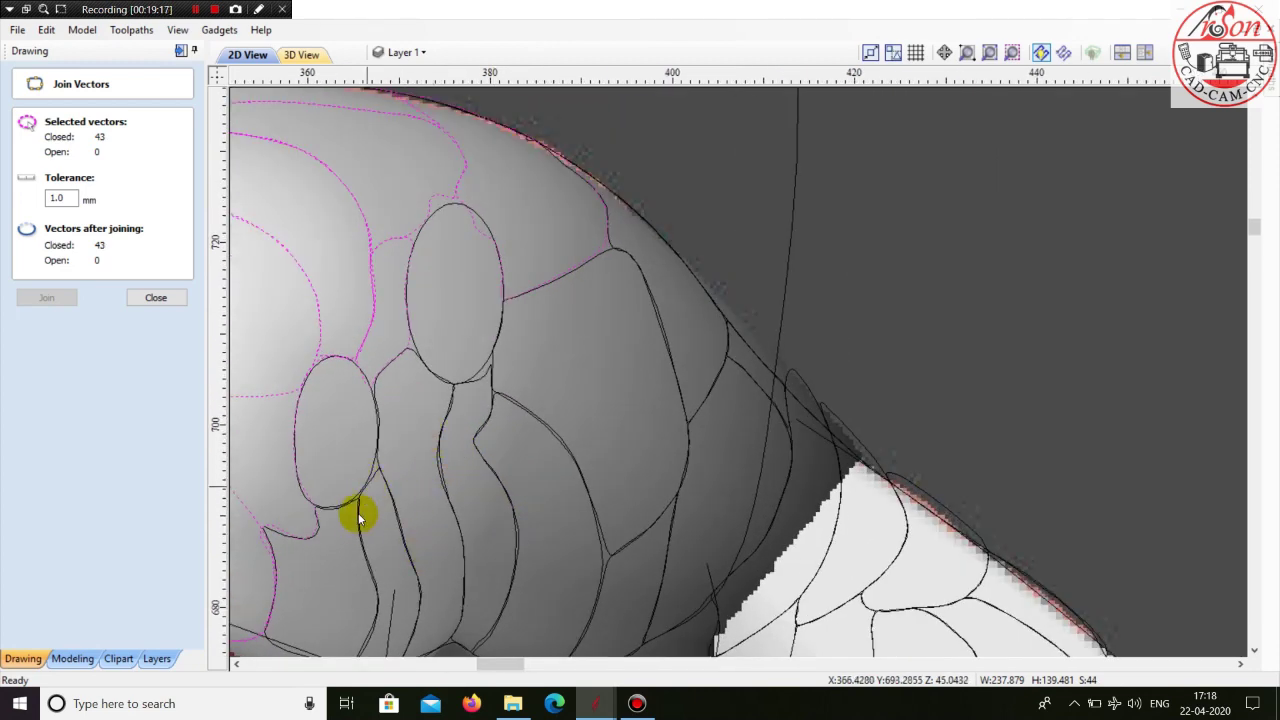
pyautogui.scroll(3, 334, 502)
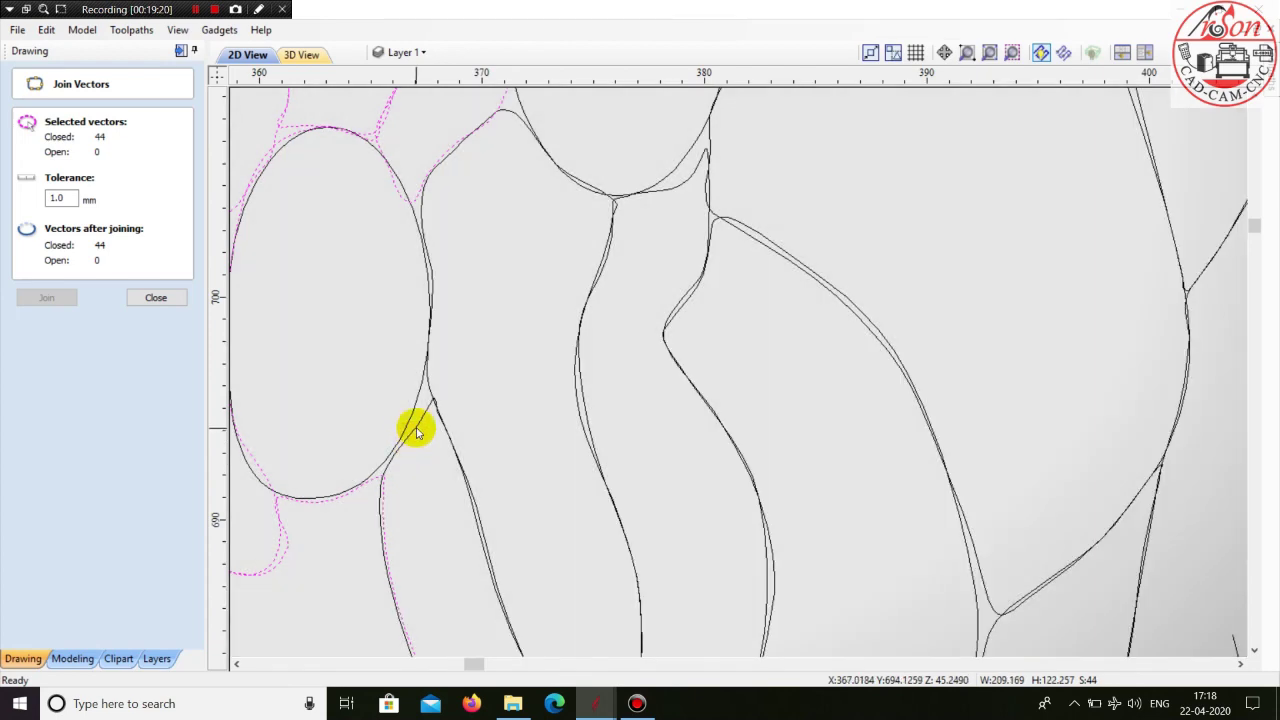
pyautogui.keyDown('shift'); pyautogui.click(418, 425); pyautogui.keyUp('shift')
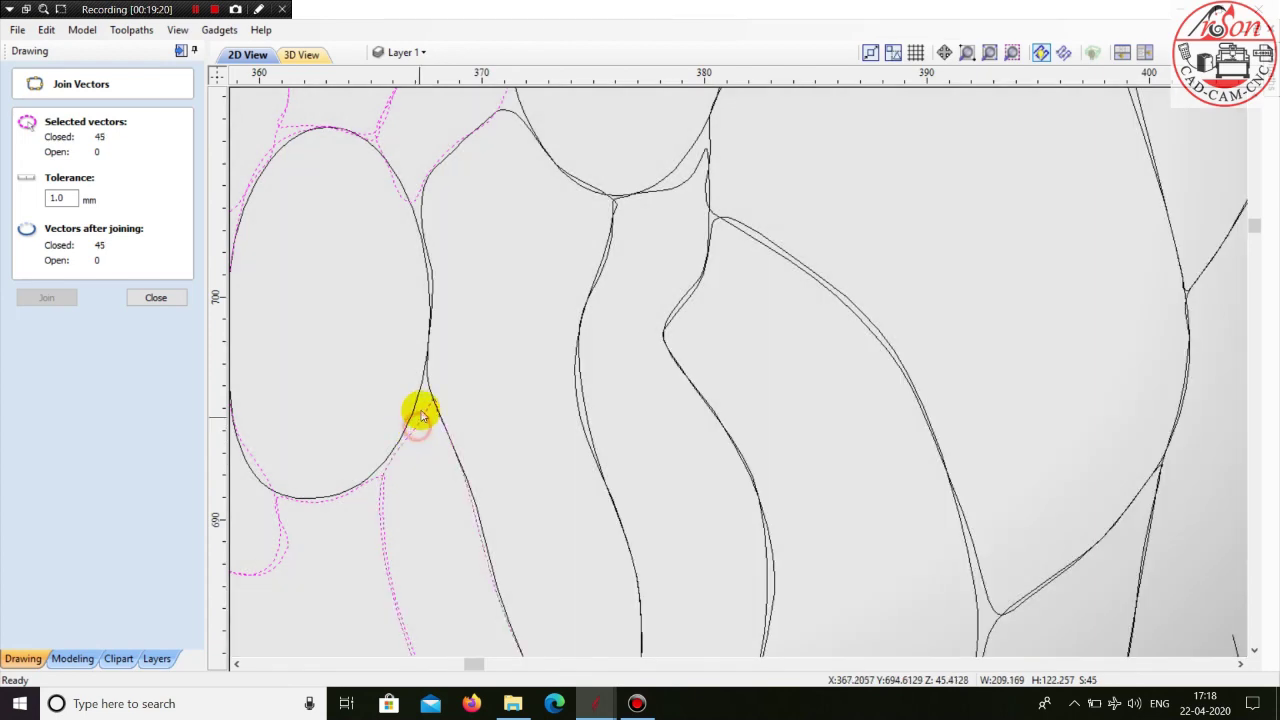
pyautogui.keyDown('shift'); pyautogui.click(425, 389); pyautogui.keyUp('shift')
pyautogui.scroll(1, 551, 263)
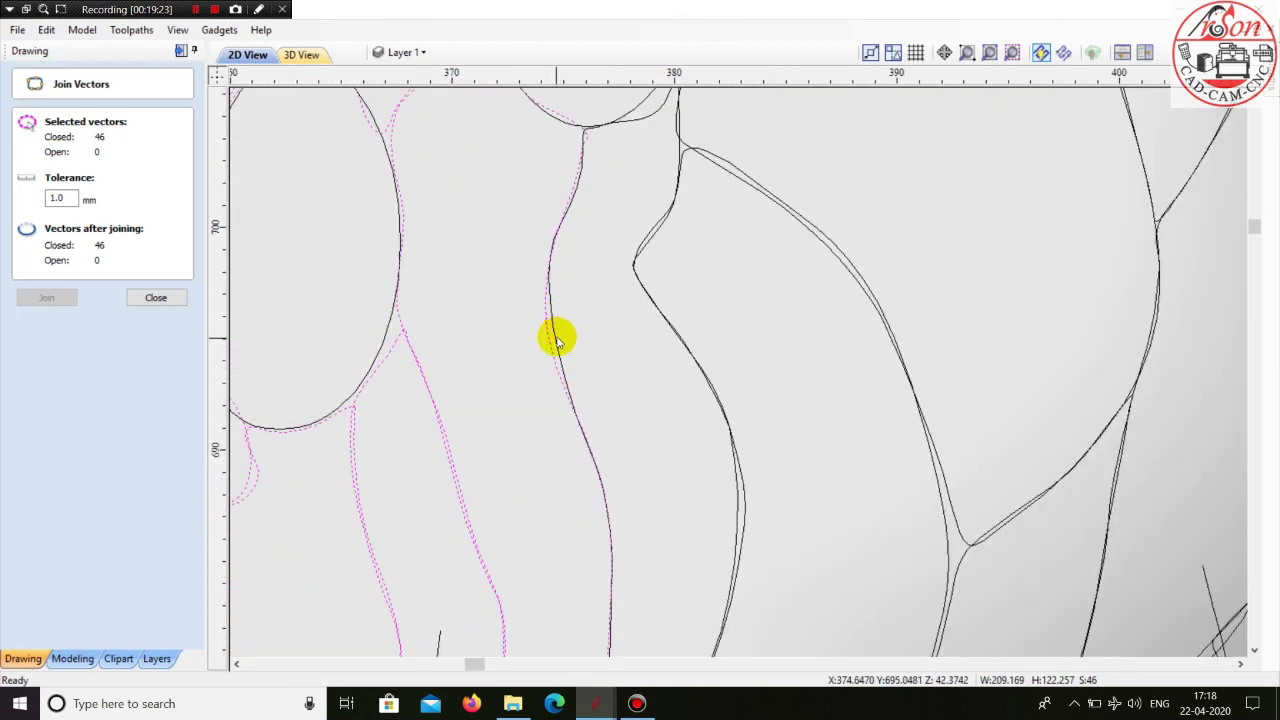
pyautogui.keyDown('shift'); pyautogui.click(557, 341); pyautogui.keyUp('shift')
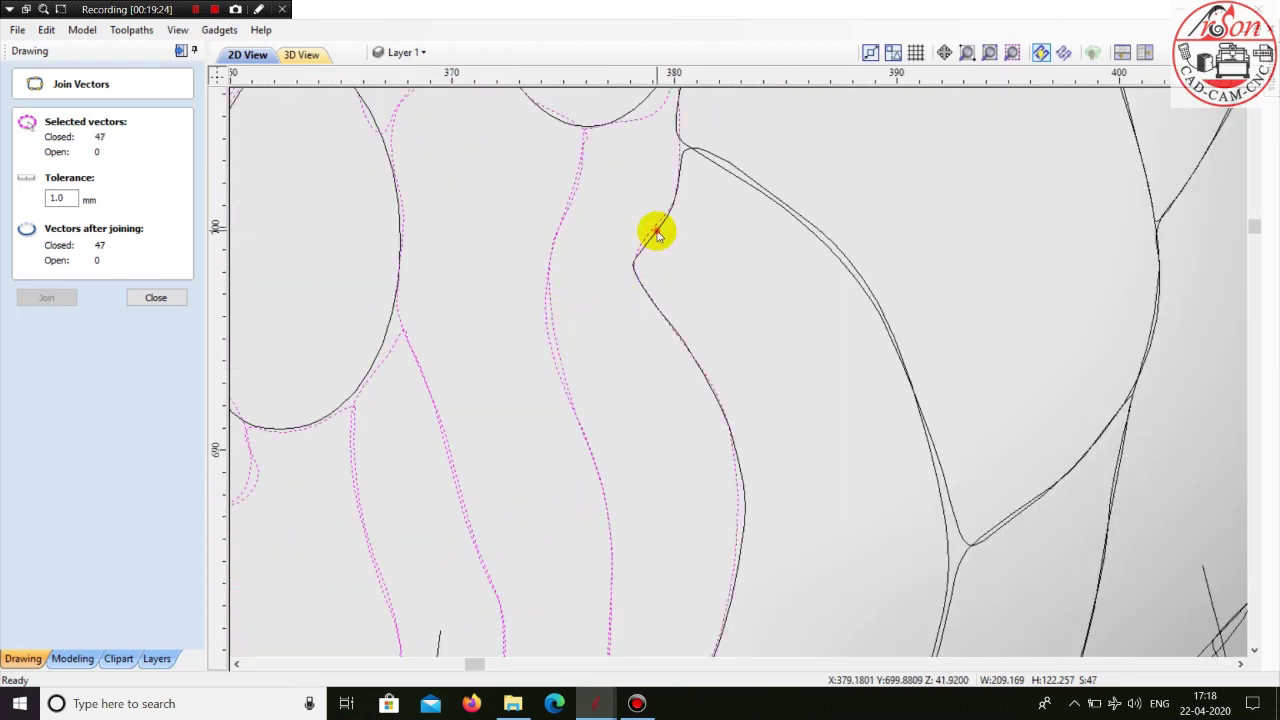
pyautogui.keyDown('shift'); pyautogui.click(657, 234); pyautogui.keyUp('shift')
pyautogui.scroll(-4, 466, 266)
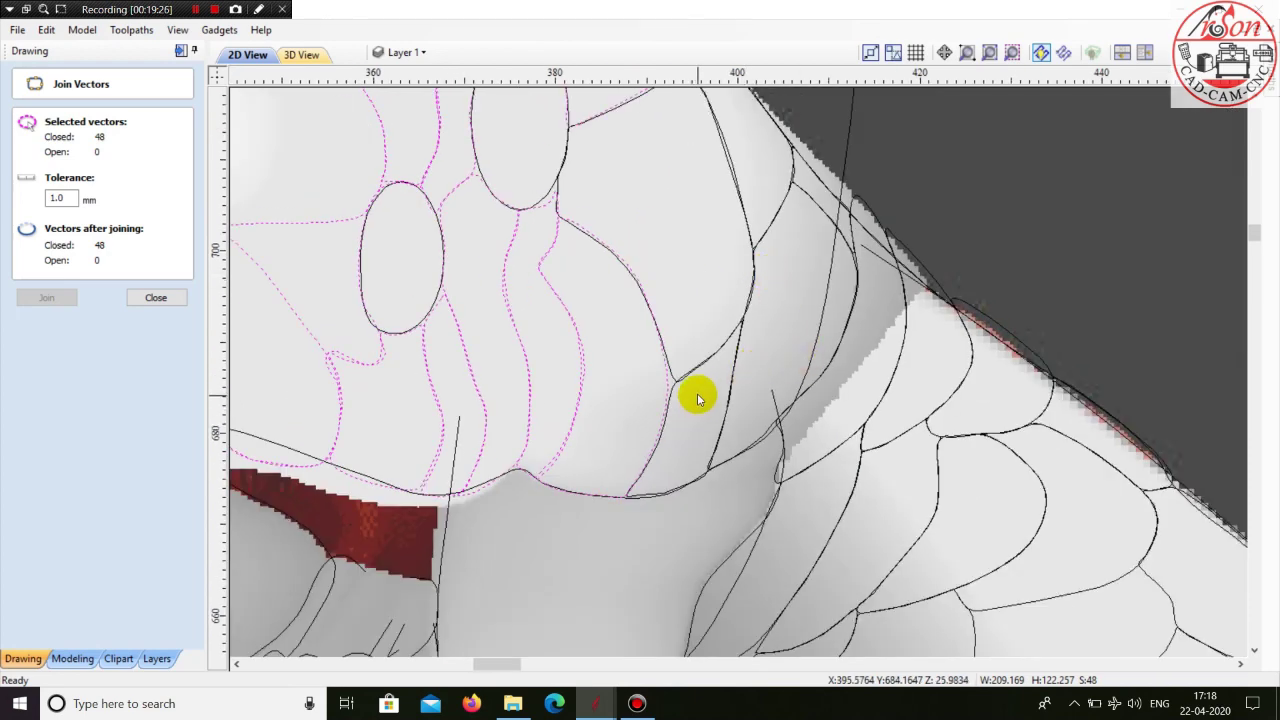
# - Add the large cheek scale beside the right eye and the lip scale beneath it to the selection
pyautogui.scroll(2, 698, 399)
pyautogui.keyDown('shift'); pyautogui.click(657, 362); pyautogui.keyUp('shift')
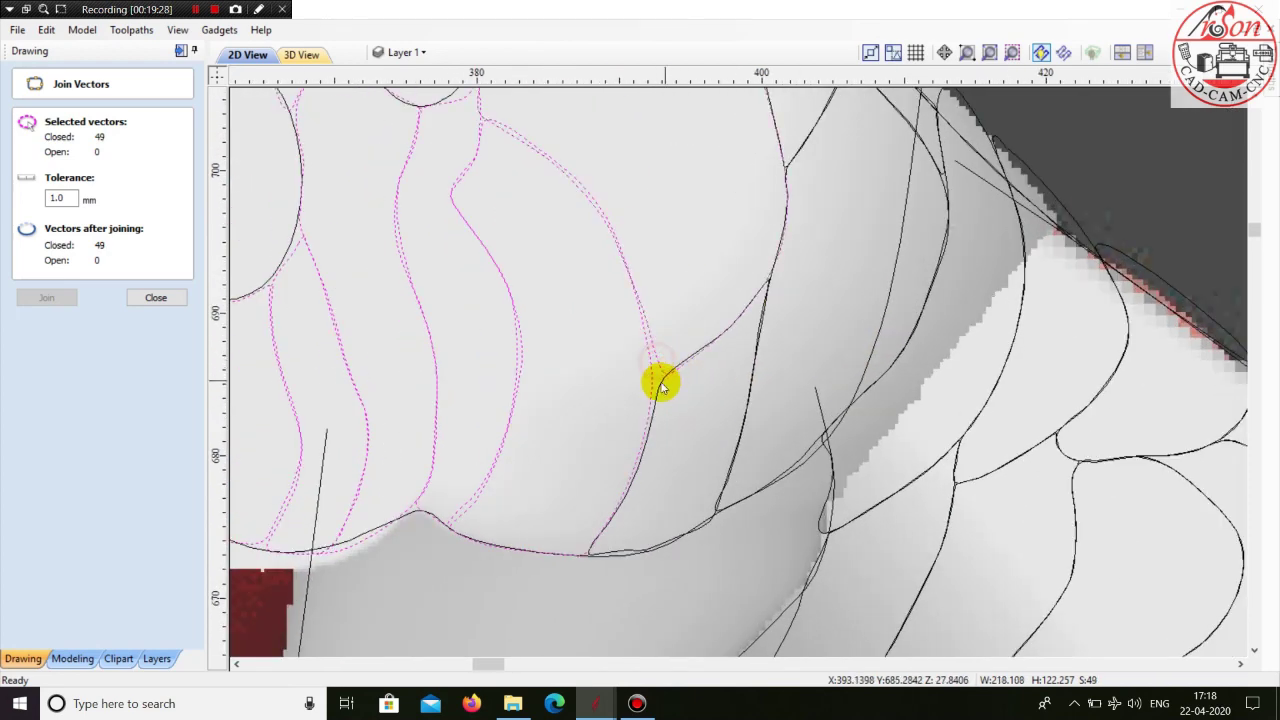
pyautogui.keyDown('shift'); pyautogui.click(660, 383); pyautogui.keyUp('shift')
pyautogui.scroll(-3, 595, 508)
pyautogui.scroll(2, 720, 272)
pyautogui.scroll(2, 690, 302)
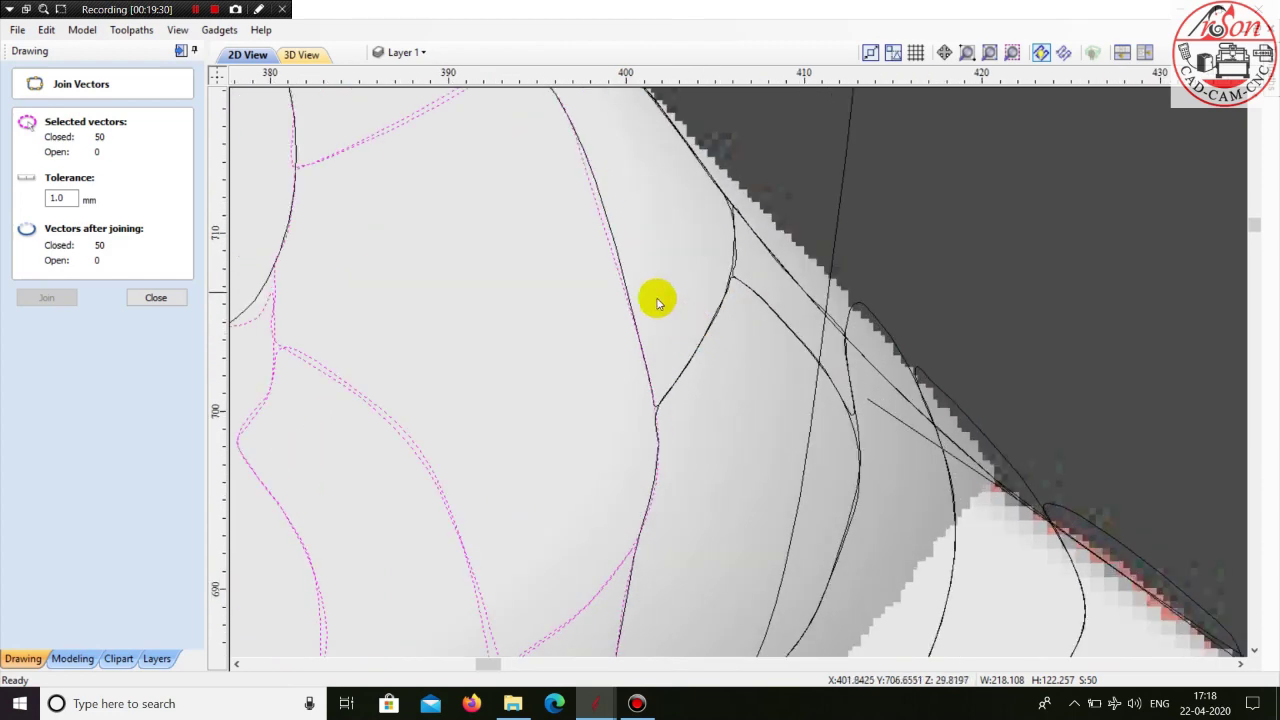
# - Add the outer cheek-scale outlines along the right edge of the head to the selection
pyautogui.scroll(-2, 612, 130)
pyautogui.scroll(2, 560, 190)
pyautogui.keyDown('shift'); pyautogui.click(546, 212); pyautogui.keyUp('shift')
pyautogui.scroll(-3, 546, 212)
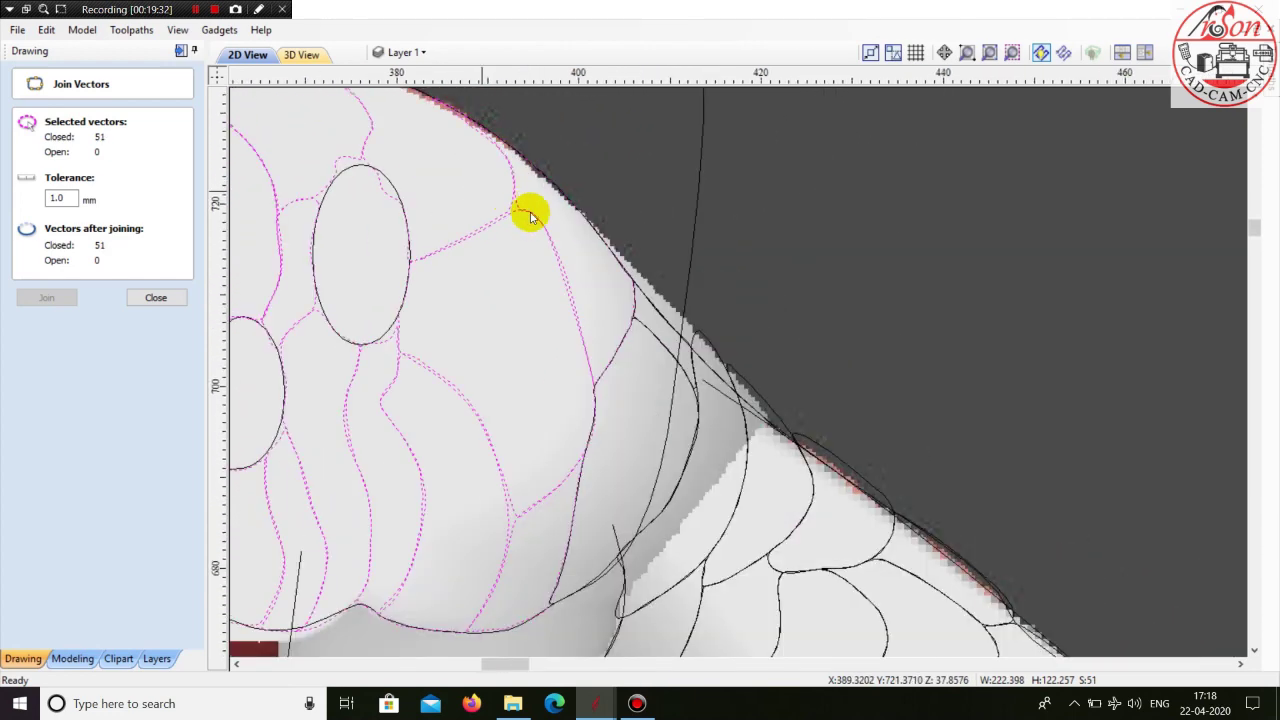
pyautogui.keyDown('shift'); pyautogui.click(648, 332); pyautogui.keyUp('shift')
pyautogui.scroll(6, 700, 363)
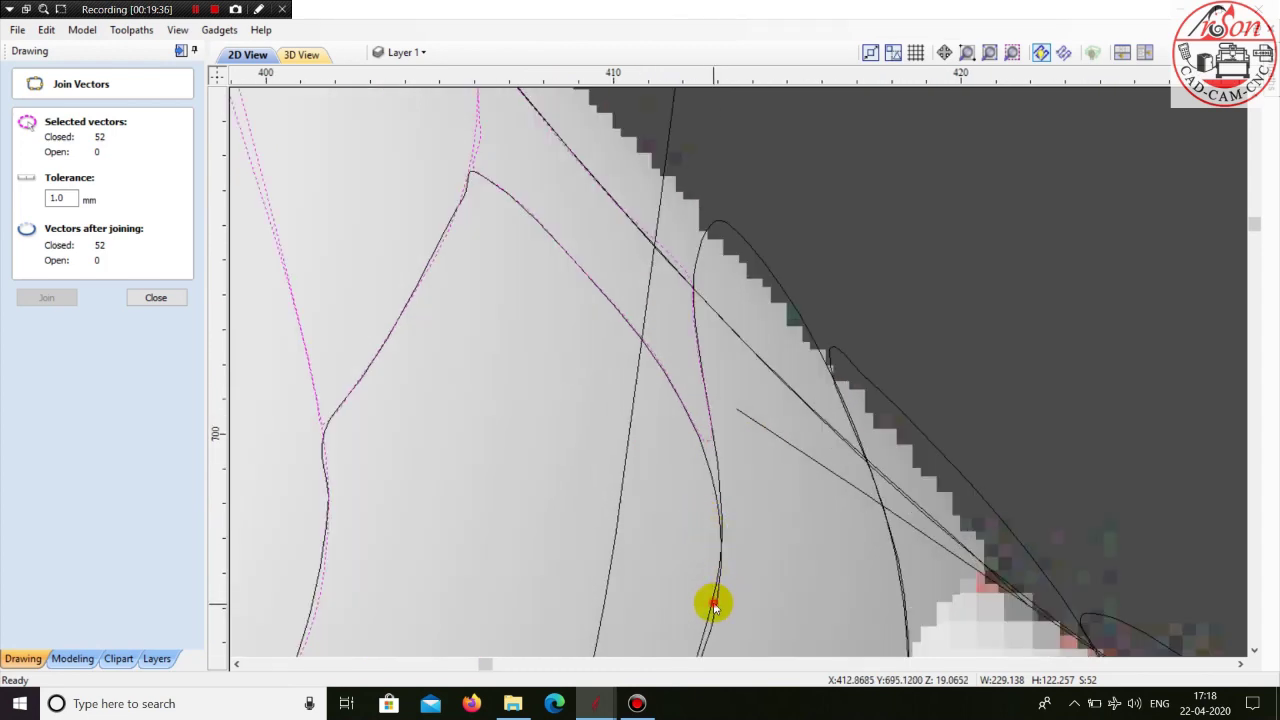
pyautogui.keyDown('shift'); pyautogui.click(713, 605); pyautogui.keyUp('shift')
pyautogui.scroll(-6, 686, 509)
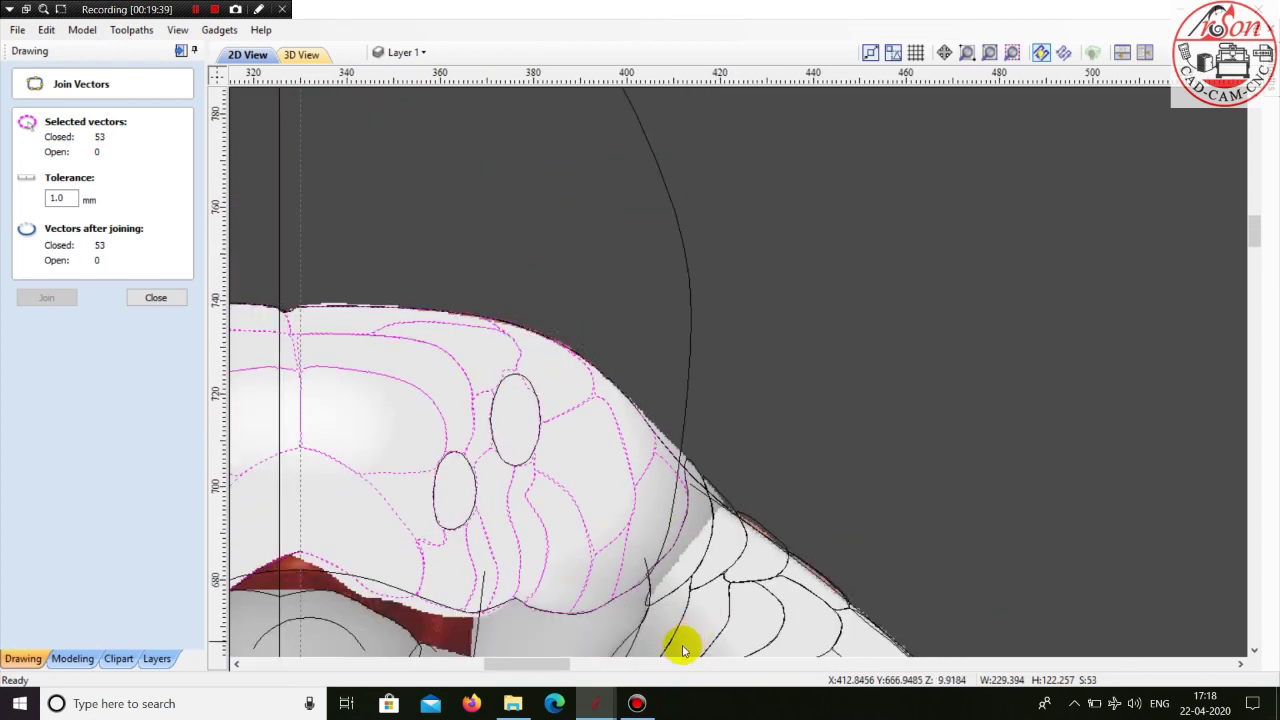
# - Add the first neck-scale outlines where the right side of the head meets the hood to the selection
pyautogui.scroll(10, 683, 651)
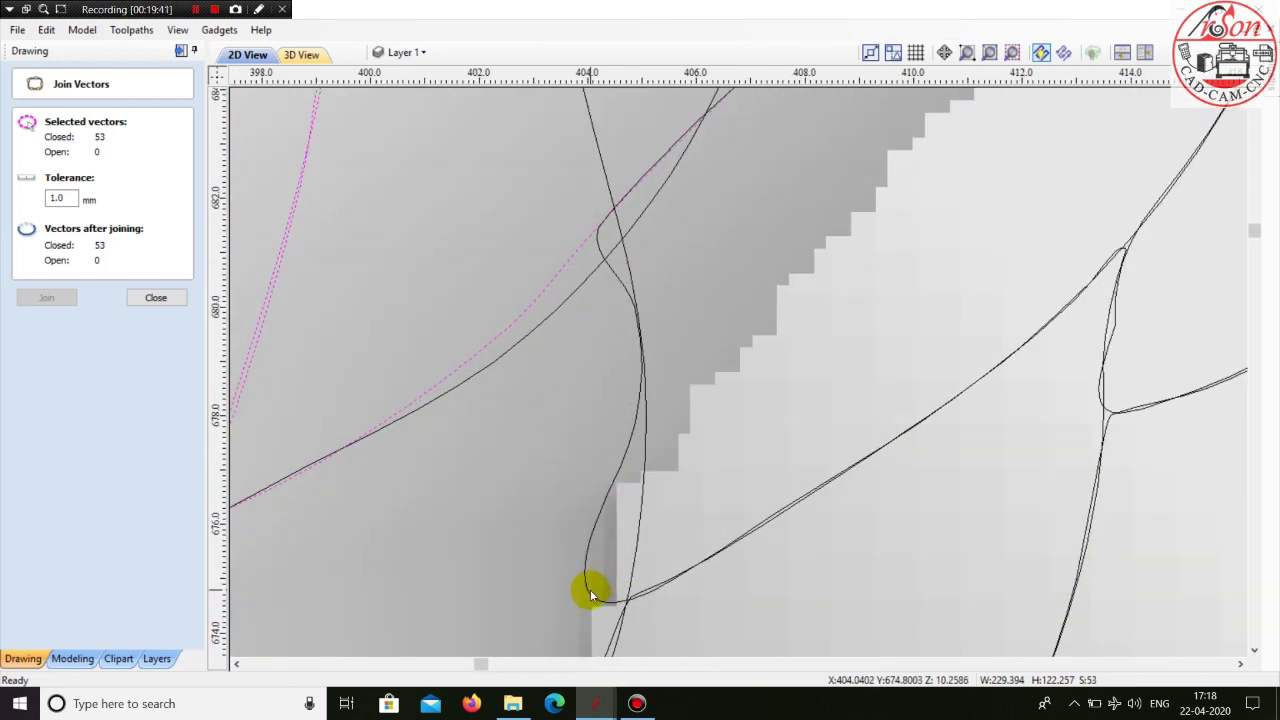
pyautogui.keyDown('shift'); pyautogui.click(591, 595); pyautogui.keyUp('shift')
pyautogui.scroll(-9, 620, 500)
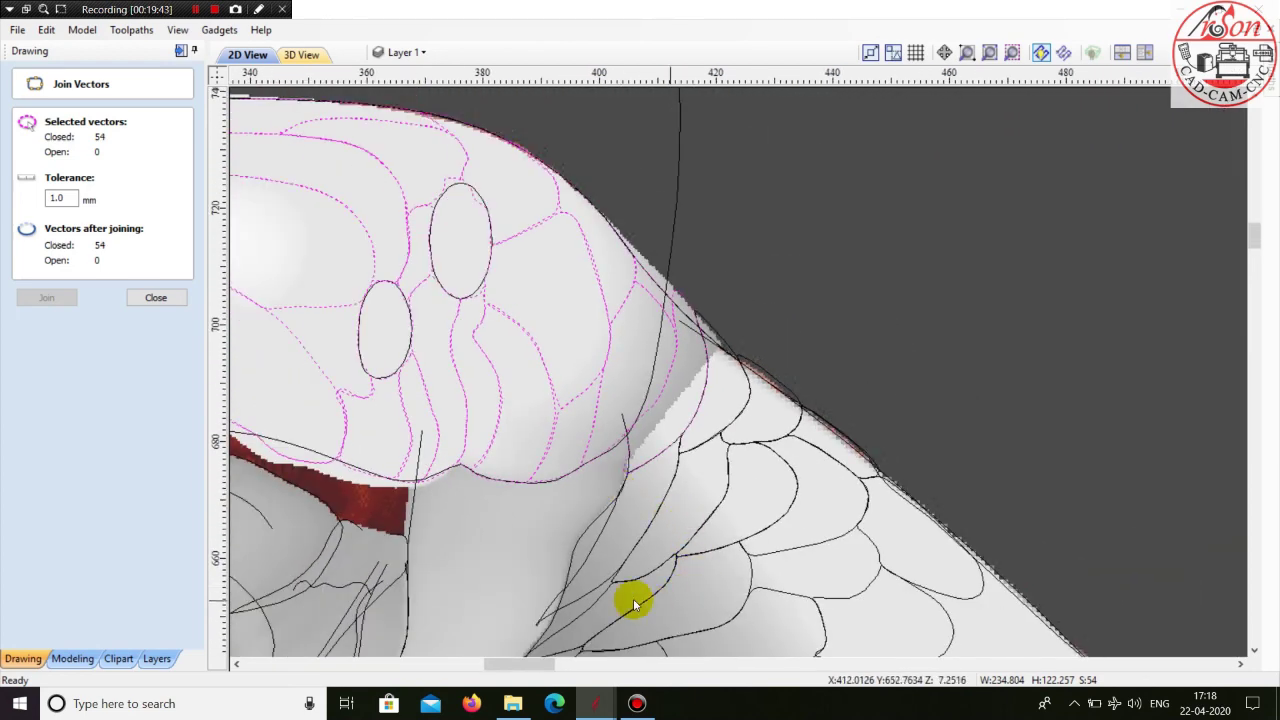
pyautogui.scroll(3, 600, 592)
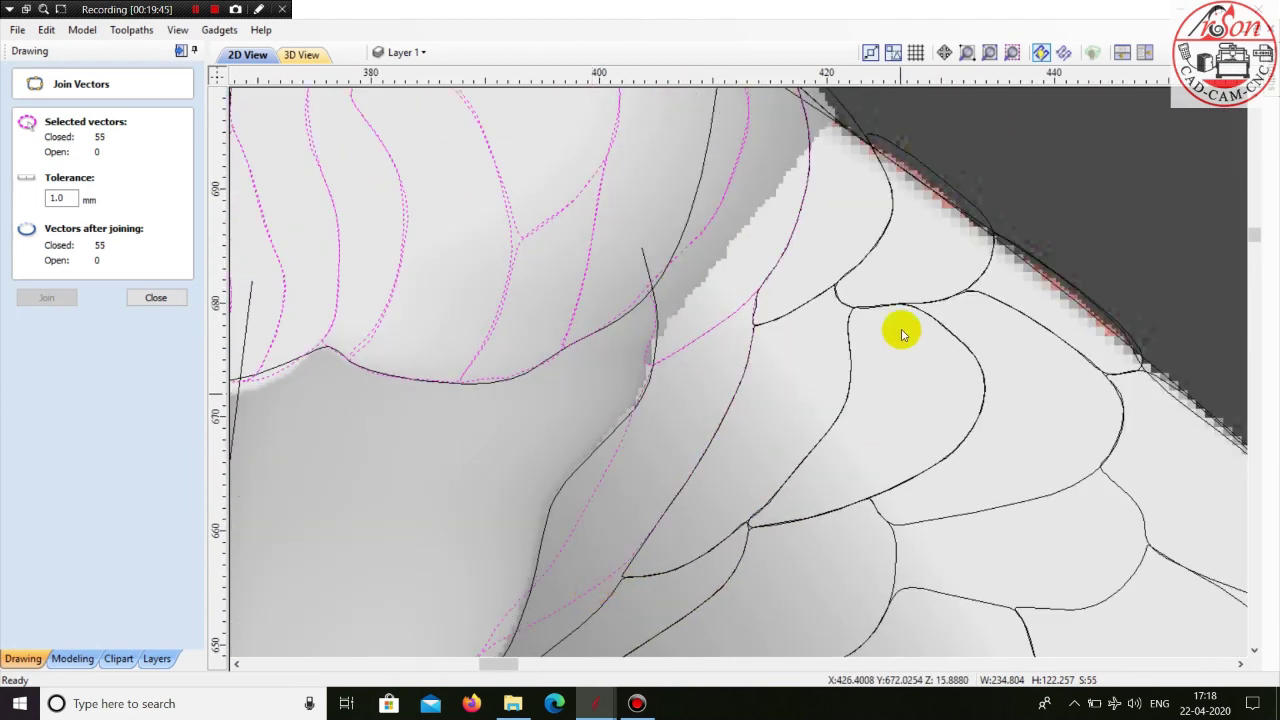
pyautogui.keyDown('shift'); pyautogui.click(851, 271); pyautogui.keyUp('shift')
pyautogui.scroll(1, 851, 265)
pyautogui.scroll(6, 854, 265)
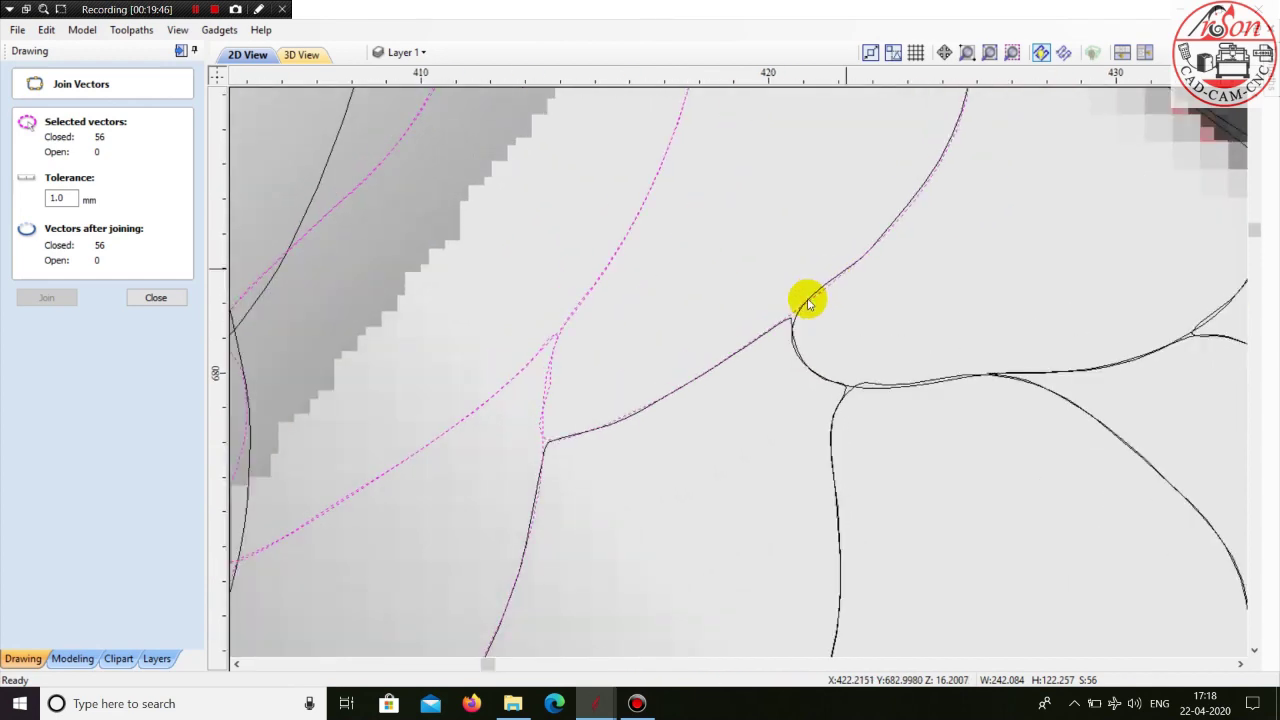
# - Add the upper right neck scales that meet near the hood's outer edge to the selection
pyautogui.keyDown('shift'); pyautogui.click(756, 370); pyautogui.keyUp('shift')
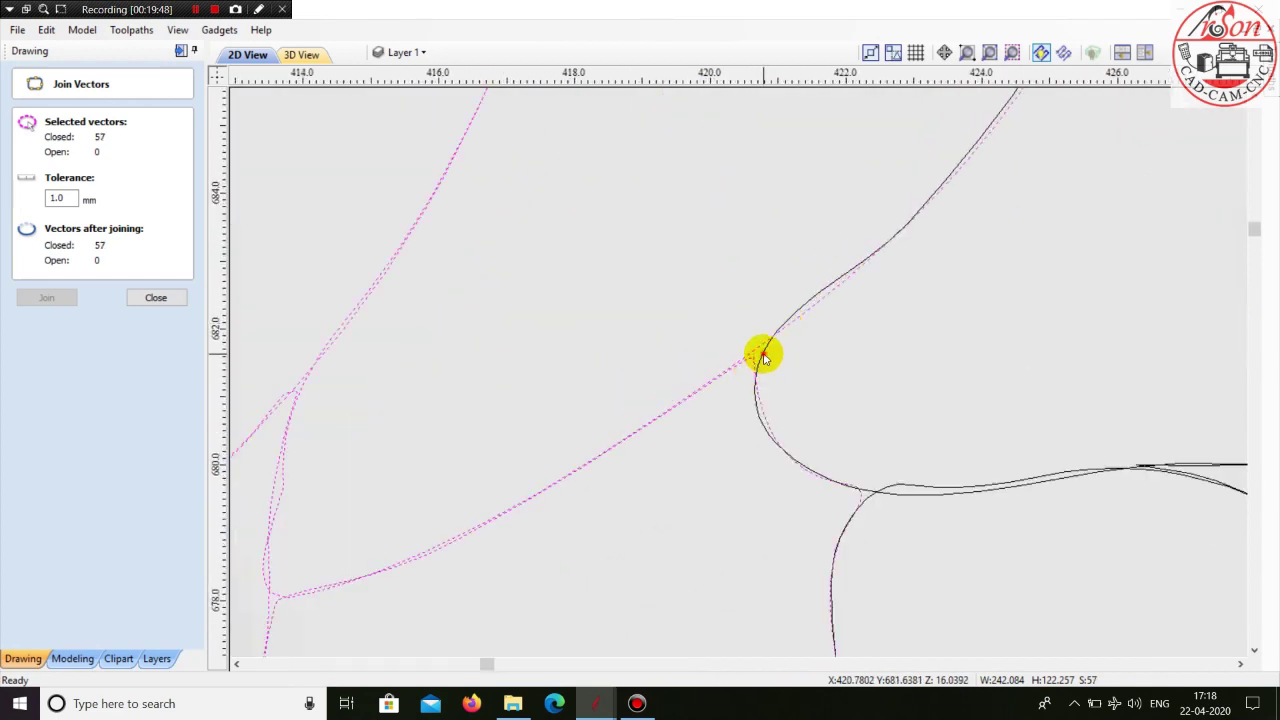
pyautogui.keyDown('shift'); pyautogui.click(764, 356); pyautogui.keyUp('shift')
pyautogui.scroll(-5, 681, 343)
pyautogui.scroll(4, 750, 391)
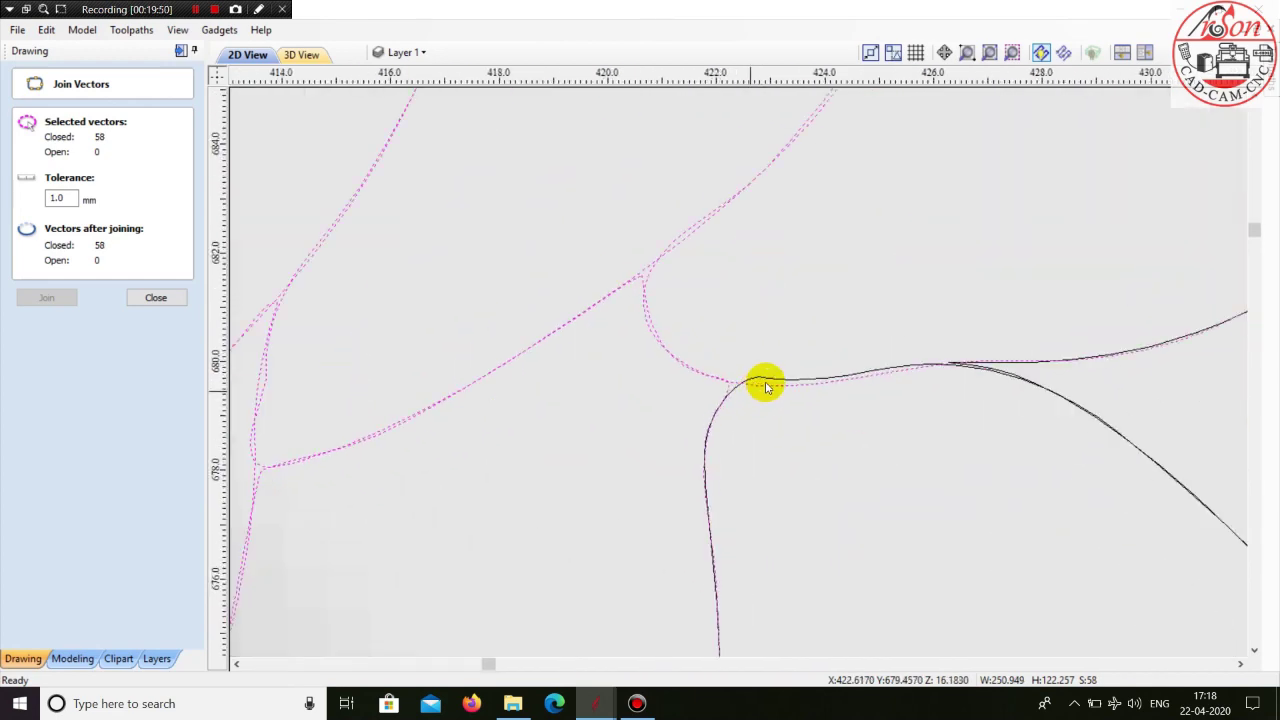
pyautogui.scroll(3, 765, 382)
pyautogui.keyDown('shift'); pyautogui.click(774, 367); pyautogui.keyUp('shift')
pyautogui.scroll(-6, 534, 304)
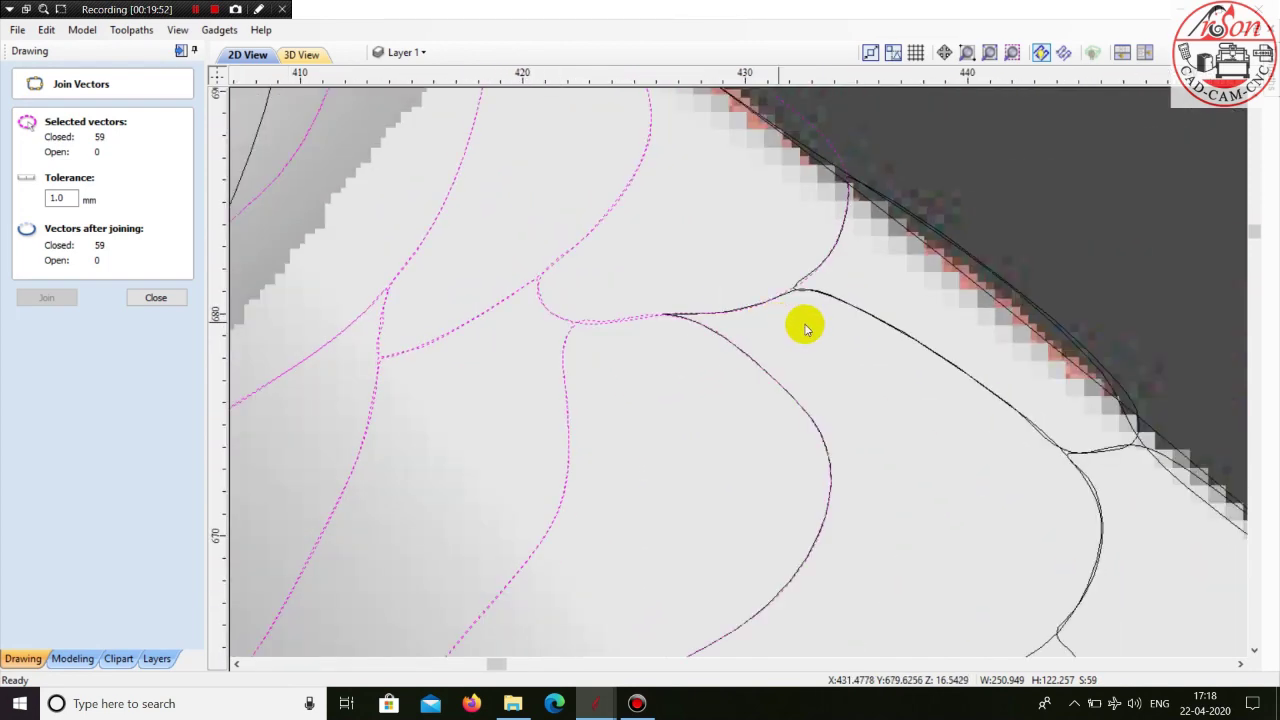
# - Add the next pair of right neck scales running down along the hood's outer edge to the selection
pyautogui.scroll(2, 870, 293)
pyautogui.keyDown('shift'); pyautogui.click(865, 294); pyautogui.keyUp('shift')
pyautogui.scroll(6, 694, 257)
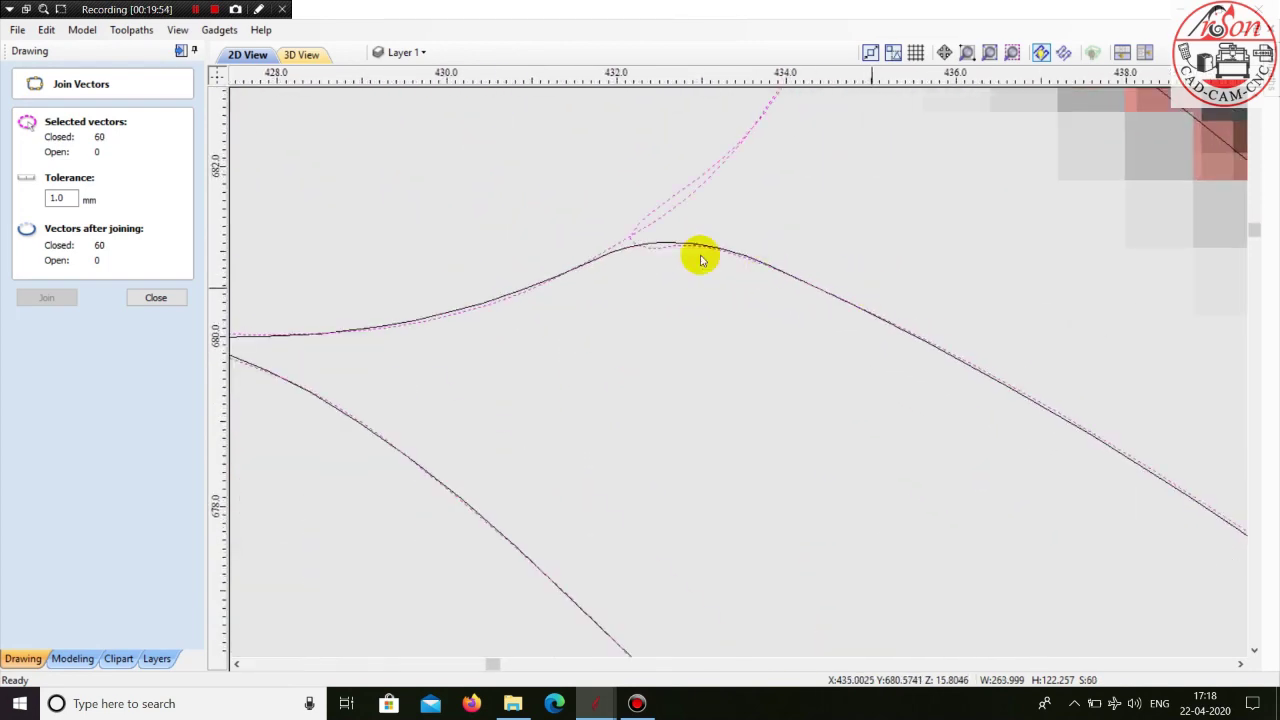
pyautogui.scroll(-10, 487, 229)
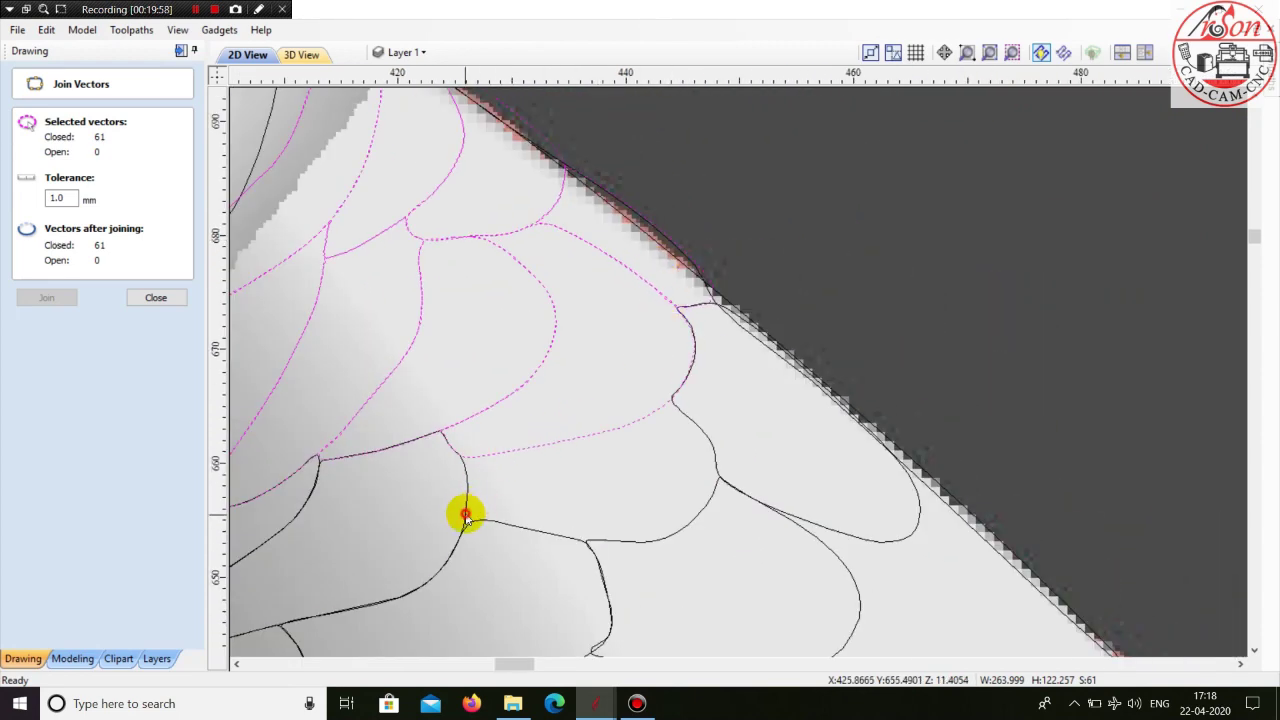
# - Add the lower row of right neck scales, out to the long scale at the hood's edge, to the selection
pyautogui.keyDown('shift'); pyautogui.click(465, 515); pyautogui.keyUp('shift')
pyautogui.keyDown('shift'); pyautogui.click(486, 522); pyautogui.keyUp('shift')
pyautogui.keyDown('shift'); pyautogui.click(663, 540); pyautogui.keyUp('shift')
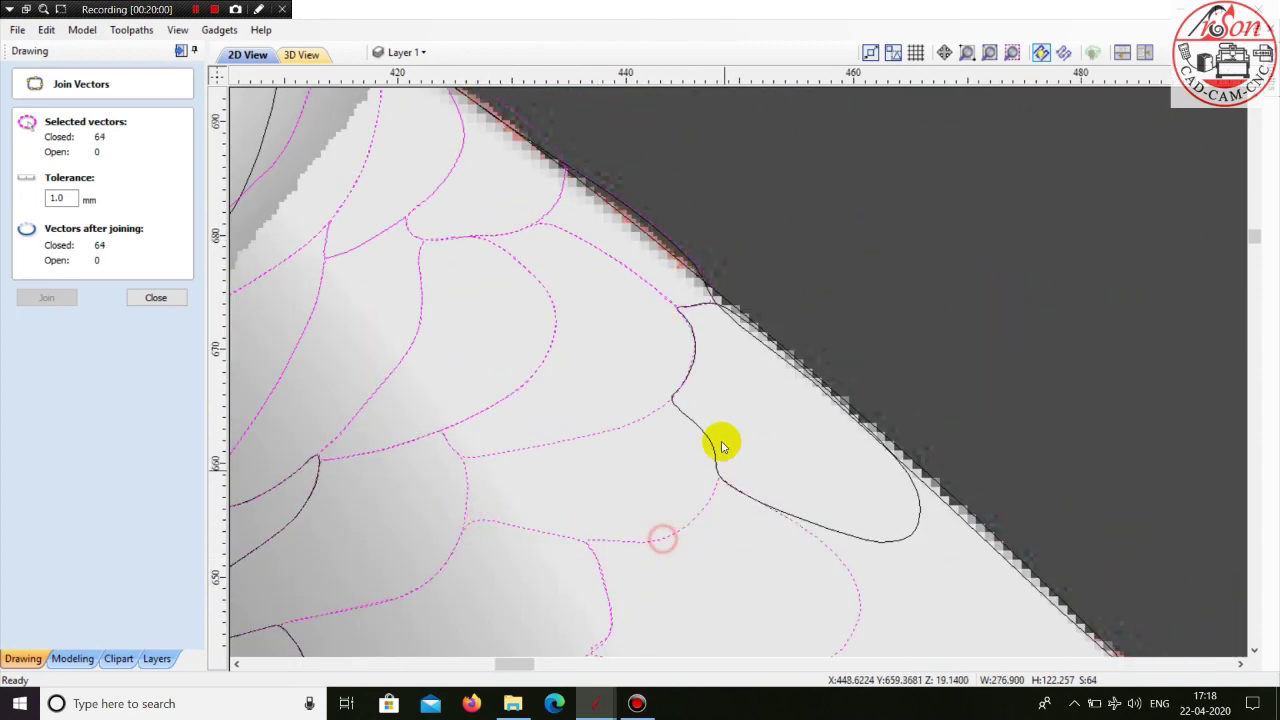
pyautogui.keyDown('shift'); pyautogui.click(690, 423); pyautogui.keyUp('shift')
pyautogui.scroll(-3, 578, 430)
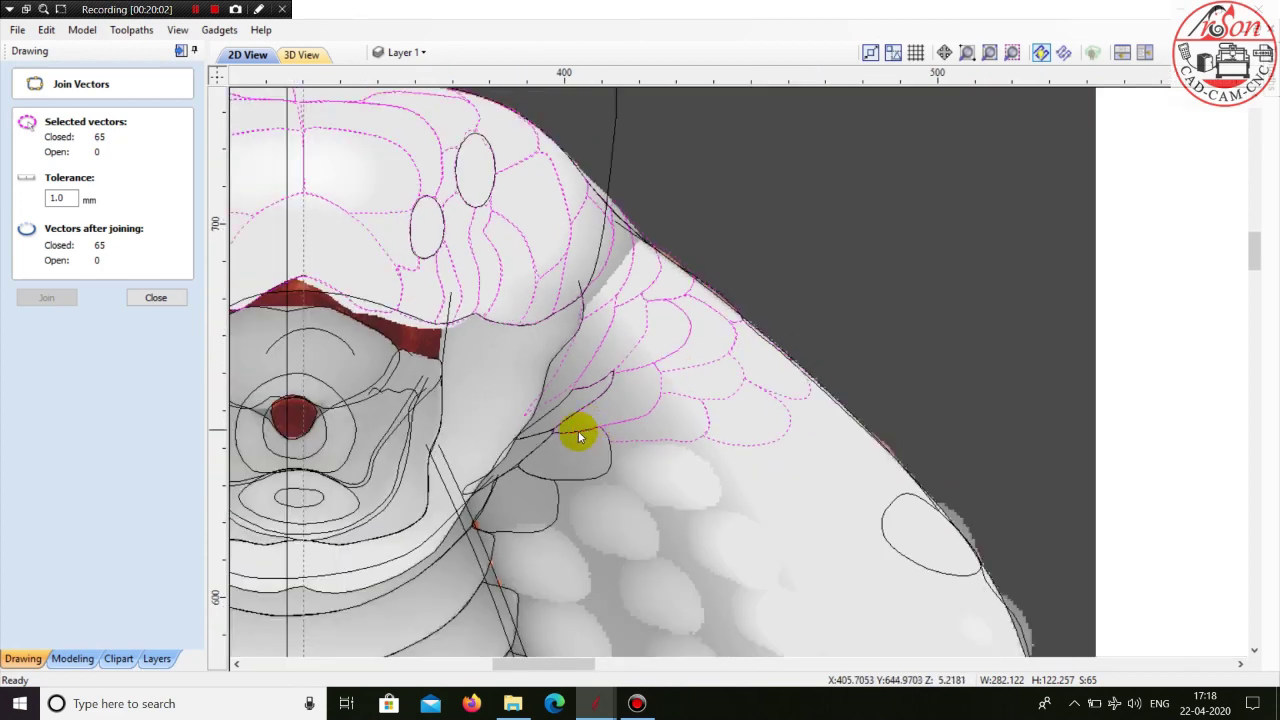
# - Add the remaining right neck-scale outlines beside the lower jaw to the selection
pyautogui.scroll(5, 523, 434)
pyautogui.keyDown('shift'); pyautogui.click(517, 395); pyautogui.keyUp('shift')
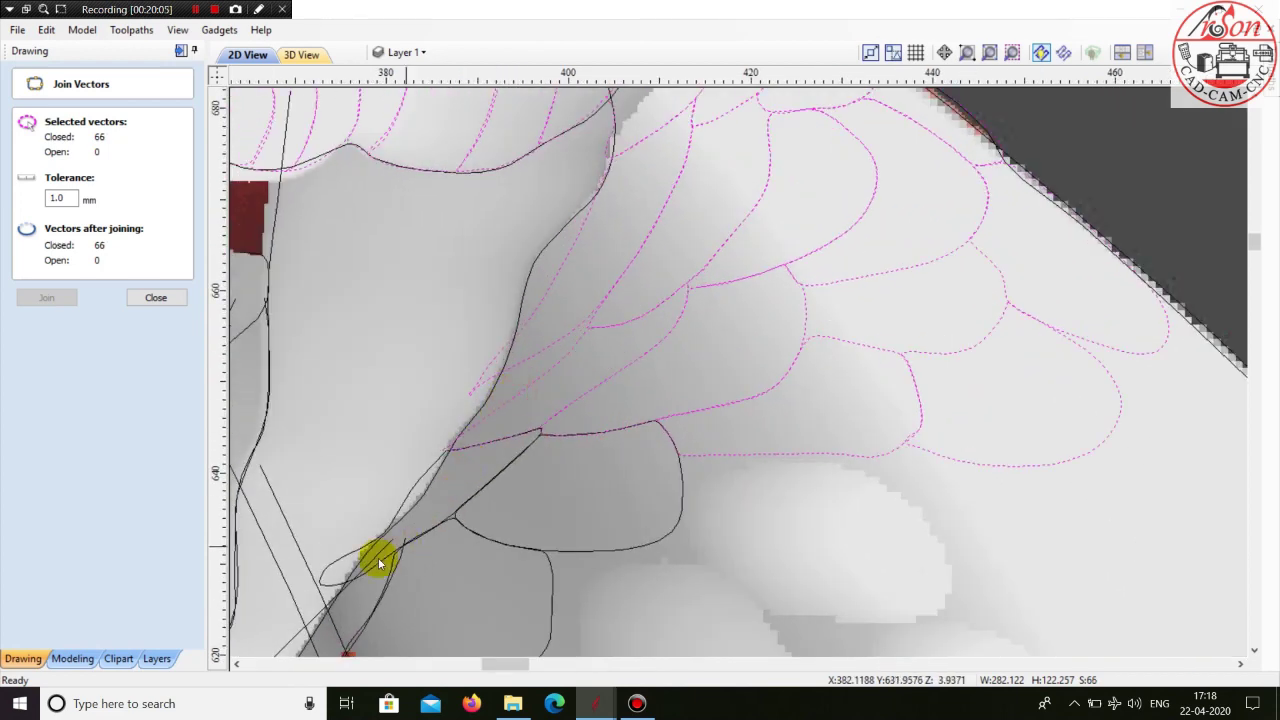
pyautogui.scroll(-2, 543, 486)
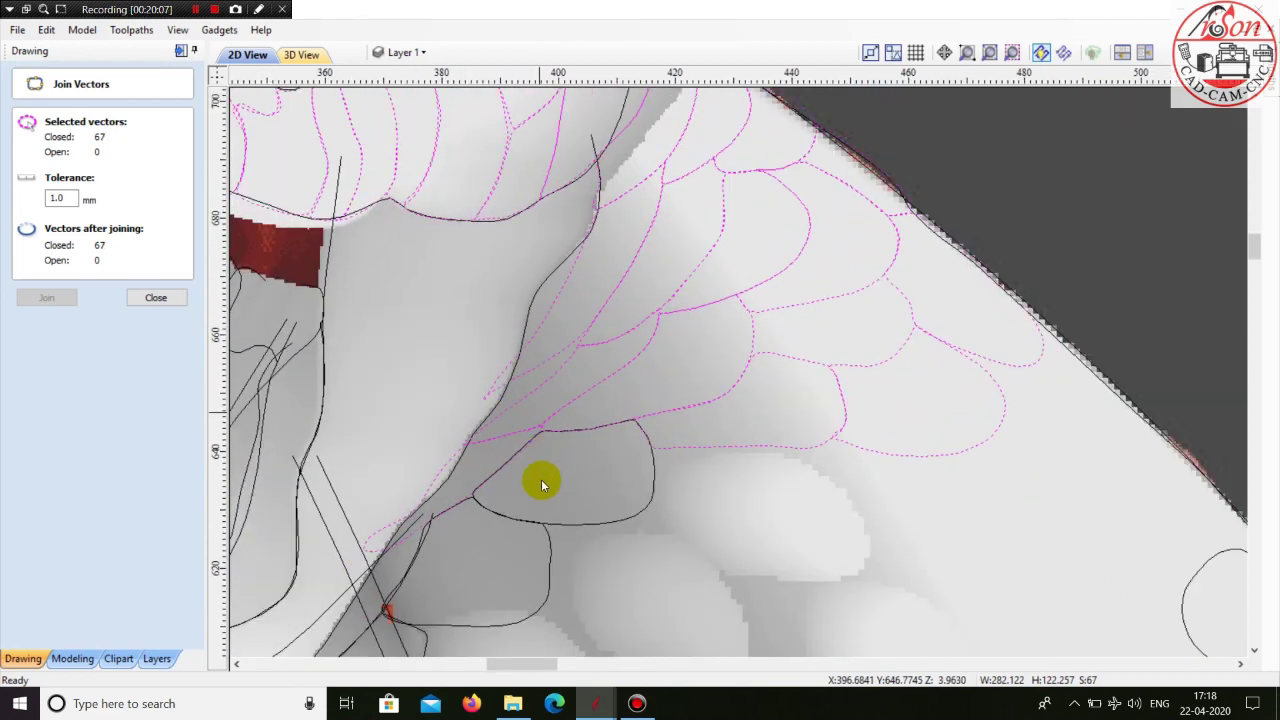
pyautogui.keyDown('shift'); pyautogui.click(512, 550); pyautogui.keyUp('shift')
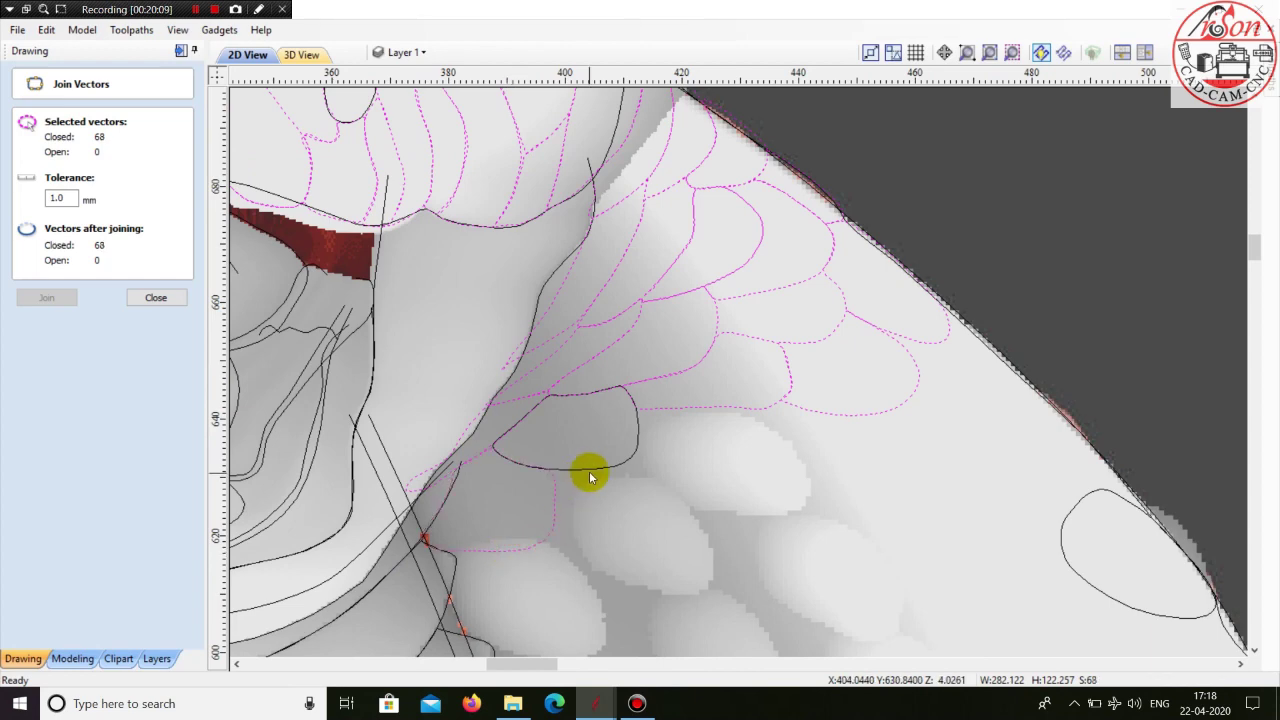
pyautogui.scroll(-2, 800, 490)
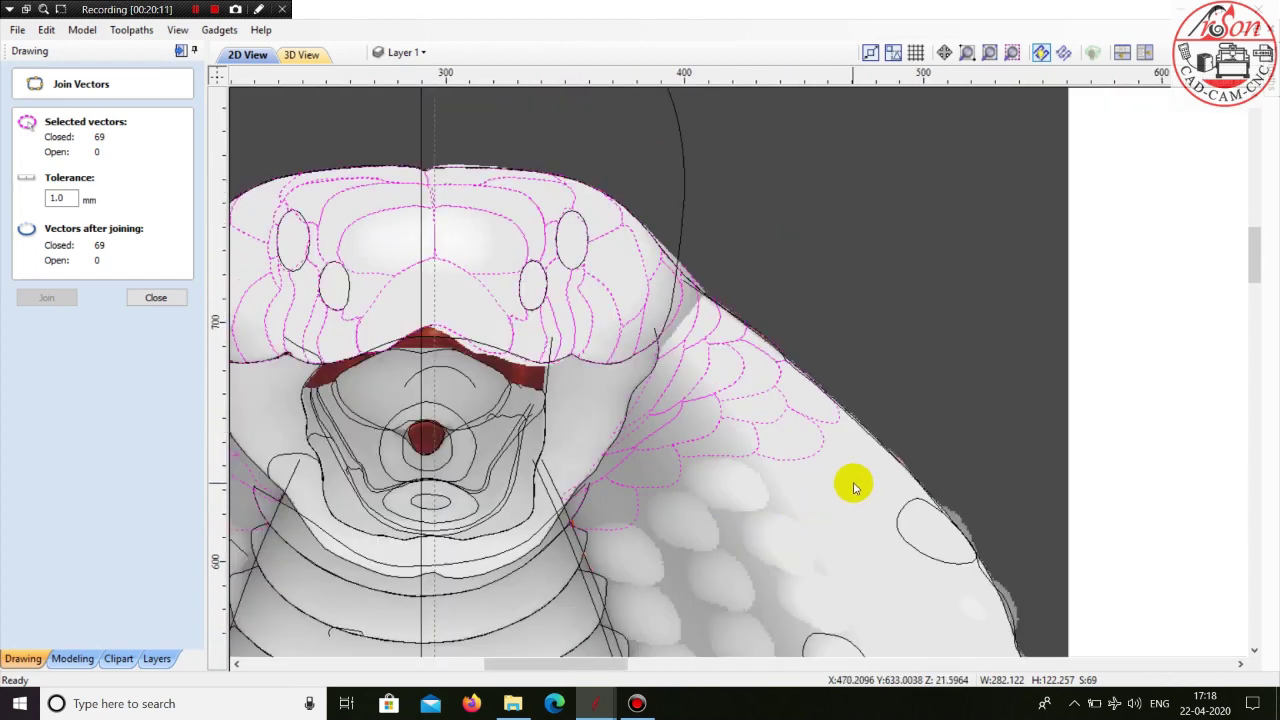
# - Leave Join Vectors and group the selected head and neck scale outlines
pyautogui.rightClick(400, 443)
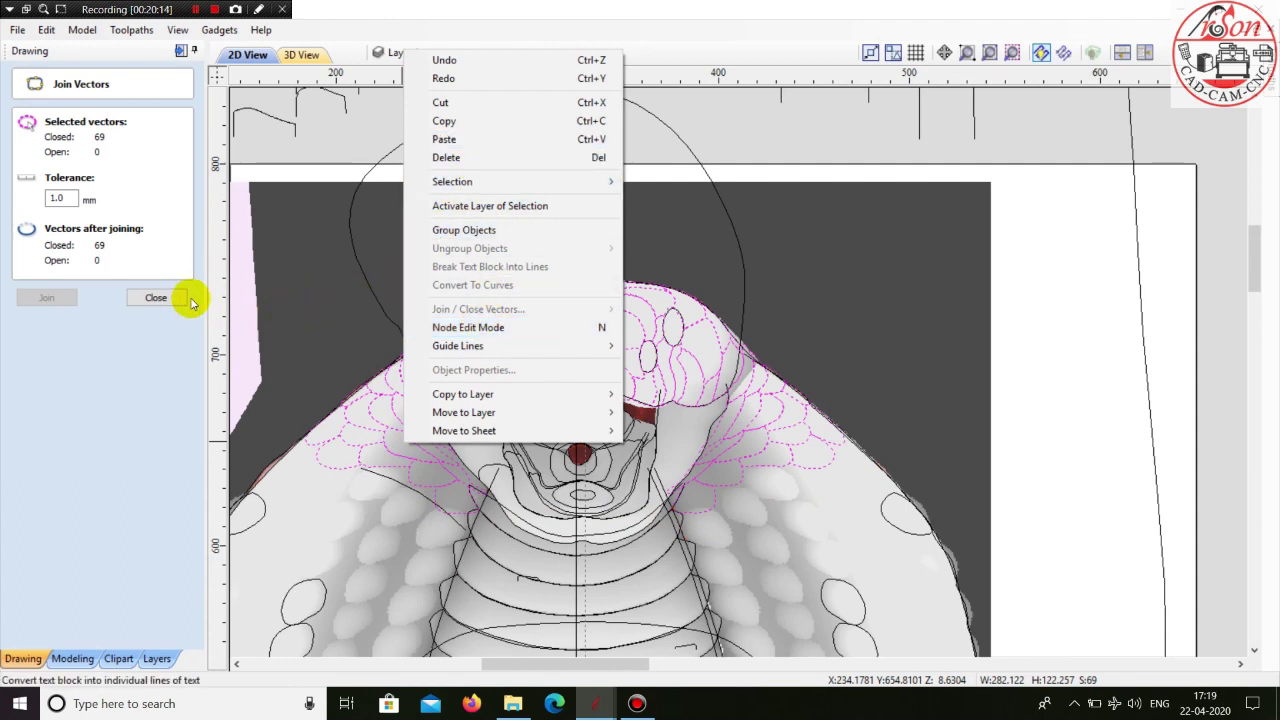
pyautogui.click(157, 296)
pyautogui.click(156, 297)
pyautogui.click(99, 331)
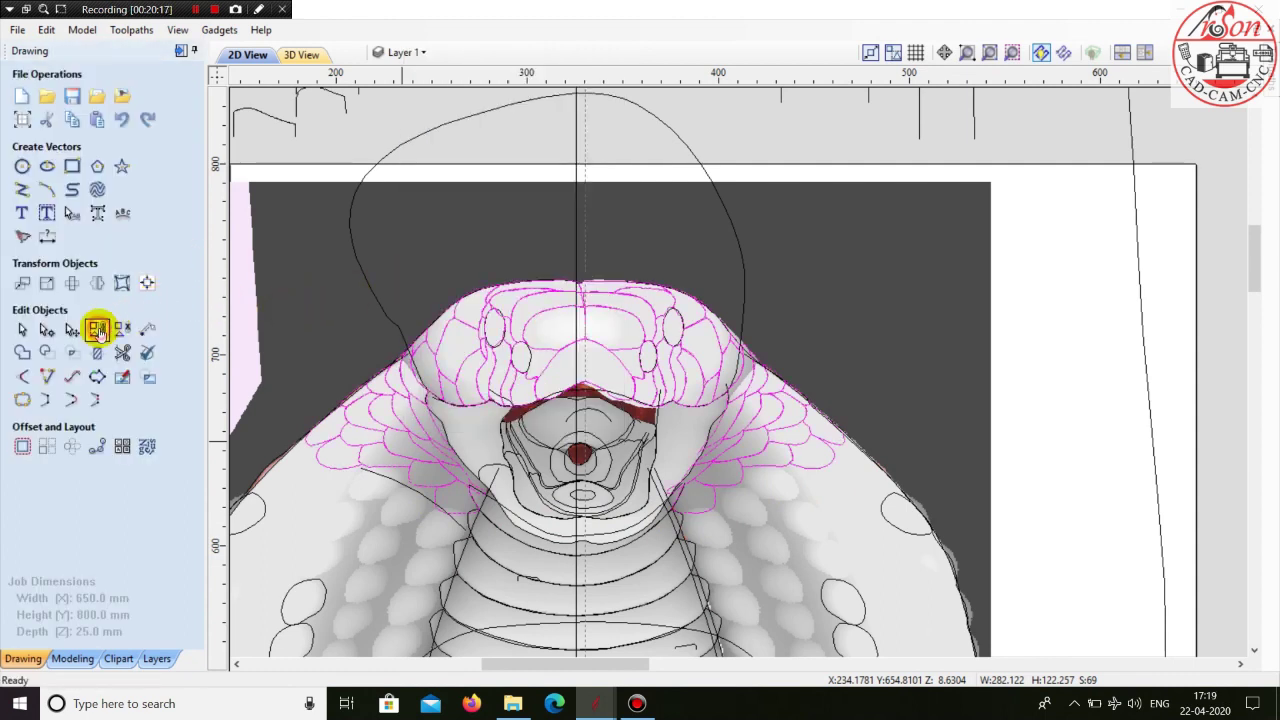
# - Create an added, rounded 3D shape from the scale outlines with a 66.6° angle, 0.0 mm base height and no height limit
pyautogui.click(72, 658)
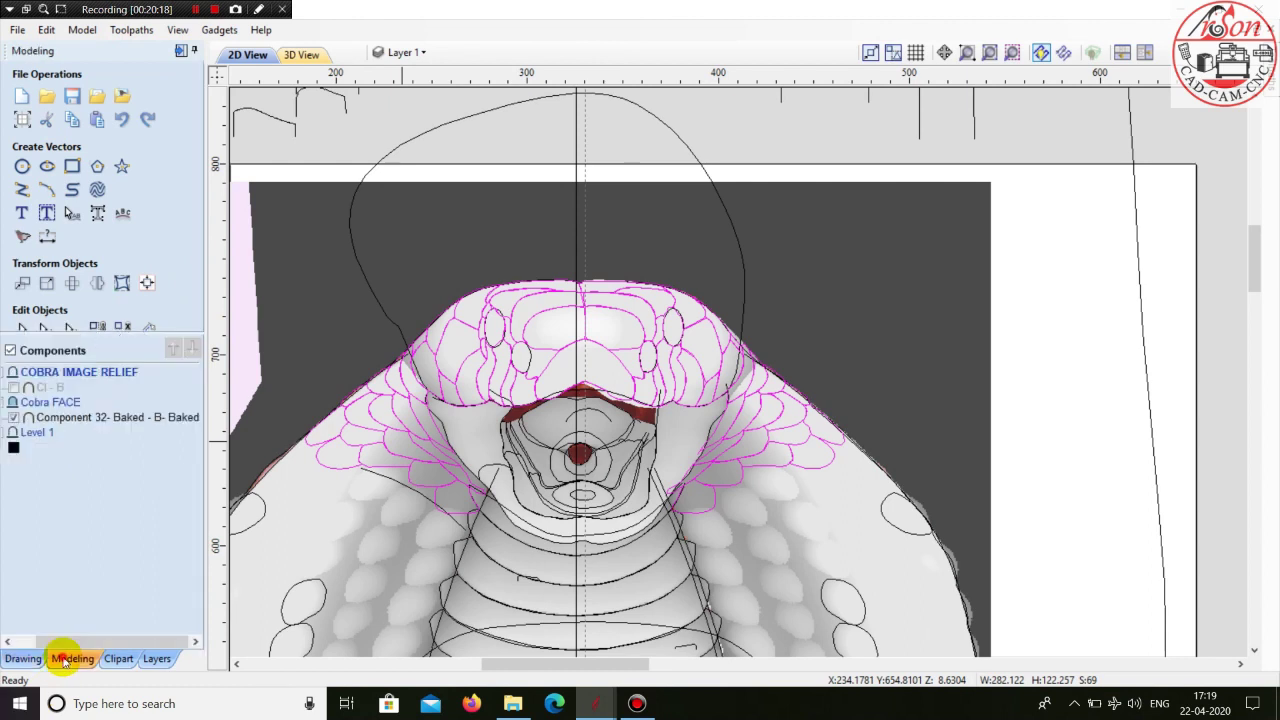
pyautogui.click(23, 97)
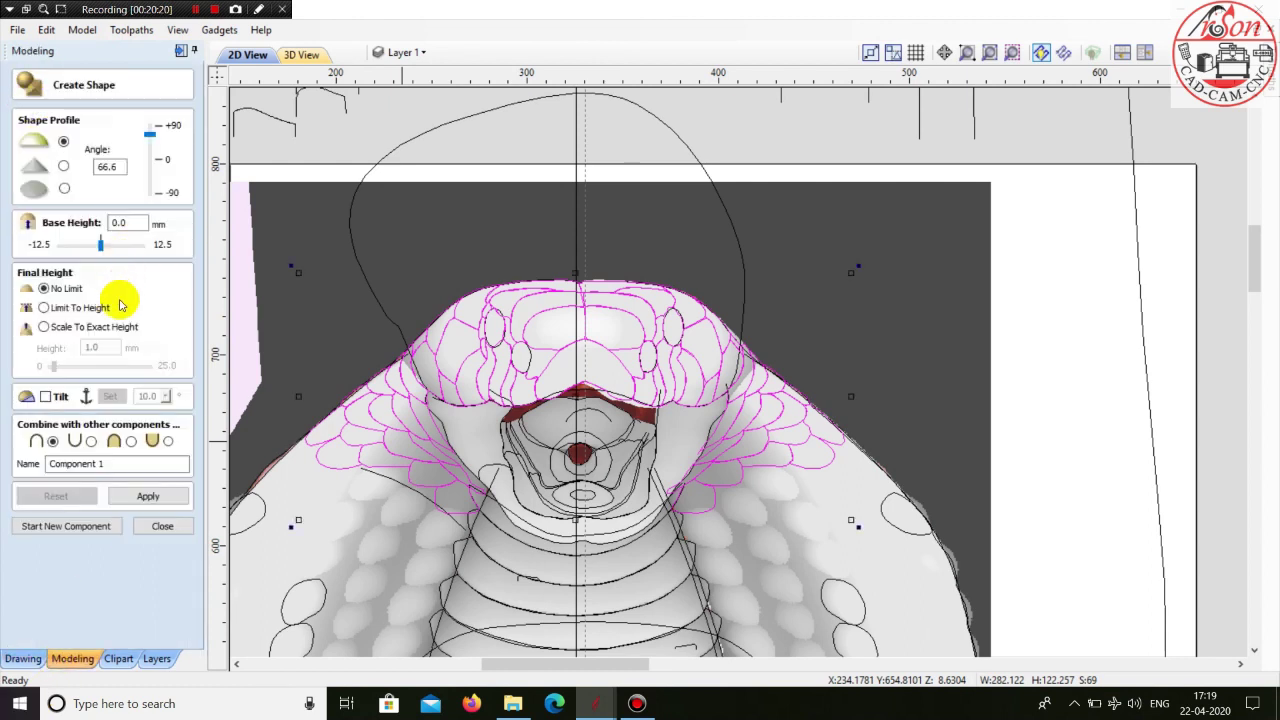
pyautogui.click(148, 496)
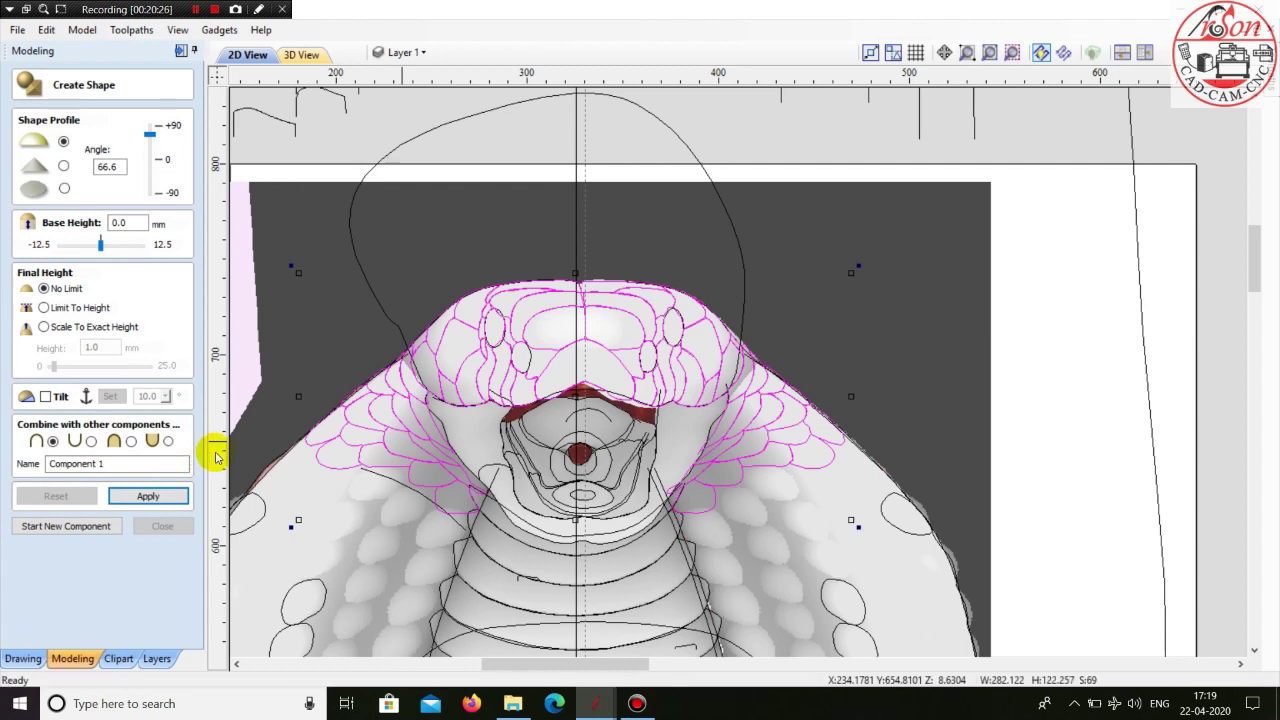
# - Reset the scale shape, leave Create Shape and ungroup the head and neck scale outlines
pyautogui.click(301, 55)
pyautogui.moveTo(705, 340); pyautogui.dragTo(903, 283)
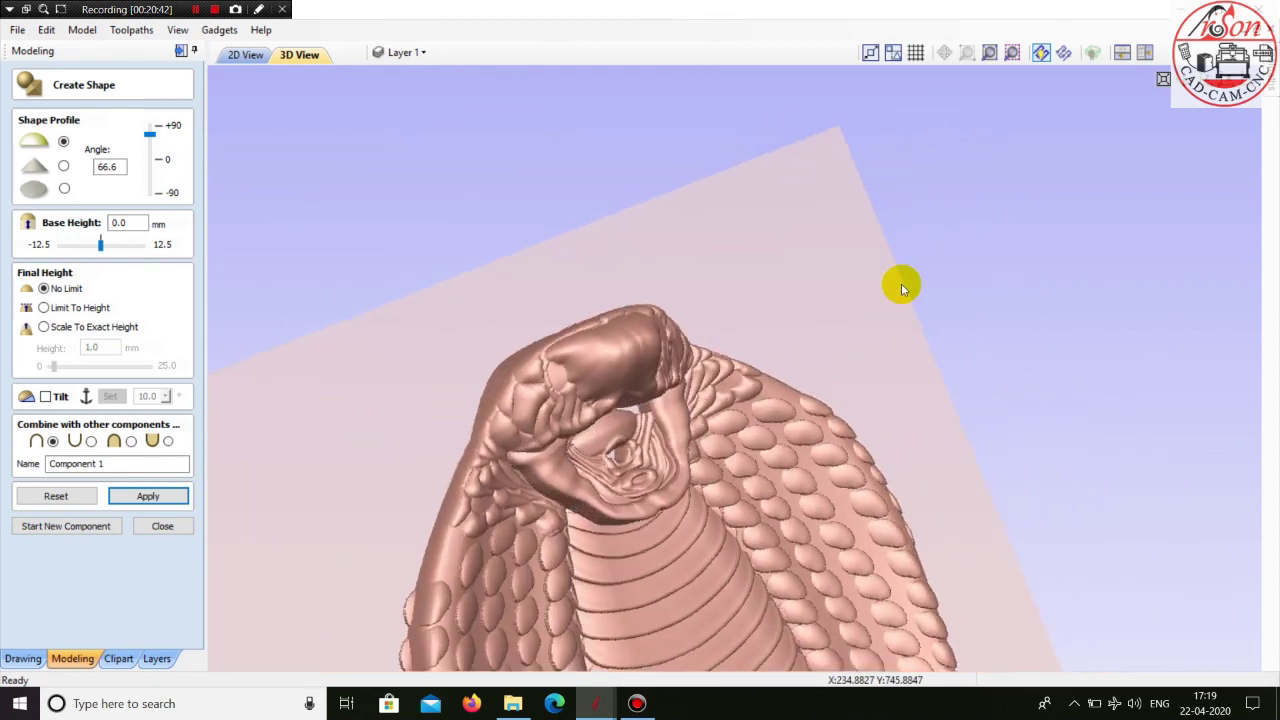
pyautogui.click(55, 500)
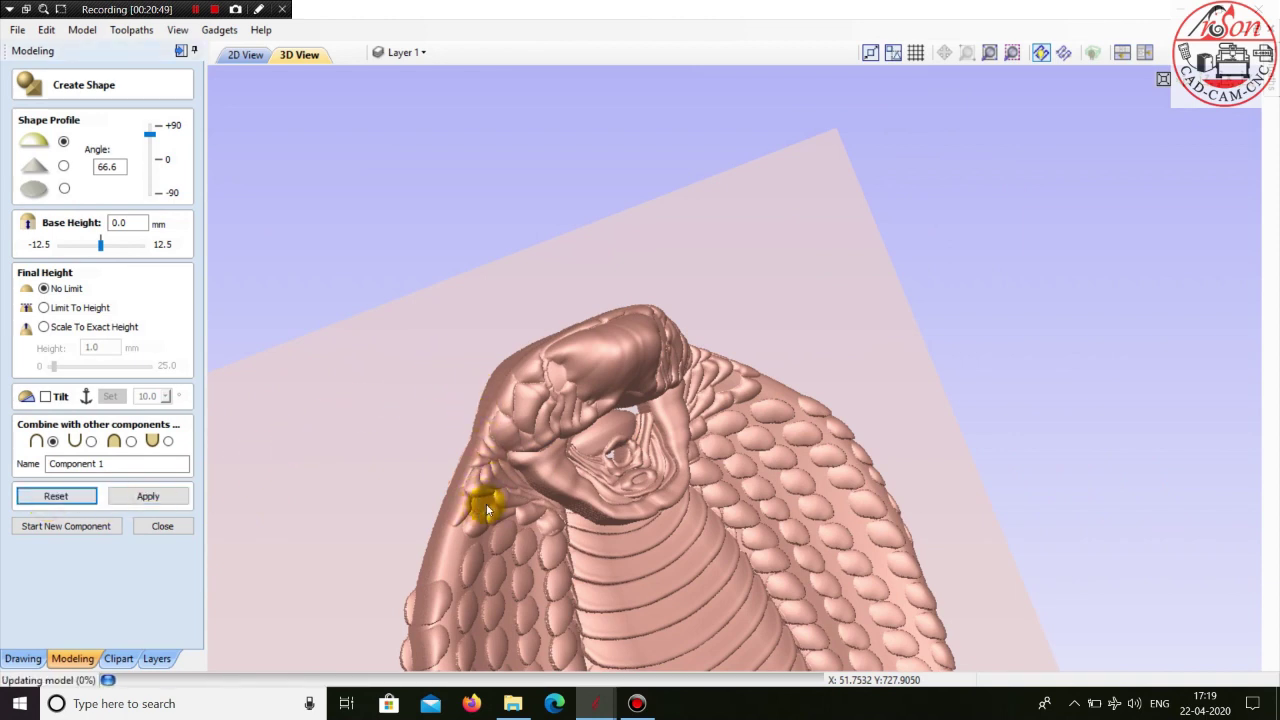
pyautogui.click(245, 55)
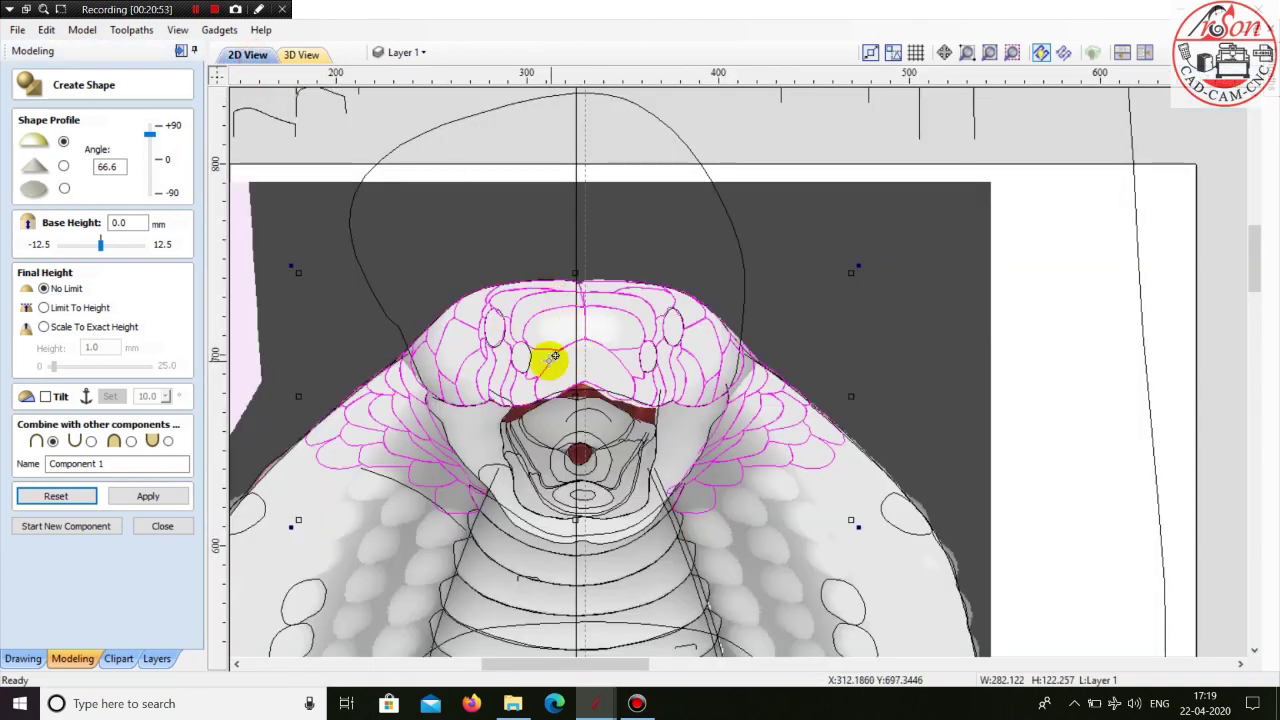
pyautogui.click(162, 526)
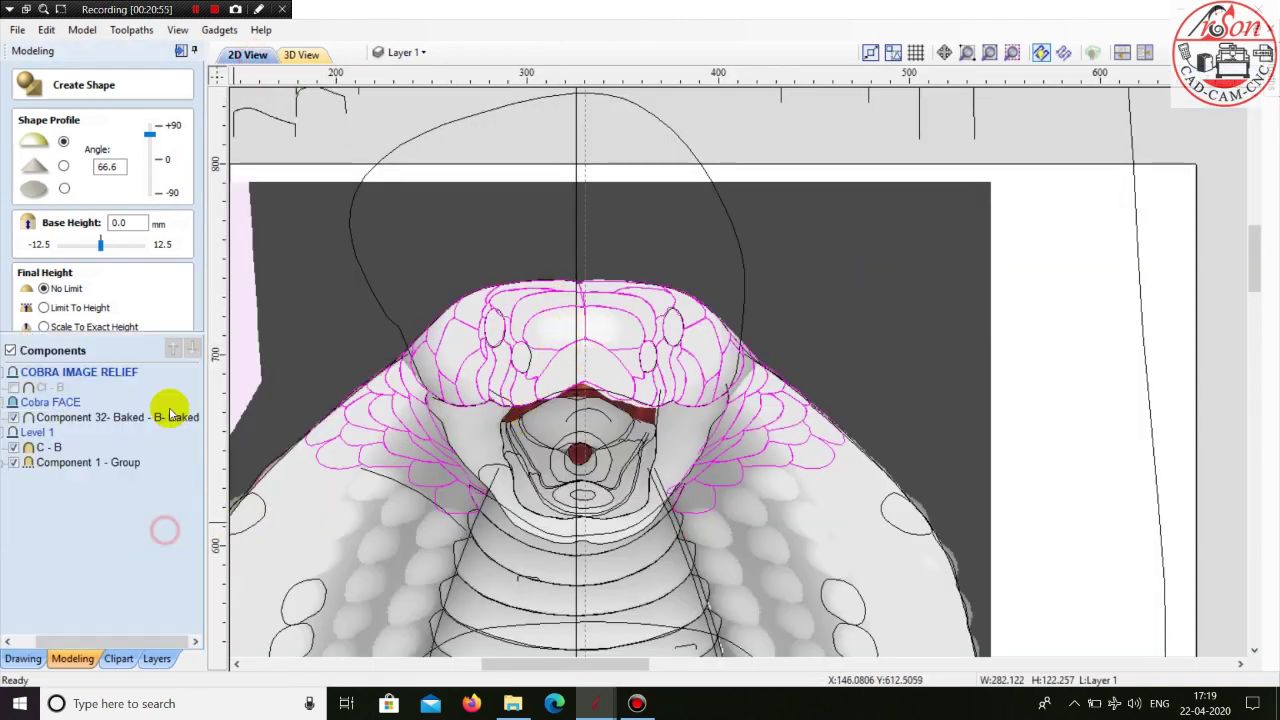
pyautogui.click(395, 475)
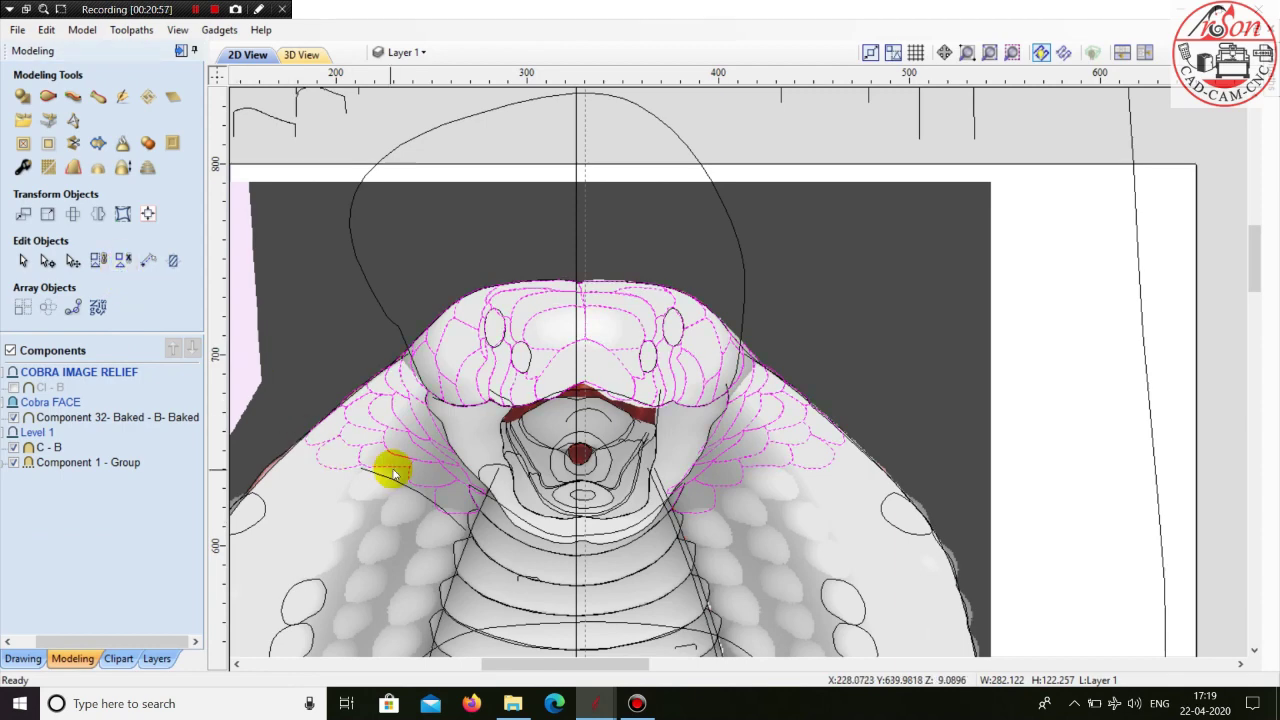
# - Try taking the central snout scale and the narrow scale beside the left nostril out of the selection, and add both back
pyautogui.scroll(3, 580, 351)
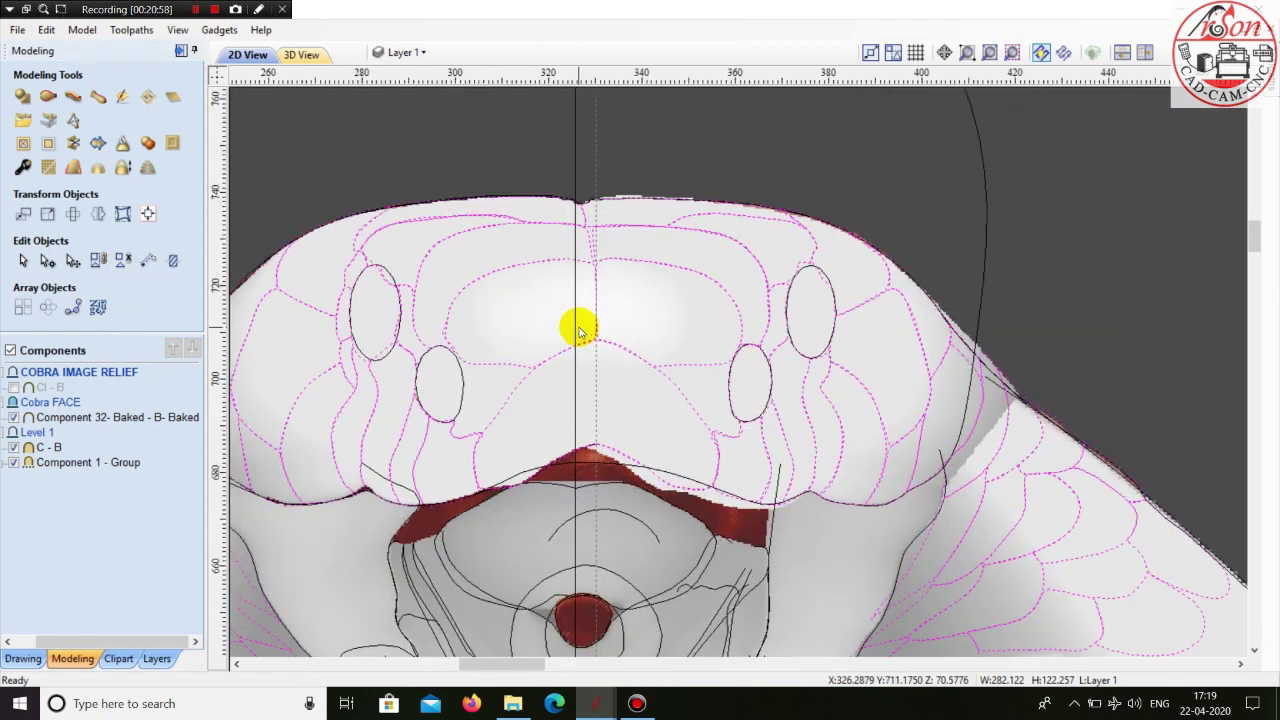
pyautogui.keyDown('shift'); pyautogui.click(707, 413); pyautogui.keyUp('shift')
pyautogui.scroll(-2, 707, 413)
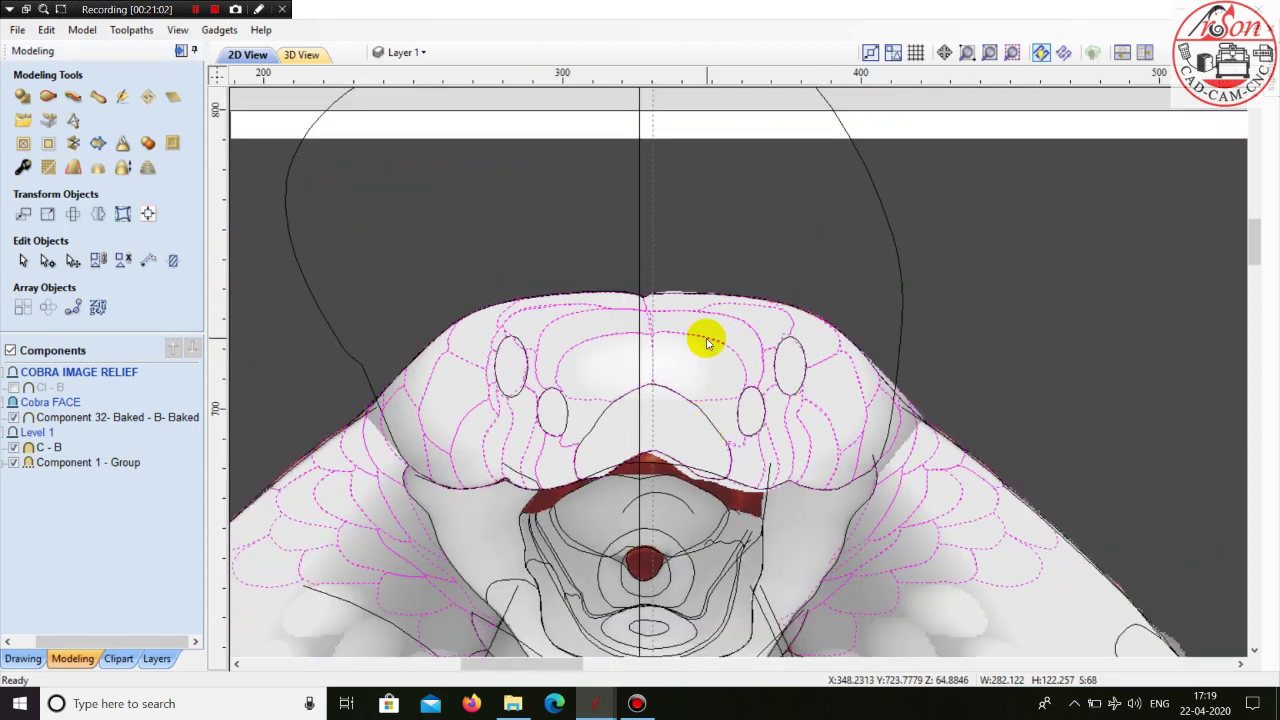
pyautogui.scroll(2, 706, 337)
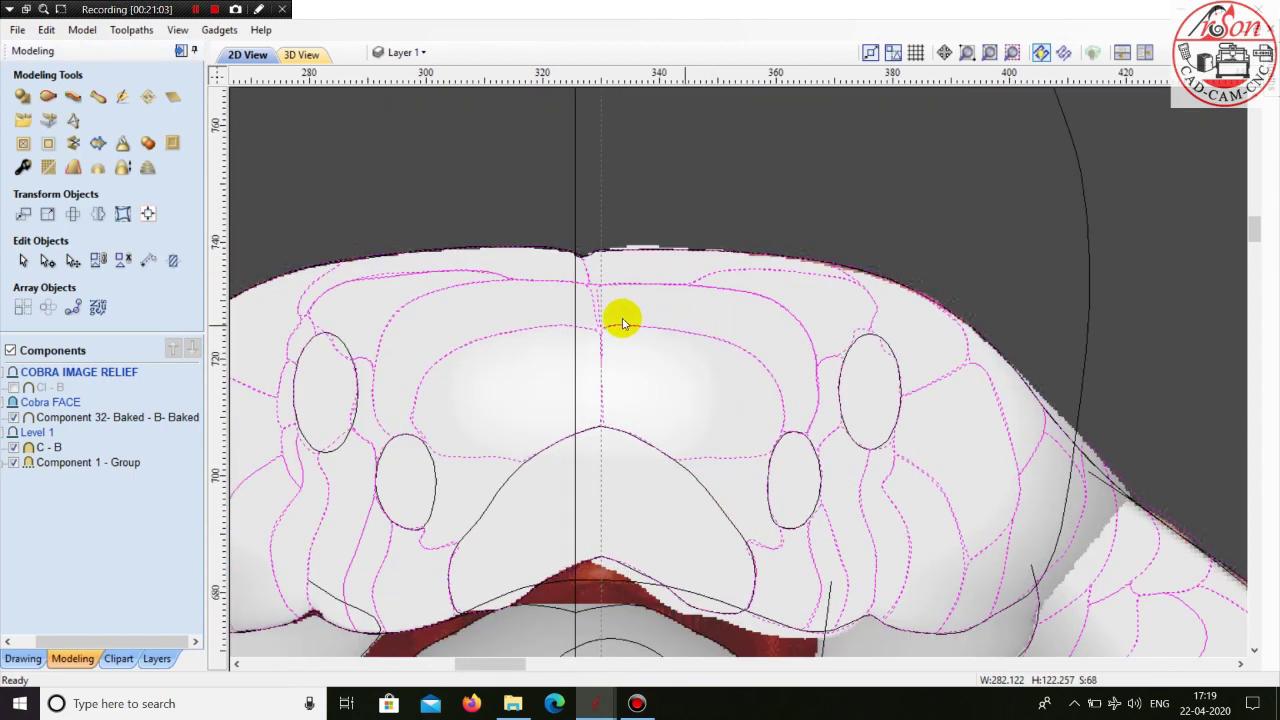
pyautogui.keyDown('shift'); pyautogui.click(495, 500); pyautogui.keyUp('shift')
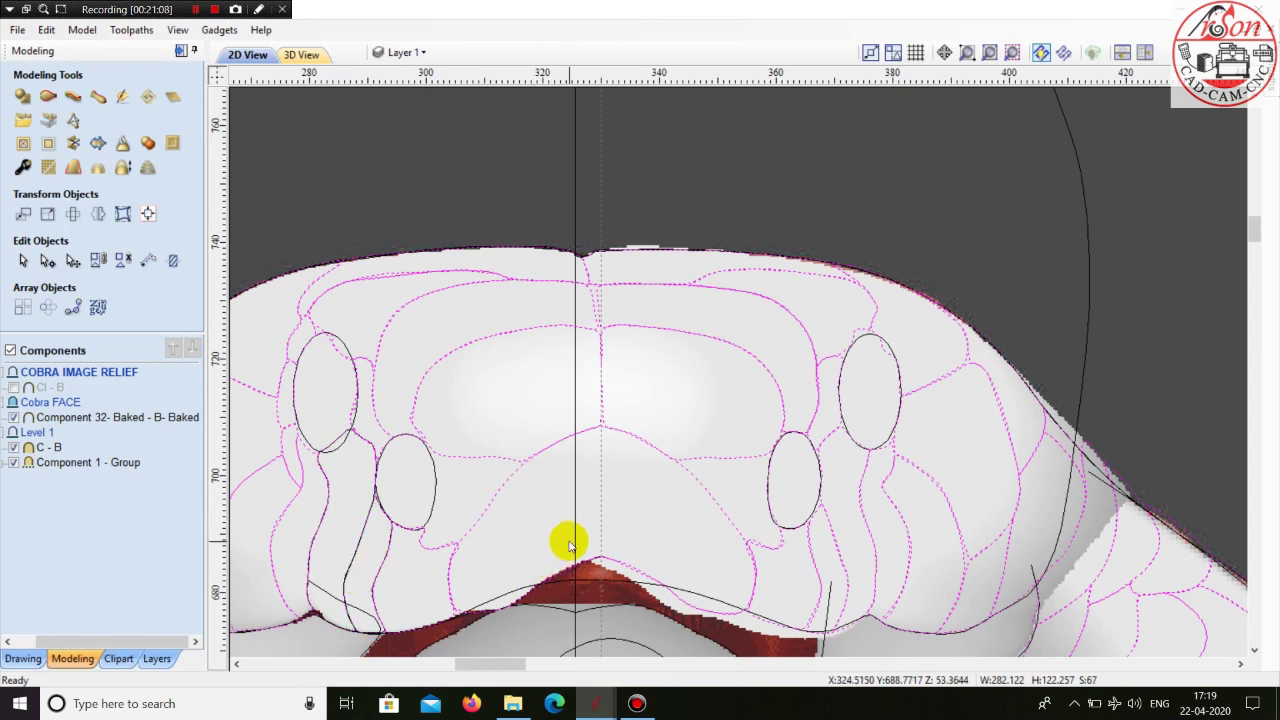
pyautogui.keyDown('shift'); pyautogui.click(352, 567); pyautogui.keyUp('shift')
pyautogui.scroll(6, 330, 600)
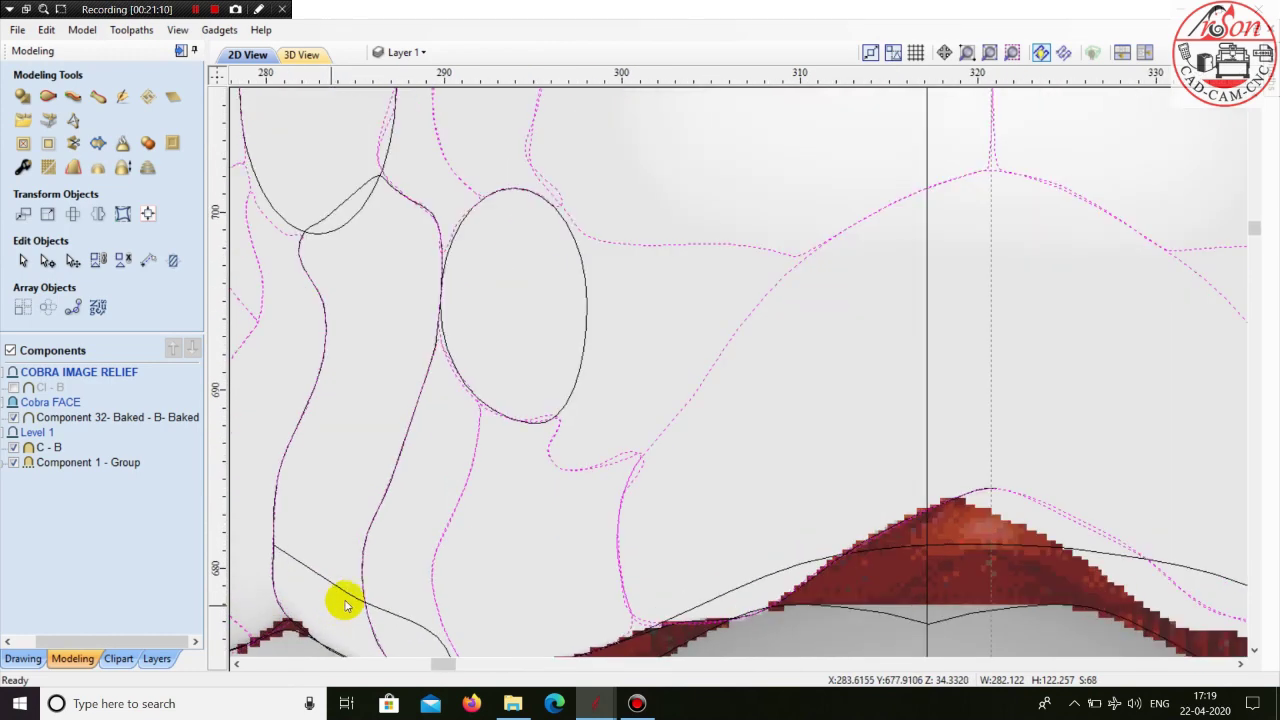
pyautogui.scroll(4, 314, 520)
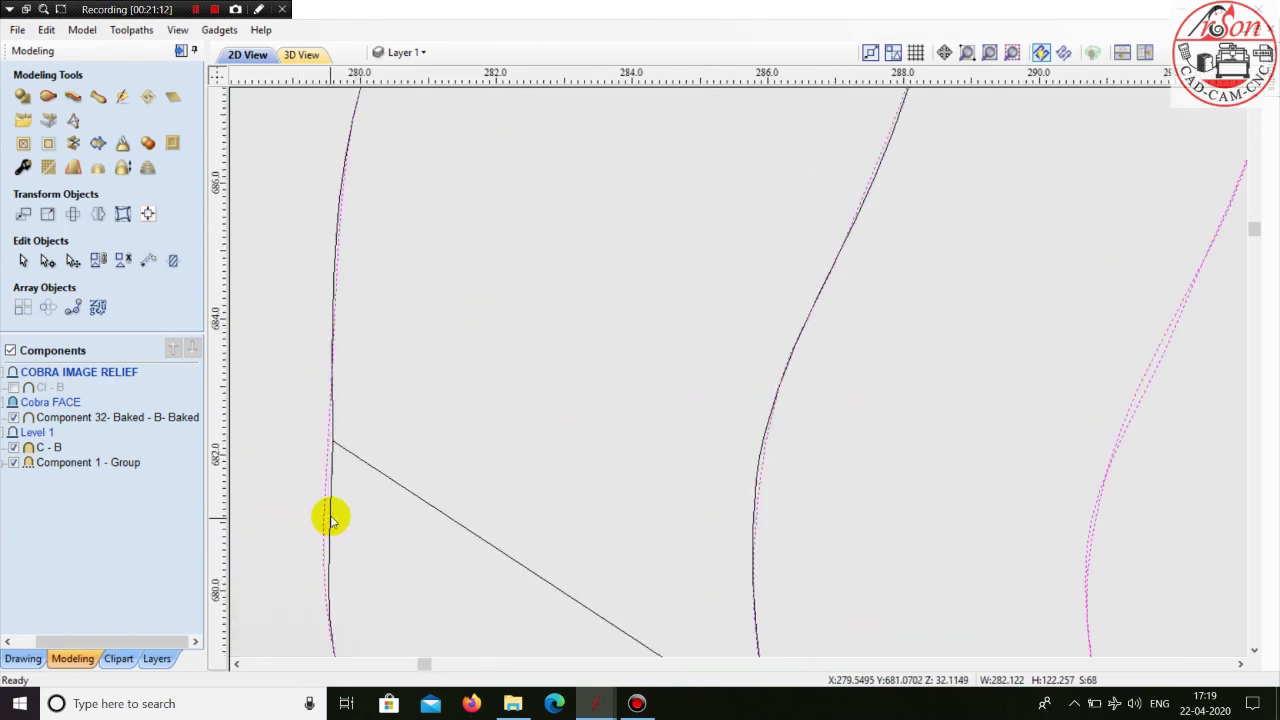
pyautogui.keyDown('shift'); pyautogui.click(329, 517); pyautogui.keyUp('shift')
pyautogui.scroll(-3, 320, 613)
pyautogui.scroll(-6, 320, 613)
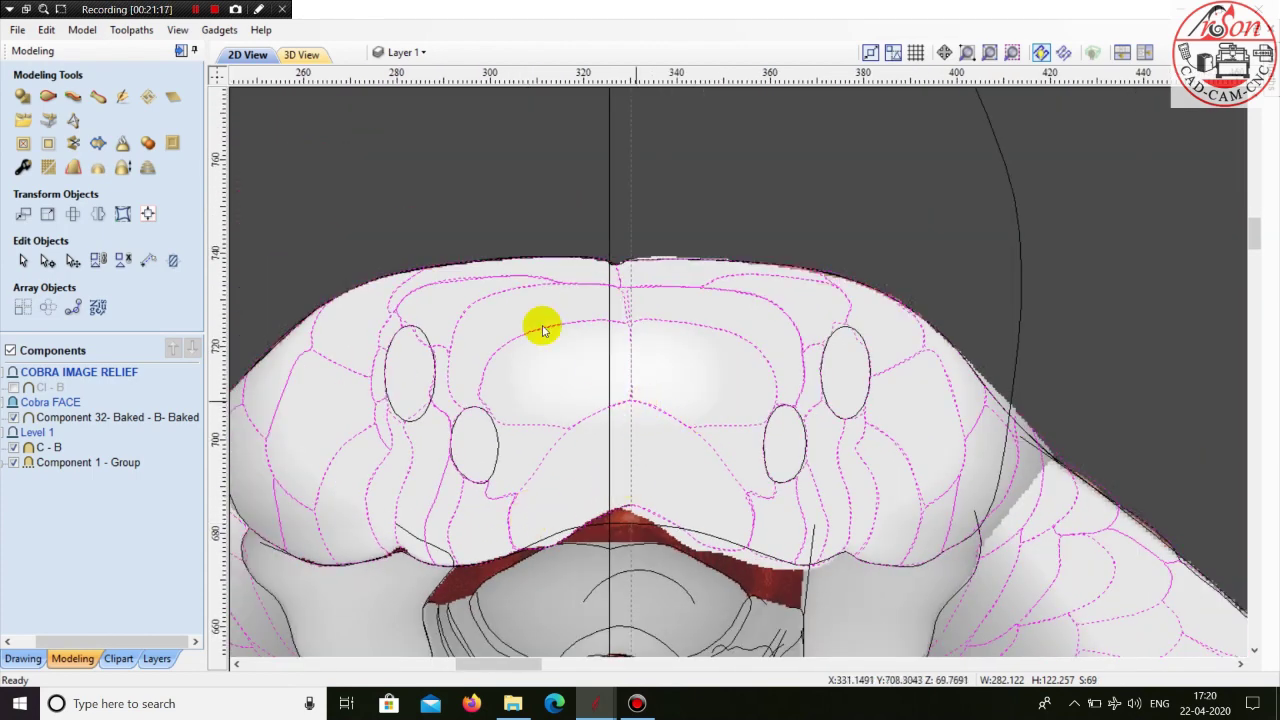
# - Remove the overlapping brow and forehead scale outlines above the left eye from the selection
pyautogui.scroll(7, 470, 270)
pyautogui.keyDown('shift'); pyautogui.click(441, 290); pyautogui.keyUp('shift')
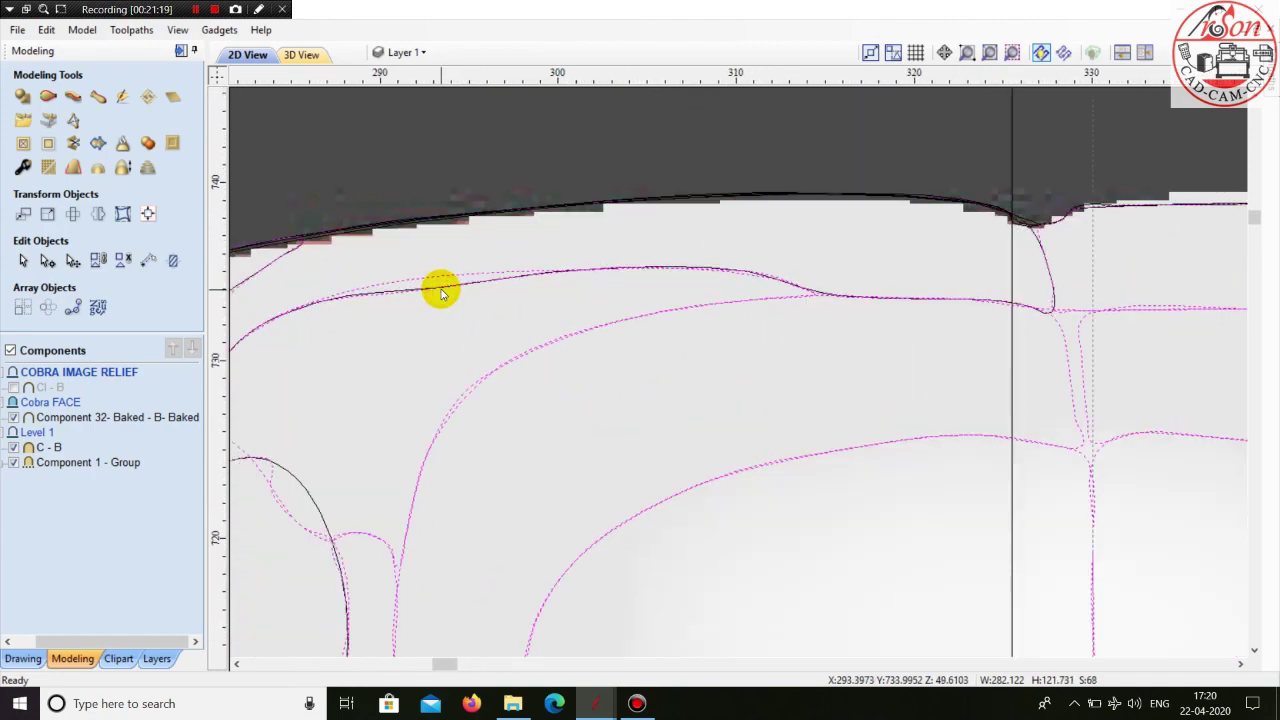
pyautogui.keyDown('shift'); pyautogui.click(442, 283); pyautogui.keyUp('shift')
pyautogui.keyDown('shift'); pyautogui.click(445, 280); pyautogui.keyUp('shift')
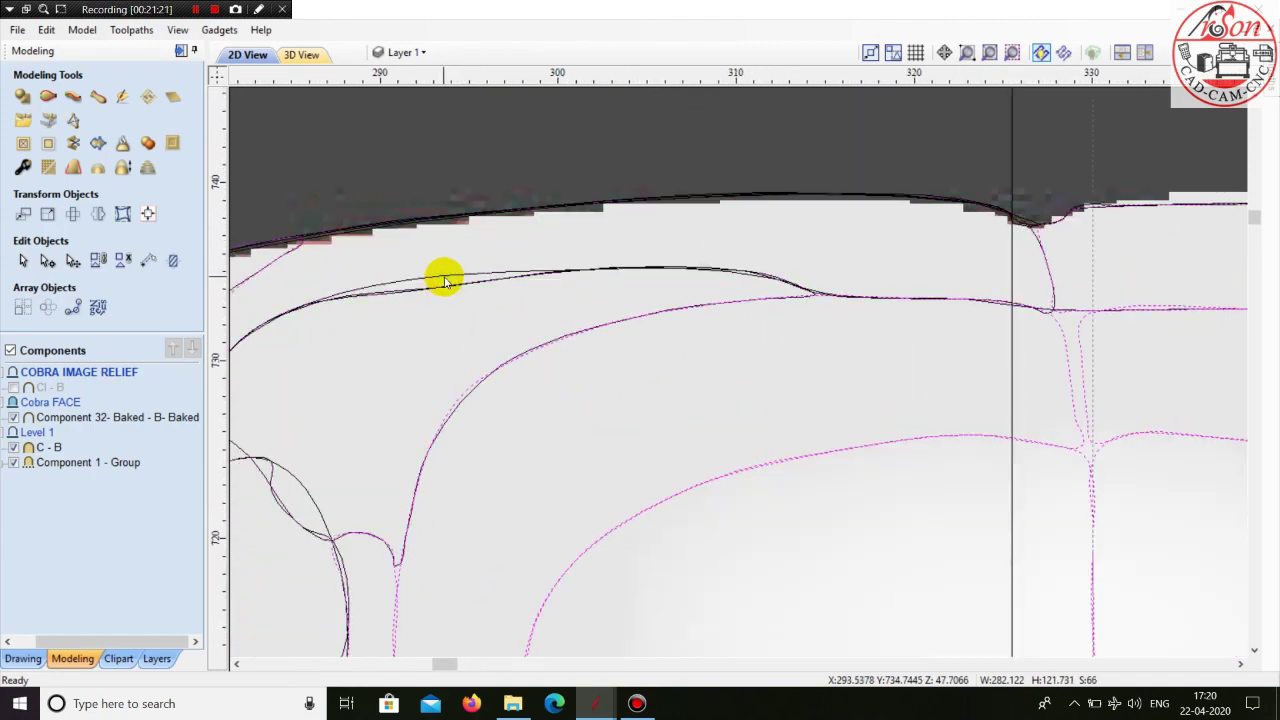
pyautogui.scroll(-8, 450, 286)
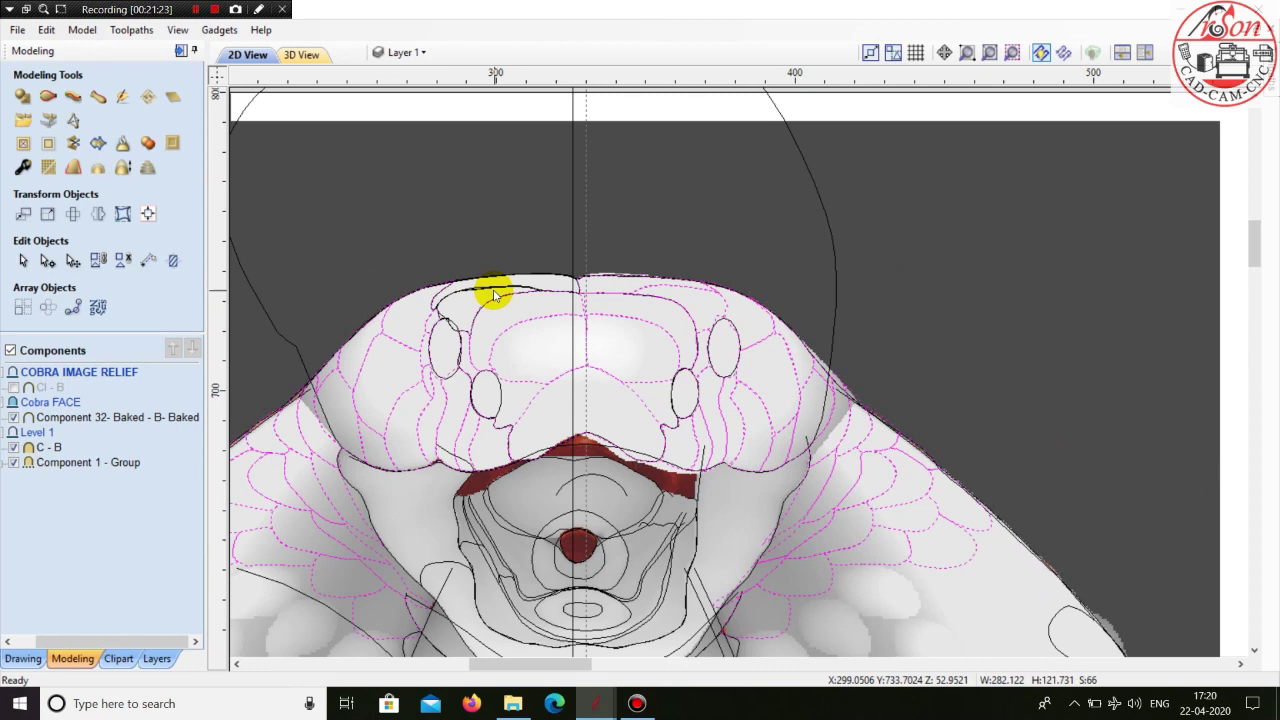
# - Add the upper-left brow and forehead scales back to the selection, leaving out the outline overlapping the left eye and excluding the baked face component
pyautogui.scroll(5, 494, 295)
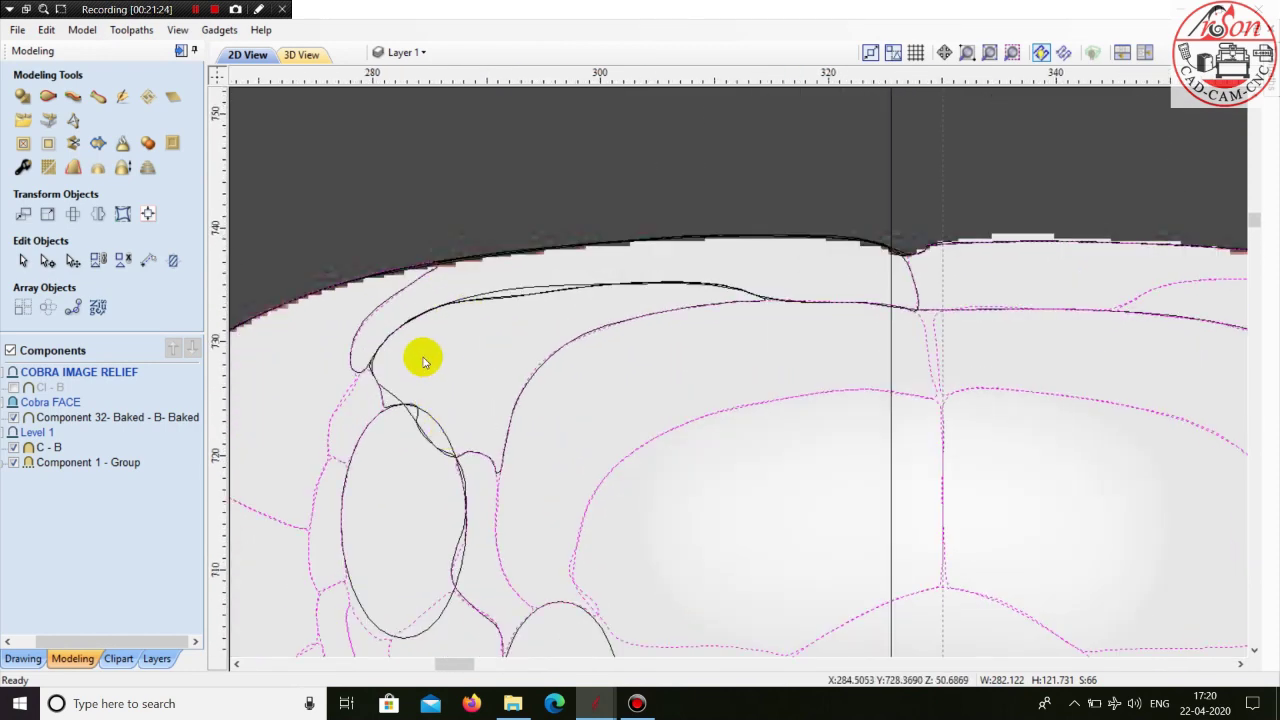
pyautogui.scroll(2, 506, 294)
pyautogui.keyDown('shift'); pyautogui.click(510, 300); pyautogui.keyUp('shift')
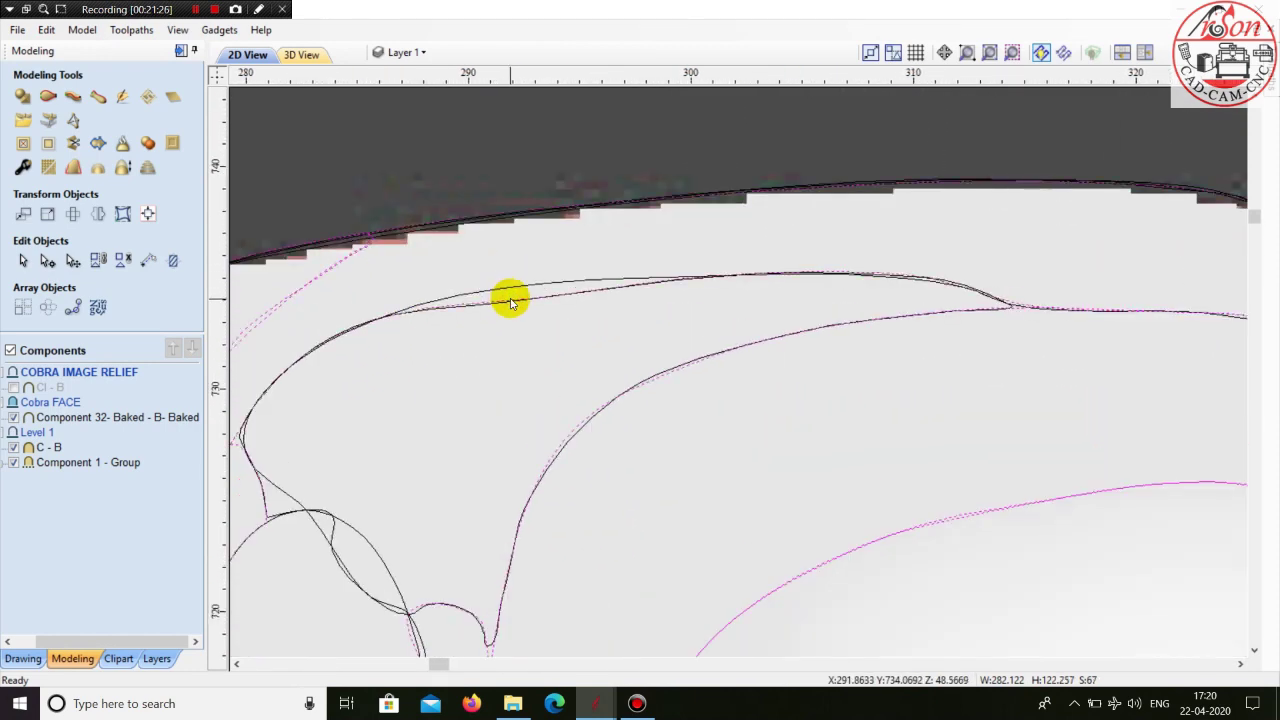
pyautogui.keyDown('shift'); pyautogui.click(521, 287); pyautogui.keyUp('shift')
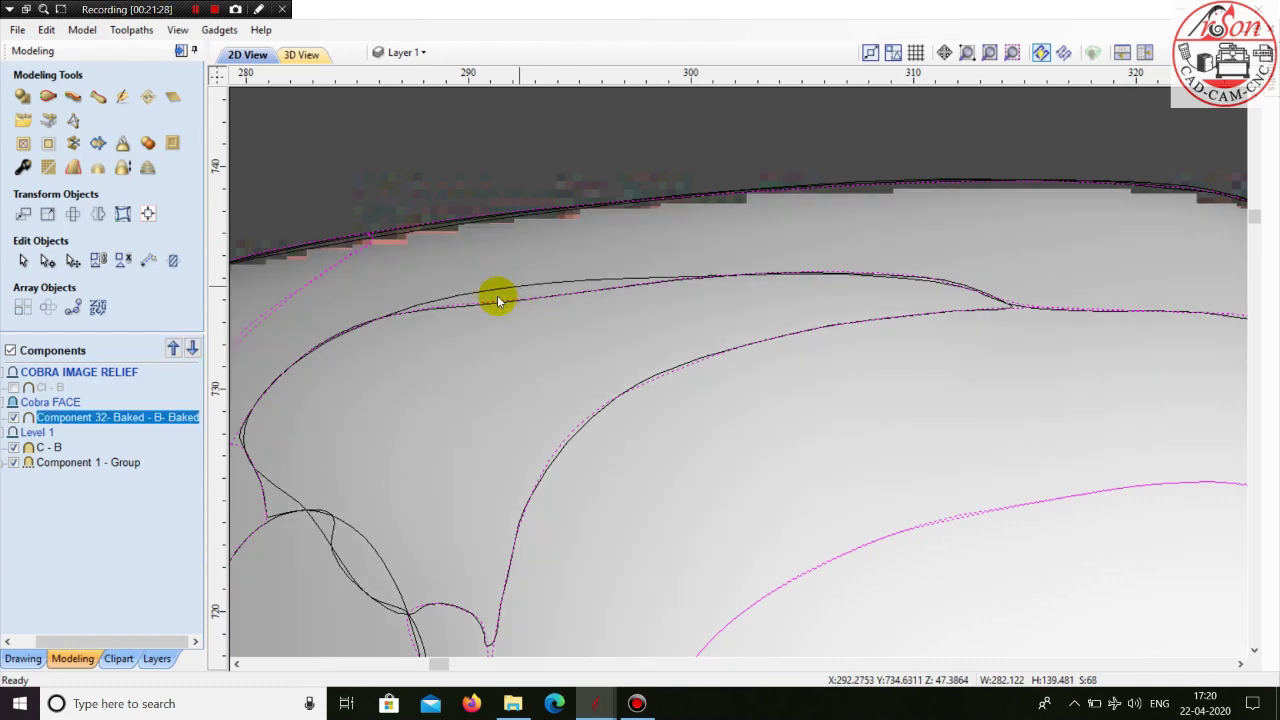
pyautogui.keyDown('shift'); pyautogui.click(331, 531); pyautogui.keyUp('shift')
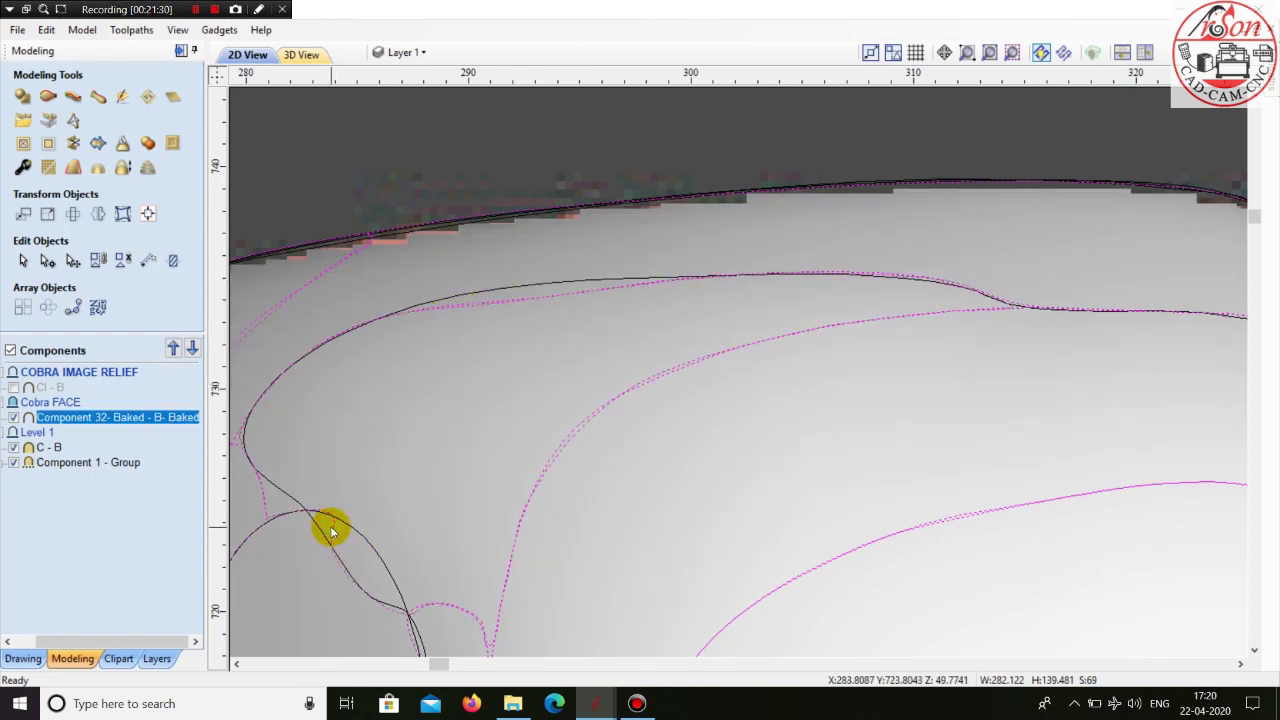
pyautogui.scroll(-10, 501, 360)
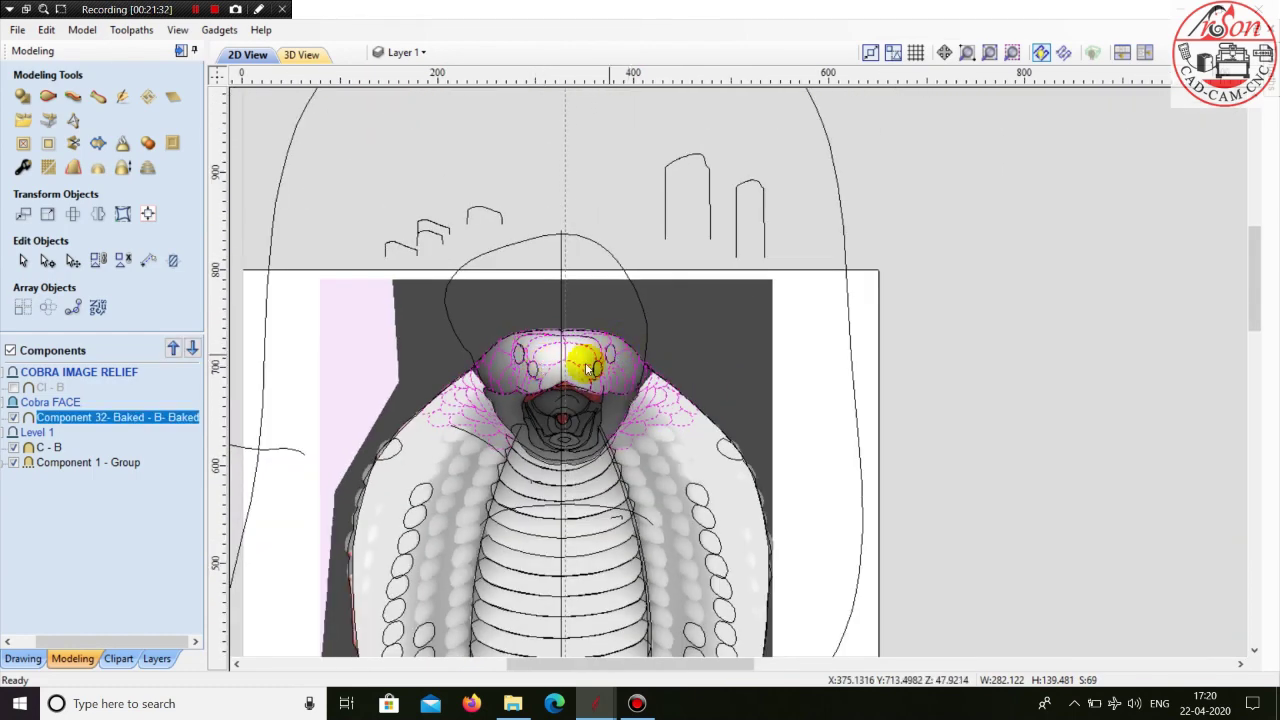
pyautogui.scroll(5, 563, 346)
pyautogui.keyDown('shift'); pyautogui.click(563, 346); pyautogui.keyUp('shift')
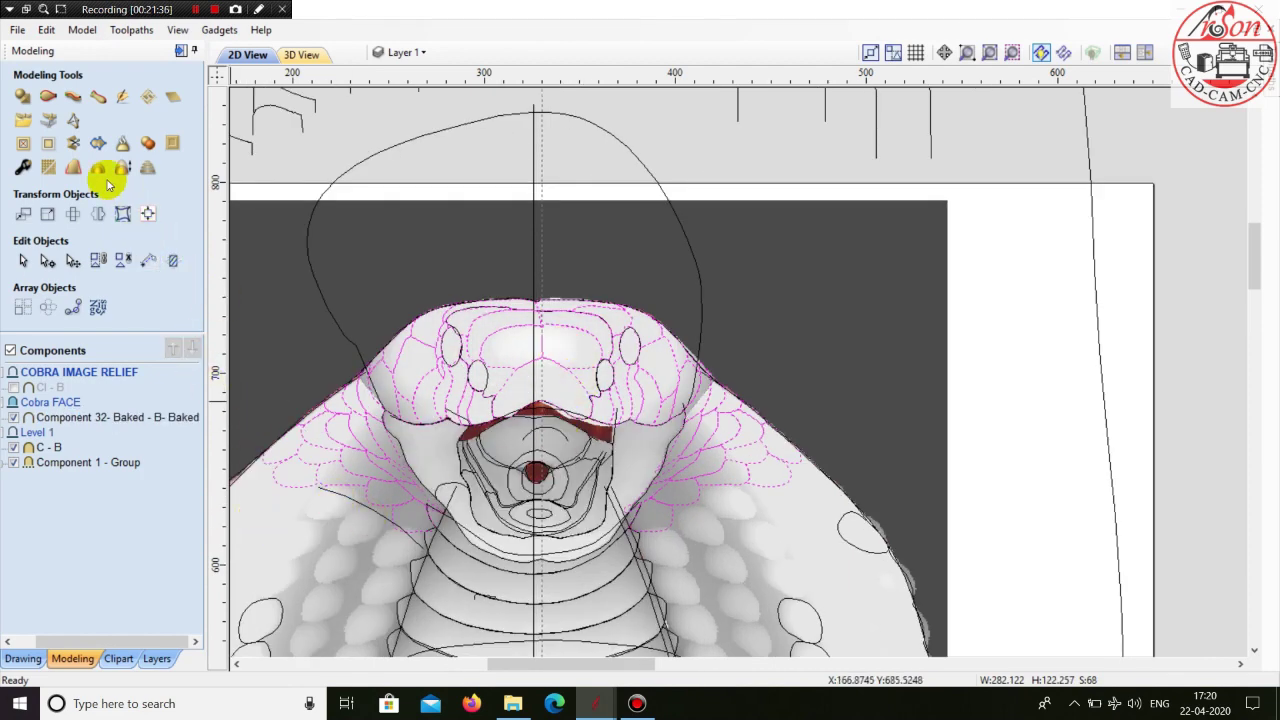
# - Group the selected scale outlines and create an added, rounded shape with a 66.6° angle, 0.0 mm base height and no height limit
pyautogui.click(100, 263)
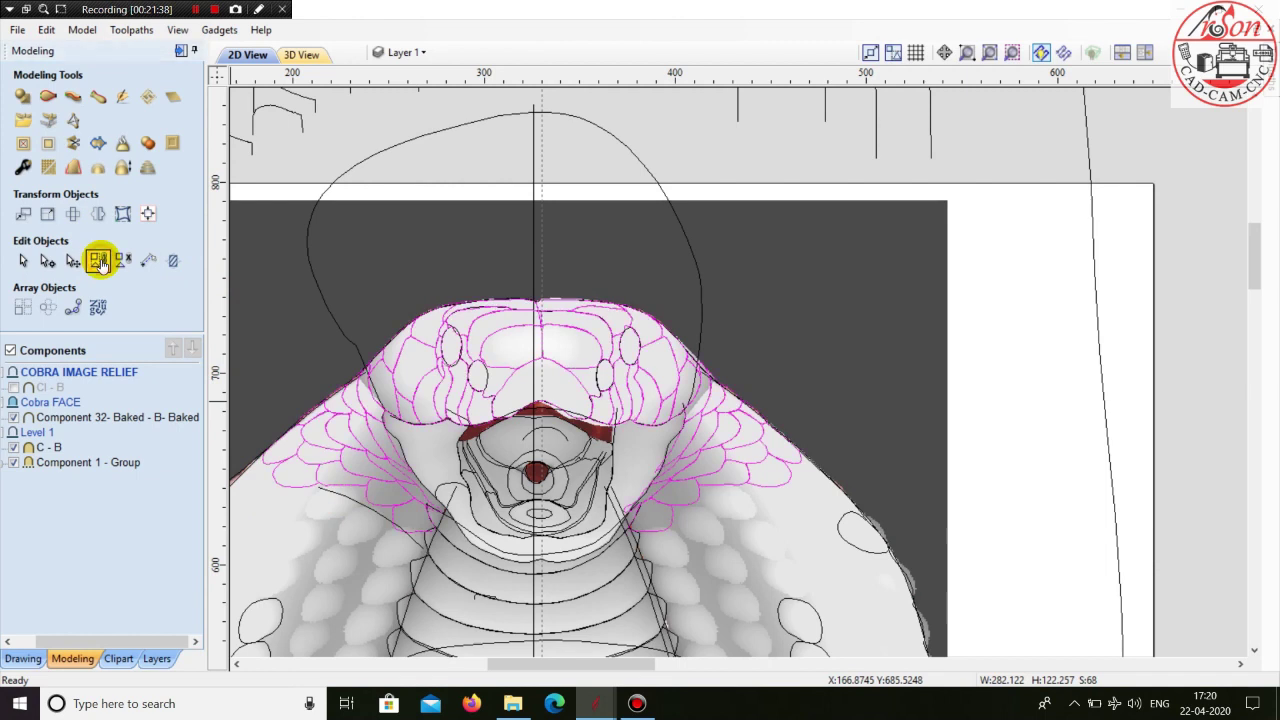
pyautogui.click(22, 100)
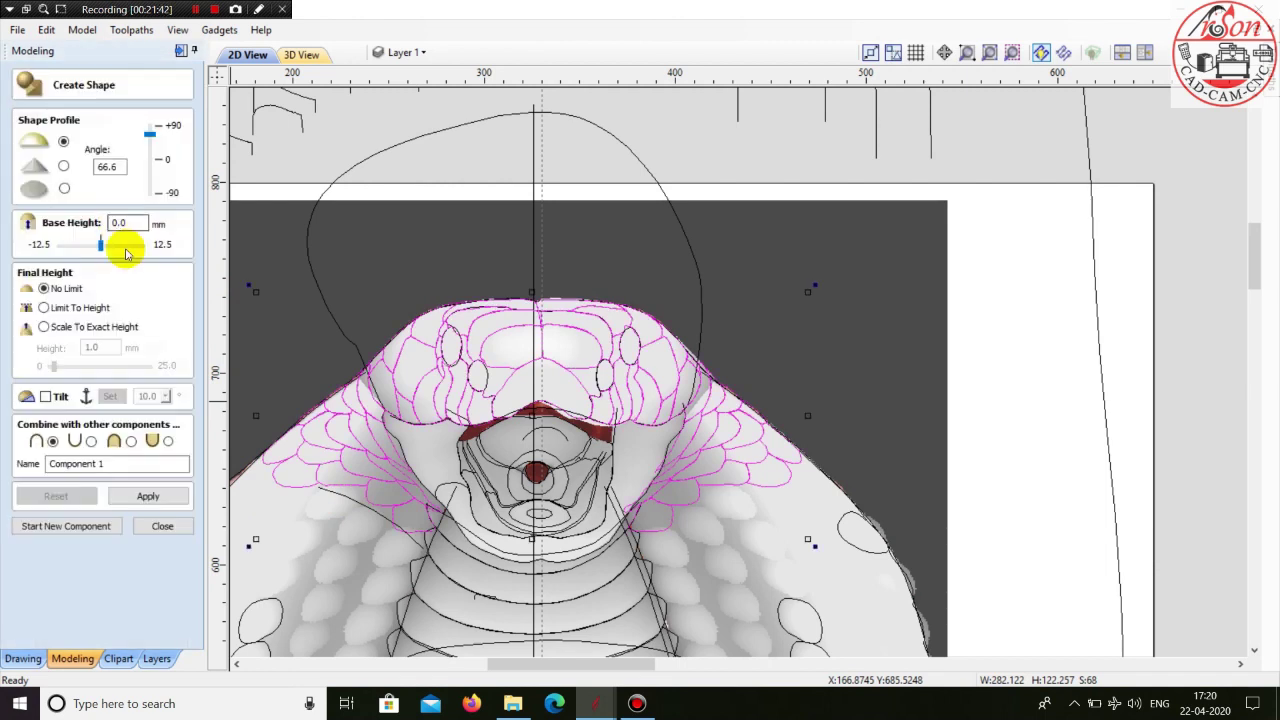
pyautogui.click(148, 496)
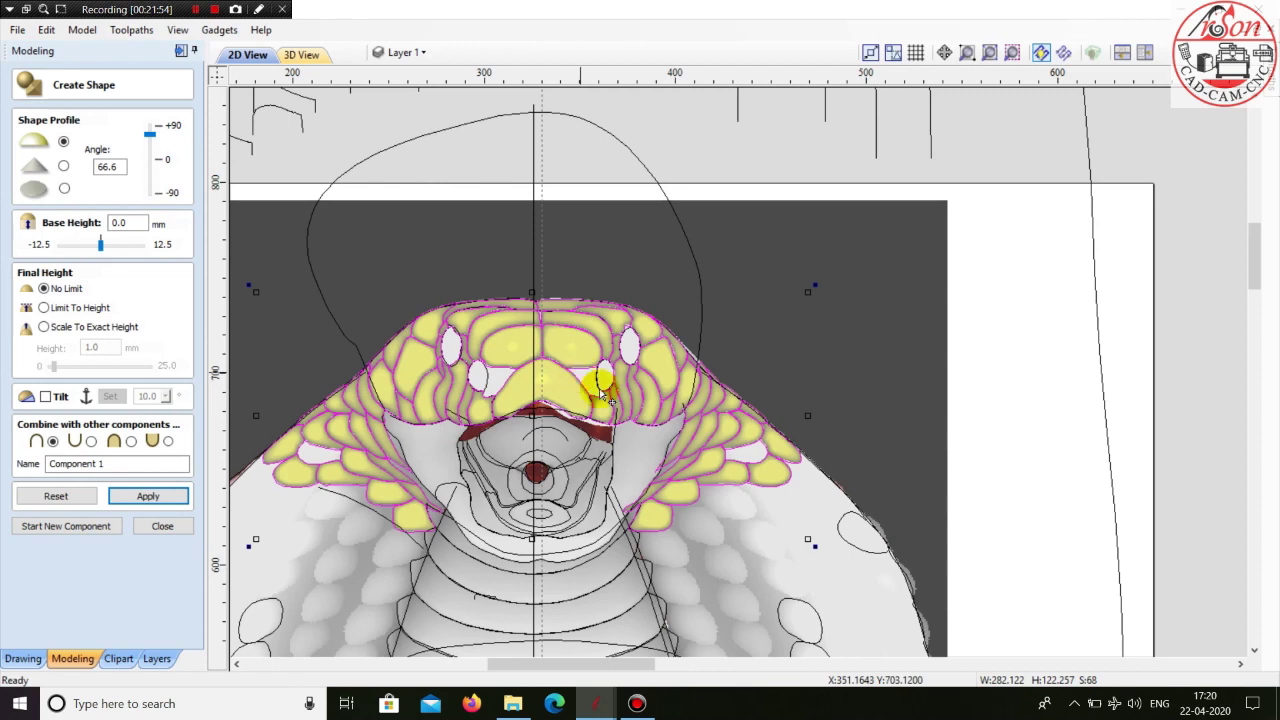
pyautogui.click(290, 55)
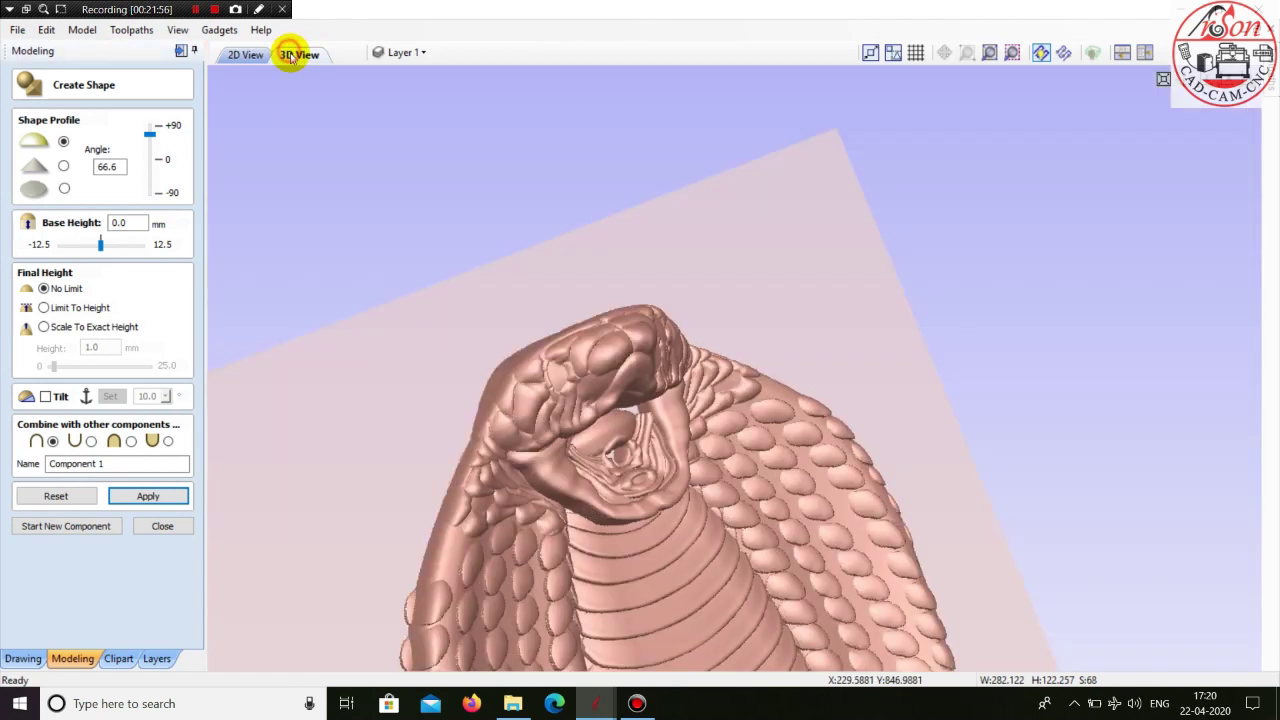
pyautogui.moveTo(798, 477); pyautogui.dragTo(923, 463)
pyautogui.scroll(8, 857, 497)
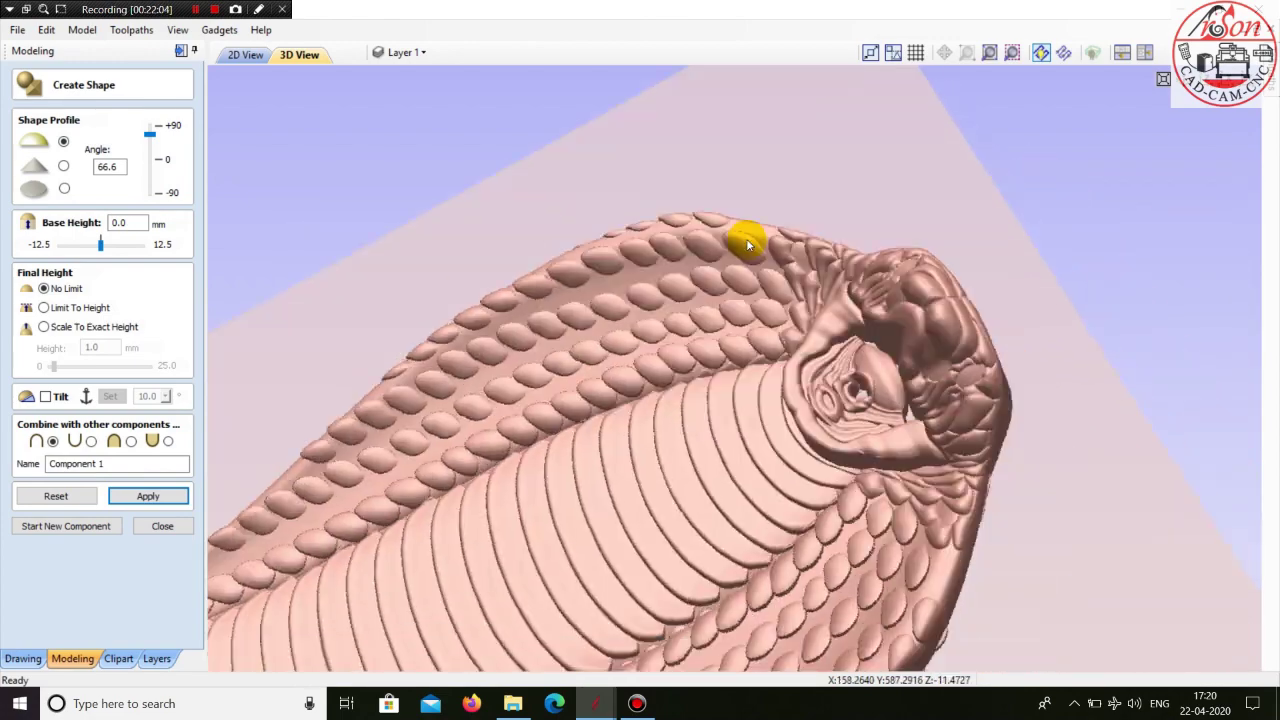
pyautogui.moveTo(748, 245); pyautogui.dragTo(692, 226)
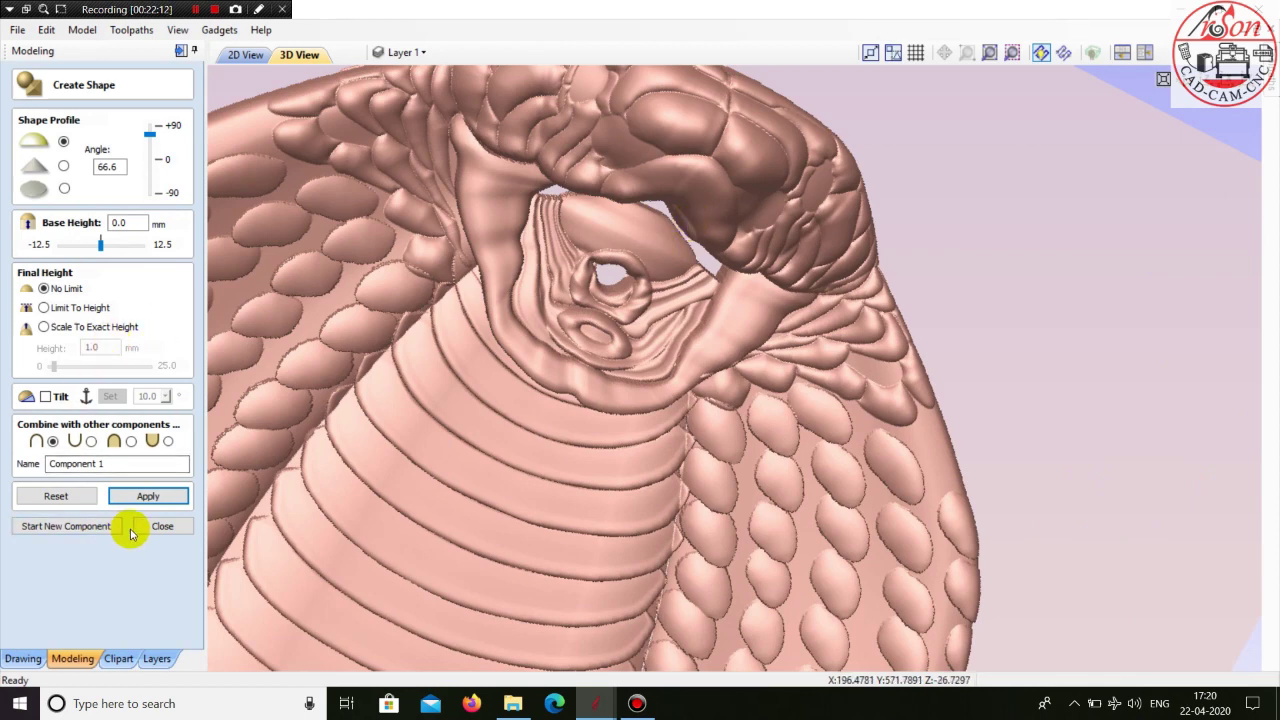
pyautogui.moveTo(251, 580); pyautogui.dragTo(331, 611, button='middle')
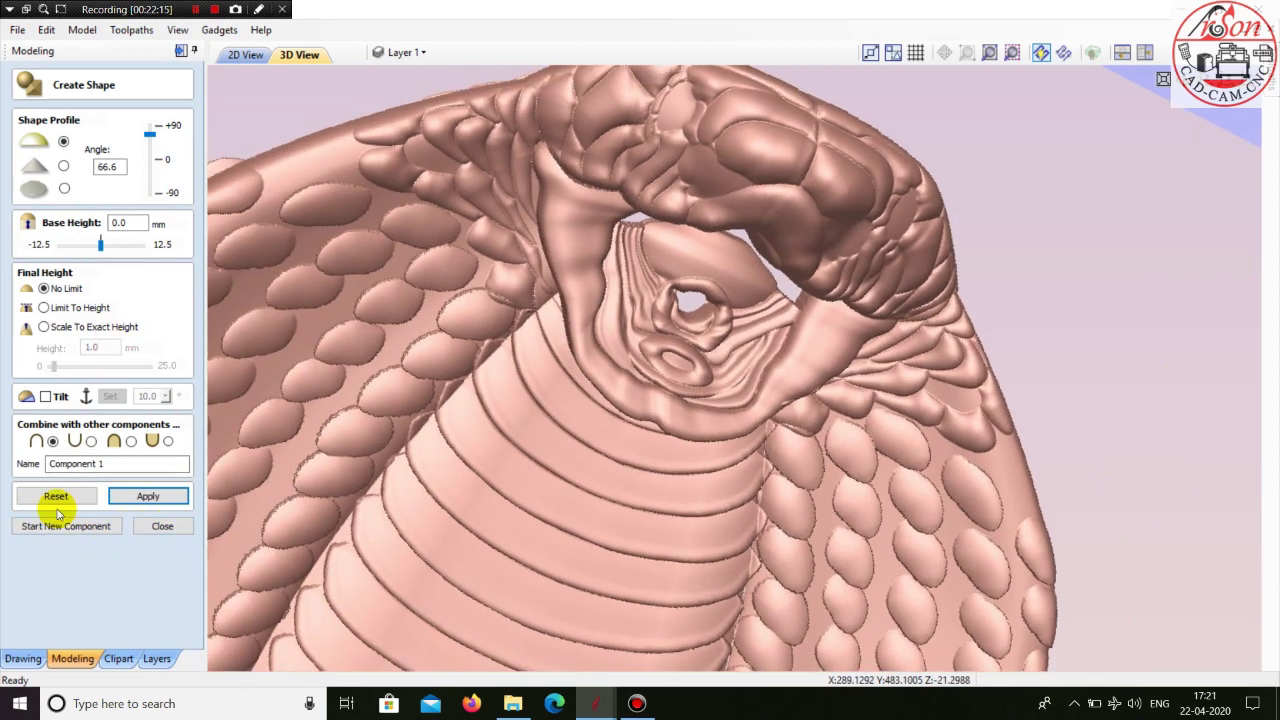
# - Reset the scale shape, apply it again with the same settings and check it in 3D
pyautogui.click(56, 497)
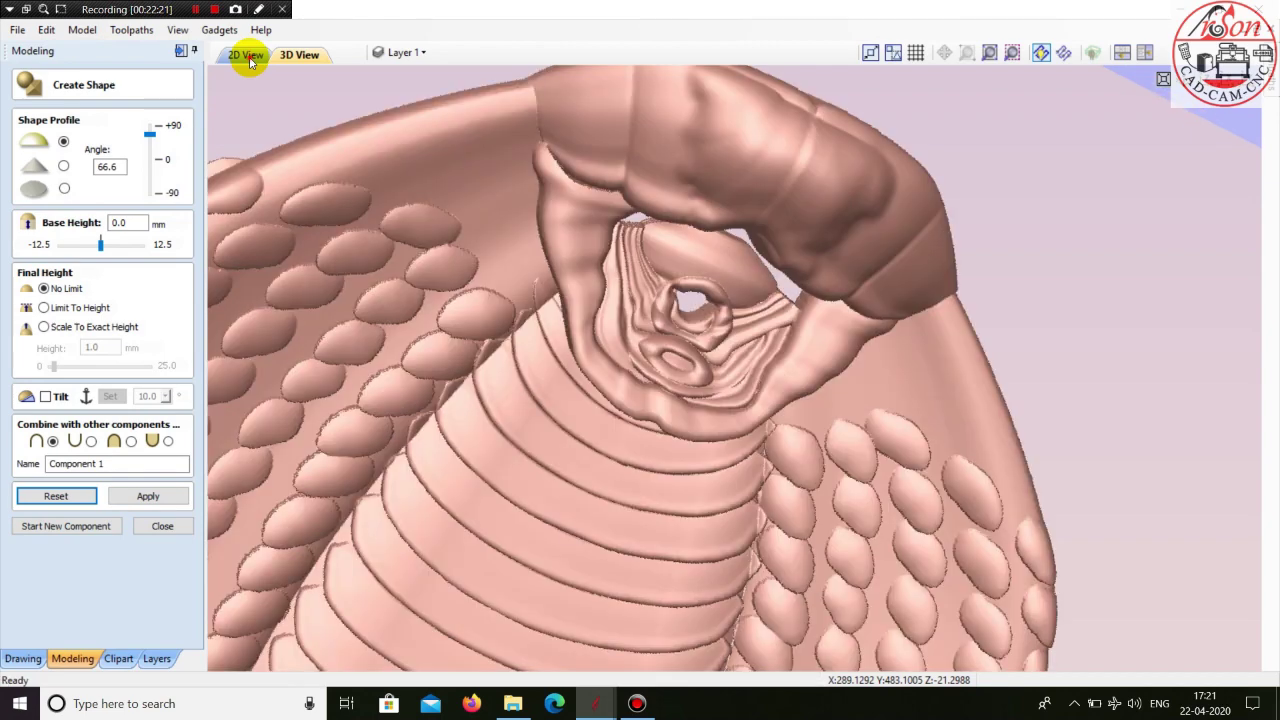
pyautogui.click(247, 55)
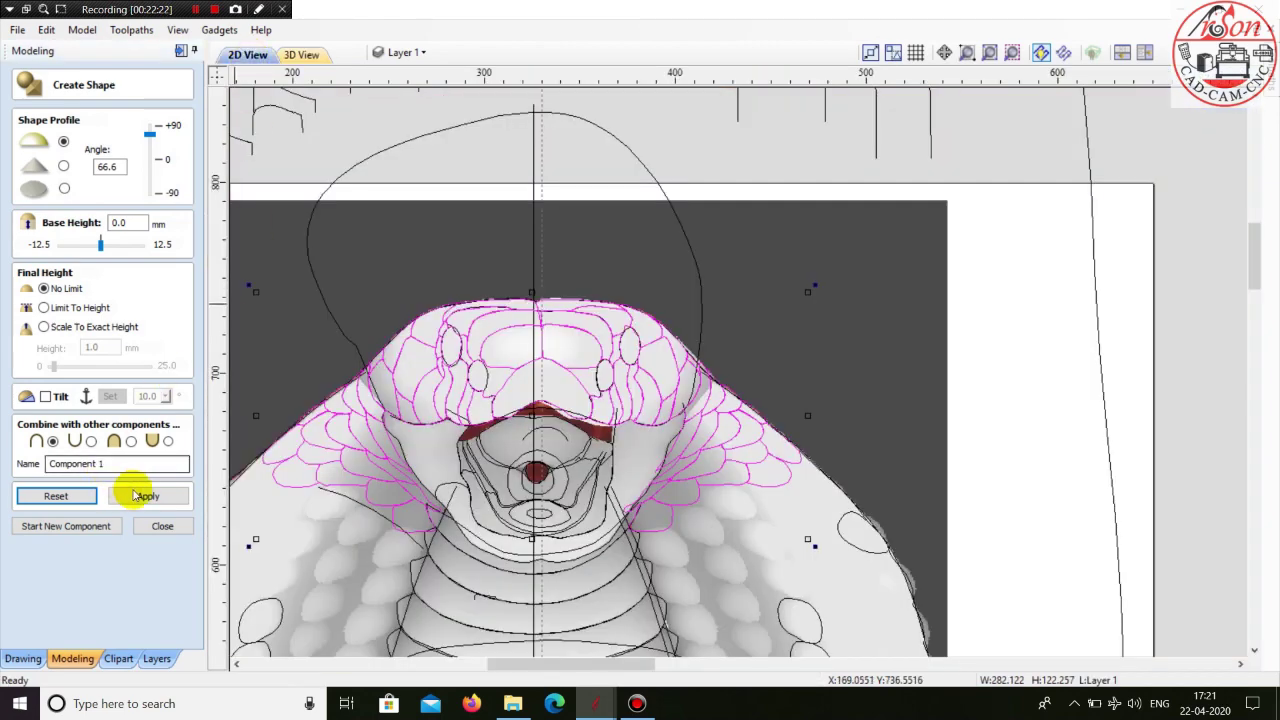
pyautogui.click(168, 493)
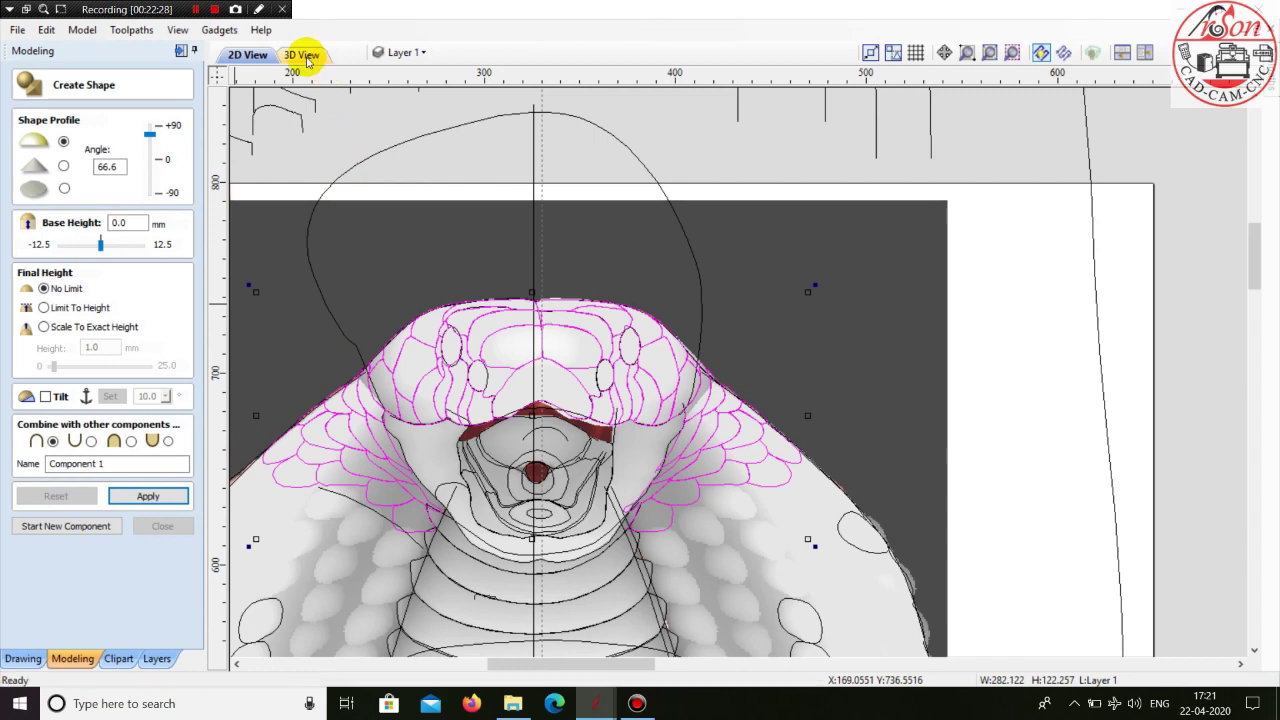
pyautogui.click(304, 56)
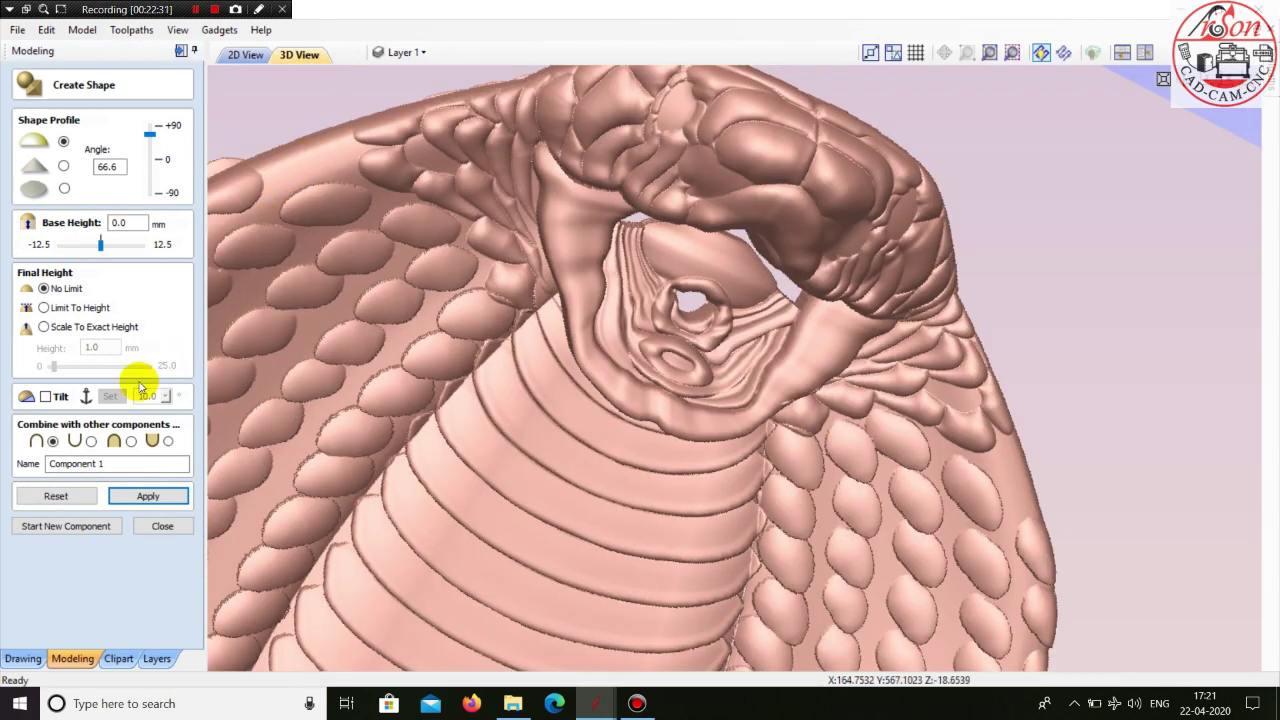
# - Start a new component, check the whole cobra relief in 3D and return to the 2D drawing
pyautogui.click(60, 525)
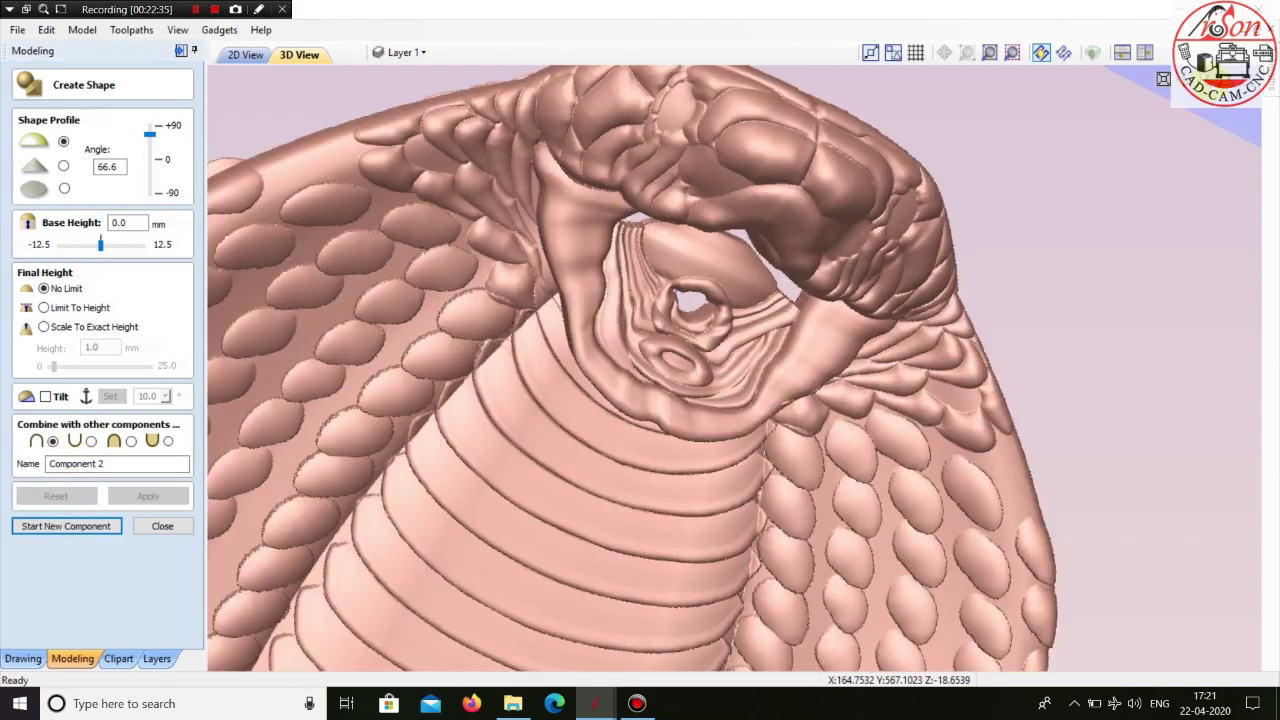
pyautogui.click(1220, 80)
pyautogui.scroll(2, 724, 250)
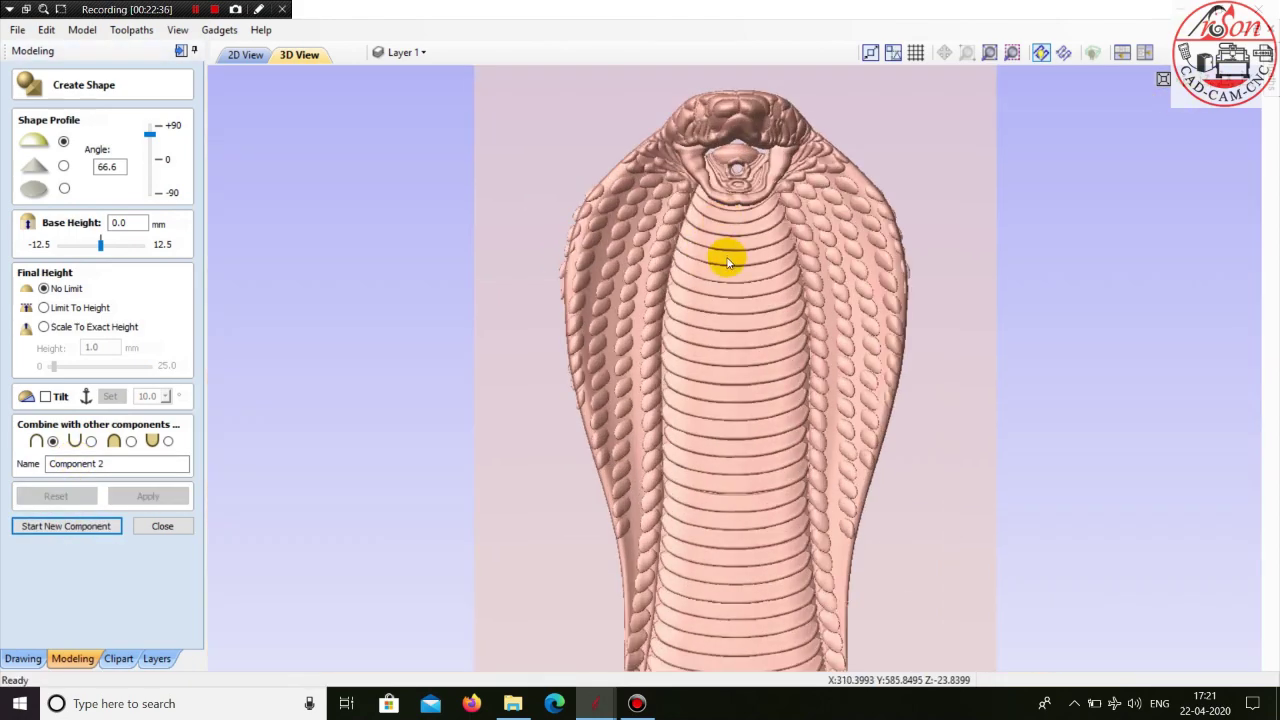
pyautogui.moveTo(728, 260); pyautogui.dragTo(731, 460, button='middle')
pyautogui.click(240, 60)
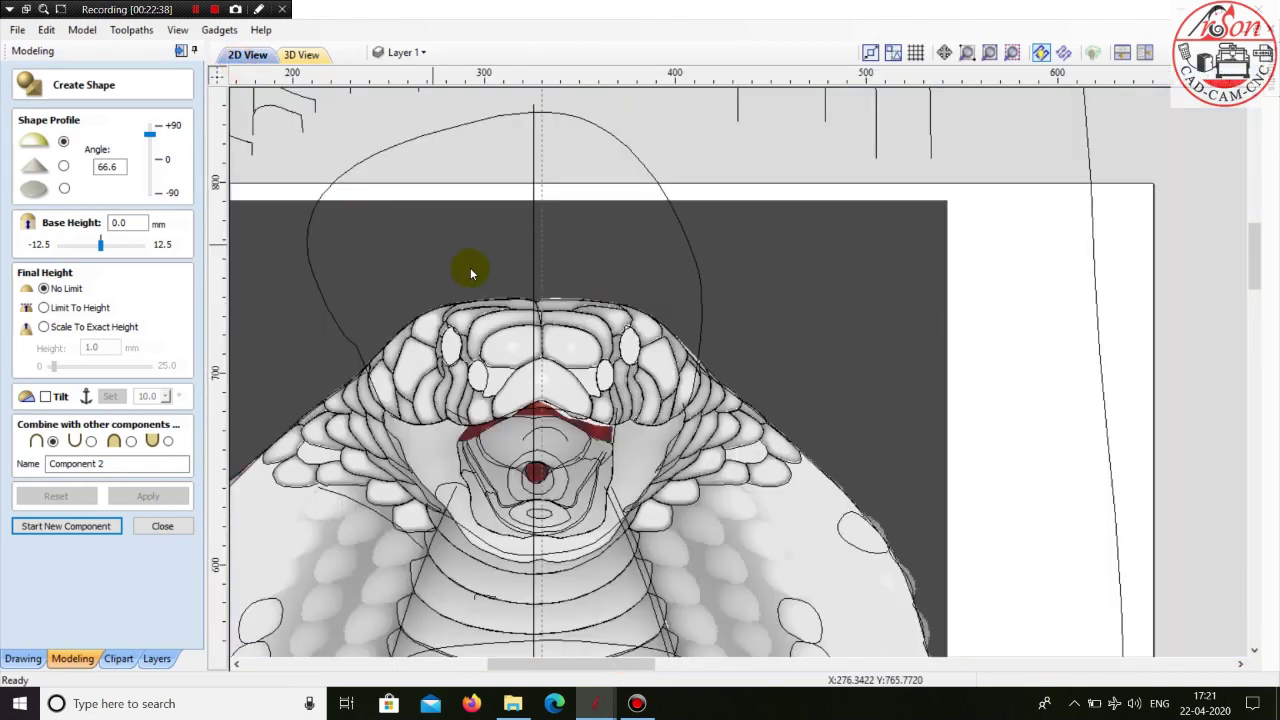
# - Leave shape creation and start a curve around the inner end of the unraised neck scale on the cobra's left side in the drawing
pyautogui.scroll(-2, 470, 268)
pyautogui.scroll(1, 429, 385)
pyautogui.scroll(6, 425, 388)
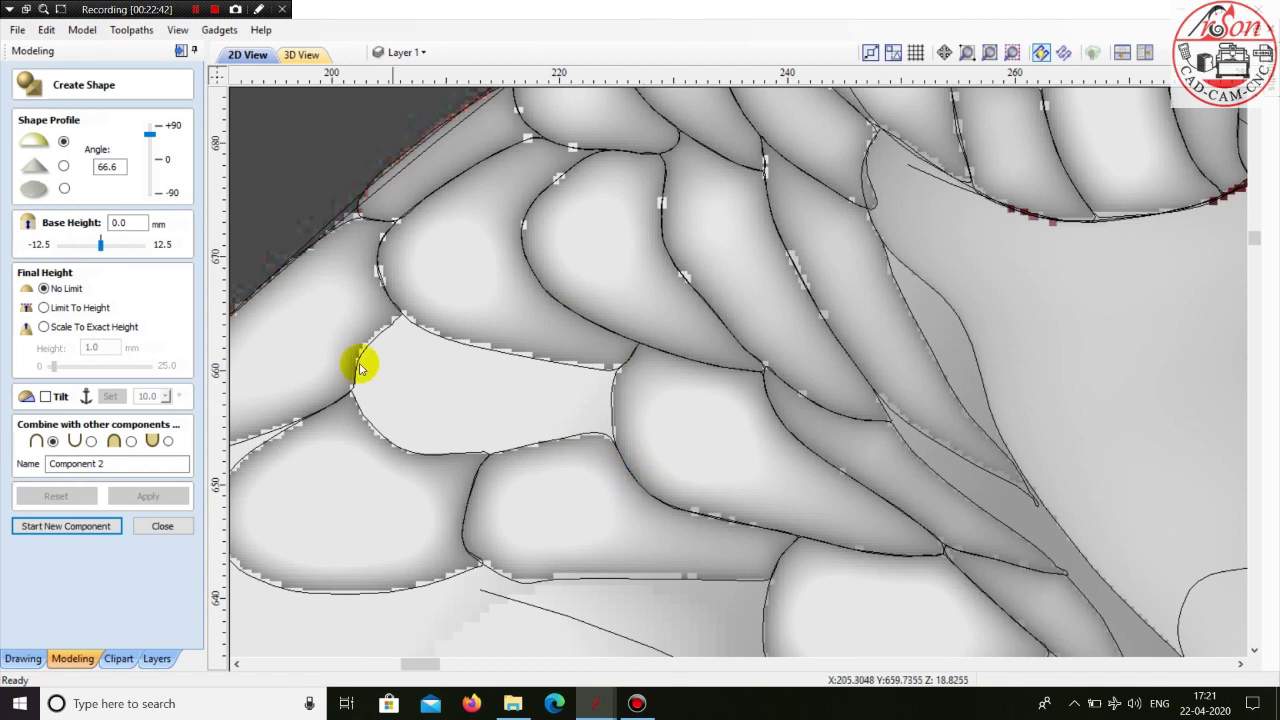
pyautogui.click(158, 526)
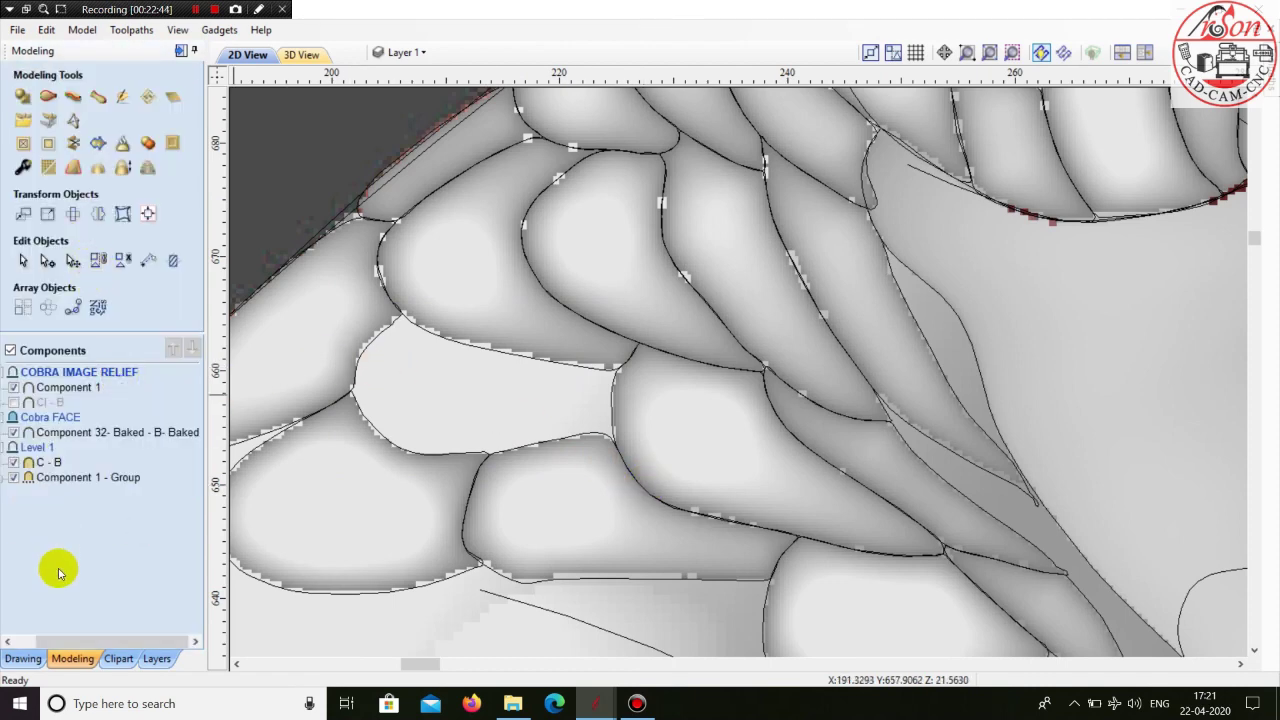
pyautogui.click(22, 658)
pyautogui.click(66, 189)
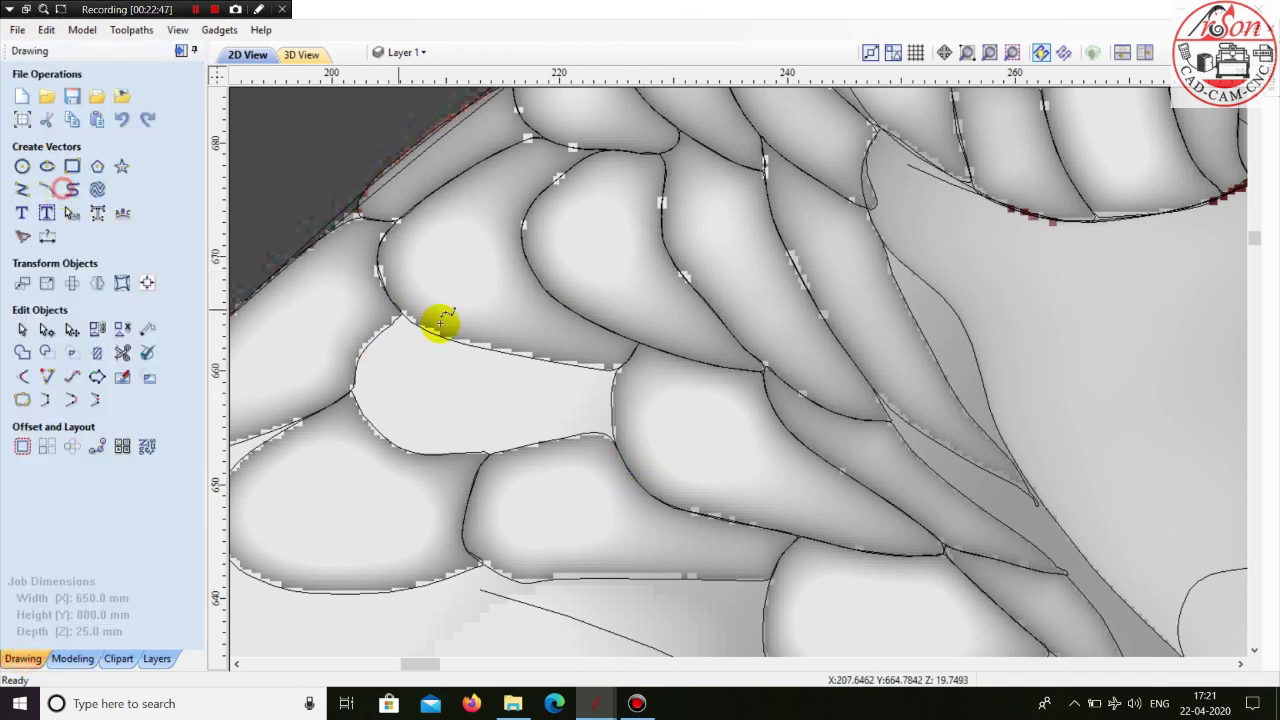
pyautogui.scroll(8, 543, 366)
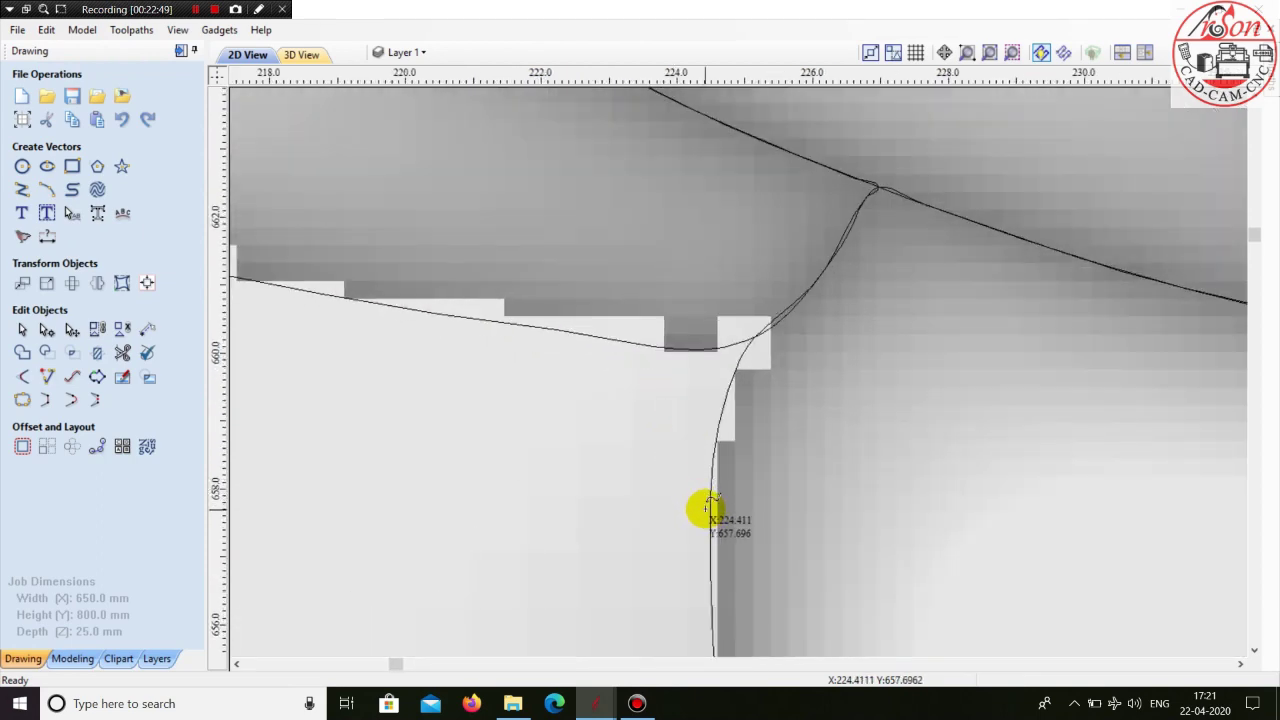
pyautogui.scroll(1, 716, 422)
pyautogui.click(718, 421)
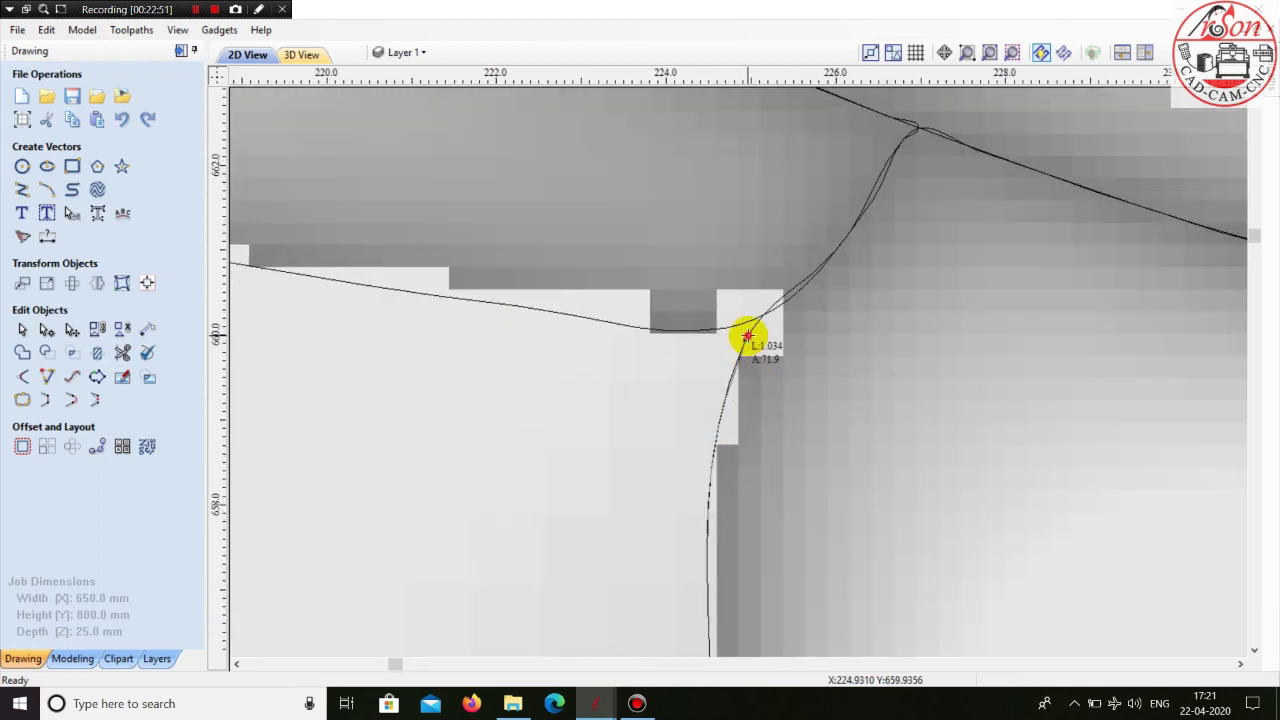
pyautogui.scroll(-1, 400, 286)
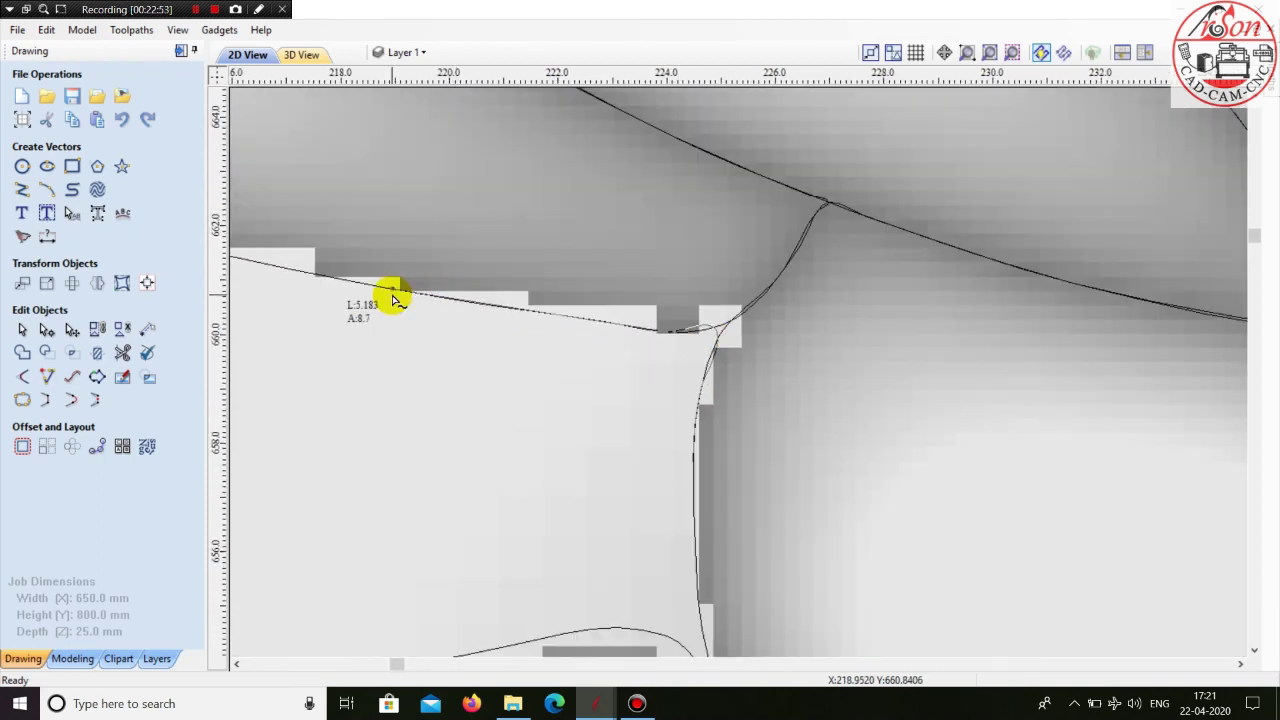
# - Continue the curve along the left-side scale's upper edge to its peak, following the existing outline
pyautogui.click(392, 297)
pyautogui.scroll(-2, 300, 251)
pyautogui.scroll(2, 643, 309)
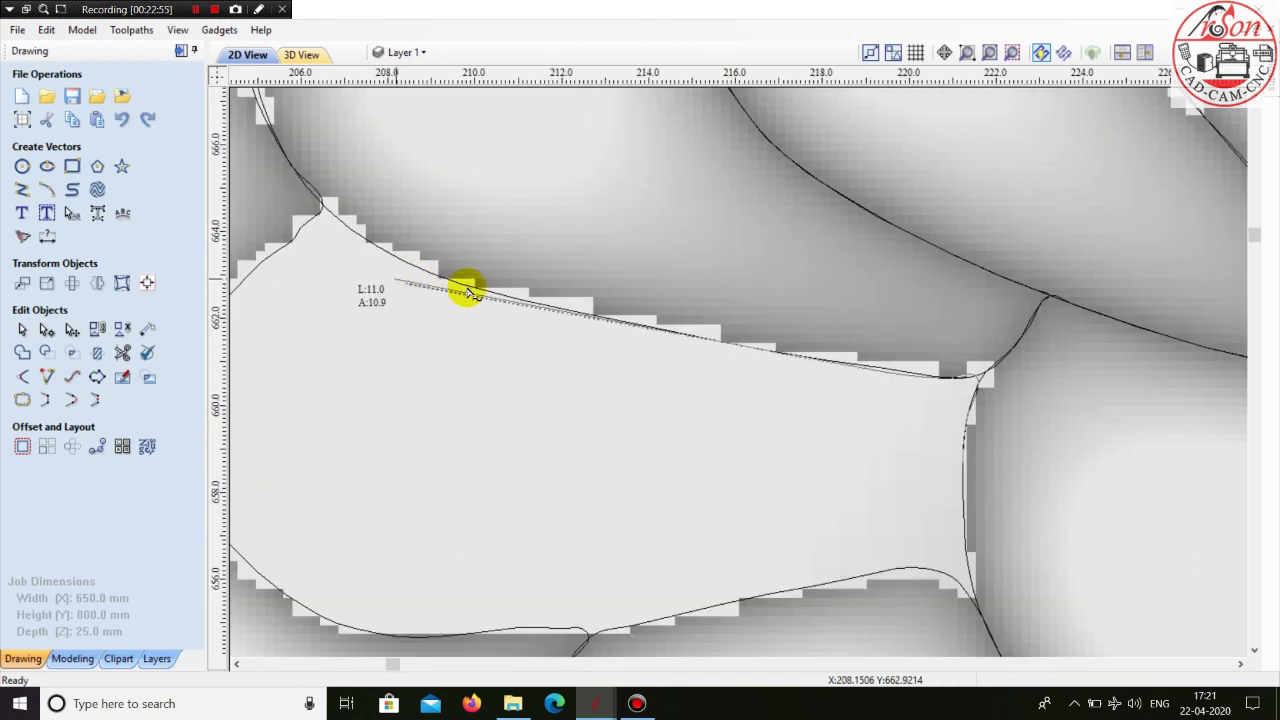
pyautogui.click(549, 306)
pyautogui.scroll(3, 362, 232)
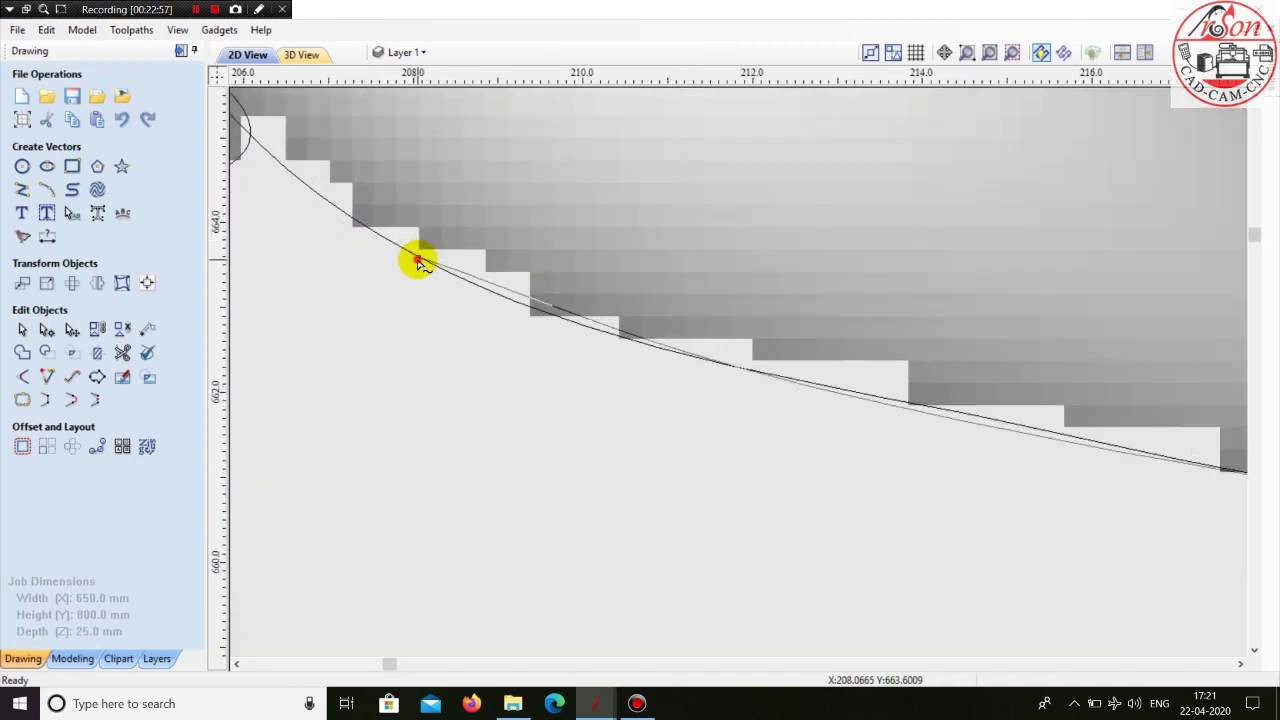
pyautogui.click(417, 260)
pyautogui.scroll(-3, 423, 260)
pyautogui.scroll(2, 345, 222)
pyautogui.scroll(2, 495, 246)
pyautogui.click(435, 248)
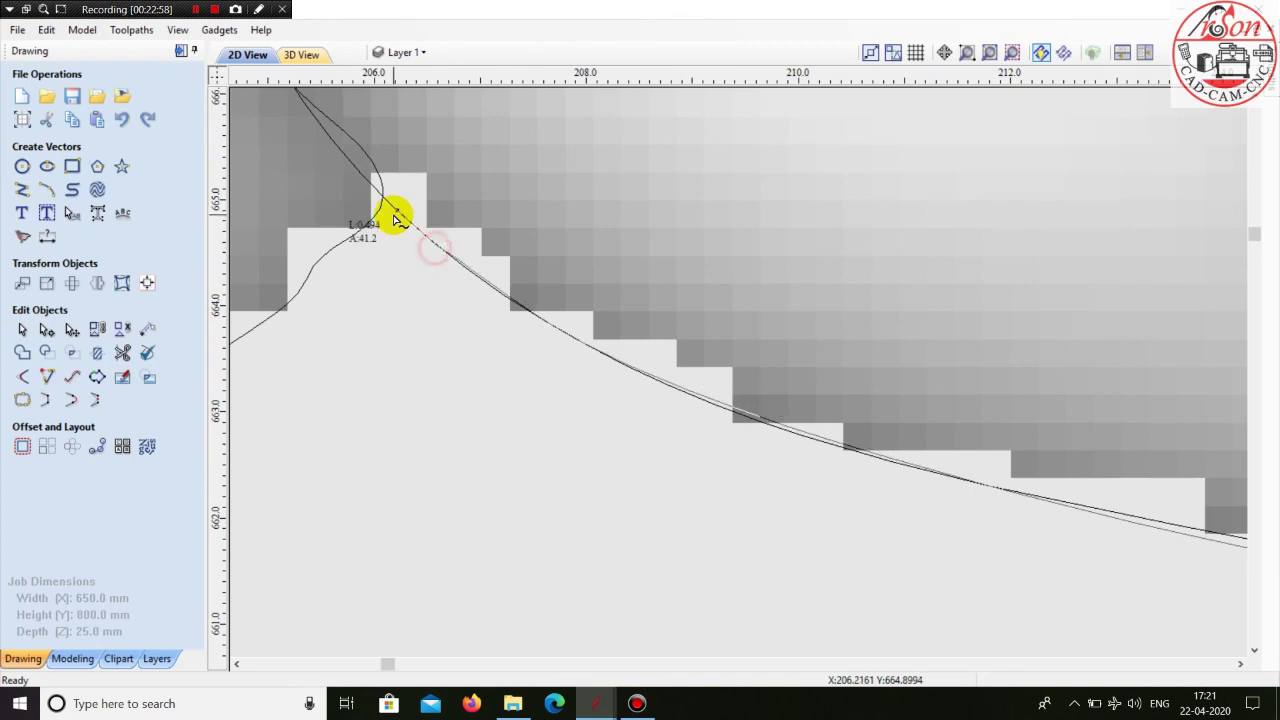
pyautogui.click(373, 215)
# - Trace the left-side scale's outer edge from the peak down to the corner where the neighbouring scales meet
pyautogui.click(303, 290)
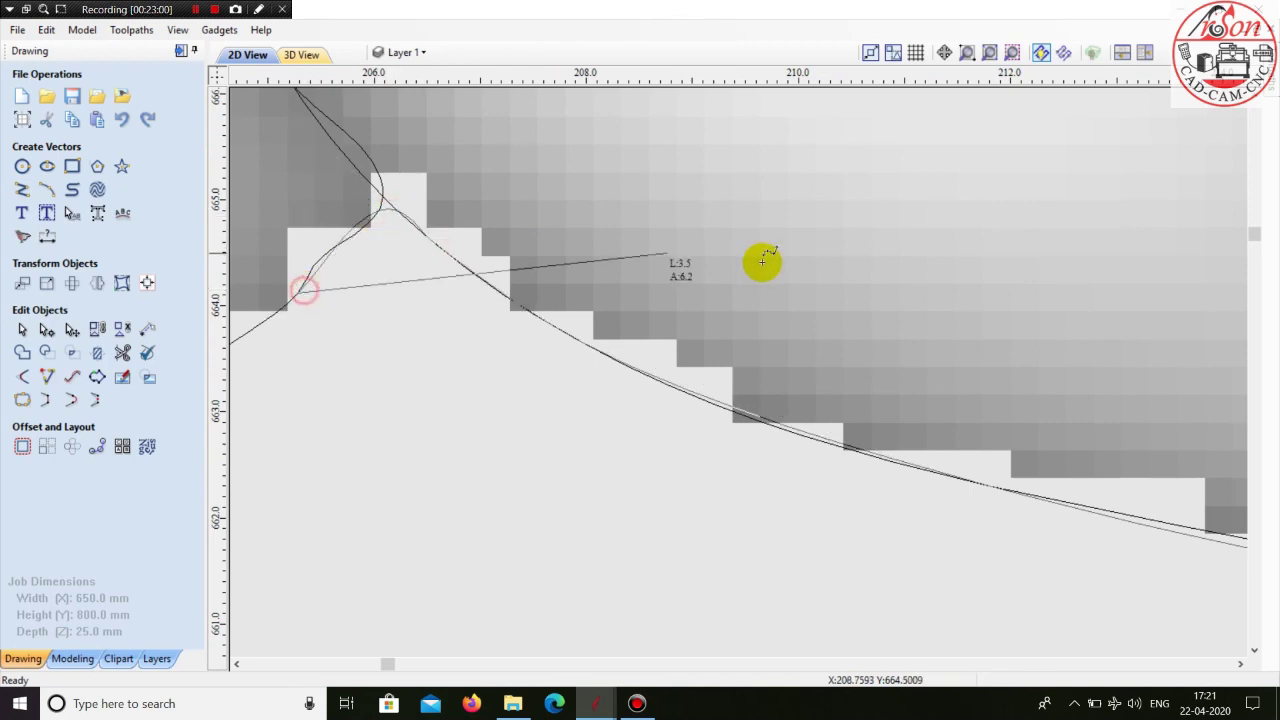
pyautogui.scroll(-2, 517, 323)
pyautogui.scroll(2, 571, 314)
pyautogui.click(580, 326)
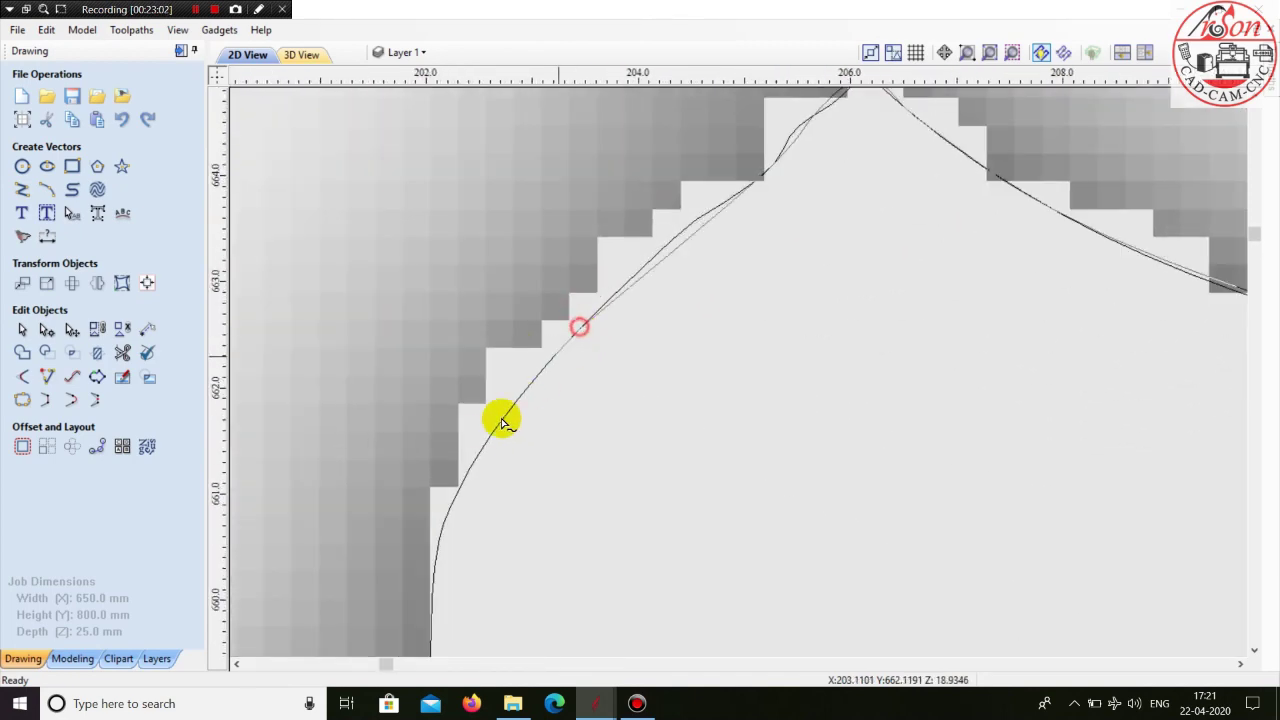
pyautogui.scroll(-3, 471, 329)
pyautogui.scroll(3, 491, 359)
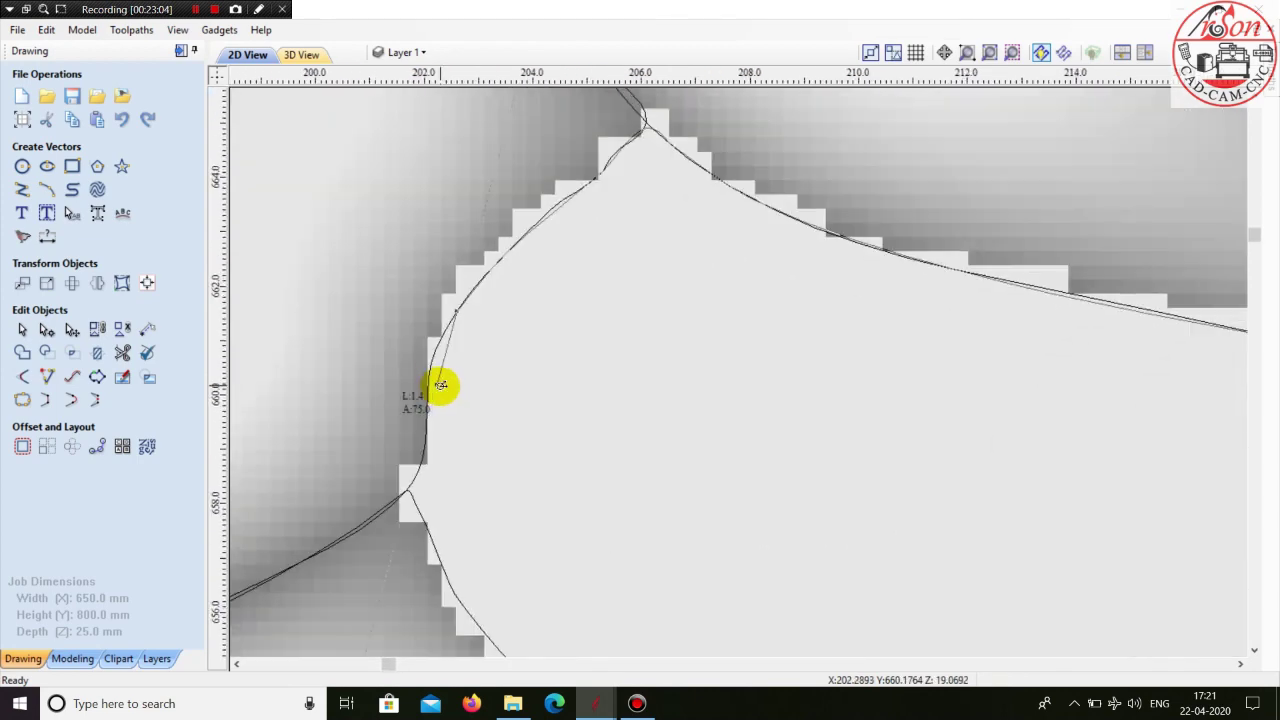
pyautogui.click(424, 390)
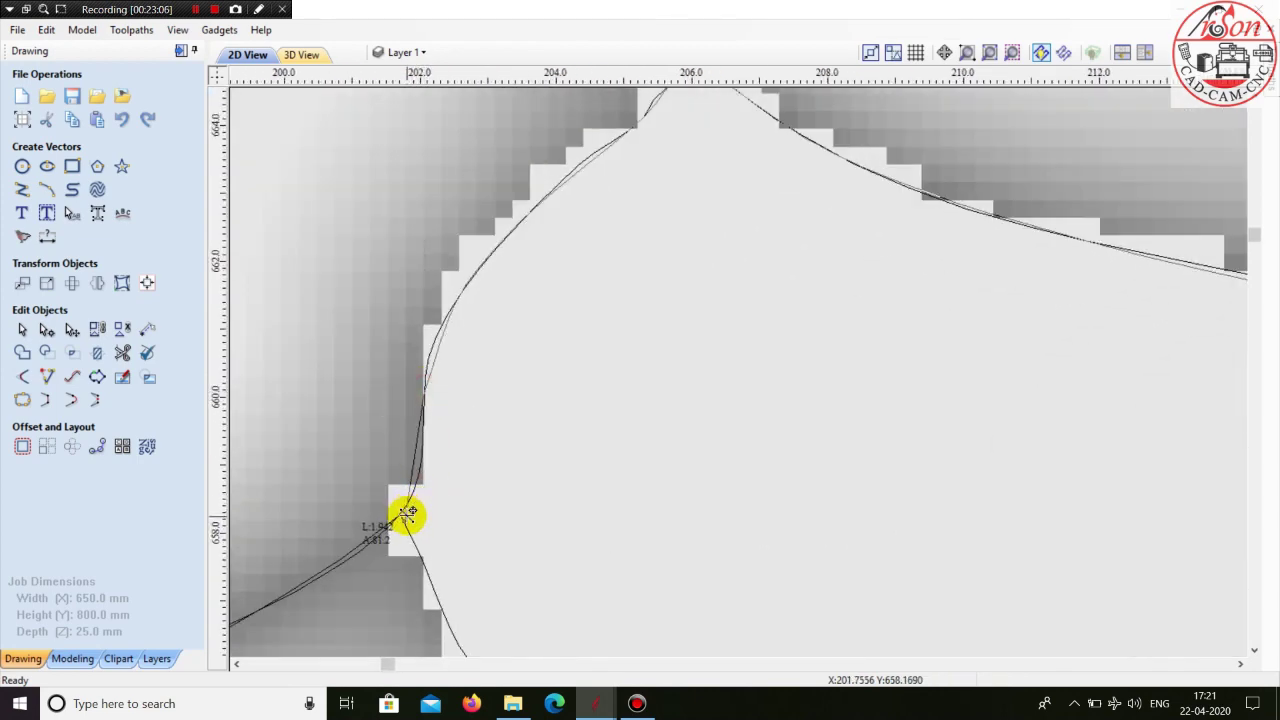
pyautogui.scroll(-3, 430, 540)
pyautogui.scroll(2, 430, 537)
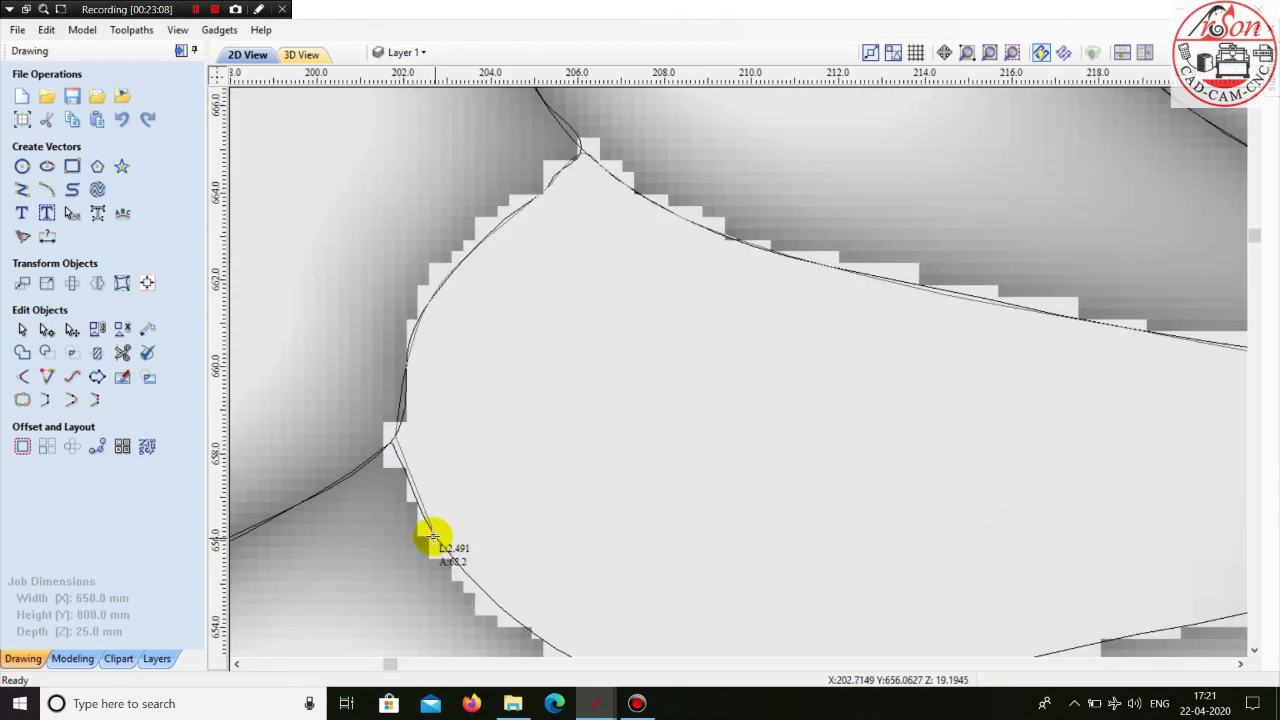
# - Trace the left-side scale's rounded lower edge from the outer corner toward its inner end
pyautogui.click(430, 537)
pyautogui.click(520, 627)
pyautogui.scroll(-3, 557, 537)
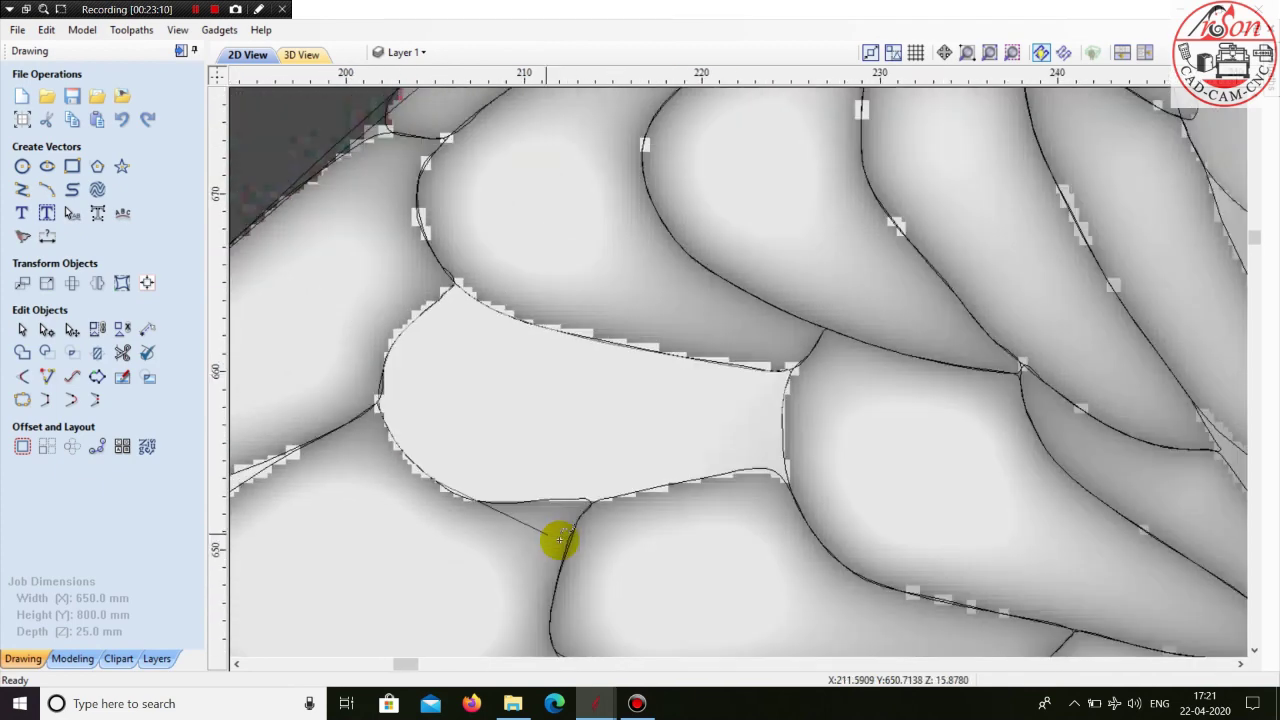
pyautogui.scroll(3, 429, 463)
pyautogui.click(367, 455)
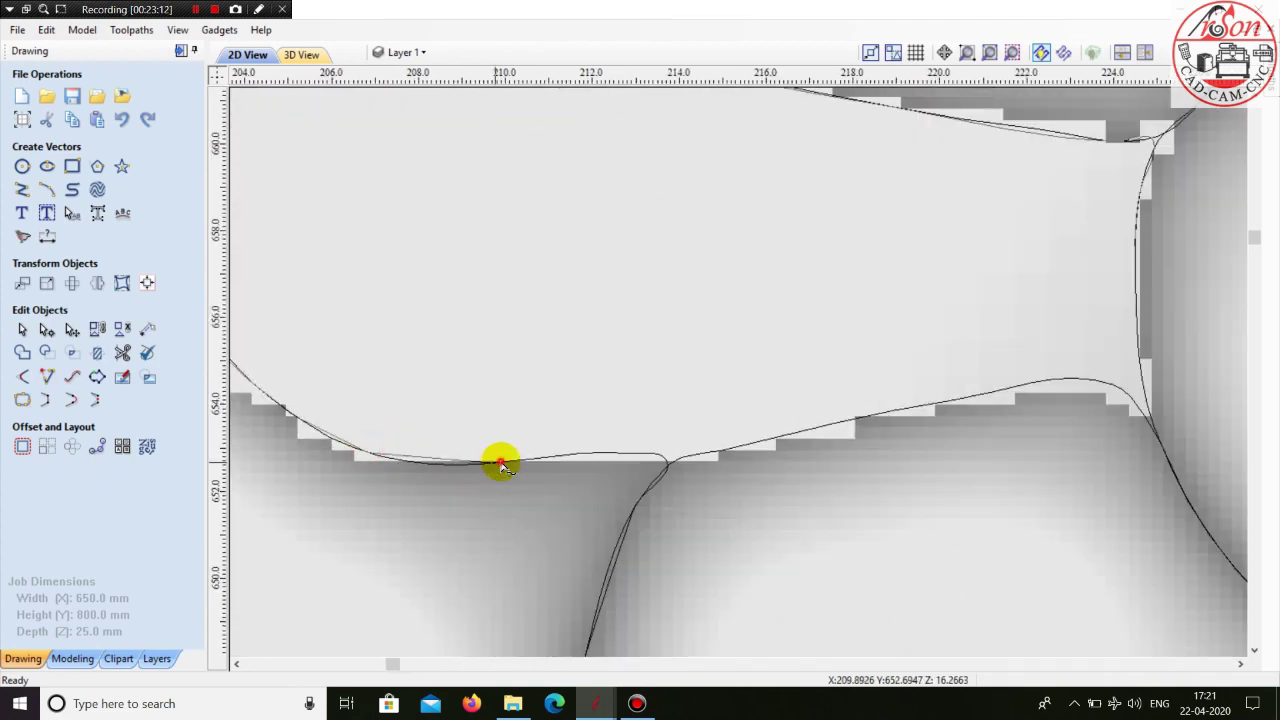
pyautogui.click(618, 460)
pyautogui.click(754, 434)
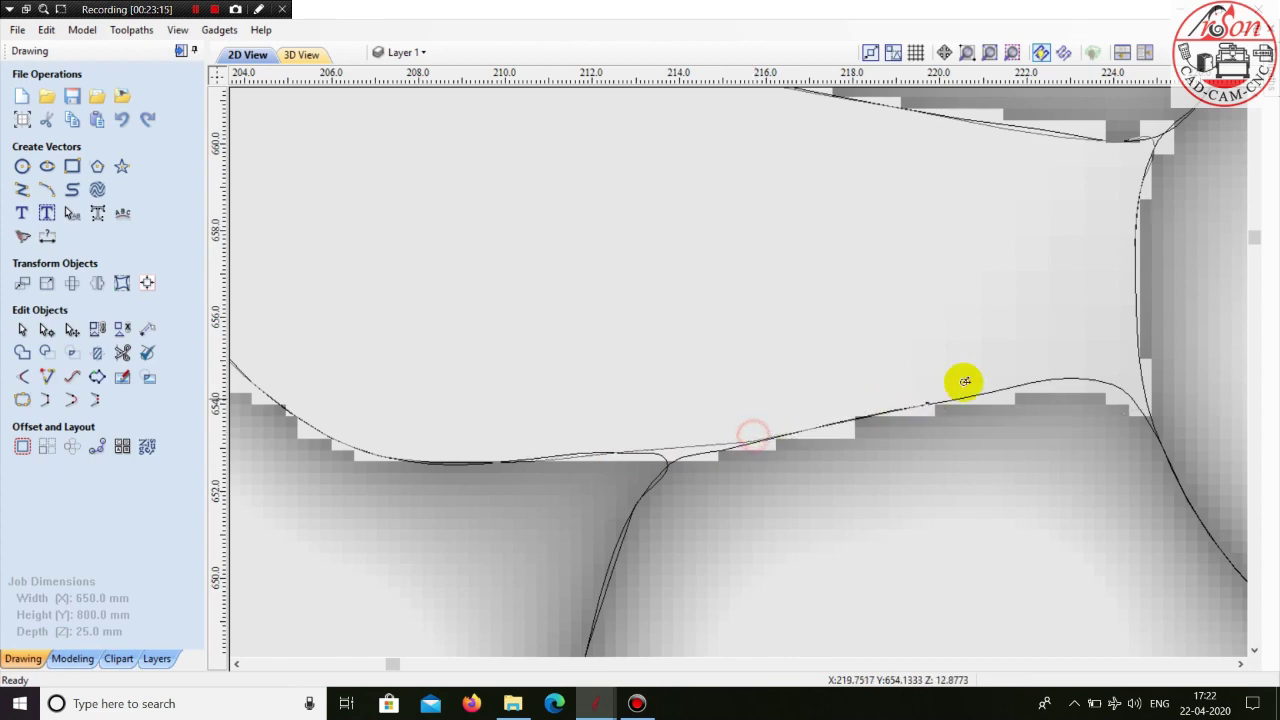
pyautogui.click(1047, 381)
# - Complete the curve around the left-side scale's inner end, making an outline about 23 mm wide and 12 mm high, and select it
pyautogui.scroll(-3, 600, 451)
pyautogui.scroll(6, 808, 486)
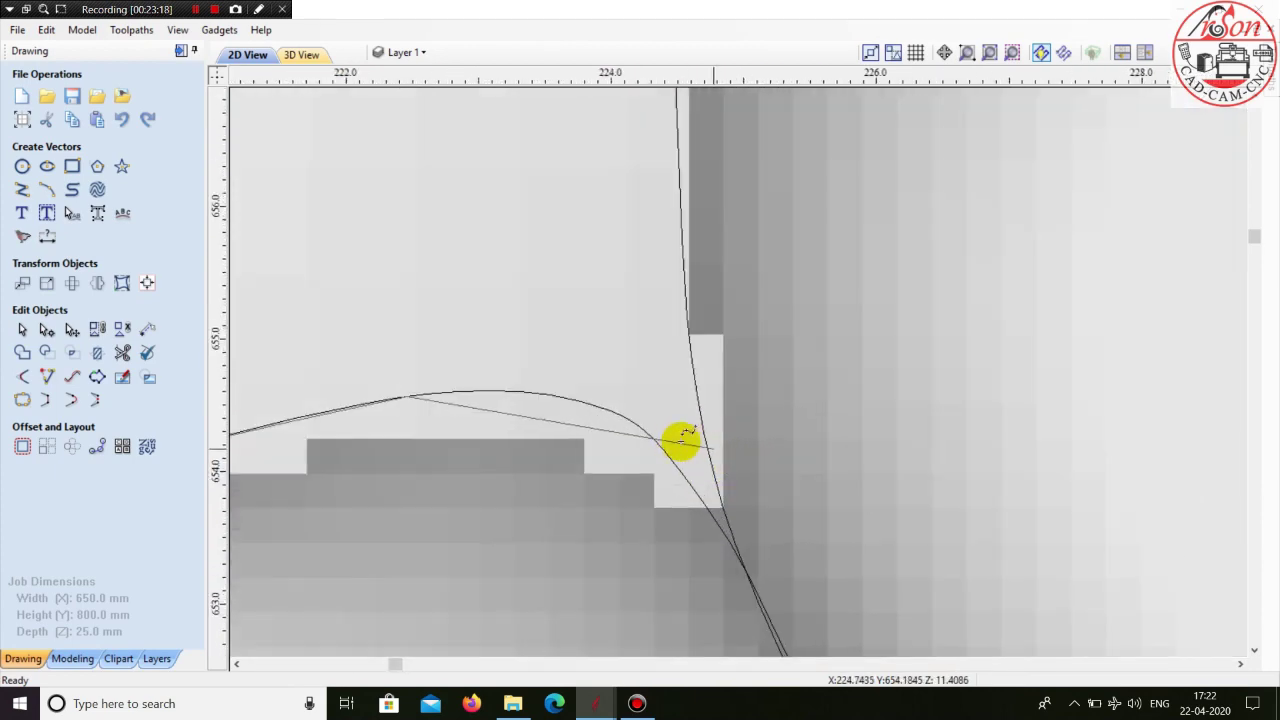
pyautogui.click(681, 463)
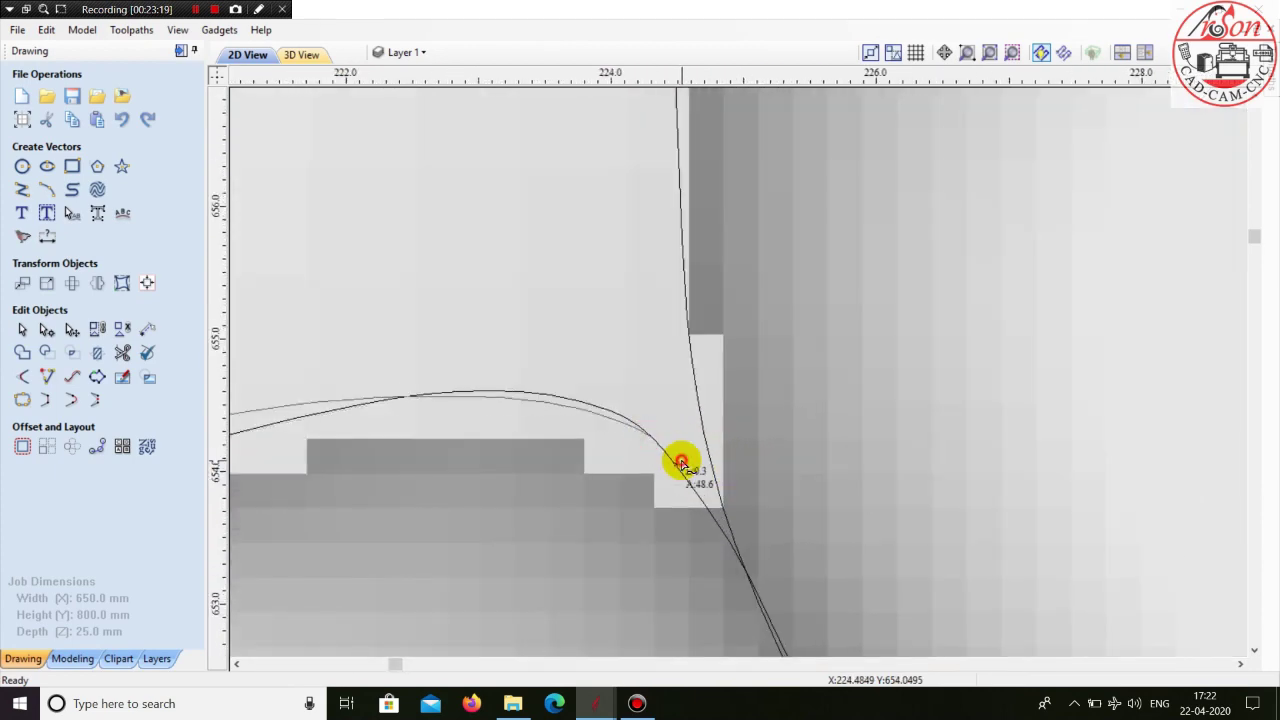
pyautogui.scroll(-3, 674, 443)
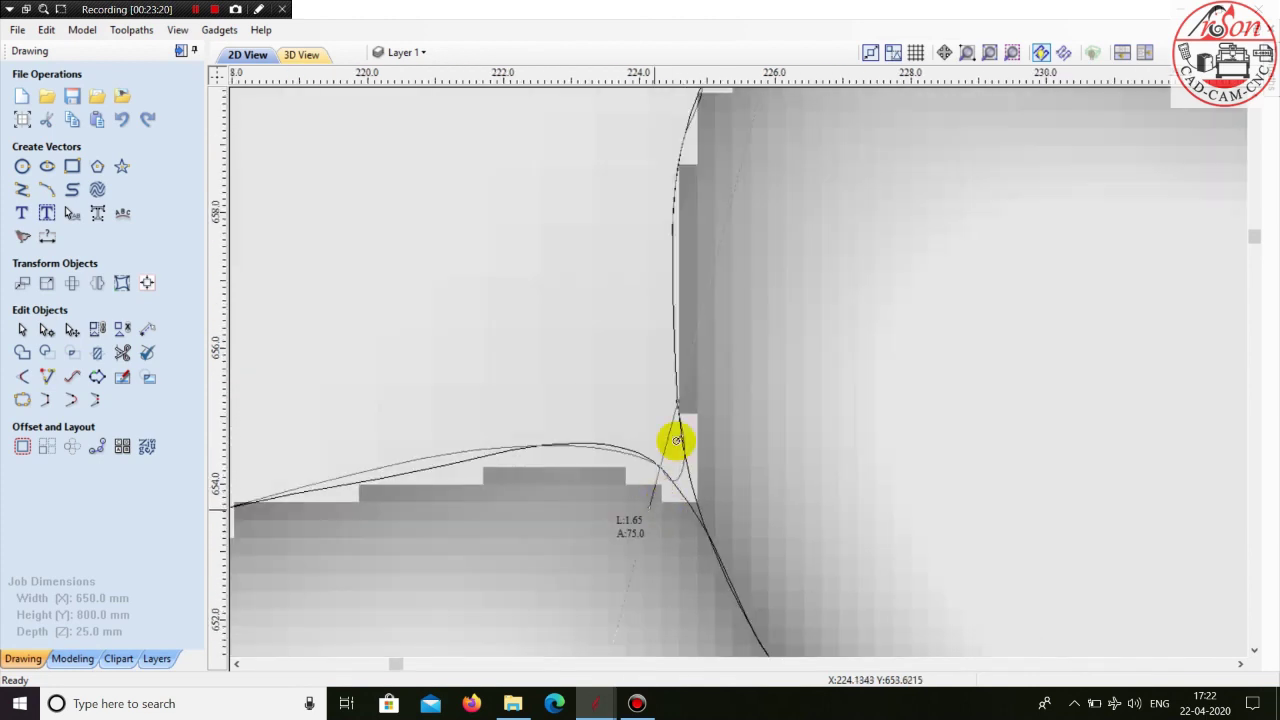
pyautogui.scroll(2, 688, 305)
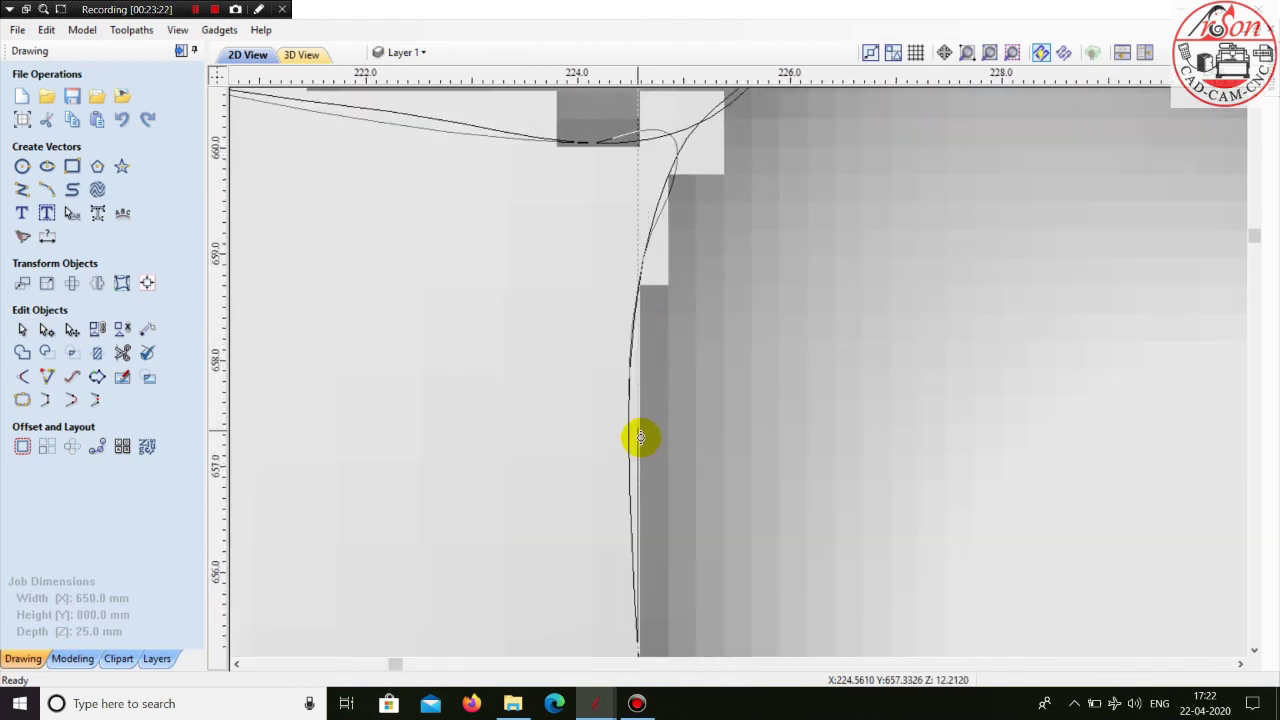
pyautogui.click(633, 487)
pyautogui.scroll(2, 660, 391)
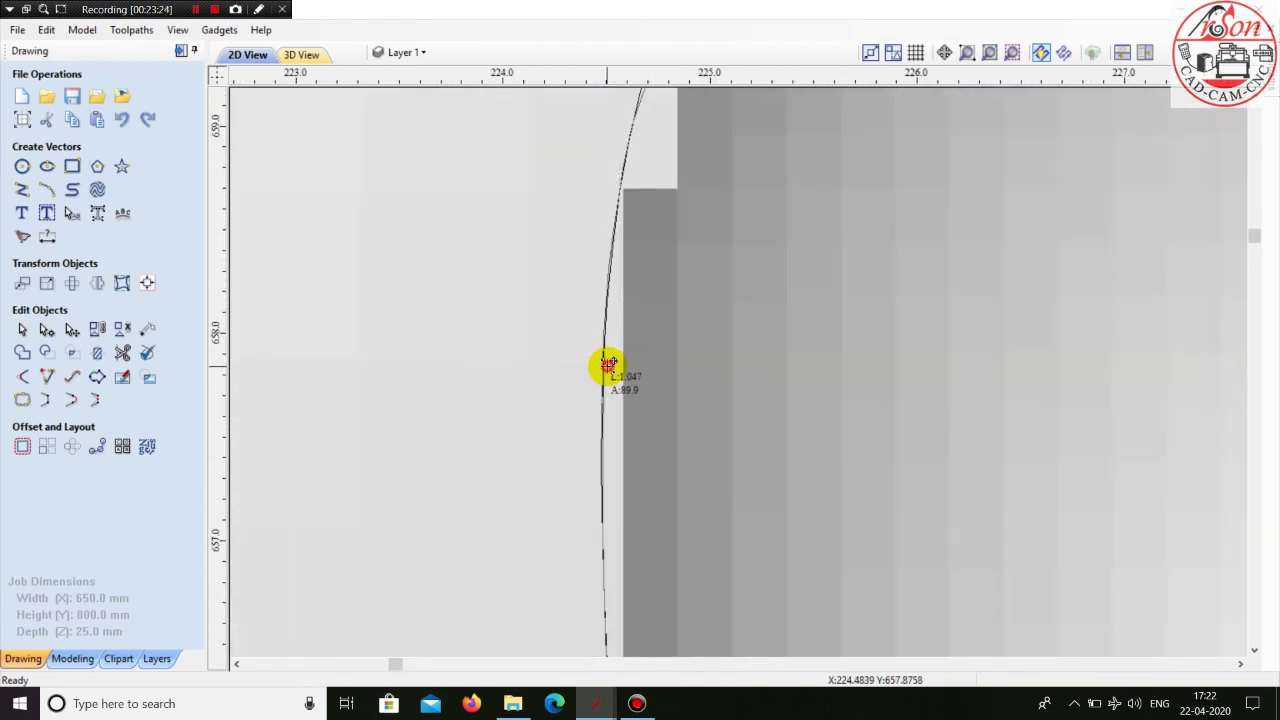
pyautogui.scroll(-3, 610, 365)
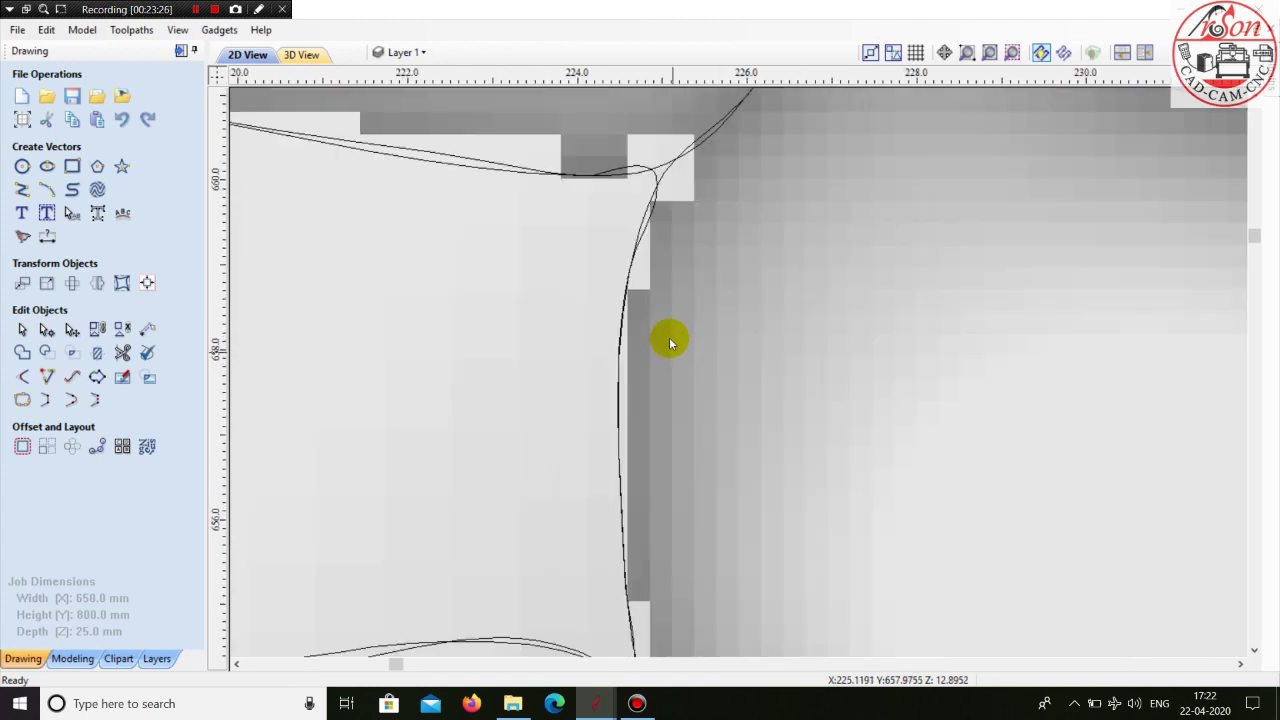
pyautogui.click(641, 207)
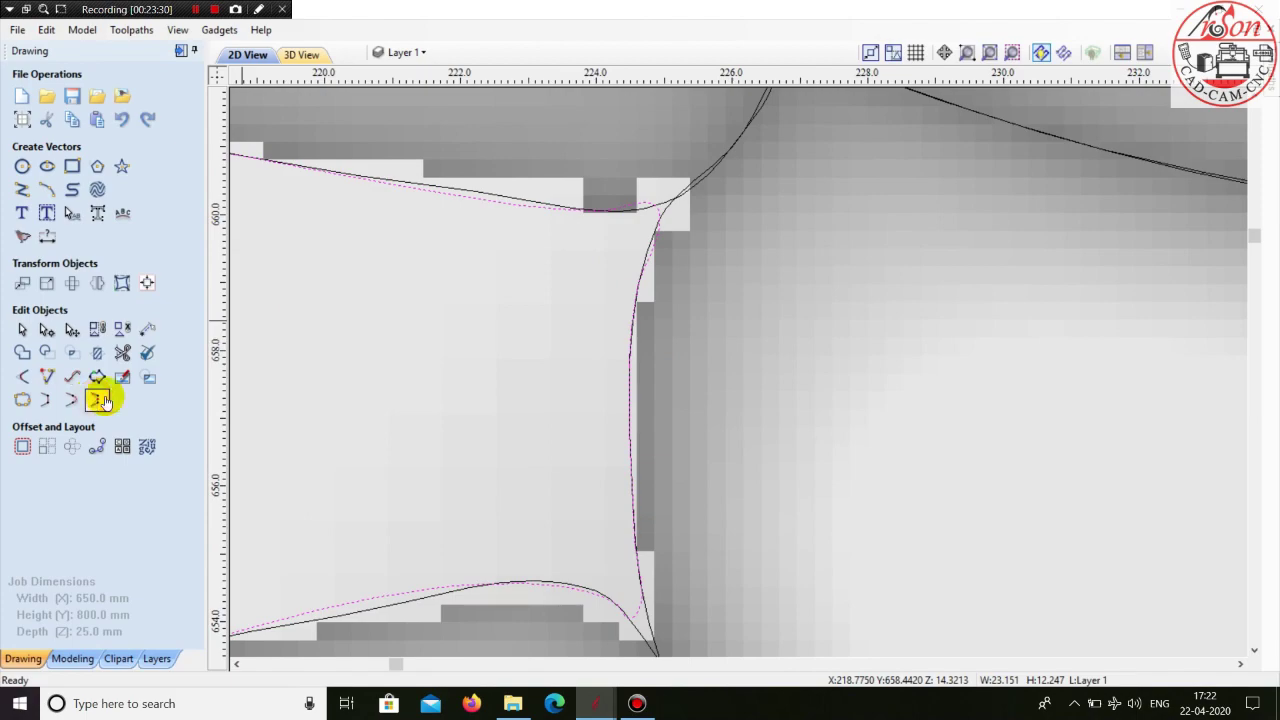
# - Start a new curve on the matching unraised right-side neck scale, from its upper outer edge to its peak
pyautogui.scroll(-10, 351, 377)
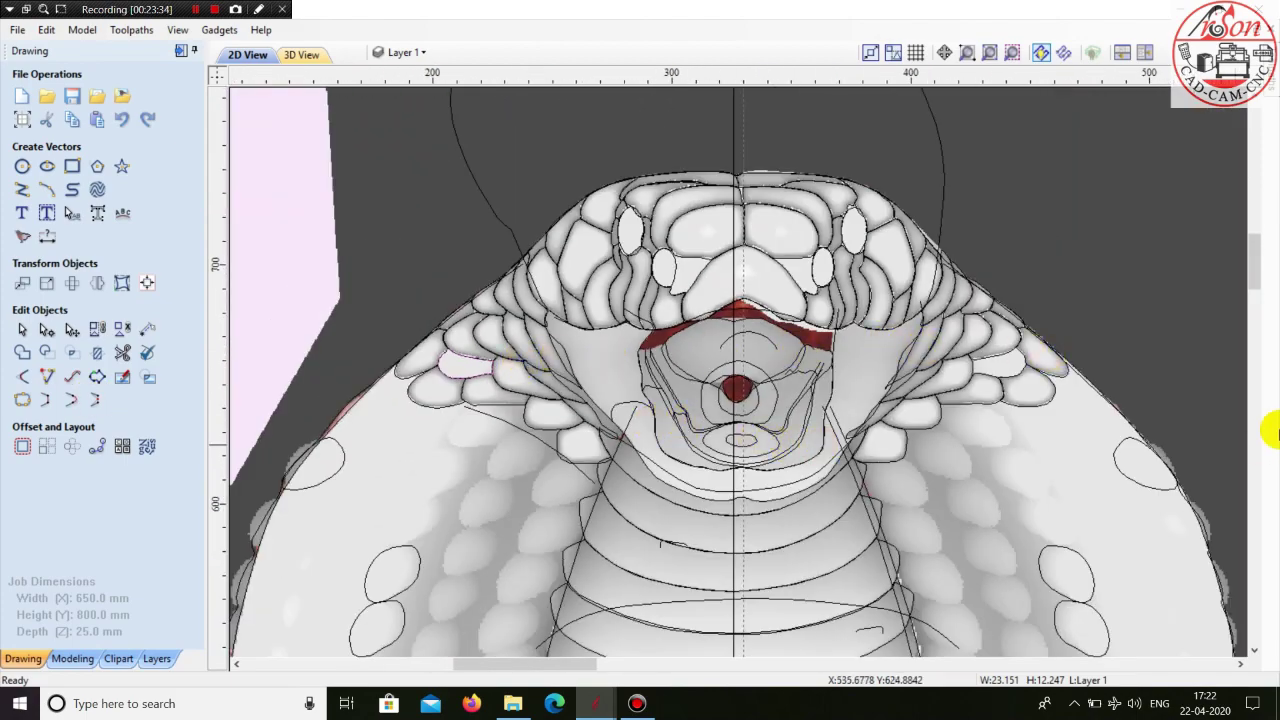
pyautogui.scroll(2, 1102, 375)
pyautogui.scroll(5, 870, 334)
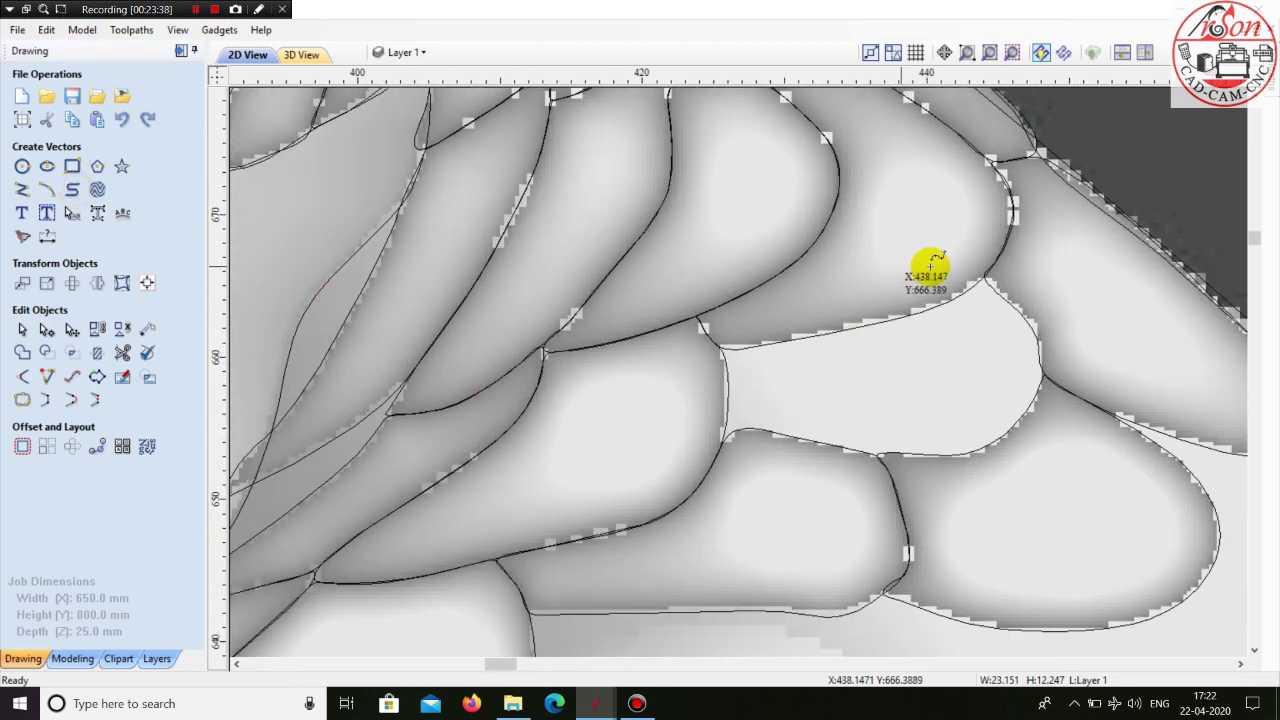
pyautogui.scroll(4, 987, 287)
pyautogui.click(1054, 341)
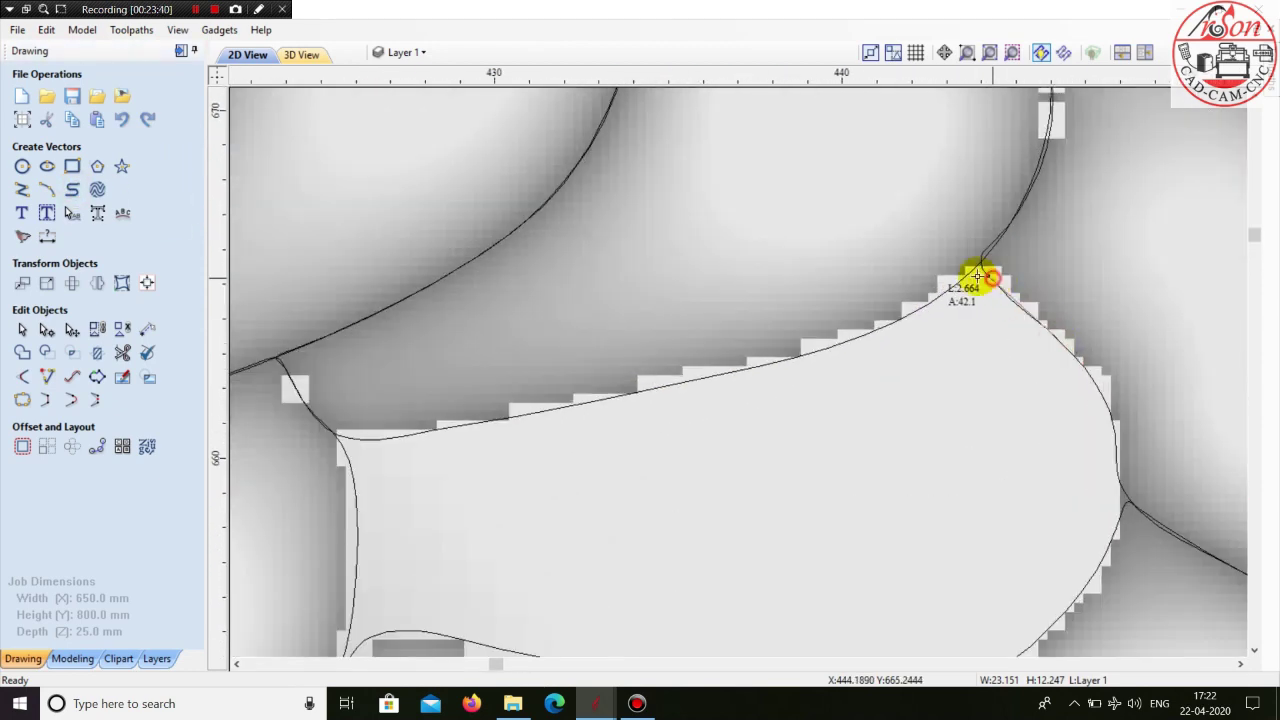
pyautogui.scroll(5, 973, 272)
pyautogui.click(991, 267)
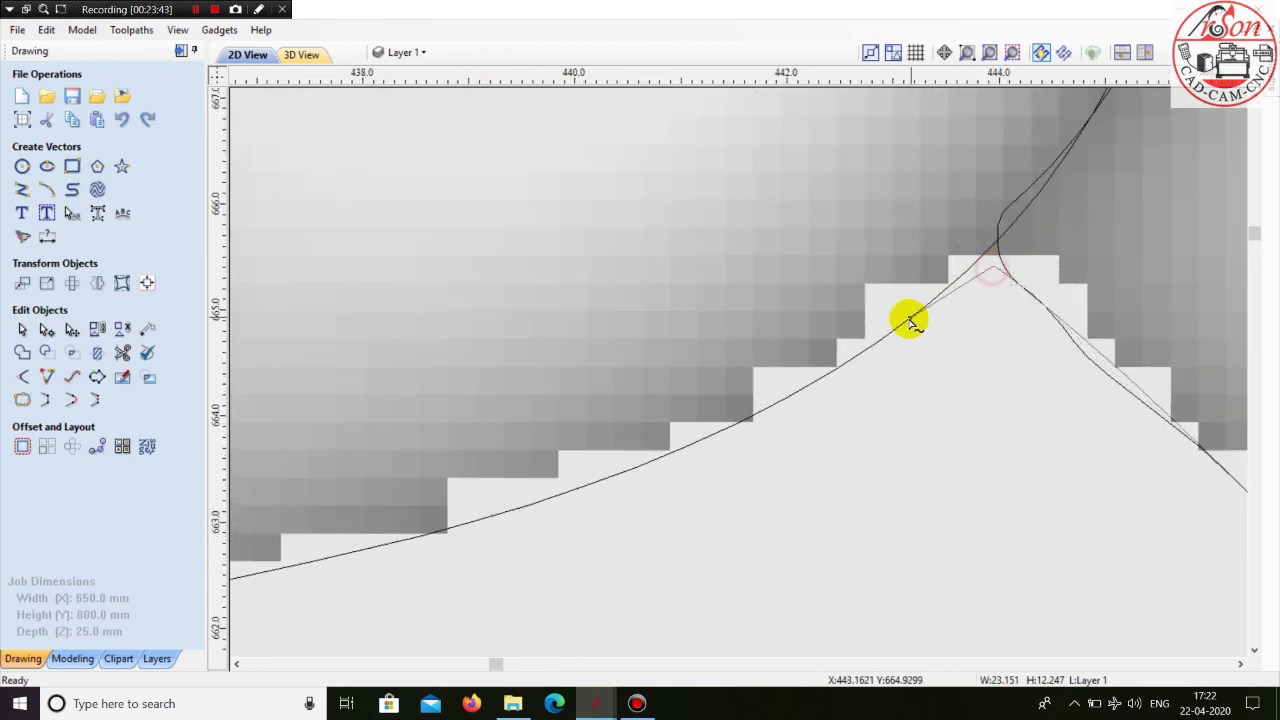
# - Continue the curve from the right-side scale's peak along its upper edge to the upper inner corner
pyautogui.click(900, 323)
pyautogui.scroll(-3, 971, 295)
pyautogui.click(862, 349)
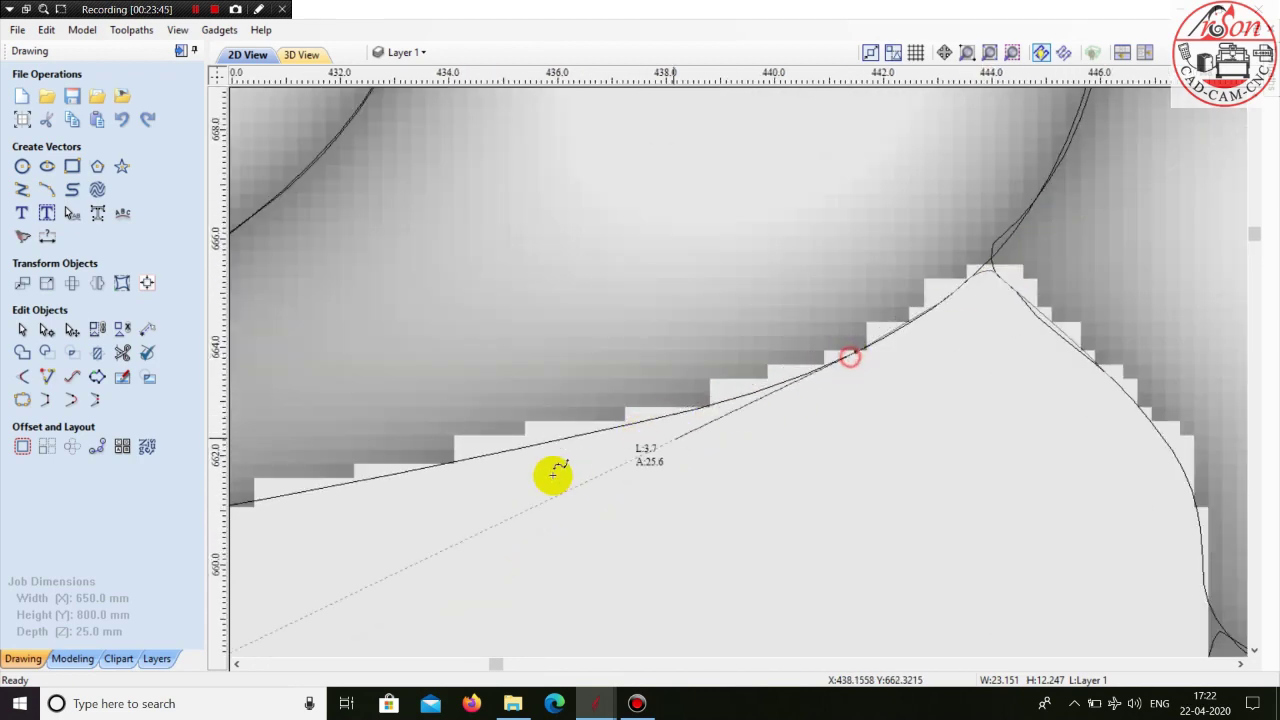
pyautogui.click(537, 449)
pyautogui.scroll(-3, 715, 390)
pyautogui.scroll(3, 514, 434)
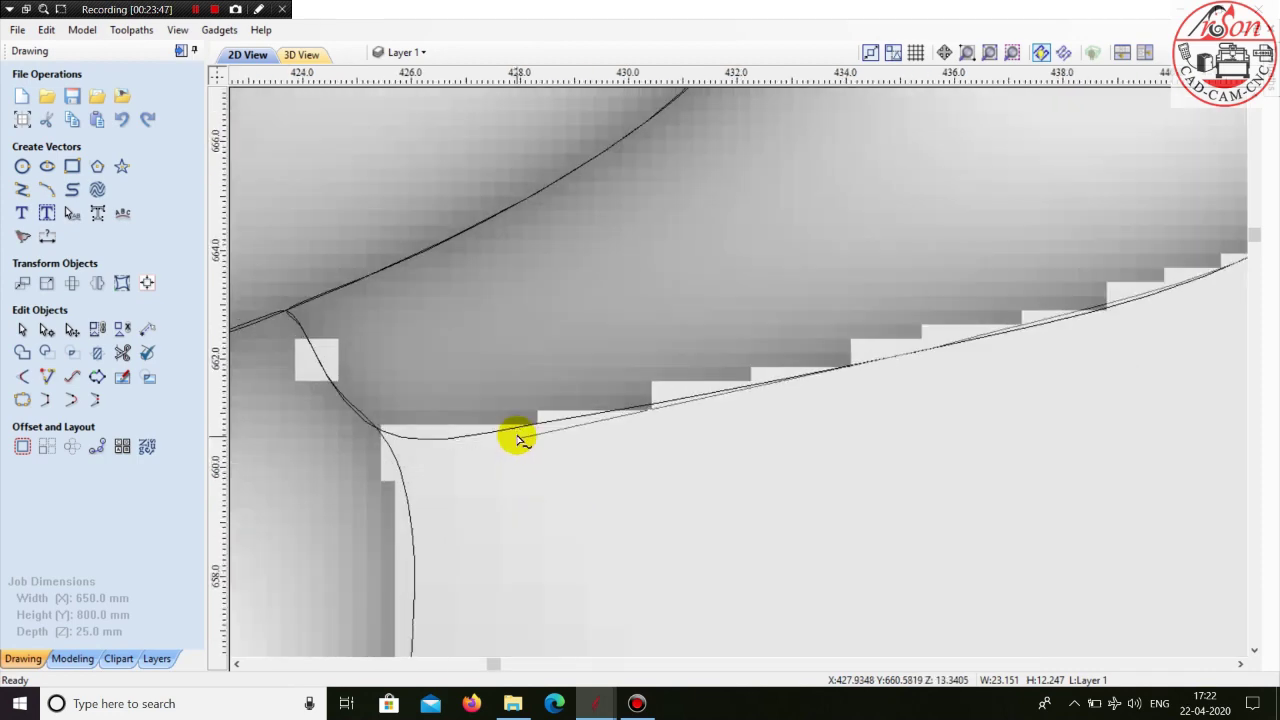
pyautogui.click(516, 435)
pyautogui.scroll(3, 390, 445)
pyautogui.click(410, 430)
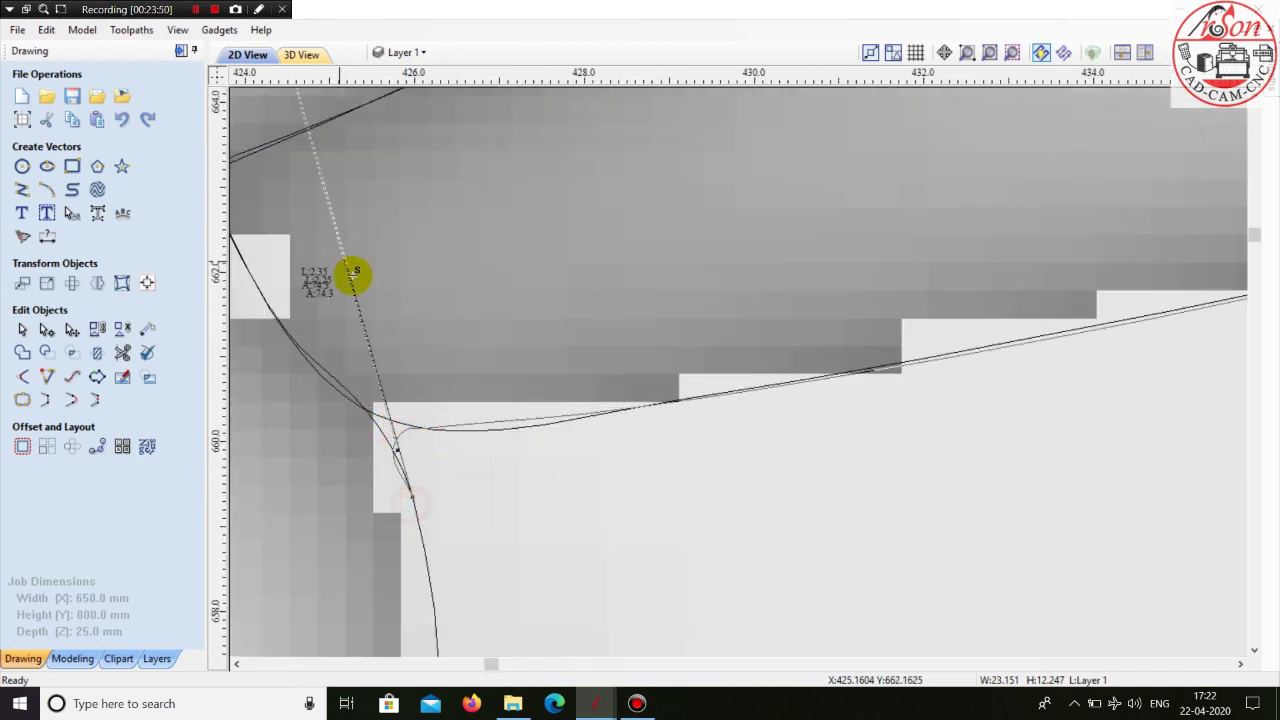
# - Trace the right-side scale's inner edge down and around its lower inner corner
pyautogui.scroll(-3, 360, 290)
pyautogui.click(397, 522)
pyautogui.scroll(-3, 409, 509)
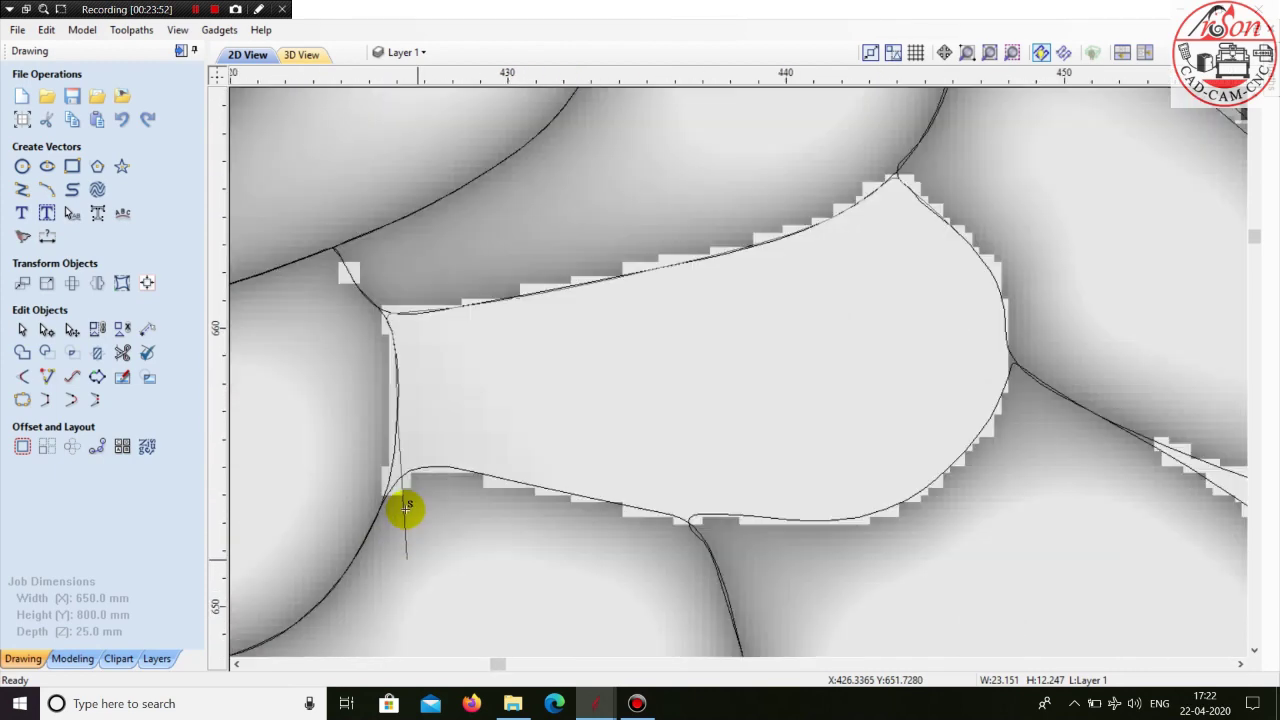
pyautogui.scroll(4, 371, 443)
pyautogui.click(366, 412)
pyautogui.scroll(2, 368, 420)
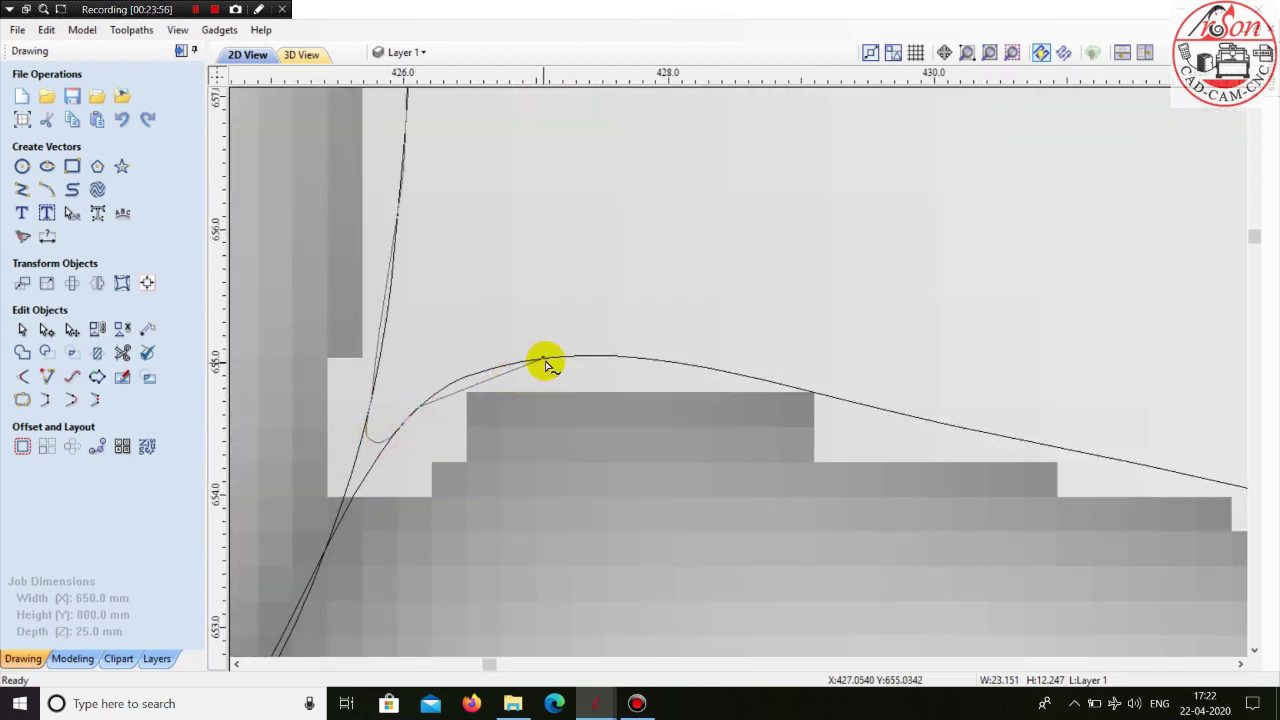
# - Trace the right-side neck scale's lower edge from its inner corner to the start of the rounded outer end
pyautogui.click(886, 407)
pyautogui.scroll(-6, 314, 480)
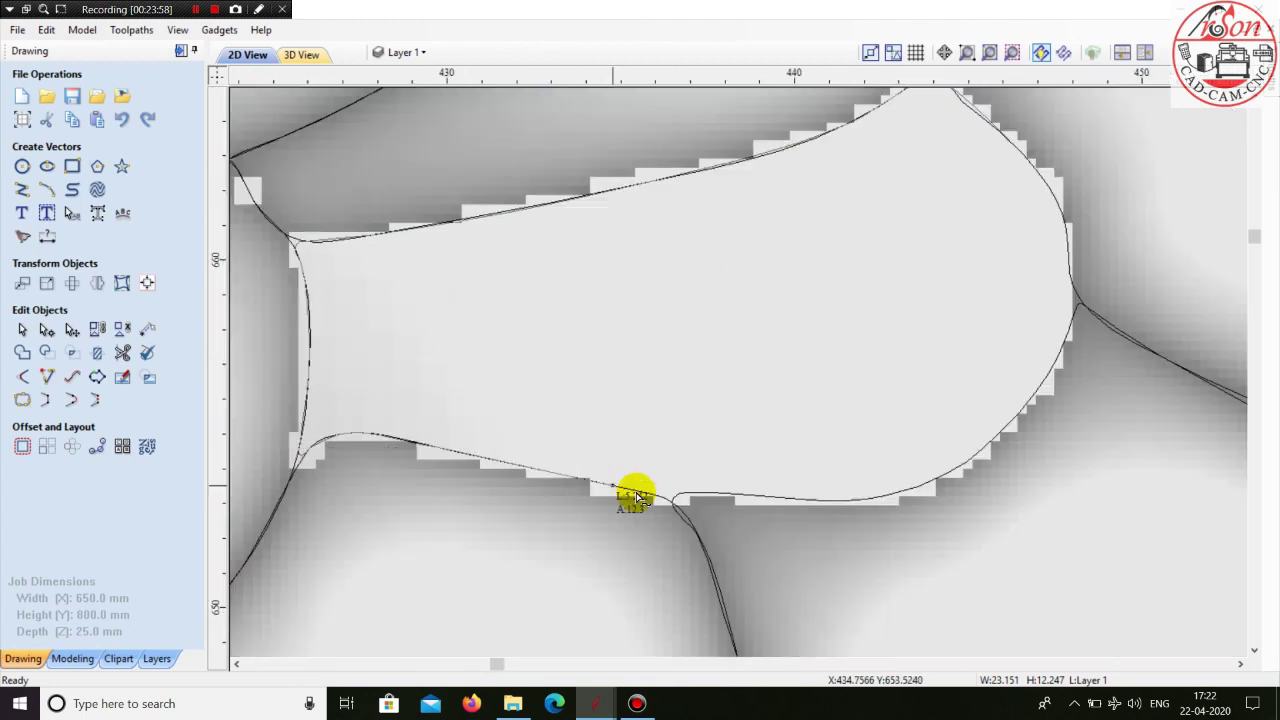
pyautogui.click(638, 495)
pyautogui.scroll(2, 755, 492)
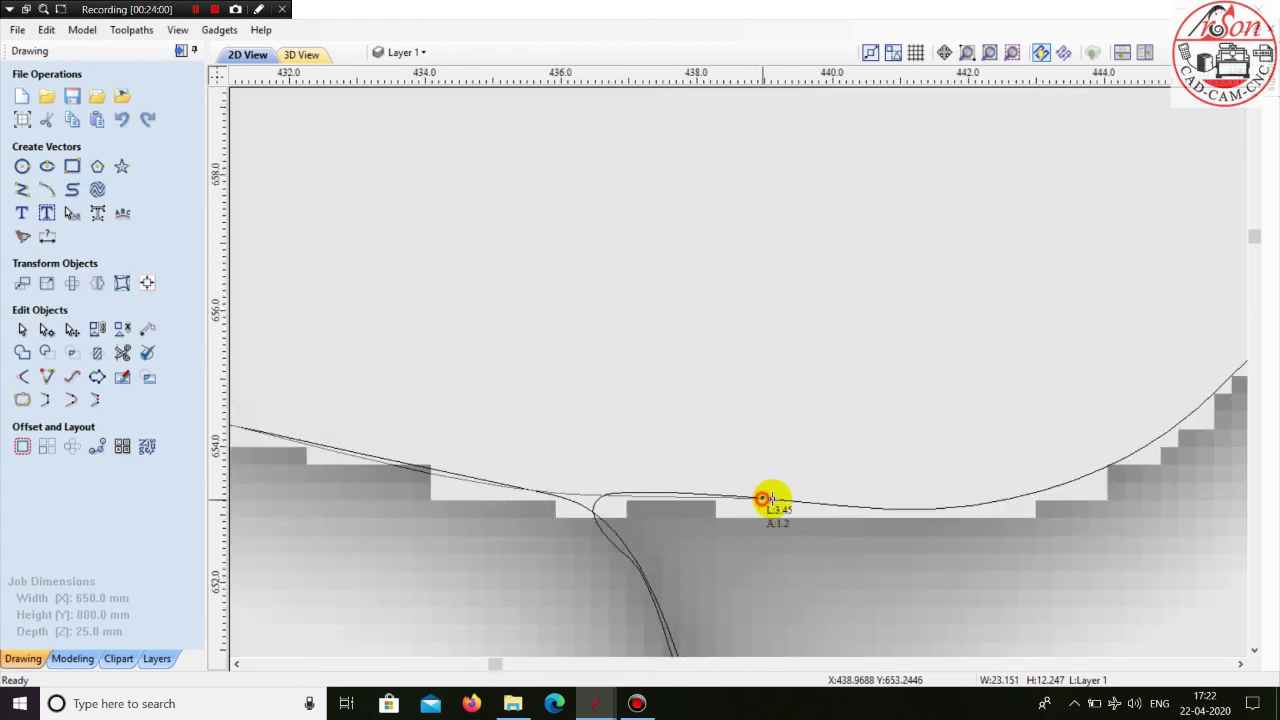
pyautogui.click(951, 507)
pyautogui.click(1080, 474)
# - Continue the curve up around the right-side neck scale's rounded outer end, past the junction with the neighbouring scales
pyautogui.scroll(-3, 363, 583)
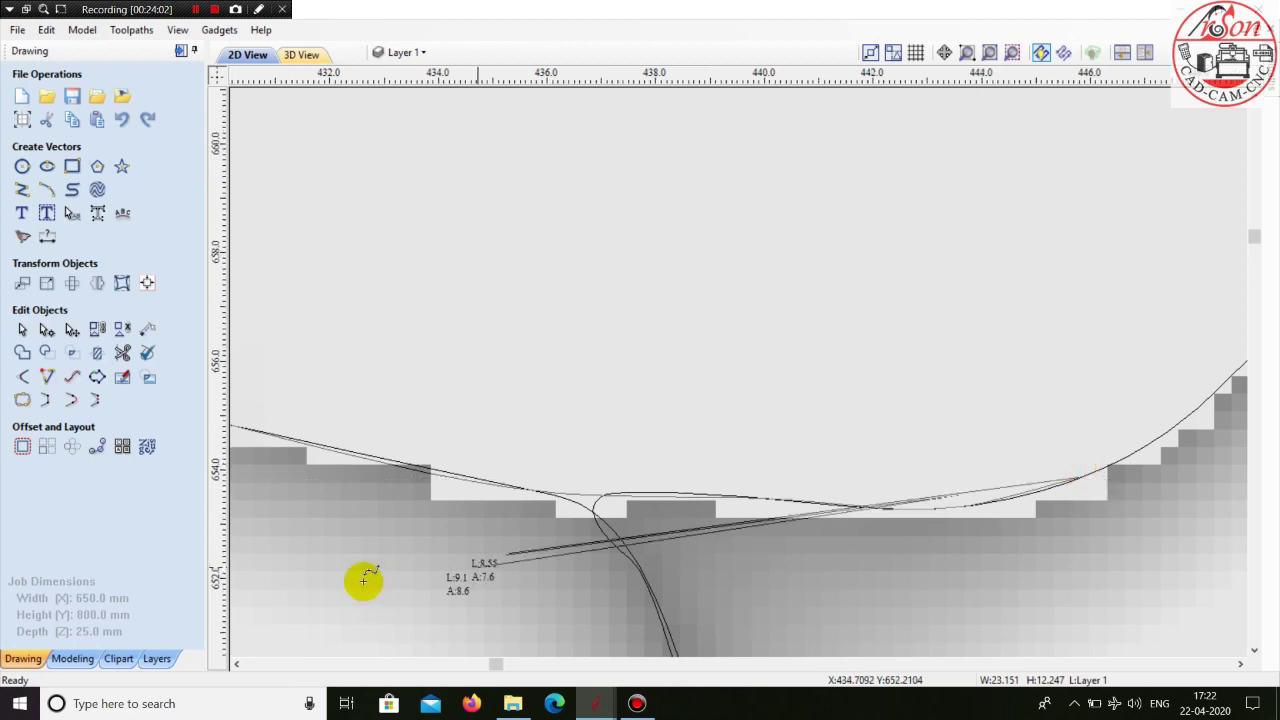
pyautogui.scroll(2, 669, 501)
pyautogui.click(674, 518)
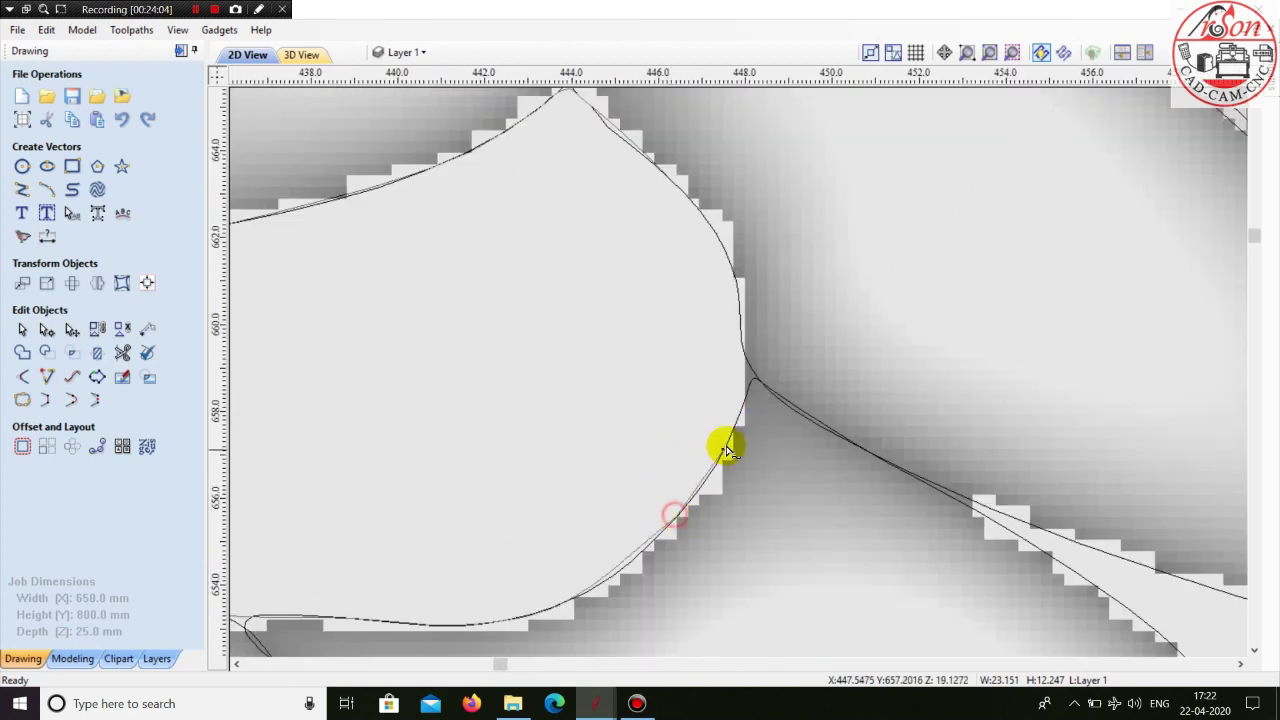
pyautogui.click(726, 443)
pyautogui.scroll(1, 750, 375)
pyautogui.scroll(2, 750, 375)
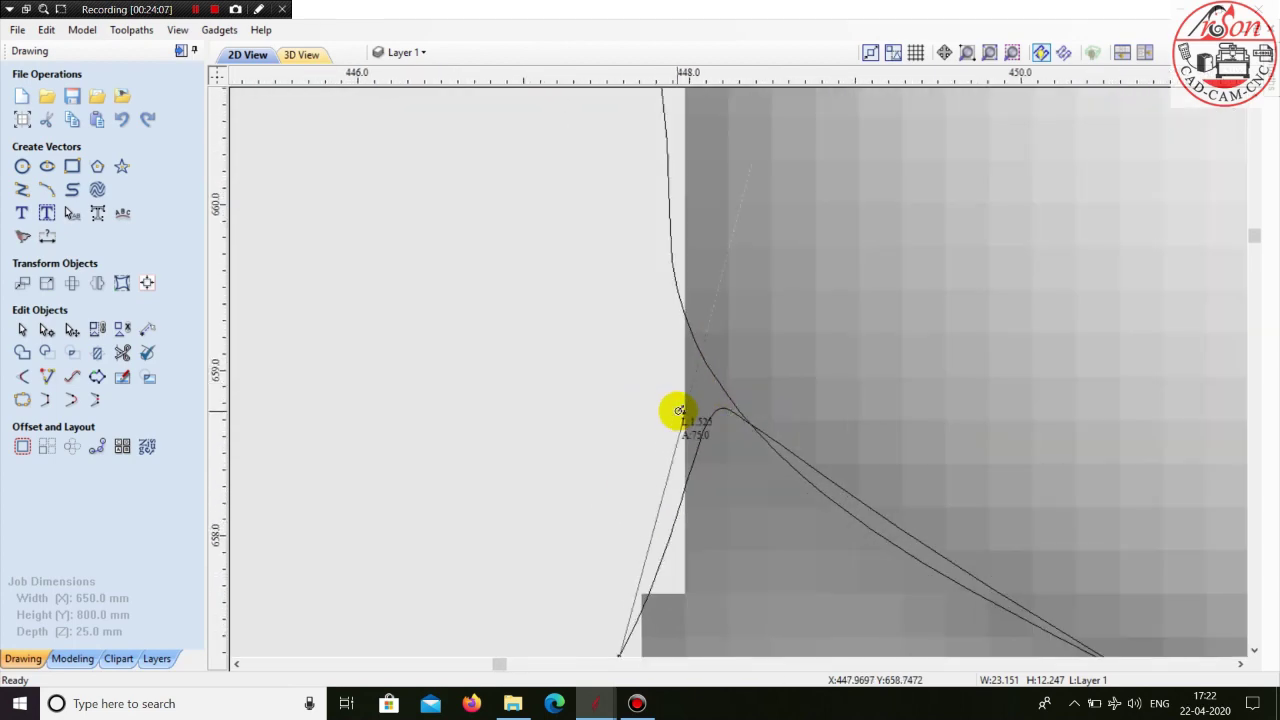
pyautogui.click(679, 412)
pyautogui.click(670, 254)
pyautogui.scroll(-2, 634, 294)
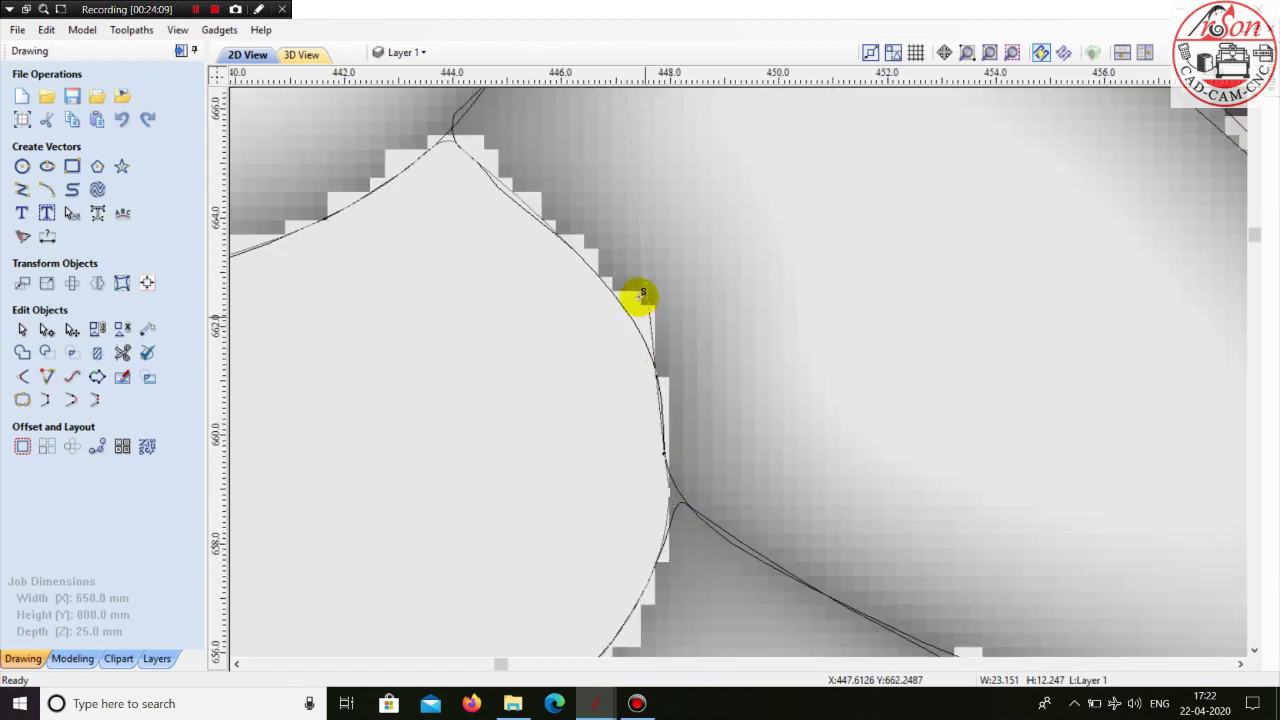
# - Complete the curve along the right-side neck scale's upper outer edge, making an outline about 22 mm wide and 12 mm high
pyautogui.scroll(1, 663, 429)
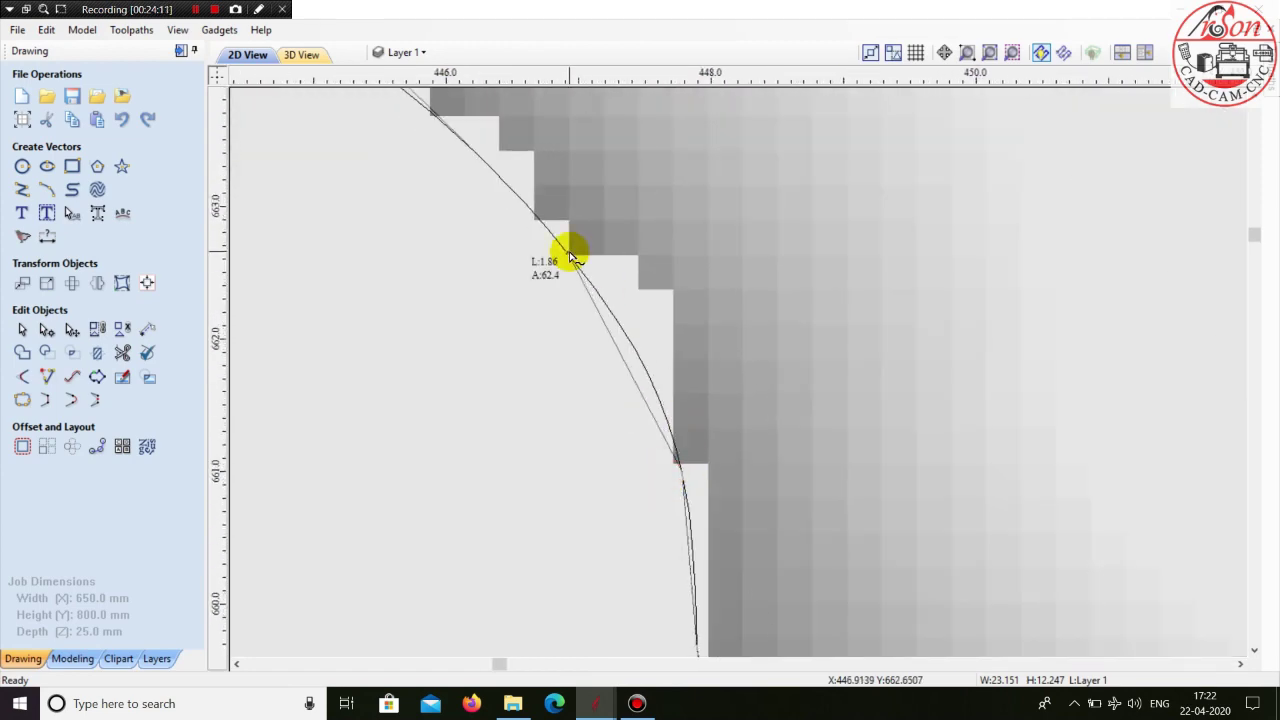
pyautogui.scroll(-2, 620, 262)
pyautogui.scroll(3, 612, 300)
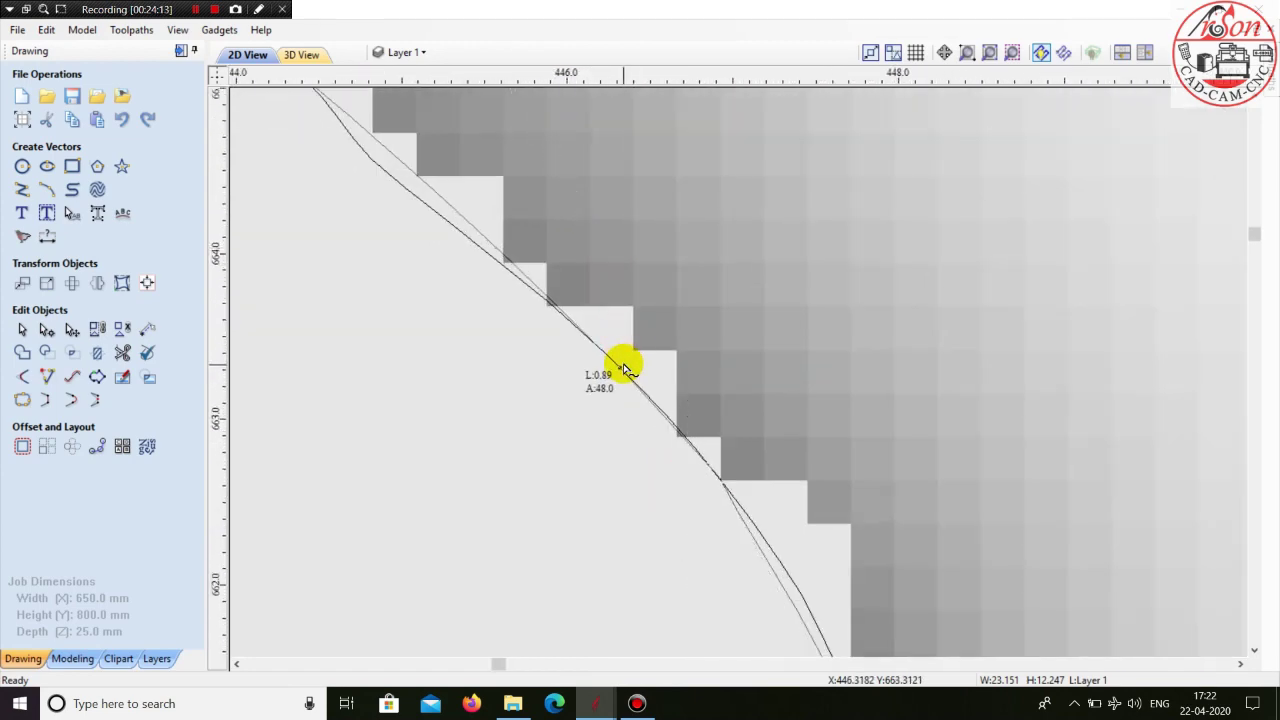
pyautogui.scroll(-3, 630, 365)
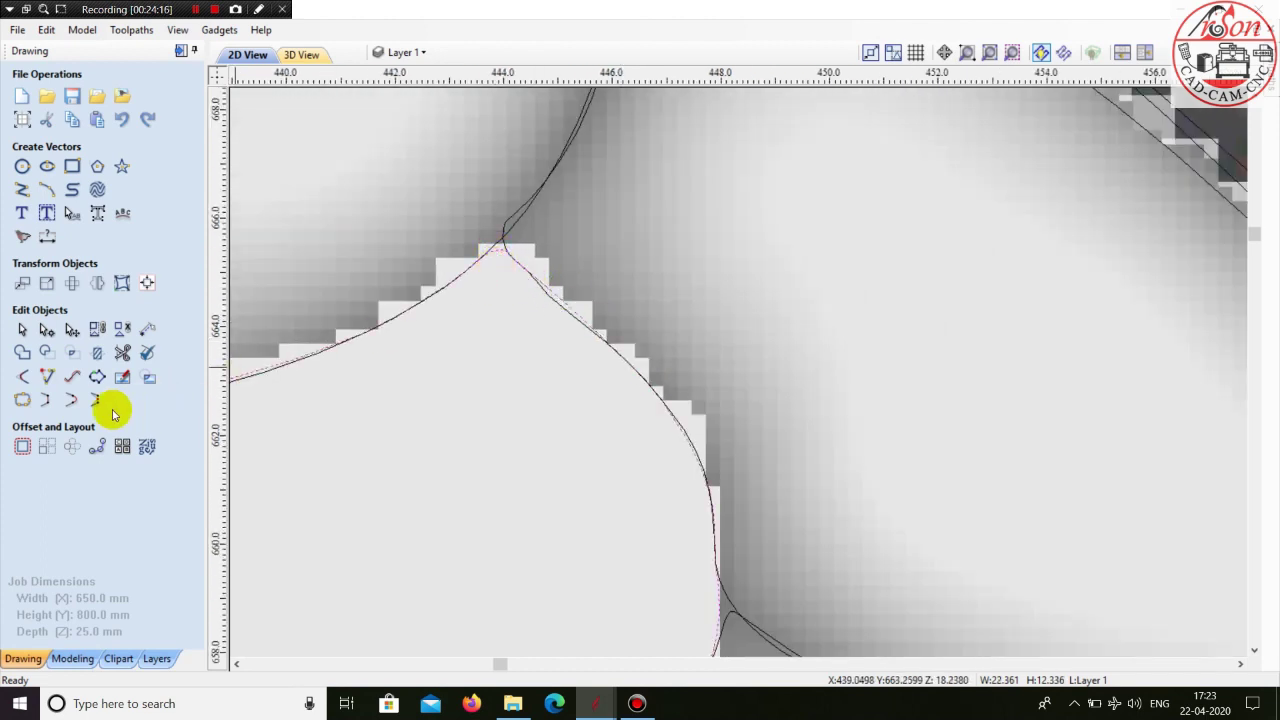
# - Start a new curve on the unraised patch beside the left nostril, following its slanted snout edge up around the upper inner corner
pyautogui.scroll(-6, 943, 397)
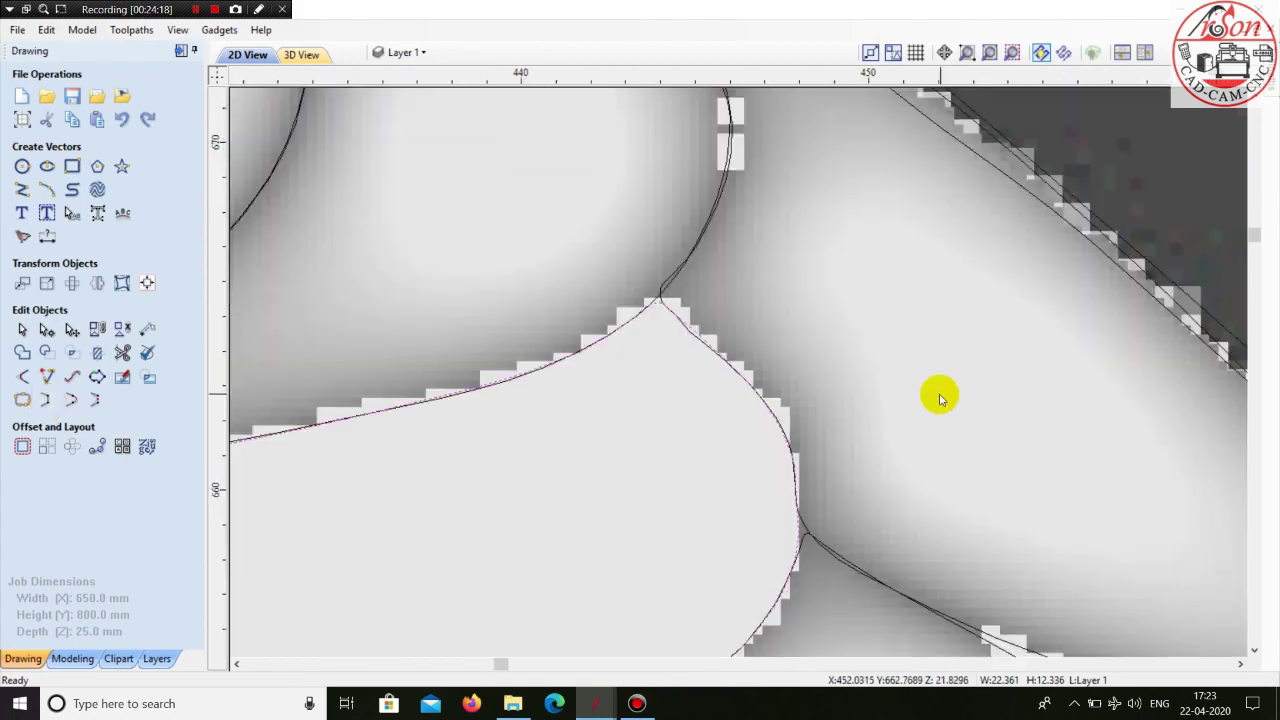
pyautogui.scroll(-3, 962, 384)
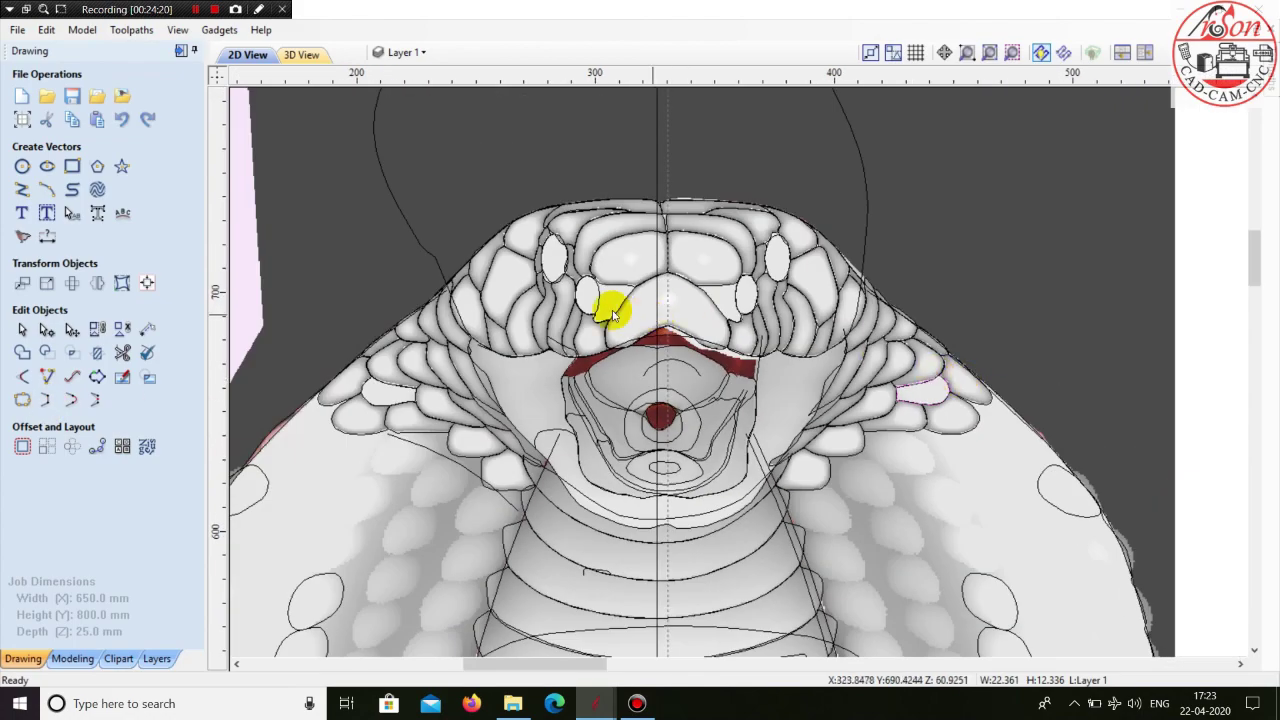
pyautogui.scroll(4, 612, 313)
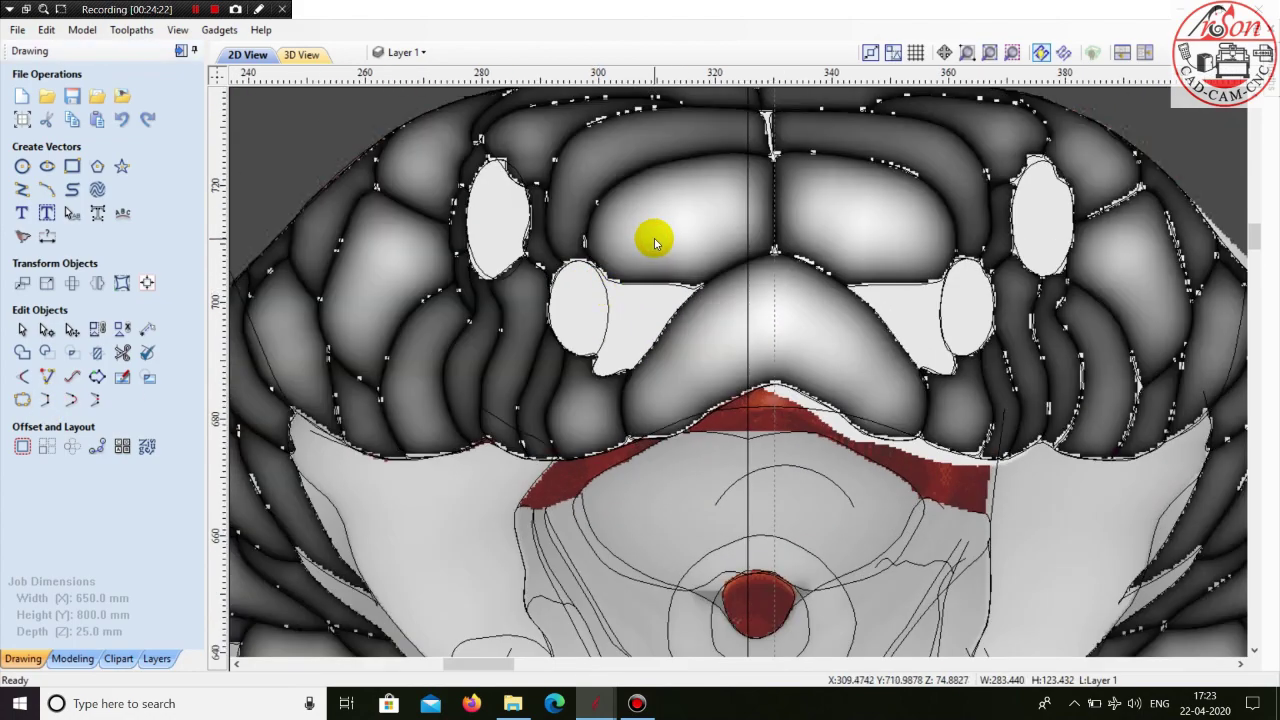
pyautogui.scroll(-2, 655, 244)
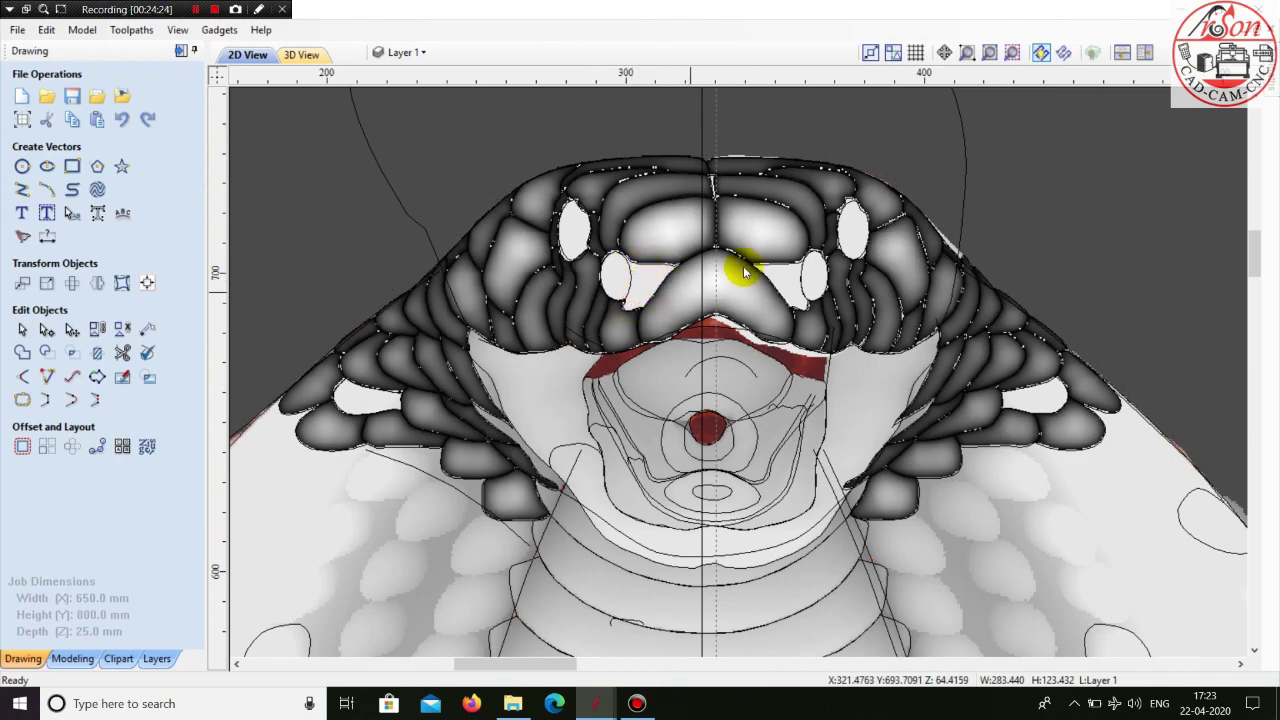
pyautogui.scroll(-4, 792, 305)
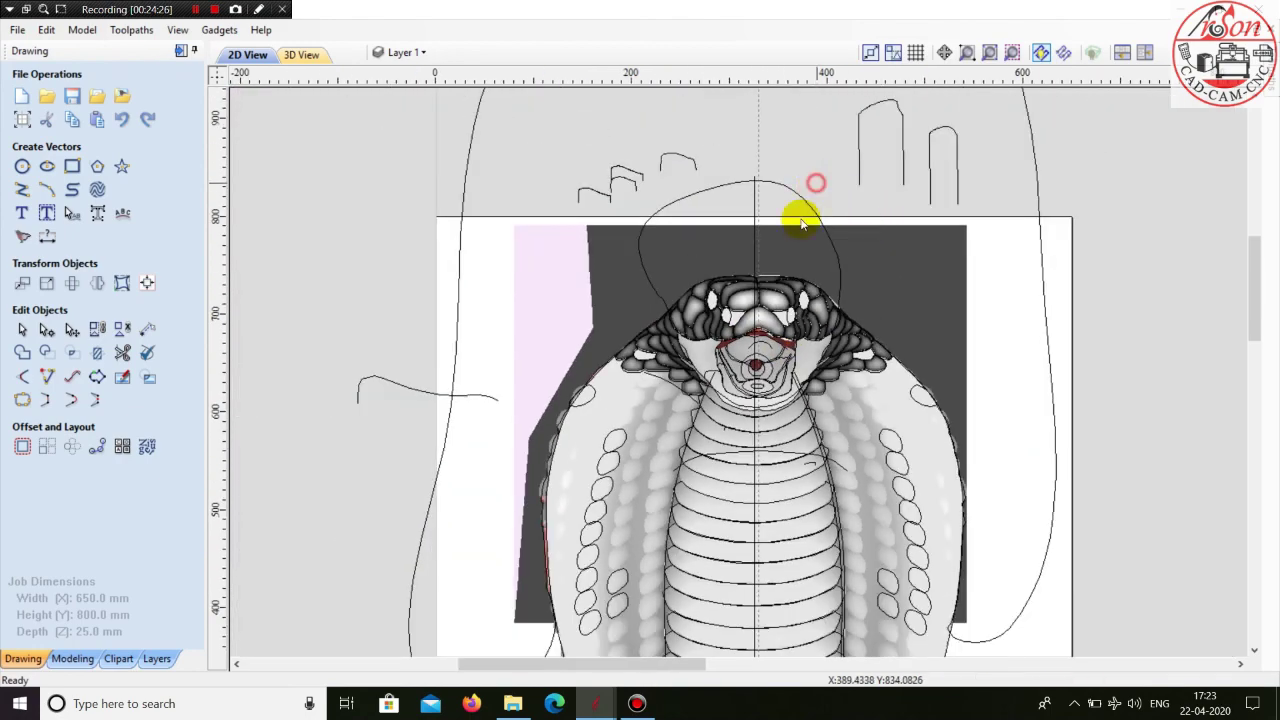
pyautogui.scroll(8, 726, 323)
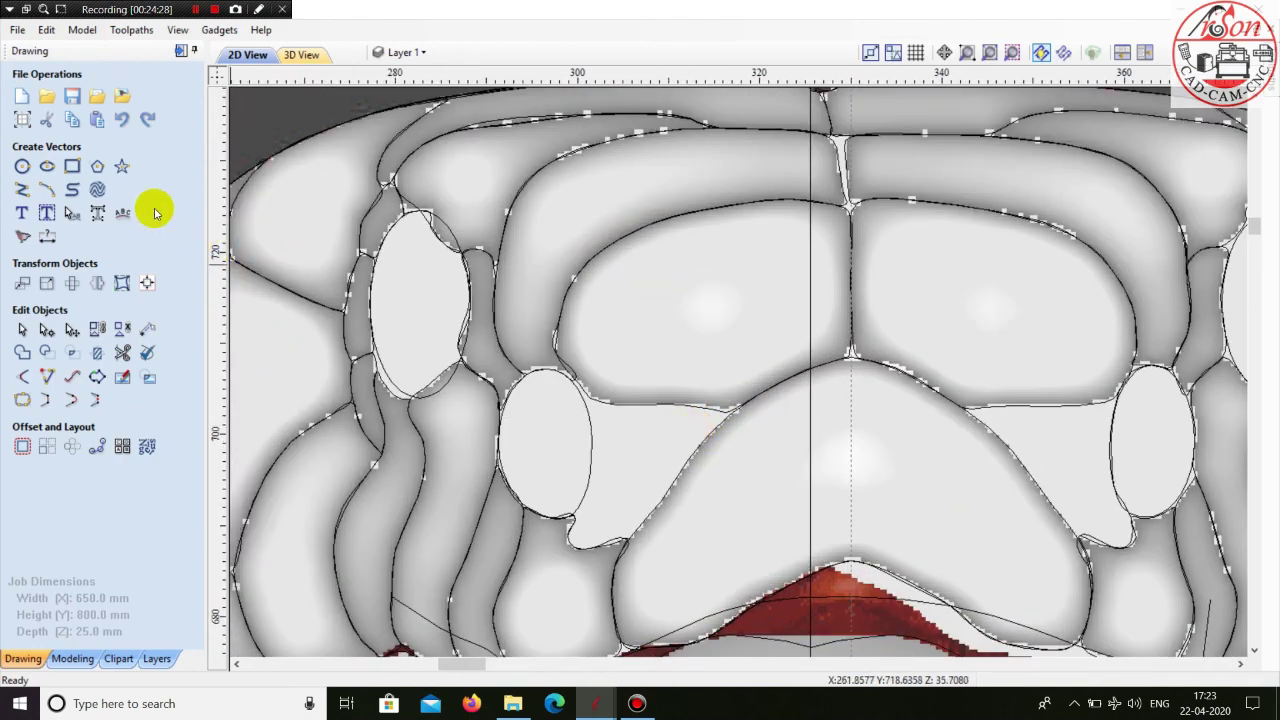
pyautogui.scroll(5, 766, 443)
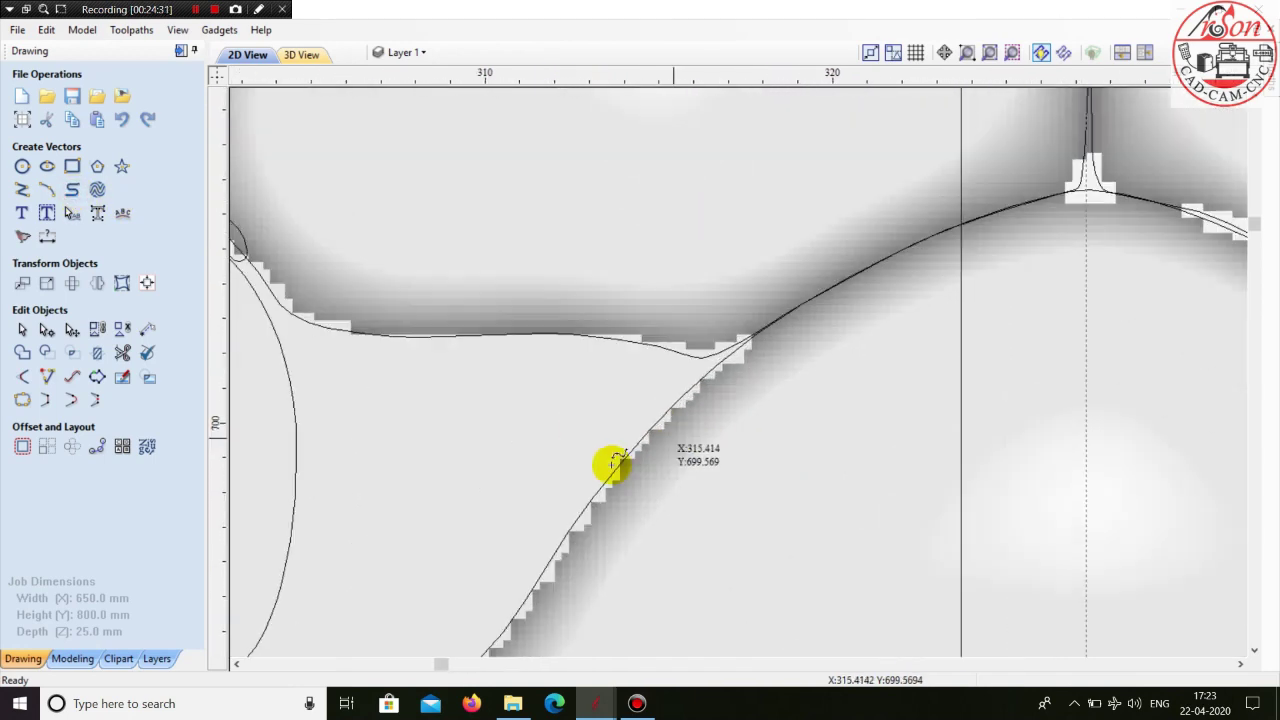
pyautogui.scroll(2, 668, 386)
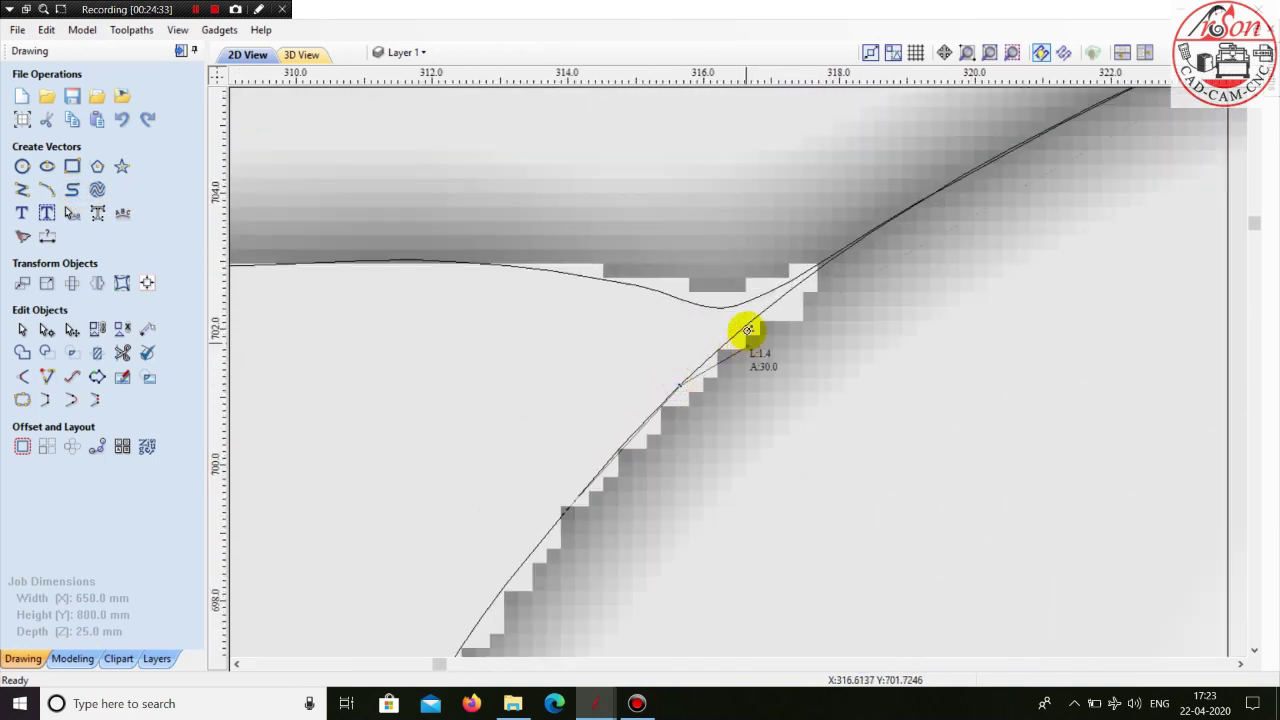
pyautogui.scroll(2, 746, 318)
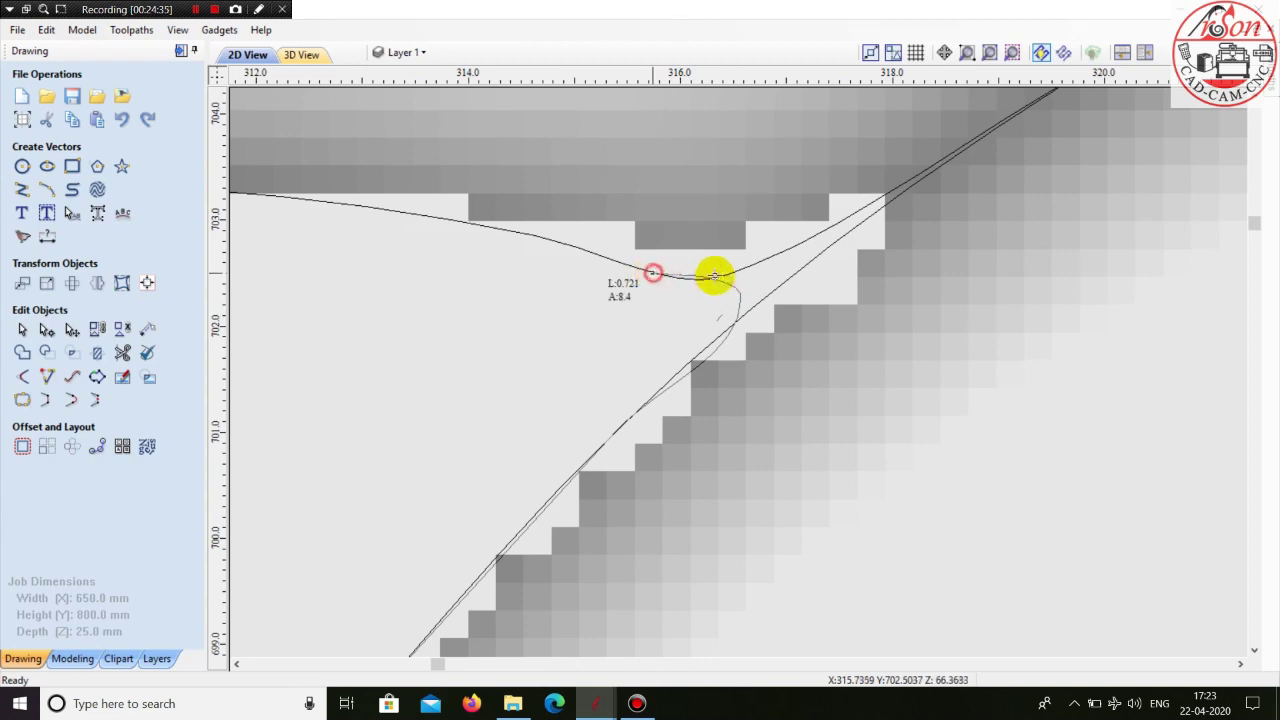
# - Continue the curve along the patch's upper edge and around its narrow corner next to the left nostril
pyautogui.scroll(-3, 714, 275)
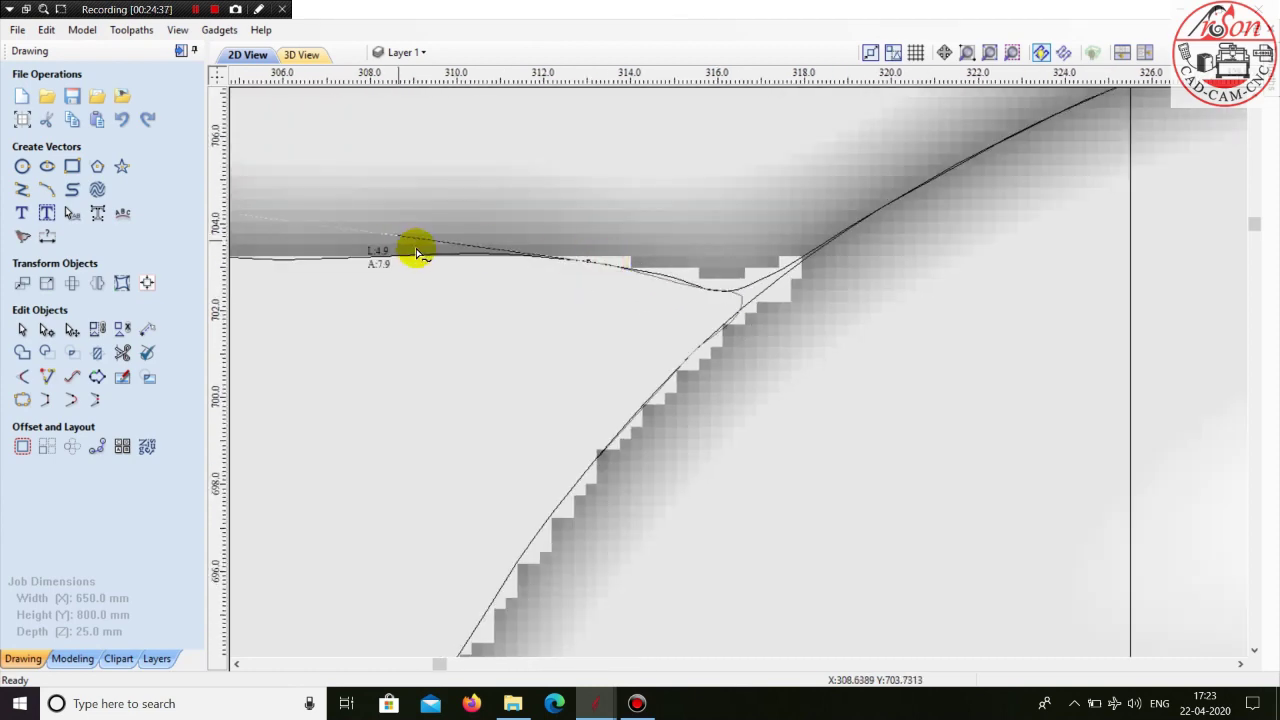
pyautogui.scroll(-2, 674, 354)
pyautogui.scroll(3, 786, 303)
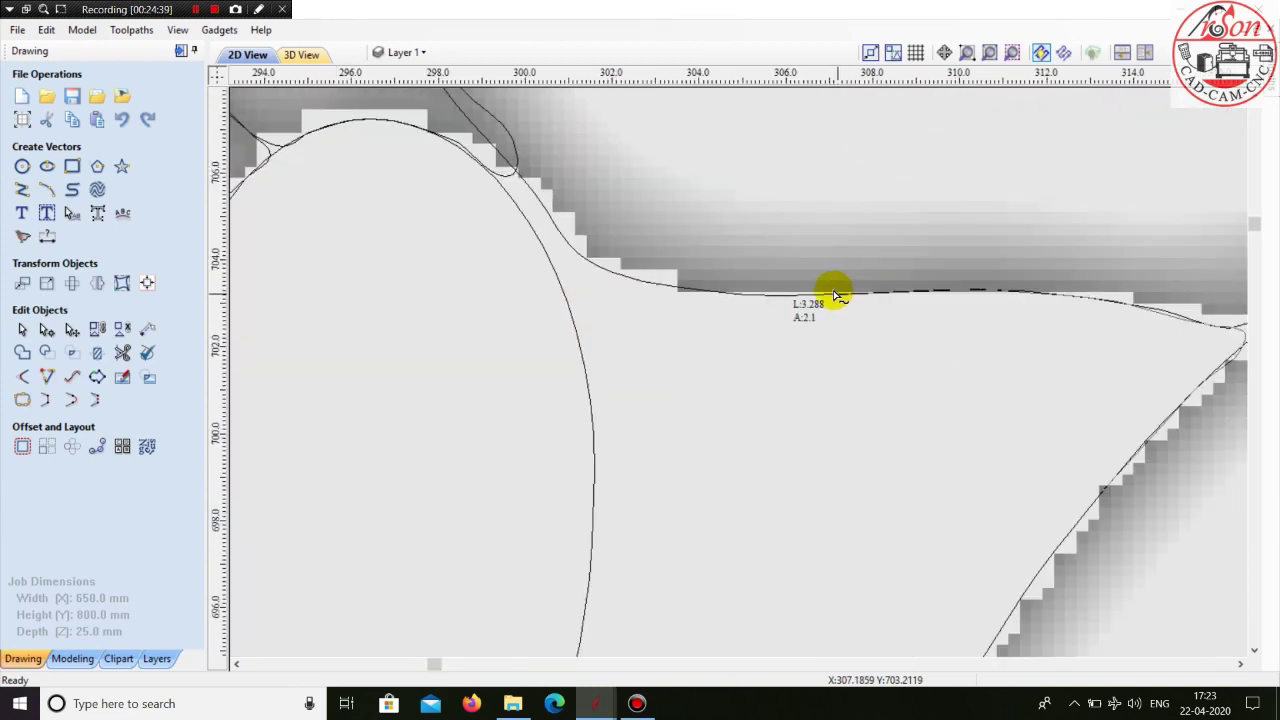
pyautogui.scroll(1, 575, 260)
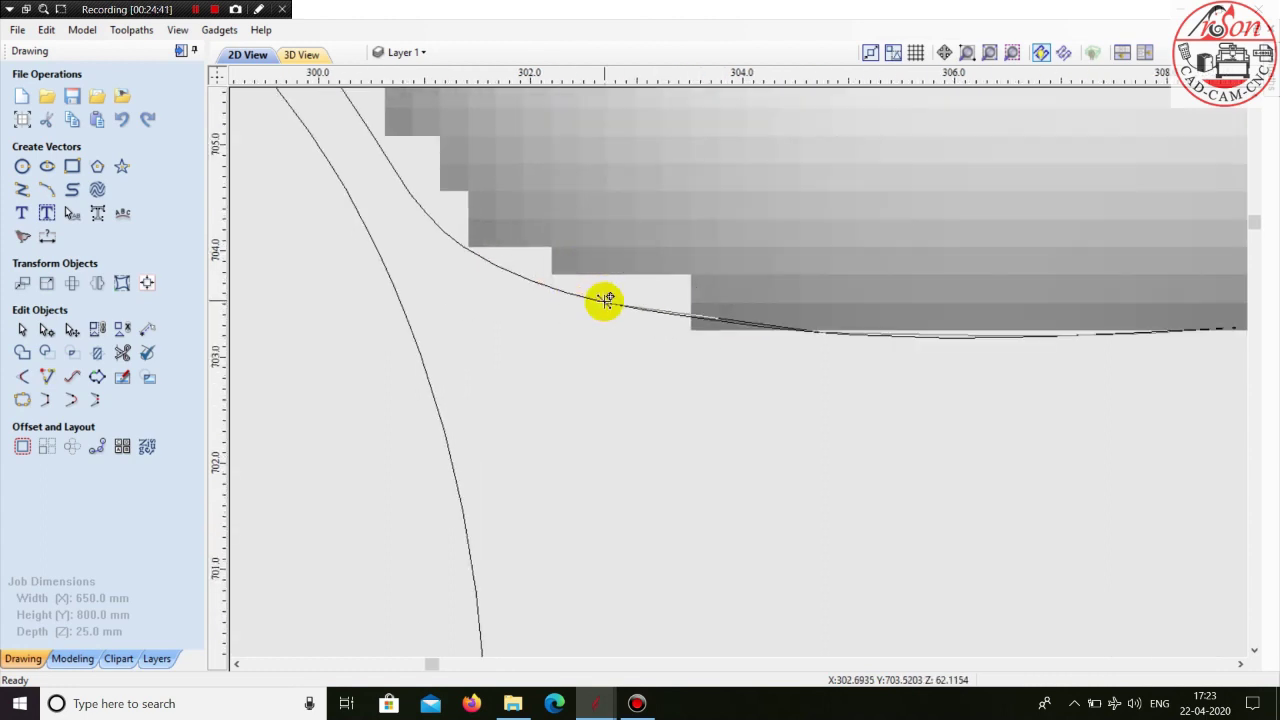
pyautogui.click(603, 300)
pyautogui.click(467, 245)
pyautogui.click(405, 228)
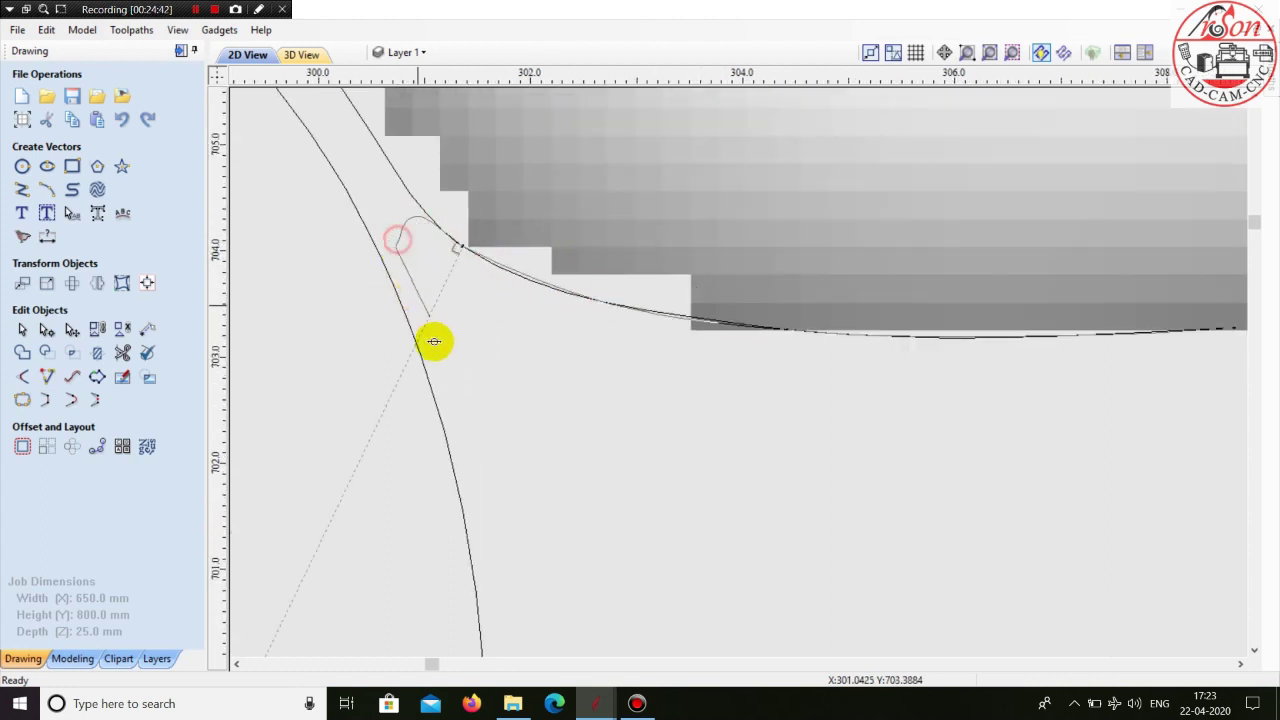
# - Trace the patch's side down along the left nostril's oval to the notch beneath it
pyautogui.scroll(-2, 473, 286)
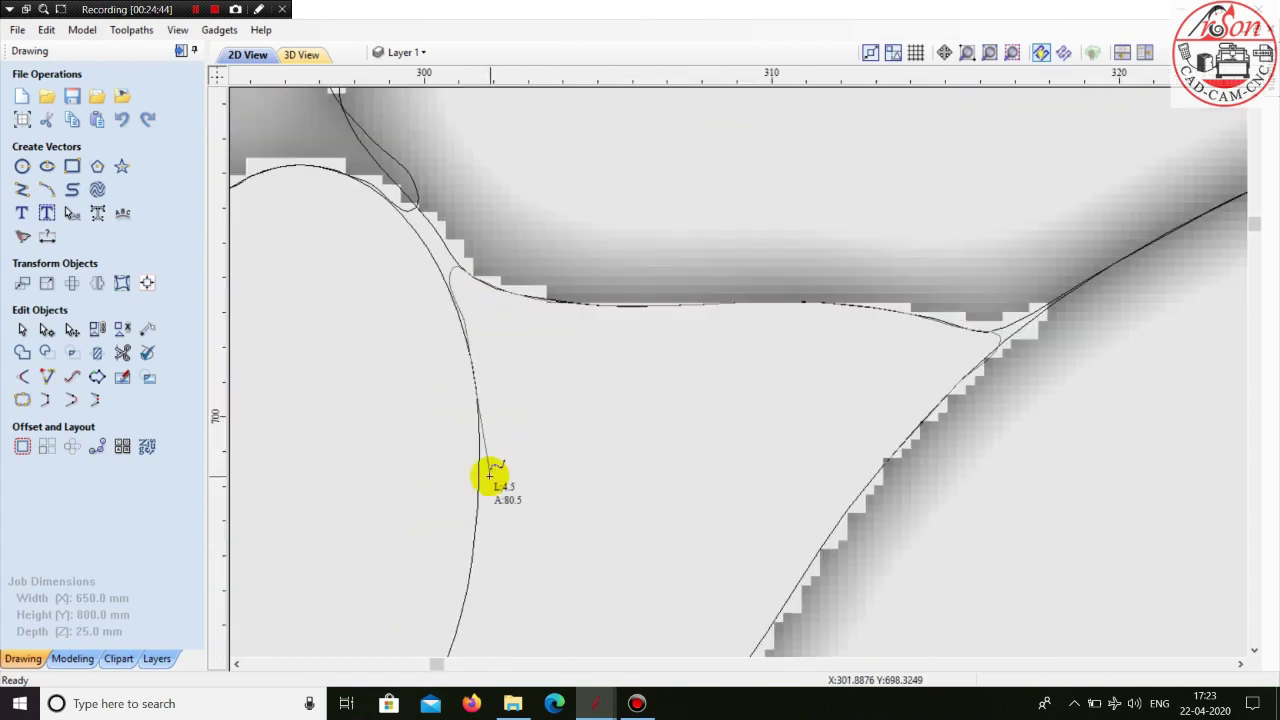
pyautogui.scroll(-4, 529, 343)
pyautogui.scroll(4, 509, 480)
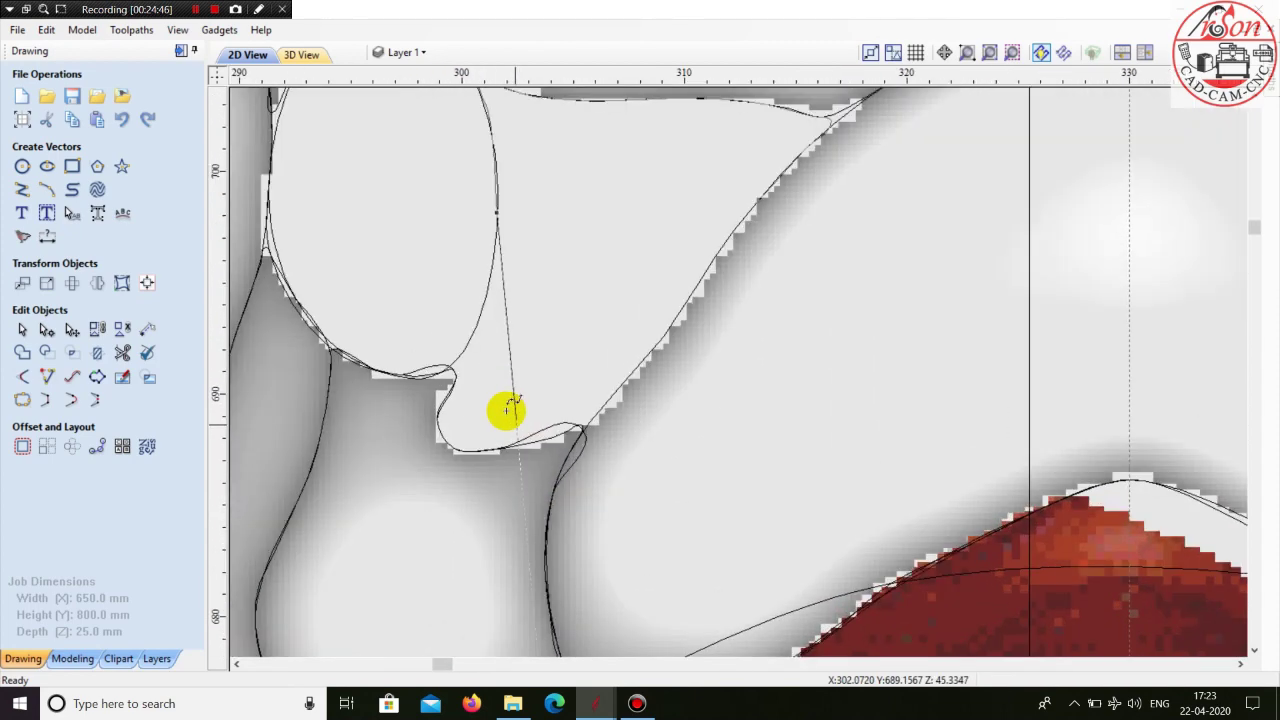
pyautogui.click(481, 263)
pyautogui.scroll(3, 455, 336)
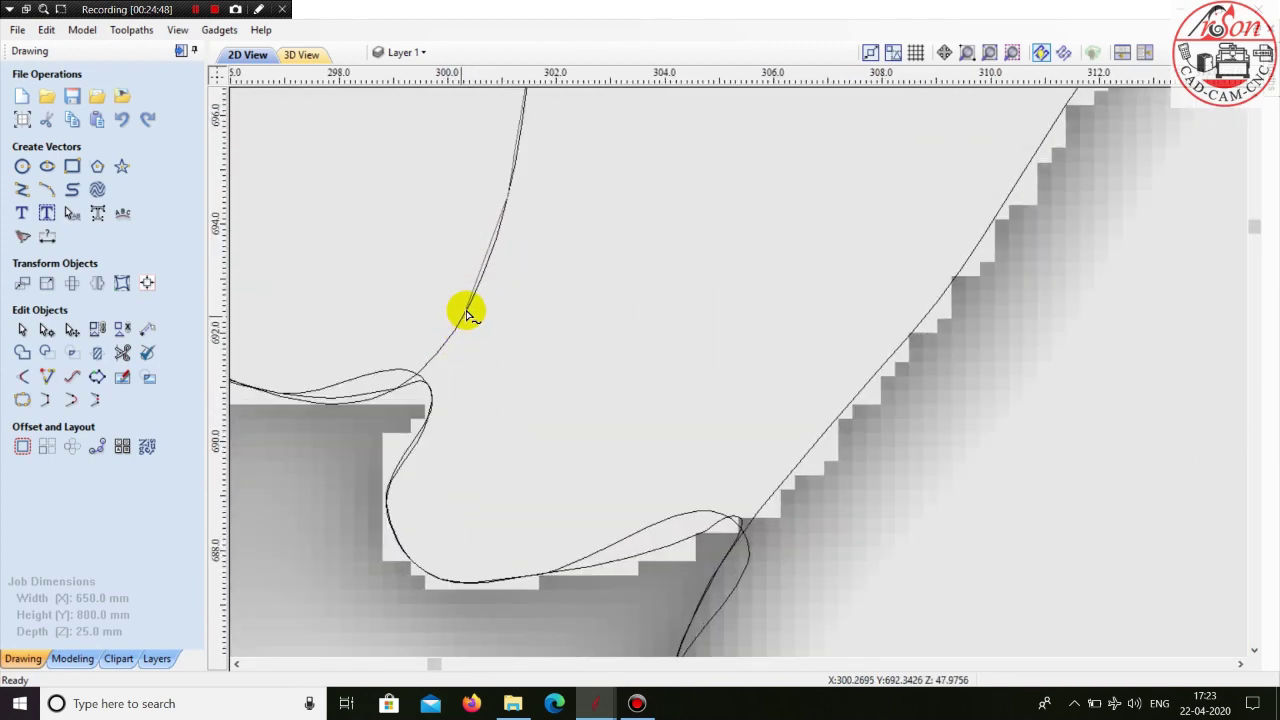
pyautogui.click(467, 310)
pyautogui.click(430, 371)
# - Continue the curve from the notch below the nostril around the patch's rounded lower lobe
pyautogui.click(429, 409)
pyautogui.scroll(3, 400, 467)
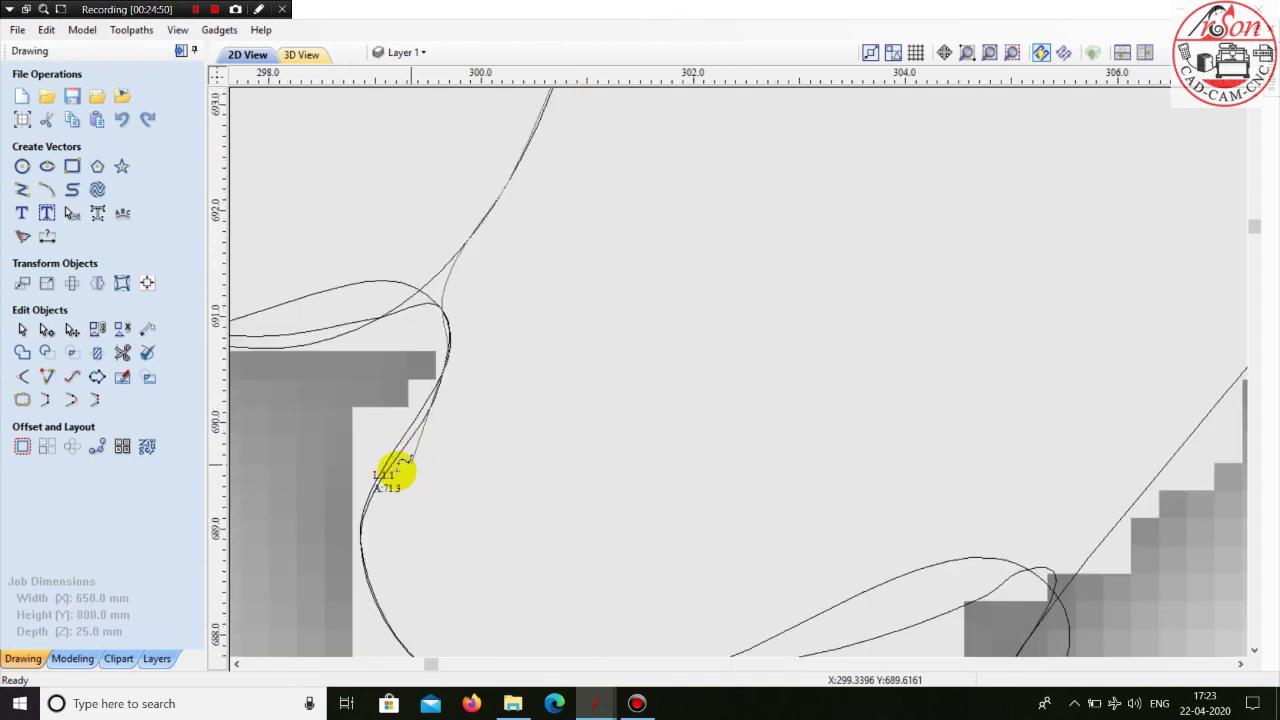
pyautogui.click(394, 472)
pyautogui.scroll(-2, 410, 394)
pyautogui.scroll(3, 423, 503)
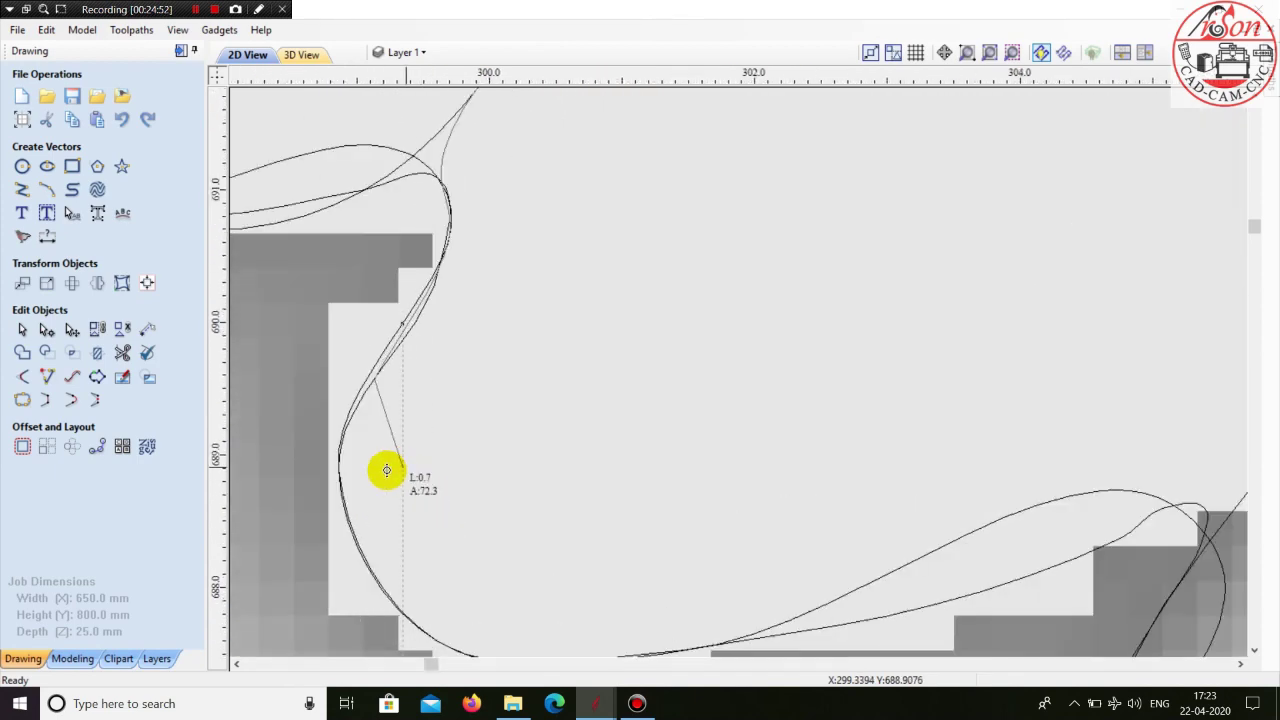
pyautogui.click(338, 452)
pyautogui.click(358, 548)
# - Trace the patch's bottom edge from the rounded lobe towards its lower inner corner
pyautogui.scroll(-2, 384, 515)
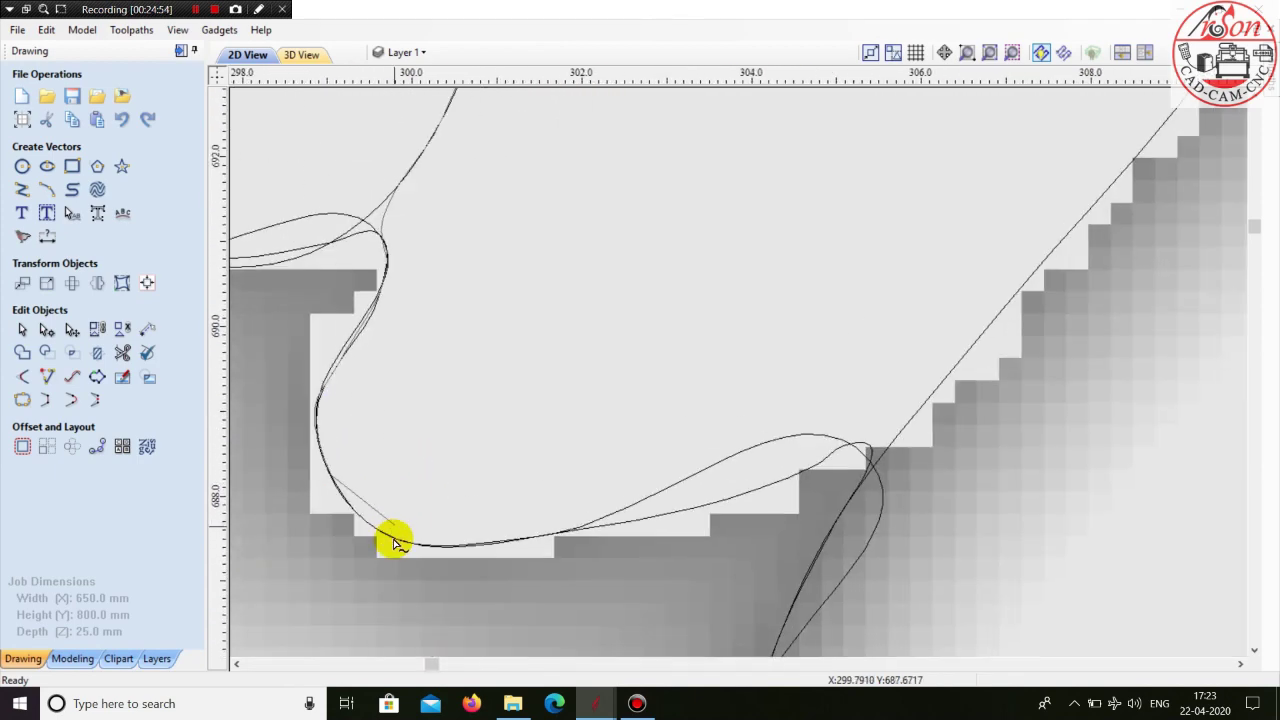
pyautogui.scroll(2, 394, 539)
pyautogui.click(452, 546)
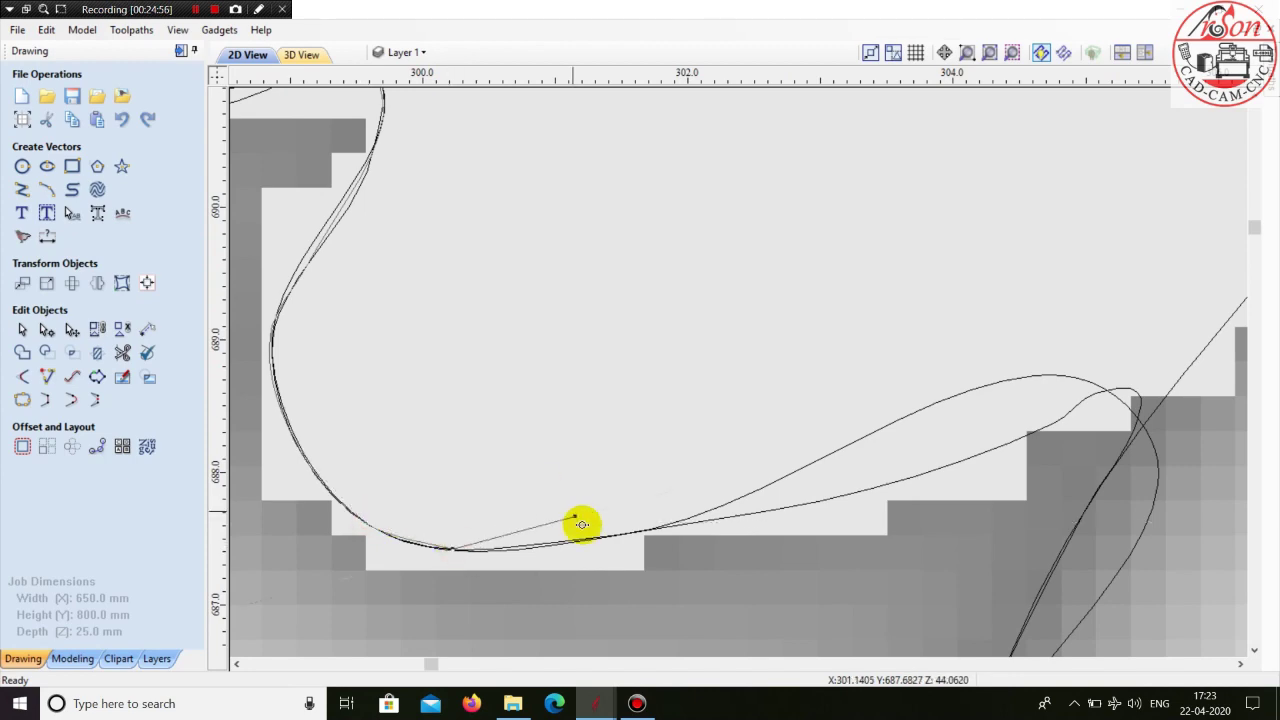
pyautogui.click(593, 537)
pyautogui.click(779, 502)
pyautogui.scroll(-5, 418, 569)
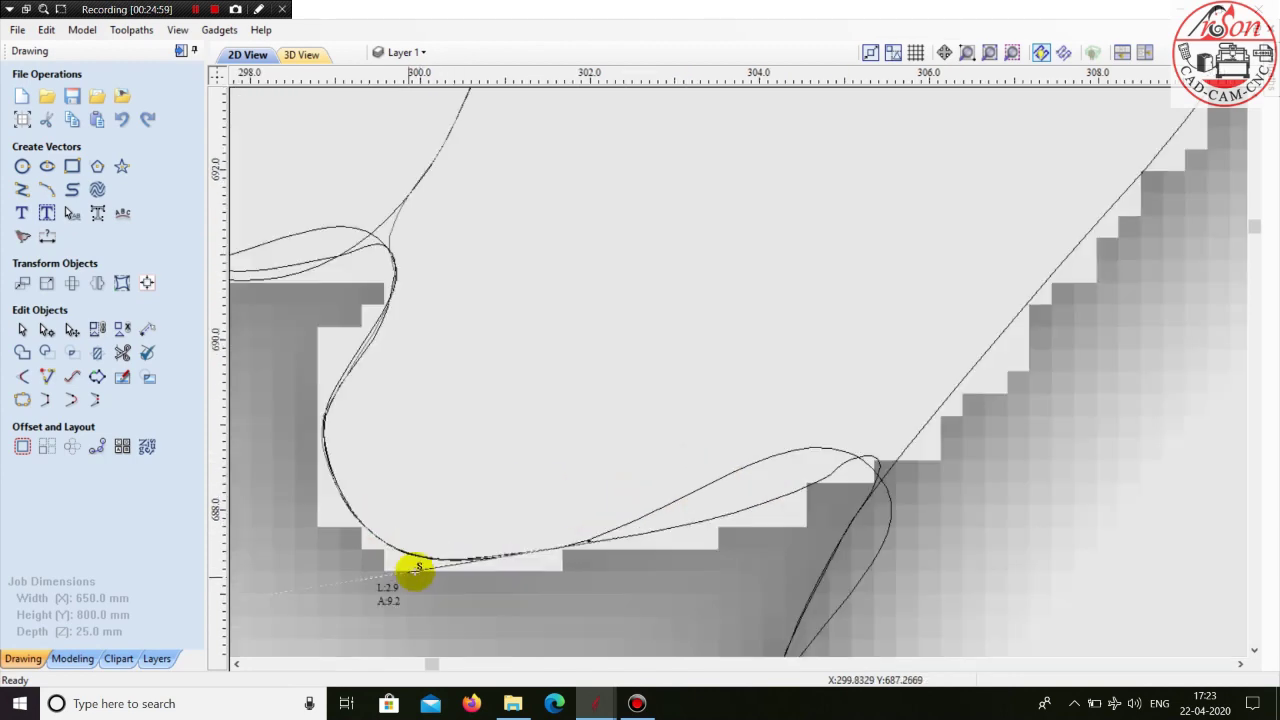
# - Complete the curve up the patch's slanted snout edge to its start, making an outline about 18 mm wide and 17 mm high
pyautogui.scroll(4, 740, 507)
pyautogui.scroll(1, 626, 519)
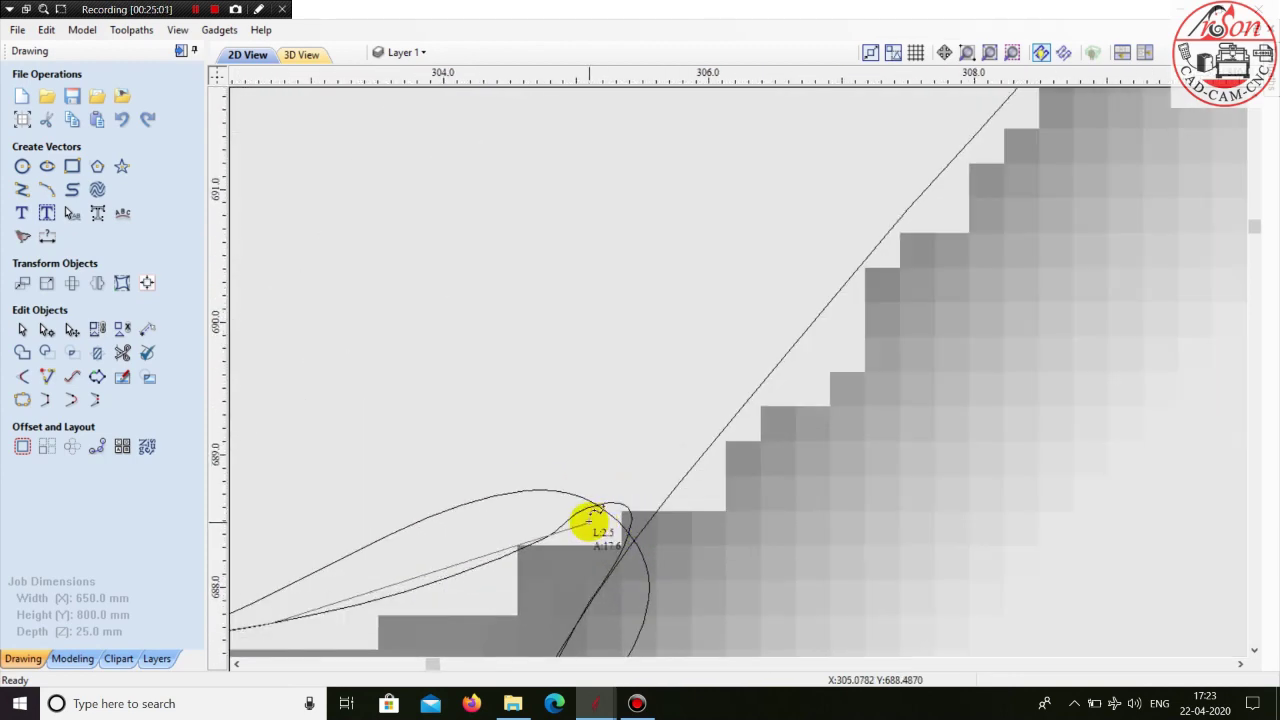
pyautogui.click(703, 446)
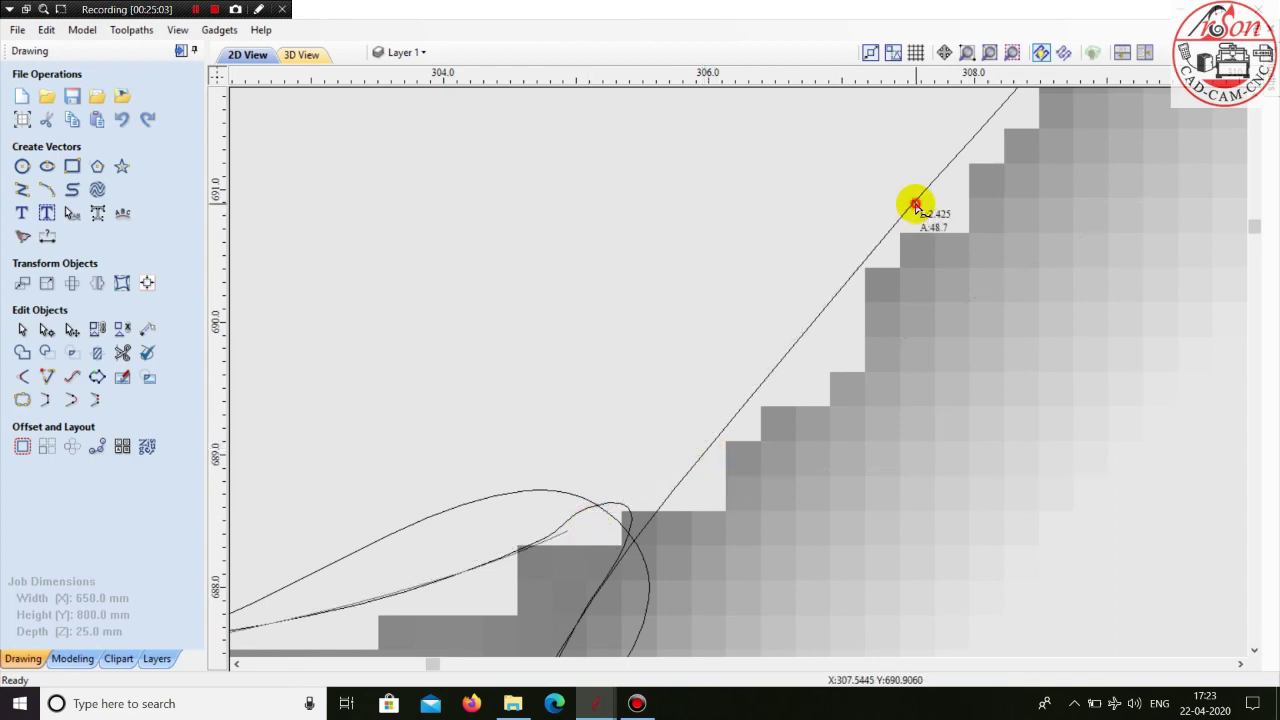
pyautogui.click(911, 204)
pyautogui.scroll(-11, 450, 495)
pyautogui.scroll(6, 543, 388)
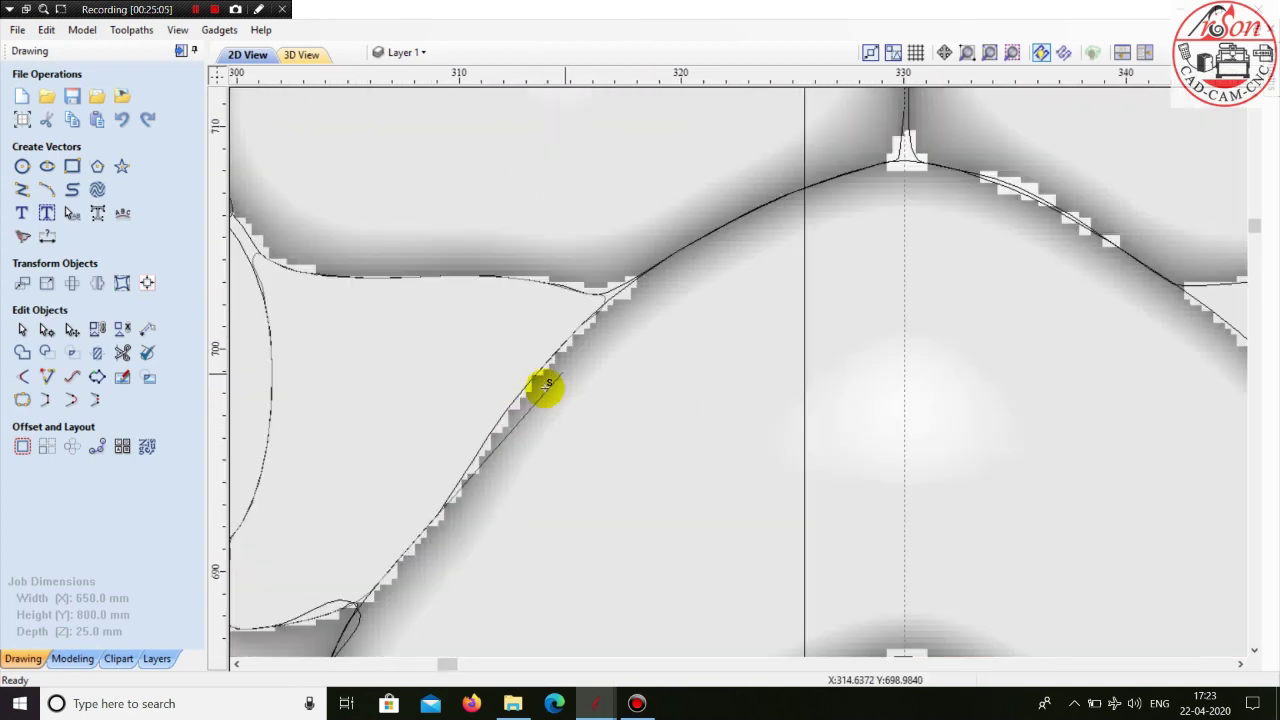
pyautogui.click(464, 437)
pyautogui.scroll(3, 551, 312)
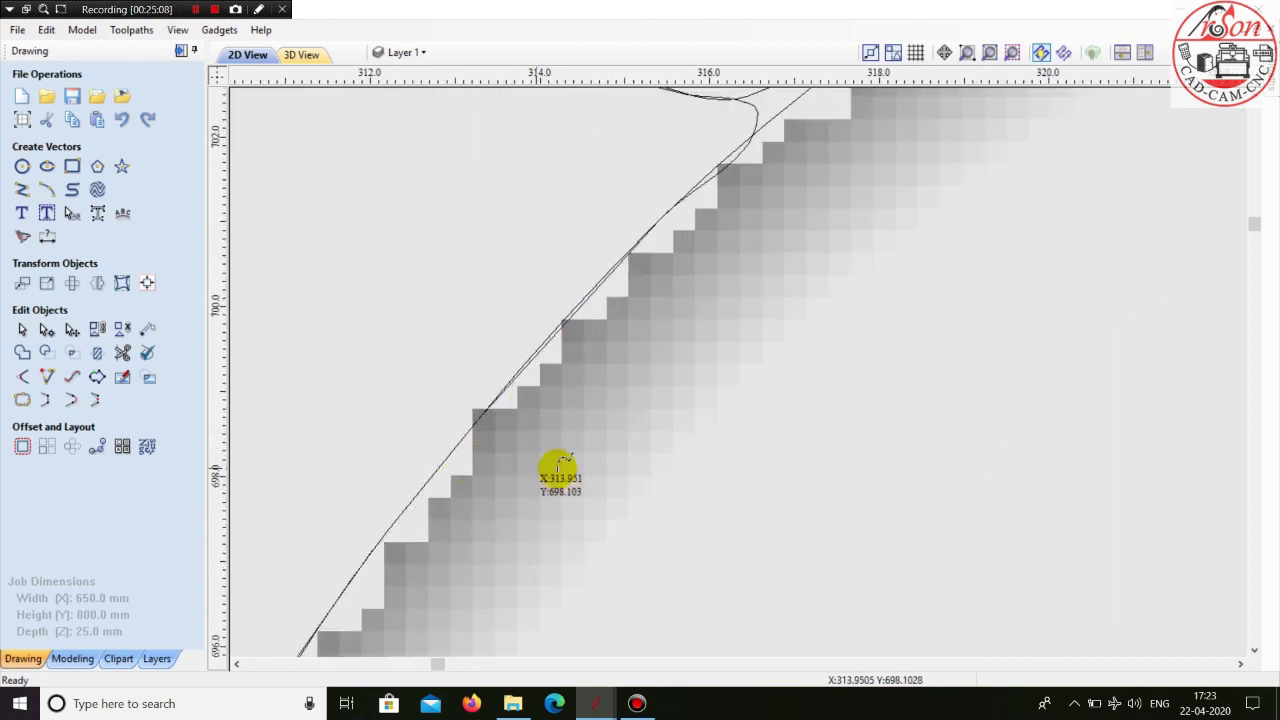
pyautogui.scroll(-2, 550, 475)
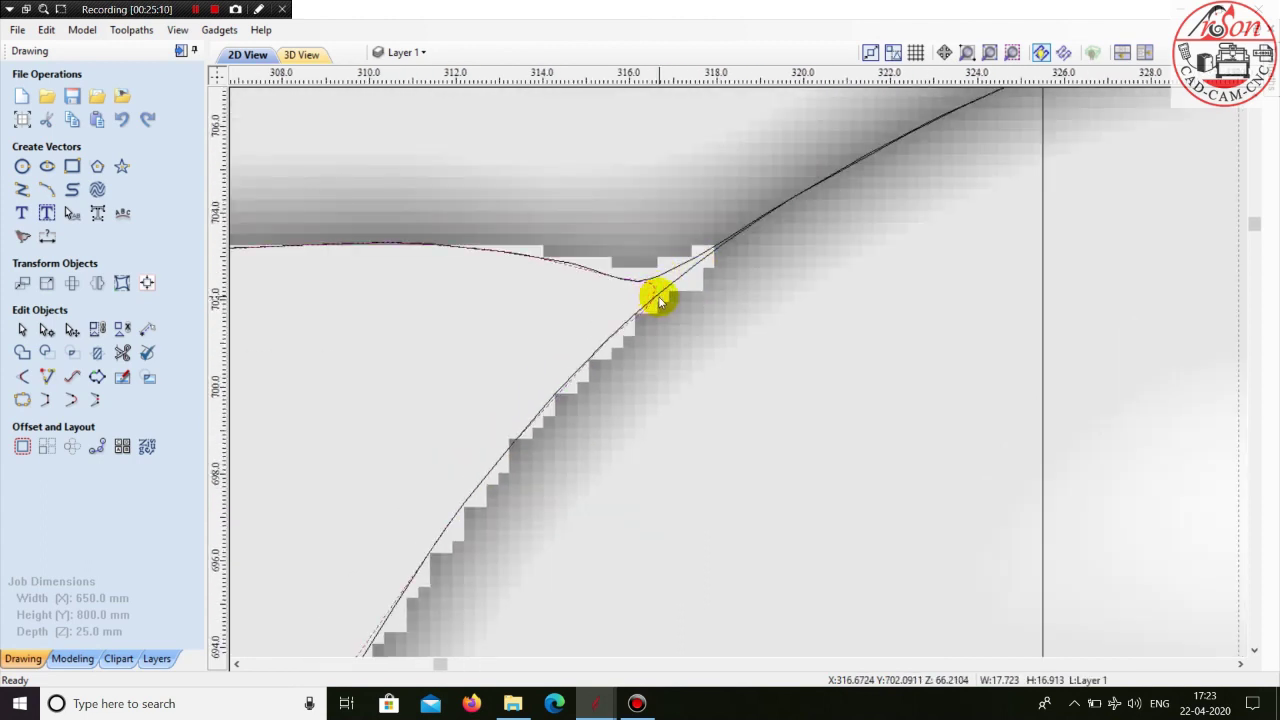
# - Start a new curve along the right nostril's inner side and trace around the patch's upper outer corner
pyautogui.scroll(-2, 659, 301)
pyautogui.click(48, 408)
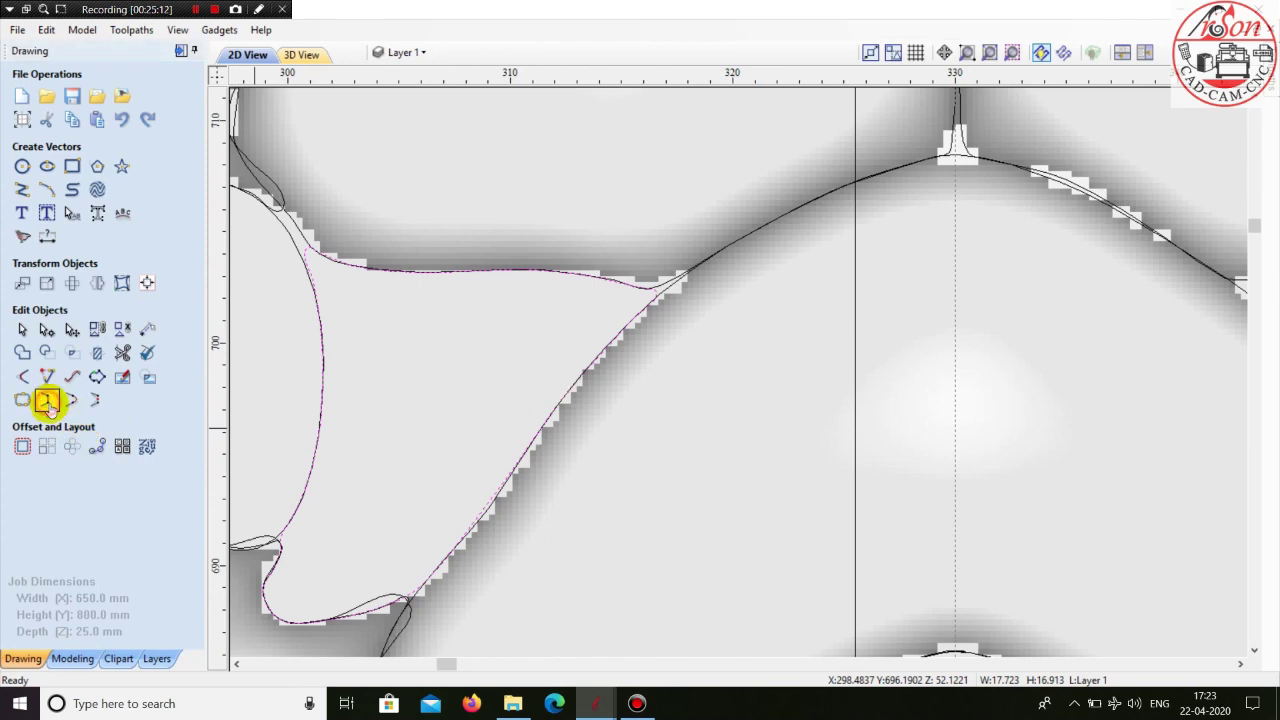
pyautogui.scroll(-1, 248, 375)
pyautogui.scroll(-1, 361, 364)
pyautogui.scroll(1, 584, 339)
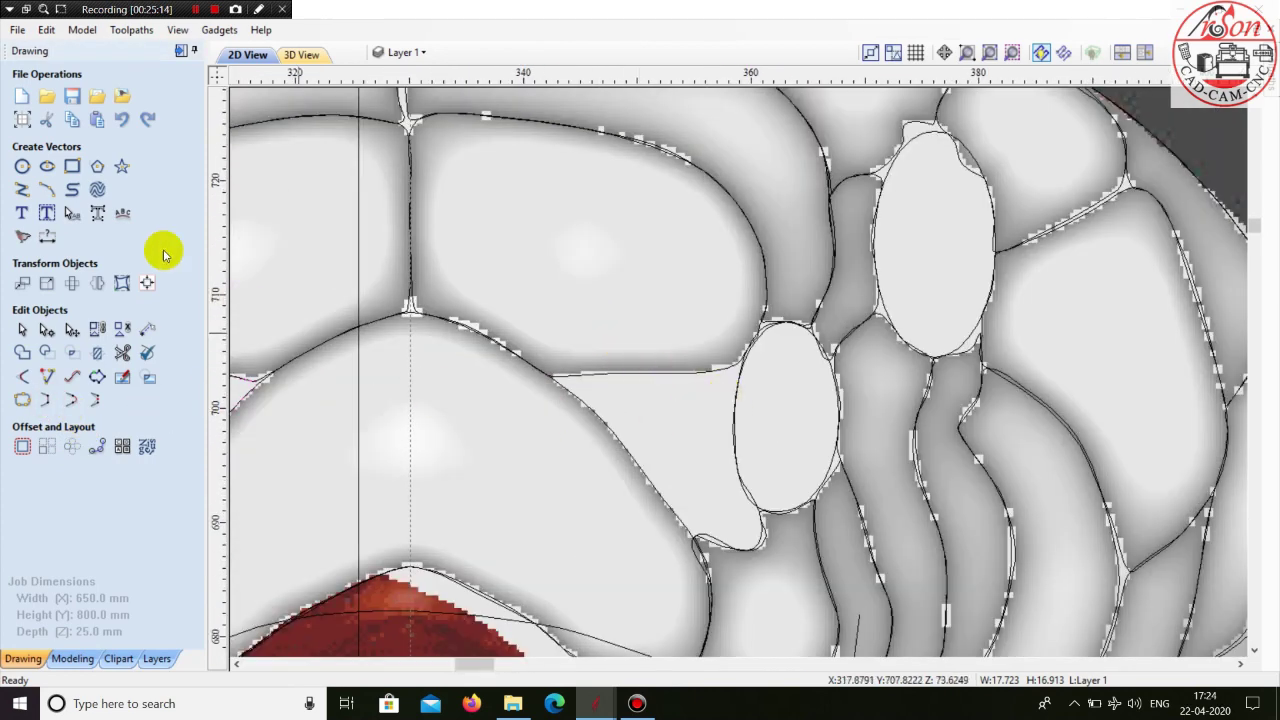
pyautogui.scroll(6, 720, 372)
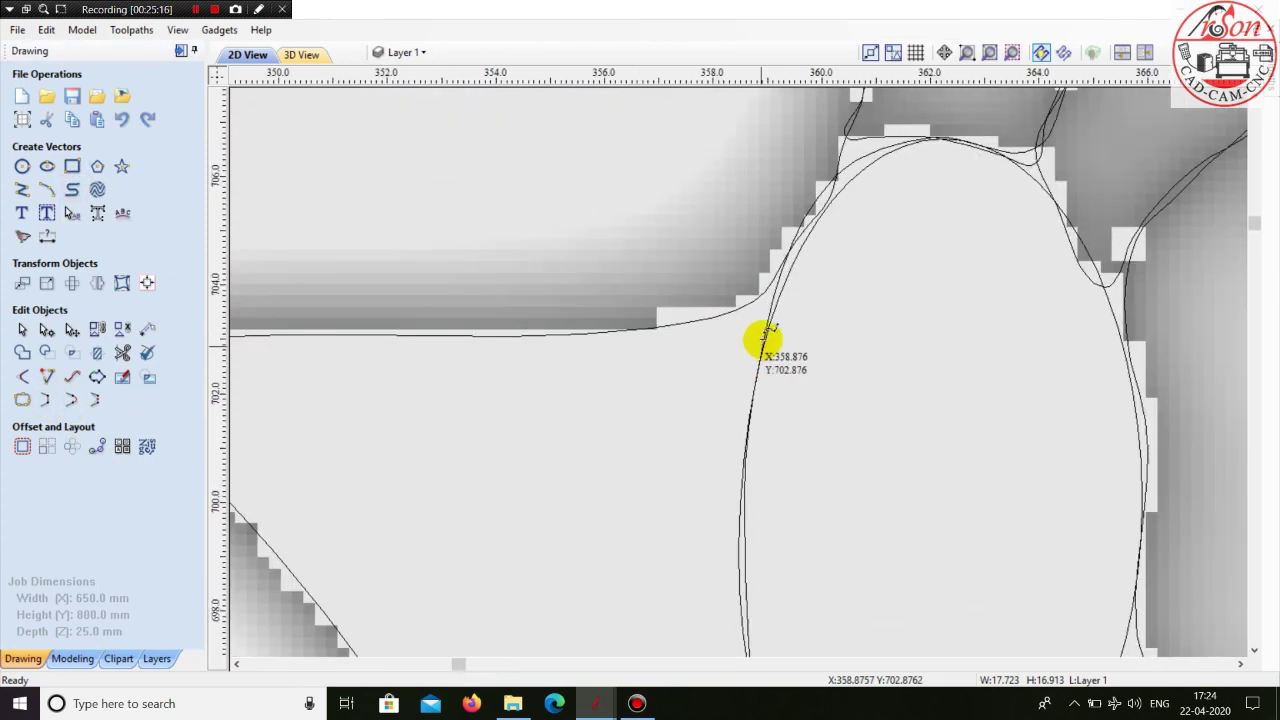
pyautogui.click(740, 473)
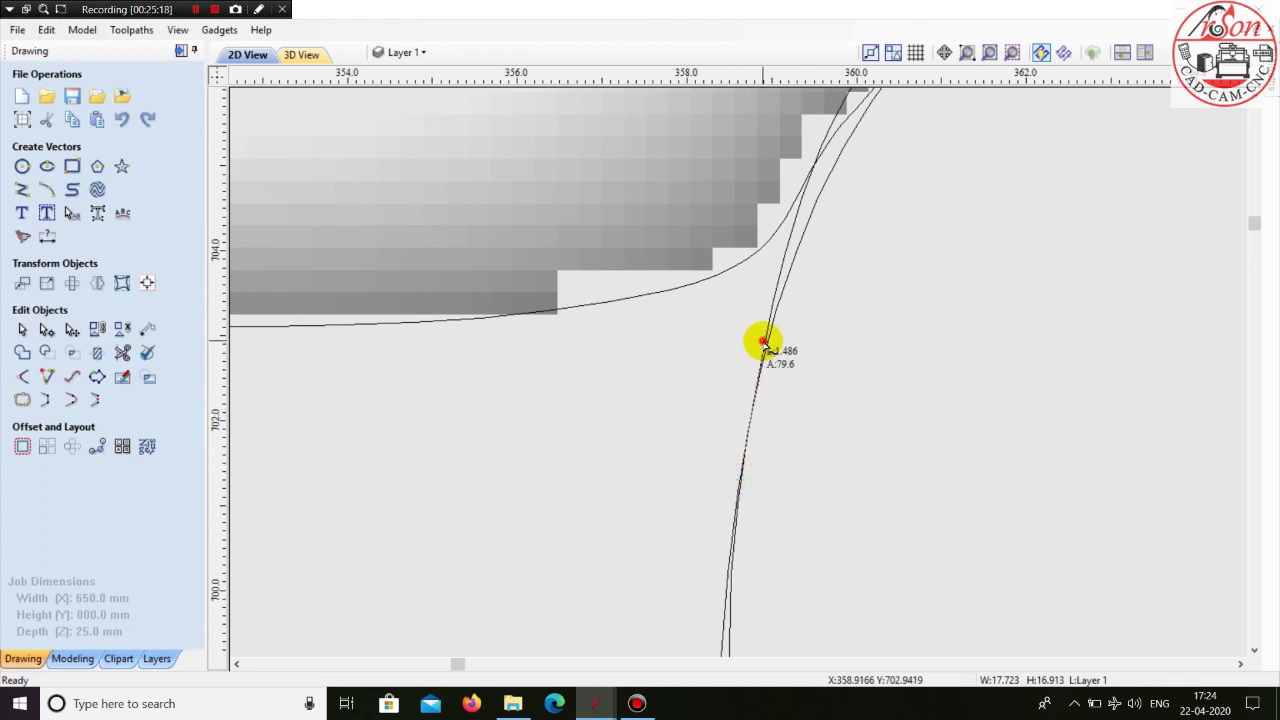
pyautogui.scroll(2, 770, 270)
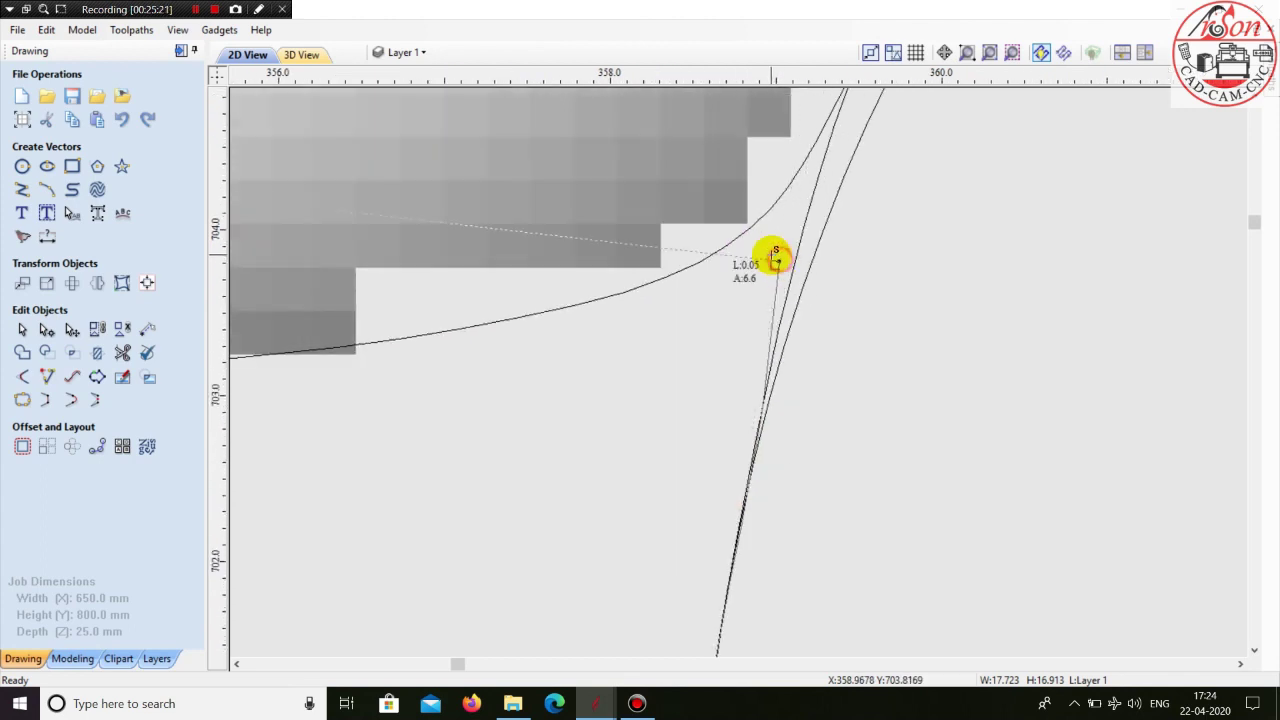
pyautogui.click(770, 243)
pyautogui.click(725, 251)
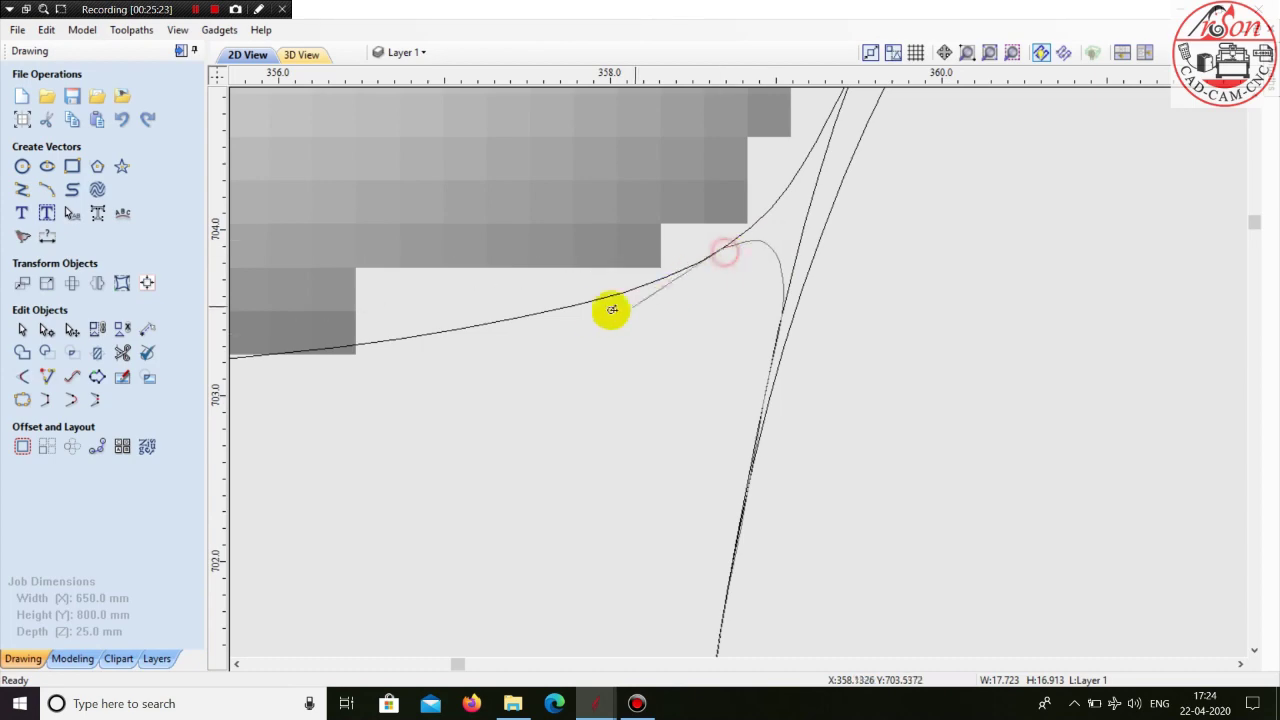
# - Trace the right patch's top edge from the nostril-side corner towards its pointed inner corner
pyautogui.scroll(-2, 700, 334)
pyautogui.click(466, 307)
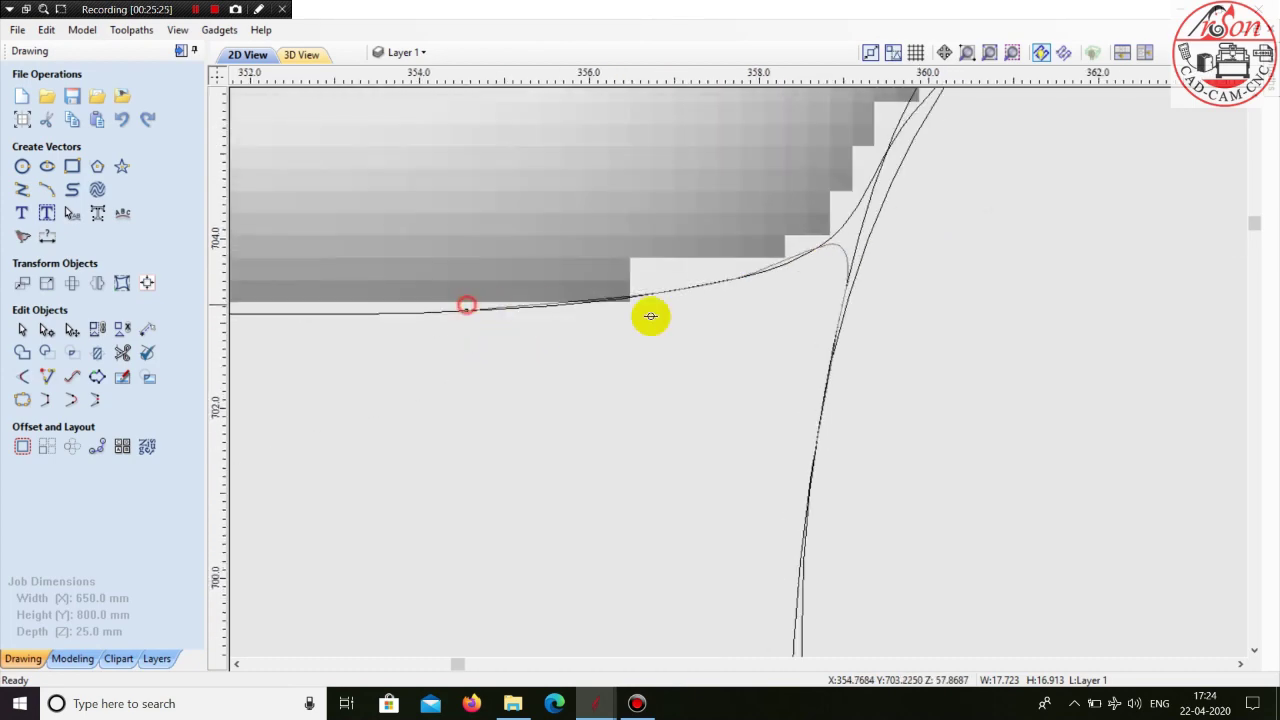
pyautogui.scroll(-3, 872, 326)
pyautogui.scroll(2, 360, 315)
pyautogui.click(418, 341)
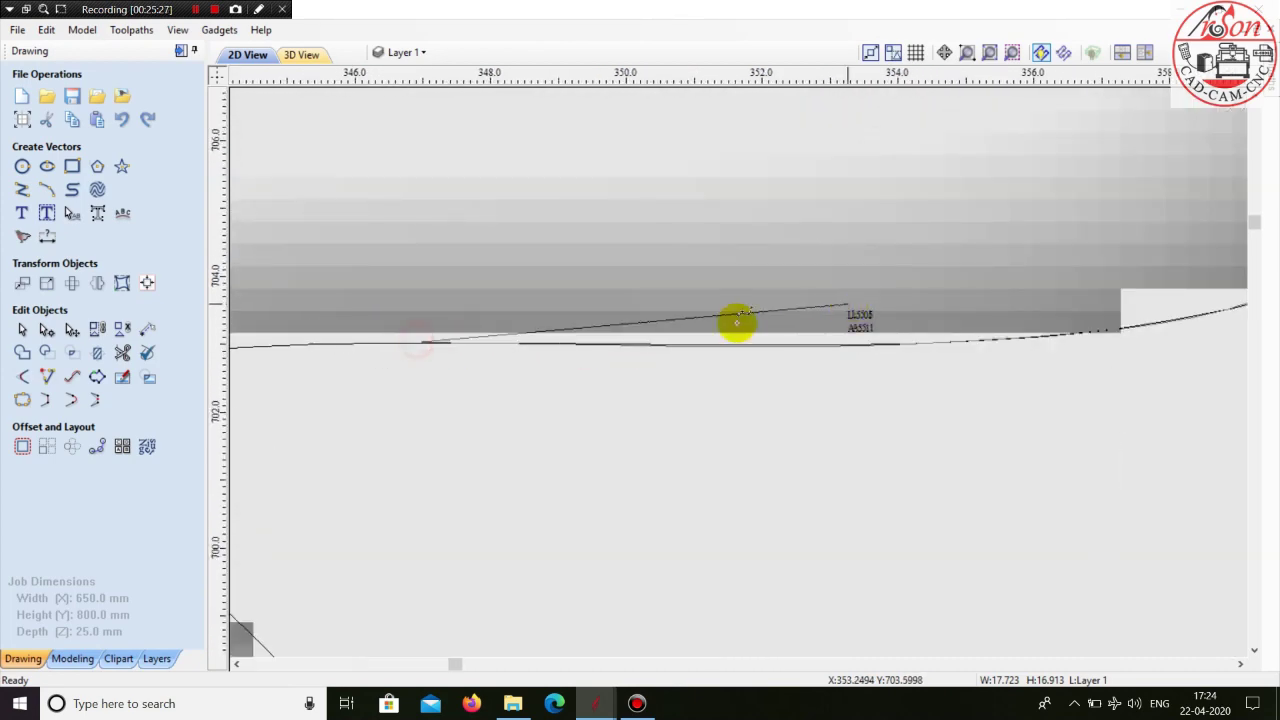
pyautogui.scroll(-2, 600, 332)
pyautogui.scroll(3, 580, 326)
pyautogui.click(580, 323)
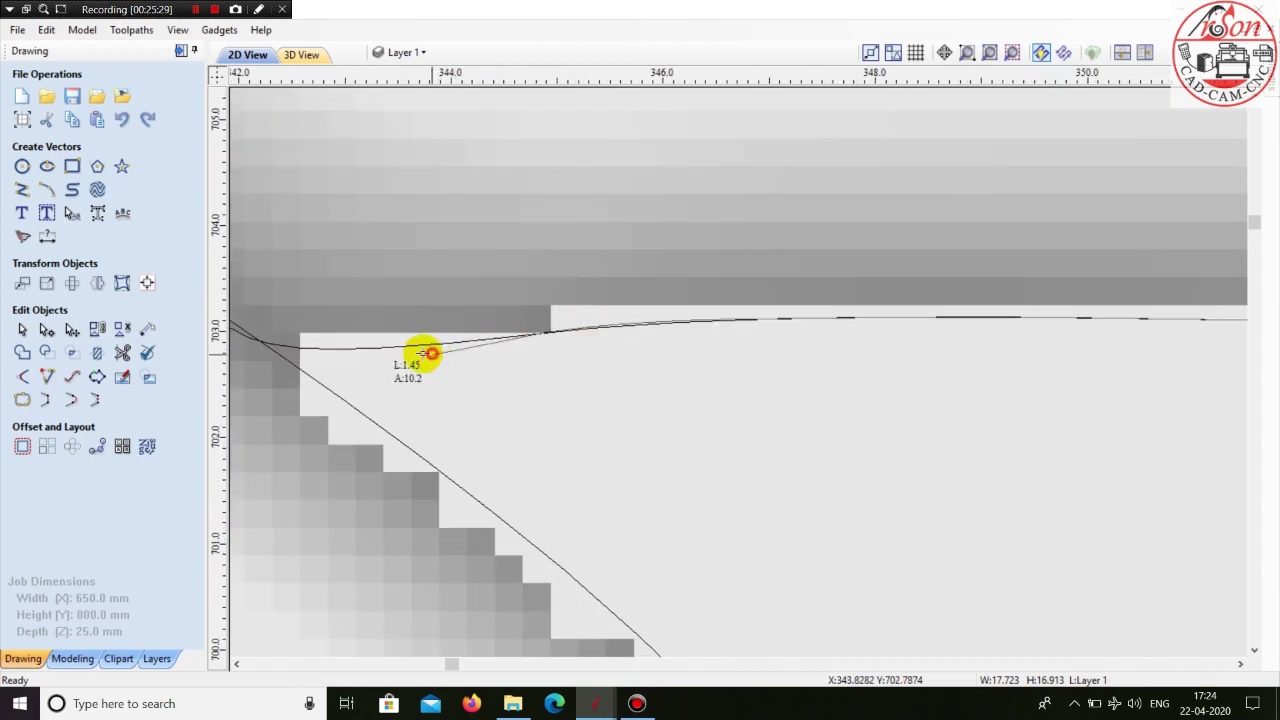
# - Carry the curve around the pointed inner corner and down the patch's slanted snout edge
pyautogui.scroll(2, 330, 333)
pyautogui.click(330, 334)
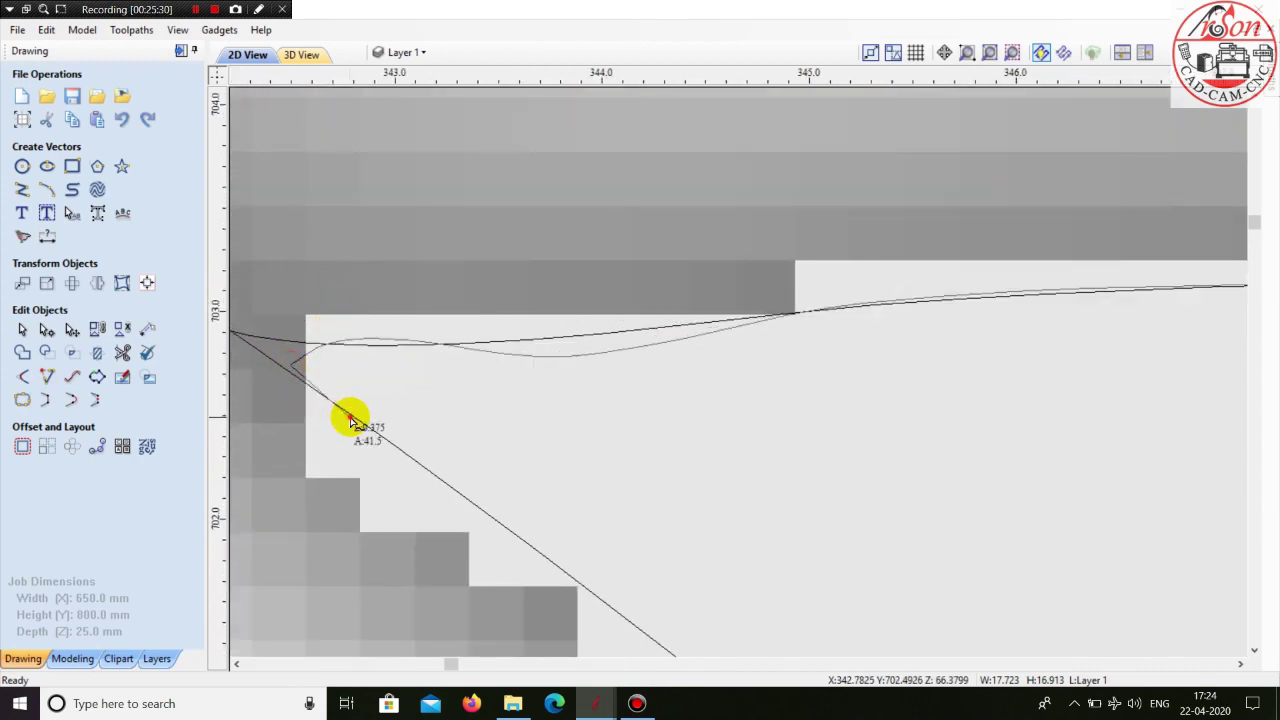
pyautogui.click(571, 575)
pyautogui.scroll(-3, 406, 343)
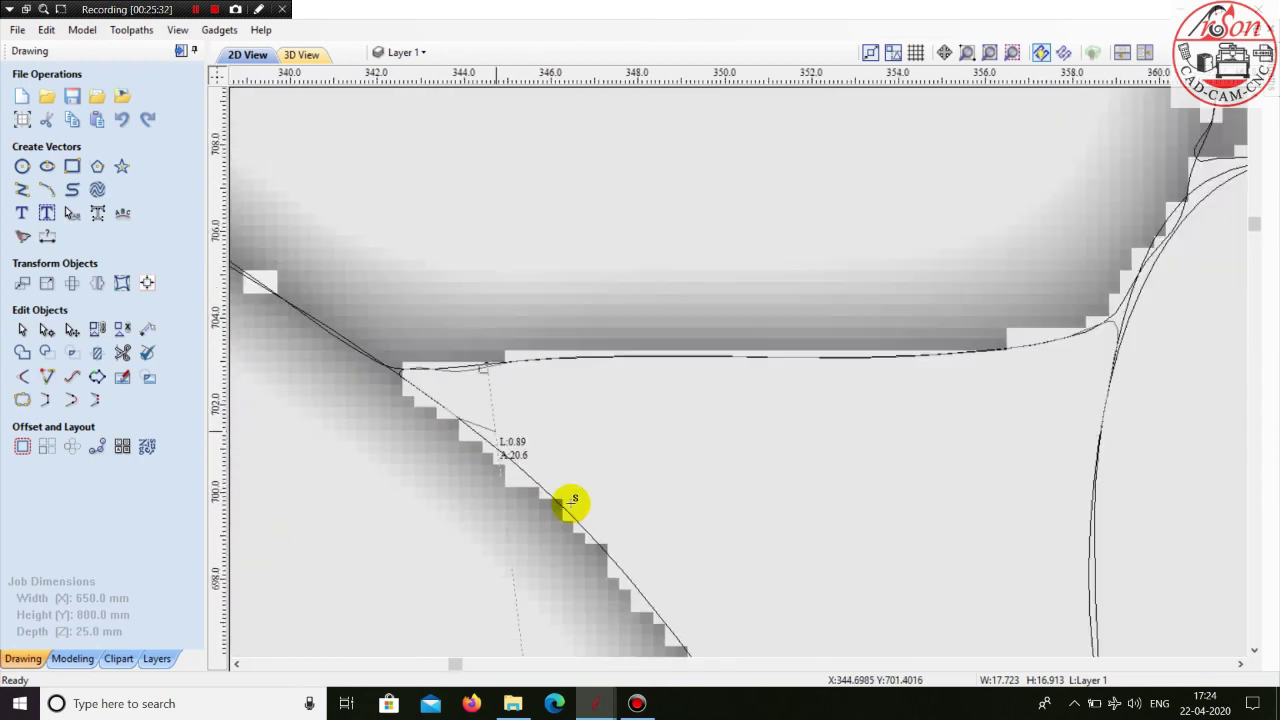
pyautogui.scroll(-2, 523, 503)
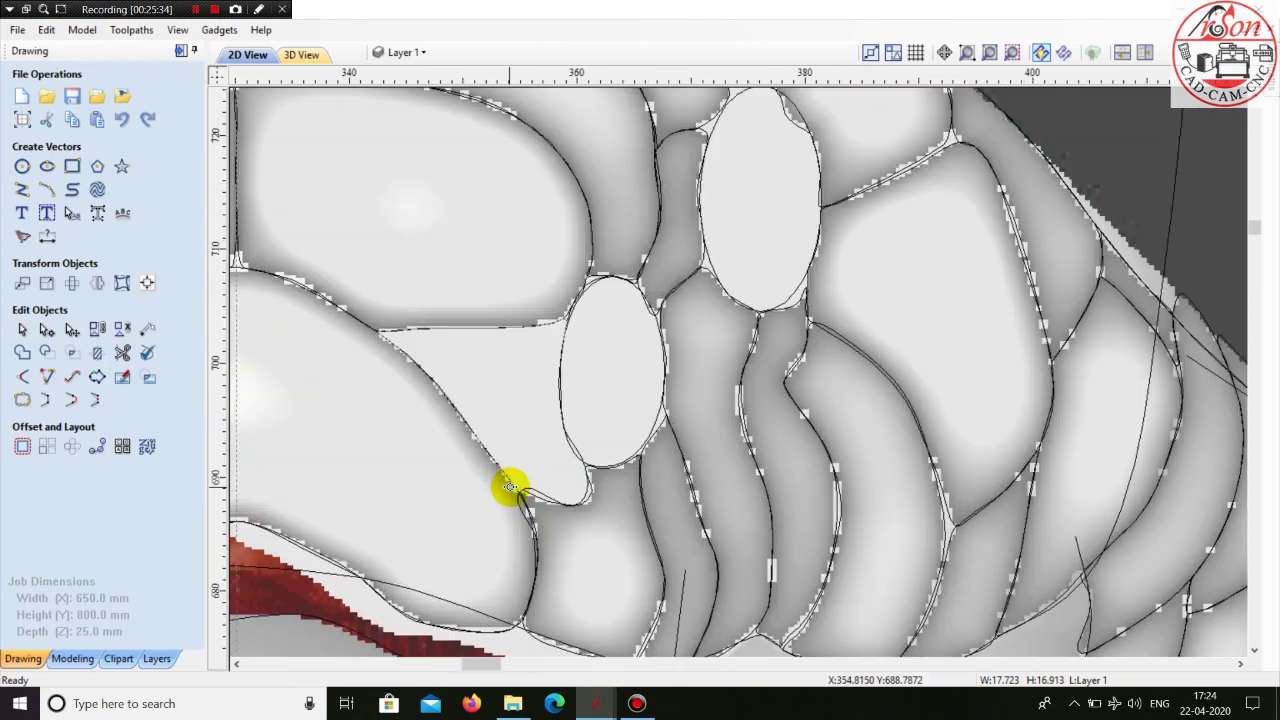
pyautogui.scroll(3, 510, 487)
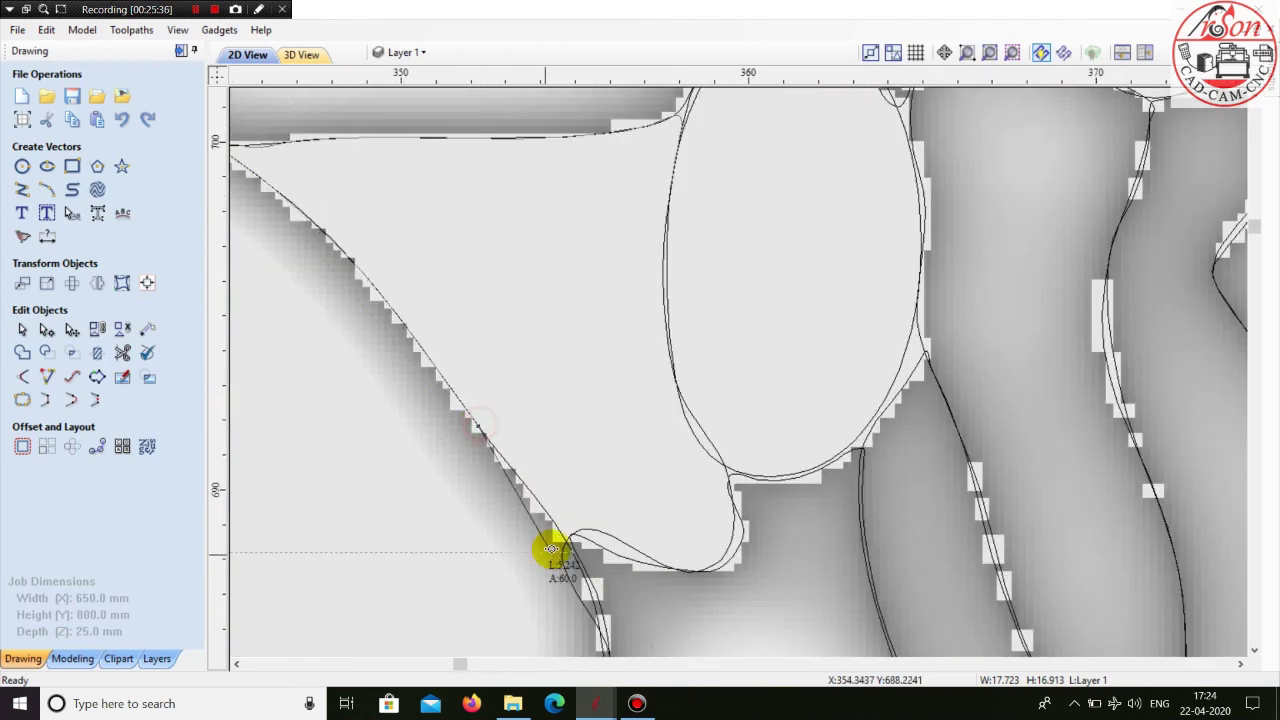
# - Continue the curve along the patch's bottom edge and around its rounded lobe to the notch beneath the right nostril
pyautogui.scroll(3, 555, 532)
pyautogui.click(597, 521)
pyautogui.click(664, 549)
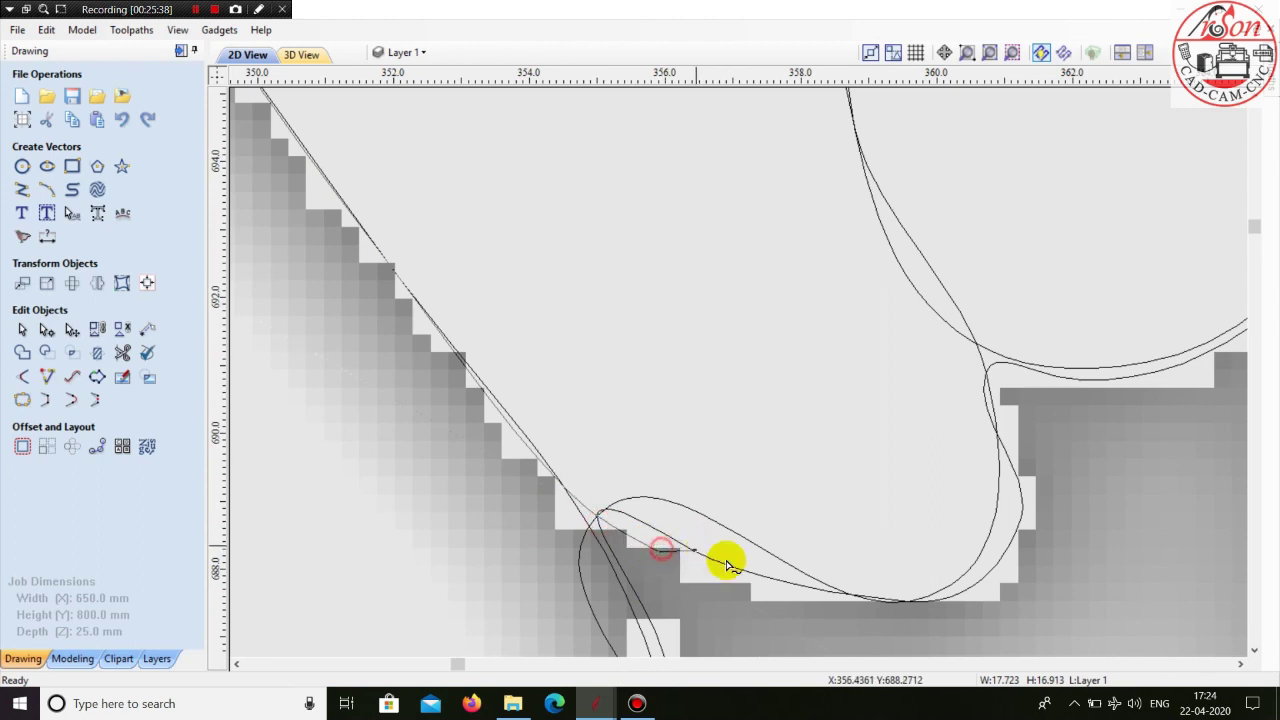
pyautogui.click(816, 586)
pyautogui.click(964, 589)
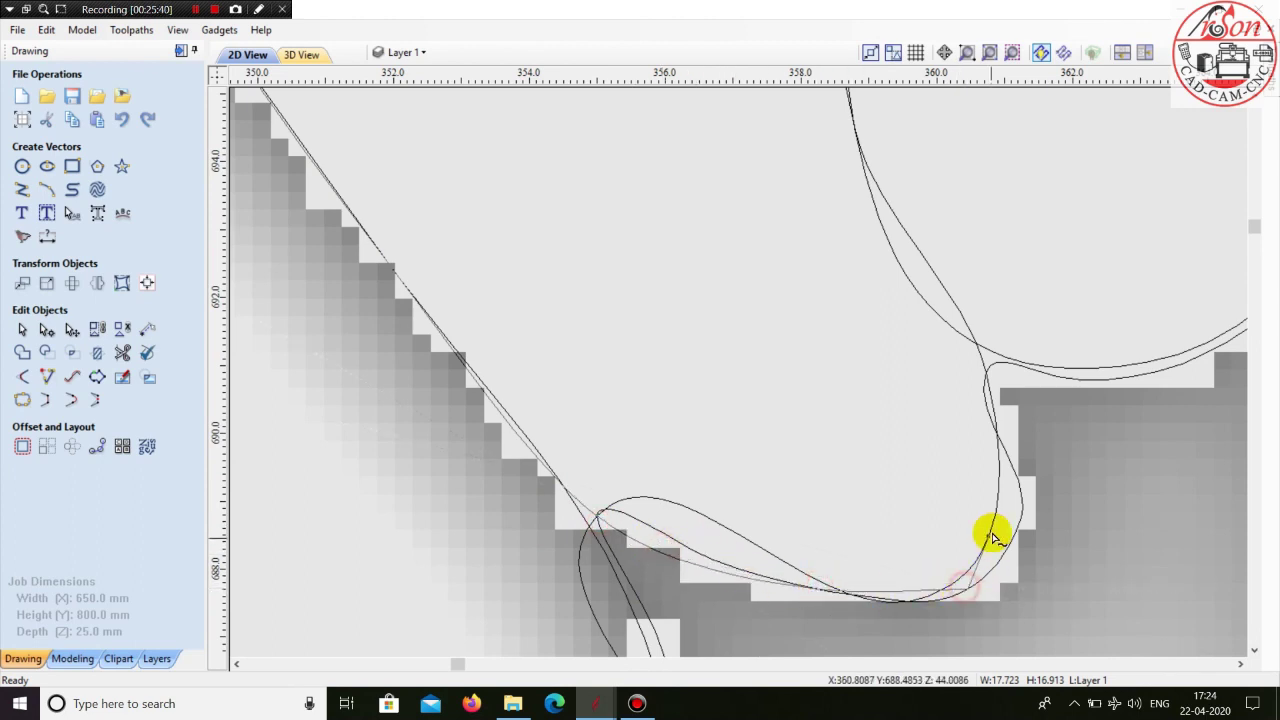
pyautogui.click(991, 391)
# - Complete the curve up the right nostril's inner side to its start, making an outline about 19 mm wide and 16 mm high
pyautogui.scroll(-2, 980, 508)
pyautogui.scroll(1, 914, 308)
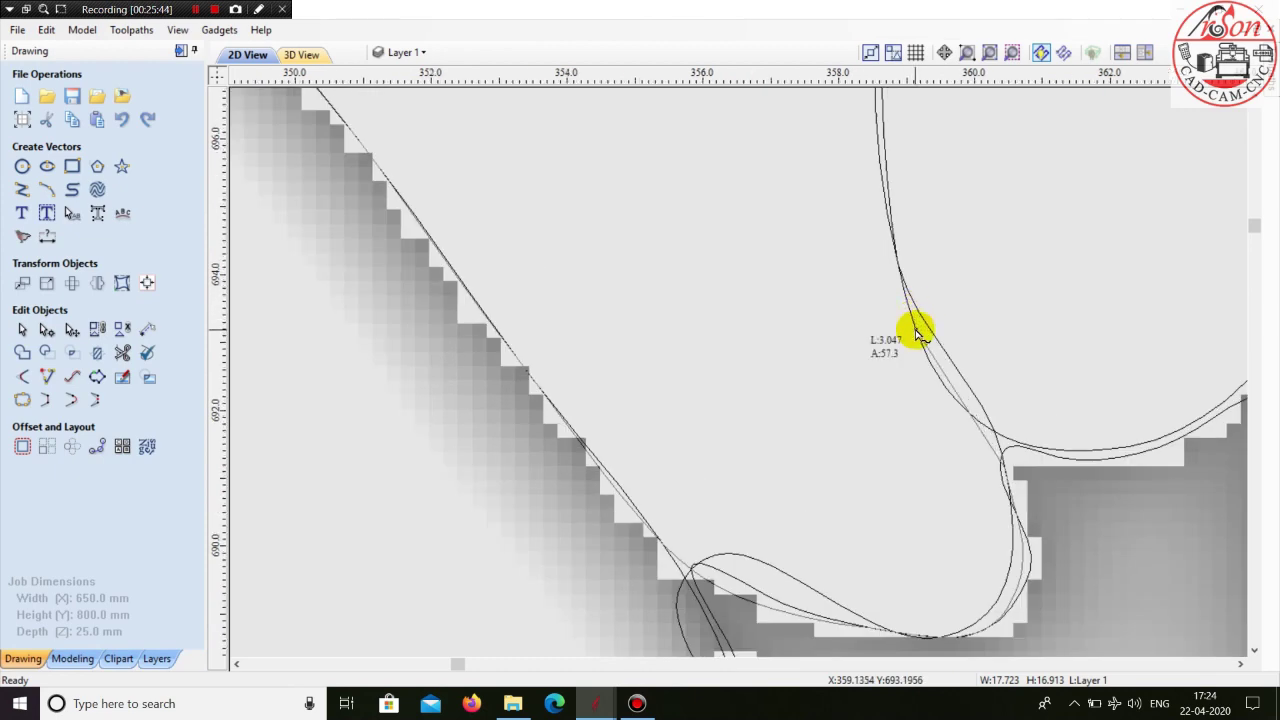
pyautogui.scroll(2, 914, 332)
pyautogui.click(922, 318)
pyautogui.scroll(-2, 977, 494)
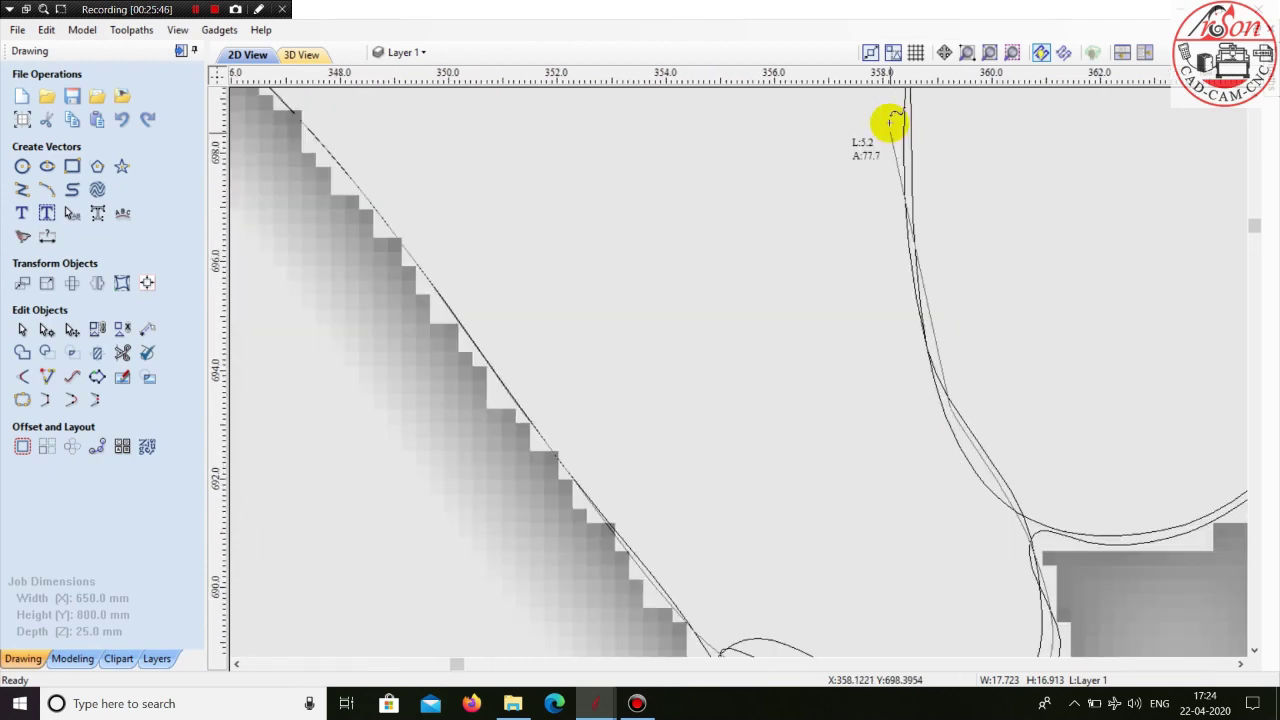
pyautogui.click(900, 133)
pyautogui.scroll(-4, 826, 486)
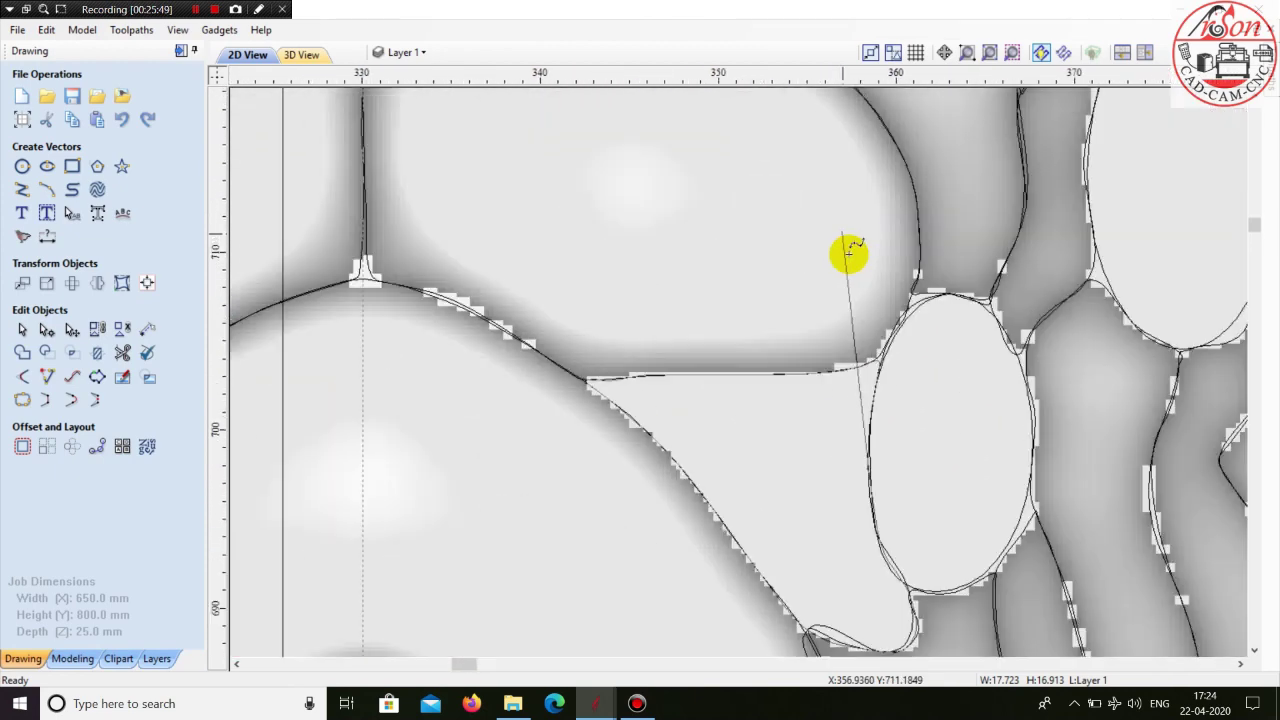
pyautogui.scroll(1, 912, 492)
pyautogui.scroll(4, 890, 490)
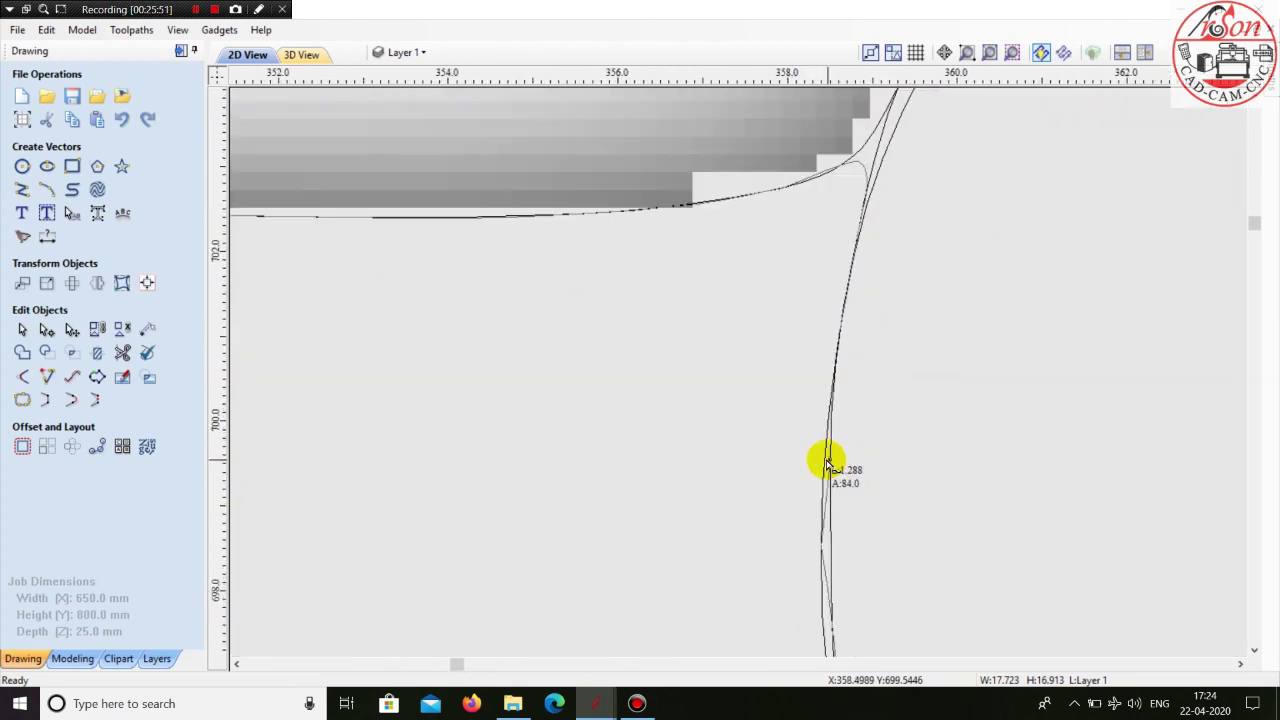
pyautogui.scroll(-1, 824, 447)
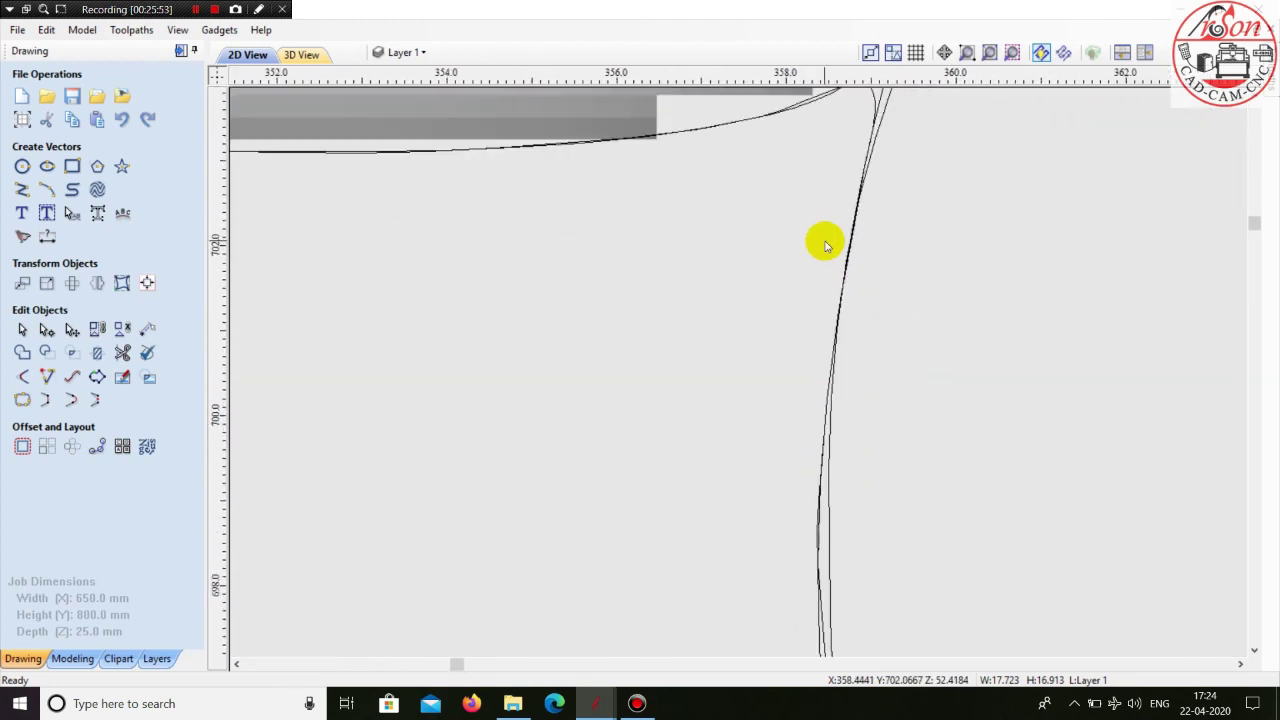
pyautogui.scroll(-1, 700, 386)
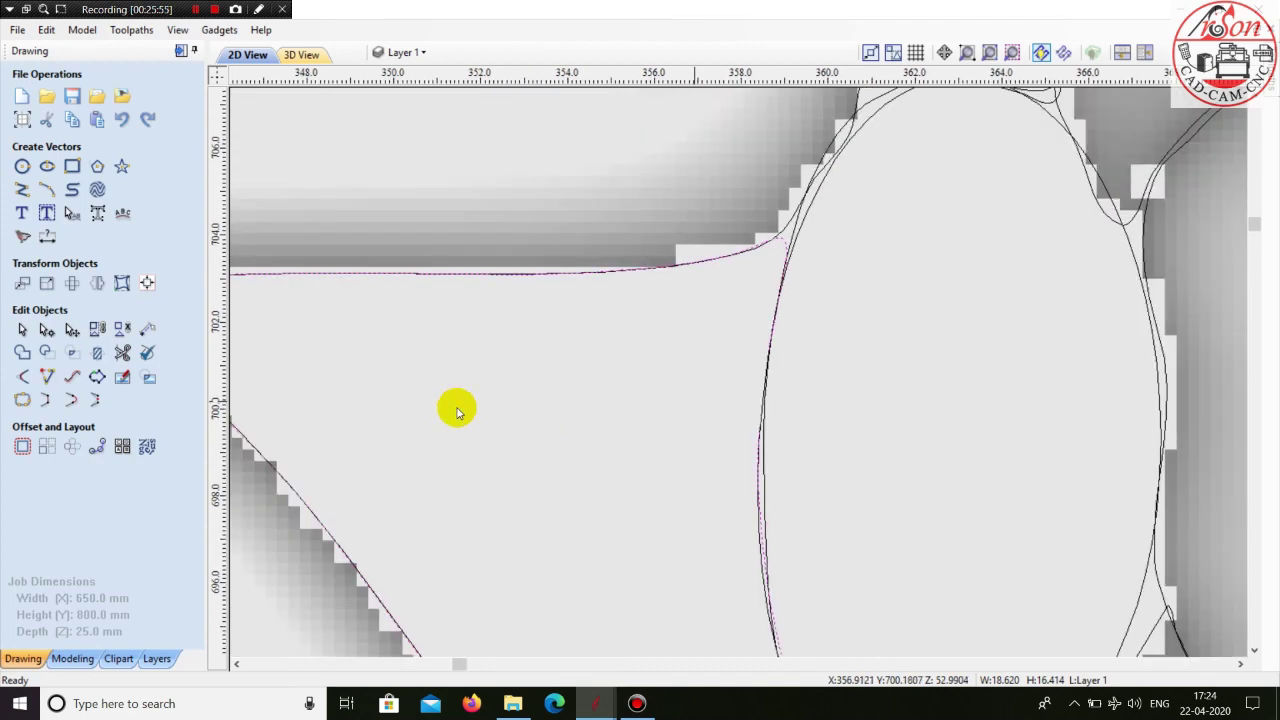
# - Select the outlines of both nostril-side patches together with the unraised scale on each side of the neck
pyautogui.scroll(-2, 835, 335)
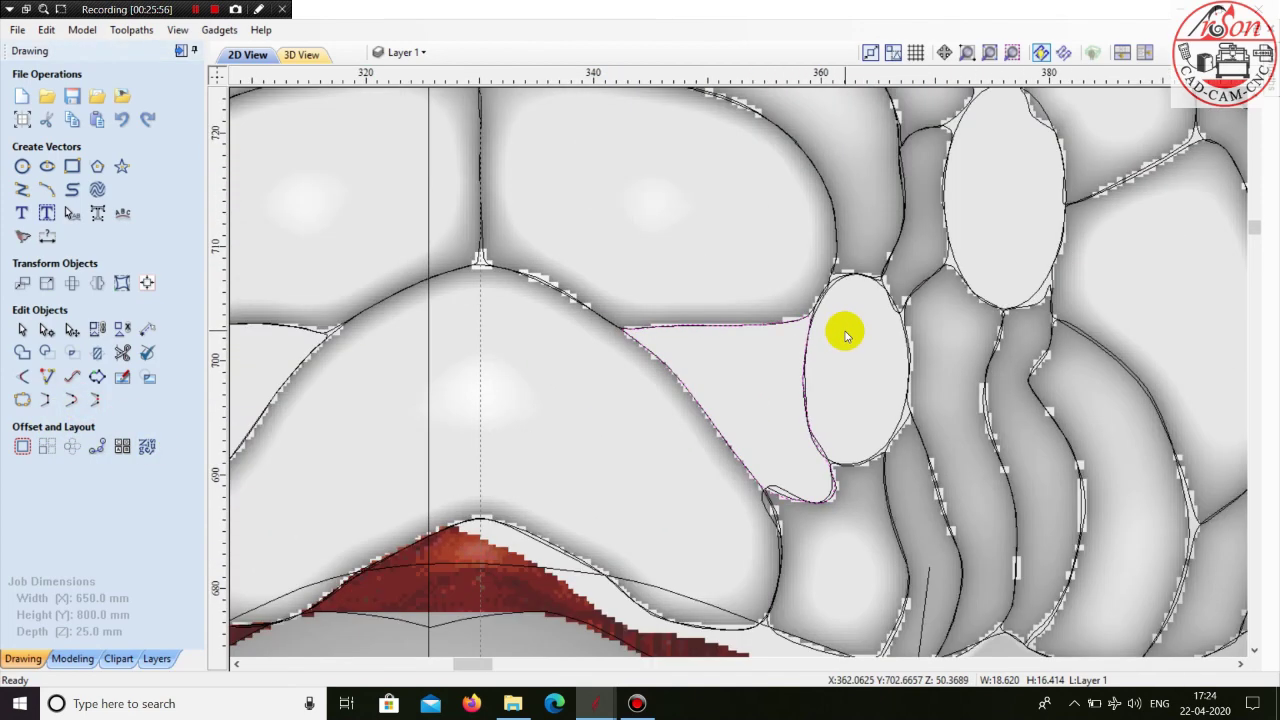
pyautogui.scroll(-1, 678, 350)
pyautogui.scroll(2, 486, 318)
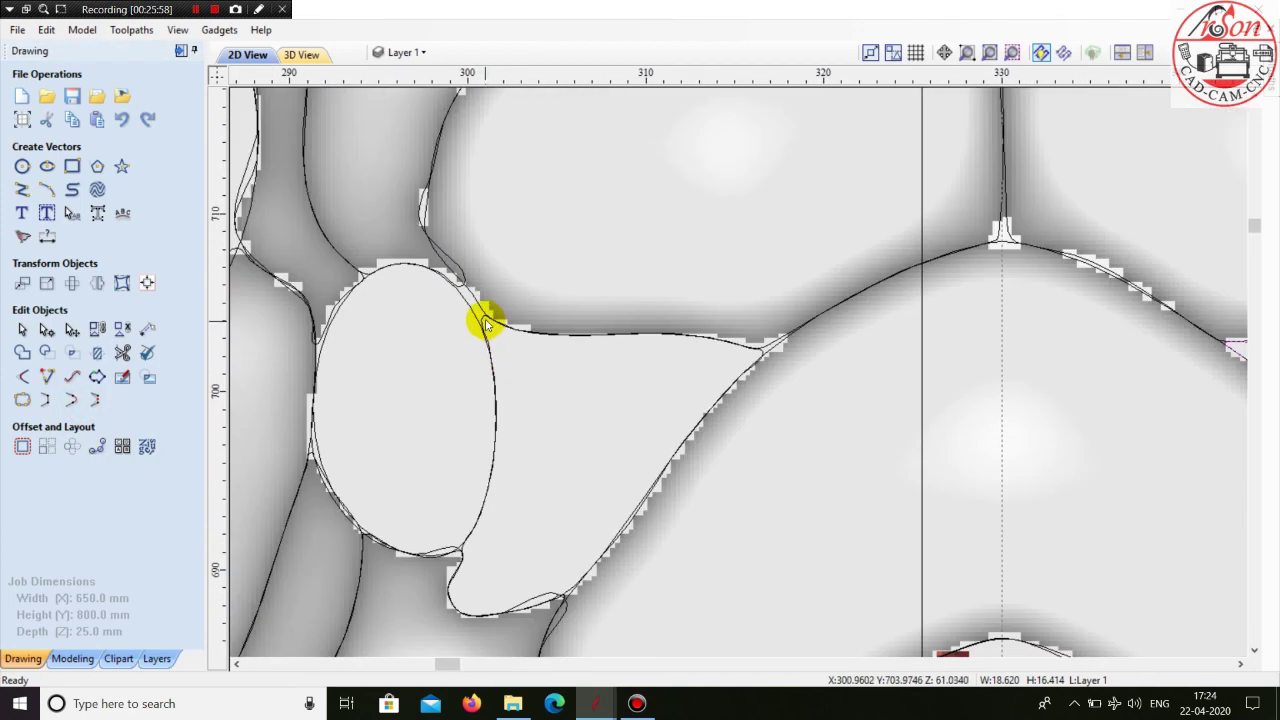
pyautogui.keyDown('shift'); pyautogui.click(486, 309); pyautogui.keyUp('shift')
pyautogui.scroll(-2, 486, 309)
pyautogui.scroll(-3, 600, 380)
pyautogui.scroll(2, 500, 400)
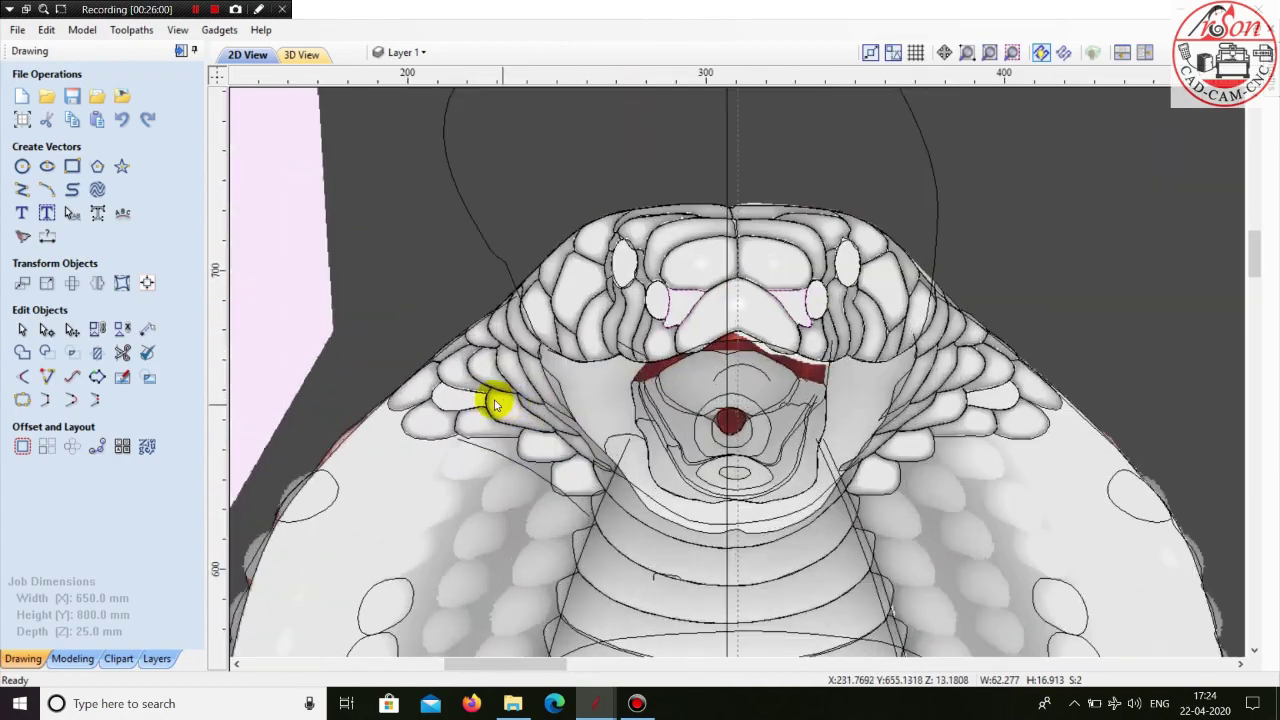
pyautogui.scroll(-3, 494, 432)
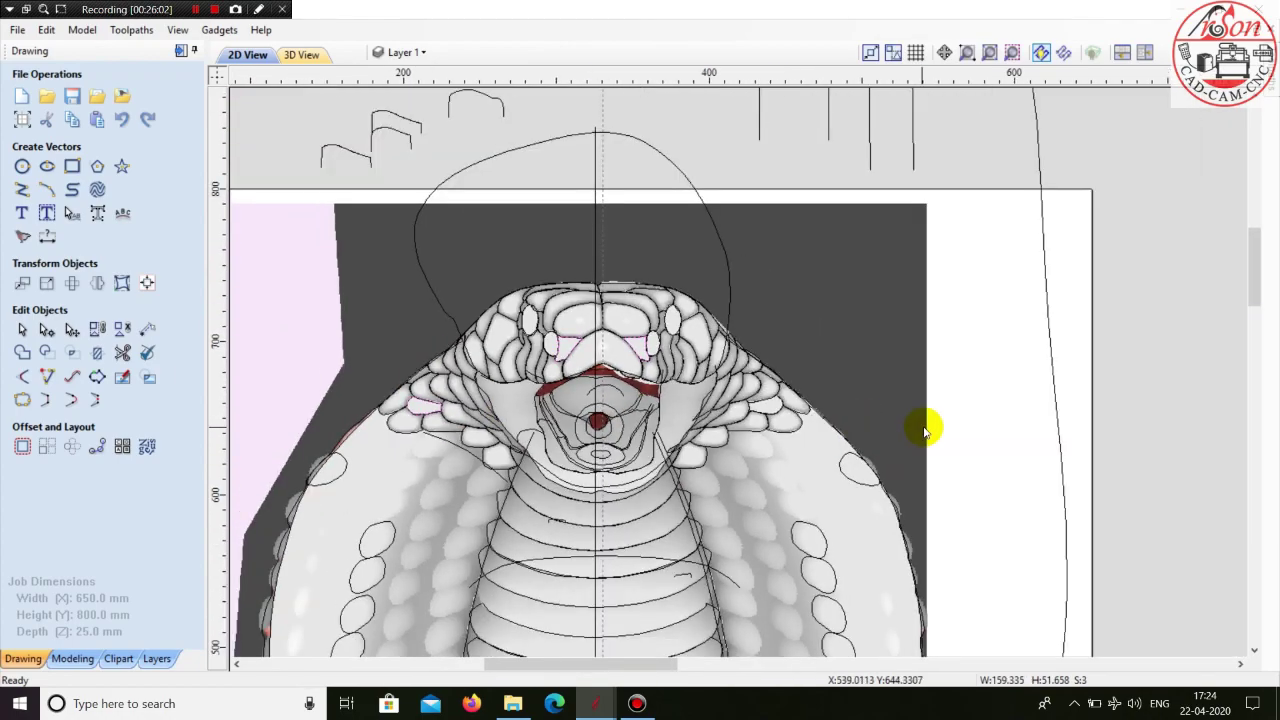
pyautogui.scroll(4, 786, 380)
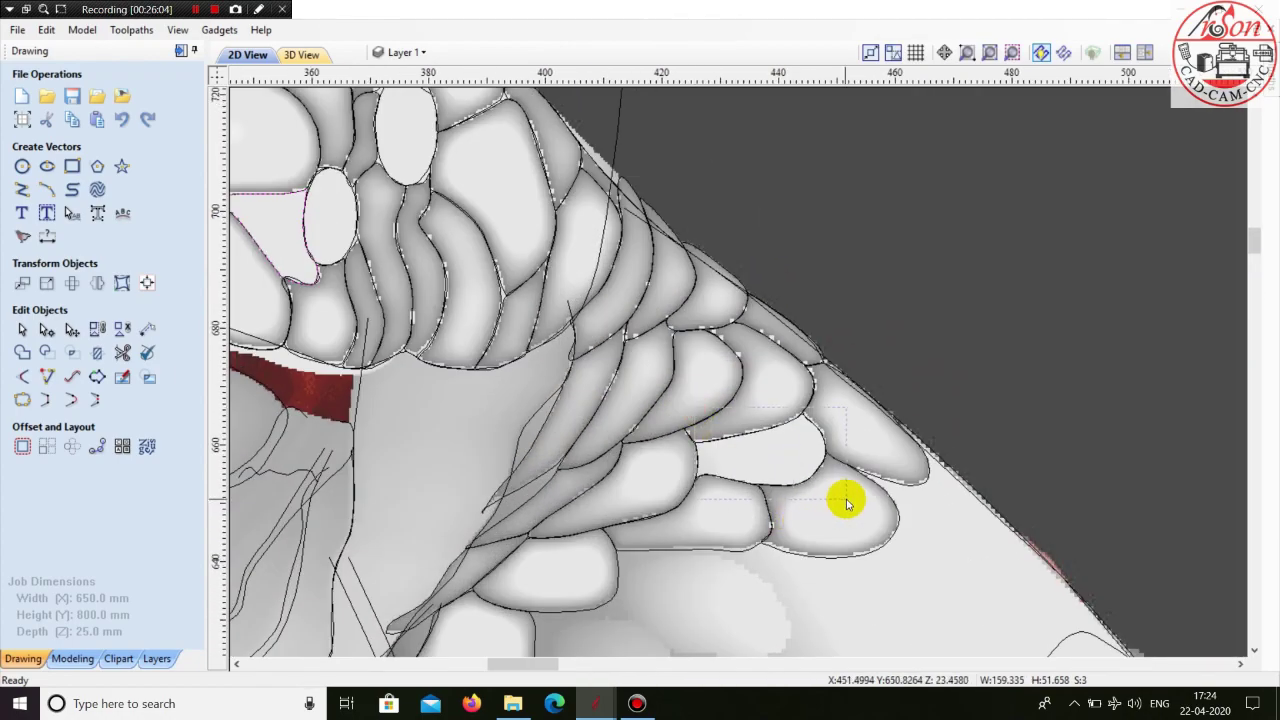
pyautogui.scroll(-2, 845, 501)
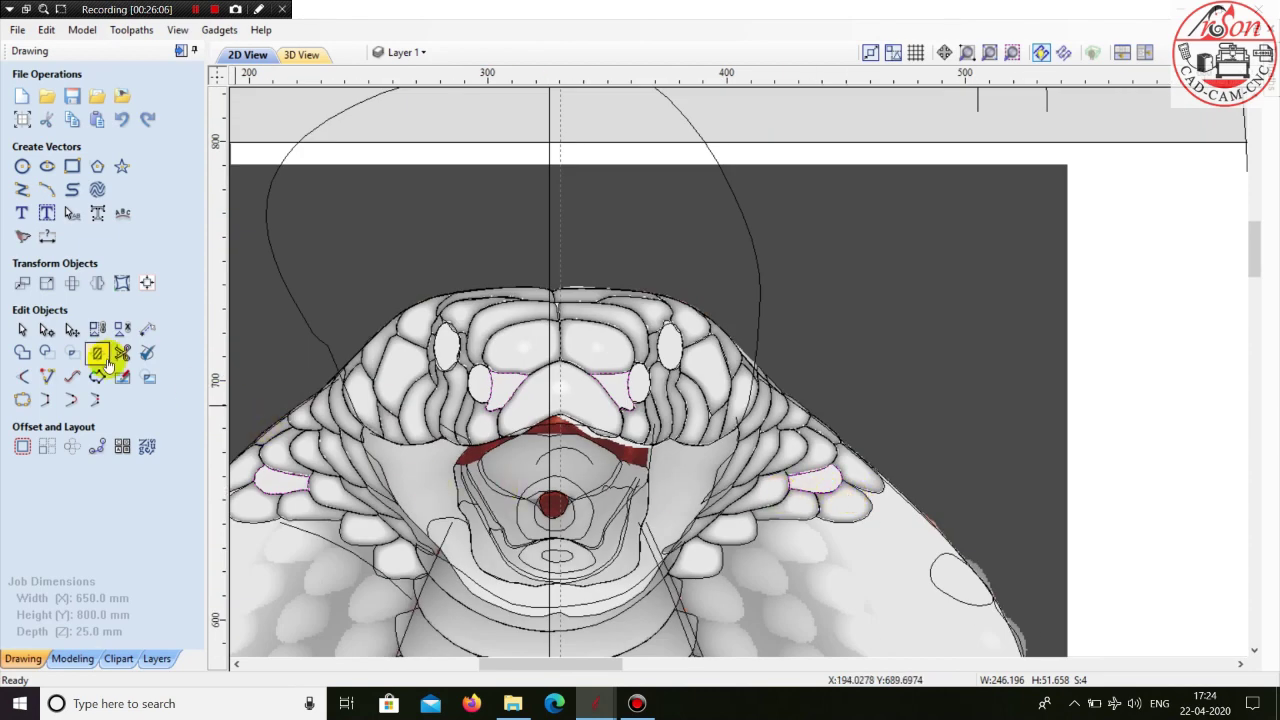
# - Create a domed shape from the selected outlines with a 66.6° angle, 0 base height and no height limit, and inspect the head in 3D
pyautogui.click(72, 659)
pyautogui.click(20, 97)
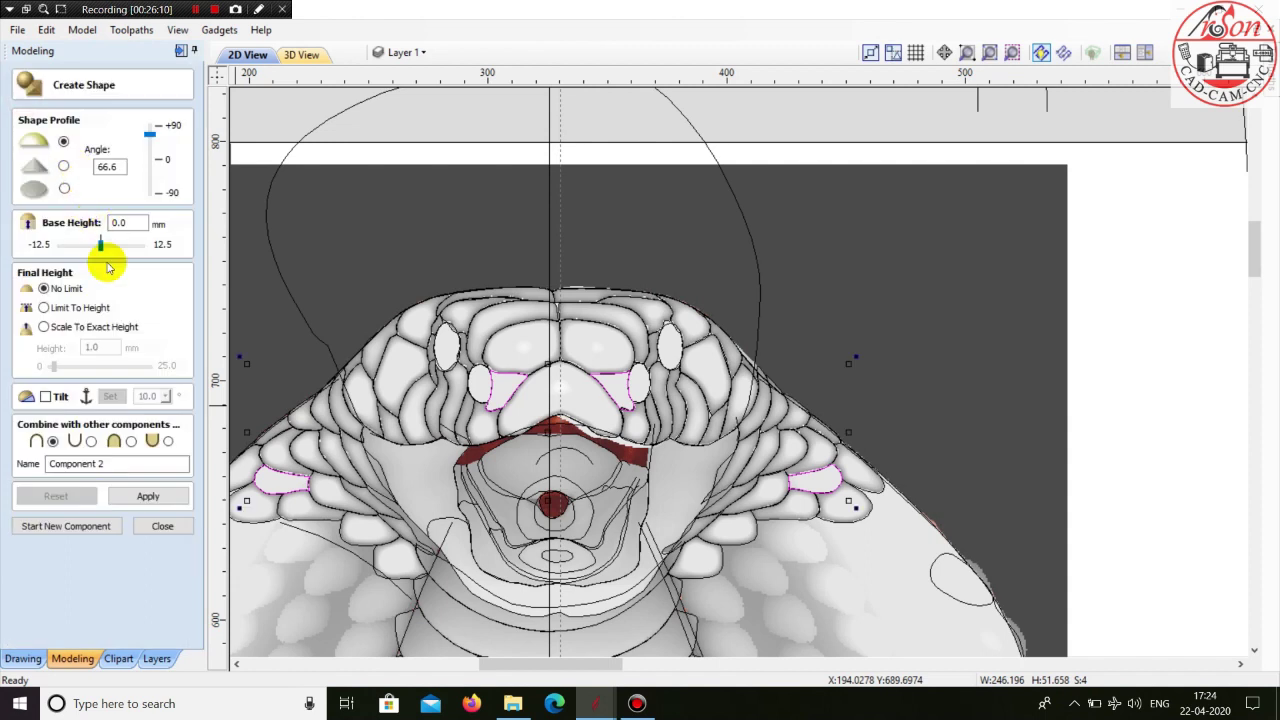
pyautogui.click(155, 500)
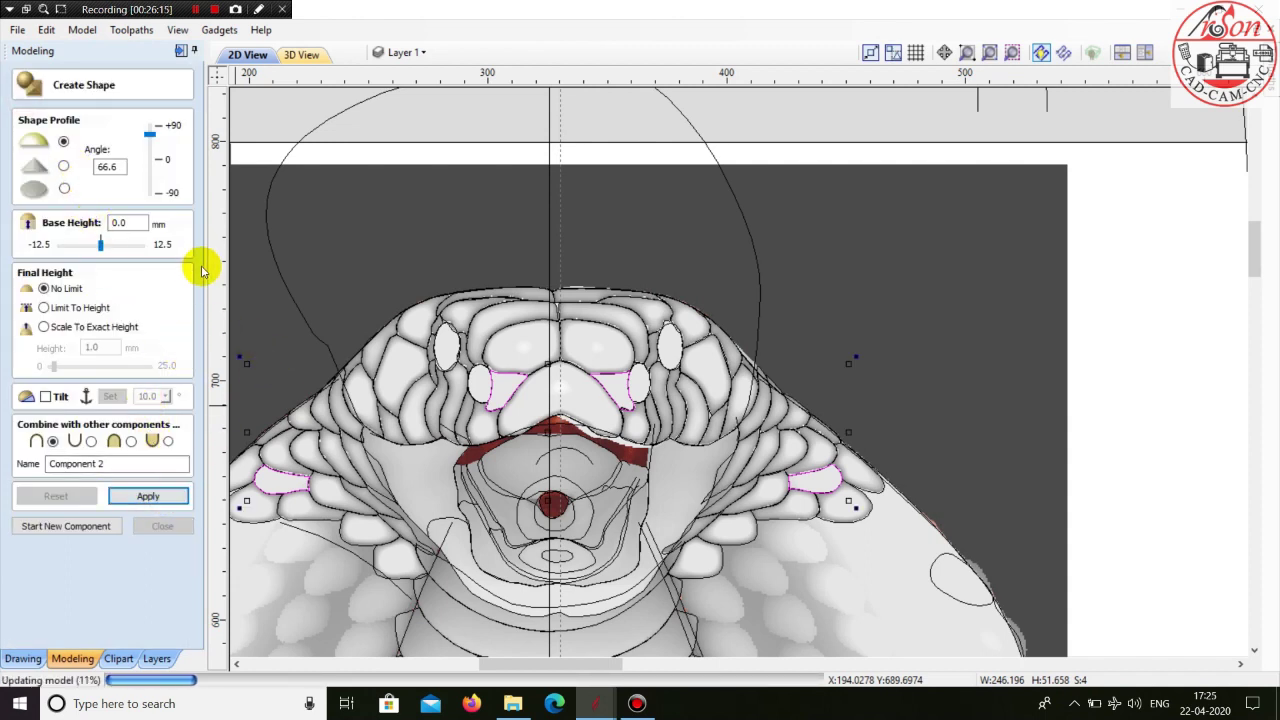
pyautogui.click(318, 55)
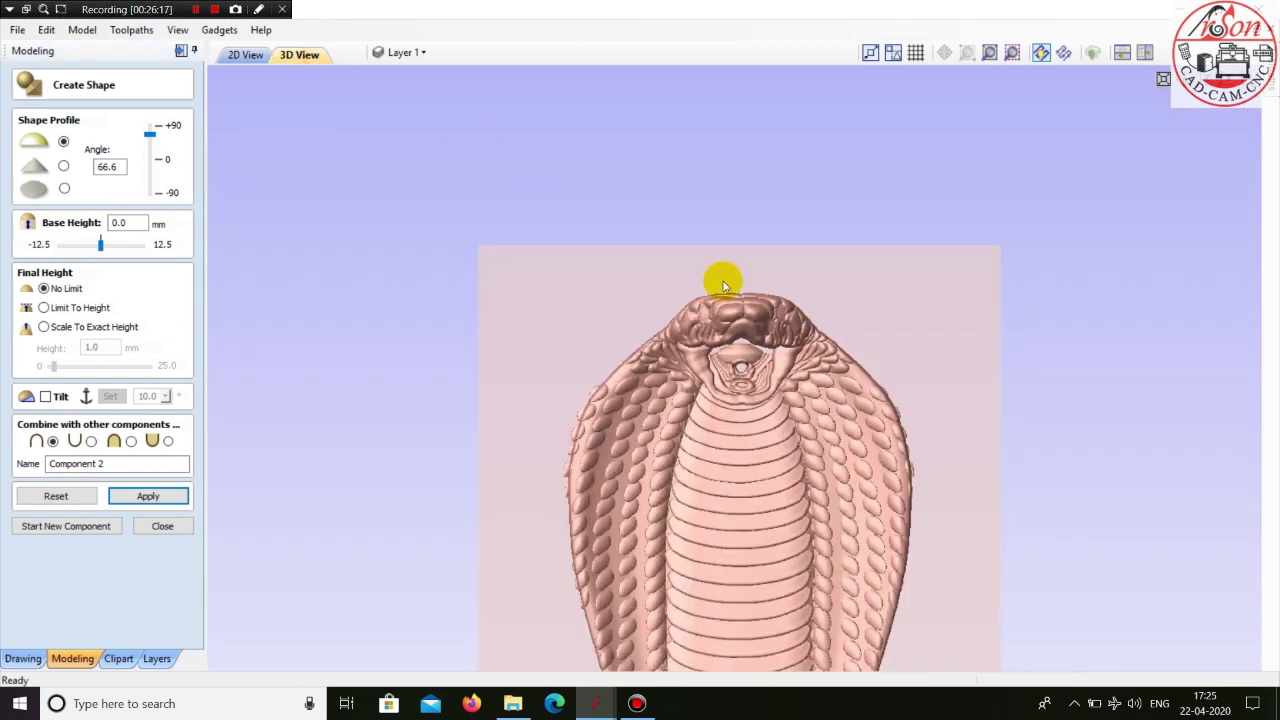
pyautogui.moveTo(771, 409); pyautogui.dragTo(1014, 337)
pyautogui.scroll(5, 780, 371)
pyautogui.moveTo(781, 380); pyautogui.dragTo(806, 366)
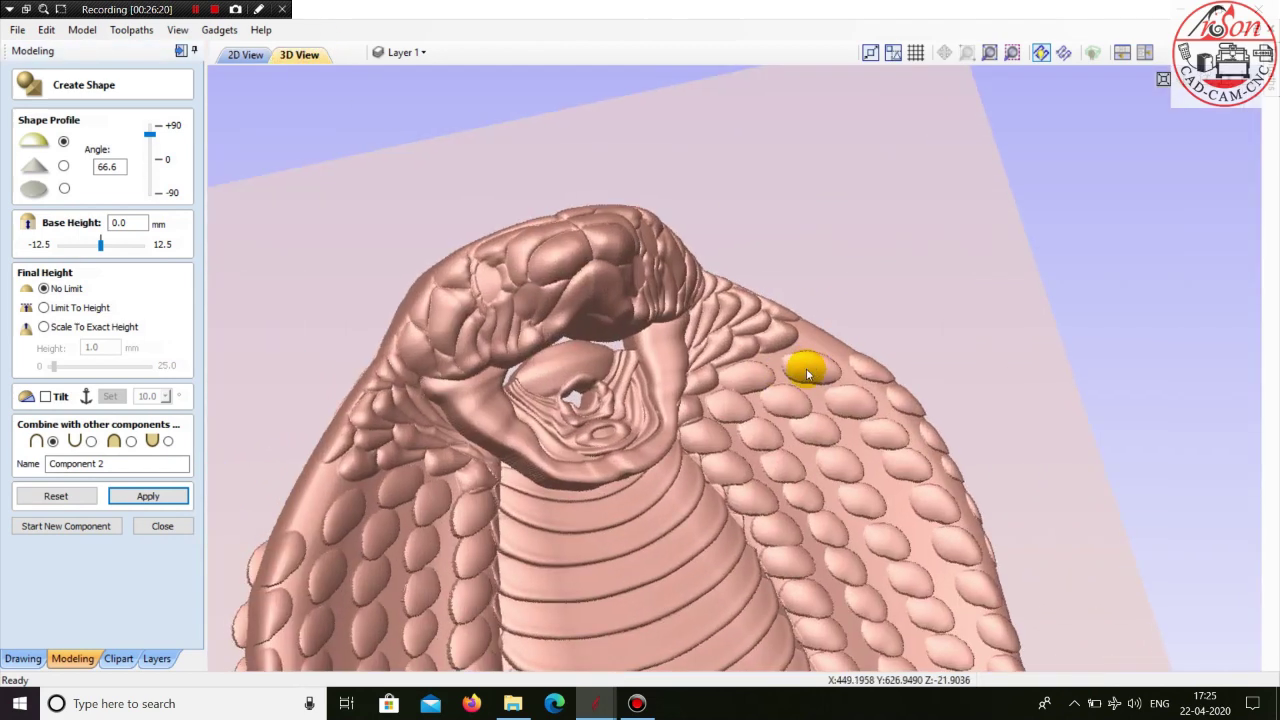
# - Start a new component and select the oval outlines of both nostrils
pyautogui.click(86, 525)
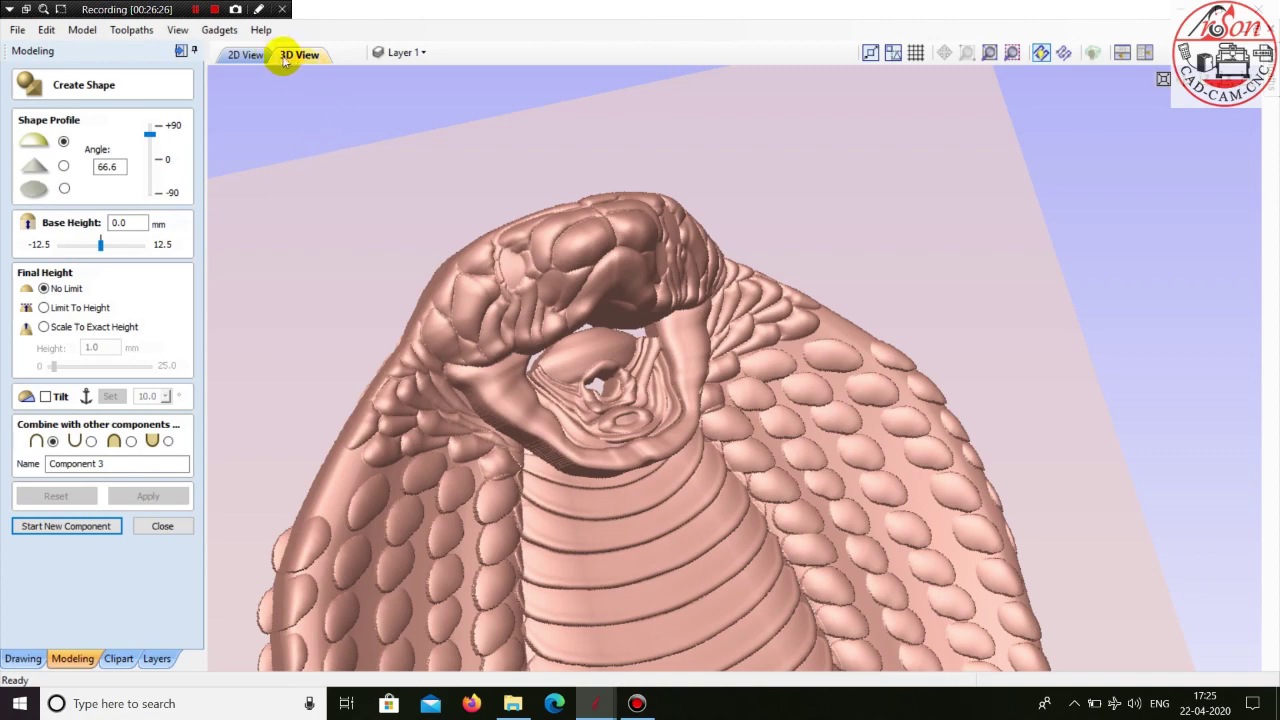
pyautogui.click(245, 54)
pyautogui.scroll(3, 460, 395)
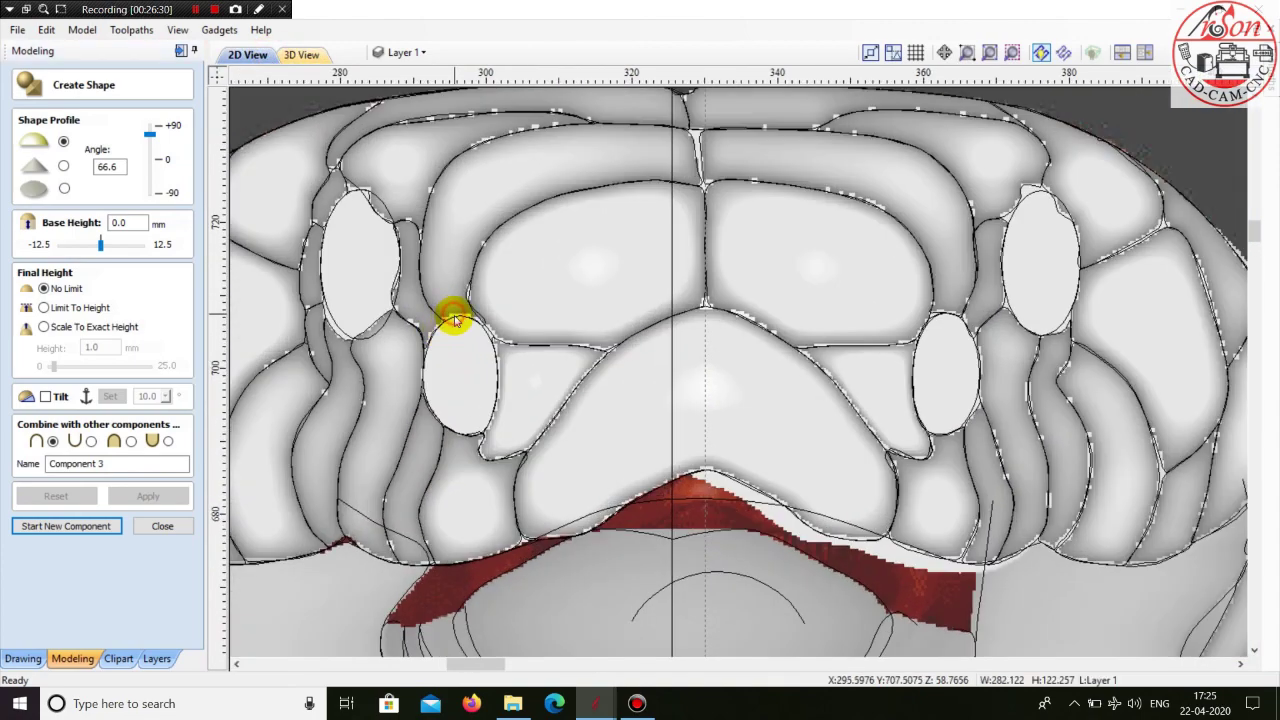
pyautogui.click(453, 320)
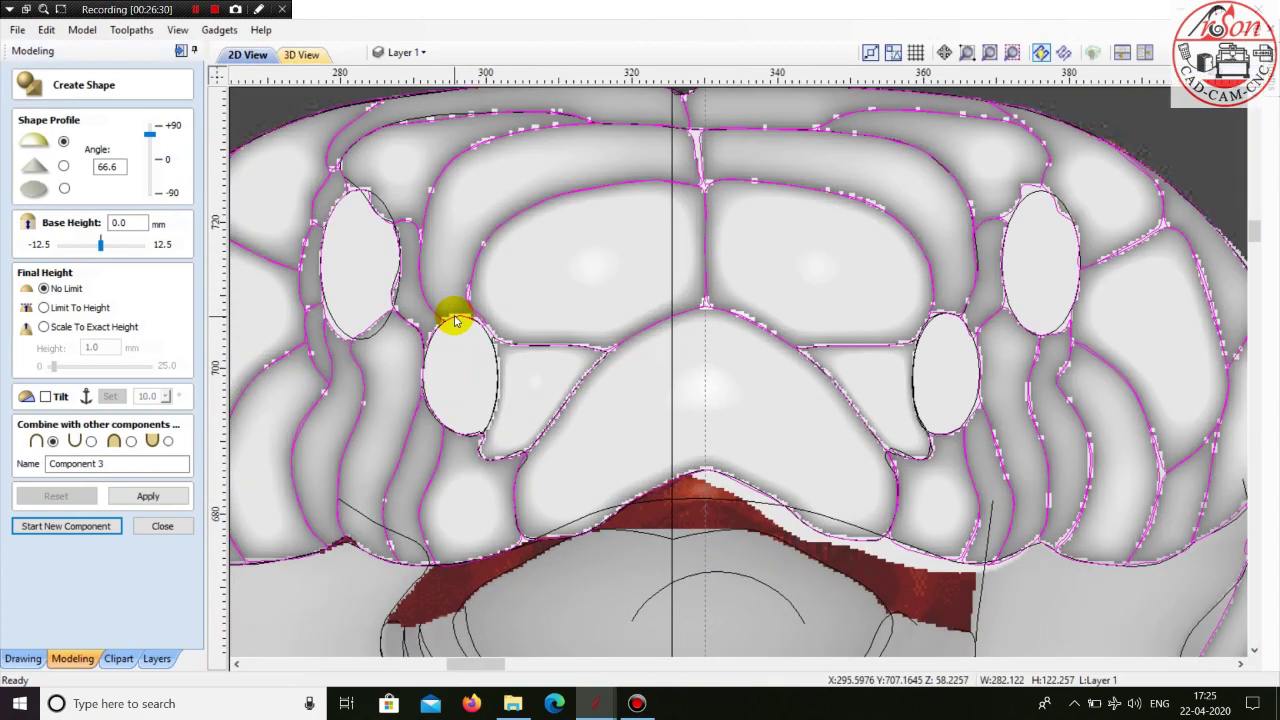
pyautogui.click(417, 314)
pyautogui.scroll(-4, 437, 372)
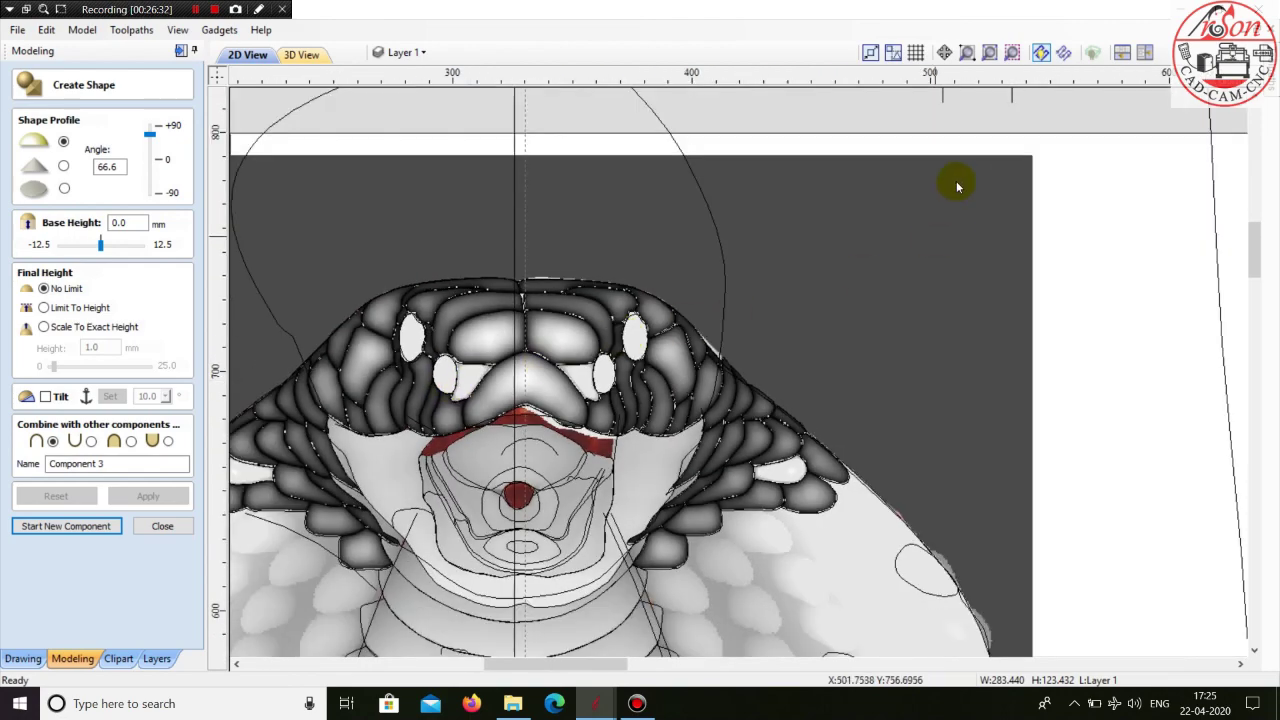
pyautogui.click(884, 110)
pyautogui.scroll(3, 422, 362)
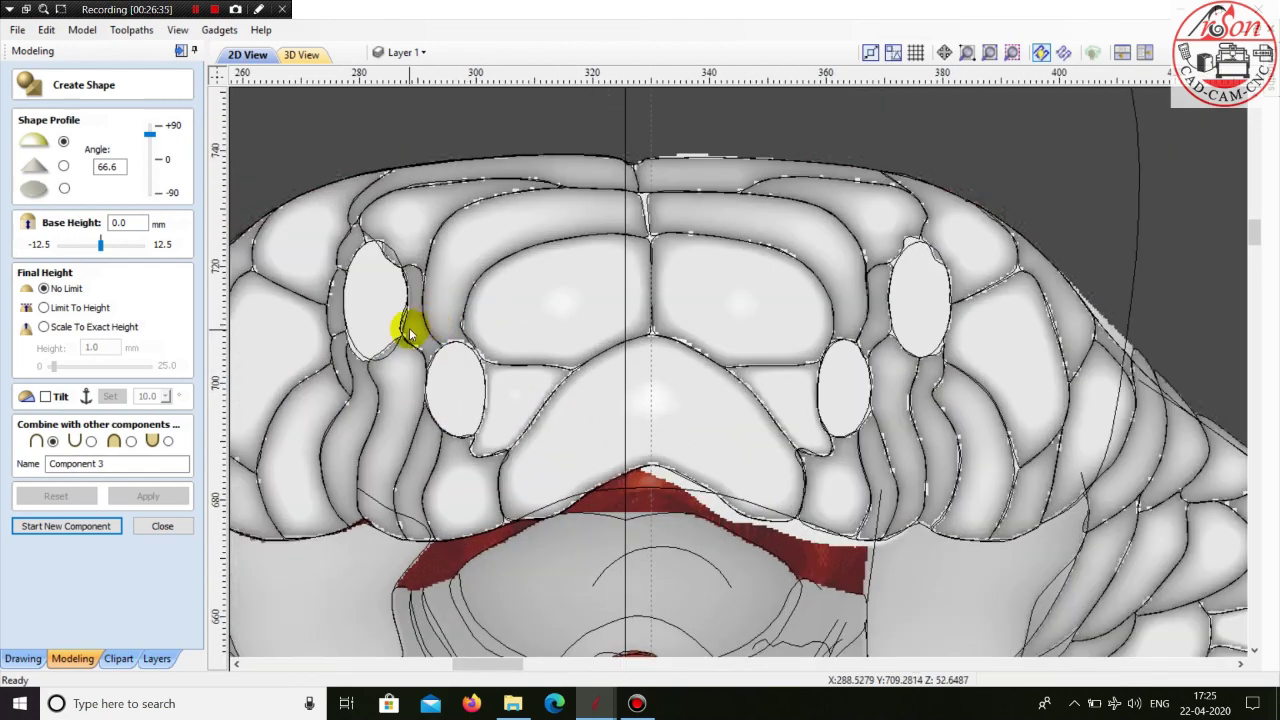
pyautogui.moveTo(497, 471); pyautogui.dragTo(498, 469)
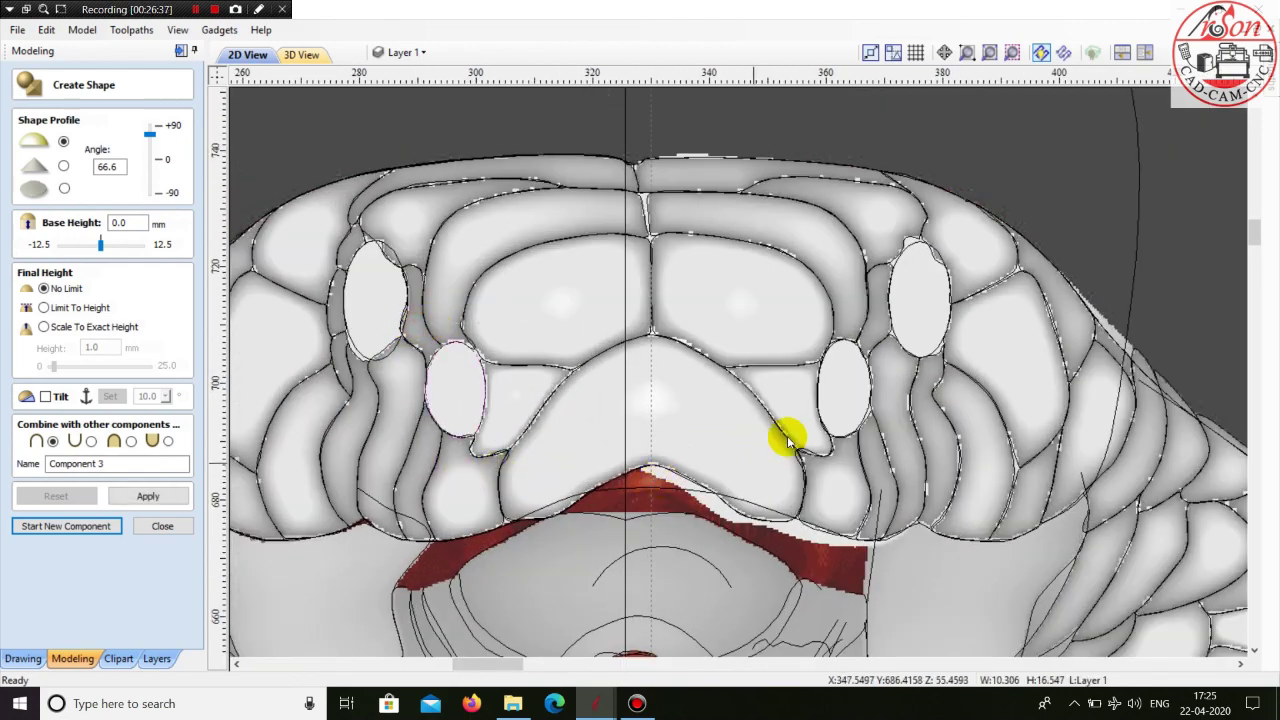
pyautogui.click(802, 304)
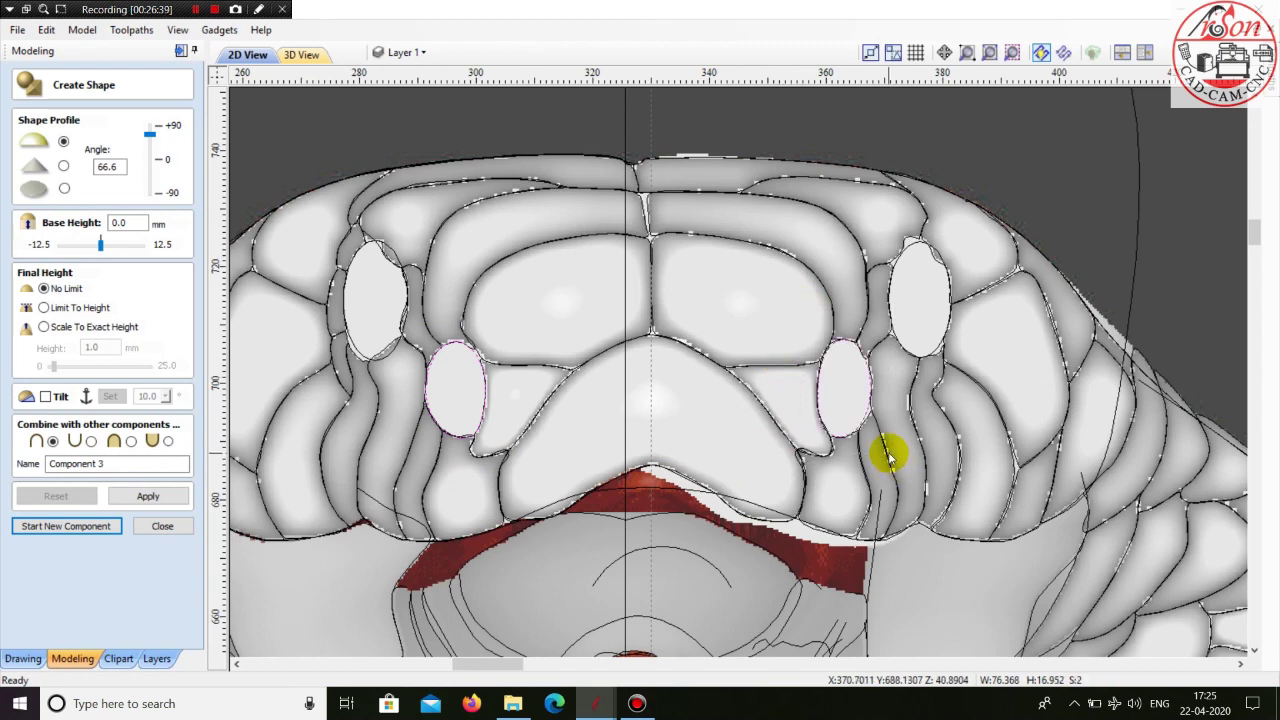
# - Create a subtracted domed shape from both nostril outlines with a 90° angle, 0 base height and no height limit
pyautogui.click(162, 526)
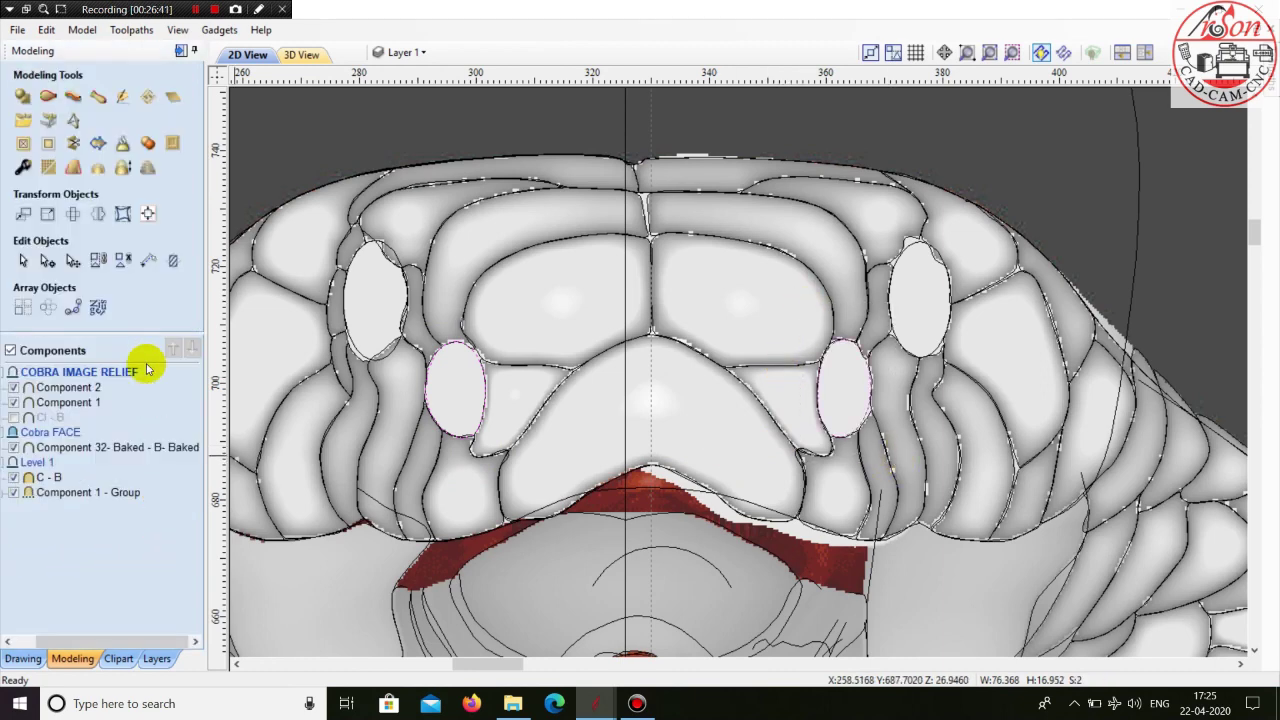
pyautogui.click(24, 97)
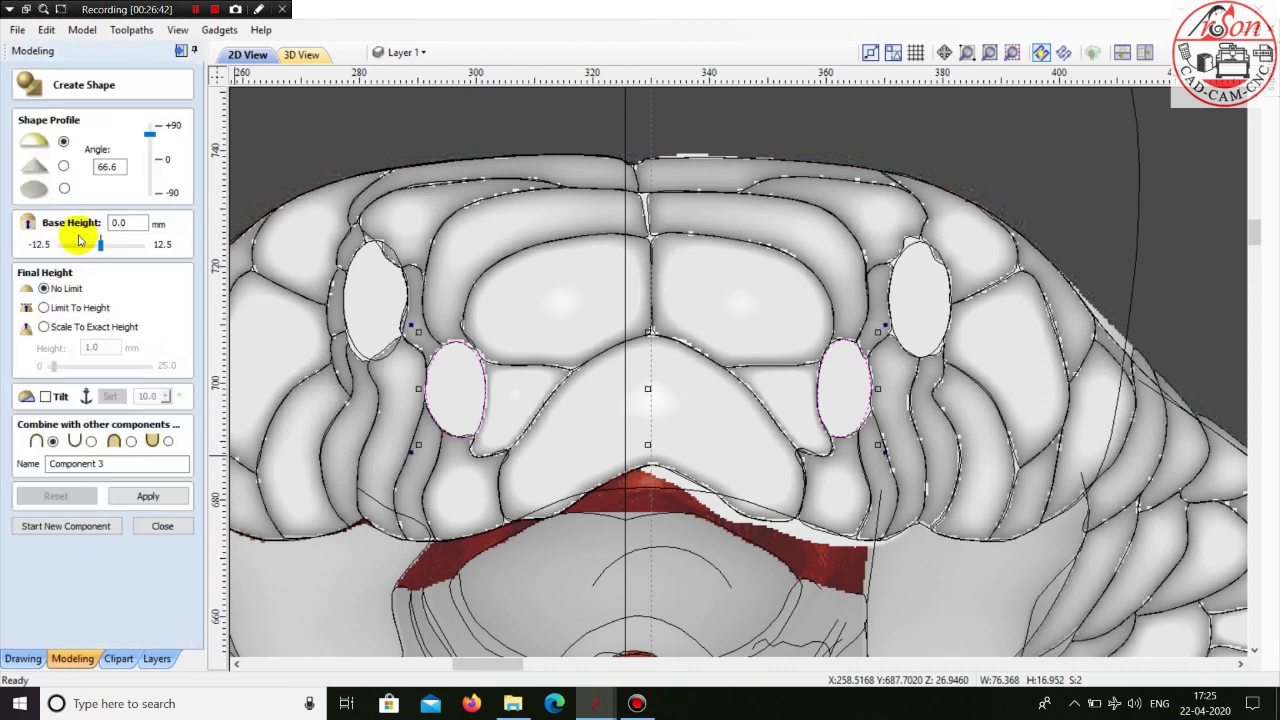
pyautogui.click(91, 442)
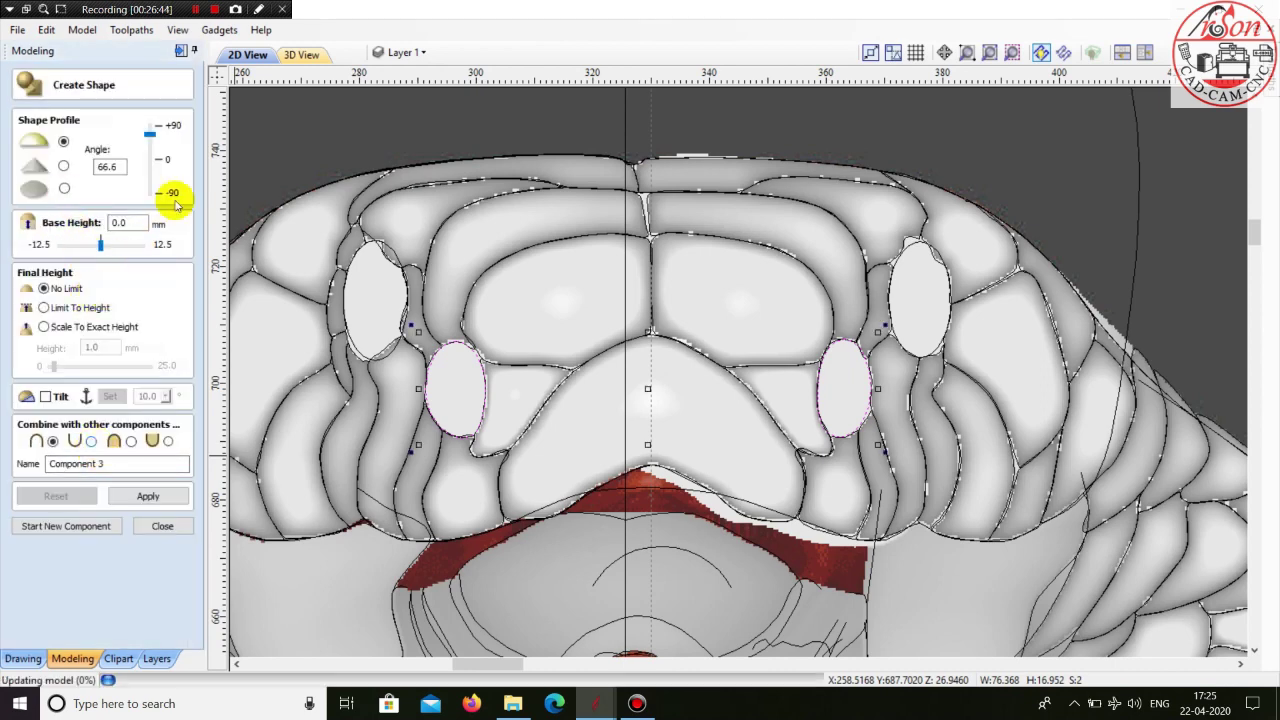
pyautogui.click(152, 125)
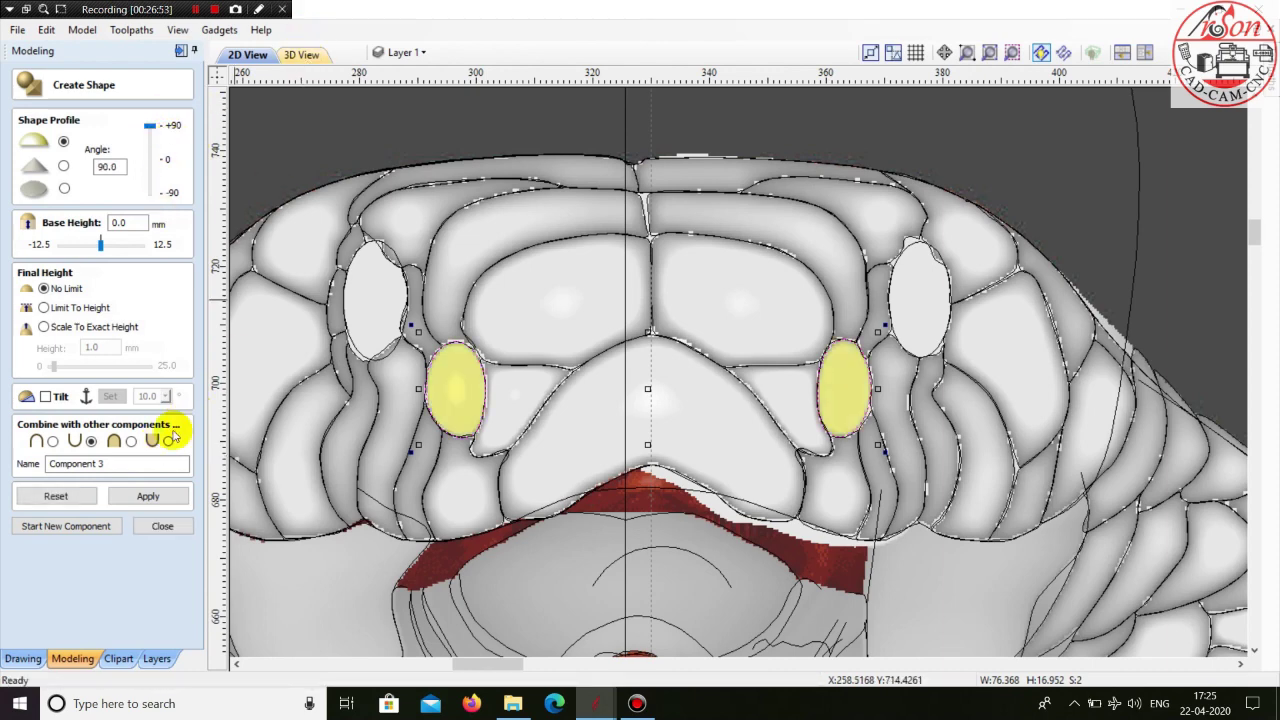
pyautogui.click(300, 54)
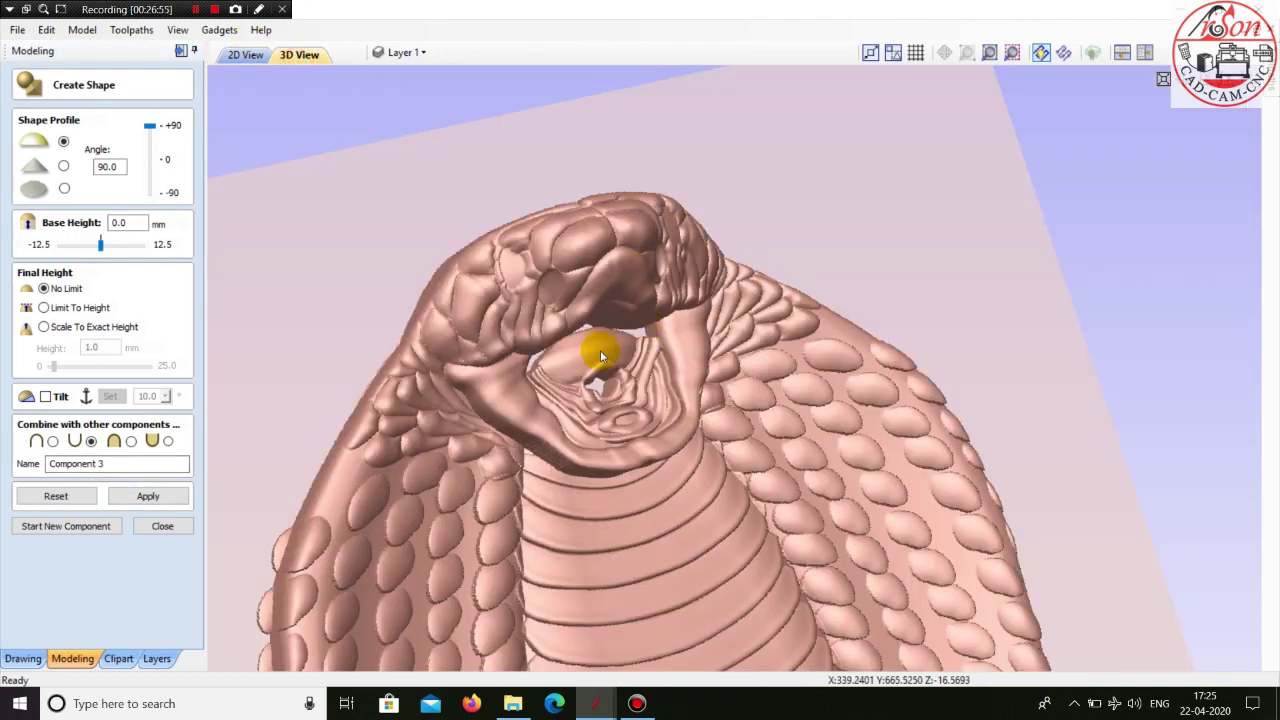
pyautogui.moveTo(600, 355); pyautogui.dragTo(642, 358)
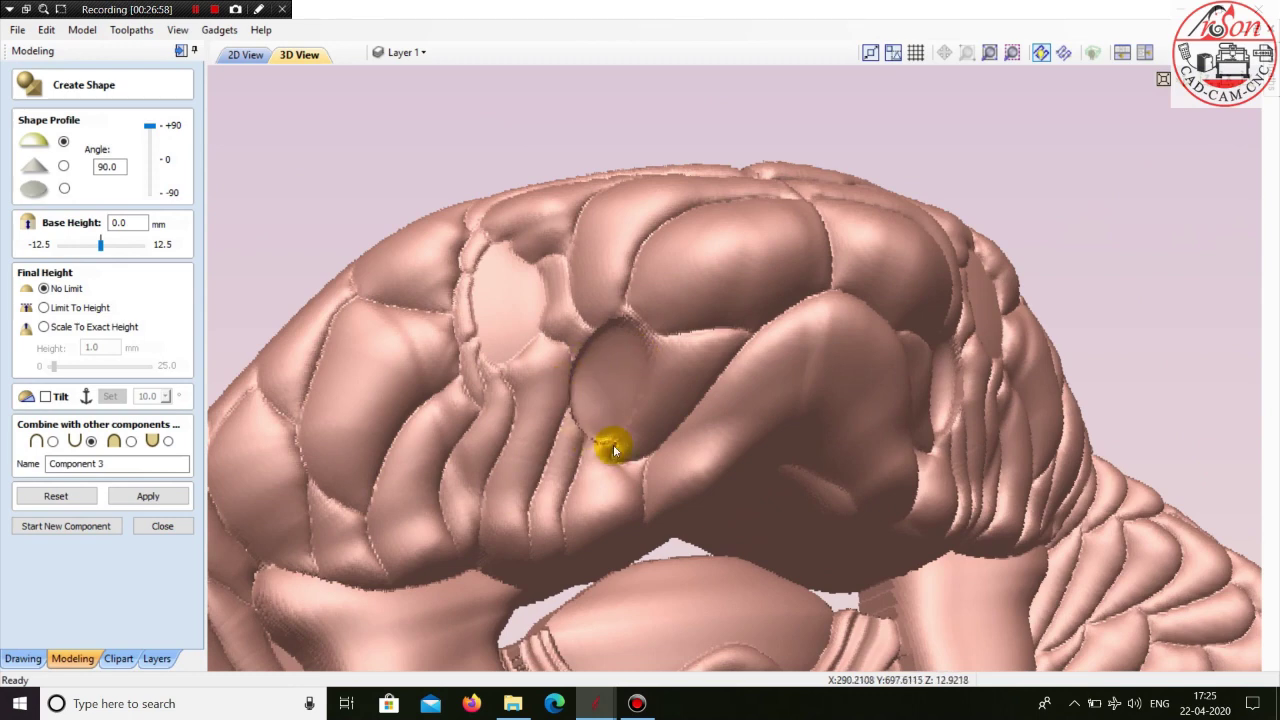
pyautogui.click(146, 495)
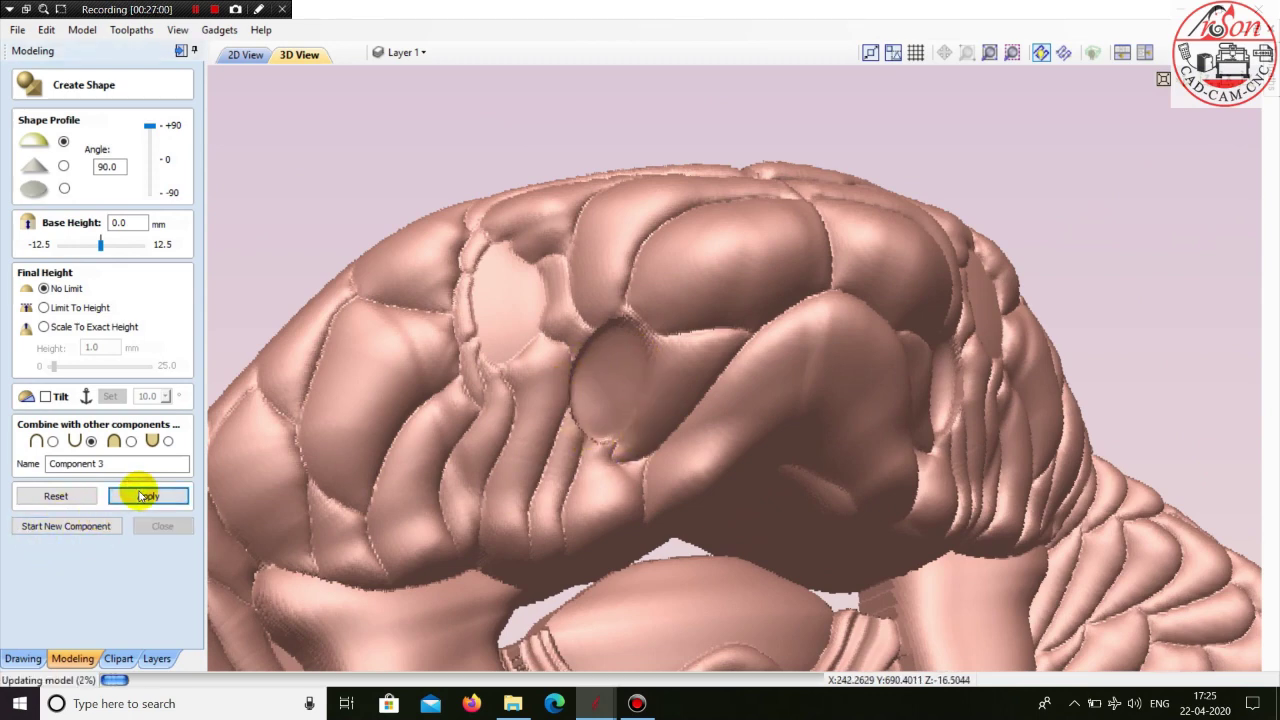
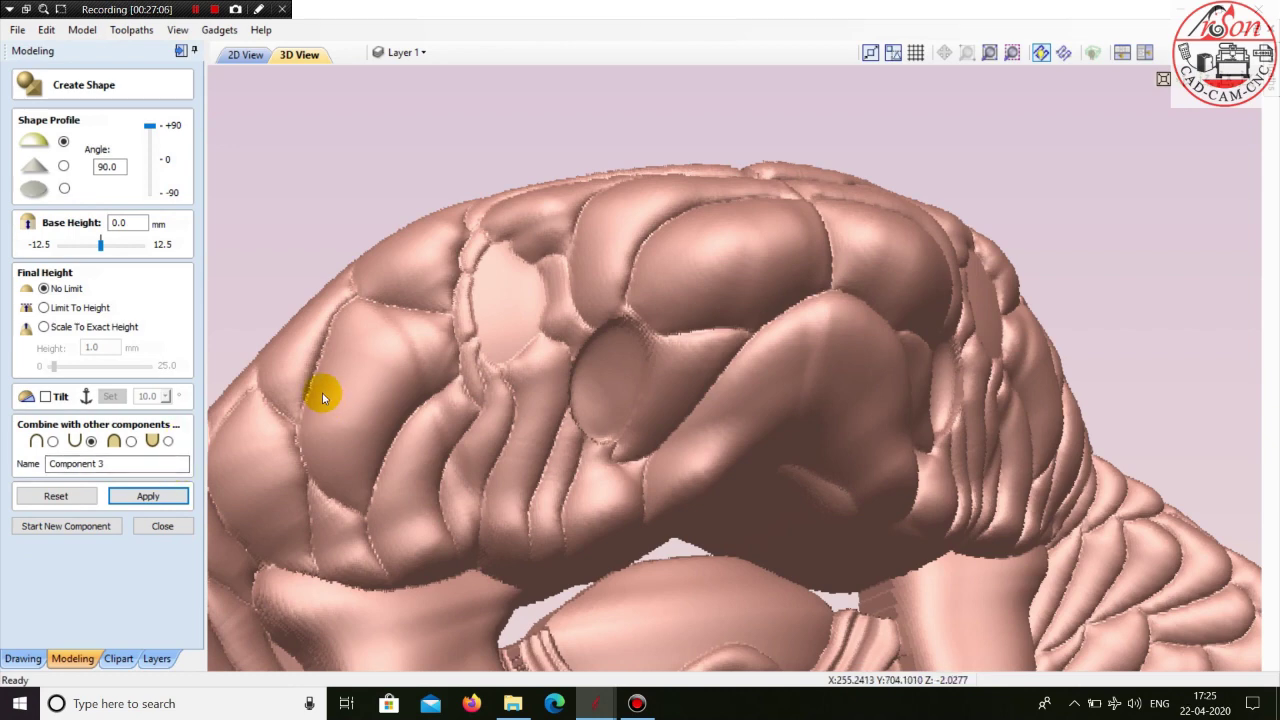
pyautogui.click(88, 527)
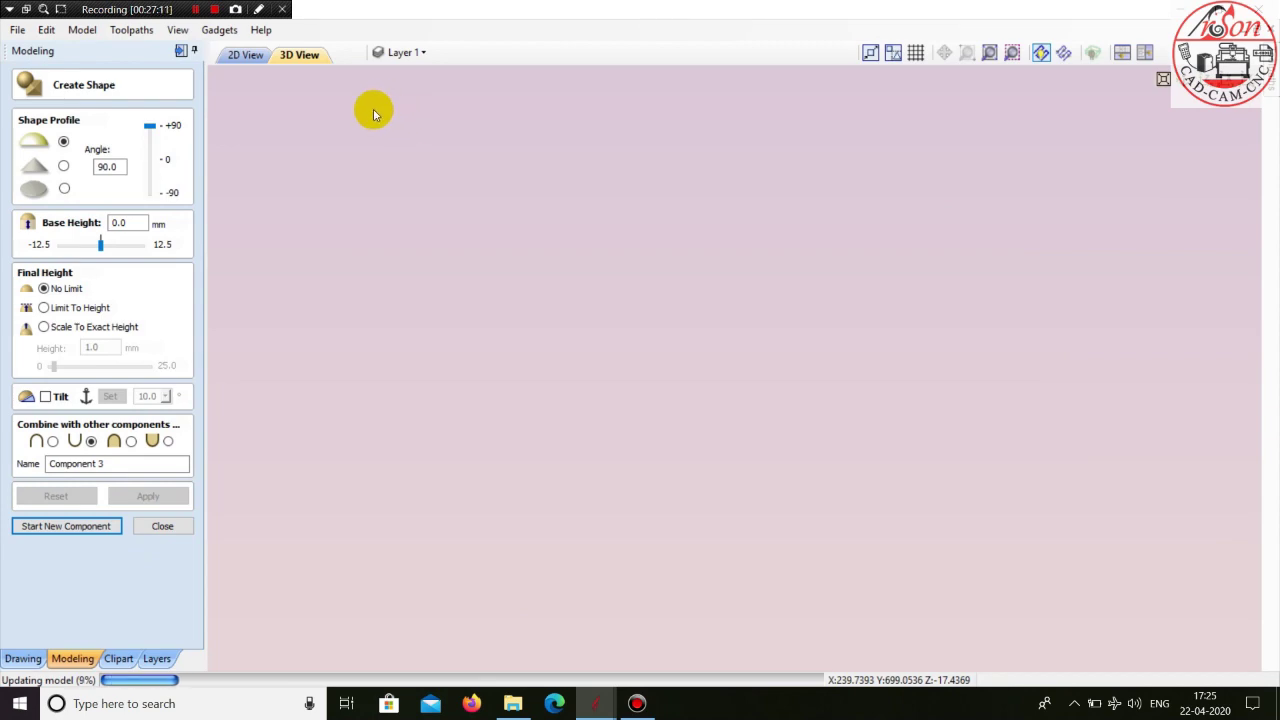
# - Inspect the recessed nostrils and the surrounding head and hood scales in 3D from several angles
pyautogui.scroll(-4, 465, 153)
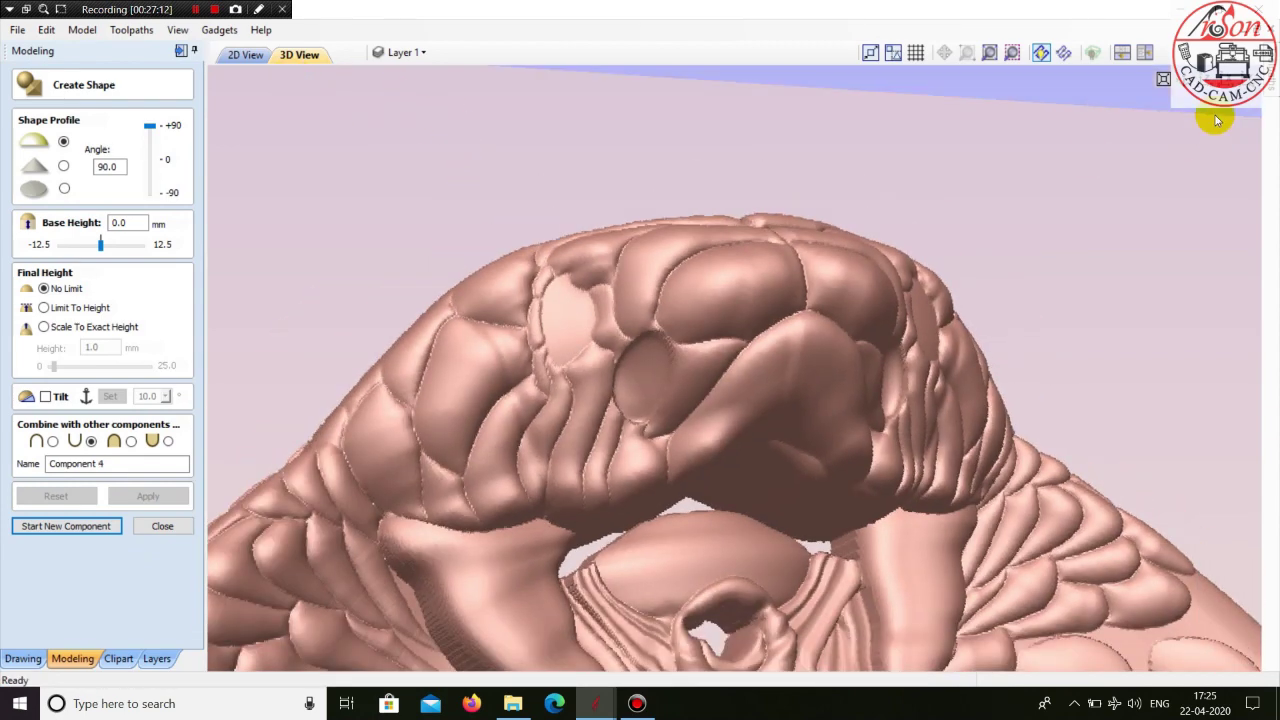
pyautogui.click(1213, 82)
pyautogui.scroll(6, 850, 420)
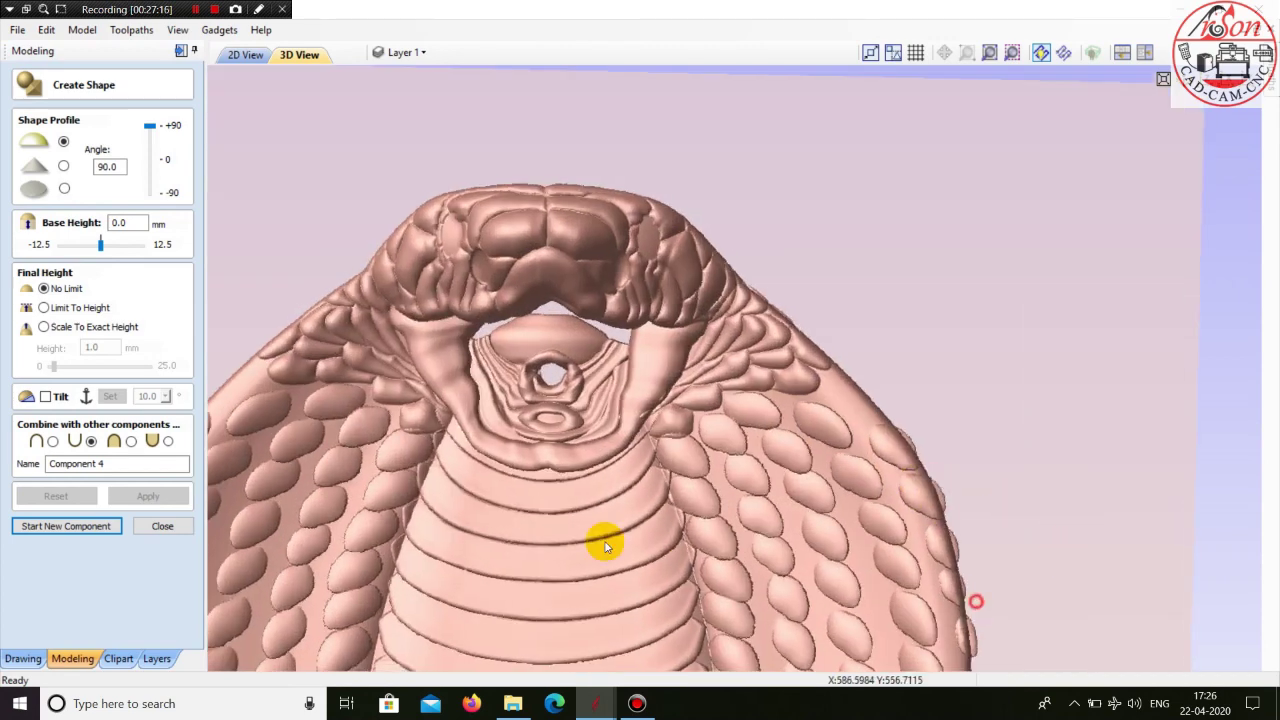
pyautogui.moveTo(605, 545); pyautogui.dragTo(947, 484)
pyautogui.scroll(-1, 947, 485)
pyautogui.moveTo(1058, 485); pyautogui.dragTo(866, 341)
pyautogui.scroll(3, 823, 338)
pyautogui.moveTo(690, 459); pyautogui.dragTo(625, 505)
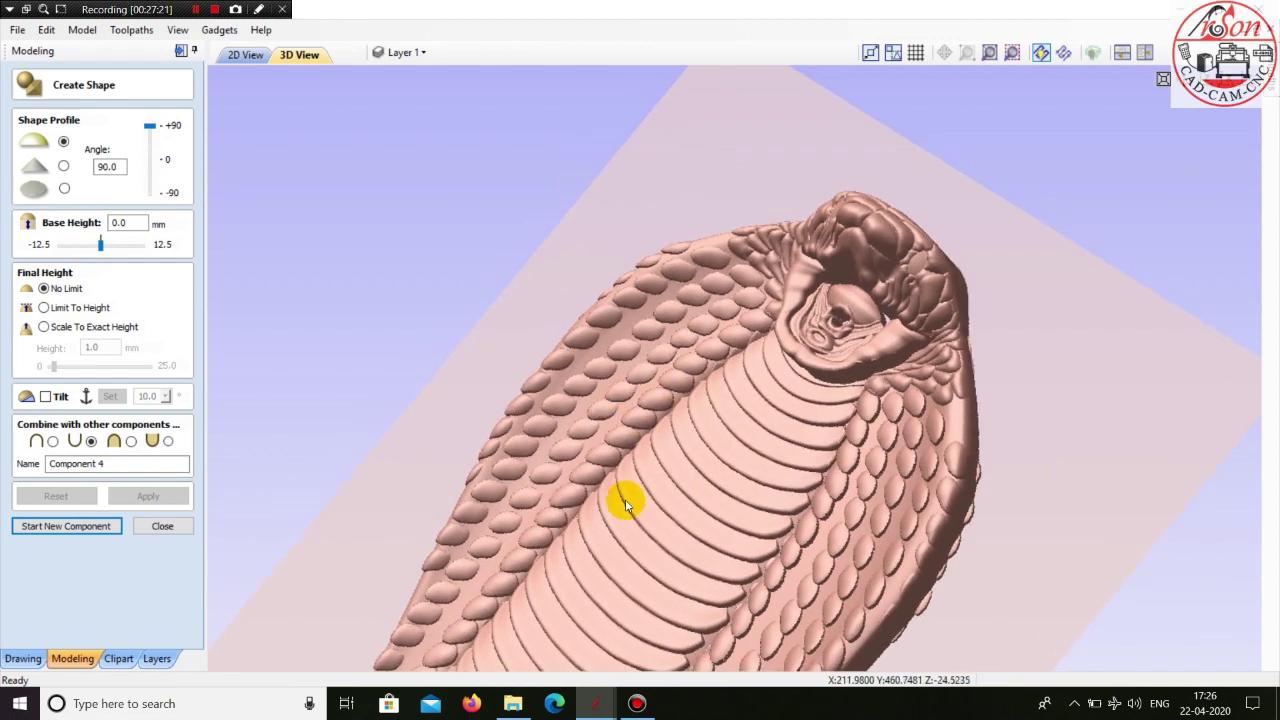
pyautogui.moveTo(675, 568); pyautogui.dragTo(849, 220)
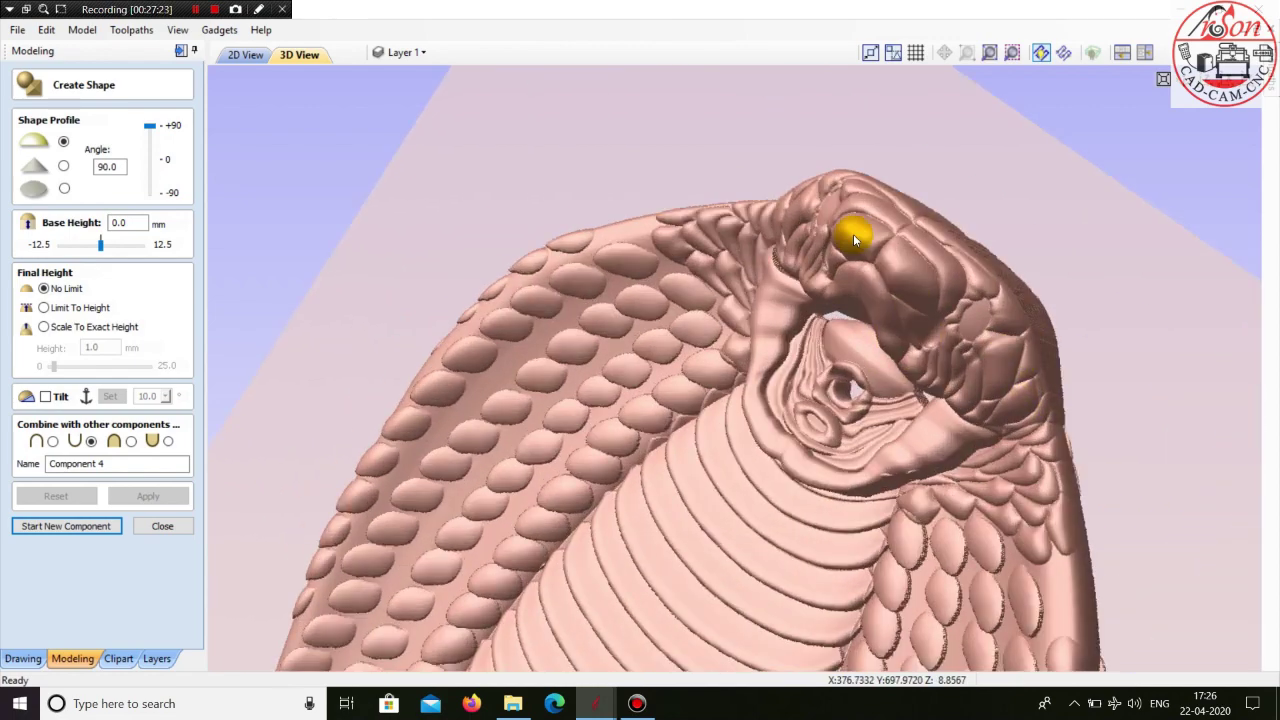
# - Set the subtracted nostril component's shape height to 11 mm and inspect the recesses in 3D
pyautogui.click(240, 53)
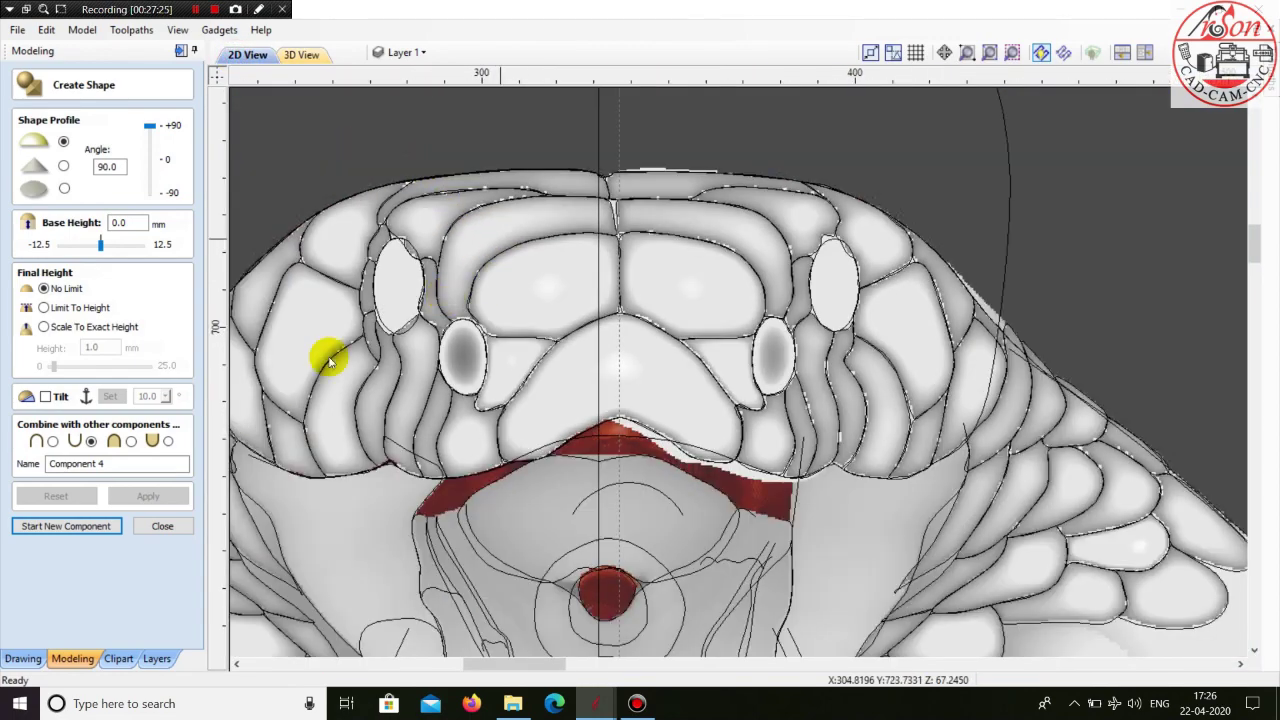
pyautogui.scroll(4, 481, 343)
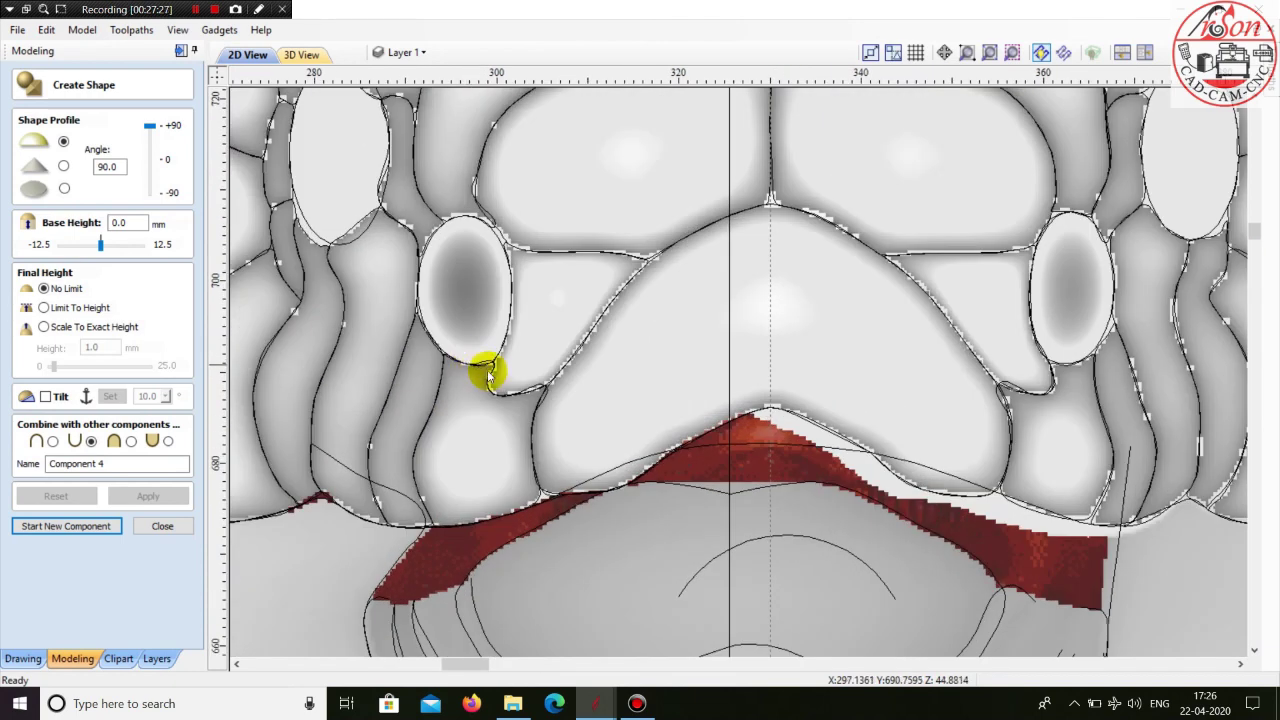
pyautogui.click(485, 335)
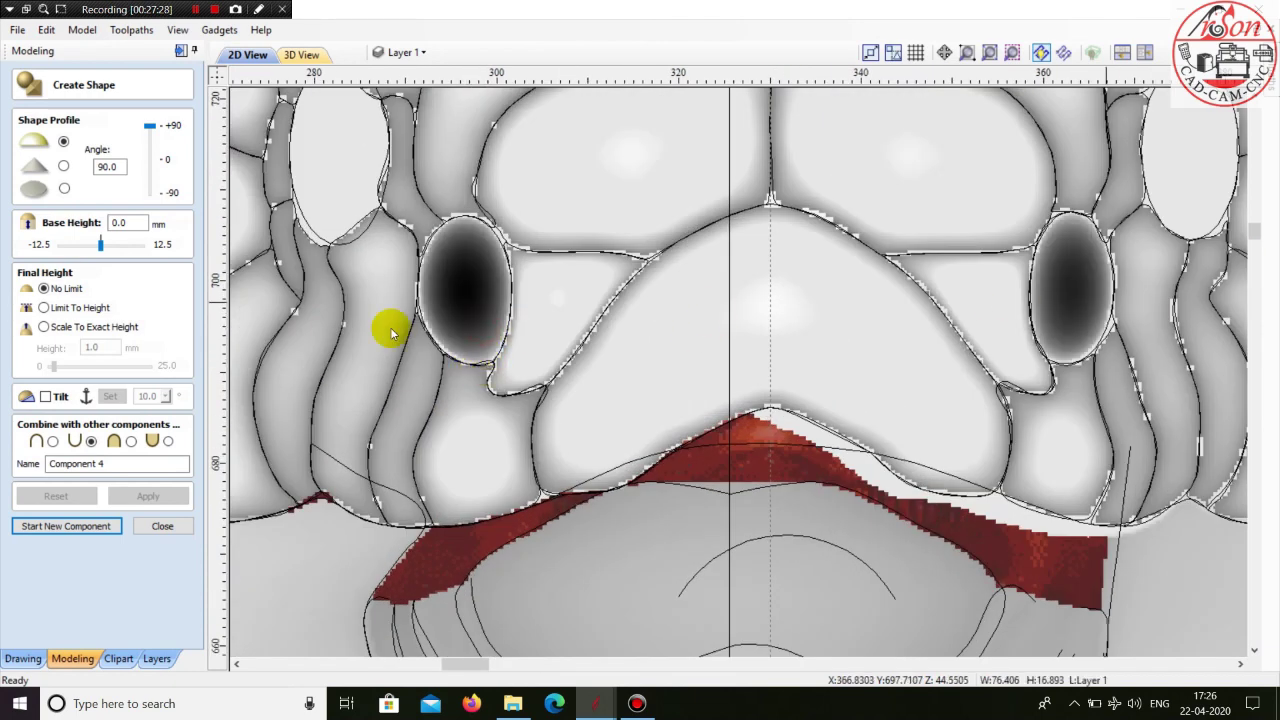
pyautogui.click(155, 526)
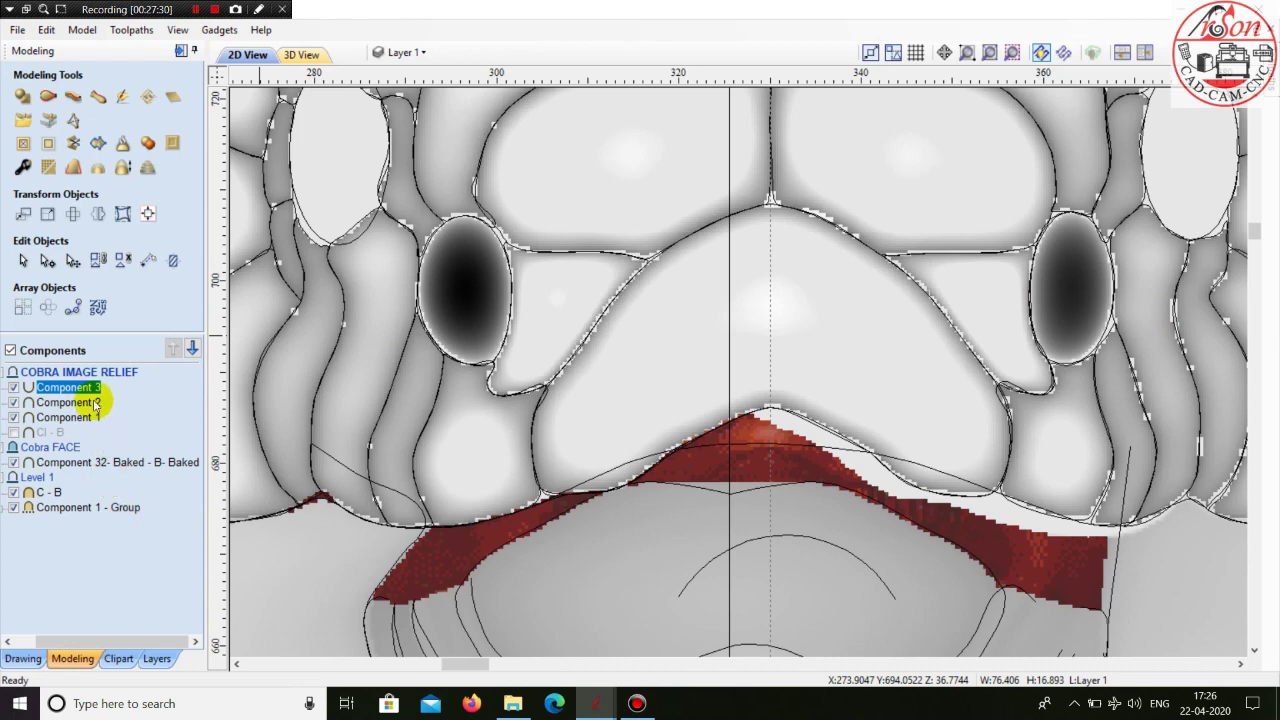
pyautogui.doubleClick(95, 388)
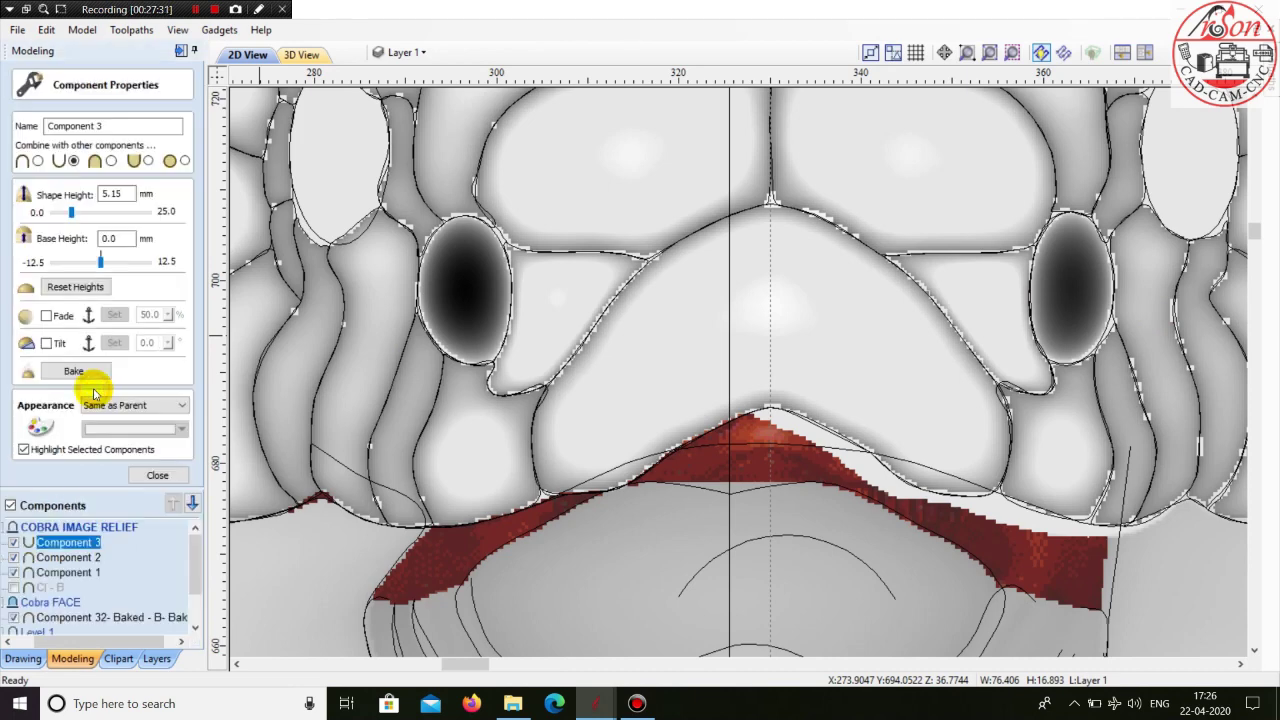
pyautogui.doubleClick(131, 193)
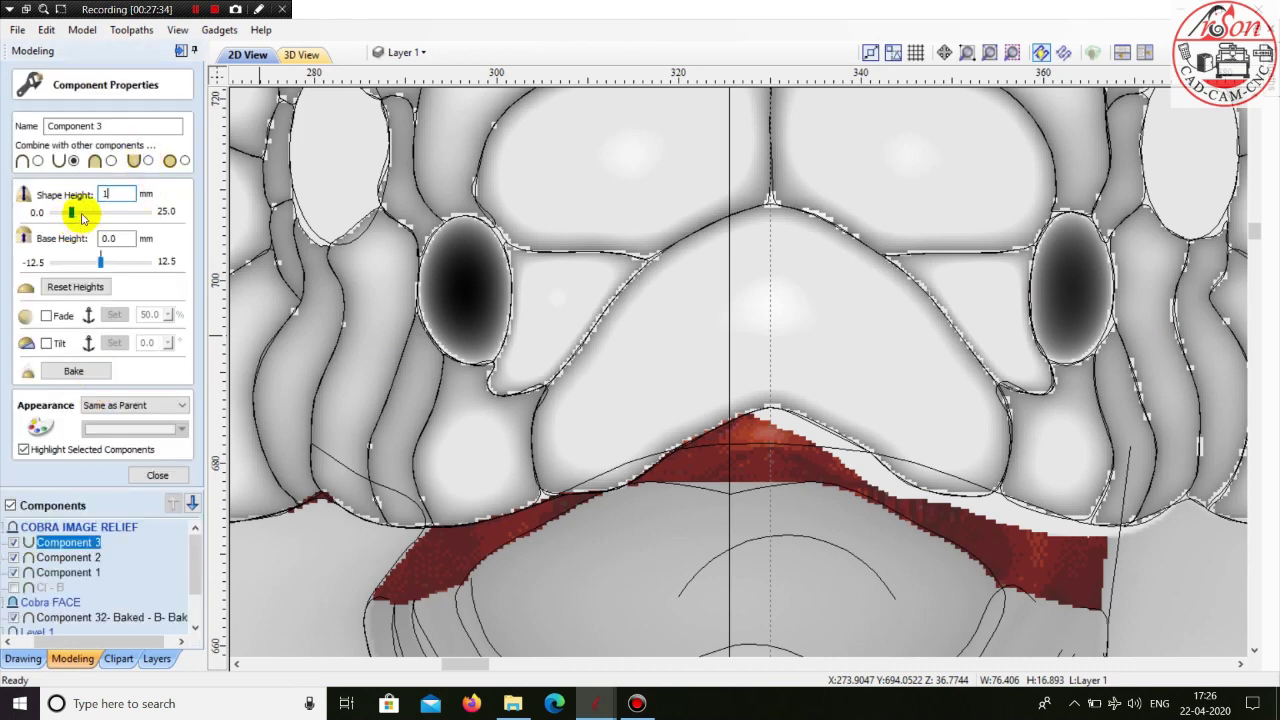
pyautogui.click(116, 239)
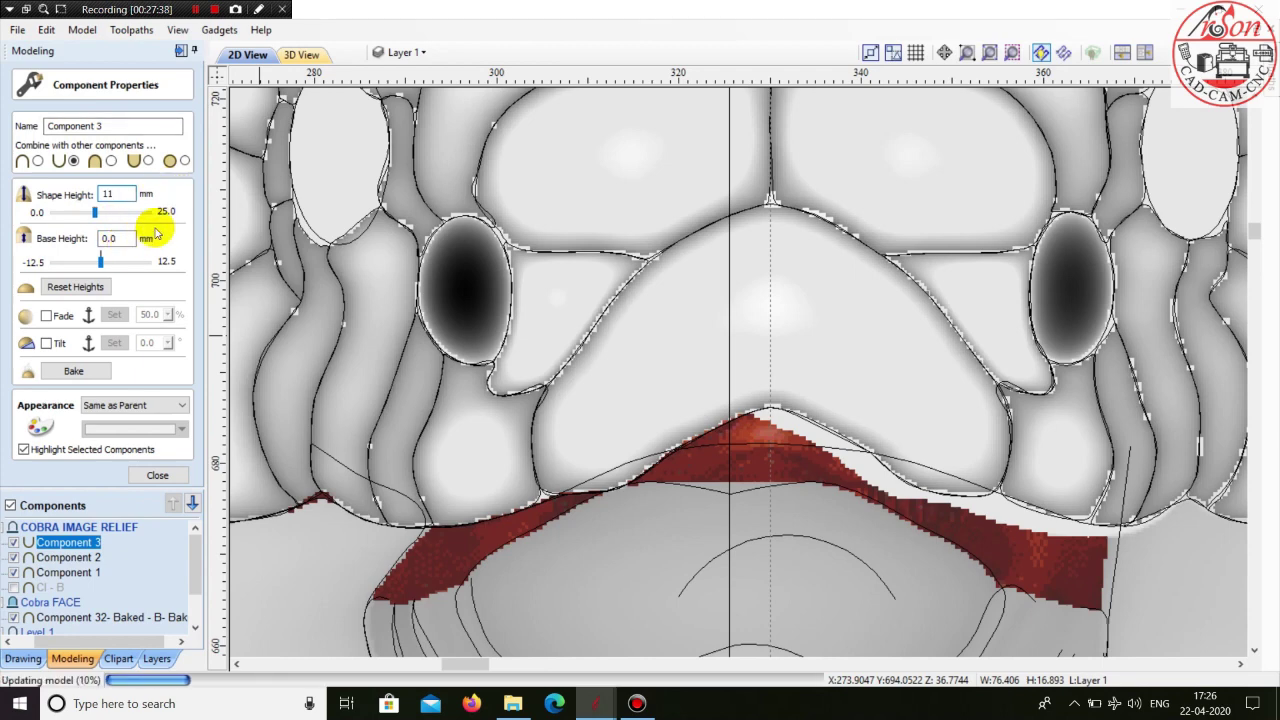
pyautogui.click(298, 55)
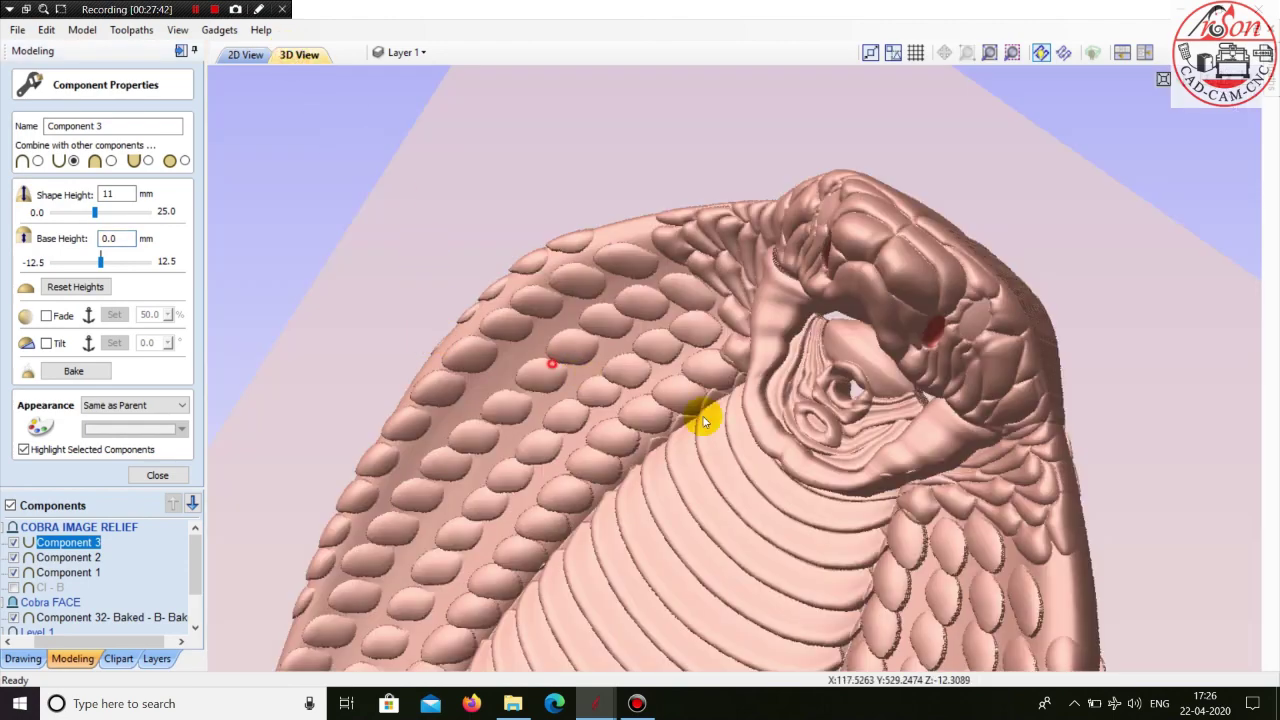
pyautogui.moveTo(700, 420); pyautogui.dragTo(1037, 290)
pyautogui.click(1020, 273)
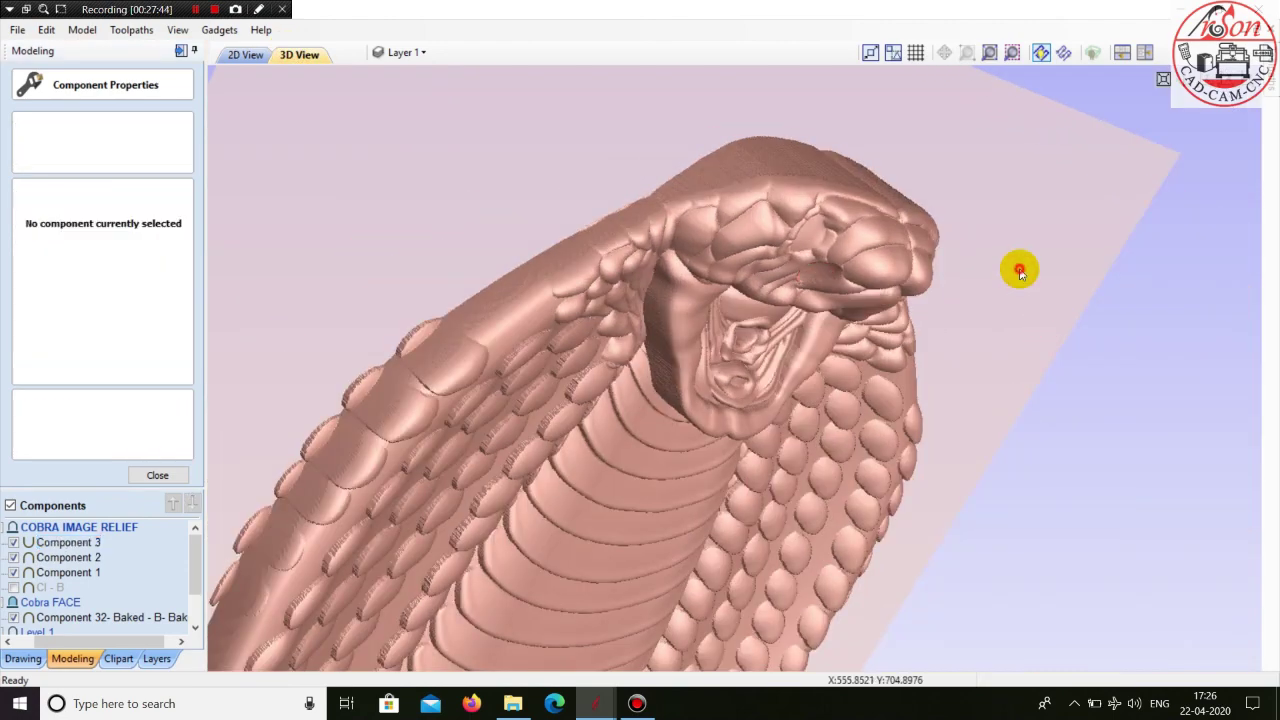
pyautogui.moveTo(894, 381); pyautogui.dragTo(817, 203)
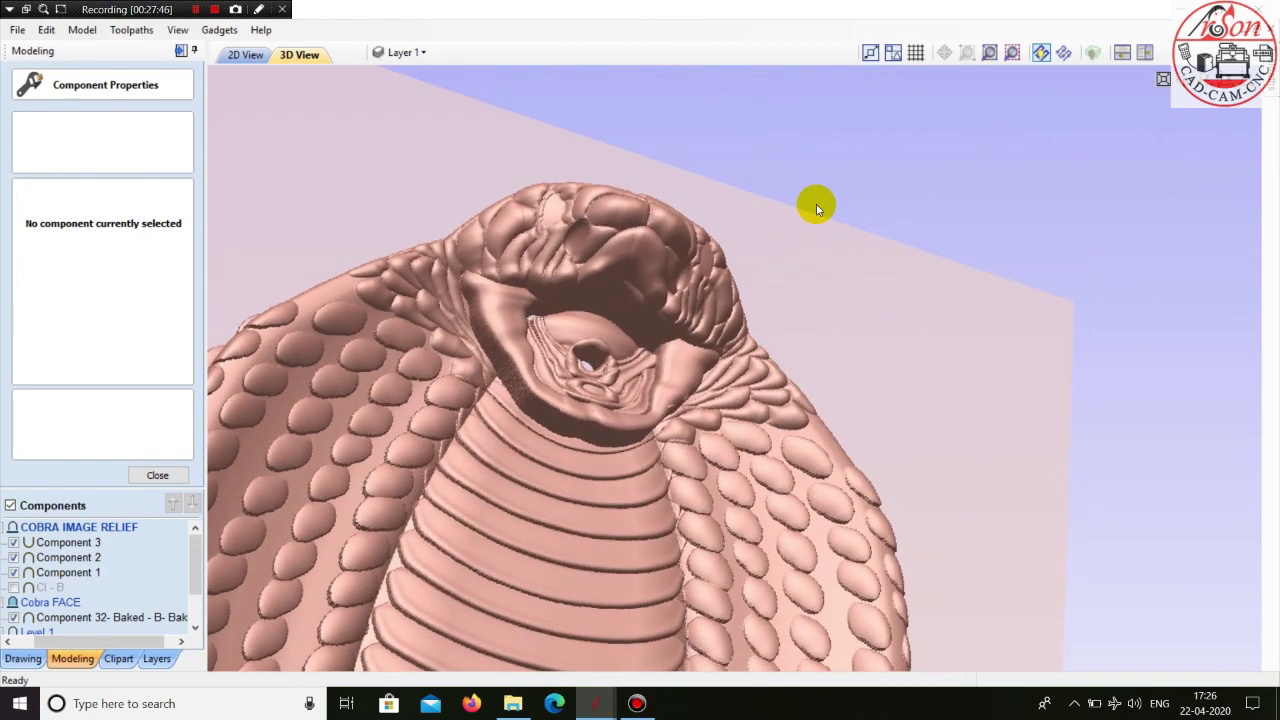
pyautogui.moveTo(667, 293); pyautogui.dragTo(208, 452)
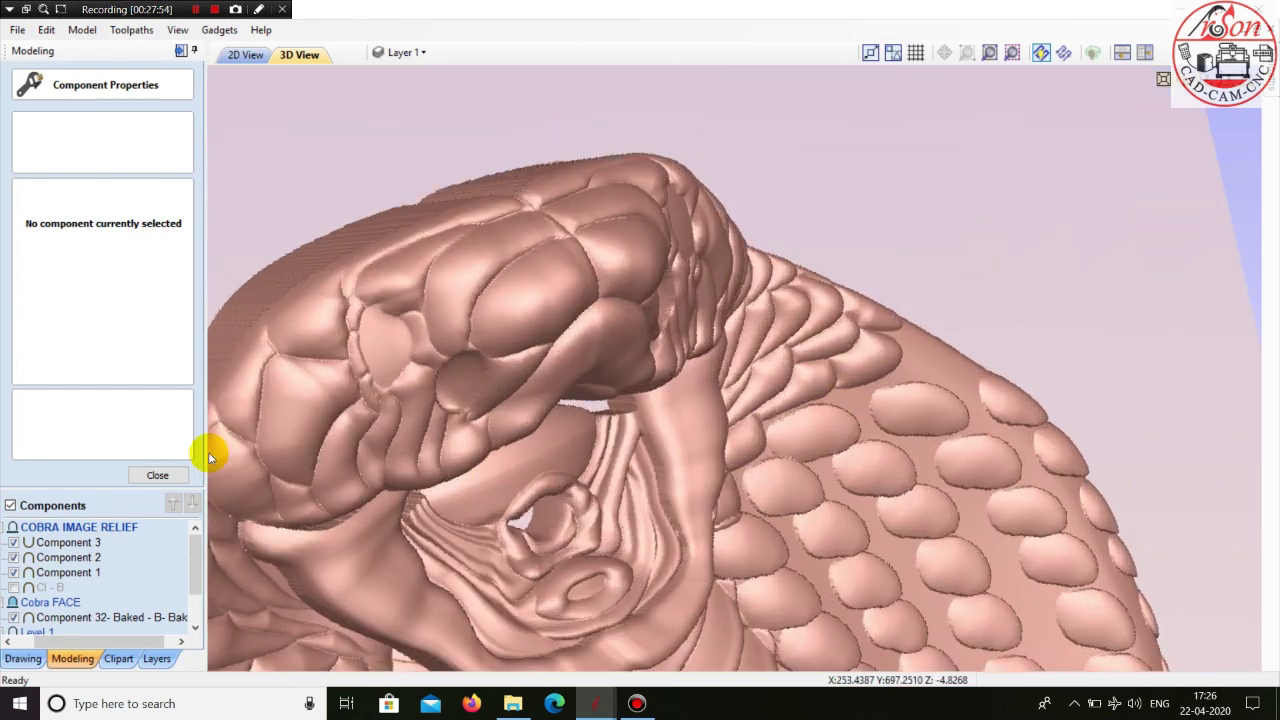
# - Set the subtracted nostril component's shape height to 7 mm and check the head in 3D
pyautogui.click(62, 543)
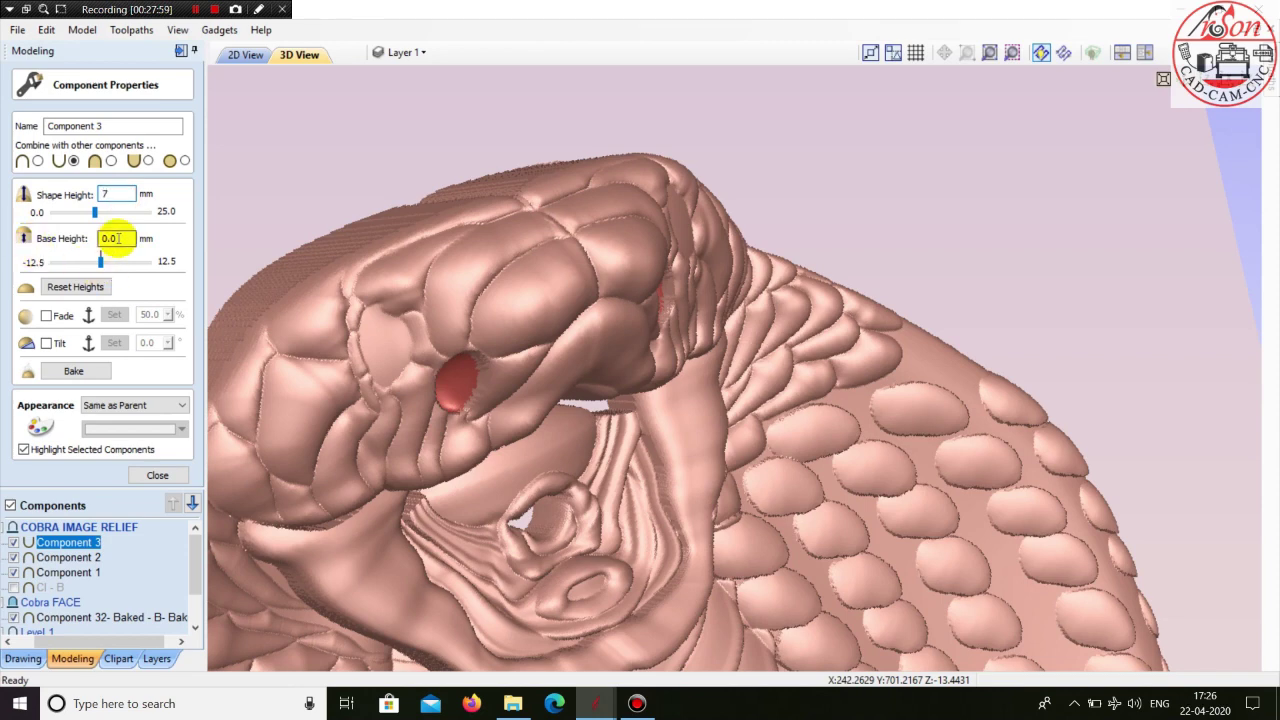
pyautogui.click(118, 238)
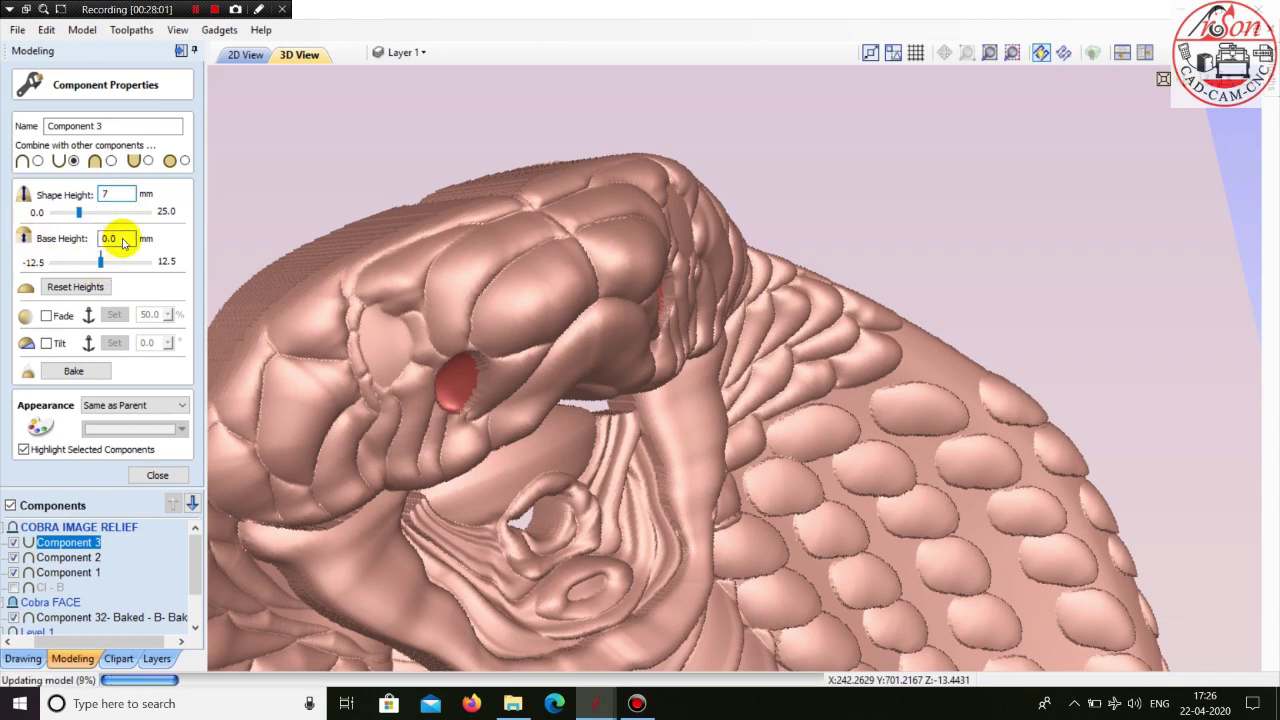
pyautogui.moveTo(578, 288); pyautogui.dragTo(901, 200)
pyautogui.click(902, 198)
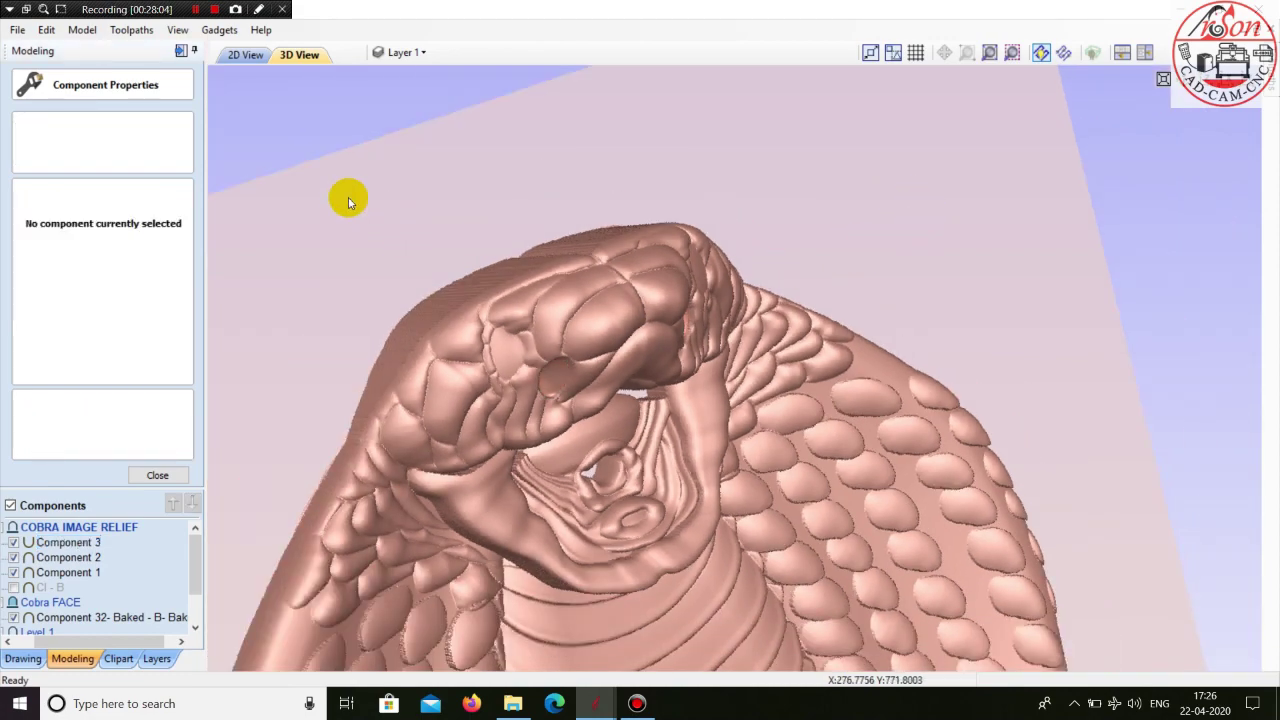
pyautogui.click(230, 58)
pyautogui.scroll(-2, 783, 339)
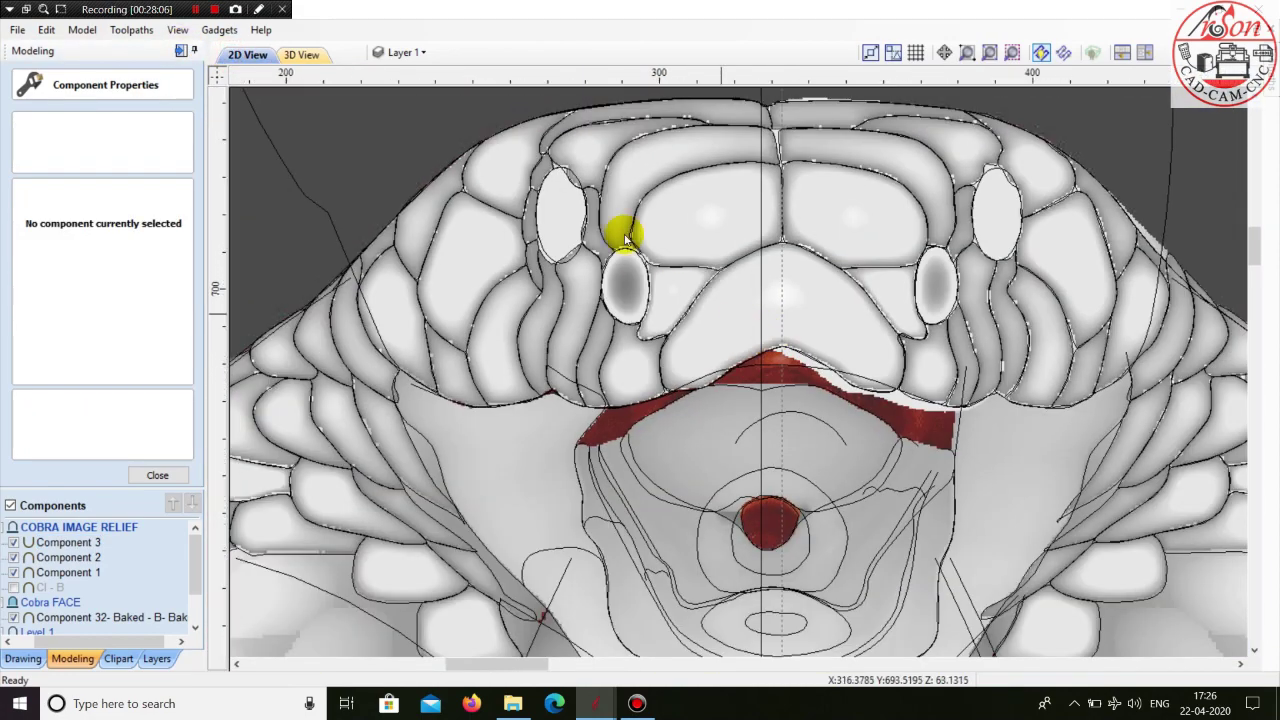
# - Create an additive domed shape from both eye outlines with a 90° angle, 0 base height and no height limit
pyautogui.scroll(3, 784, 292)
pyautogui.click(631, 265)
pyautogui.scroll(-4, 605, 302)
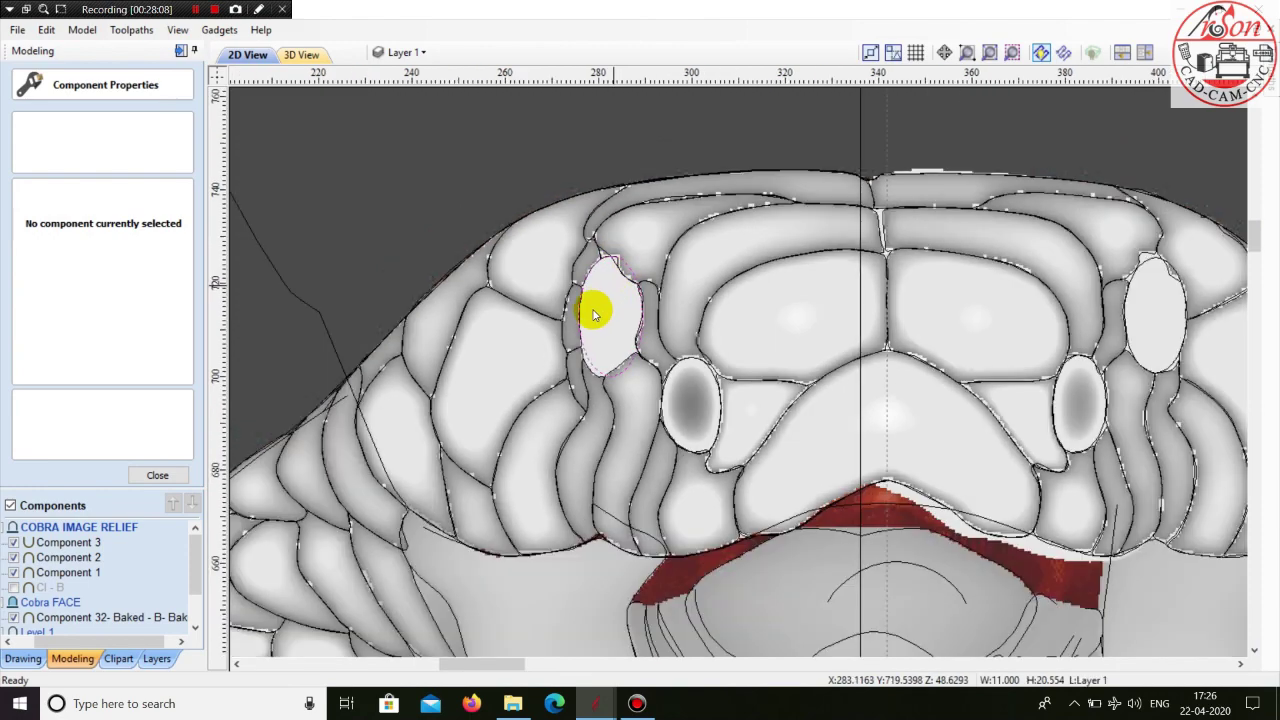
pyautogui.click(652, 148)
pyautogui.scroll(3, 612, 335)
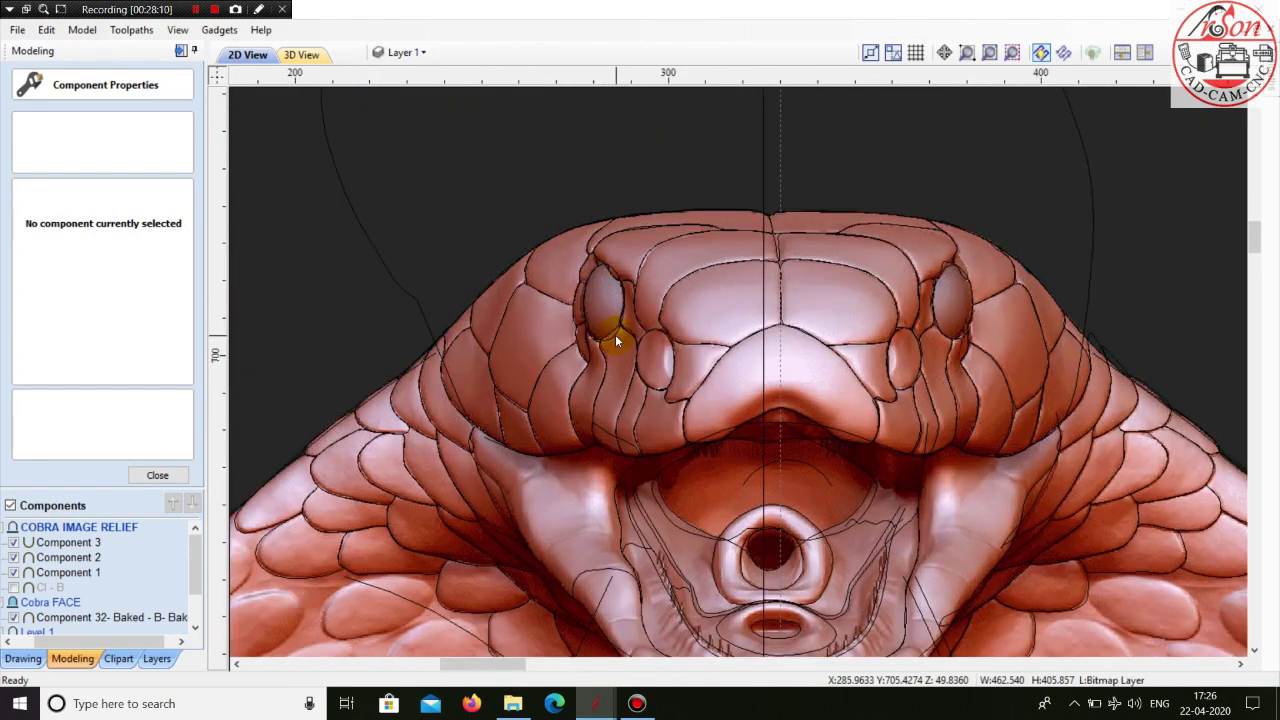
pyautogui.click(612, 336)
pyautogui.scroll(-3, 612, 337)
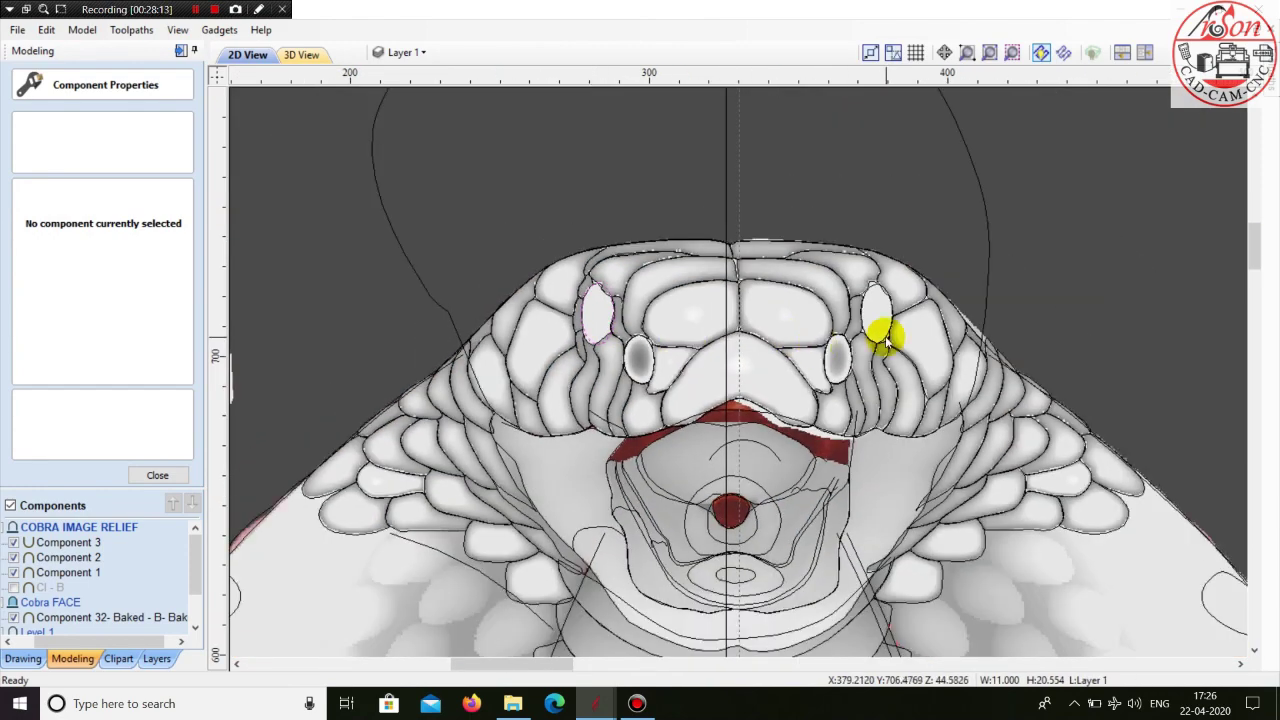
pyautogui.scroll(2, 885, 340)
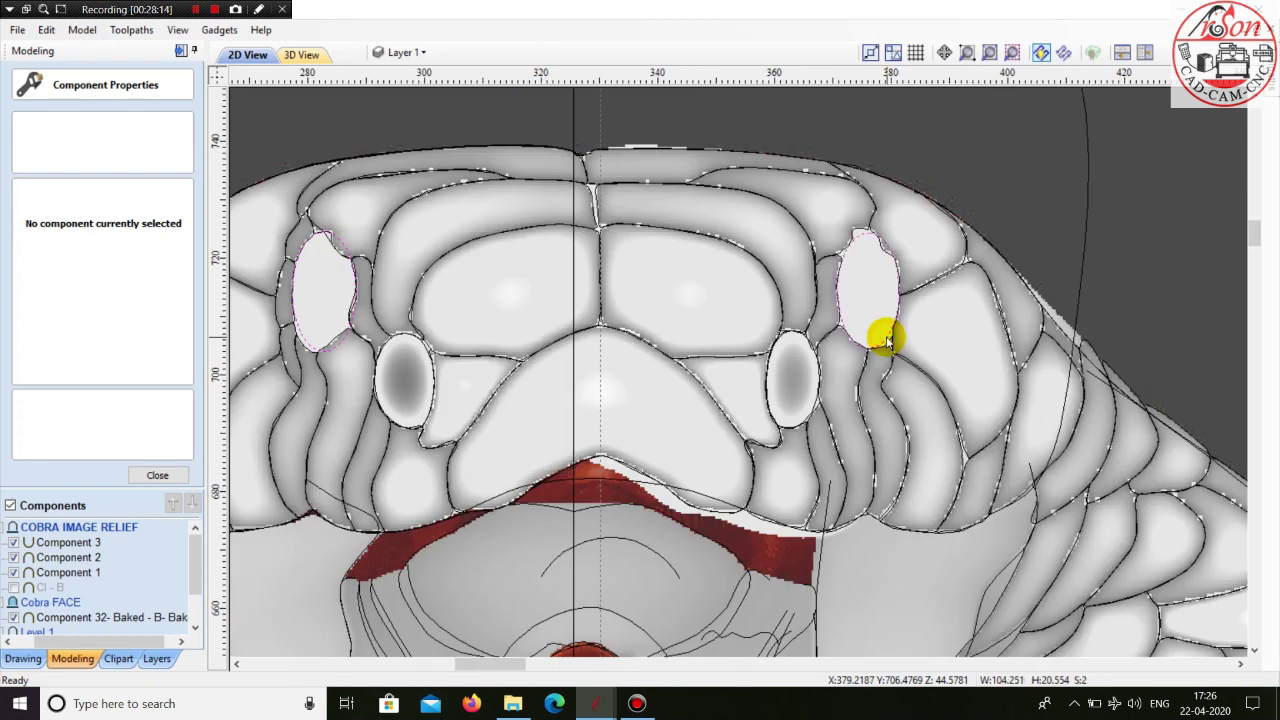
pyautogui.click(157, 475)
pyautogui.click(23, 96)
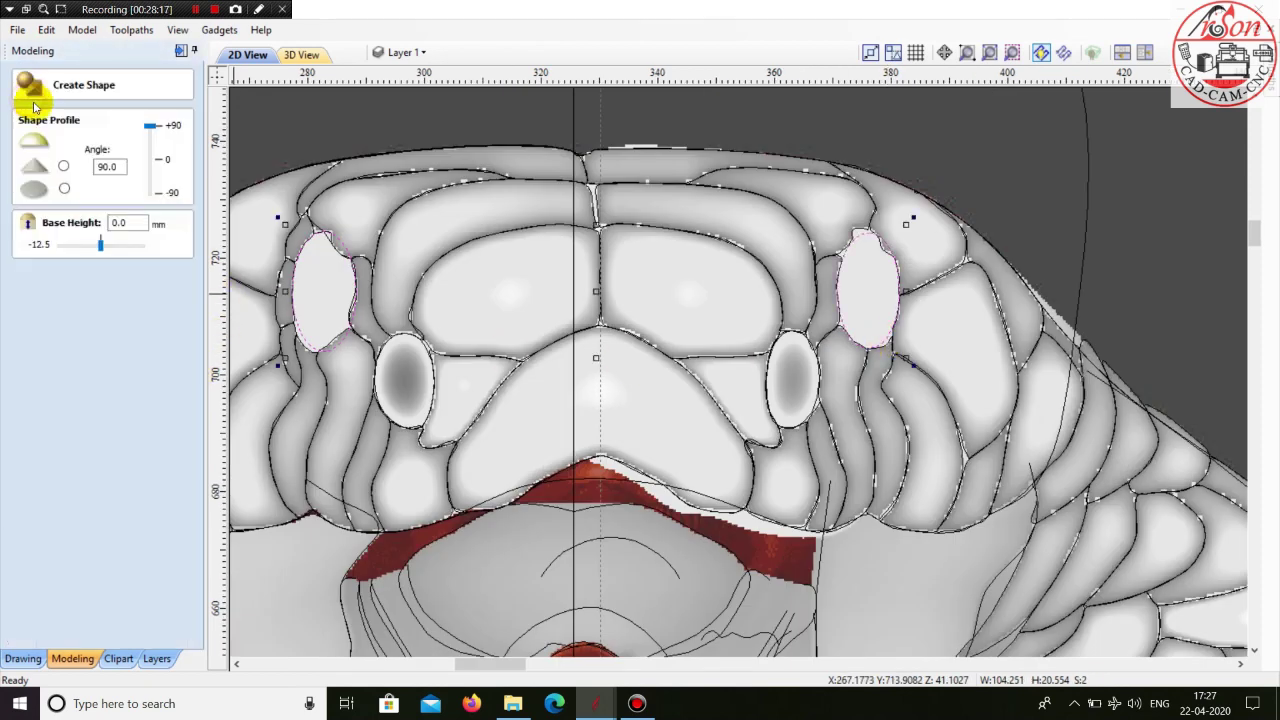
pyautogui.click(147, 497)
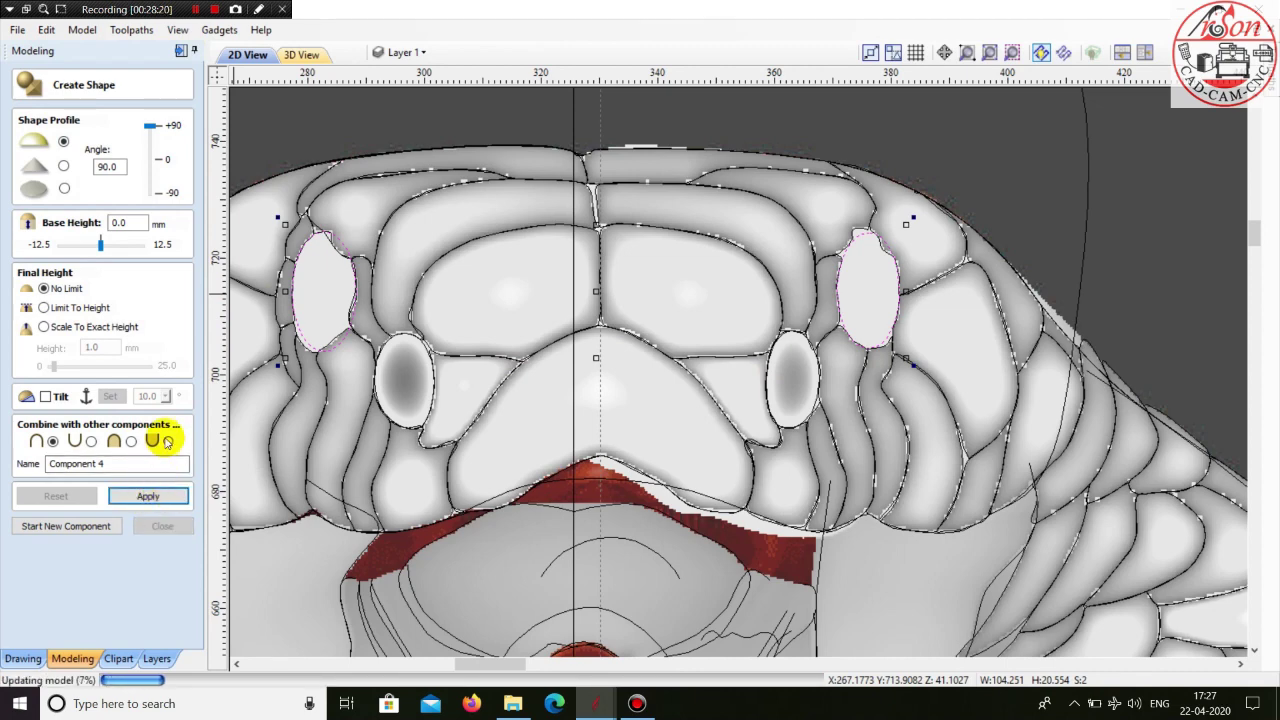
# - Check the raised eyes in 3D, set the eye component's base height to 2 mm and finish the shape
pyautogui.click(298, 57)
pyautogui.moveTo(609, 440); pyautogui.dragTo(820, 484)
pyautogui.scroll(10, 820, 484)
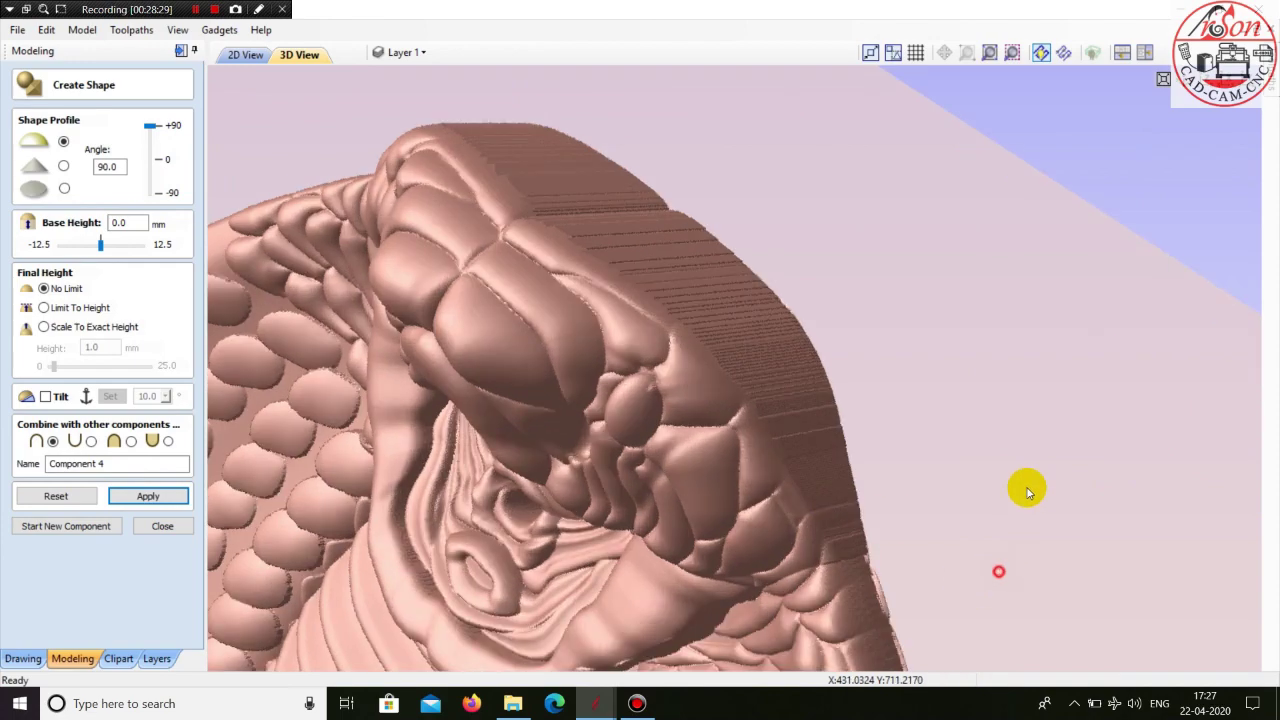
pyautogui.moveTo(1028, 490); pyautogui.dragTo(1091, 383)
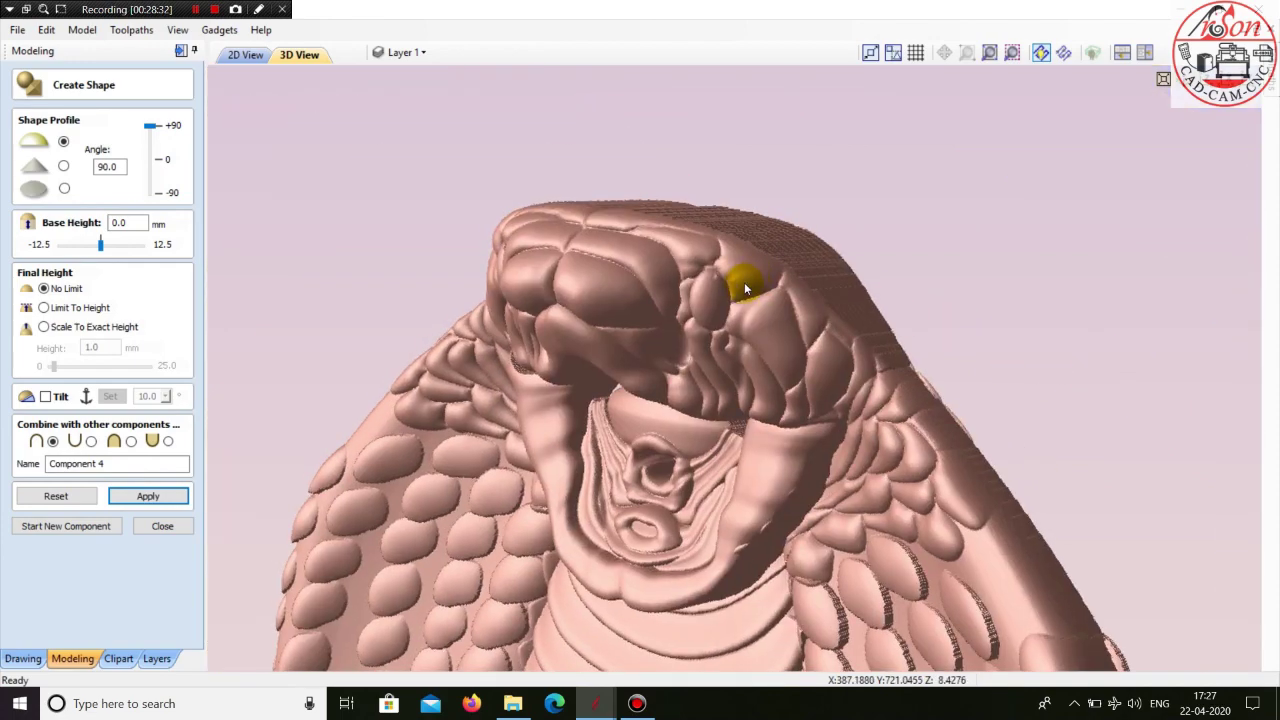
pyautogui.scroll(2, 744, 282)
pyautogui.doubleClick(136, 224)
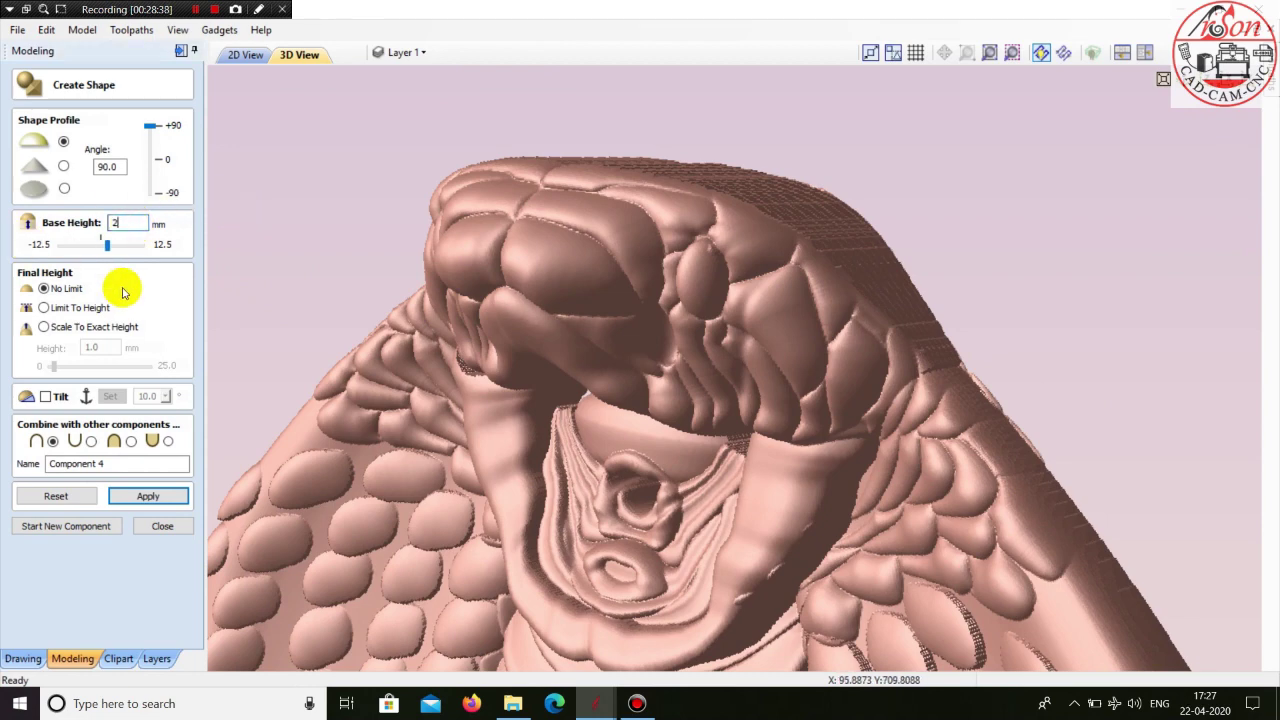
pyautogui.click(148, 497)
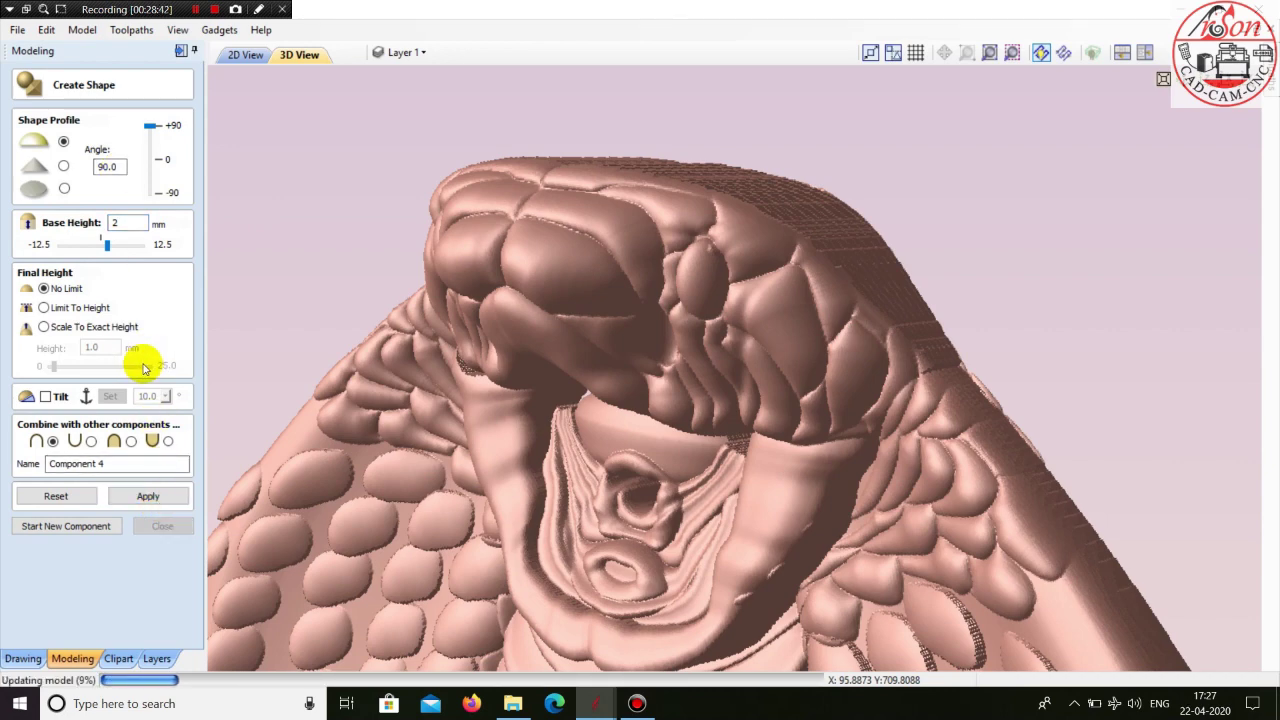
pyautogui.moveTo(465, 438); pyautogui.dragTo(438, 432)
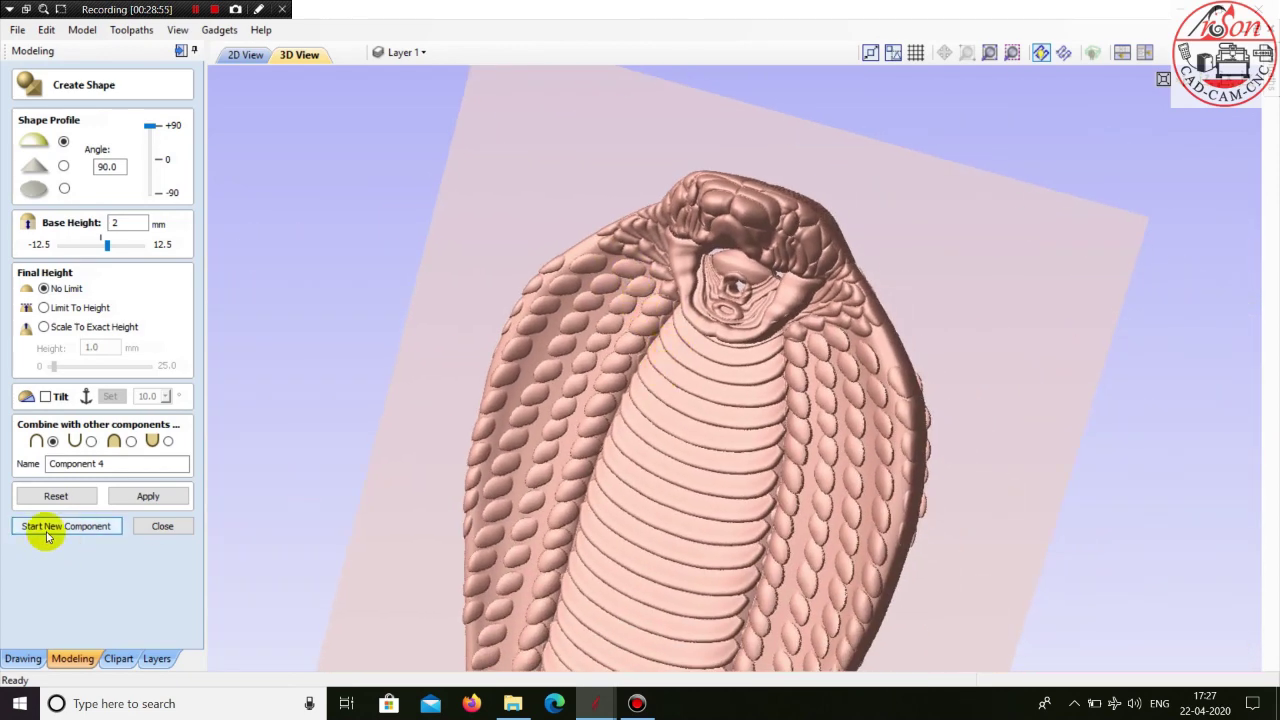
pyautogui.scroll(3, 950, 575)
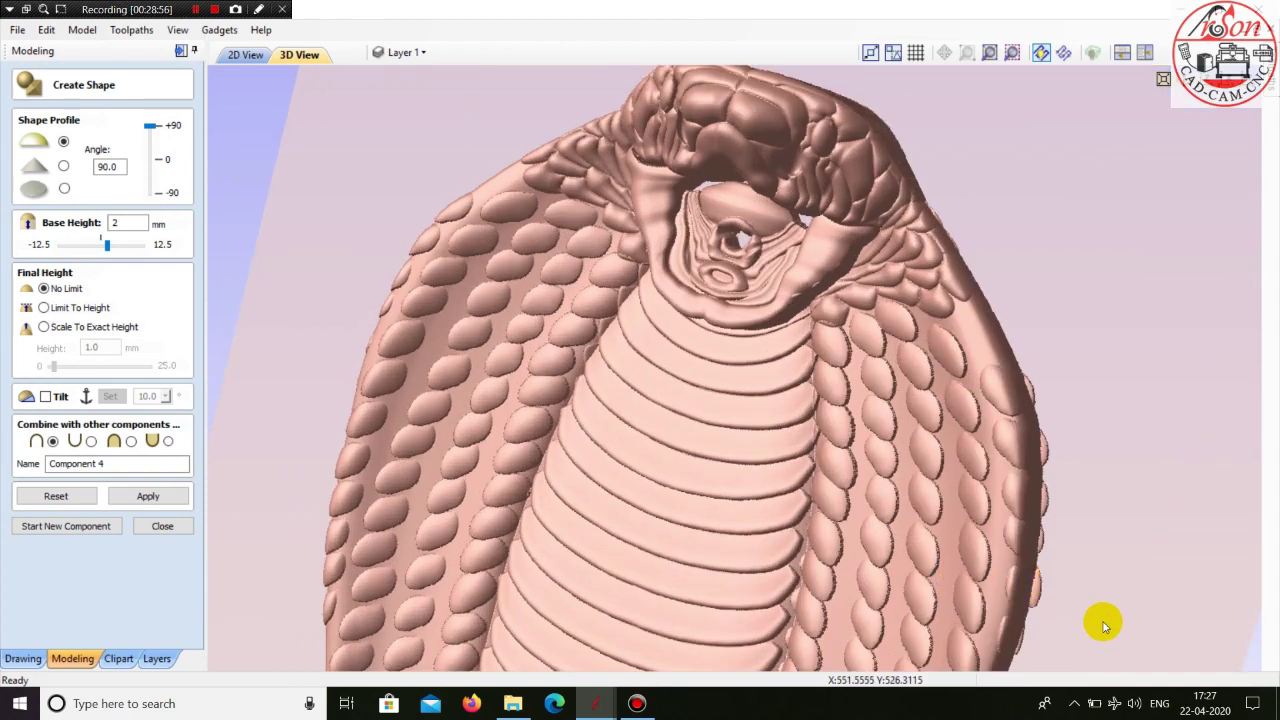
pyautogui.moveTo(1062, 586); pyautogui.dragTo(1133, 626, button='middle')
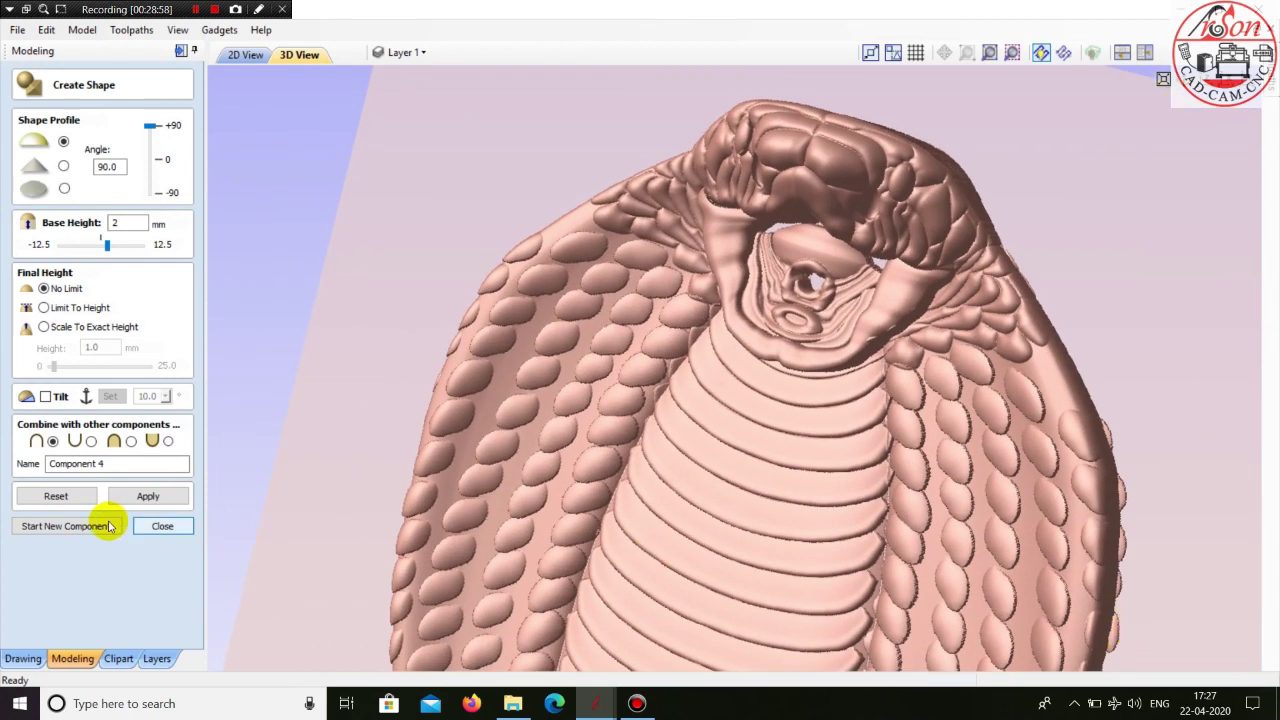
pyautogui.click(48, 525)
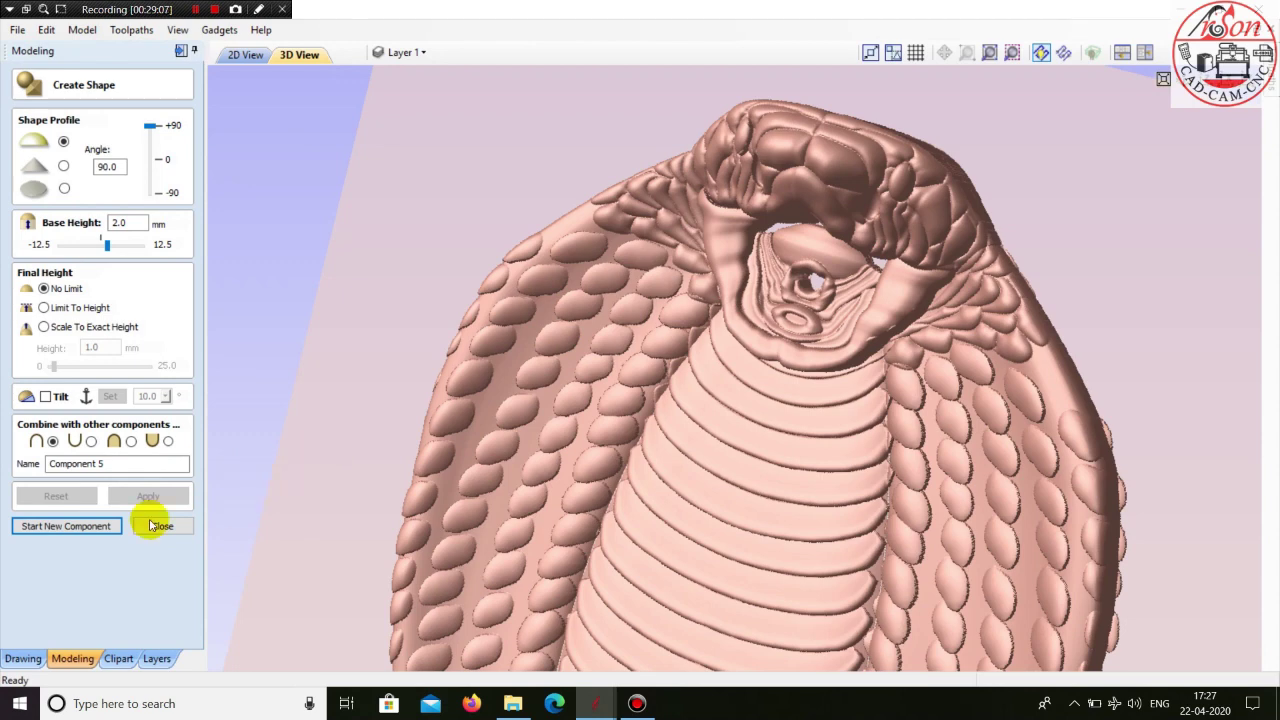
# - Inspect the whole cobra relief, including the head, hood scales and belly bands, in 3D from several angles
pyautogui.click(1163, 79)
pyautogui.moveTo(860, 179); pyautogui.dragTo(861, 212)
pyautogui.moveTo(947, 464); pyautogui.dragTo(619, 347)
pyautogui.moveTo(638, 413); pyautogui.dragTo(880, 398)
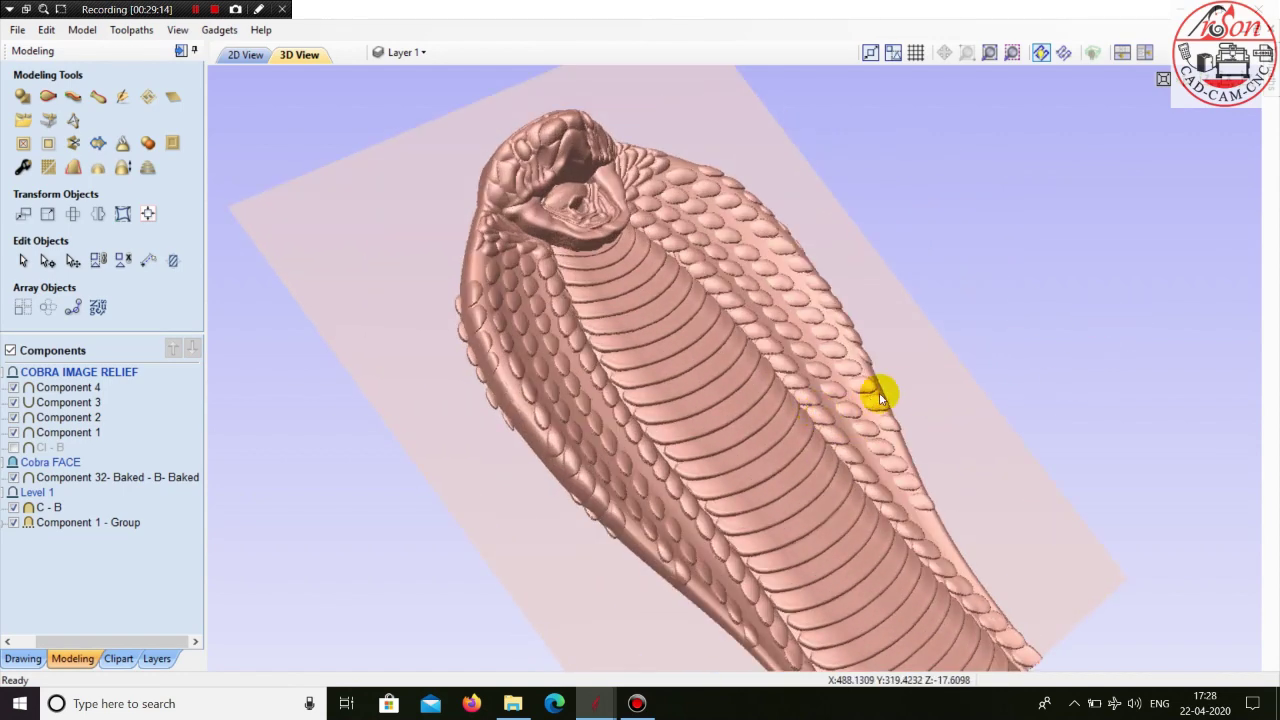
pyautogui.moveTo(952, 415); pyautogui.dragTo(826, 380)
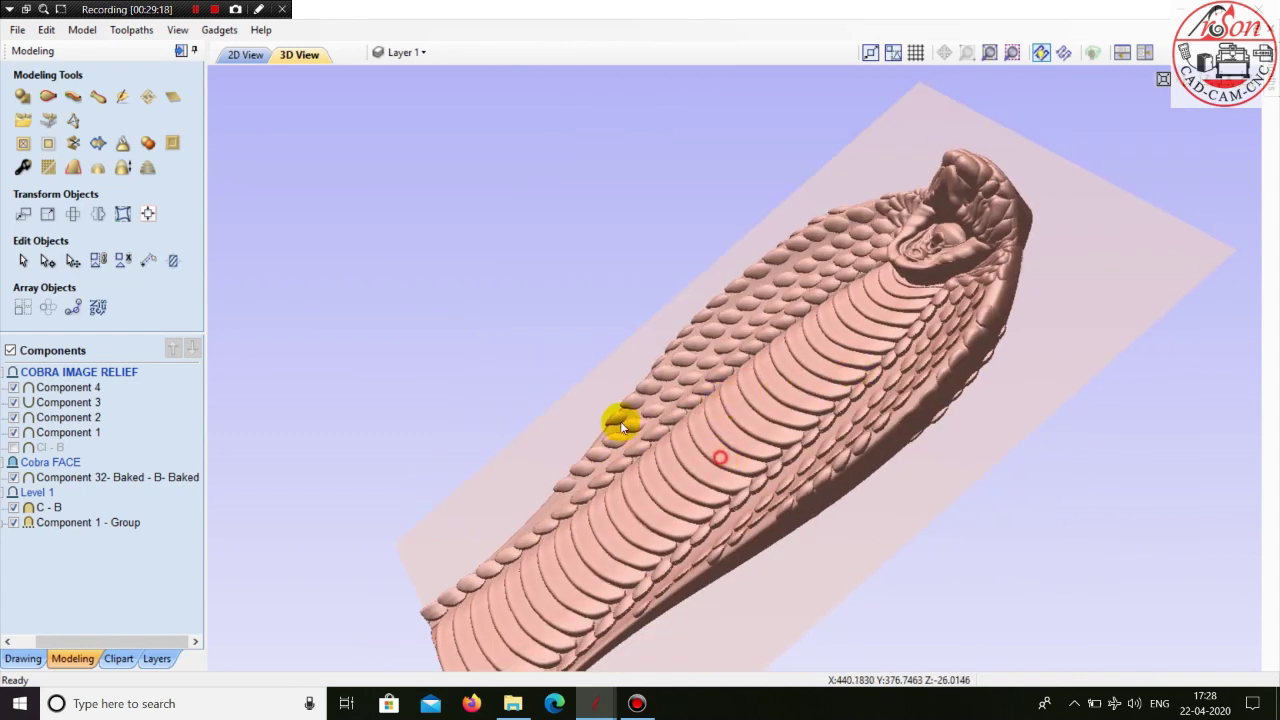
pyautogui.moveTo(617, 420); pyautogui.dragTo(889, 476)
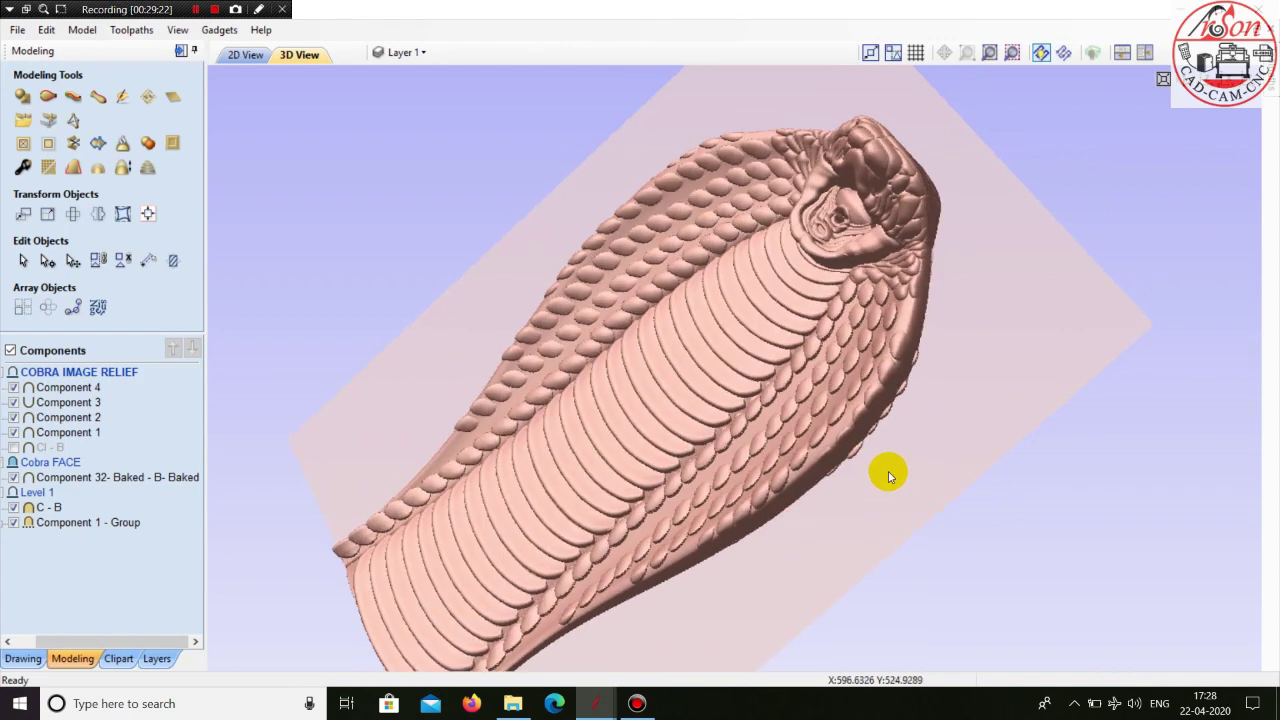
pyautogui.moveTo(862, 521); pyautogui.dragTo(851, 391)
pyautogui.moveTo(953, 358); pyautogui.dragTo(524, 573)
pyautogui.click(243, 56)
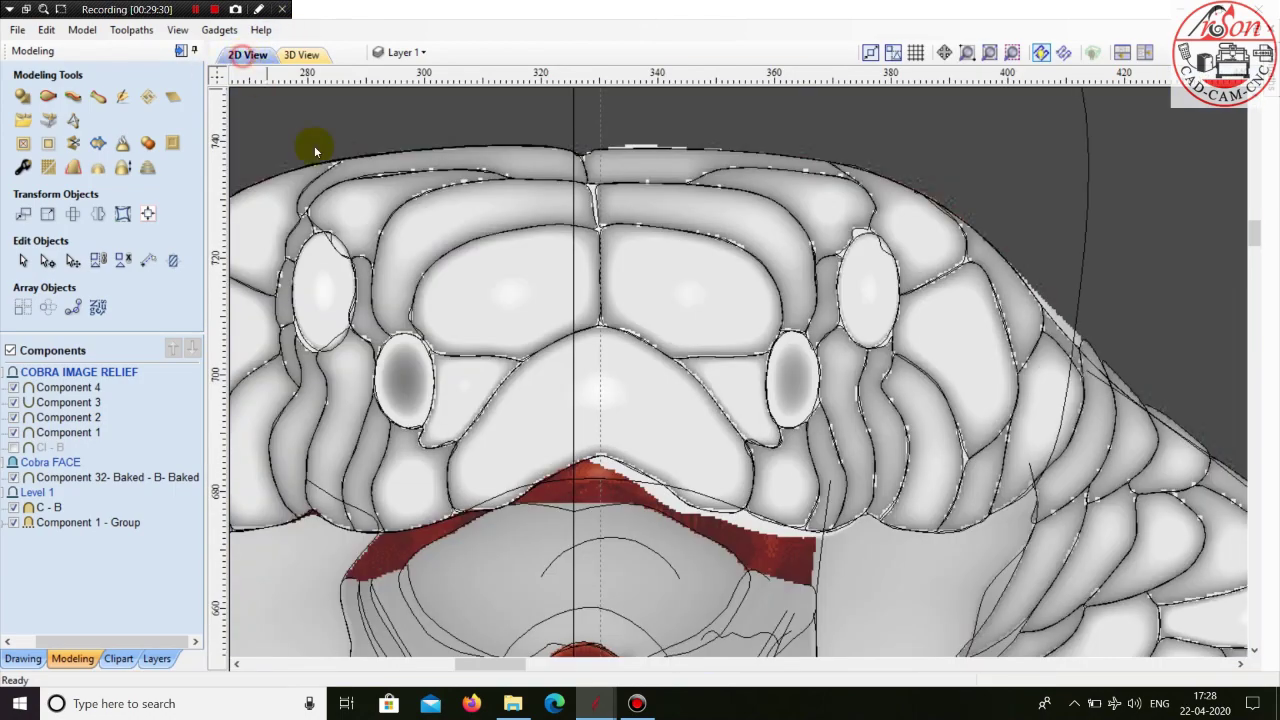
pyautogui.scroll(-6, 537, 206)
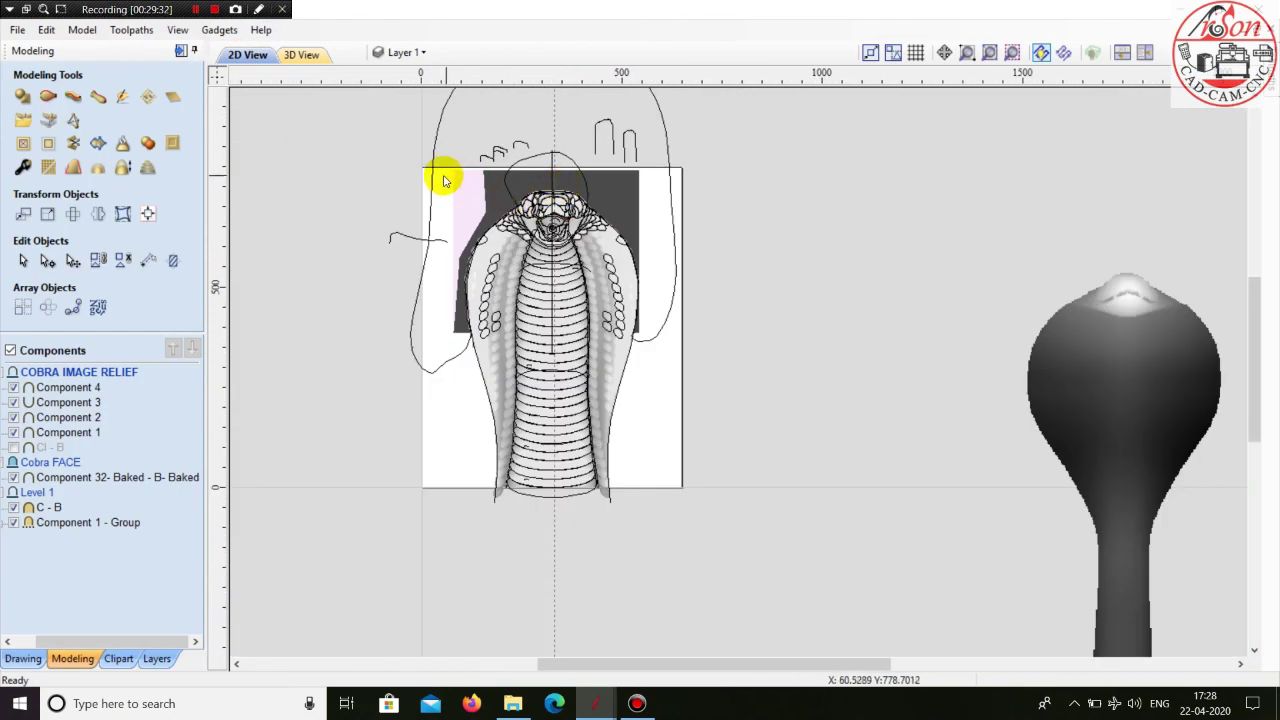
pyautogui.moveTo(438, 179); pyautogui.dragTo(660, 563)
pyautogui.hotkey('ctrl', 'a')
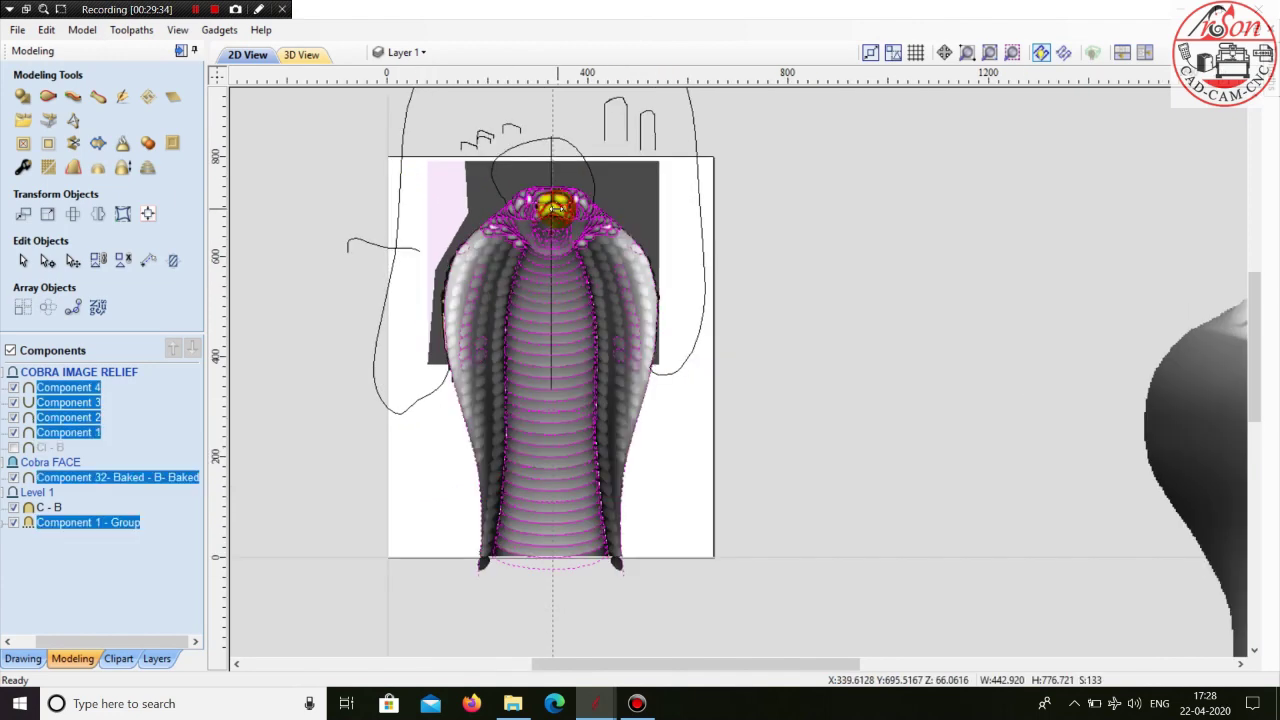
pyautogui.scroll(3, 557, 211)
pyautogui.scroll(3, 557, 210)
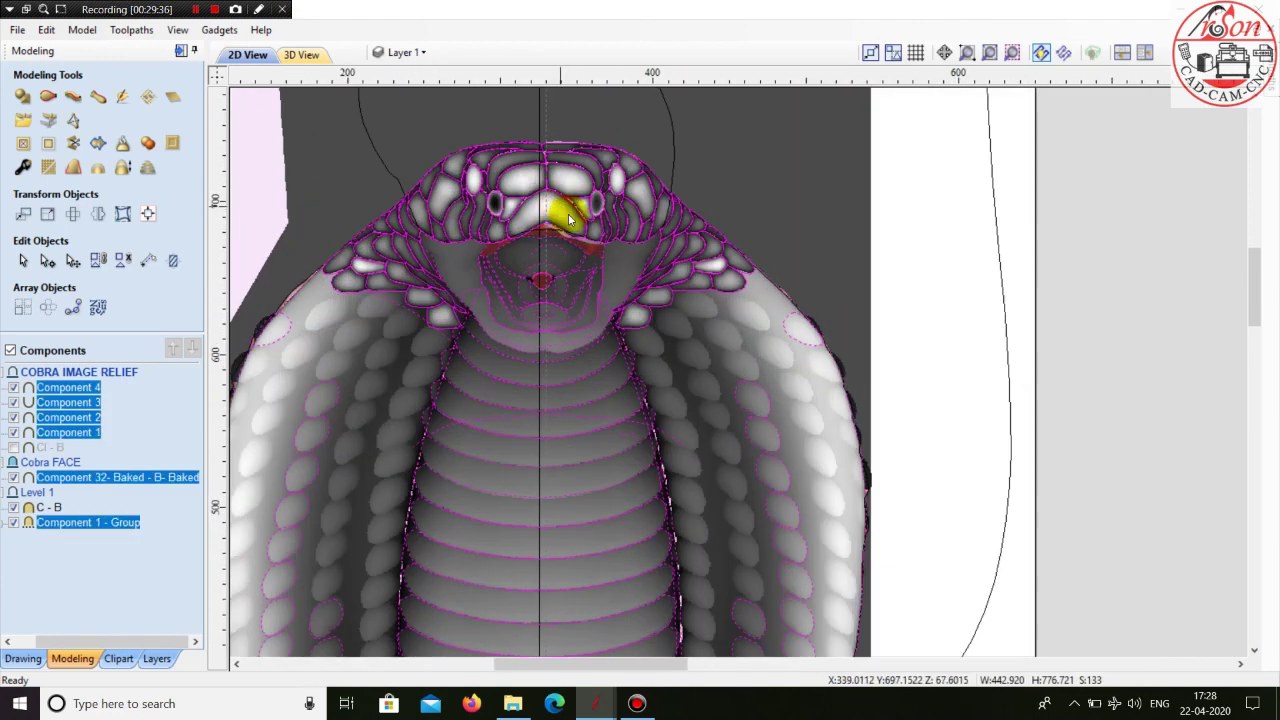
pyautogui.click(941, 232)
pyautogui.scroll(-3, 942, 236)
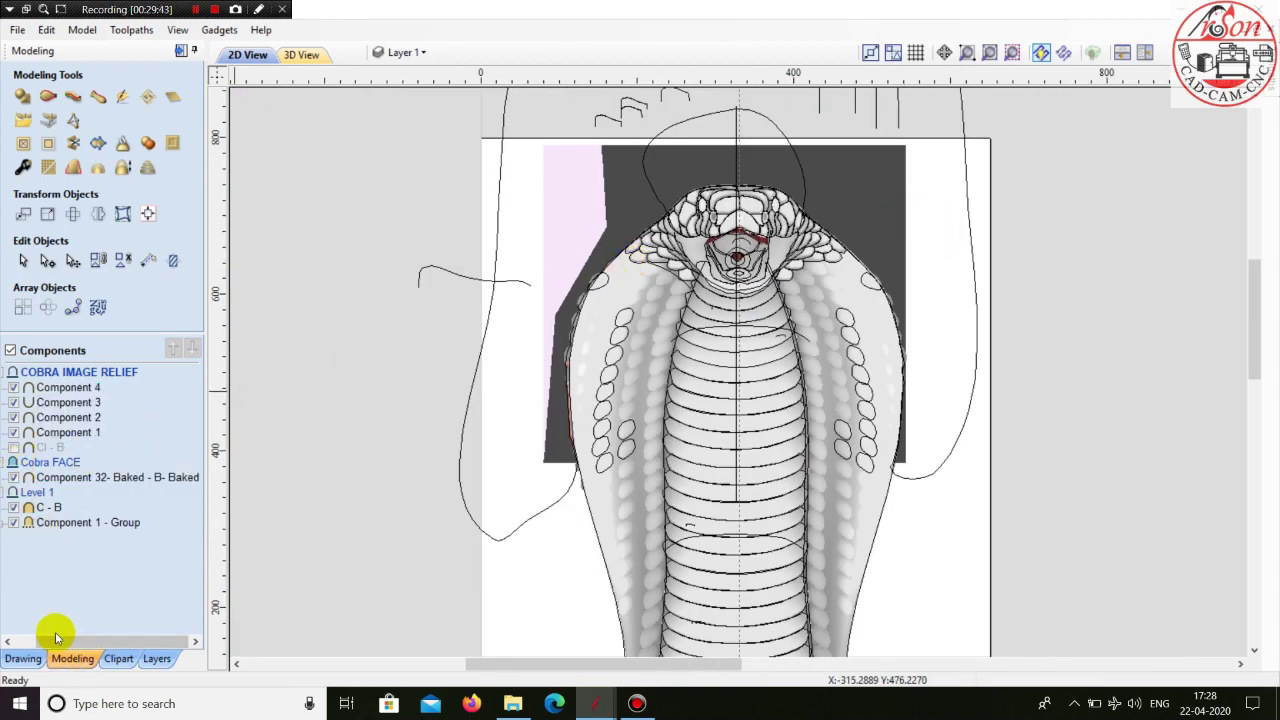
# - Select Components 1 to 4 in the COBRA IMAGE RELIEF level and briefly show the CI - B component in 3D
pyautogui.moveTo(55, 641); pyautogui.dragTo(40, 641)
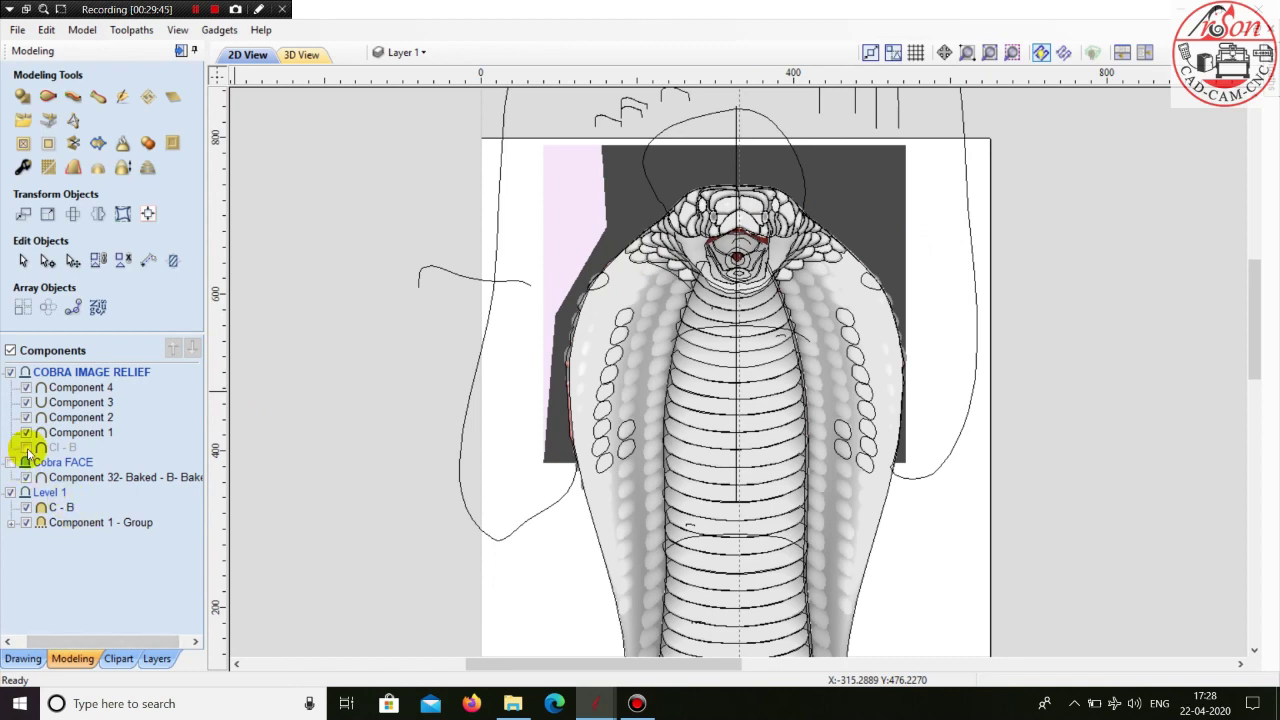
pyautogui.scroll(-4, 471, 177)
pyautogui.scroll(1, 500, 190)
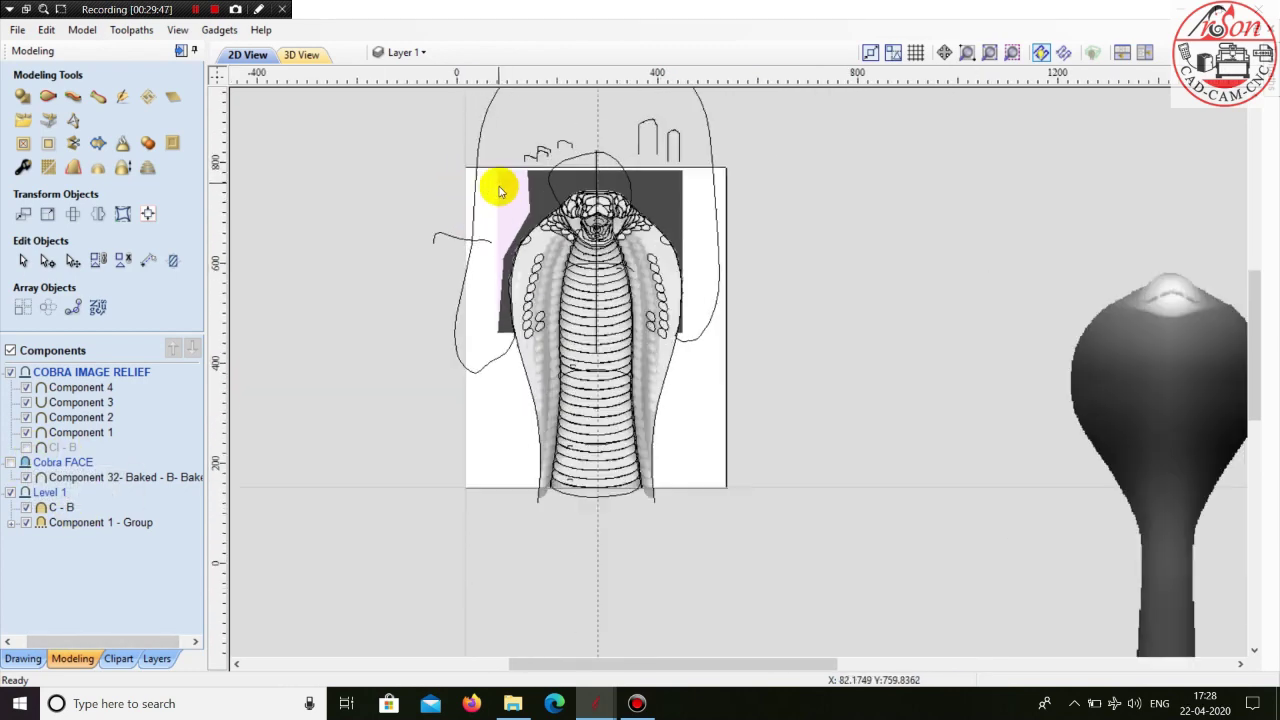
pyautogui.scroll(1, 500, 190)
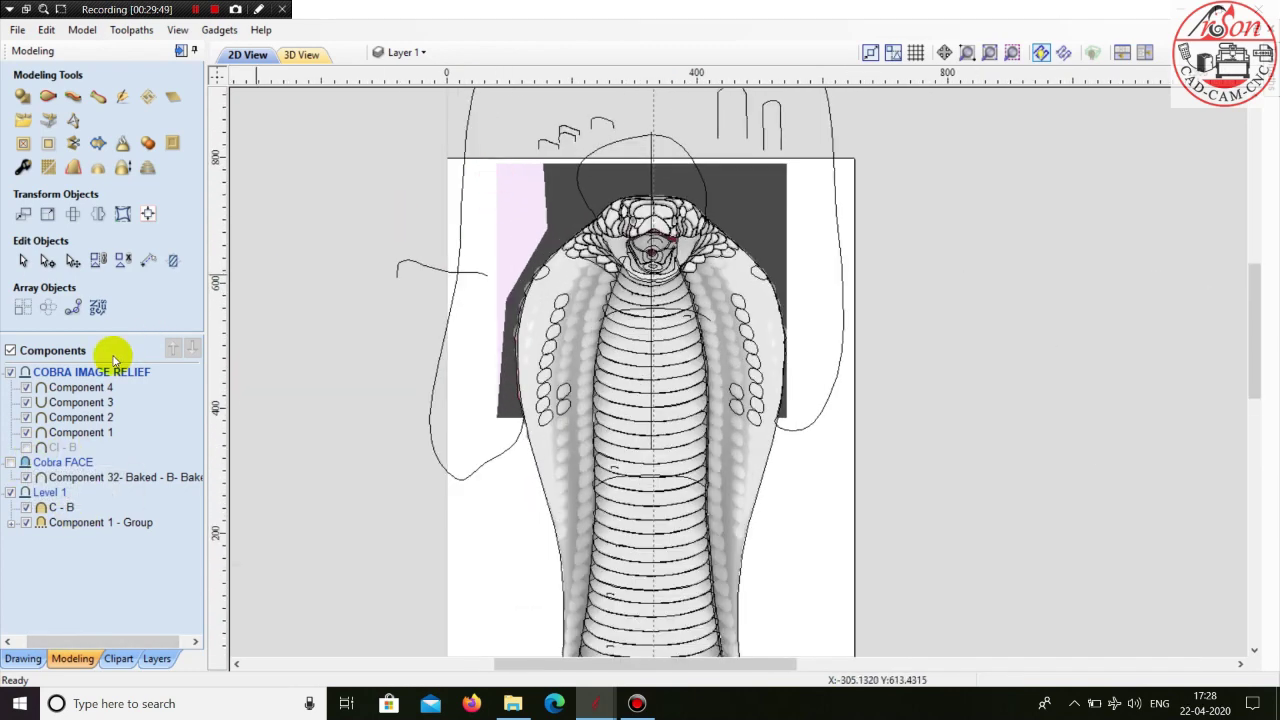
pyautogui.click(82, 388)
pyautogui.keyDown('ctrl'); pyautogui.click(85, 402); pyautogui.keyUp('ctrl')
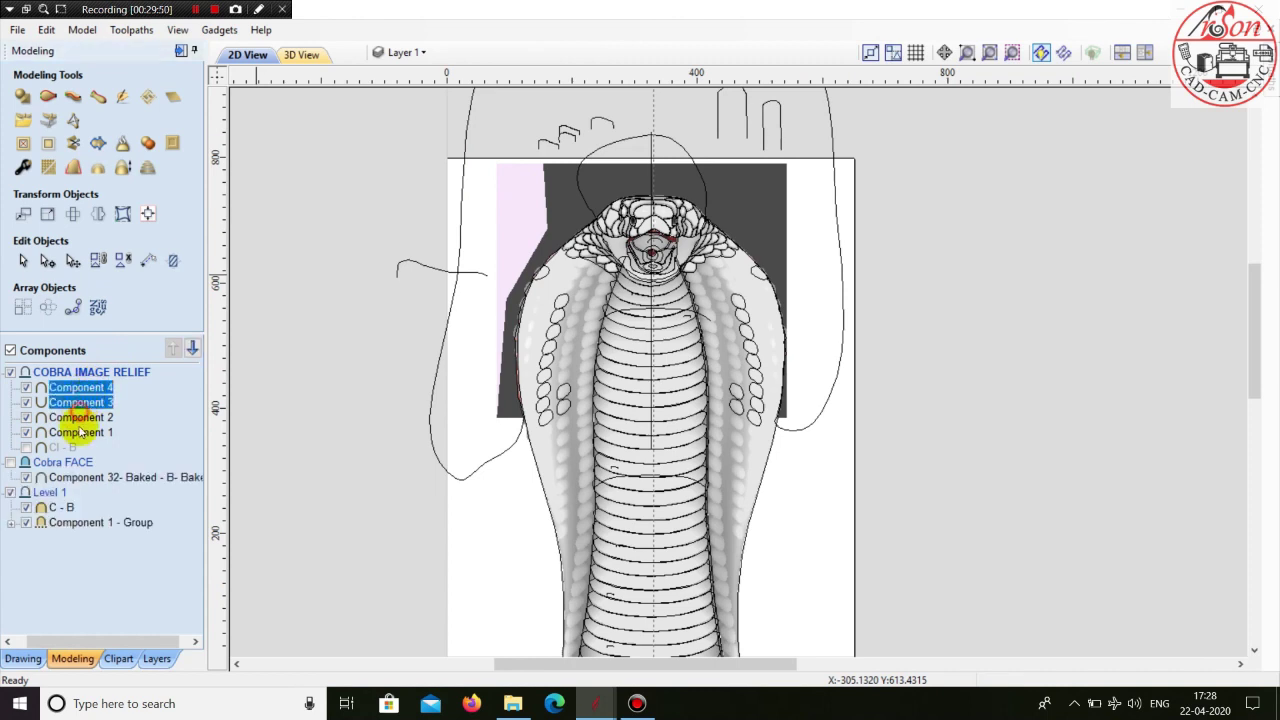
pyautogui.keyDown('ctrl'); pyautogui.click(82, 433); pyautogui.keyUp('ctrl')
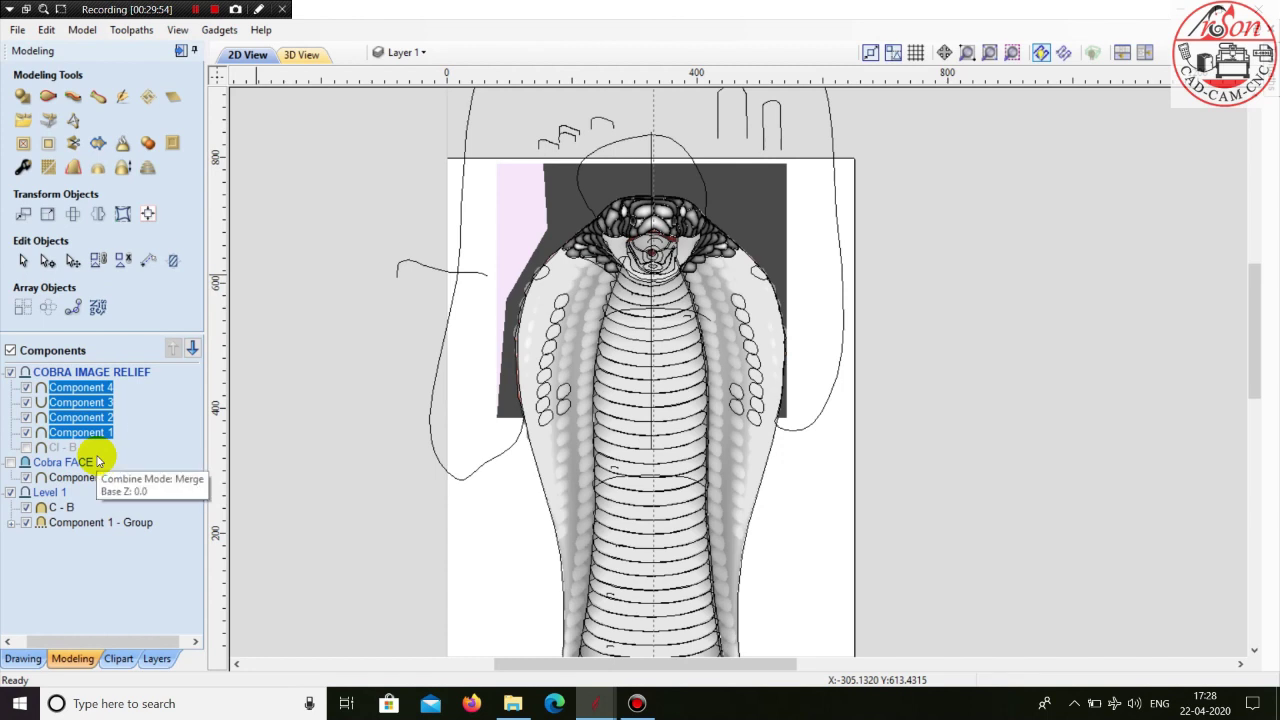
pyautogui.click(38, 448)
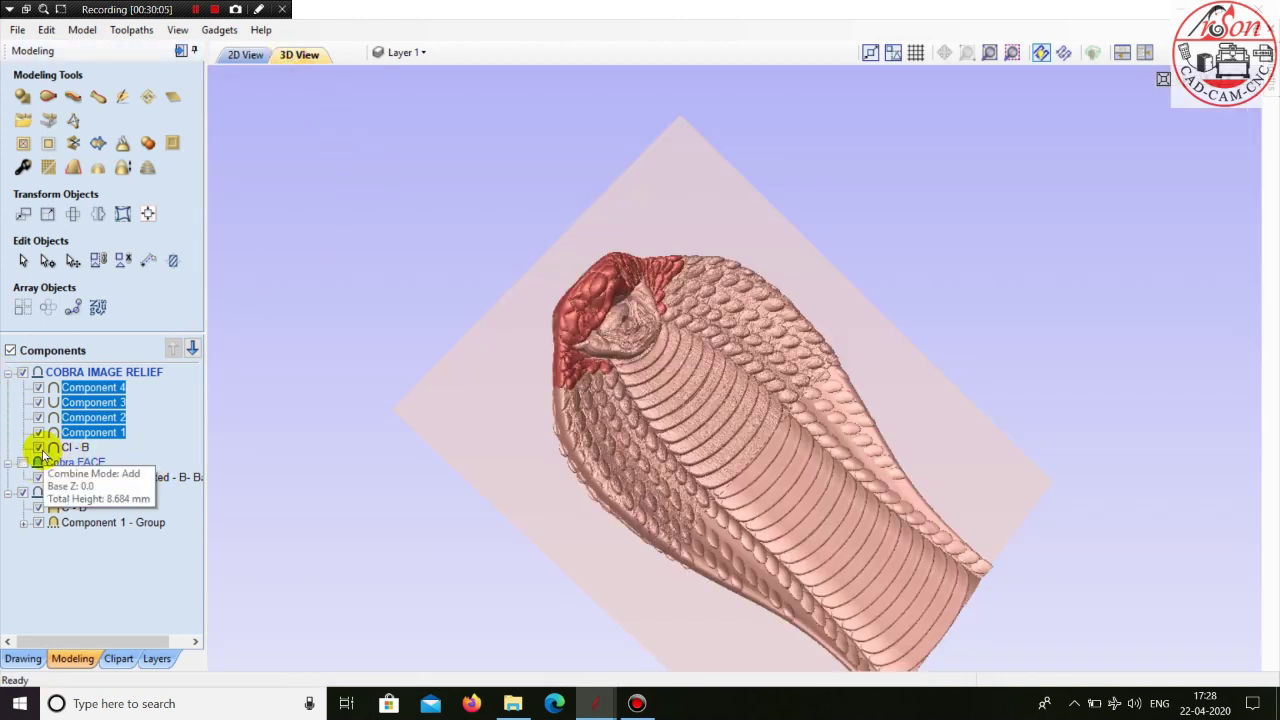
pyautogui.click(39, 448)
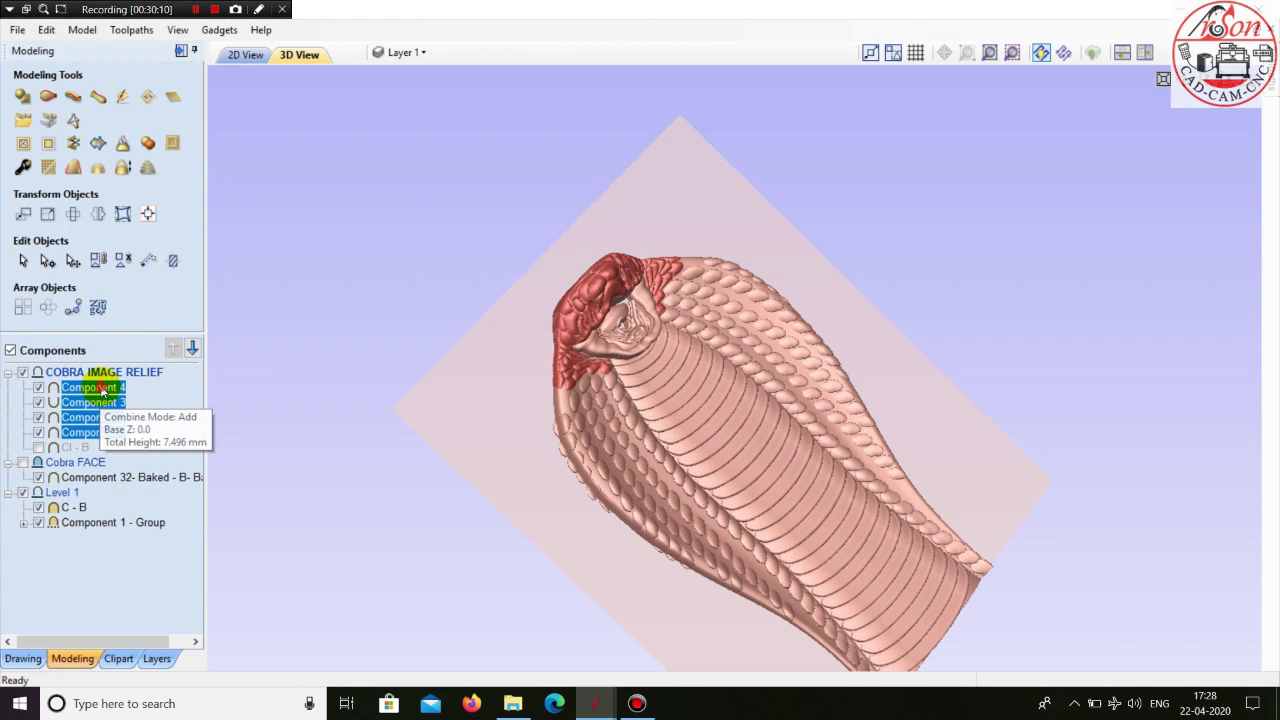
# - Try moving Components 1 to 4 into the Cobra FACE level, check the head, and return them to COBRA IMAGE RELIEF
pyautogui.moveTo(103, 392); pyautogui.dragTo(108, 478)
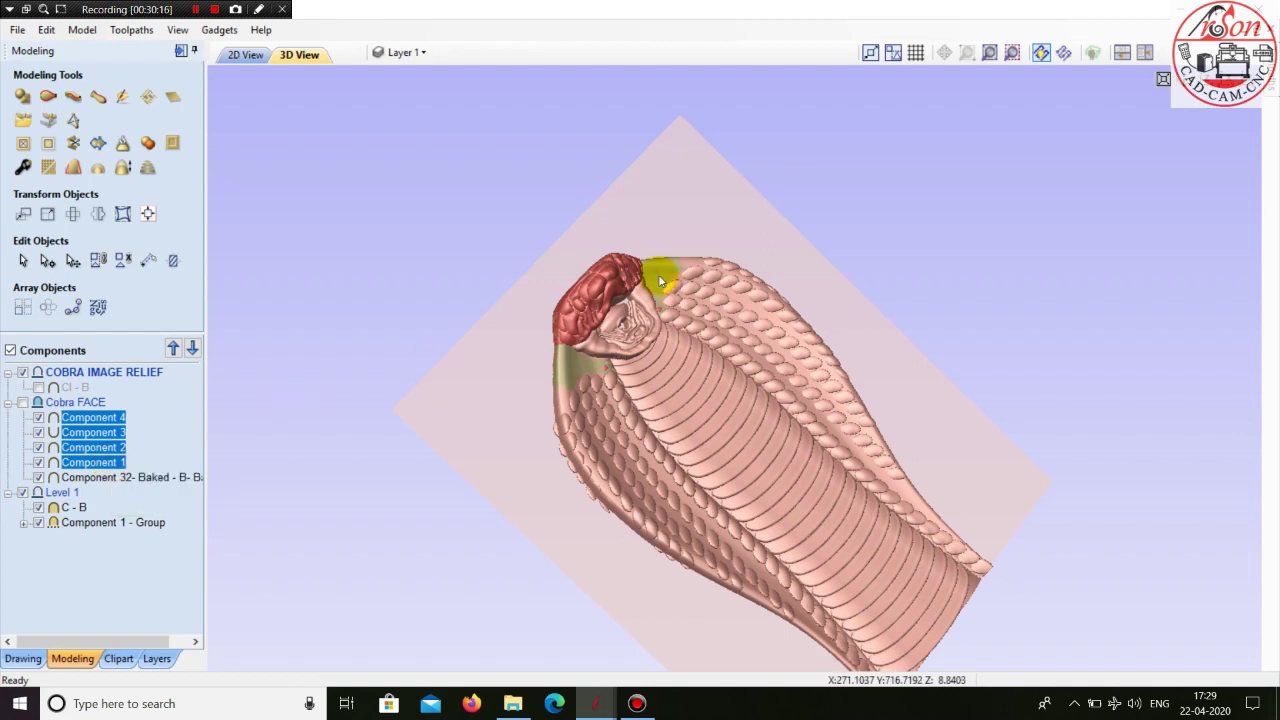
pyautogui.scroll(2, 666, 267)
pyautogui.scroll(2, 610, 238)
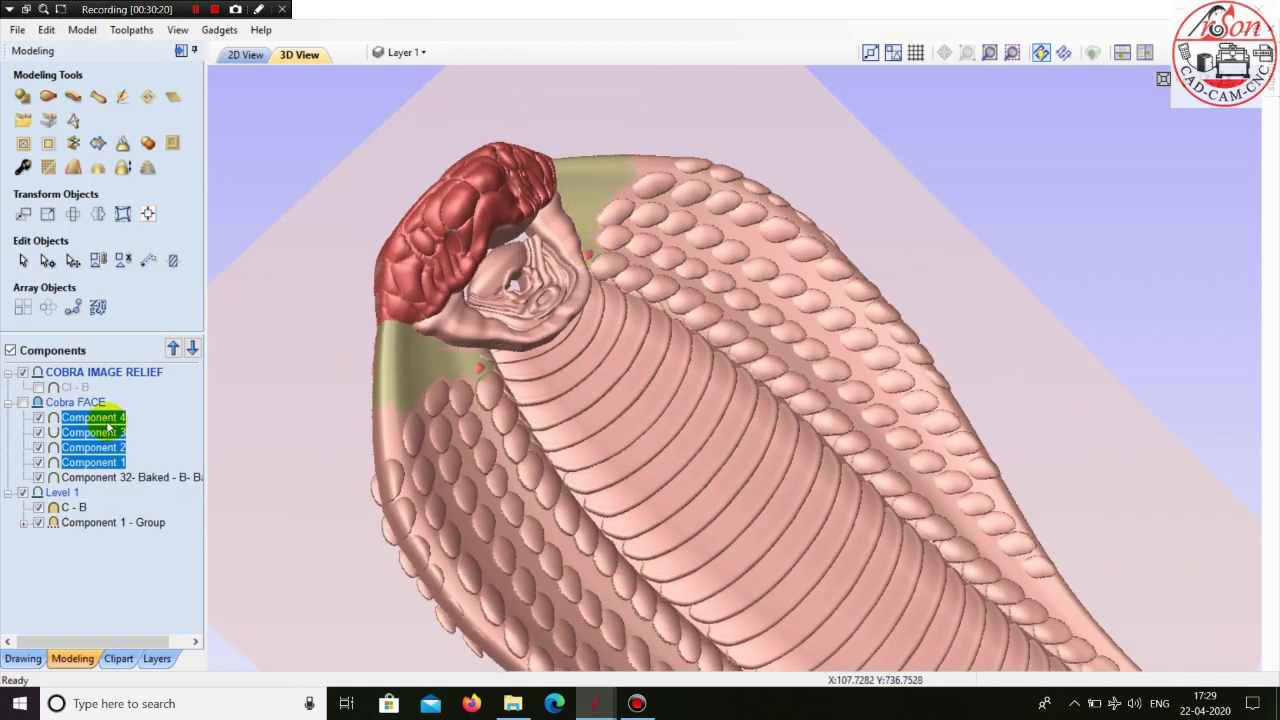
pyautogui.moveTo(108, 425); pyautogui.dragTo(113, 375)
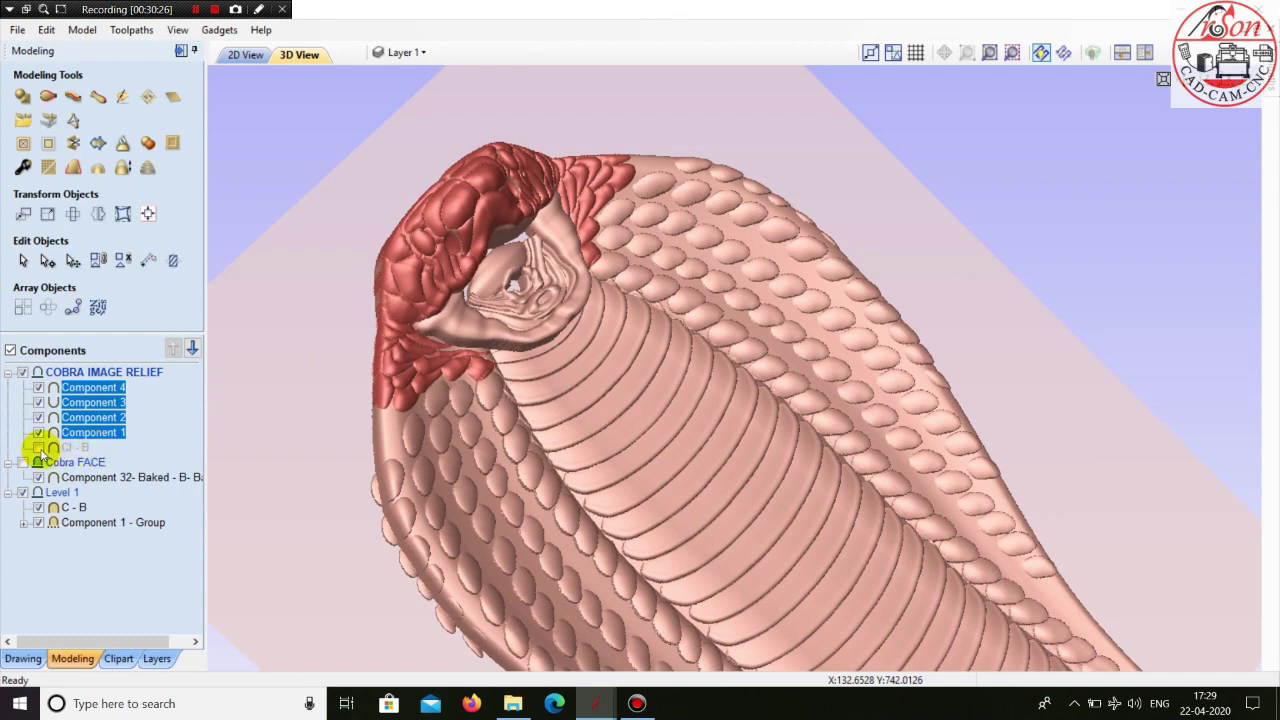
pyautogui.click(260, 334)
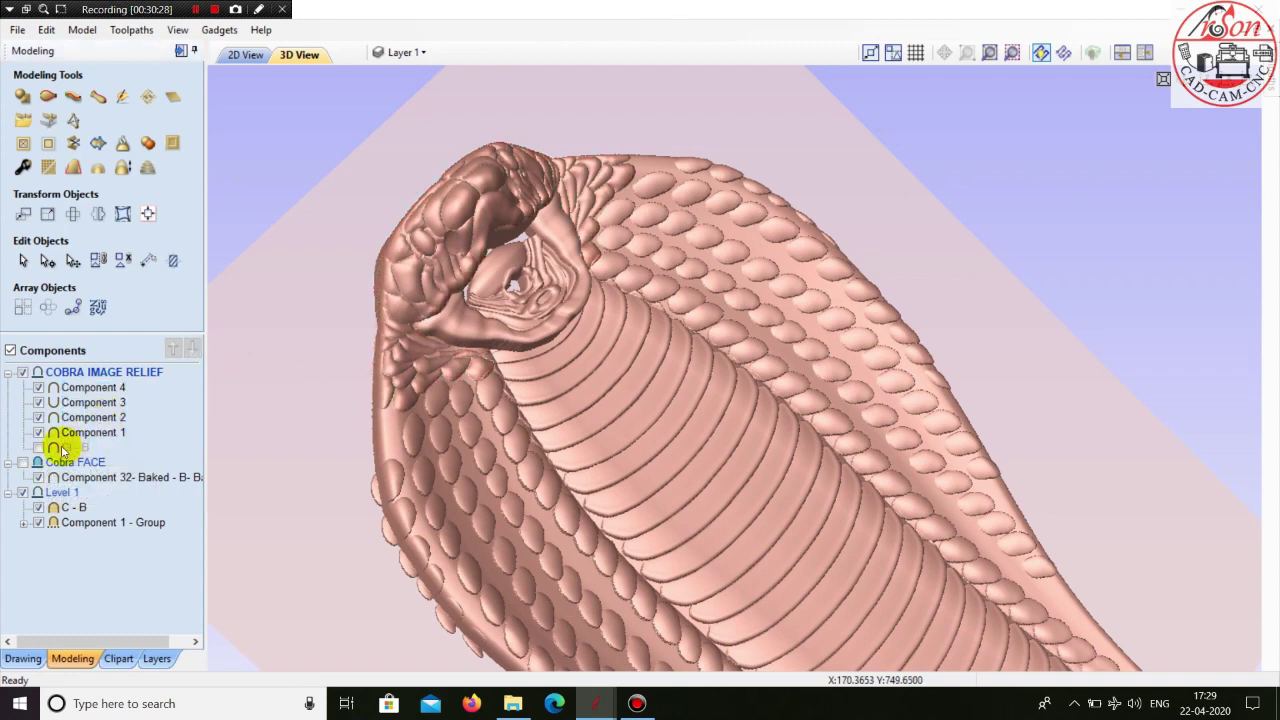
# - Show the CI - B component and inspect its texture over the head, hood and belly in 3D
pyautogui.click(38, 447)
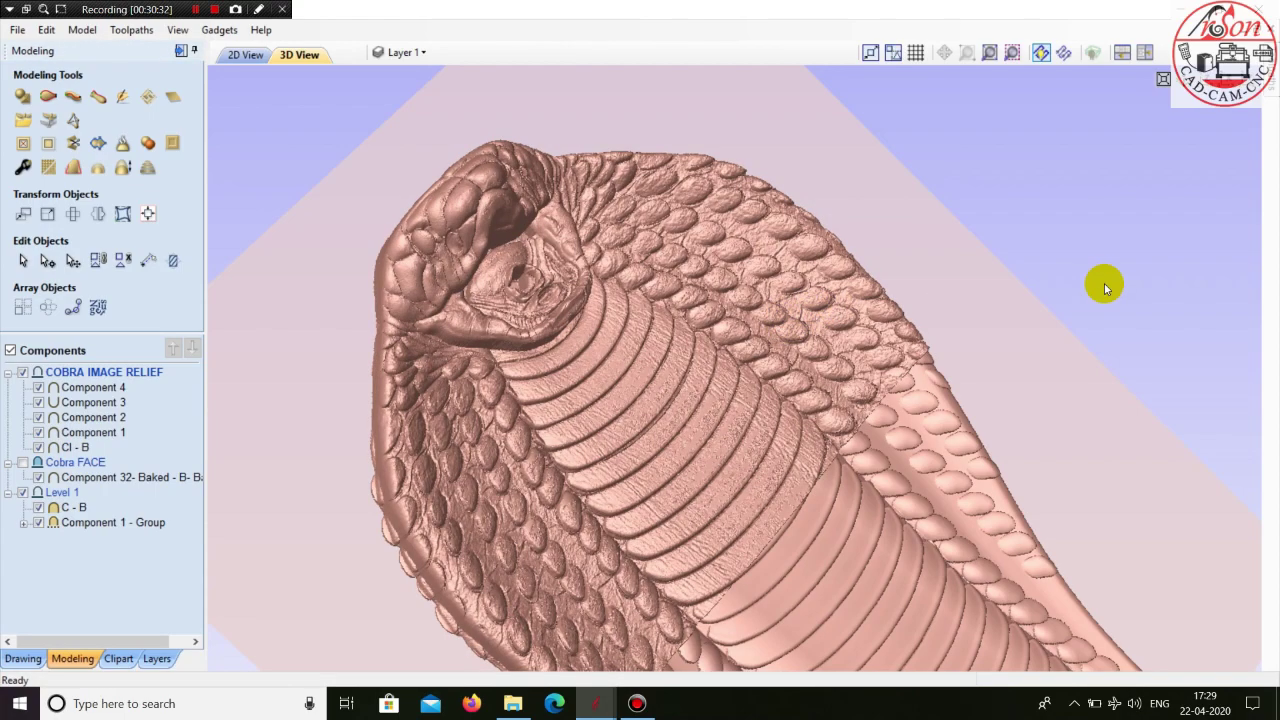
pyautogui.click(1208, 79)
pyautogui.moveTo(911, 420); pyautogui.dragTo(855, 343)
pyautogui.scroll(5, 890, 185)
pyautogui.scroll(2, 880, 182)
pyautogui.moveTo(730, 286); pyautogui.dragTo(652, 602, button='middle')
pyautogui.scroll(-2, 880, 340)
pyautogui.moveTo(879, 336); pyautogui.dragTo(675, 252)
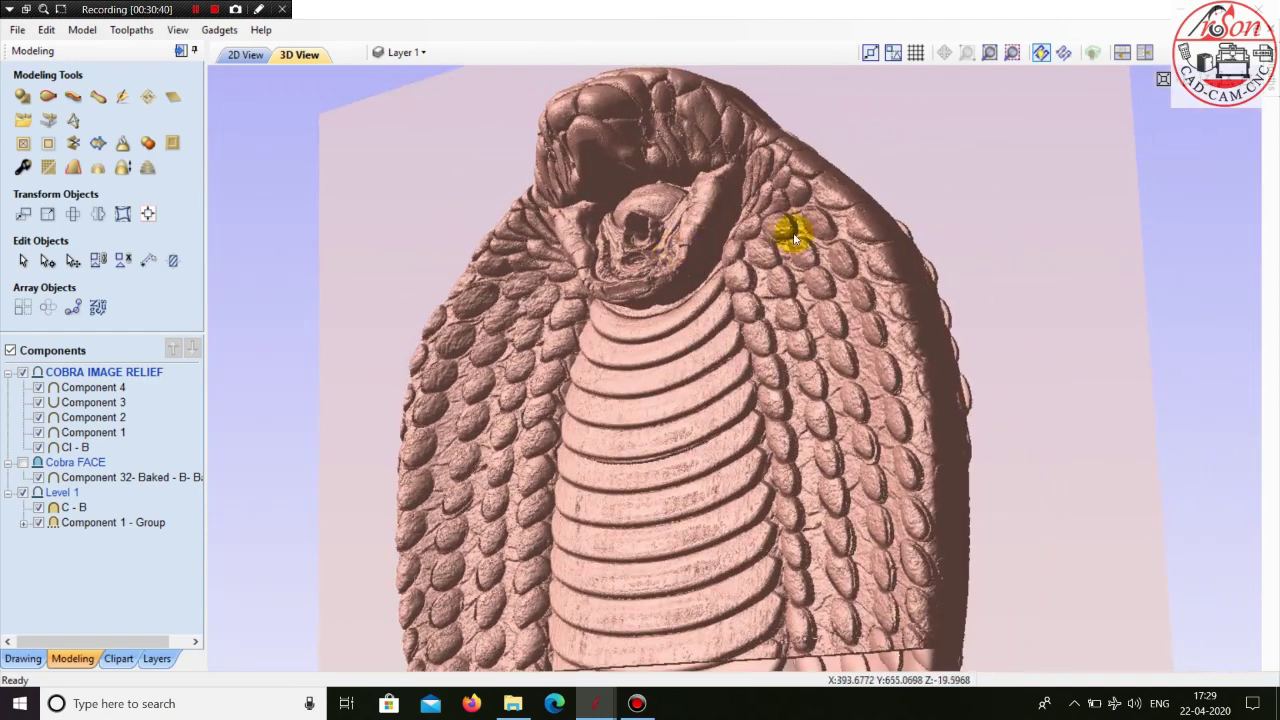
# - Examine the textured cobra relief in 3D from several angles, checking the head, hood scales and belly bands
pyautogui.moveTo(795, 237); pyautogui.dragTo(774, 220)
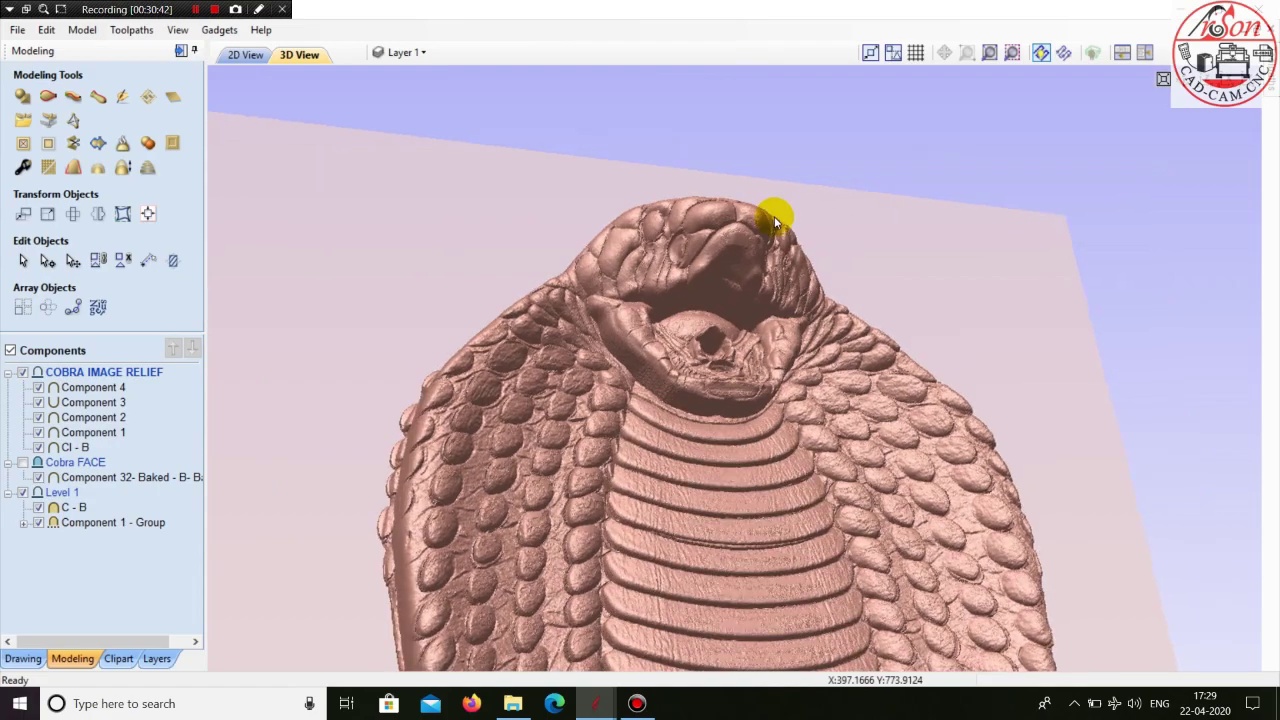
pyautogui.moveTo(803, 150); pyautogui.dragTo(988, 233)
pyautogui.moveTo(874, 337); pyautogui.dragTo(1063, 249)
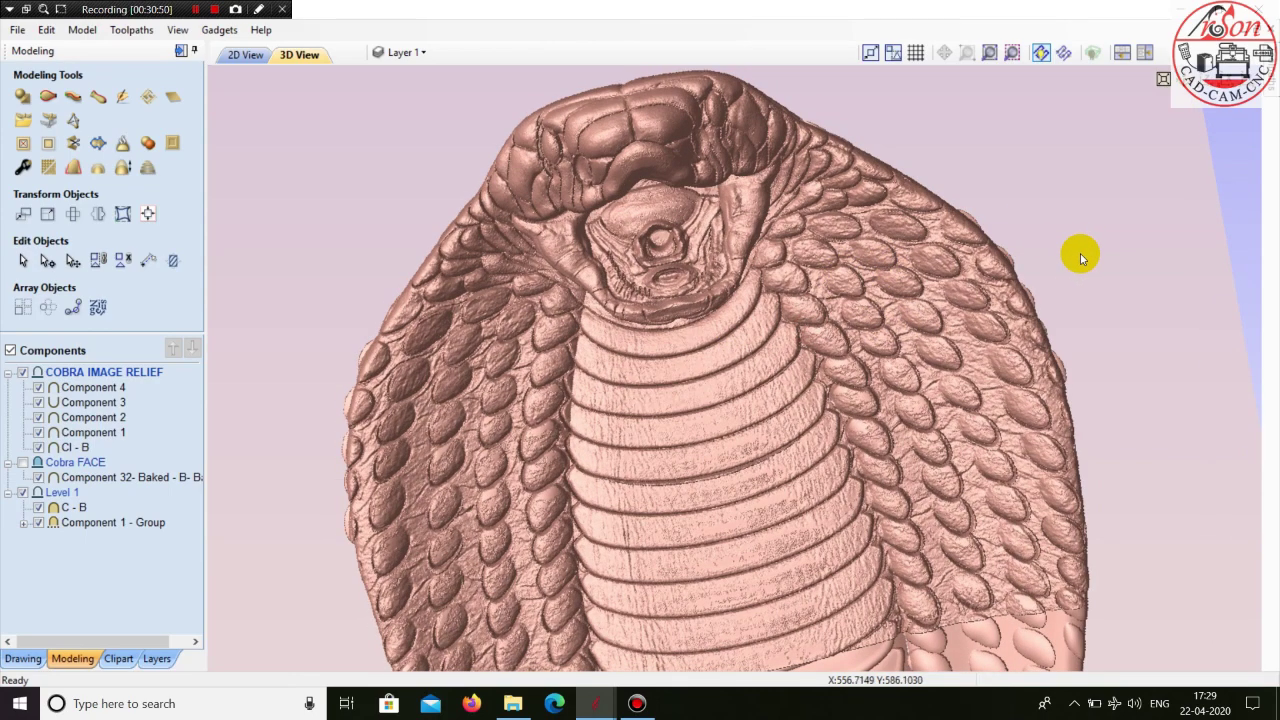
pyautogui.moveTo(1068, 563); pyautogui.dragTo(979, 592)
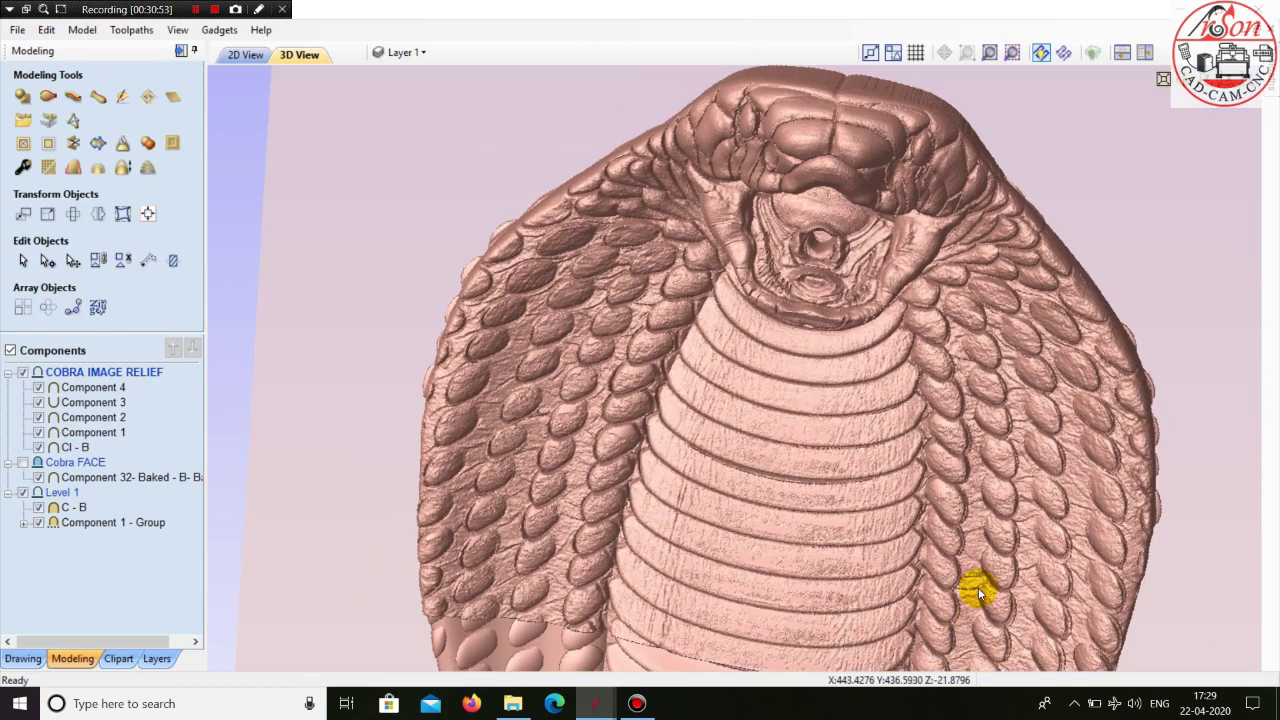
pyautogui.scroll(-5, 1034, 450)
pyautogui.moveTo(1020, 443); pyautogui.dragTo(1004, 360, button='middle')
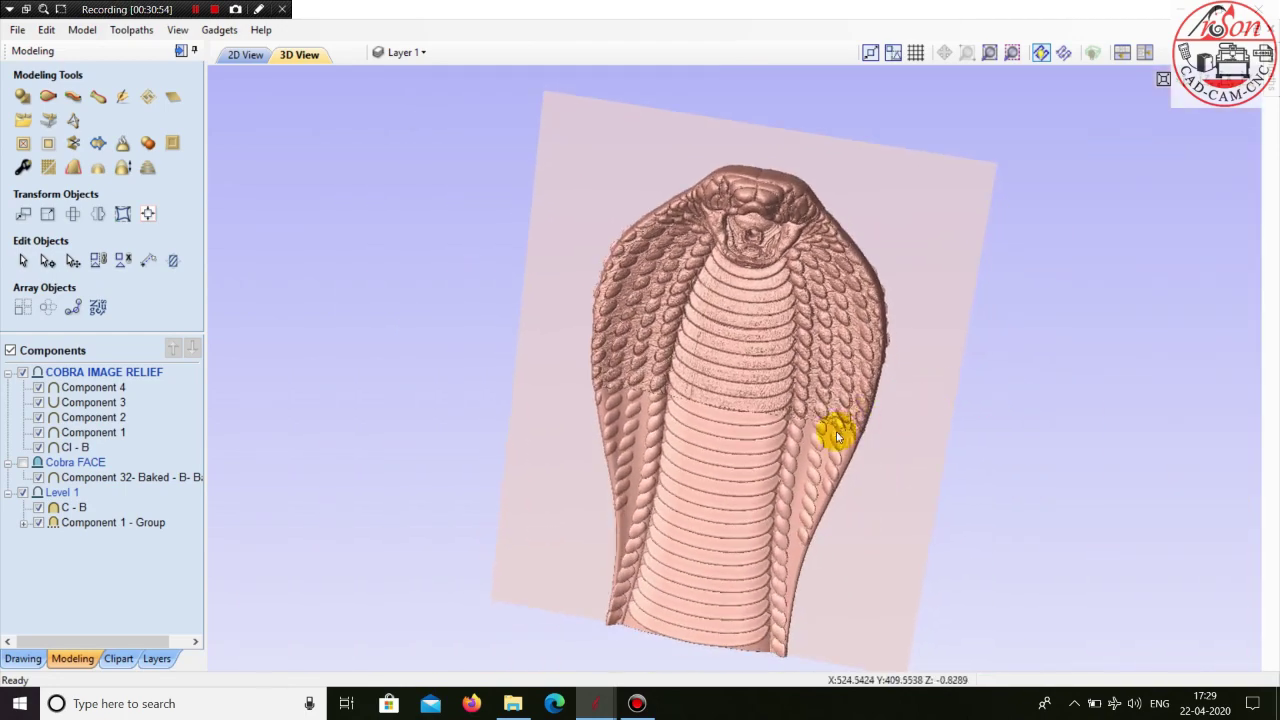
pyautogui.moveTo(896, 471); pyautogui.dragTo(724, 414)
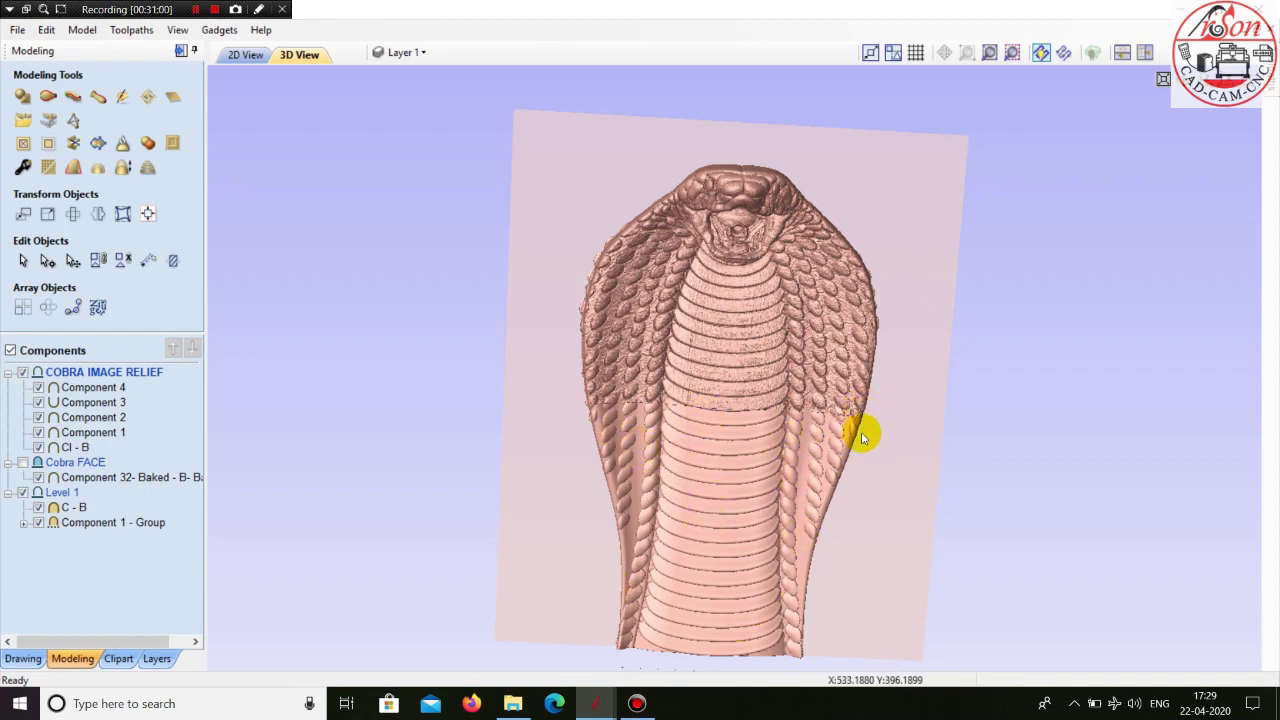
pyautogui.scroll(5, 766, 394)
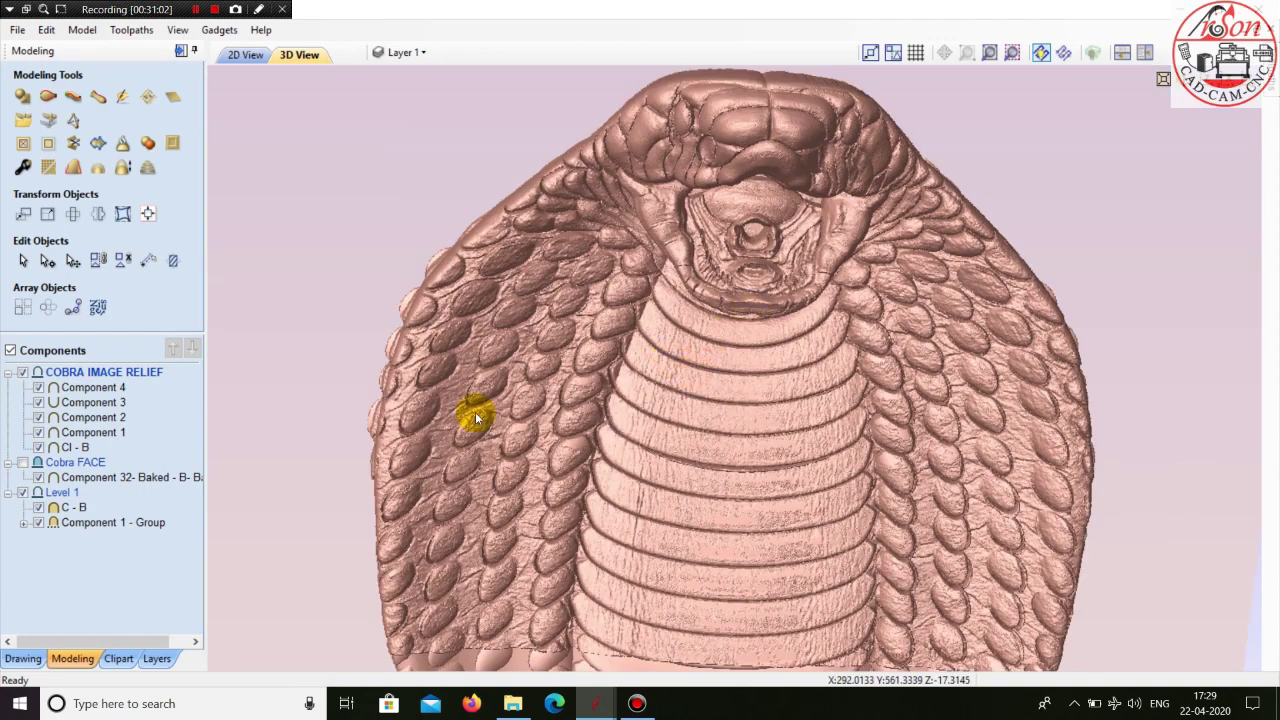
# - Select the CI - B component, view it from straight above in 3D and open it for sculpting
pyautogui.click(70, 448)
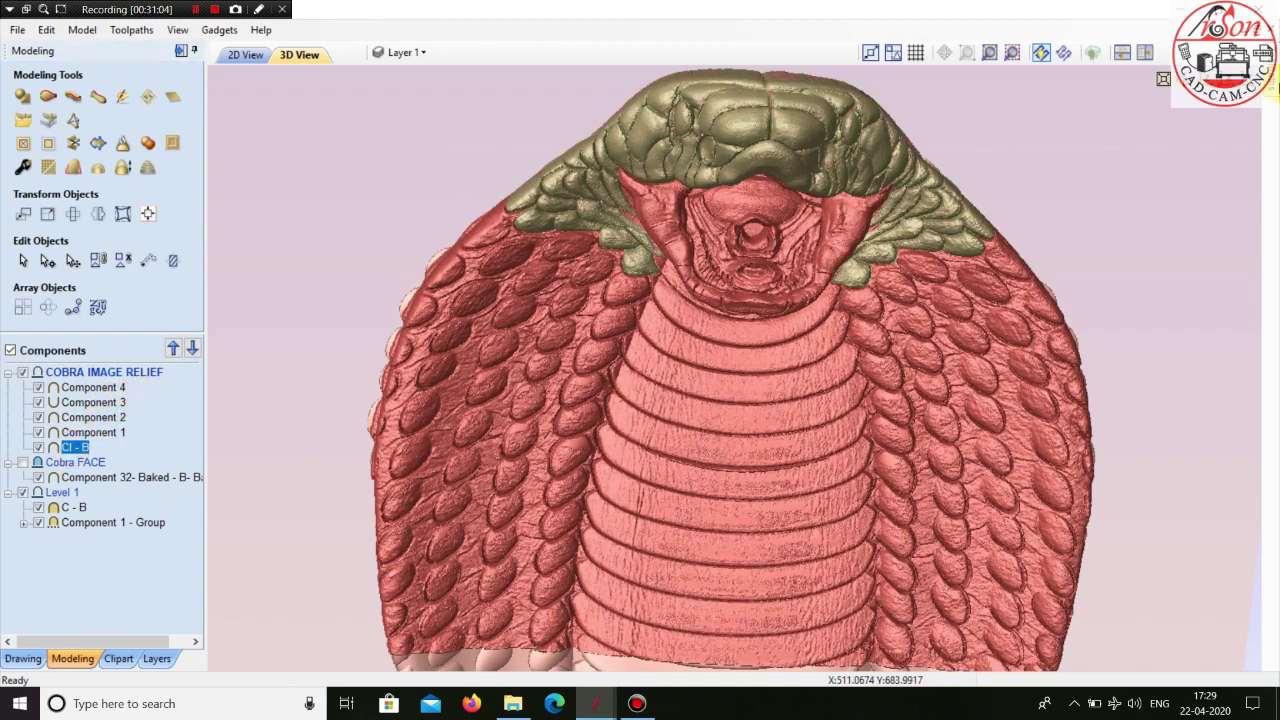
pyautogui.click(1200, 79)
pyautogui.moveTo(1016, 261); pyautogui.dragTo(1022, 391, button='middle')
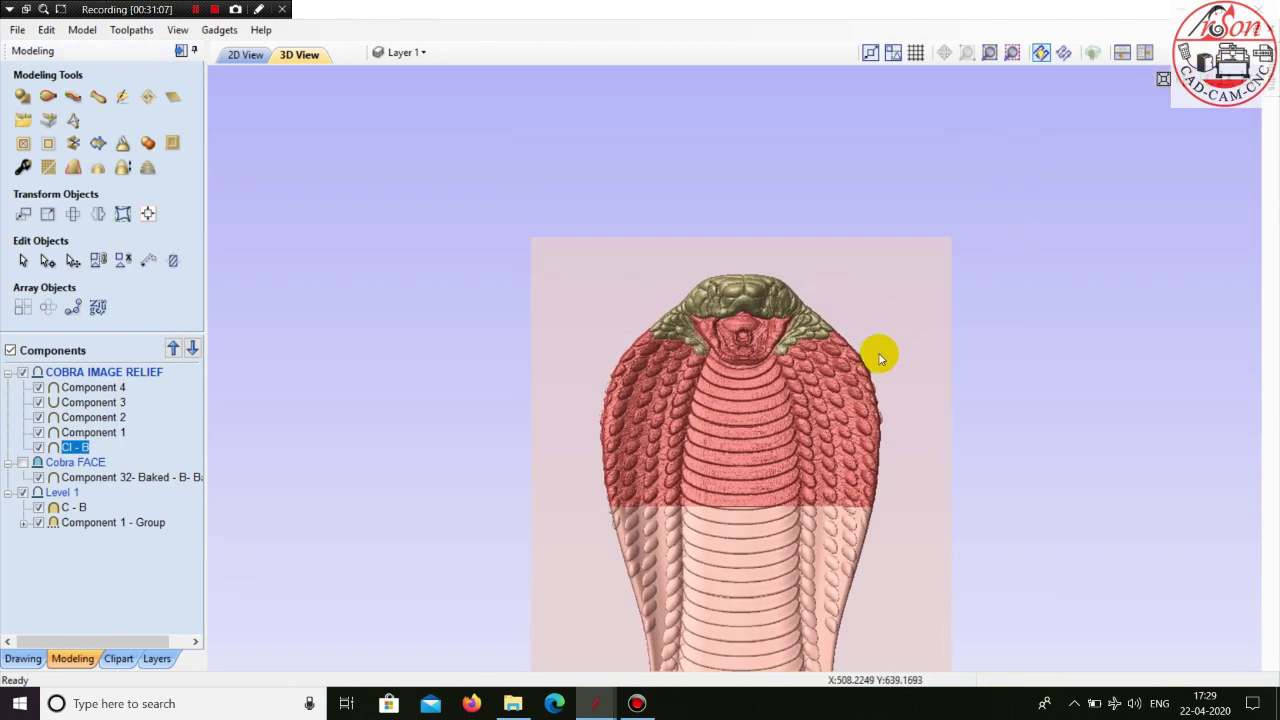
pyautogui.scroll(3, 885, 362)
pyautogui.scroll(2, 888, 360)
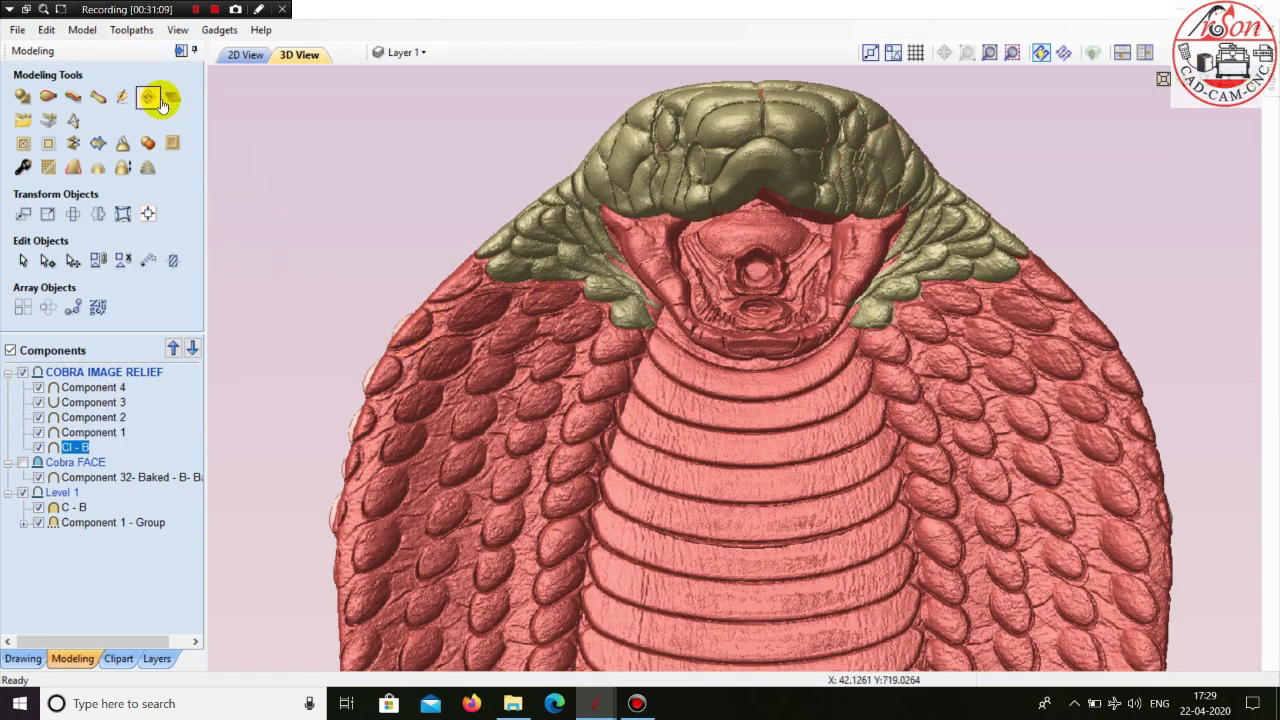
pyautogui.click(124, 97)
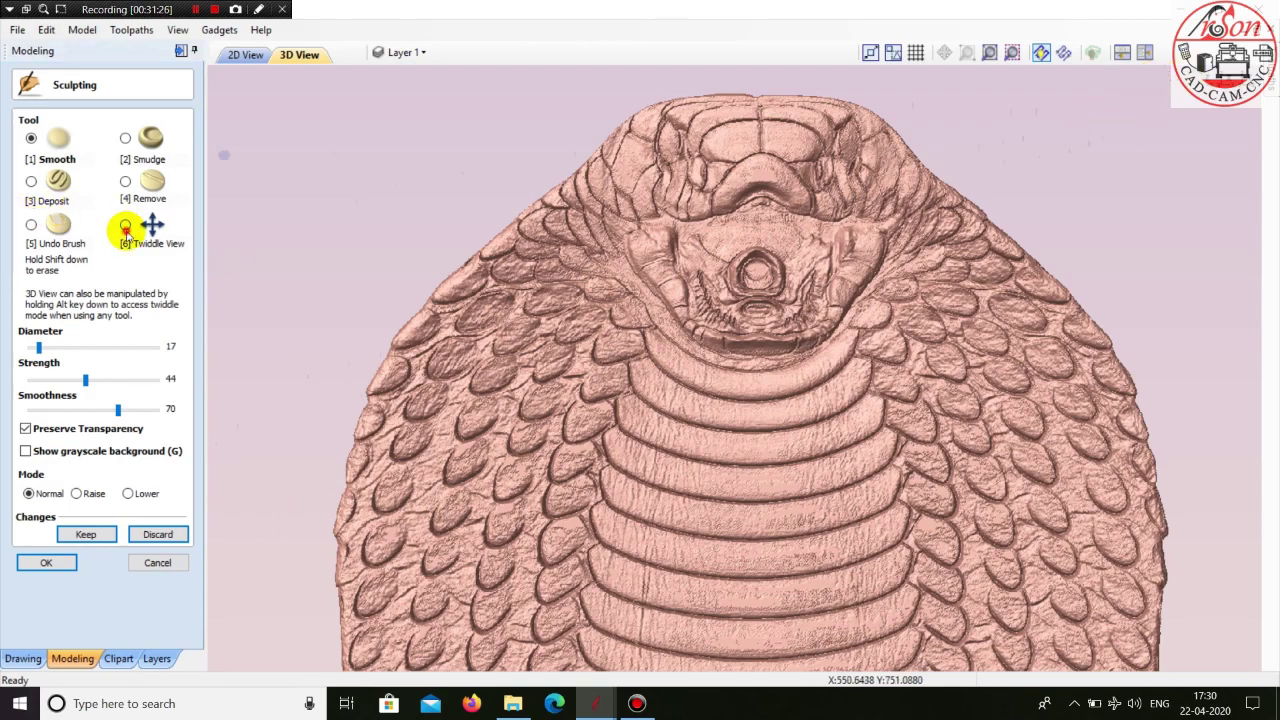
# - Smooth the rough texture on the cobra's left-hand eye with the Smooth sculpting brush at diameter 11, preserving transparency
pyautogui.click(125, 225)
pyautogui.moveTo(529, 234)
pyautogui.mouseDown()
pyautogui.moveTo(537, 266)
pyautogui.moveTo(238, 358)
pyautogui.mouseUp()
pyautogui.moveTo(238, 358); pyautogui.dragTo(158, 420, button='middle')
pyautogui.scroll(6, 634, 379)
pyautogui.moveTo(577, 298); pyautogui.dragTo(862, 500)
pyautogui.scroll(2, 872, 323)
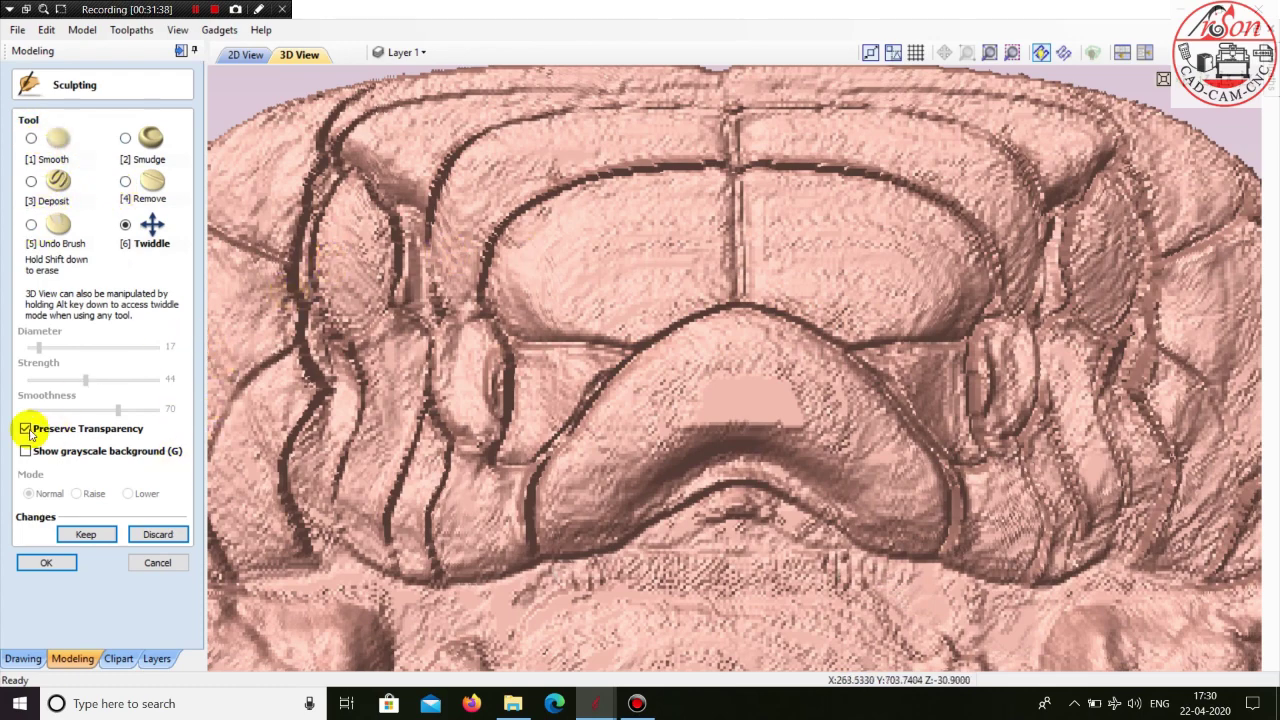
pyautogui.click(31, 138)
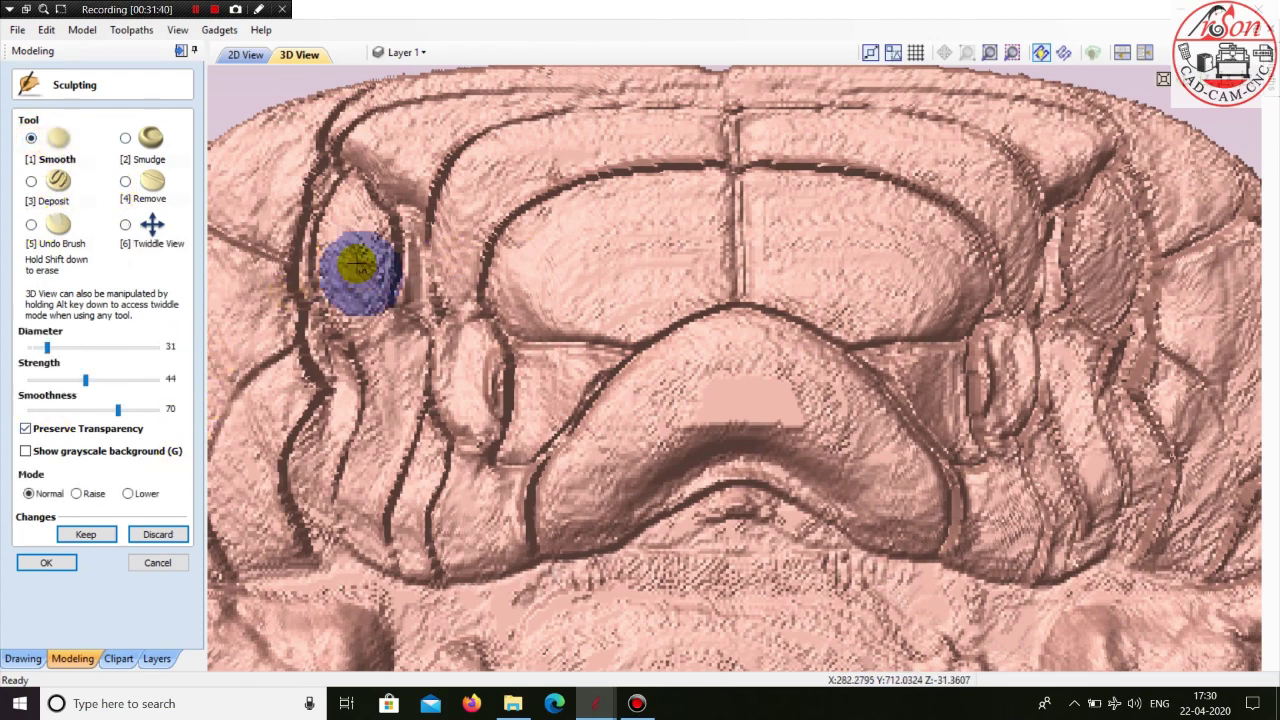
pyautogui.moveTo(346, 216); pyautogui.dragTo(342, 250)
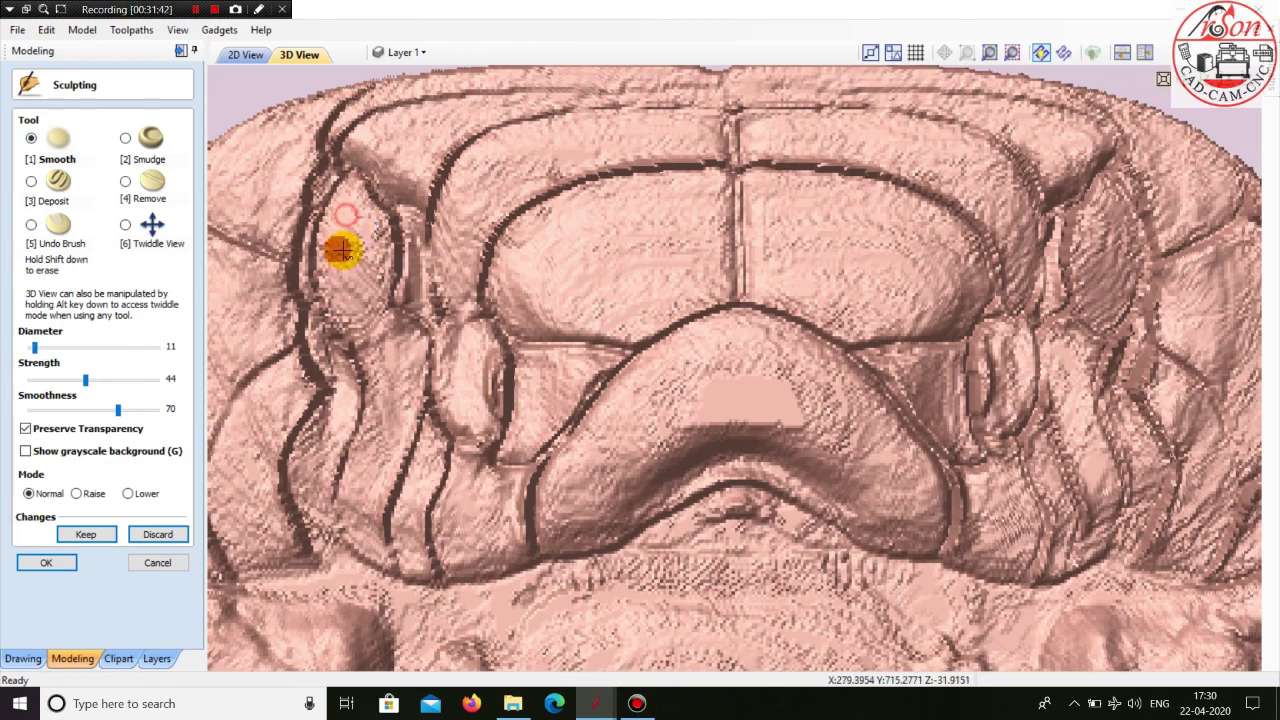
pyautogui.moveTo(348, 204); pyautogui.dragTo(361, 231)
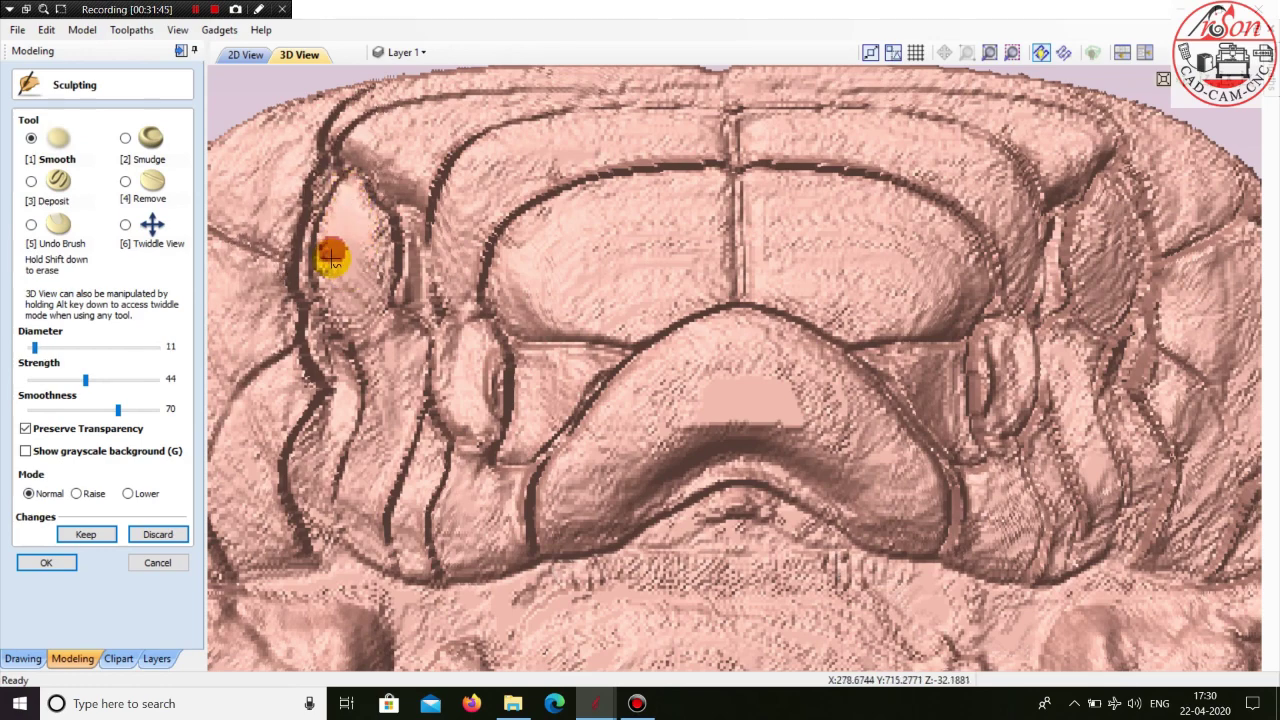
pyautogui.moveTo(350, 296)
pyautogui.mouseDown()
pyautogui.moveTo(377, 301)
pyautogui.moveTo(329, 229)
pyautogui.moveTo(343, 297)
pyautogui.moveTo(362, 205)
pyautogui.mouseUp()
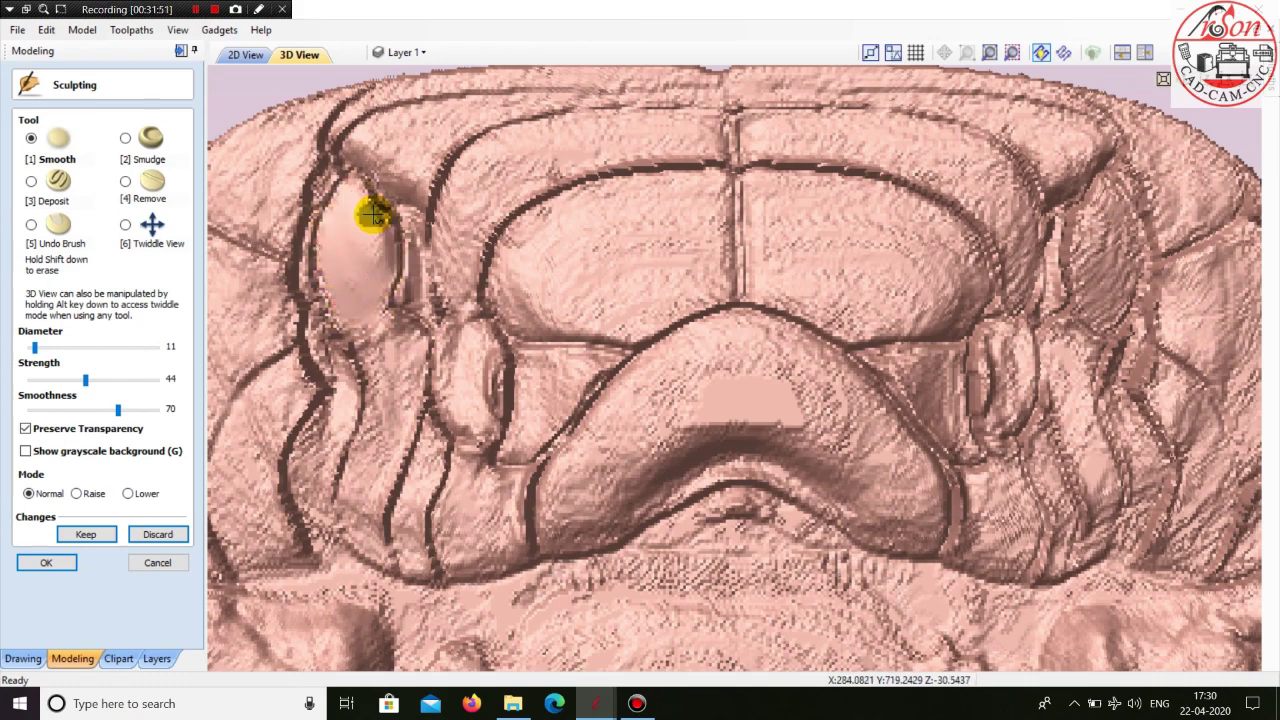
# - Smooth the left oval eye scale, and smudge the rough texture of the large left crown scale with a brush diameter of 25
pyautogui.moveTo(369, 218); pyautogui.dragTo(337, 290)
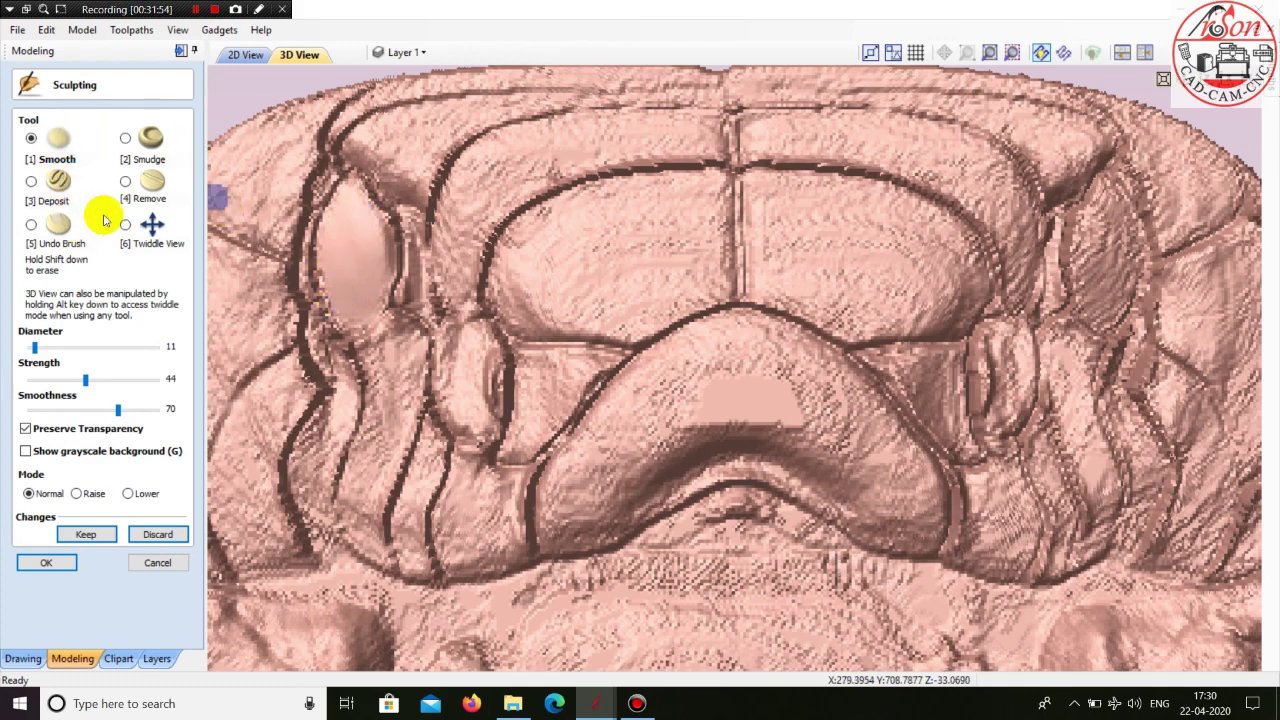
pyautogui.click(125, 140)
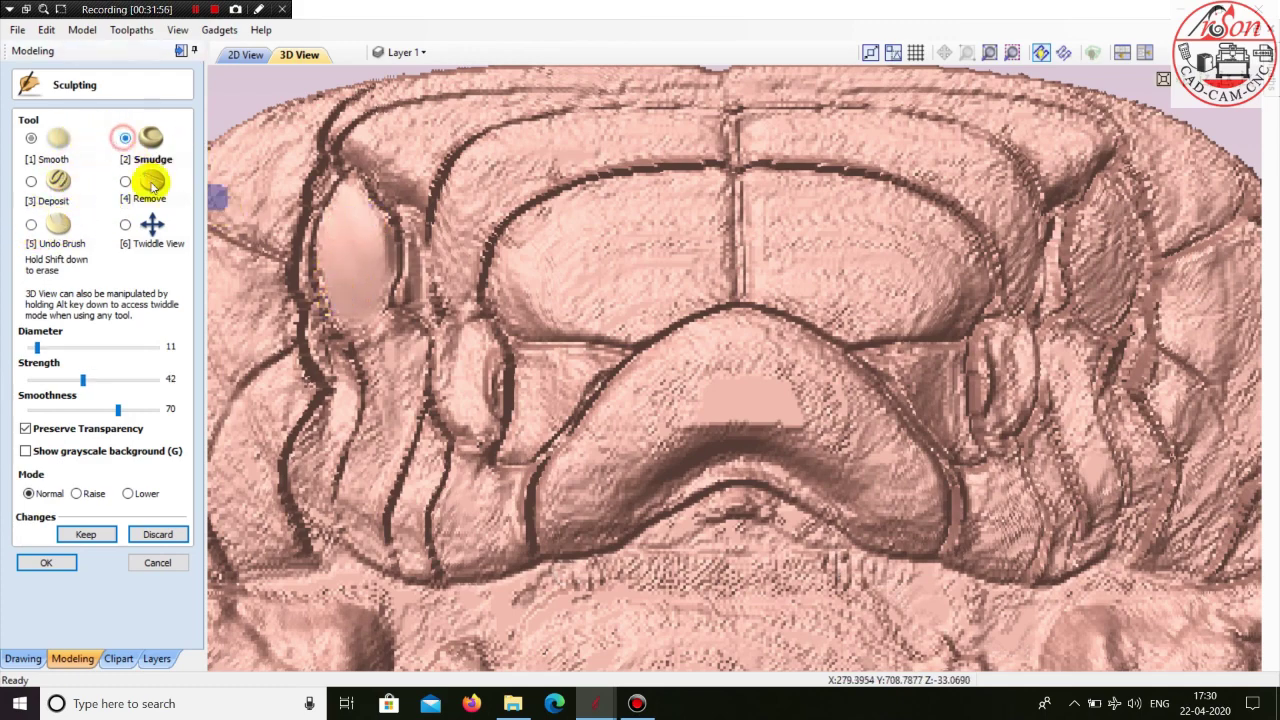
pyautogui.scroll(5, 688, 272)
pyautogui.moveTo(667, 241)
pyautogui.mouseDown()
pyautogui.moveTo(597, 246)
pyautogui.moveTo(668, 215)
pyautogui.moveTo(643, 171)
pyautogui.moveTo(586, 177)
pyautogui.moveTo(506, 223)
pyautogui.moveTo(487, 295)
pyautogui.mouseUp()
pyautogui.scroll(-2, 674, 211)
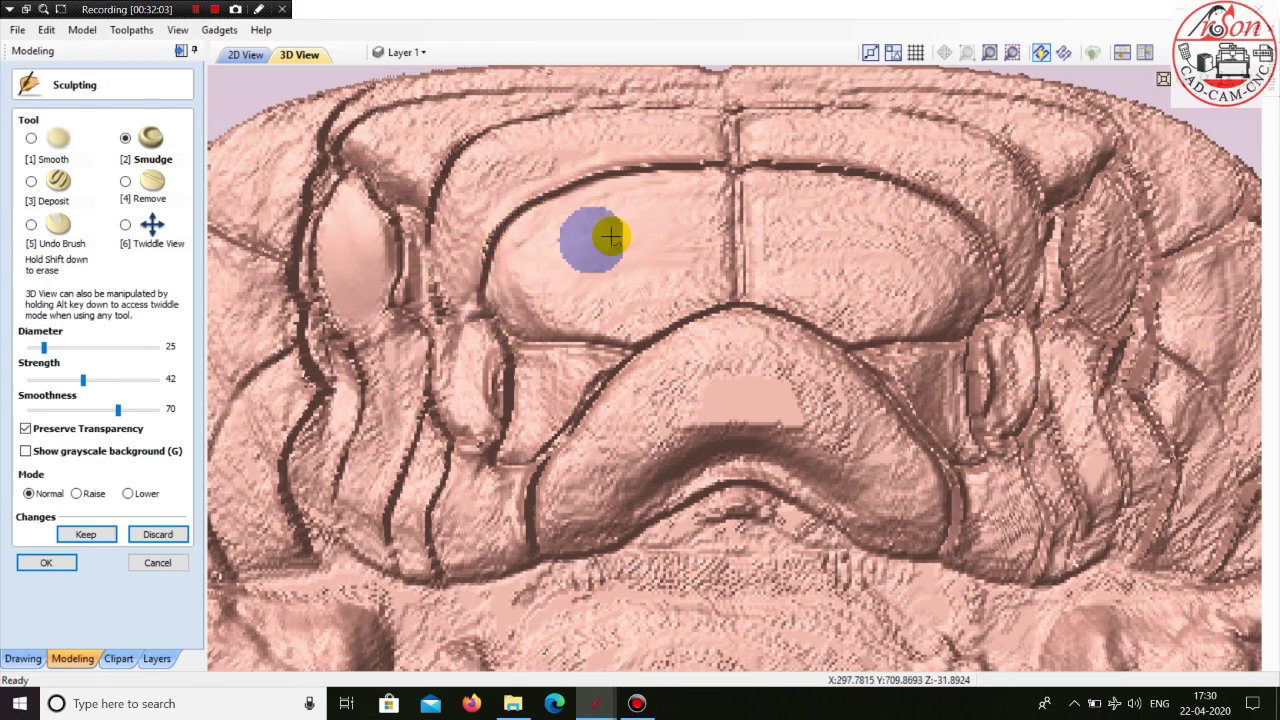
# - Try smoothing the groove above the large right crown scale, and restore the area with the Undo Brush
pyautogui.click(33, 141)
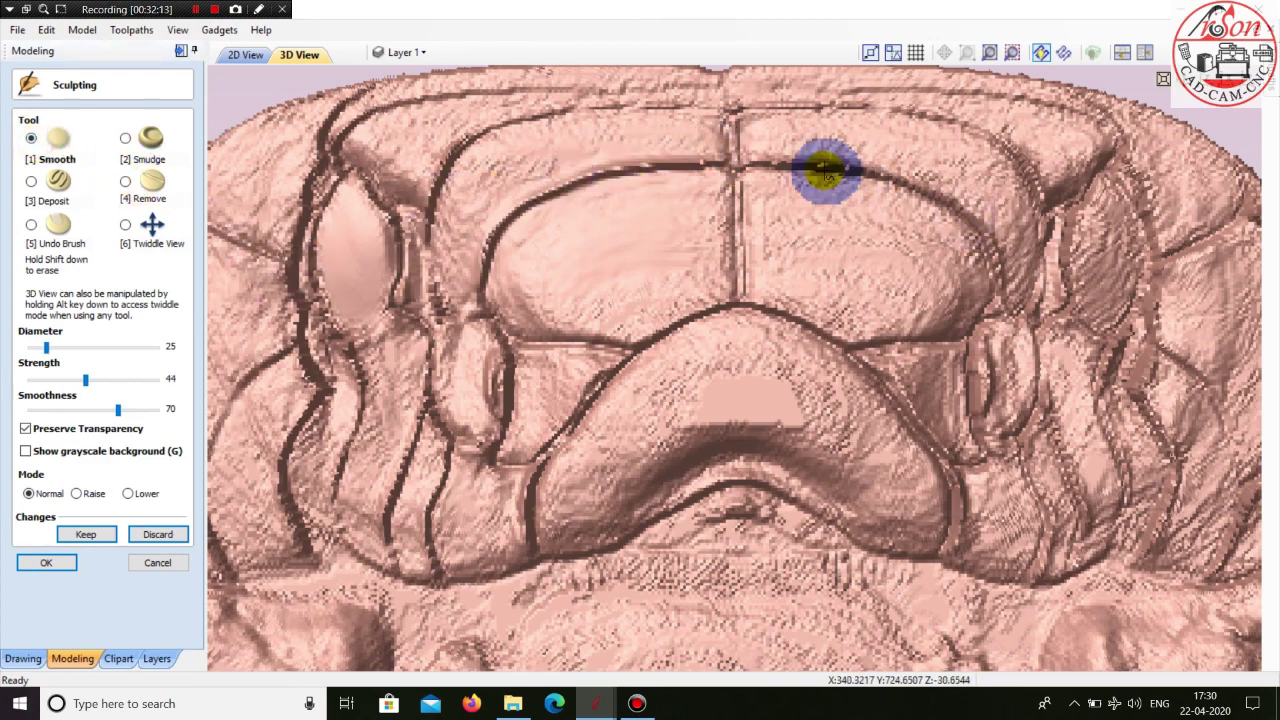
pyautogui.moveTo(799, 169); pyautogui.dragTo(944, 208)
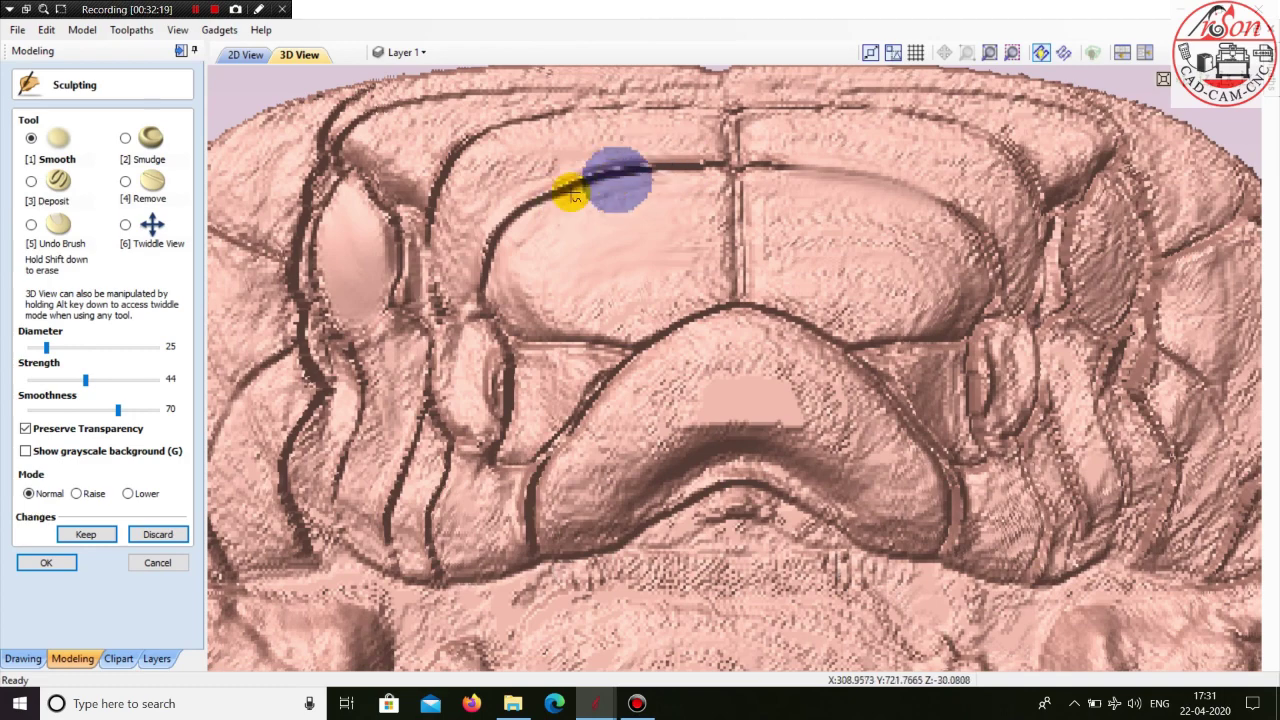
pyautogui.click(158, 536)
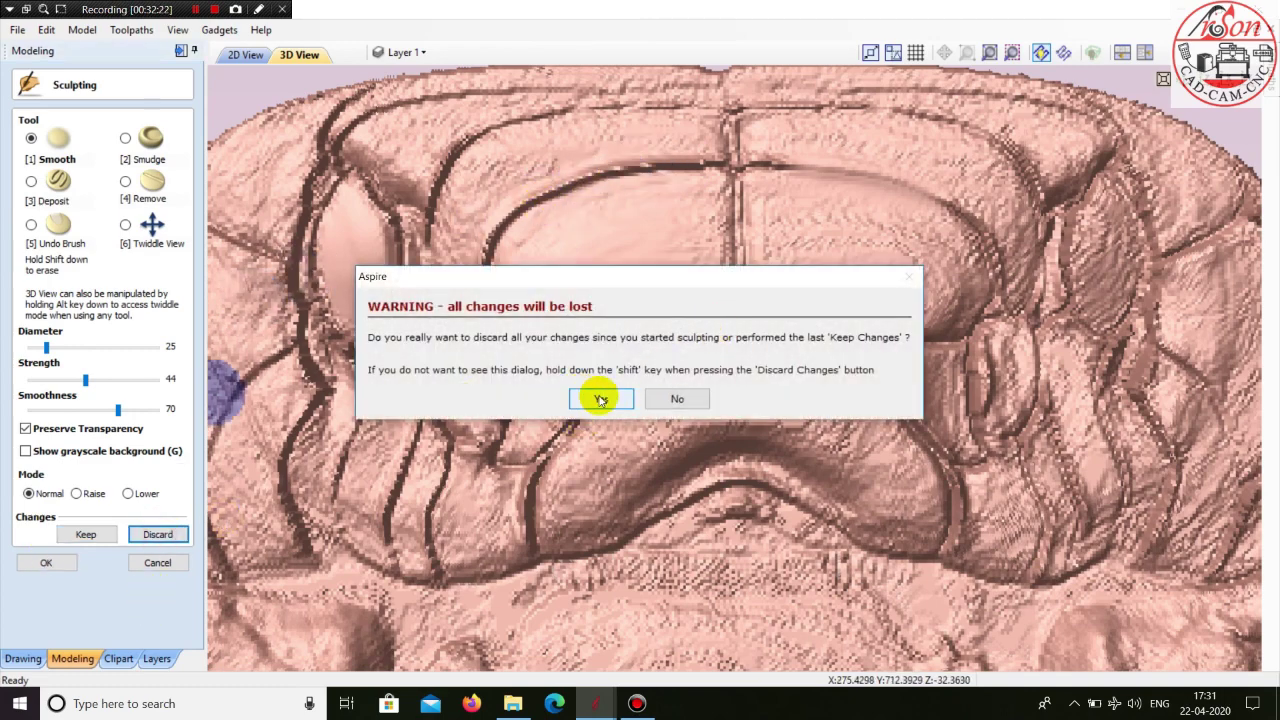
pyautogui.click(675, 398)
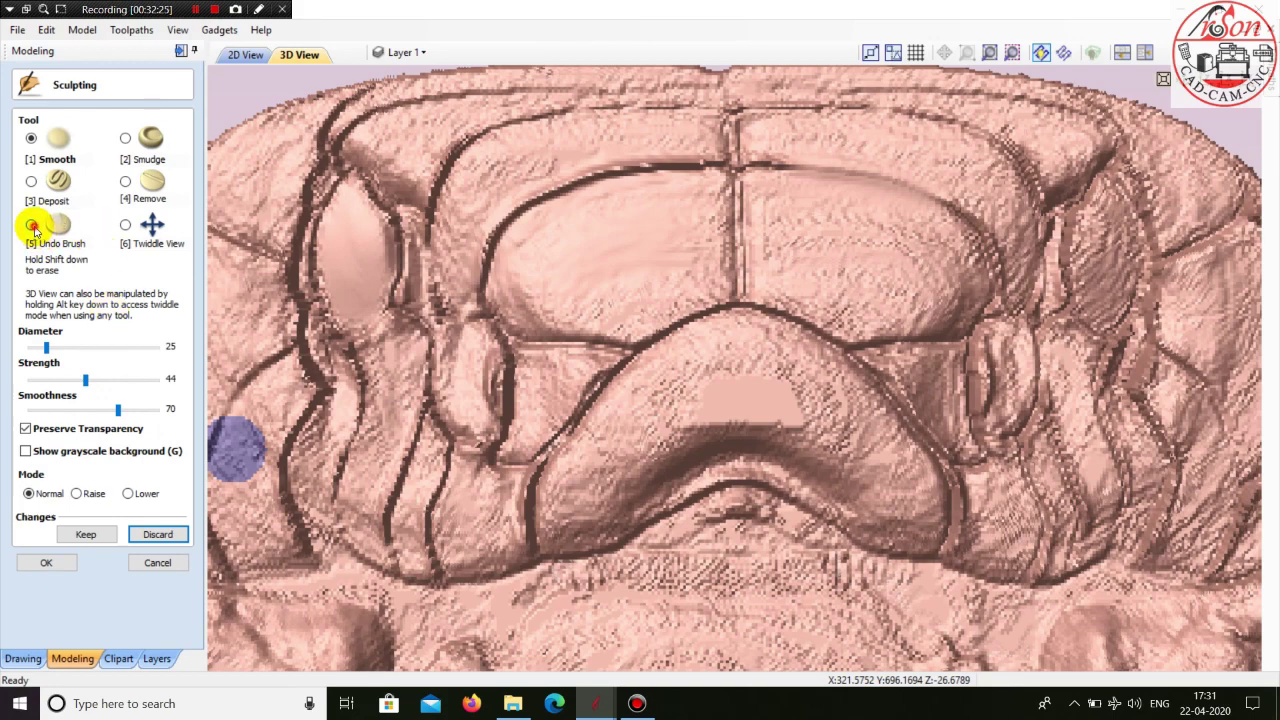
pyautogui.moveTo(951, 206)
pyautogui.mouseDown()
pyautogui.moveTo(783, 171)
pyautogui.moveTo(831, 149)
pyautogui.moveTo(935, 190)
pyautogui.moveTo(775, 183)
pyautogui.moveTo(883, 191)
pyautogui.moveTo(720, 263)
pyautogui.mouseUp()
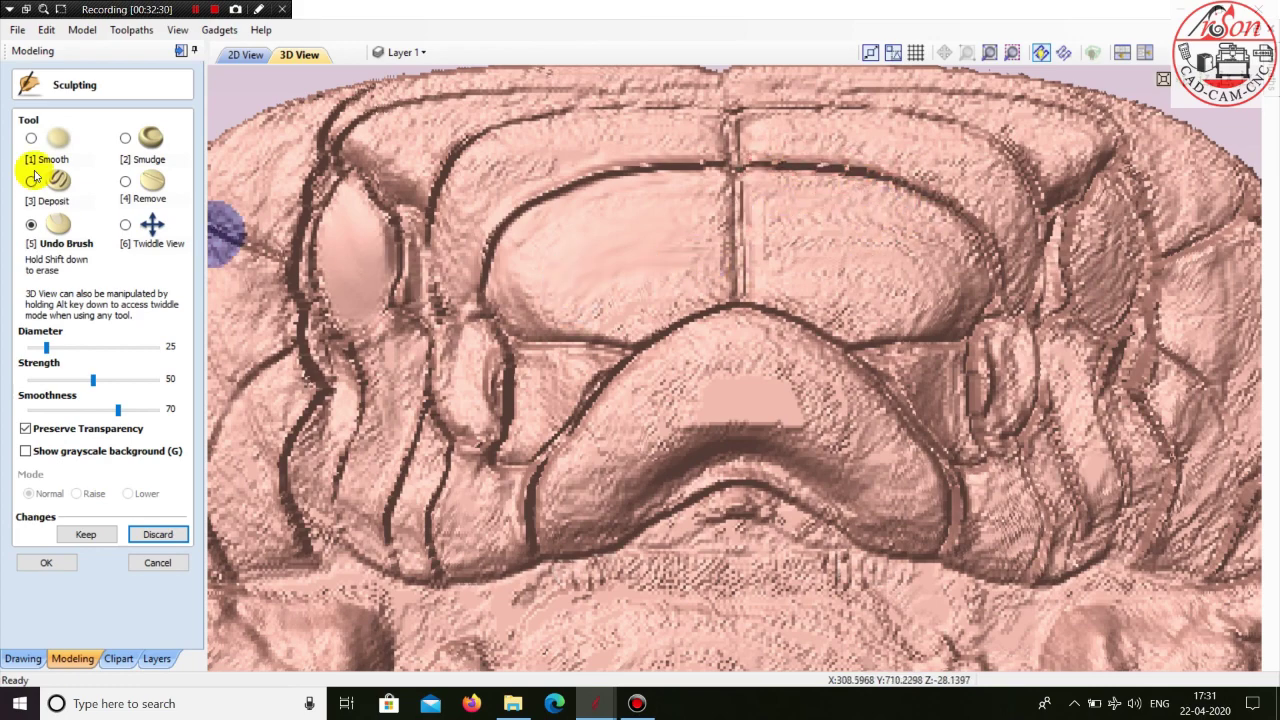
# - Smudge the rough texture of the left outer head band and the large left crown scale up to the centre groove
pyautogui.click(126, 140)
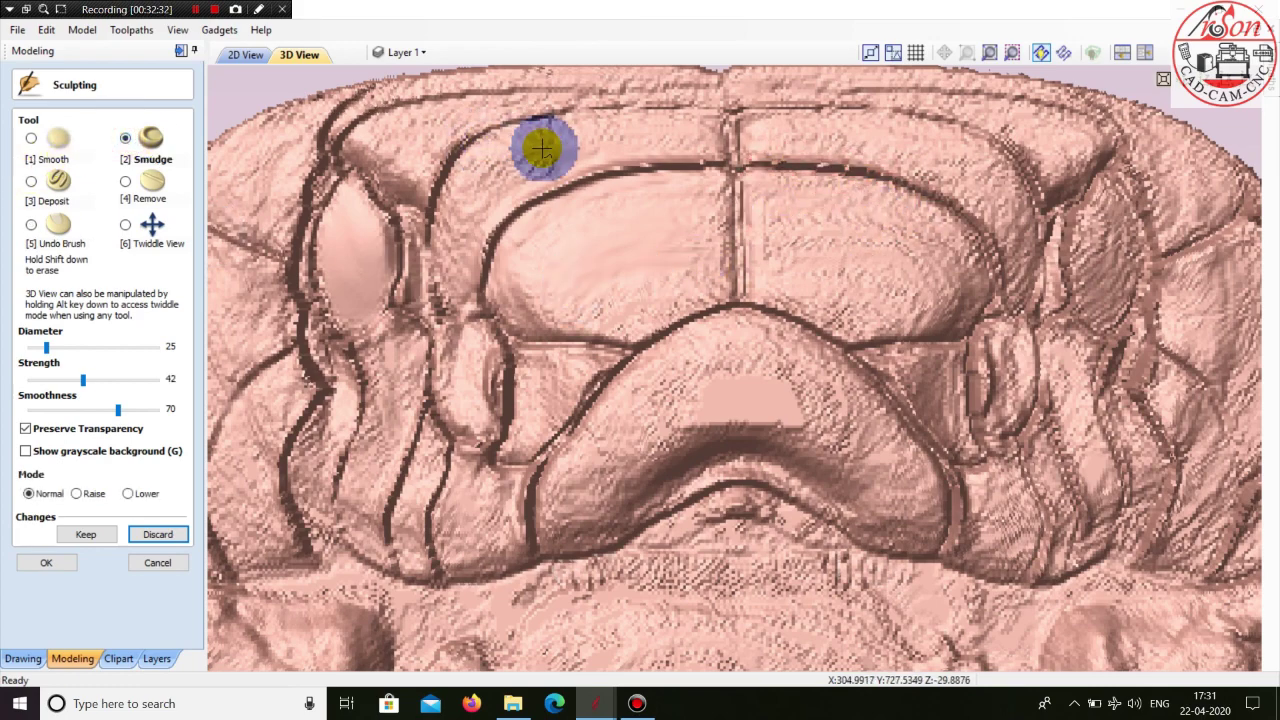
pyautogui.moveTo(543, 143)
pyautogui.mouseDown()
pyautogui.moveTo(451, 186)
pyautogui.moveTo(446, 271)
pyautogui.moveTo(491, 183)
pyautogui.moveTo(606, 114)
pyautogui.moveTo(709, 126)
pyautogui.moveTo(606, 126)
pyautogui.moveTo(481, 198)
pyautogui.moveTo(451, 286)
pyautogui.mouseUp()
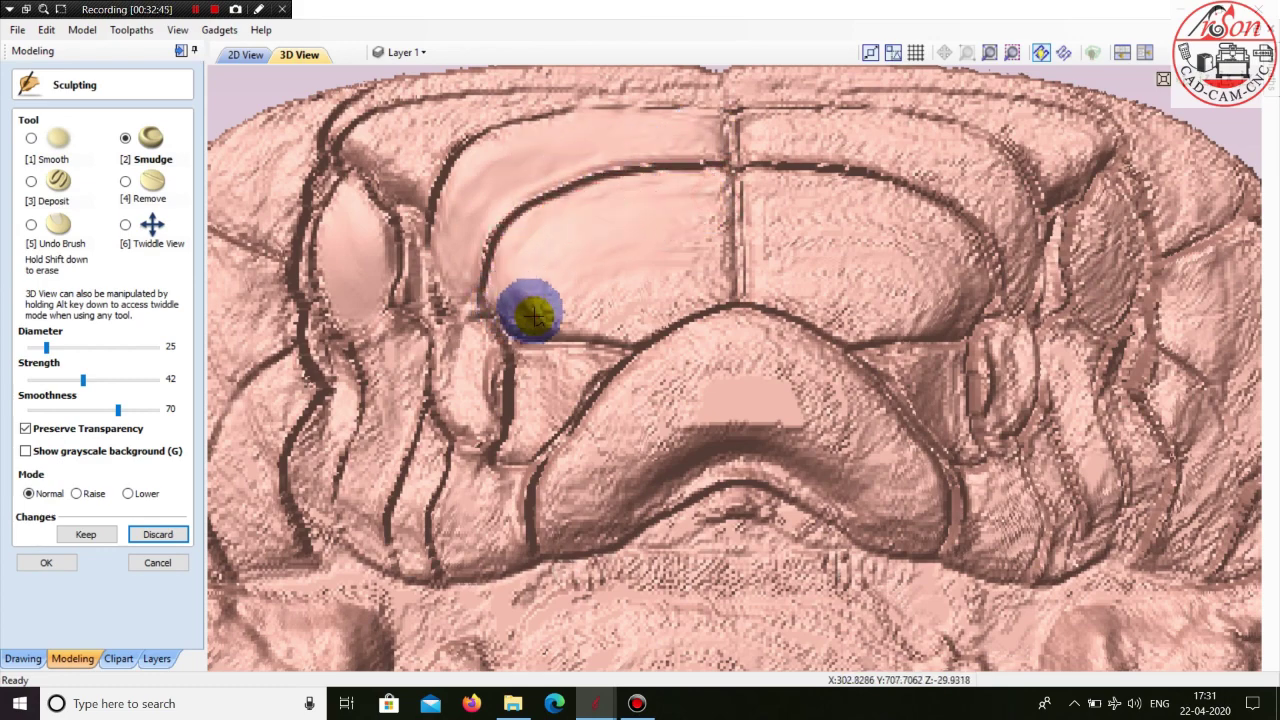
pyautogui.moveTo(540, 320)
pyautogui.mouseDown()
pyautogui.moveTo(634, 326)
pyautogui.moveTo(693, 292)
pyautogui.mouseUp()
pyautogui.moveTo(509, 304)
pyautogui.mouseDown()
pyautogui.moveTo(551, 305)
pyautogui.moveTo(688, 261)
pyautogui.mouseUp()
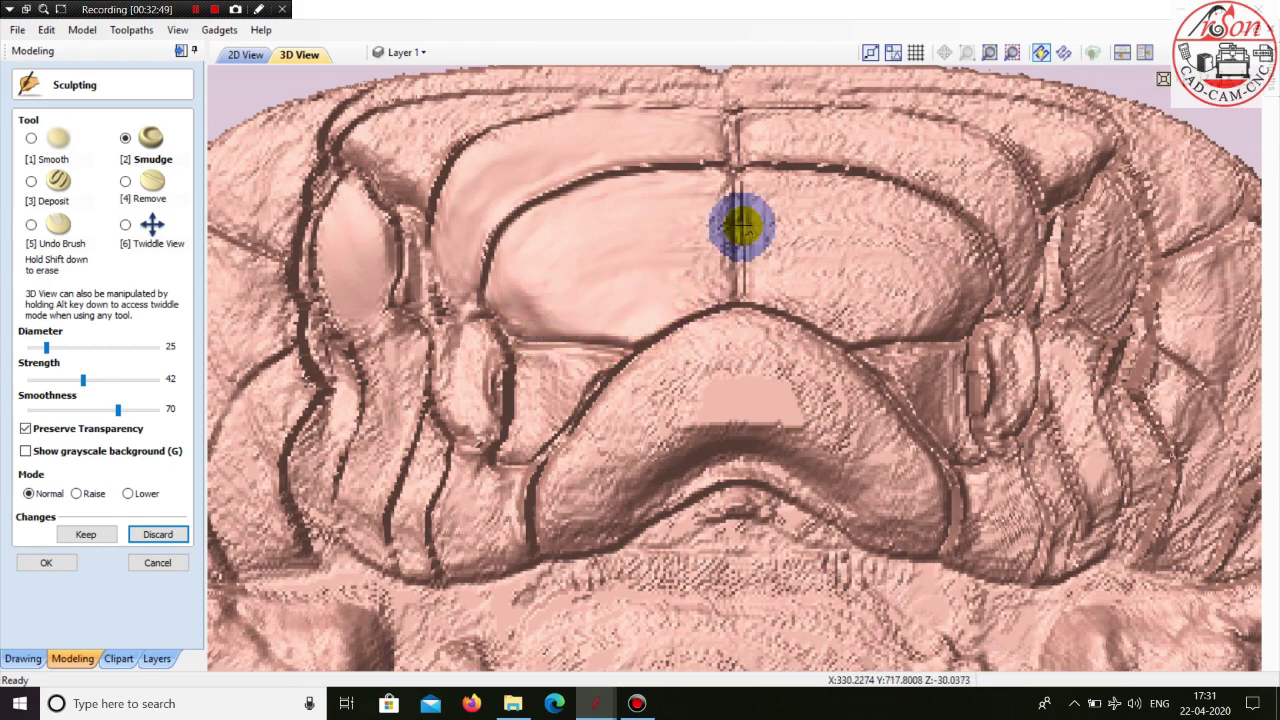
pyautogui.moveTo(734, 192); pyautogui.dragTo(731, 290)
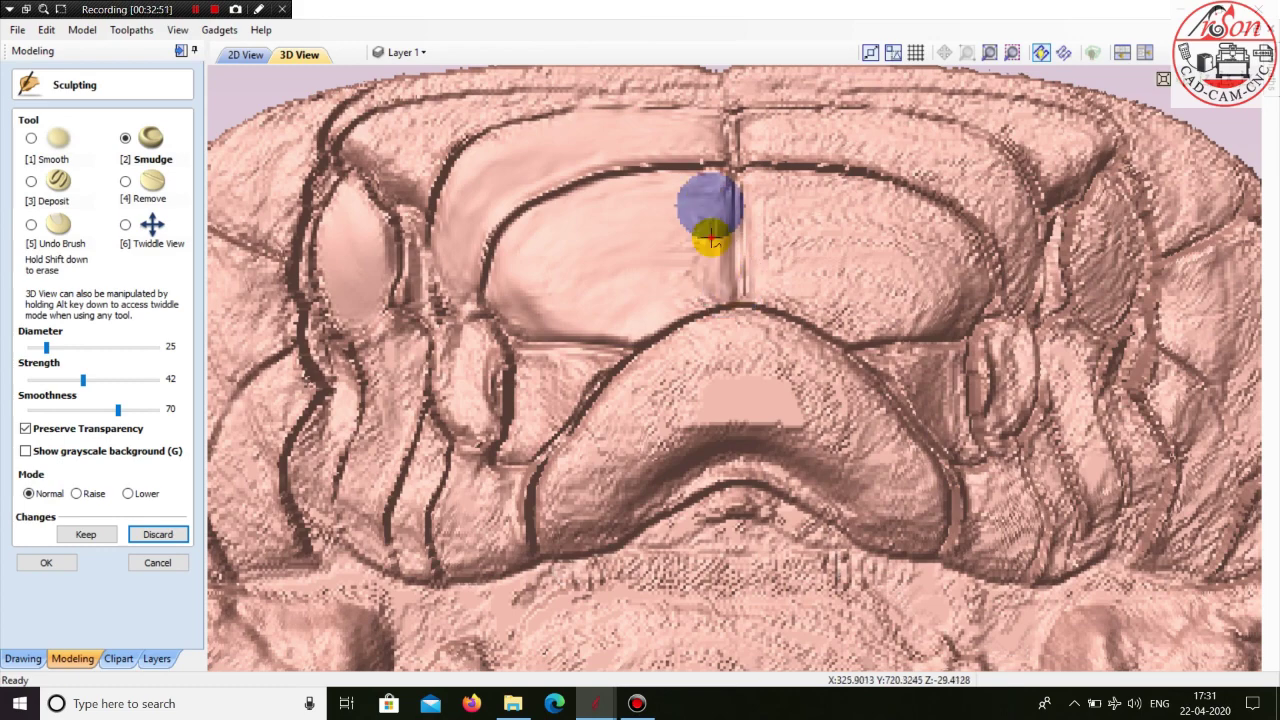
pyautogui.moveTo(711, 238)
pyautogui.mouseDown()
pyautogui.moveTo(691, 300)
pyautogui.moveTo(694, 266)
pyautogui.mouseUp()
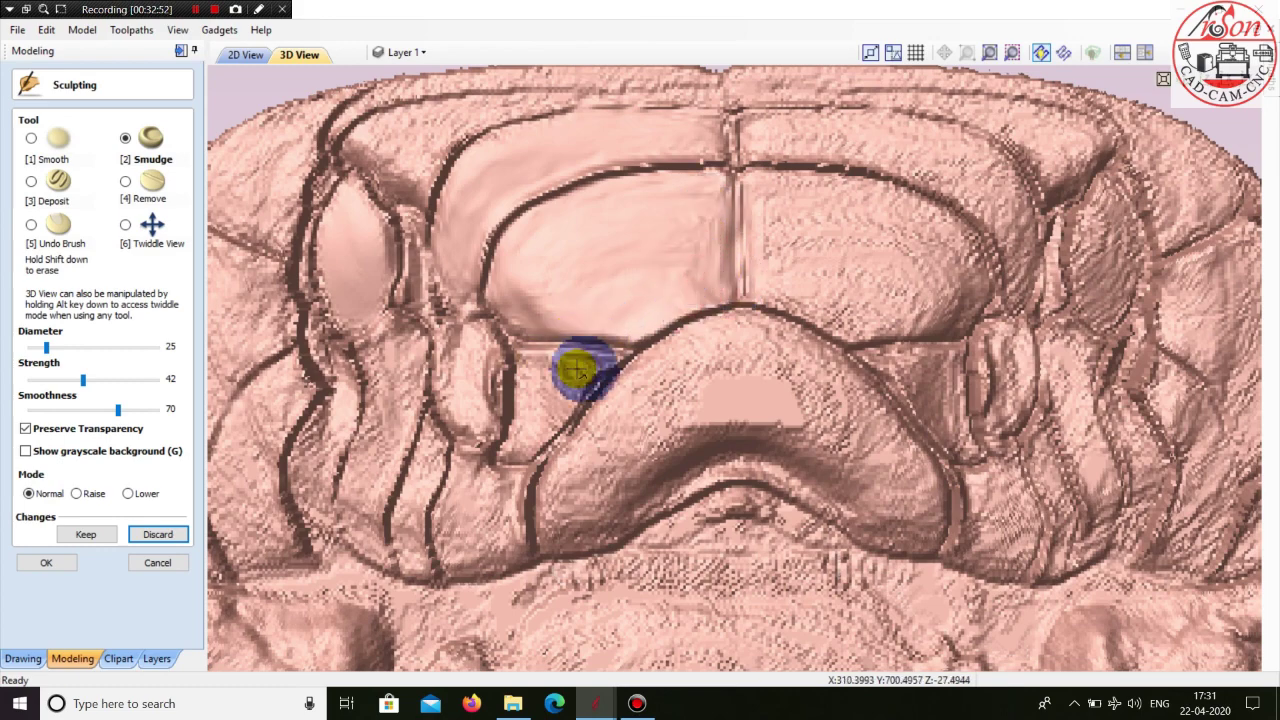
# - Smudge the small scales beside the left of the snout, keep the changes and finish sculpting
pyautogui.moveTo(577, 371)
pyautogui.mouseDown()
pyautogui.moveTo(543, 394)
pyautogui.moveTo(534, 380)
pyautogui.moveTo(529, 434)
pyautogui.moveTo(585, 375)
pyautogui.moveTo(520, 366)
pyautogui.moveTo(556, 420)
pyautogui.mouseUp()
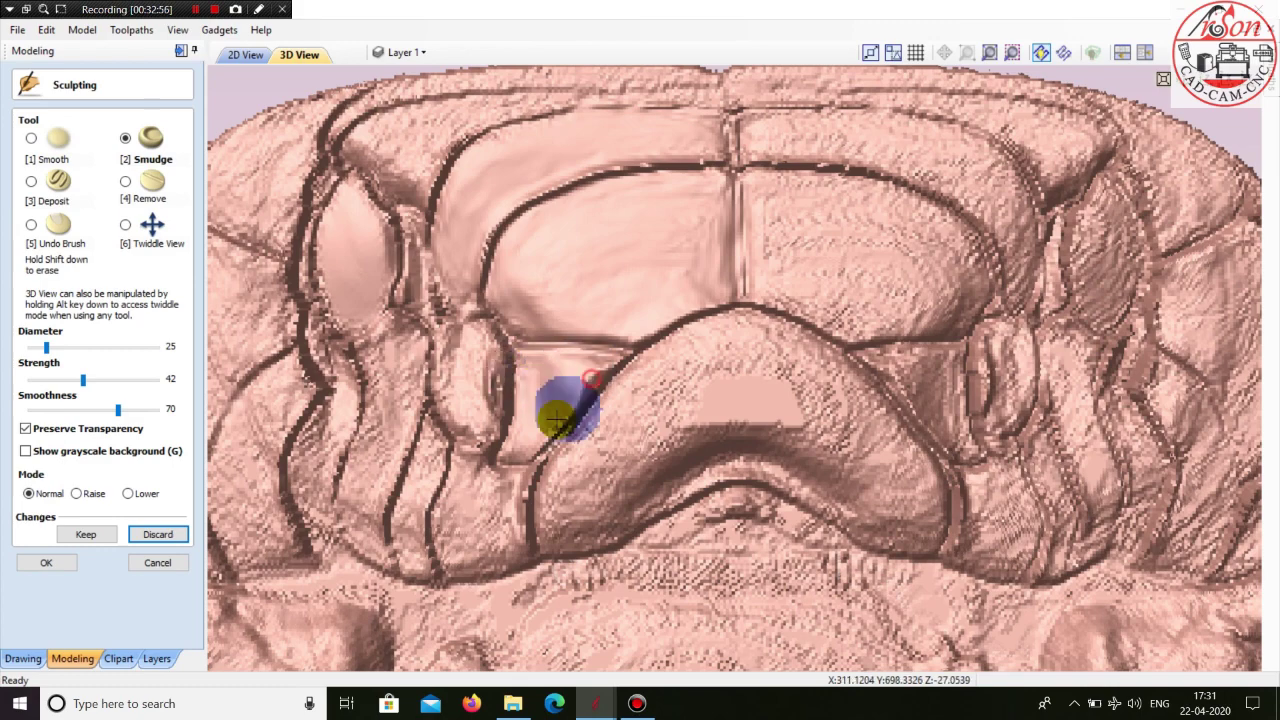
pyautogui.moveTo(471, 337)
pyautogui.mouseDown()
pyautogui.moveTo(482, 405)
pyautogui.moveTo(500, 363)
pyautogui.moveTo(486, 455)
pyautogui.moveTo(451, 357)
pyautogui.moveTo(452, 405)
pyautogui.moveTo(449, 334)
pyautogui.moveTo(486, 343)
pyautogui.moveTo(451, 457)
pyautogui.moveTo(435, 455)
pyautogui.mouseUp()
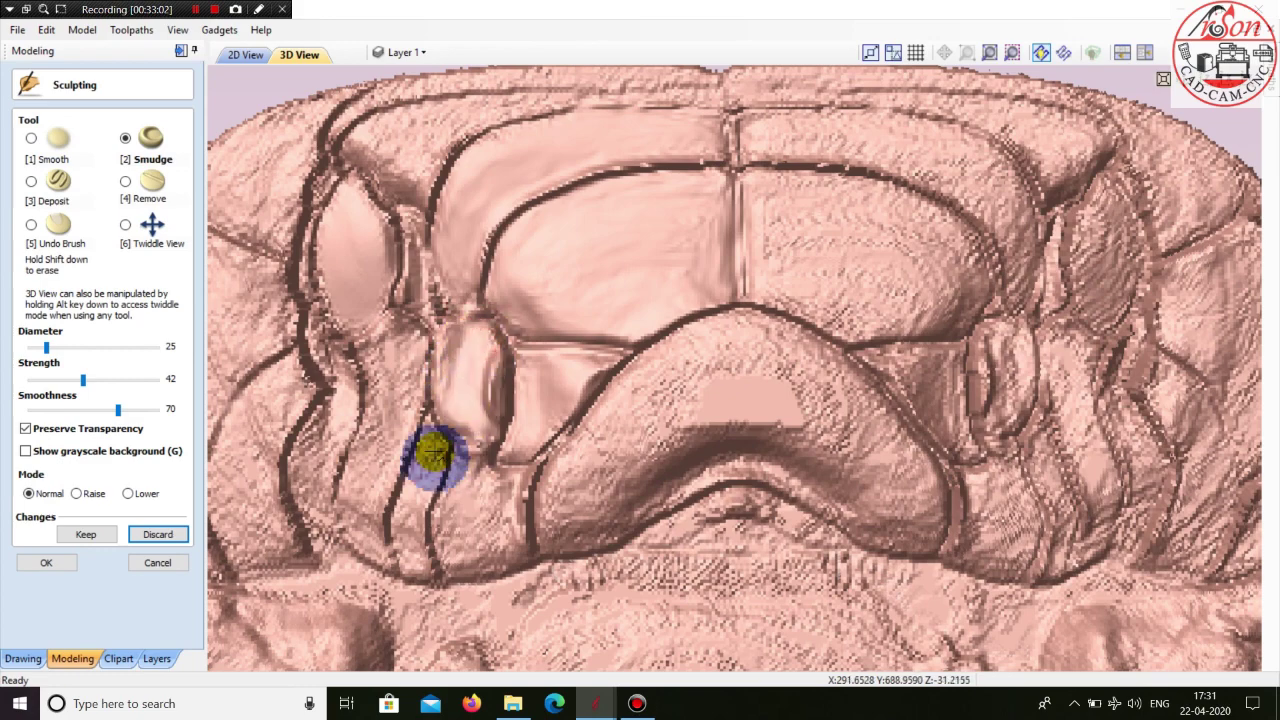
pyautogui.click(85, 535)
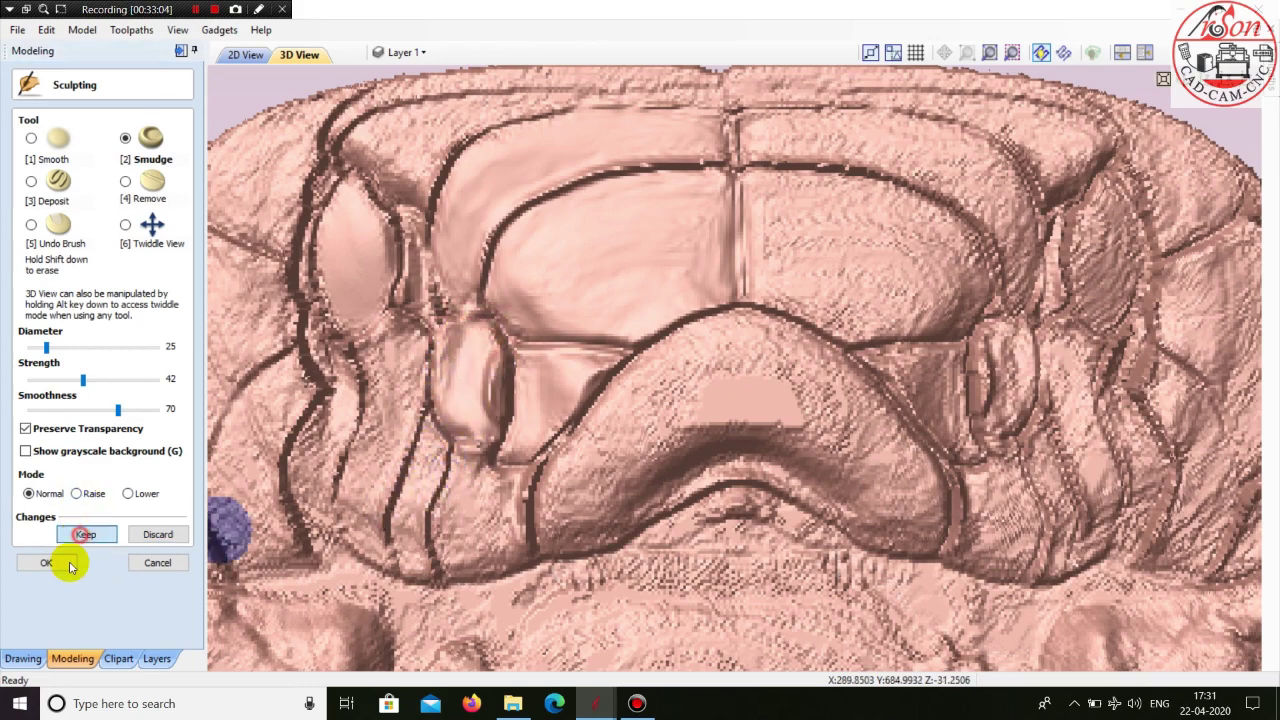
pyautogui.click(50, 563)
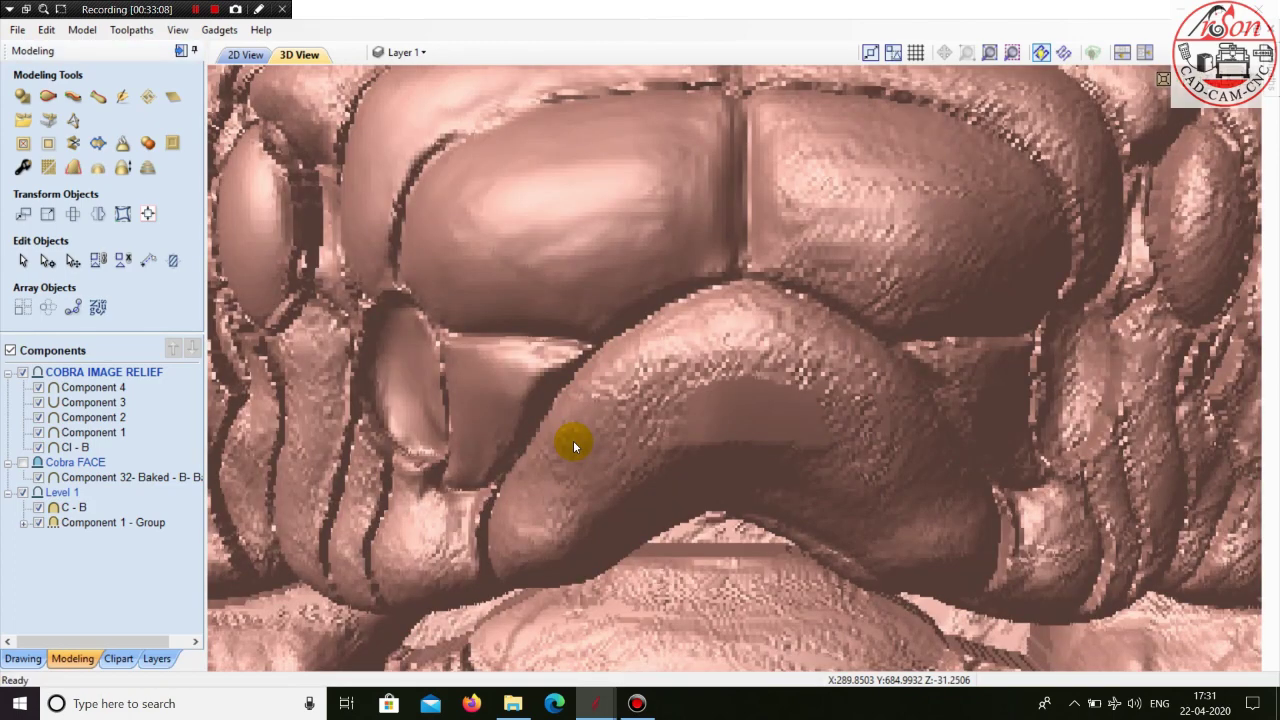
# - Examine the sculpted head scales and the whole cobra relief up close and from different angles
pyautogui.moveTo(573, 446); pyautogui.dragTo(701, 396)
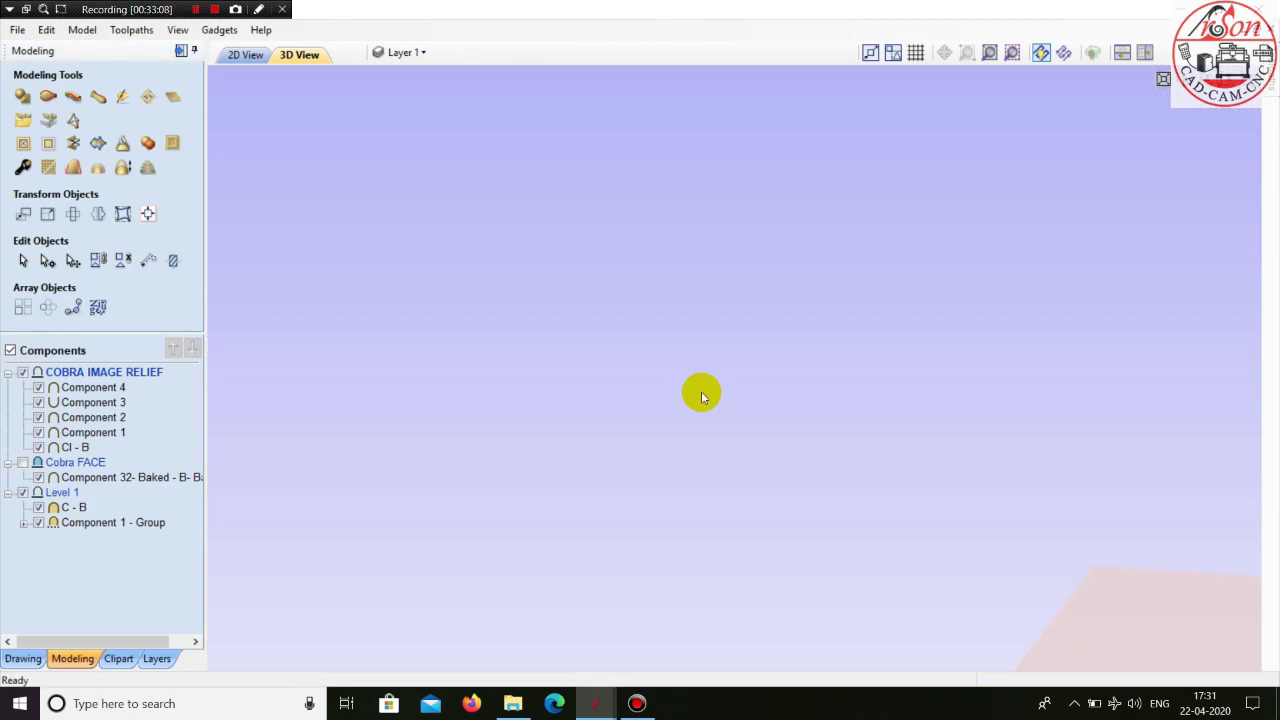
pyautogui.doubleClick(822, 191)
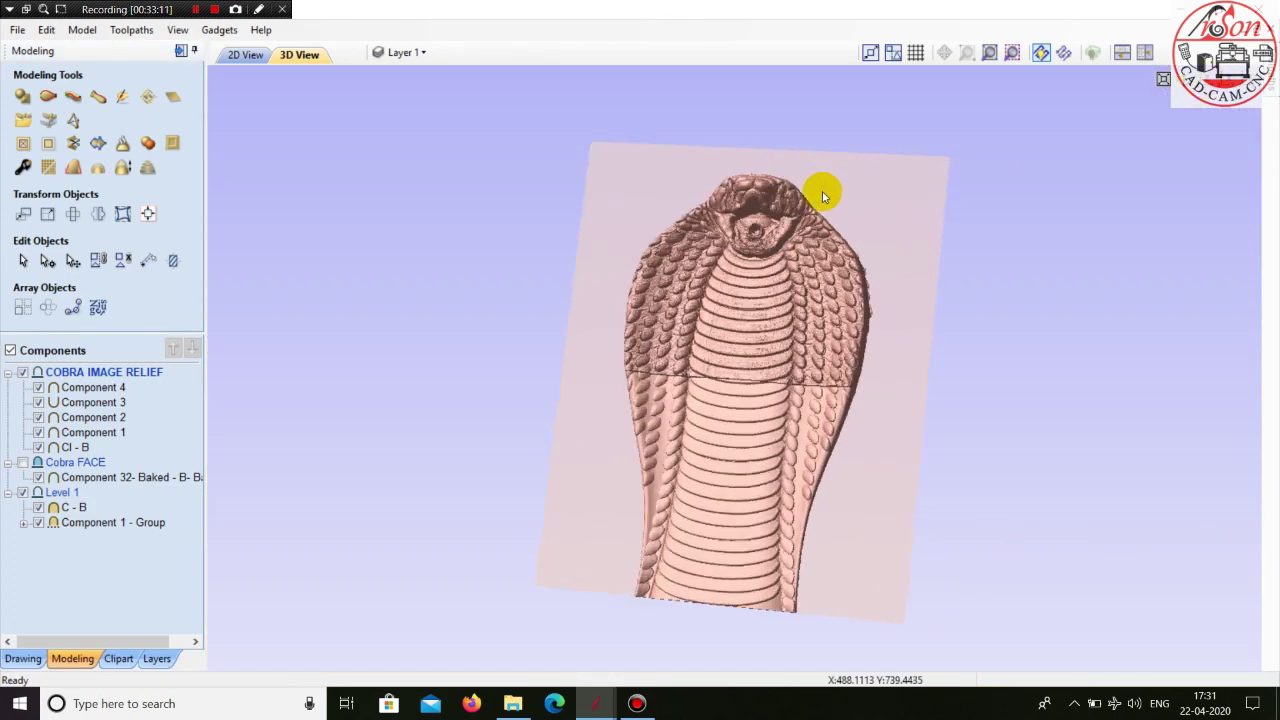
pyautogui.moveTo(778, 302); pyautogui.dragTo(783, 461, button='middle')
pyautogui.scroll(3, 745, 270)
pyautogui.scroll(4, 742, 268)
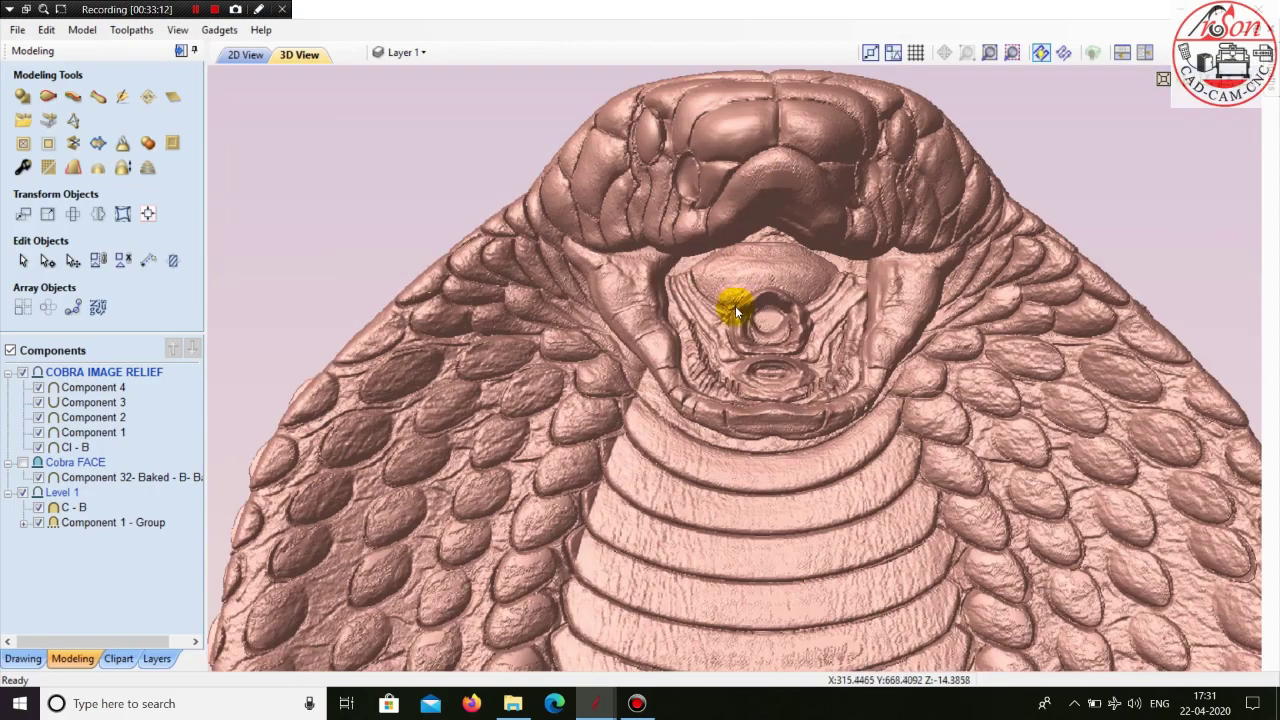
pyautogui.moveTo(737, 300); pyautogui.dragTo(746, 368, button='middle')
pyautogui.scroll(3, 754, 264)
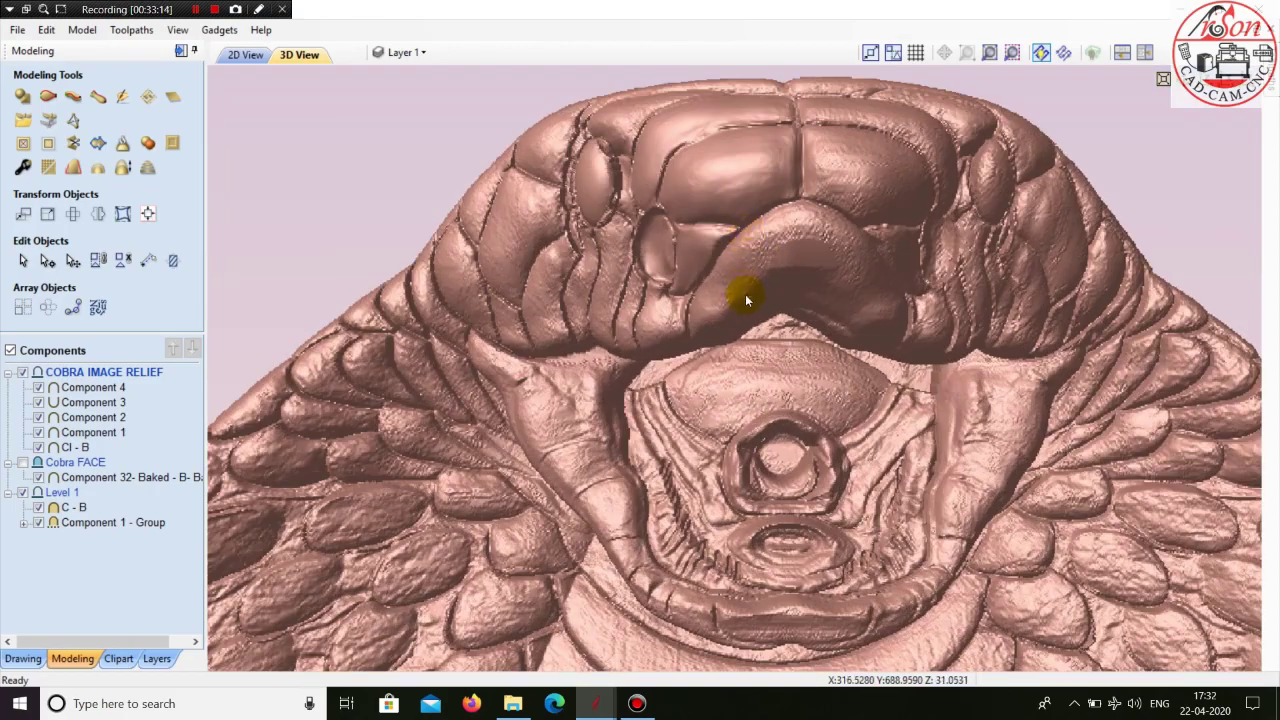
pyautogui.scroll(-6, 743, 289)
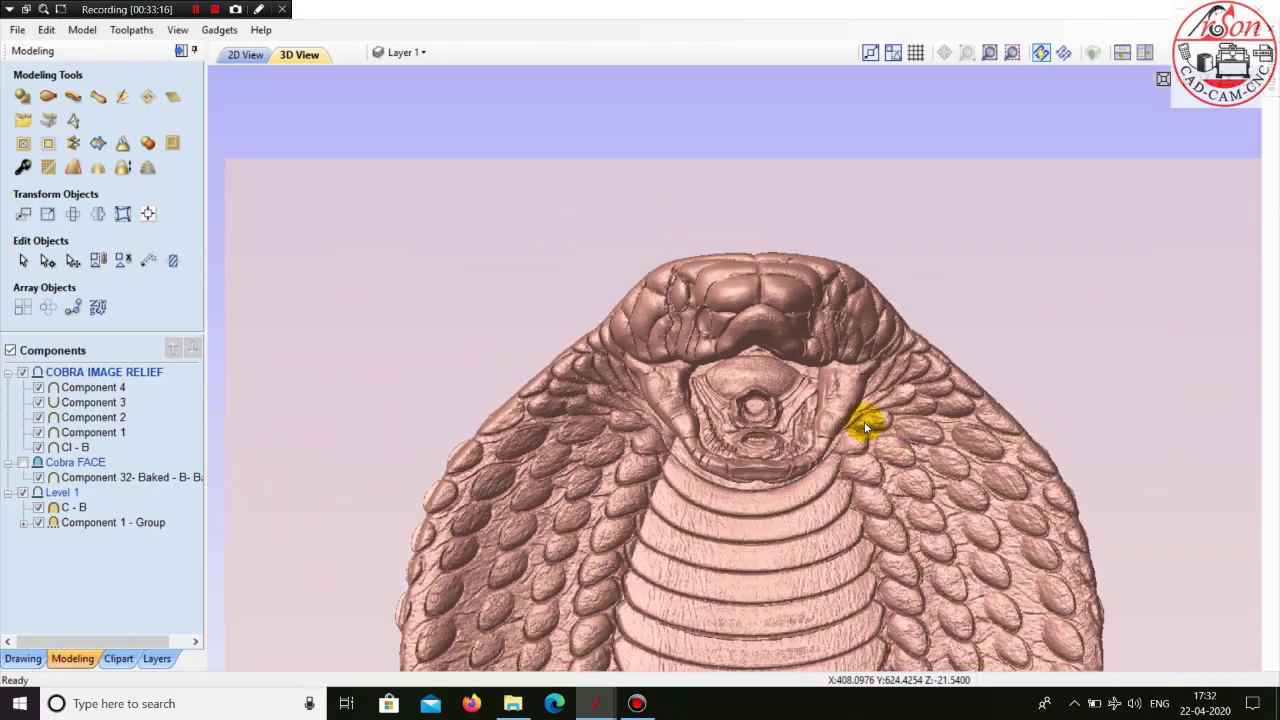
pyautogui.moveTo(866, 428); pyautogui.dragTo(788, 218, button='middle')
# - Reopen Sculpting on the cobra relief and inspect the belly bands, side scales and head in Twiddle View
pyautogui.moveTo(900, 420); pyautogui.dragTo(870, 390)
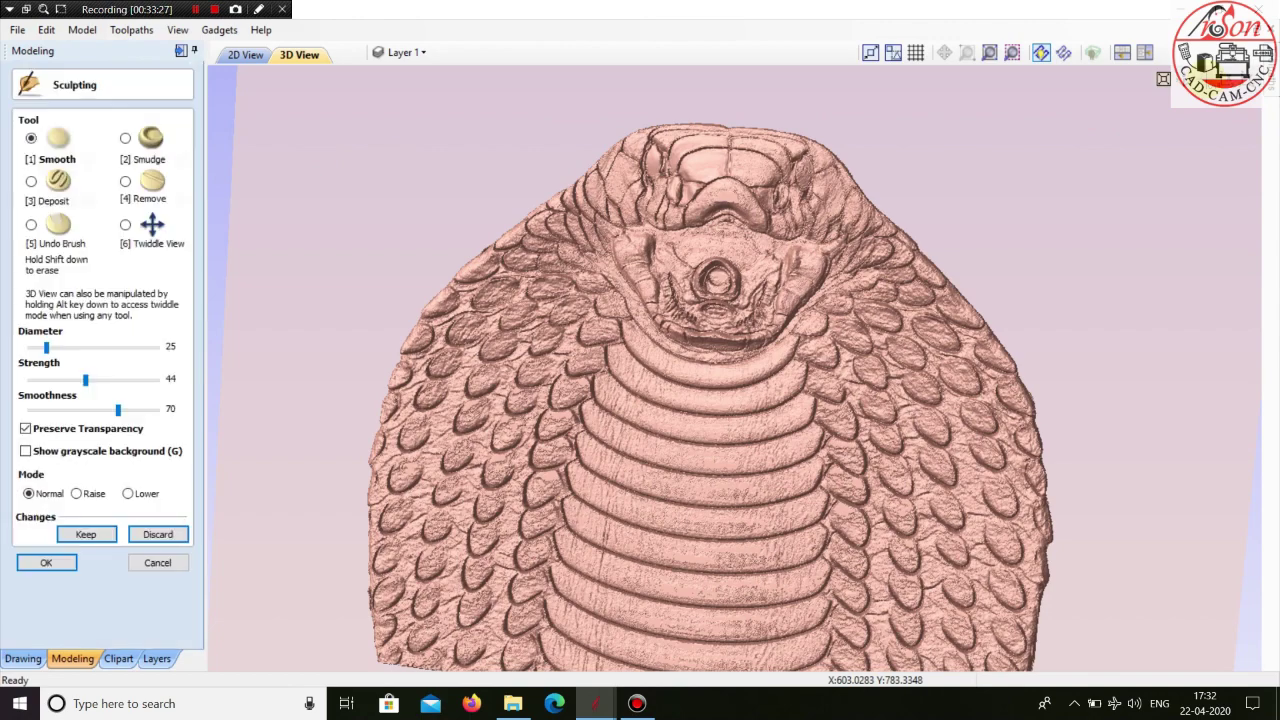
pyautogui.click(1201, 80)
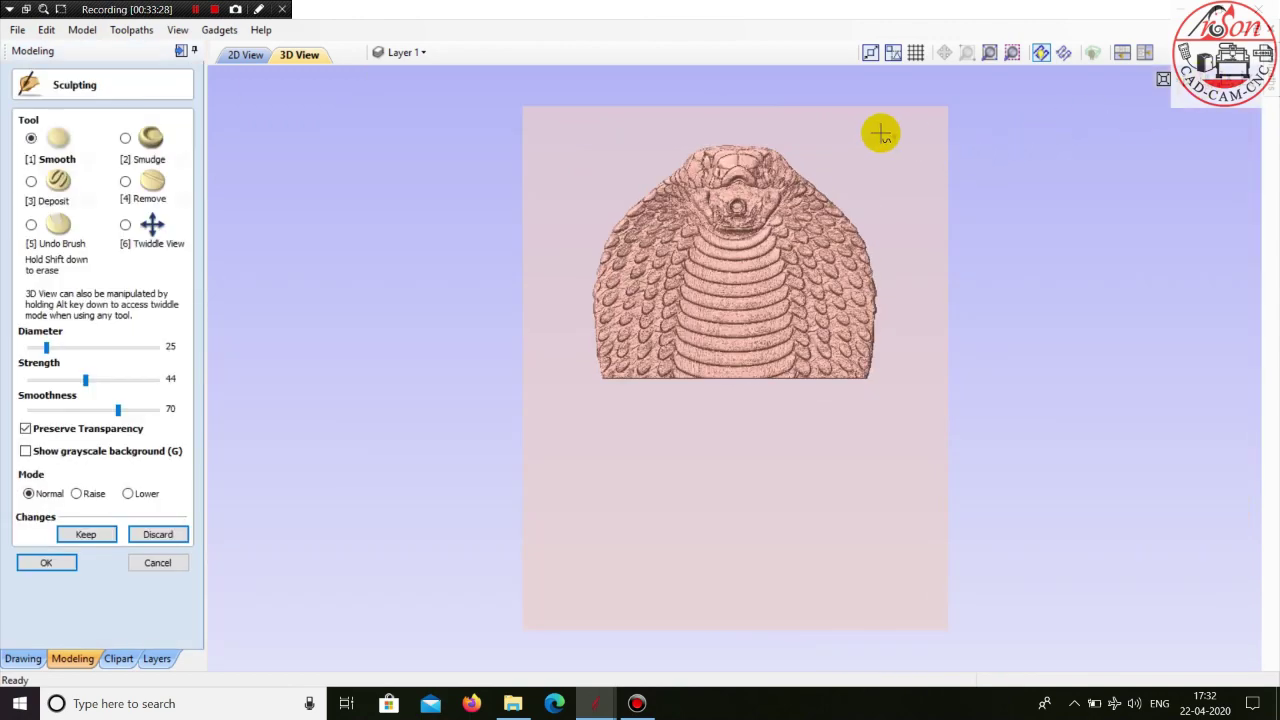
pyautogui.click(124, 224)
pyautogui.scroll(5, 590, 163)
pyautogui.scroll(5, 677, 360)
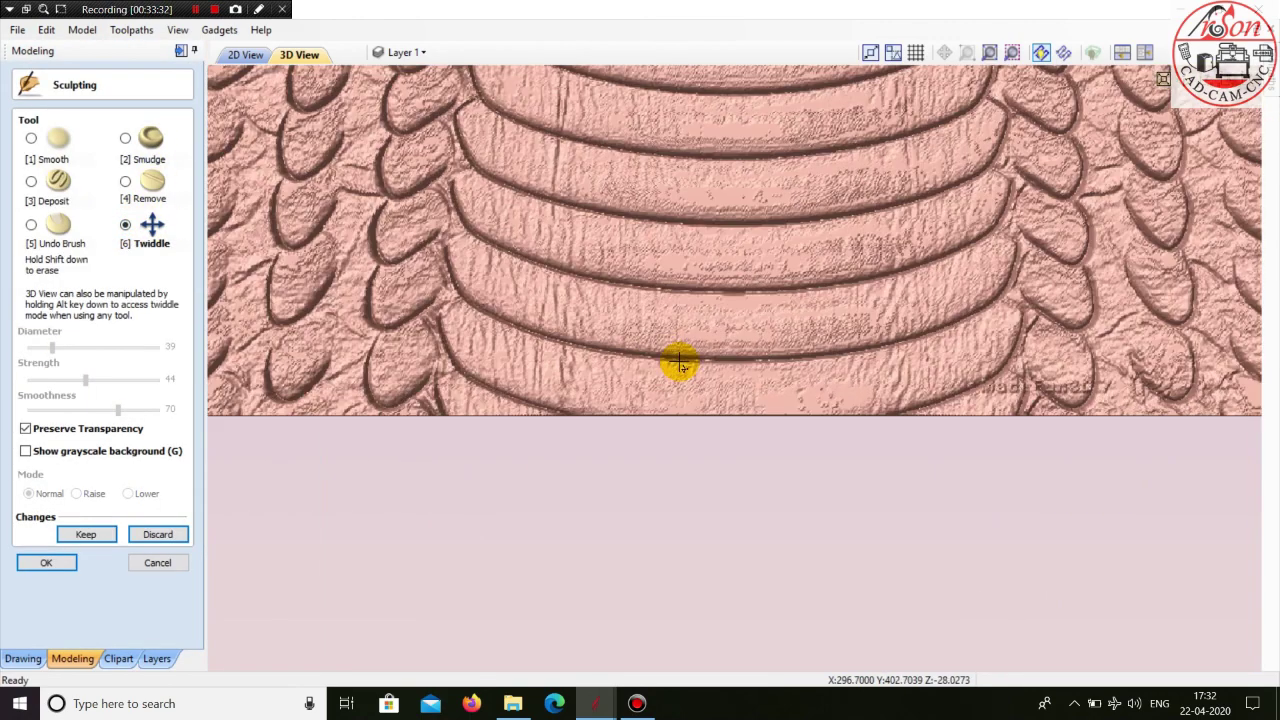
pyautogui.scroll(-5, 677, 329)
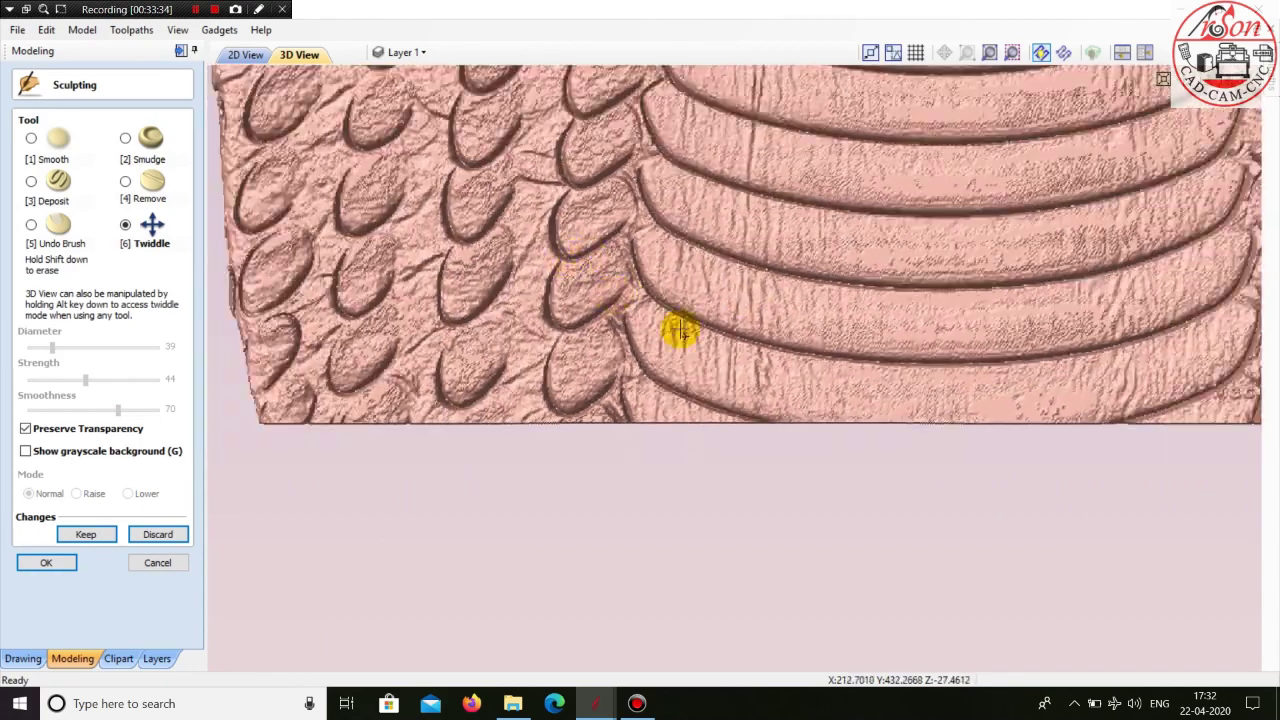
pyautogui.scroll(2, 680, 300)
pyautogui.scroll(-8, 650, 340)
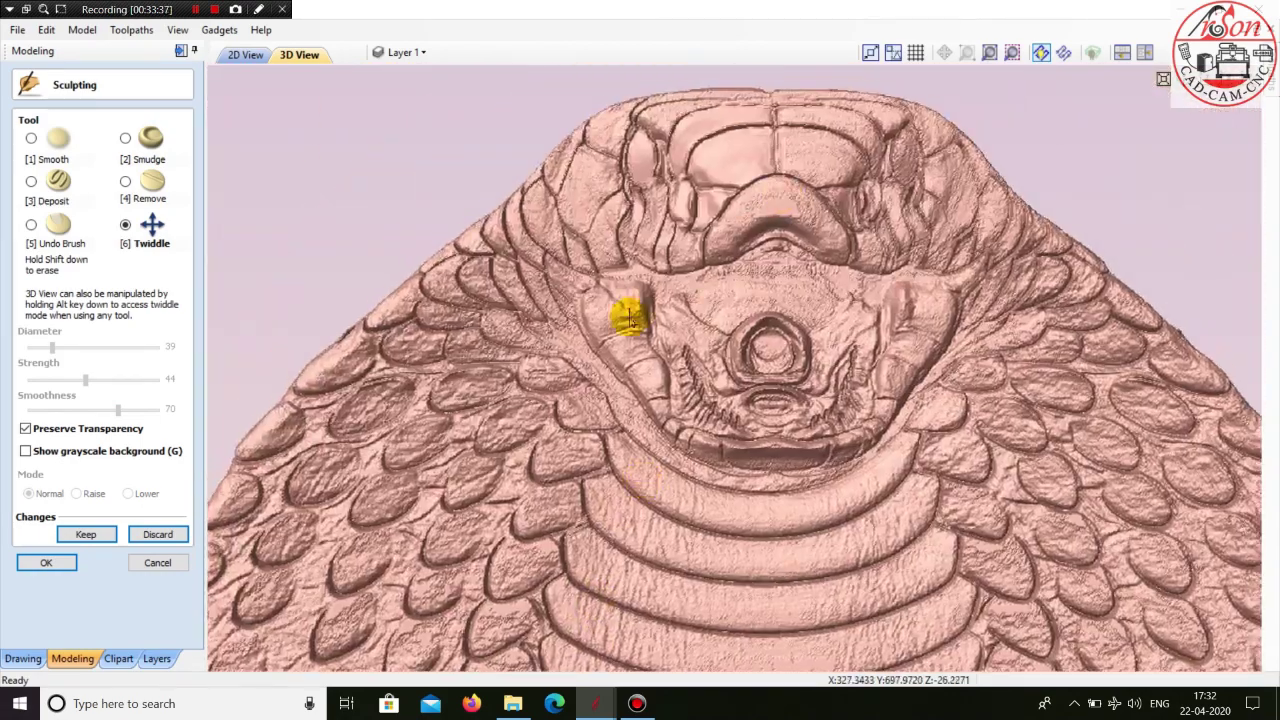
pyautogui.moveTo(630, 318); pyautogui.dragTo(475, 440, button='middle')
pyautogui.scroll(2, 604, 199)
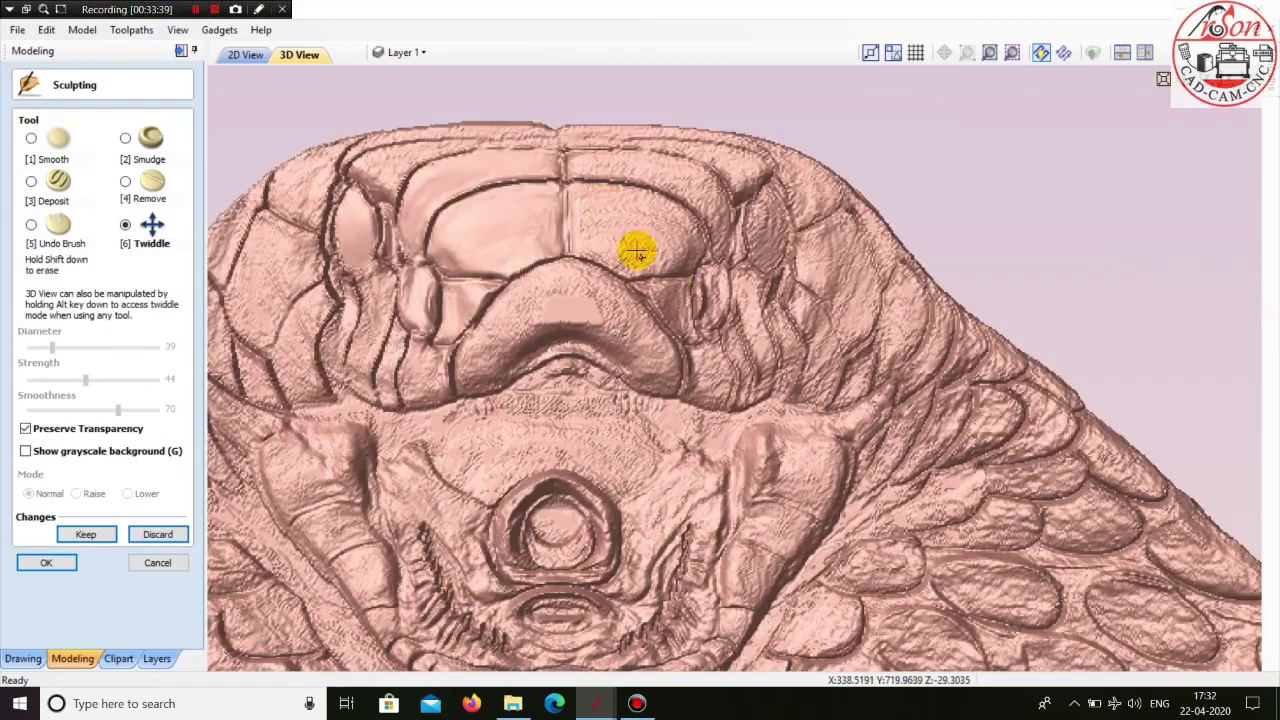
pyautogui.moveTo(637, 249); pyautogui.dragTo(865, 408, button='middle')
pyautogui.scroll(4, 726, 414)
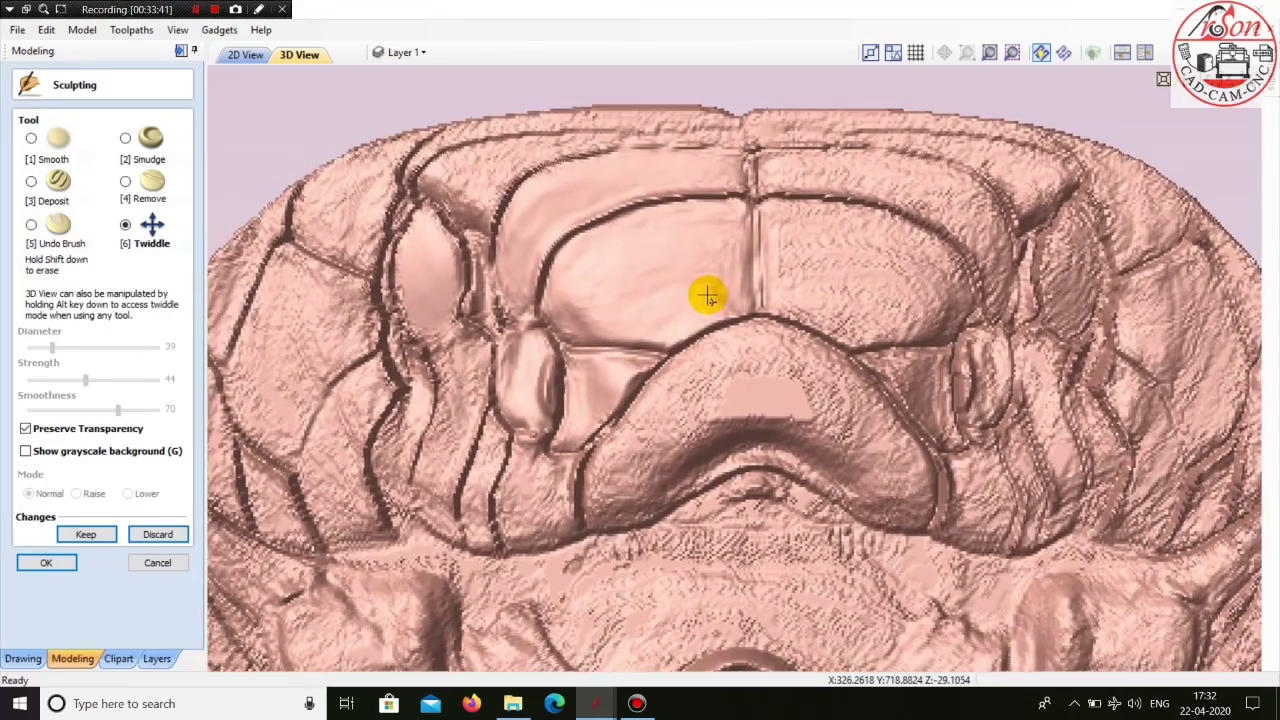
pyautogui.moveTo(708, 295); pyautogui.dragTo(704, 313, button='middle')
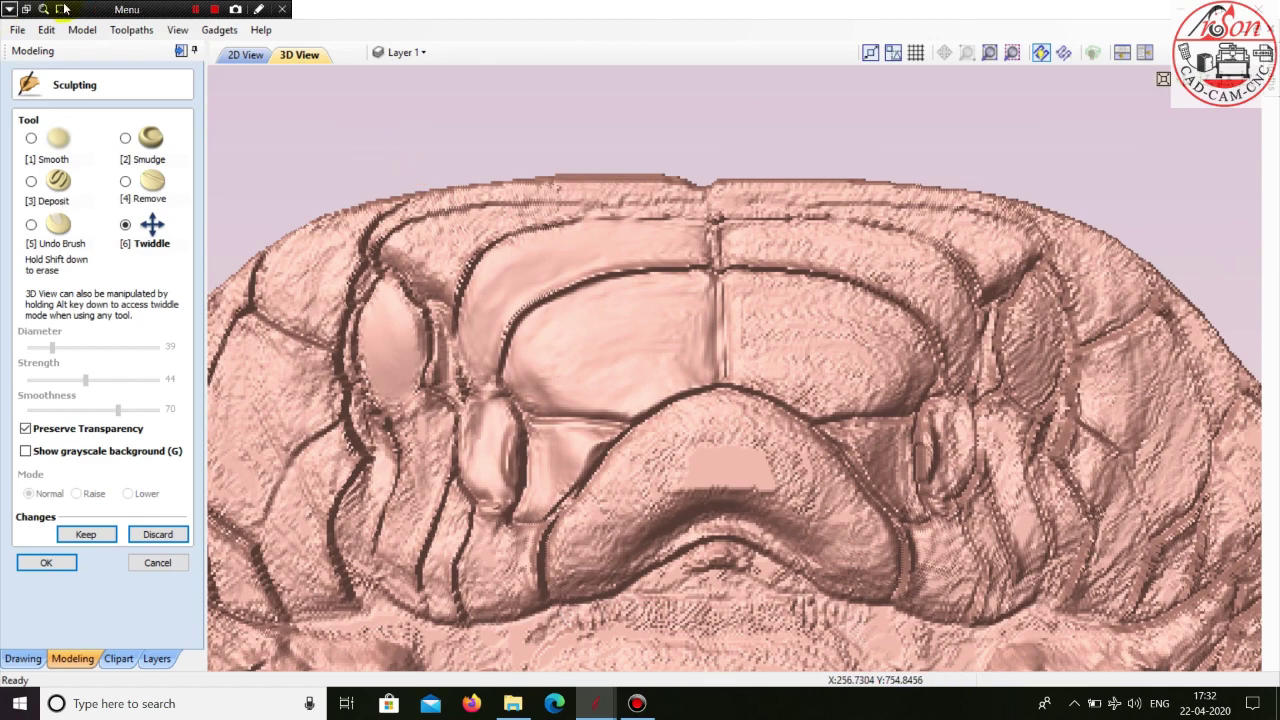
# - Smudge the rough texture of the arched snout scale from its left end to its right with a brush diameter of 23
pyautogui.click(124, 138)
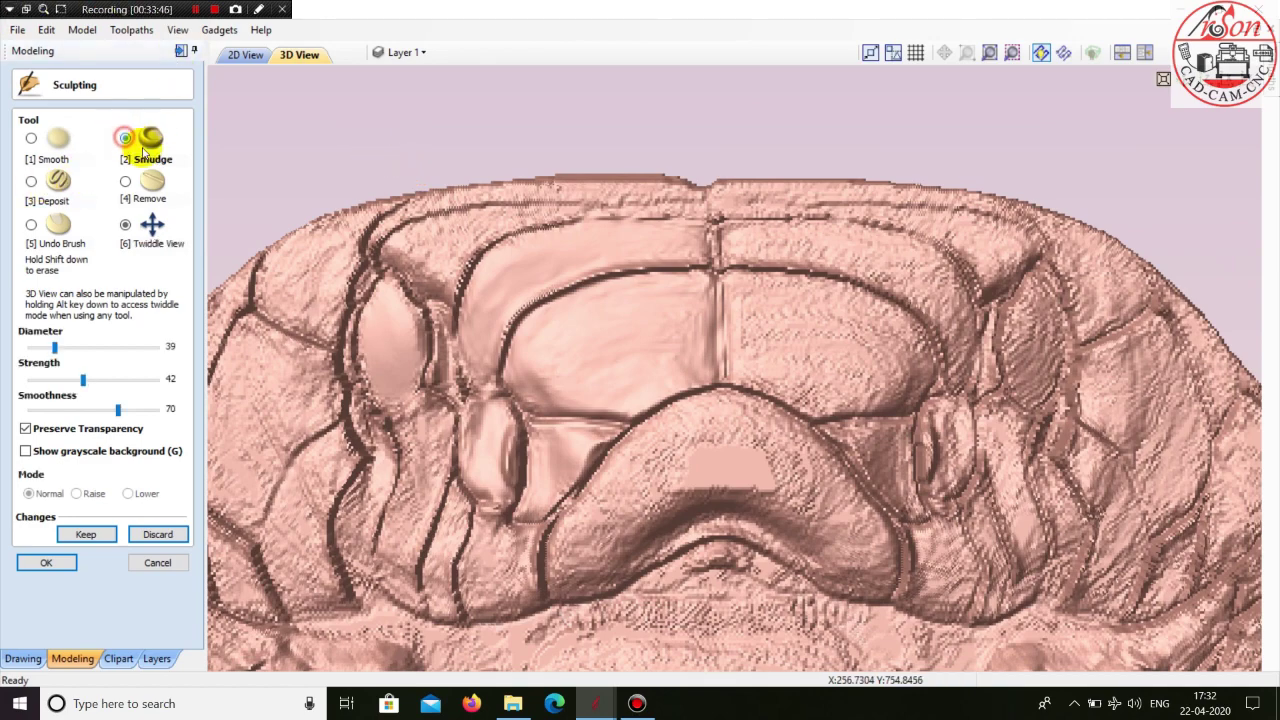
pyautogui.scroll(-3, 694, 331)
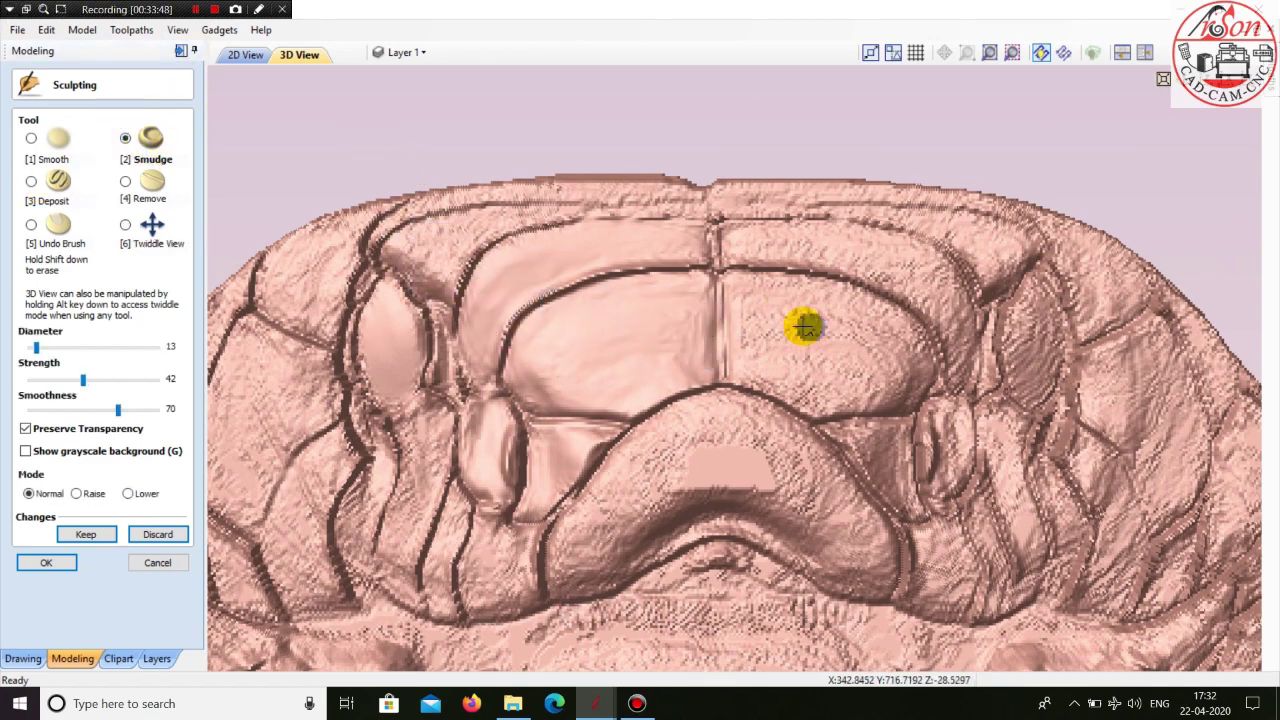
pyautogui.scroll(1, 726, 487)
pyautogui.moveTo(727, 487)
pyautogui.mouseDown()
pyautogui.moveTo(723, 471)
pyautogui.moveTo(675, 480)
pyautogui.moveTo(663, 443)
pyautogui.moveTo(609, 457)
pyautogui.moveTo(563, 545)
pyautogui.moveTo(586, 537)
pyautogui.moveTo(573, 577)
pyautogui.mouseUp()
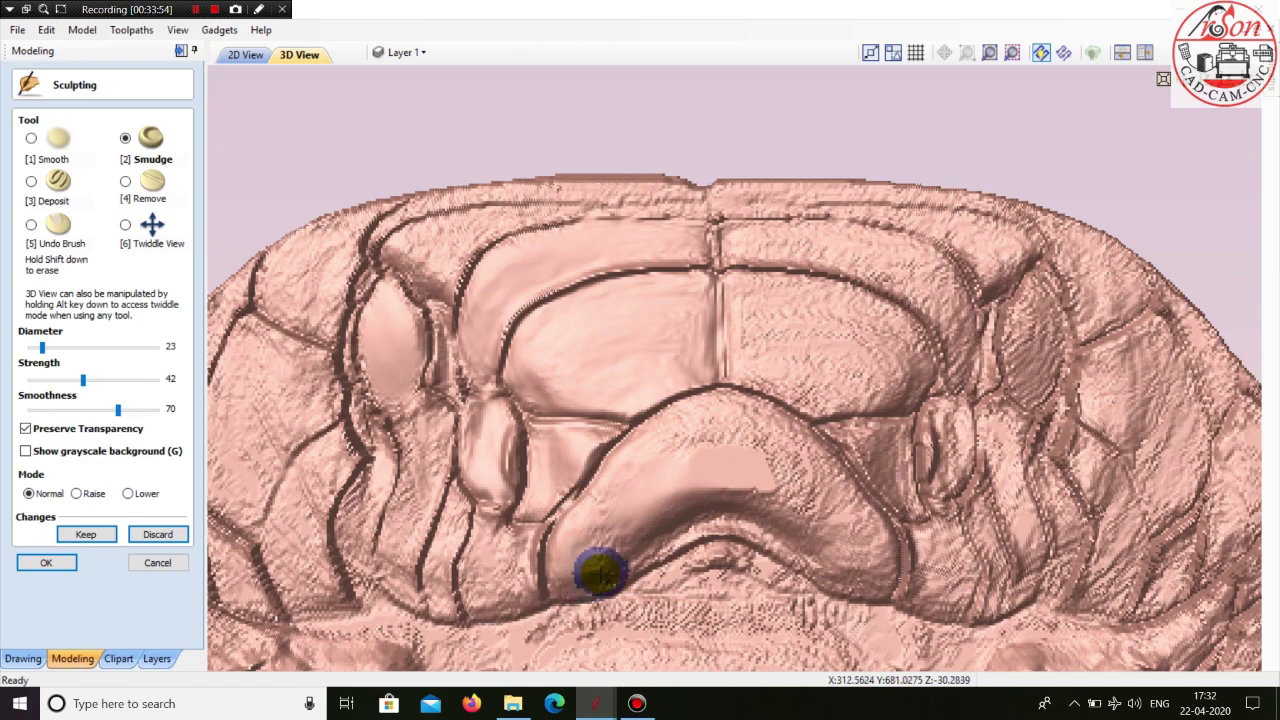
pyautogui.moveTo(606, 520)
pyautogui.mouseDown()
pyautogui.moveTo(720, 403)
pyautogui.moveTo(808, 443)
pyautogui.moveTo(668, 444)
pyautogui.moveTo(771, 466)
pyautogui.moveTo(714, 457)
pyautogui.moveTo(777, 494)
pyautogui.moveTo(733, 490)
pyautogui.moveTo(651, 531)
pyautogui.moveTo(700, 529)
pyautogui.moveTo(851, 580)
pyautogui.moveTo(843, 531)
pyautogui.moveTo(812, 498)
pyautogui.mouseUp()
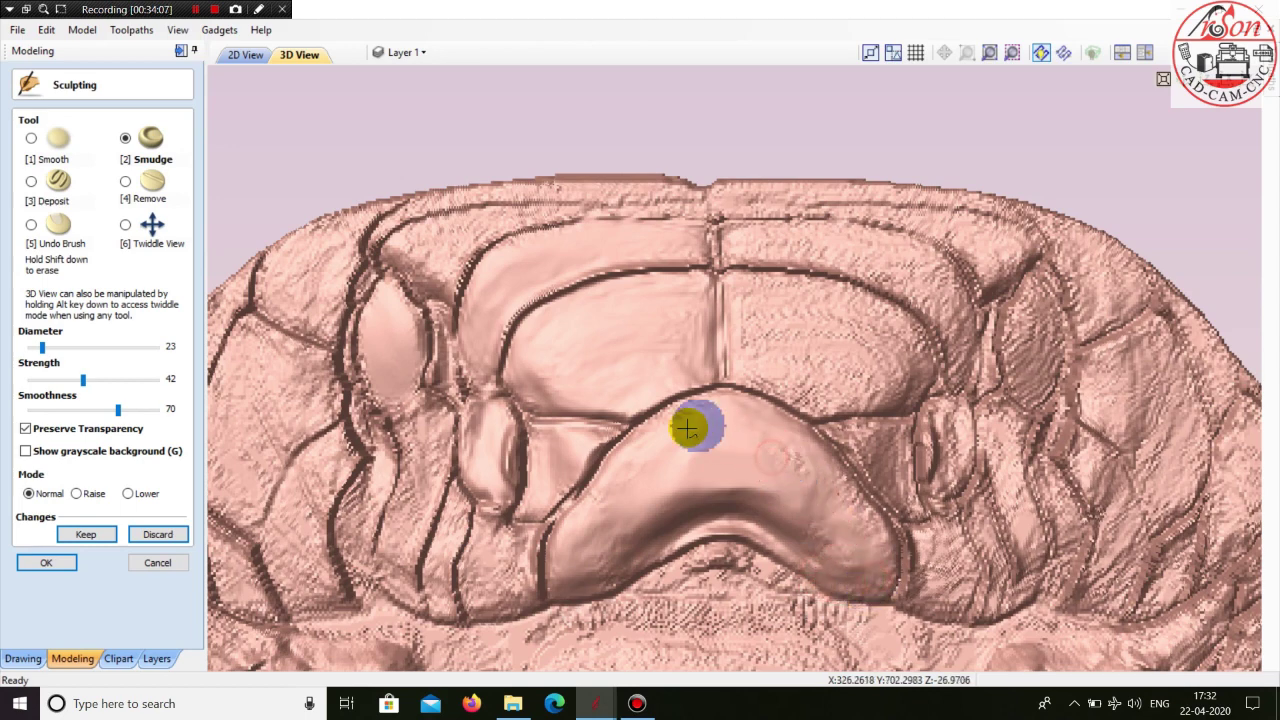
pyautogui.moveTo(715, 410)
pyautogui.mouseDown()
pyautogui.moveTo(749, 417)
pyautogui.moveTo(815, 488)
pyautogui.moveTo(754, 423)
pyautogui.moveTo(743, 457)
pyautogui.moveTo(777, 363)
pyautogui.moveTo(778, 432)
pyautogui.mouseUp()
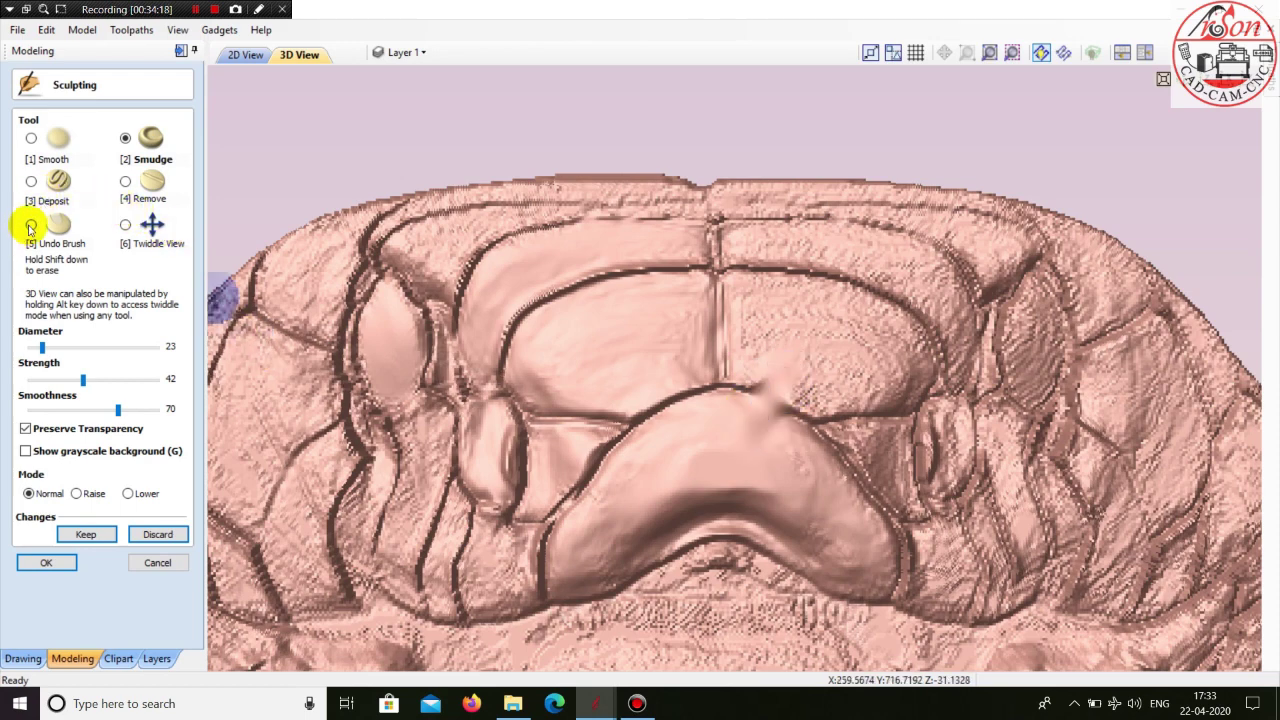
# - Restore the smeared upper edge of the arched snout scale with the Undo Brush, and smudge its right half and the area beneath its arch
pyautogui.click(29, 225)
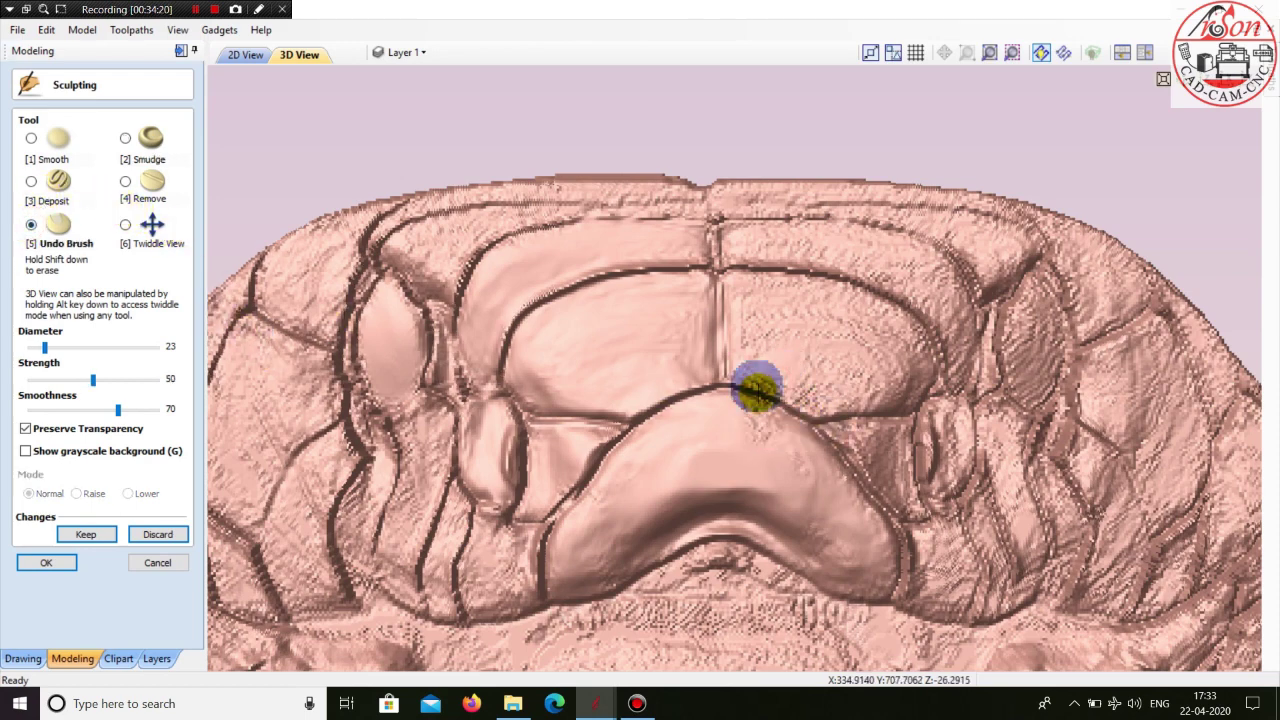
pyautogui.moveTo(762, 397); pyautogui.dragTo(760, 398)
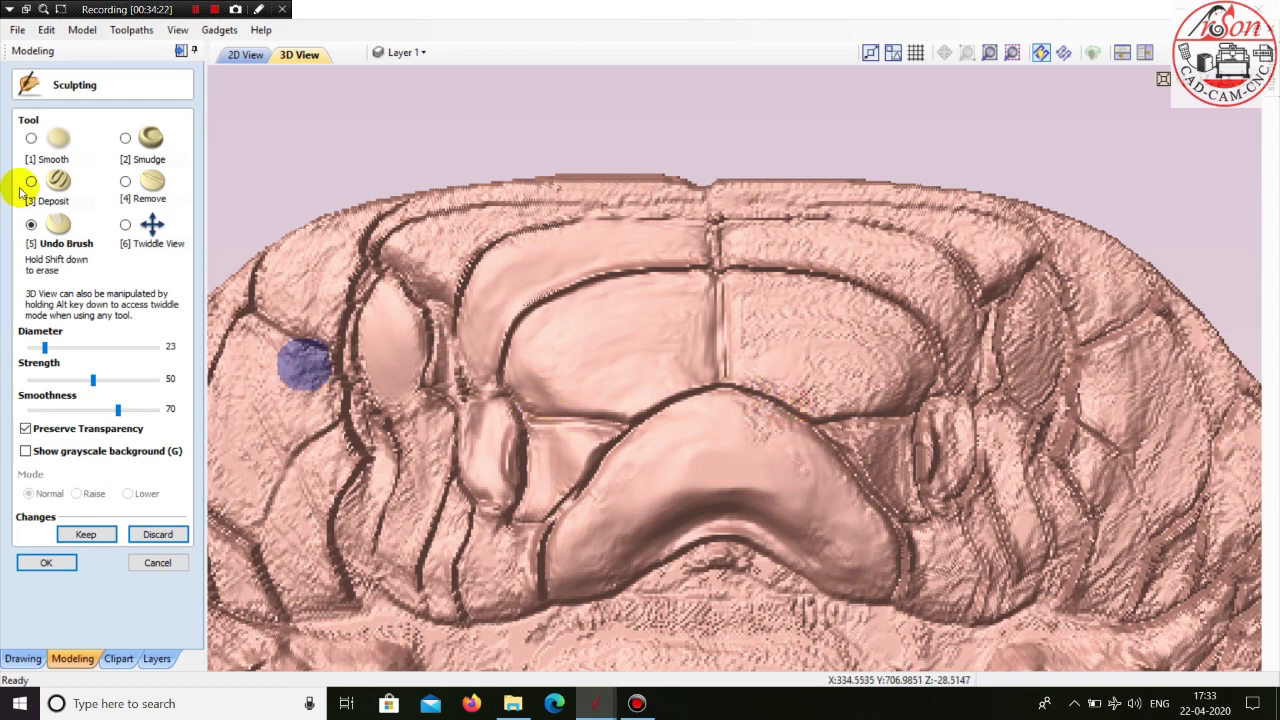
pyautogui.click(125, 139)
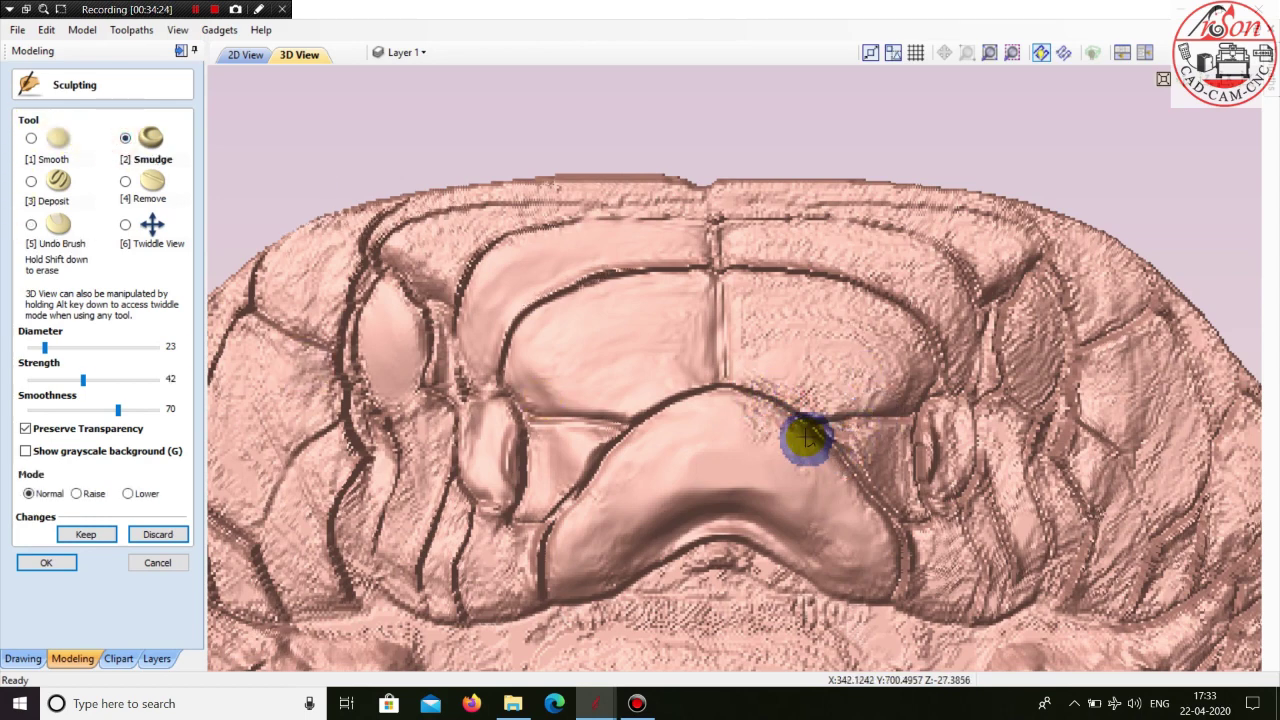
pyautogui.moveTo(807, 437)
pyautogui.mouseDown()
pyautogui.moveTo(757, 417)
pyautogui.moveTo(817, 457)
pyautogui.moveTo(803, 463)
pyautogui.moveTo(752, 415)
pyautogui.moveTo(857, 517)
pyautogui.moveTo(830, 534)
pyautogui.mouseUp()
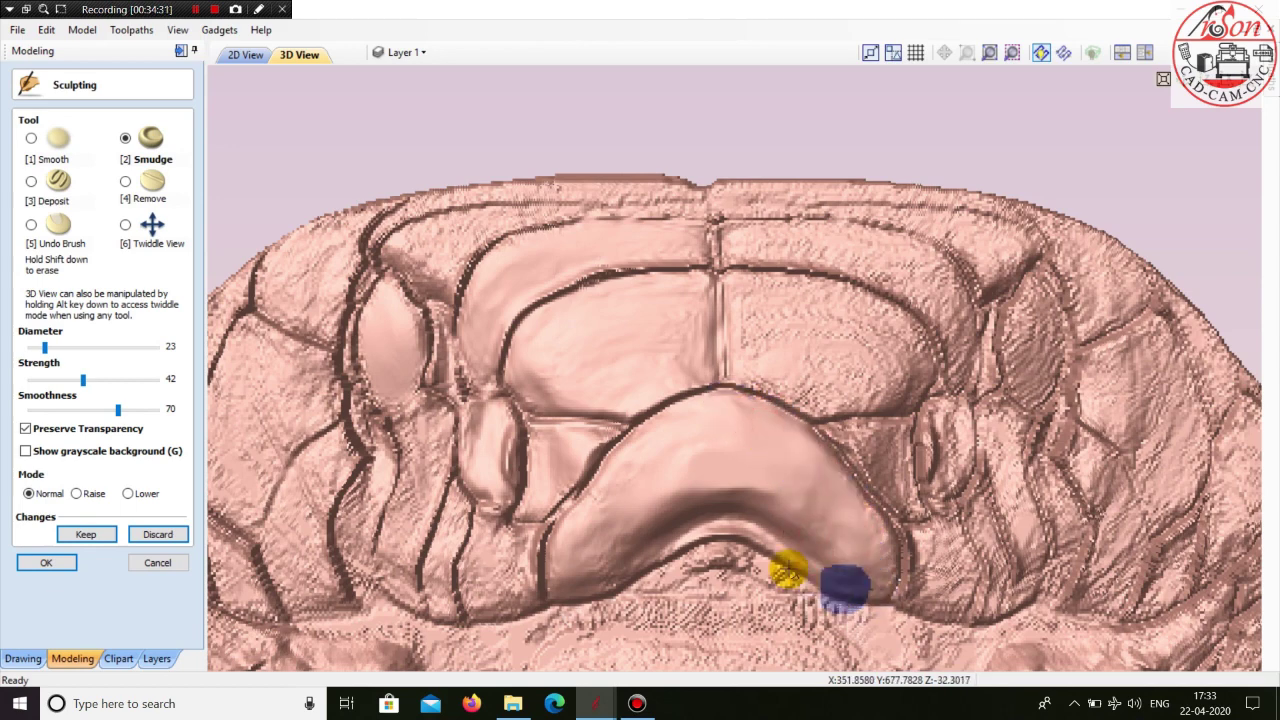
pyautogui.moveTo(680, 567)
pyautogui.mouseDown()
pyautogui.moveTo(771, 591)
pyautogui.moveTo(729, 563)
pyautogui.moveTo(657, 586)
pyautogui.moveTo(710, 563)
pyautogui.moveTo(794, 591)
pyautogui.moveTo(766, 557)
pyautogui.moveTo(780, 580)
pyautogui.moveTo(662, 570)
pyautogui.moveTo(627, 586)
pyautogui.mouseUp()
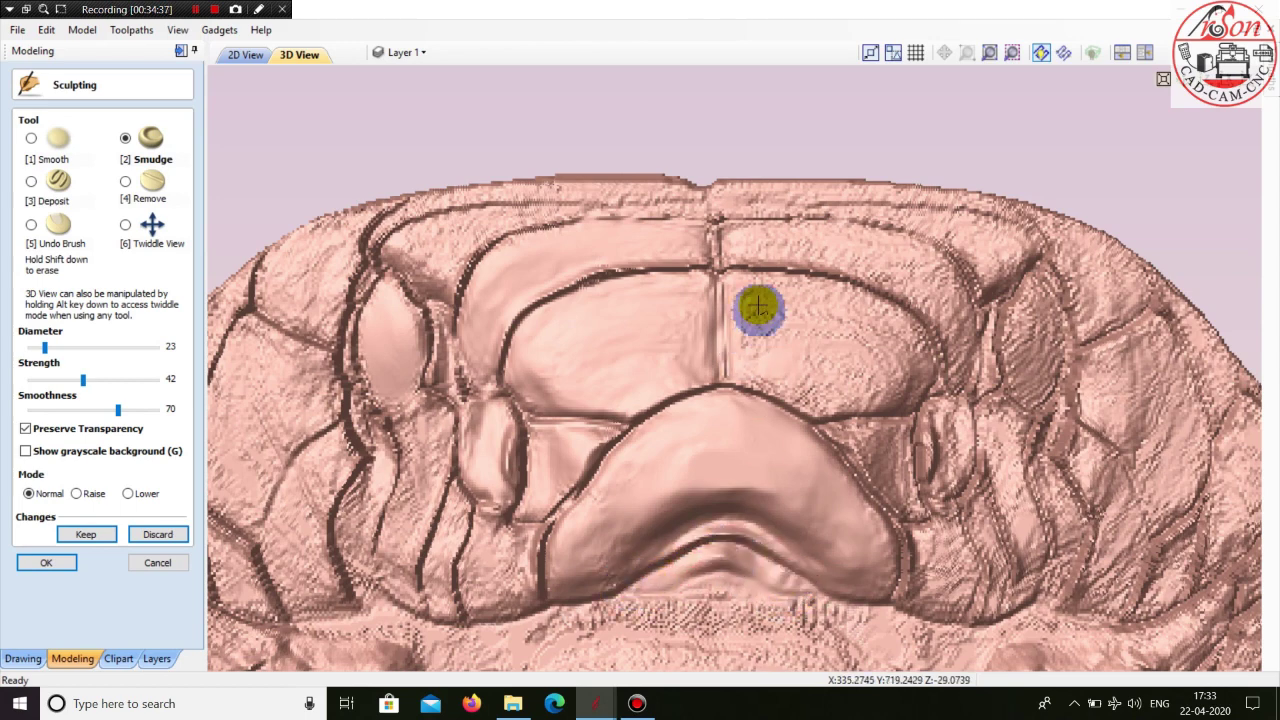
# - Smudge the rough texture of the large forehead scale right of the centre line and the curved band above it
pyautogui.moveTo(755, 291)
pyautogui.mouseDown()
pyautogui.moveTo(761, 340)
pyautogui.moveTo(797, 395)
pyautogui.moveTo(747, 364)
pyautogui.moveTo(862, 404)
pyautogui.moveTo(815, 405)
pyautogui.mouseUp()
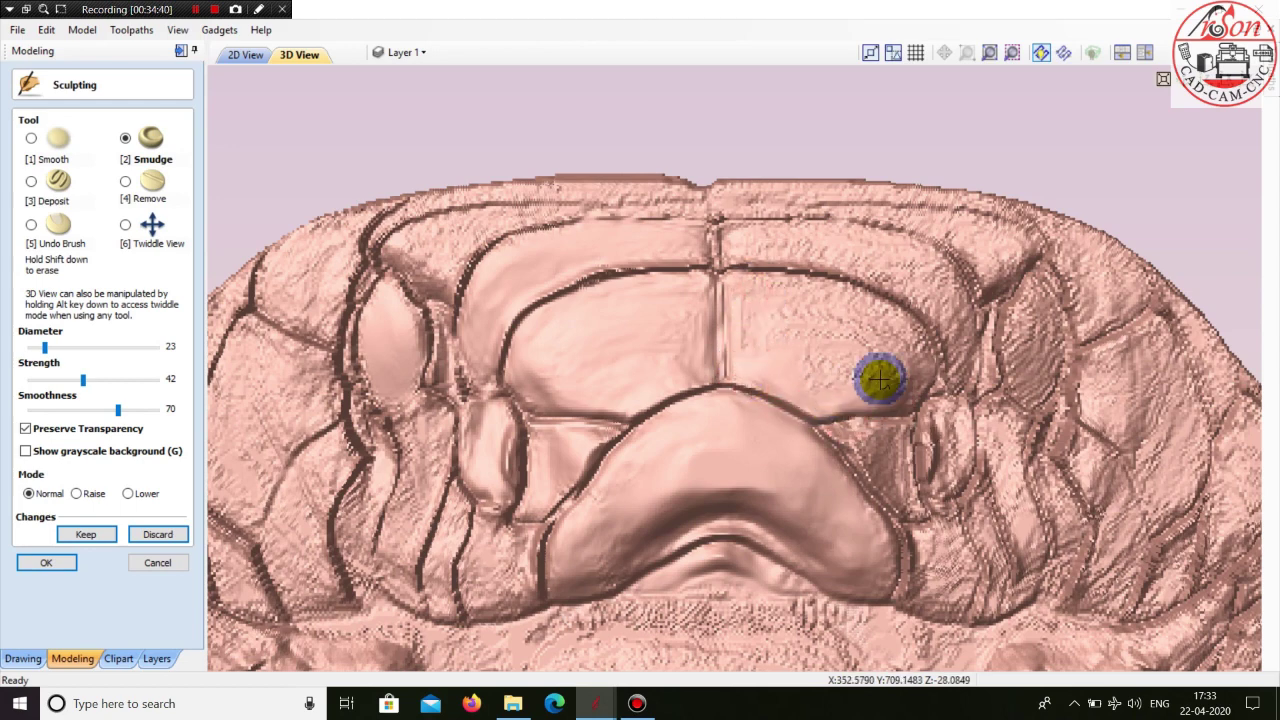
pyautogui.moveTo(880, 378); pyautogui.dragTo(820, 388)
pyautogui.moveTo(850, 342)
pyautogui.mouseDown()
pyautogui.moveTo(761, 296)
pyautogui.moveTo(886, 314)
pyautogui.moveTo(914, 354)
pyautogui.moveTo(823, 263)
pyautogui.moveTo(751, 262)
pyautogui.moveTo(866, 297)
pyautogui.moveTo(880, 354)
pyautogui.mouseUp()
pyautogui.moveTo(747, 323)
pyautogui.mouseDown()
pyautogui.moveTo(746, 300)
pyautogui.moveTo(803, 373)
pyautogui.moveTo(766, 346)
pyautogui.moveTo(889, 363)
pyautogui.moveTo(840, 326)
pyautogui.moveTo(910, 373)
pyautogui.moveTo(860, 380)
pyautogui.moveTo(851, 329)
pyautogui.moveTo(910, 380)
pyautogui.moveTo(904, 323)
pyautogui.moveTo(766, 290)
pyautogui.moveTo(757, 243)
pyautogui.moveTo(894, 294)
pyautogui.moveTo(935, 346)
pyautogui.moveTo(909, 257)
pyautogui.moveTo(731, 220)
pyautogui.mouseUp()
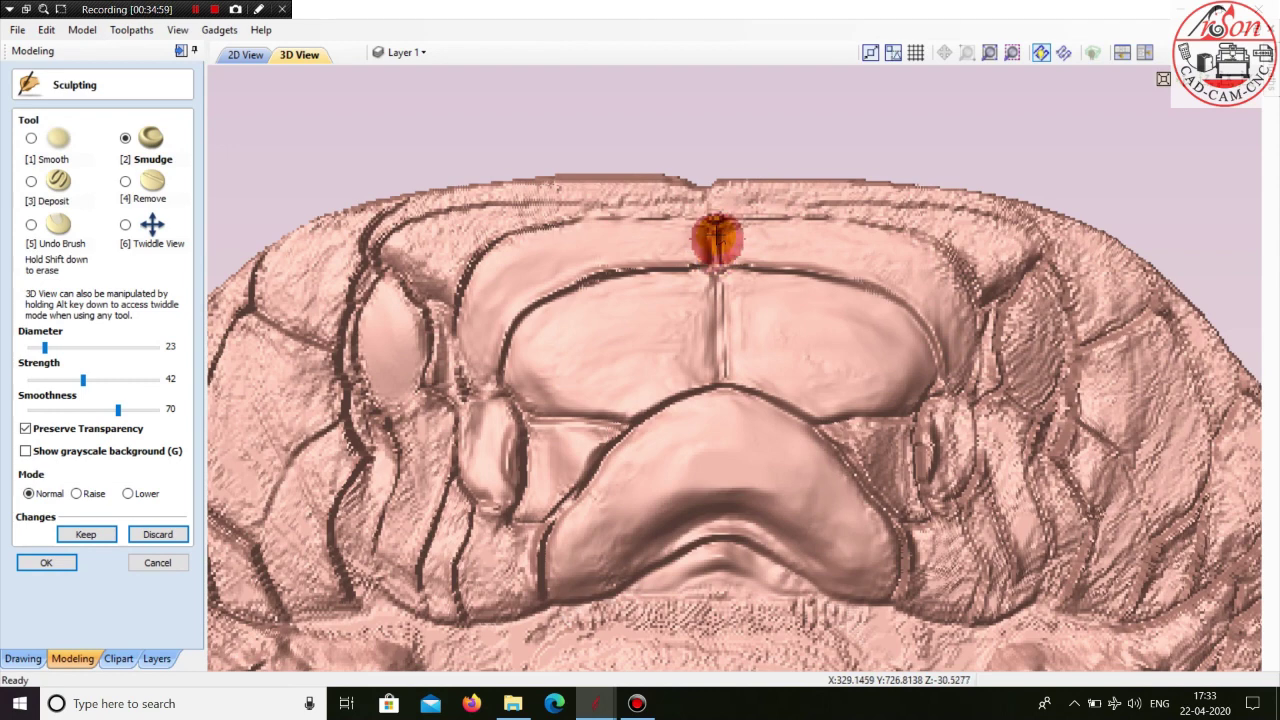
pyautogui.moveTo(751, 224)
pyautogui.mouseDown()
pyautogui.moveTo(877, 229)
pyautogui.moveTo(957, 271)
pyautogui.moveTo(966, 340)
pyautogui.moveTo(946, 271)
pyautogui.moveTo(875, 256)
pyautogui.moveTo(905, 292)
pyautogui.mouseUp()
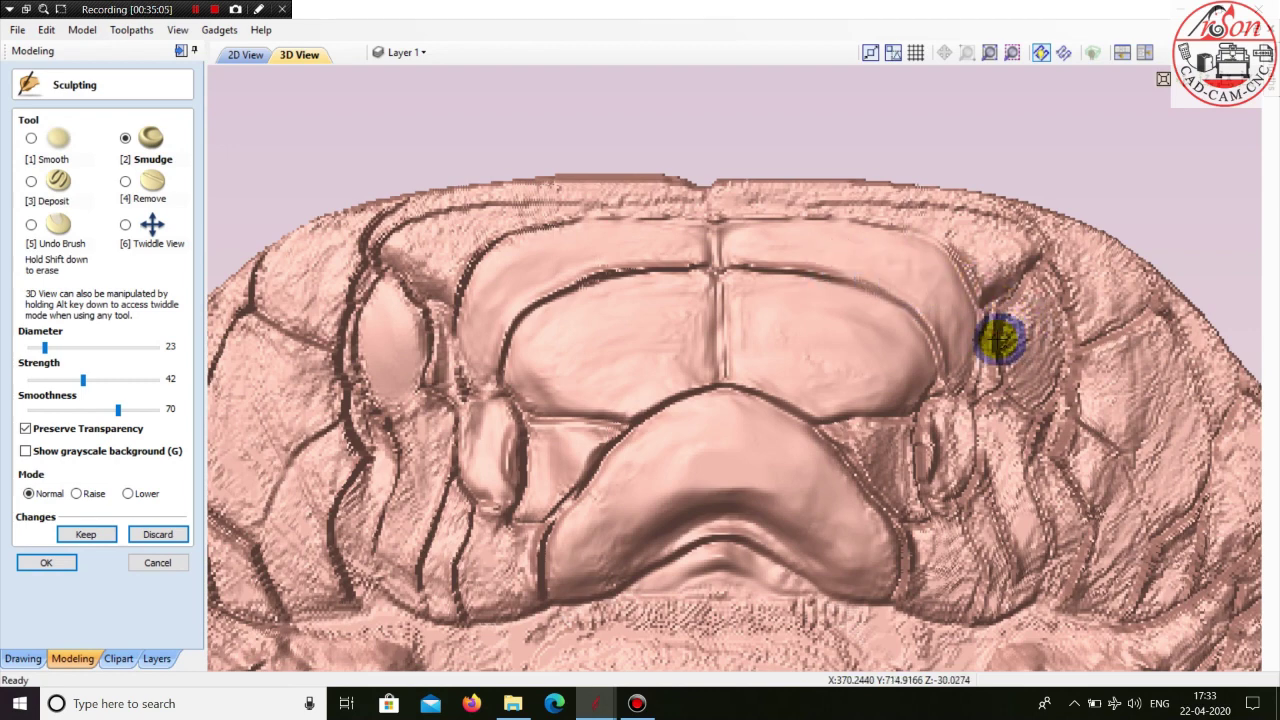
# - Smudge the scales beside the right of the snout, around the right eye and brow, and down to the right lip
pyautogui.moveTo(846, 434)
pyautogui.mouseDown()
pyautogui.moveTo(893, 490)
pyautogui.moveTo(903, 429)
pyautogui.moveTo(823, 423)
pyautogui.moveTo(892, 487)
pyautogui.moveTo(919, 492)
pyautogui.moveTo(903, 506)
pyautogui.moveTo(937, 463)
pyautogui.moveTo(937, 434)
pyautogui.moveTo(960, 456)
pyautogui.moveTo(946, 409)
pyautogui.mouseUp()
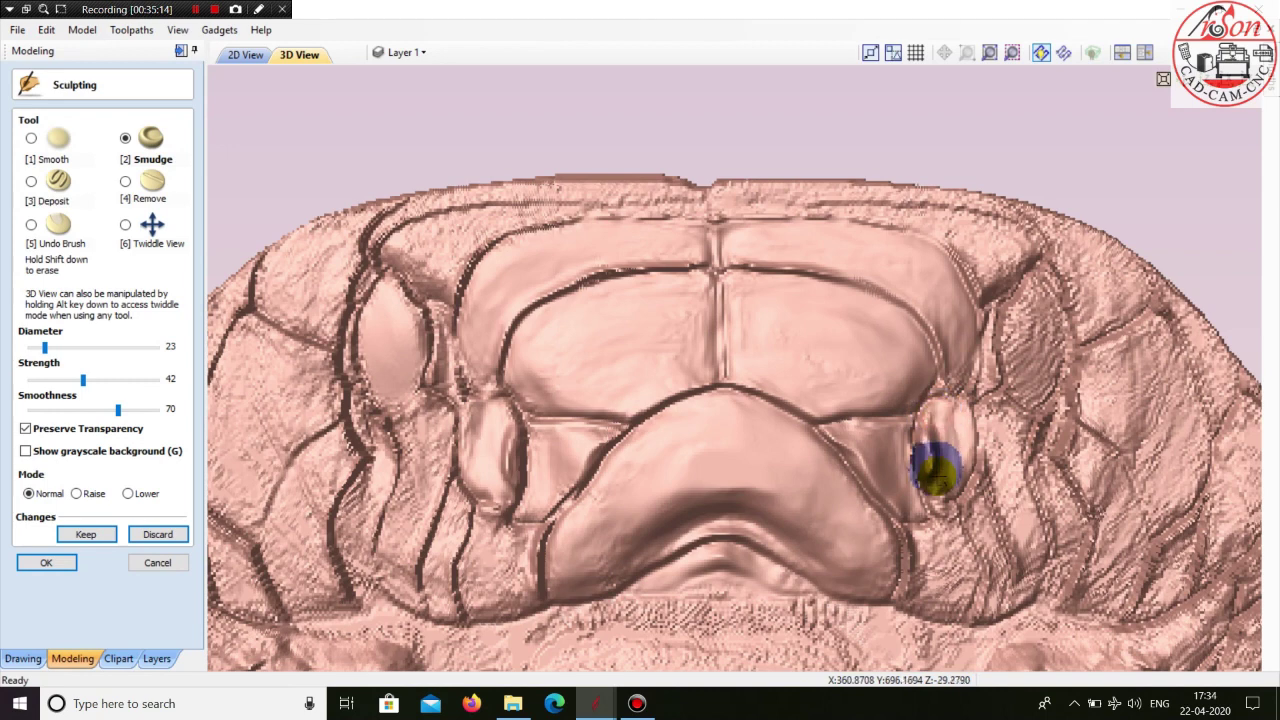
pyautogui.moveTo(1046, 320)
pyautogui.mouseDown()
pyautogui.moveTo(1034, 297)
pyautogui.moveTo(1015, 348)
pyautogui.moveTo(1034, 386)
pyautogui.moveTo(1031, 297)
pyautogui.moveTo(1006, 357)
pyautogui.moveTo(1014, 386)
pyautogui.moveTo(1051, 329)
pyautogui.mouseUp()
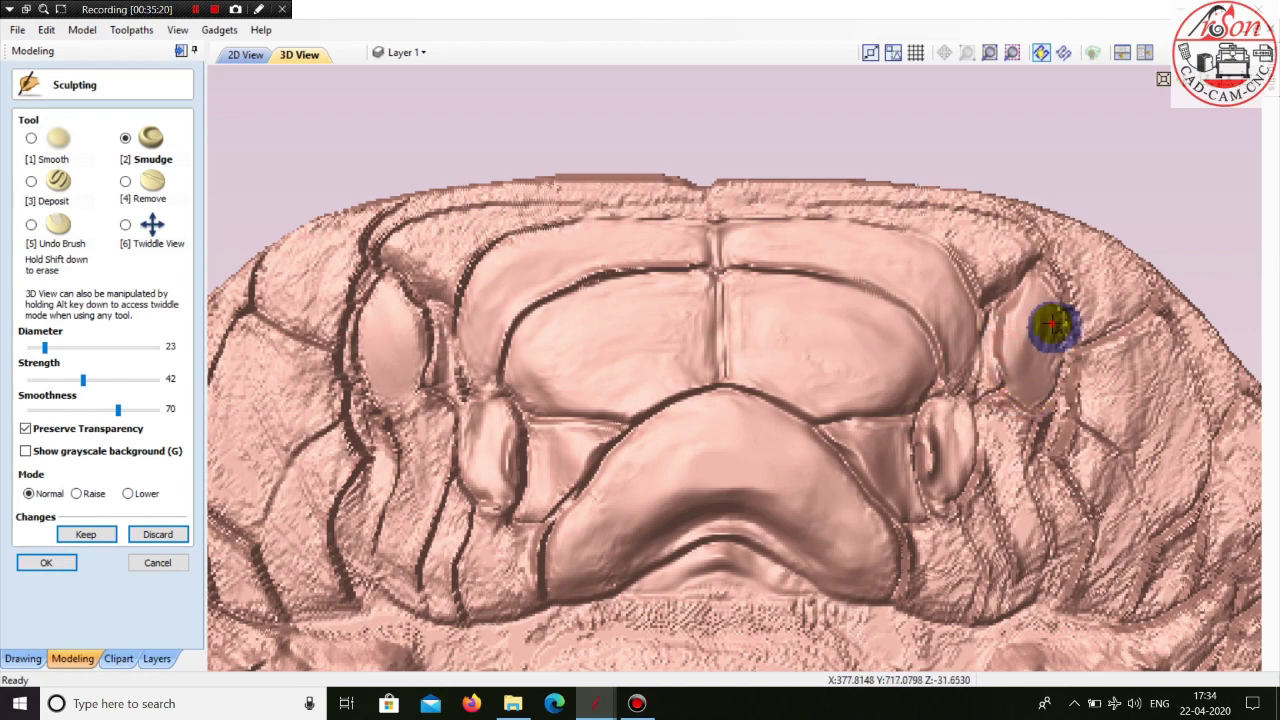
pyautogui.moveTo(994, 277)
pyautogui.mouseDown()
pyautogui.moveTo(946, 226)
pyautogui.moveTo(735, 196)
pyautogui.moveTo(909, 194)
pyautogui.moveTo(1029, 229)
pyautogui.moveTo(1013, 238)
pyautogui.moveTo(951, 220)
pyautogui.moveTo(980, 251)
pyautogui.moveTo(1011, 246)
pyautogui.moveTo(963, 255)
pyautogui.mouseUp()
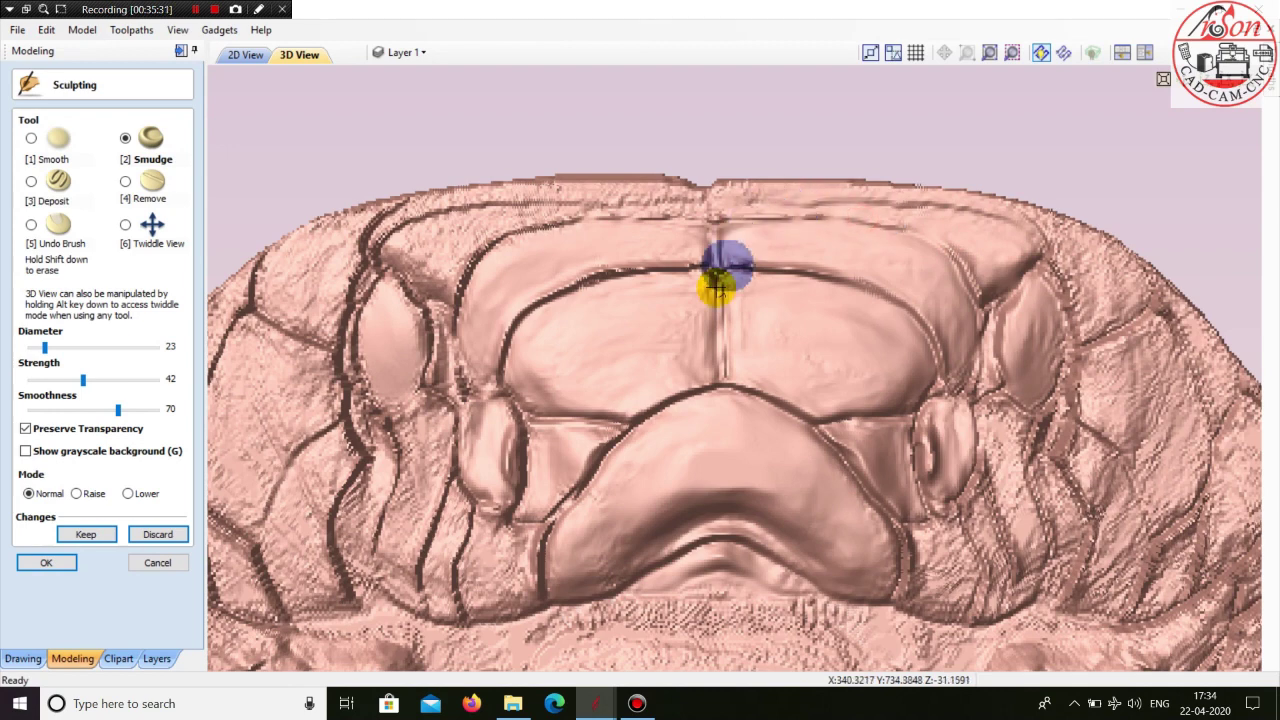
pyautogui.moveTo(702, 287)
pyautogui.mouseDown()
pyautogui.moveTo(640, 277)
pyautogui.moveTo(580, 289)
pyautogui.mouseUp()
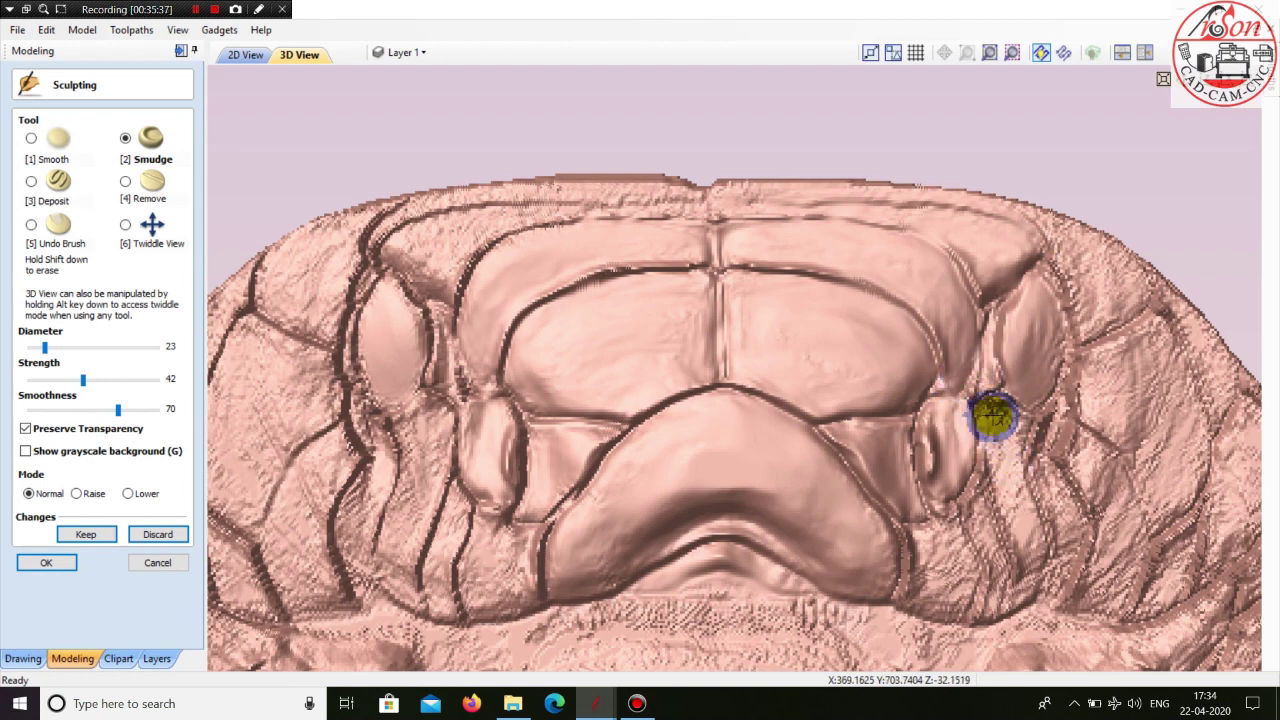
pyautogui.moveTo(1006, 478)
pyautogui.mouseDown()
pyautogui.moveTo(1015, 540)
pyautogui.moveTo(1033, 493)
pyautogui.moveTo(1017, 436)
pyautogui.mouseUp()
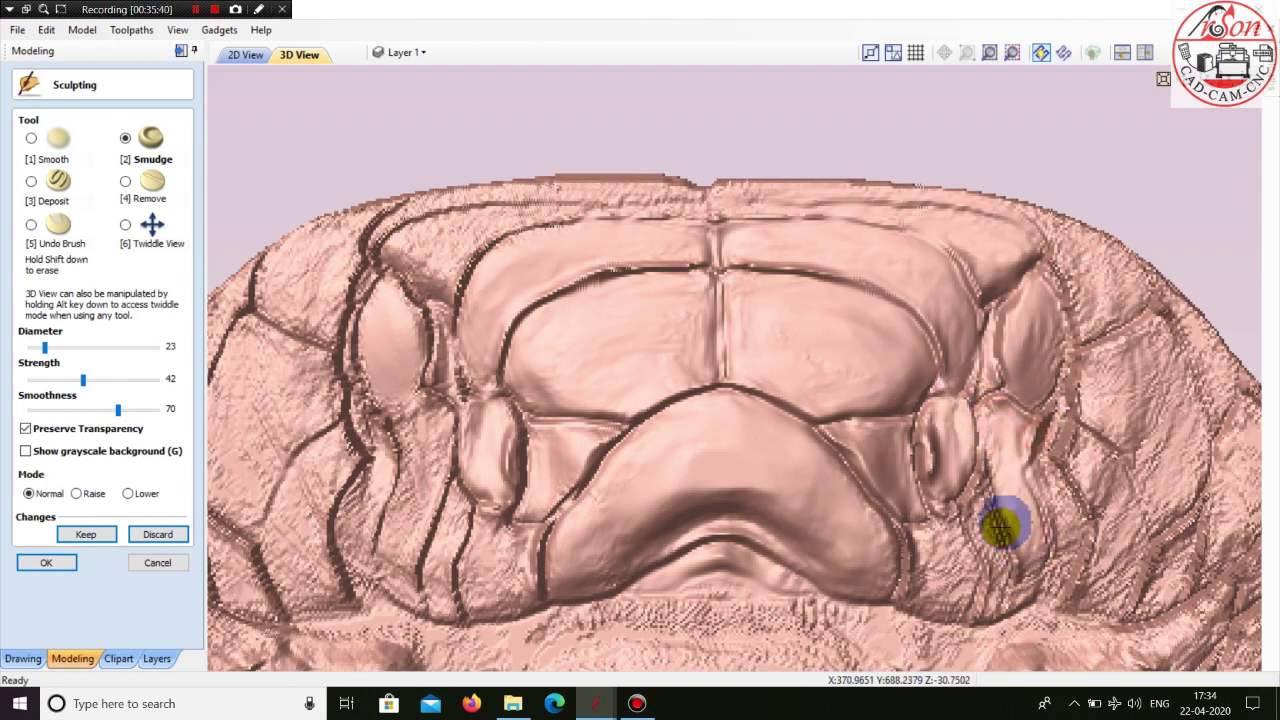
pyautogui.moveTo(974, 486)
pyautogui.mouseDown()
pyautogui.moveTo(988, 603)
pyautogui.moveTo(997, 554)
pyautogui.moveTo(968, 486)
pyautogui.moveTo(929, 580)
pyautogui.moveTo(958, 580)
pyautogui.moveTo(955, 540)
pyautogui.moveTo(920, 551)
pyautogui.moveTo(909, 606)
pyautogui.moveTo(965, 553)
pyautogui.mouseUp()
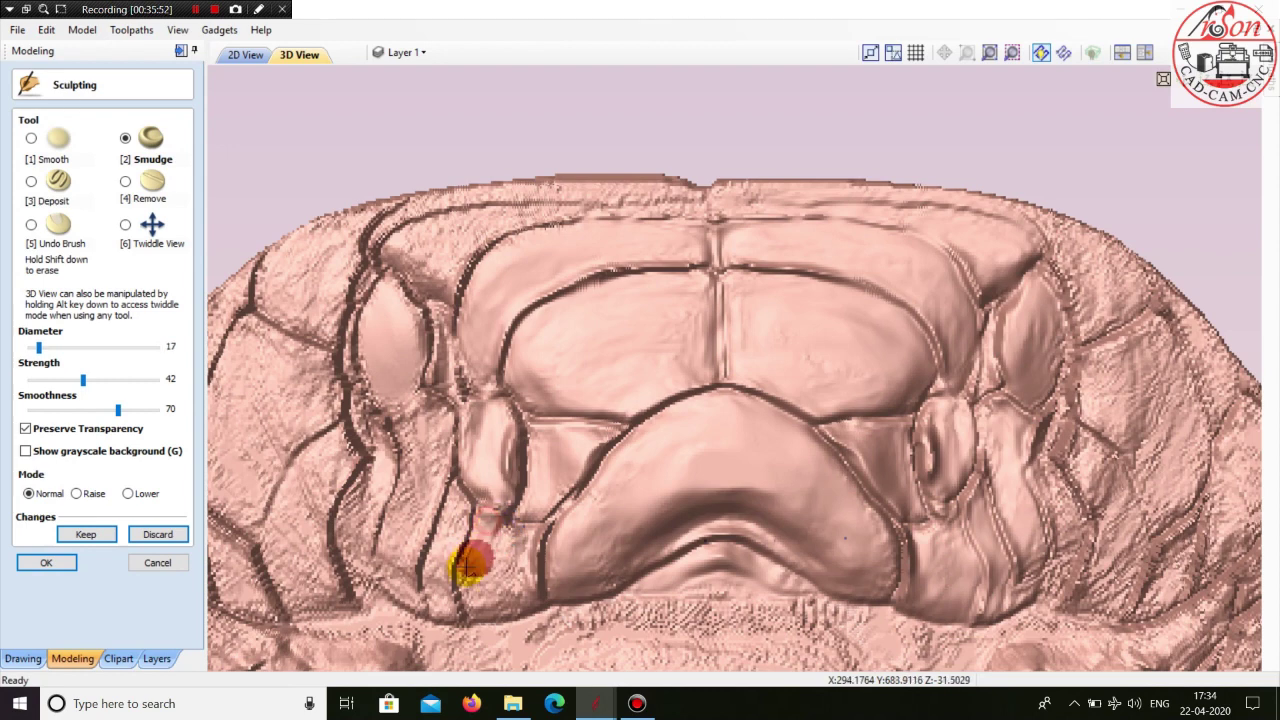
# - Smudge the lip and cheek scales beneath the left eye with a brush diameter of 17
pyautogui.moveTo(487, 544)
pyautogui.mouseDown()
pyautogui.moveTo(481, 598)
pyautogui.moveTo(503, 586)
pyautogui.mouseUp()
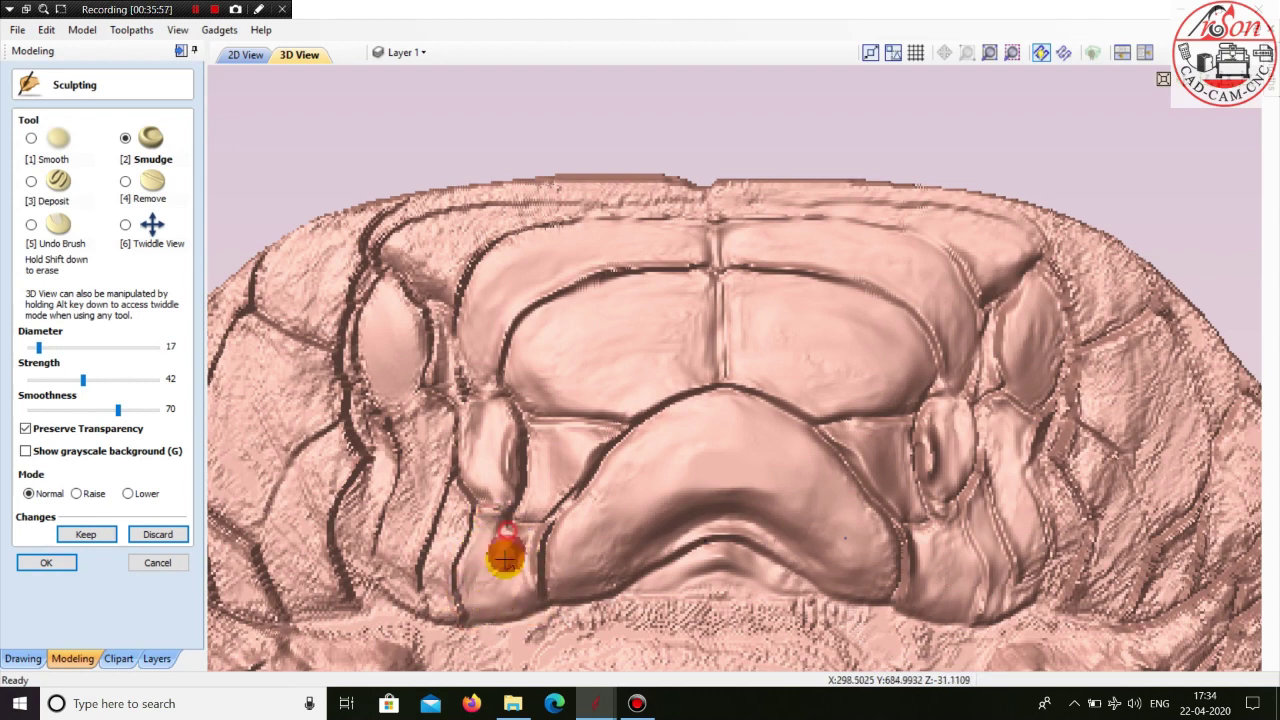
pyautogui.moveTo(484, 540); pyautogui.dragTo(468, 614)
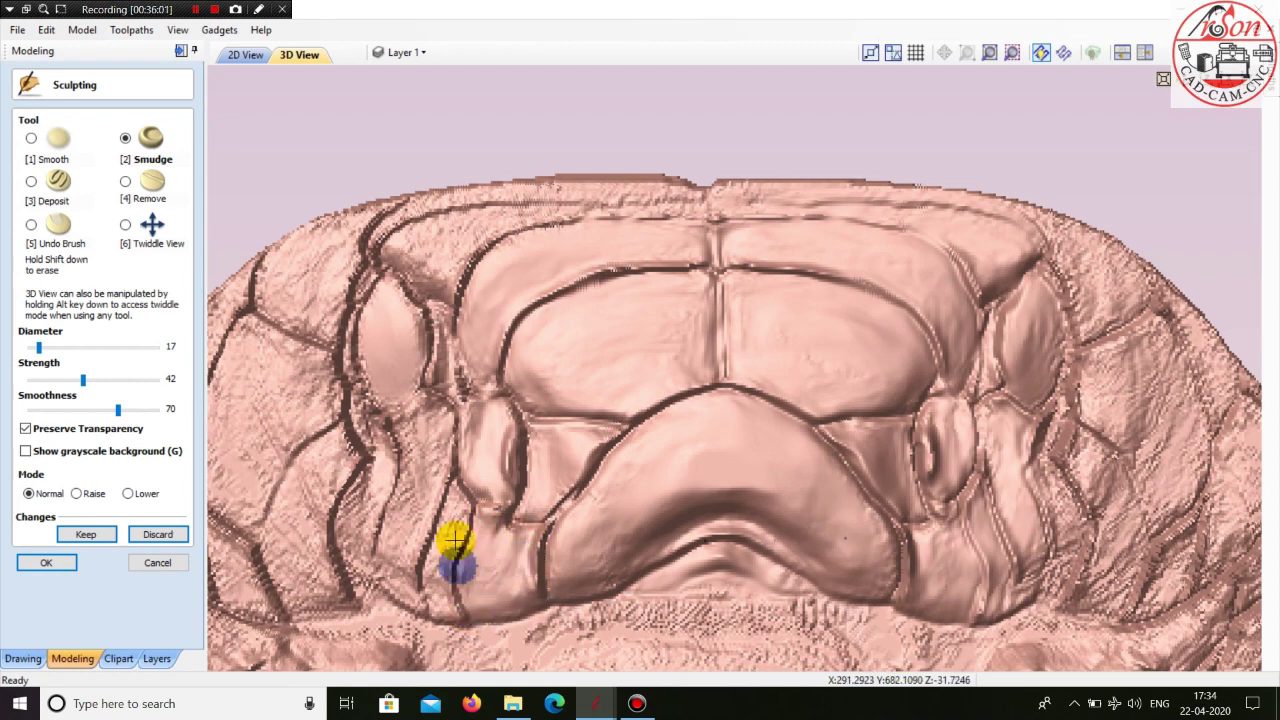
pyautogui.moveTo(445, 537)
pyautogui.mouseDown()
pyautogui.moveTo(430, 605)
pyautogui.moveTo(457, 522)
pyautogui.moveTo(436, 618)
pyautogui.mouseUp()
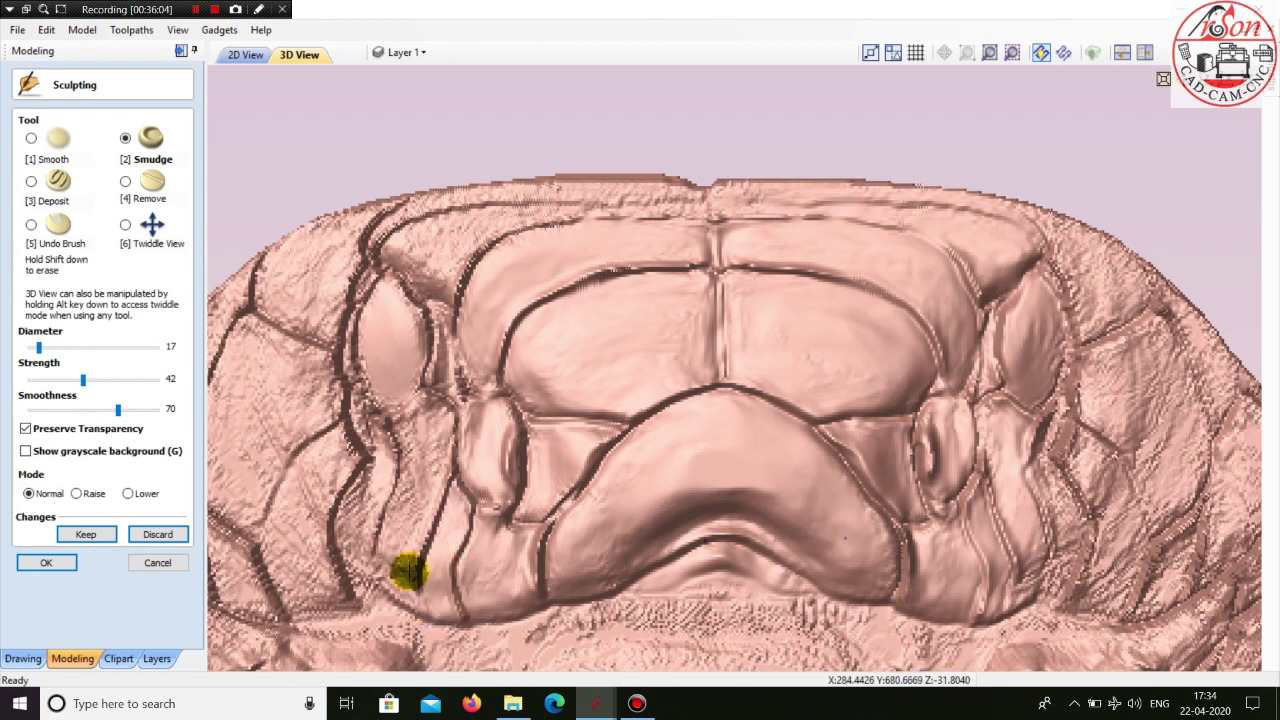
pyautogui.moveTo(408, 571)
pyautogui.mouseDown()
pyautogui.moveTo(400, 438)
pyautogui.moveTo(408, 500)
pyautogui.moveTo(392, 580)
pyautogui.mouseUp()
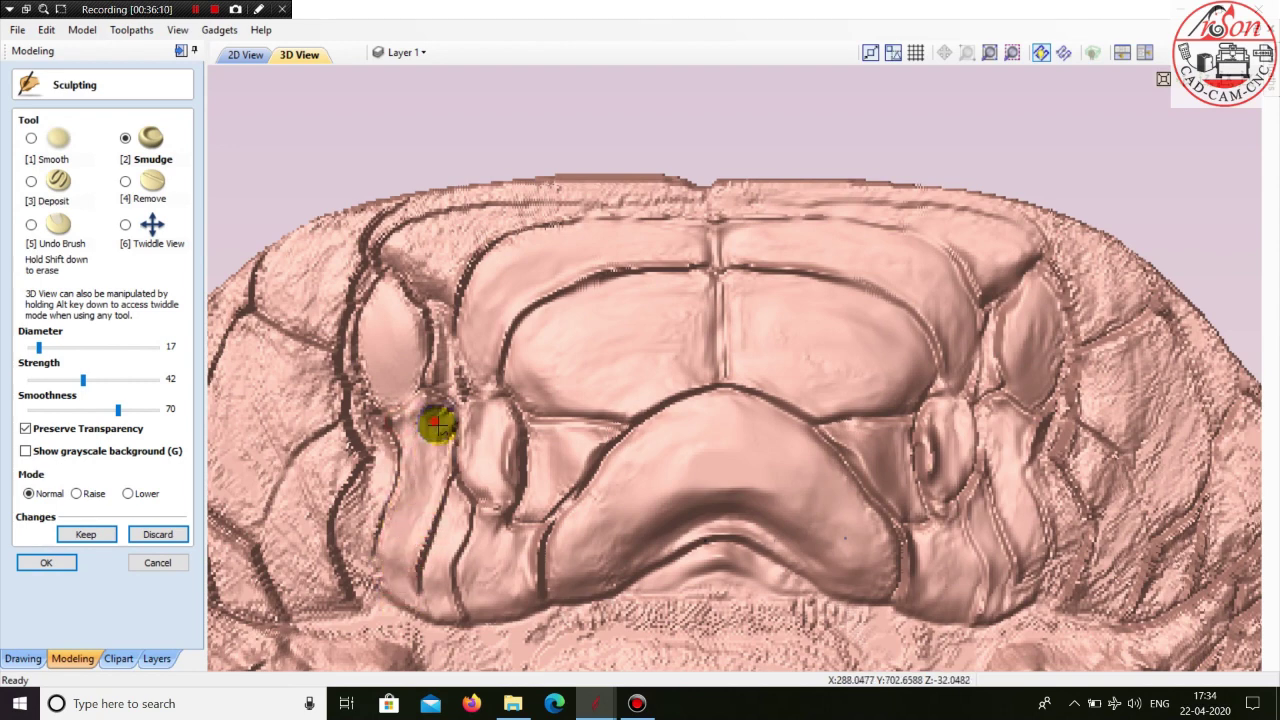
pyautogui.moveTo(436, 437); pyautogui.dragTo(432, 397)
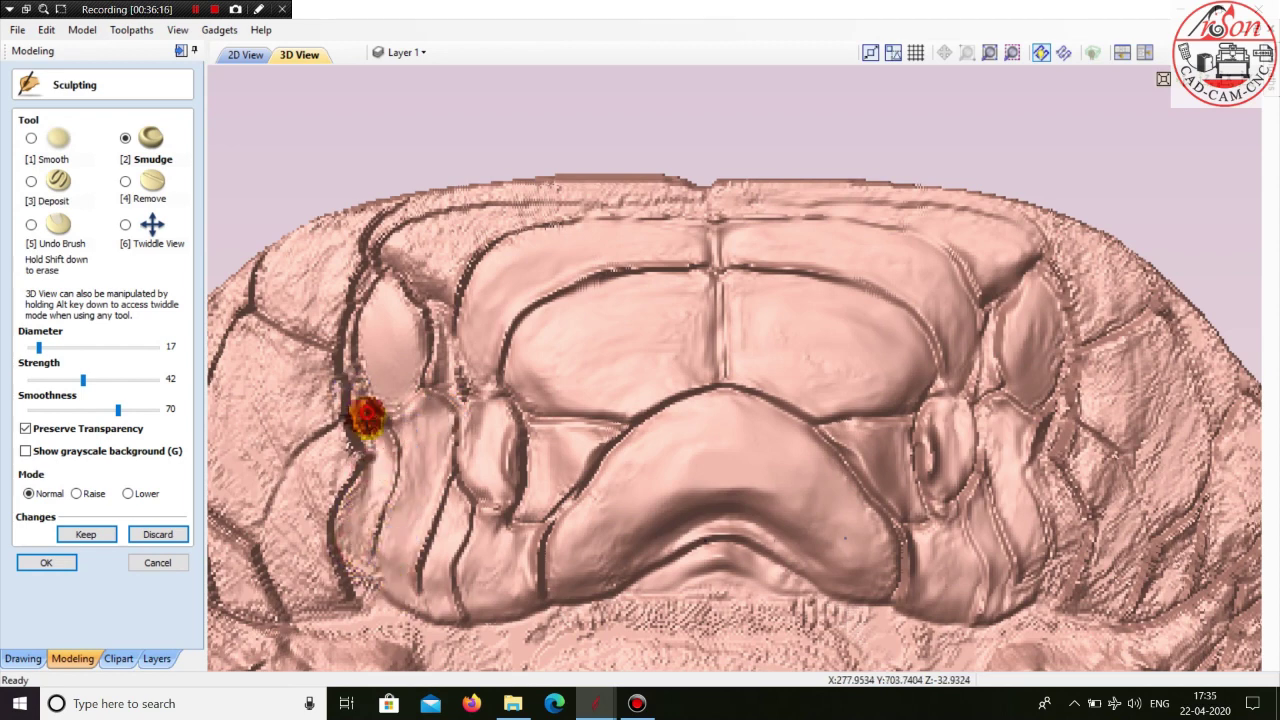
pyautogui.moveTo(374, 432); pyautogui.dragTo(370, 505)
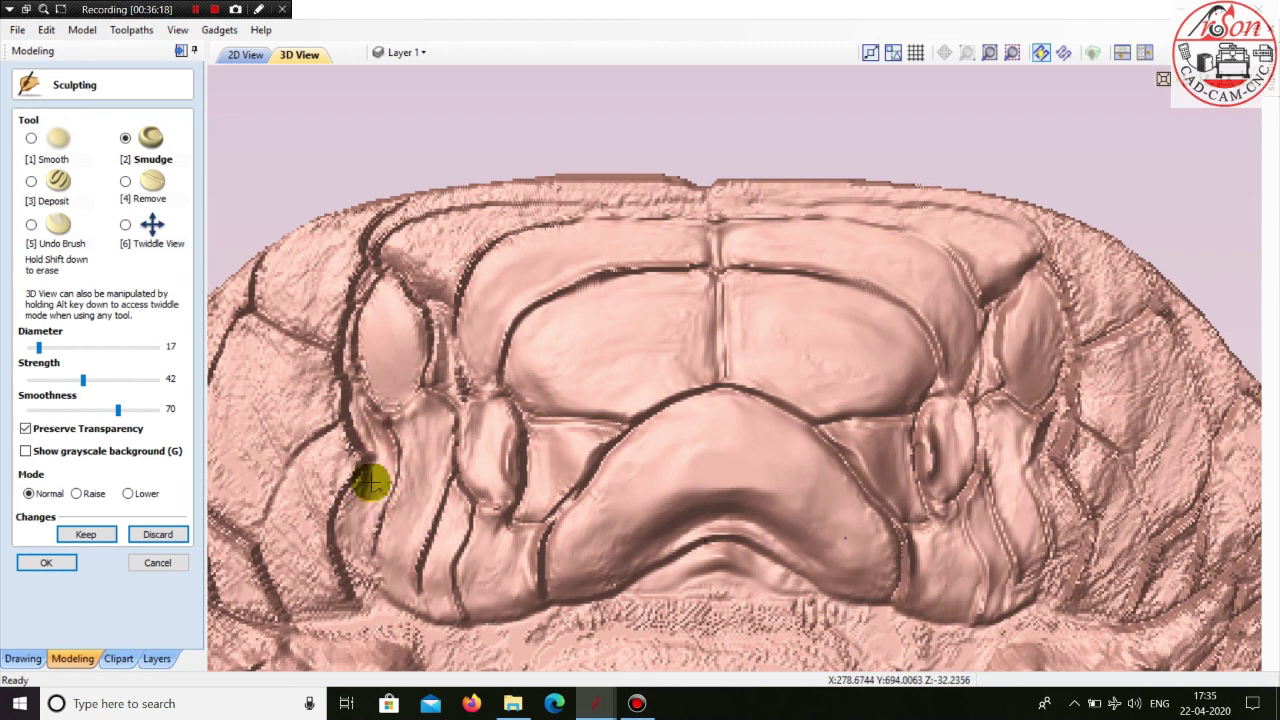
pyautogui.moveTo(361, 571); pyautogui.dragTo(381, 490)
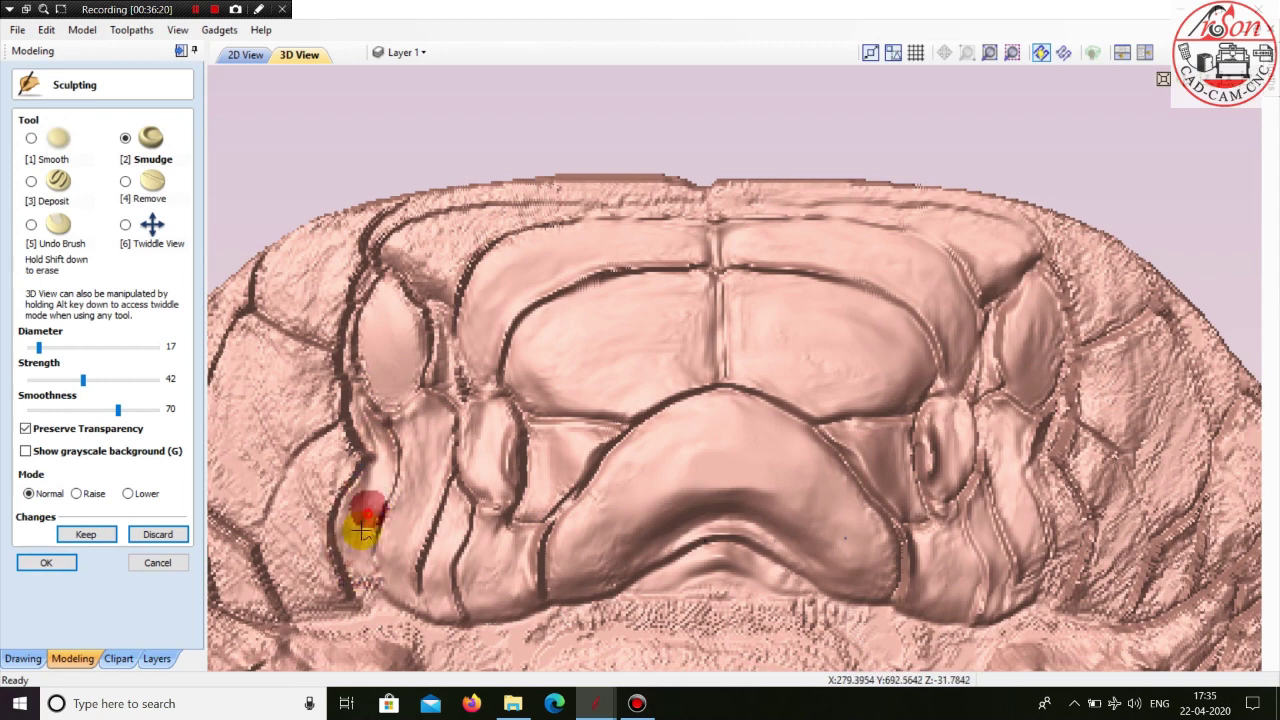
pyautogui.moveTo(362, 532)
pyautogui.mouseDown()
pyautogui.moveTo(357, 578)
pyautogui.moveTo(368, 505)
pyautogui.mouseUp()
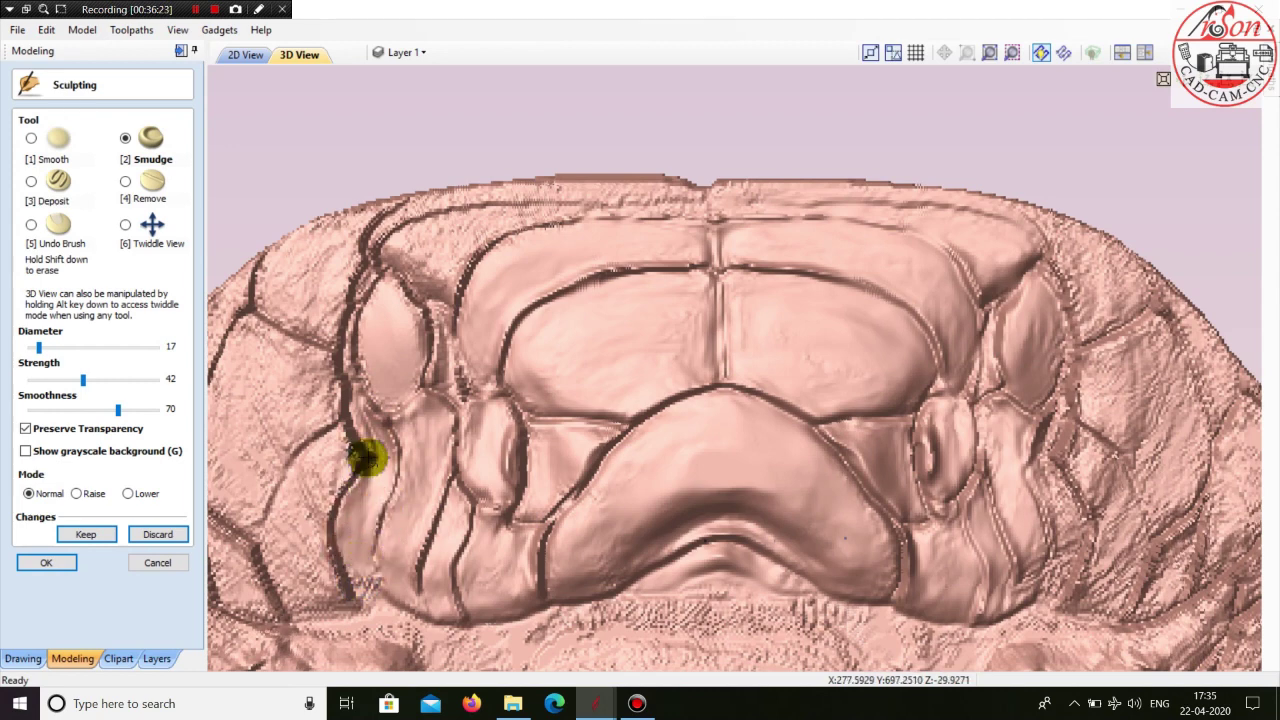
# - Smudge the upper-left forehead band, the left brow and the large scale outside the left eye, keep the changes and finish sculpting
pyautogui.moveTo(367, 457)
pyautogui.mouseDown()
pyautogui.moveTo(403, 316)
pyautogui.moveTo(397, 266)
pyautogui.moveTo(494, 223)
pyautogui.moveTo(672, 215)
pyautogui.mouseUp()
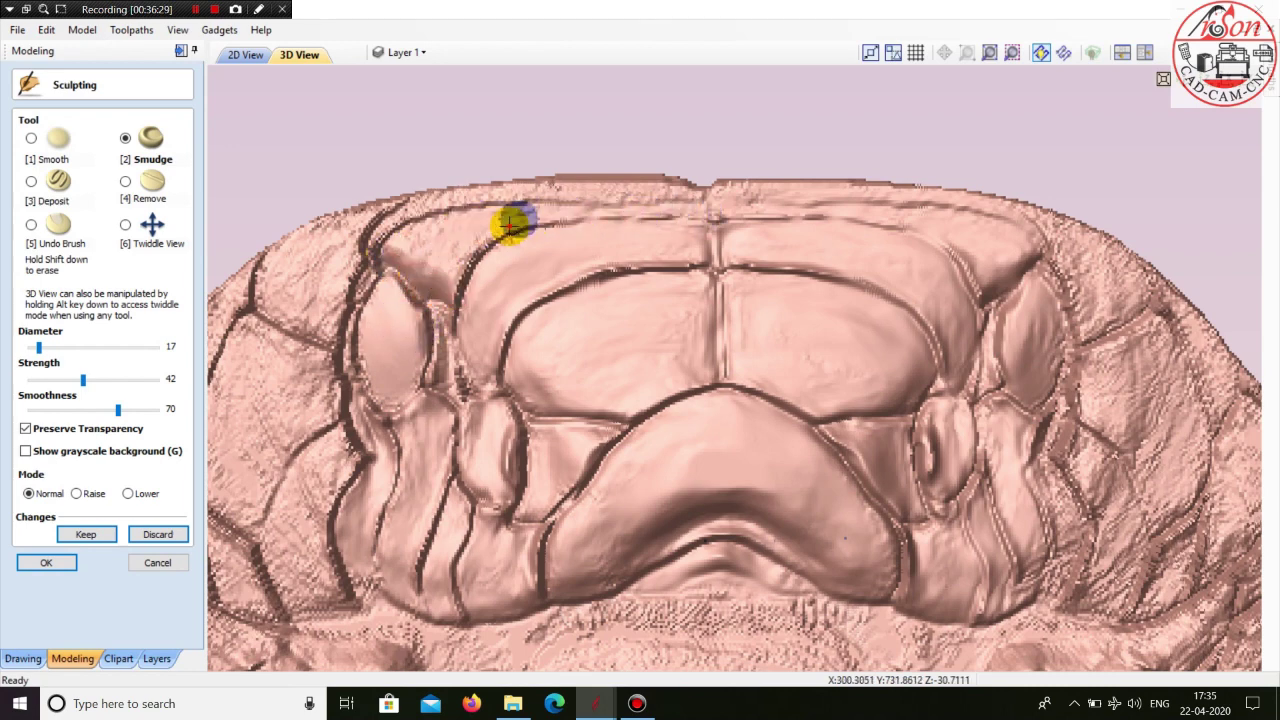
pyautogui.moveTo(457, 280)
pyautogui.mouseDown()
pyautogui.moveTo(451, 292)
pyautogui.moveTo(473, 235)
pyautogui.moveTo(434, 223)
pyautogui.moveTo(391, 249)
pyautogui.moveTo(693, 188)
pyautogui.moveTo(466, 191)
pyautogui.moveTo(378, 228)
pyautogui.mouseUp()
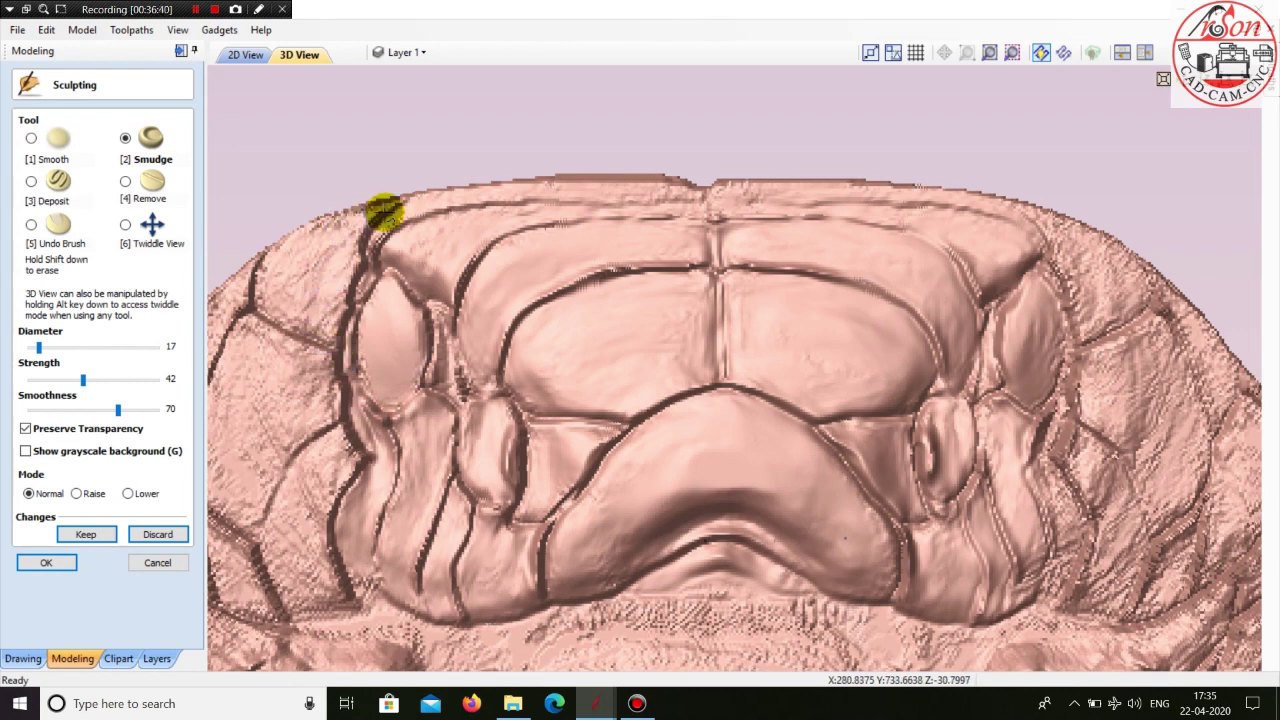
pyautogui.moveTo(385, 212)
pyautogui.mouseDown()
pyautogui.moveTo(310, 238)
pyautogui.moveTo(293, 322)
pyautogui.mouseUp()
pyautogui.moveTo(318, 335)
pyautogui.mouseDown()
pyautogui.moveTo(275, 305)
pyautogui.moveTo(271, 256)
pyautogui.moveTo(305, 309)
pyautogui.moveTo(334, 266)
pyautogui.moveTo(306, 331)
pyautogui.moveTo(334, 314)
pyautogui.moveTo(374, 208)
pyautogui.moveTo(329, 234)
pyautogui.moveTo(346, 249)
pyautogui.moveTo(309, 250)
pyautogui.moveTo(326, 218)
pyautogui.moveTo(294, 240)
pyautogui.moveTo(394, 206)
pyautogui.moveTo(303, 286)
pyautogui.moveTo(330, 313)
pyautogui.mouseUp()
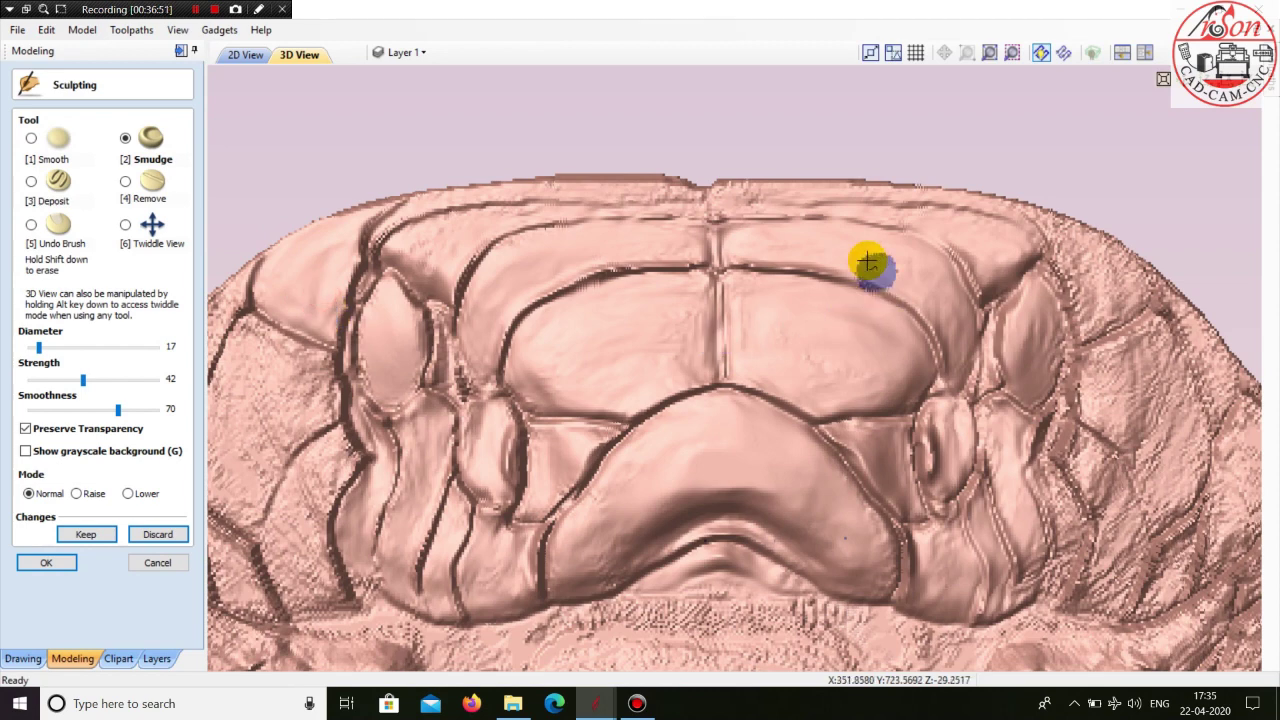
pyautogui.click(78, 540)
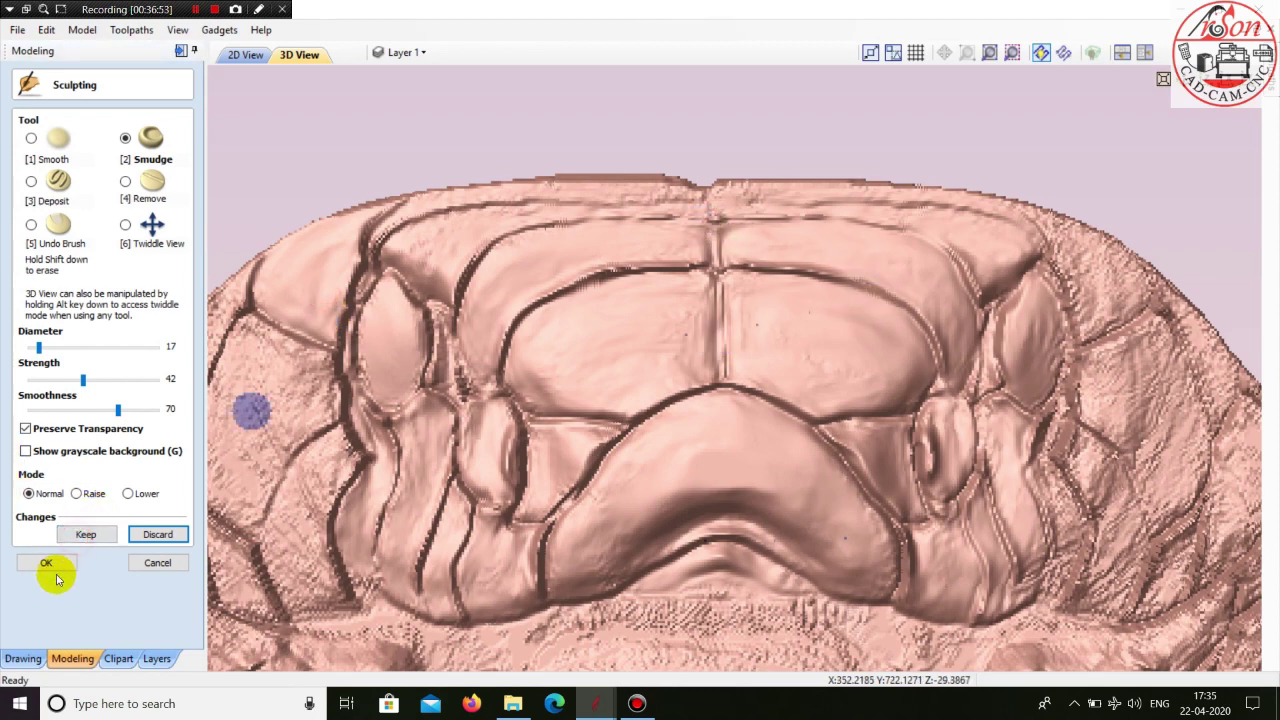
pyautogui.click(126, 225)
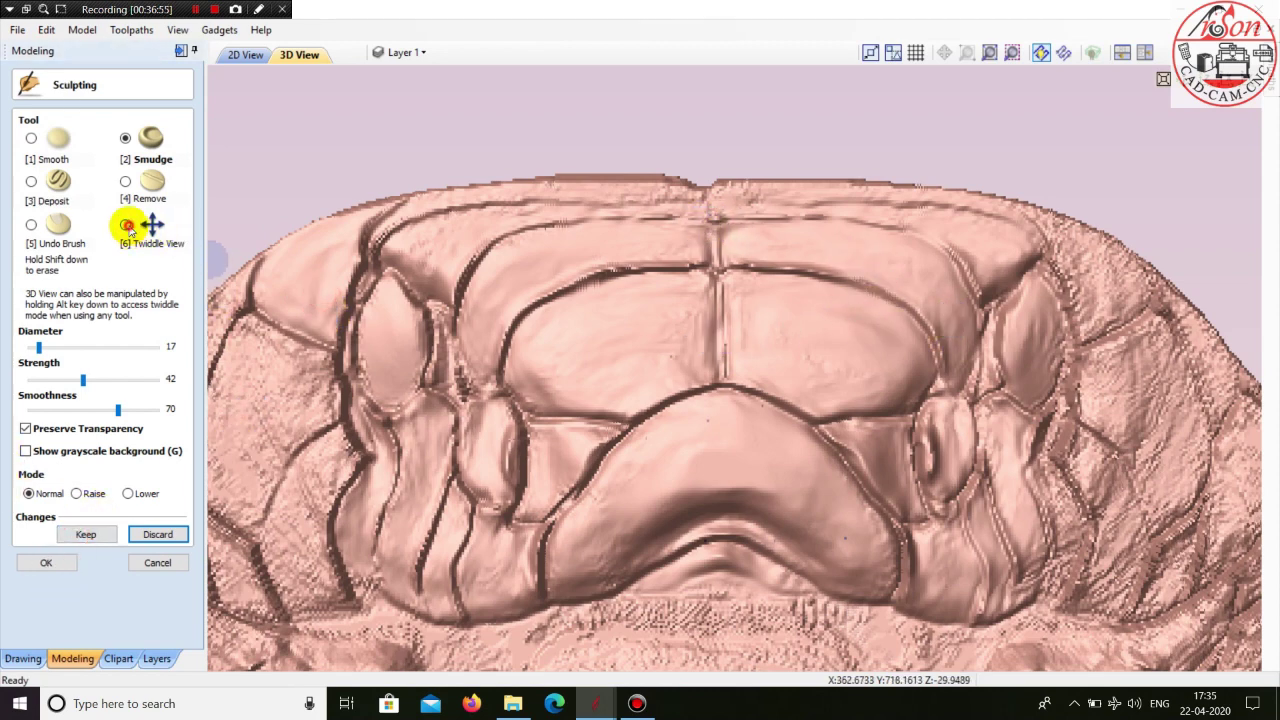
pyautogui.moveTo(723, 486)
pyautogui.mouseDown()
pyautogui.moveTo(794, 469)
pyautogui.moveTo(1233, 280)
pyautogui.mouseUp()
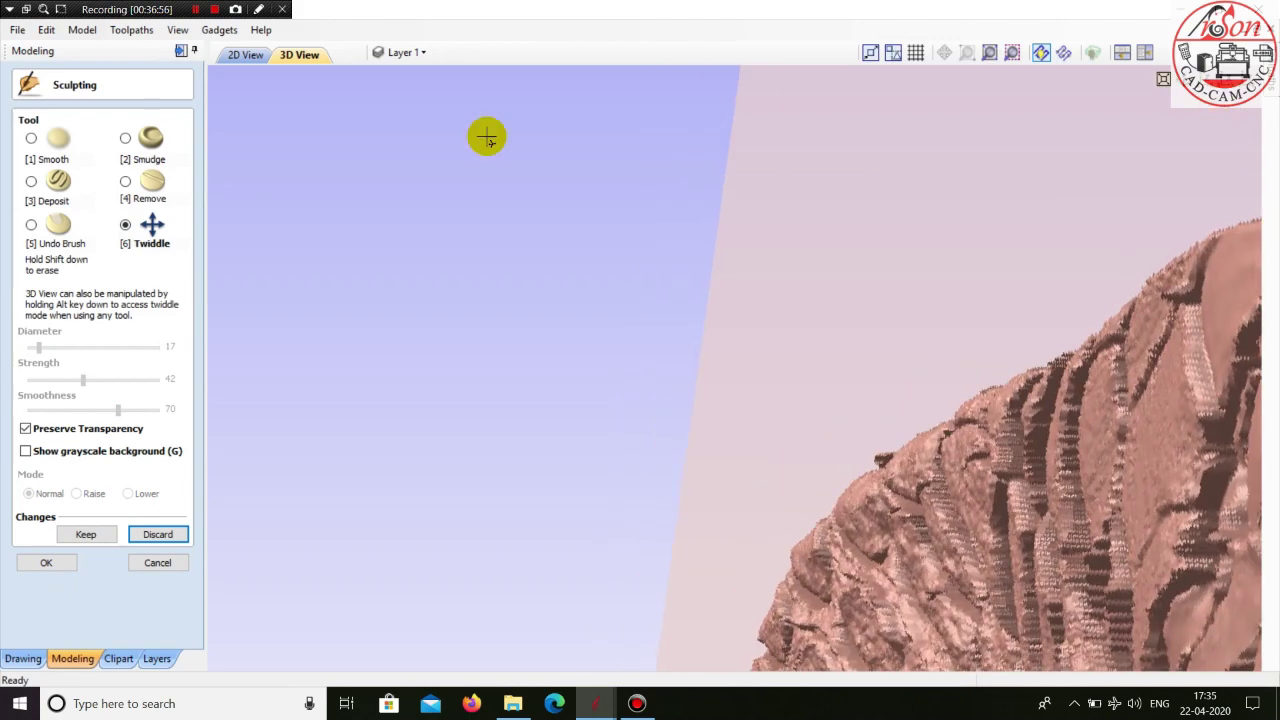
pyautogui.click(46, 562)
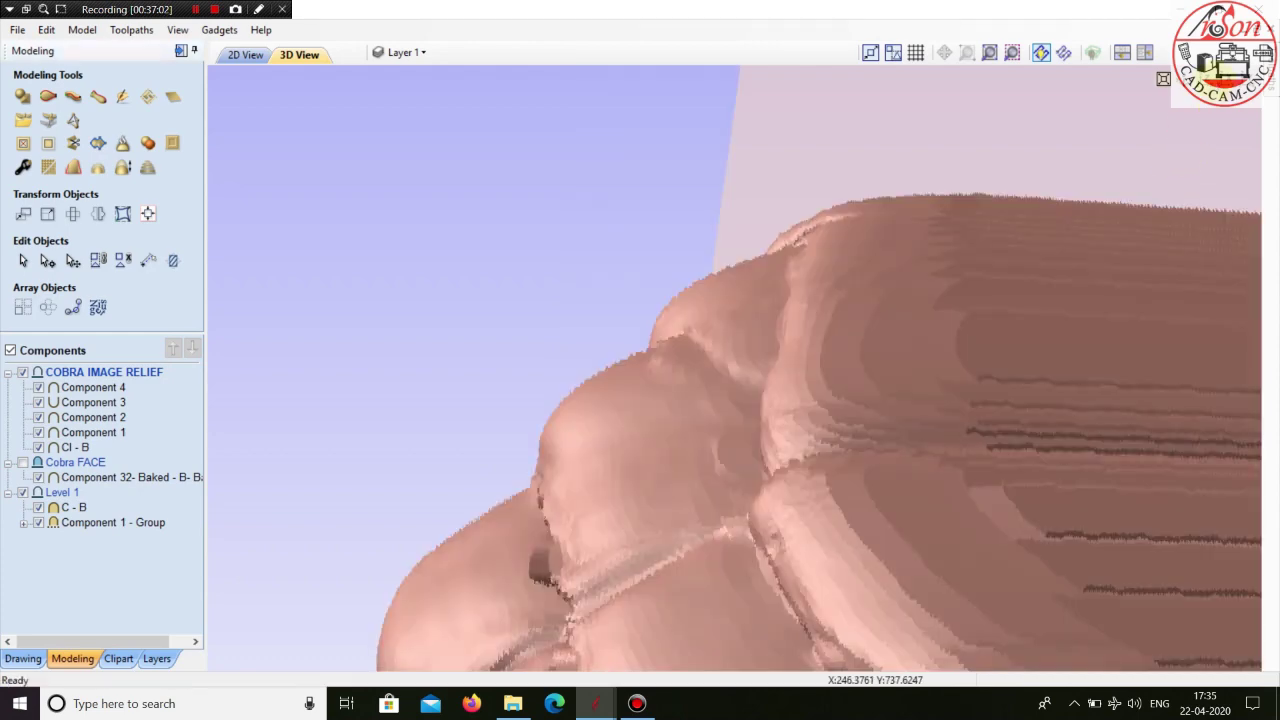
# - Examine the smoothed cobra head from the front and at an angle, both up close and with the hood in view
pyautogui.click(1202, 80)
pyautogui.moveTo(749, 300); pyautogui.dragTo(749, 449, button='middle')
pyautogui.scroll(3, 774, 303)
pyautogui.scroll(4, 845, 261)
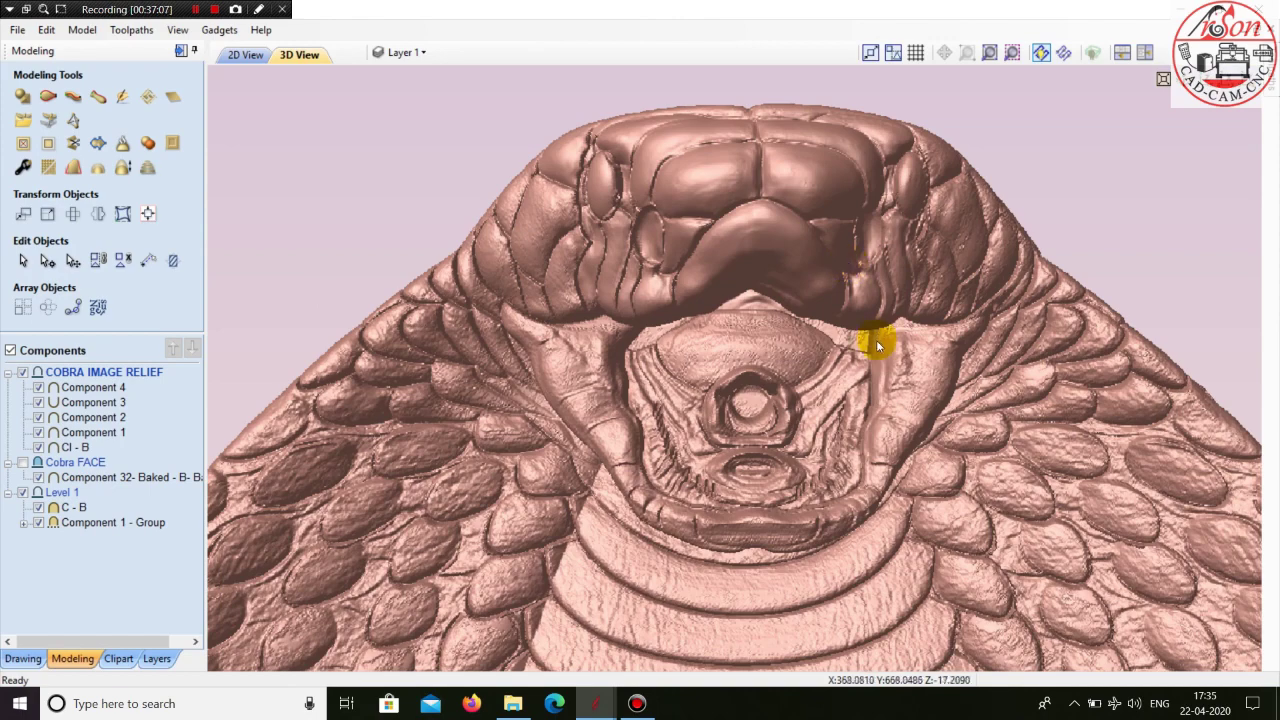
pyautogui.scroll(-5, 876, 340)
pyautogui.scroll(-2, 976, 295)
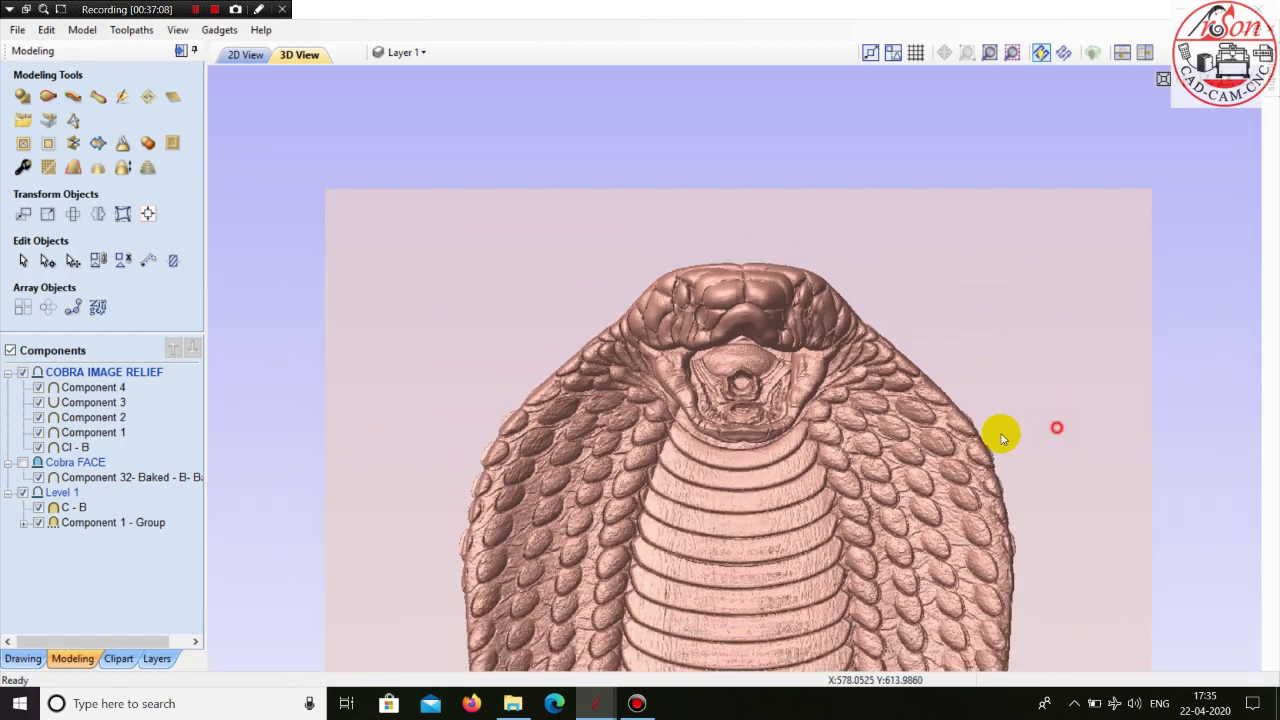
pyautogui.moveTo(1000, 434); pyautogui.dragTo(909, 294)
pyautogui.scroll(2, 1009, 449)
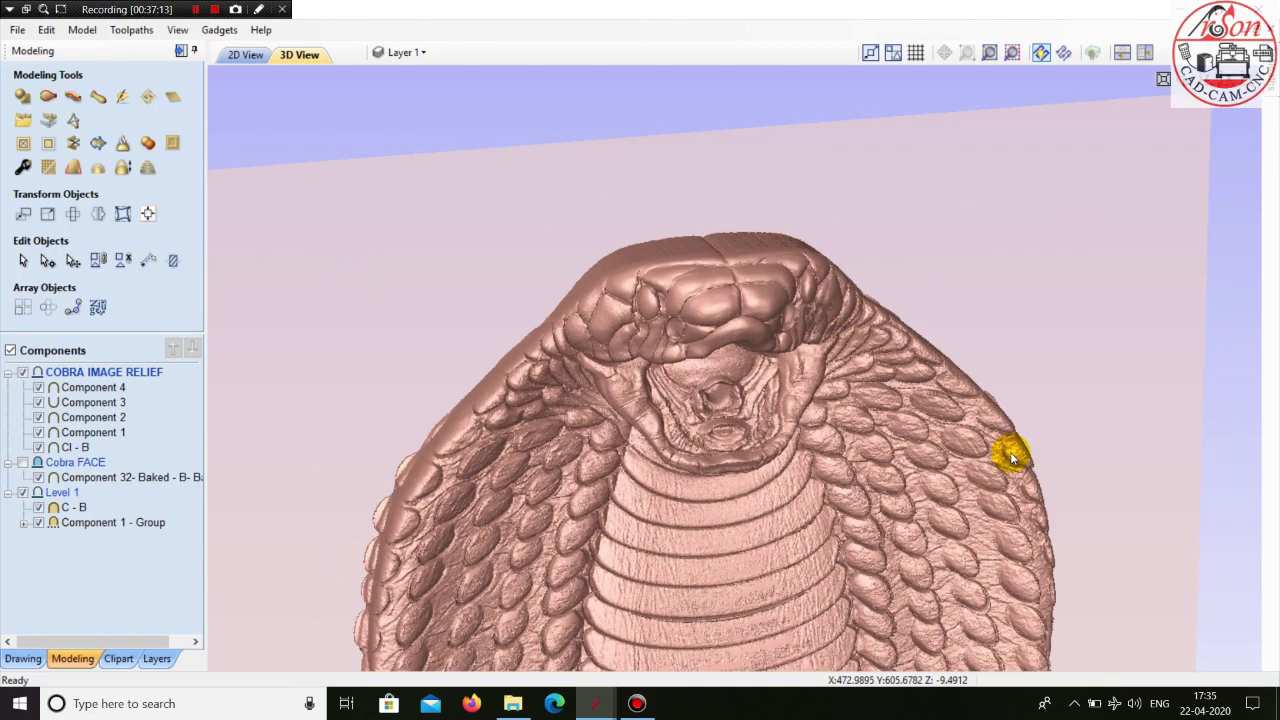
pyautogui.moveTo(1037, 403); pyautogui.dragTo(1095, 341, button='middle')
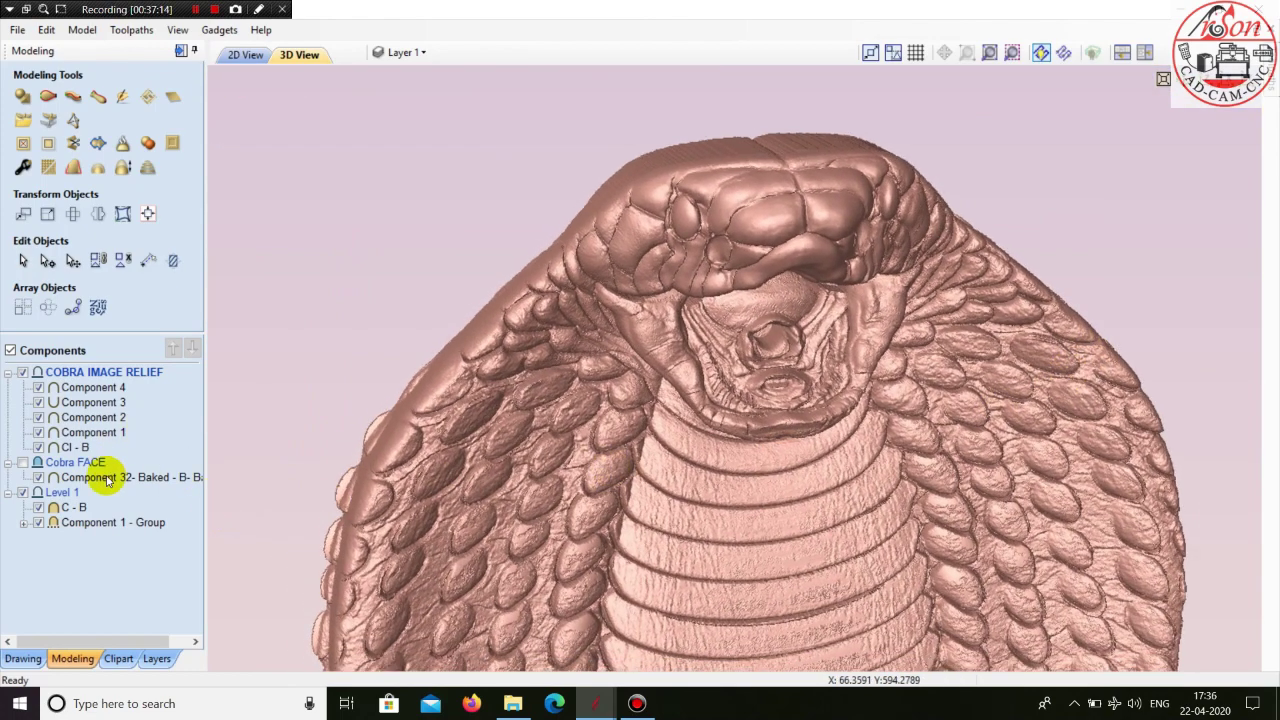
# - Reopen Sculpting on the CI - B component of the cobra relief and close it again
pyautogui.click(76, 447)
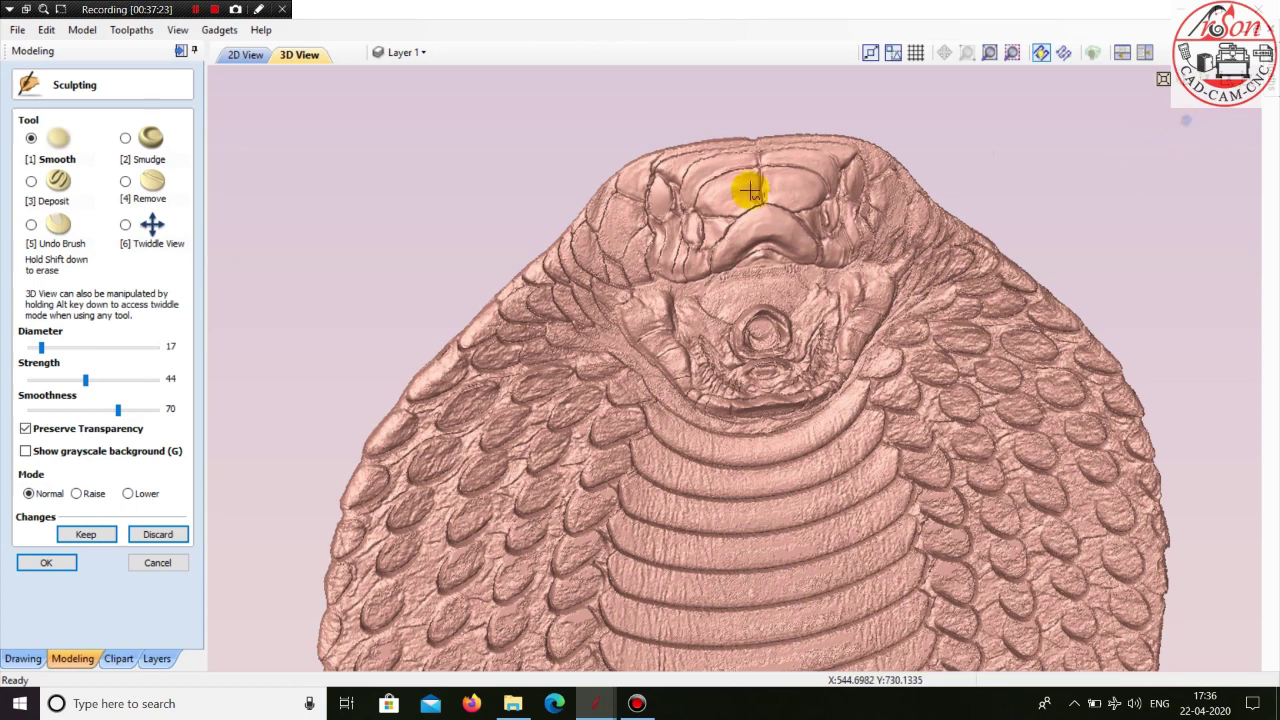
pyautogui.click(54, 562)
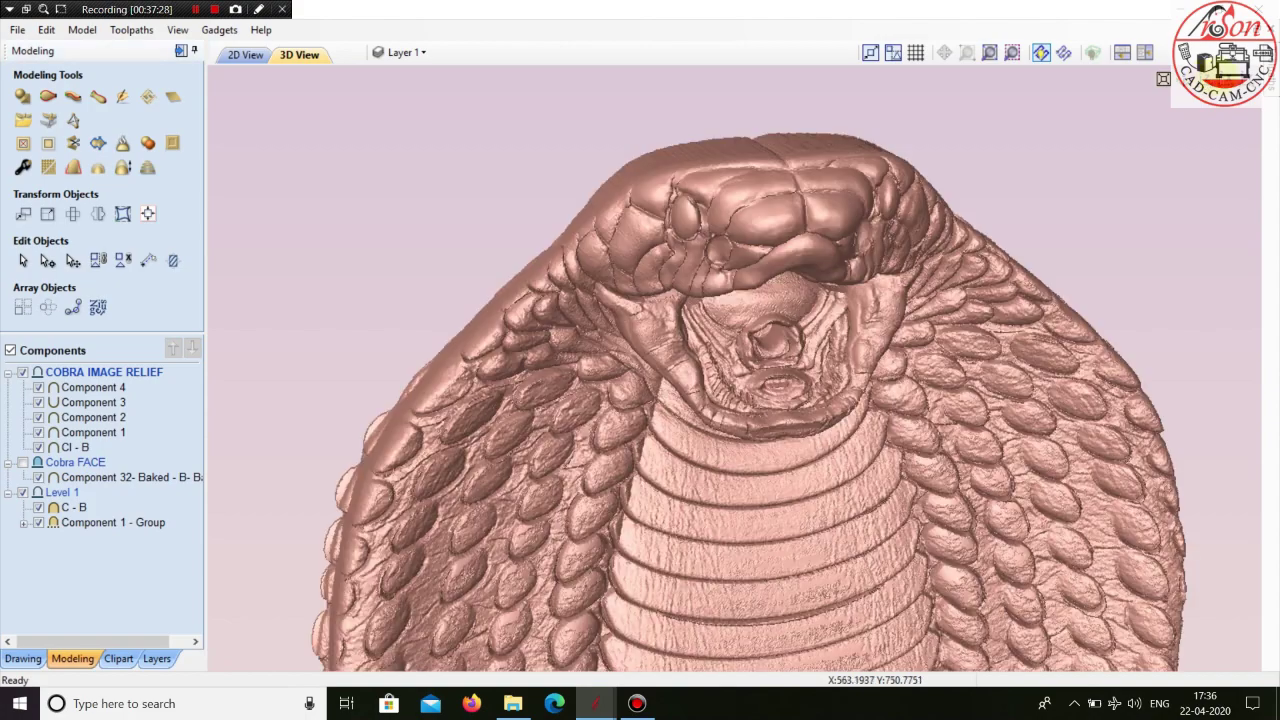
# - Open Sculpting on the CI - B component of the cobra relief
pyautogui.click(1202, 80)
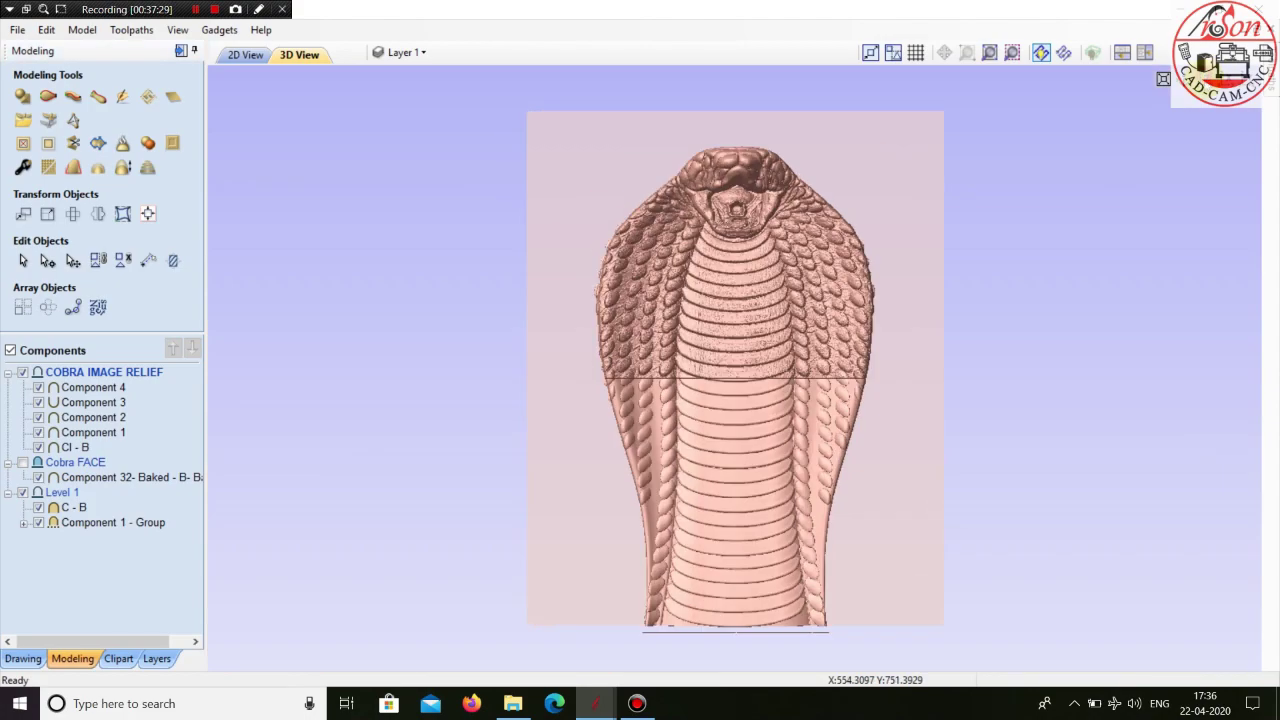
pyautogui.scroll(5, 1088, 306)
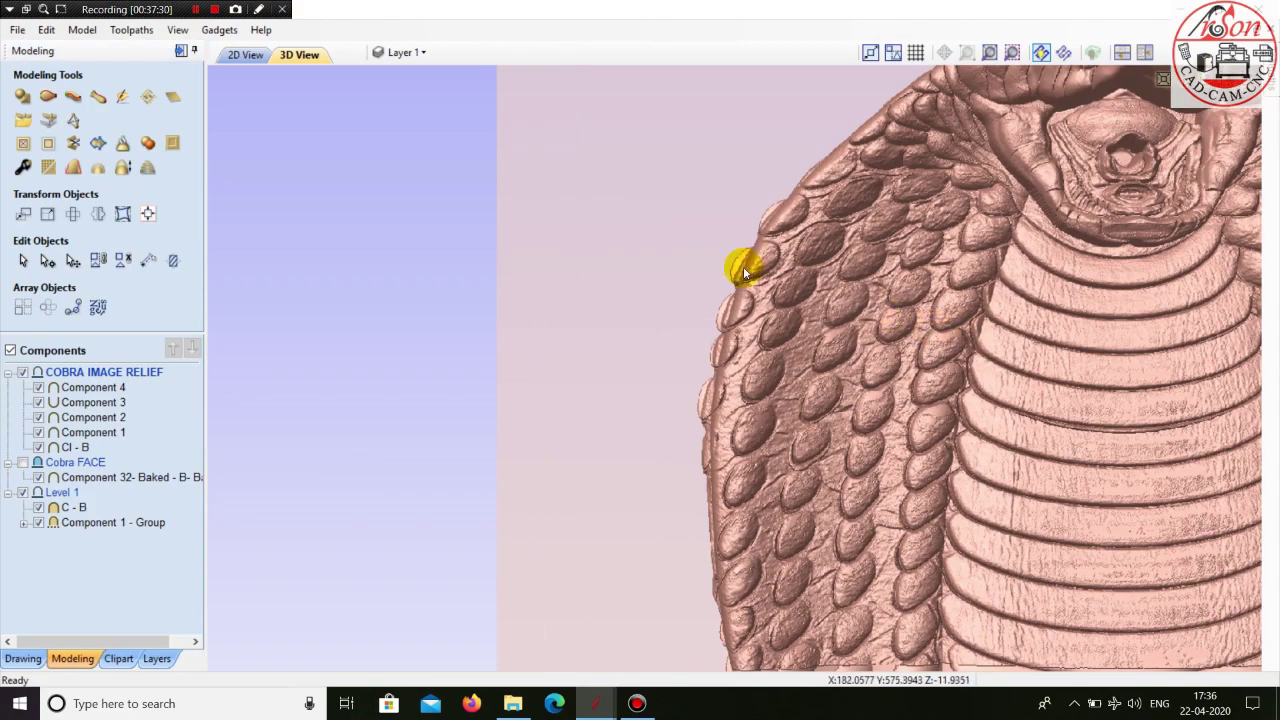
pyautogui.scroll(2, 560, 190)
pyautogui.scroll(-3, 515, 280)
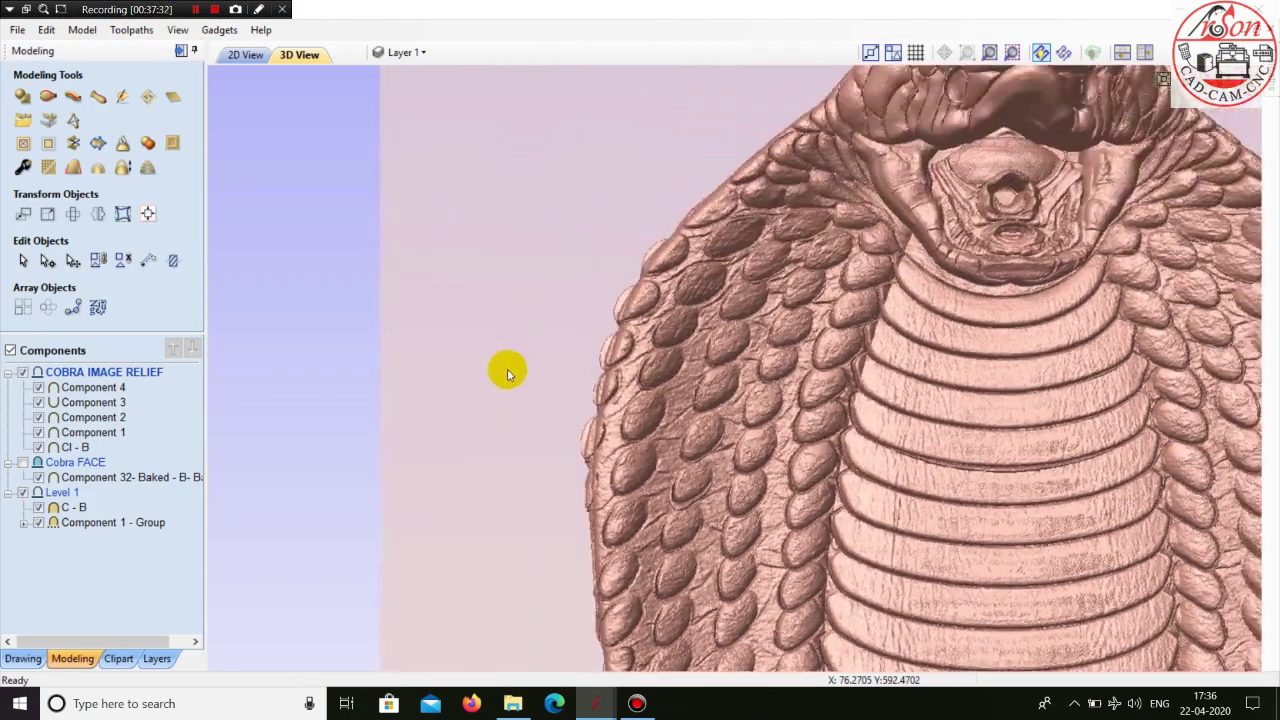
pyautogui.moveTo(601, 415); pyautogui.dragTo(429, 344)
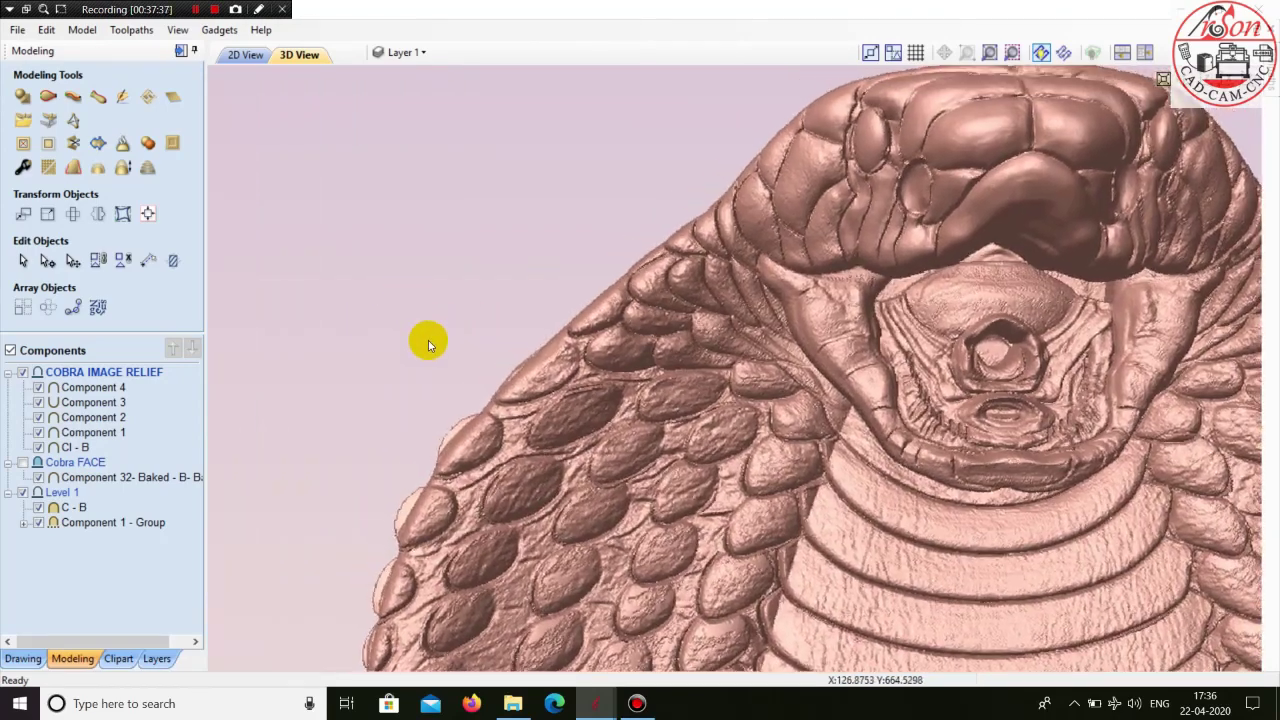
pyautogui.click(68, 447)
pyautogui.moveTo(381, 270); pyautogui.dragTo(414, 295)
pyautogui.scroll(1, 373, 284)
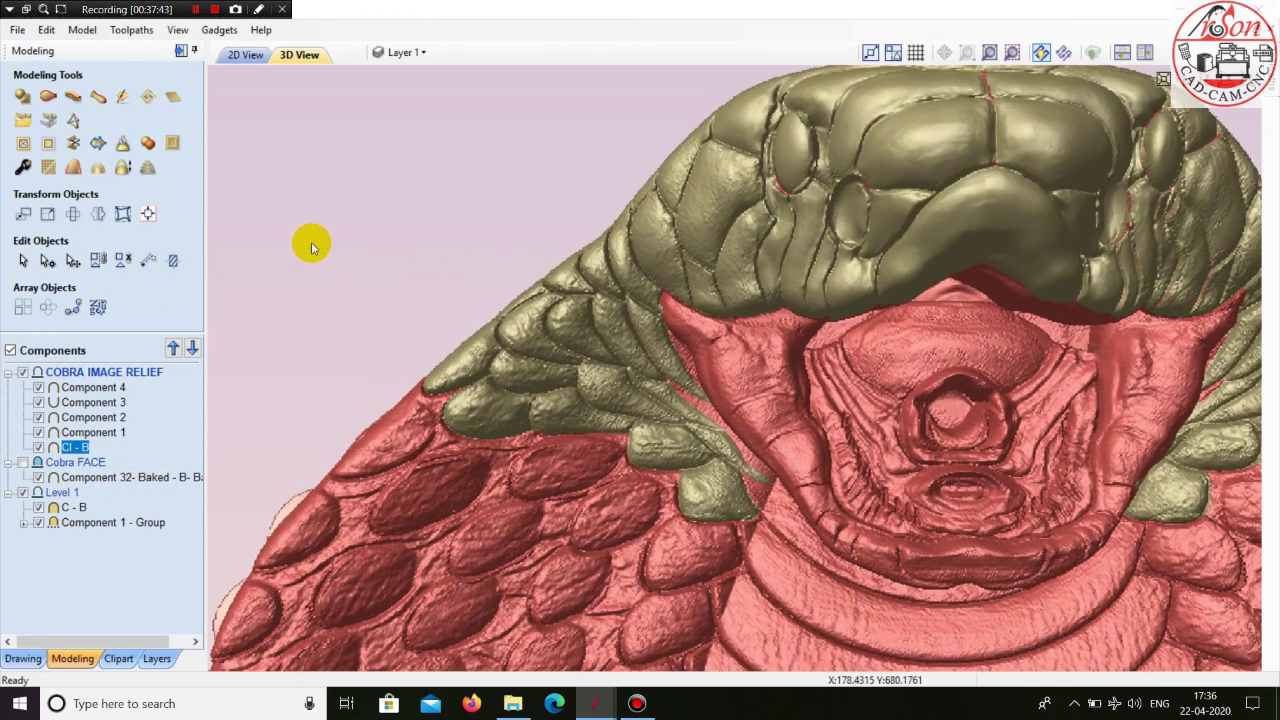
pyautogui.click(114, 107)
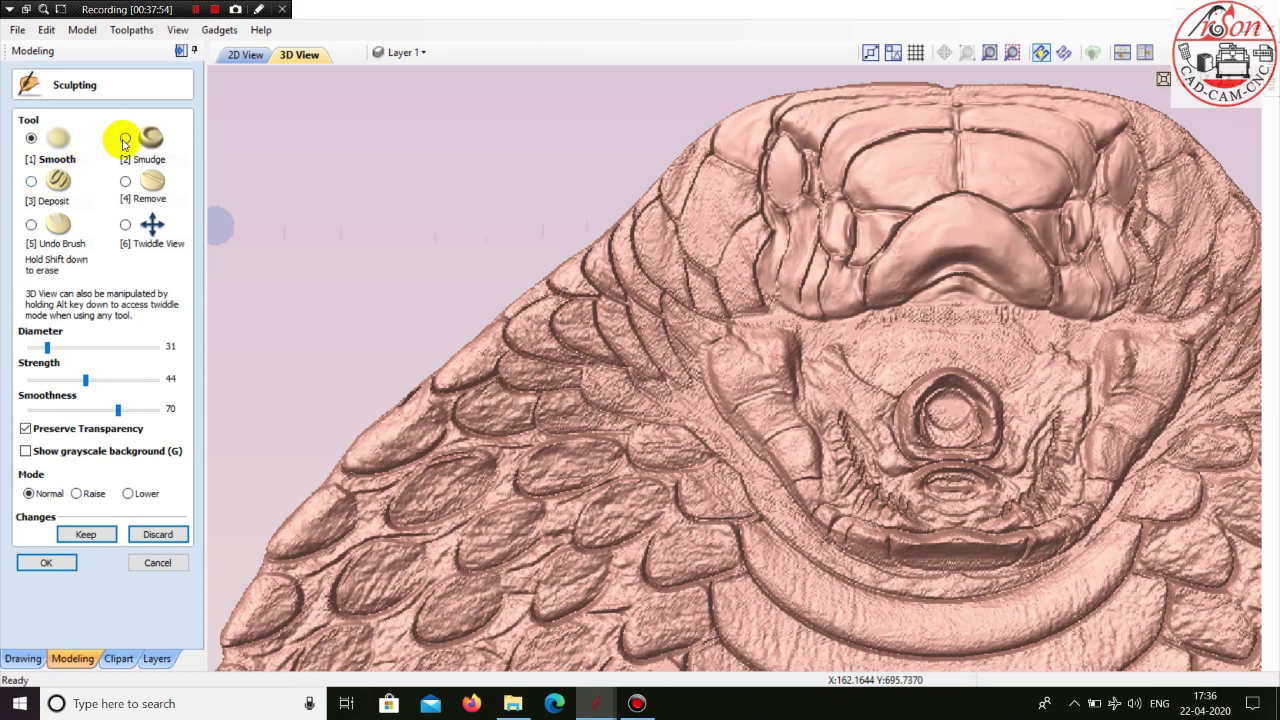
# - Smudge the large cheek scale outside the left eye and the narrow scale at the head's edge with diameter 15 and strength 42
pyautogui.moveTo(434, 188); pyautogui.dragTo(396, 198, button='middle')
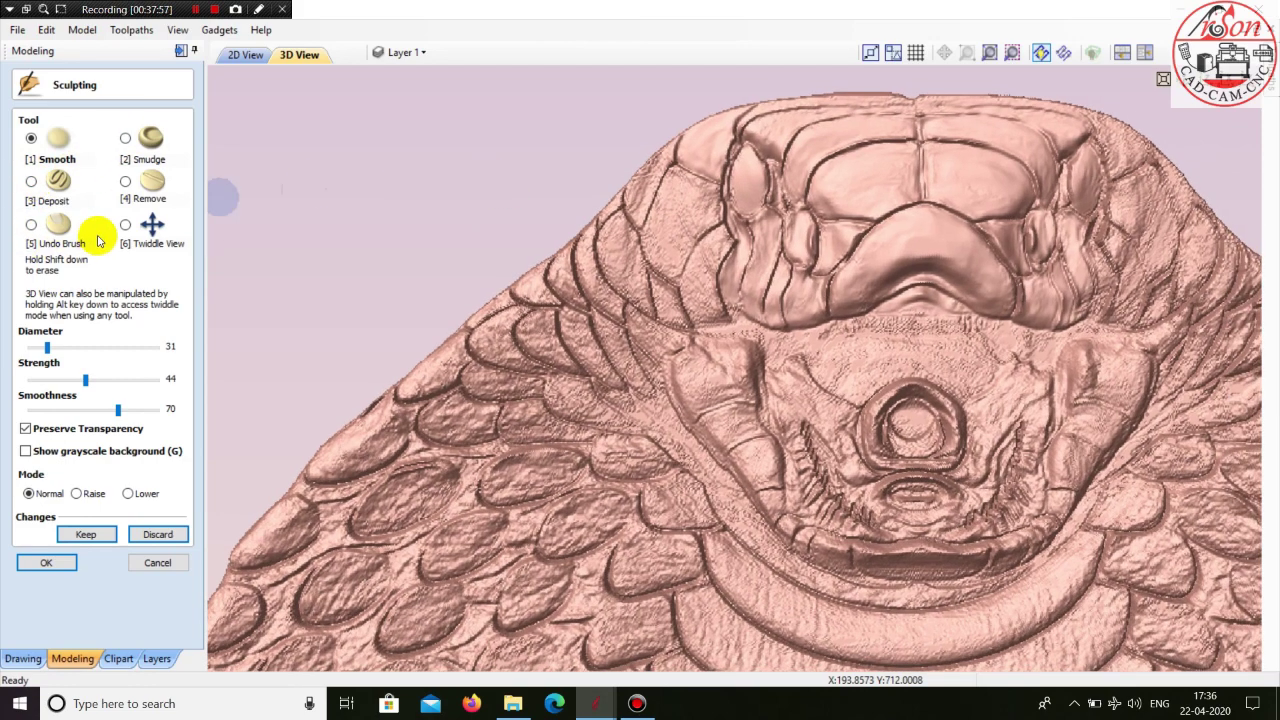
pyautogui.click(125, 224)
pyautogui.moveTo(571, 160); pyautogui.dragTo(500, 150)
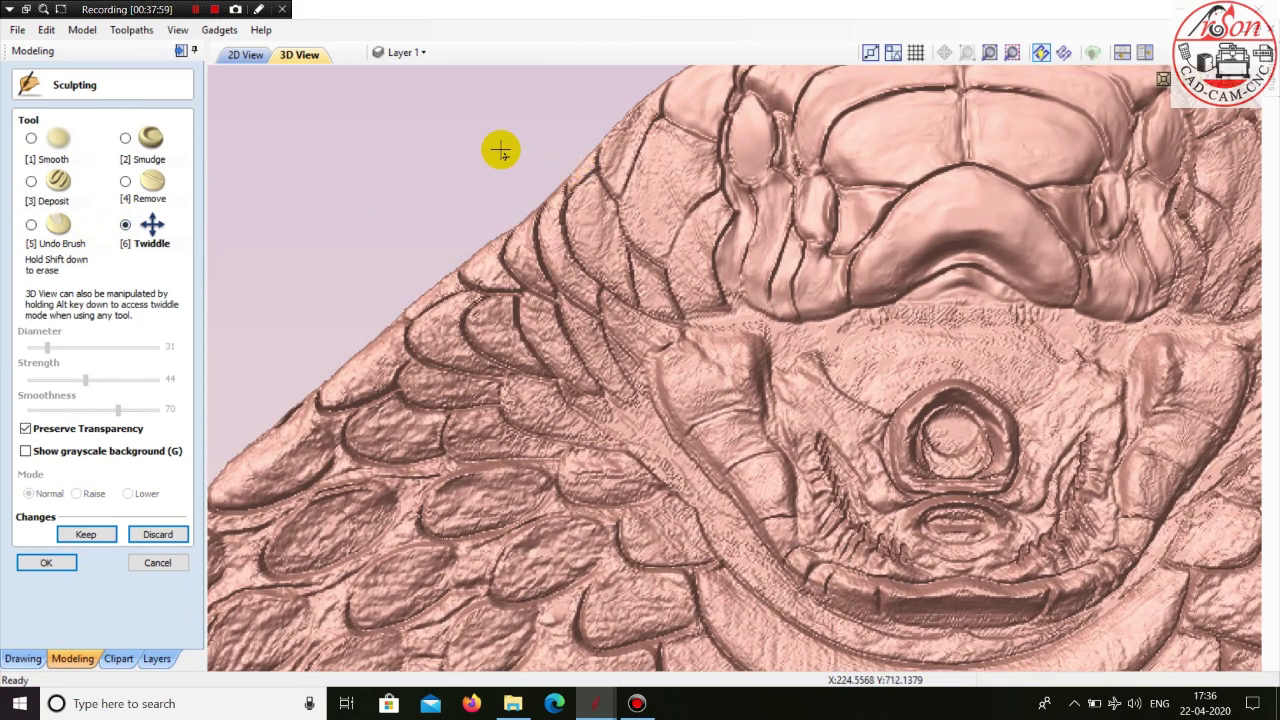
pyautogui.moveTo(478, 150); pyautogui.dragTo(475, 209, button='middle')
pyautogui.scroll(2, 475, 209)
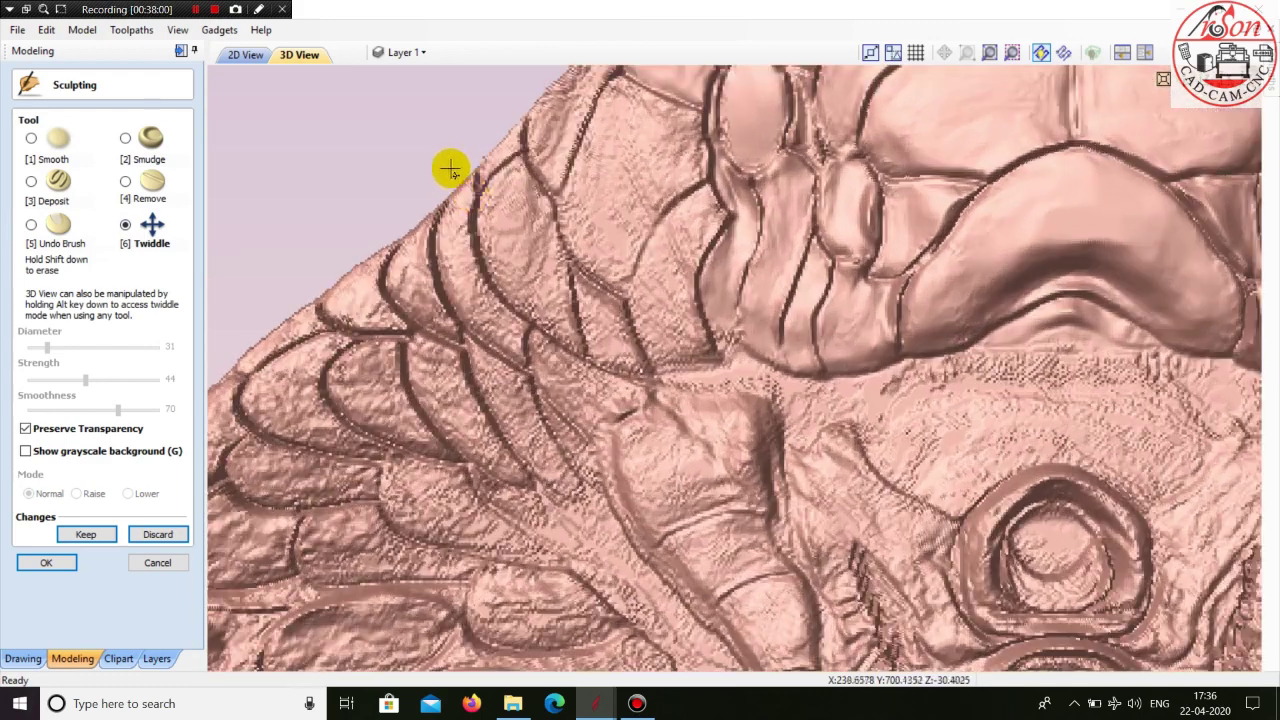
pyautogui.moveTo(431, 162)
pyautogui.mouseDown(button='middle')
pyautogui.moveTo(443, 190)
pyautogui.moveTo(391, 206)
pyautogui.mouseUp(button='middle')
pyautogui.click(125, 139)
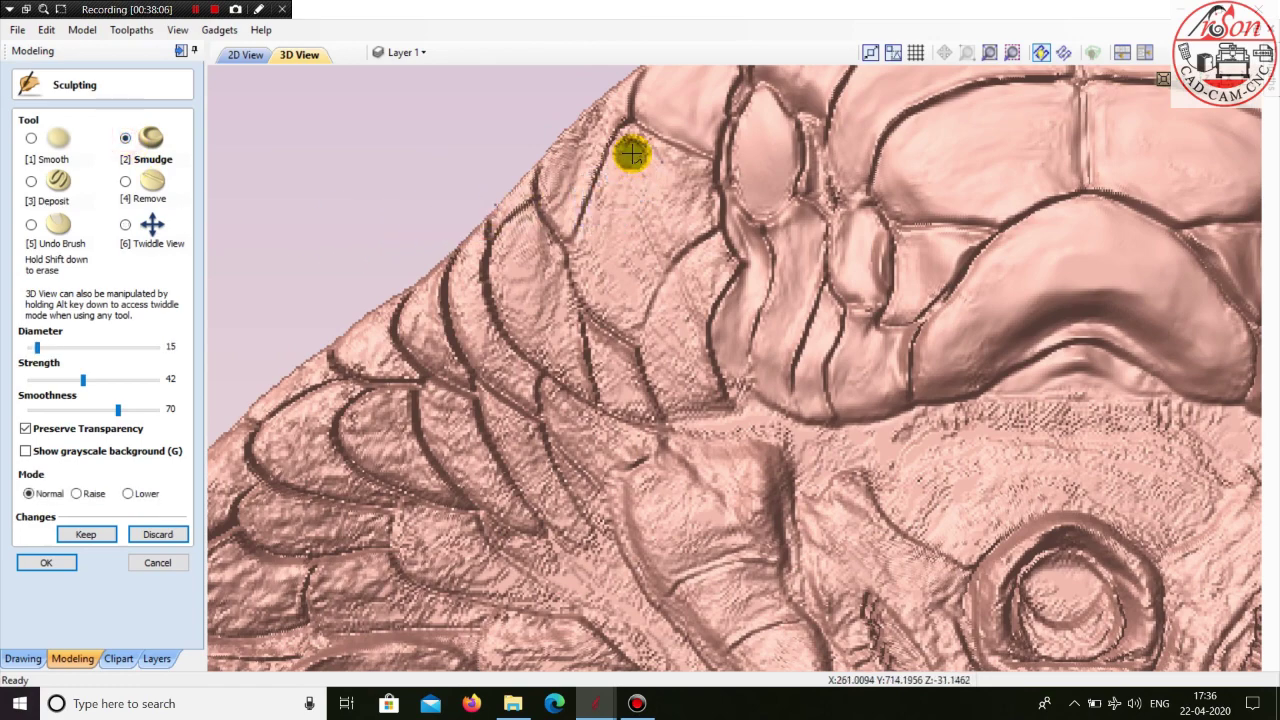
pyautogui.moveTo(628, 146)
pyautogui.mouseDown()
pyautogui.moveTo(600, 223)
pyautogui.moveTo(606, 291)
pyautogui.moveTo(606, 257)
pyautogui.moveTo(584, 247)
pyautogui.moveTo(606, 314)
pyautogui.moveTo(583, 280)
pyautogui.moveTo(617, 143)
pyautogui.moveTo(688, 156)
pyautogui.moveTo(695, 220)
pyautogui.moveTo(621, 318)
pyautogui.moveTo(640, 229)
pyautogui.moveTo(620, 255)
pyautogui.moveTo(669, 211)
pyautogui.moveTo(640, 151)
pyautogui.moveTo(686, 194)
pyautogui.moveTo(642, 140)
pyautogui.mouseUp()
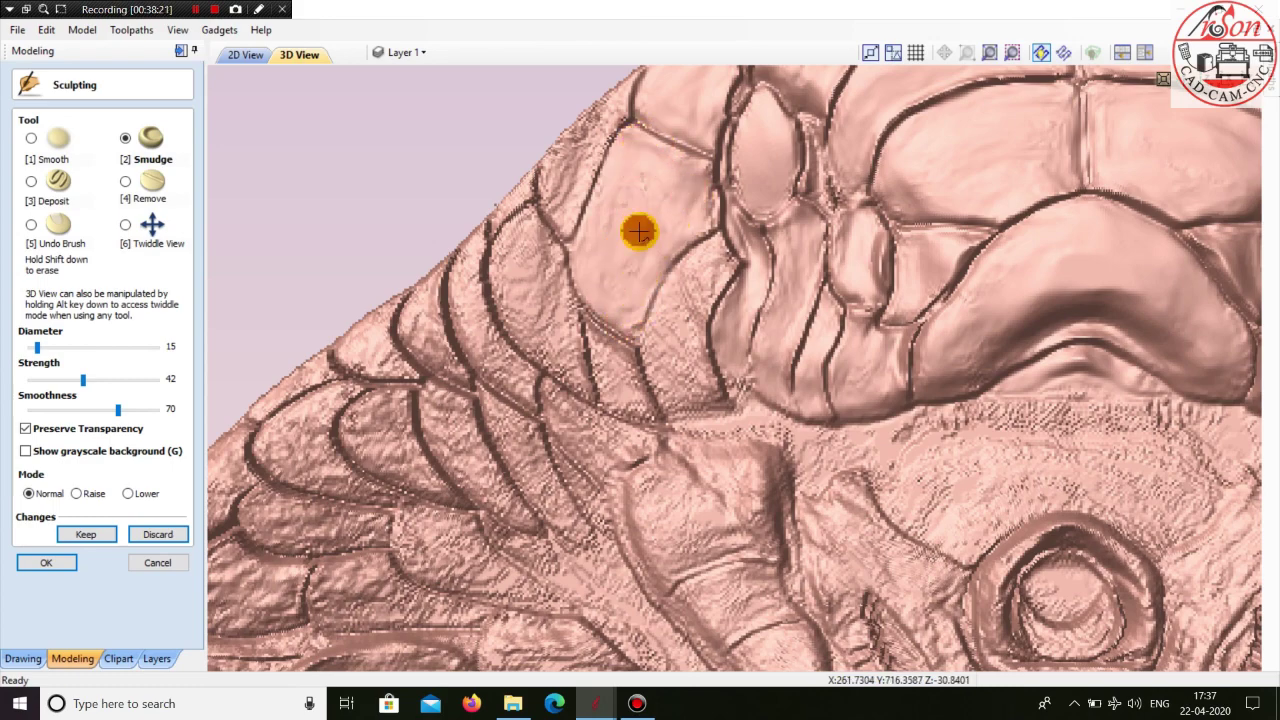
pyautogui.moveTo(639, 231)
pyautogui.mouseDown()
pyautogui.moveTo(607, 143)
pyautogui.moveTo(620, 306)
pyautogui.moveTo(640, 261)
pyautogui.moveTo(694, 209)
pyautogui.moveTo(706, 166)
pyautogui.mouseUp()
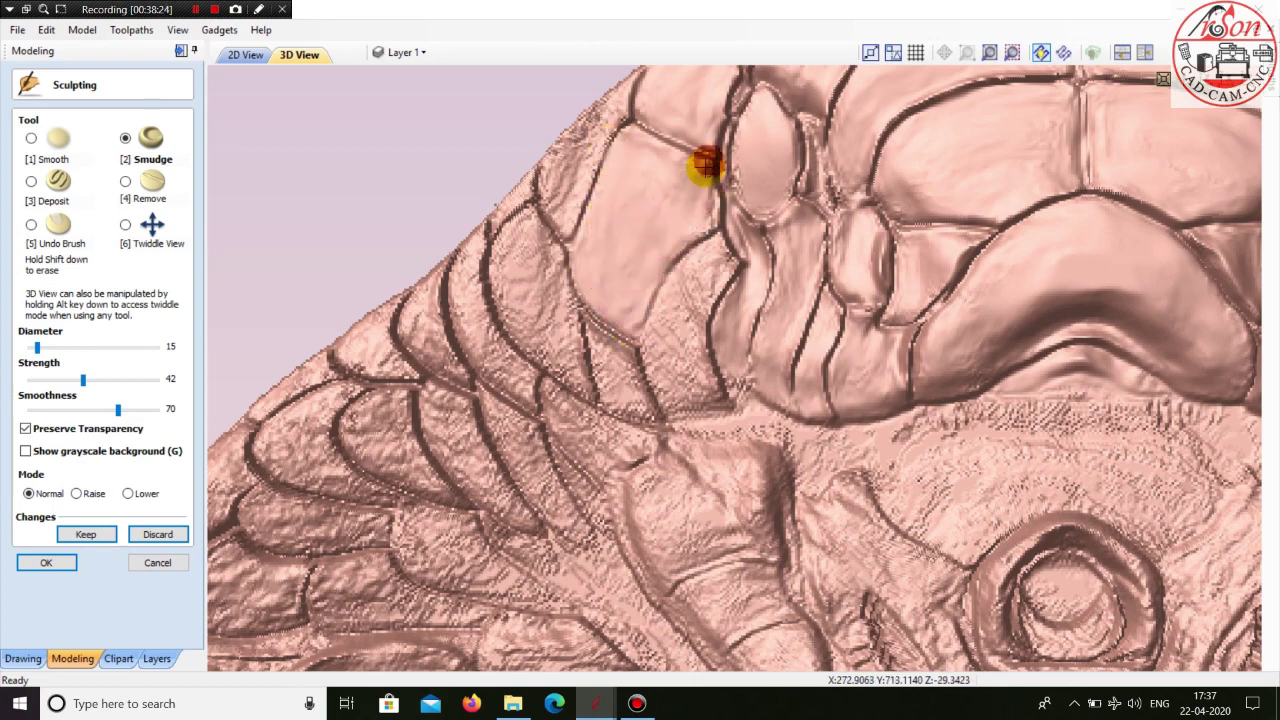
pyautogui.moveTo(613, 133)
pyautogui.mouseDown()
pyautogui.moveTo(609, 106)
pyautogui.moveTo(572, 134)
pyautogui.moveTo(551, 200)
pyautogui.moveTo(563, 223)
pyautogui.moveTo(595, 146)
pyautogui.mouseUp()
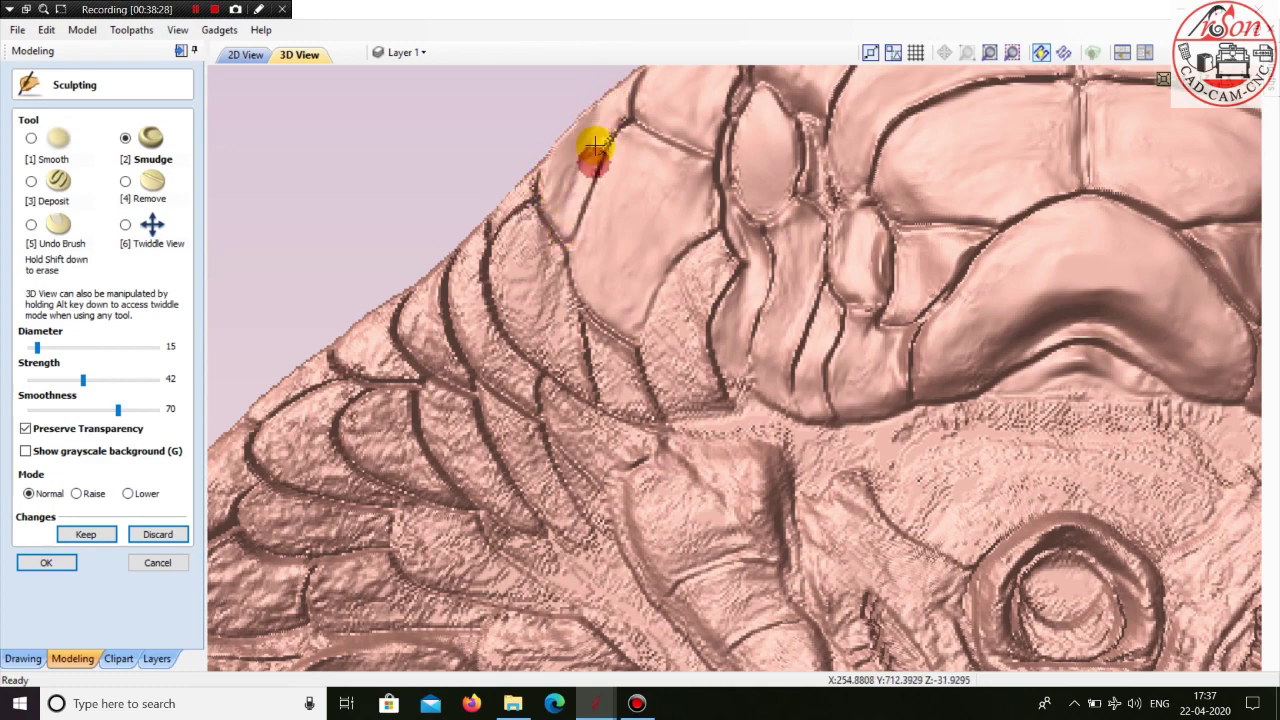
pyautogui.moveTo(548, 222)
pyautogui.mouseDown()
pyautogui.moveTo(534, 180)
pyautogui.moveTo(590, 140)
pyautogui.mouseUp()
# - Smudge the two small scales below the large left cheek scale, down to the edge of the upper jaw
pyautogui.moveTo(592, 318)
pyautogui.mouseDown()
pyautogui.moveTo(615, 382)
pyautogui.moveTo(645, 410)
pyautogui.moveTo(632, 365)
pyautogui.moveTo(586, 323)
pyautogui.moveTo(702, 273)
pyautogui.moveTo(666, 317)
pyautogui.moveTo(680, 391)
pyautogui.mouseUp()
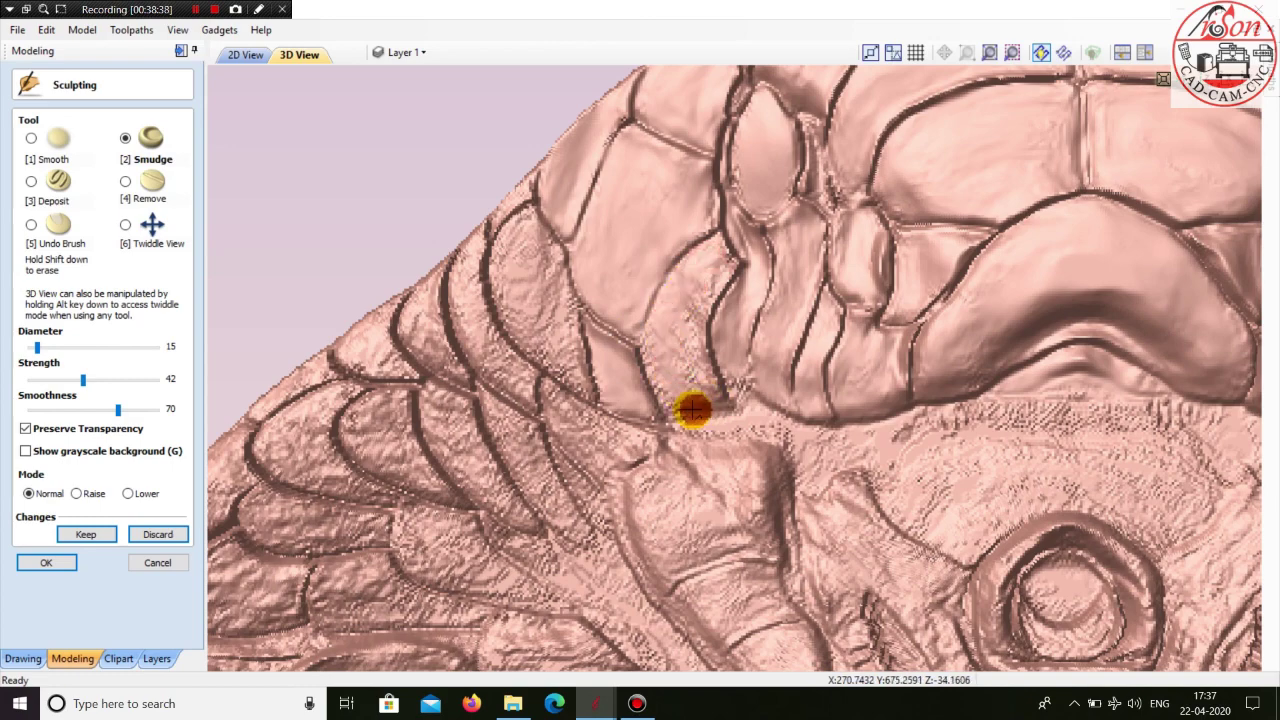
pyautogui.moveTo(695, 352)
pyautogui.mouseDown()
pyautogui.moveTo(656, 395)
pyautogui.moveTo(637, 341)
pyautogui.moveTo(660, 331)
pyautogui.moveTo(674, 404)
pyautogui.moveTo(720, 249)
pyautogui.moveTo(698, 340)
pyautogui.moveTo(729, 271)
pyautogui.moveTo(677, 357)
pyautogui.moveTo(680, 290)
pyautogui.moveTo(706, 243)
pyautogui.moveTo(671, 289)
pyautogui.moveTo(655, 393)
pyautogui.mouseUp()
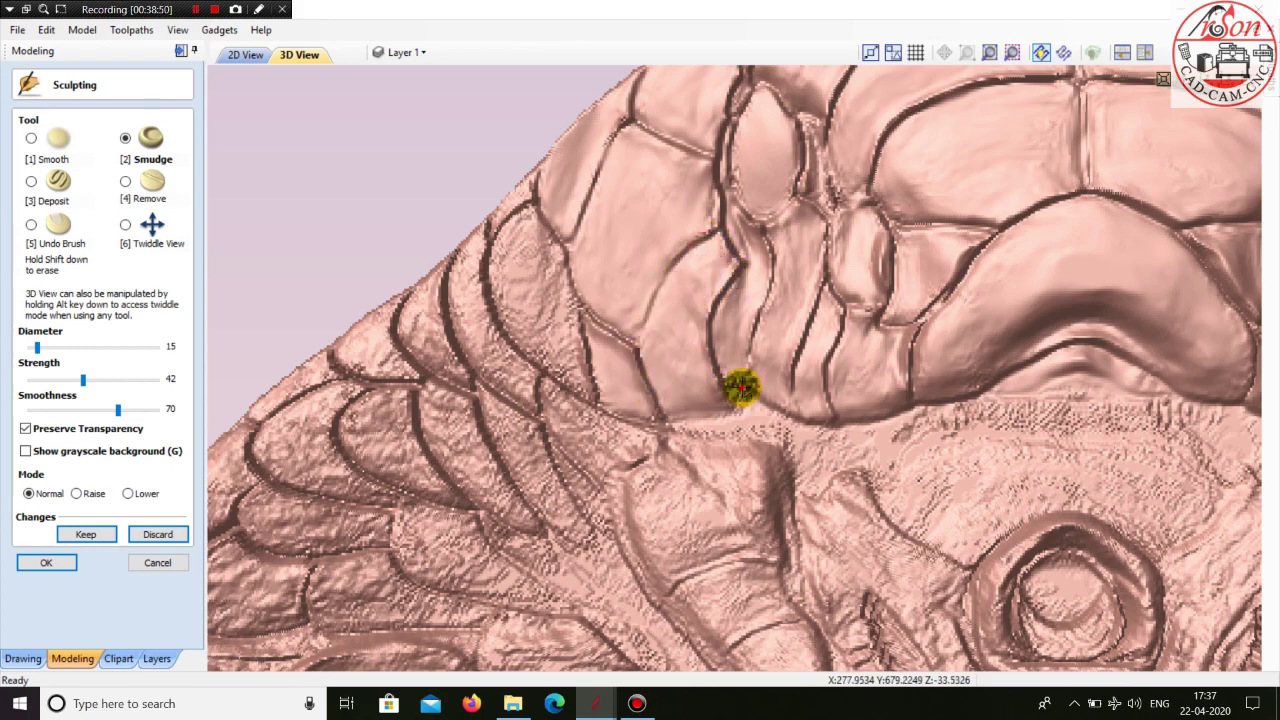
pyautogui.moveTo(740, 409)
pyautogui.mouseDown()
pyautogui.moveTo(600, 349)
pyautogui.moveTo(691, 366)
pyautogui.moveTo(766, 360)
pyautogui.moveTo(717, 390)
pyautogui.moveTo(673, 365)
pyautogui.mouseUp()
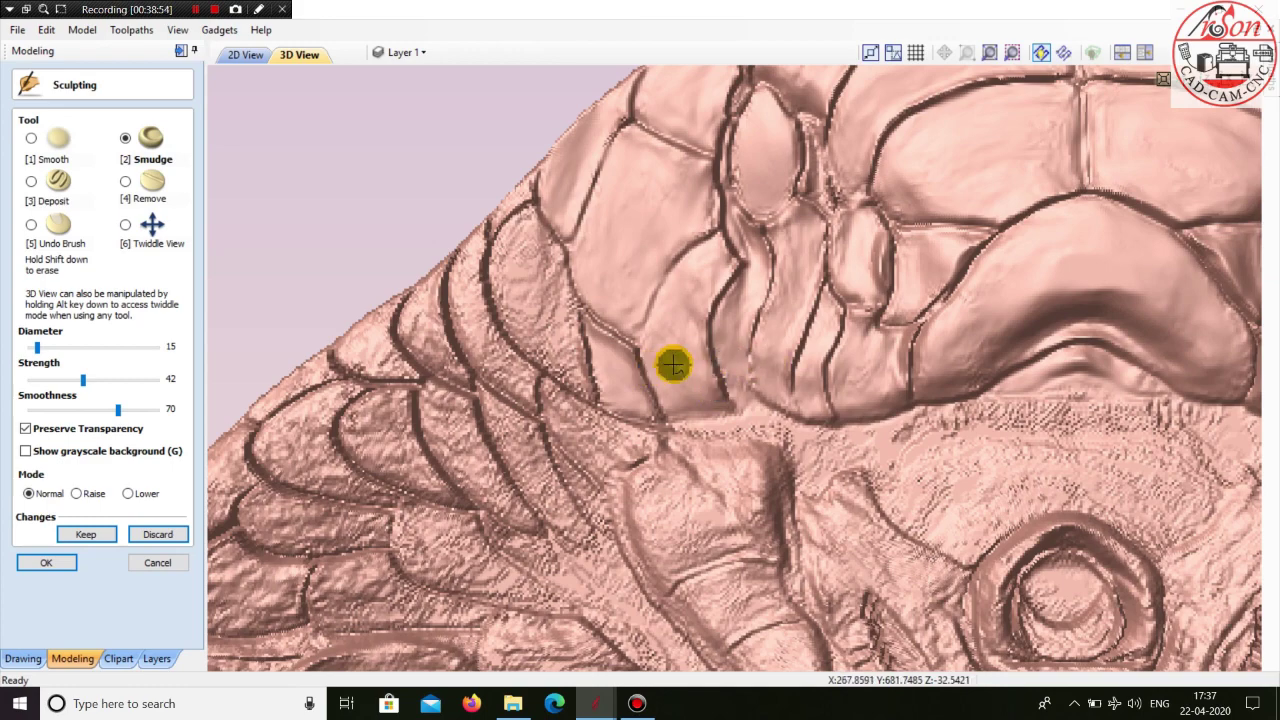
# - Smudge the curved scales behind the left cheek and the skin at the left mouth corner, and finish sculpting
pyautogui.moveTo(587, 256)
pyautogui.mouseDown()
pyautogui.moveTo(515, 225)
pyautogui.moveTo(500, 300)
pyautogui.moveTo(535, 360)
pyautogui.moveTo(584, 389)
pyautogui.moveTo(565, 282)
pyautogui.moveTo(523, 217)
pyautogui.moveTo(509, 294)
pyautogui.moveTo(560, 386)
pyautogui.moveTo(530, 238)
pyautogui.moveTo(548, 375)
pyautogui.moveTo(554, 266)
pyautogui.moveTo(540, 316)
pyautogui.moveTo(554, 297)
pyautogui.moveTo(563, 374)
pyautogui.moveTo(541, 313)
pyautogui.mouseUp()
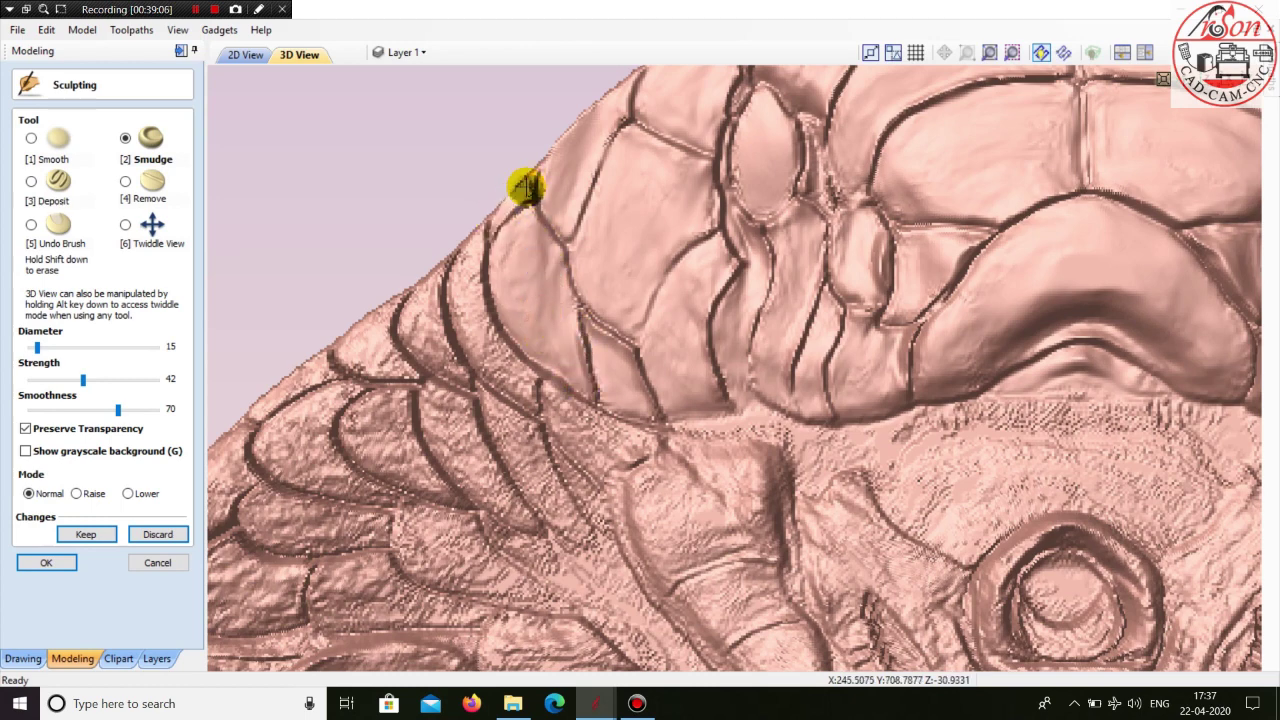
pyautogui.moveTo(471, 254)
pyautogui.mouseDown()
pyautogui.moveTo(466, 303)
pyautogui.moveTo(508, 380)
pyautogui.moveTo(473, 303)
pyautogui.moveTo(473, 333)
pyautogui.moveTo(517, 380)
pyautogui.moveTo(466, 294)
pyautogui.moveTo(524, 384)
pyautogui.moveTo(491, 366)
pyautogui.moveTo(454, 274)
pyautogui.moveTo(576, 416)
pyautogui.moveTo(595, 535)
pyautogui.mouseUp()
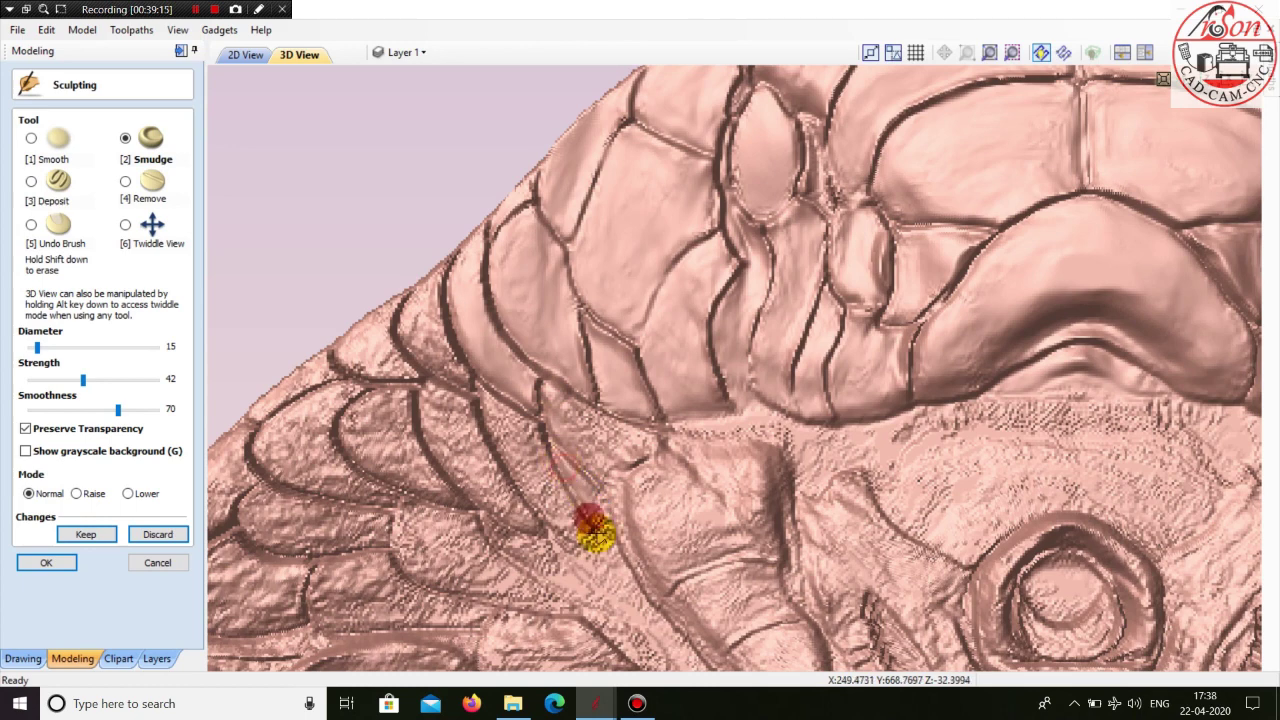
pyautogui.moveTo(561, 411)
pyautogui.mouseDown()
pyautogui.moveTo(620, 470)
pyautogui.moveTo(580, 420)
pyautogui.moveTo(646, 440)
pyautogui.moveTo(560, 400)
pyautogui.moveTo(623, 557)
pyautogui.moveTo(660, 586)
pyautogui.moveTo(682, 466)
pyautogui.mouseUp()
pyautogui.click(125, 224)
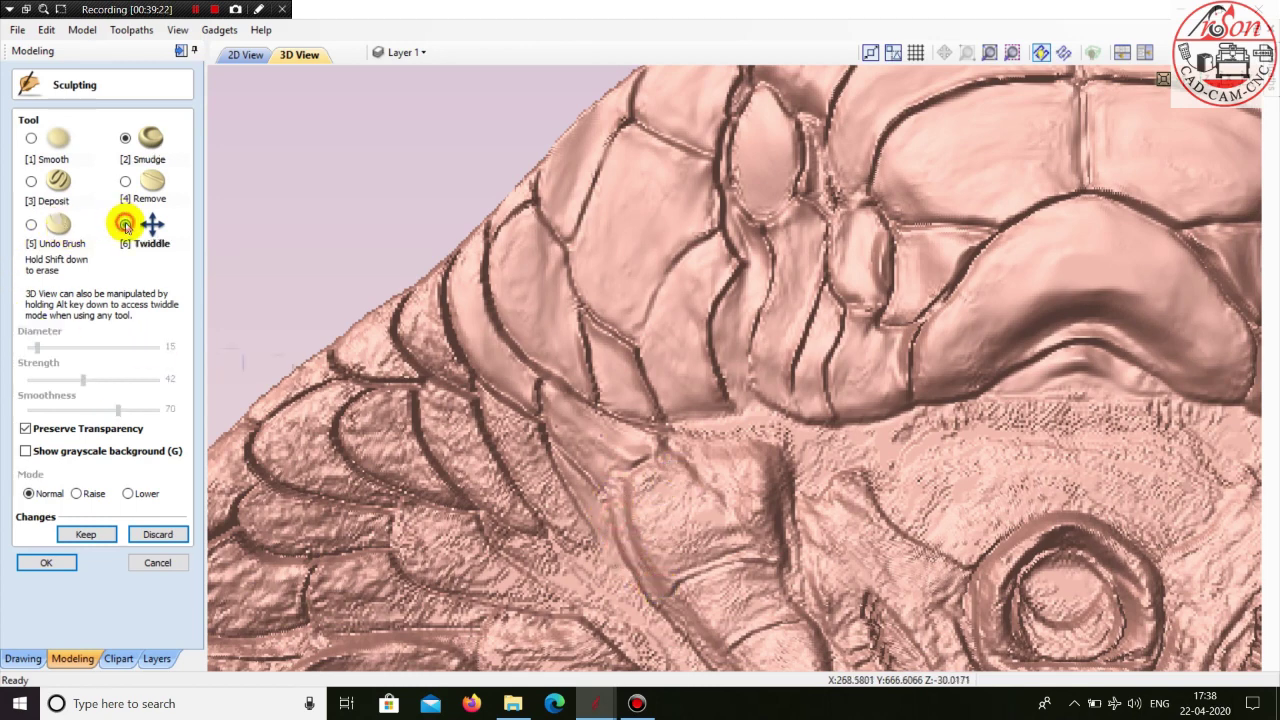
pyautogui.moveTo(785, 414); pyautogui.dragTo(729, 386)
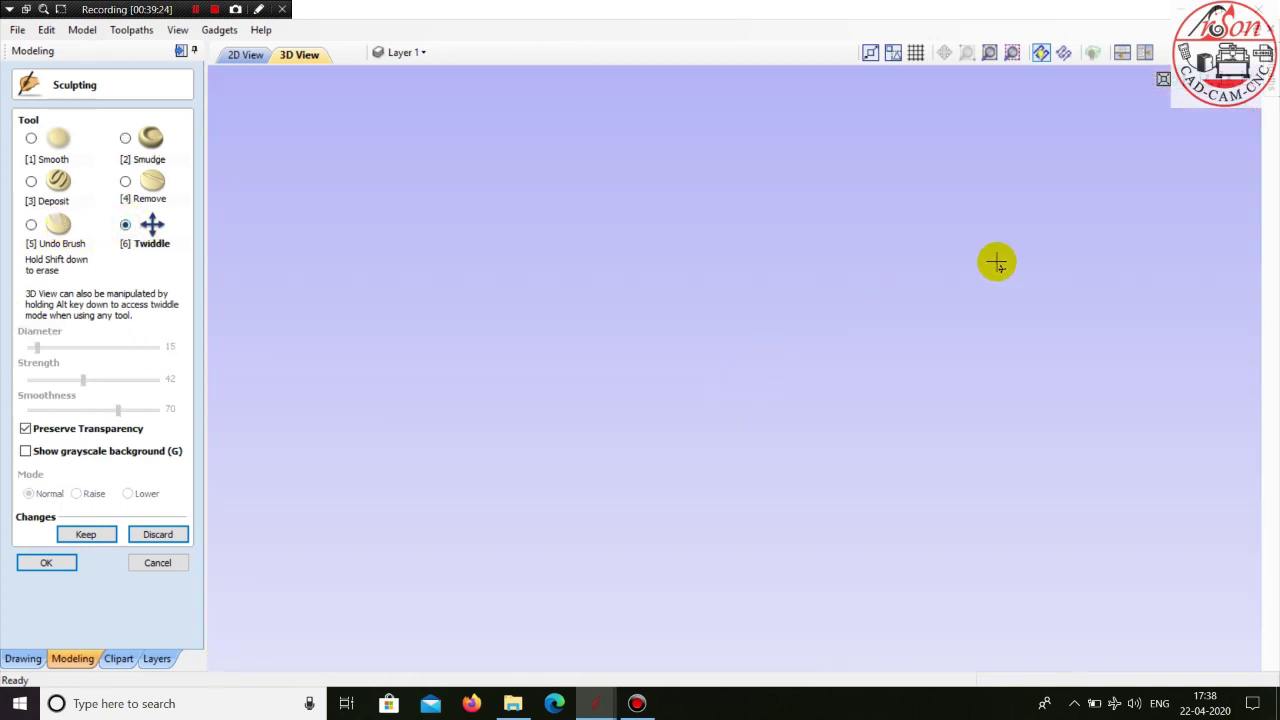
pyautogui.click(68, 562)
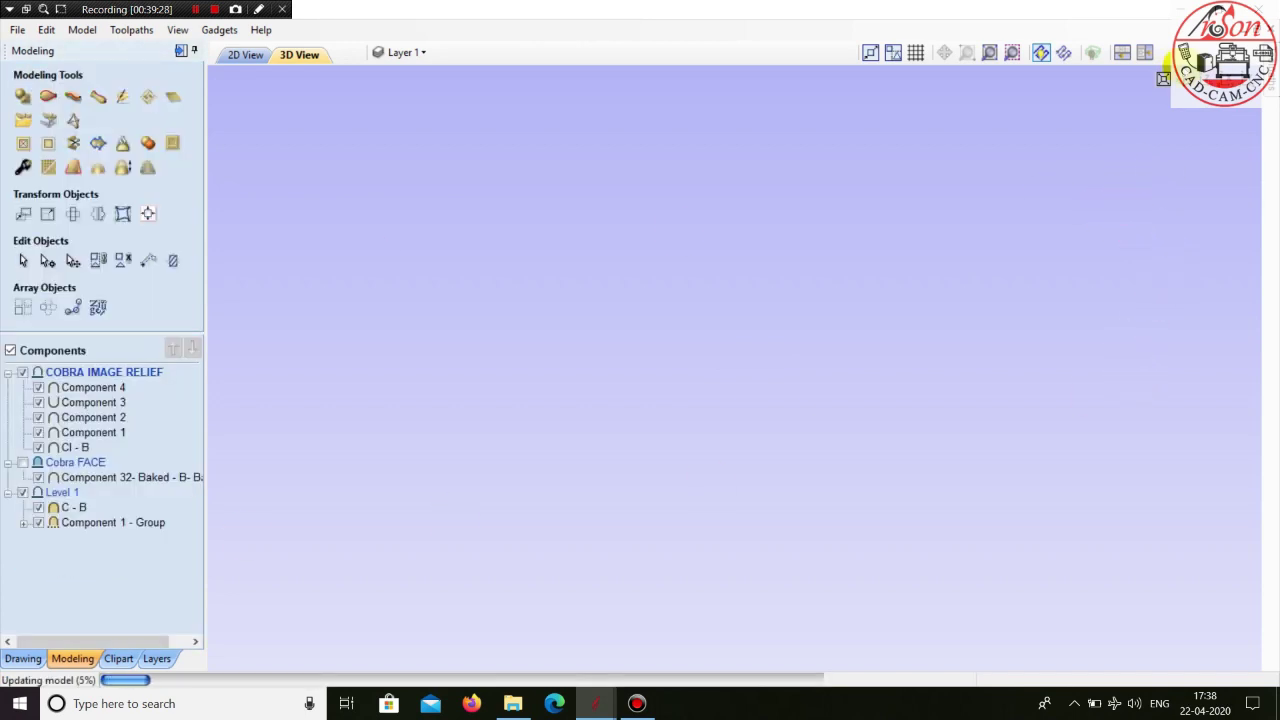
# - Examine the cobra's smoothed head from the front and close up around the left mouth corner and open mouth
pyautogui.click(1230, 79)
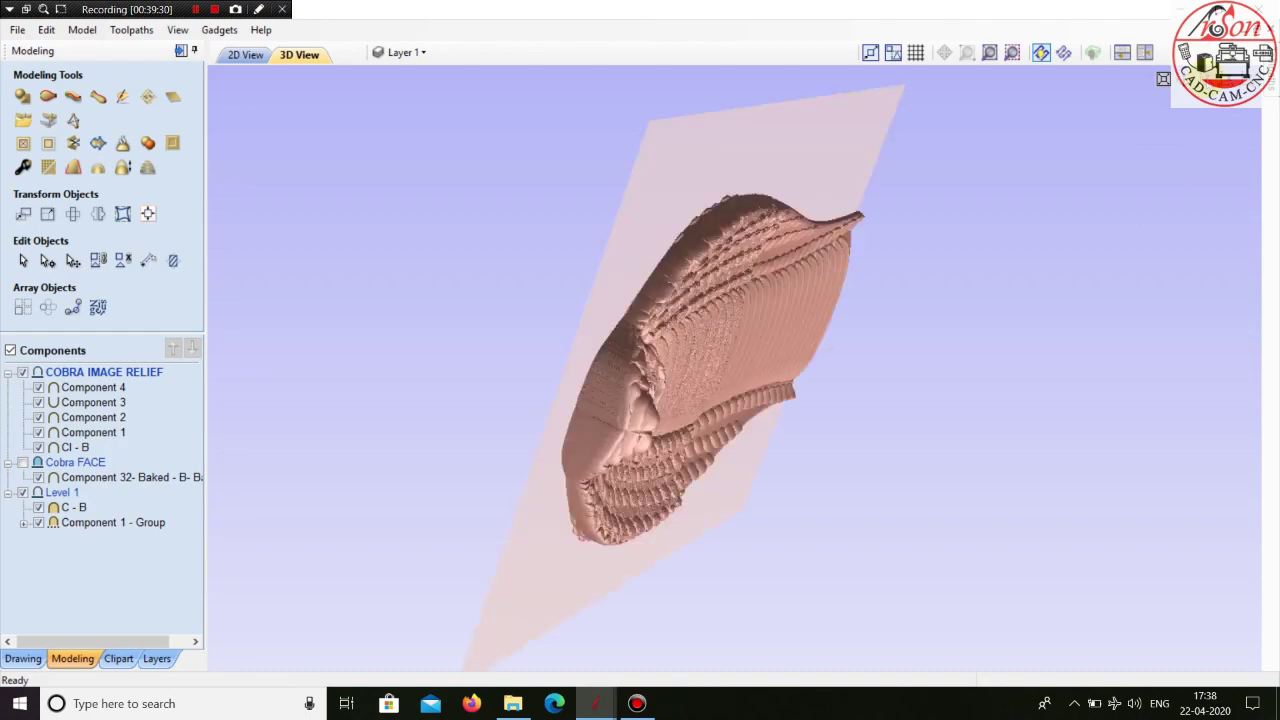
pyautogui.scroll(5, 1028, 170)
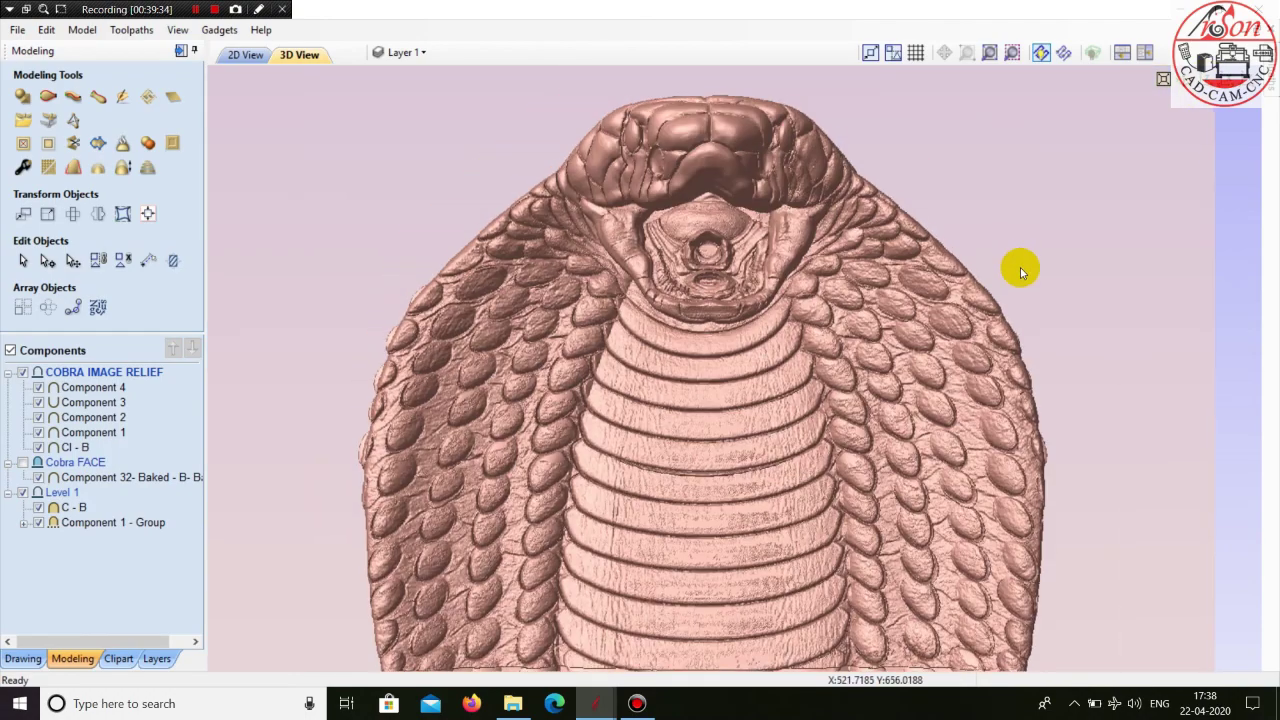
pyautogui.moveTo(1012, 239); pyautogui.dragTo(1020, 268, button='middle')
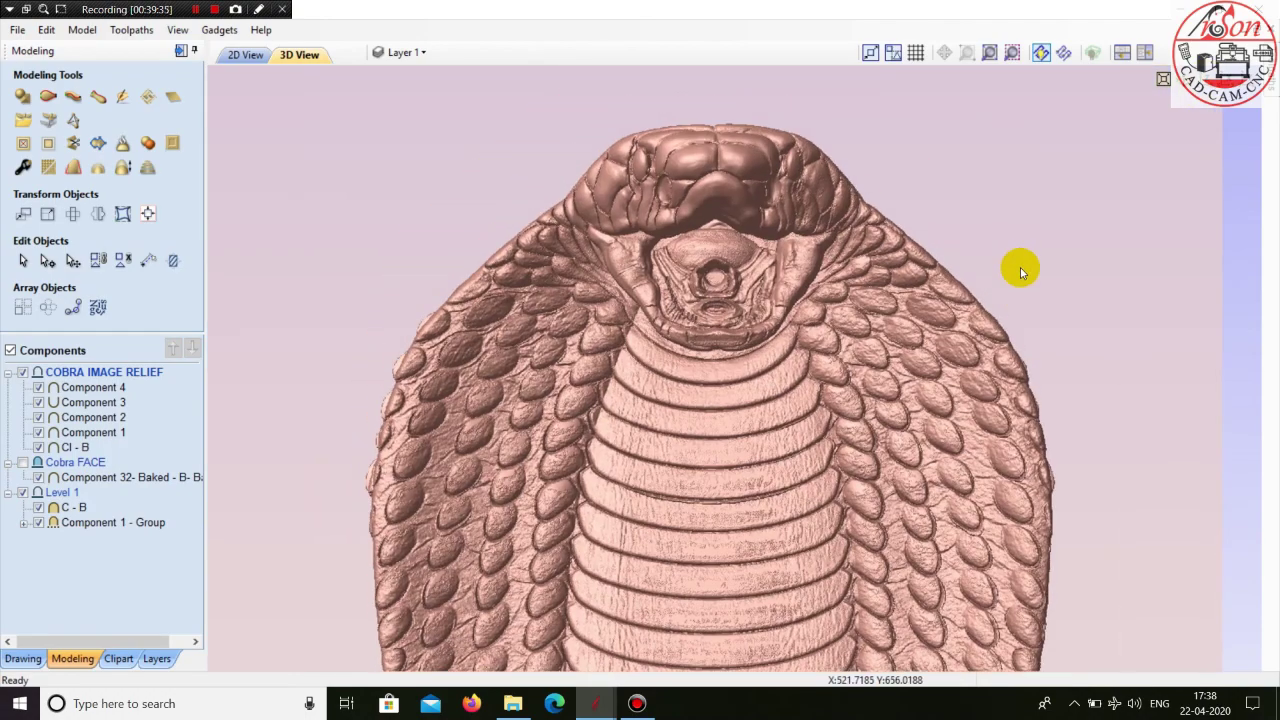
pyautogui.scroll(2, 1007, 175)
pyautogui.moveTo(1057, 148); pyautogui.dragTo(1008, 257, button='middle')
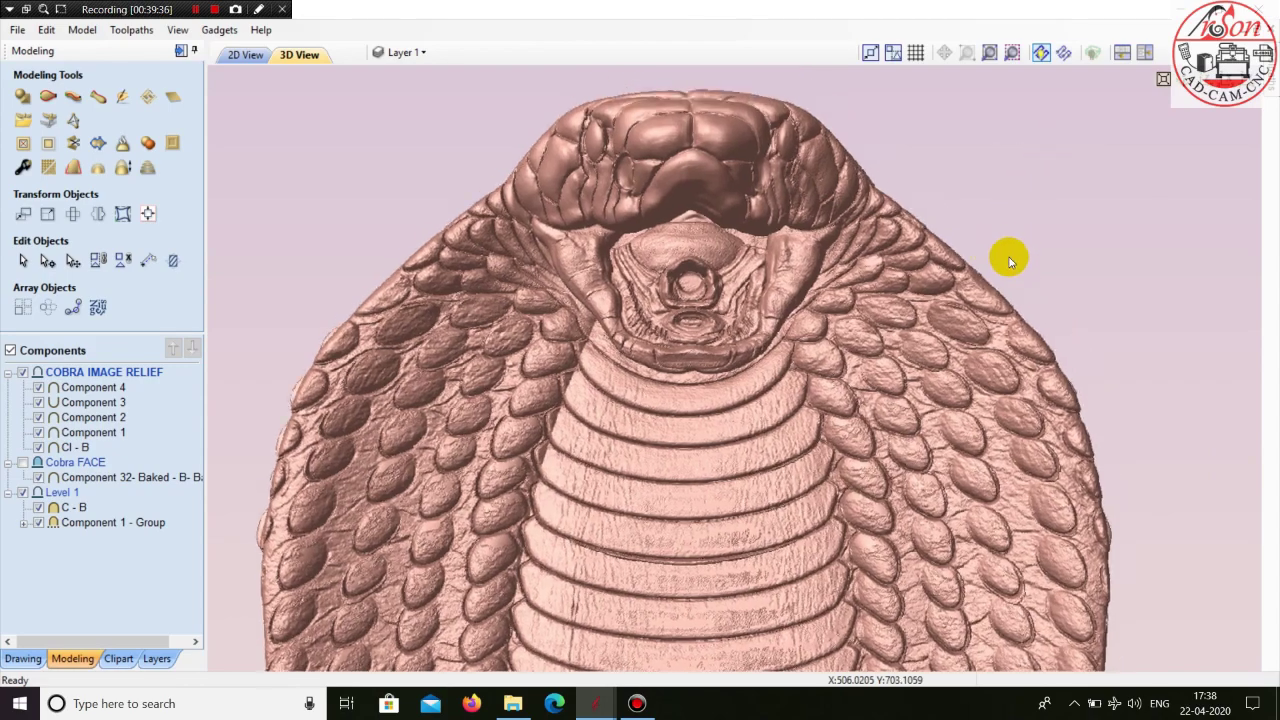
pyautogui.scroll(1, 1004, 256)
pyautogui.scroll(2, 1004, 256)
pyautogui.moveTo(1063, 211); pyautogui.dragTo(1262, 178, button='middle')
pyautogui.moveTo(792, 275); pyautogui.dragTo(898, 326, button='middle')
pyautogui.scroll(2, 826, 277)
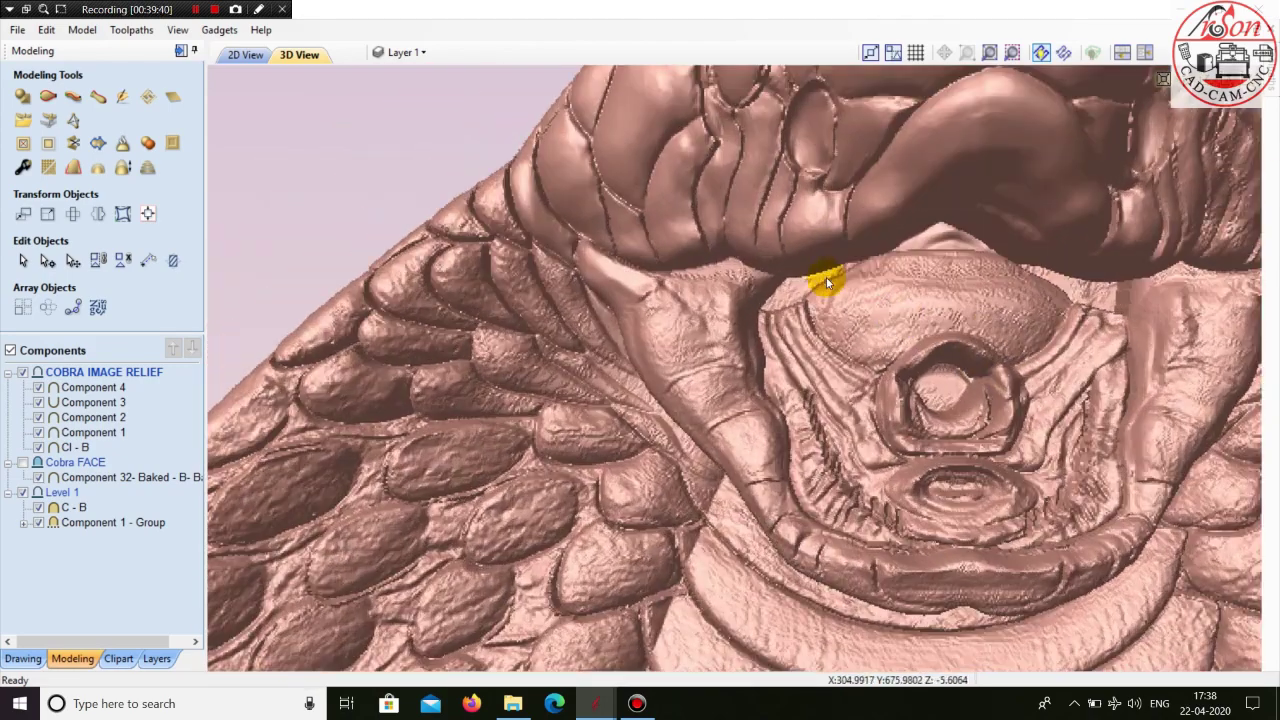
# - Reopen Sculpting on CI - B and smooth the upper part of the left jaw fold with brush diameter 39
pyautogui.click(80, 447)
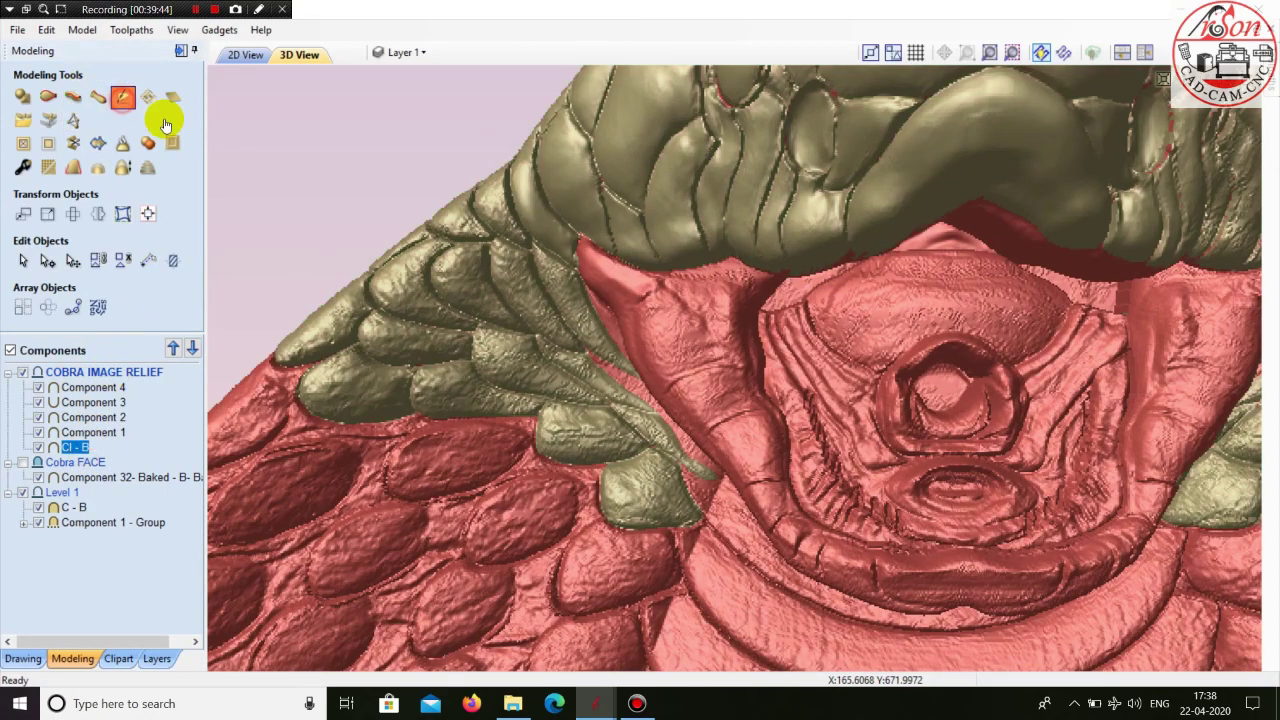
pyautogui.click(697, 277)
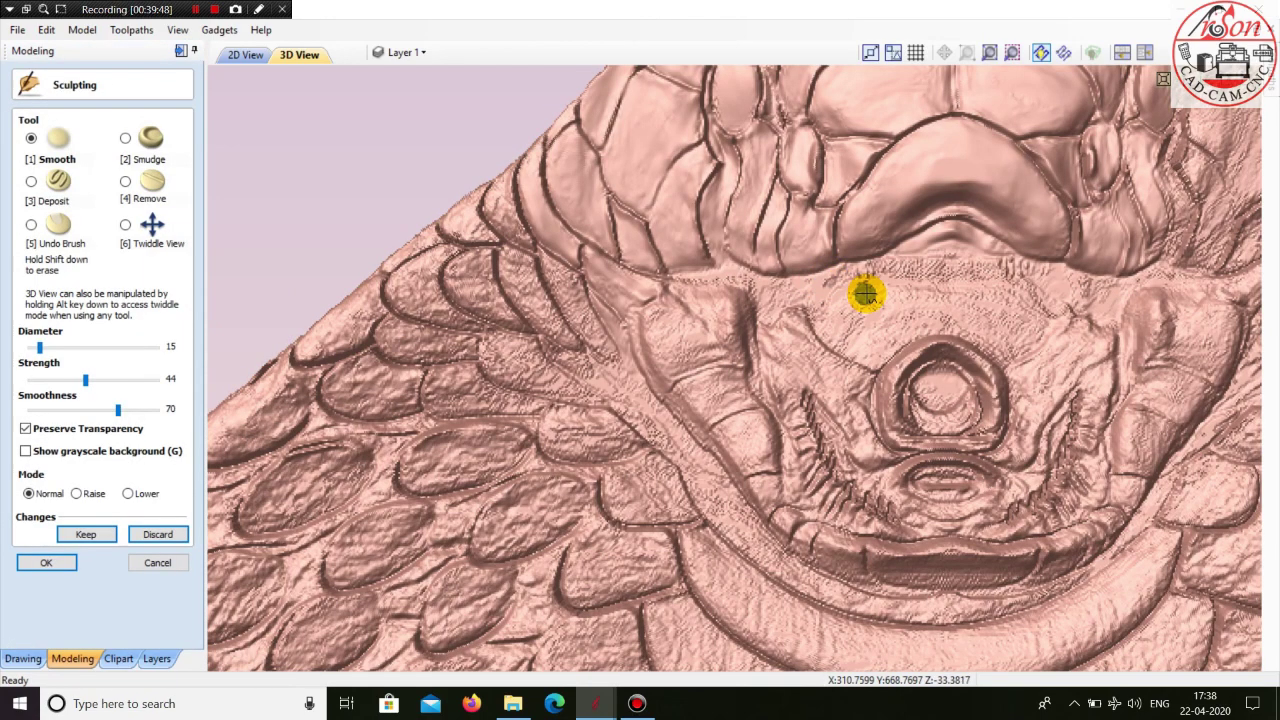
pyautogui.scroll(6, 866, 294)
pyautogui.scroll(-2, 685, 333)
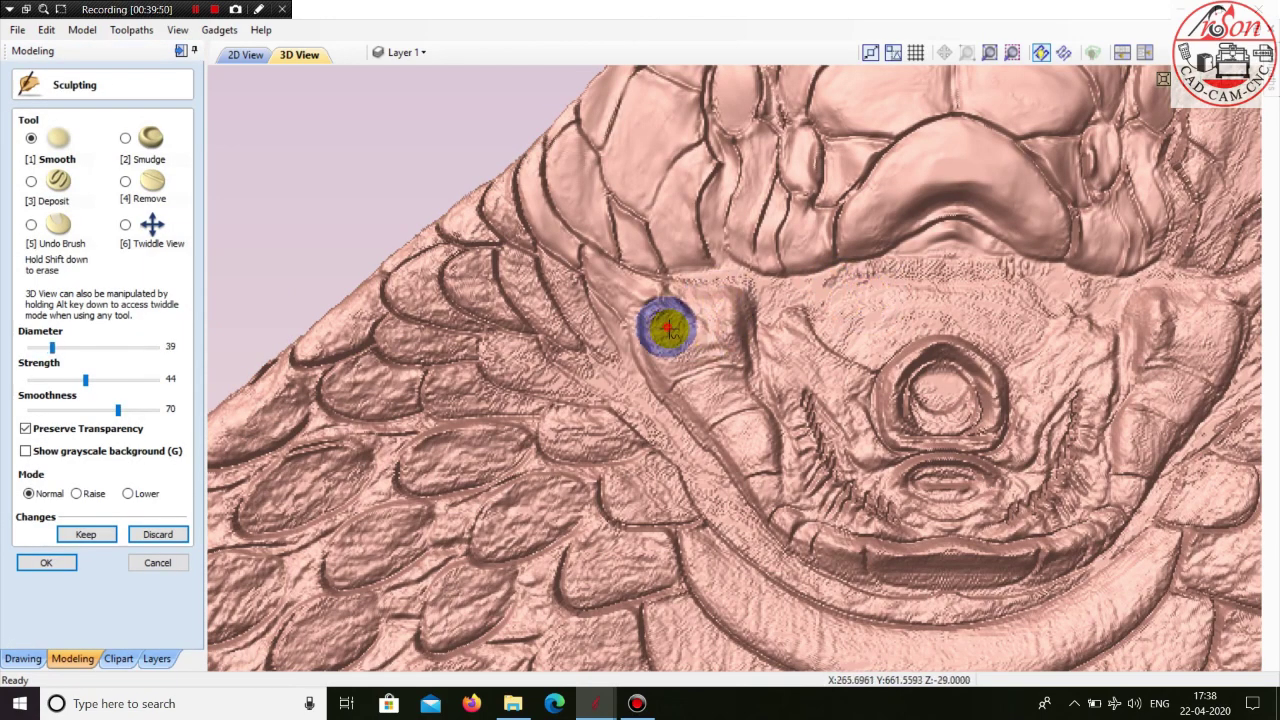
pyautogui.moveTo(662, 348)
pyautogui.mouseDown()
pyautogui.moveTo(697, 349)
pyautogui.moveTo(757, 297)
pyautogui.mouseUp()
# - Smudge the segments of the left jaw fold from the mouth corner downwards with a brush diameter of 19
pyautogui.scroll(-2, 738, 298)
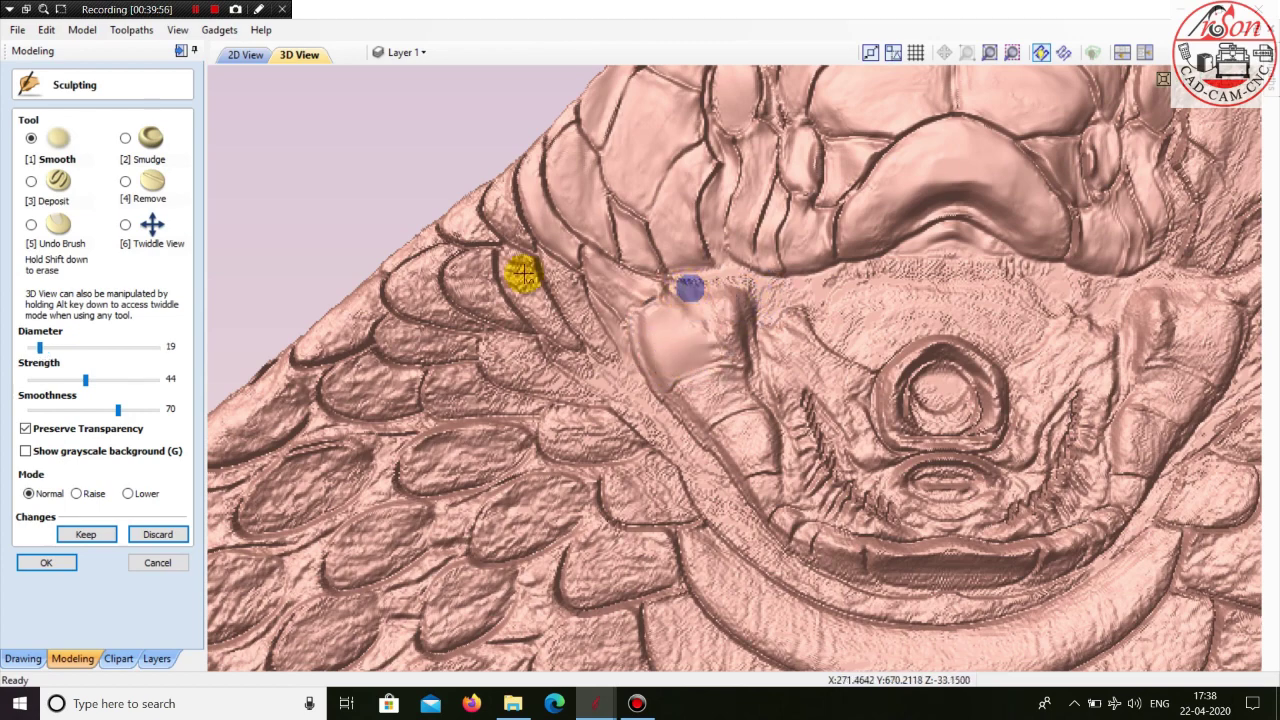
pyautogui.click(125, 138)
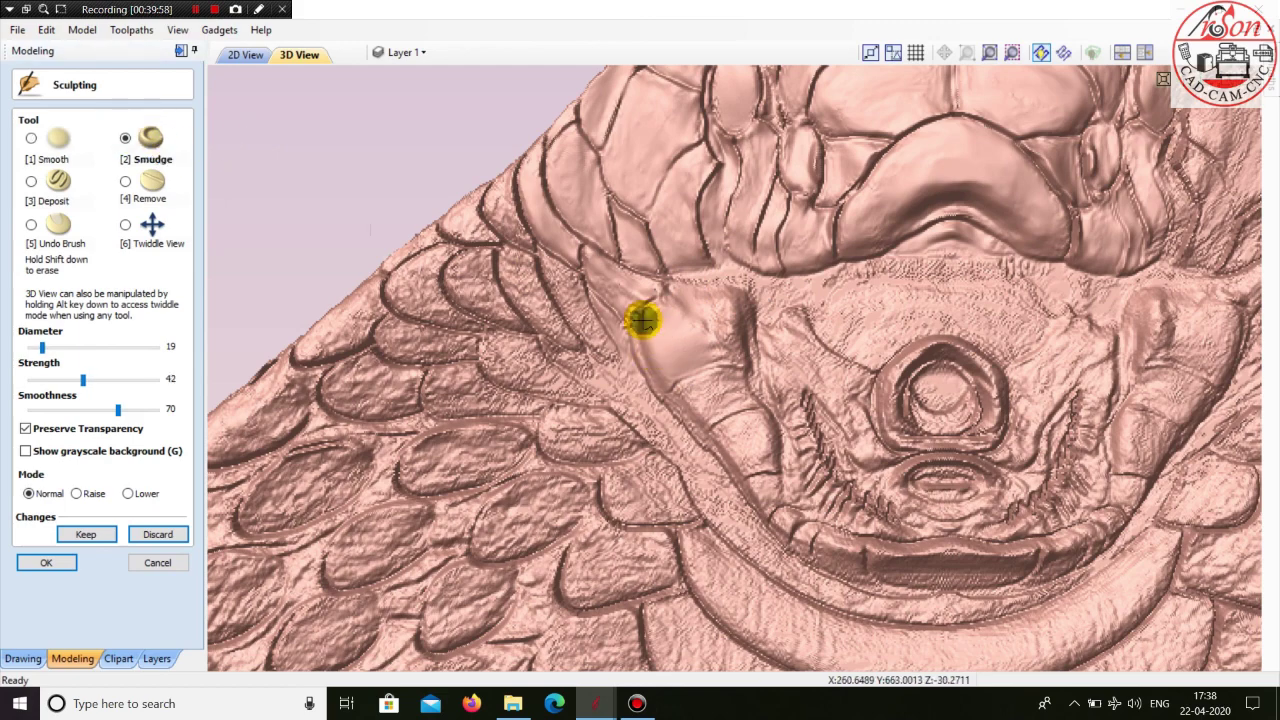
pyautogui.moveTo(643, 320)
pyautogui.mouseDown()
pyautogui.moveTo(660, 385)
pyautogui.moveTo(737, 349)
pyautogui.moveTo(698, 310)
pyautogui.mouseUp()
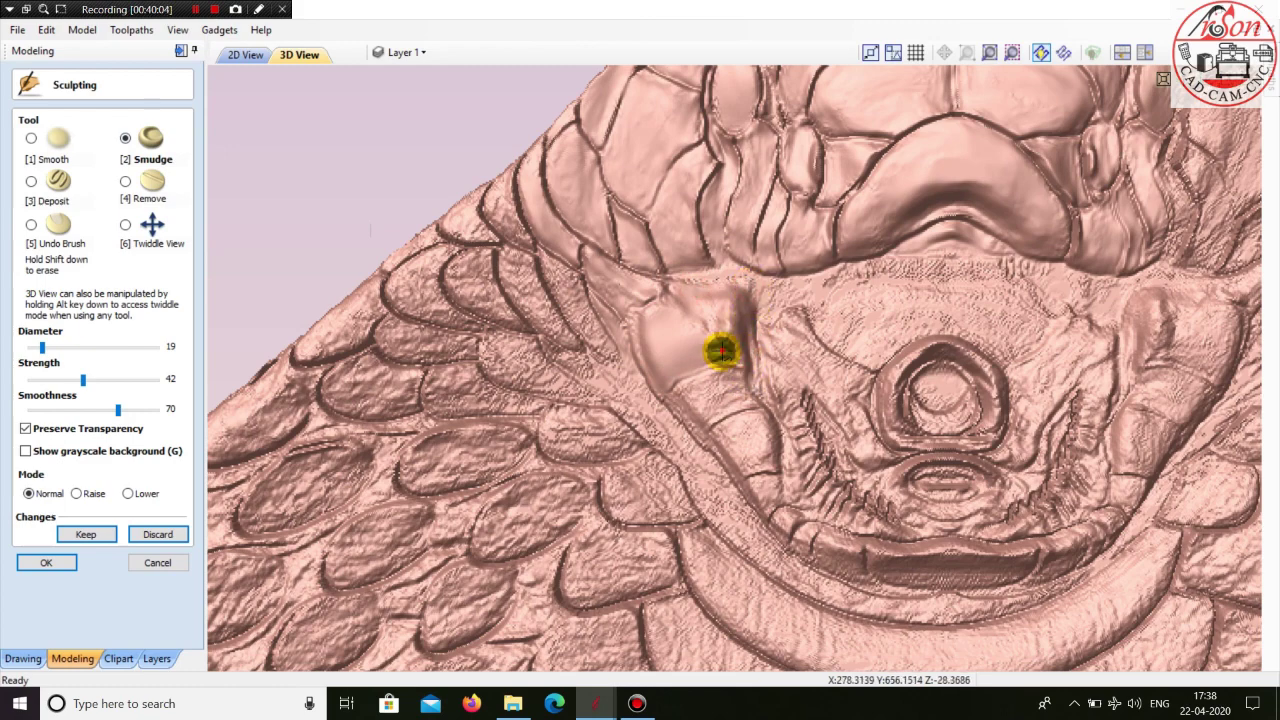
pyautogui.moveTo(722, 350)
pyautogui.mouseDown()
pyautogui.moveTo(733, 342)
pyautogui.moveTo(726, 374)
pyautogui.moveTo(683, 405)
pyautogui.moveTo(738, 397)
pyautogui.mouseUp()
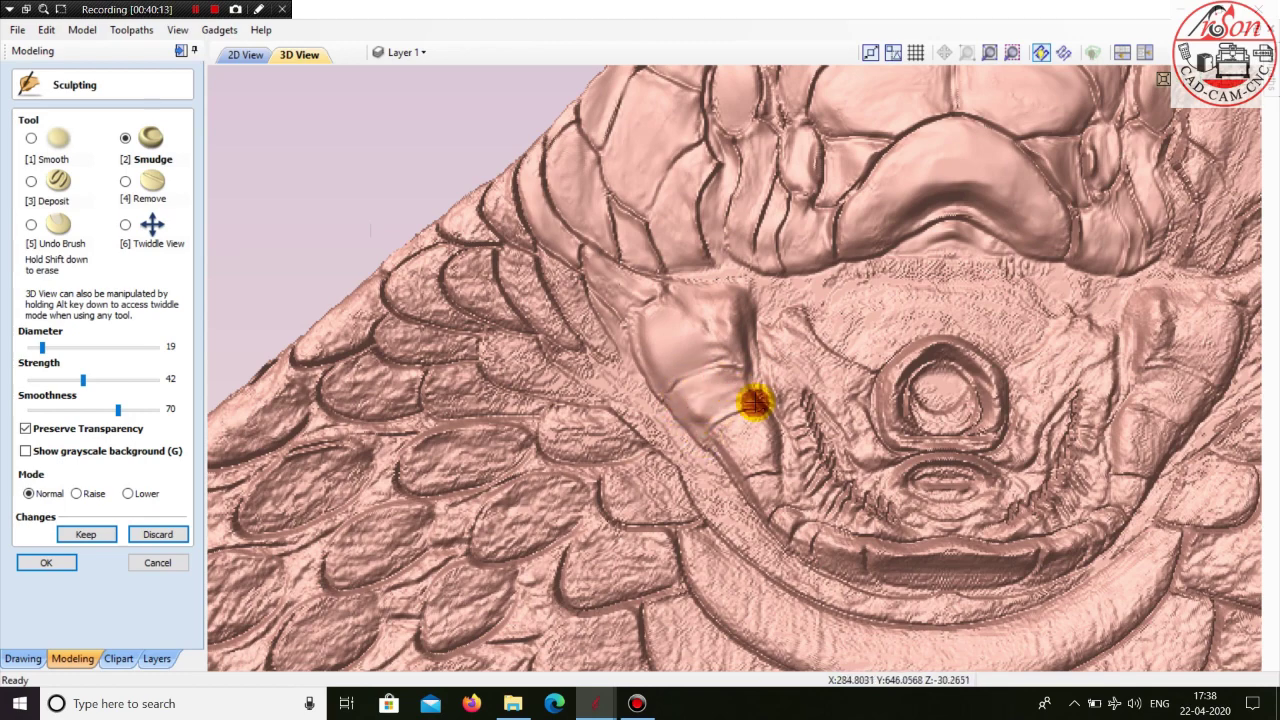
pyautogui.moveTo(735, 385); pyautogui.dragTo(731, 457)
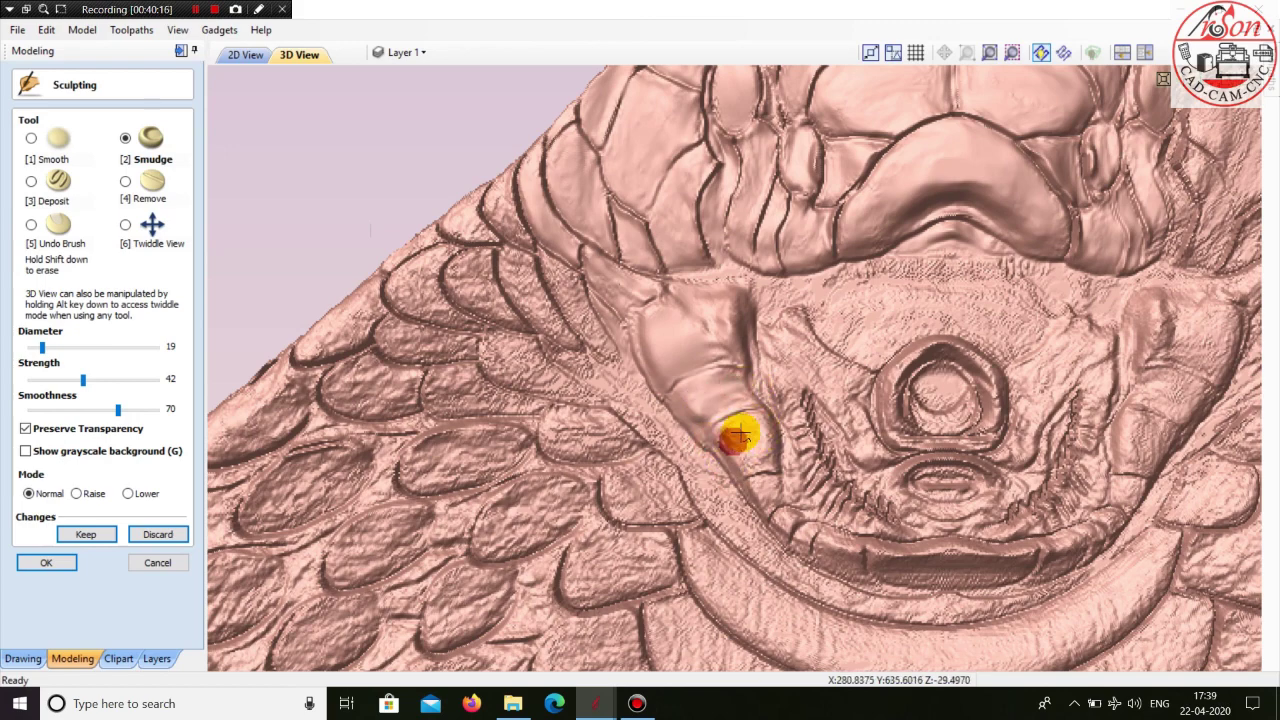
pyautogui.moveTo(752, 440)
pyautogui.mouseDown()
pyautogui.moveTo(723, 431)
pyautogui.moveTo(744, 468)
pyautogui.mouseUp()
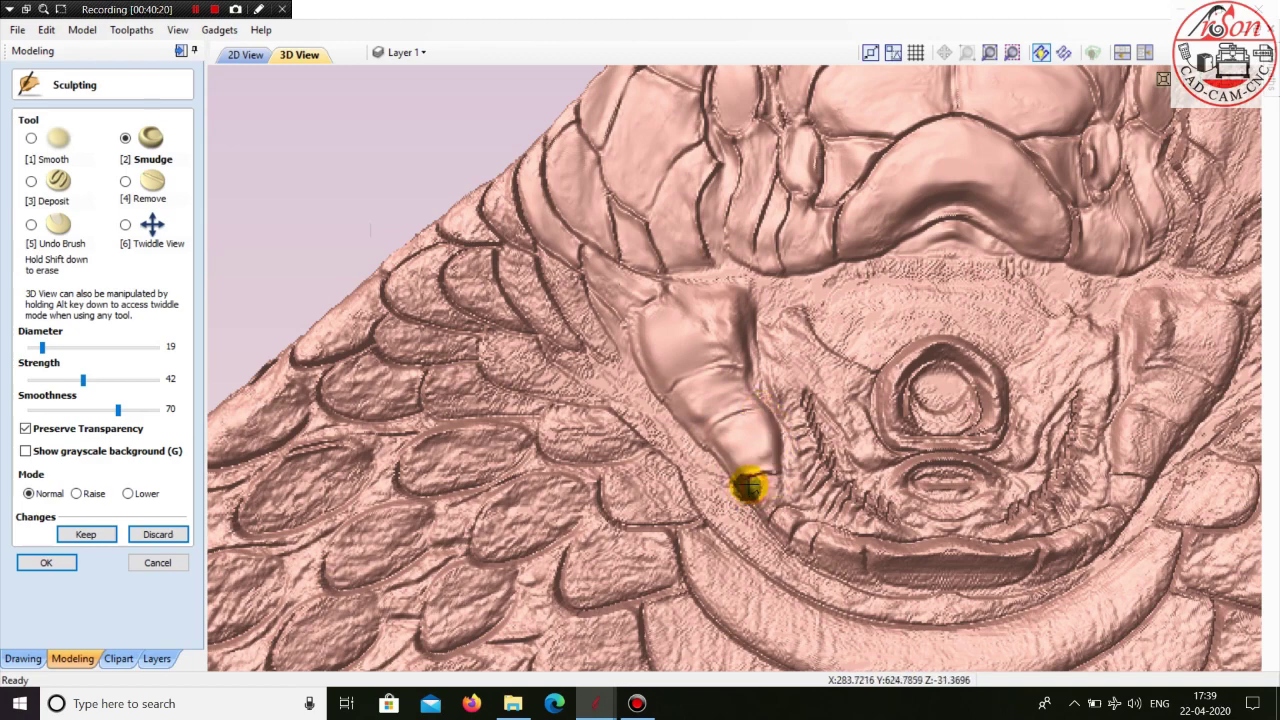
# - Smudge the lower lip from the left jaw fold across to its right end, keep the changes and finish sculpting
pyautogui.moveTo(768, 480); pyautogui.dragTo(805, 533)
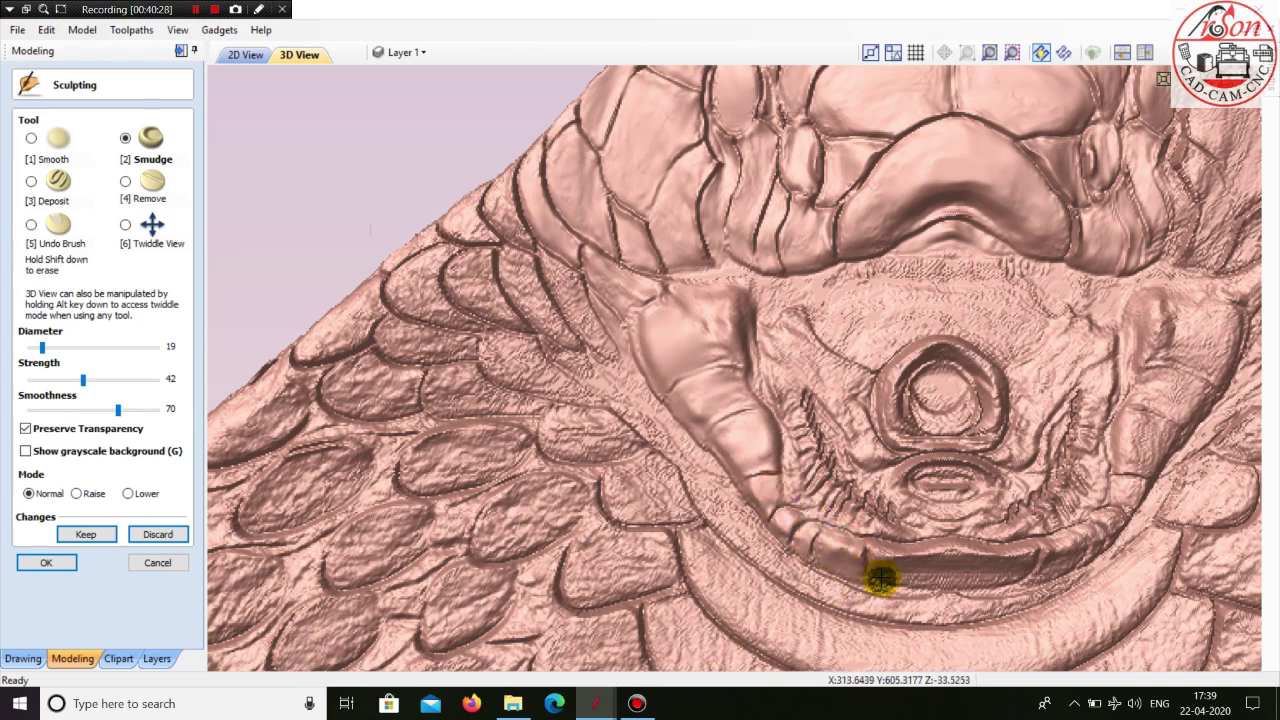
pyautogui.moveTo(902, 582); pyautogui.dragTo(990, 578)
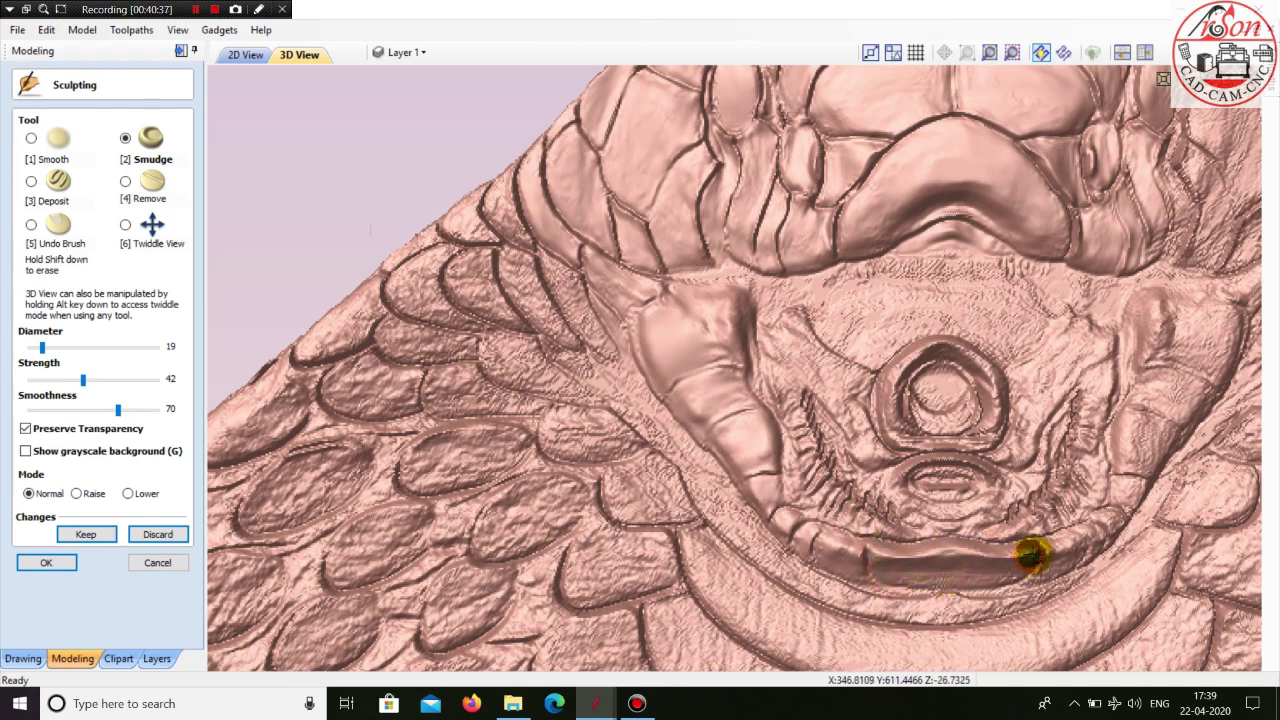
pyautogui.moveTo(937, 587); pyautogui.dragTo(877, 587)
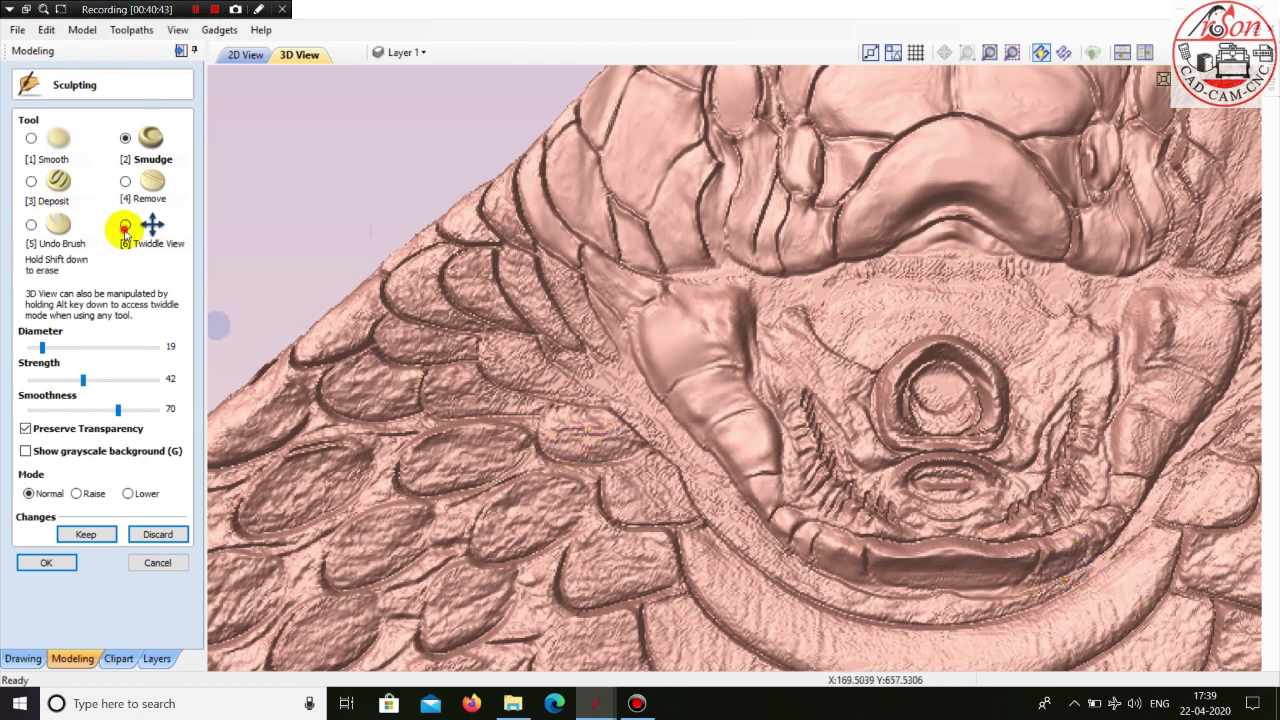
pyautogui.click(124, 226)
pyautogui.moveTo(877, 434); pyautogui.dragTo(855, 433)
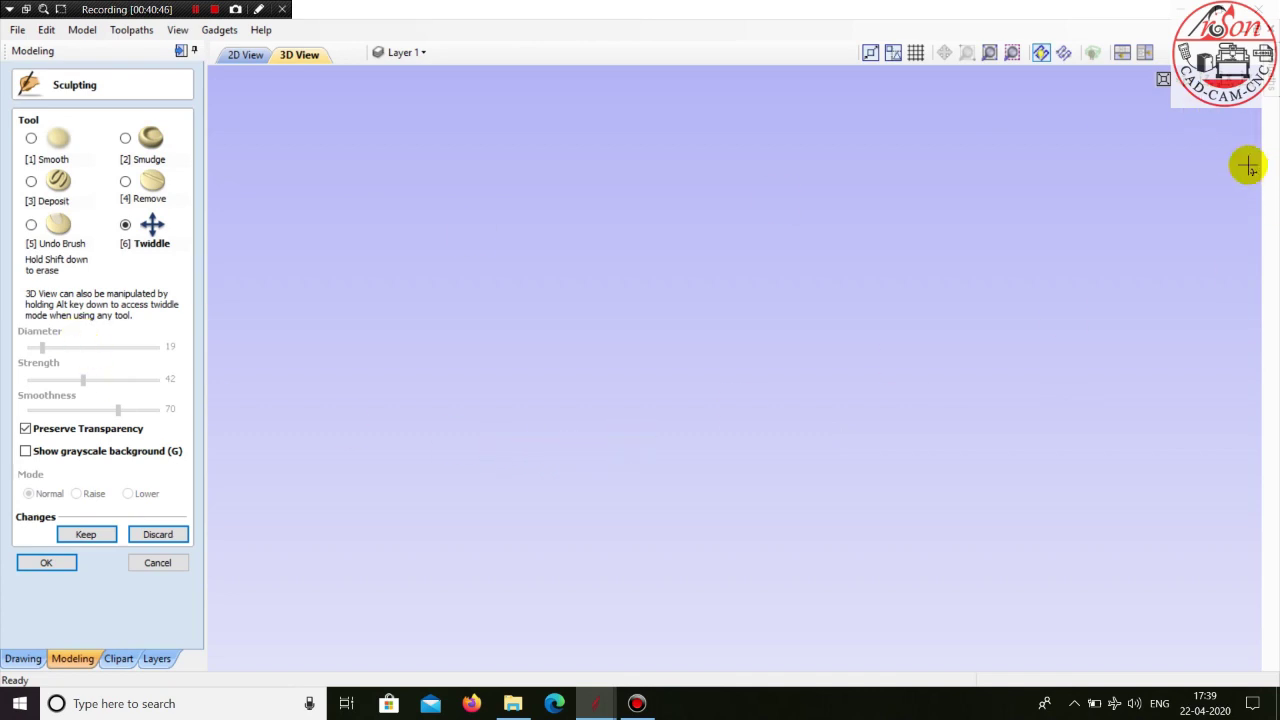
pyautogui.click(66, 541)
pyautogui.click(163, 562)
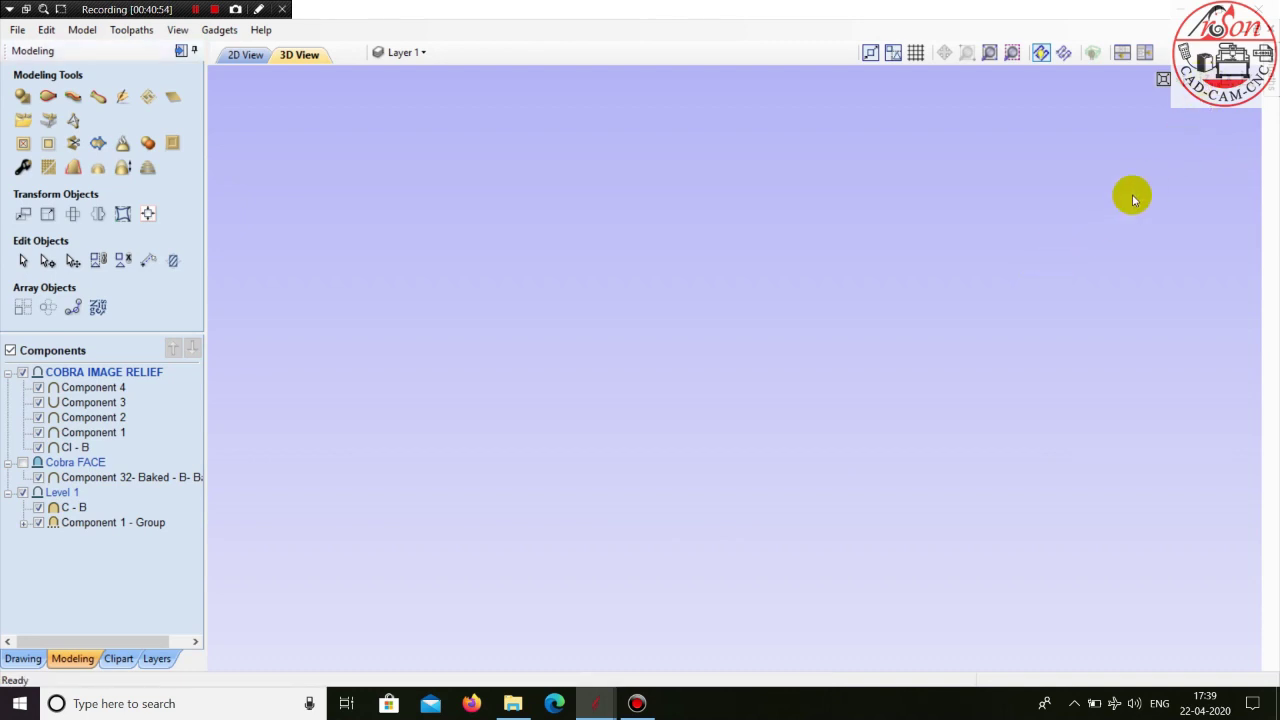
# - Reopen Sculpting on component CI - B for work on the cobra's open mouth
pyautogui.click(1217, 80)
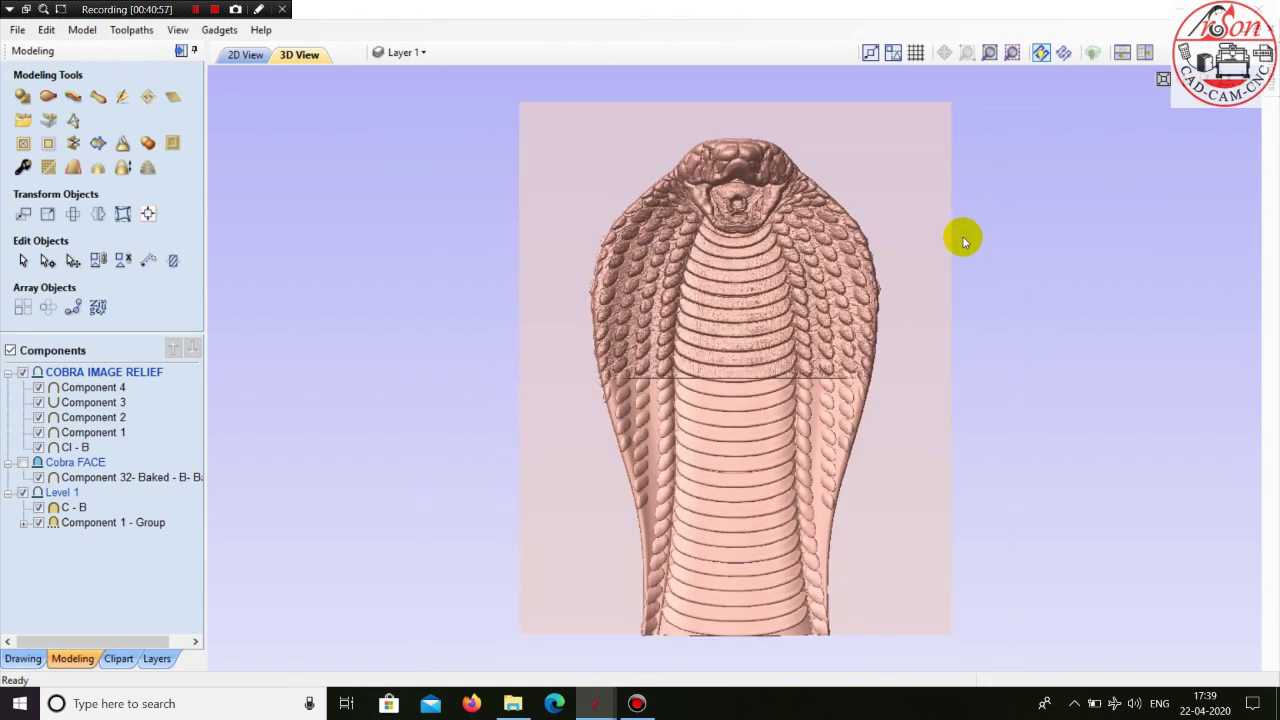
pyautogui.moveTo(915, 314); pyautogui.dragTo(848, 511, button='middle')
pyautogui.scroll(6, 848, 511)
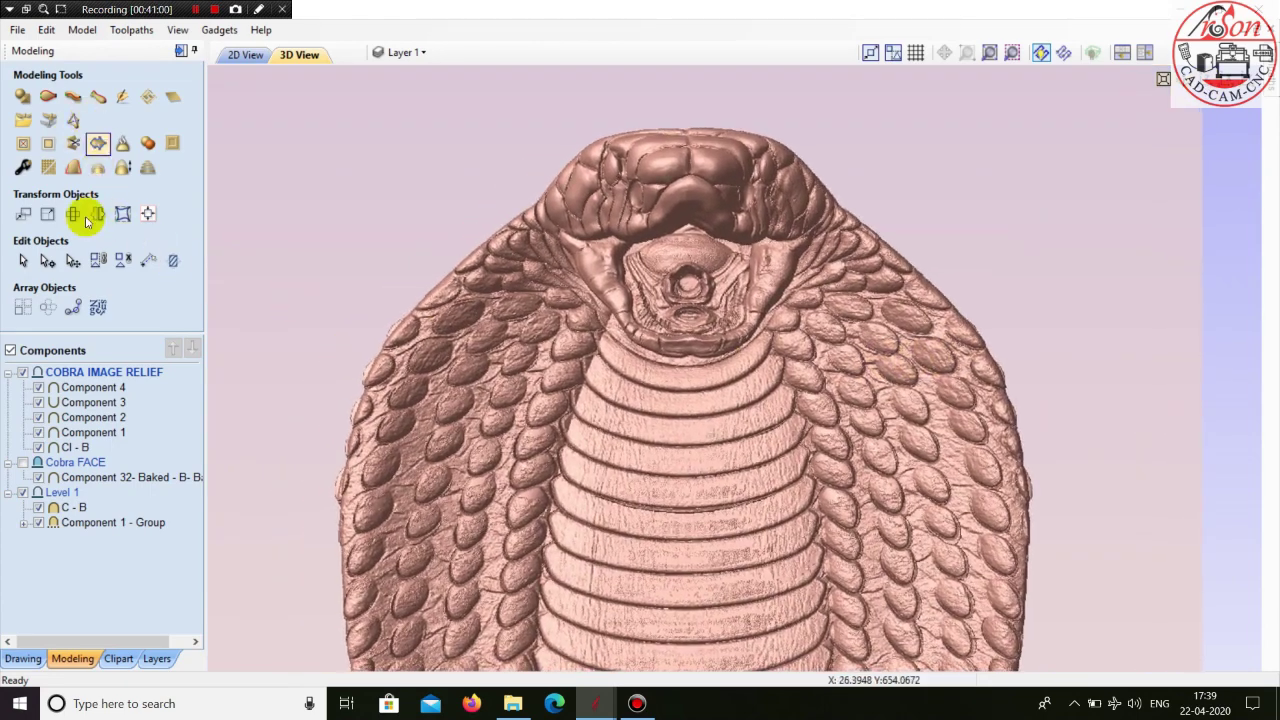
pyautogui.click(78, 447)
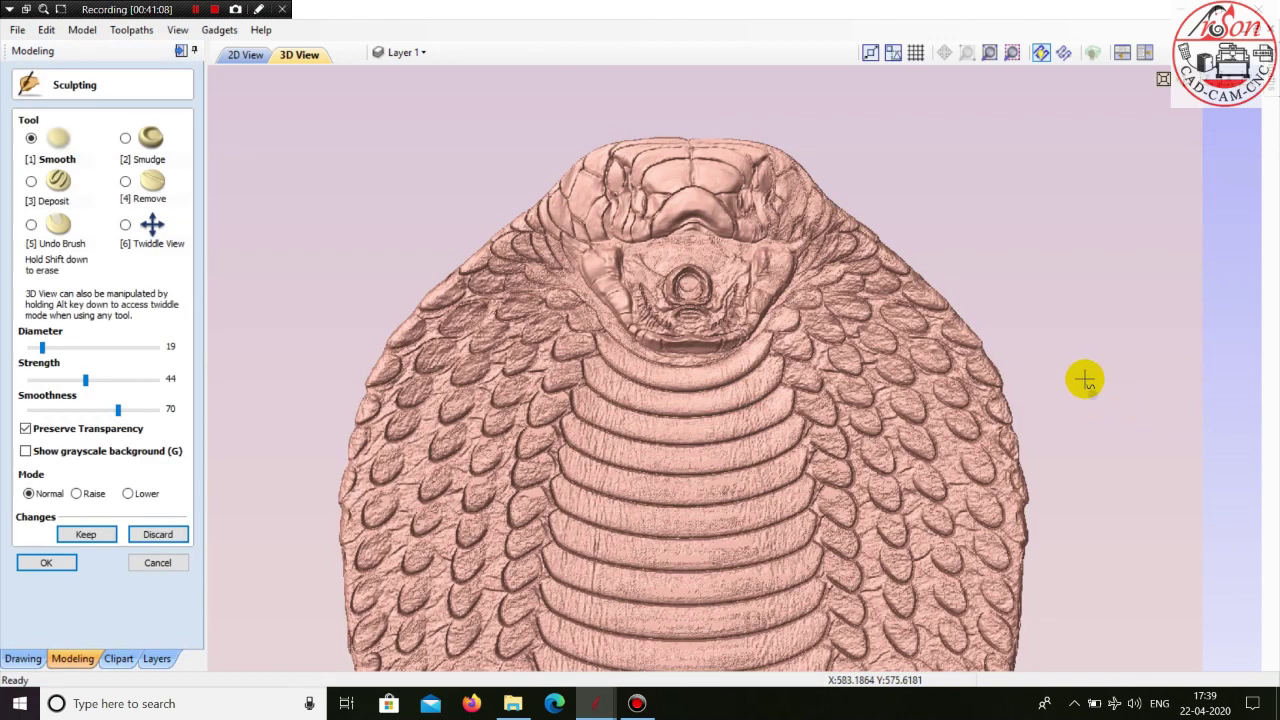
pyautogui.keyDown('alt'); pyautogui.moveTo(1086, 380); pyautogui.dragTo(1108, 403); pyautogui.keyUp('alt')
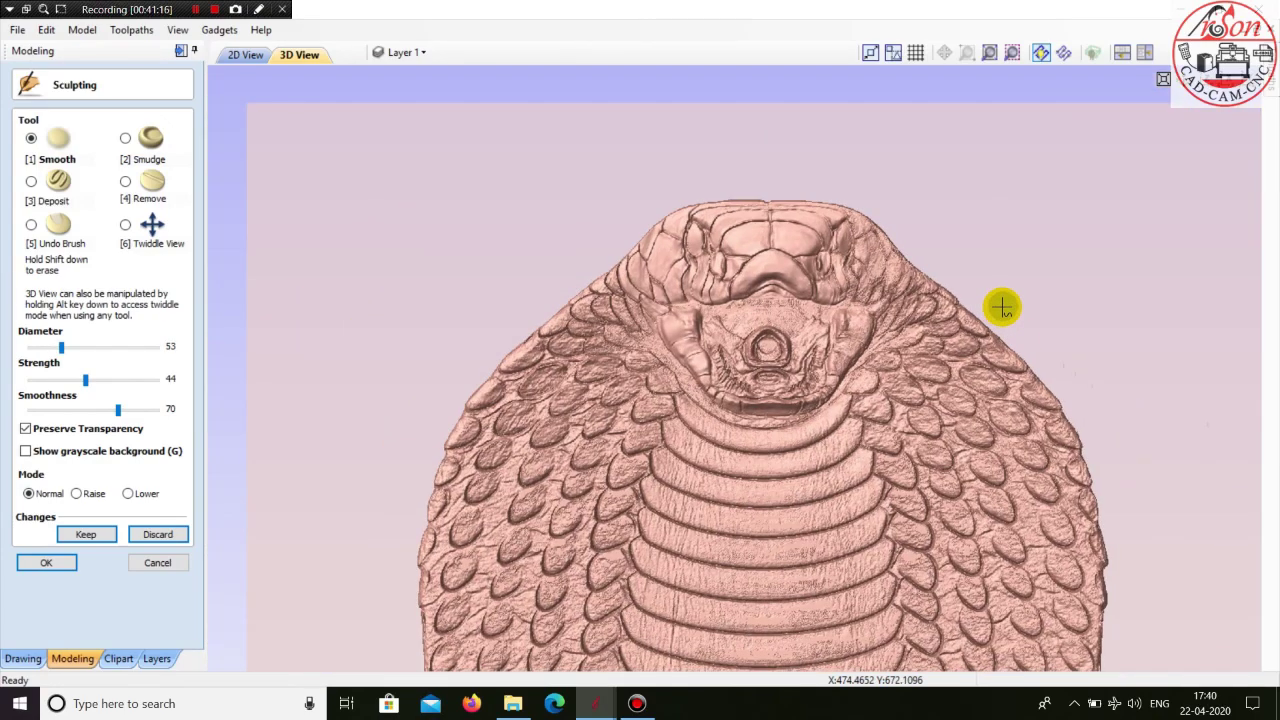
pyautogui.keyDown('alt'); pyautogui.moveTo(909, 311); pyautogui.dragTo(854, 358); pyautogui.keyUp('alt')
pyautogui.click(125, 225)
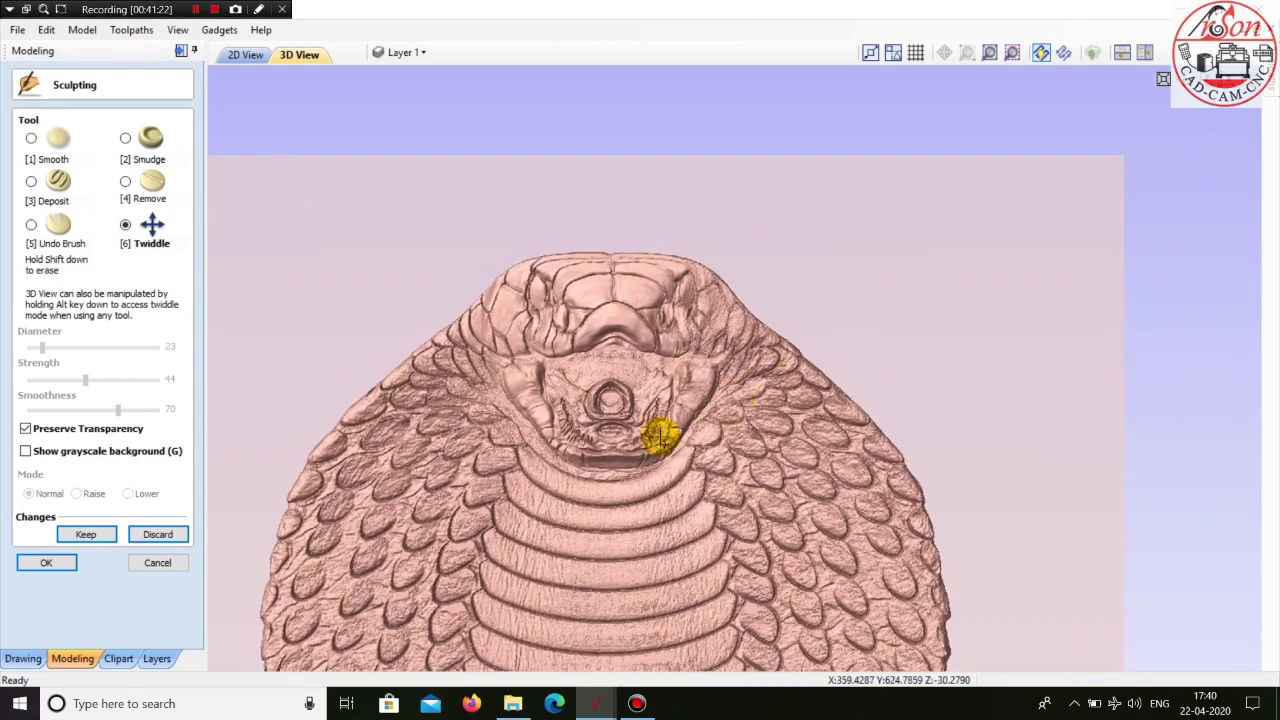
pyautogui.scroll(4, 661, 440)
pyautogui.moveTo(743, 426); pyautogui.dragTo(848, 487)
pyautogui.scroll(2, 848, 487)
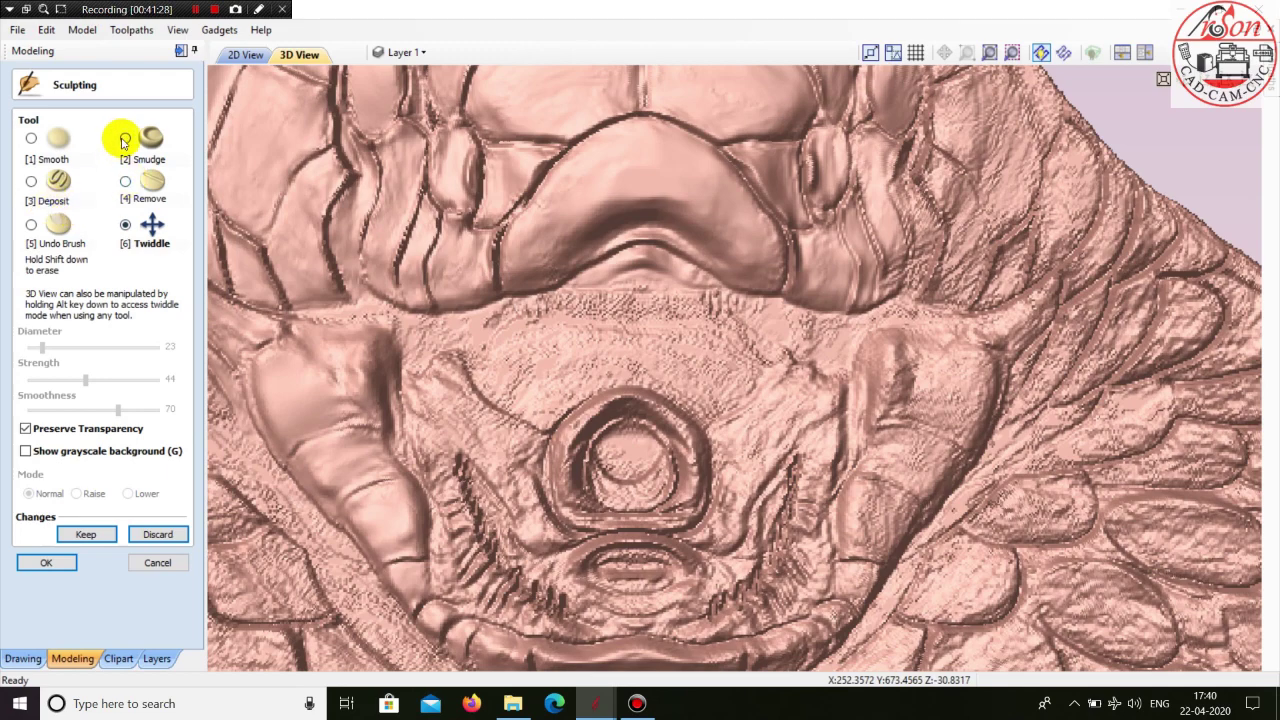
# - Smudge the ridges inside the left half of the mouth with diameter 17, strength 13 and smoothness 29
pyautogui.click(124, 139)
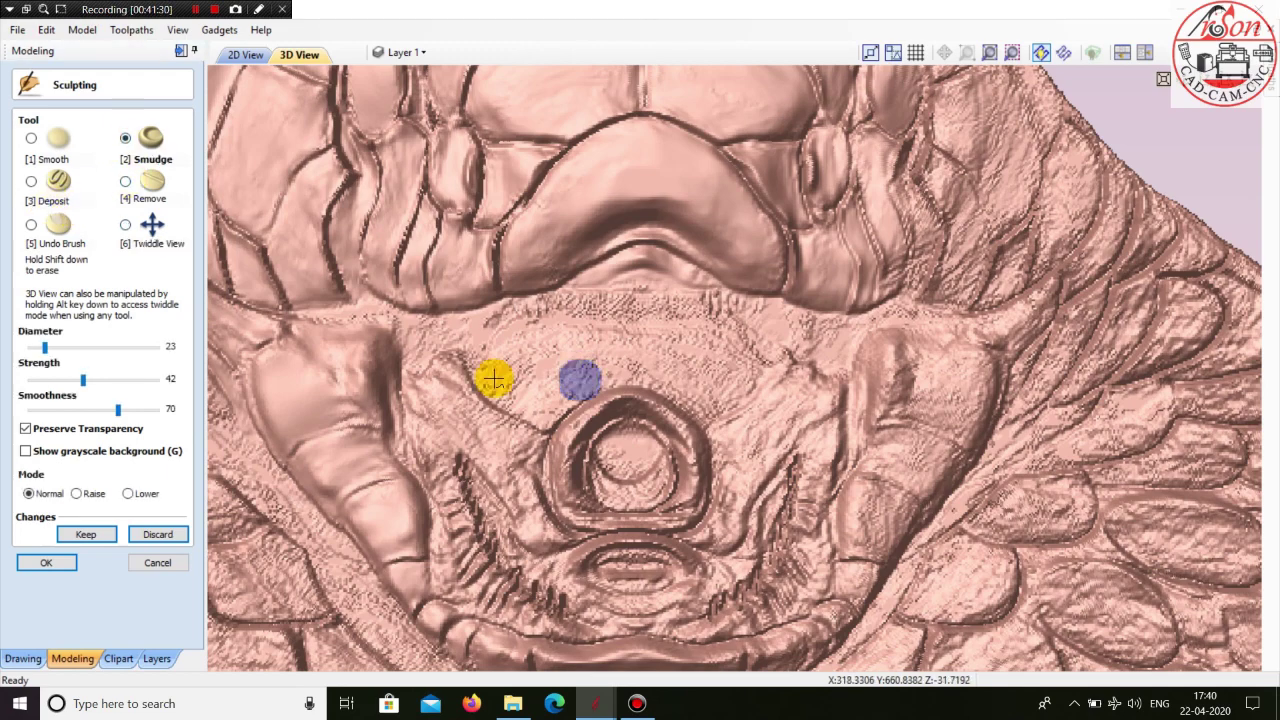
pyautogui.click(124, 225)
pyautogui.moveTo(571, 371)
pyautogui.mouseDown()
pyautogui.moveTo(587, 325)
pyautogui.moveTo(571, 300)
pyautogui.mouseUp()
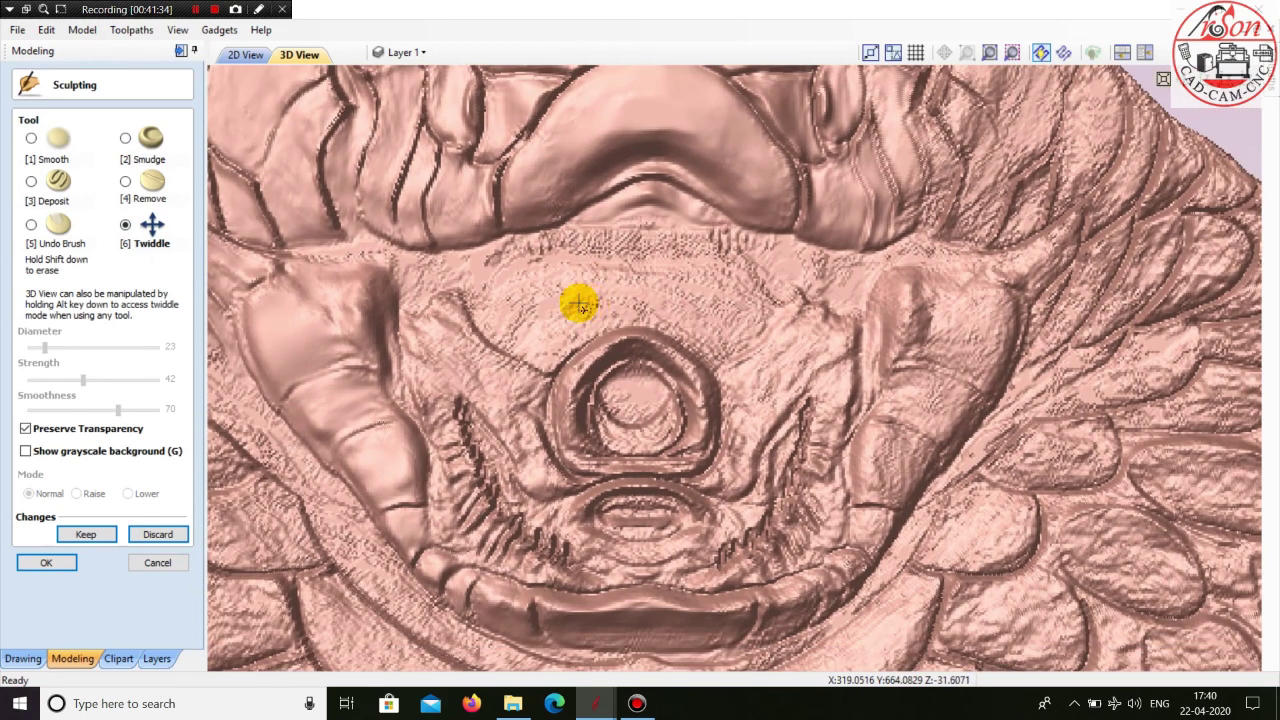
pyautogui.click(125, 138)
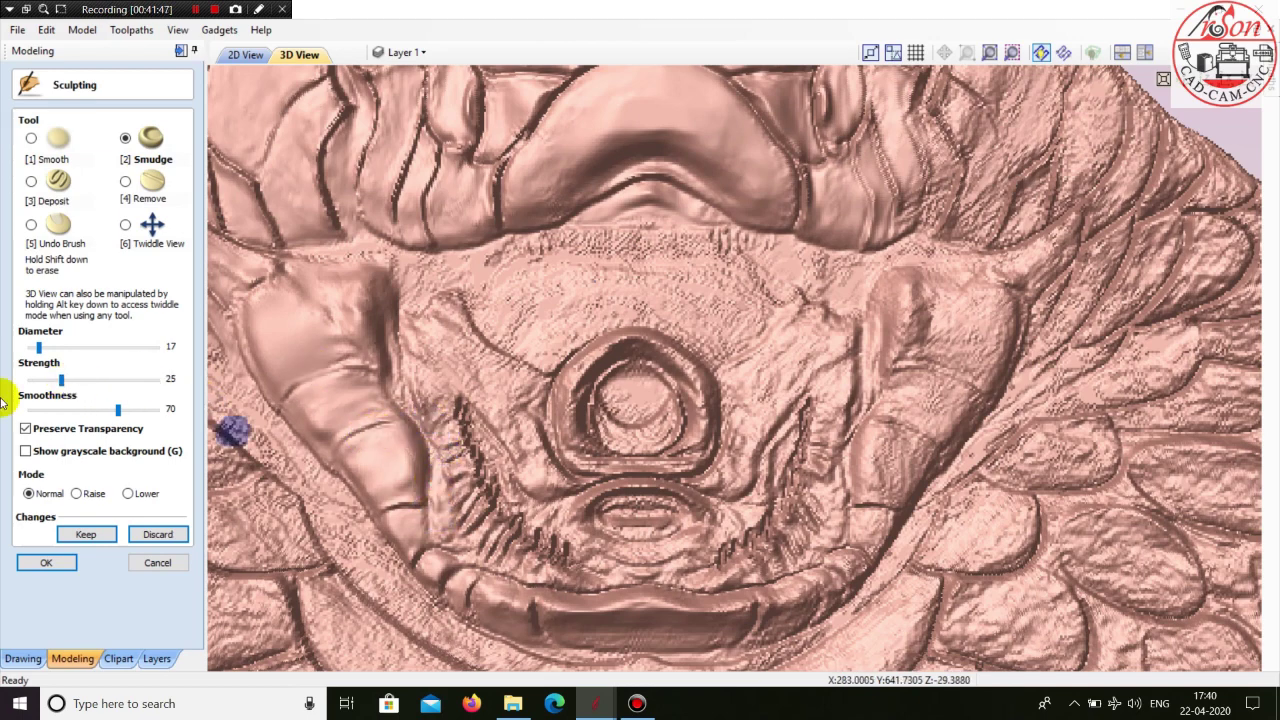
pyautogui.moveTo(98, 410); pyautogui.dragTo(66, 410)
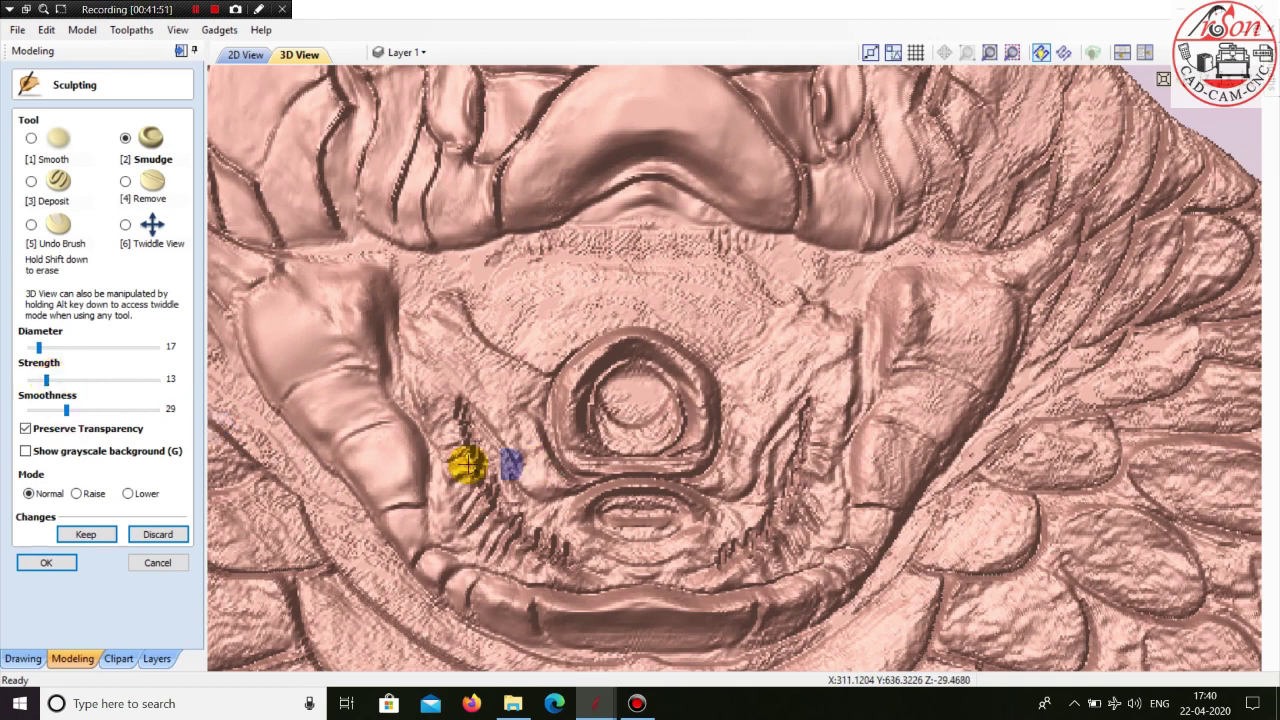
pyautogui.moveTo(455, 405); pyautogui.dragTo(535, 515)
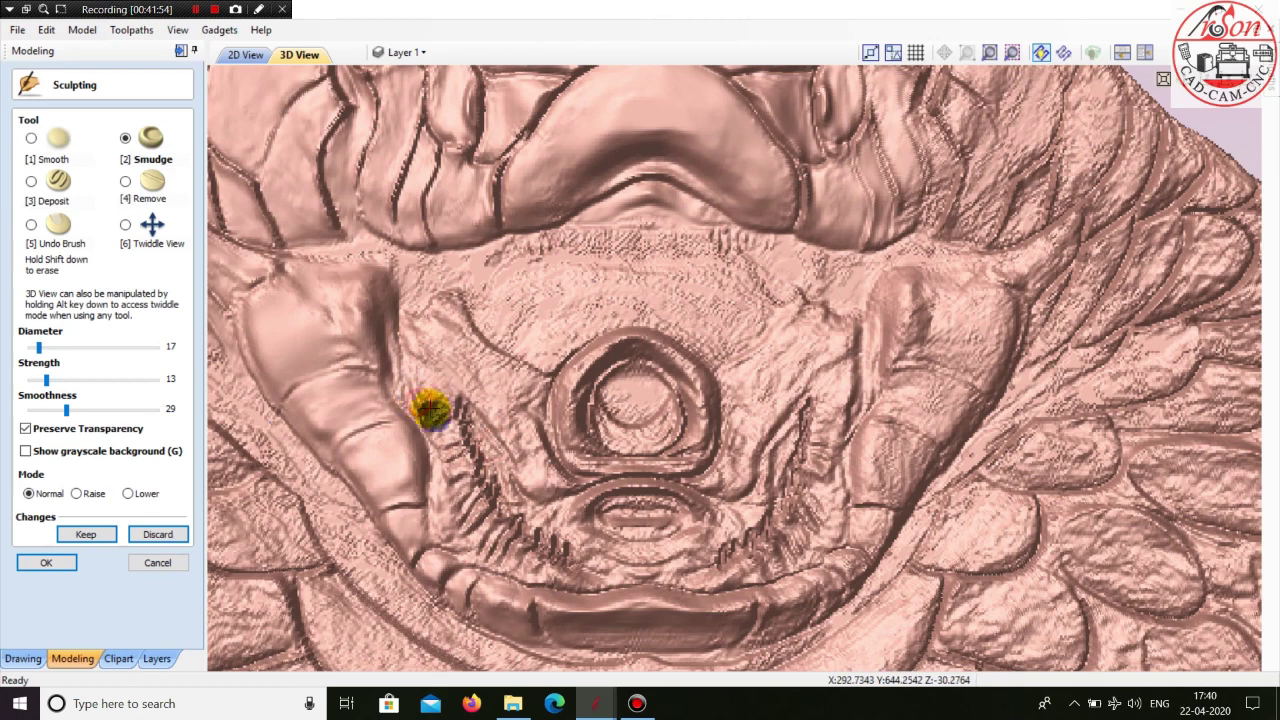
pyautogui.moveTo(430, 408)
pyautogui.mouseDown()
pyautogui.moveTo(422, 311)
pyautogui.moveTo(486, 349)
pyautogui.moveTo(483, 366)
pyautogui.moveTo(451, 309)
pyautogui.moveTo(462, 330)
pyautogui.mouseUp()
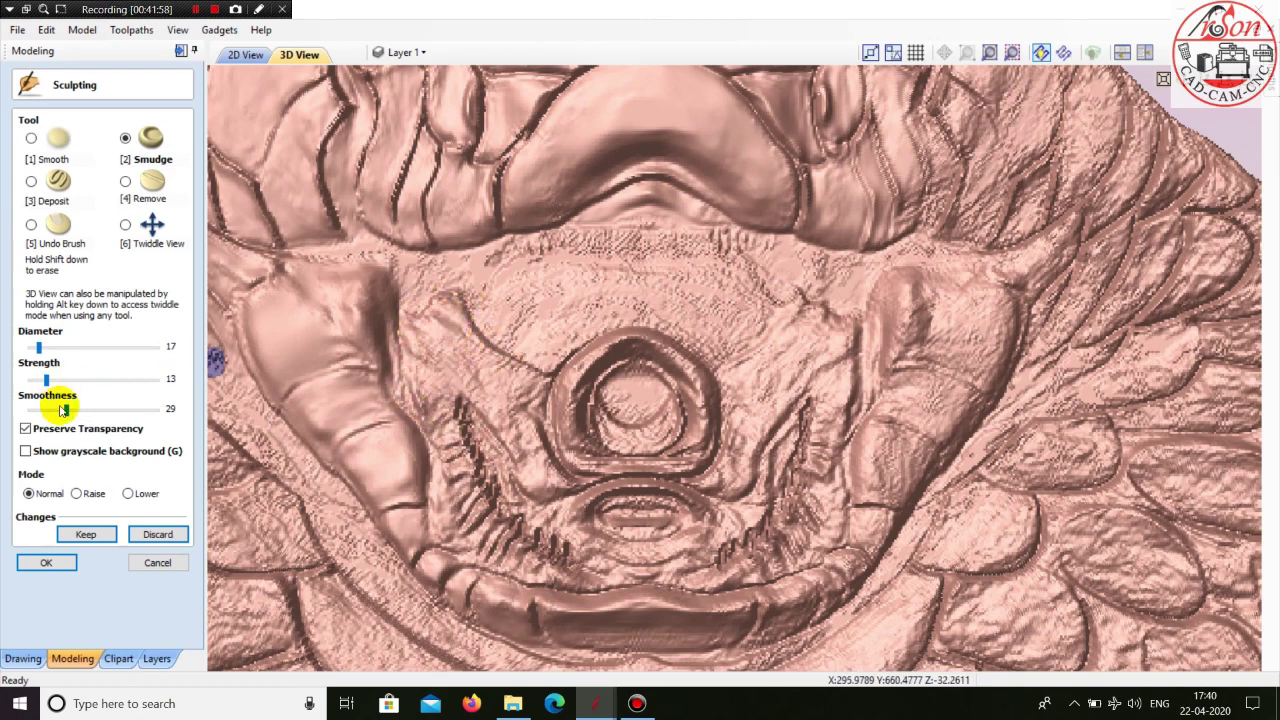
# - Smudge the mouth interior around the central ring and right-hand folds with strength 27 and smoothness 49, then keep the changes and finish sculpting
pyautogui.moveTo(93, 416); pyautogui.dragTo(91, 412)
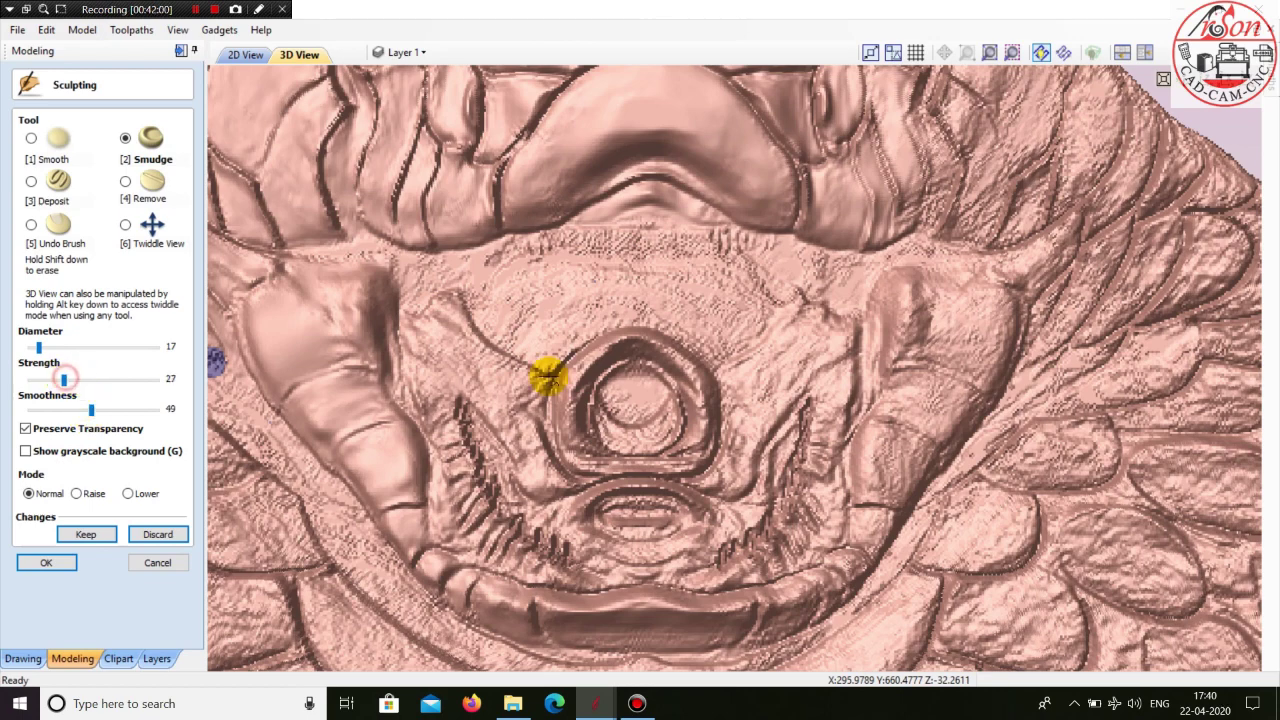
pyautogui.moveTo(617, 240)
pyautogui.mouseDown()
pyautogui.moveTo(466, 263)
pyautogui.moveTo(338, 256)
pyautogui.moveTo(402, 286)
pyautogui.moveTo(417, 263)
pyautogui.moveTo(450, 263)
pyautogui.moveTo(408, 306)
pyautogui.moveTo(523, 350)
pyautogui.moveTo(486, 354)
pyautogui.moveTo(509, 380)
pyautogui.moveTo(471, 360)
pyautogui.moveTo(403, 357)
pyautogui.moveTo(397, 331)
pyautogui.moveTo(463, 512)
pyautogui.moveTo(508, 512)
pyautogui.moveTo(466, 429)
pyautogui.moveTo(474, 400)
pyautogui.moveTo(425, 355)
pyautogui.moveTo(460, 388)
pyautogui.moveTo(423, 376)
pyautogui.moveTo(420, 320)
pyautogui.moveTo(514, 366)
pyautogui.moveTo(523, 434)
pyautogui.moveTo(514, 426)
pyautogui.moveTo(503, 470)
pyautogui.moveTo(543, 529)
pyautogui.moveTo(471, 414)
pyautogui.moveTo(549, 464)
pyautogui.moveTo(565, 453)
pyautogui.moveTo(575, 490)
pyautogui.moveTo(480, 470)
pyautogui.moveTo(581, 553)
pyautogui.moveTo(520, 557)
pyautogui.moveTo(700, 586)
pyautogui.moveTo(773, 561)
pyautogui.moveTo(835, 440)
pyautogui.moveTo(860, 432)
pyautogui.moveTo(823, 408)
pyautogui.moveTo(786, 437)
pyautogui.moveTo(766, 486)
pyautogui.moveTo(590, 508)
pyautogui.moveTo(666, 506)
pyautogui.moveTo(603, 522)
pyautogui.moveTo(615, 505)
pyautogui.moveTo(600, 437)
pyautogui.moveTo(520, 437)
pyautogui.moveTo(570, 467)
pyautogui.moveTo(557, 449)
pyautogui.moveTo(571, 388)
pyautogui.moveTo(638, 451)
pyautogui.moveTo(605, 445)
pyautogui.moveTo(704, 424)
pyautogui.moveTo(697, 390)
pyautogui.moveTo(600, 358)
pyautogui.moveTo(580, 385)
pyautogui.moveTo(684, 392)
pyautogui.moveTo(657, 371)
pyautogui.mouseUp()
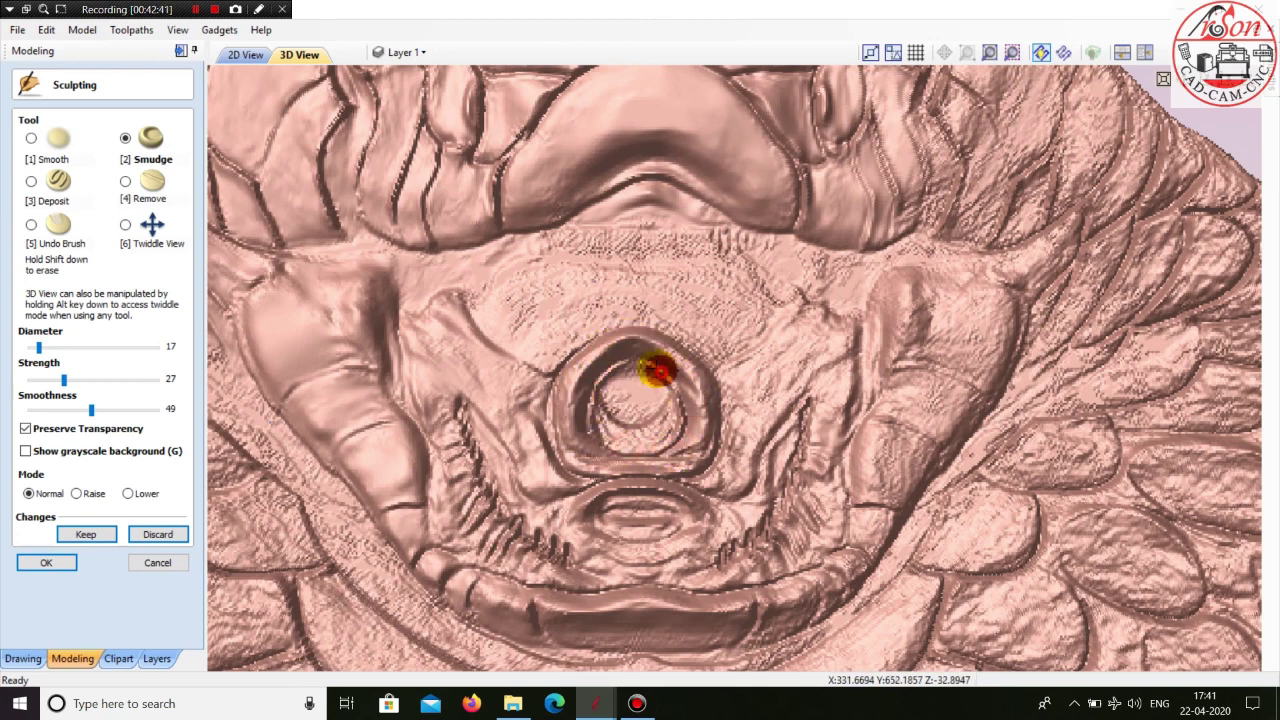
pyautogui.moveTo(592, 401)
pyautogui.mouseDown()
pyautogui.moveTo(667, 424)
pyautogui.moveTo(600, 420)
pyautogui.moveTo(605, 430)
pyautogui.moveTo(672, 414)
pyautogui.moveTo(618, 405)
pyautogui.moveTo(682, 400)
pyautogui.moveTo(650, 466)
pyautogui.moveTo(612, 466)
pyautogui.moveTo(562, 375)
pyautogui.moveTo(633, 333)
pyautogui.moveTo(720, 402)
pyautogui.moveTo(707, 402)
pyautogui.moveTo(717, 449)
pyautogui.moveTo(703, 482)
pyautogui.moveTo(612, 525)
pyautogui.moveTo(663, 514)
pyautogui.moveTo(586, 517)
pyautogui.moveTo(609, 529)
pyautogui.moveTo(570, 514)
pyautogui.moveTo(613, 562)
pyautogui.moveTo(689, 536)
pyautogui.moveTo(697, 549)
pyautogui.moveTo(713, 500)
pyautogui.moveTo(765, 460)
pyautogui.moveTo(760, 471)
pyautogui.moveTo(823, 386)
pyautogui.moveTo(817, 357)
pyautogui.moveTo(777, 351)
pyautogui.moveTo(794, 323)
pyautogui.moveTo(745, 368)
pyautogui.moveTo(766, 386)
pyautogui.moveTo(749, 391)
pyautogui.moveTo(746, 371)
pyautogui.moveTo(742, 473)
pyautogui.moveTo(830, 335)
pyautogui.moveTo(809, 406)
pyautogui.moveTo(826, 423)
pyautogui.moveTo(858, 368)
pyautogui.moveTo(854, 286)
pyautogui.moveTo(780, 289)
pyautogui.moveTo(750, 347)
pyautogui.moveTo(766, 331)
pyautogui.moveTo(606, 237)
pyautogui.moveTo(580, 246)
pyautogui.moveTo(603, 226)
pyautogui.moveTo(491, 303)
pyautogui.moveTo(549, 320)
pyautogui.moveTo(511, 317)
pyautogui.moveTo(552, 344)
pyautogui.moveTo(677, 331)
pyautogui.moveTo(572, 340)
pyautogui.moveTo(603, 223)
pyautogui.moveTo(609, 251)
pyautogui.moveTo(726, 246)
pyautogui.moveTo(574, 266)
pyautogui.moveTo(551, 300)
pyautogui.moveTo(663, 315)
pyautogui.moveTo(737, 366)
pyautogui.moveTo(735, 326)
pyautogui.mouseUp()
pyautogui.moveTo(745, 316)
pyautogui.mouseDown()
pyautogui.moveTo(803, 266)
pyautogui.moveTo(866, 243)
pyautogui.moveTo(920, 245)
pyautogui.moveTo(874, 294)
pyautogui.moveTo(907, 352)
pyautogui.moveTo(911, 314)
pyautogui.moveTo(968, 334)
pyautogui.moveTo(966, 363)
pyautogui.moveTo(995, 362)
pyautogui.moveTo(954, 286)
pyautogui.moveTo(943, 317)
pyautogui.moveTo(873, 263)
pyautogui.moveTo(949, 297)
pyautogui.moveTo(970, 352)
pyautogui.moveTo(960, 380)
pyautogui.moveTo(868, 398)
pyautogui.moveTo(920, 397)
pyautogui.moveTo(926, 377)
pyautogui.moveTo(930, 427)
pyautogui.moveTo(960, 389)
pyautogui.moveTo(974, 397)
pyautogui.moveTo(952, 420)
pyautogui.moveTo(978, 403)
pyautogui.moveTo(914, 366)
pyautogui.moveTo(903, 446)
pyautogui.moveTo(880, 437)
pyautogui.moveTo(877, 449)
pyautogui.moveTo(897, 447)
pyautogui.moveTo(886, 423)
pyautogui.moveTo(894, 486)
pyautogui.moveTo(855, 488)
pyautogui.moveTo(910, 472)
pyautogui.moveTo(844, 522)
pyautogui.moveTo(880, 557)
pyautogui.moveTo(838, 598)
pyautogui.moveTo(795, 601)
pyautogui.moveTo(760, 648)
pyautogui.moveTo(792, 588)
pyautogui.moveTo(808, 622)
pyautogui.moveTo(850, 553)
pyautogui.moveTo(671, 631)
pyautogui.moveTo(560, 651)
pyautogui.moveTo(440, 605)
pyautogui.moveTo(734, 657)
pyautogui.moveTo(723, 651)
pyautogui.moveTo(742, 602)
pyautogui.moveTo(523, 603)
pyautogui.moveTo(690, 665)
pyautogui.moveTo(829, 627)
pyautogui.moveTo(814, 579)
pyautogui.moveTo(839, 587)
pyautogui.mouseUp()
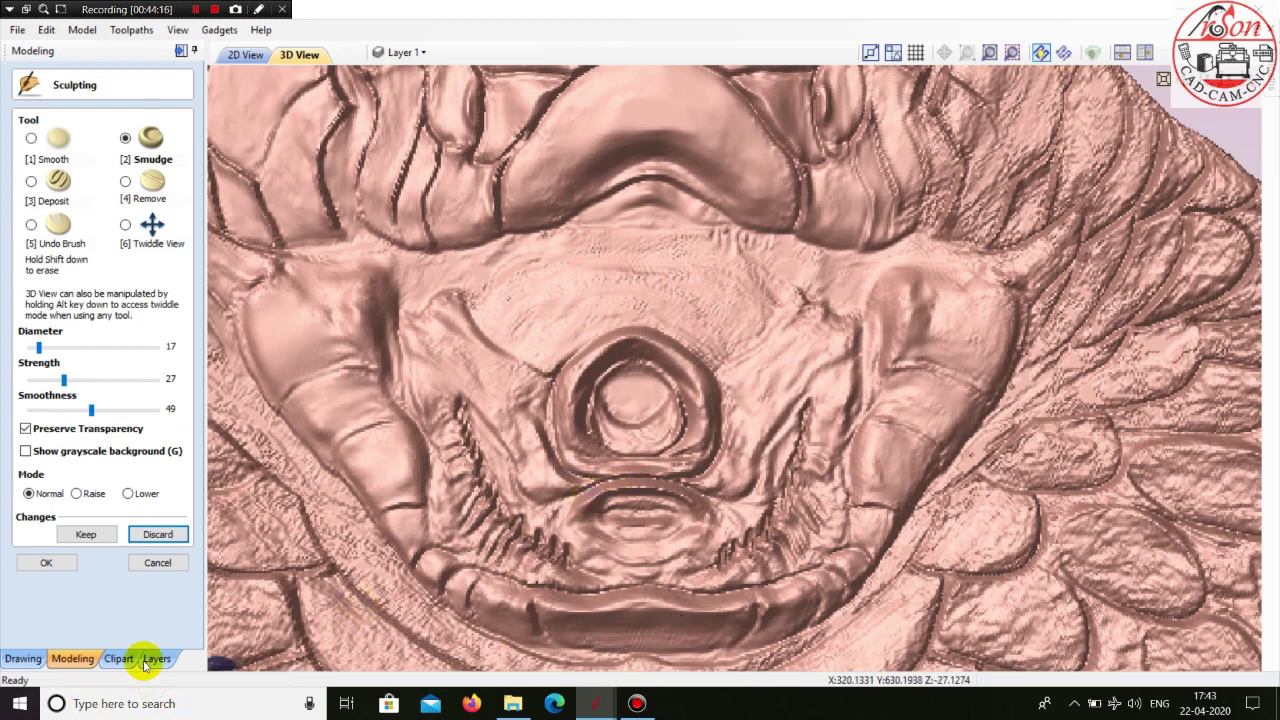
pyautogui.click(125, 224)
pyautogui.moveTo(420, 317); pyautogui.dragTo(746, 421)
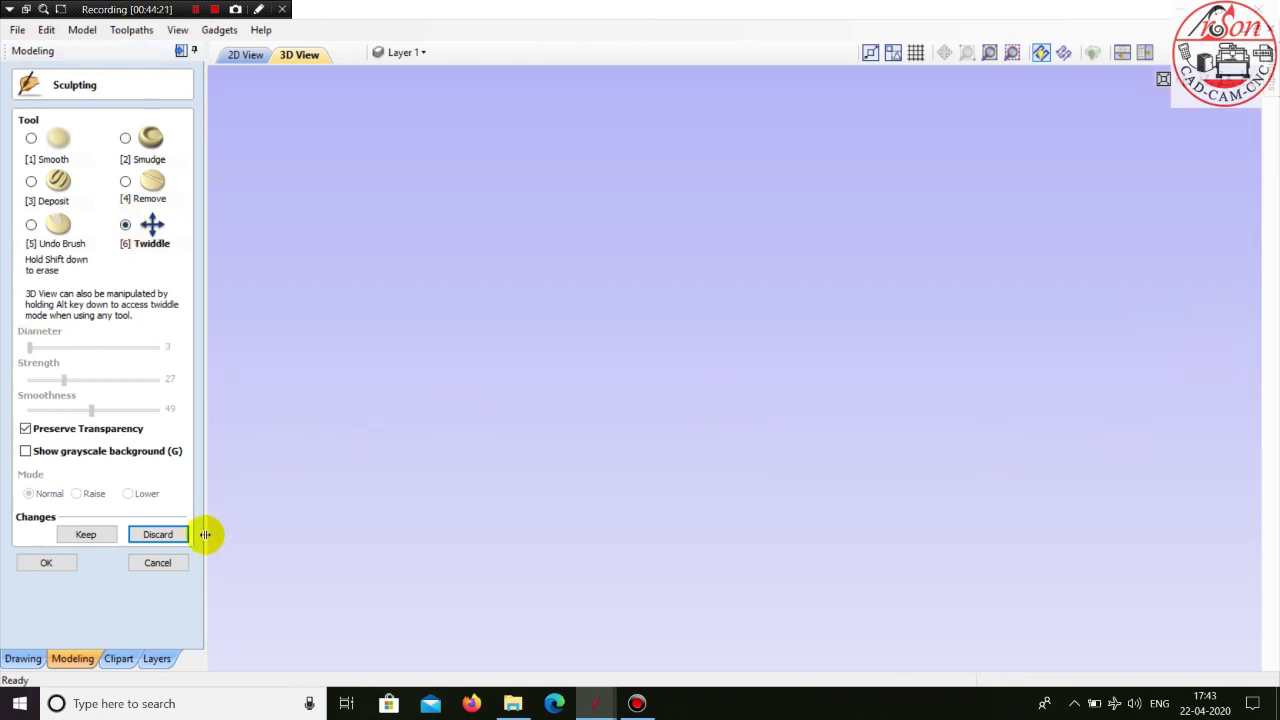
pyautogui.click(86, 534)
pyautogui.click(46, 563)
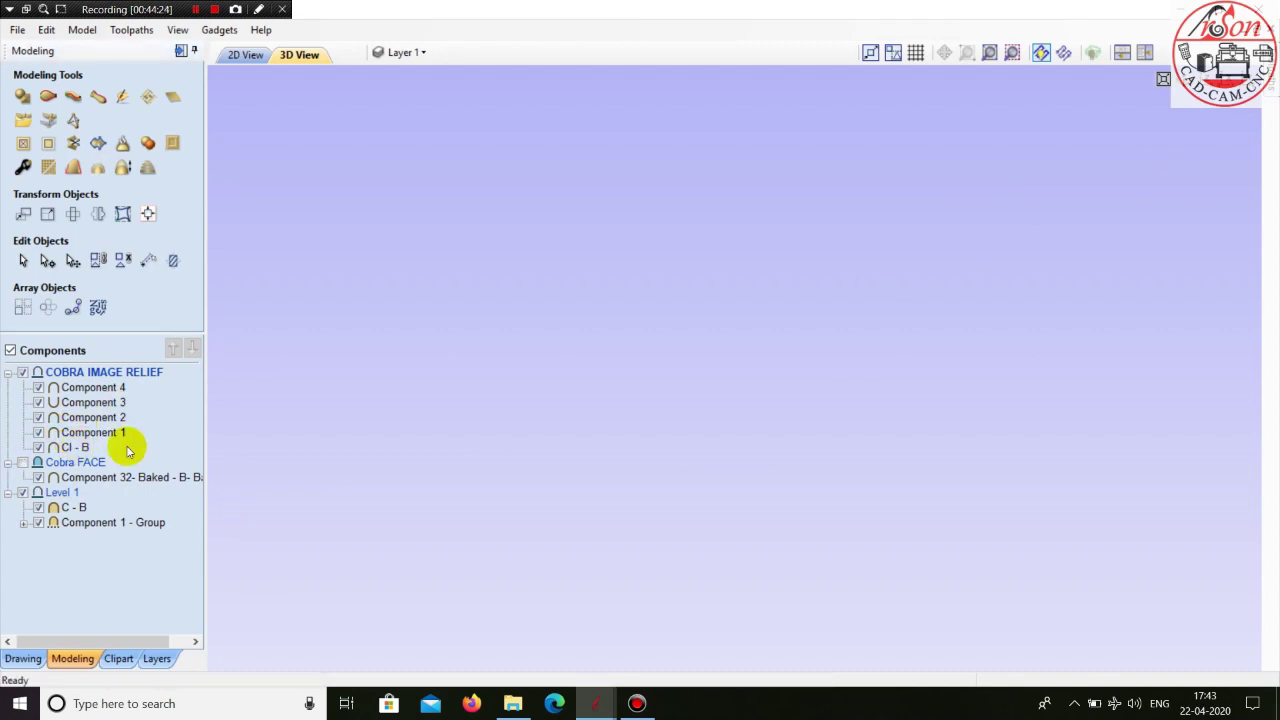
# - Examine the cobra's smoothed head and open mouth from the front and at a slight tilt
pyautogui.click(1190, 80)
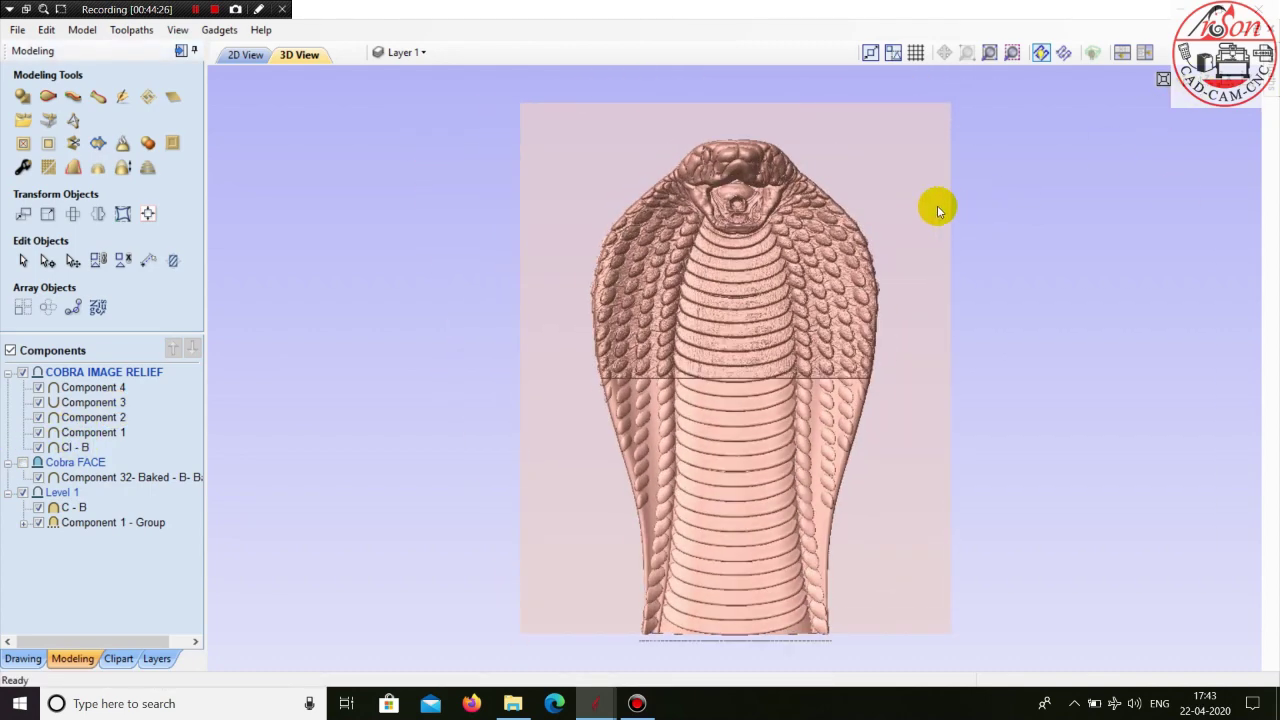
pyautogui.scroll(6, 886, 391)
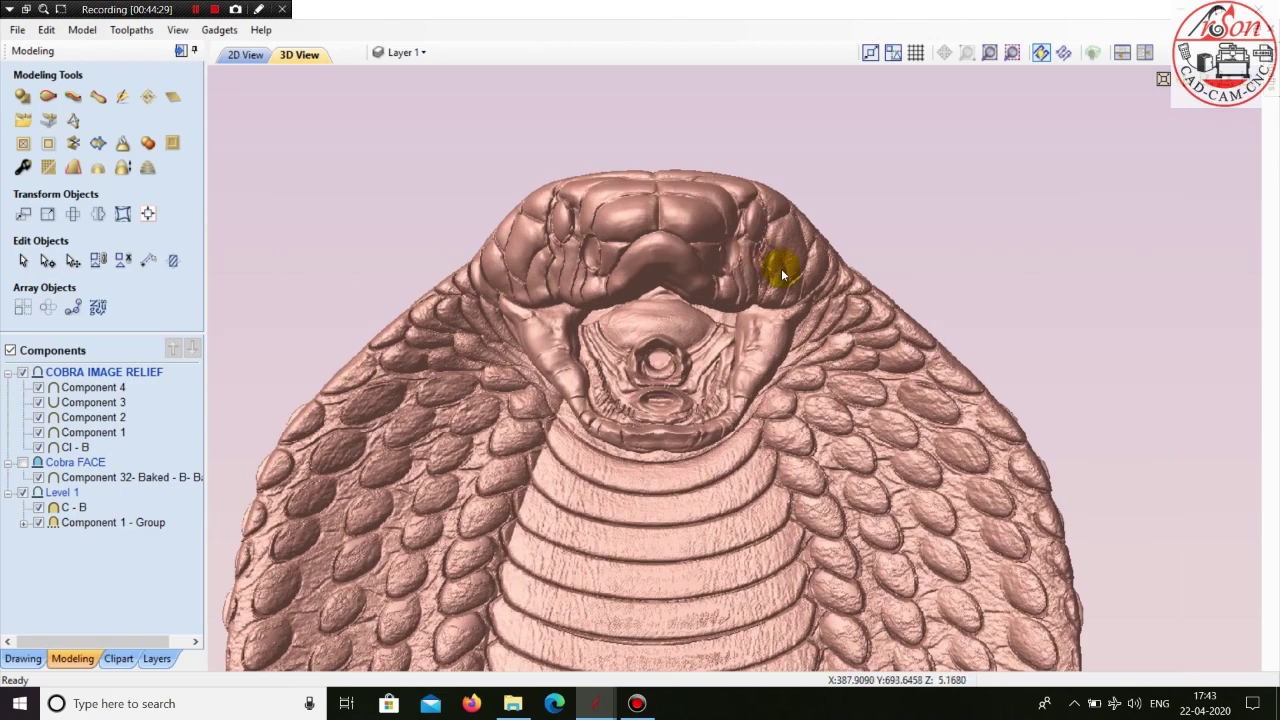
pyautogui.scroll(2, 781, 268)
pyautogui.moveTo(876, 408); pyautogui.dragTo(1060, 300)
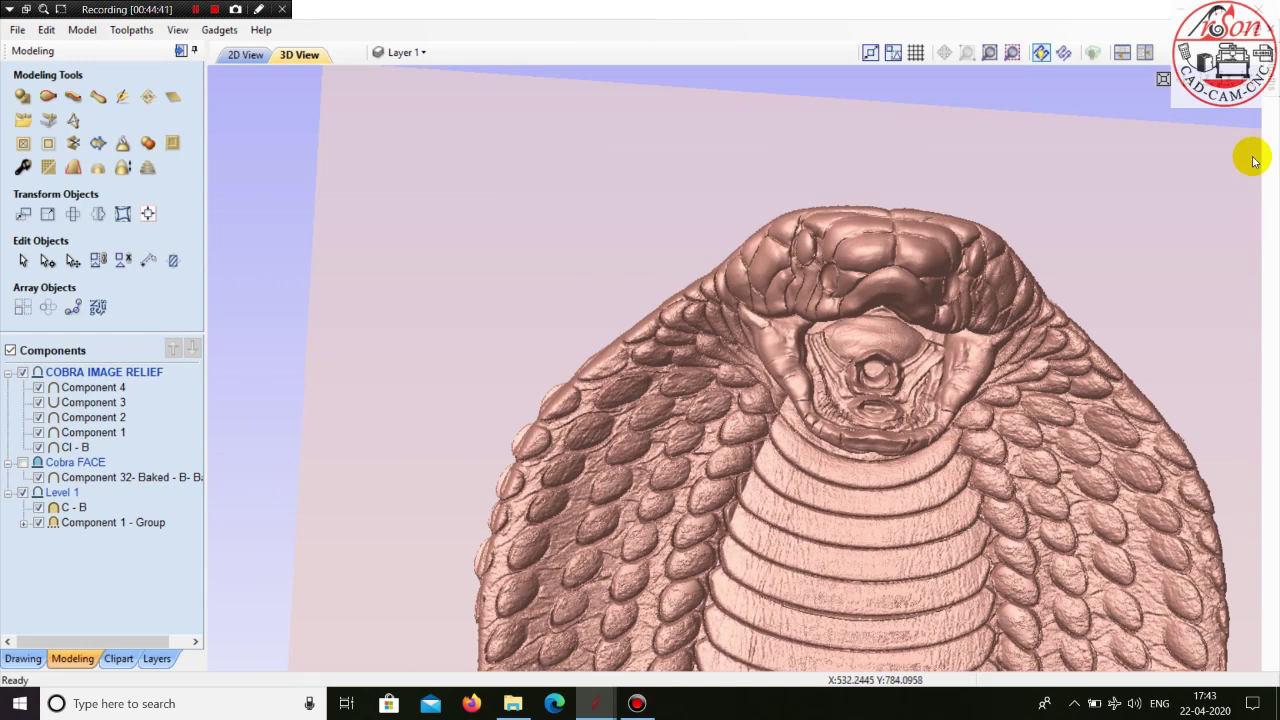
pyautogui.click(1163, 79)
# - Select component CI - B and reopen Sculpting for the scales and skin beside the left jaw
pyautogui.click(80, 447)
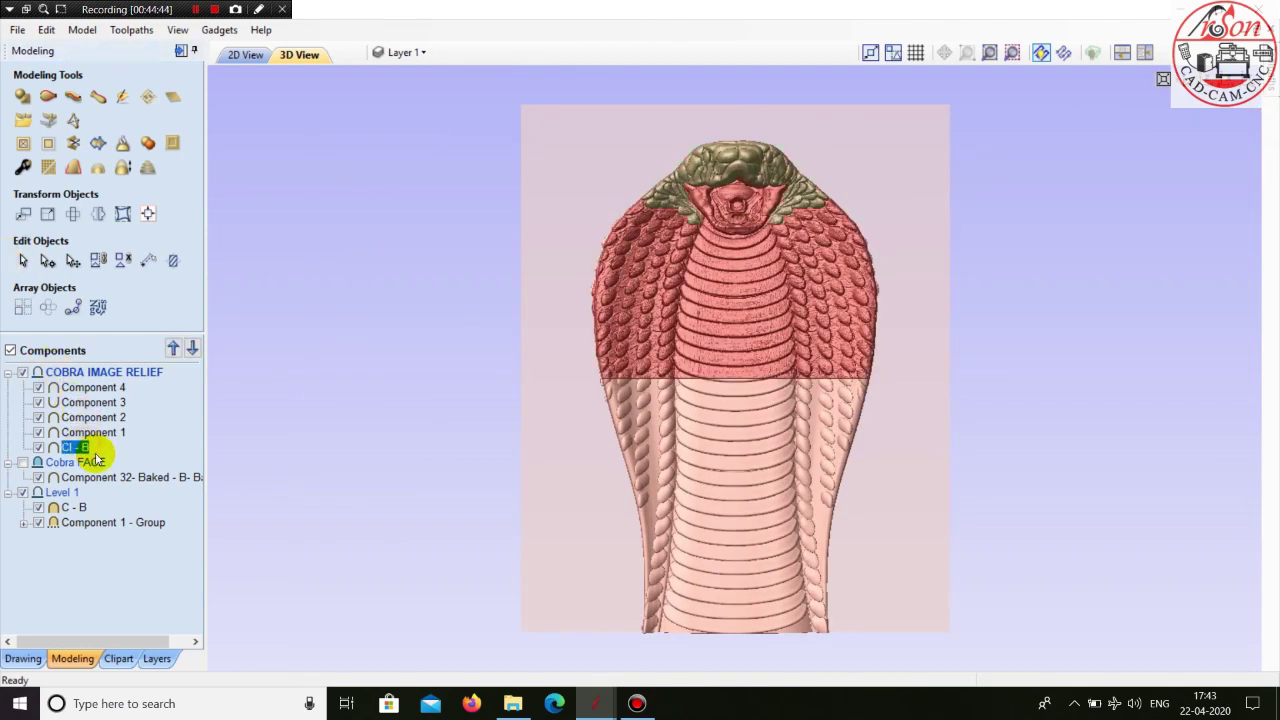
pyautogui.scroll(5, 503, 455)
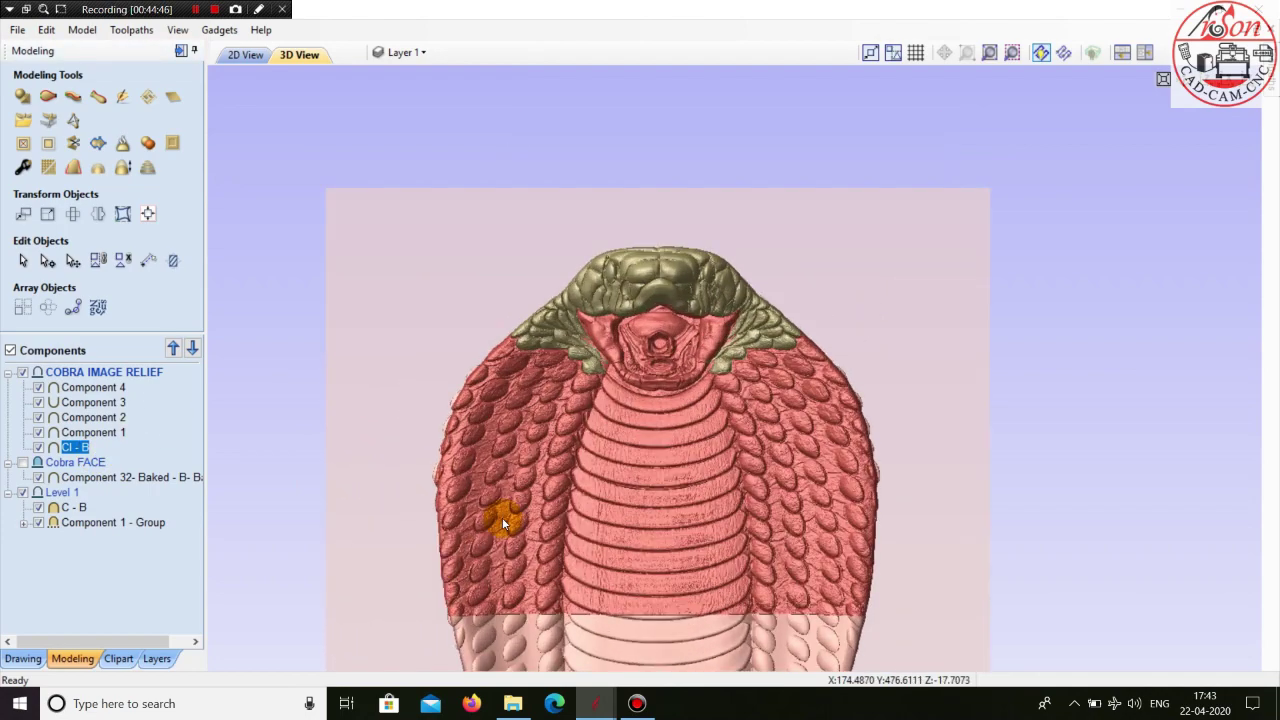
pyautogui.scroll(2, 502, 517)
pyautogui.scroll(2, 1006, 357)
pyautogui.scroll(1, 890, 345)
pyautogui.scroll(2, 825, 314)
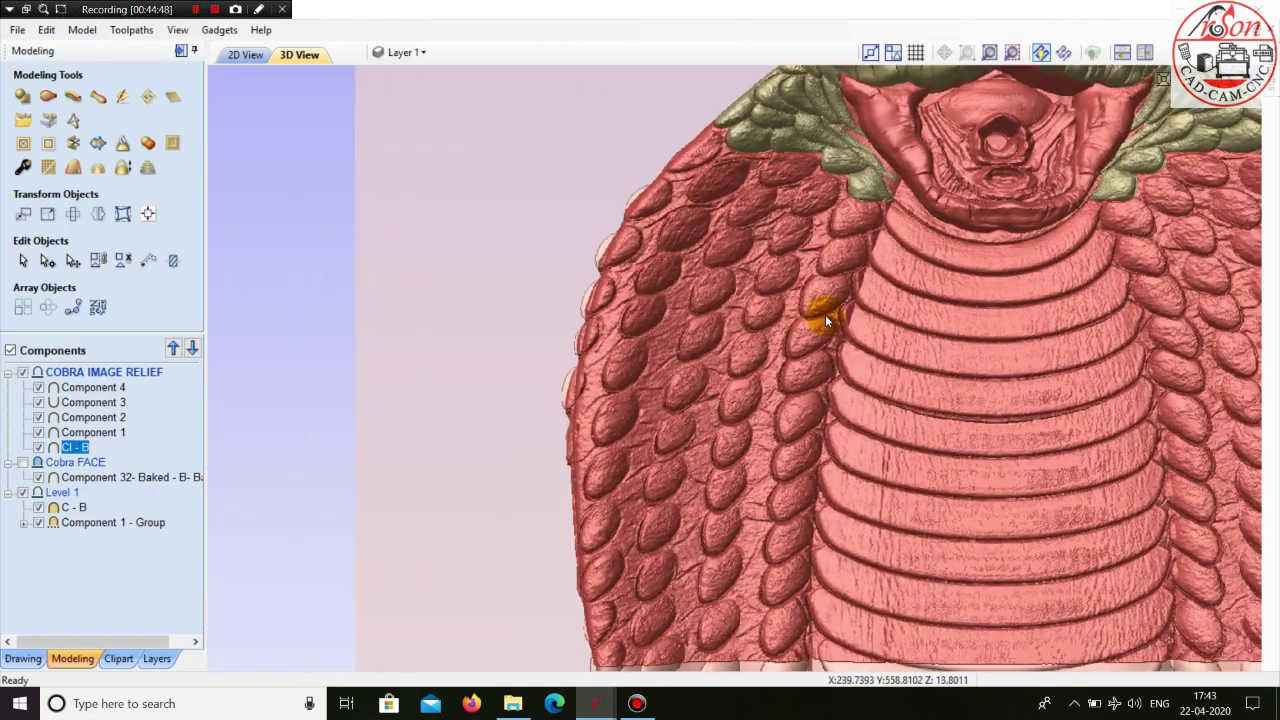
pyautogui.scroll(1, 826, 315)
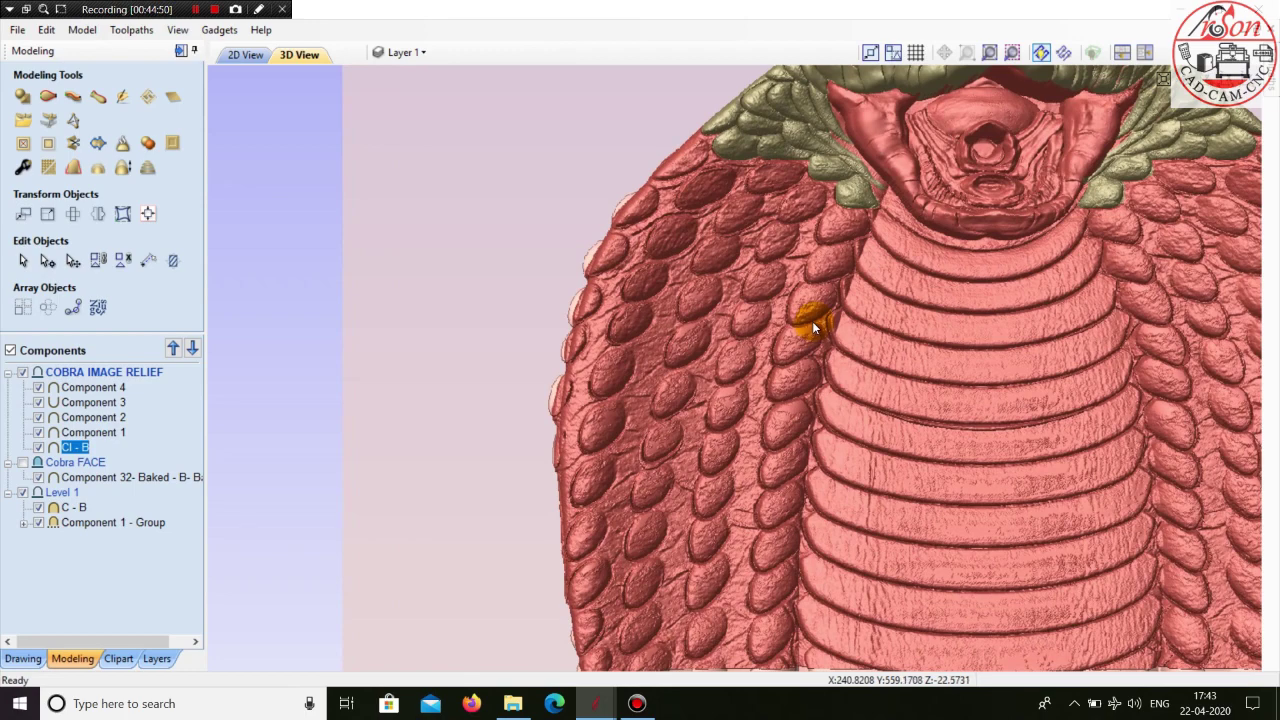
pyautogui.click(122, 96)
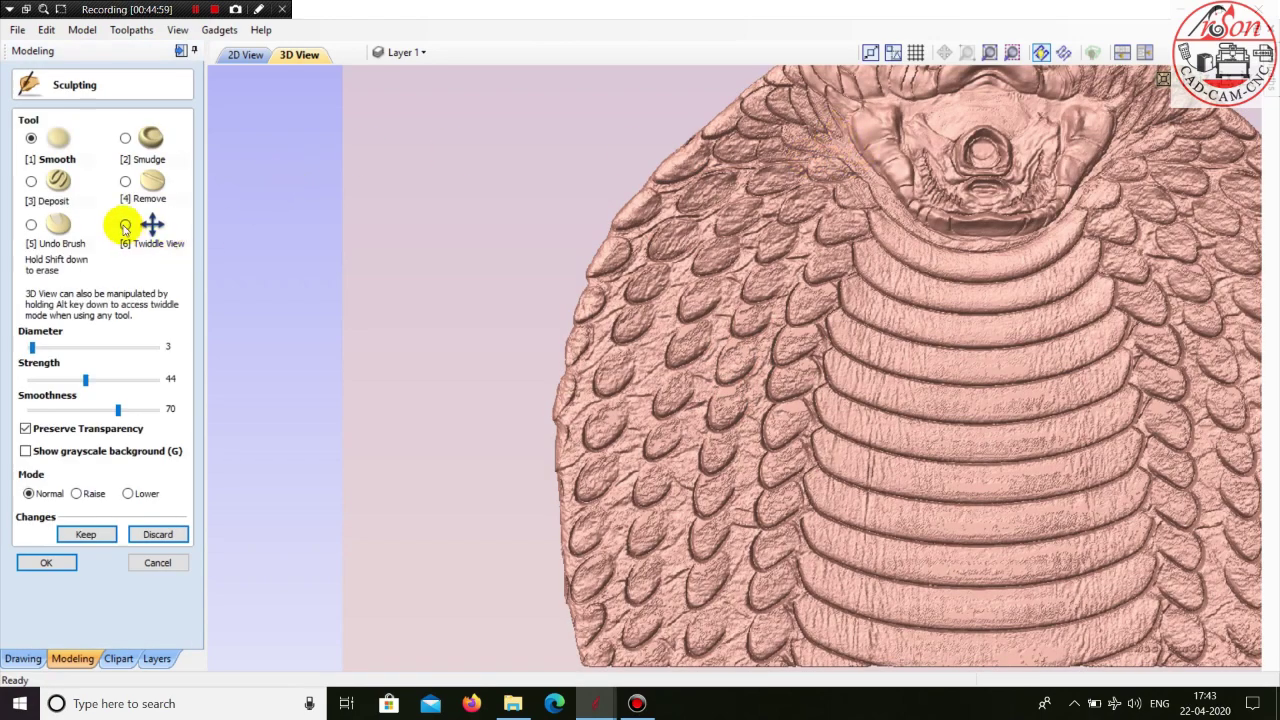
pyautogui.click(125, 224)
pyautogui.moveTo(1069, 252); pyautogui.dragTo(831, 343)
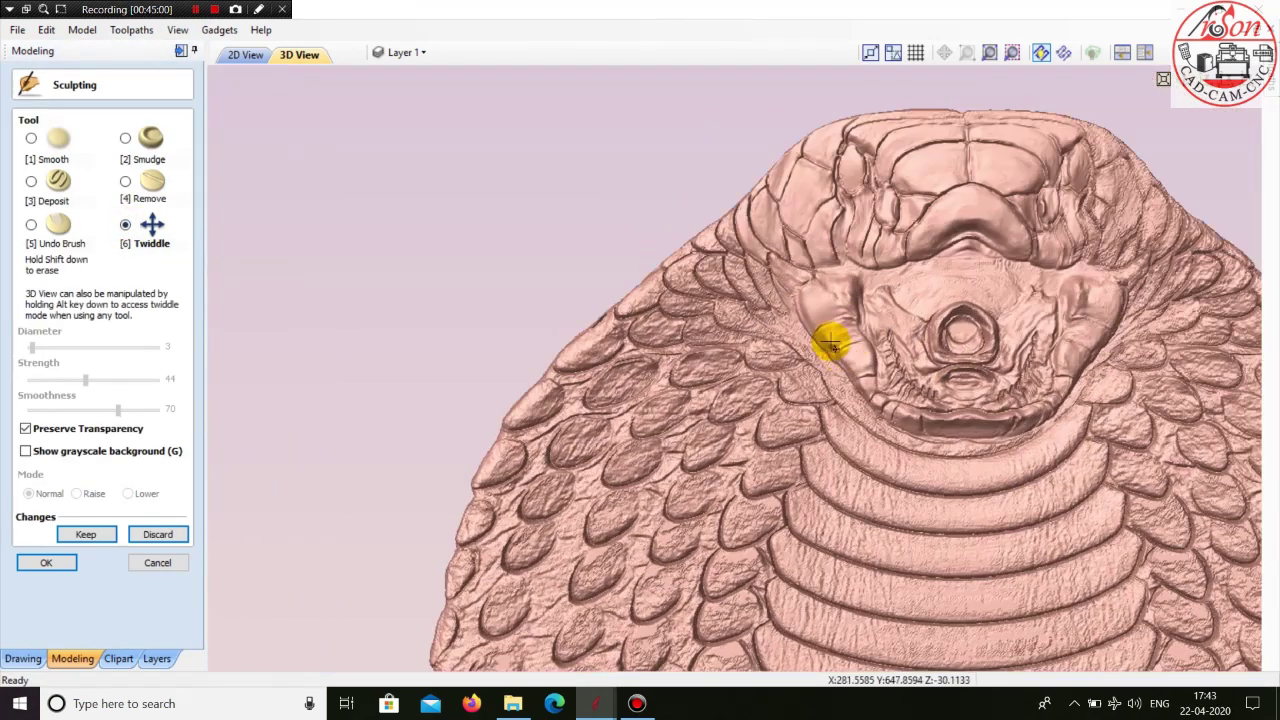
pyautogui.scroll(3, 855, 345)
pyautogui.moveTo(850, 322); pyautogui.dragTo(826, 311, button='right')
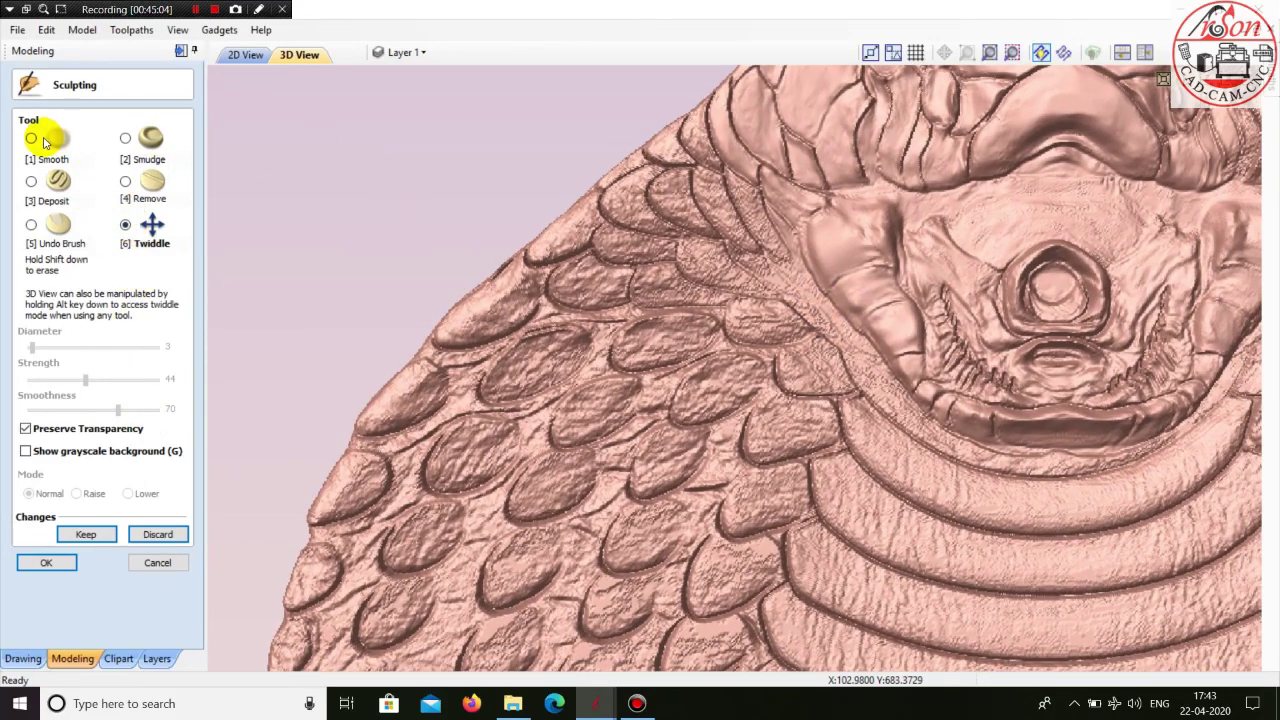
# - Smudge the upper hood scales and the skin along the left jaw with diameter 21, strength 27 and smoothness 70
pyautogui.click(125, 138)
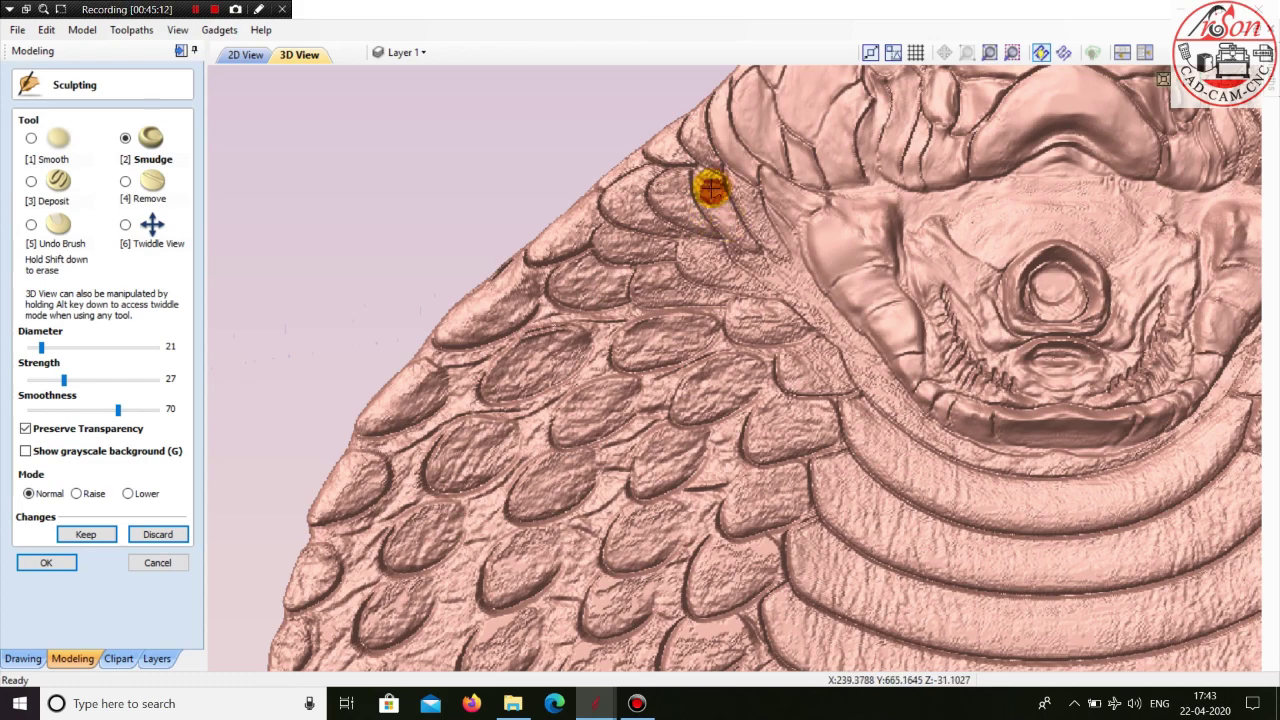
pyautogui.moveTo(711, 188)
pyautogui.mouseDown()
pyautogui.moveTo(701, 166)
pyautogui.moveTo(740, 248)
pyautogui.moveTo(700, 109)
pyautogui.moveTo(706, 155)
pyautogui.moveTo(686, 137)
pyautogui.moveTo(697, 134)
pyautogui.mouseUp()
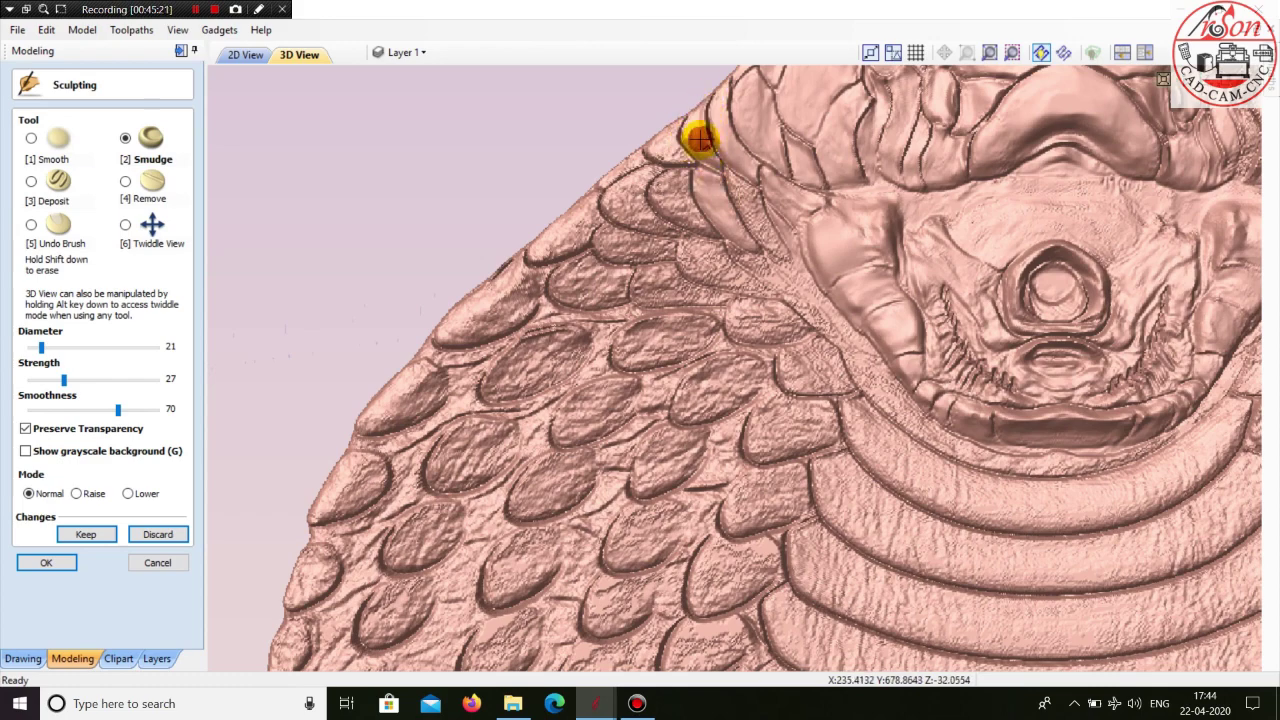
pyautogui.moveTo(743, 206)
pyautogui.mouseDown()
pyautogui.moveTo(737, 191)
pyautogui.moveTo(773, 238)
pyautogui.moveTo(735, 246)
pyautogui.moveTo(817, 323)
pyautogui.moveTo(782, 260)
pyautogui.moveTo(771, 264)
pyautogui.moveTo(773, 232)
pyautogui.moveTo(794, 289)
pyautogui.moveTo(880, 391)
pyautogui.moveTo(852, 372)
pyautogui.moveTo(858, 352)
pyautogui.moveTo(898, 410)
pyautogui.moveTo(960, 446)
pyautogui.moveTo(923, 421)
pyautogui.moveTo(937, 421)
pyautogui.mouseUp()
pyautogui.moveTo(957, 464)
pyautogui.mouseDown()
pyautogui.moveTo(1018, 469)
pyautogui.moveTo(925, 448)
pyautogui.moveTo(914, 409)
pyautogui.moveTo(817, 289)
pyautogui.moveTo(849, 346)
pyautogui.moveTo(938, 438)
pyautogui.moveTo(880, 401)
pyautogui.moveTo(897, 430)
pyautogui.moveTo(974, 466)
pyautogui.moveTo(755, 273)
pyautogui.moveTo(859, 354)
pyautogui.moveTo(1097, 477)
pyautogui.moveTo(1186, 435)
pyautogui.moveTo(1240, 360)
pyautogui.moveTo(1214, 409)
pyautogui.moveTo(1137, 449)
pyautogui.moveTo(1006, 451)
pyautogui.moveTo(1086, 466)
pyautogui.moveTo(990, 451)
pyautogui.moveTo(1166, 434)
pyautogui.moveTo(1145, 447)
pyautogui.moveTo(929, 429)
pyautogui.moveTo(876, 387)
pyautogui.moveTo(890, 391)
pyautogui.mouseUp()
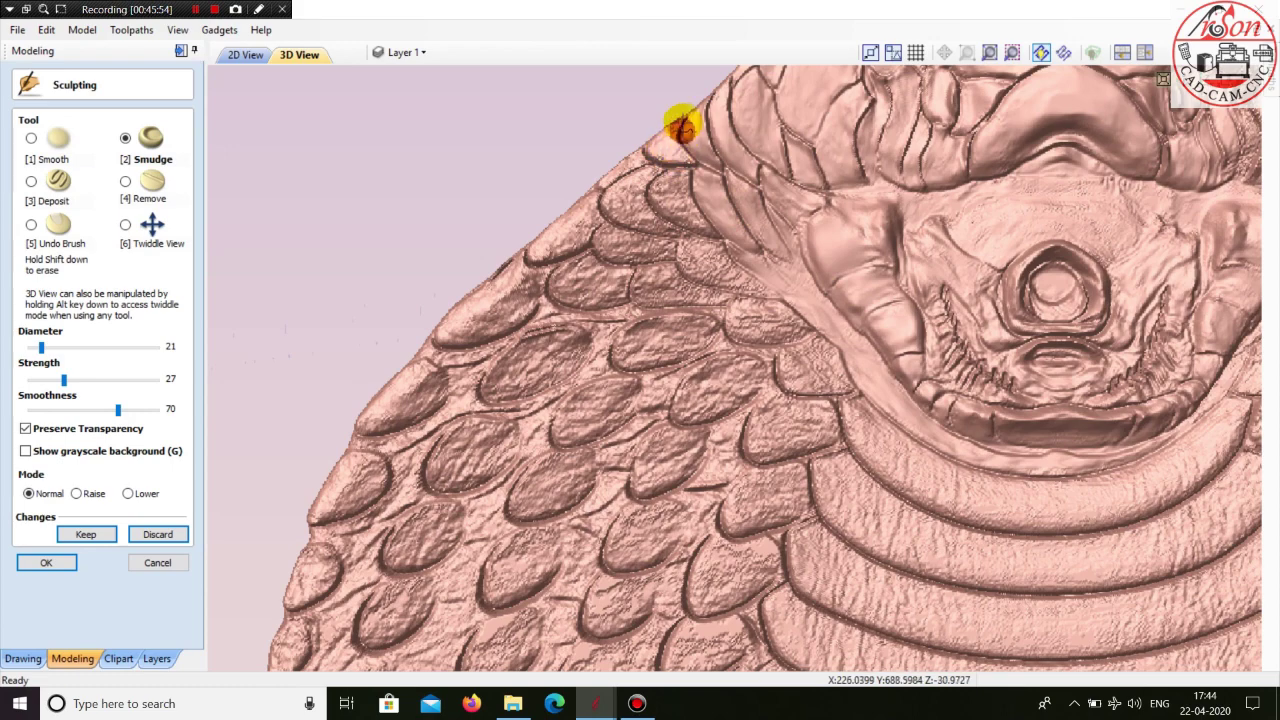
pyautogui.moveTo(682, 127)
pyautogui.mouseDown()
pyautogui.moveTo(669, 129)
pyautogui.moveTo(689, 166)
pyautogui.moveTo(666, 140)
pyautogui.moveTo(642, 157)
pyautogui.moveTo(668, 132)
pyautogui.moveTo(668, 197)
pyautogui.moveTo(686, 222)
pyautogui.moveTo(688, 195)
pyautogui.moveTo(669, 206)
pyautogui.moveTo(685, 220)
pyautogui.moveTo(692, 206)
pyautogui.moveTo(707, 227)
pyautogui.mouseUp()
pyautogui.moveTo(661, 188)
pyautogui.mouseDown()
pyautogui.moveTo(714, 266)
pyautogui.moveTo(690, 256)
pyautogui.moveTo(729, 286)
pyautogui.moveTo(716, 255)
pyautogui.moveTo(710, 269)
pyautogui.moveTo(769, 294)
pyautogui.moveTo(748, 294)
pyautogui.mouseUp()
pyautogui.scroll(1, 707, 301)
pyautogui.scroll(-2, 690, 292)
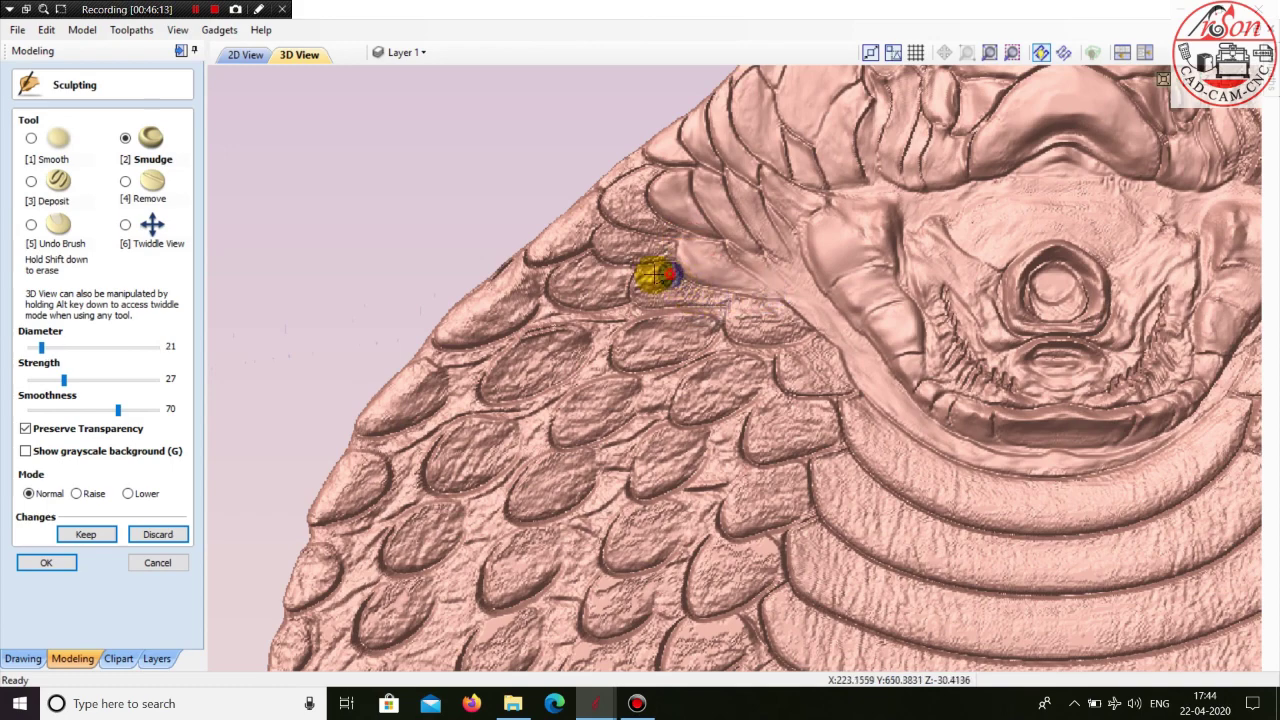
# - Smudge the small overlapping scales on the upper left hood, from beside the jaw out to the hood's edge
pyautogui.moveTo(657, 273)
pyautogui.mouseDown()
pyautogui.moveTo(694, 303)
pyautogui.moveTo(591, 277)
pyautogui.moveTo(698, 301)
pyautogui.moveTo(652, 278)
pyautogui.mouseUp()
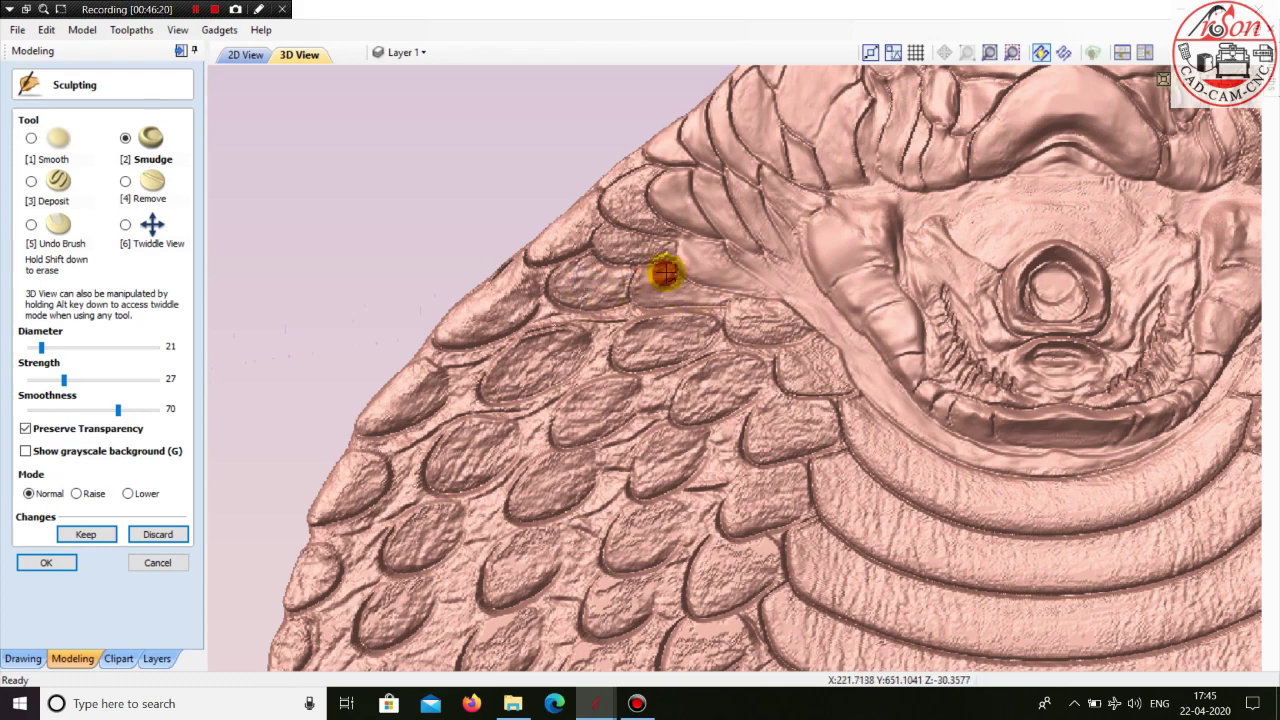
pyautogui.moveTo(642, 284); pyautogui.dragTo(677, 295)
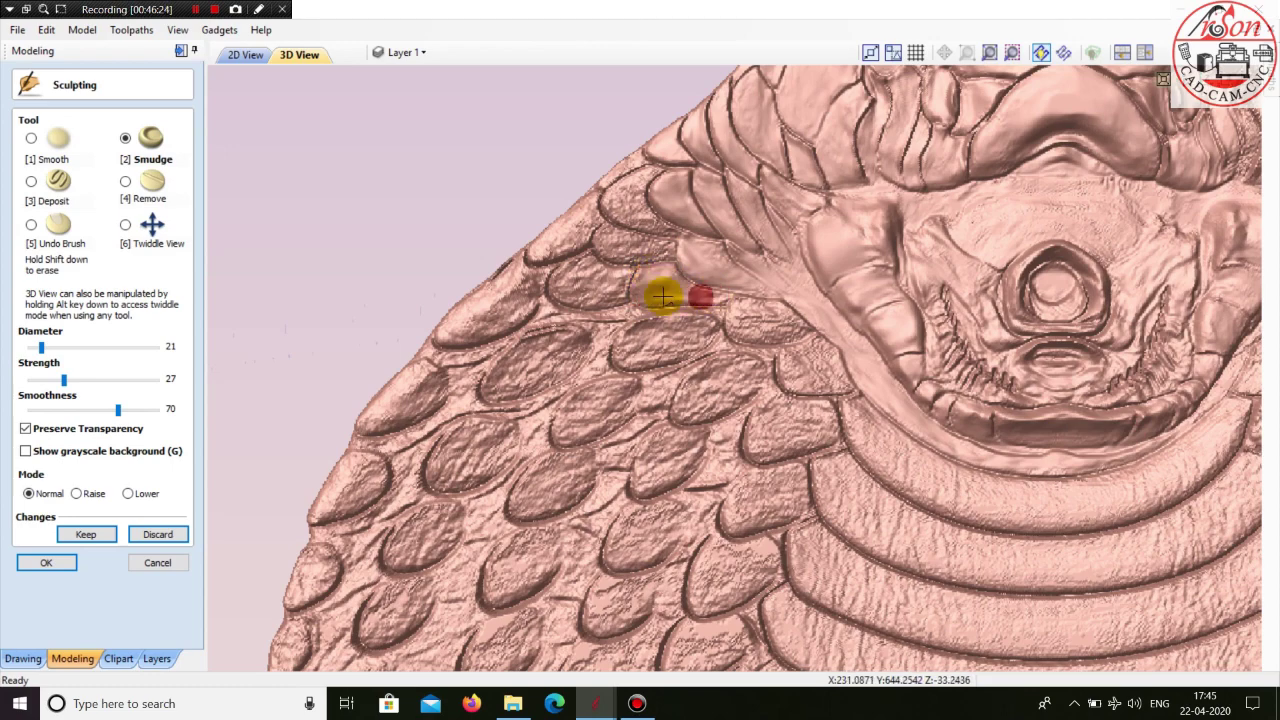
pyautogui.moveTo(663, 296); pyautogui.dragTo(646, 306)
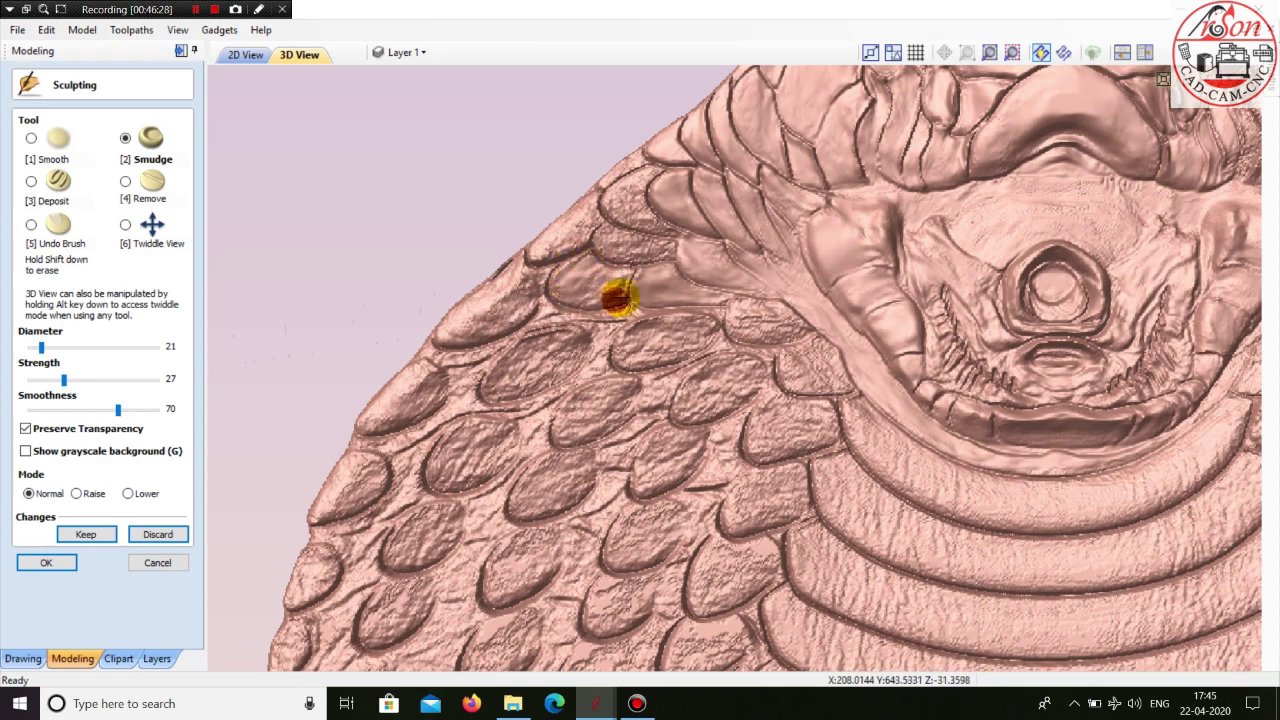
pyautogui.moveTo(618, 297); pyautogui.dragTo(592, 302)
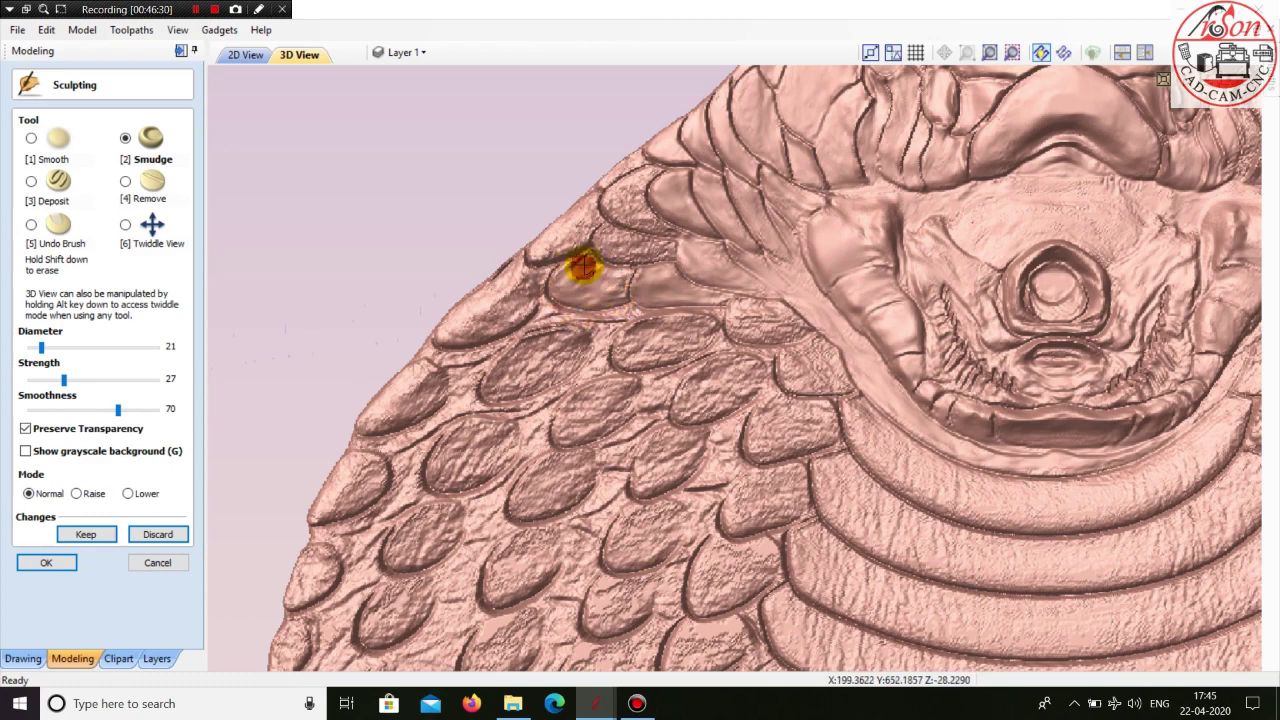
pyautogui.moveTo(569, 280)
pyautogui.mouseDown()
pyautogui.moveTo(605, 305)
pyautogui.moveTo(615, 217)
pyautogui.moveTo(652, 248)
pyautogui.moveTo(627, 260)
pyautogui.mouseUp()
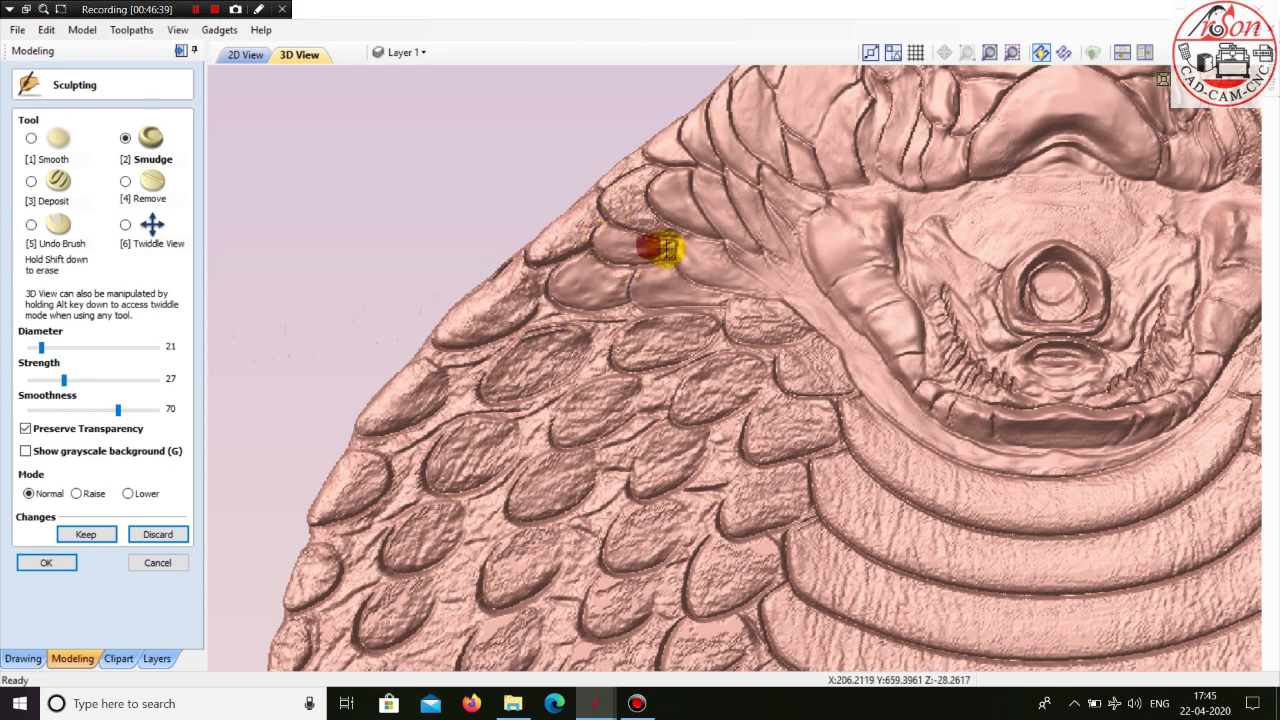
pyautogui.moveTo(660, 247)
pyautogui.mouseDown()
pyautogui.moveTo(623, 260)
pyautogui.moveTo(627, 232)
pyautogui.mouseUp()
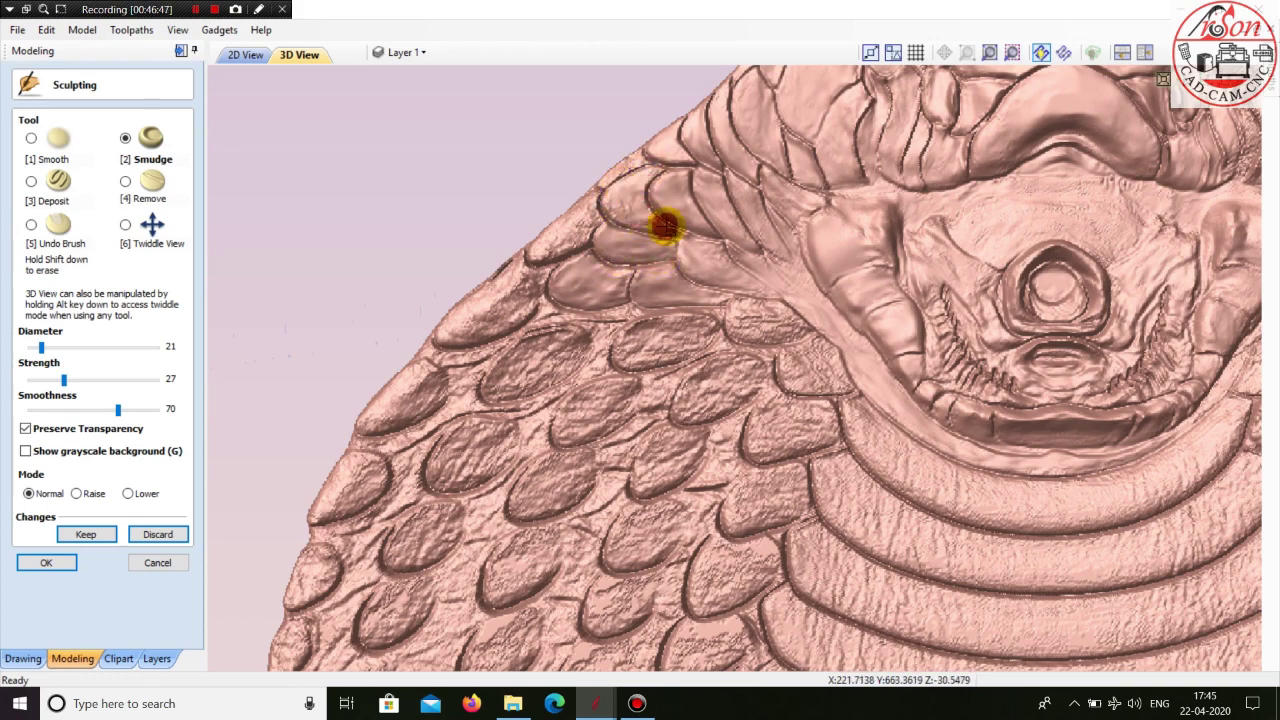
pyautogui.moveTo(622, 212)
pyautogui.mouseDown()
pyautogui.moveTo(624, 193)
pyautogui.moveTo(655, 175)
pyautogui.moveTo(626, 167)
pyautogui.mouseUp()
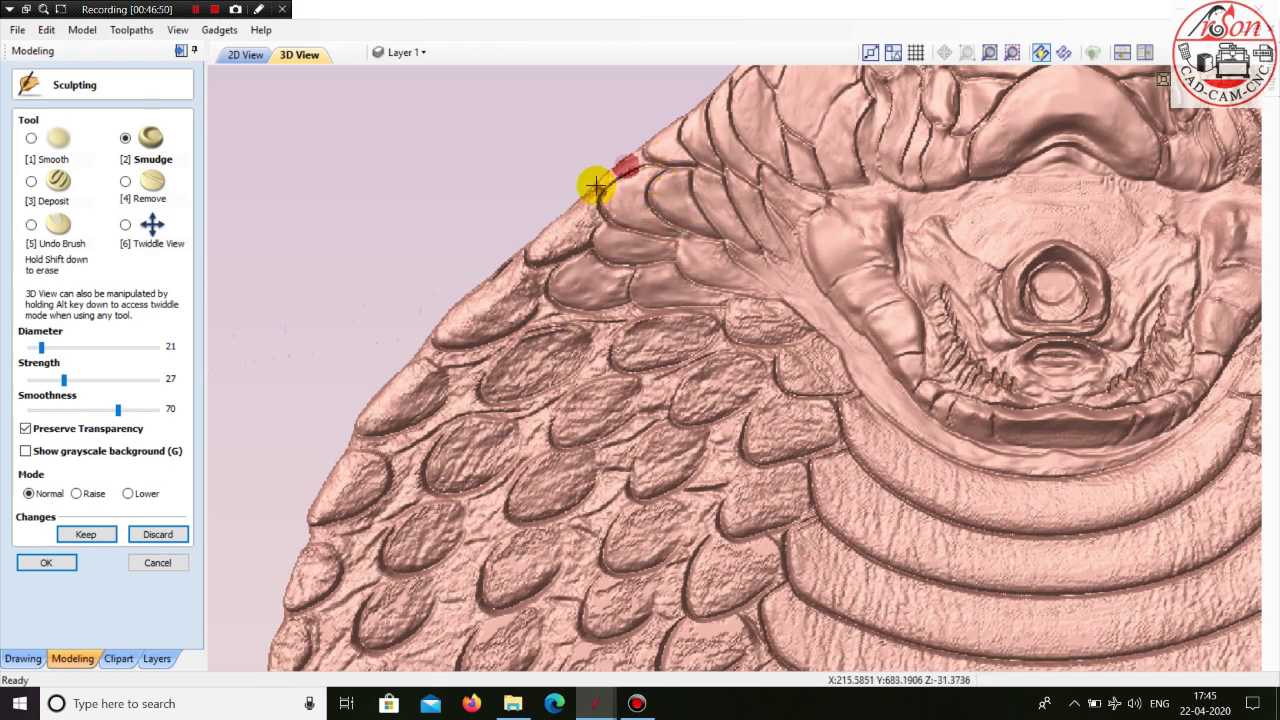
pyautogui.rightClick(614, 252)
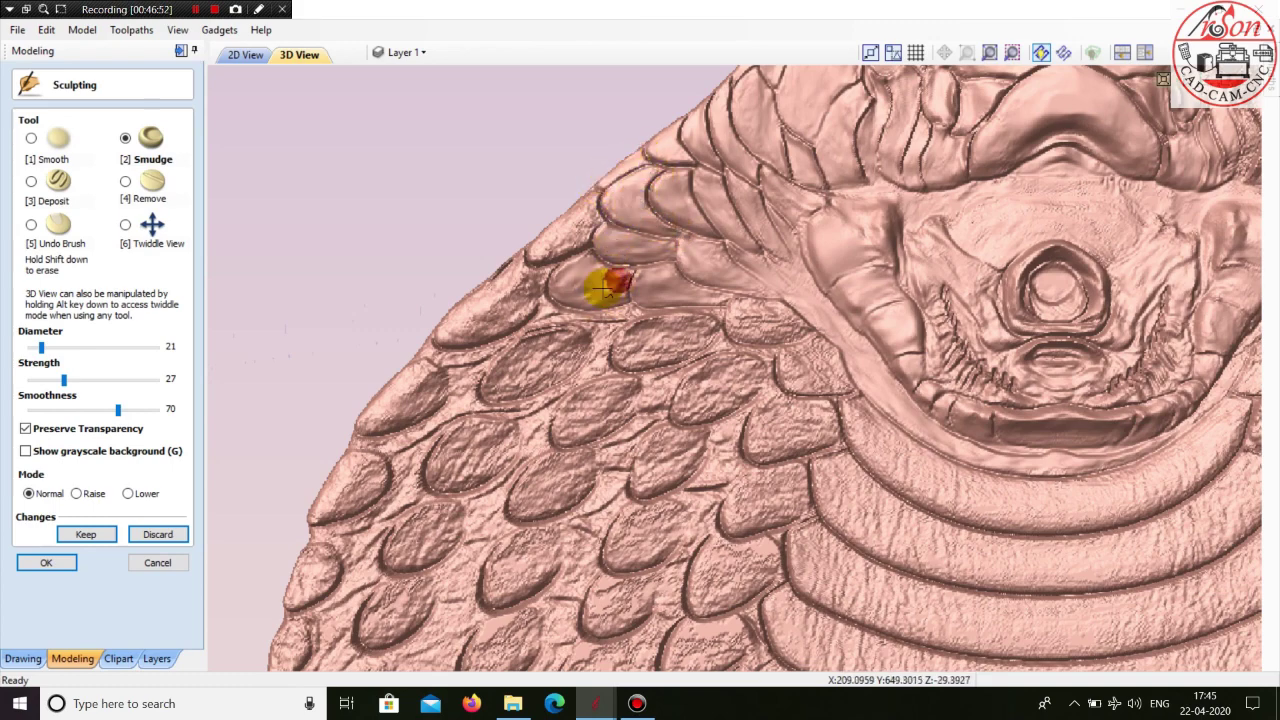
# - Smudge the long scales and skin along the outer edge of the upper left hood
pyautogui.moveTo(581, 260); pyautogui.dragTo(591, 197)
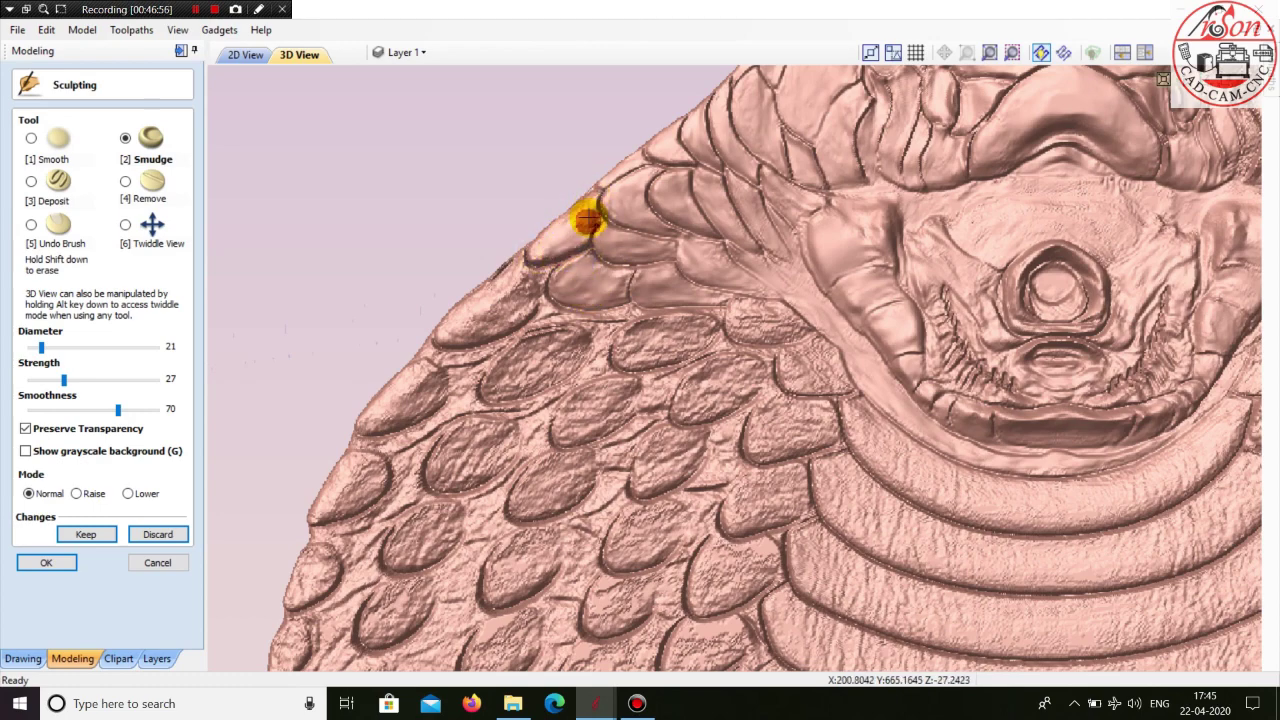
pyautogui.rightClick(524, 289)
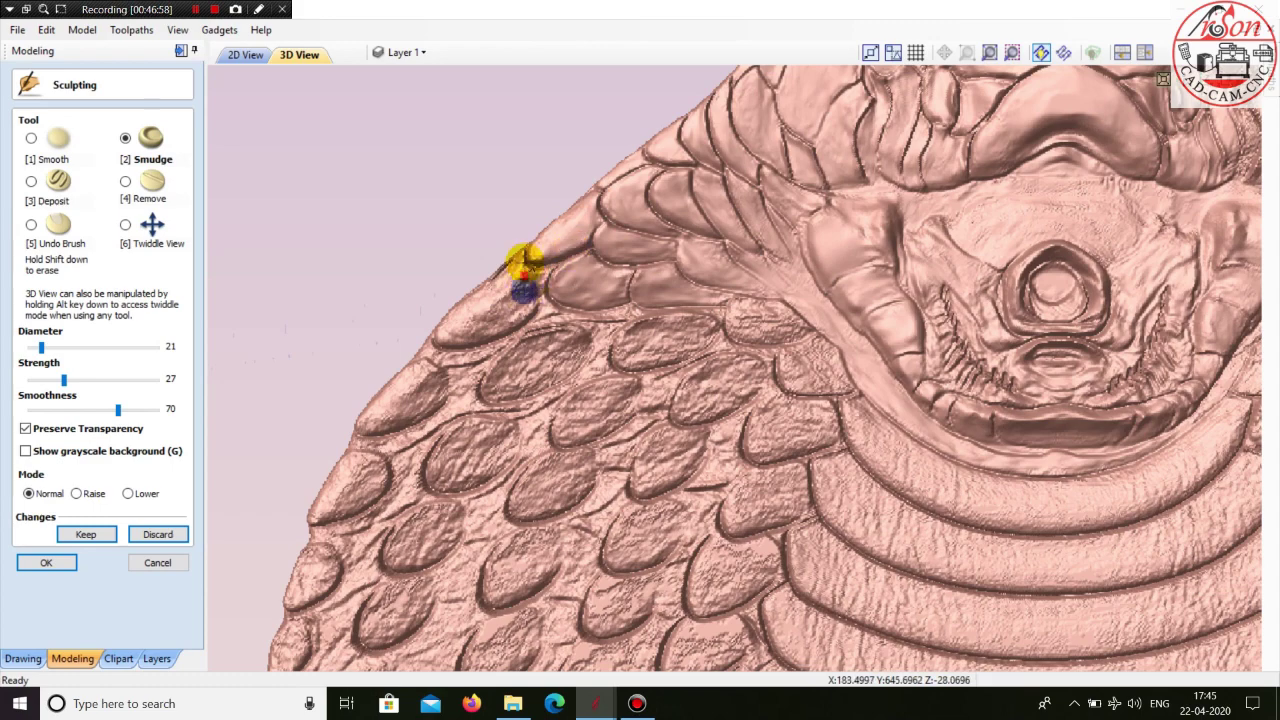
pyautogui.moveTo(508, 311)
pyautogui.mouseDown()
pyautogui.moveTo(501, 330)
pyautogui.moveTo(518, 258)
pyautogui.moveTo(474, 312)
pyautogui.moveTo(512, 264)
pyautogui.mouseUp()
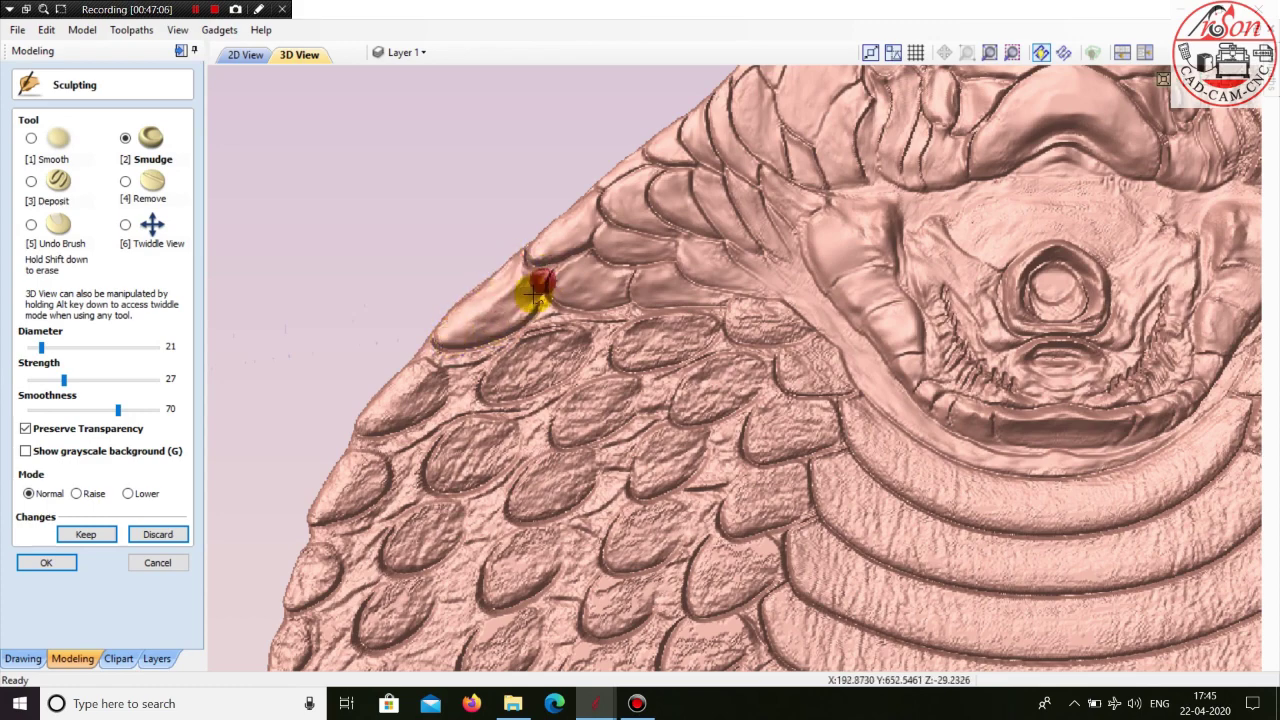
pyautogui.moveTo(532, 293)
pyautogui.mouseDown()
pyautogui.moveTo(437, 351)
pyautogui.moveTo(494, 351)
pyautogui.moveTo(437, 356)
pyautogui.moveTo(525, 337)
pyautogui.mouseUp()
pyautogui.moveTo(438, 382)
pyautogui.mouseDown()
pyautogui.moveTo(421, 388)
pyautogui.moveTo(417, 372)
pyautogui.moveTo(402, 409)
pyautogui.moveTo(435, 362)
pyautogui.moveTo(540, 336)
pyautogui.moveTo(522, 350)
pyautogui.mouseUp()
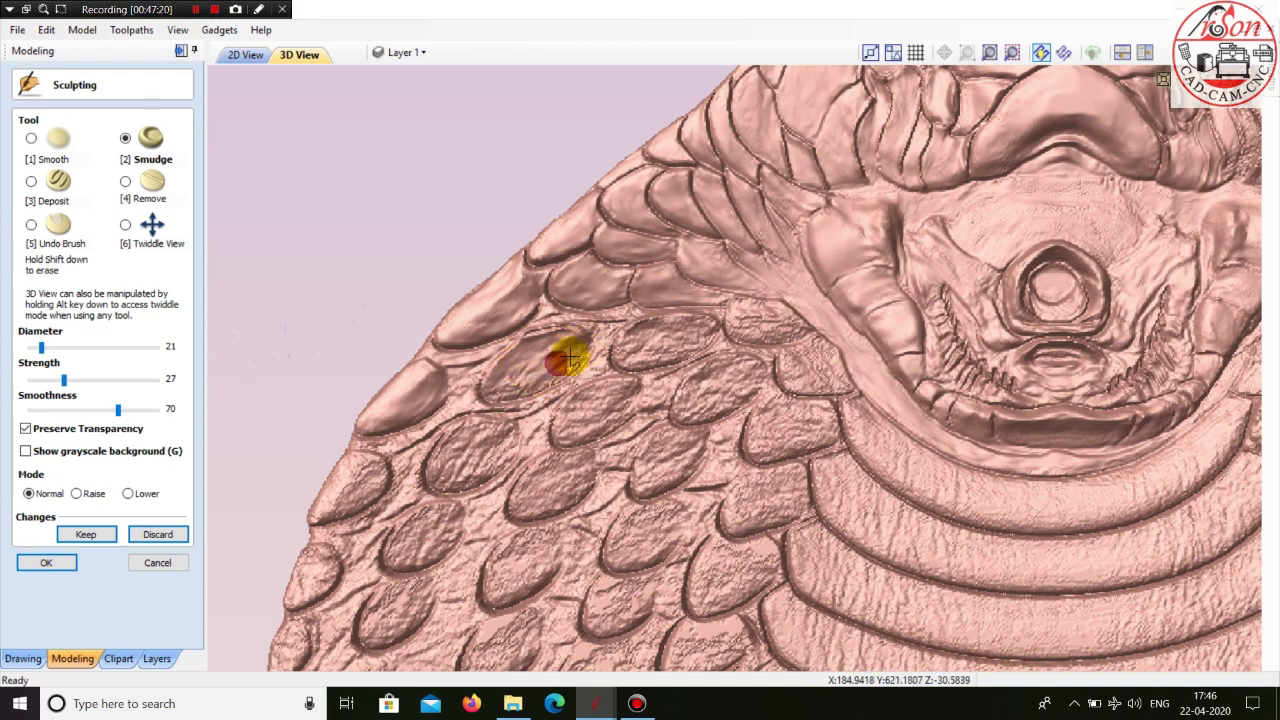
# - Smudge the four larger oval scales just inside the left hood's edge scales, including their rims
pyautogui.moveTo(553, 383)
pyautogui.mouseDown()
pyautogui.moveTo(515, 387)
pyautogui.moveTo(517, 373)
pyautogui.mouseUp()
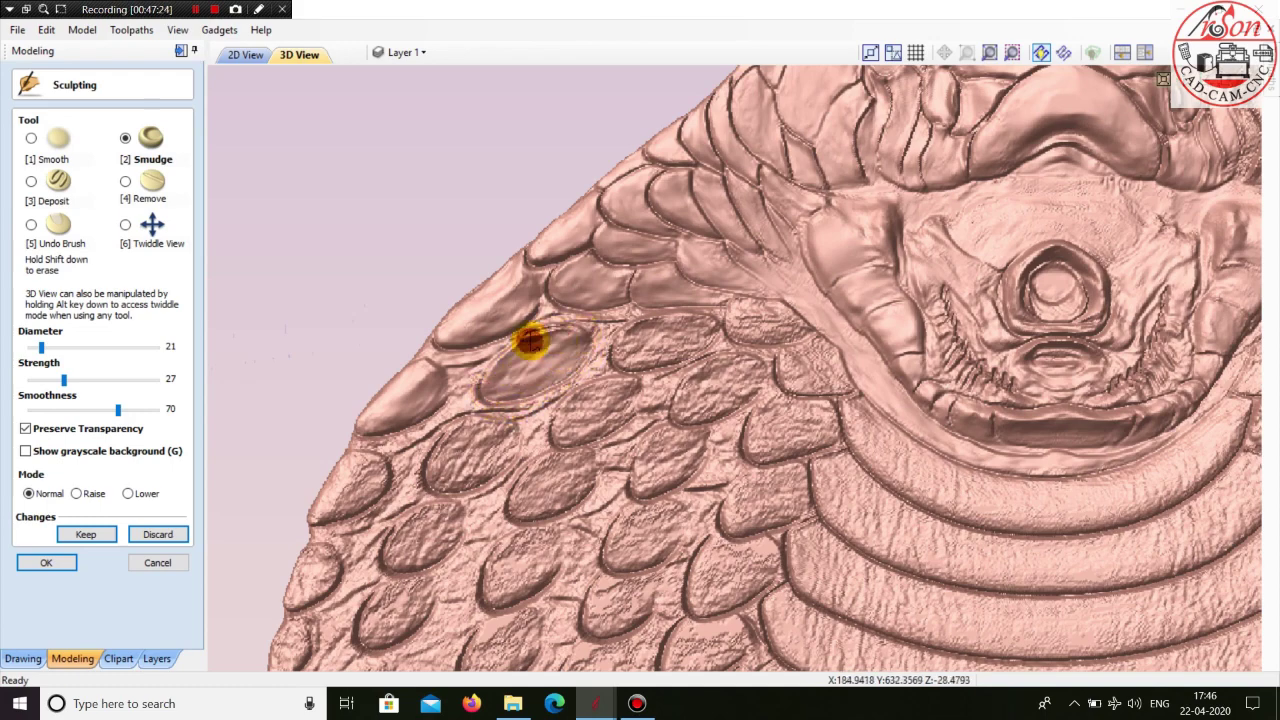
pyautogui.moveTo(540, 330)
pyautogui.mouseDown()
pyautogui.moveTo(517, 386)
pyautogui.moveTo(566, 337)
pyautogui.mouseUp()
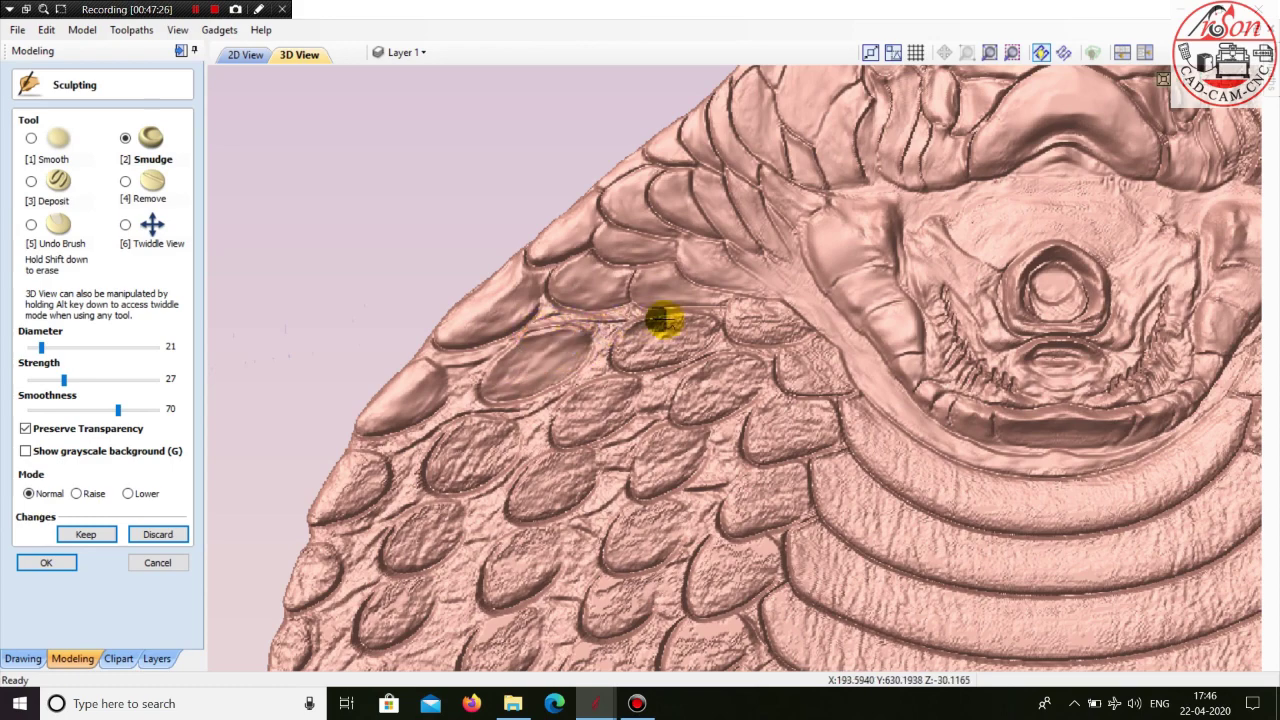
pyautogui.moveTo(683, 321); pyautogui.dragTo(653, 333)
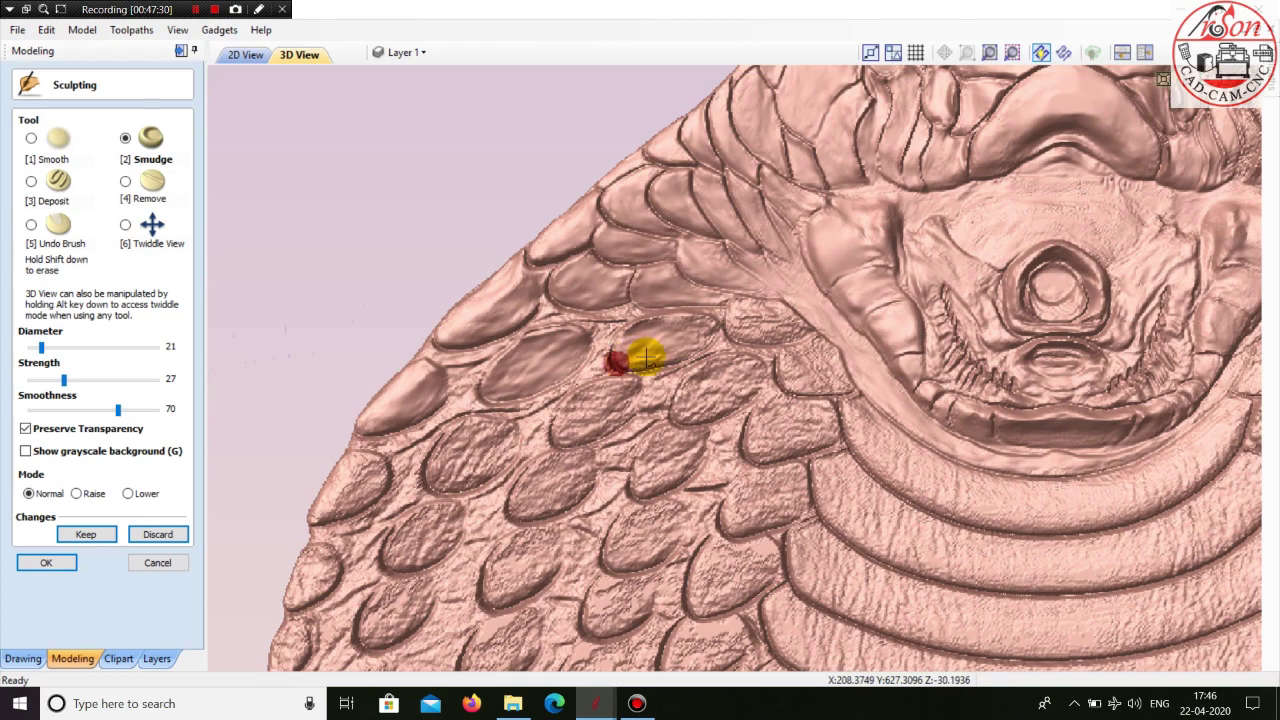
pyautogui.moveTo(647, 358); pyautogui.dragTo(673, 356)
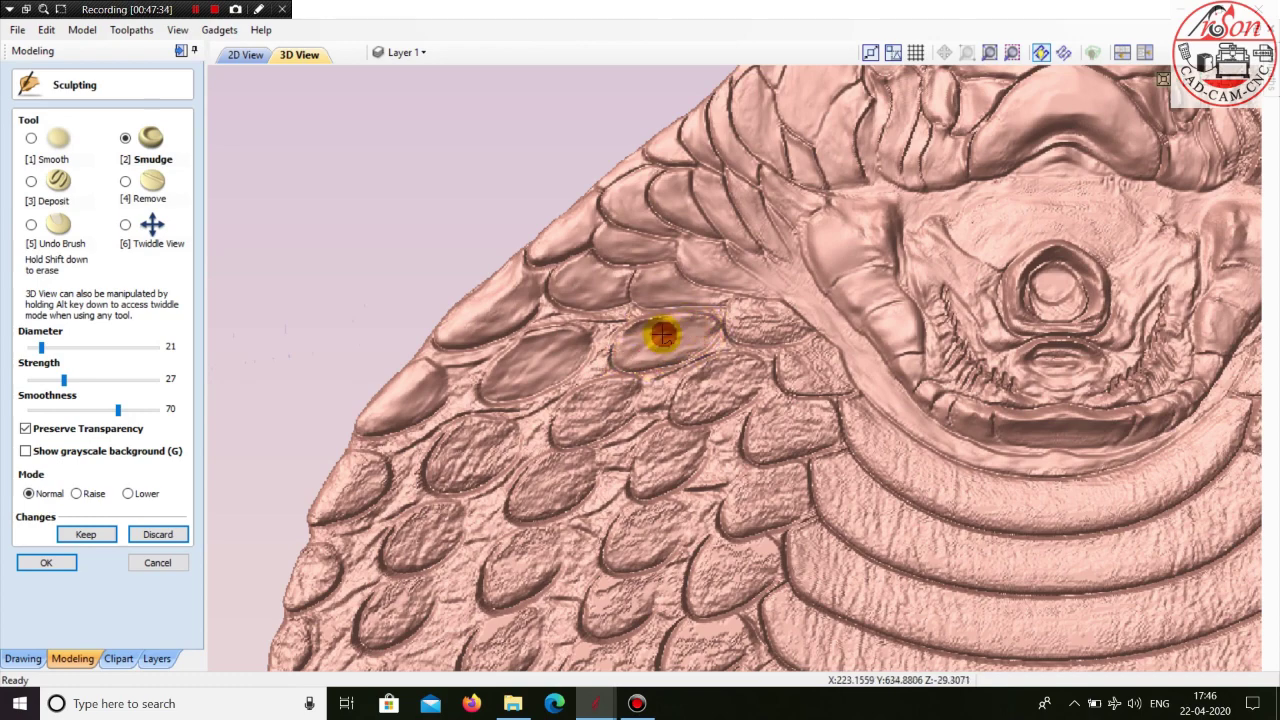
pyautogui.moveTo(659, 356)
pyautogui.mouseDown()
pyautogui.moveTo(605, 390)
pyautogui.moveTo(591, 432)
pyautogui.moveTo(597, 410)
pyautogui.moveTo(568, 438)
pyautogui.mouseUp()
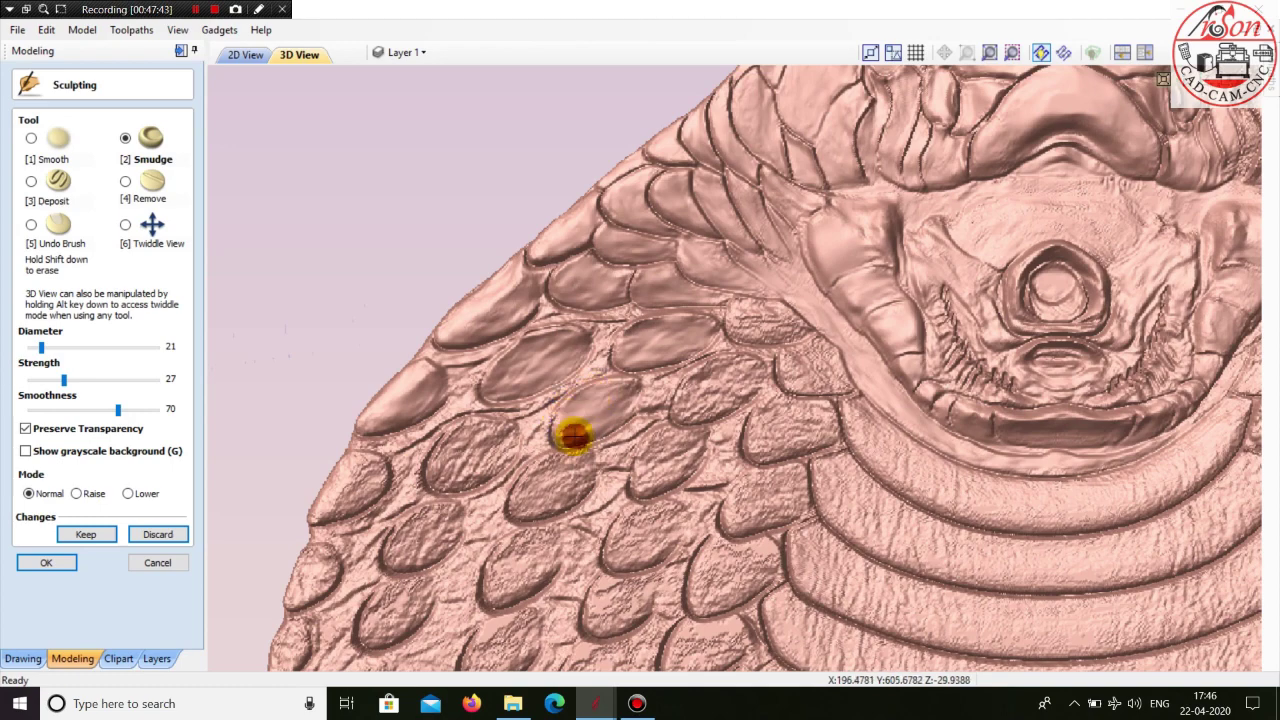
pyautogui.moveTo(568, 447)
pyautogui.mouseDown()
pyautogui.moveTo(608, 392)
pyautogui.moveTo(531, 437)
pyautogui.moveTo(460, 448)
pyautogui.moveTo(478, 446)
pyautogui.moveTo(440, 461)
pyautogui.moveTo(449, 476)
pyautogui.mouseUp()
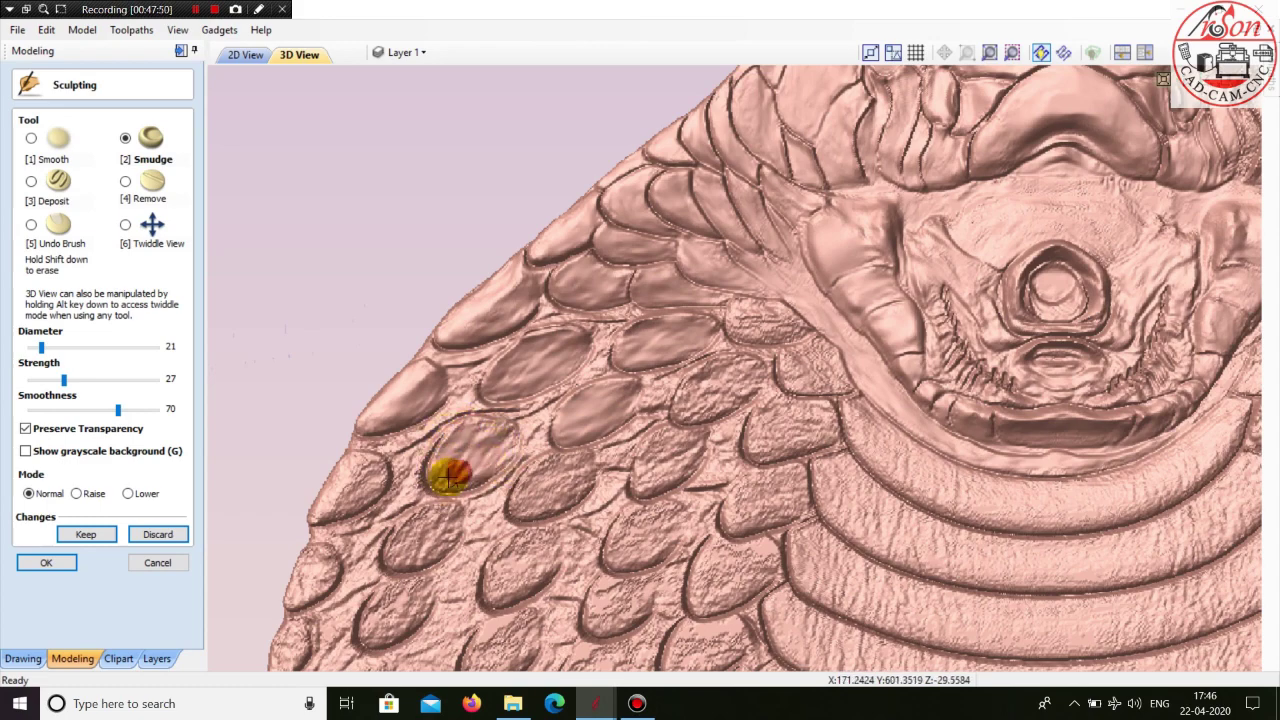
pyautogui.moveTo(512, 432)
pyautogui.mouseDown()
pyautogui.moveTo(517, 453)
pyautogui.moveTo(443, 466)
pyautogui.mouseUp()
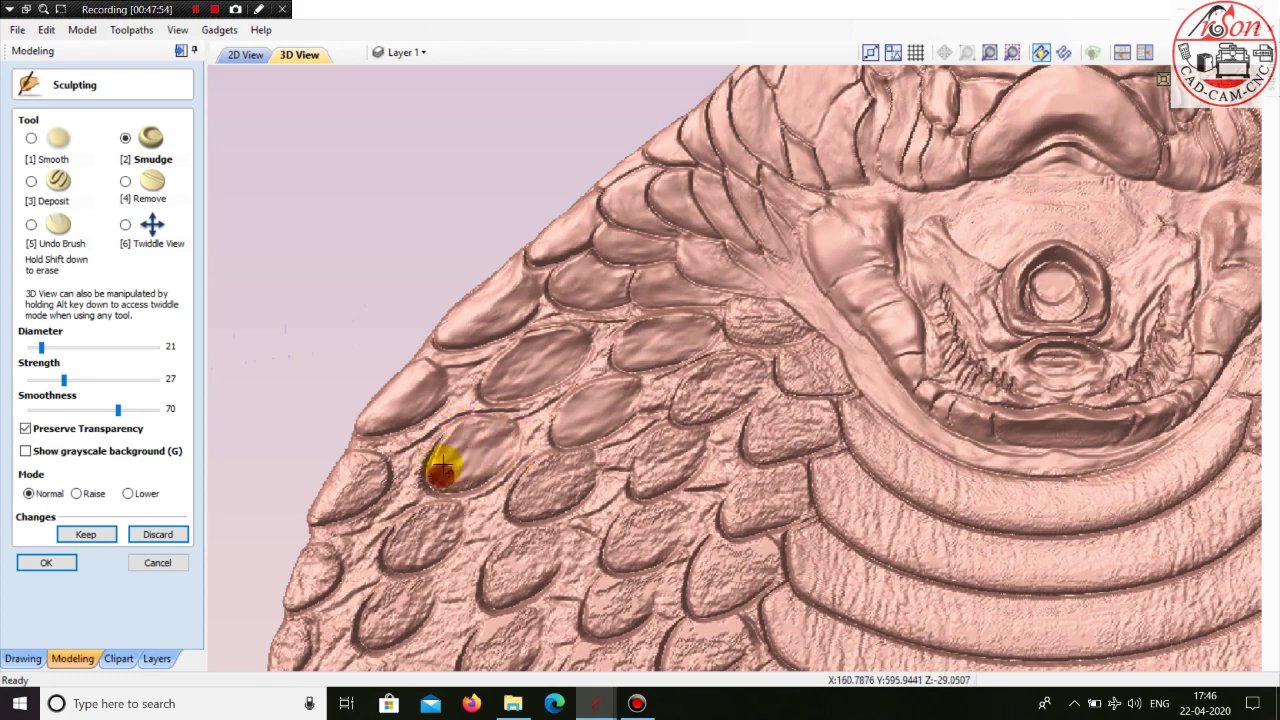
# - Smudge the oval scale near the jaw and its outer neighbours with diameter 41, strength 48 and smoothness 57
pyautogui.scroll(2, 719, 381)
pyautogui.moveTo(736, 376)
pyautogui.mouseDown()
pyautogui.moveTo(676, 399)
pyautogui.moveTo(723, 391)
pyautogui.moveTo(695, 383)
pyautogui.moveTo(686, 408)
pyautogui.moveTo(700, 400)
pyautogui.mouseUp()
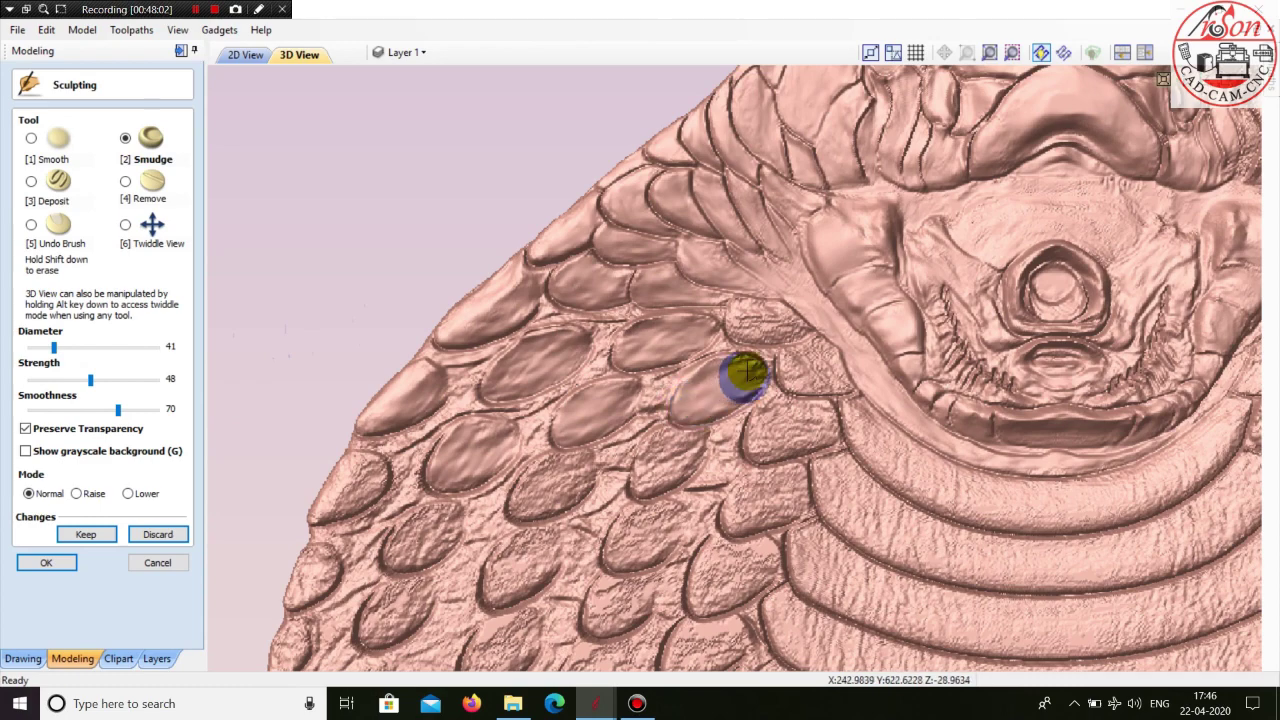
pyautogui.moveTo(744, 362)
pyautogui.mouseDown()
pyautogui.moveTo(754, 391)
pyautogui.moveTo(720, 410)
pyautogui.mouseUp()
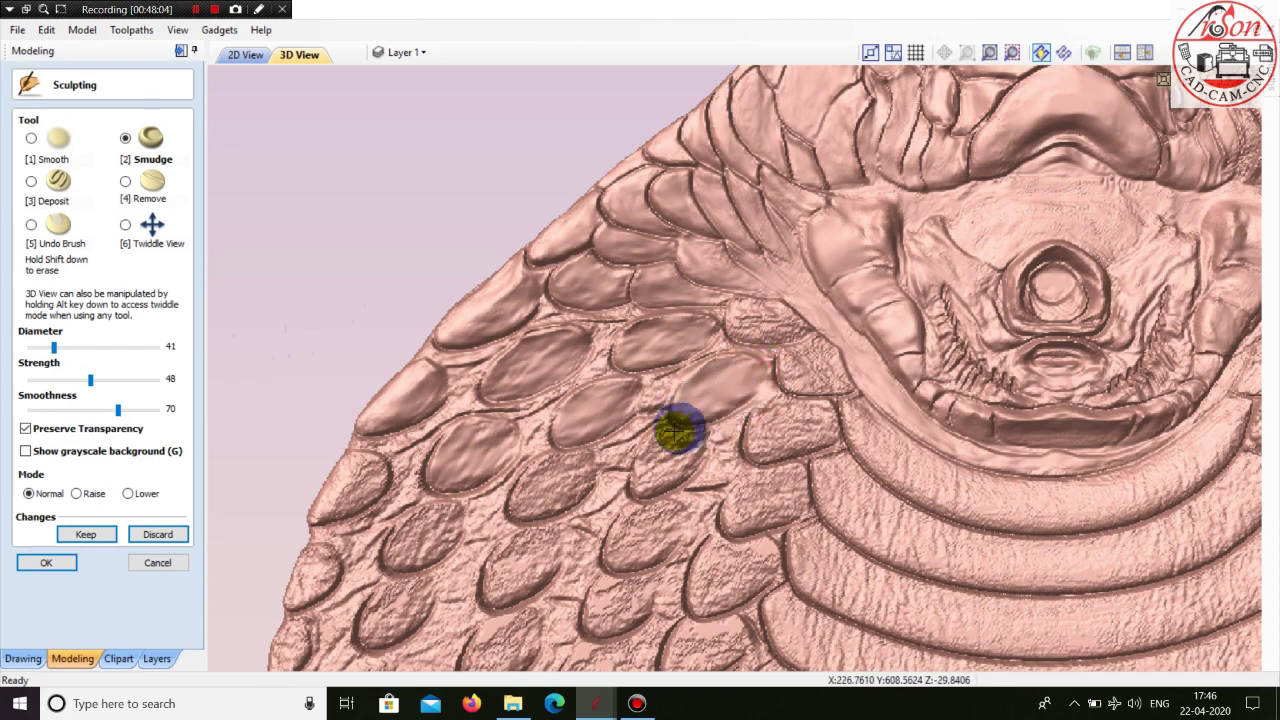
pyautogui.moveTo(107, 410); pyautogui.dragTo(102, 410)
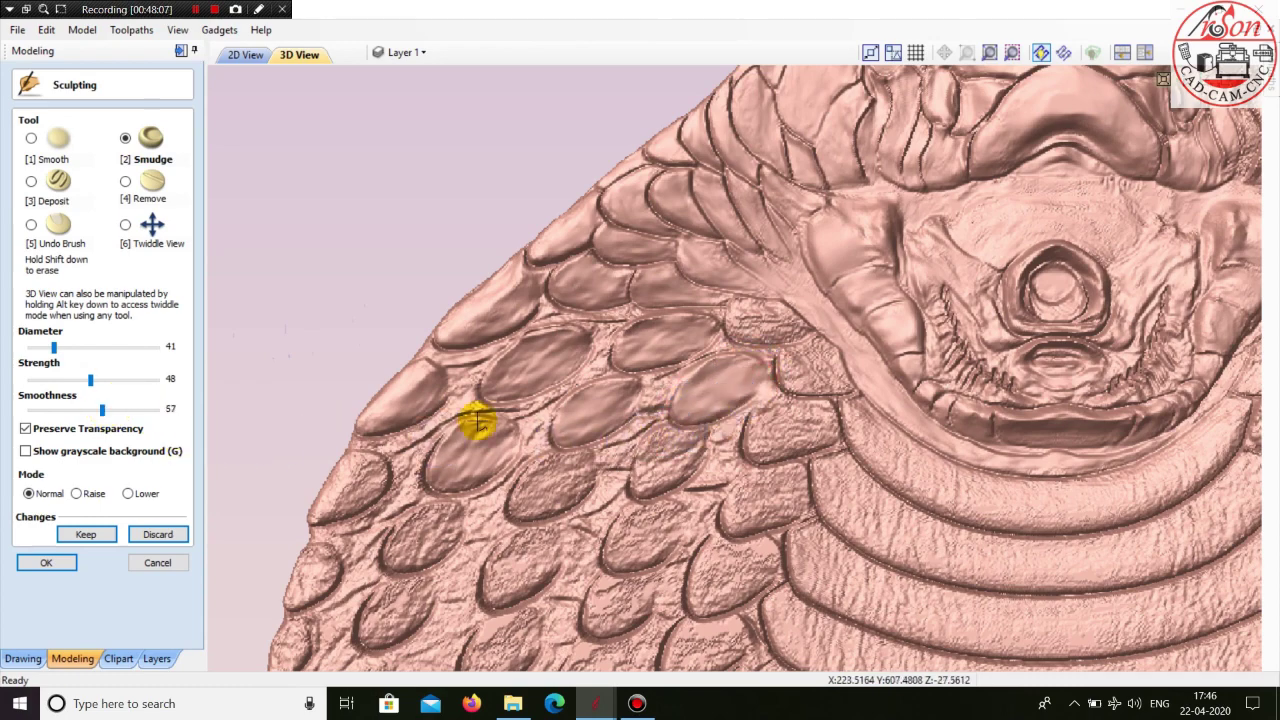
pyautogui.moveTo(600, 423)
pyautogui.mouseDown()
pyautogui.moveTo(583, 409)
pyautogui.moveTo(583, 428)
pyautogui.moveTo(565, 385)
pyautogui.moveTo(520, 363)
pyautogui.moveTo(509, 380)
pyautogui.moveTo(553, 376)
pyautogui.moveTo(520, 386)
pyautogui.moveTo(449, 449)
pyautogui.moveTo(471, 457)
pyautogui.moveTo(440, 474)
pyautogui.mouseUp()
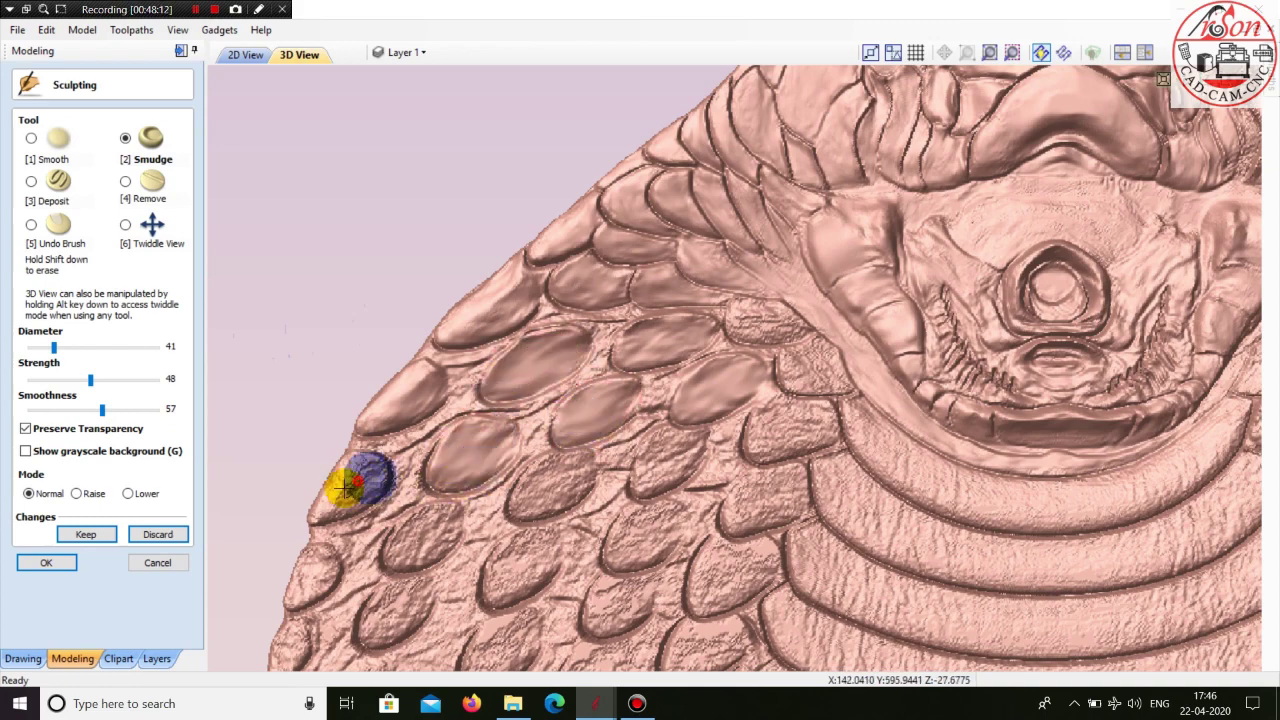
# - Smudge the lower left hood's outer scales and the skin between the neighbouring oval scales
pyautogui.moveTo(357, 486)
pyautogui.mouseDown()
pyautogui.moveTo(357, 451)
pyautogui.moveTo(323, 517)
pyautogui.moveTo(390, 465)
pyautogui.moveTo(340, 524)
pyautogui.moveTo(363, 548)
pyautogui.moveTo(351, 589)
pyautogui.moveTo(373, 561)
pyautogui.moveTo(443, 526)
pyautogui.mouseUp()
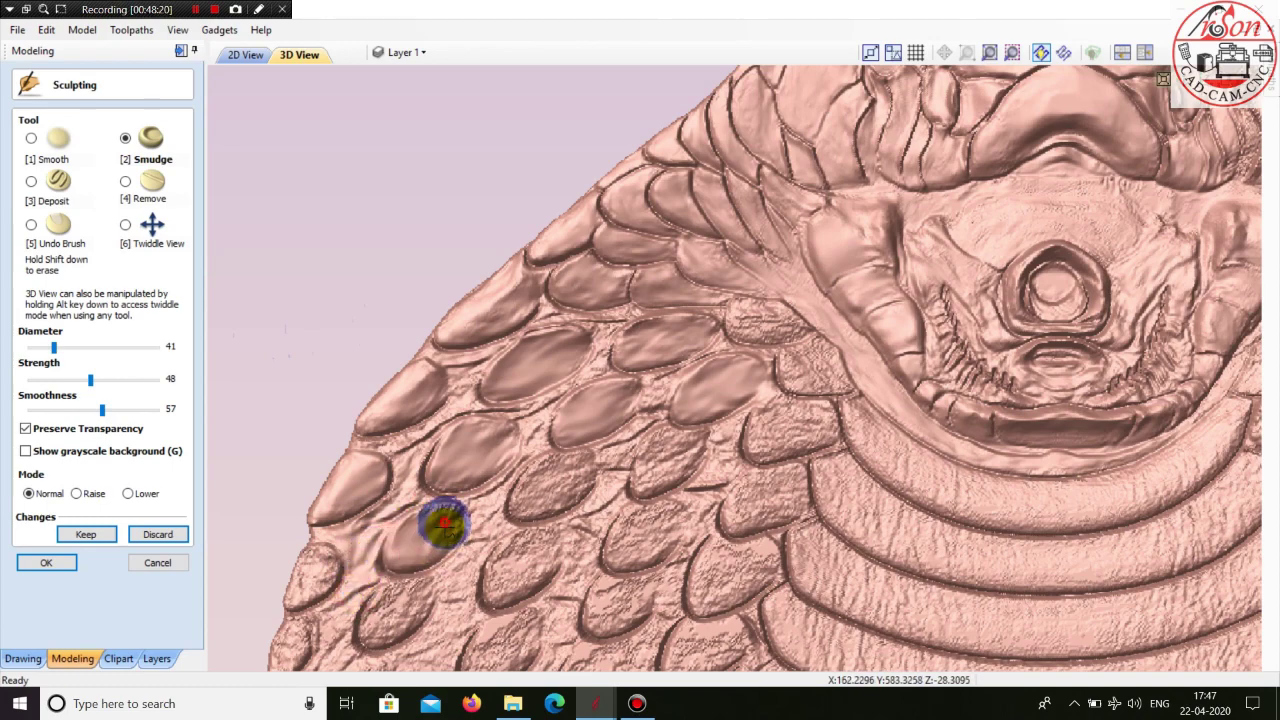
pyautogui.moveTo(540, 482)
pyautogui.mouseDown()
pyautogui.moveTo(557, 466)
pyautogui.moveTo(560, 491)
pyautogui.moveTo(563, 462)
pyautogui.mouseUp()
pyautogui.moveTo(529, 423); pyautogui.dragTo(605, 329)
pyautogui.moveTo(460, 395); pyautogui.dragTo(390, 438)
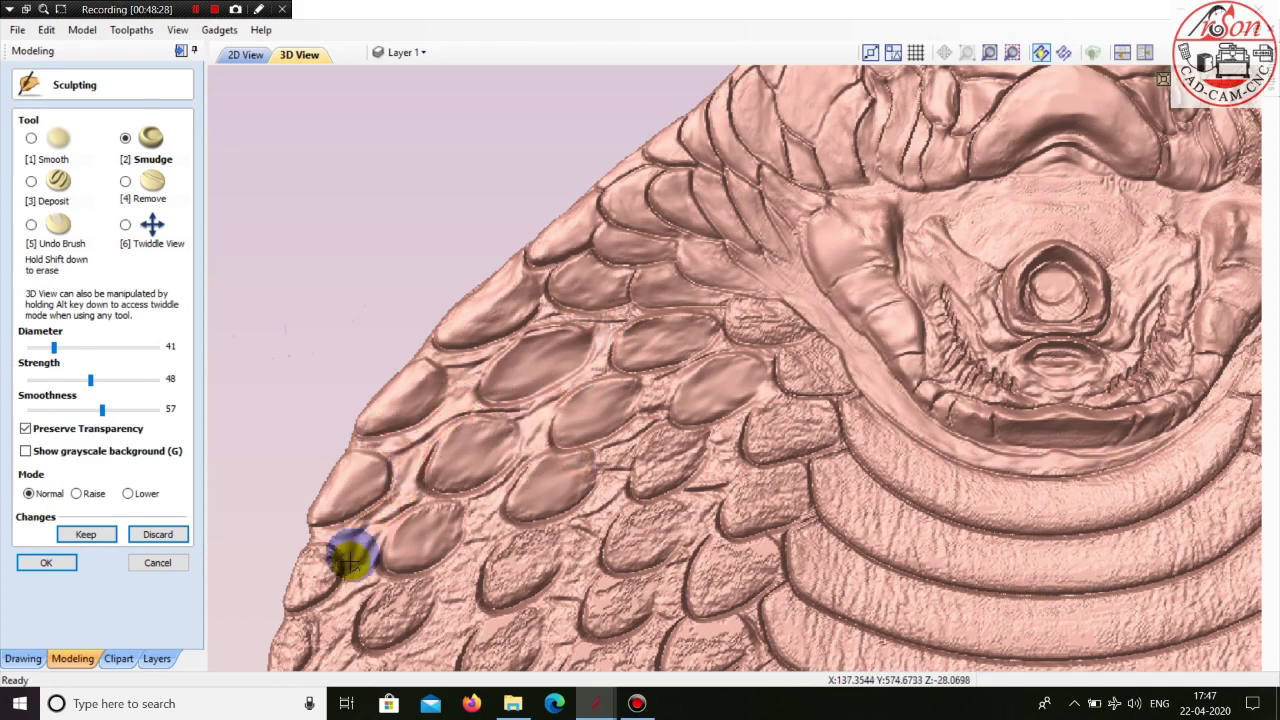
pyautogui.moveTo(326, 569)
pyautogui.mouseDown()
pyautogui.moveTo(311, 555)
pyautogui.moveTo(301, 597)
pyautogui.moveTo(347, 611)
pyautogui.moveTo(337, 643)
pyautogui.moveTo(289, 629)
pyautogui.moveTo(415, 590)
pyautogui.moveTo(400, 620)
pyautogui.moveTo(421, 606)
pyautogui.moveTo(389, 638)
pyautogui.moveTo(368, 638)
pyautogui.mouseUp()
pyautogui.moveTo(462, 625)
pyautogui.mouseDown()
pyautogui.moveTo(375, 669)
pyautogui.moveTo(333, 655)
pyautogui.mouseUp()
pyautogui.moveTo(415, 648)
pyautogui.mouseDown()
pyautogui.moveTo(457, 557)
pyautogui.moveTo(503, 586)
pyautogui.moveTo(524, 537)
pyautogui.moveTo(499, 539)
pyautogui.mouseUp()
# - Smudge the scales and surrounding skin in the middle of the lower left hood
pyautogui.moveTo(591, 554); pyautogui.dragTo(566, 520)
pyautogui.moveTo(615, 460)
pyautogui.mouseDown()
pyautogui.moveTo(627, 439)
pyautogui.moveTo(646, 439)
pyautogui.mouseUp()
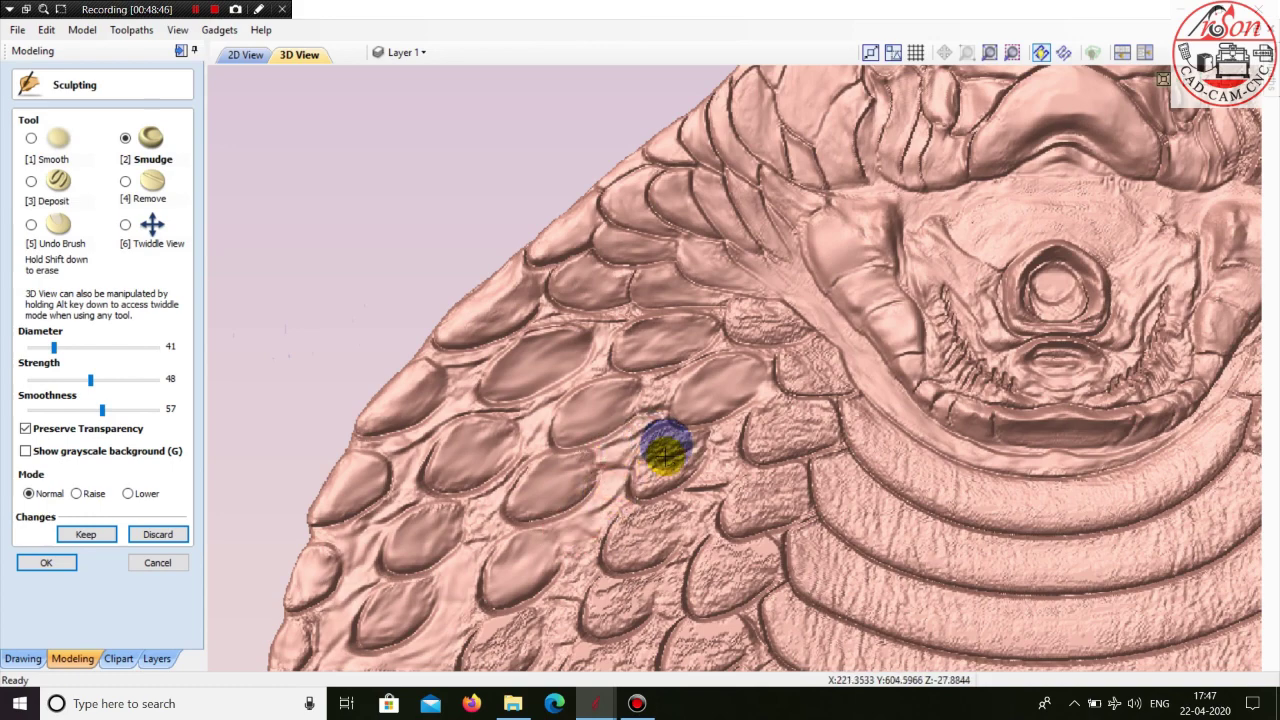
pyautogui.moveTo(652, 494)
pyautogui.mouseDown()
pyautogui.moveTo(665, 444)
pyautogui.moveTo(654, 438)
pyautogui.moveTo(686, 443)
pyautogui.moveTo(668, 479)
pyautogui.mouseUp()
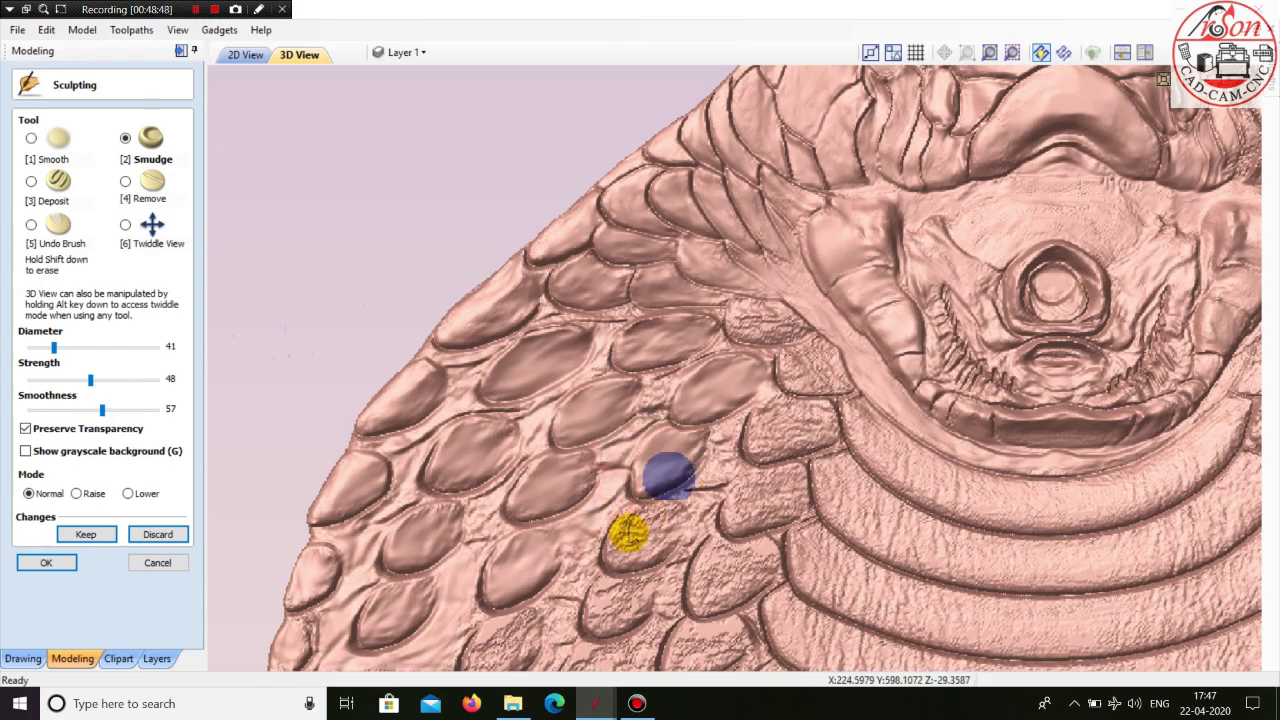
pyautogui.moveTo(628, 534)
pyautogui.mouseDown()
pyautogui.moveTo(634, 549)
pyautogui.moveTo(618, 551)
pyautogui.moveTo(660, 545)
pyautogui.moveTo(600, 550)
pyautogui.mouseUp()
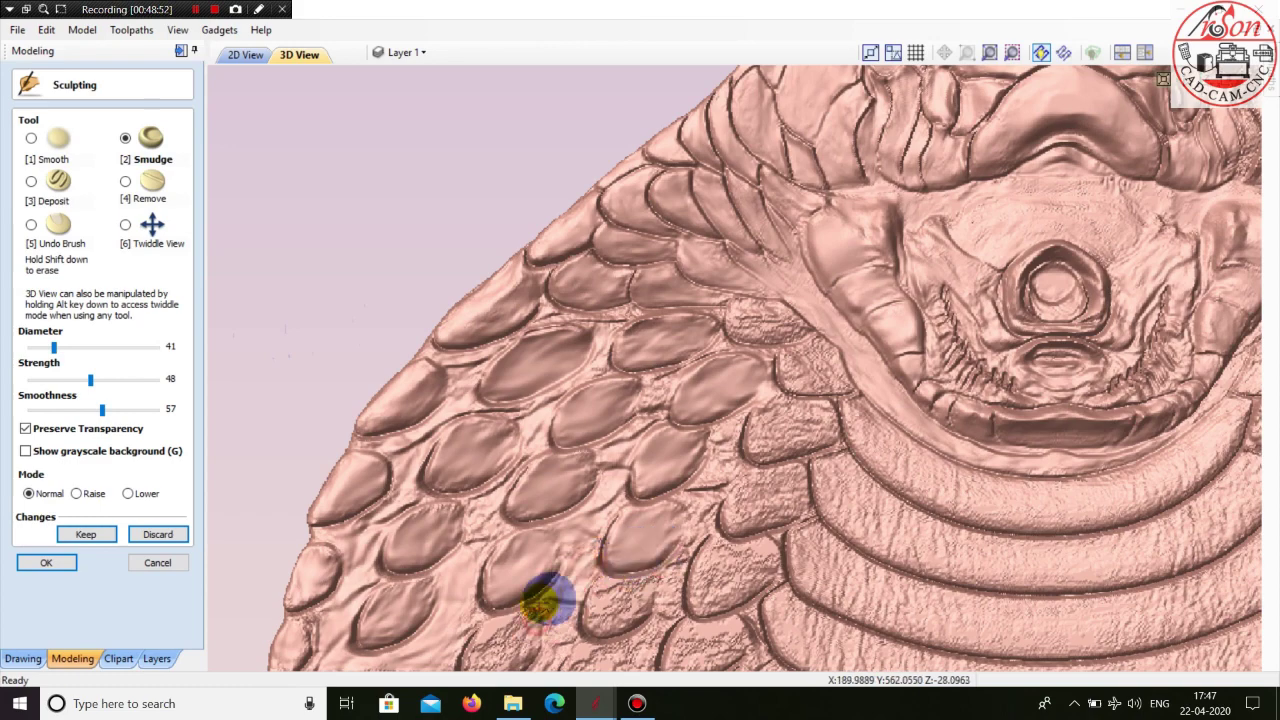
pyautogui.moveTo(543, 602)
pyautogui.mouseDown()
pyautogui.moveTo(466, 646)
pyautogui.moveTo(558, 627)
pyautogui.moveTo(600, 594)
pyautogui.moveTo(643, 586)
pyautogui.moveTo(600, 614)
pyautogui.mouseUp()
# - Smudge the column of scales bordering the throat bands, working up to the scale beside the left jaw
pyautogui.moveTo(714, 548)
pyautogui.mouseDown()
pyautogui.moveTo(694, 591)
pyautogui.moveTo(749, 571)
pyautogui.moveTo(704, 598)
pyautogui.moveTo(731, 523)
pyautogui.moveTo(737, 557)
pyautogui.mouseUp()
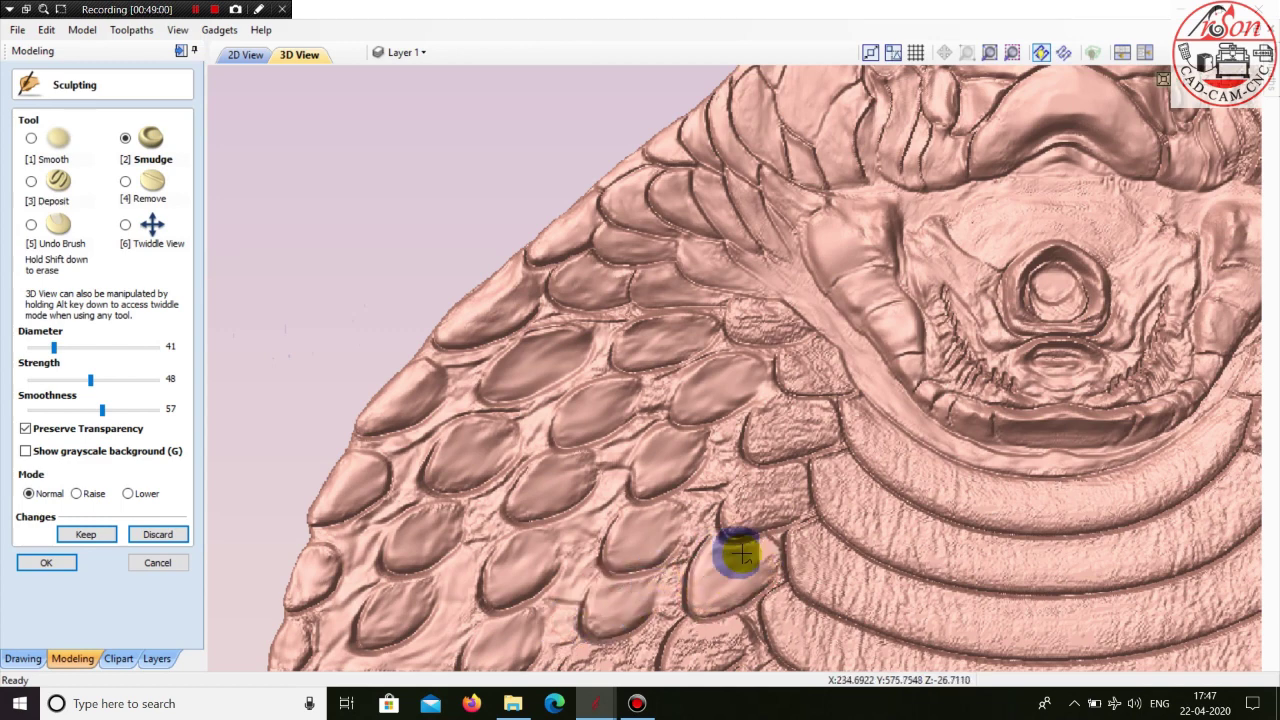
pyautogui.moveTo(784, 477)
pyautogui.mouseDown()
pyautogui.moveTo(743, 494)
pyautogui.moveTo(777, 509)
pyautogui.moveTo(791, 477)
pyautogui.moveTo(697, 514)
pyautogui.moveTo(766, 429)
pyautogui.moveTo(826, 429)
pyautogui.moveTo(794, 403)
pyautogui.moveTo(756, 440)
pyautogui.moveTo(773, 449)
pyautogui.mouseUp()
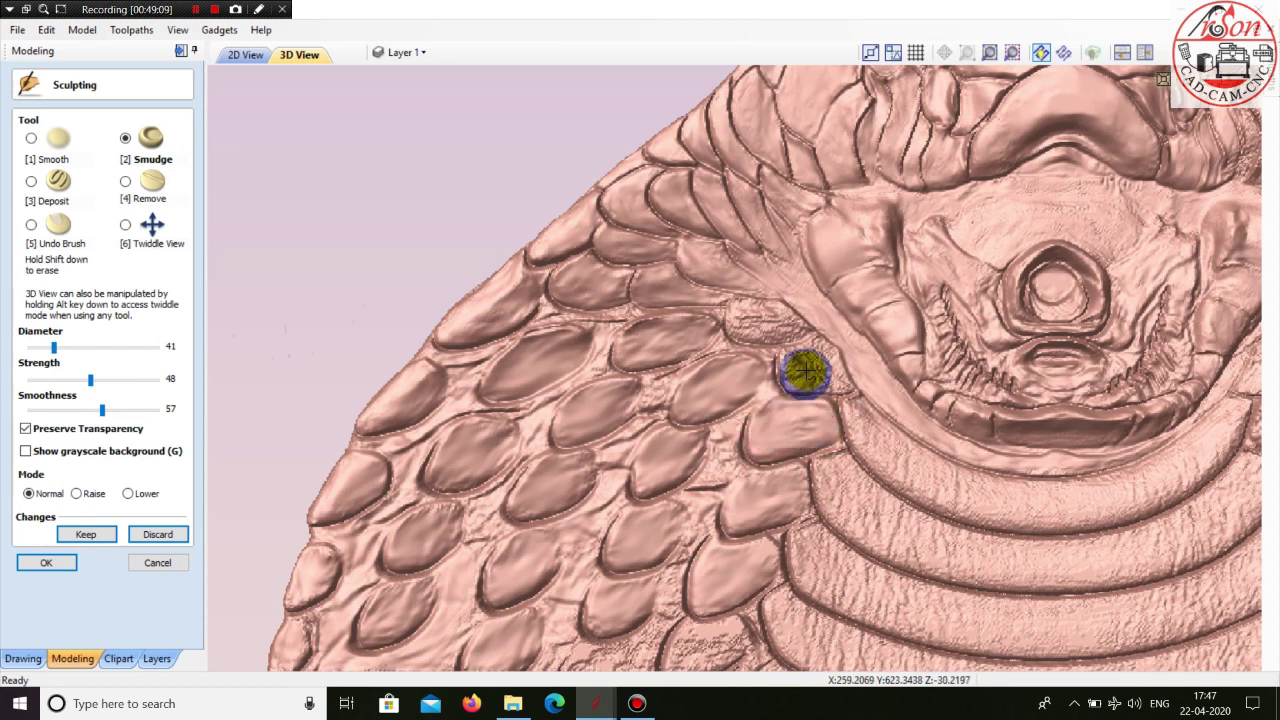
pyautogui.moveTo(805, 362)
pyautogui.mouseDown()
pyautogui.moveTo(826, 372)
pyautogui.moveTo(814, 355)
pyautogui.moveTo(797, 362)
pyautogui.moveTo(811, 348)
pyautogui.moveTo(754, 320)
pyautogui.moveTo(783, 331)
pyautogui.moveTo(787, 319)
pyautogui.moveTo(751, 317)
pyautogui.mouseUp()
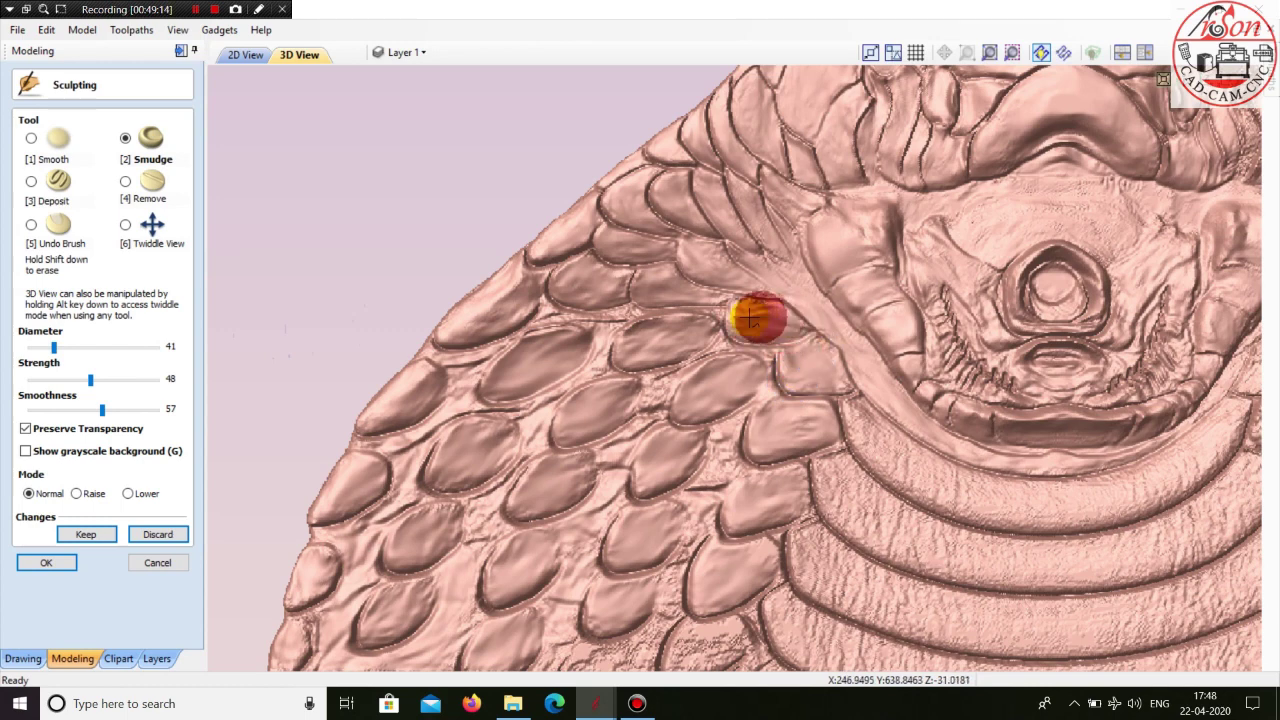
# - Smudge the last rough patch on the lower left hood, keep the sculpting changes and finish sculpting
pyautogui.moveTo(657, 598)
pyautogui.mouseDown()
pyautogui.moveTo(670, 570)
pyautogui.moveTo(634, 646)
pyautogui.moveTo(578, 656)
pyautogui.moveTo(731, 643)
pyautogui.mouseUp()
pyautogui.click(82, 534)
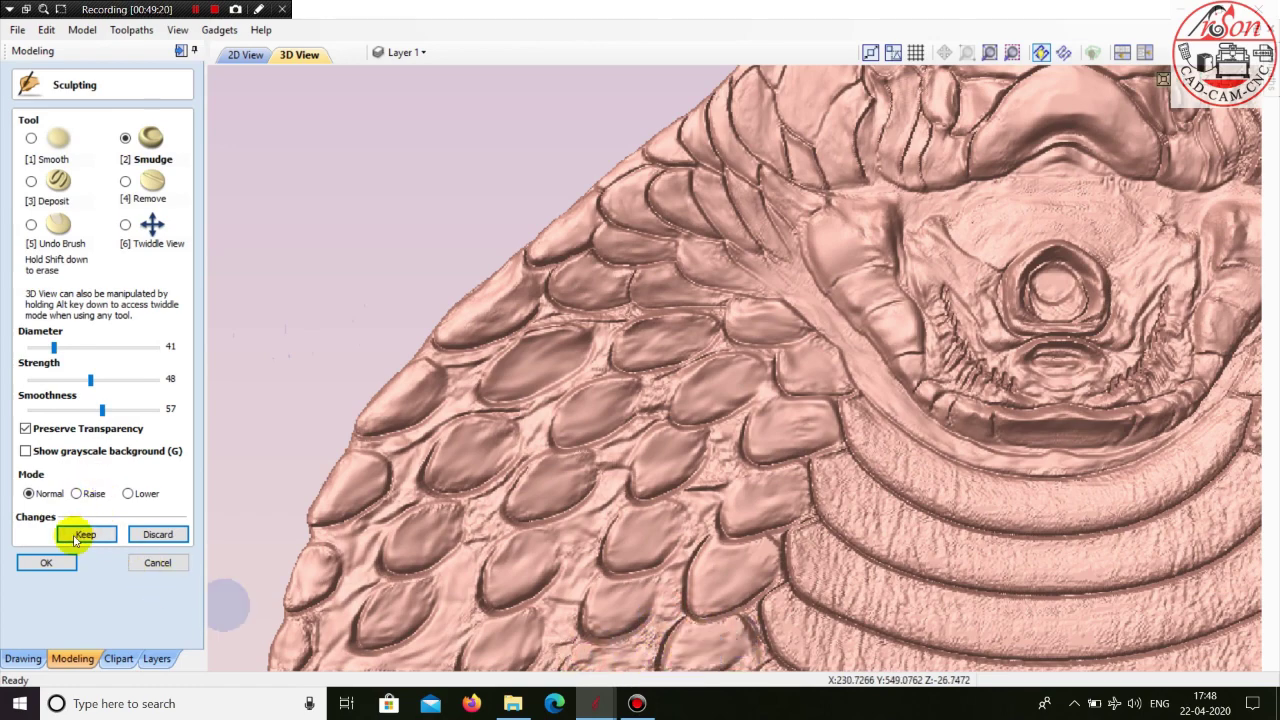
pyautogui.click(47, 562)
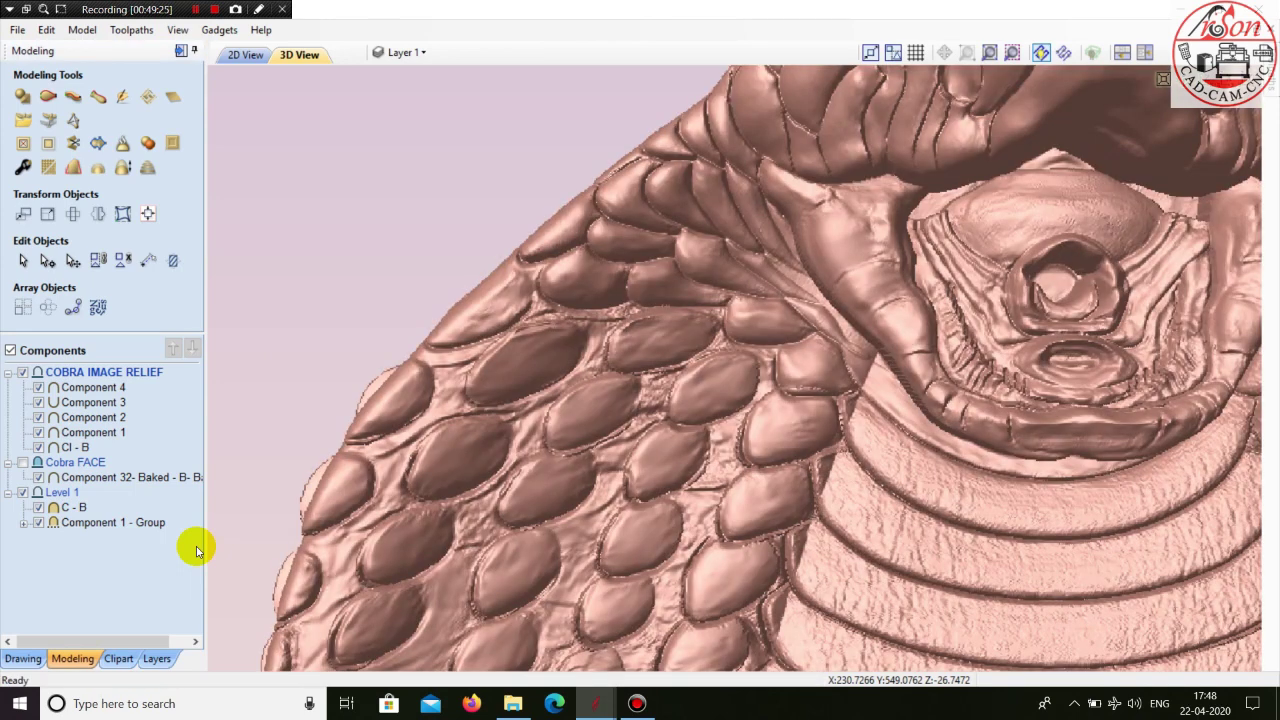
# - Examine the relief's head, throat bands and both hood sides from several angles for remaining rough surfaces
pyautogui.moveTo(536, 436); pyautogui.dragTo(574, 476)
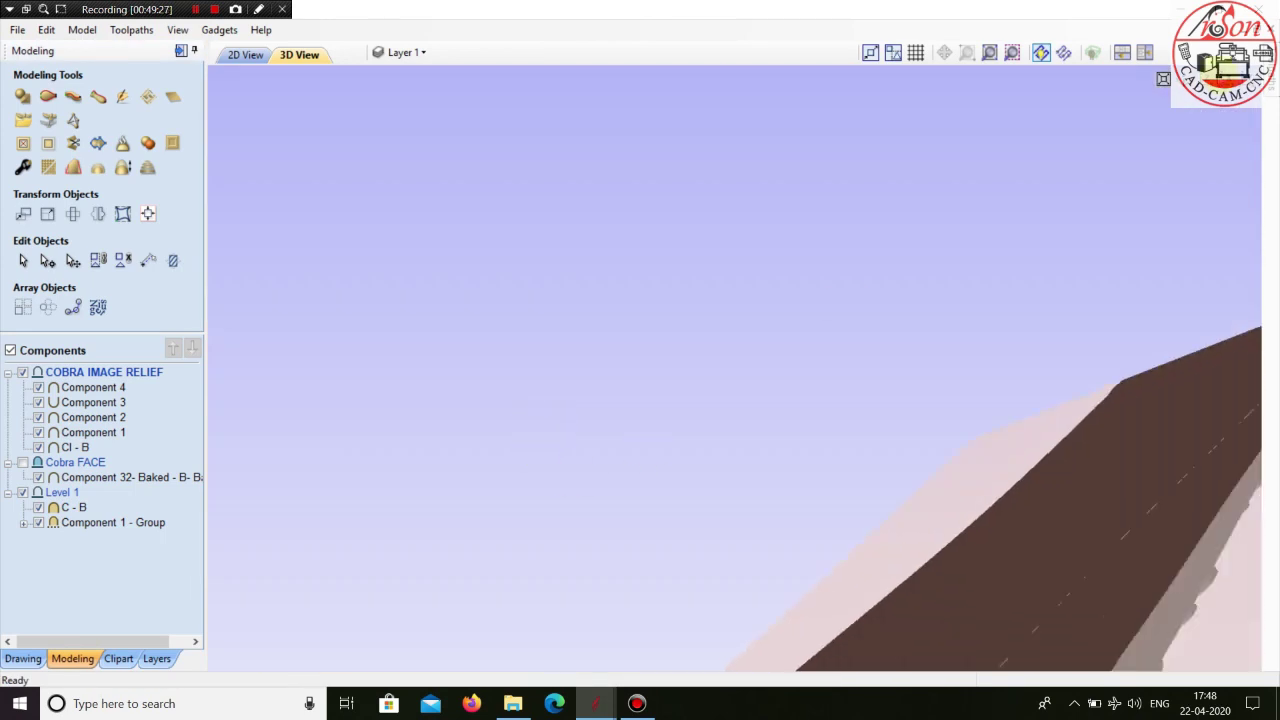
pyautogui.moveTo(1203, 86); pyautogui.dragTo(806, 396)
pyautogui.scroll(5, 713, 260)
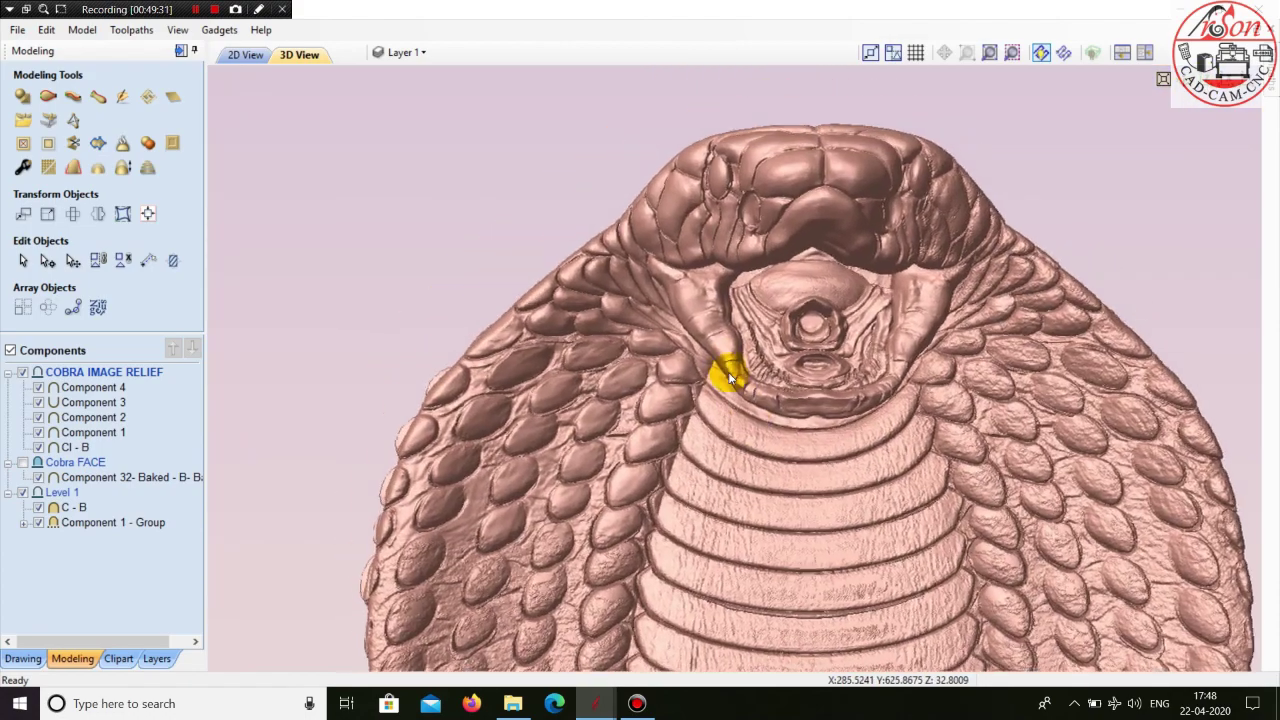
pyautogui.moveTo(730, 376); pyautogui.dragTo(600, 416)
pyautogui.scroll(-2, 738, 385)
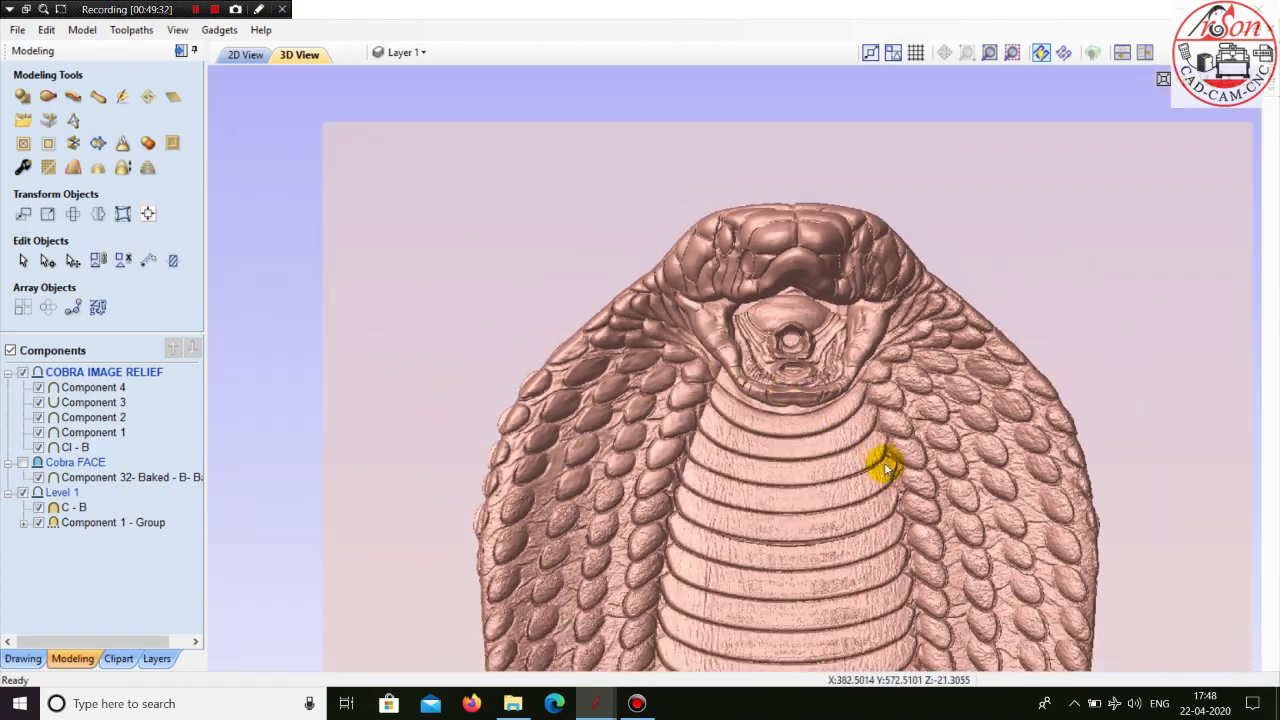
pyautogui.scroll(2, 888, 470)
pyautogui.moveTo(883, 462); pyautogui.dragTo(611, 347, button='middle')
pyautogui.scroll(-1, 668, 330)
pyautogui.scroll(1, 671, 328)
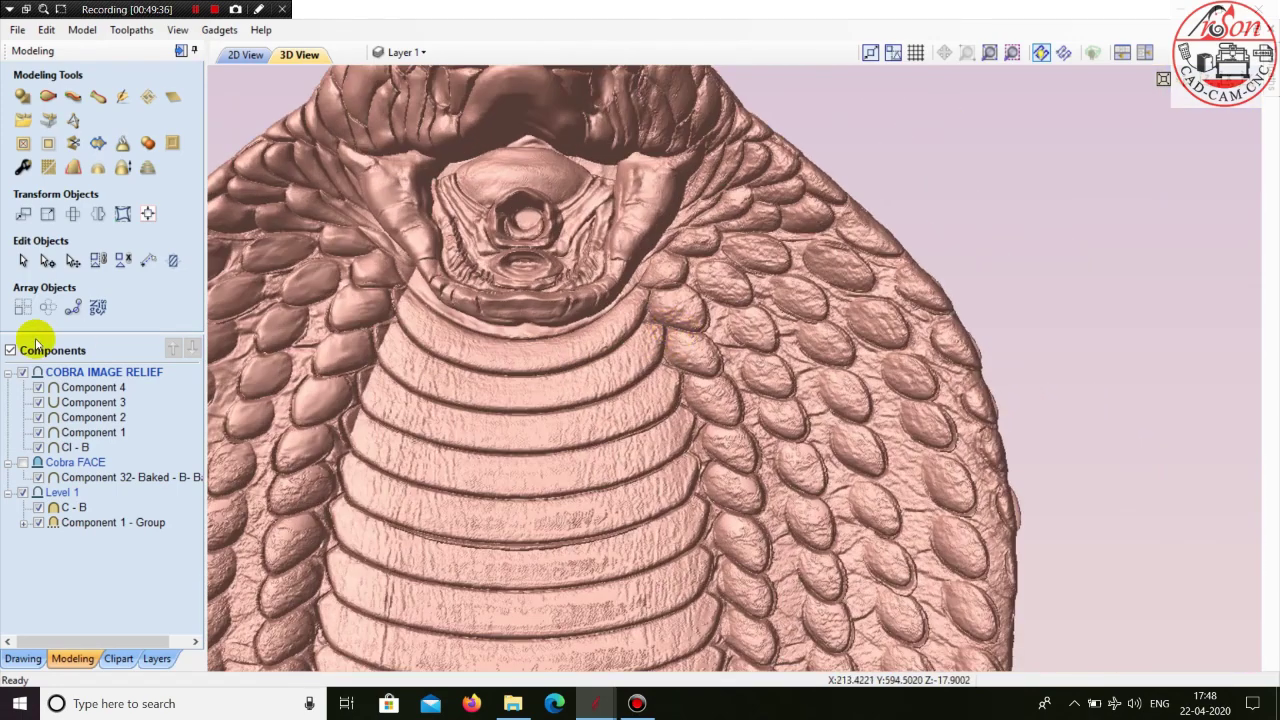
# - Sculpt component CI - B, smudging the lower left hood's outer scale columns with diameter 41, strength 48 and smoothness 70
pyautogui.click(74, 447)
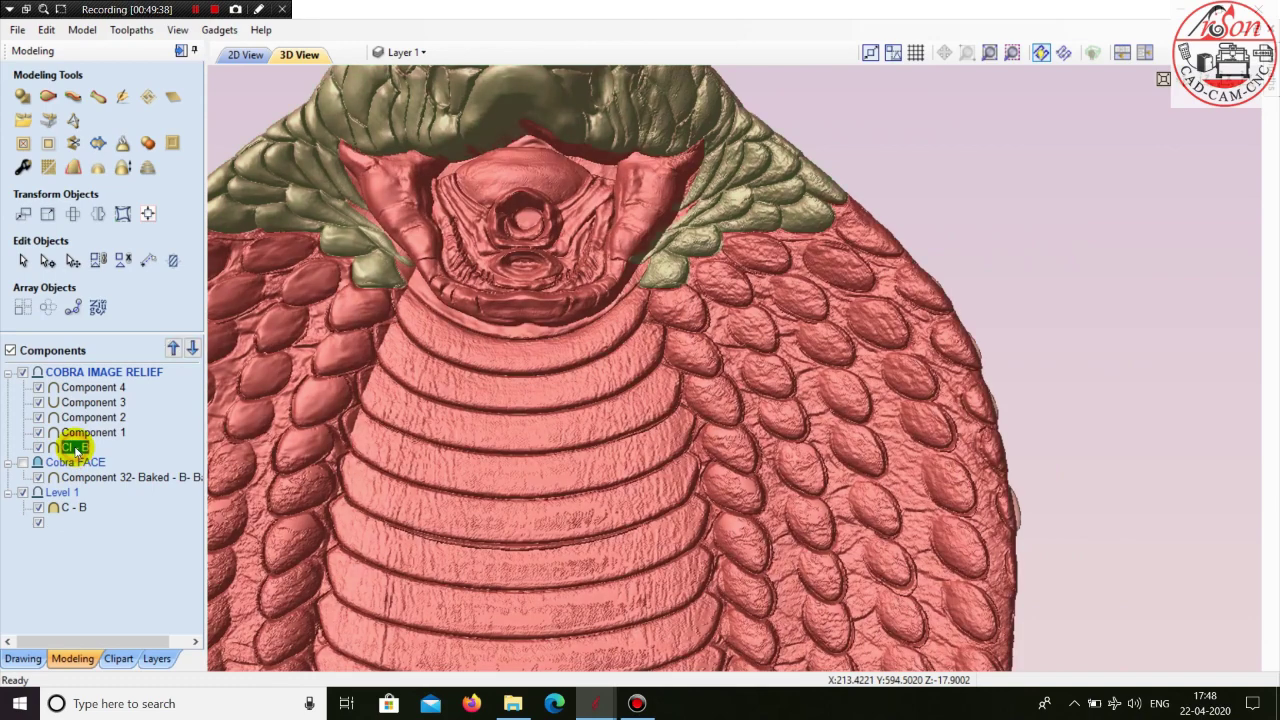
pyautogui.click(123, 100)
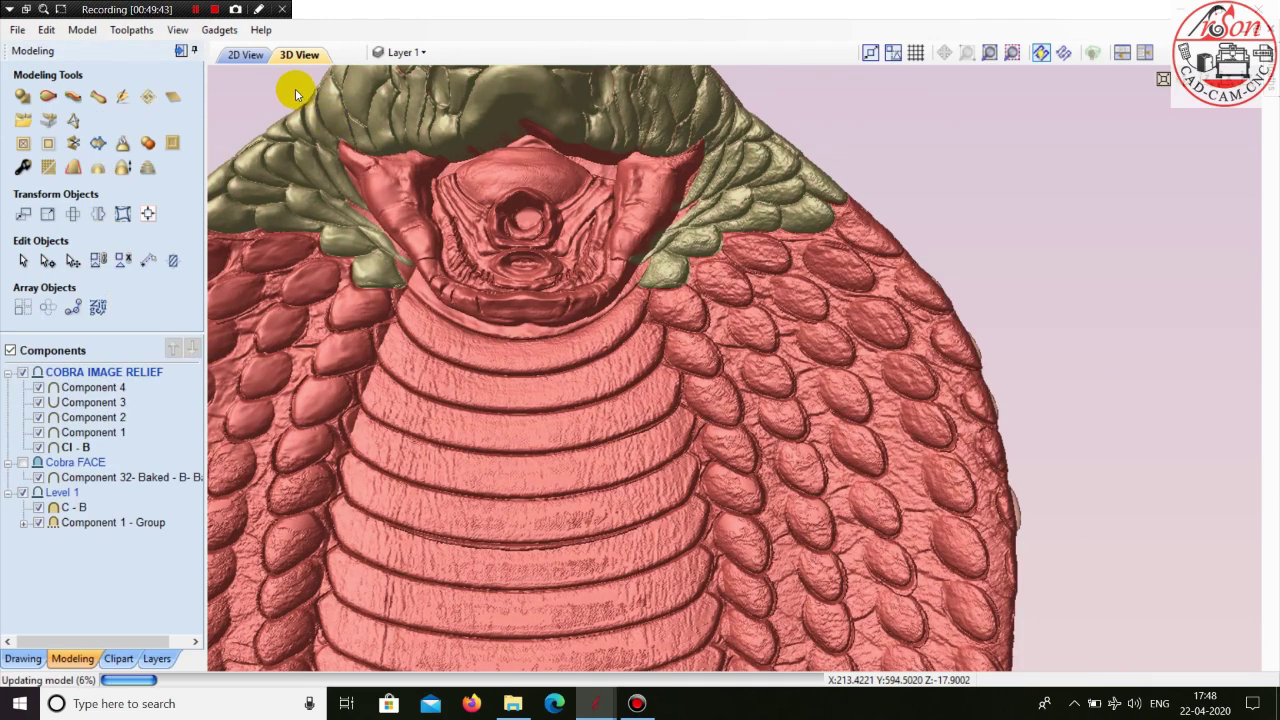
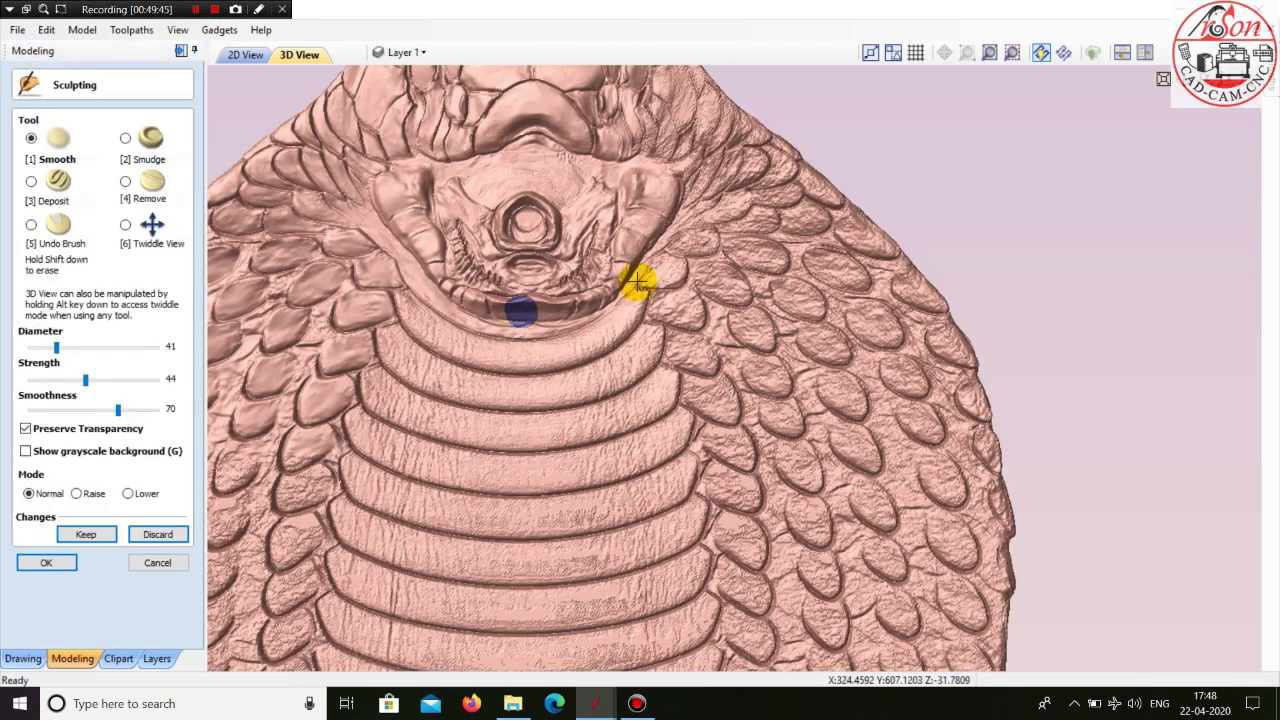
pyautogui.click(125, 224)
pyautogui.moveTo(446, 306); pyautogui.dragTo(622, 328)
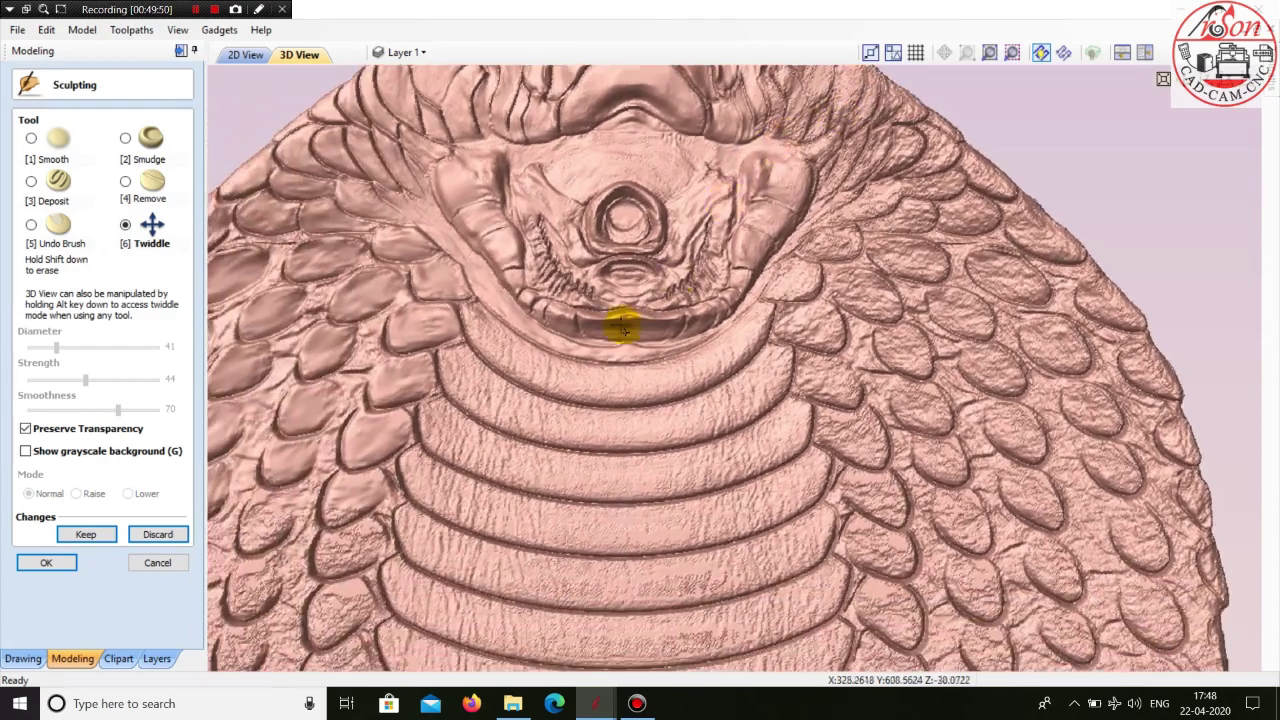
pyautogui.scroll(-3, 622, 328)
pyautogui.moveTo(575, 427); pyautogui.dragTo(583, 342, button='middle')
pyautogui.scroll(-2, 583, 342)
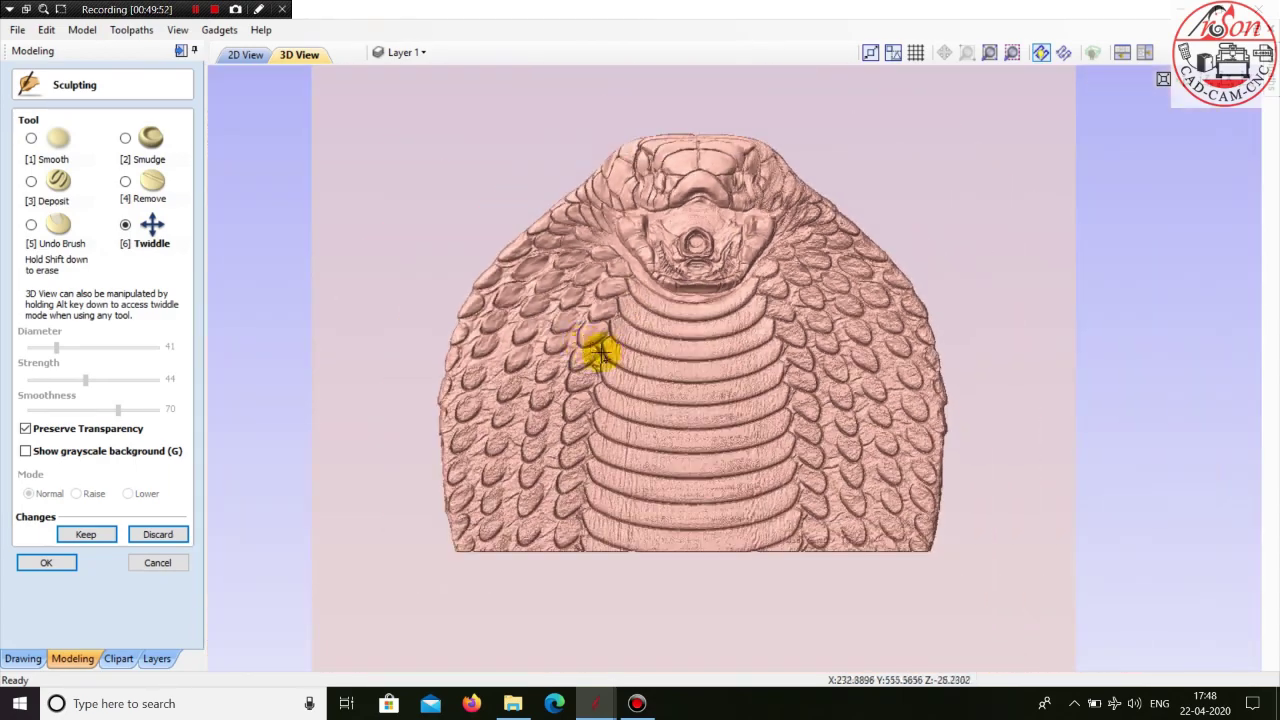
pyautogui.scroll(2, 627, 379)
pyautogui.scroll(1, 569, 435)
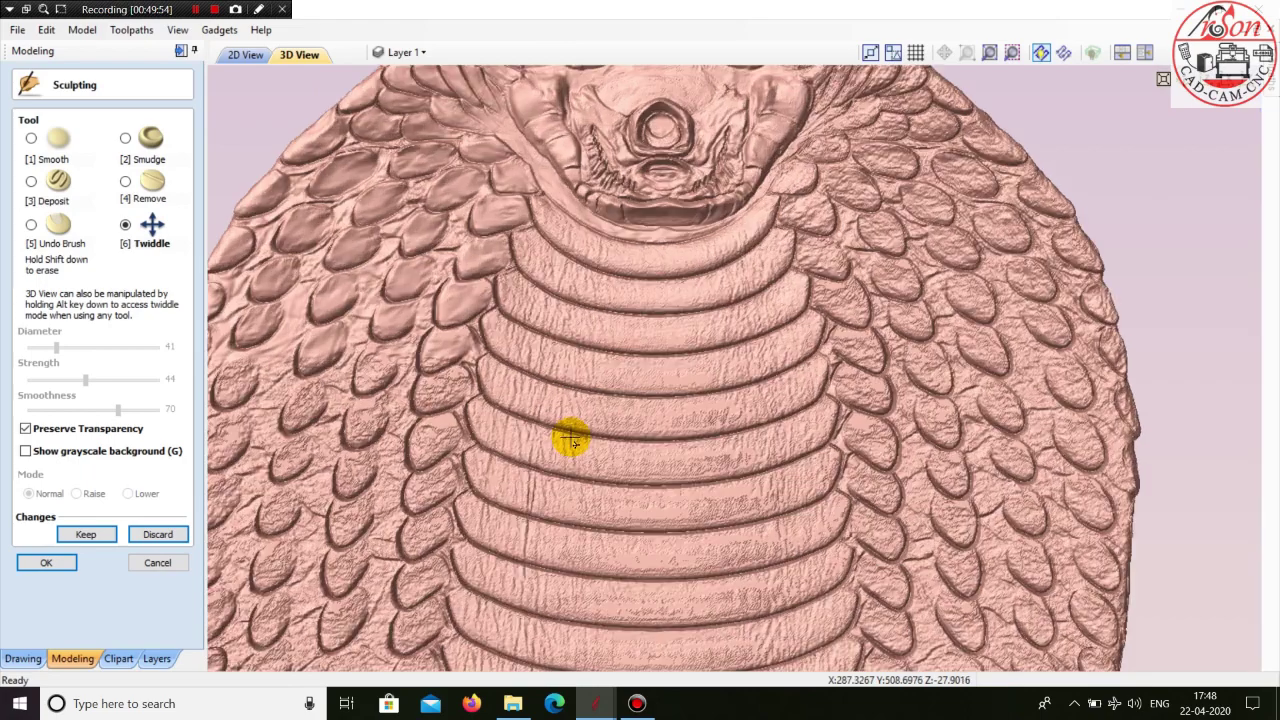
pyautogui.moveTo(575, 432); pyautogui.dragTo(647, 388, button='middle')
pyautogui.scroll(-1, 667, 344)
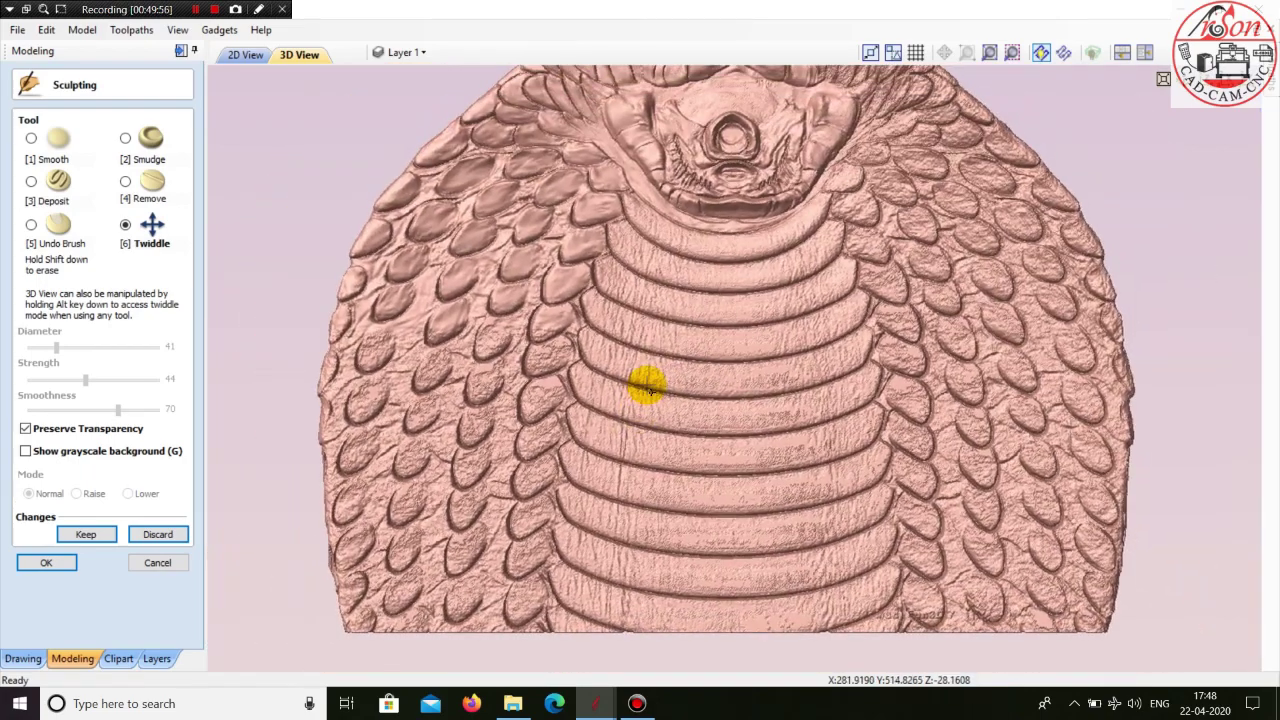
pyautogui.scroll(1, 647, 388)
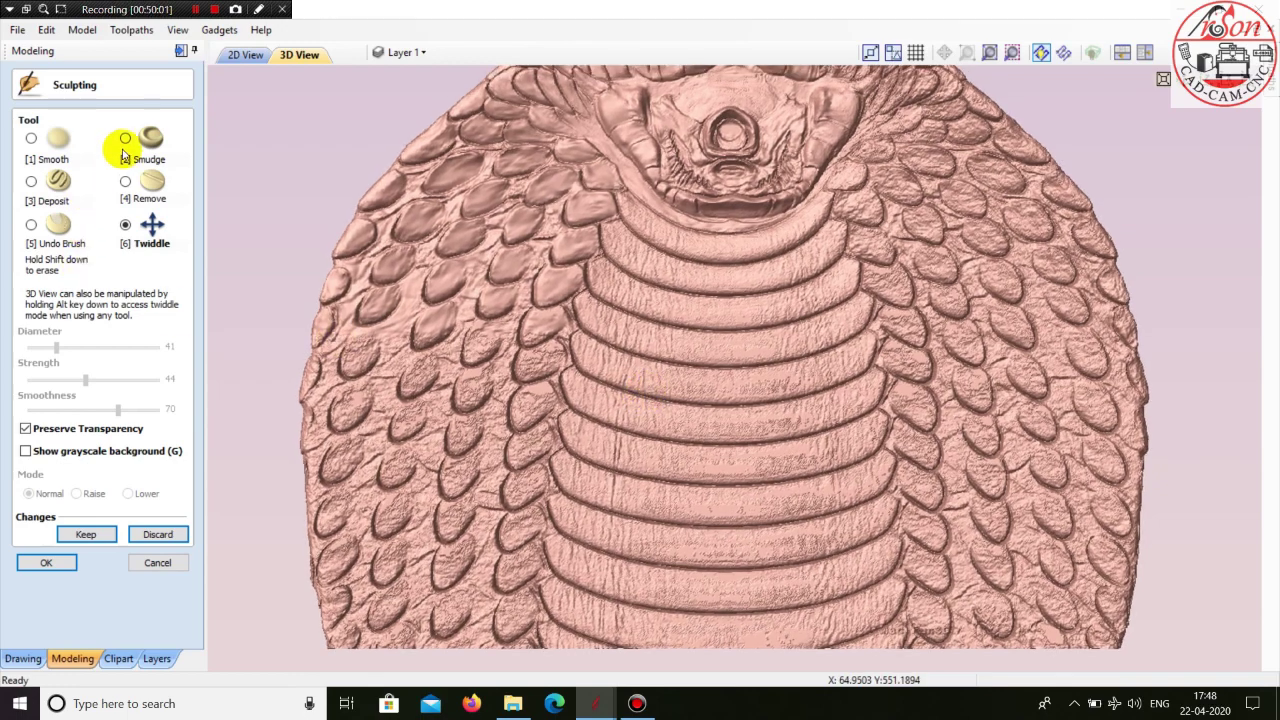
pyautogui.click(124, 138)
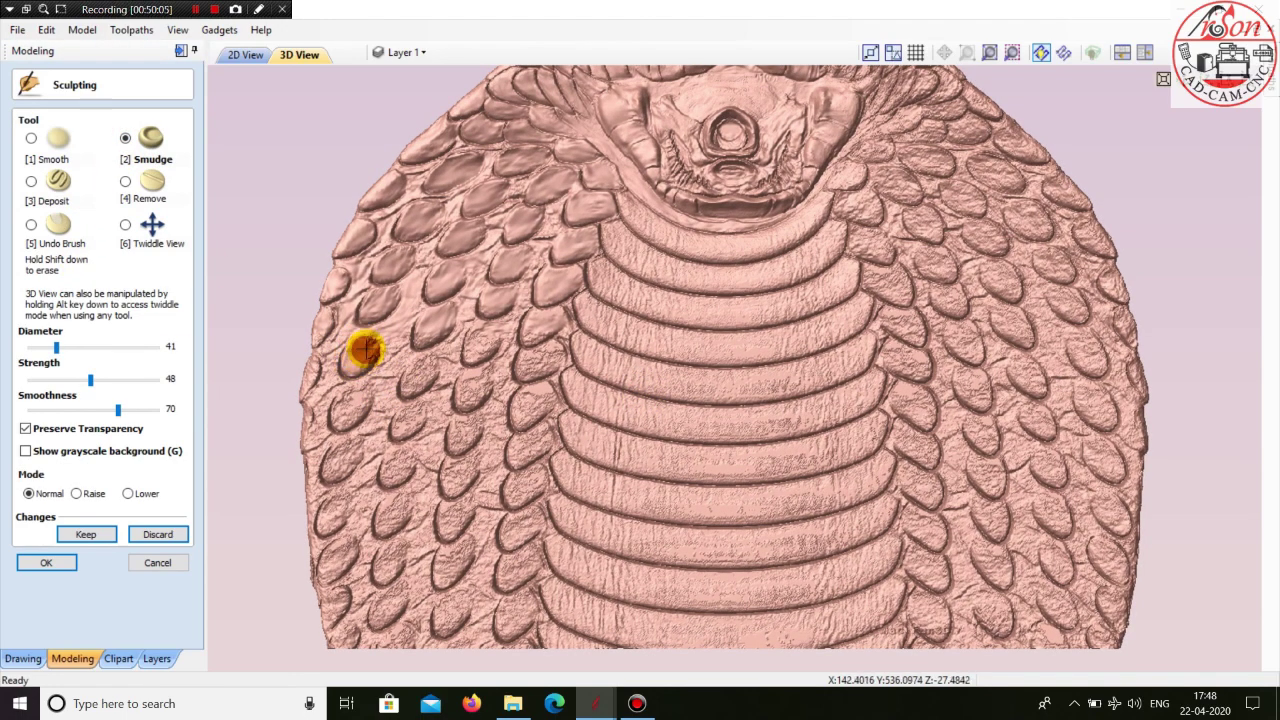
pyautogui.moveTo(366, 349)
pyautogui.mouseDown()
pyautogui.moveTo(306, 382)
pyautogui.moveTo(317, 333)
pyautogui.moveTo(320, 353)
pyautogui.moveTo(367, 346)
pyautogui.moveTo(350, 408)
pyautogui.moveTo(337, 394)
pyautogui.moveTo(309, 423)
pyautogui.moveTo(314, 414)
pyautogui.moveTo(314, 494)
pyautogui.moveTo(335, 495)
pyautogui.moveTo(325, 462)
pyautogui.mouseUp()
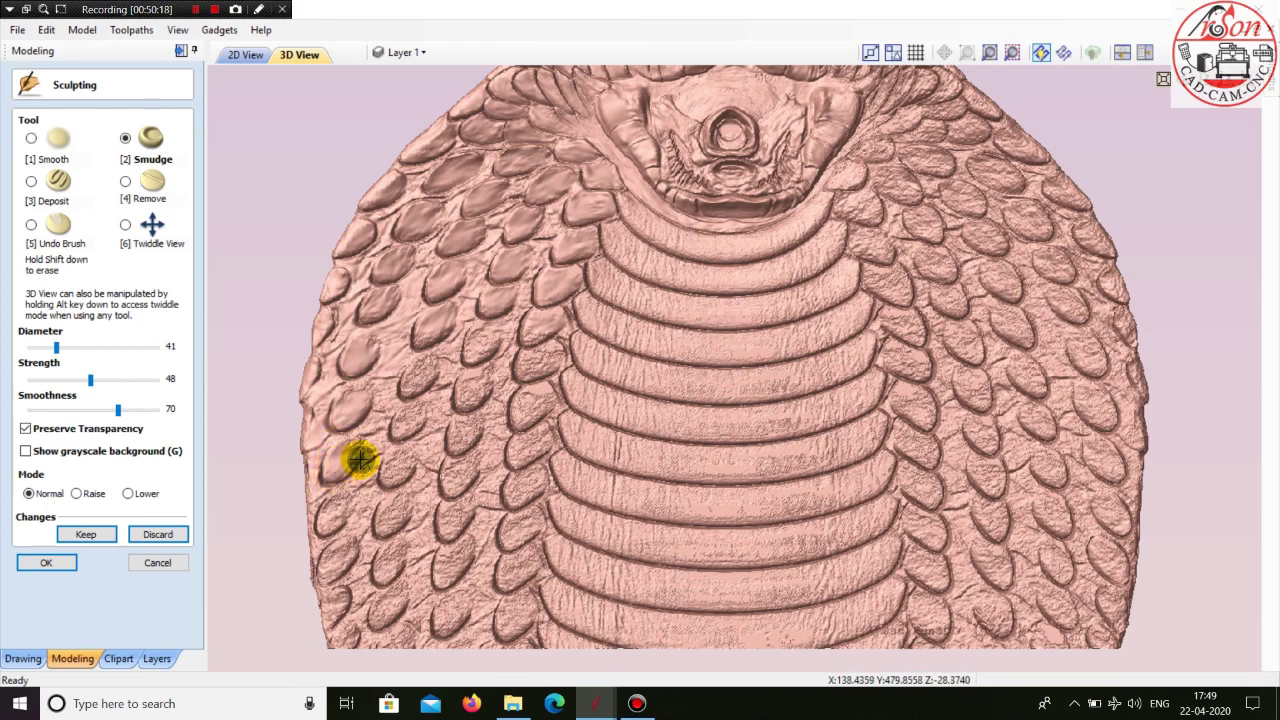
pyautogui.moveTo(360, 459)
pyautogui.mouseDown()
pyautogui.moveTo(414, 409)
pyautogui.moveTo(407, 247)
pyautogui.moveTo(372, 414)
pyautogui.moveTo(425, 375)
pyautogui.mouseUp()
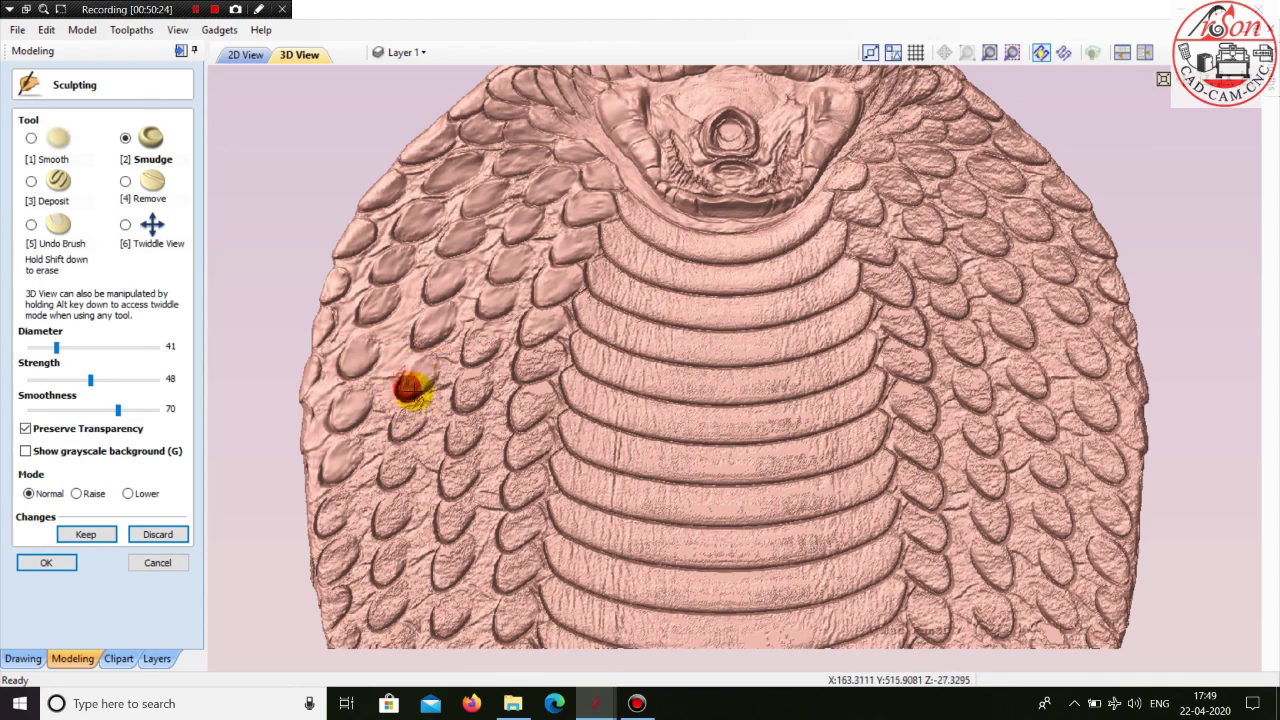
pyautogui.moveTo(410, 390)
pyautogui.mouseDown()
pyautogui.moveTo(386, 398)
pyautogui.moveTo(358, 443)
pyautogui.moveTo(330, 533)
pyautogui.moveTo(333, 520)
pyautogui.mouseUp()
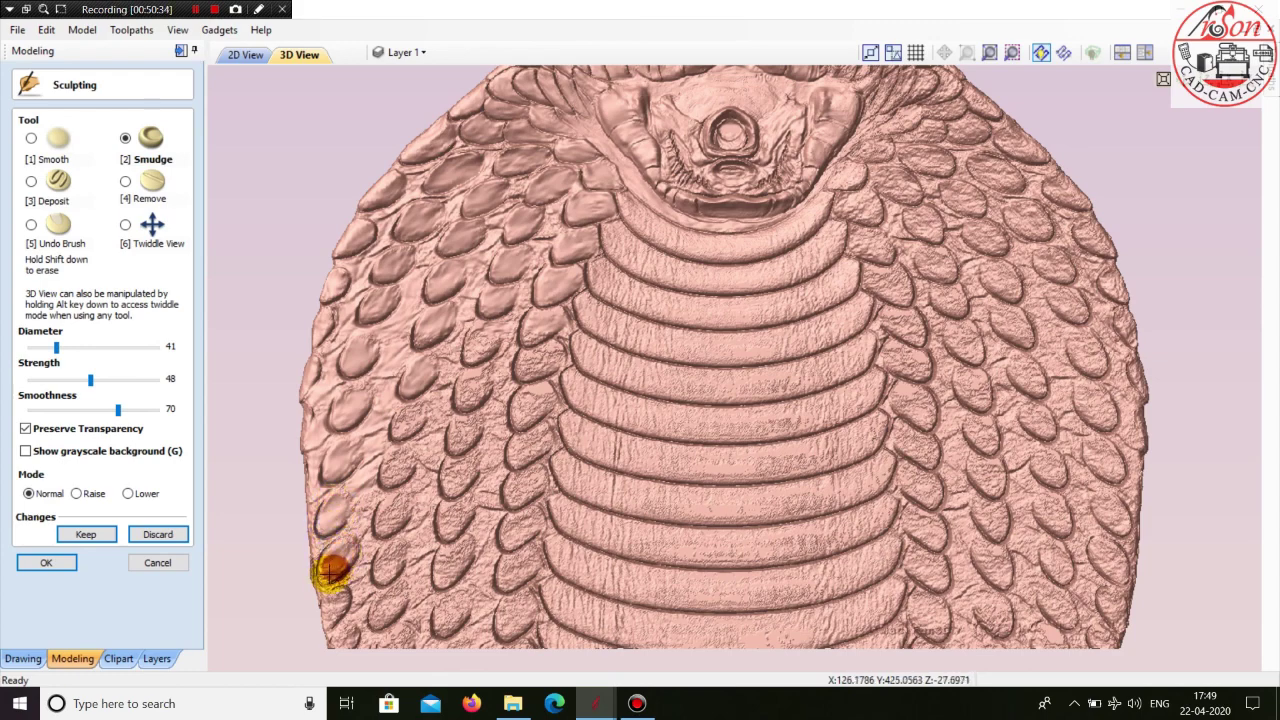
pyautogui.moveTo(328, 574)
pyautogui.mouseDown()
pyautogui.moveTo(345, 538)
pyautogui.moveTo(314, 500)
pyautogui.moveTo(314, 566)
pyautogui.moveTo(404, 505)
pyautogui.moveTo(406, 467)
pyautogui.moveTo(358, 516)
pyautogui.moveTo(350, 578)
pyautogui.mouseUp()
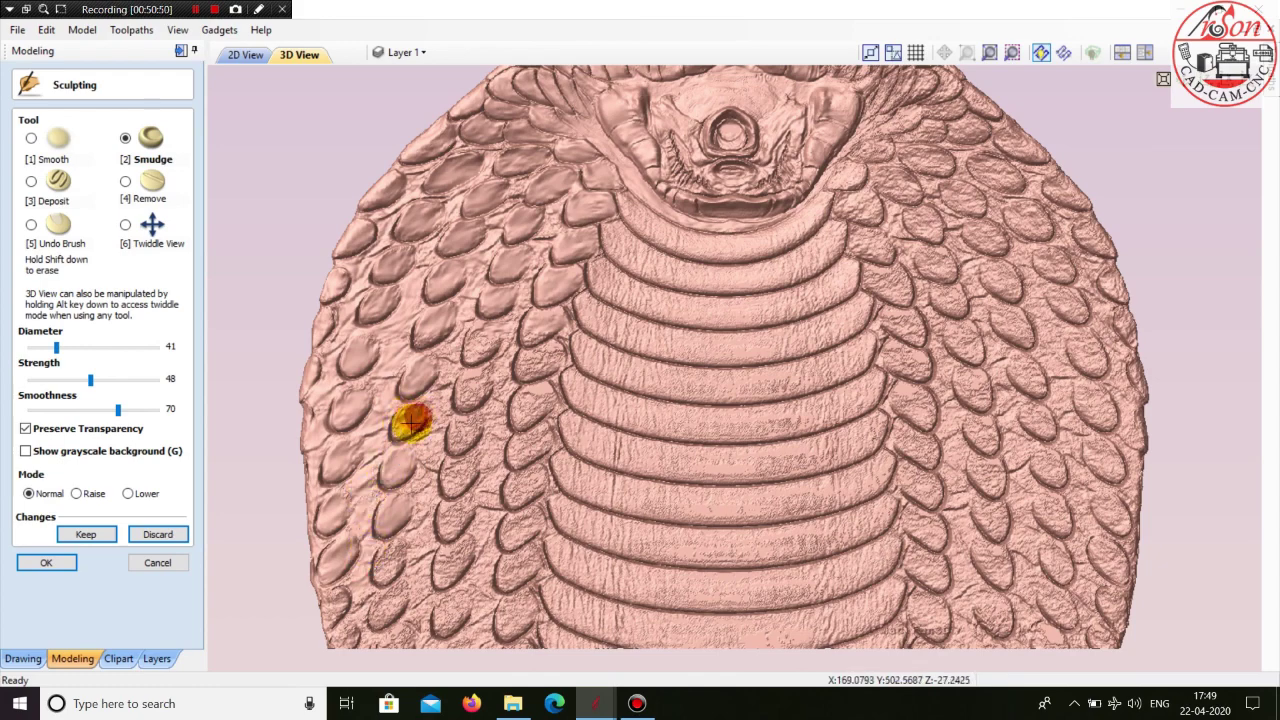
# - Smudge the lower left hood's inner scale columns down to the base, including the column beside the throat bands and the skin between scales
pyautogui.moveTo(405, 415)
pyautogui.mouseDown()
pyautogui.moveTo(406, 429)
pyautogui.moveTo(434, 426)
pyautogui.moveTo(447, 372)
pyautogui.moveTo(423, 371)
pyautogui.mouseUp()
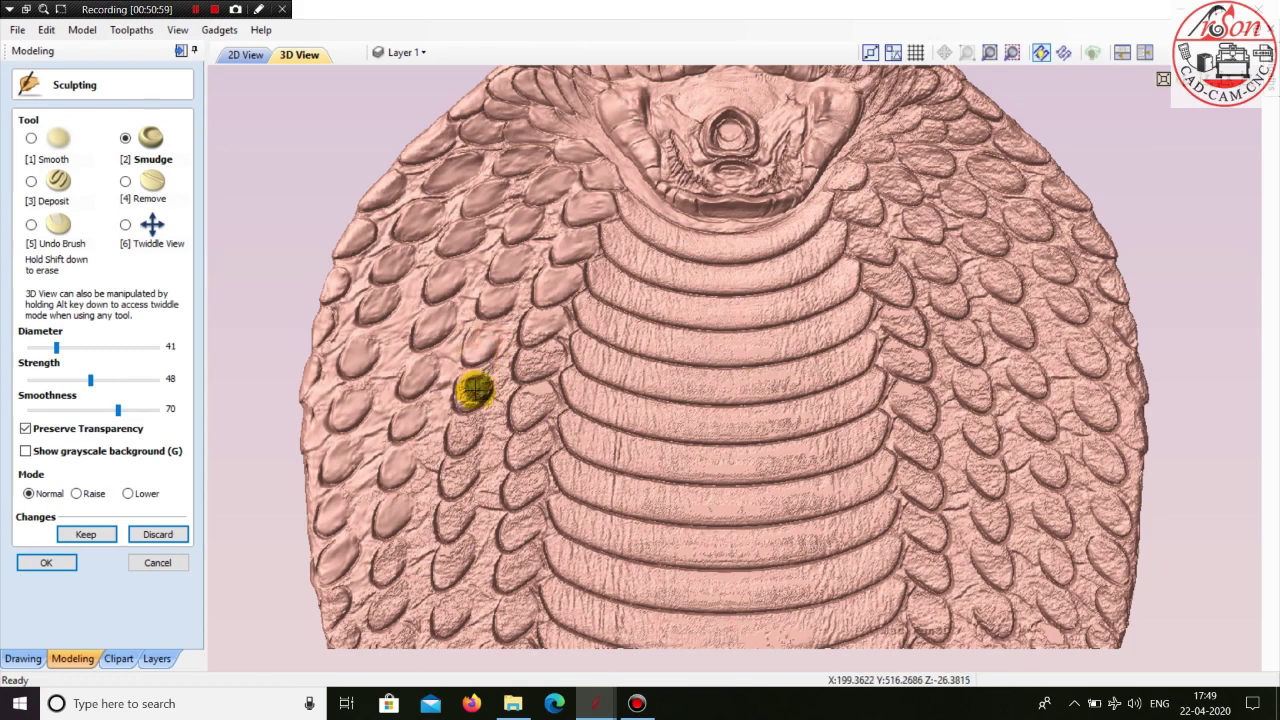
pyautogui.moveTo(481, 382)
pyautogui.mouseDown()
pyautogui.moveTo(504, 358)
pyautogui.moveTo(498, 412)
pyautogui.moveTo(449, 430)
pyautogui.moveTo(460, 443)
pyautogui.moveTo(474, 434)
pyautogui.moveTo(443, 457)
pyautogui.moveTo(455, 475)
pyautogui.moveTo(414, 523)
pyautogui.moveTo(423, 506)
pyautogui.moveTo(429, 526)
pyautogui.moveTo(443, 511)
pyautogui.moveTo(457, 520)
pyautogui.moveTo(383, 568)
pyautogui.moveTo(397, 543)
pyautogui.moveTo(385, 565)
pyautogui.moveTo(414, 560)
pyautogui.moveTo(419, 597)
pyautogui.moveTo(372, 612)
pyautogui.moveTo(391, 586)
pyautogui.moveTo(383, 611)
pyautogui.moveTo(330, 603)
pyautogui.mouseUp()
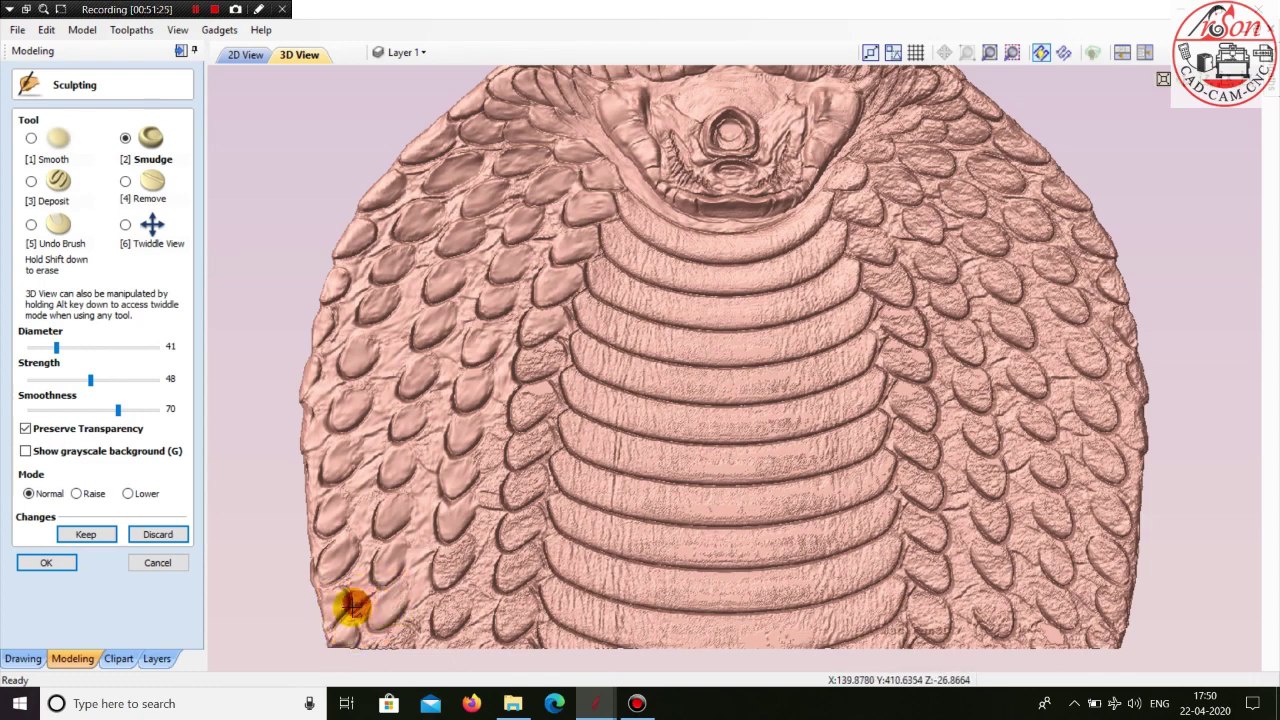
pyautogui.moveTo(352, 604)
pyautogui.mouseDown()
pyautogui.moveTo(363, 630)
pyautogui.moveTo(479, 623)
pyautogui.moveTo(431, 642)
pyautogui.moveTo(446, 566)
pyautogui.moveTo(441, 576)
pyautogui.moveTo(460, 549)
pyautogui.moveTo(459, 566)
pyautogui.moveTo(486, 569)
pyautogui.moveTo(449, 589)
pyautogui.moveTo(482, 563)
pyautogui.moveTo(482, 457)
pyautogui.moveTo(550, 347)
pyautogui.mouseUp()
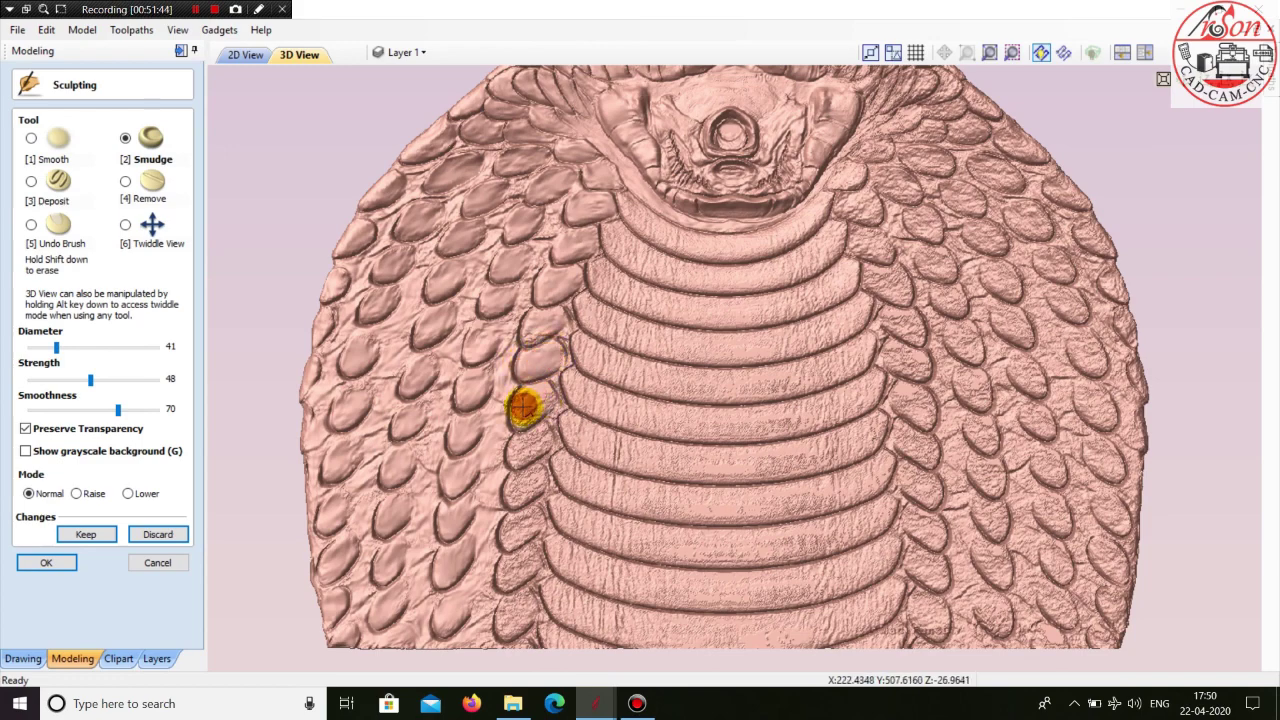
pyautogui.moveTo(523, 406)
pyautogui.mouseDown()
pyautogui.moveTo(543, 416)
pyautogui.moveTo(527, 408)
pyautogui.moveTo(530, 455)
pyautogui.moveTo(523, 434)
pyautogui.moveTo(511, 497)
pyautogui.moveTo(530, 472)
pyautogui.moveTo(527, 518)
pyautogui.moveTo(514, 514)
pyautogui.moveTo(512, 535)
pyautogui.mouseUp()
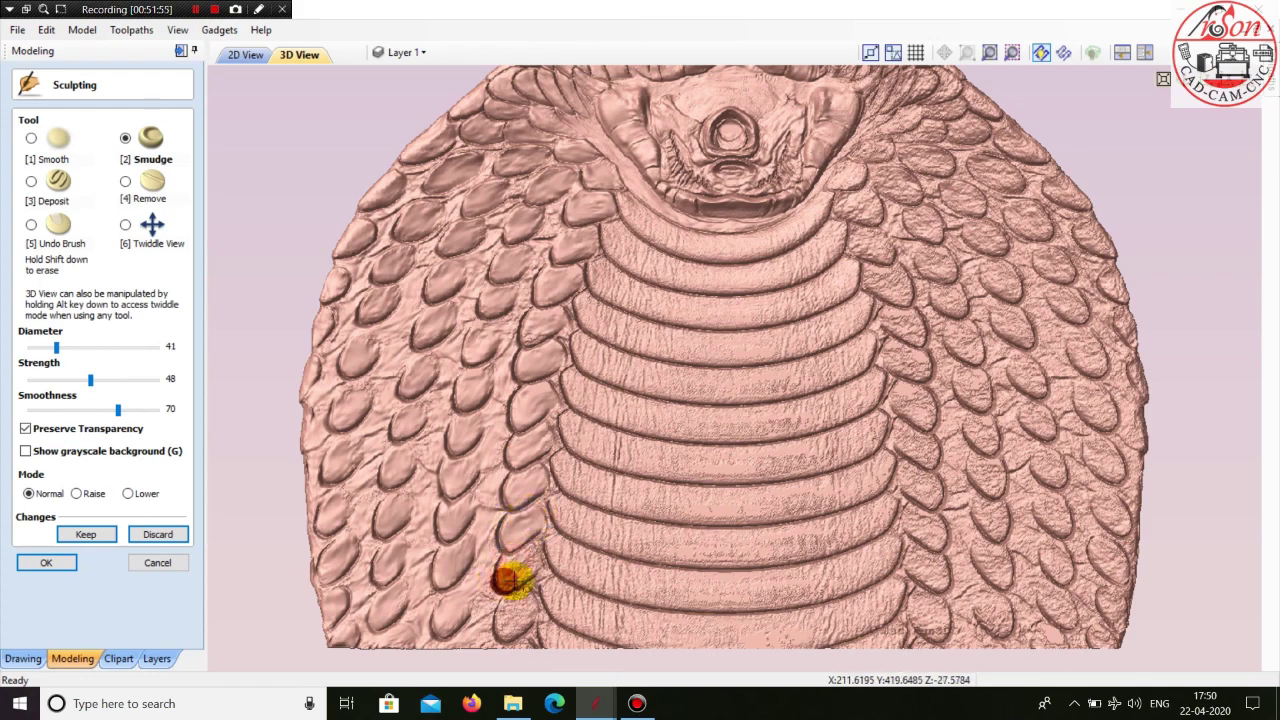
pyautogui.moveTo(508, 580)
pyautogui.mouseDown()
pyautogui.moveTo(528, 543)
pyautogui.moveTo(494, 600)
pyautogui.moveTo(511, 619)
pyautogui.moveTo(517, 600)
pyautogui.moveTo(504, 631)
pyautogui.moveTo(533, 609)
pyautogui.moveTo(500, 634)
pyautogui.moveTo(480, 606)
pyautogui.moveTo(487, 630)
pyautogui.moveTo(526, 594)
pyautogui.mouseUp()
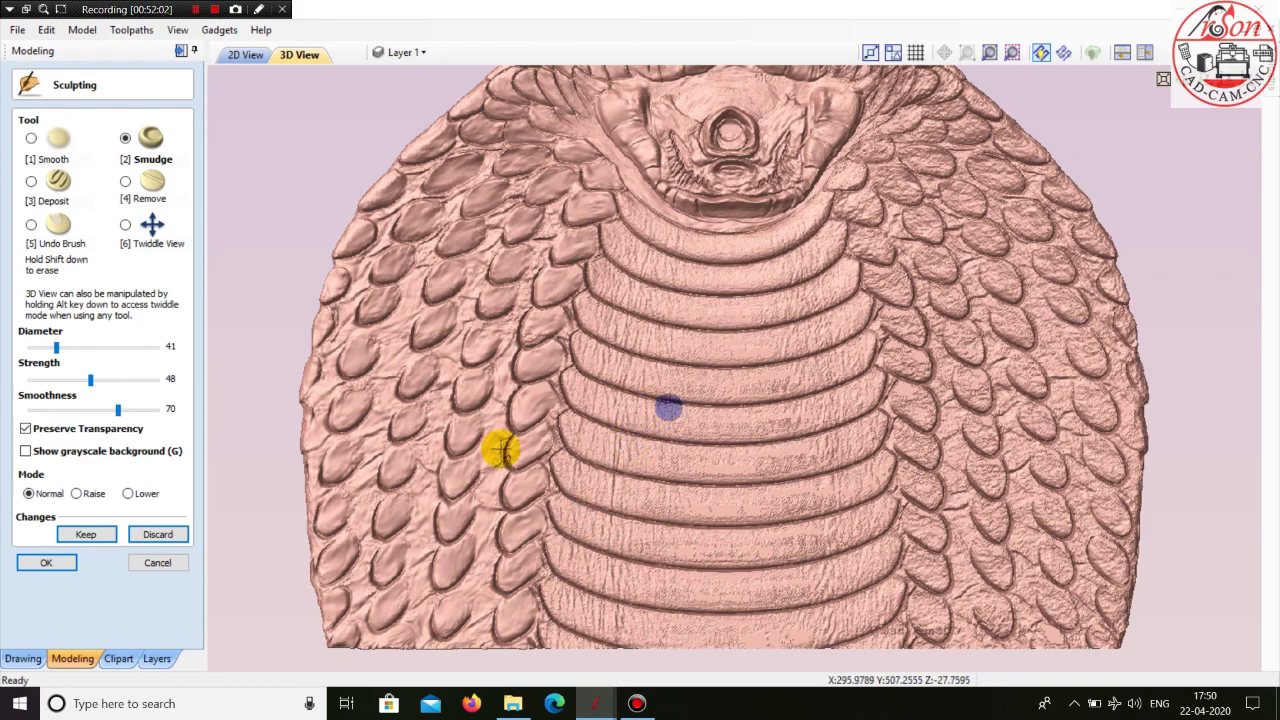
pyautogui.moveTo(352, 500); pyautogui.dragTo(378, 494)
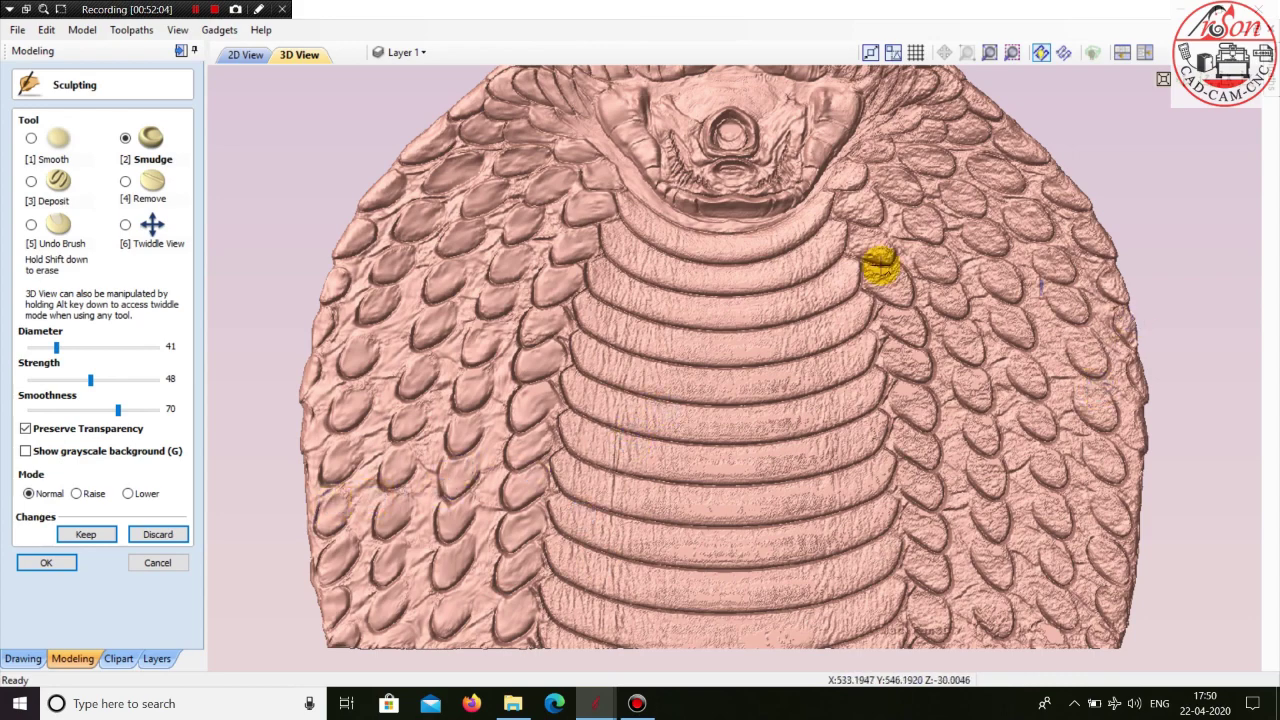
# - Smudge all the throat bands from below the jaw down to the base, then keep the changes and finish sculpting
pyautogui.moveTo(624, 200)
pyautogui.mouseDown()
pyautogui.moveTo(714, 243)
pyautogui.moveTo(818, 209)
pyautogui.moveTo(780, 240)
pyautogui.moveTo(672, 236)
pyautogui.moveTo(660, 251)
pyautogui.moveTo(760, 249)
pyautogui.moveTo(826, 211)
pyautogui.moveTo(711, 258)
pyautogui.mouseUp()
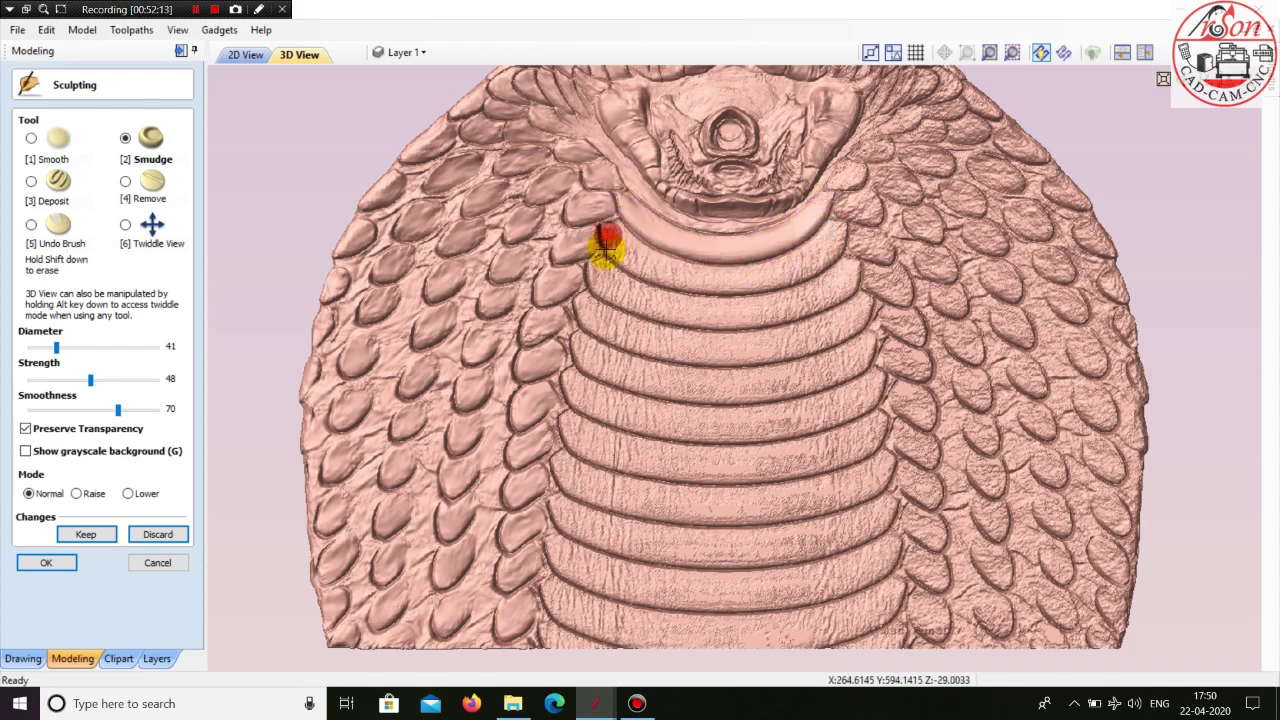
pyautogui.moveTo(606, 246)
pyautogui.mouseDown()
pyautogui.moveTo(723, 289)
pyautogui.moveTo(791, 277)
pyautogui.moveTo(838, 241)
pyautogui.moveTo(709, 271)
pyautogui.moveTo(612, 242)
pyautogui.moveTo(603, 271)
pyautogui.moveTo(654, 291)
pyautogui.moveTo(791, 289)
pyautogui.moveTo(840, 270)
pyautogui.moveTo(843, 283)
pyautogui.moveTo(766, 309)
pyautogui.moveTo(676, 312)
pyautogui.mouseUp()
pyautogui.moveTo(597, 287)
pyautogui.mouseDown()
pyautogui.moveTo(757, 323)
pyautogui.moveTo(851, 294)
pyautogui.moveTo(767, 333)
pyautogui.mouseUp()
pyautogui.moveTo(669, 337)
pyautogui.mouseDown()
pyautogui.moveTo(583, 294)
pyautogui.moveTo(606, 337)
pyautogui.moveTo(737, 357)
pyautogui.moveTo(845, 329)
pyautogui.moveTo(666, 337)
pyautogui.moveTo(580, 302)
pyautogui.moveTo(609, 343)
pyautogui.moveTo(580, 337)
pyautogui.mouseUp()
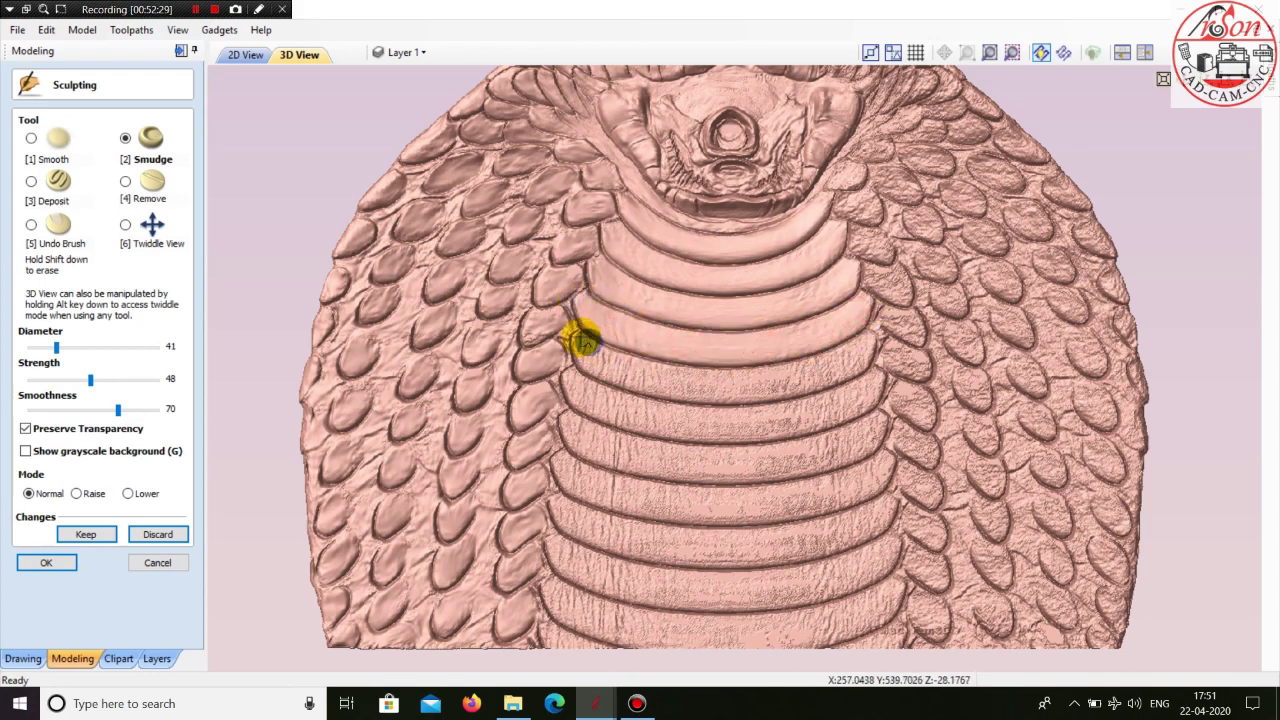
pyautogui.moveTo(634, 371)
pyautogui.mouseDown()
pyautogui.moveTo(808, 362)
pyautogui.moveTo(858, 340)
pyautogui.moveTo(814, 374)
pyautogui.moveTo(700, 391)
pyautogui.moveTo(585, 362)
pyautogui.moveTo(720, 403)
pyautogui.moveTo(837, 380)
pyautogui.moveTo(857, 349)
pyautogui.moveTo(670, 370)
pyautogui.moveTo(603, 349)
pyautogui.moveTo(571, 371)
pyautogui.moveTo(663, 403)
pyautogui.moveTo(822, 400)
pyautogui.moveTo(870, 381)
pyautogui.moveTo(723, 423)
pyautogui.moveTo(609, 403)
pyautogui.moveTo(571, 374)
pyautogui.moveTo(636, 430)
pyautogui.moveTo(777, 431)
pyautogui.moveTo(862, 396)
pyautogui.moveTo(808, 429)
pyautogui.moveTo(681, 436)
pyautogui.moveTo(559, 415)
pyautogui.moveTo(686, 451)
pyautogui.moveTo(874, 409)
pyautogui.moveTo(836, 455)
pyautogui.moveTo(743, 466)
pyautogui.moveTo(603, 457)
pyautogui.moveTo(557, 426)
pyautogui.moveTo(635, 456)
pyautogui.moveTo(791, 457)
pyautogui.moveTo(866, 423)
pyautogui.moveTo(809, 468)
pyautogui.moveTo(650, 480)
pyautogui.moveTo(557, 451)
pyautogui.moveTo(657, 486)
pyautogui.moveTo(875, 455)
pyautogui.moveTo(757, 517)
pyautogui.moveTo(609, 500)
pyautogui.moveTo(565, 471)
pyautogui.moveTo(630, 497)
pyautogui.moveTo(811, 500)
pyautogui.moveTo(877, 469)
pyautogui.moveTo(774, 517)
pyautogui.moveTo(563, 503)
pyautogui.moveTo(631, 543)
pyautogui.moveTo(820, 554)
pyautogui.moveTo(882, 515)
pyautogui.moveTo(766, 534)
pyautogui.moveTo(580, 520)
pyautogui.moveTo(801, 553)
pyautogui.moveTo(877, 511)
pyautogui.moveTo(786, 543)
pyautogui.moveTo(560, 514)
pyautogui.moveTo(566, 540)
pyautogui.moveTo(762, 569)
pyautogui.moveTo(879, 546)
pyautogui.moveTo(746, 597)
pyautogui.moveTo(594, 579)
pyautogui.moveTo(557, 532)
pyautogui.moveTo(659, 596)
pyautogui.moveTo(820, 586)
pyautogui.moveTo(900, 554)
pyautogui.moveTo(729, 589)
pyautogui.moveTo(590, 560)
pyautogui.moveTo(551, 589)
pyautogui.moveTo(609, 614)
pyautogui.moveTo(840, 609)
pyautogui.moveTo(889, 588)
pyautogui.moveTo(874, 609)
pyautogui.moveTo(691, 637)
pyautogui.moveTo(569, 620)
pyautogui.moveTo(541, 603)
pyautogui.moveTo(571, 591)
pyautogui.moveTo(766, 617)
pyautogui.moveTo(874, 586)
pyautogui.moveTo(598, 615)
pyautogui.moveTo(557, 594)
pyautogui.moveTo(611, 634)
pyautogui.moveTo(523, 626)
pyautogui.moveTo(894, 640)
pyautogui.moveTo(909, 623)
pyautogui.moveTo(895, 612)
pyautogui.moveTo(820, 629)
pyautogui.moveTo(891, 586)
pyautogui.moveTo(889, 560)
pyautogui.moveTo(853, 532)
pyautogui.moveTo(875, 507)
pyautogui.moveTo(857, 488)
pyautogui.moveTo(793, 496)
pyautogui.moveTo(853, 427)
pyautogui.moveTo(771, 455)
pyautogui.mouseUp()
pyautogui.moveTo(606, 482); pyautogui.dragTo(640, 483)
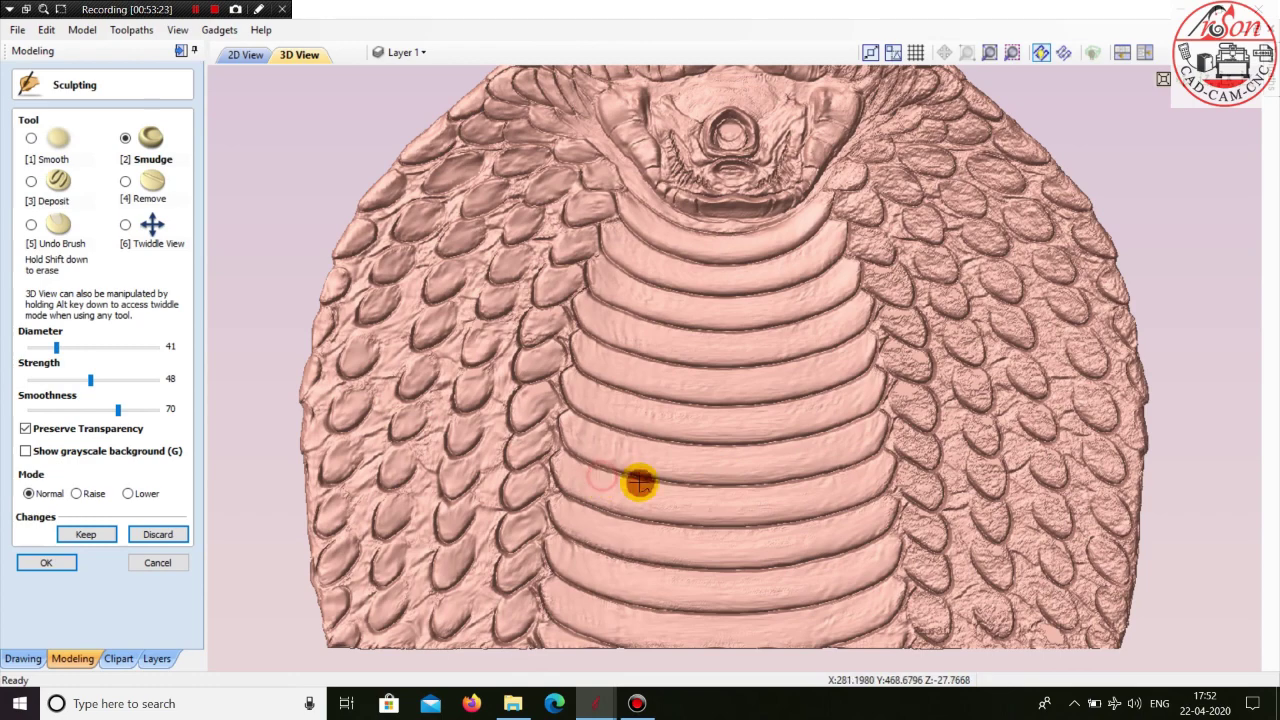
pyautogui.click(87, 534)
pyautogui.click(50, 565)
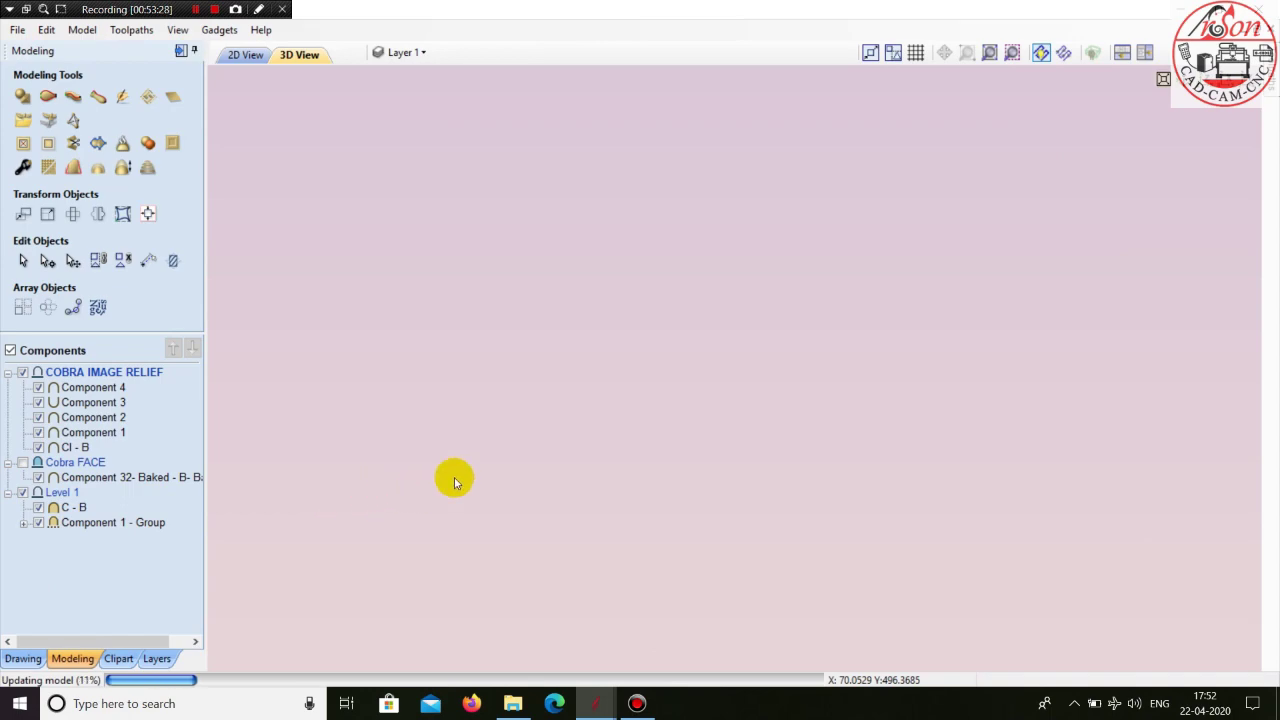
# - Examine the sculpted throat bands and left hood from several angles and compare them with the right hood
pyautogui.scroll(-3, 705, 451)
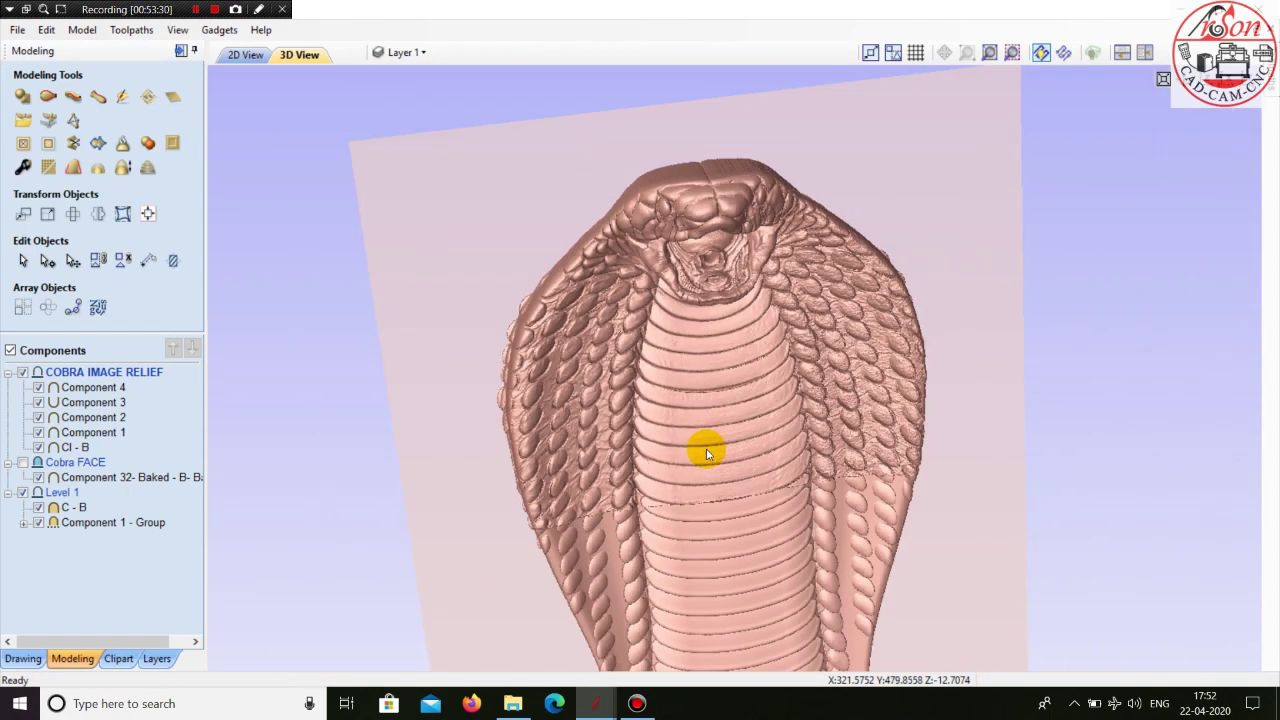
pyautogui.moveTo(677, 523)
pyautogui.mouseDown()
pyautogui.moveTo(594, 486)
pyautogui.moveTo(429, 306)
pyautogui.moveTo(909, 543)
pyautogui.moveTo(694, 294)
pyautogui.moveTo(706, 409)
pyautogui.moveTo(478, 398)
pyautogui.moveTo(683, 517)
pyautogui.mouseUp()
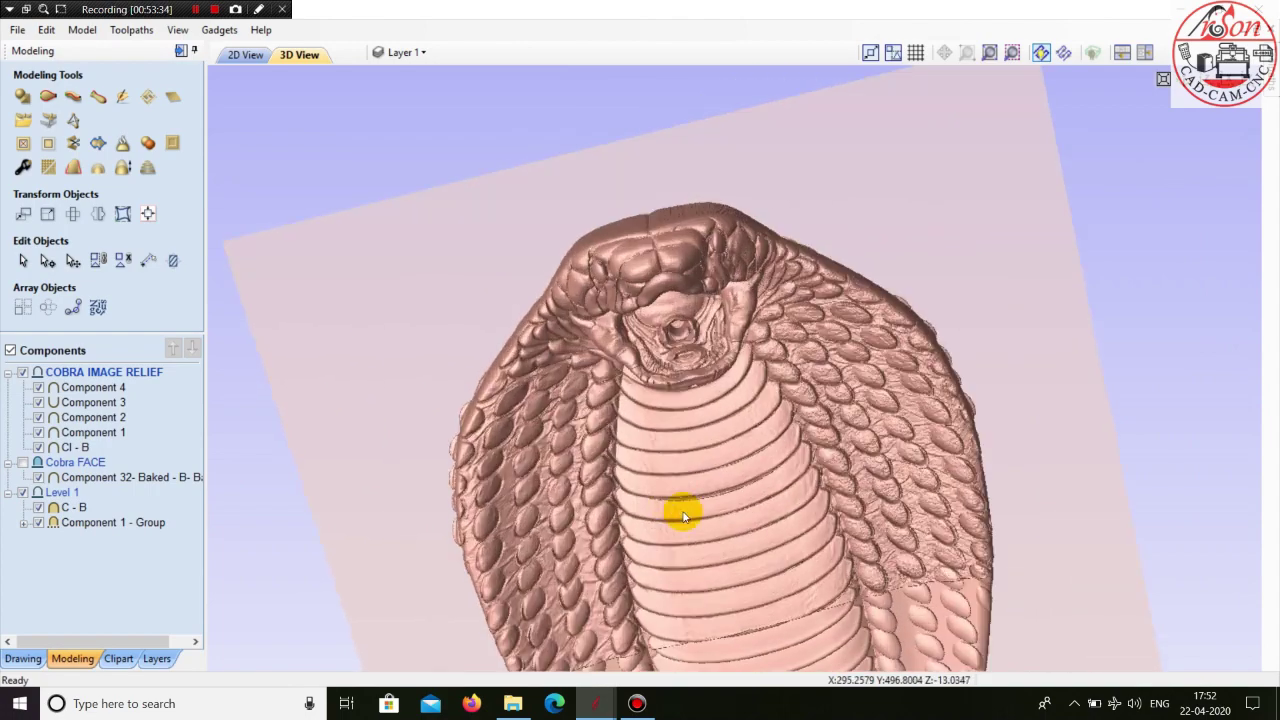
pyautogui.scroll(2, 671, 510)
pyautogui.moveTo(666, 462); pyautogui.dragTo(609, 562)
pyautogui.moveTo(550, 514); pyautogui.dragTo(553, 430)
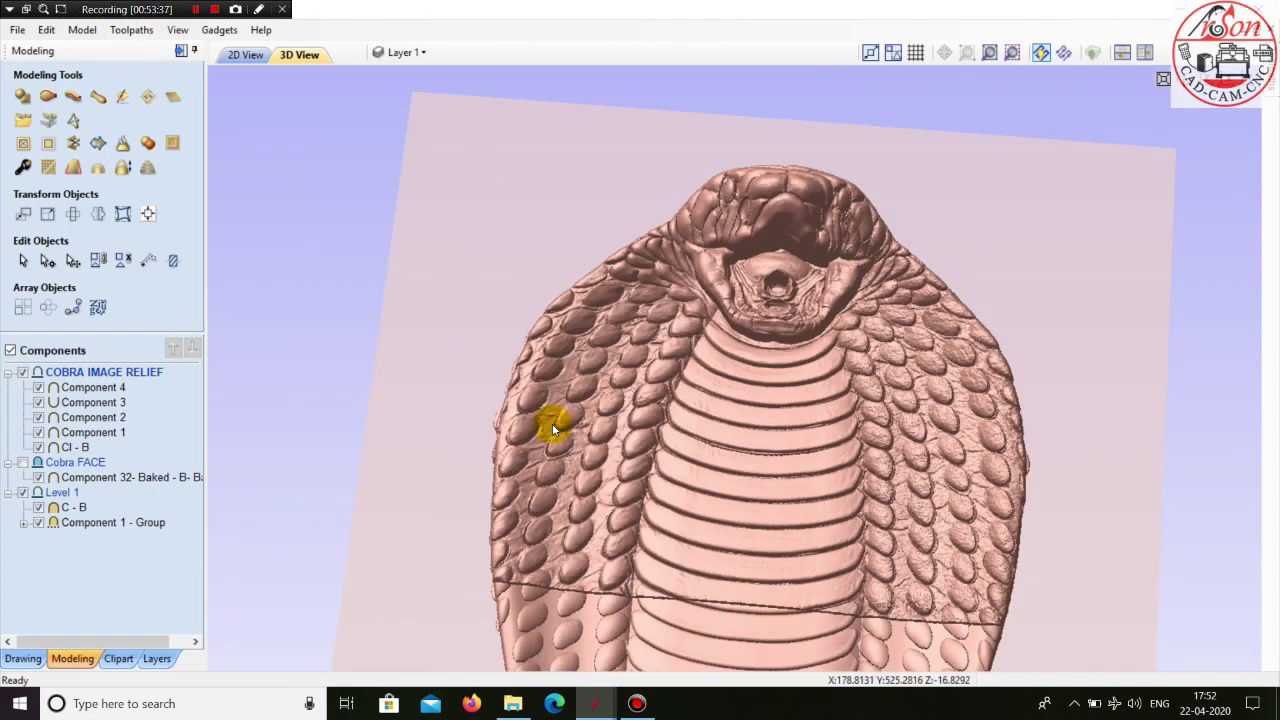
pyautogui.moveTo(647, 503); pyautogui.dragTo(822, 360)
pyautogui.scroll(2, 822, 360)
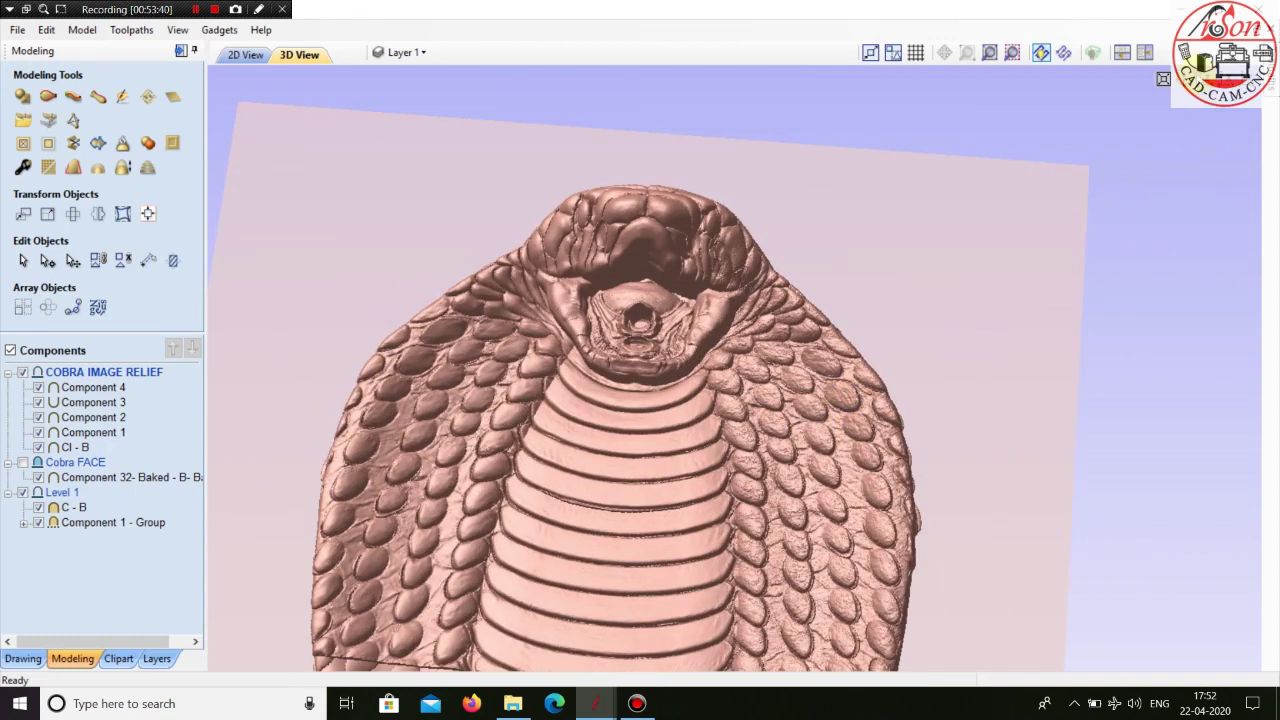
pyautogui.click(1228, 79)
pyautogui.moveTo(791, 266); pyautogui.dragTo(809, 340, button='middle')
pyautogui.scroll(4, 809, 340)
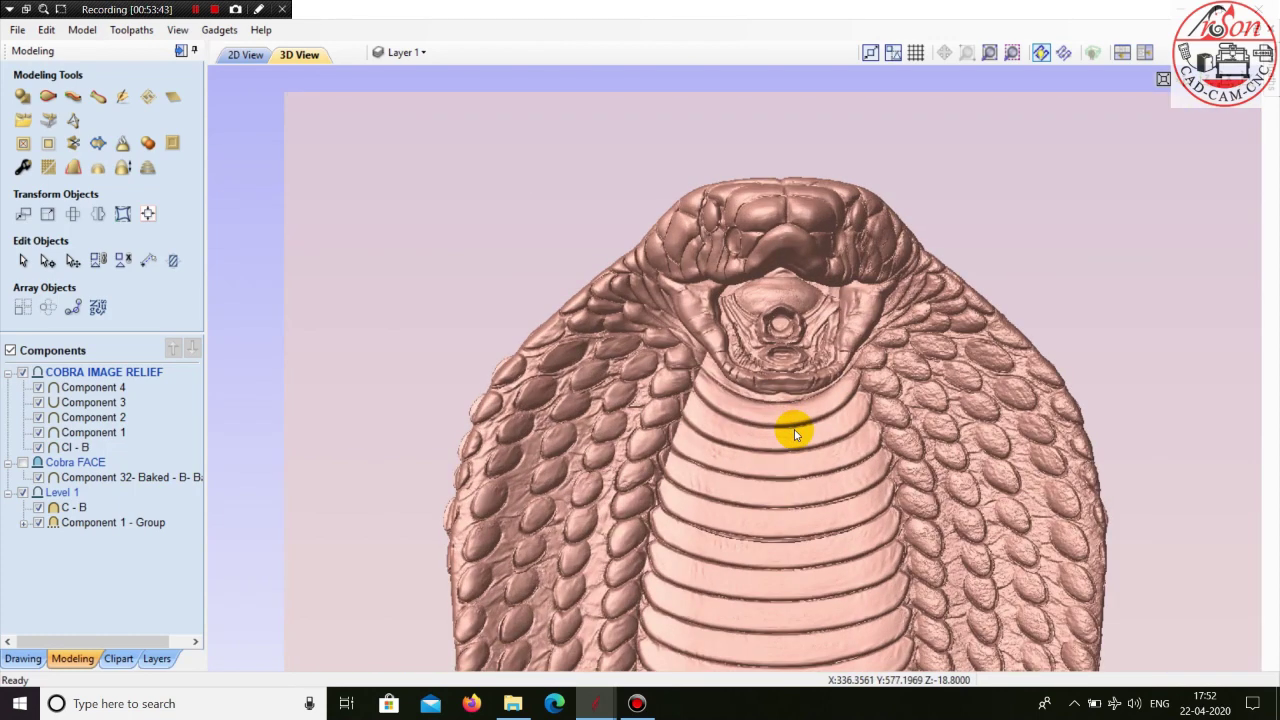
pyautogui.moveTo(766, 409); pyautogui.dragTo(577, 365, button='middle')
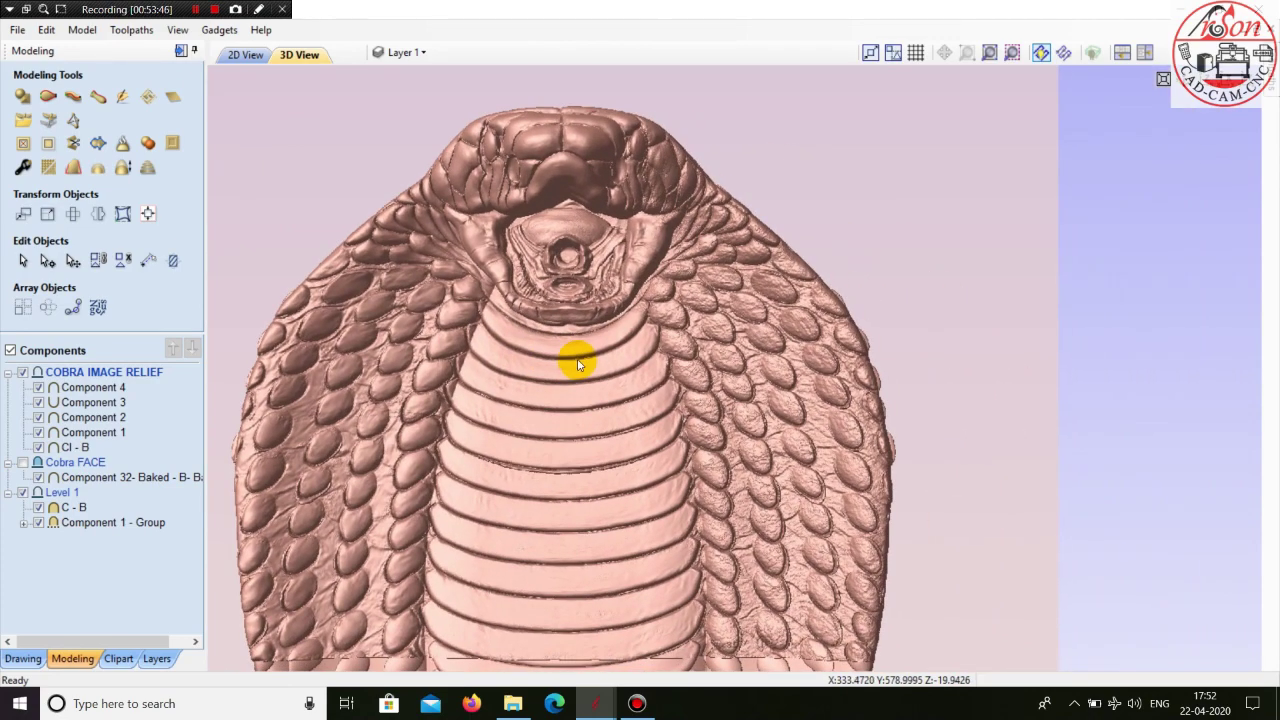
# - Sculpt component CI - B, smudging the right cheek from the eye down to the jaw corner with diameter 25, strength 48 and smoothness 70
pyautogui.scroll(2, 577, 365)
pyautogui.scroll(-1, 570, 370)
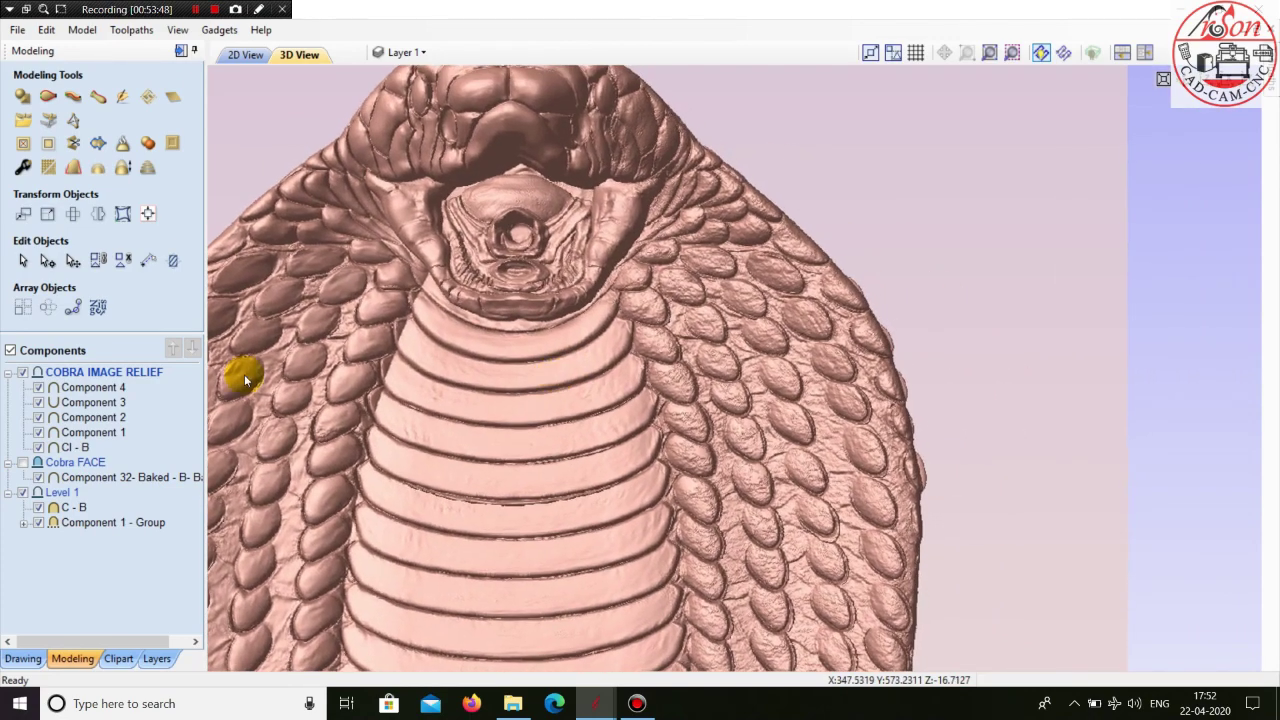
pyautogui.click(74, 447)
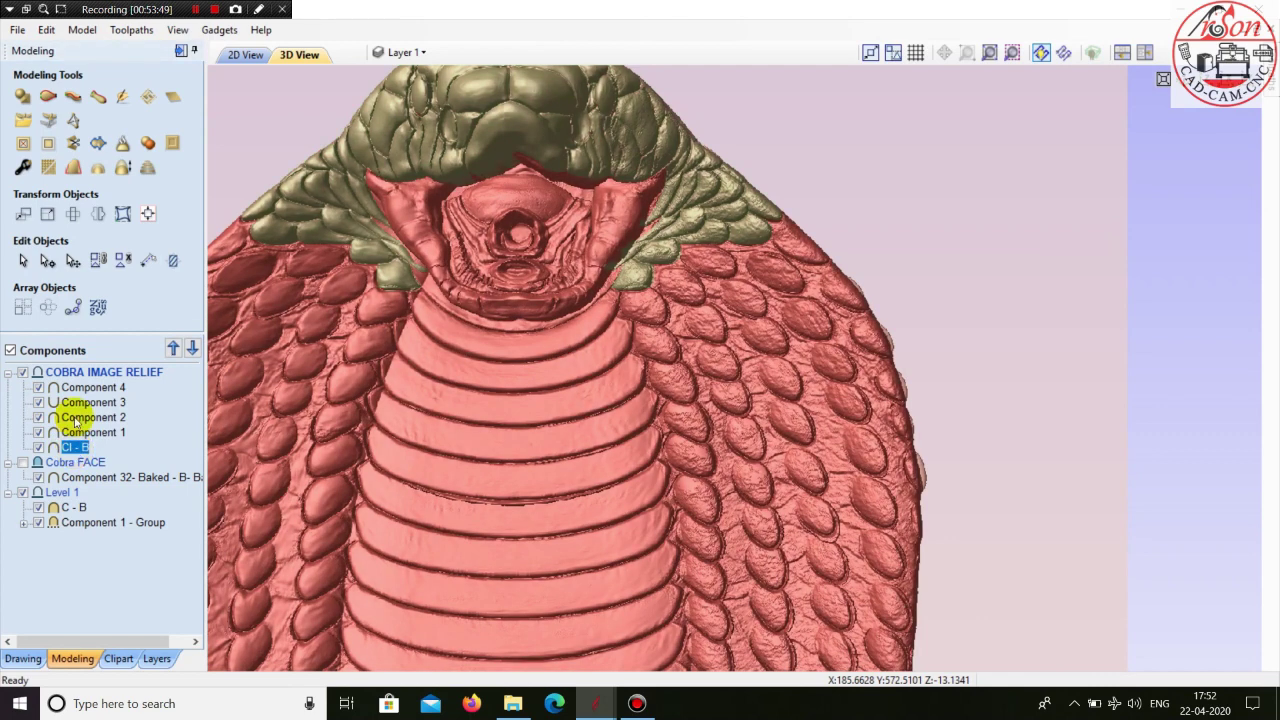
pyautogui.click(123, 100)
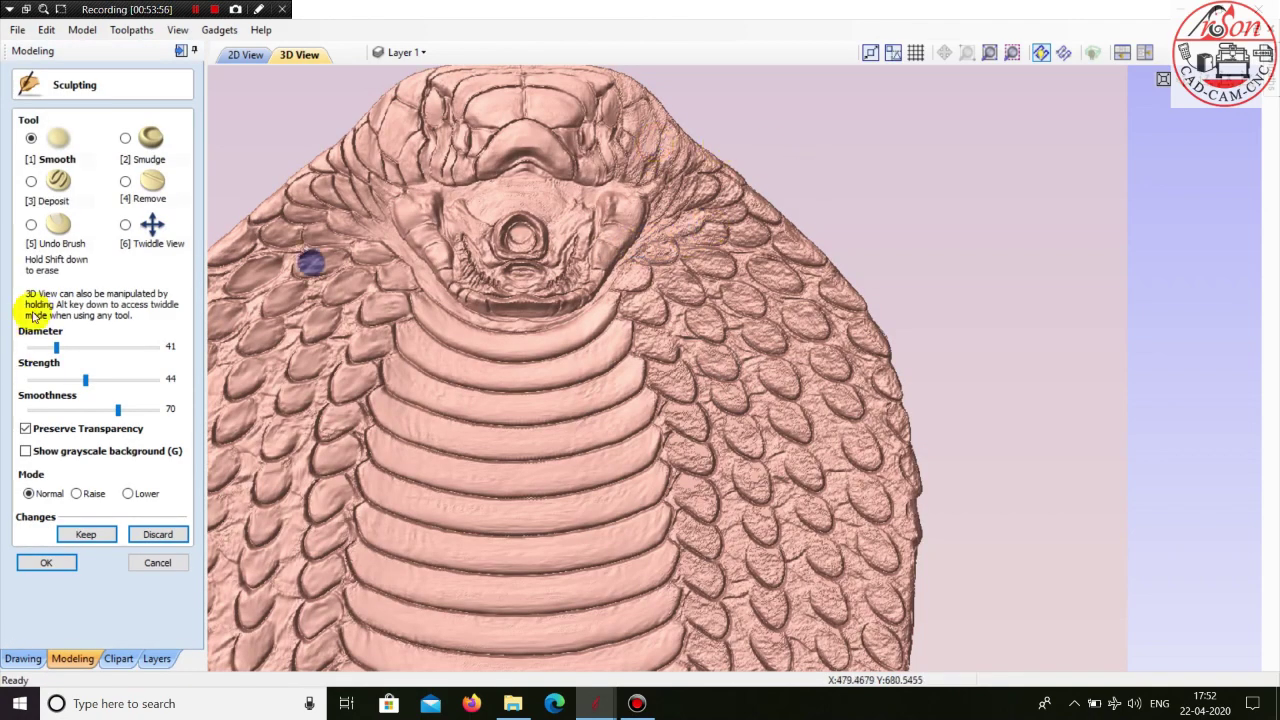
pyautogui.click(125, 225)
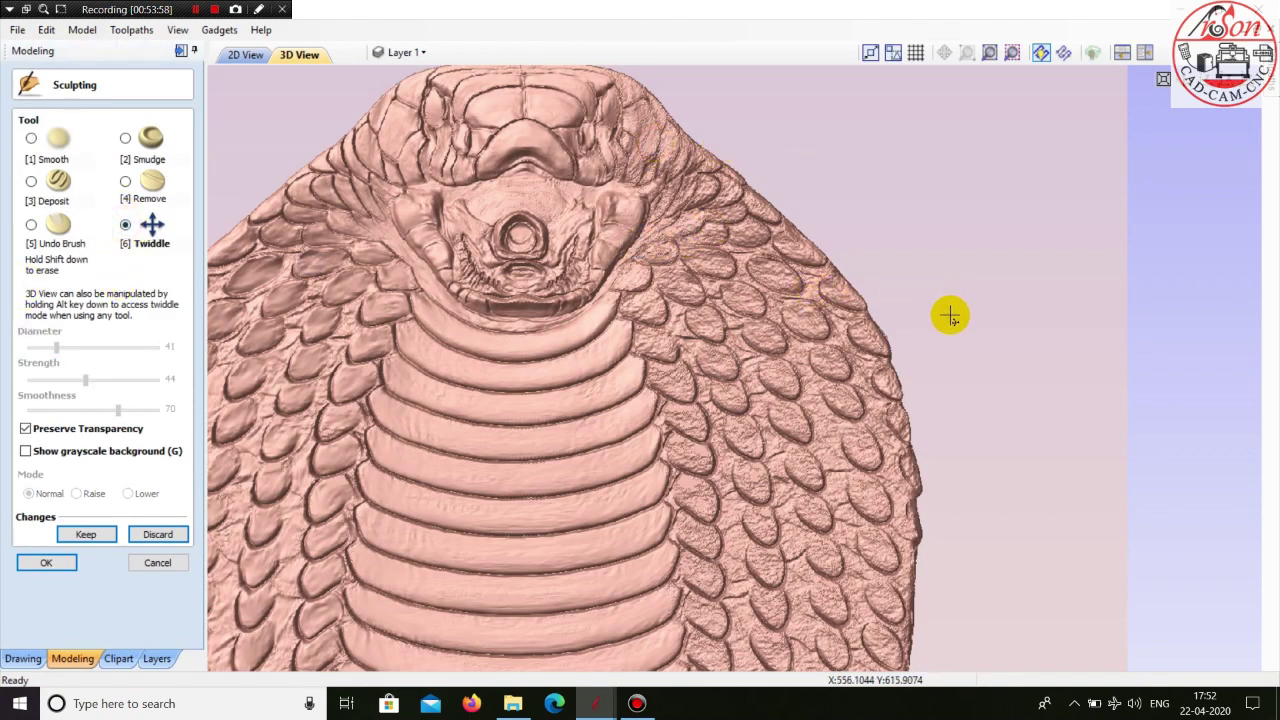
pyautogui.moveTo(949, 314)
pyautogui.mouseDown()
pyautogui.moveTo(951, 389)
pyautogui.moveTo(841, 273)
pyautogui.moveTo(883, 337)
pyautogui.moveTo(891, 383)
pyautogui.moveTo(880, 357)
pyautogui.mouseUp()
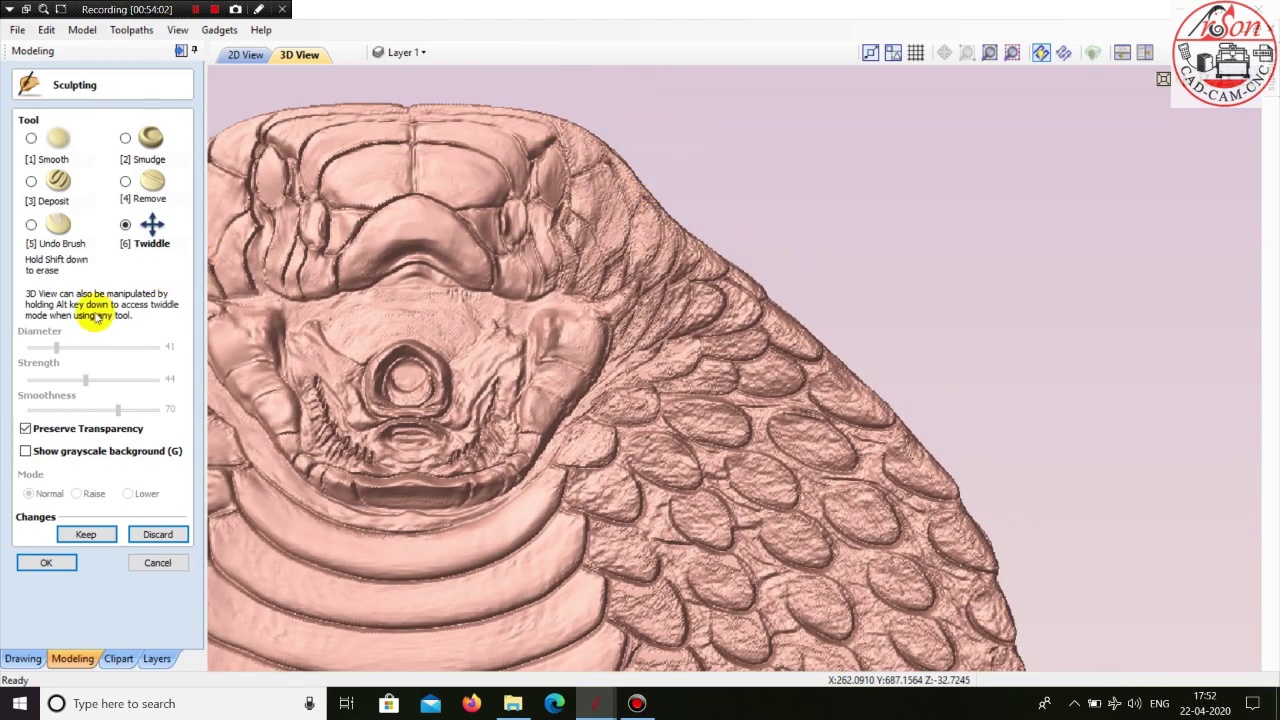
pyautogui.click(126, 140)
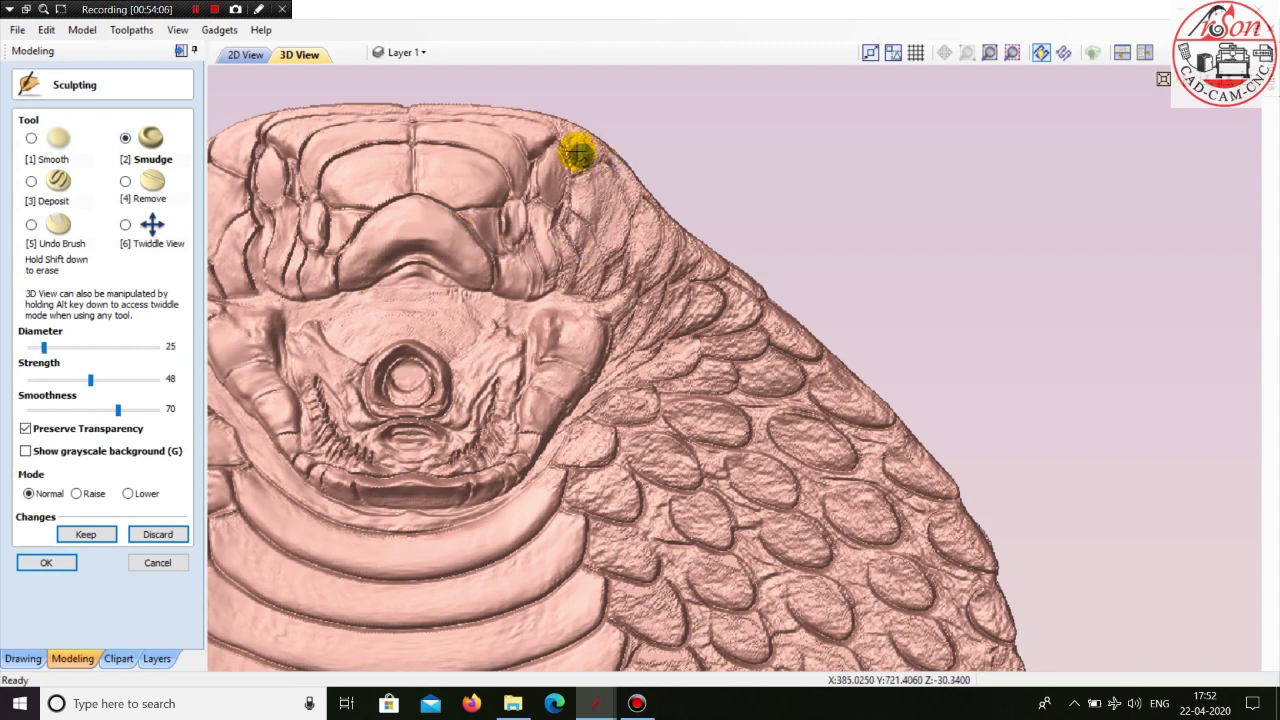
pyautogui.moveTo(567, 132)
pyautogui.mouseDown()
pyautogui.moveTo(559, 121)
pyautogui.moveTo(572, 147)
pyautogui.moveTo(589, 137)
pyautogui.moveTo(615, 160)
pyautogui.moveTo(634, 194)
pyautogui.moveTo(611, 200)
pyautogui.moveTo(594, 178)
pyautogui.moveTo(606, 229)
pyautogui.moveTo(620, 194)
pyautogui.moveTo(591, 260)
pyautogui.moveTo(563, 213)
pyautogui.mouseUp()
pyautogui.moveTo(565, 263)
pyautogui.mouseDown()
pyautogui.moveTo(563, 280)
pyautogui.moveTo(595, 260)
pyautogui.mouseUp()
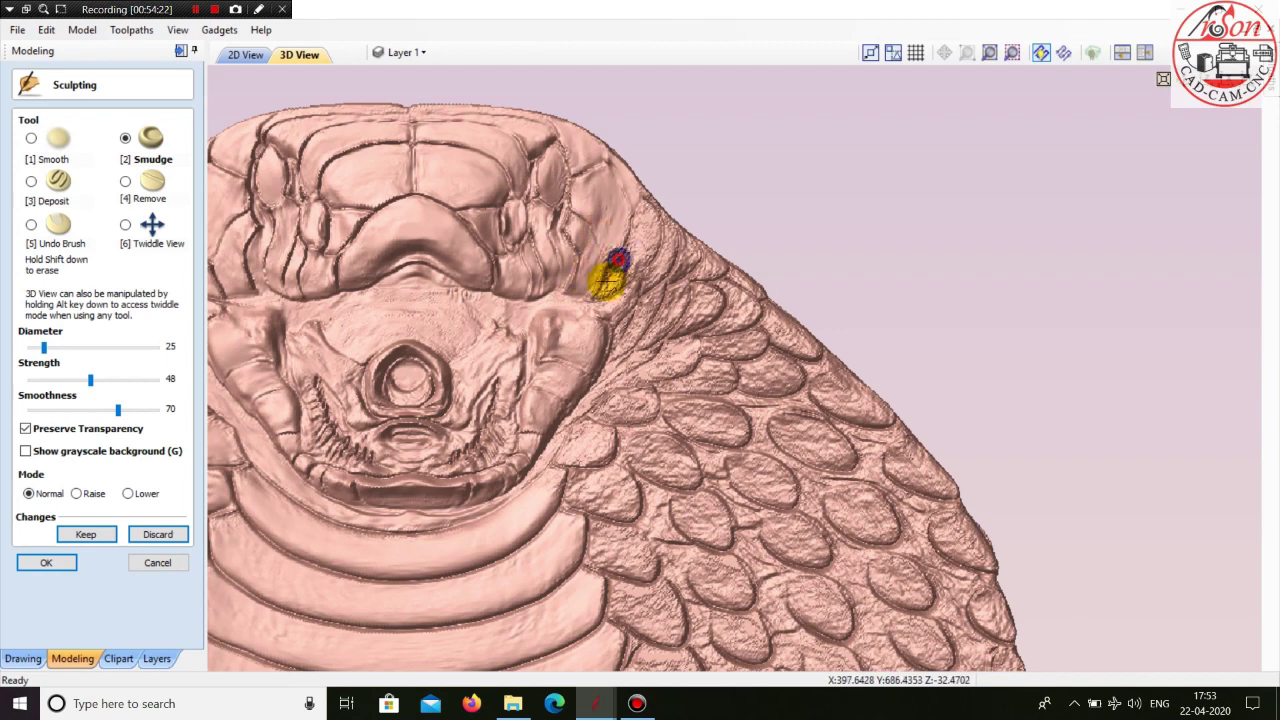
pyautogui.moveTo(638, 217); pyautogui.dragTo(640, 266)
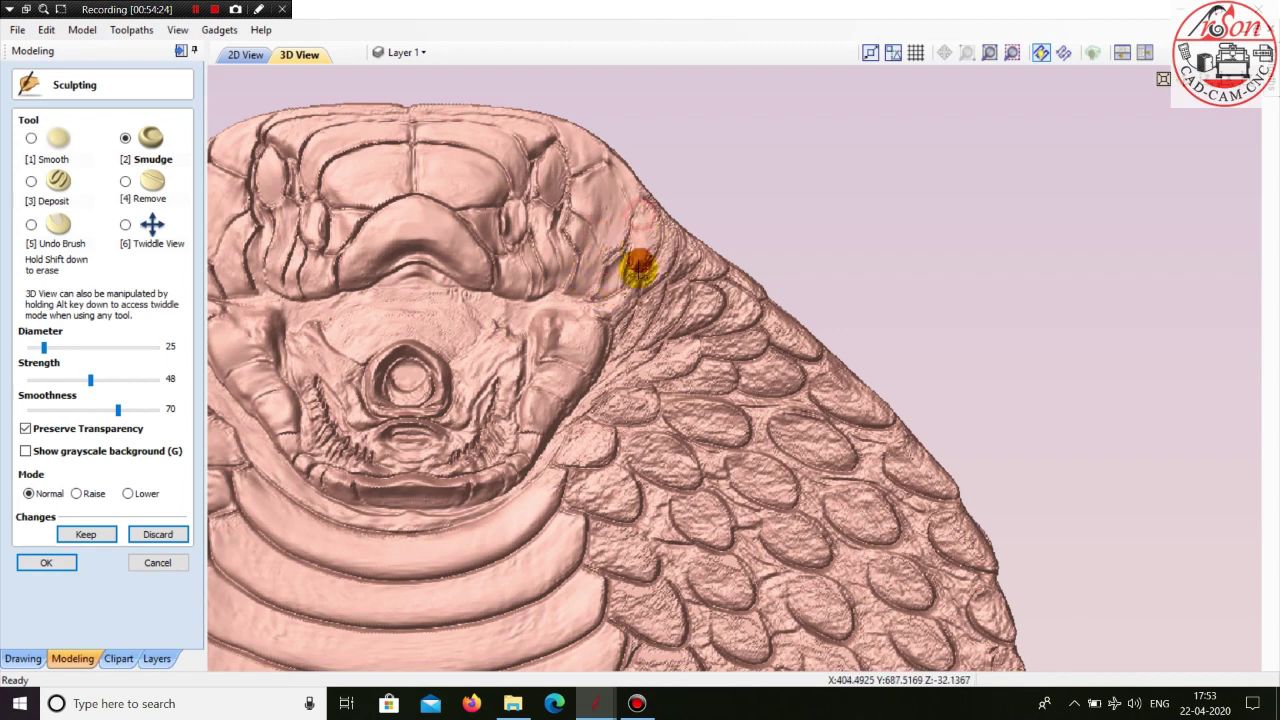
pyautogui.moveTo(648, 190)
pyautogui.mouseDown()
pyautogui.moveTo(664, 265)
pyautogui.moveTo(609, 306)
pyautogui.moveTo(617, 352)
pyautogui.moveTo(677, 297)
pyautogui.moveTo(668, 314)
pyautogui.moveTo(680, 231)
pyautogui.moveTo(706, 266)
pyautogui.moveTo(702, 311)
pyautogui.moveTo(682, 325)
pyautogui.moveTo(714, 304)
pyautogui.moveTo(686, 302)
pyautogui.moveTo(646, 357)
pyautogui.mouseUp()
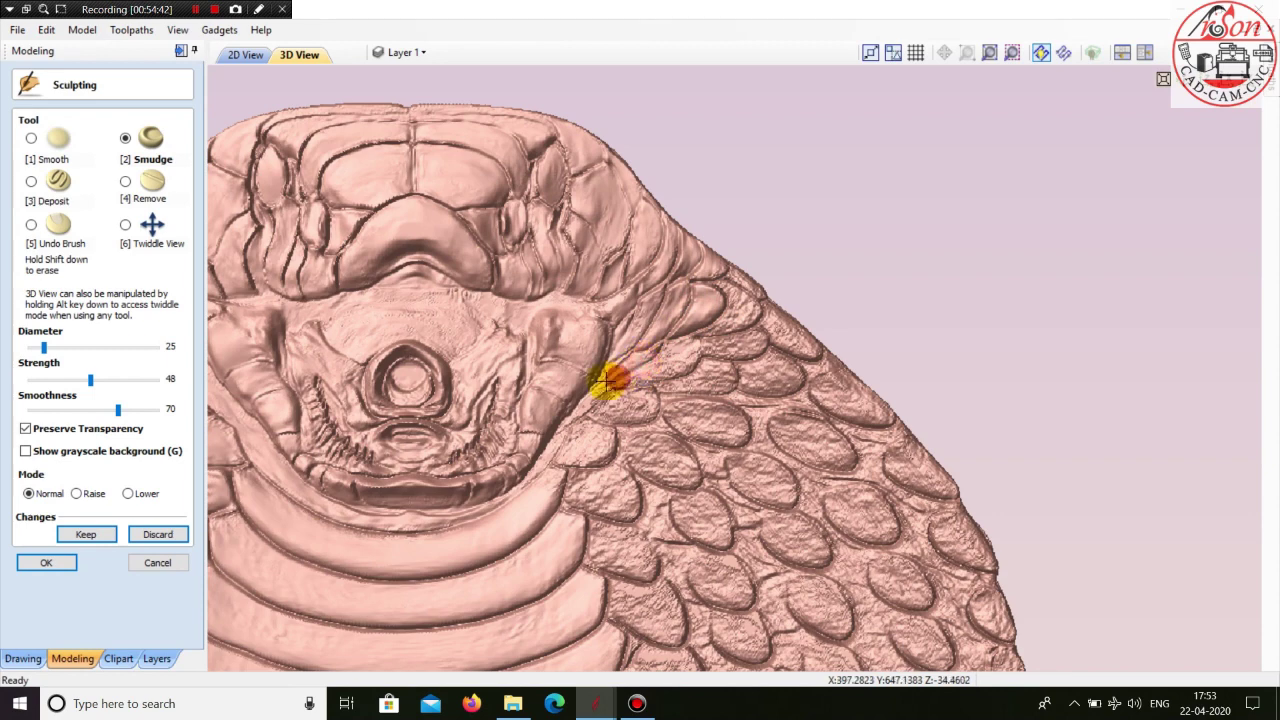
# - Smudge the narrow scales behind the right jaw corner and the first rows of upper right hood scales, including the skin between them
pyautogui.moveTo(593, 406)
pyautogui.mouseDown()
pyautogui.moveTo(582, 418)
pyautogui.moveTo(646, 406)
pyautogui.moveTo(612, 392)
pyautogui.moveTo(728, 378)
pyautogui.moveTo(705, 394)
pyautogui.moveTo(667, 357)
pyautogui.moveTo(743, 343)
pyautogui.moveTo(717, 349)
pyautogui.moveTo(740, 346)
pyautogui.moveTo(733, 355)
pyautogui.moveTo(751, 309)
pyautogui.moveTo(709, 331)
pyautogui.moveTo(743, 303)
pyautogui.moveTo(712, 284)
pyautogui.moveTo(720, 309)
pyautogui.moveTo(738, 307)
pyautogui.moveTo(731, 323)
pyautogui.moveTo(737, 309)
pyautogui.moveTo(775, 390)
pyautogui.moveTo(748, 380)
pyautogui.moveTo(803, 334)
pyautogui.moveTo(743, 278)
pyautogui.moveTo(755, 286)
pyautogui.mouseUp()
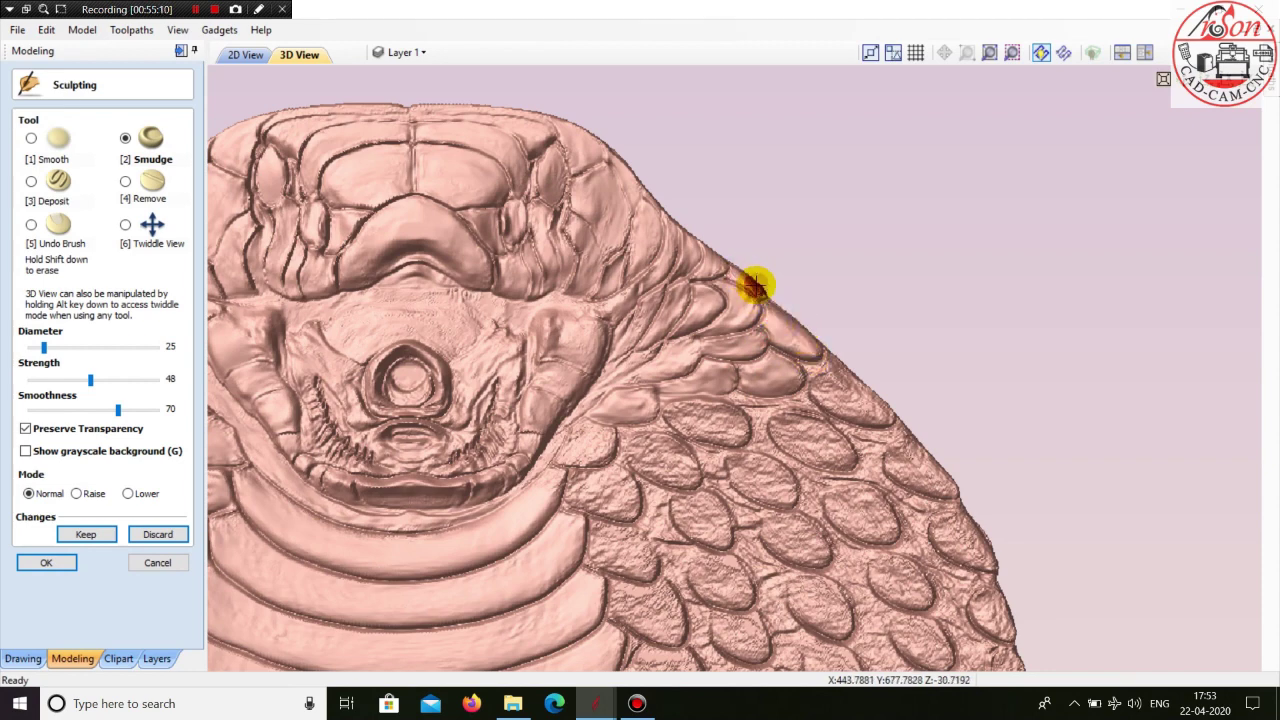
pyautogui.moveTo(573, 444)
pyautogui.mouseDown()
pyautogui.moveTo(589, 457)
pyautogui.moveTo(584, 427)
pyautogui.moveTo(592, 447)
pyautogui.moveTo(576, 443)
pyautogui.moveTo(614, 514)
pyautogui.moveTo(623, 471)
pyautogui.moveTo(594, 481)
pyautogui.moveTo(614, 494)
pyautogui.moveTo(614, 476)
pyautogui.moveTo(600, 486)
pyautogui.moveTo(630, 483)
pyautogui.moveTo(632, 507)
pyautogui.moveTo(620, 474)
pyautogui.moveTo(600, 478)
pyautogui.moveTo(604, 497)
pyautogui.moveTo(634, 440)
pyautogui.moveTo(674, 477)
pyautogui.moveTo(671, 440)
pyautogui.moveTo(651, 444)
pyautogui.moveTo(684, 480)
pyautogui.moveTo(679, 466)
pyautogui.mouseUp()
pyautogui.moveTo(702, 423)
pyautogui.mouseDown()
pyautogui.moveTo(686, 414)
pyautogui.moveTo(722, 437)
pyautogui.moveTo(723, 409)
pyautogui.moveTo(685, 407)
pyautogui.moveTo(719, 426)
pyautogui.moveTo(680, 417)
pyautogui.moveTo(709, 431)
pyautogui.moveTo(717, 417)
pyautogui.mouseUp()
pyautogui.moveTo(795, 447)
pyautogui.mouseDown()
pyautogui.moveTo(803, 429)
pyautogui.moveTo(777, 434)
pyautogui.moveTo(831, 463)
pyautogui.moveTo(803, 428)
pyautogui.moveTo(822, 432)
pyautogui.moveTo(825, 457)
pyautogui.moveTo(792, 430)
pyautogui.moveTo(840, 442)
pyautogui.moveTo(802, 430)
pyautogui.moveTo(834, 460)
pyautogui.moveTo(817, 380)
pyautogui.moveTo(880, 417)
pyautogui.moveTo(838, 370)
pyautogui.moveTo(750, 411)
pyautogui.moveTo(757, 444)
pyautogui.moveTo(720, 457)
pyautogui.moveTo(743, 523)
pyautogui.moveTo(674, 506)
pyautogui.moveTo(713, 541)
pyautogui.moveTo(686, 529)
pyautogui.mouseUp()
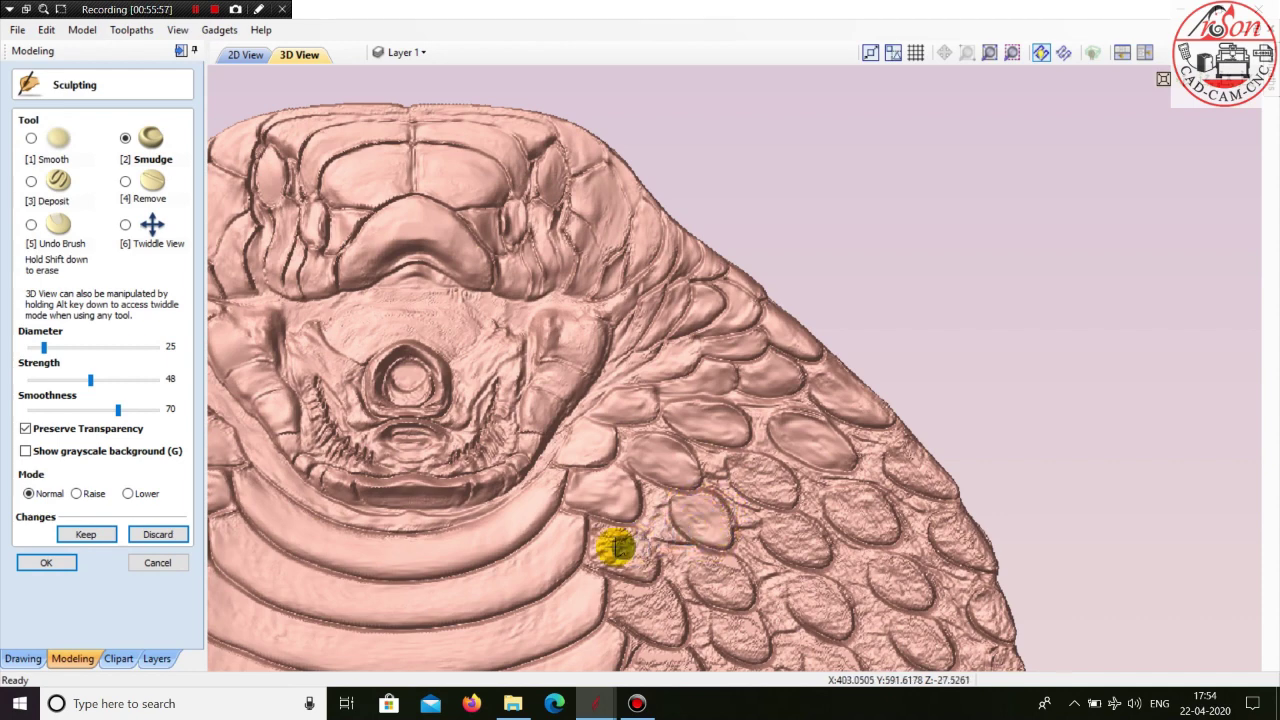
pyautogui.moveTo(597, 545)
pyautogui.mouseDown()
pyautogui.moveTo(640, 574)
pyautogui.moveTo(636, 550)
pyautogui.moveTo(600, 531)
pyautogui.moveTo(637, 539)
pyautogui.moveTo(609, 557)
pyautogui.moveTo(591, 523)
pyautogui.moveTo(611, 567)
pyautogui.moveTo(614, 551)
pyautogui.moveTo(647, 551)
pyautogui.mouseUp()
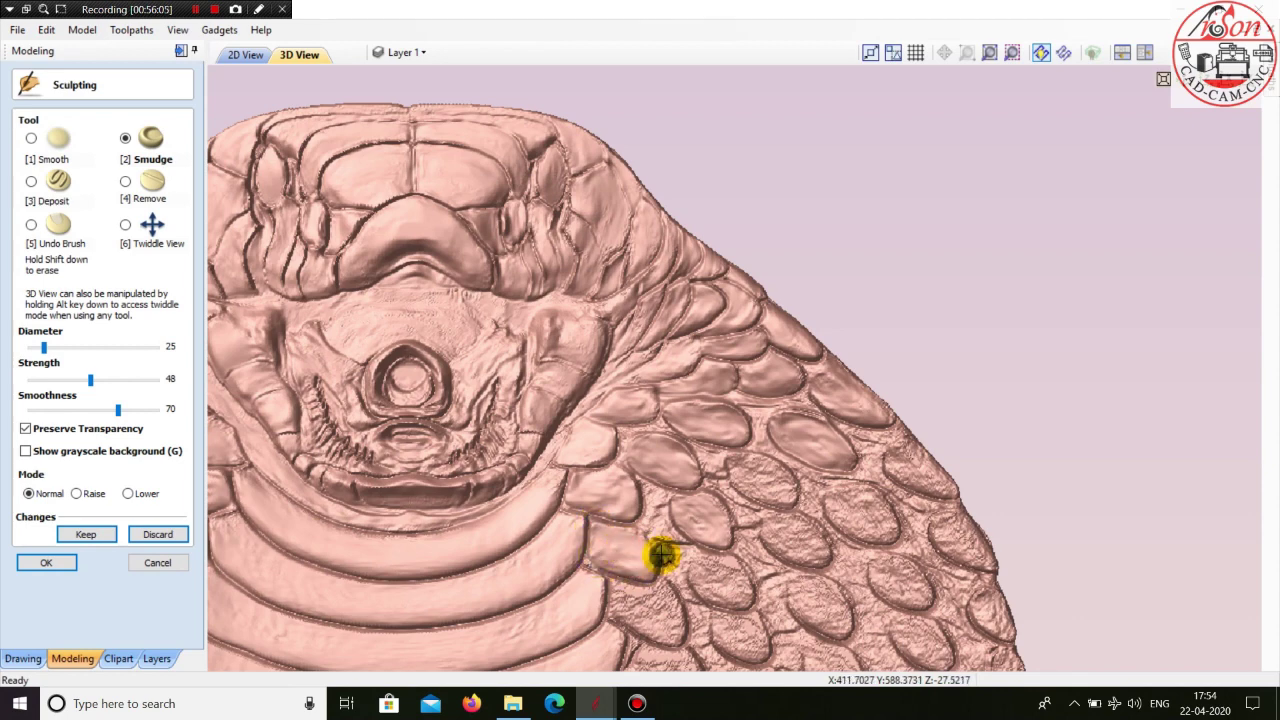
pyautogui.moveTo(689, 591)
pyautogui.mouseDown()
pyautogui.moveTo(734, 589)
pyautogui.moveTo(716, 558)
pyautogui.moveTo(746, 591)
pyautogui.moveTo(709, 568)
pyautogui.moveTo(700, 588)
pyautogui.moveTo(732, 597)
pyautogui.moveTo(725, 576)
pyautogui.mouseUp()
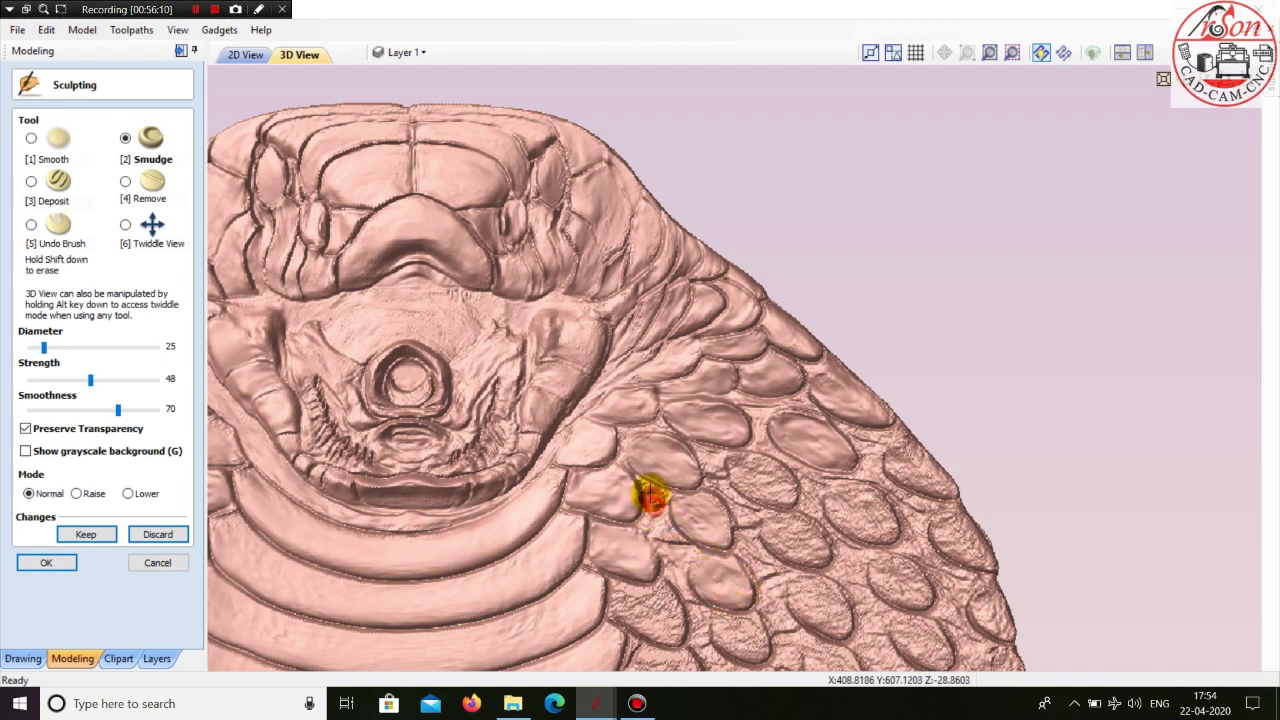
pyautogui.moveTo(635, 473)
pyautogui.mouseDown()
pyautogui.moveTo(709, 526)
pyautogui.moveTo(680, 514)
pyautogui.mouseUp()
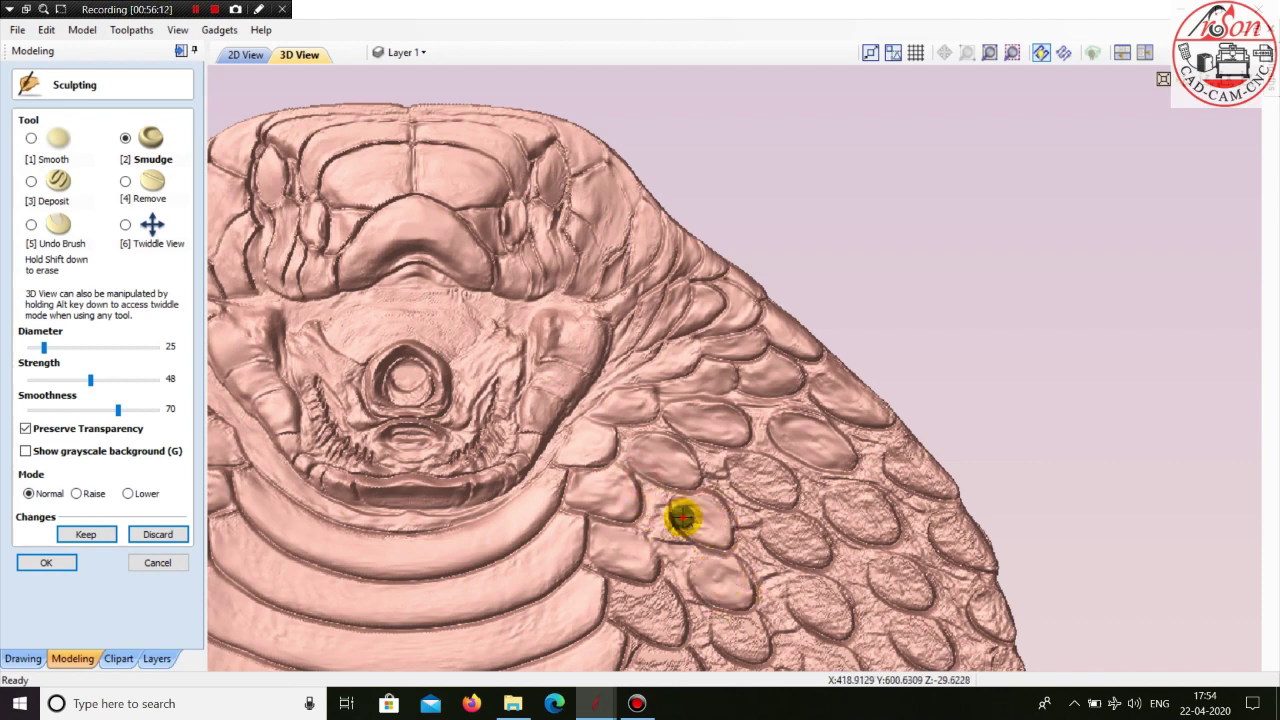
# - Smudge the next upper right hood scales out to the edge and the one beside the throat bands, then keep the changes and finish sculpting
pyautogui.moveTo(704, 458)
pyautogui.mouseDown()
pyautogui.moveTo(756, 506)
pyautogui.moveTo(734, 451)
pyautogui.moveTo(780, 489)
pyautogui.moveTo(749, 488)
pyautogui.moveTo(755, 470)
pyautogui.moveTo(838, 499)
pyautogui.moveTo(882, 537)
pyautogui.moveTo(829, 503)
pyautogui.moveTo(834, 491)
pyautogui.moveTo(887, 527)
pyautogui.moveTo(811, 474)
pyautogui.moveTo(820, 517)
pyautogui.moveTo(878, 549)
pyautogui.moveTo(869, 449)
pyautogui.moveTo(793, 407)
pyautogui.moveTo(883, 474)
pyautogui.moveTo(820, 463)
pyautogui.moveTo(905, 476)
pyautogui.moveTo(893, 443)
pyautogui.moveTo(914, 429)
pyautogui.moveTo(880, 383)
pyautogui.moveTo(905, 450)
pyautogui.moveTo(951, 489)
pyautogui.moveTo(907, 470)
pyautogui.moveTo(908, 508)
pyautogui.moveTo(771, 523)
pyautogui.moveTo(803, 540)
pyautogui.moveTo(766, 534)
pyautogui.moveTo(809, 557)
pyautogui.moveTo(820, 534)
pyautogui.mouseUp()
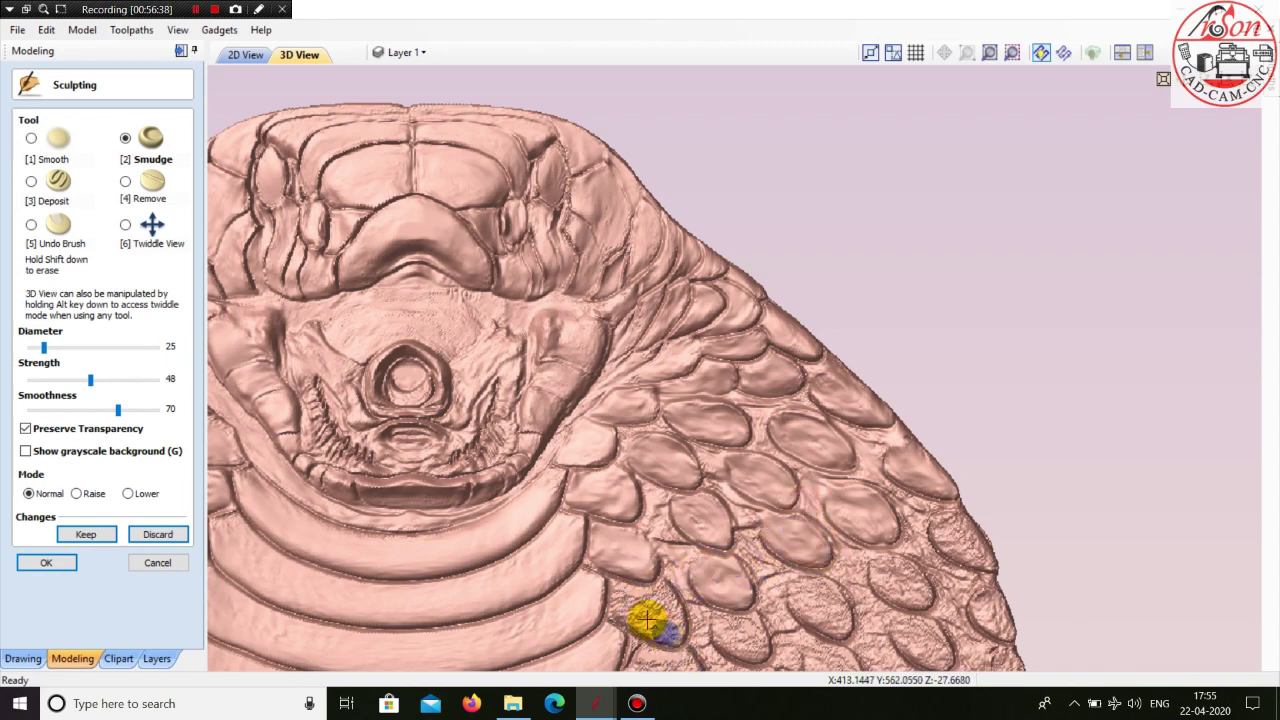
pyautogui.moveTo(626, 596)
pyautogui.mouseDown()
pyautogui.moveTo(666, 629)
pyautogui.moveTo(667, 594)
pyautogui.mouseUp()
pyautogui.moveTo(657, 606)
pyautogui.mouseDown()
pyautogui.moveTo(623, 594)
pyautogui.moveTo(651, 611)
pyautogui.moveTo(670, 573)
pyautogui.moveTo(691, 623)
pyautogui.moveTo(663, 626)
pyautogui.mouseUp()
pyautogui.click(85, 534)
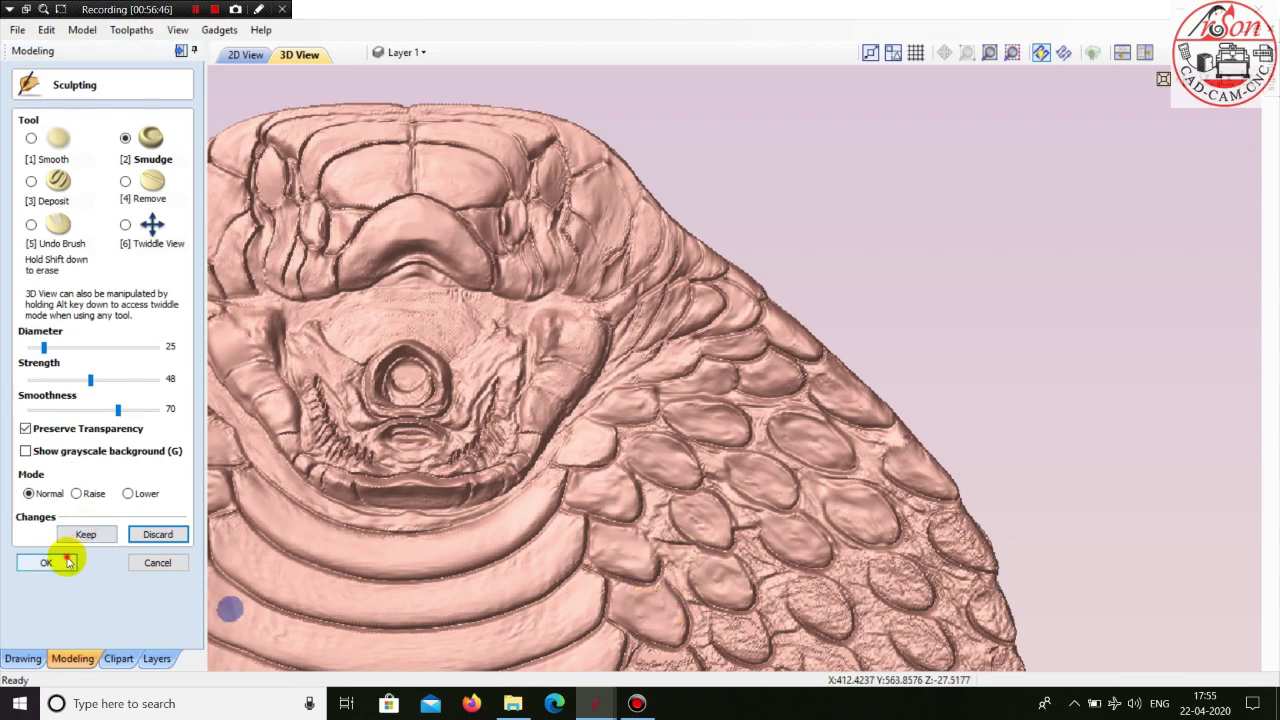
pyautogui.click(58, 560)
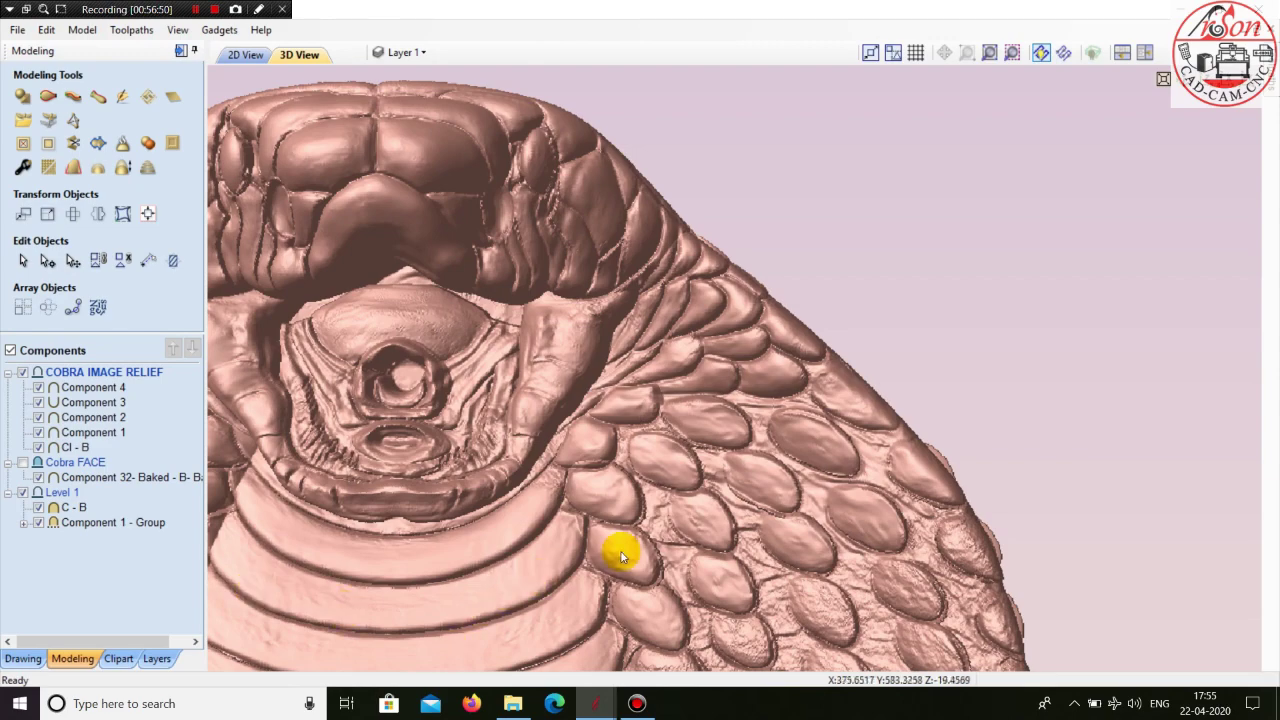
# - Examine the sculpted upper right hood from several angles and compare it with the left hood and the remaining rough scales
pyautogui.moveTo(497, 530); pyautogui.dragTo(543, 450)
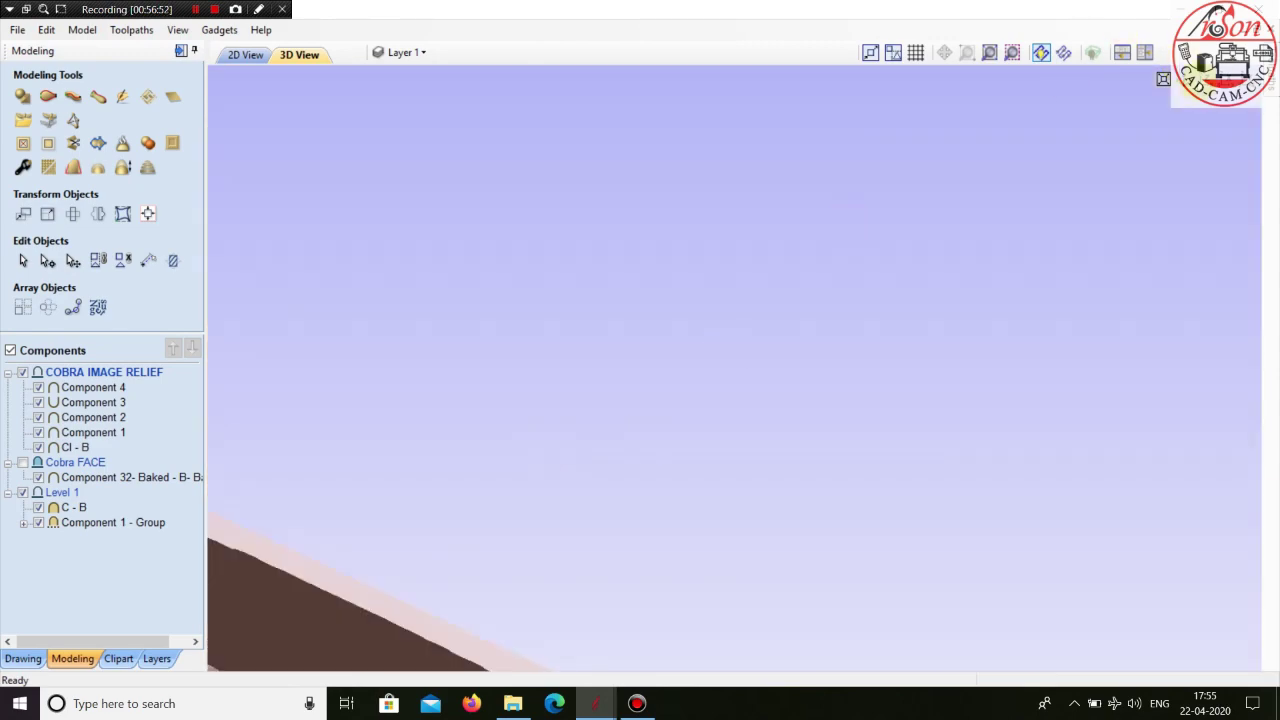
pyautogui.click(1197, 83)
pyautogui.scroll(4, 776, 225)
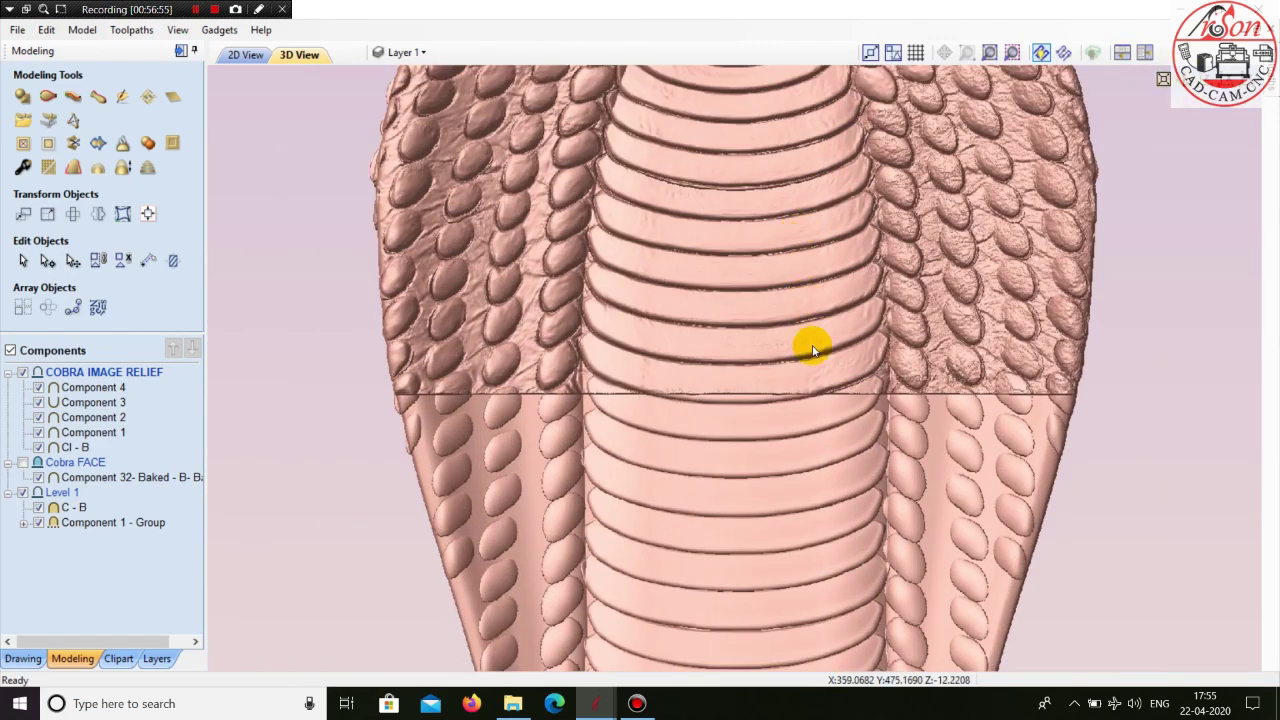
pyautogui.moveTo(813, 350); pyautogui.dragTo(780, 516, button='middle')
pyautogui.moveTo(853, 536); pyautogui.dragTo(994, 297)
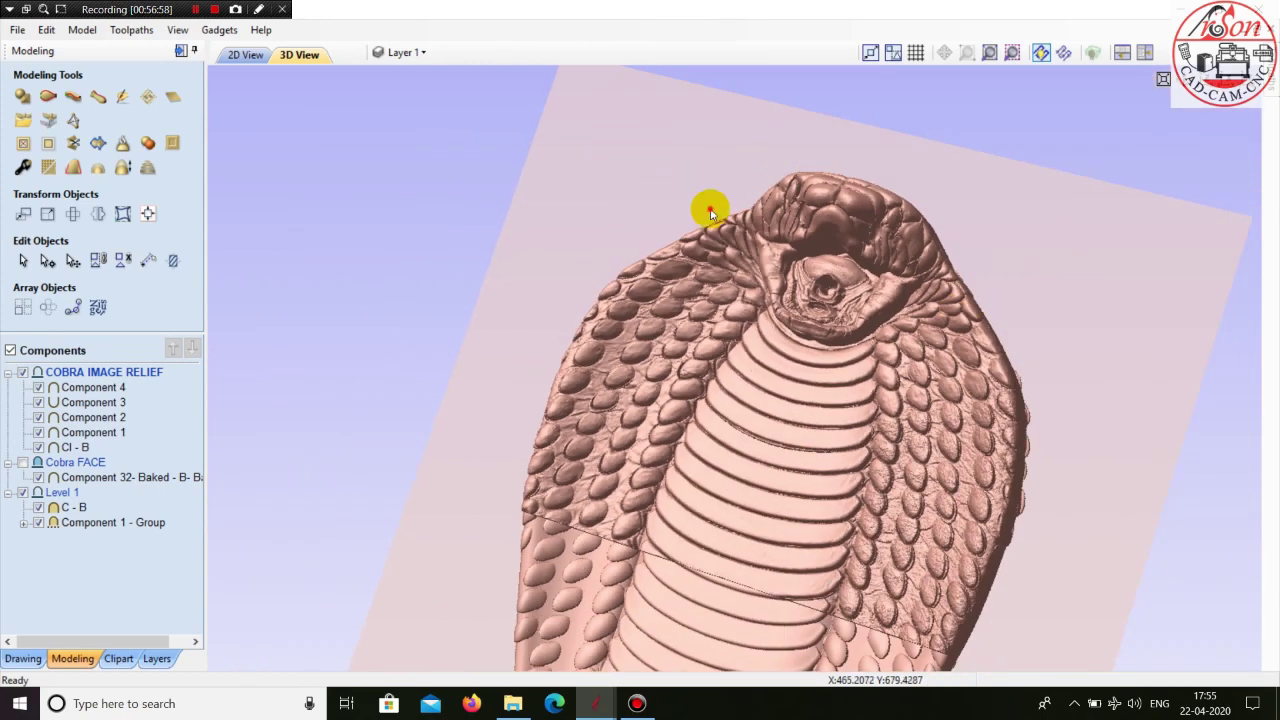
pyautogui.moveTo(710, 213); pyautogui.dragTo(963, 219)
pyautogui.moveTo(820, 286); pyautogui.dragTo(861, 347)
pyautogui.scroll(2, 861, 347)
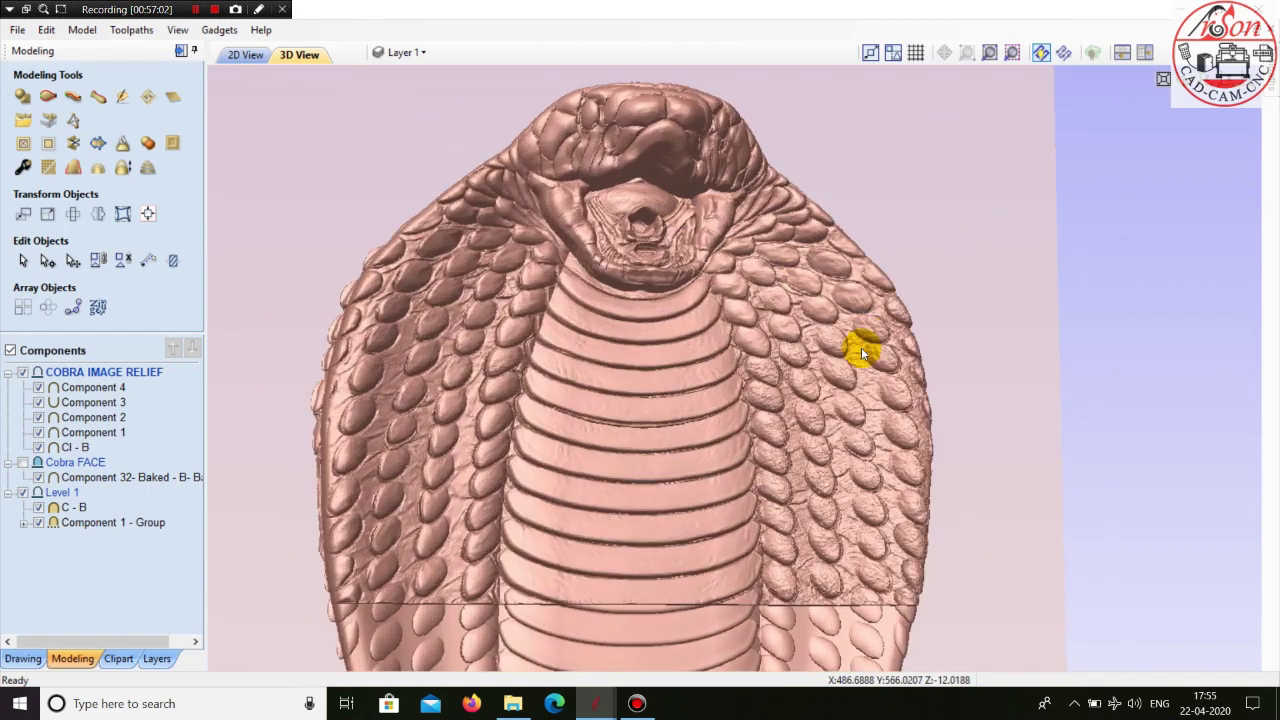
pyautogui.scroll(2, 866, 382)
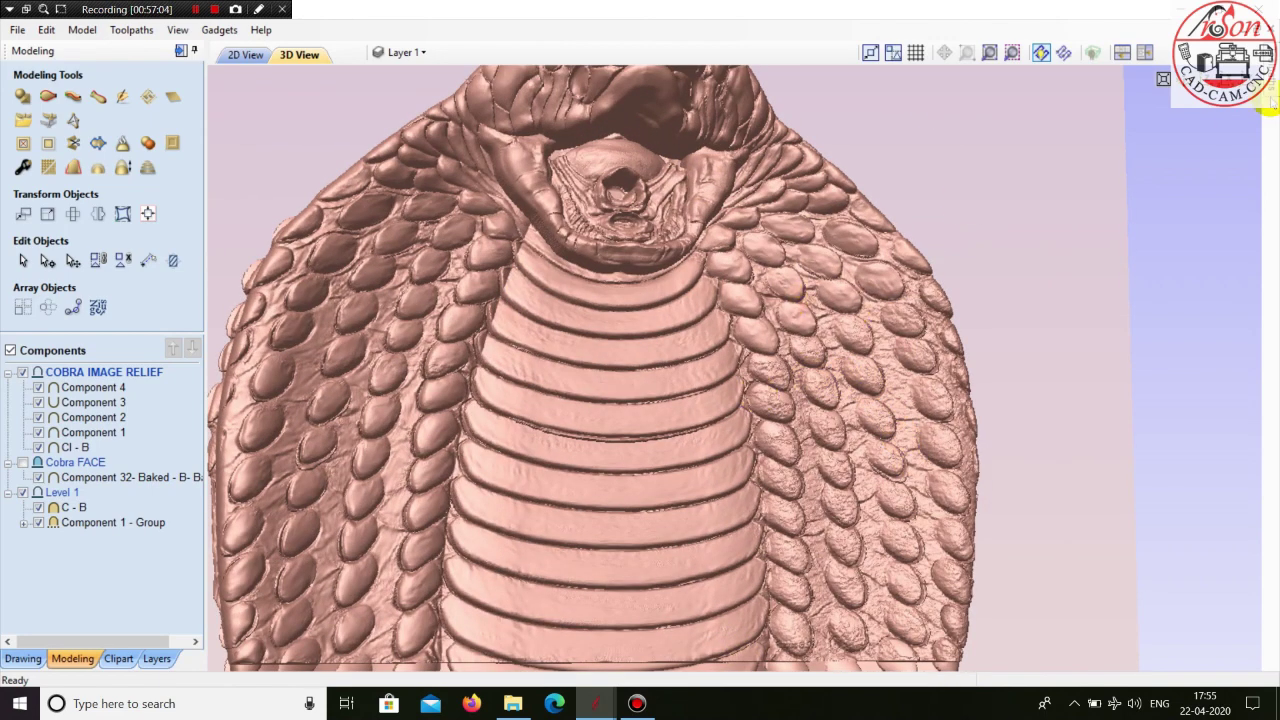
pyautogui.click(1190, 84)
pyautogui.moveTo(897, 329); pyautogui.dragTo(860, 402, button='middle')
pyautogui.scroll(4, 948, 337)
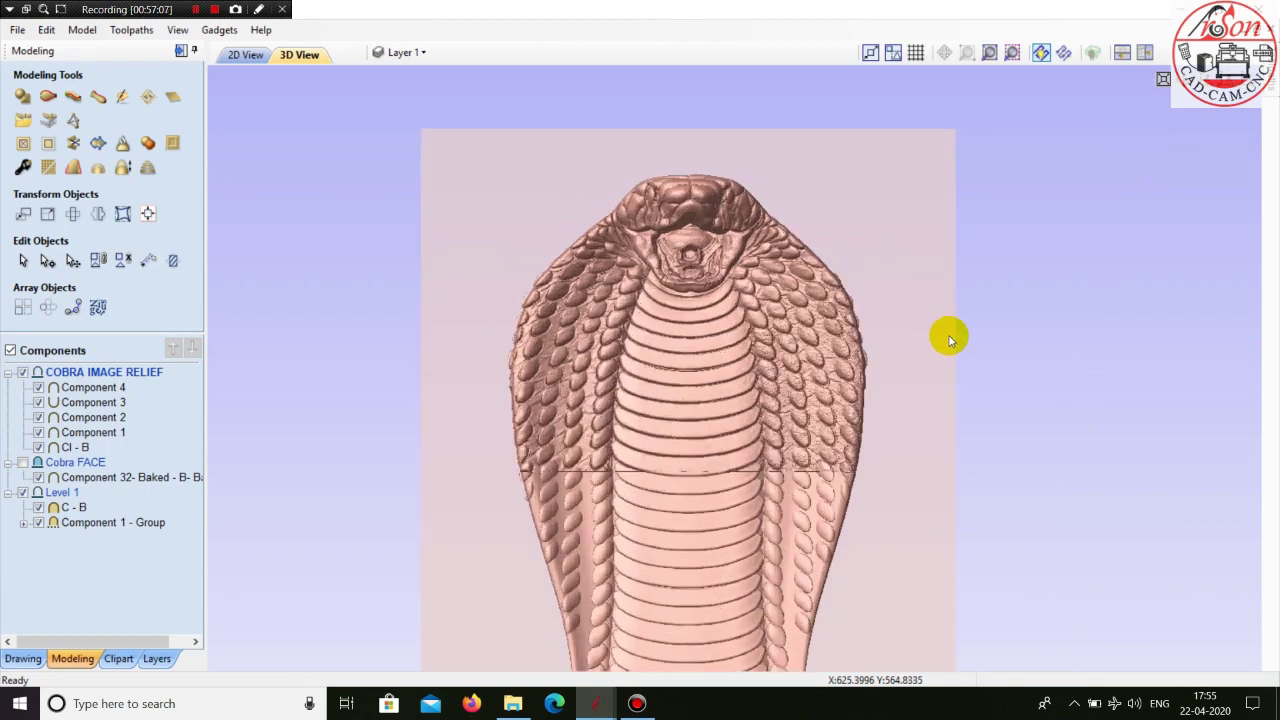
pyautogui.moveTo(918, 335); pyautogui.dragTo(871, 357, button='middle')
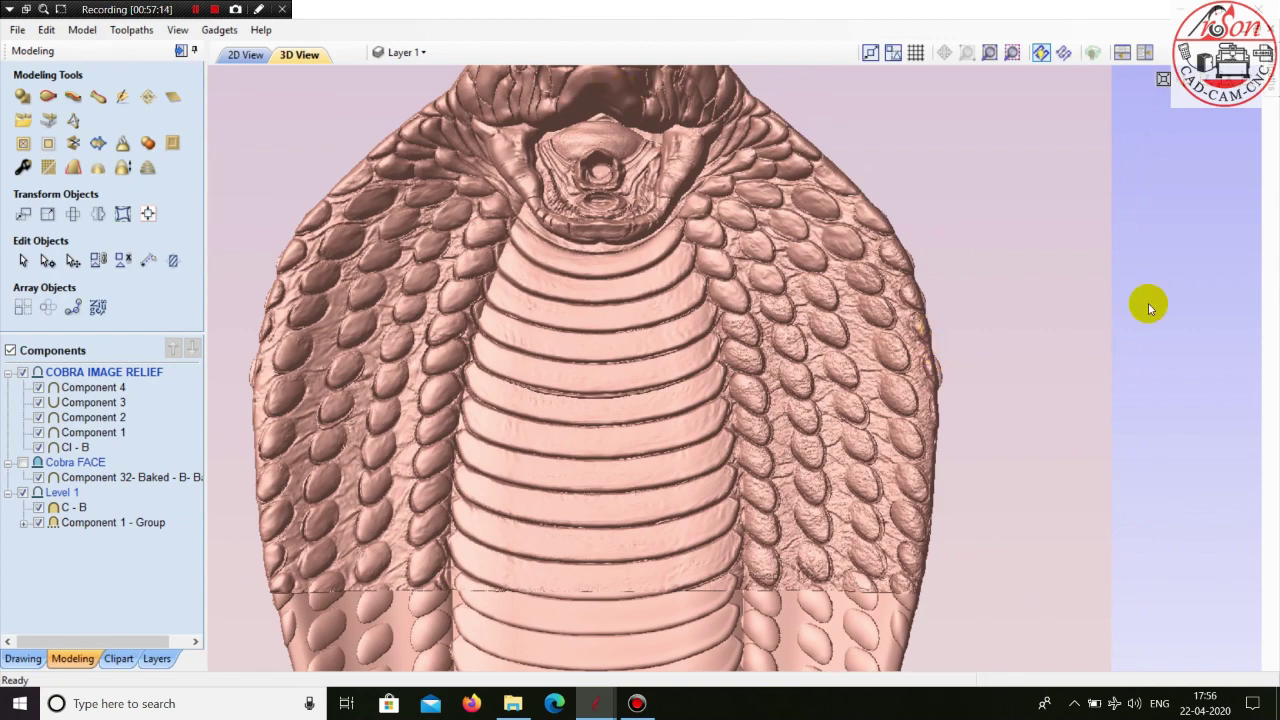
# - Sculpt component CI - B again, smudging the upper and middle throat bands with diameter 25, strength 48 and smoothness 70
pyautogui.scroll(2, 1199, 211)
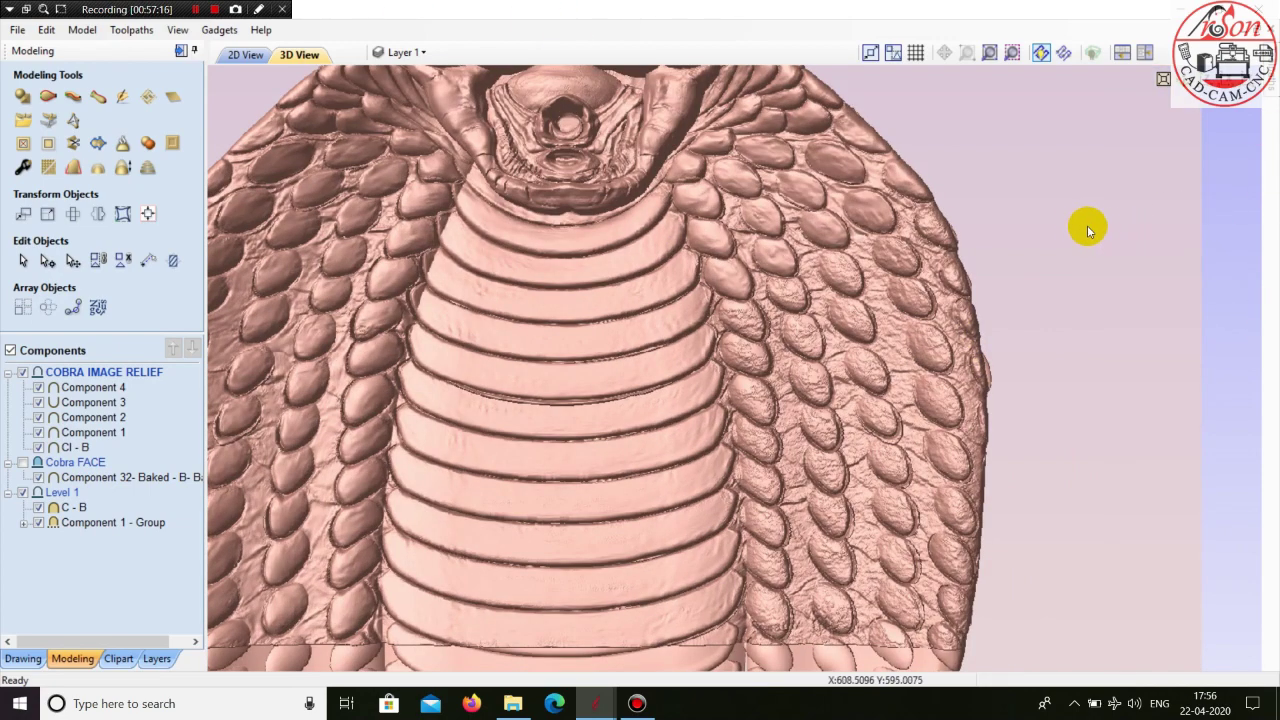
pyautogui.moveTo(1088, 227); pyautogui.dragTo(1046, 221, button='middle')
pyautogui.scroll(1, 1058, 224)
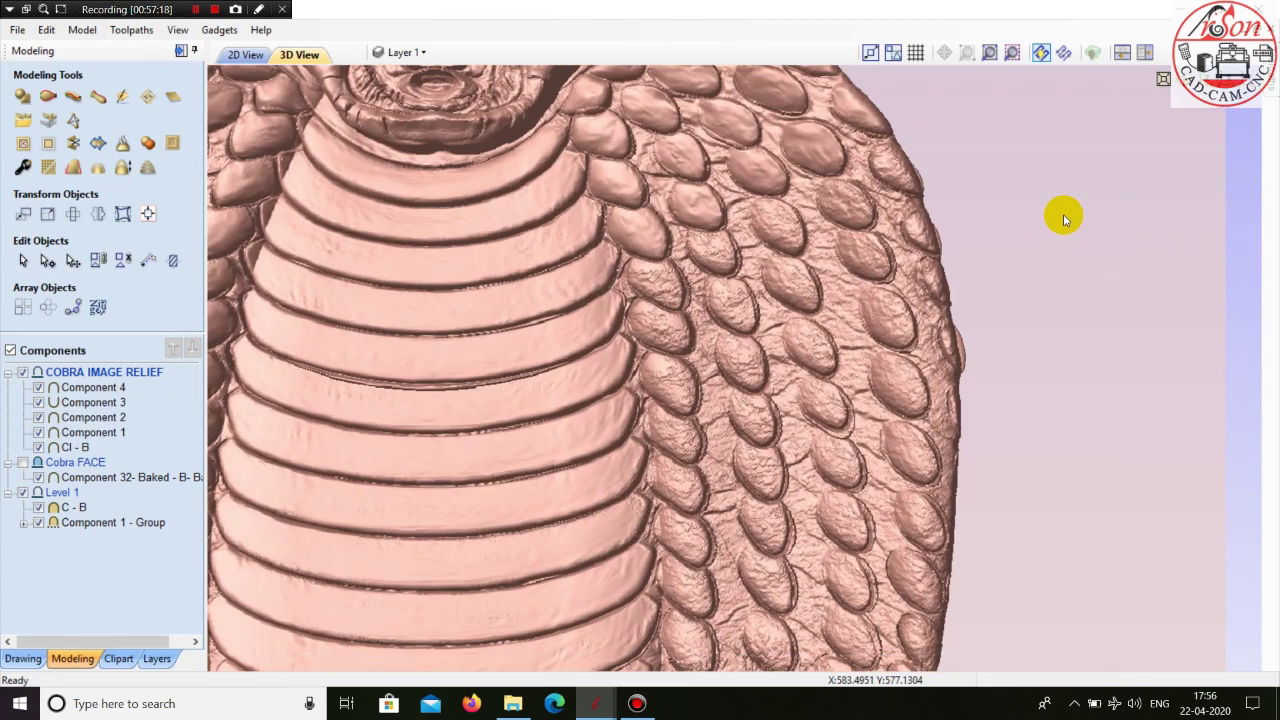
pyautogui.click(84, 448)
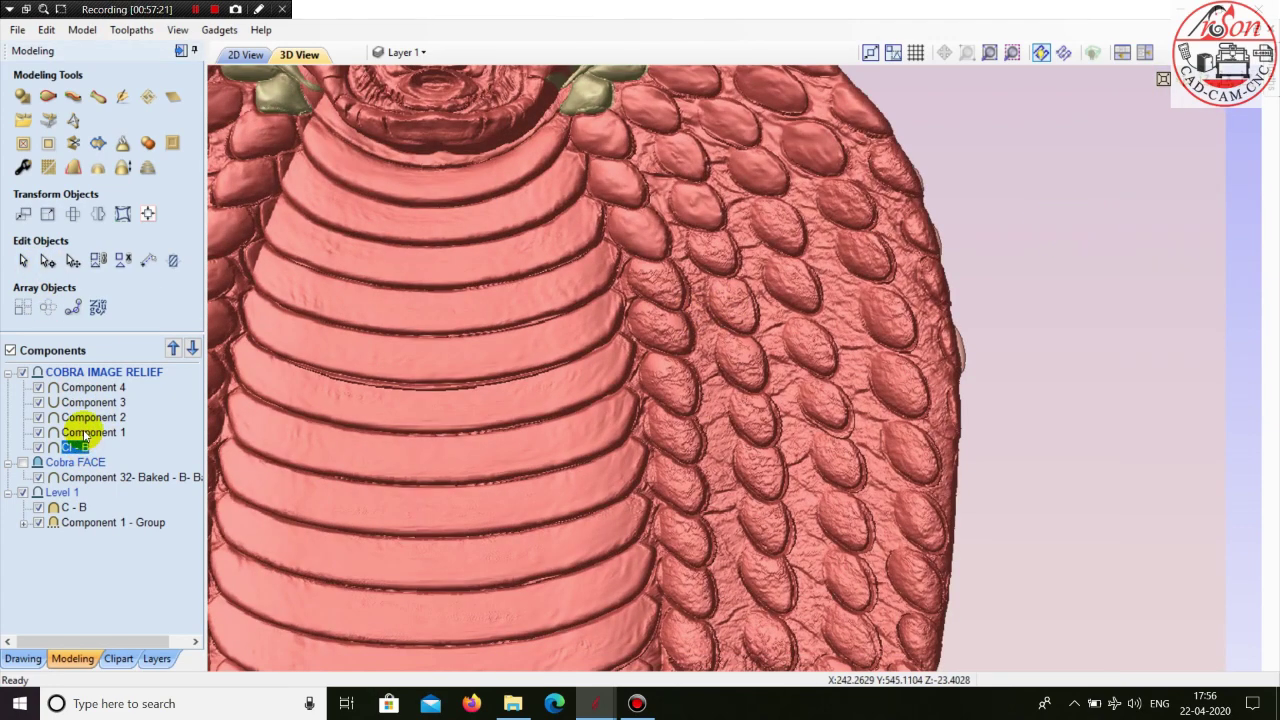
pyautogui.click(122, 100)
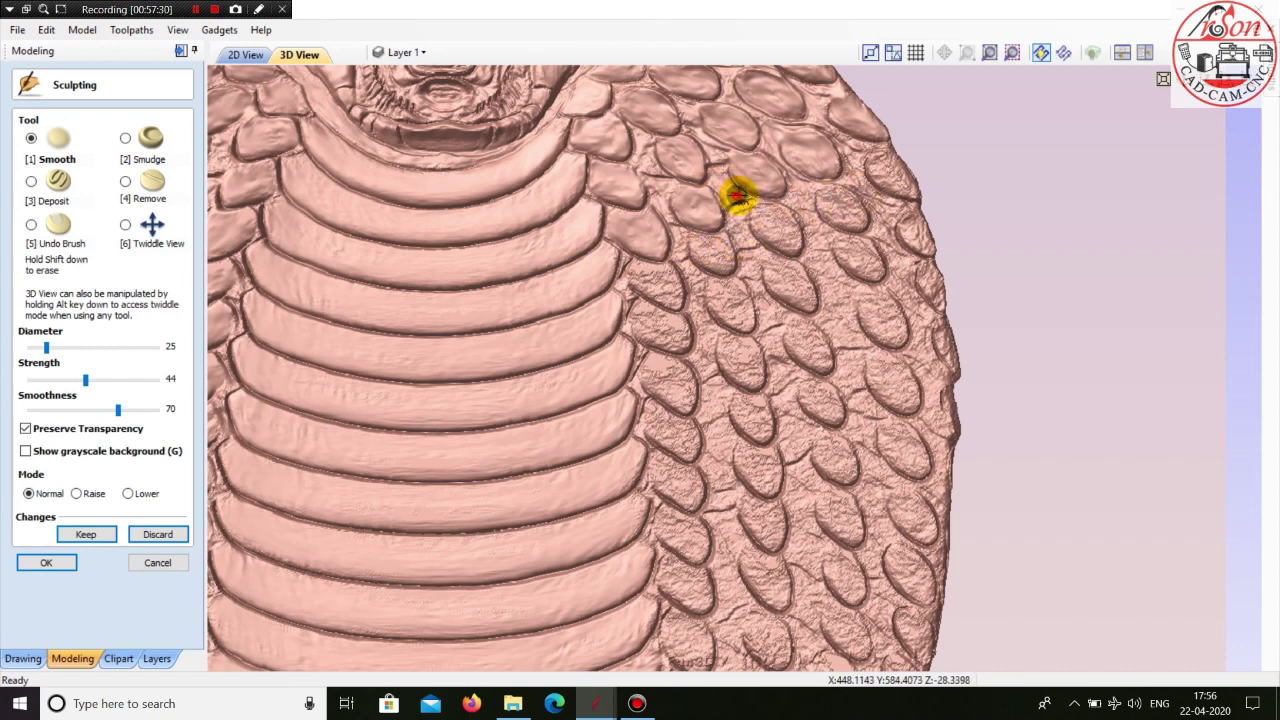
pyautogui.click(125, 138)
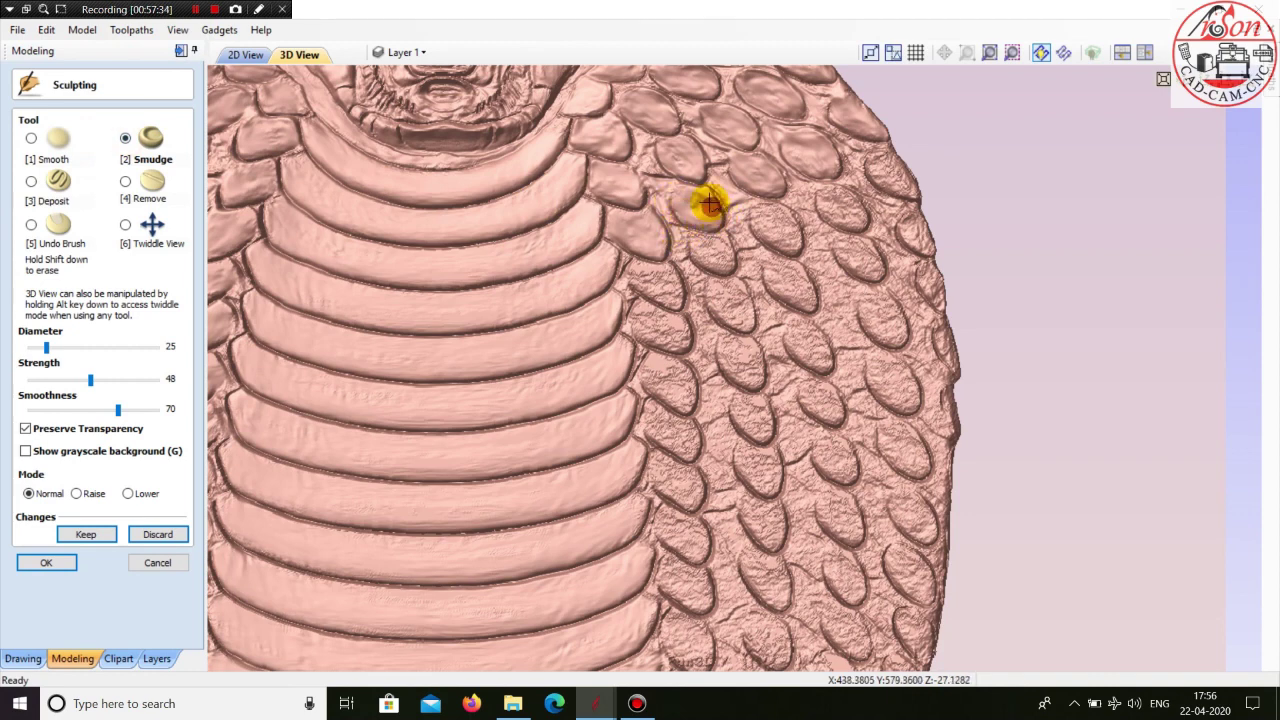
pyautogui.moveTo(656, 273)
pyautogui.mouseDown()
pyautogui.moveTo(626, 253)
pyautogui.moveTo(549, 309)
pyautogui.moveTo(471, 340)
pyautogui.moveTo(351, 334)
pyautogui.moveTo(275, 297)
pyautogui.mouseUp()
pyautogui.moveTo(446, 388)
pyautogui.mouseDown()
pyautogui.moveTo(284, 354)
pyautogui.moveTo(577, 393)
pyautogui.mouseUp()
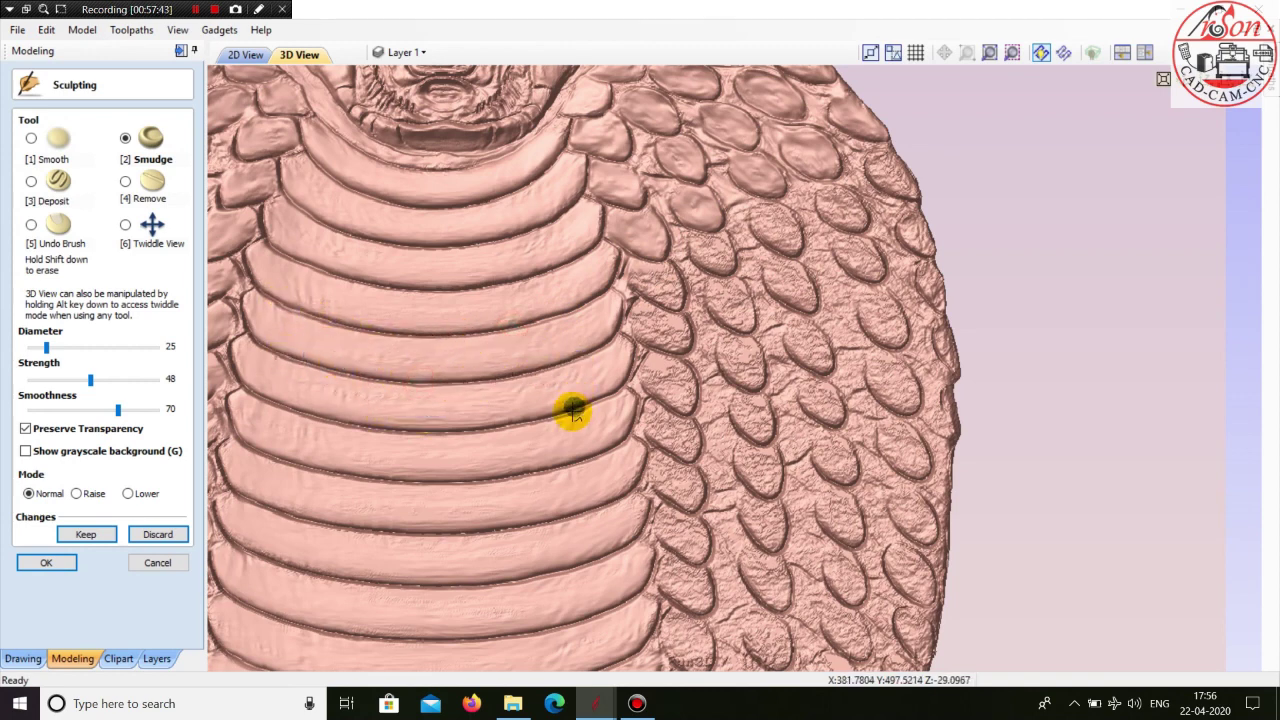
pyautogui.moveTo(451, 434); pyautogui.dragTo(343, 431)
# - Smudge the column of scales along the throat bands' right ends and the skin at its outer edge, with diameter 25
pyautogui.moveTo(640, 281)
pyautogui.mouseDown()
pyautogui.moveTo(686, 305)
pyautogui.moveTo(677, 286)
pyautogui.moveTo(646, 277)
pyautogui.moveTo(648, 316)
pyautogui.moveTo(674, 337)
pyautogui.moveTo(659, 315)
pyautogui.moveTo(673, 344)
pyautogui.moveTo(657, 349)
pyautogui.moveTo(663, 371)
pyautogui.moveTo(640, 370)
pyautogui.moveTo(690, 383)
pyautogui.moveTo(678, 410)
pyautogui.moveTo(651, 406)
pyautogui.moveTo(671, 442)
pyautogui.moveTo(666, 414)
pyautogui.moveTo(689, 437)
pyautogui.moveTo(693, 452)
pyautogui.moveTo(672, 468)
pyautogui.mouseUp()
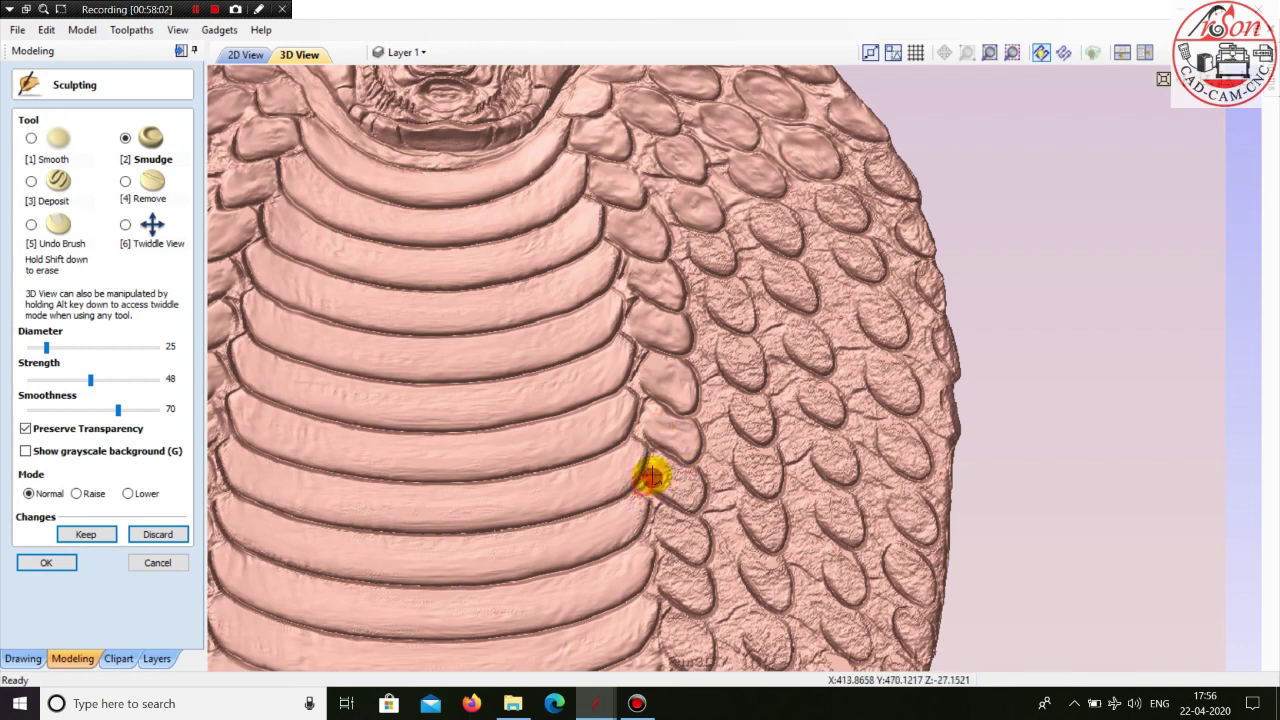
pyautogui.moveTo(651, 477)
pyautogui.mouseDown()
pyautogui.moveTo(692, 493)
pyautogui.moveTo(666, 486)
pyautogui.moveTo(660, 460)
pyautogui.moveTo(679, 483)
pyautogui.mouseUp()
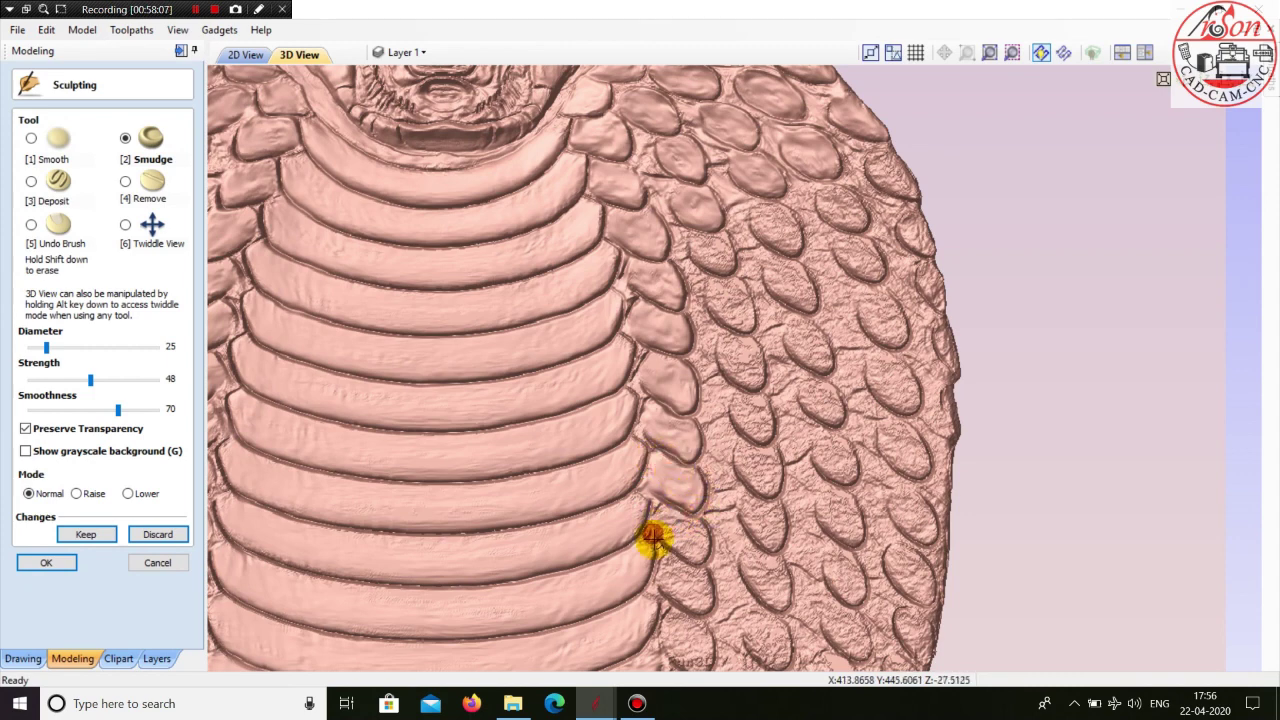
pyautogui.moveTo(652, 538)
pyautogui.mouseDown()
pyautogui.moveTo(654, 503)
pyautogui.moveTo(680, 537)
pyautogui.moveTo(694, 529)
pyautogui.moveTo(674, 549)
pyautogui.moveTo(689, 569)
pyautogui.moveTo(669, 563)
pyautogui.moveTo(702, 603)
pyautogui.moveTo(660, 551)
pyautogui.moveTo(686, 657)
pyautogui.moveTo(699, 626)
pyautogui.moveTo(700, 666)
pyautogui.moveTo(686, 625)
pyautogui.moveTo(658, 628)
pyautogui.moveTo(710, 625)
pyautogui.mouseUp()
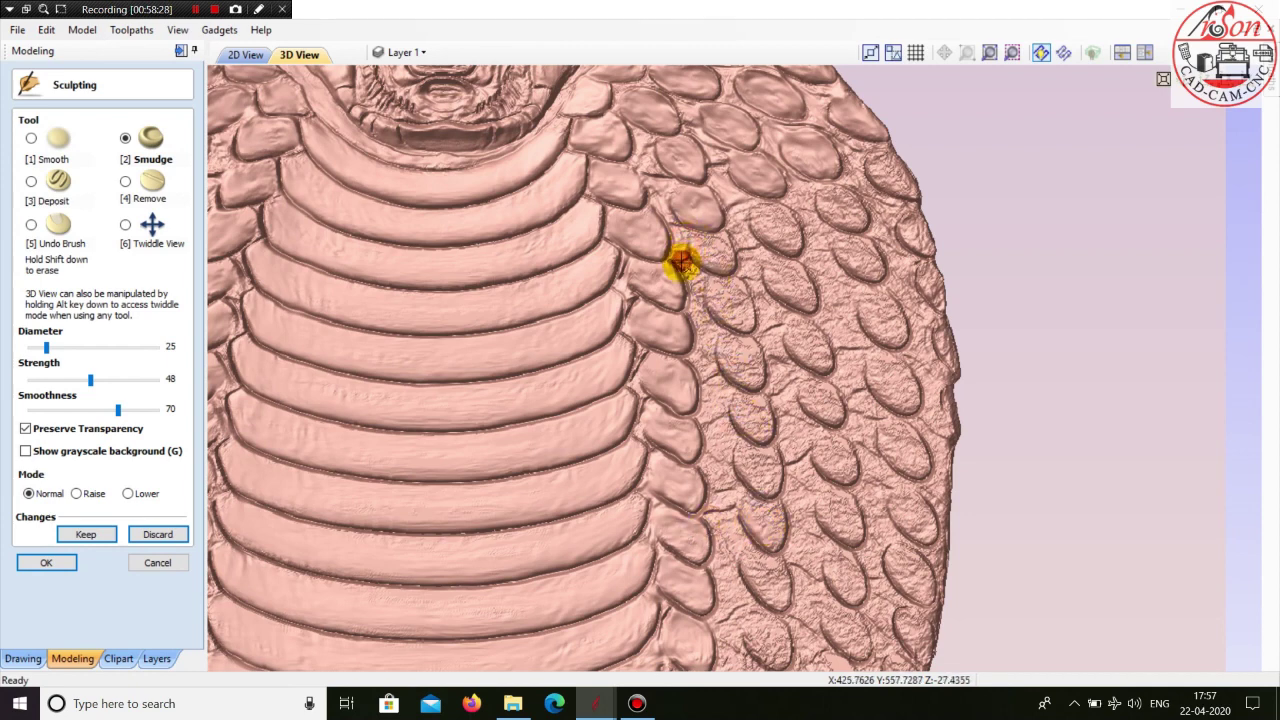
pyautogui.moveTo(681, 262); pyautogui.dragTo(694, 307)
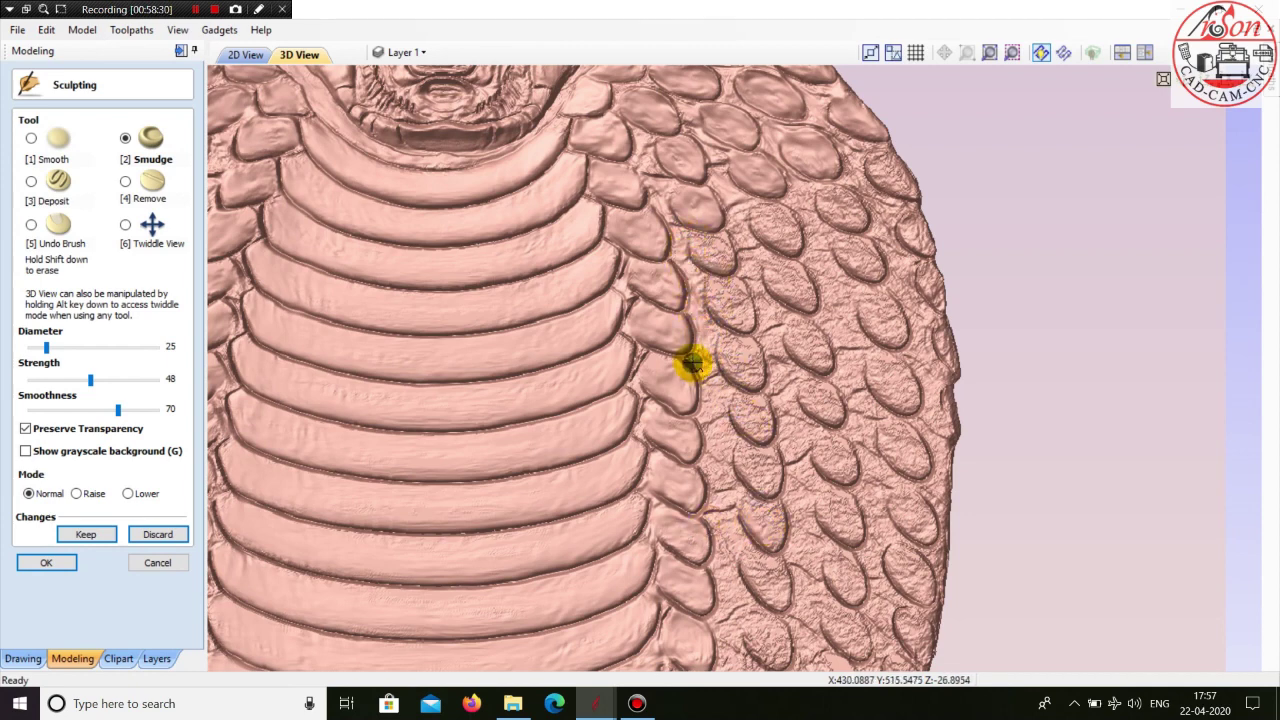
pyautogui.moveTo(694, 363); pyautogui.dragTo(712, 345)
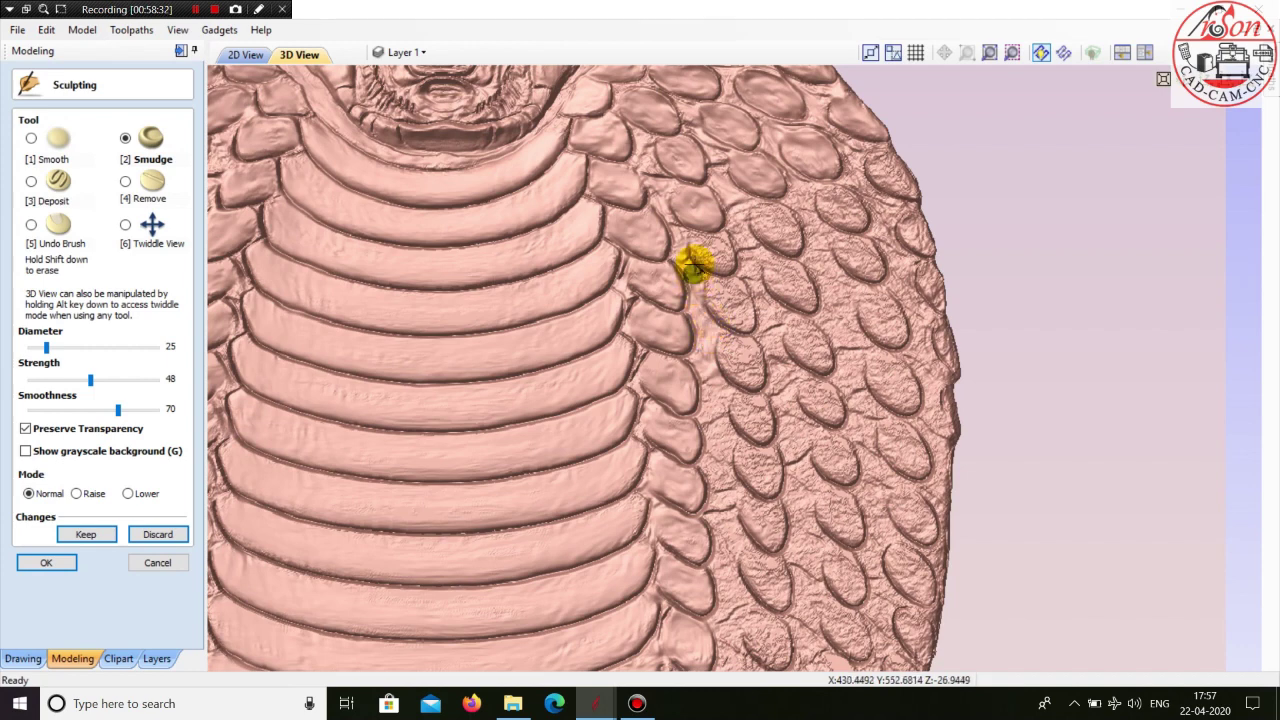
# - Smudge the inner right hood scale columns and the middle rows out to the hood edge, raising the brush diameter to 39
pyautogui.moveTo(700, 246)
pyautogui.mouseDown()
pyautogui.moveTo(743, 234)
pyautogui.moveTo(757, 246)
pyautogui.moveTo(788, 222)
pyautogui.moveTo(770, 226)
pyautogui.moveTo(810, 233)
pyautogui.moveTo(766, 246)
pyautogui.moveTo(749, 277)
pyautogui.moveTo(800, 320)
pyautogui.moveTo(812, 264)
pyautogui.moveTo(810, 300)
pyautogui.moveTo(781, 268)
pyautogui.moveTo(792, 291)
pyautogui.moveTo(735, 318)
pyautogui.moveTo(727, 280)
pyautogui.moveTo(757, 426)
pyautogui.moveTo(753, 401)
pyautogui.moveTo(714, 434)
pyautogui.moveTo(711, 471)
pyautogui.moveTo(748, 460)
pyautogui.moveTo(769, 474)
pyautogui.moveTo(756, 500)
pyautogui.moveTo(709, 523)
pyautogui.moveTo(731, 603)
pyautogui.moveTo(750, 560)
pyautogui.moveTo(777, 599)
pyautogui.moveTo(757, 514)
pyautogui.moveTo(791, 523)
pyautogui.moveTo(777, 409)
pyautogui.moveTo(800, 417)
pyautogui.moveTo(775, 352)
pyautogui.moveTo(814, 349)
pyautogui.moveTo(823, 297)
pyautogui.moveTo(858, 333)
pyautogui.moveTo(840, 286)
pyautogui.moveTo(806, 283)
pyautogui.mouseUp()
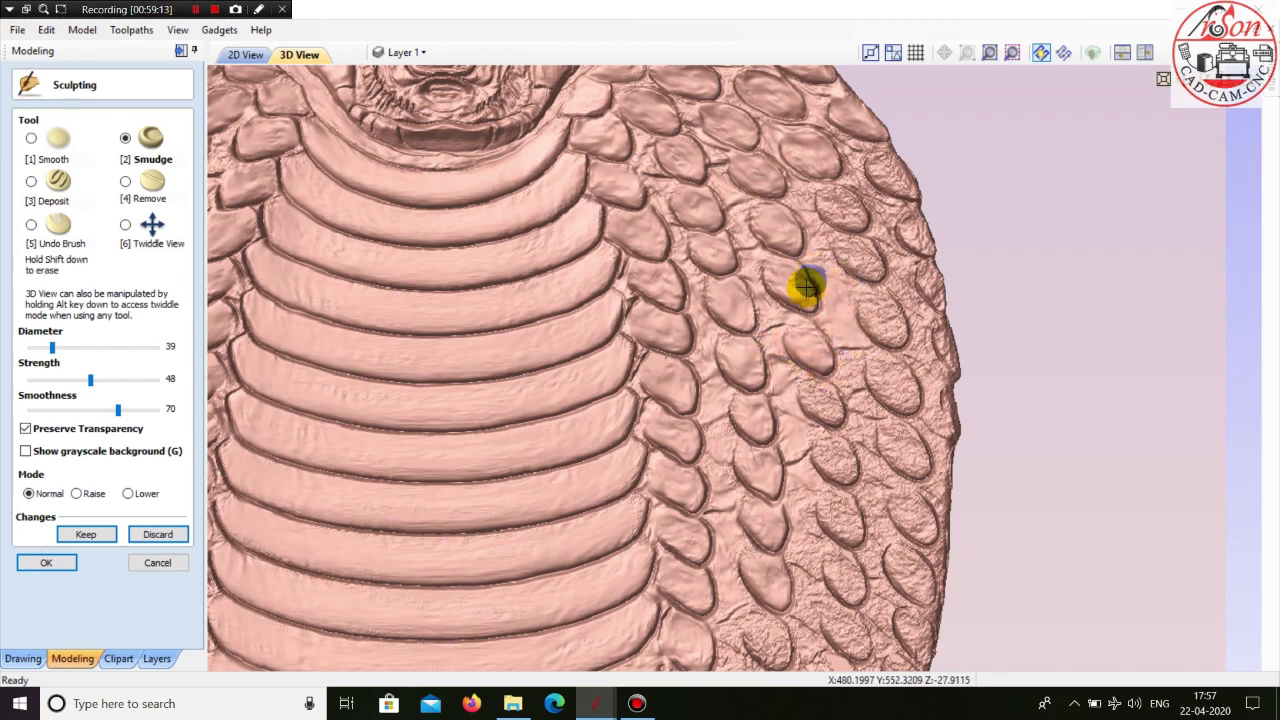
pyautogui.moveTo(848, 217)
pyautogui.mouseDown()
pyautogui.moveTo(846, 194)
pyautogui.moveTo(854, 220)
pyautogui.moveTo(834, 216)
pyautogui.moveTo(870, 263)
pyautogui.moveTo(846, 248)
pyautogui.moveTo(872, 273)
pyautogui.moveTo(880, 333)
pyautogui.moveTo(871, 286)
pyautogui.moveTo(829, 257)
pyautogui.moveTo(855, 241)
pyautogui.moveTo(846, 151)
pyautogui.moveTo(886, 177)
pyautogui.moveTo(860, 150)
pyautogui.moveTo(886, 223)
pyautogui.moveTo(886, 163)
pyautogui.moveTo(877, 206)
pyautogui.moveTo(888, 222)
pyautogui.moveTo(920, 217)
pyautogui.moveTo(926, 248)
pyautogui.moveTo(903, 268)
pyautogui.moveTo(926, 288)
pyautogui.moveTo(929, 277)
pyautogui.moveTo(920, 303)
pyautogui.moveTo(911, 291)
pyautogui.mouseUp()
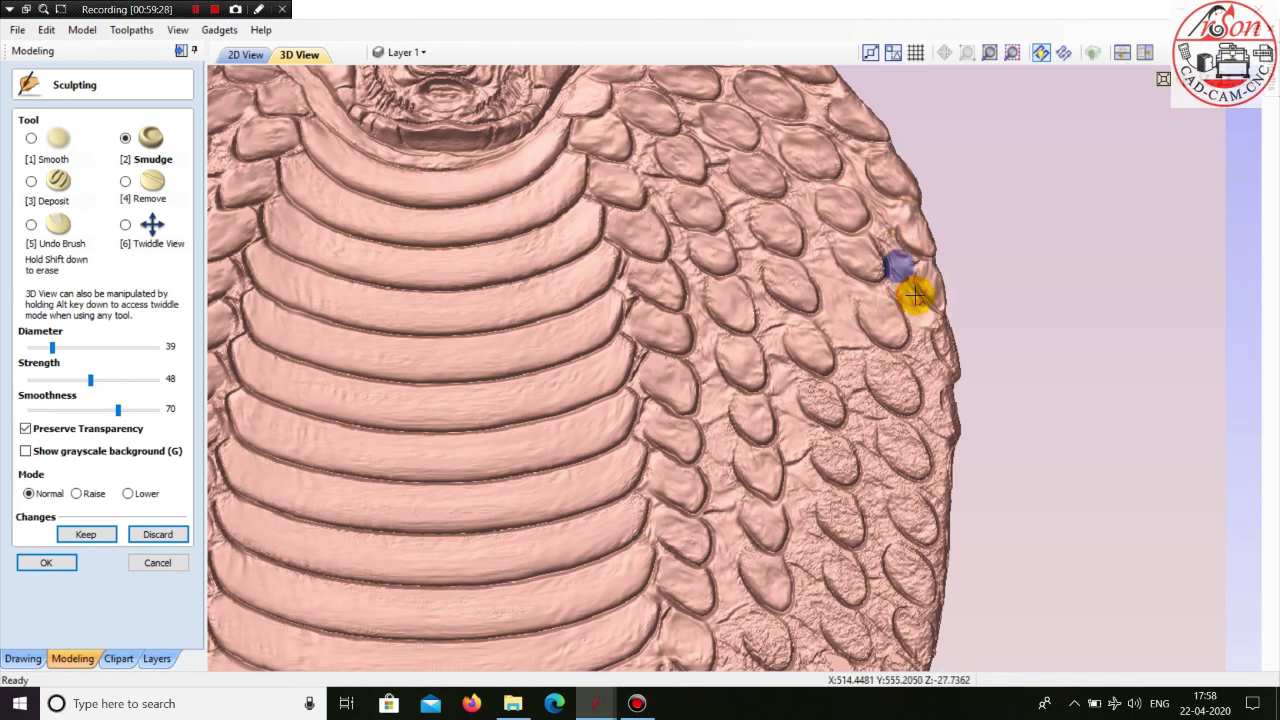
pyautogui.moveTo(937, 340)
pyautogui.mouseDown()
pyautogui.moveTo(960, 358)
pyautogui.moveTo(917, 337)
pyautogui.moveTo(903, 389)
pyautogui.moveTo(889, 386)
pyautogui.moveTo(905, 390)
pyautogui.moveTo(817, 389)
pyautogui.moveTo(823, 414)
pyautogui.moveTo(849, 374)
pyautogui.moveTo(873, 430)
pyautogui.moveTo(846, 374)
pyautogui.mouseUp()
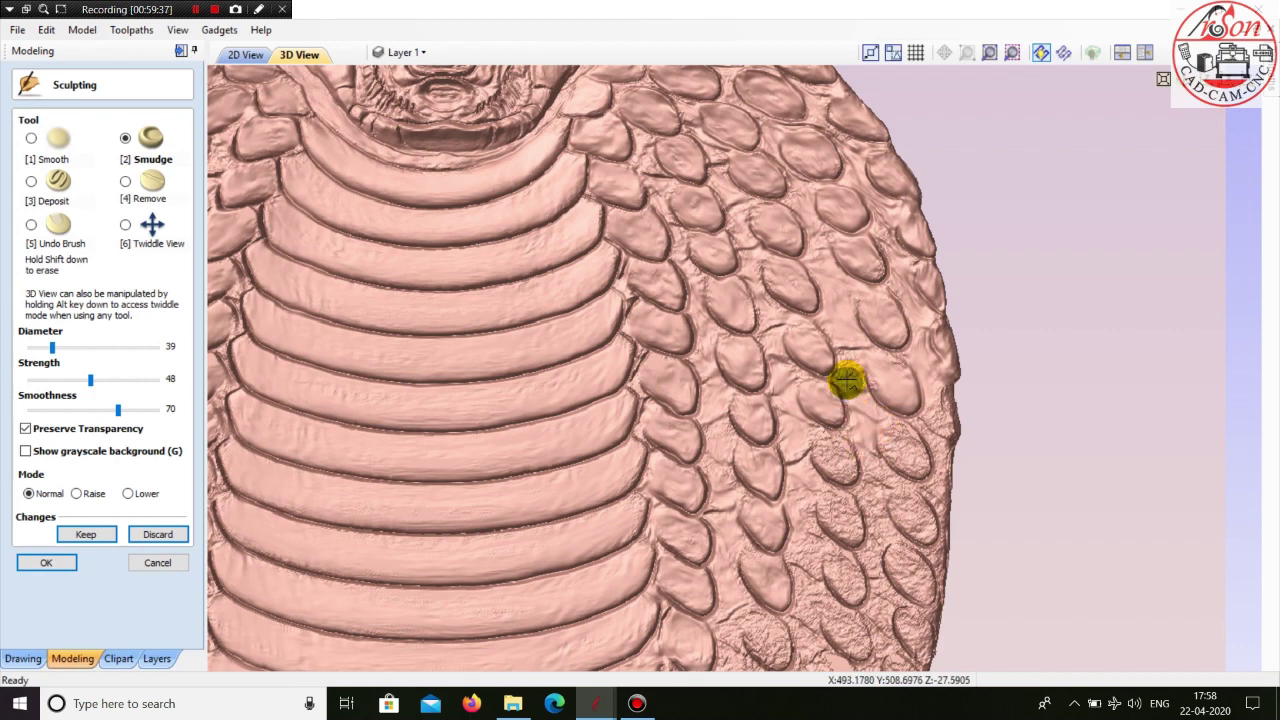
# - Smudge the lower right hood scales and the skin between them with diameter 39 and strength 48, then keep the changes
pyautogui.moveTo(826, 437)
pyautogui.mouseDown()
pyautogui.moveTo(849, 466)
pyautogui.moveTo(837, 474)
pyautogui.moveTo(823, 455)
pyautogui.mouseUp()
pyautogui.moveTo(837, 506)
pyautogui.mouseDown()
pyautogui.moveTo(849, 529)
pyautogui.moveTo(829, 500)
pyautogui.moveTo(849, 509)
pyautogui.moveTo(872, 482)
pyautogui.moveTo(920, 469)
pyautogui.moveTo(893, 436)
pyautogui.moveTo(921, 423)
pyautogui.moveTo(939, 484)
pyautogui.moveTo(951, 414)
pyautogui.moveTo(914, 517)
pyautogui.moveTo(925, 515)
pyautogui.moveTo(934, 557)
pyautogui.moveTo(900, 534)
pyautogui.moveTo(874, 550)
pyautogui.moveTo(863, 520)
pyautogui.moveTo(847, 590)
pyautogui.moveTo(857, 569)
pyautogui.moveTo(810, 622)
pyautogui.moveTo(820, 597)
pyautogui.moveTo(843, 634)
pyautogui.moveTo(857, 623)
pyautogui.moveTo(880, 646)
pyautogui.moveTo(893, 578)
pyautogui.moveTo(922, 588)
pyautogui.mouseUp()
pyautogui.moveTo(902, 563)
pyautogui.mouseDown()
pyautogui.moveTo(932, 598)
pyautogui.moveTo(899, 627)
pyautogui.mouseUp()
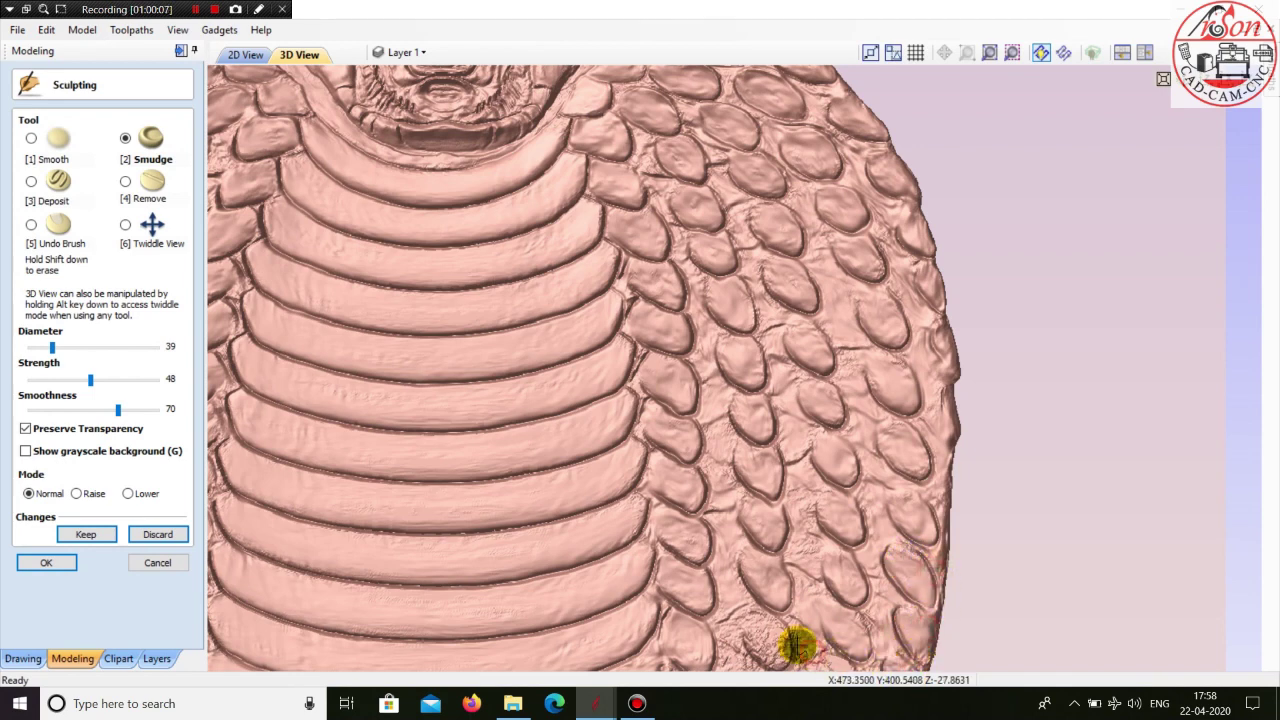
pyautogui.moveTo(790, 638)
pyautogui.mouseDown()
pyautogui.moveTo(754, 617)
pyautogui.moveTo(766, 657)
pyautogui.moveTo(743, 614)
pyautogui.moveTo(738, 668)
pyautogui.moveTo(775, 632)
pyautogui.mouseUp()
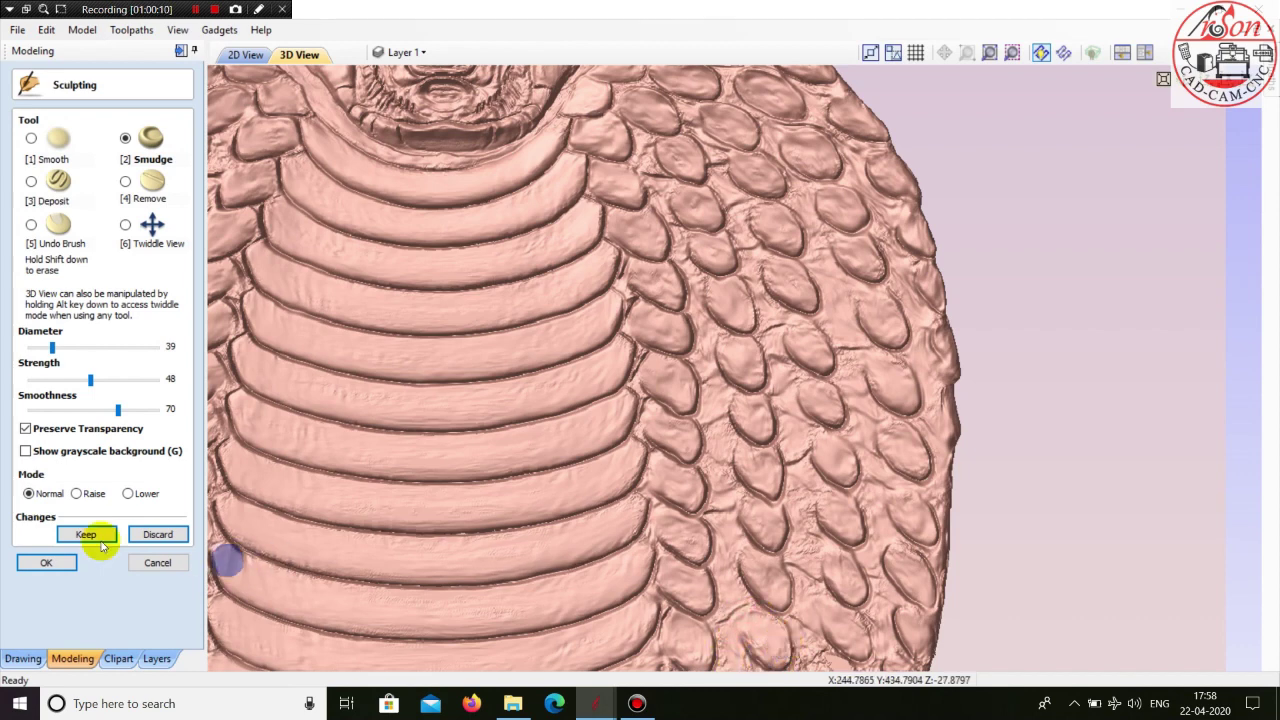
pyautogui.click(72, 533)
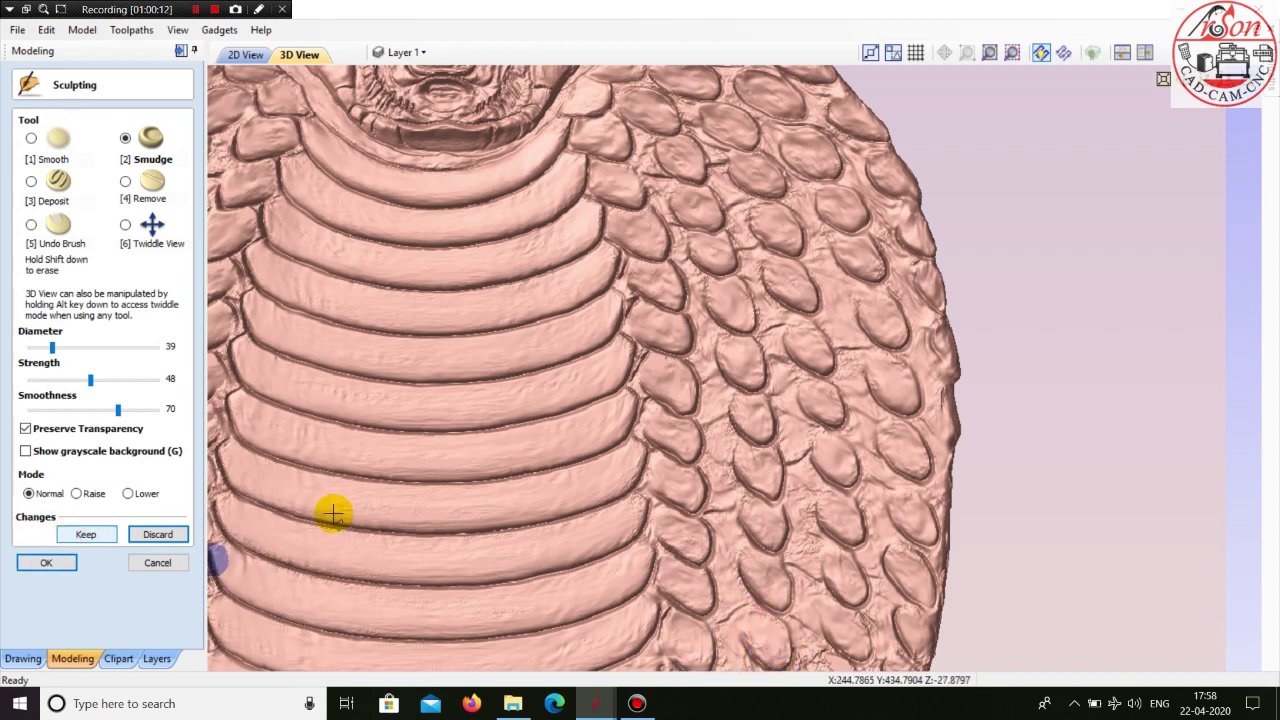
# - Finish sculpting and inspect the lower right hood near the seam with the lower body
pyautogui.click(129, 227)
pyautogui.moveTo(650, 434); pyautogui.dragTo(664, 405)
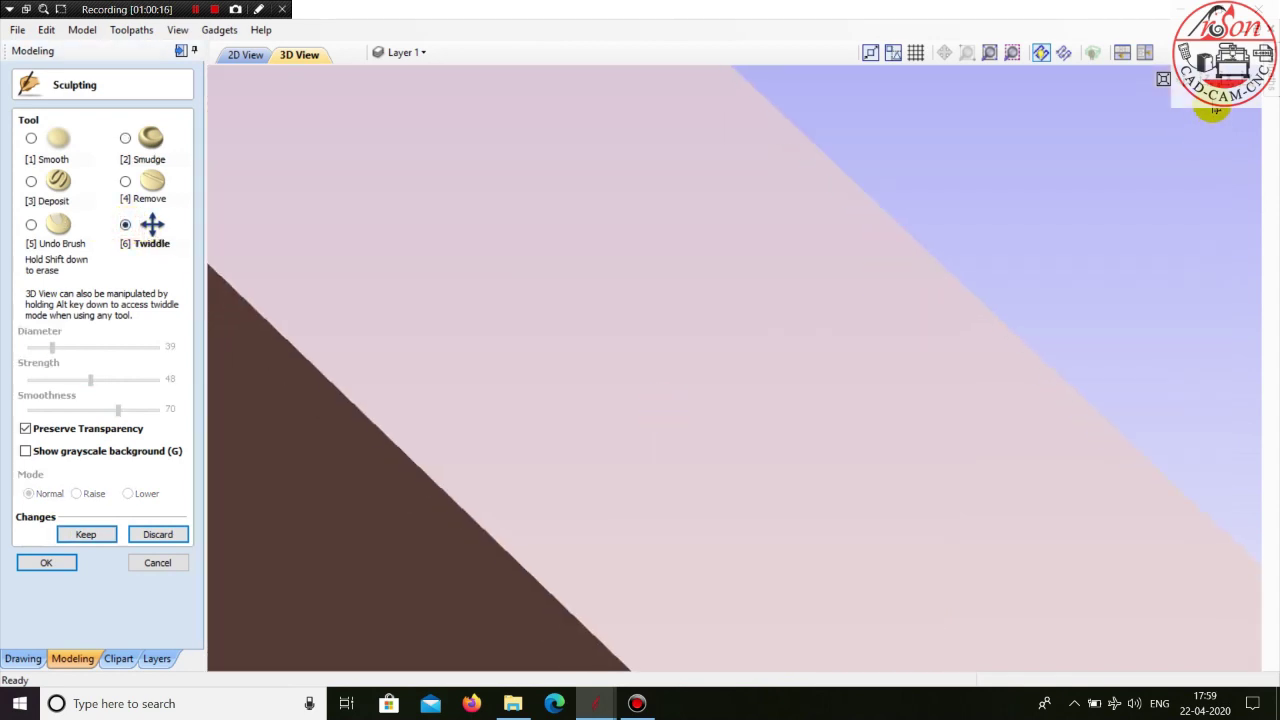
pyautogui.click(55, 561)
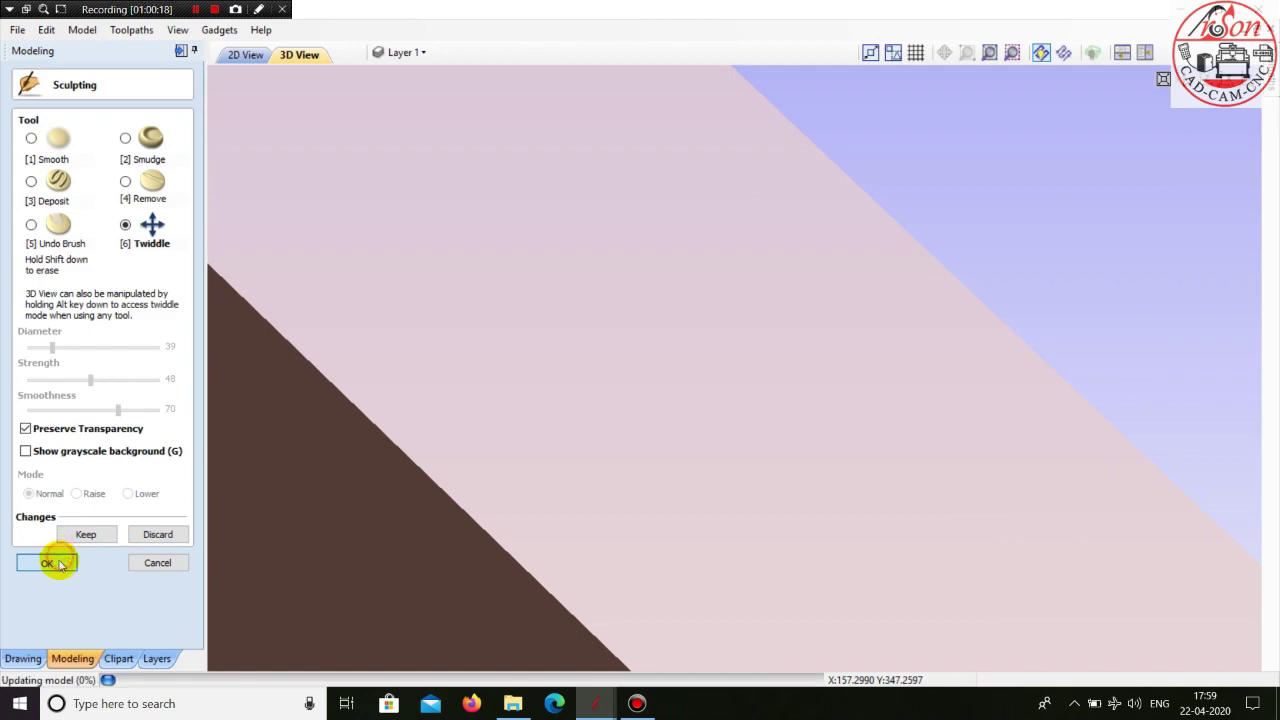
pyautogui.click(1164, 79)
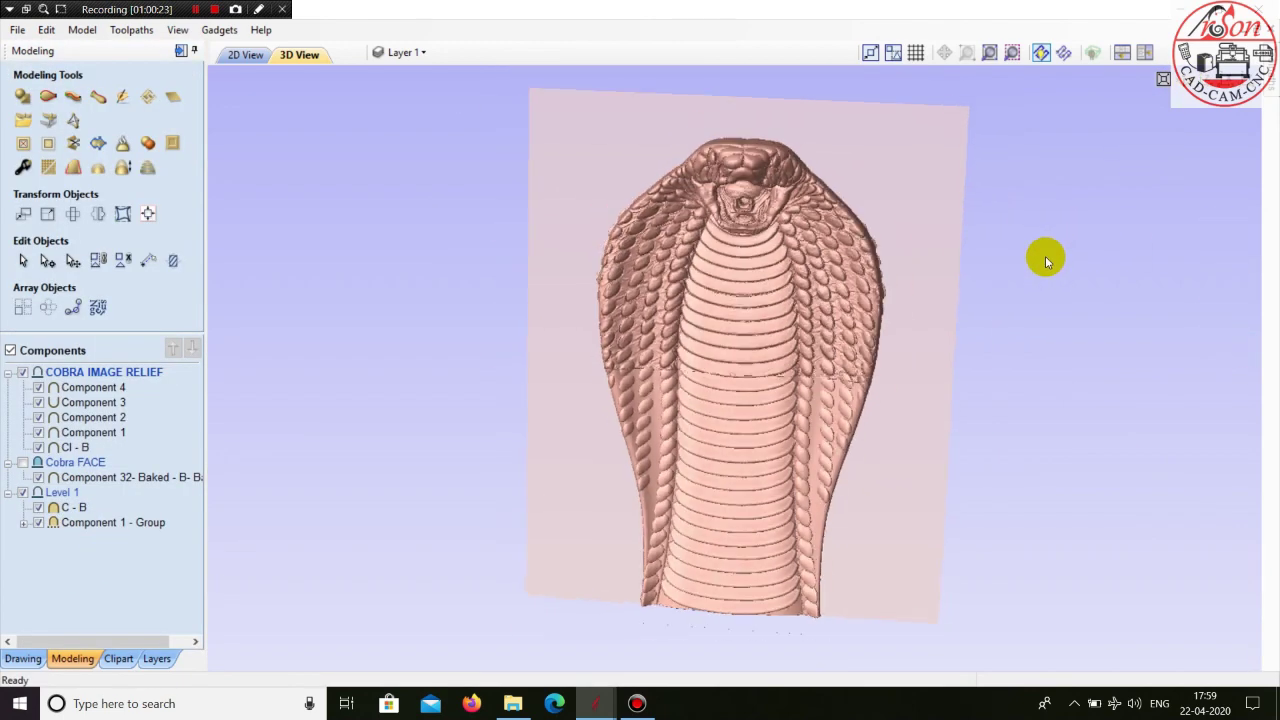
pyautogui.scroll(3, 979, 285)
pyautogui.scroll(5, 979, 285)
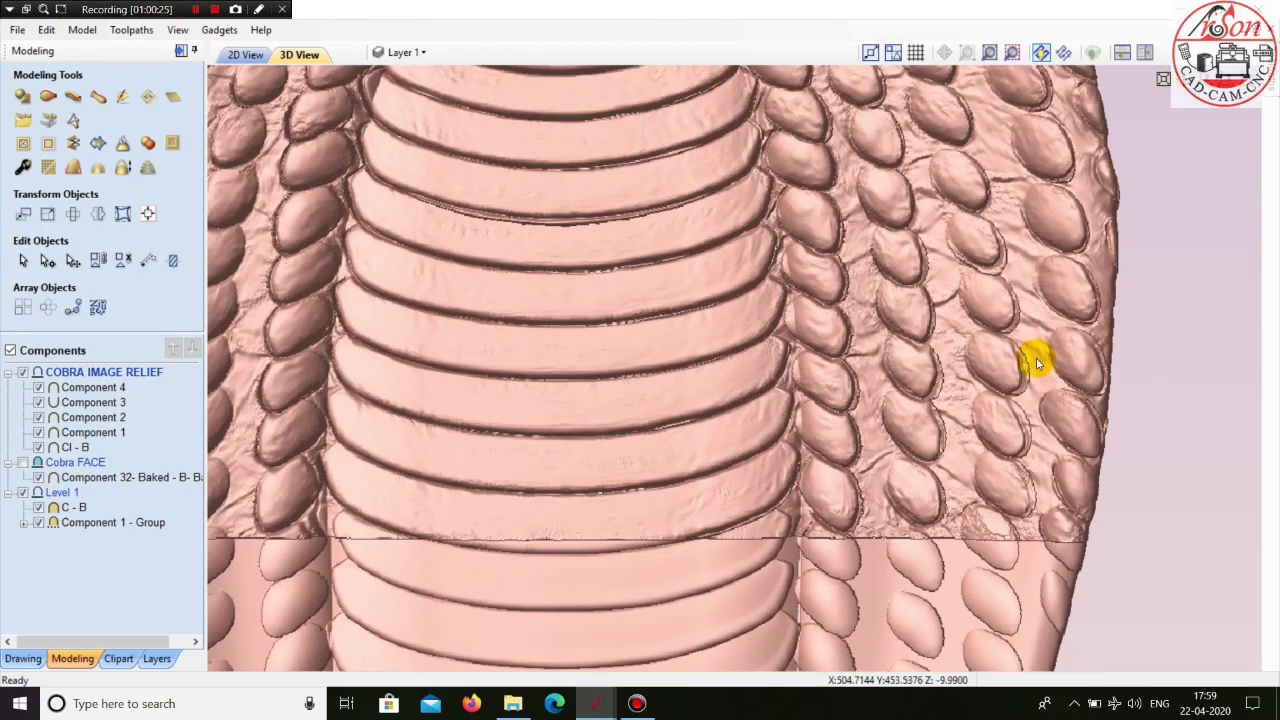
pyautogui.moveTo(1036, 358); pyautogui.dragTo(929, 349, button='middle')
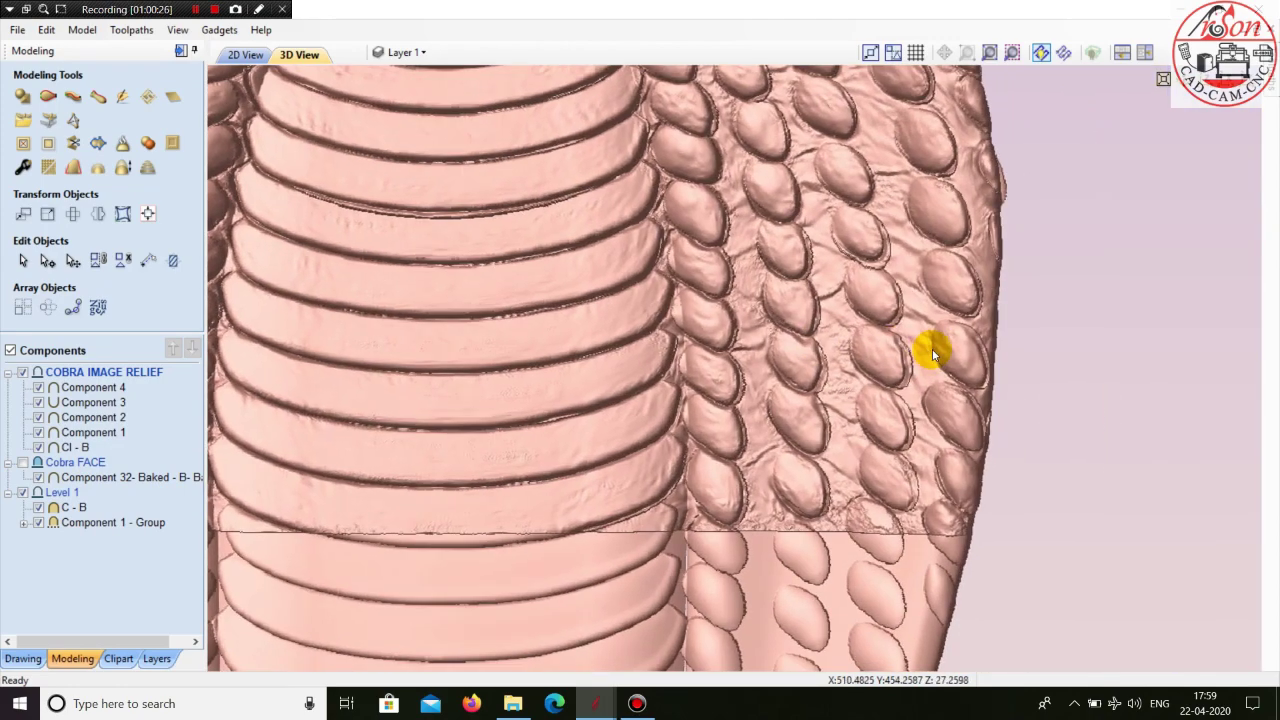
pyautogui.click(78, 448)
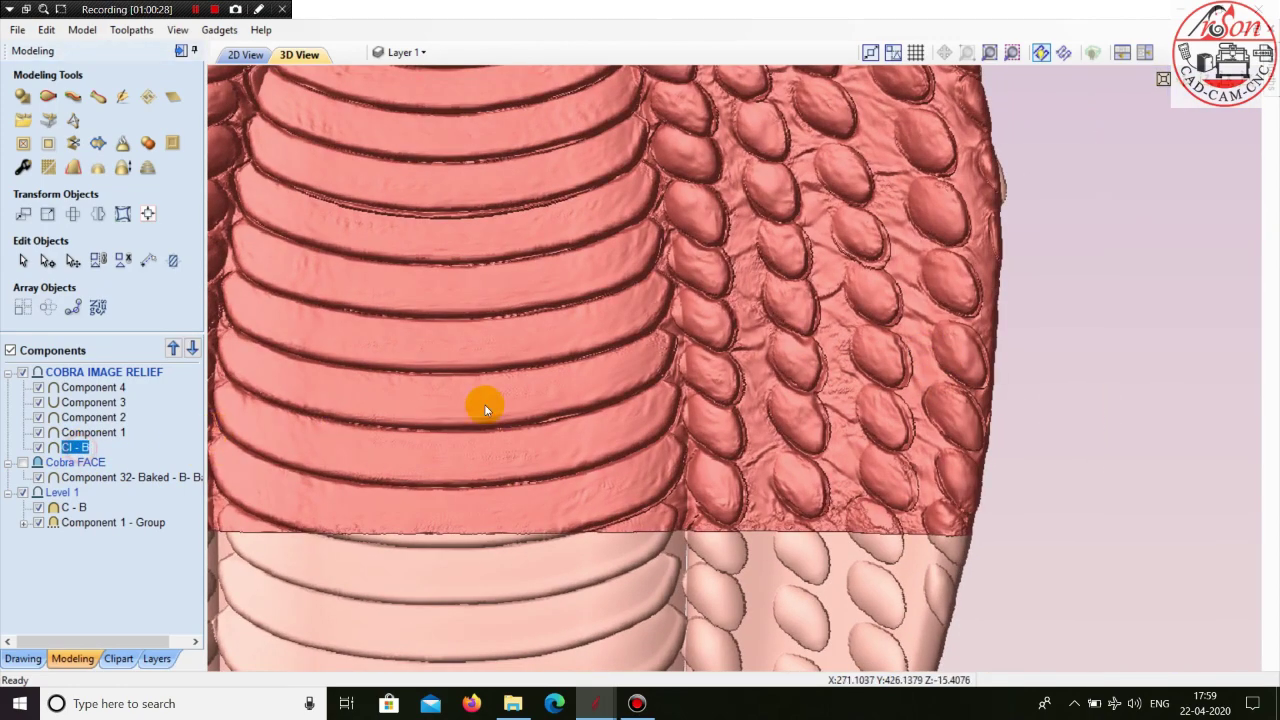
pyautogui.click(106, 96)
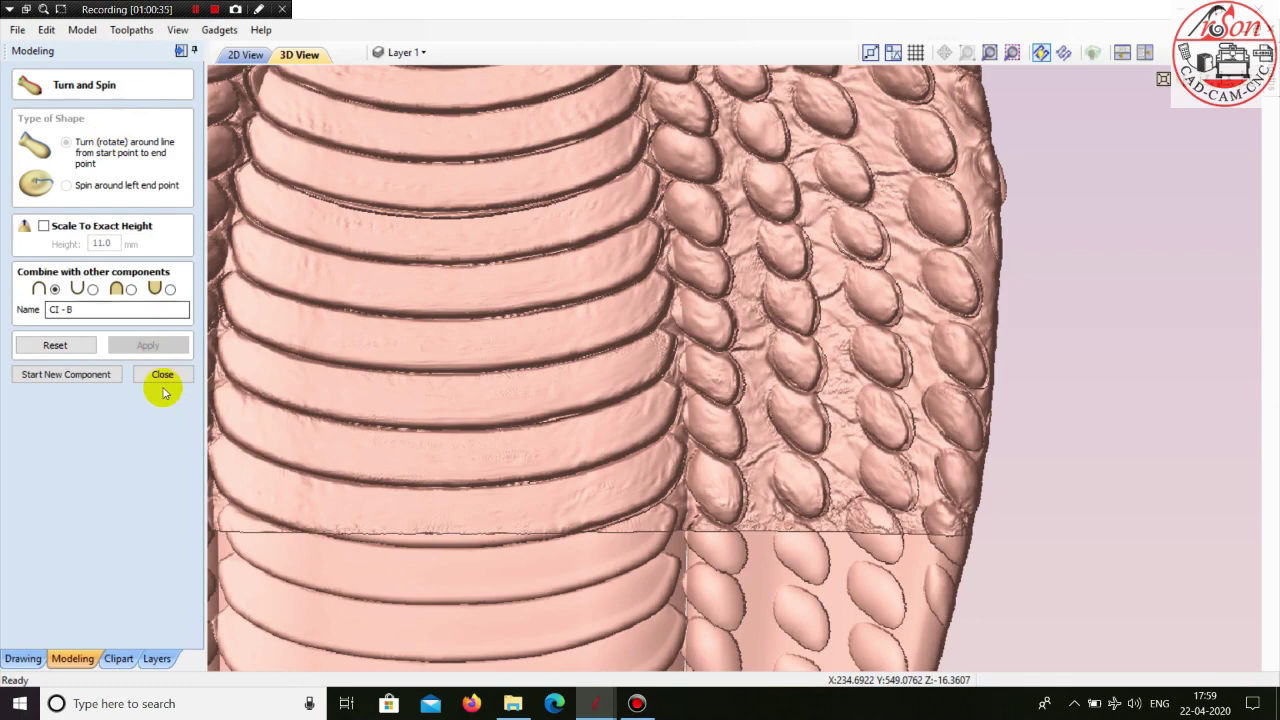
pyautogui.click(161, 374)
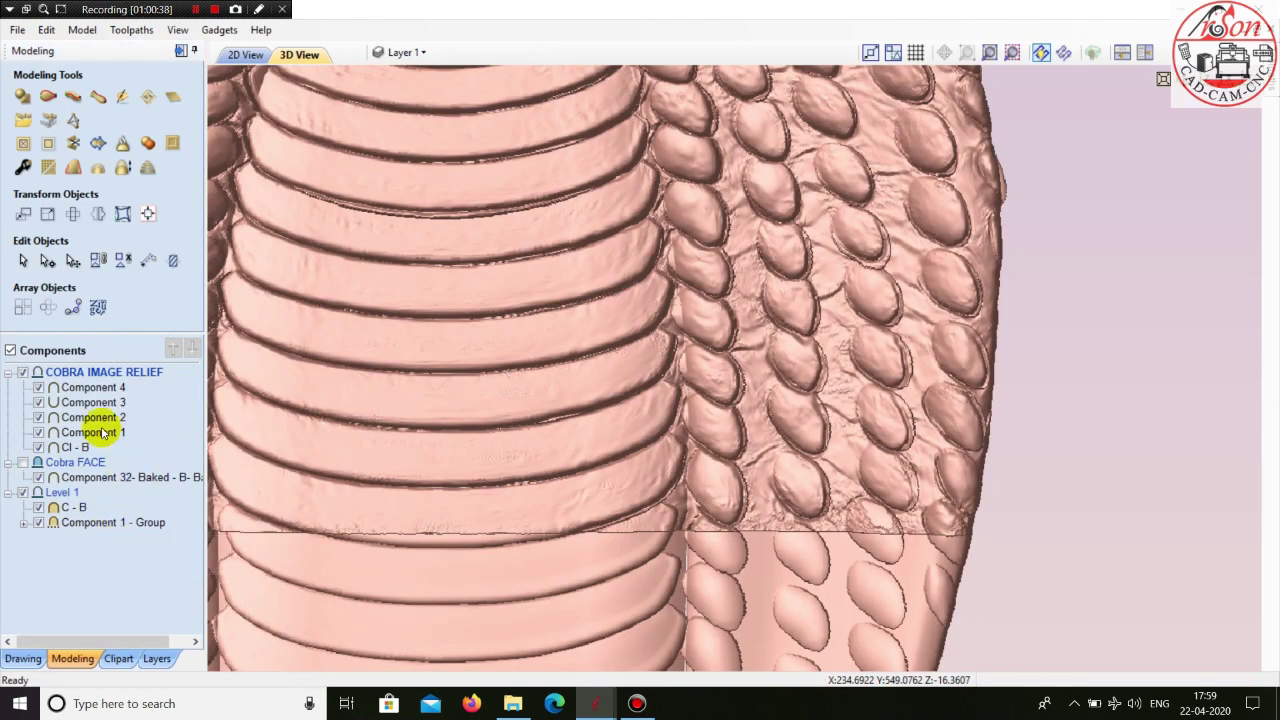
# - Sculpt component CI - B again, smudging the lowest right hood scales along the cut edge with diameter 39, strength 48 and smoothness 70
pyautogui.click(76, 447)
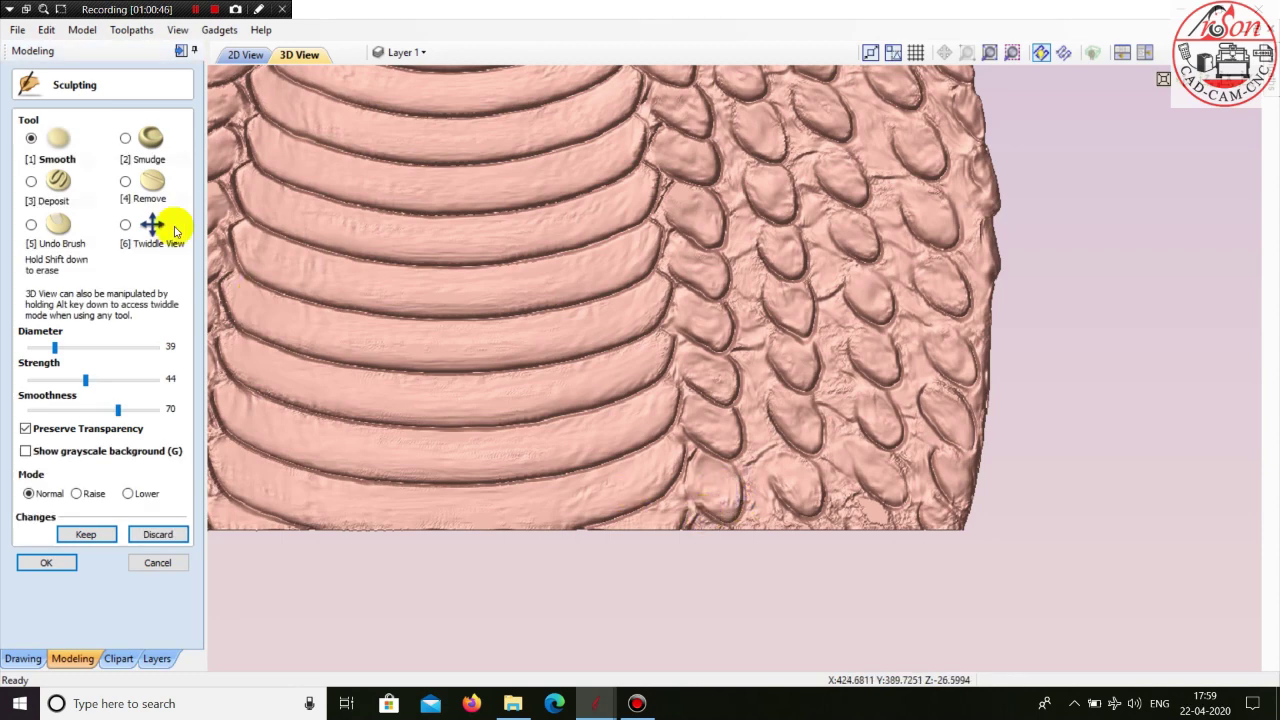
pyautogui.click(125, 138)
pyautogui.moveTo(735, 497)
pyautogui.mouseDown()
pyautogui.moveTo(710, 514)
pyautogui.moveTo(820, 506)
pyautogui.mouseUp()
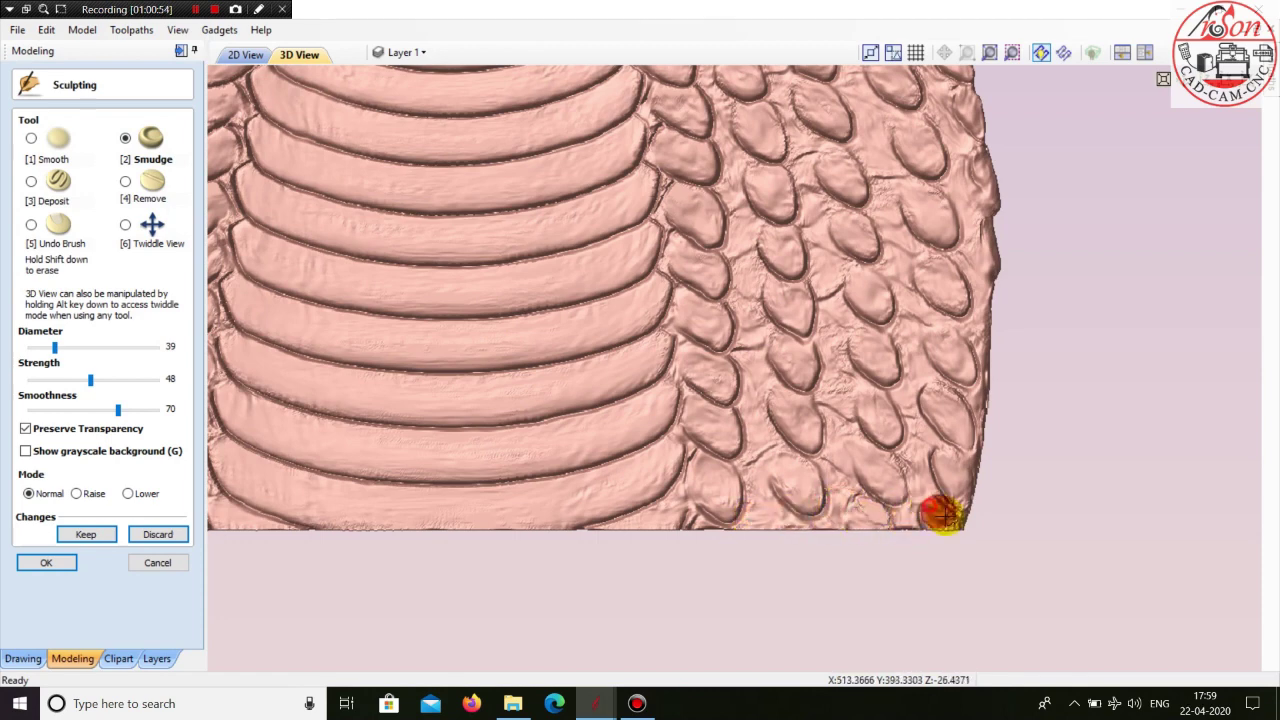
pyautogui.moveTo(954, 507); pyautogui.dragTo(950, 503)
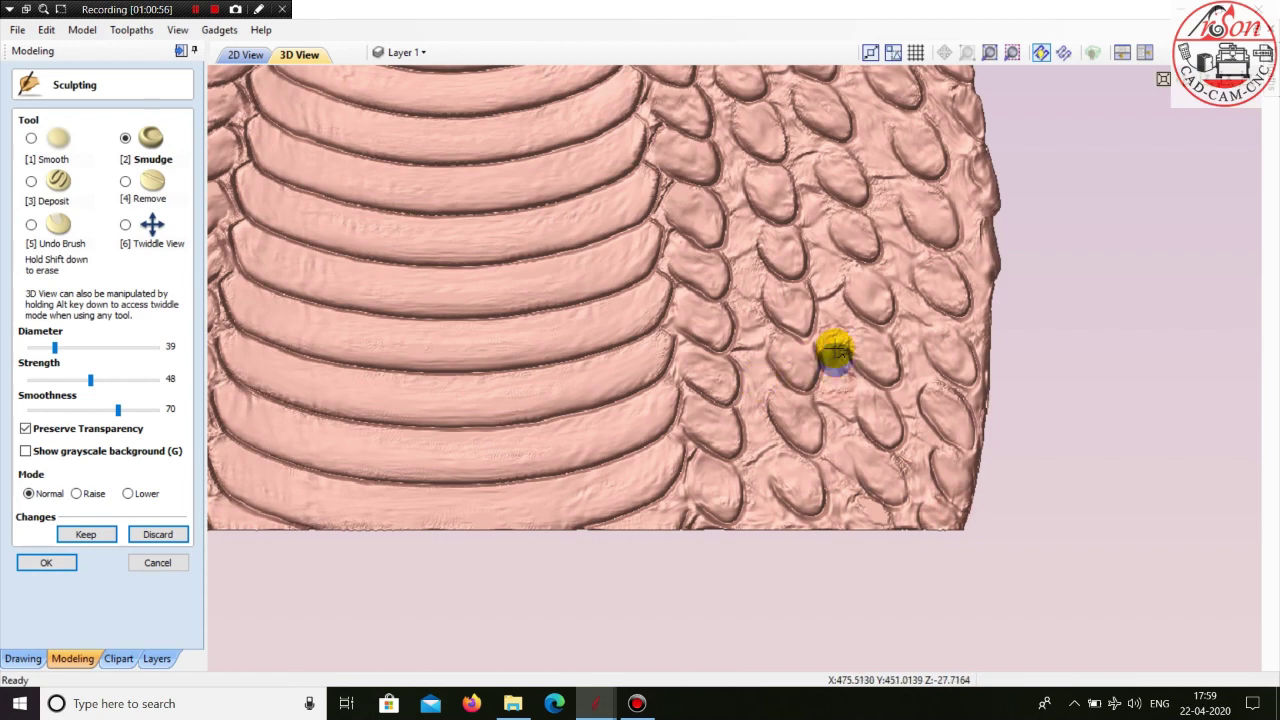
# - Smudge the remaining rough skin between the inner right hood scales and along the throat bands' right ends
pyautogui.moveTo(756, 312); pyautogui.dragTo(751, 308)
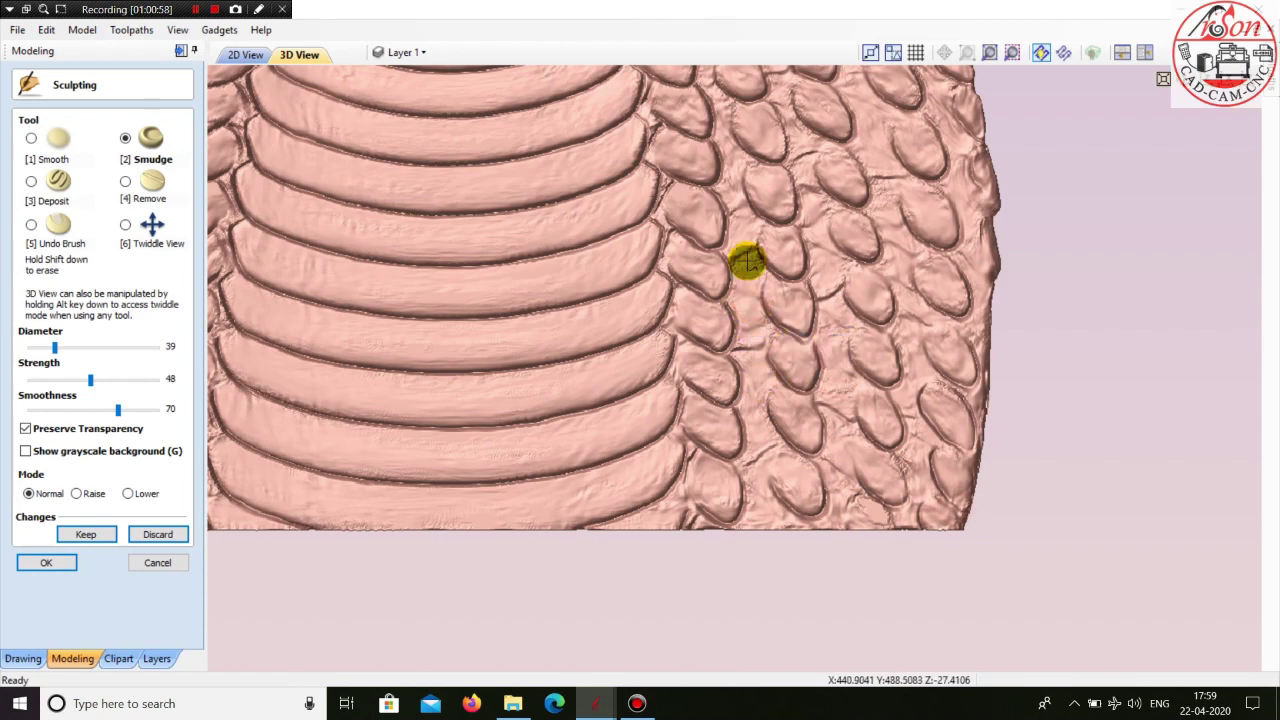
pyautogui.moveTo(790, 234)
pyautogui.mouseDown()
pyautogui.moveTo(800, 171)
pyautogui.moveTo(853, 207)
pyautogui.moveTo(843, 143)
pyautogui.moveTo(790, 100)
pyautogui.moveTo(783, 150)
pyautogui.mouseUp()
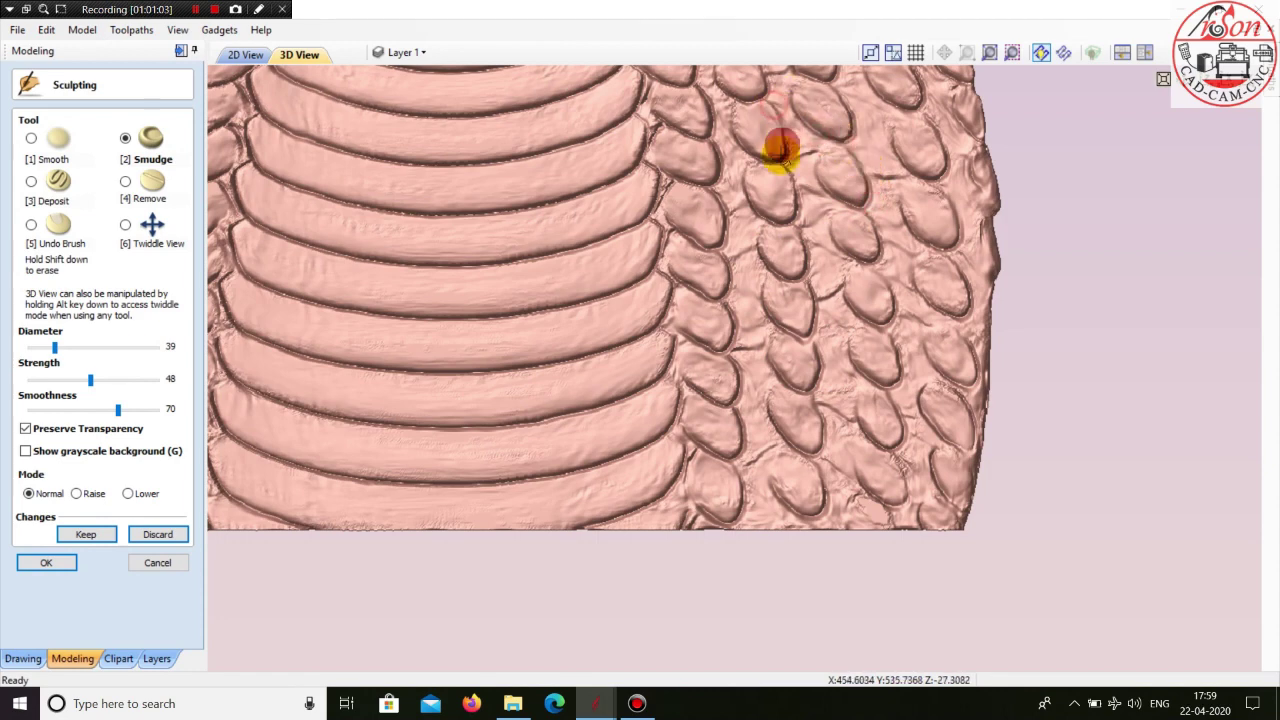
pyautogui.click(664, 190)
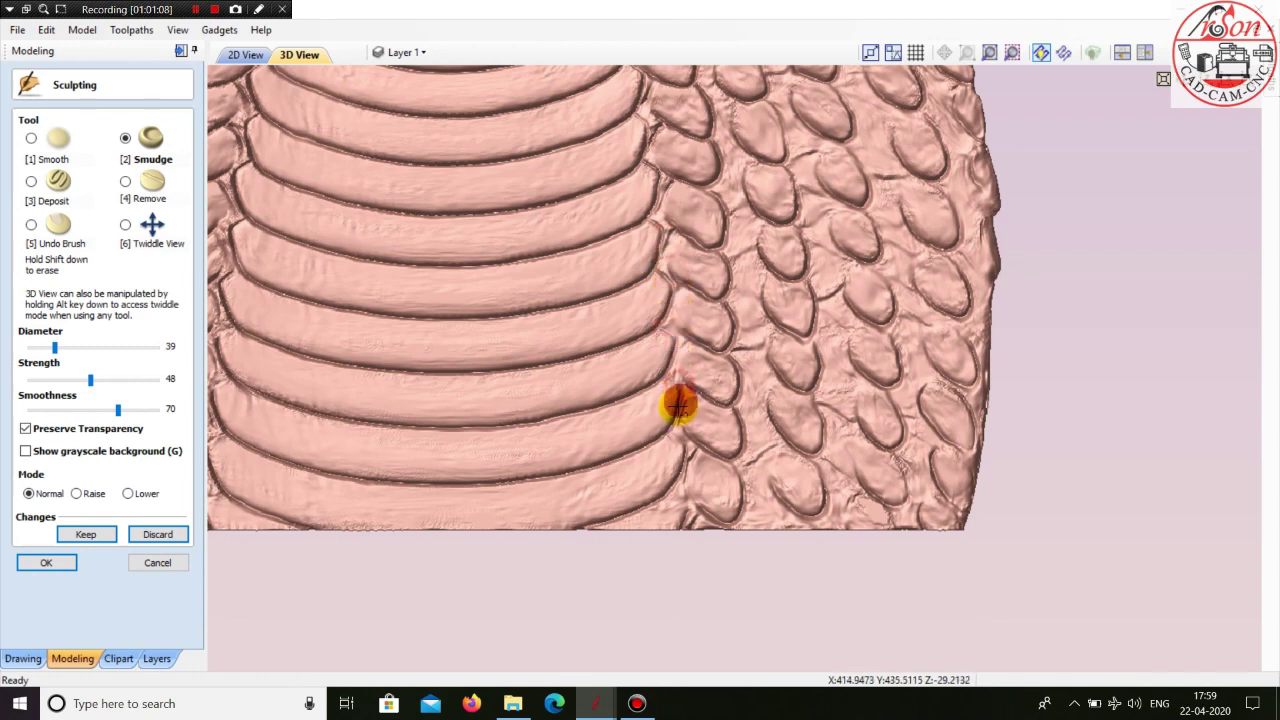
pyautogui.moveTo(681, 452)
pyautogui.mouseDown()
pyautogui.moveTo(682, 478)
pyautogui.moveTo(820, 509)
pyautogui.moveTo(896, 504)
pyautogui.mouseUp()
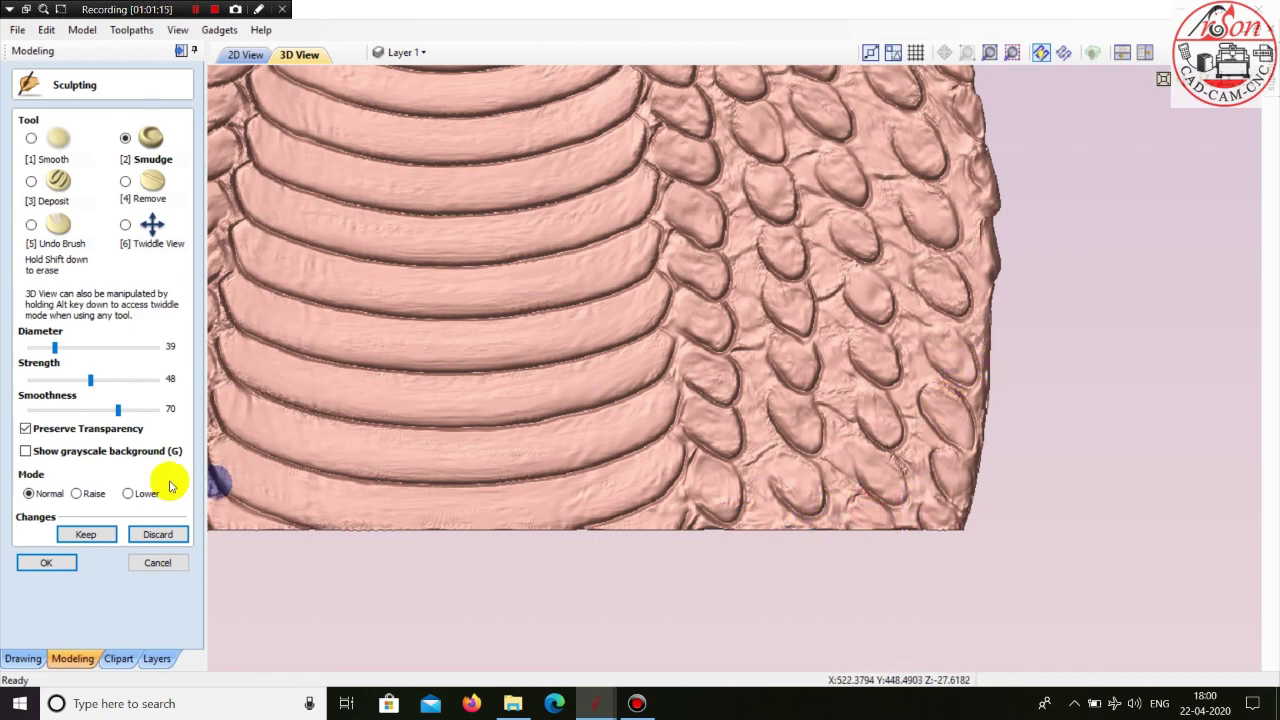
# - Check the sculpted throat and hood surface from a low angle, then finish sculpting
pyautogui.click(125, 225)
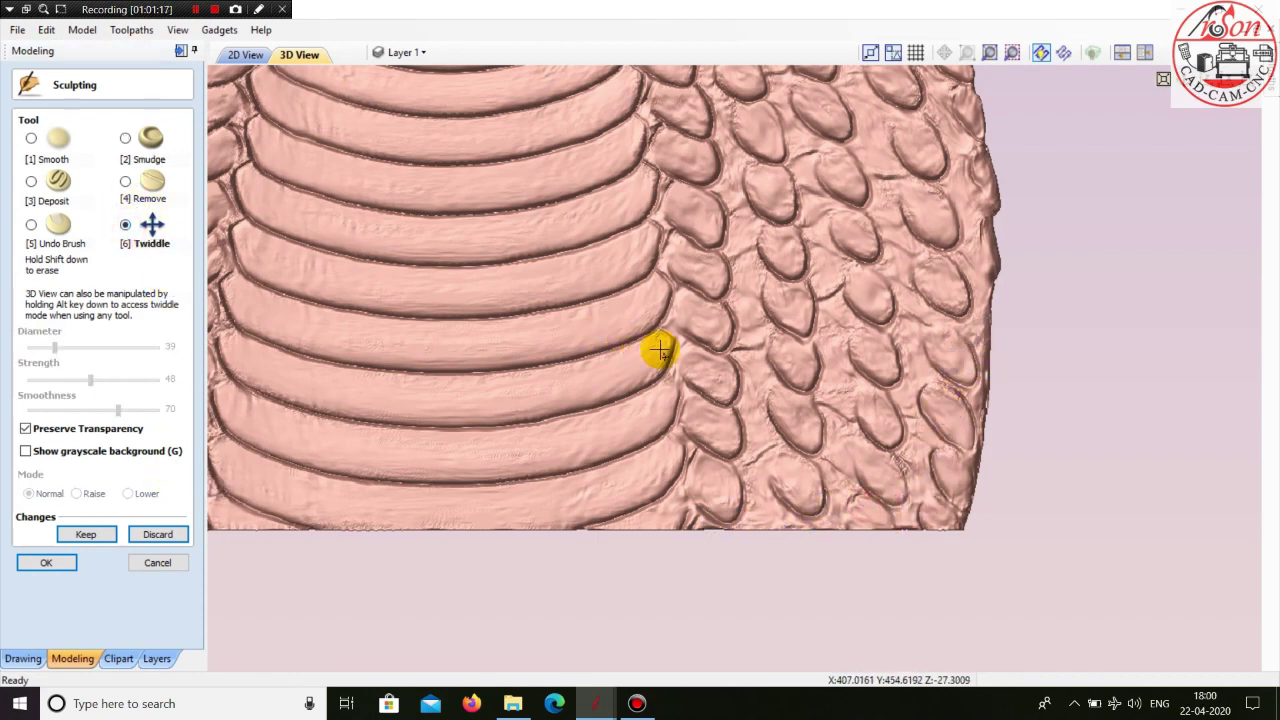
pyautogui.moveTo(659, 369); pyautogui.dragTo(1027, 265)
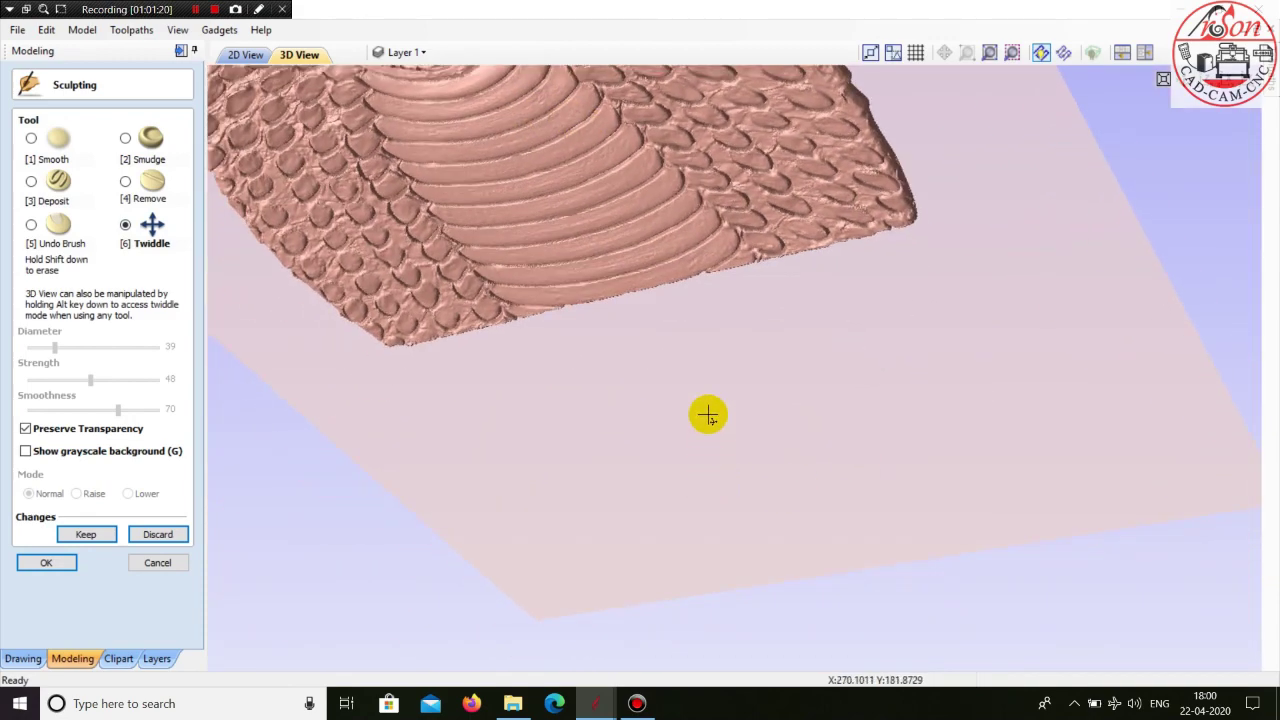
pyautogui.moveTo(706, 414); pyautogui.dragTo(771, 423)
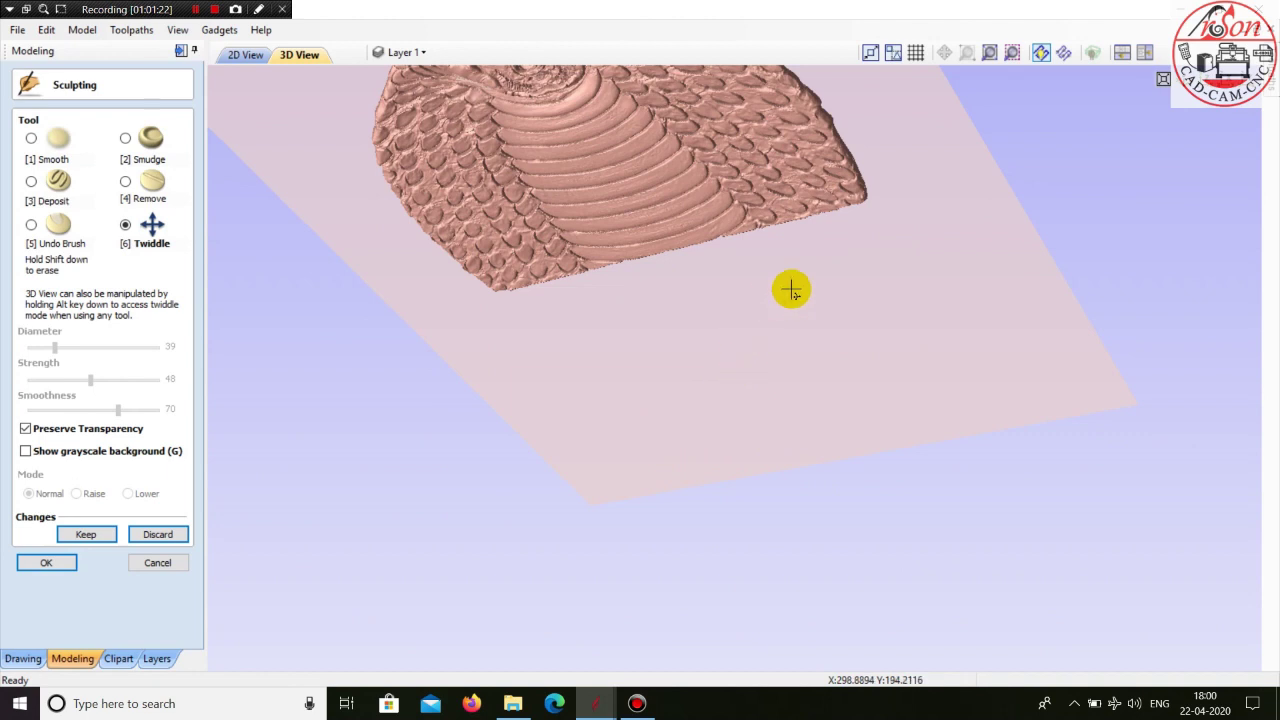
pyautogui.moveTo(789, 286); pyautogui.dragTo(840, 282)
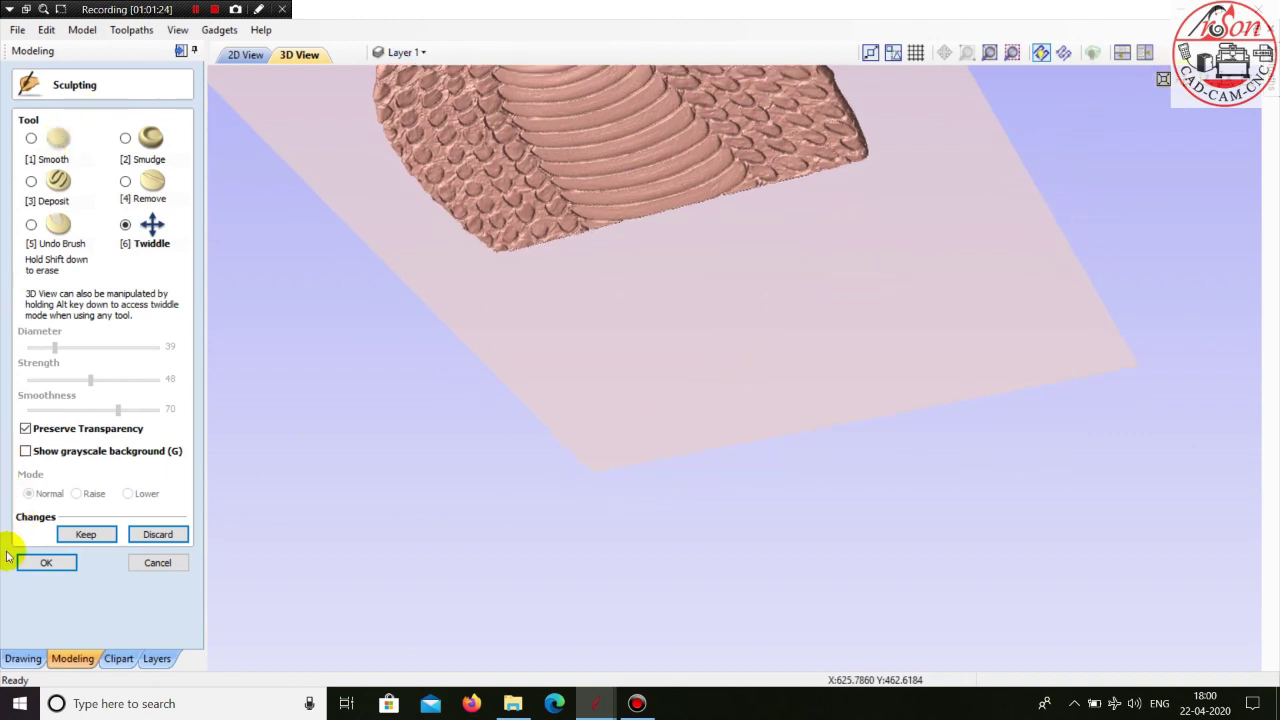
pyautogui.click(40, 560)
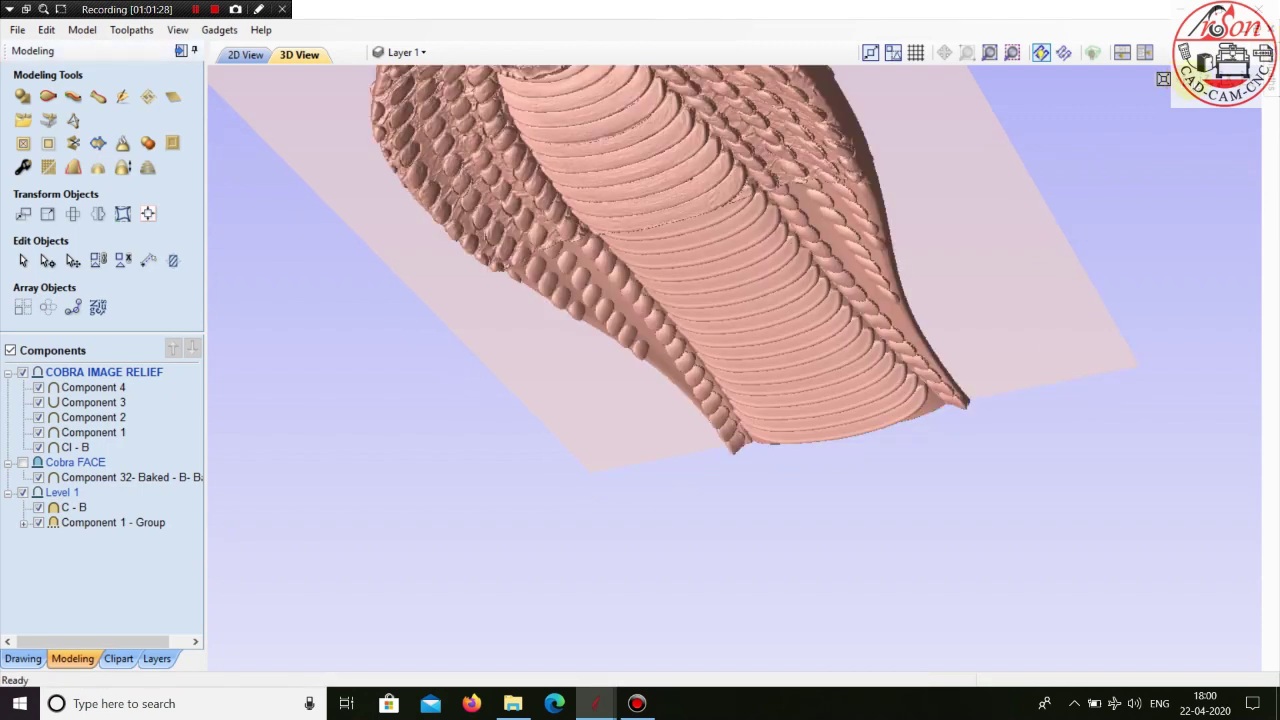
# - Examine the whole cobra relief from an angle and from the front, comparing both hood sides and the seam
pyautogui.scroll(-5, 862, 326)
pyautogui.moveTo(862, 326); pyautogui.dragTo(1050, 201)
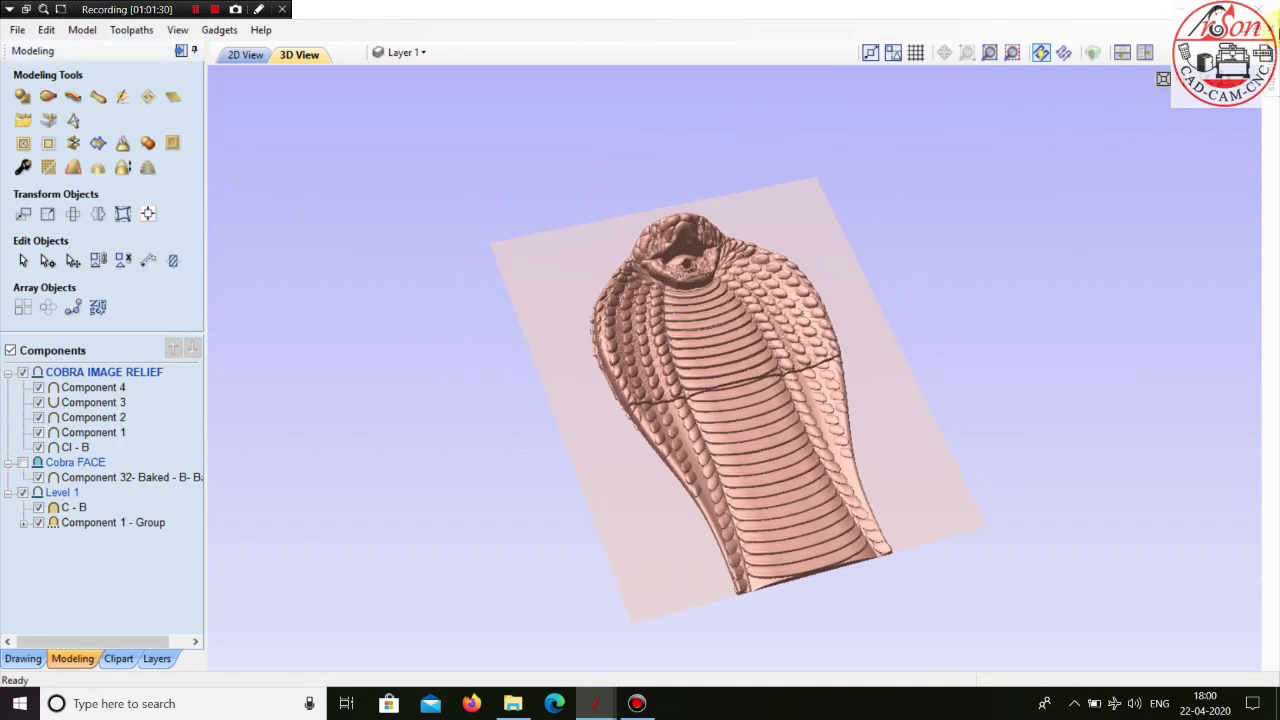
pyautogui.scroll(5, 692, 251)
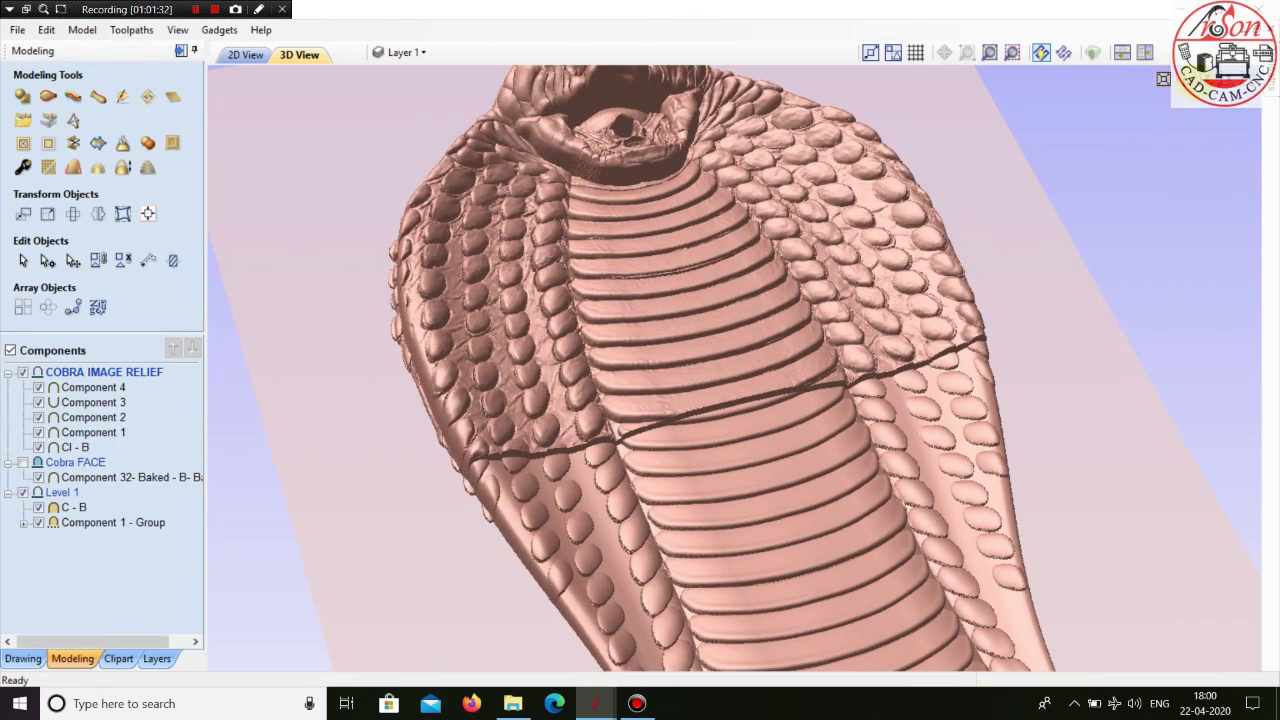
pyautogui.click(1243, 79)
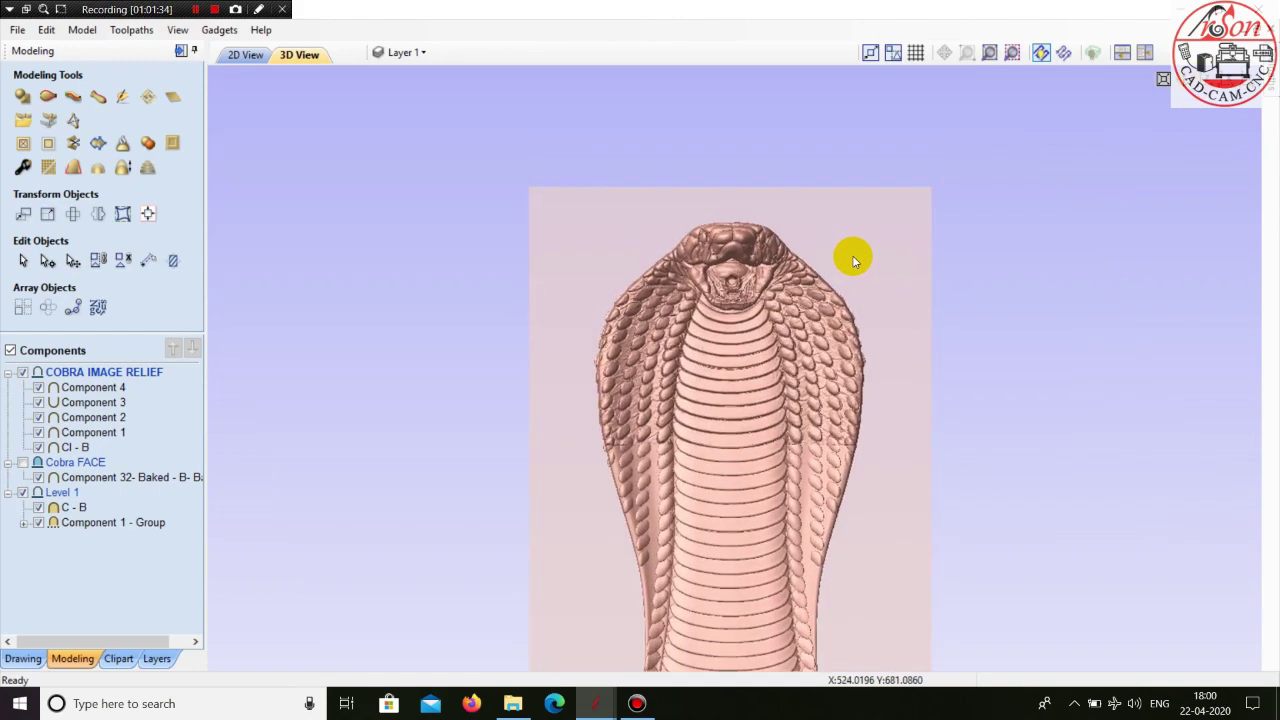
pyautogui.scroll(5, 852, 255)
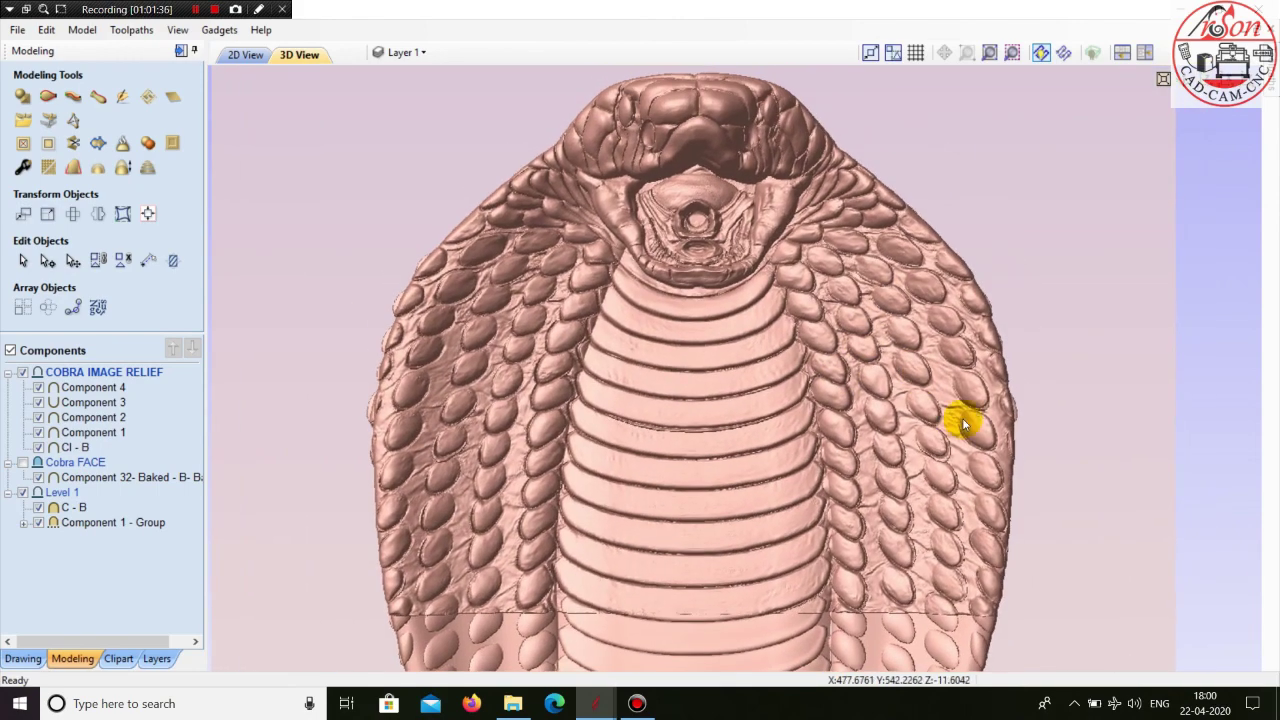
# - Copy all the cobra components and vectors in the 2D view, placing the copy beside the material, next to the original
pyautogui.moveTo(962, 418); pyautogui.dragTo(897, 483)
pyautogui.scroll(-5, 906, 476)
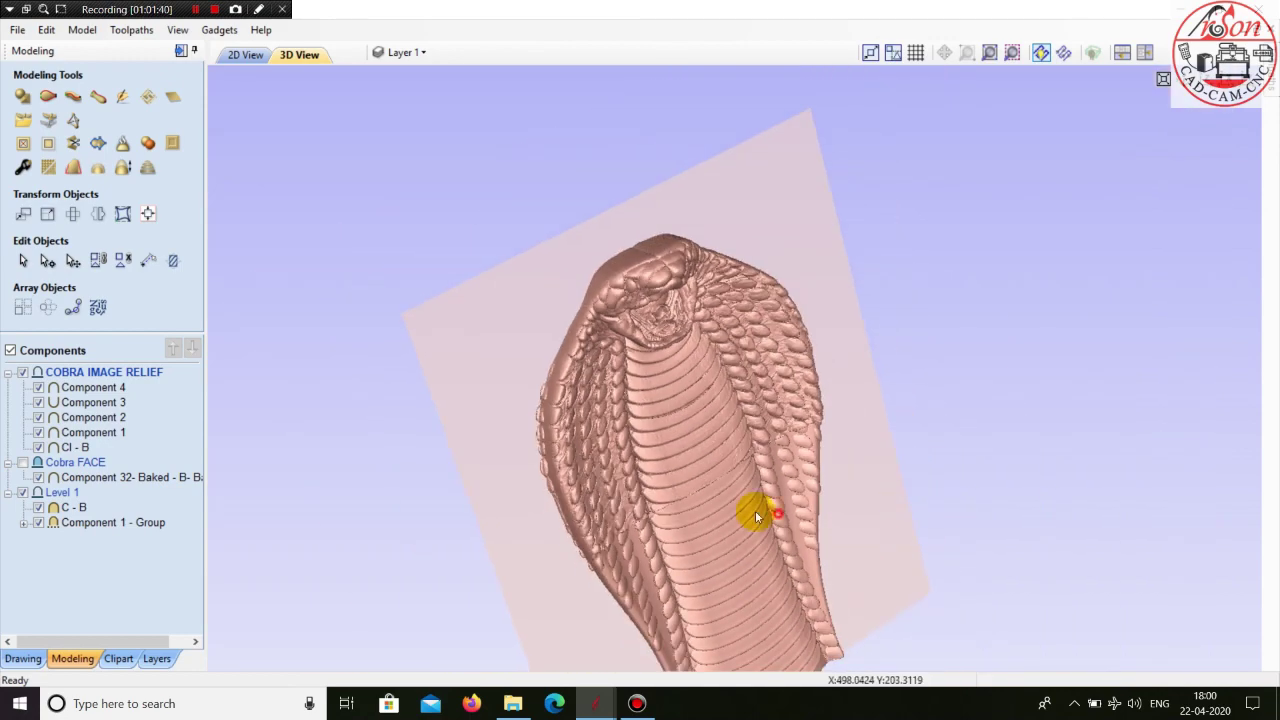
pyautogui.click(242, 54)
pyautogui.scroll(-2, 601, 212)
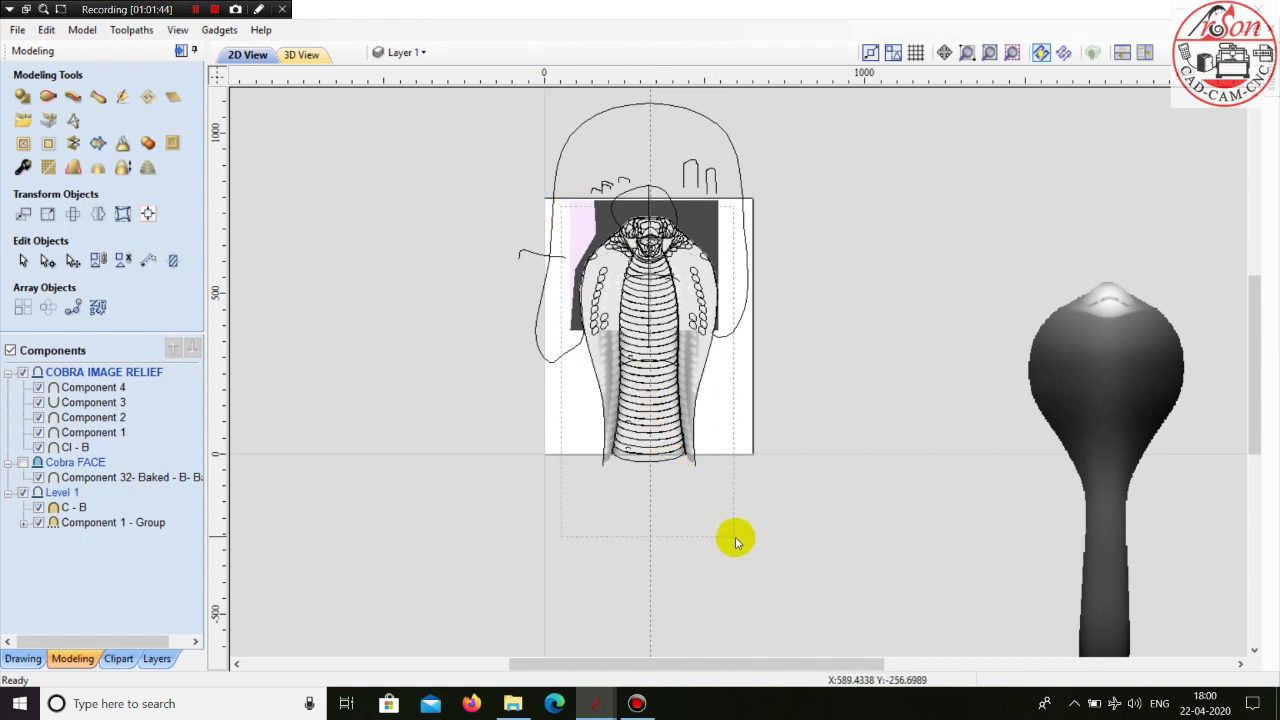
pyautogui.click(700, 366)
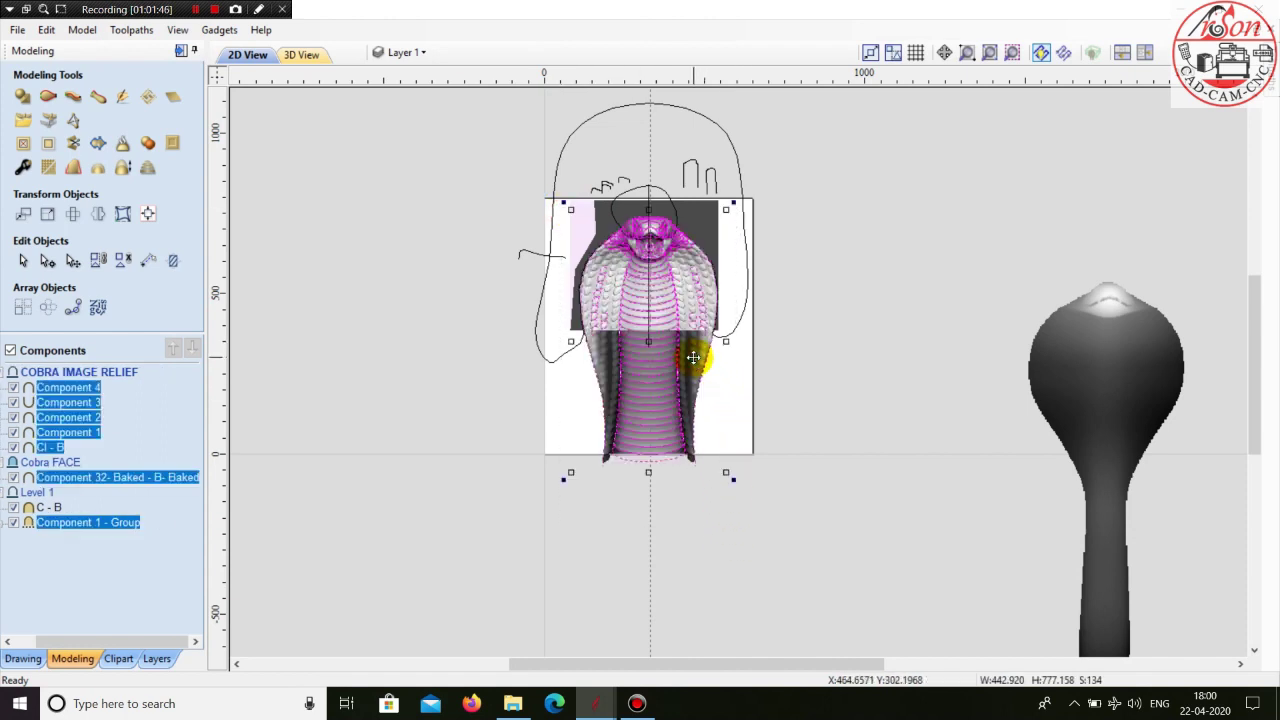
pyautogui.moveTo(629, 357); pyautogui.dragTo(424, 332)
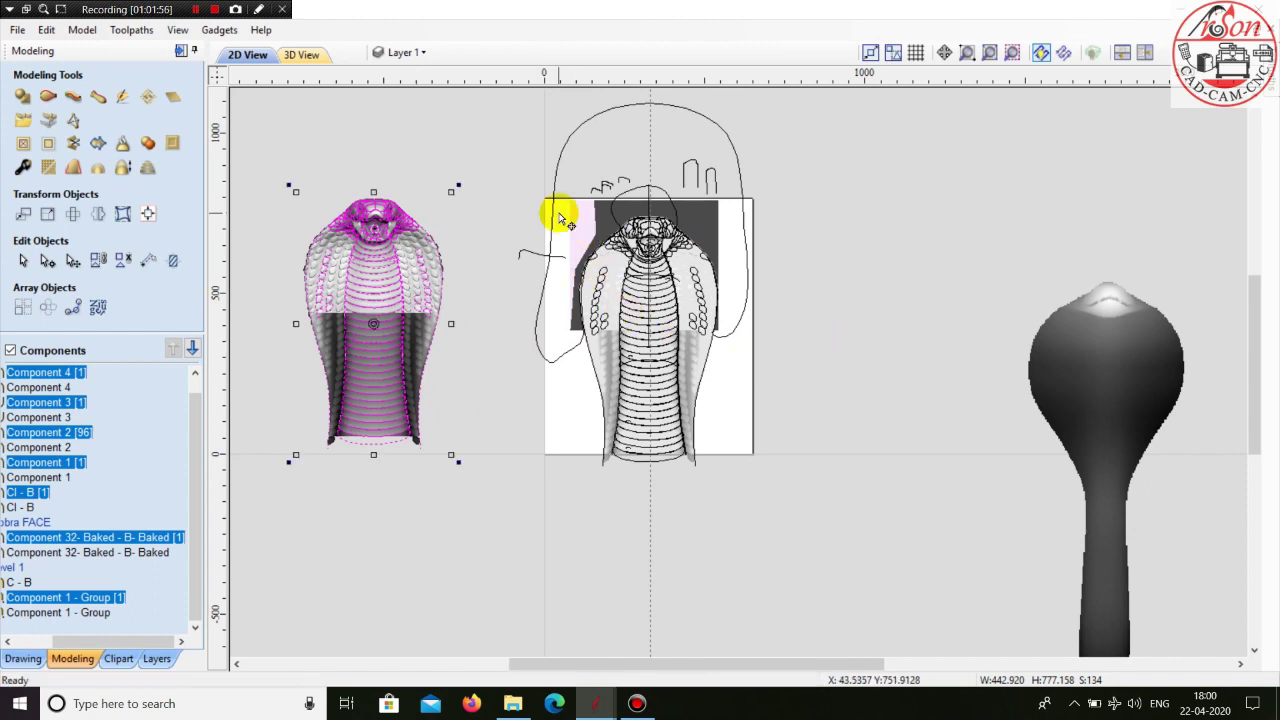
# - Select all the original cobra components and try to apply one modeling operation to them together, then check the selection in 3D
pyautogui.moveTo(526, 215); pyautogui.dragTo(731, 487)
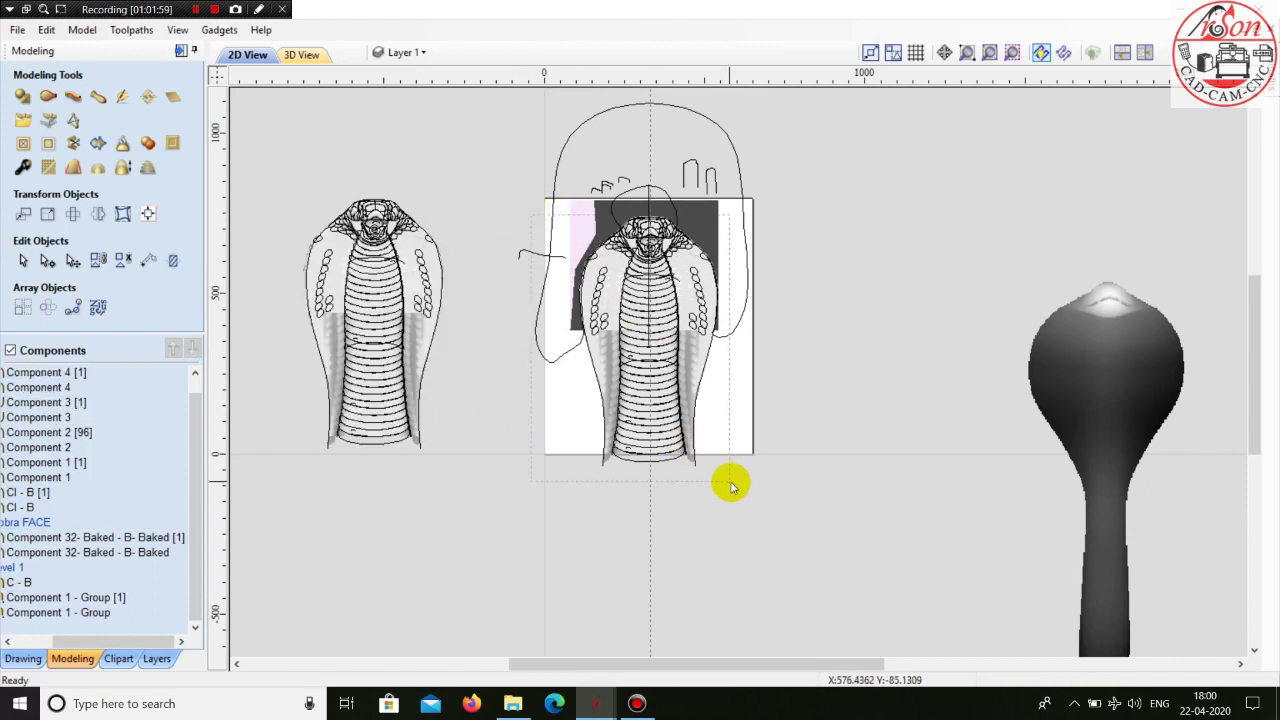
pyautogui.click(491, 189)
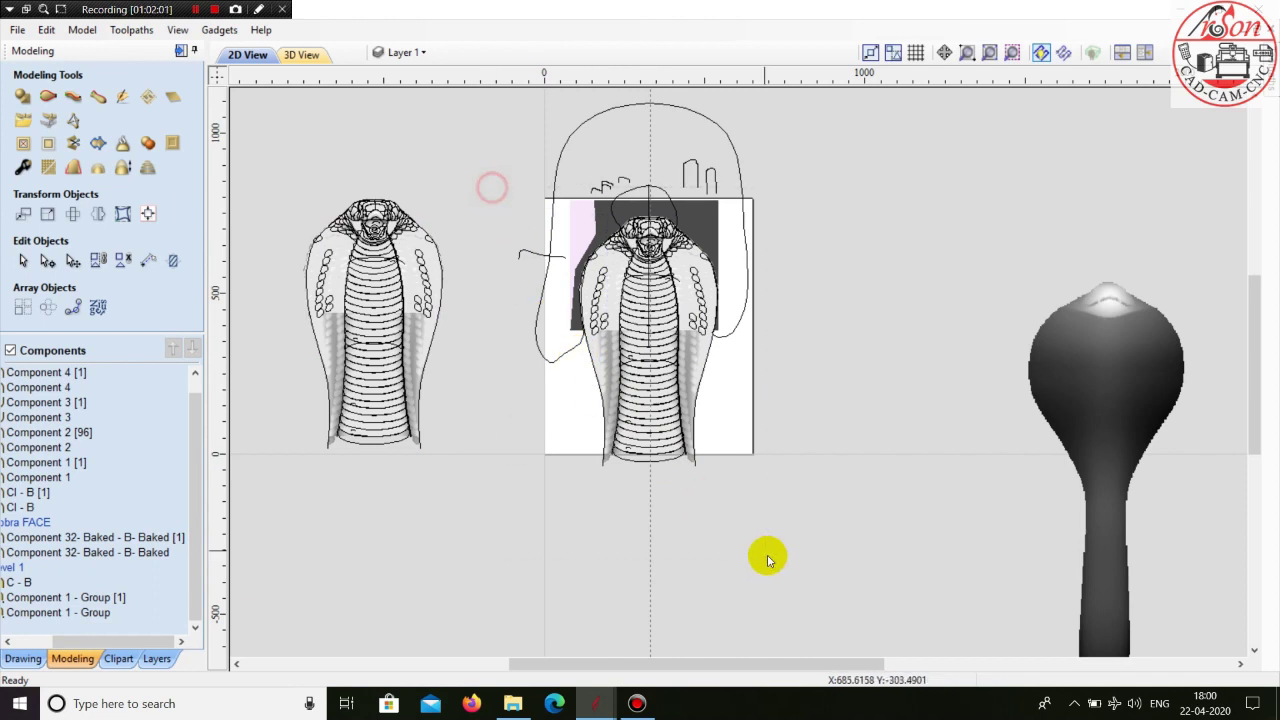
pyautogui.click(120, 146)
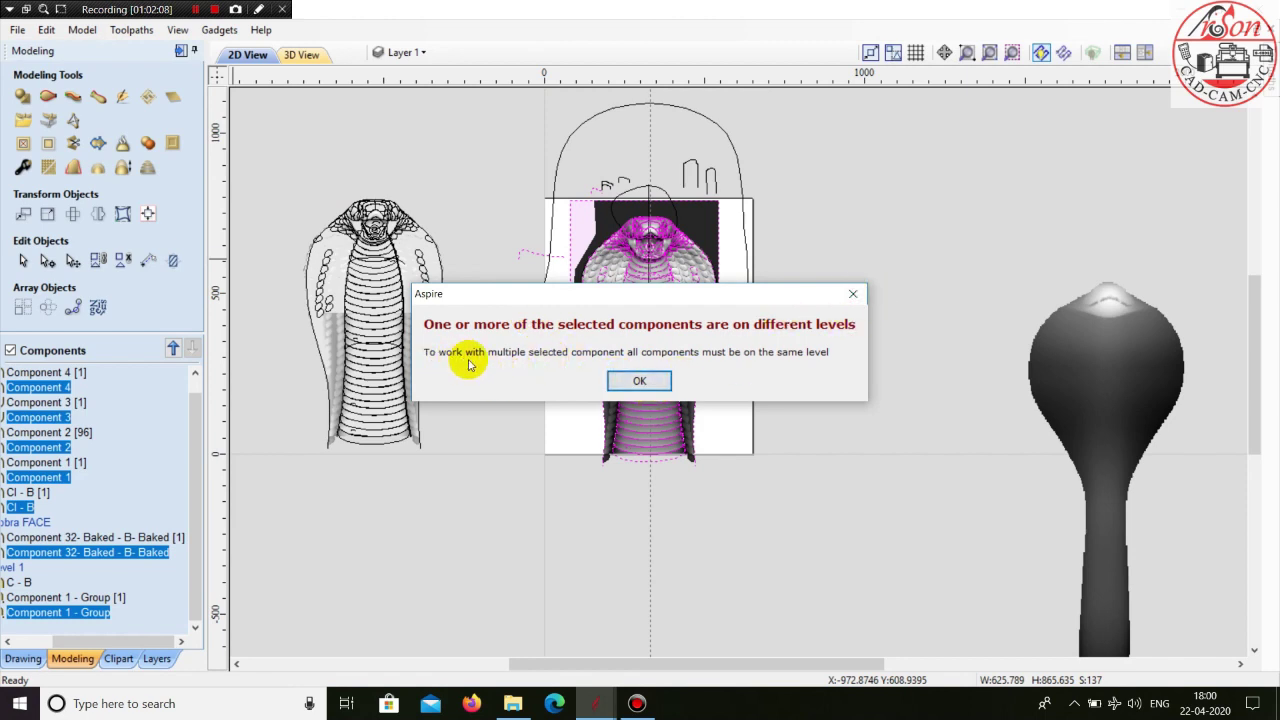
pyautogui.click(639, 381)
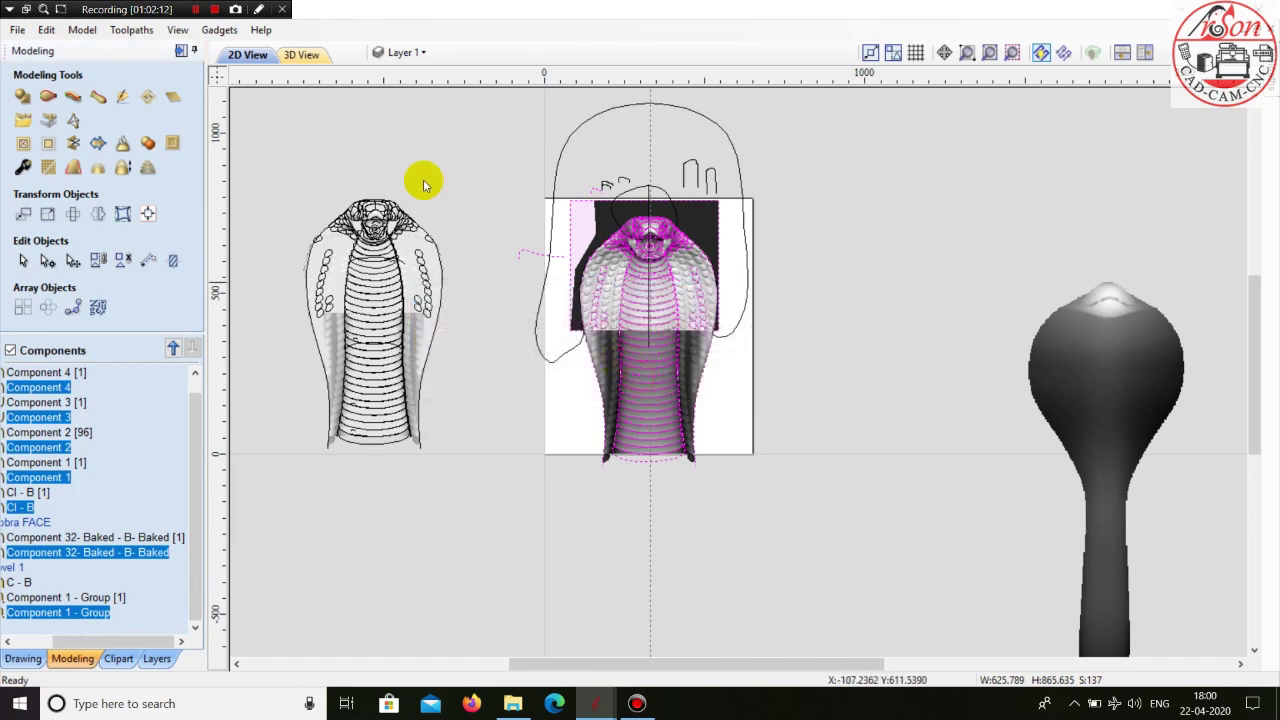
pyautogui.click(304, 55)
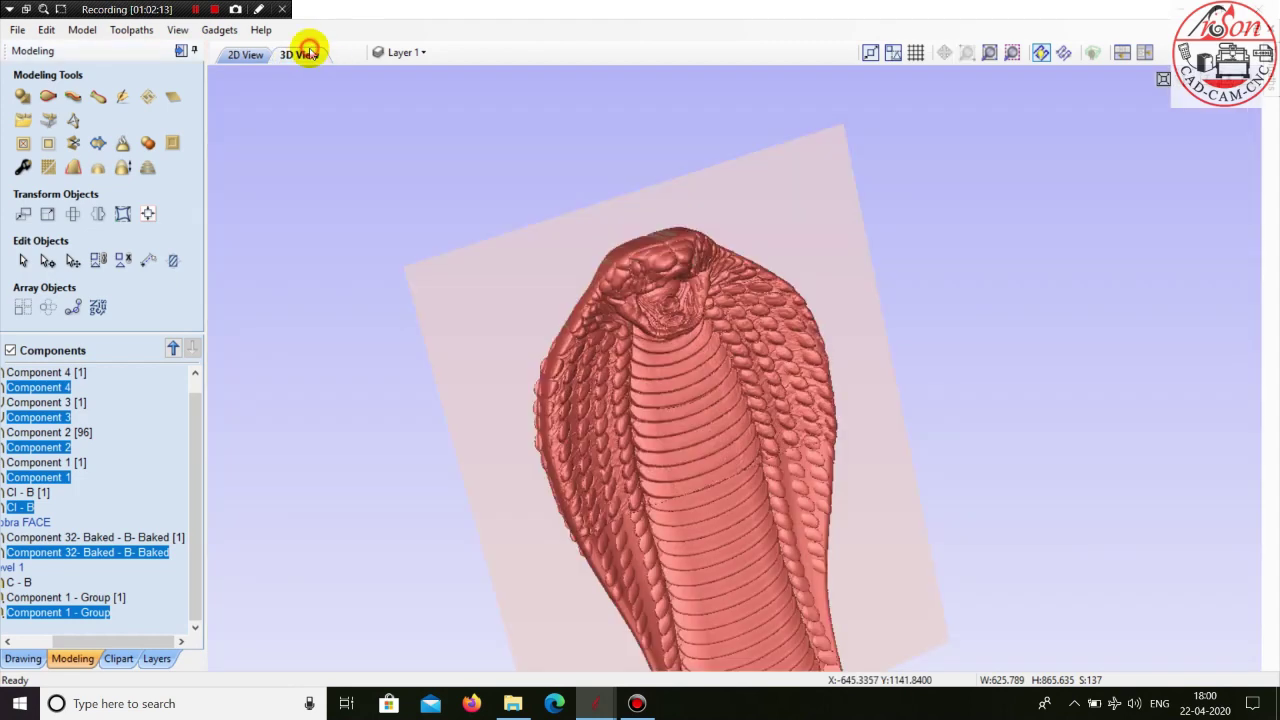
pyautogui.click(233, 57)
# - Move the selected cobra components to a new level named ALL with combine mode Add
pyautogui.rightClick(145, 552)
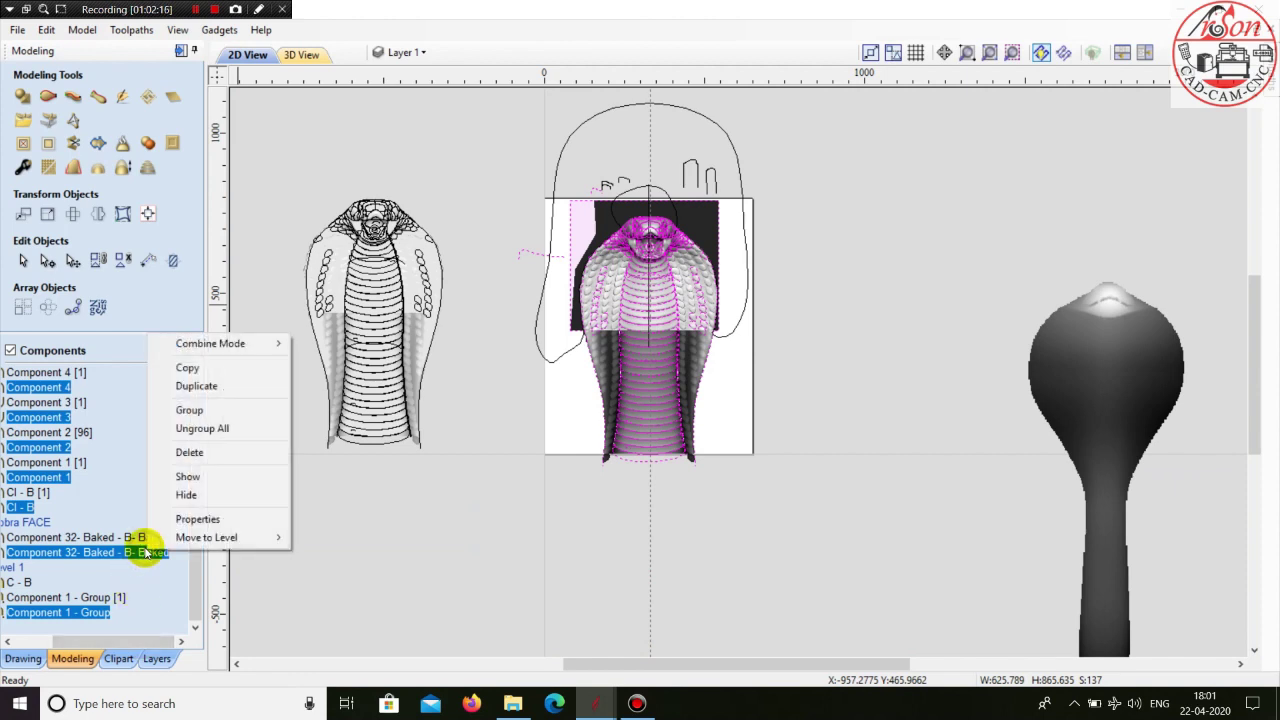
pyautogui.moveTo(231, 541)
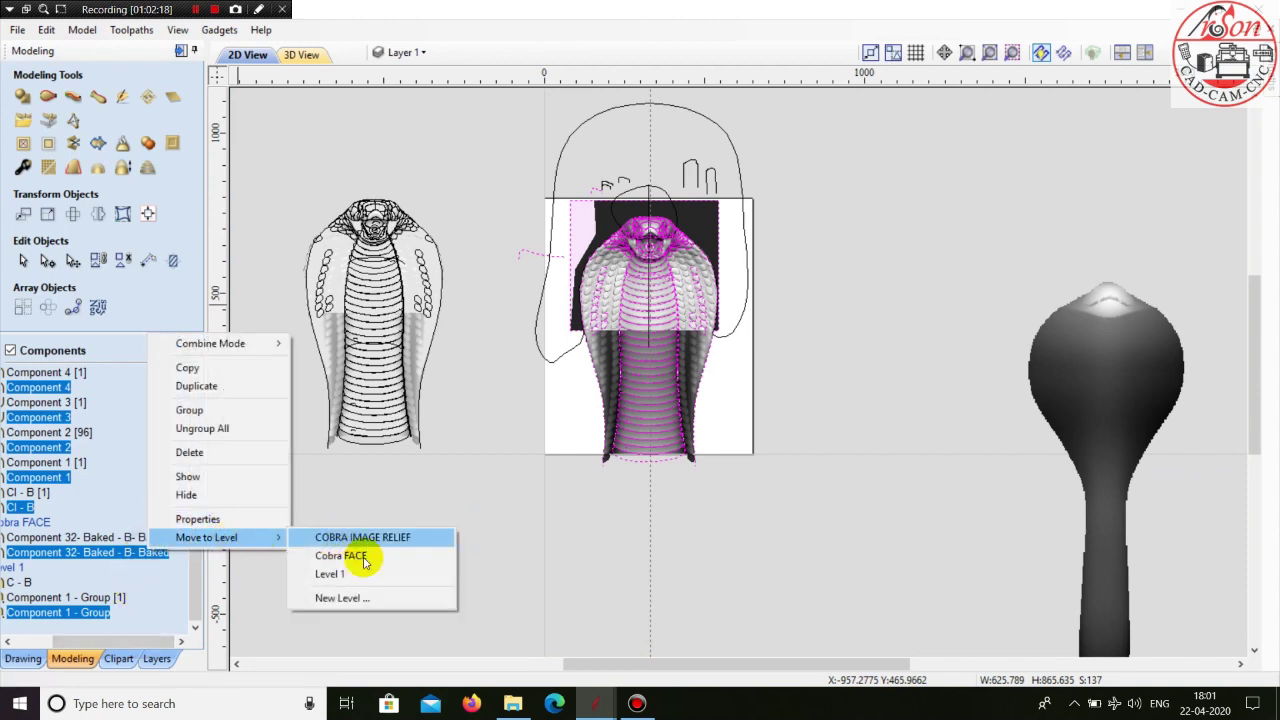
pyautogui.click(362, 598)
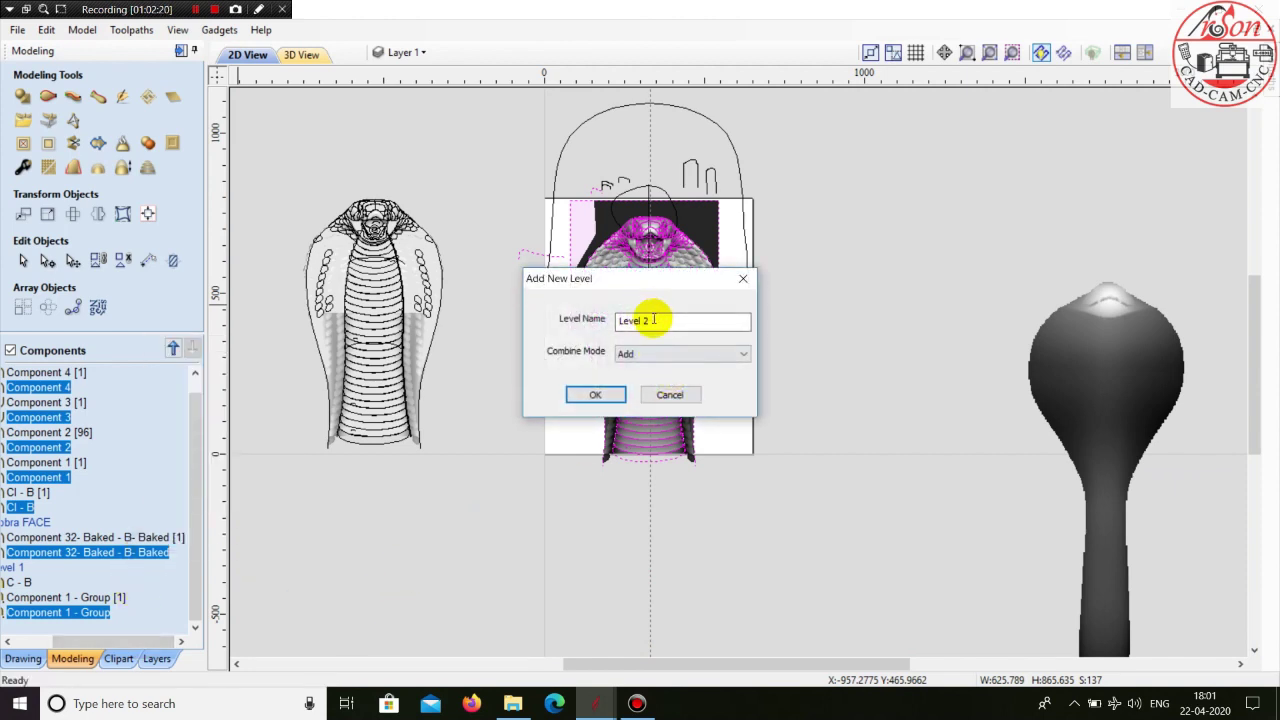
pyautogui.moveTo(653, 319); pyautogui.dragTo(548, 342)
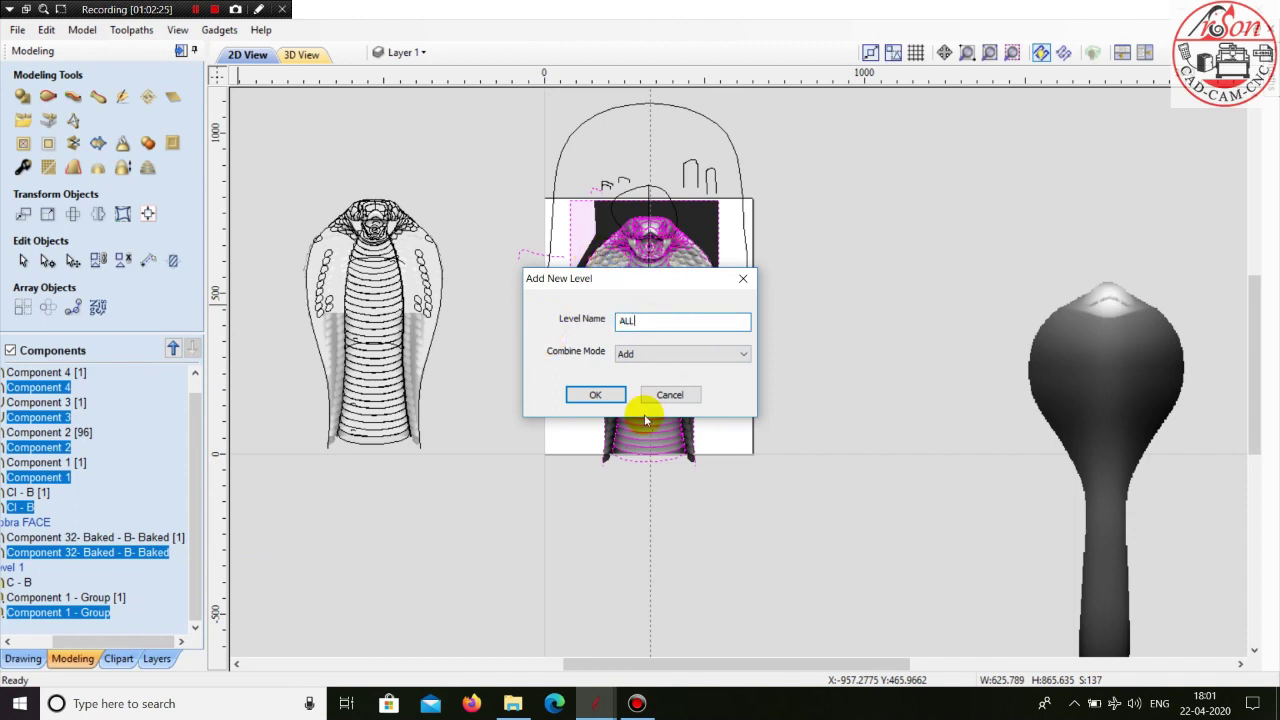
pyautogui.click(590, 394)
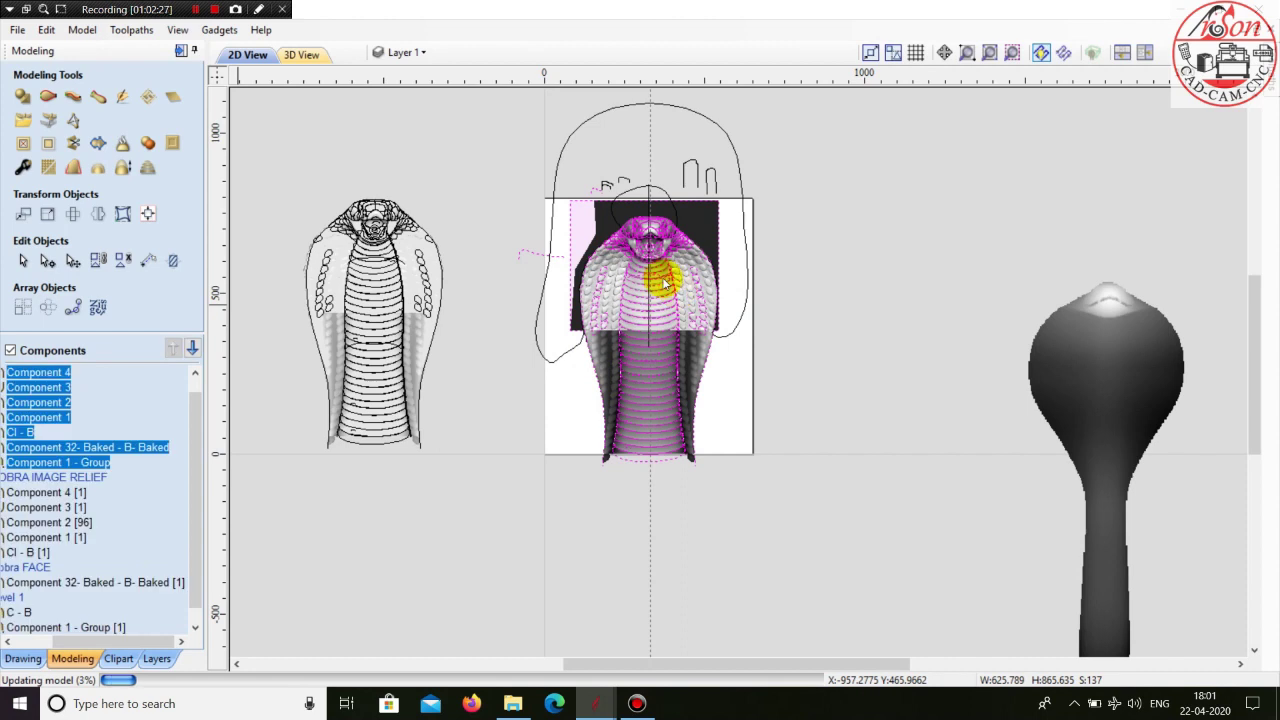
# - Check the components grouped on the ALL level in 3D and delete them
pyautogui.click(303, 56)
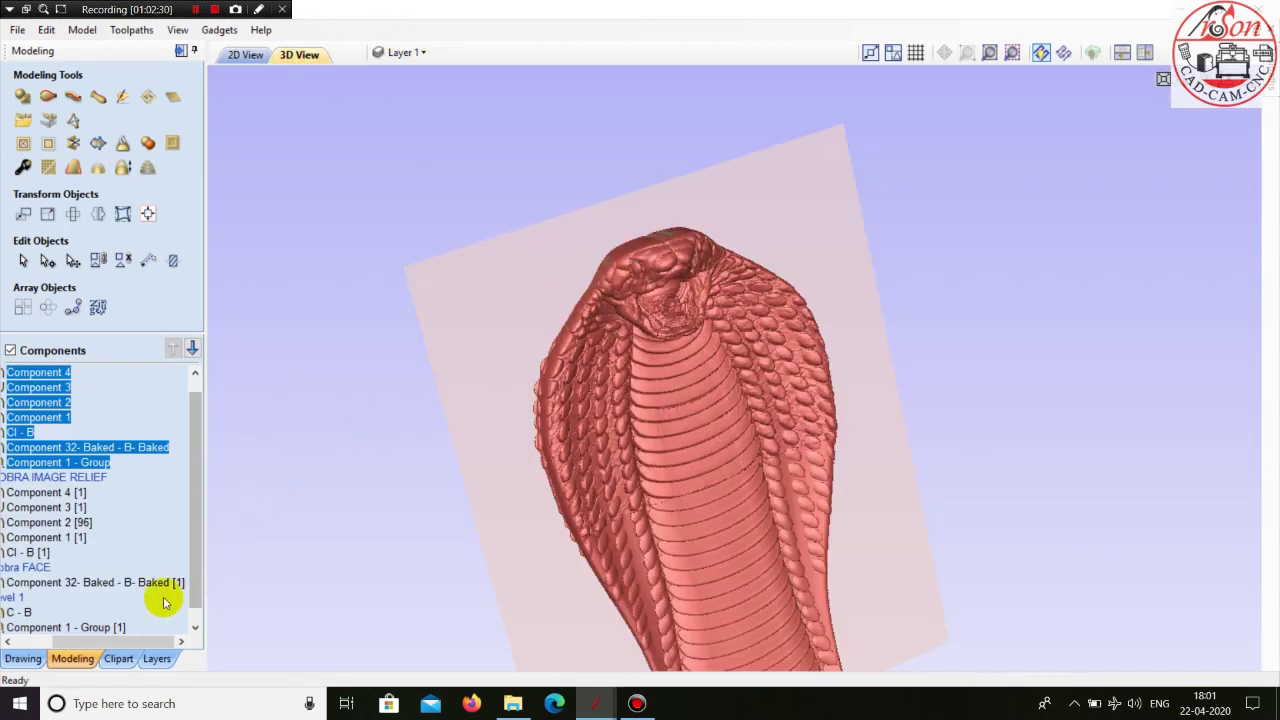
pyautogui.moveTo(594, 337); pyautogui.dragTo(857, 326)
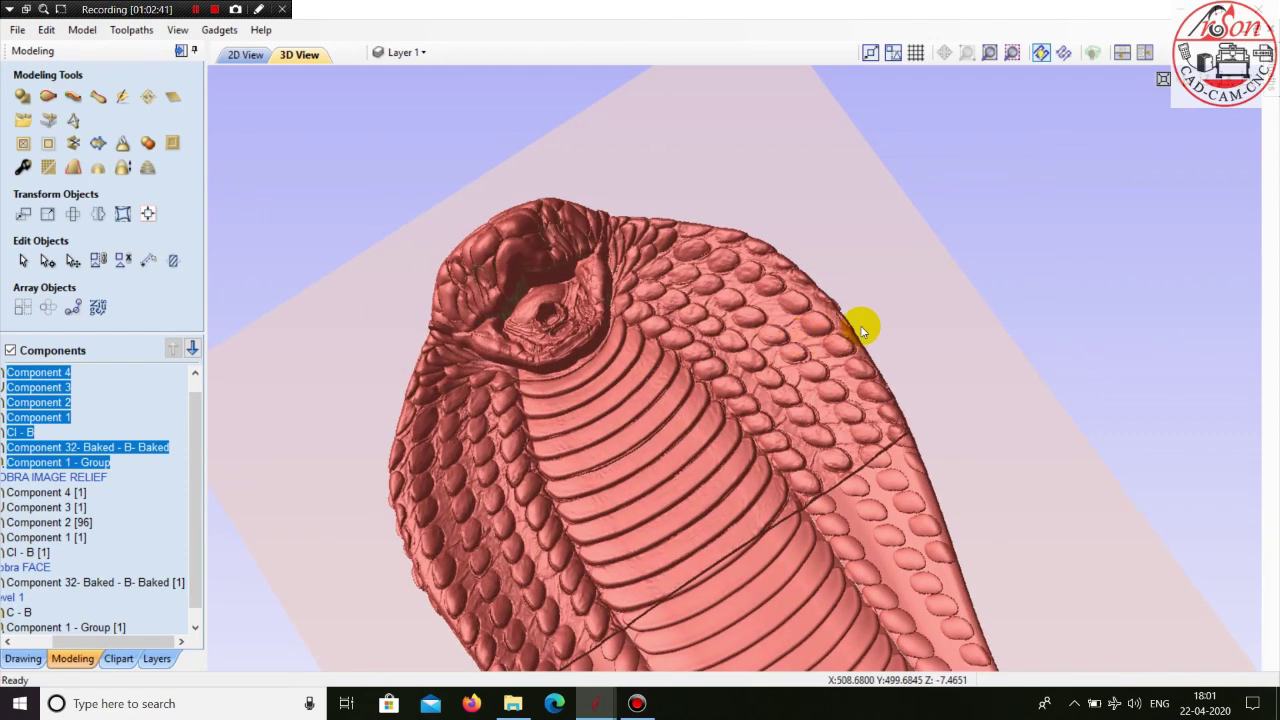
pyautogui.moveTo(914, 374); pyautogui.dragTo(325, 513)
pyautogui.moveTo(71, 643); pyautogui.dragTo(3, 655)
pyautogui.scroll(1, 104, 492)
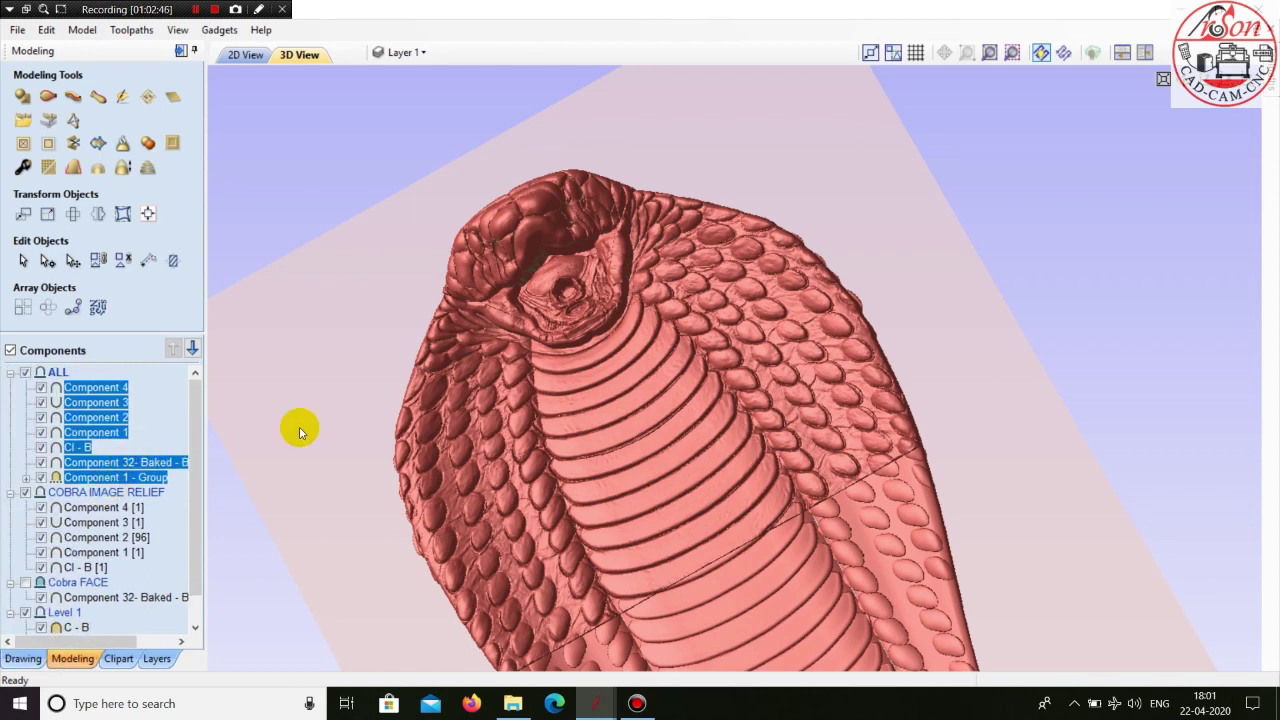
pyautogui.moveTo(378, 424); pyautogui.dragTo(343, 381)
pyautogui.rightClick(90, 420)
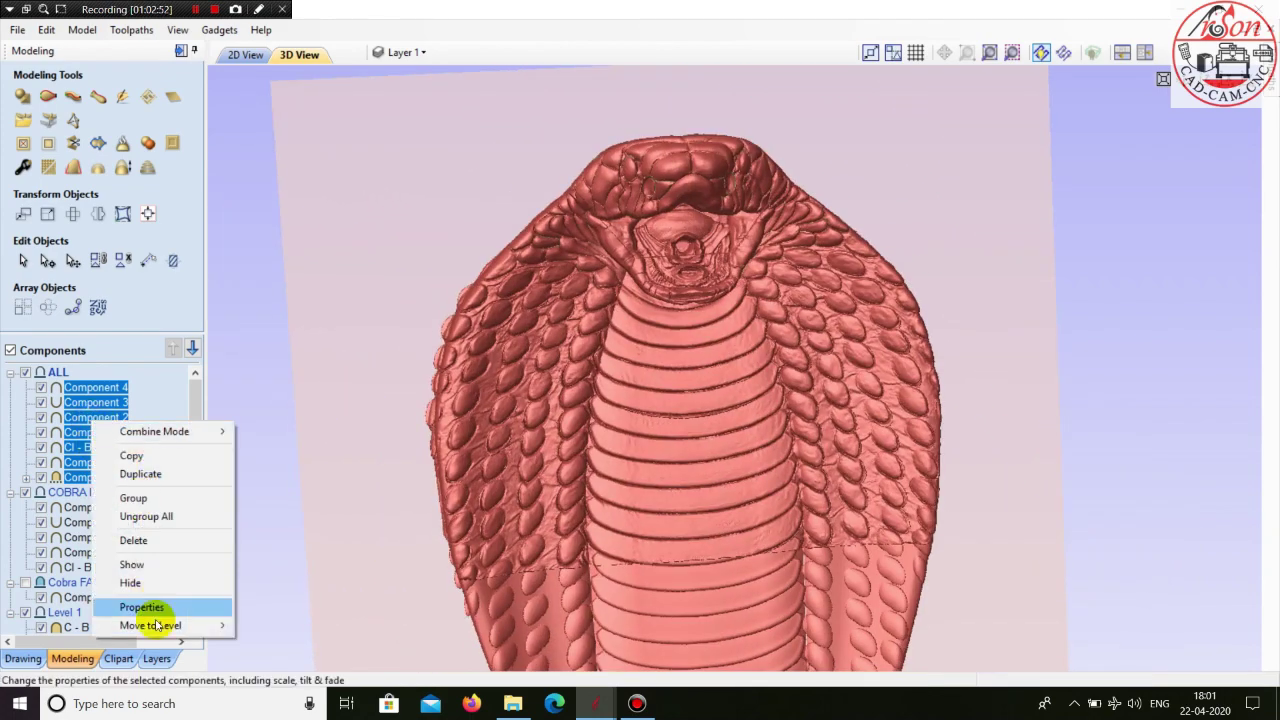
pyautogui.click(152, 540)
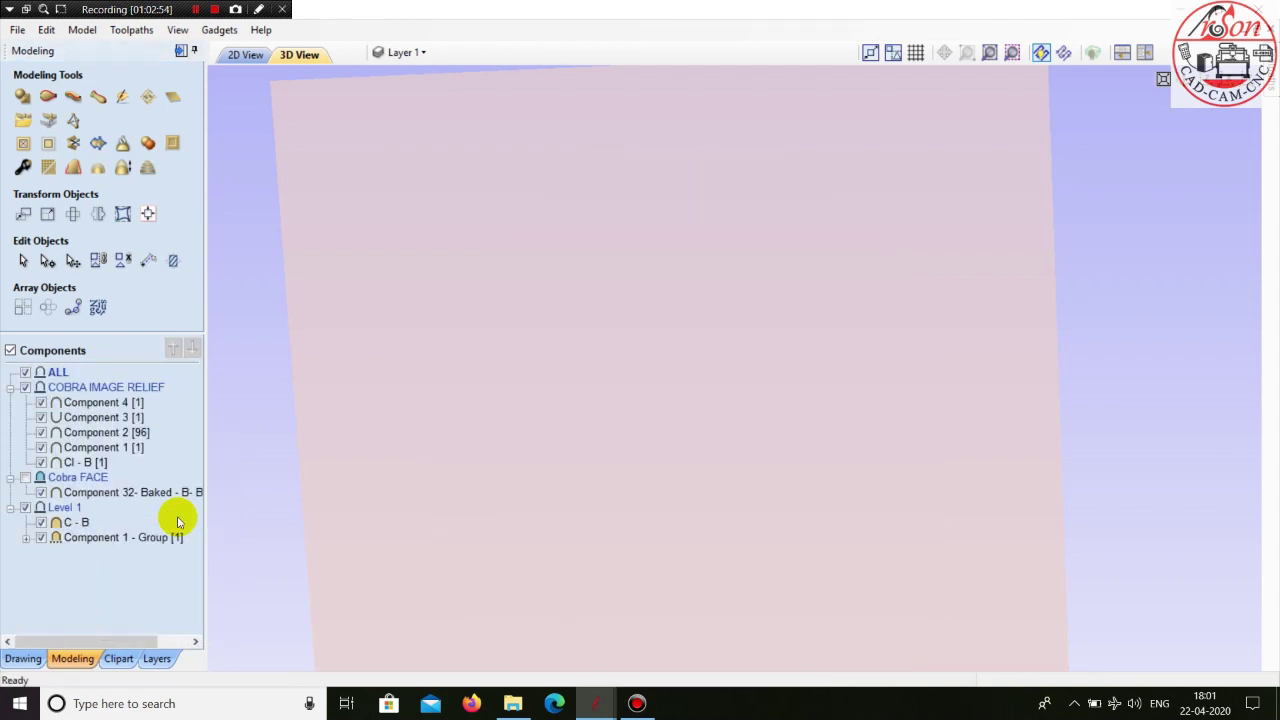
# - Undo the deletion of the cobra components and their move to the ALL level
pyautogui.click(250, 56)
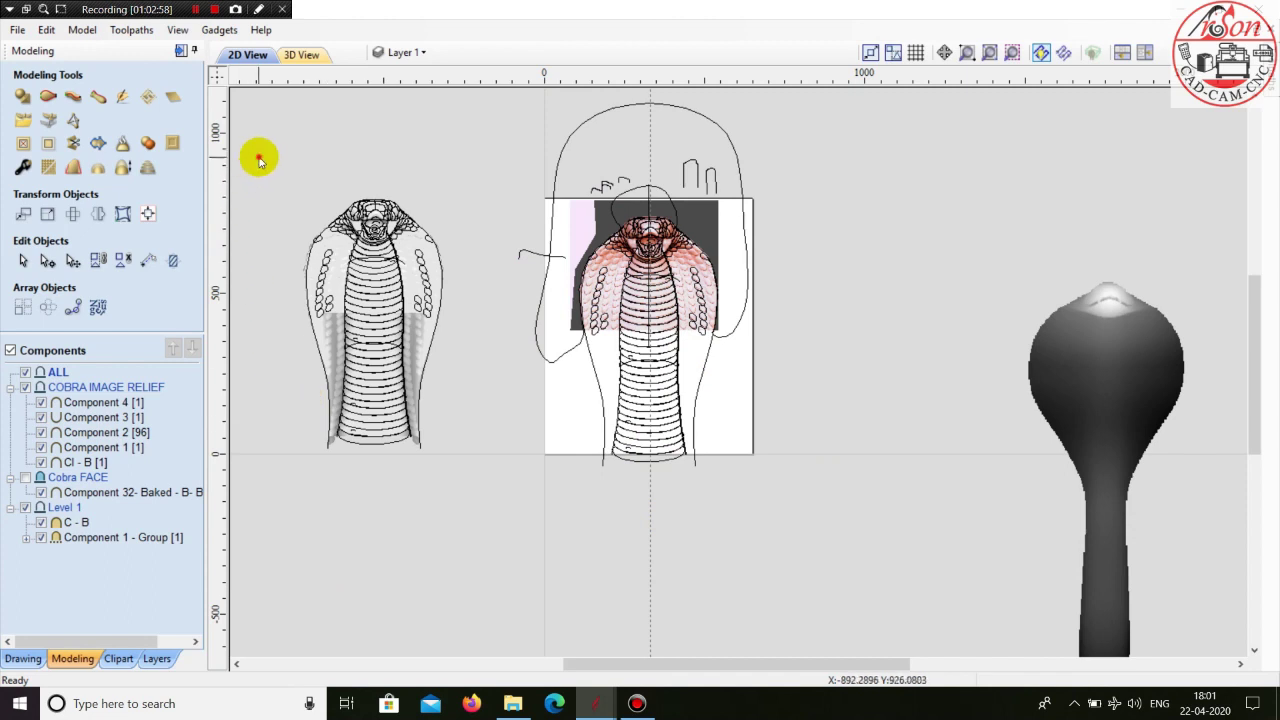
pyautogui.click(23, 658)
pyautogui.click(122, 119)
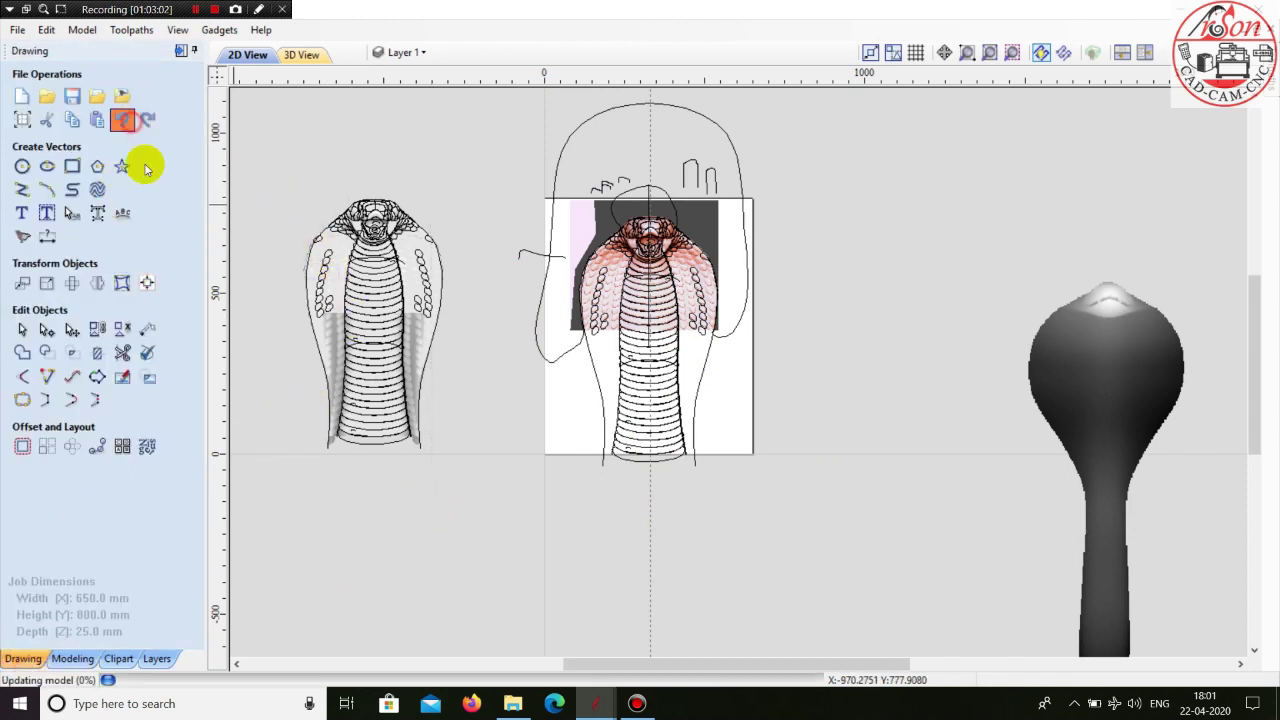
pyautogui.click(90, 659)
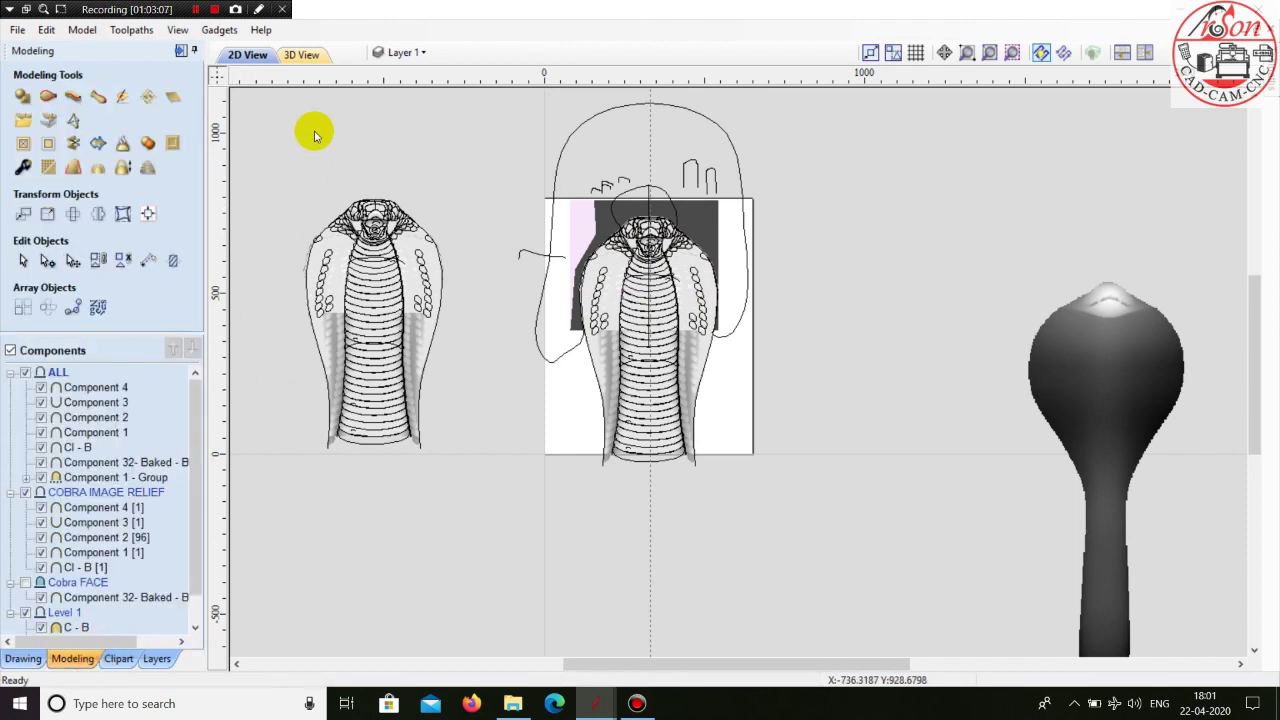
pyautogui.click(301, 54)
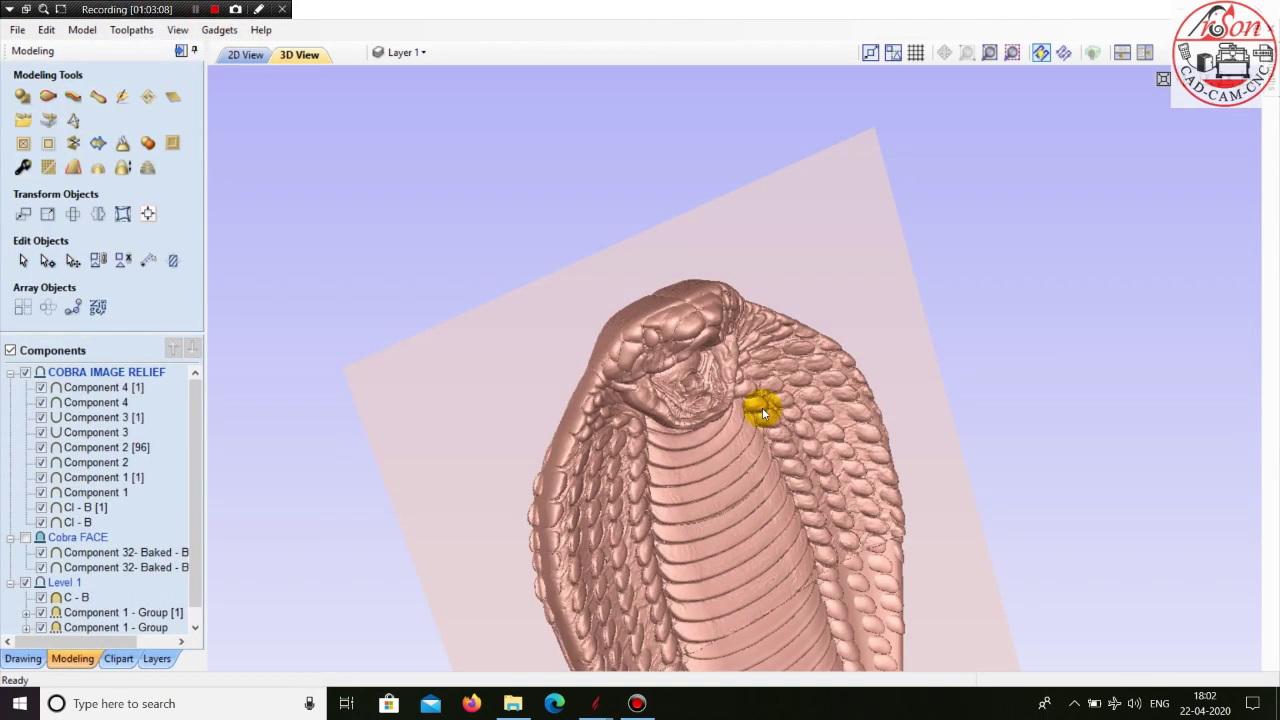
# - Examine the restored cobra relief up close, checking the head, mouth, throat bands and both hood sides from the front
pyautogui.scroll(5, 757, 413)
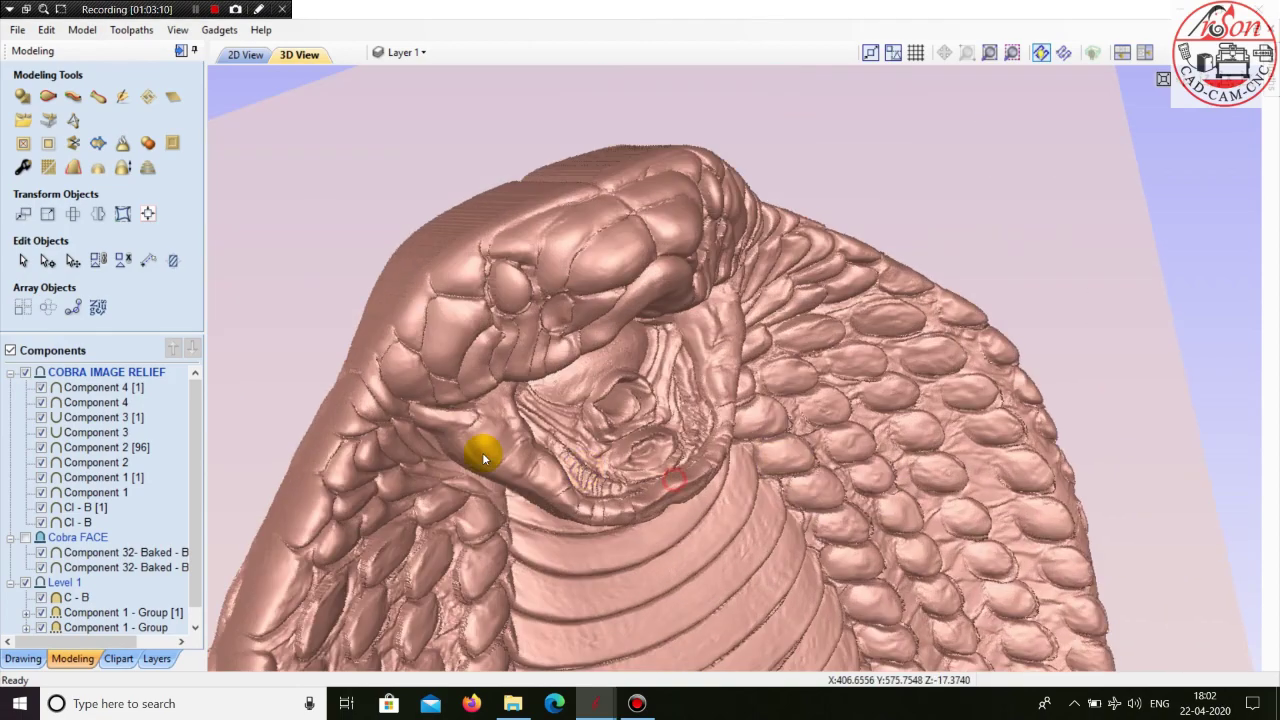
pyautogui.moveTo(483, 457); pyautogui.dragTo(1255, 120)
pyautogui.click(1248, 80)
pyautogui.scroll(4, 903, 209)
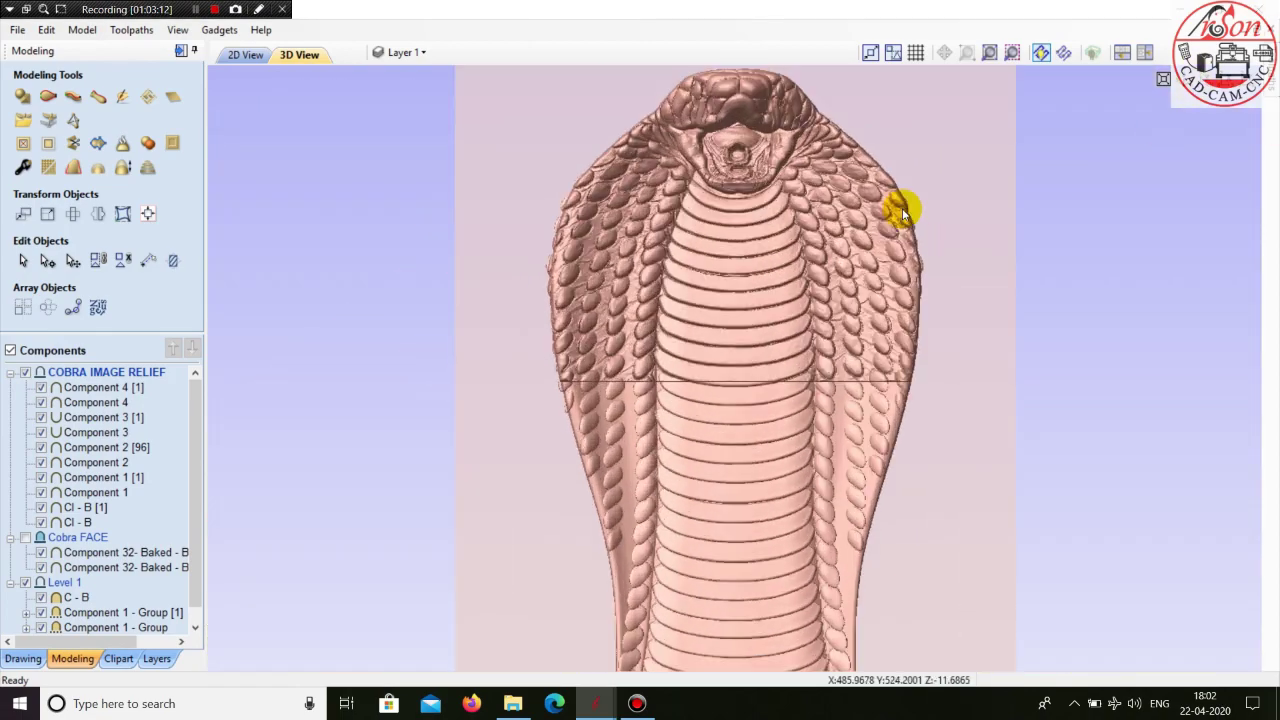
pyautogui.moveTo(926, 236); pyautogui.dragTo(909, 418, button='middle')
pyautogui.scroll(2, 914, 103)
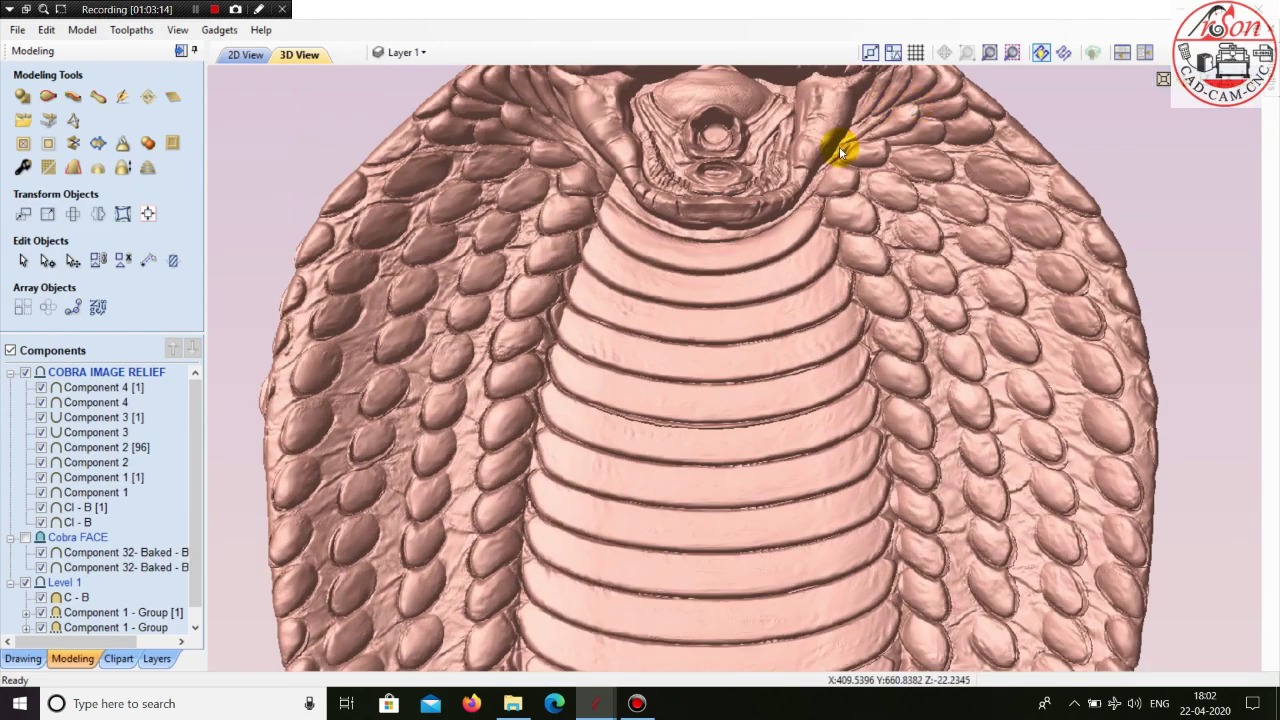
pyautogui.moveTo(820, 192); pyautogui.dragTo(817, 213, button='middle')
pyautogui.scroll(-1, 813, 196)
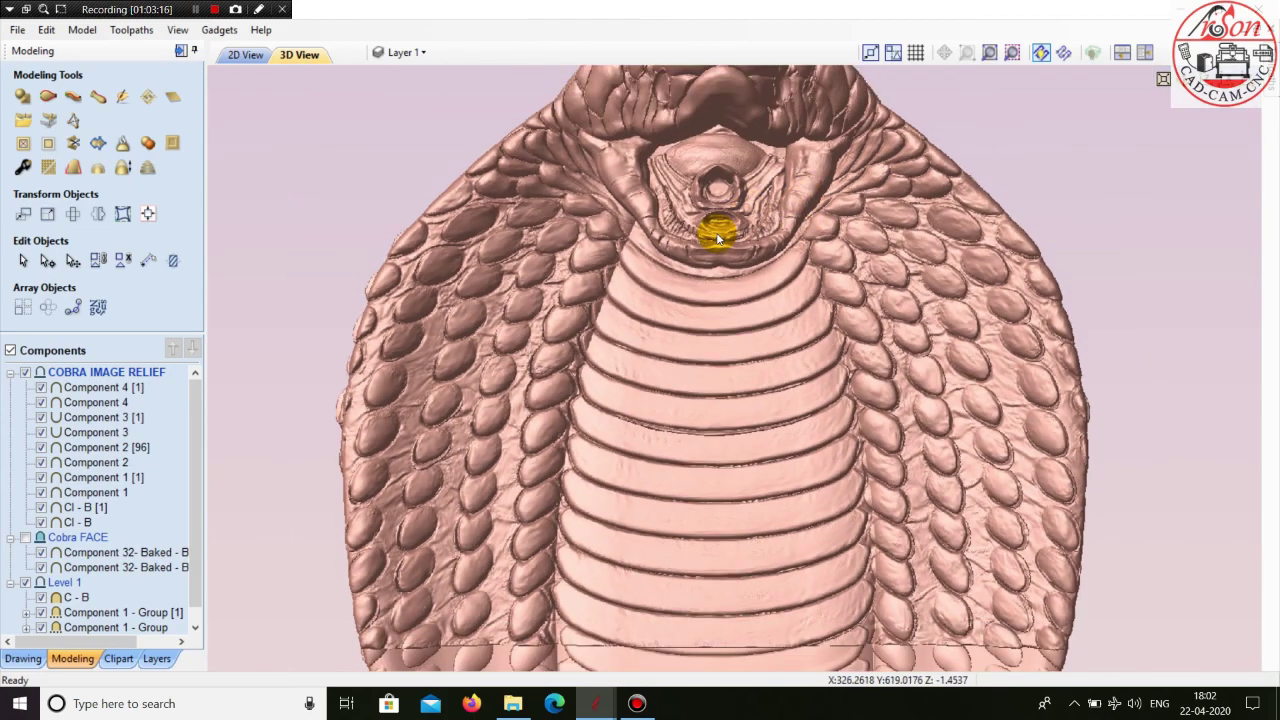
pyautogui.scroll(-3, 714, 268)
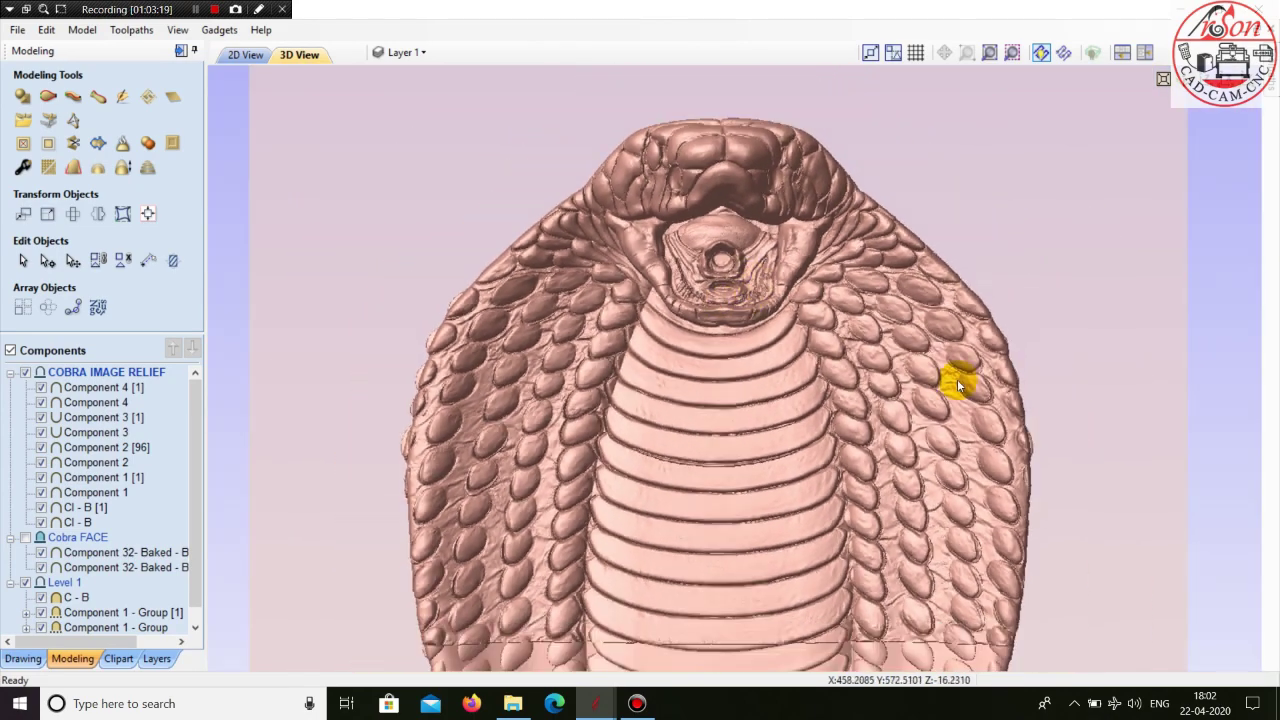
pyautogui.moveTo(959, 384); pyautogui.dragTo(954, 387, button='middle')
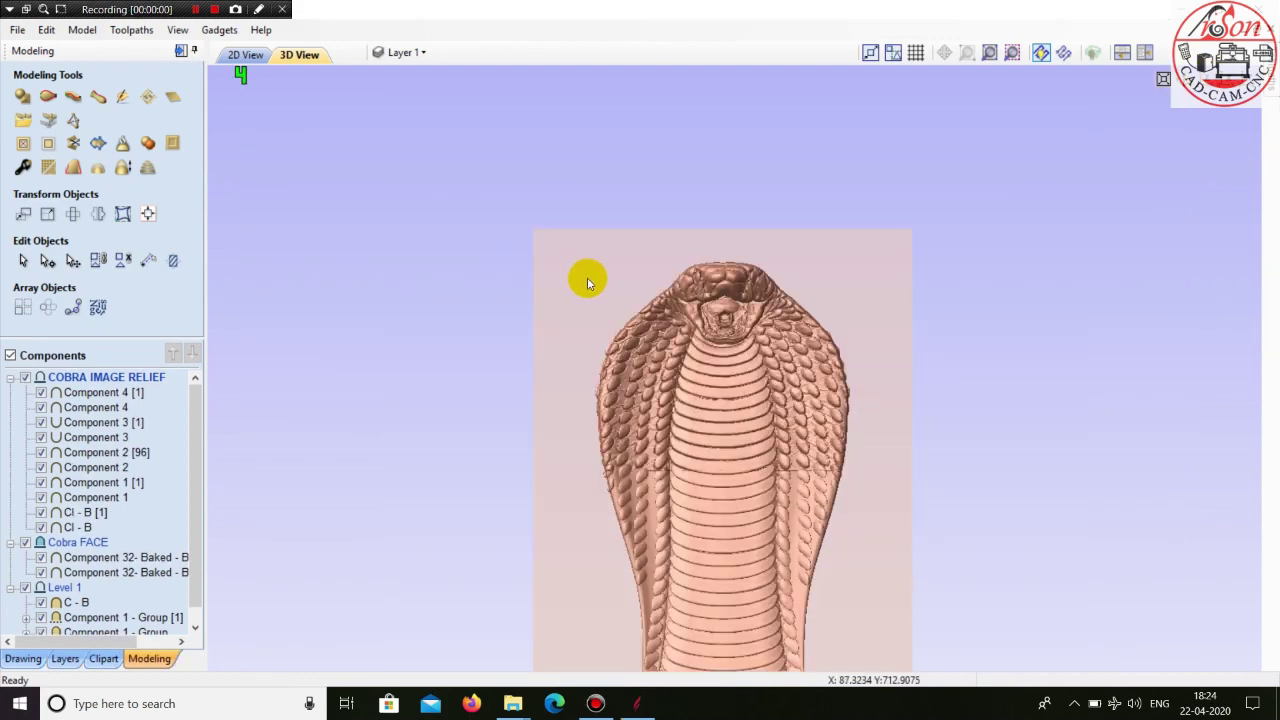
# - Examine the join between the sculpted upper hood and the lower body, from the front and from a low angle
pyautogui.scroll(-2, 820, 471)
pyautogui.scroll(4, 843, 557)
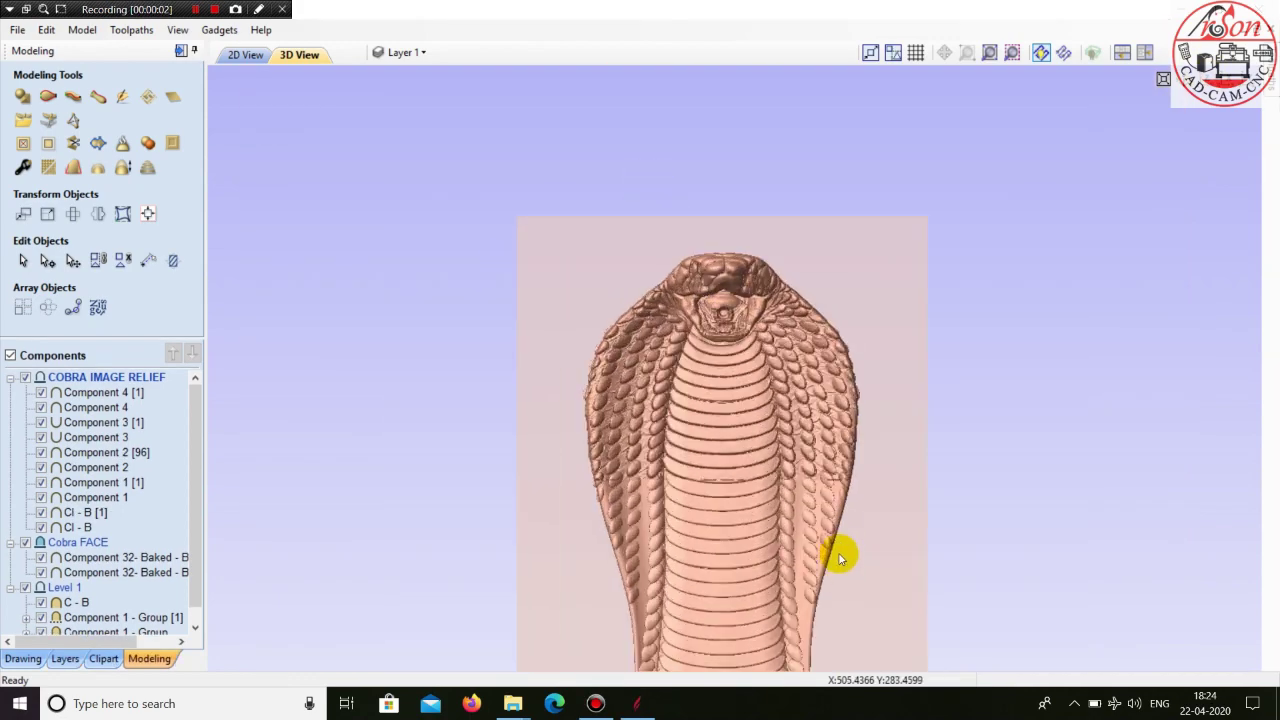
pyautogui.scroll(1, 843, 540)
pyautogui.moveTo(704, 418); pyautogui.dragTo(838, 232, button='middle')
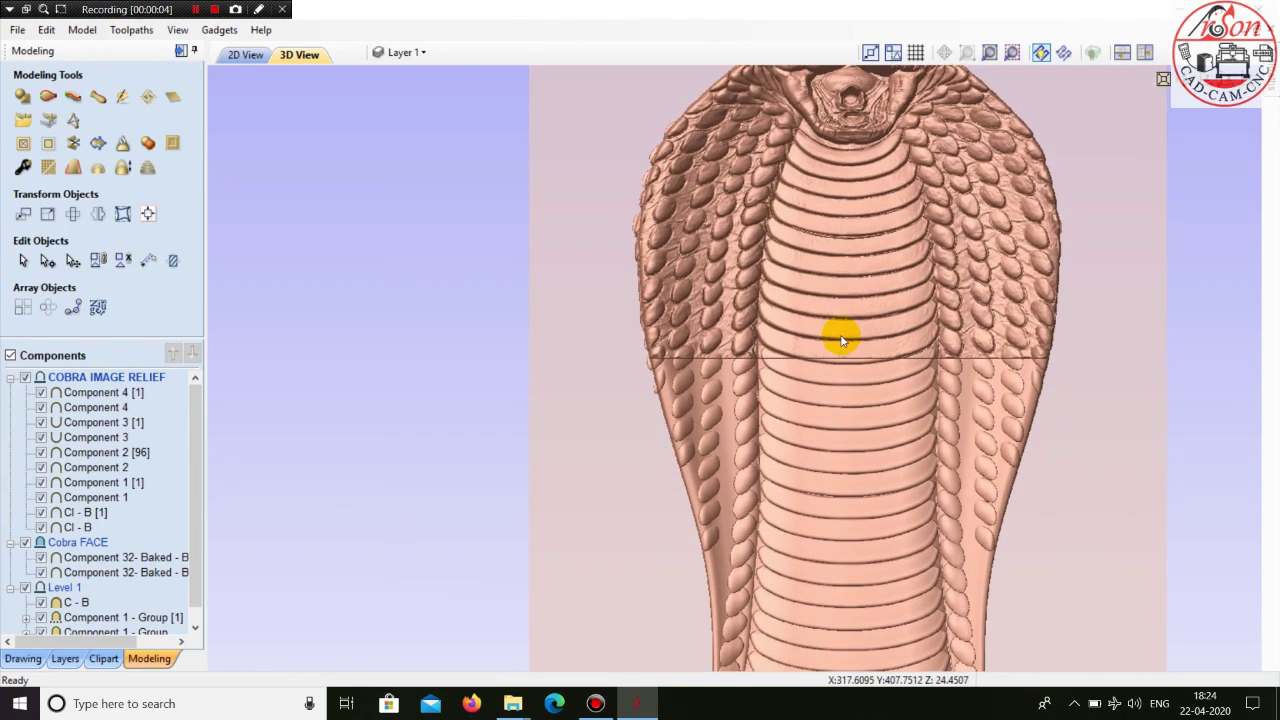
pyautogui.scroll(-2, 780, 343)
pyautogui.scroll(3, 735, 366)
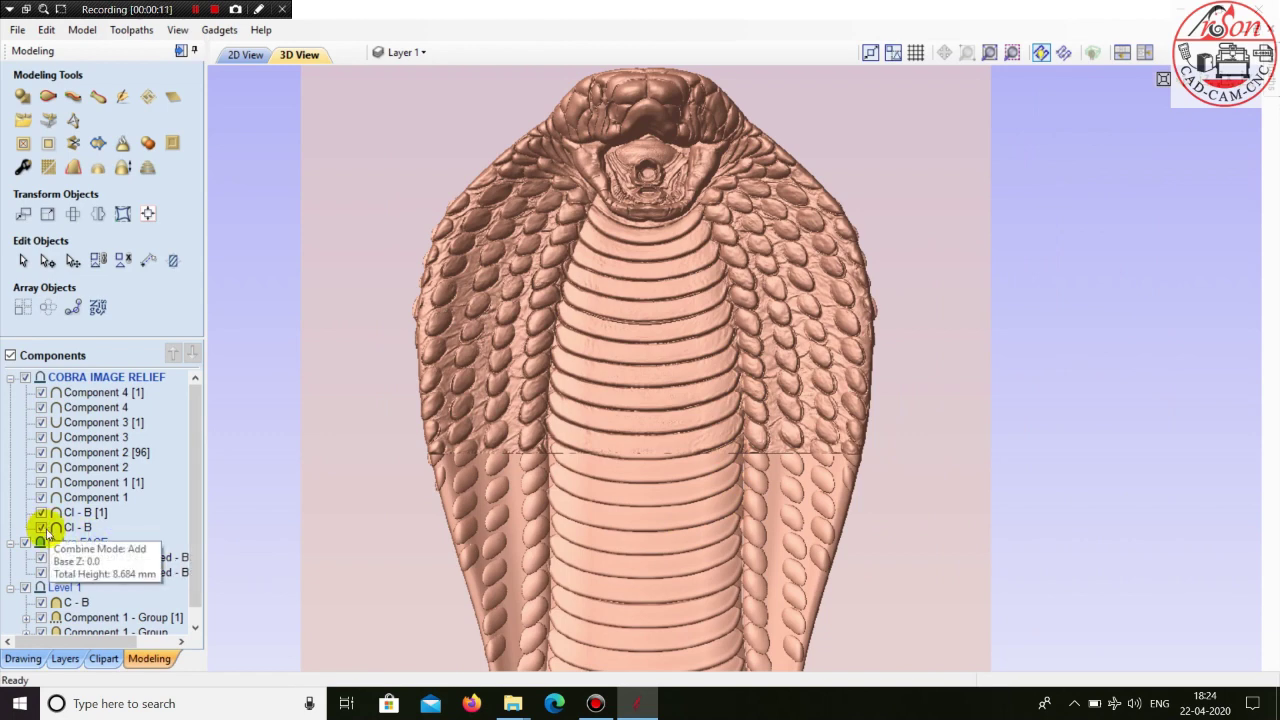
pyautogui.moveTo(1010, 605); pyautogui.dragTo(823, 528)
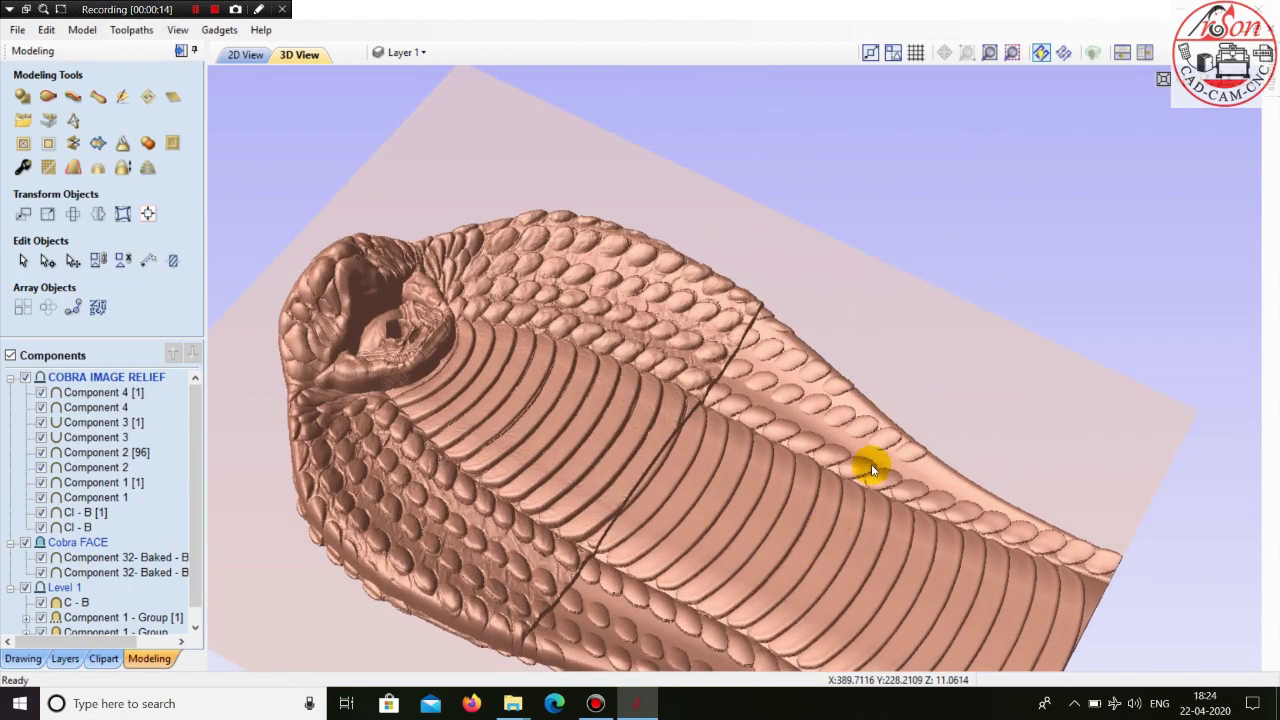
pyautogui.moveTo(871, 464); pyautogui.dragTo(916, 497)
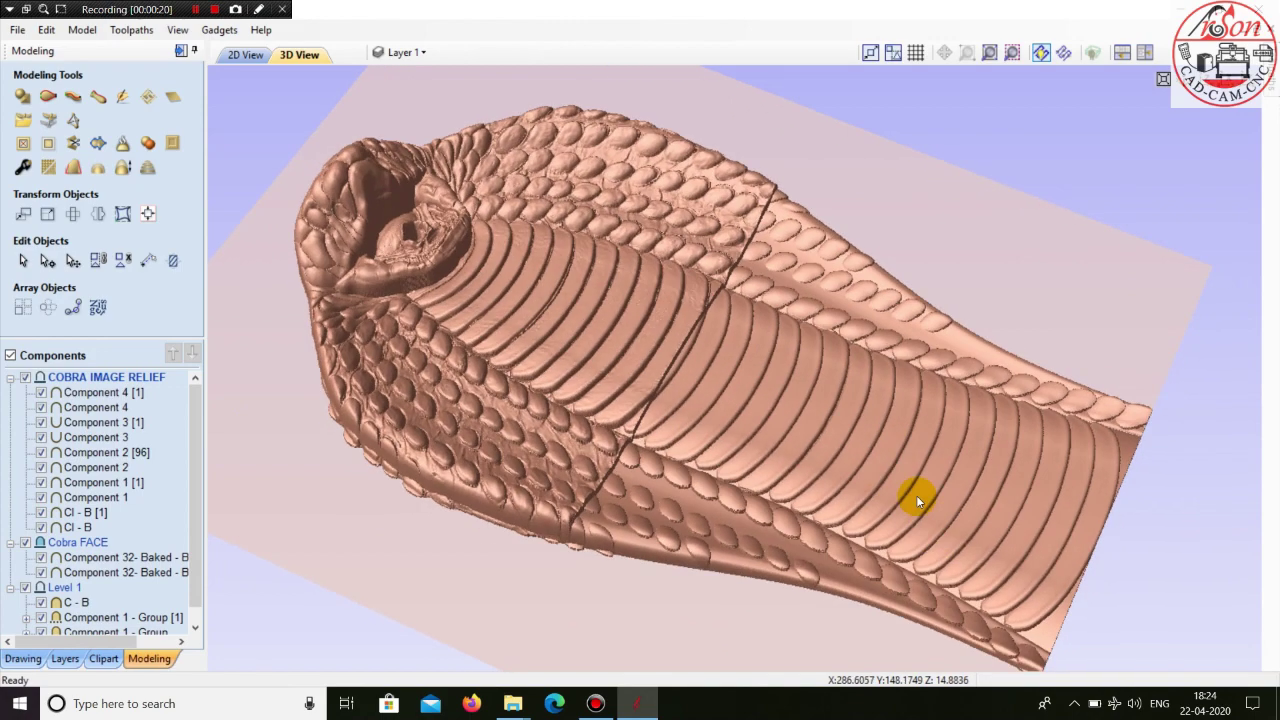
pyautogui.scroll(1, 849, 344)
pyautogui.scroll(-1, 849, 344)
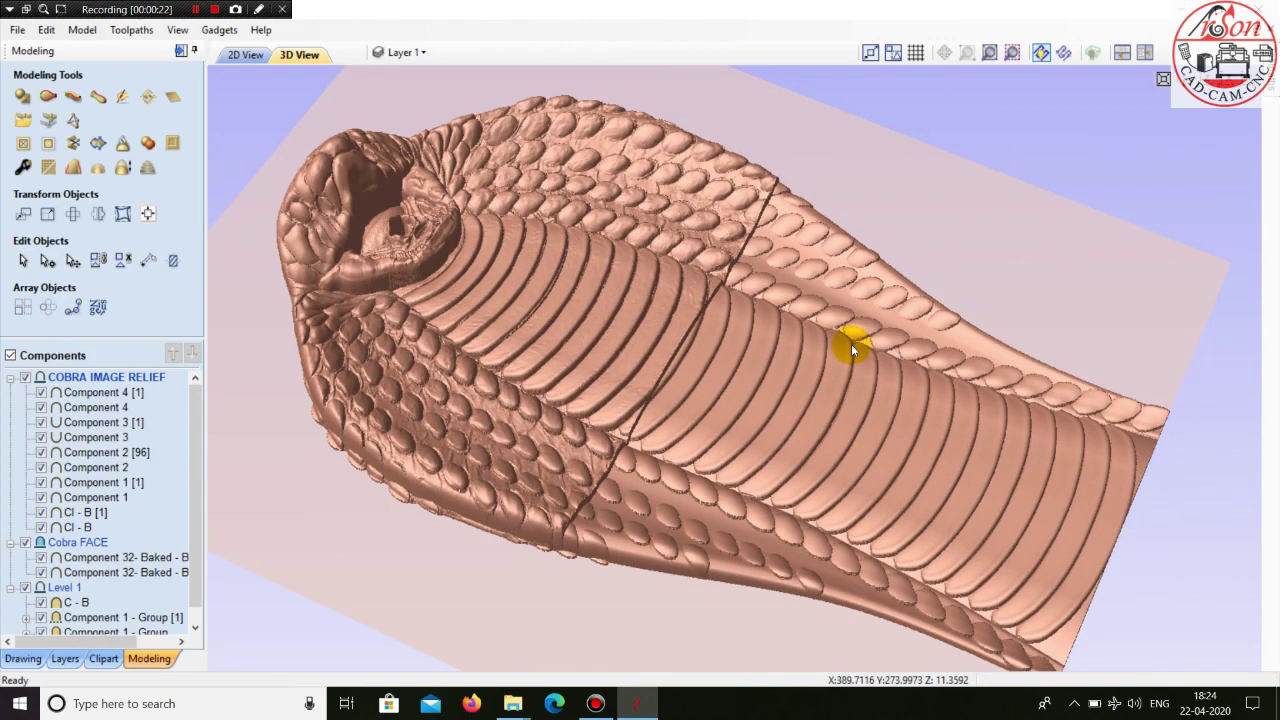
# - Hide the Cl - B component in the COBRA IMAGE RELIEF level and check the hood-to-body area without it
pyautogui.moveTo(851, 344); pyautogui.dragTo(858, 338)
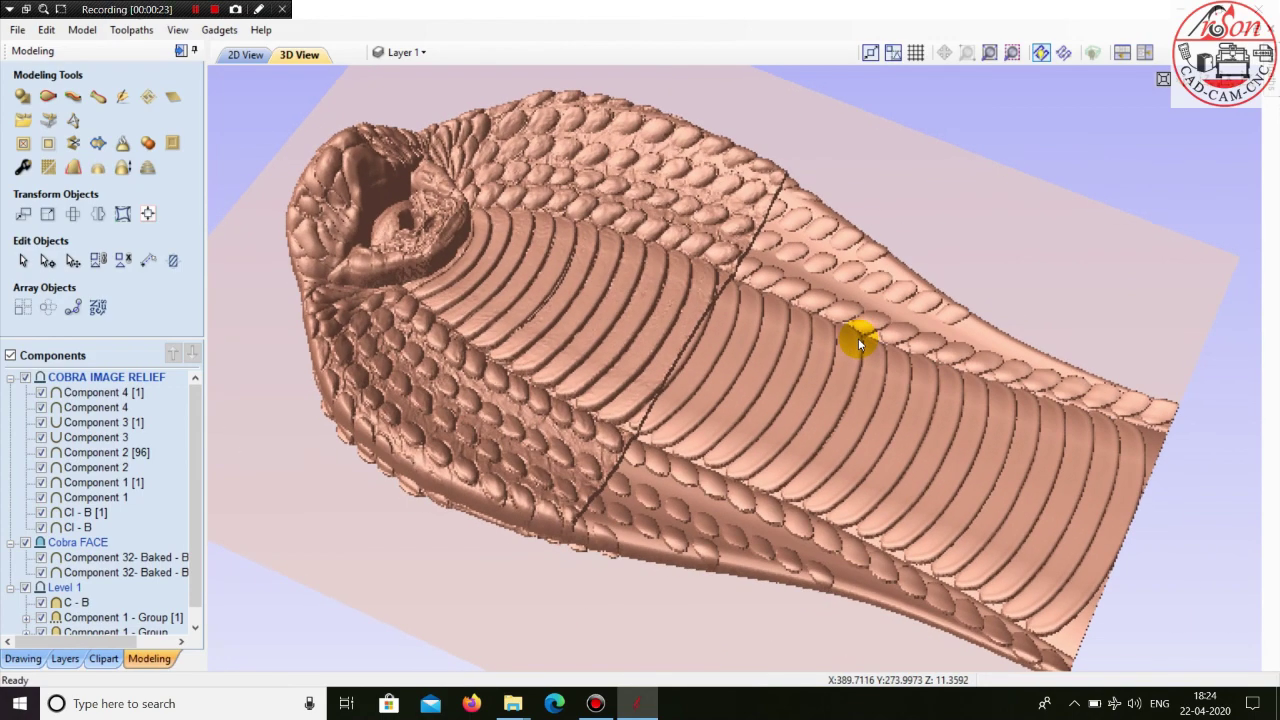
pyautogui.click(40, 527)
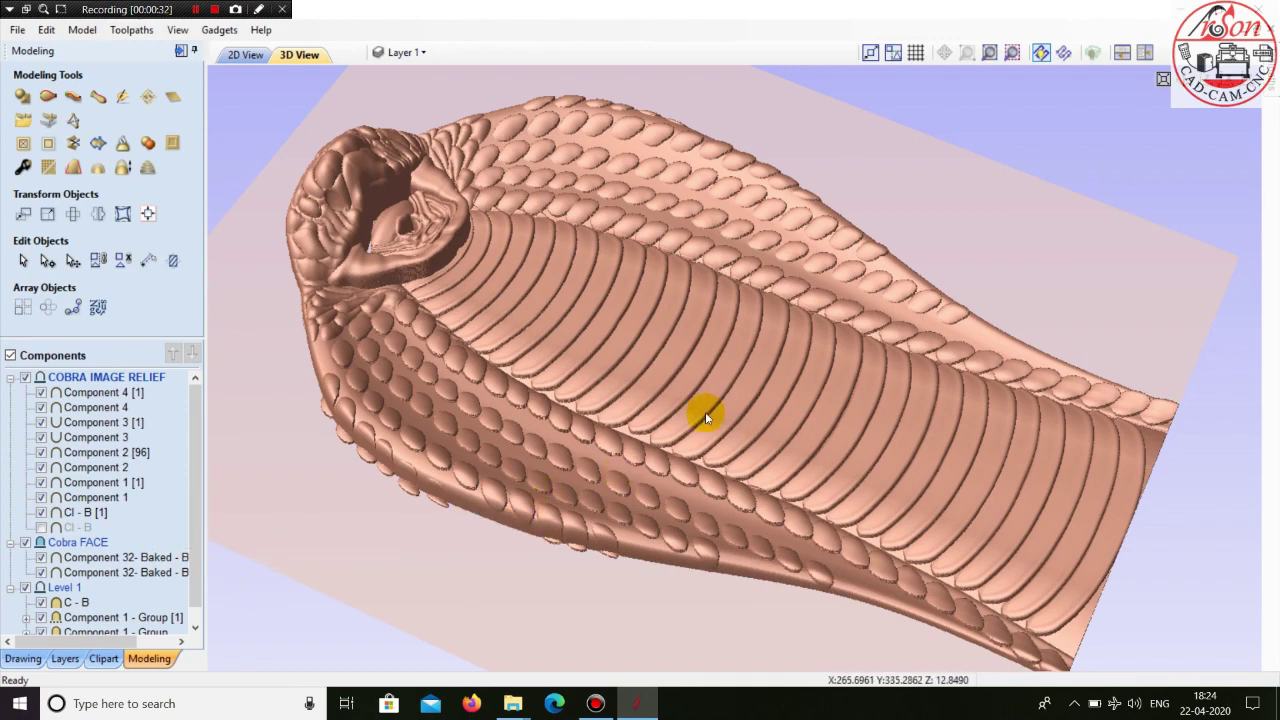
pyautogui.moveTo(1131, 346); pyautogui.dragTo(654, 354)
pyautogui.scroll(2, 656, 353)
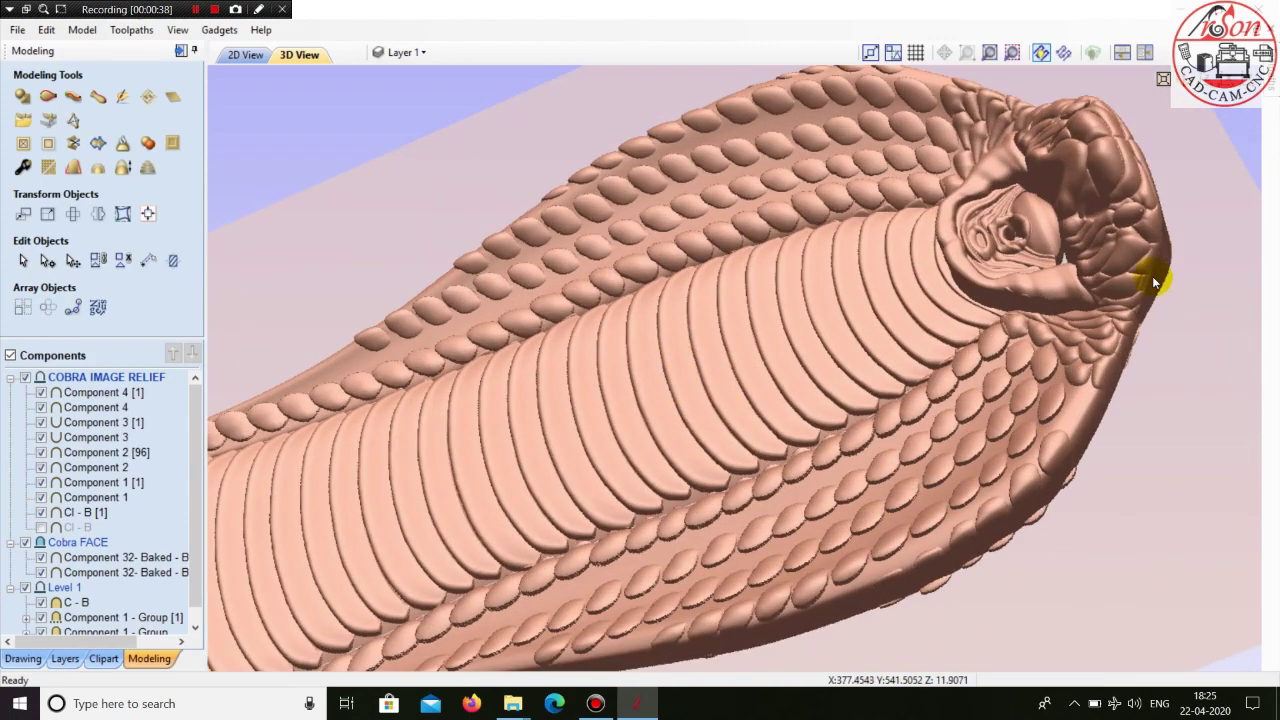
# - Examine the cobra relief without the hidden component, checking the head, mouth, throat bands and hood scales from the front and at an angle
pyautogui.click(1208, 78)
pyautogui.scroll(3, 786, 160)
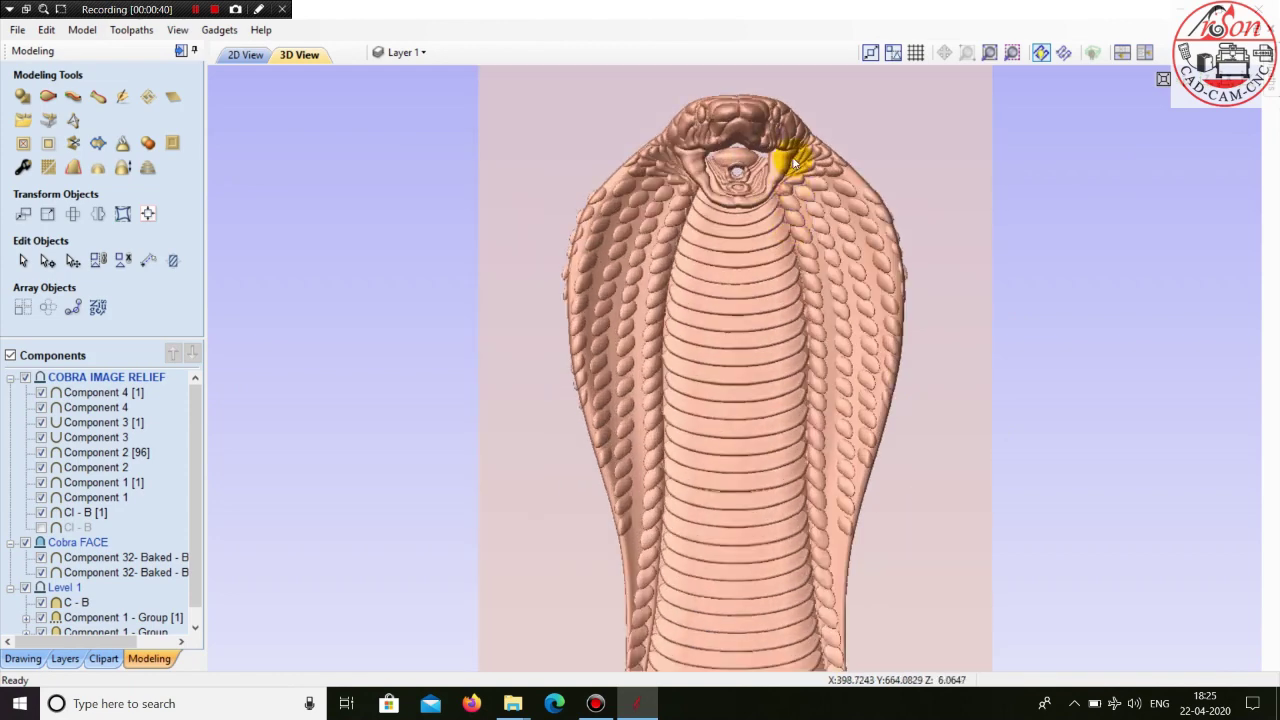
pyautogui.moveTo(785, 218); pyautogui.dragTo(781, 328, button='middle')
pyautogui.scroll(2, 780, 195)
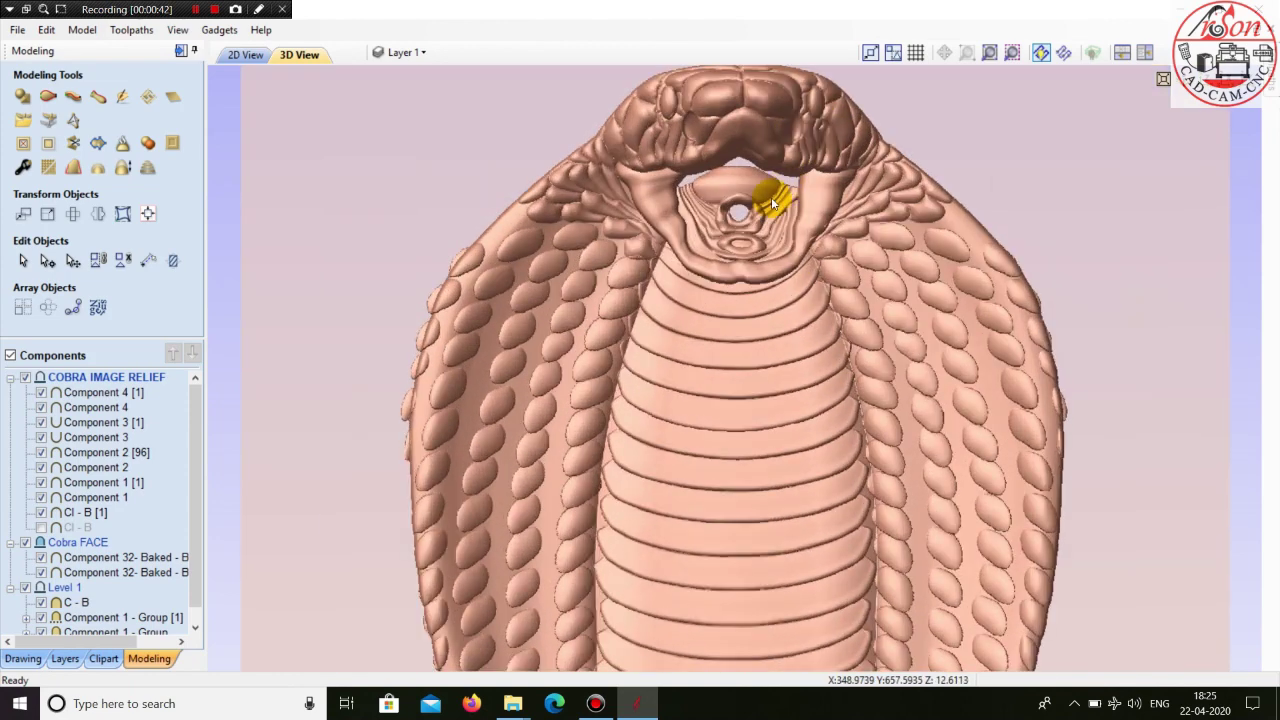
pyautogui.moveTo(669, 267); pyautogui.dragTo(644, 316, button='middle')
pyautogui.moveTo(1211, 460); pyautogui.dragTo(949, 364)
pyautogui.scroll(3, 921, 386)
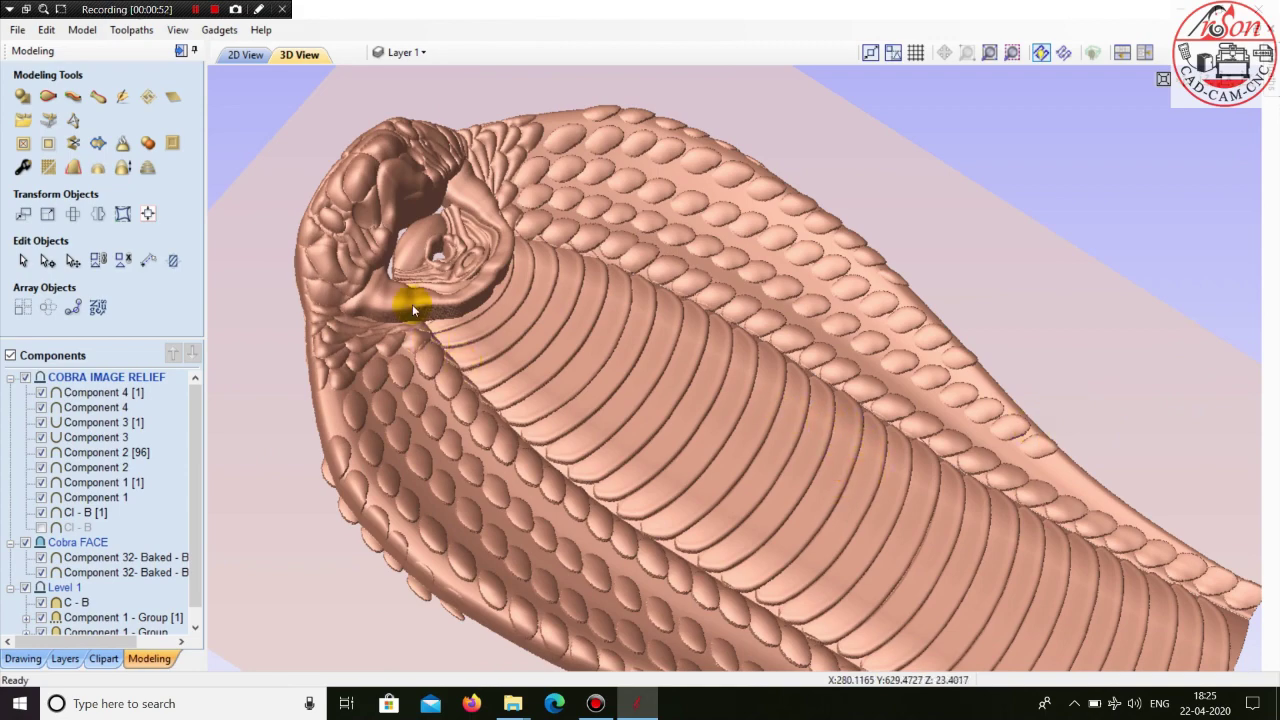
pyautogui.moveTo(661, 533); pyautogui.dragTo(594, 434)
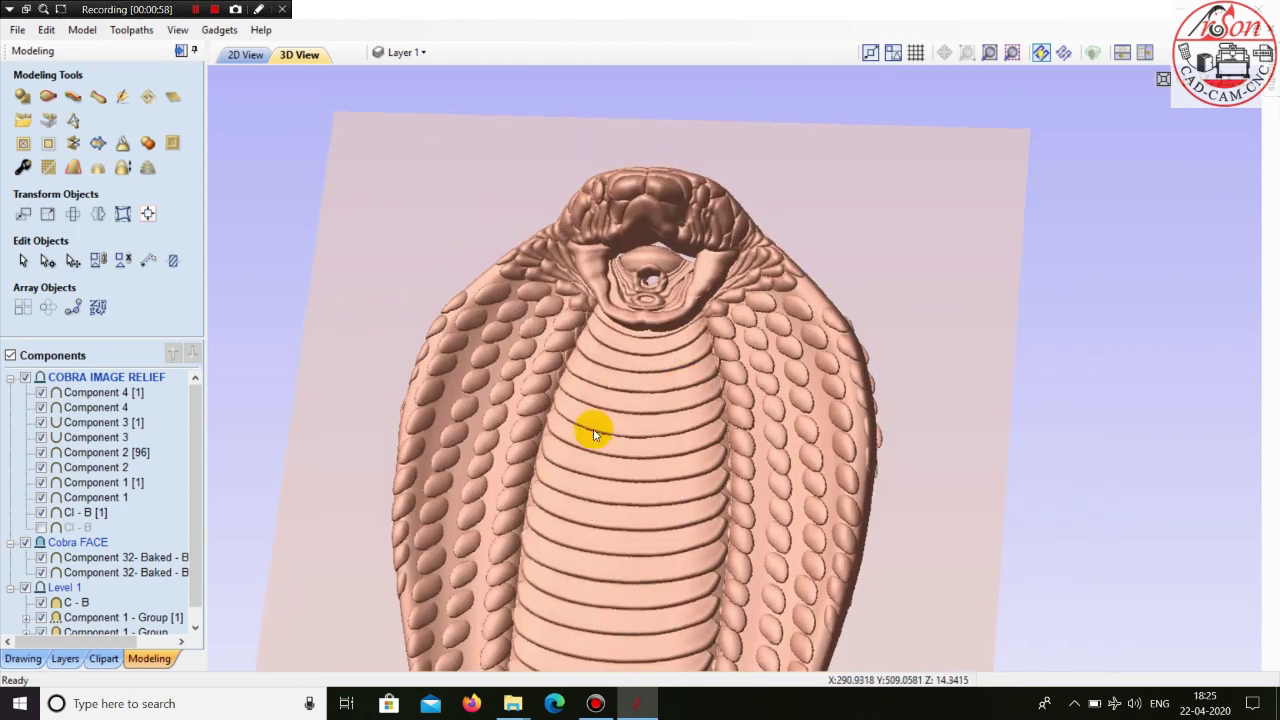
pyautogui.moveTo(776, 326); pyautogui.dragTo(674, 409)
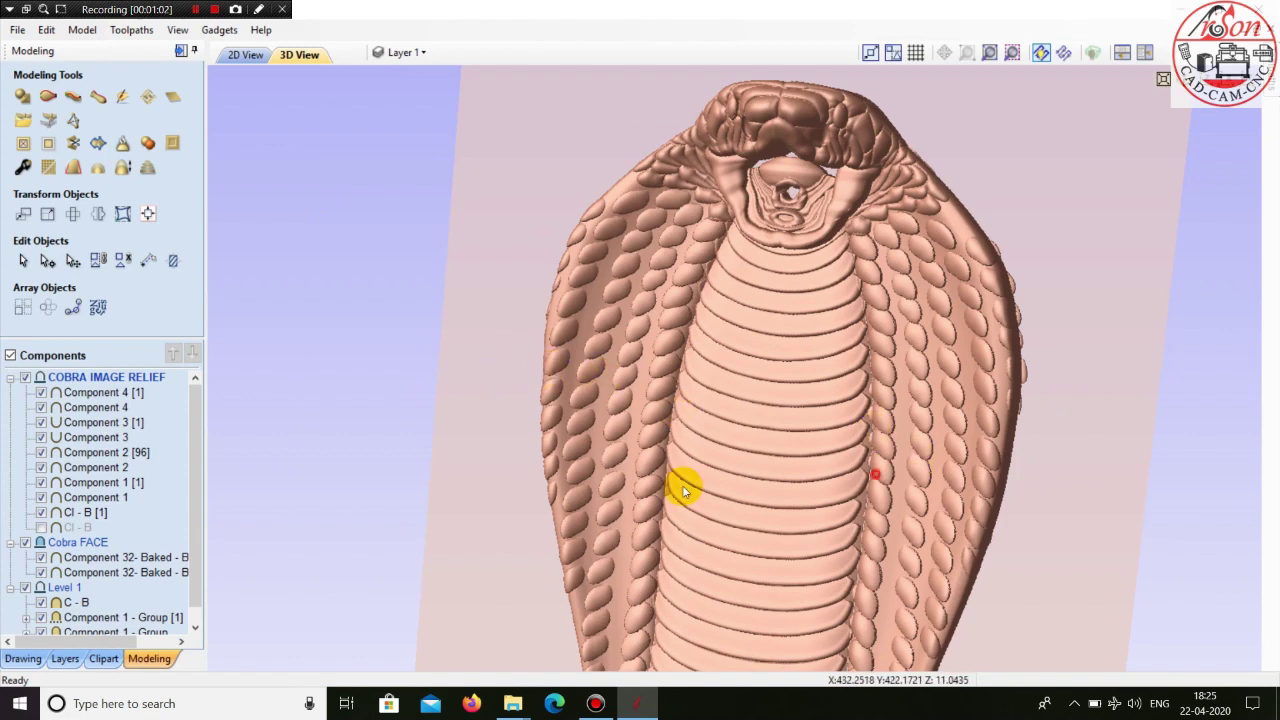
pyautogui.moveTo(680, 486); pyautogui.dragTo(669, 483)
pyautogui.moveTo(759, 533); pyautogui.dragTo(784, 518)
pyautogui.scroll(2, 762, 505)
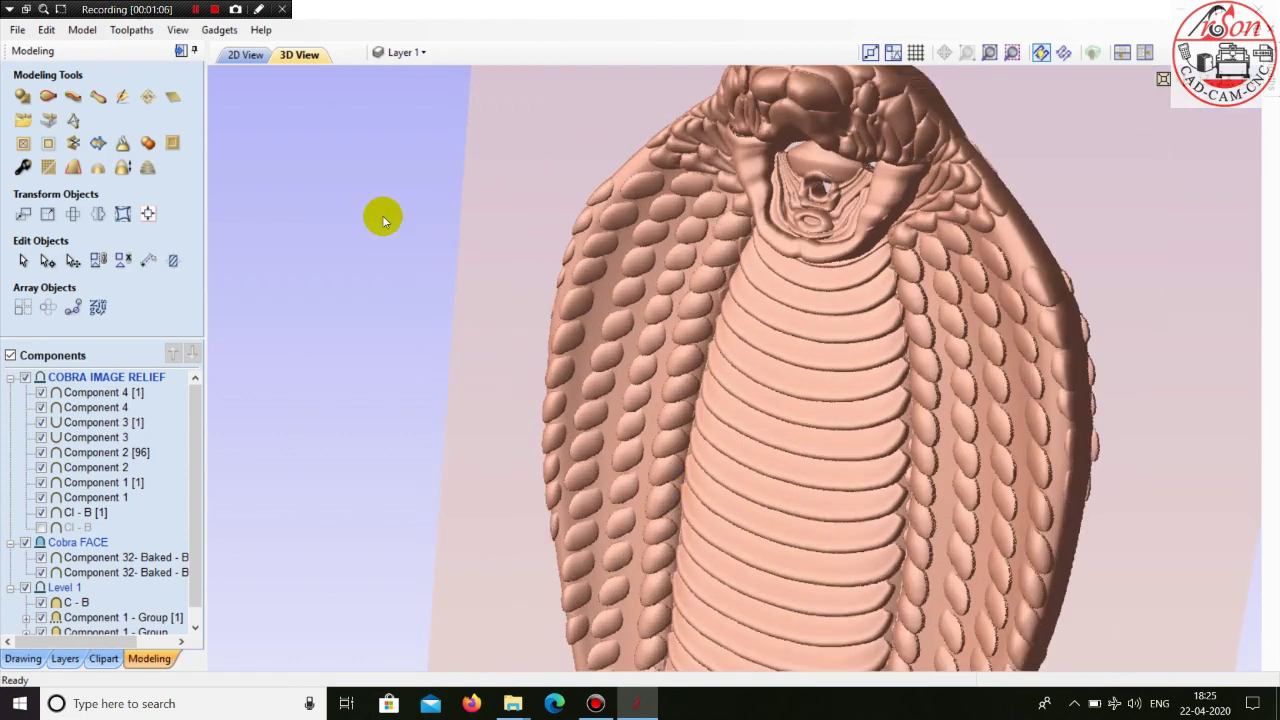